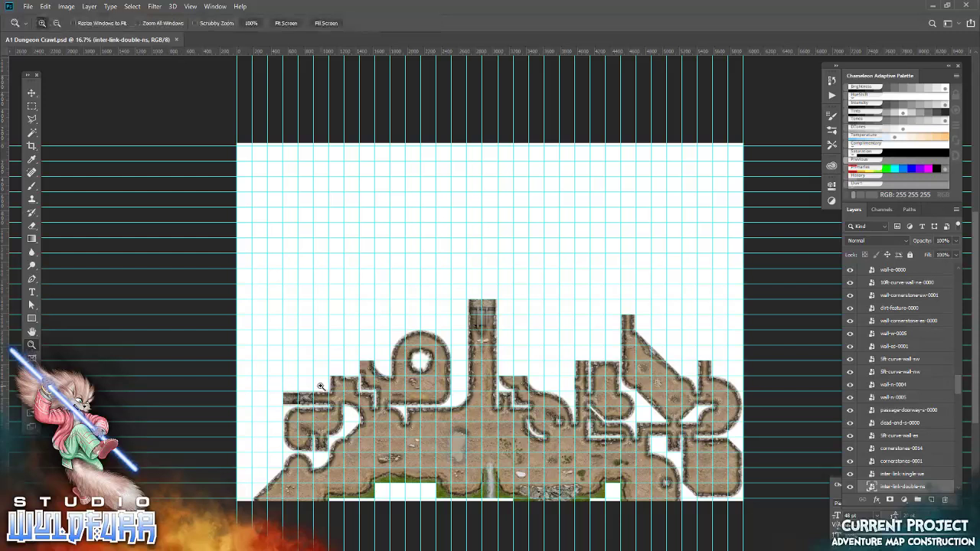
Step: View the dungeon map at 100%, pan to the empty white area, and bring up the 180 Pixel Tiles folder
{"action": "left_click", "coordinate": [341, 401]}
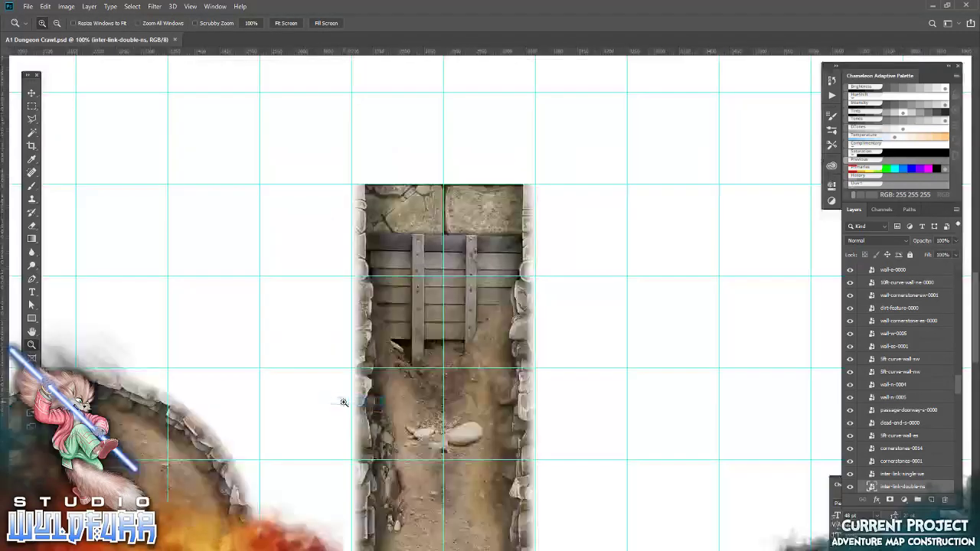
{"action": "left_click_drag", "start_coordinate": [168, 456], "coordinate": [634, 376]}
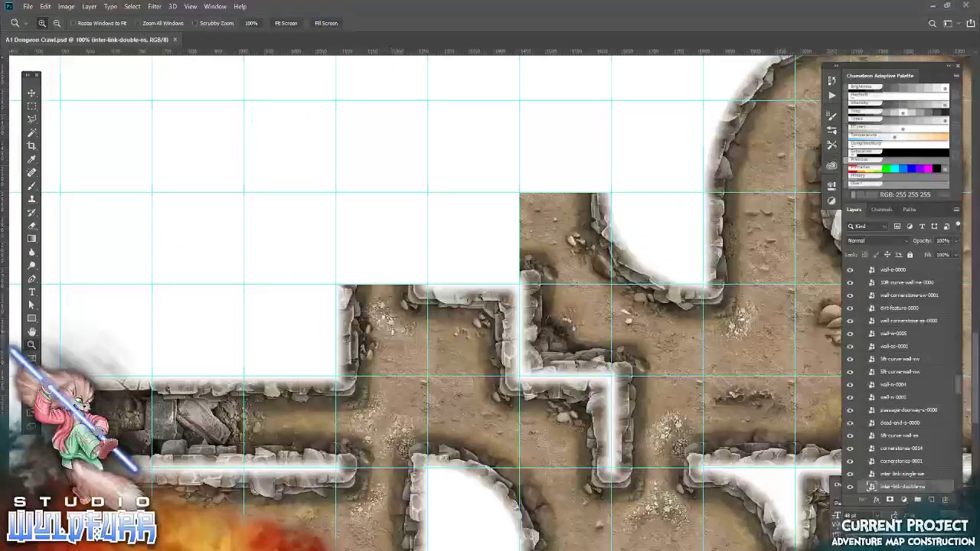
{"action": "left_click_drag", "start_coordinate": [634, 375], "coordinate": [481, 402]}
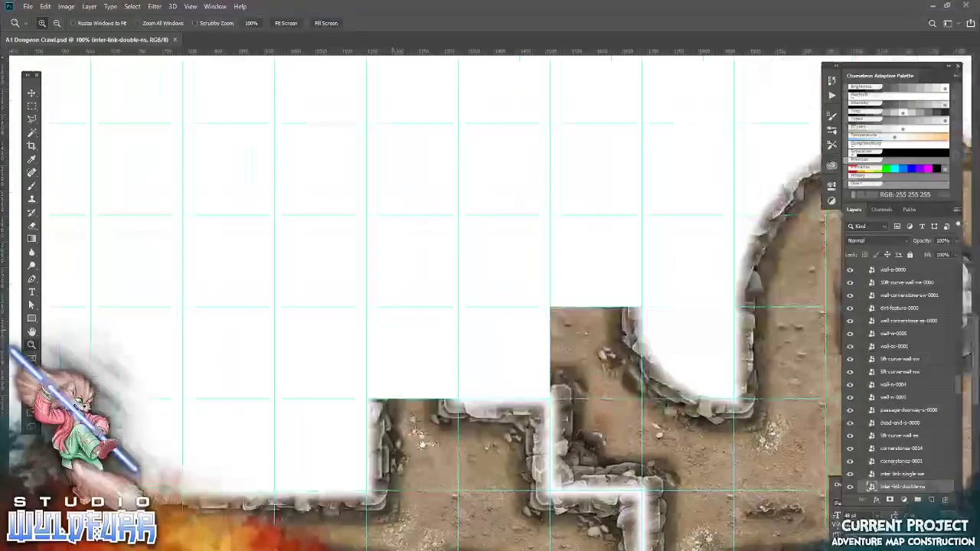
{"action": "left_click_drag", "start_coordinate": [590, 307], "coordinate": [543, 363]}
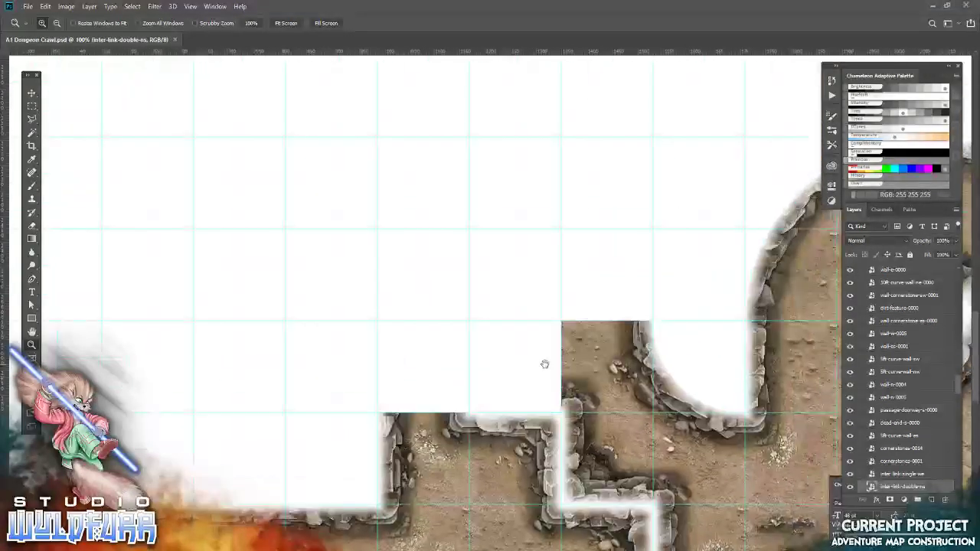
{"action": "key", "text": "alt+Tab"}
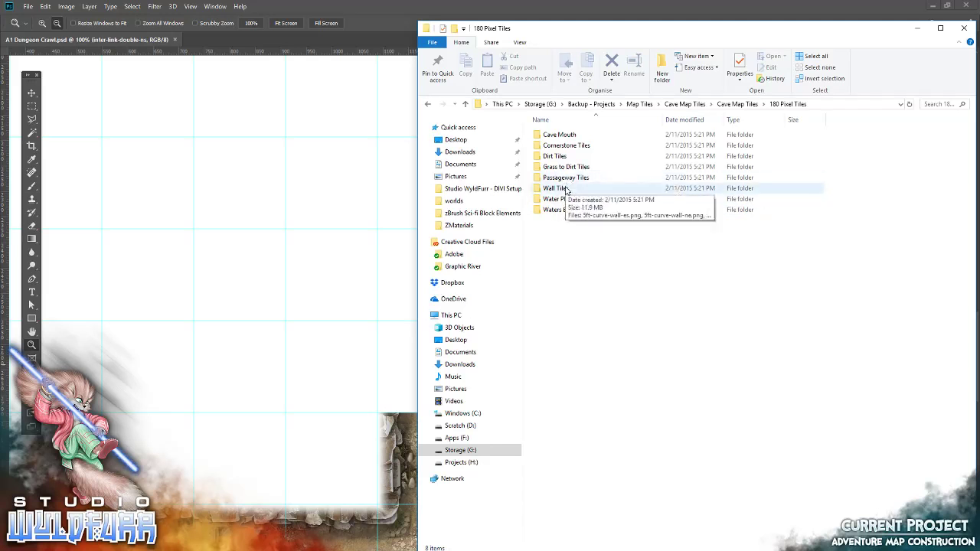
Step: From Wall Tiles, place the 5ft-curve-wall-sw tile and snap it into its grid cell
{"action": "double_click", "coordinate": [567, 190]}
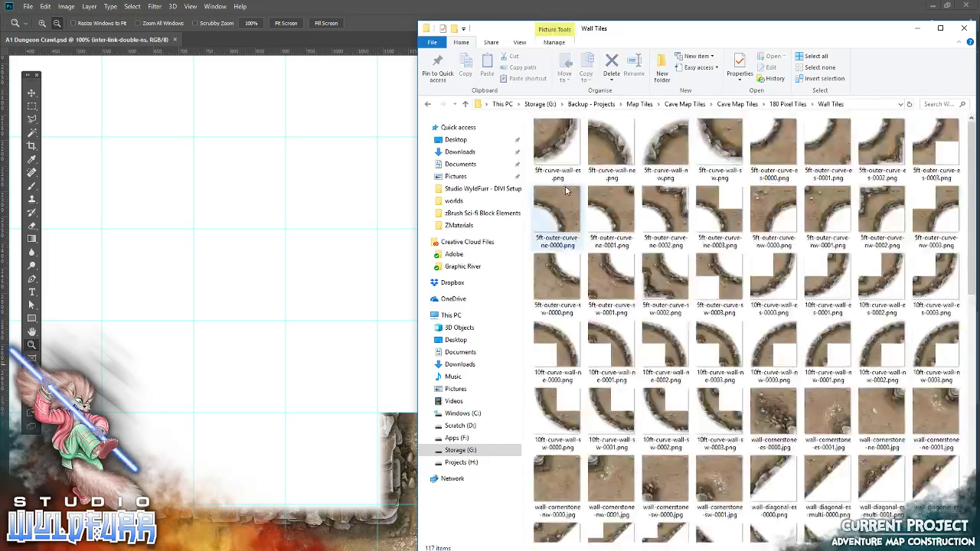
{"action": "left_click", "coordinate": [354, 303]}
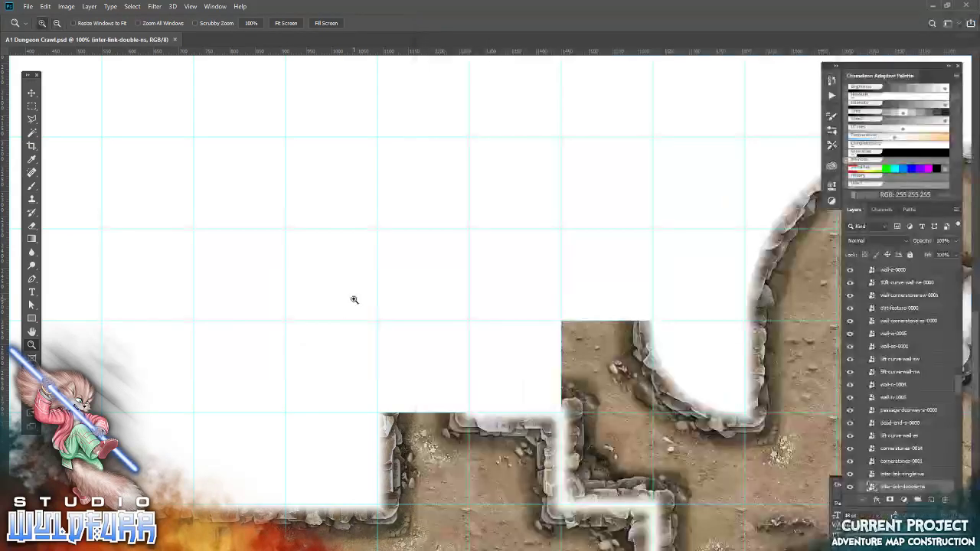
{"action": "key", "text": "alt+Tab"}
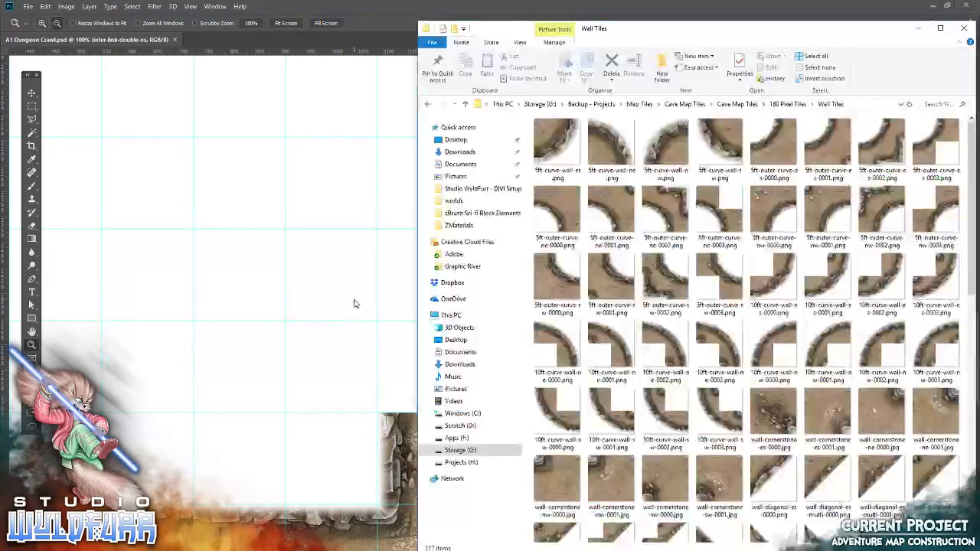
{"action": "left_click_drag", "start_coordinate": [654, 205], "coordinate": [575, 146]}
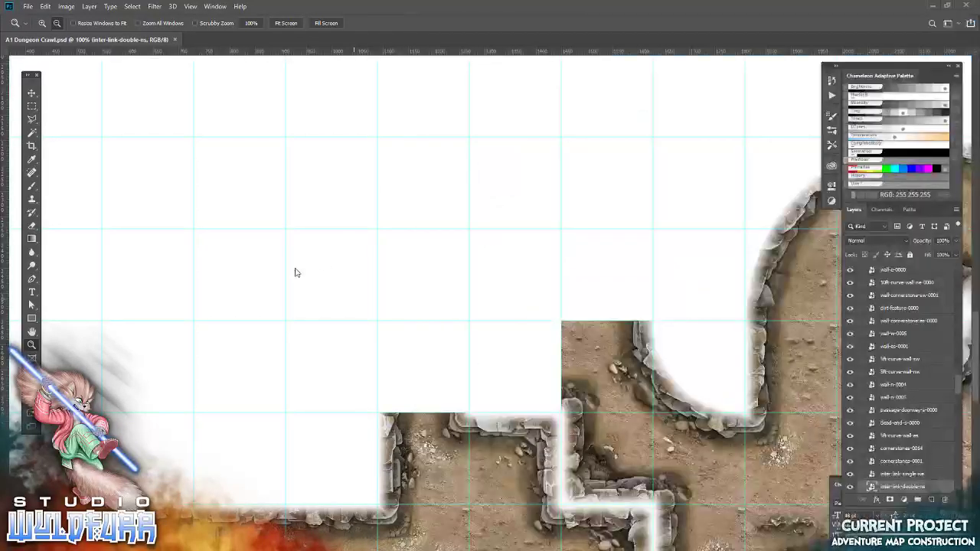
{"action": "left_click_drag", "start_coordinate": [717, 146], "coordinate": [297, 272]}
{"action": "left_click", "coordinate": [370, 23]}
{"action": "key", "text": "z"}
{"action": "left_click", "coordinate": [33, 94]}
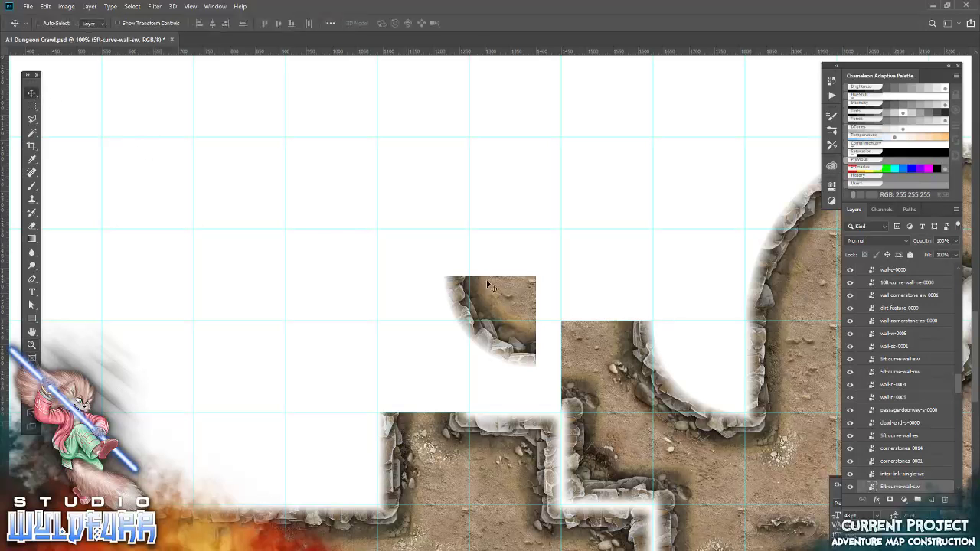
{"action": "left_click_drag", "start_coordinate": [516, 291], "coordinate": [544, 337]}
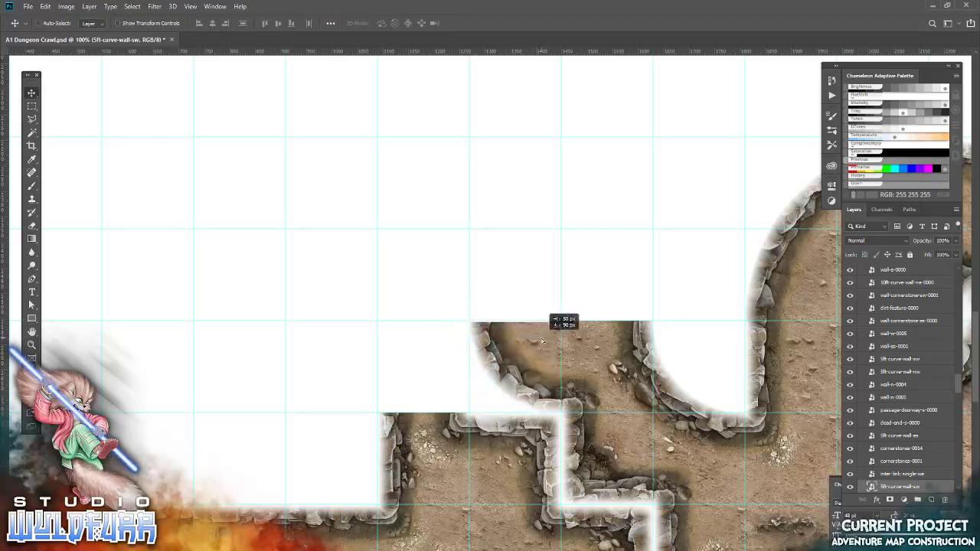
Step: Zoom the map in to 200% and return to the Move tool
{"action": "left_click", "coordinate": [32, 345]}
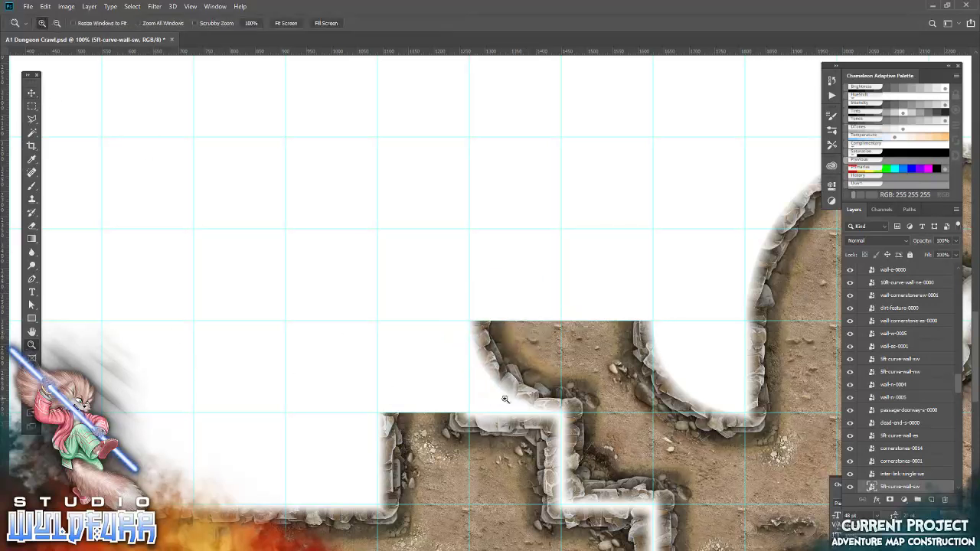
{"action": "right_click", "coordinate": [521, 399]}
{"action": "left_click", "coordinate": [541, 421]}
{"action": "left_click", "coordinate": [32, 93]}
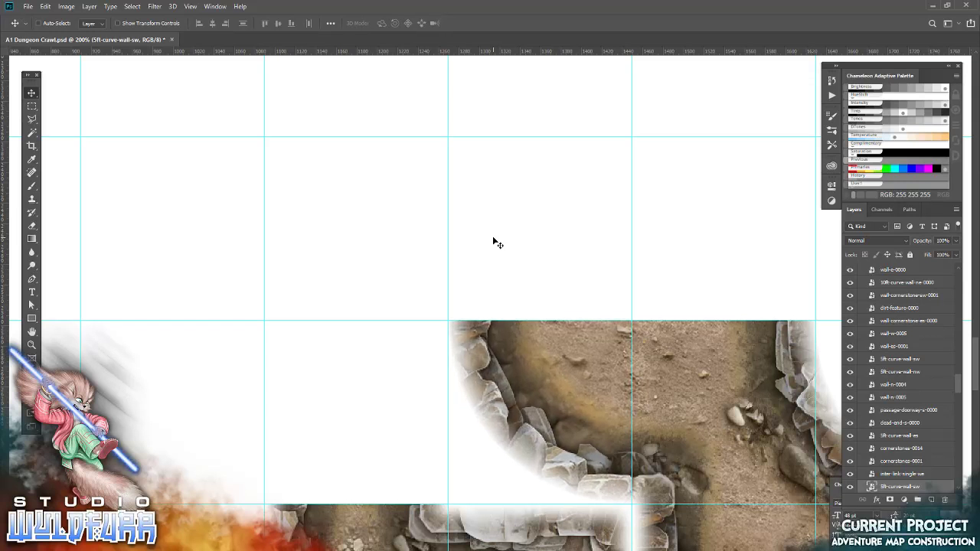
Step: Place the wall-cornerstone-es-0000 tile and snap it into the cell above the curve
{"action": "key", "text": "alt+Tab"}
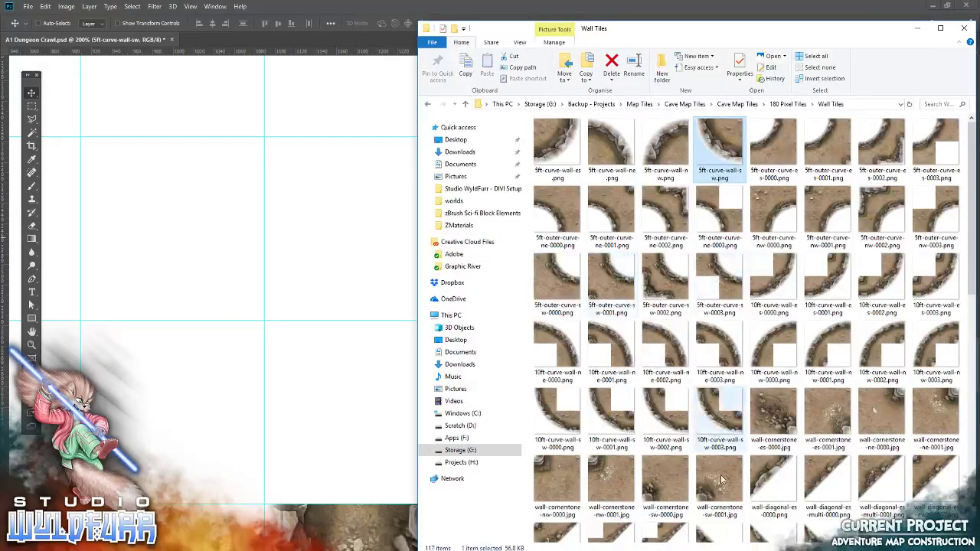
{"action": "left_click", "coordinate": [785, 427]}
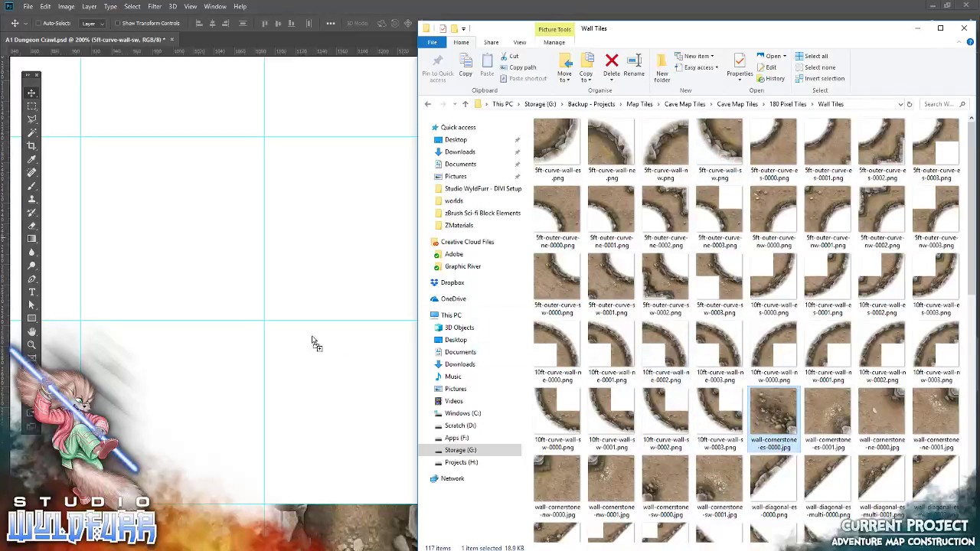
{"action": "left_click", "coordinate": [324, 342]}
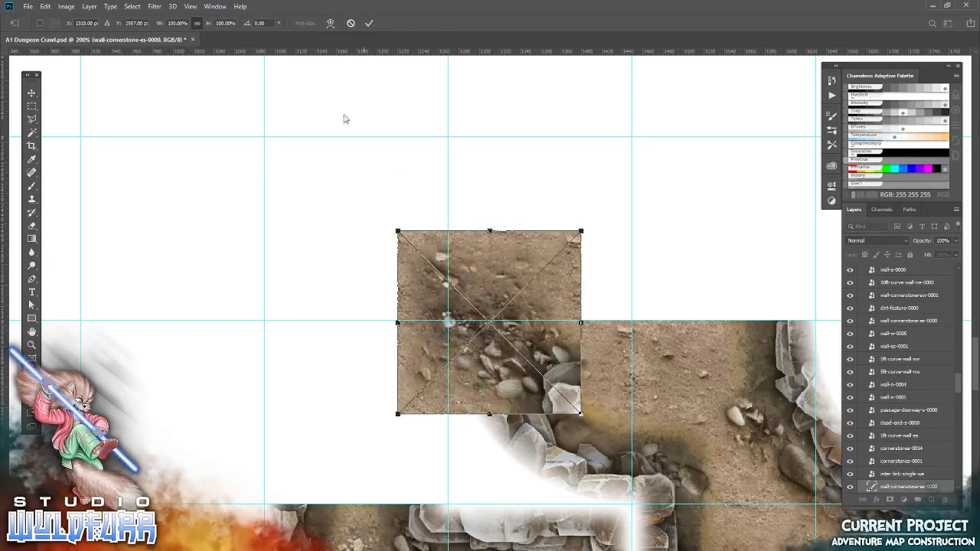
{"action": "left_click", "coordinate": [369, 23]}
{"action": "left_click_drag", "start_coordinate": [526, 390], "coordinate": [389, 295]}
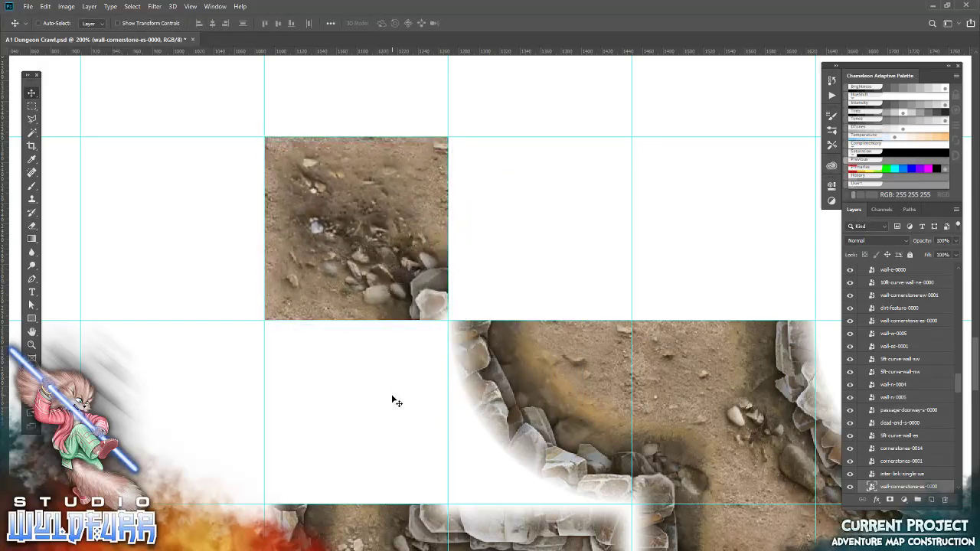
{"action": "key", "text": "alt+Tab"}
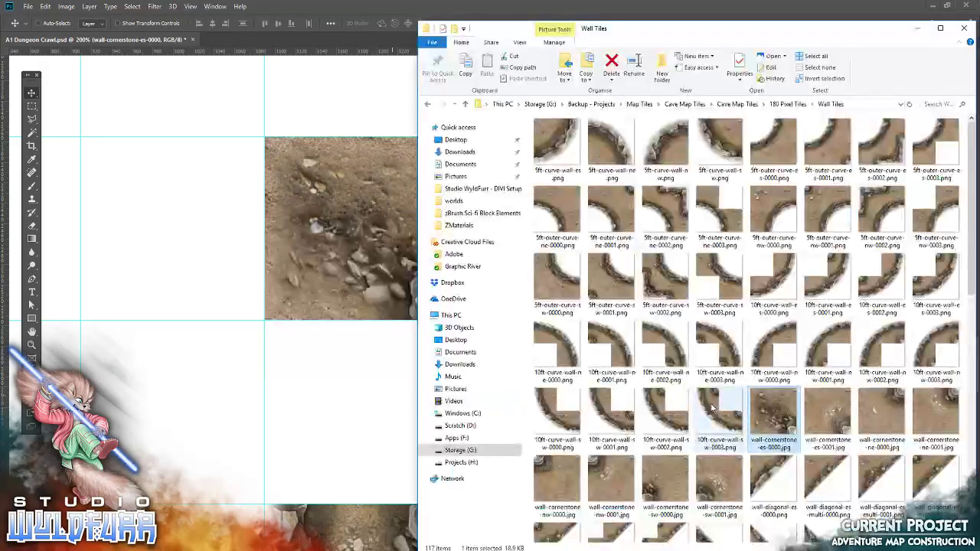
Step: Open Cornerstone Tiles and place cornerstones-0015 in its grid cell, nudged right onto the guide
{"action": "left_click", "coordinate": [784, 110]}
{"action": "left_click", "coordinate": [572, 148]}
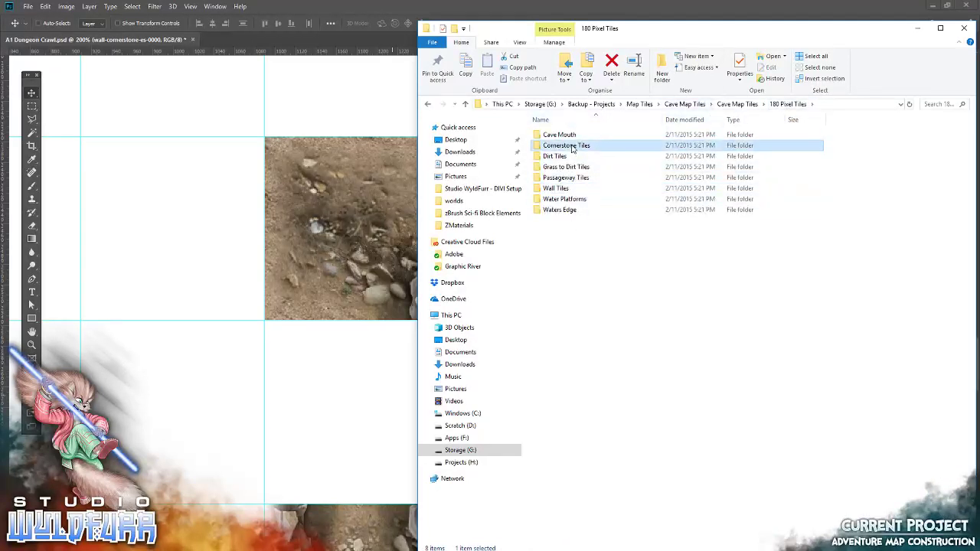
{"action": "double_click", "coordinate": [571, 148]}
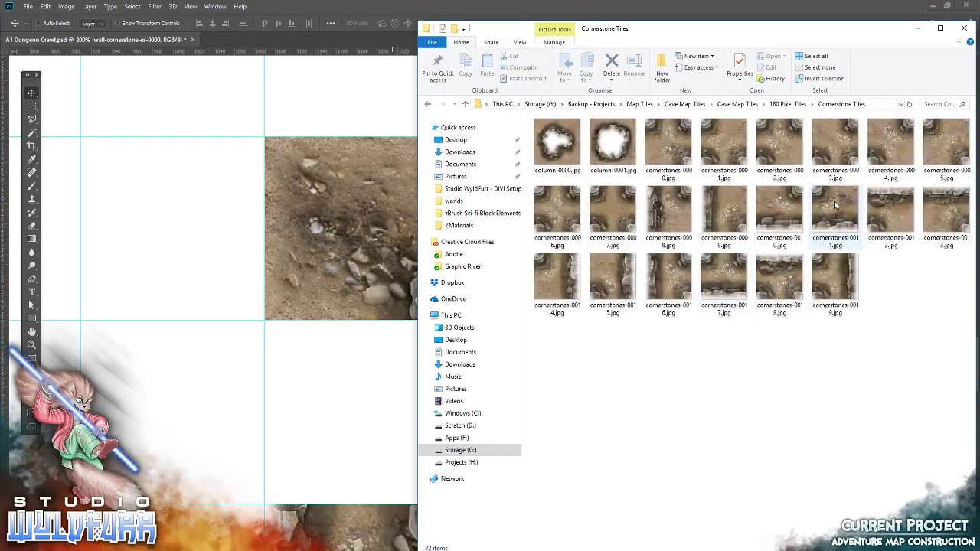
{"action": "left_click_drag", "start_coordinate": [620, 285], "coordinate": [491, 322]}
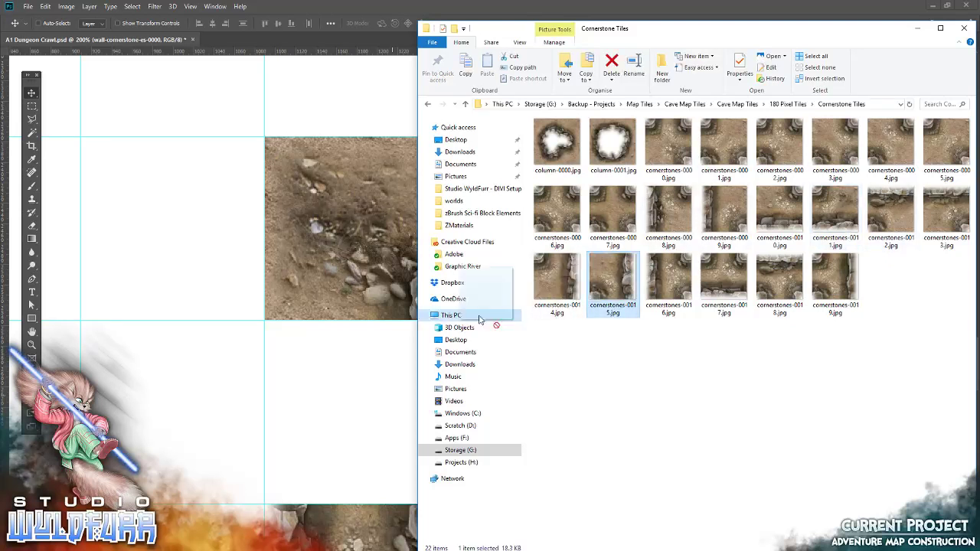
{"action": "left_click", "coordinate": [369, 23]}
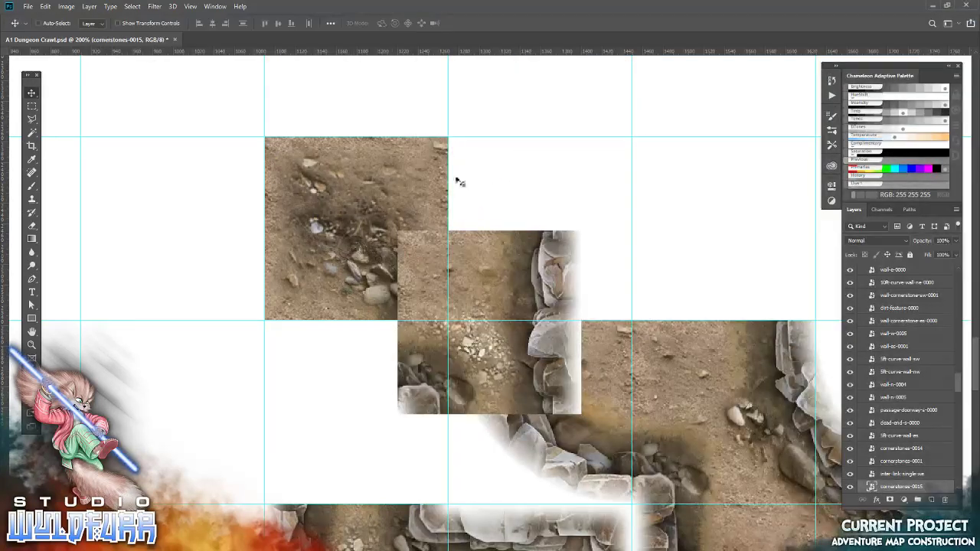
{"action": "left_click_drag", "start_coordinate": [561, 275], "coordinate": [423, 362]}
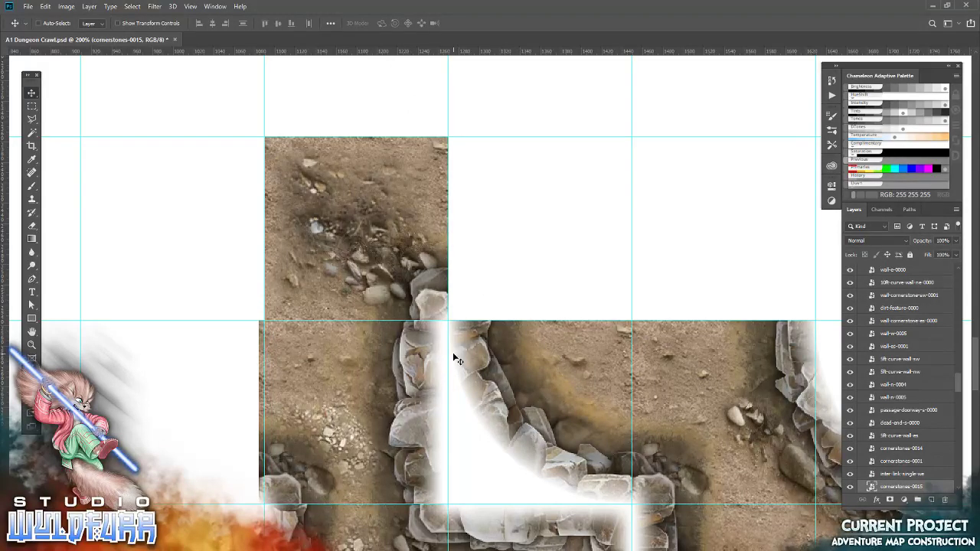
{"action": "key", "text": "Right"}
{"action": "key", "text": "Right"}
{"action": "key", "text": "Right"}
{"action": "key", "text": "Right"}
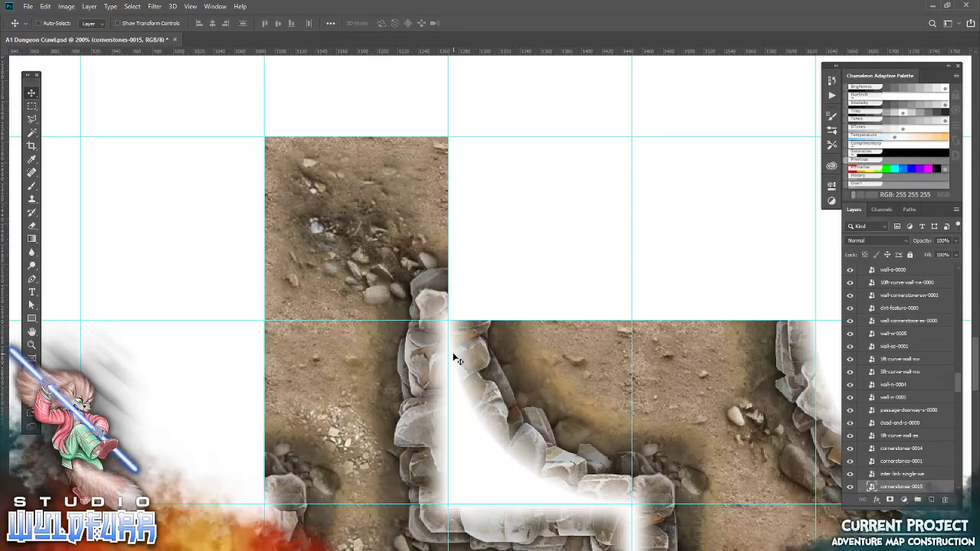
Step: Place the cornerstones-0004 tile and snap it into its grid cell
{"action": "mouse_move", "coordinate": [375, 354]}
{"action": "left_mouse_down"}
{"action": "mouse_move", "coordinate": [452, 413]}
{"action": "mouse_move", "coordinate": [405, 421]}
{"action": "left_mouse_up"}
{"action": "key", "text": "alt+Tab"}
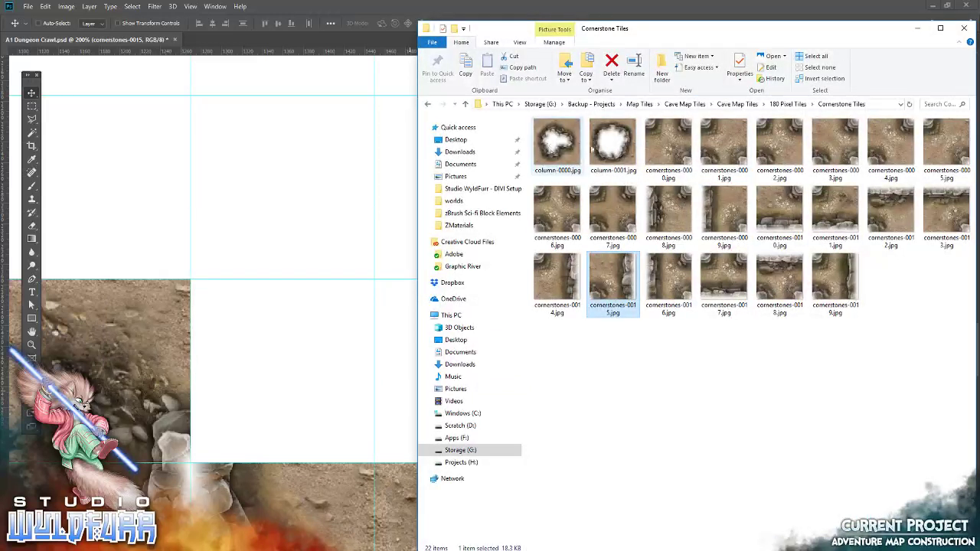
{"action": "left_click_drag", "start_coordinate": [554, 151], "coordinate": [584, 153]}
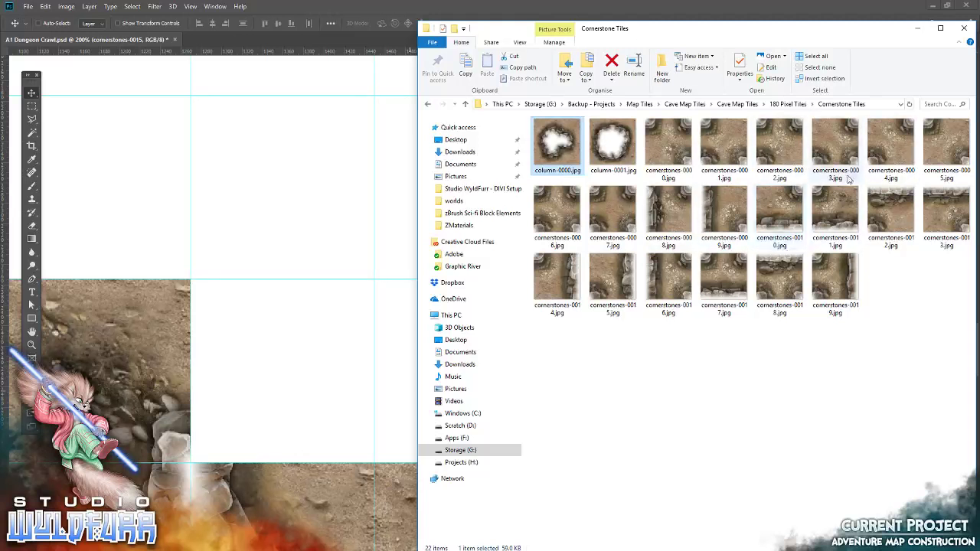
{"action": "key", "text": "alt+Tab"}
{"action": "key", "text": "alt+Tab"}
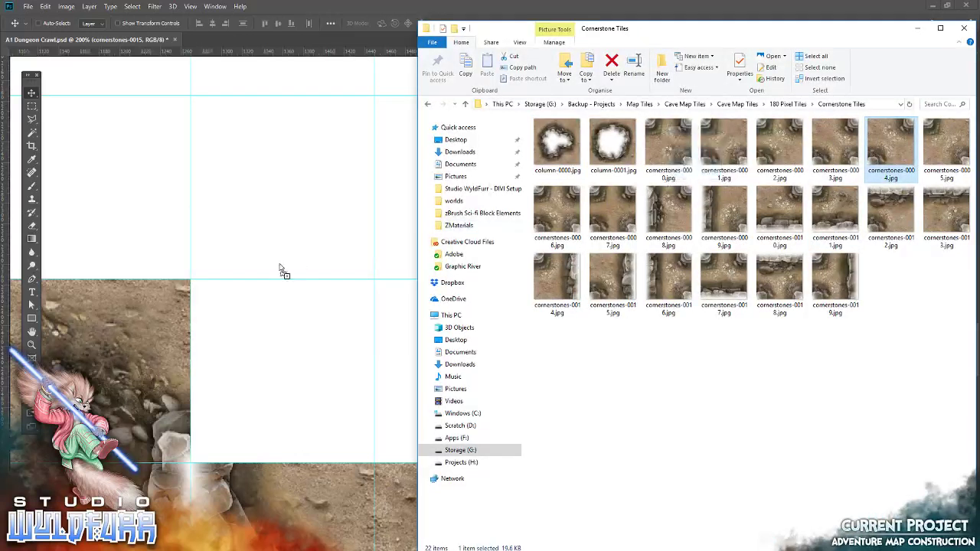
{"action": "left_click_drag", "start_coordinate": [902, 133], "coordinate": [282, 271]}
{"action": "left_click", "coordinate": [369, 23]}
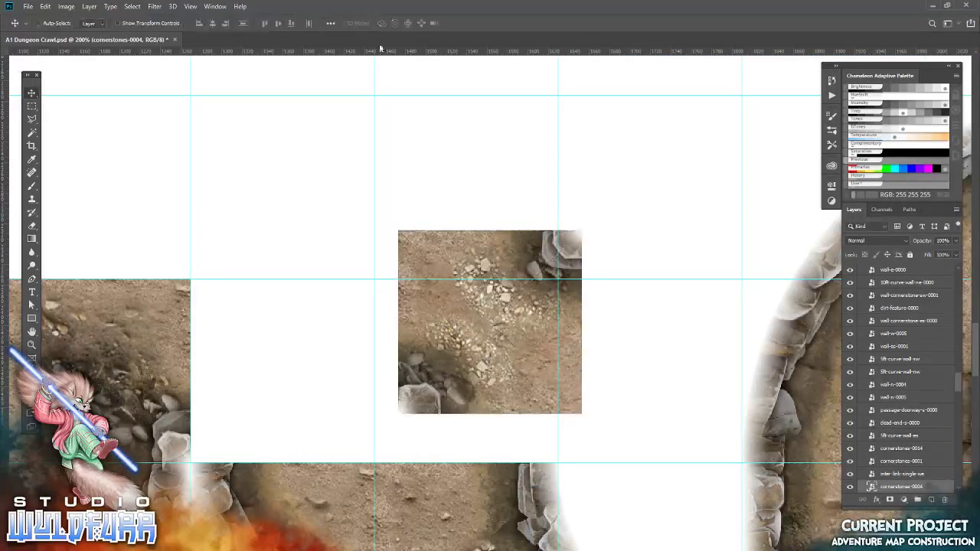
{"action": "left_click_drag", "start_coordinate": [484, 351], "coordinate": [267, 427]}
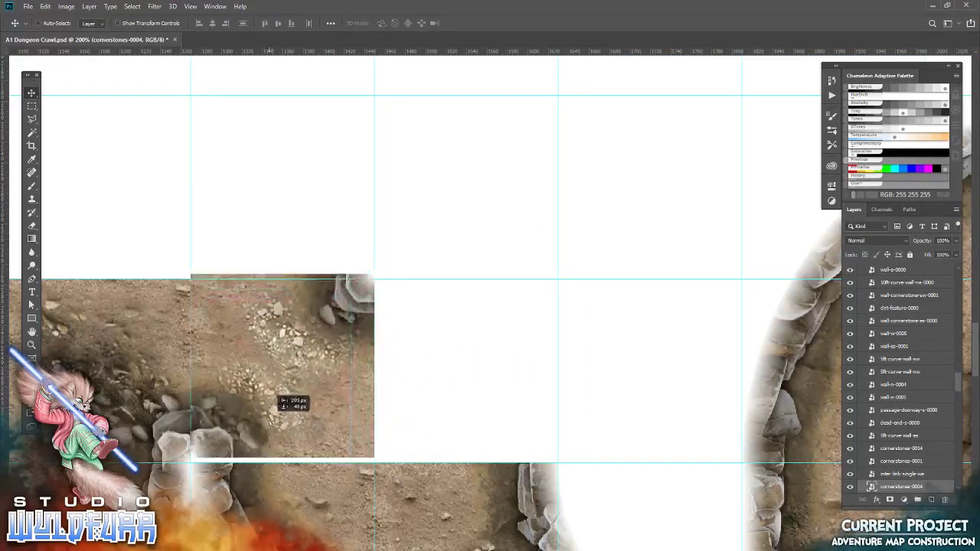
Step: Place cornerstones-0014 in its grid cell, then return Explorer to the 180 Pixel Tiles folder
{"action": "key", "text": "alt+Tab"}
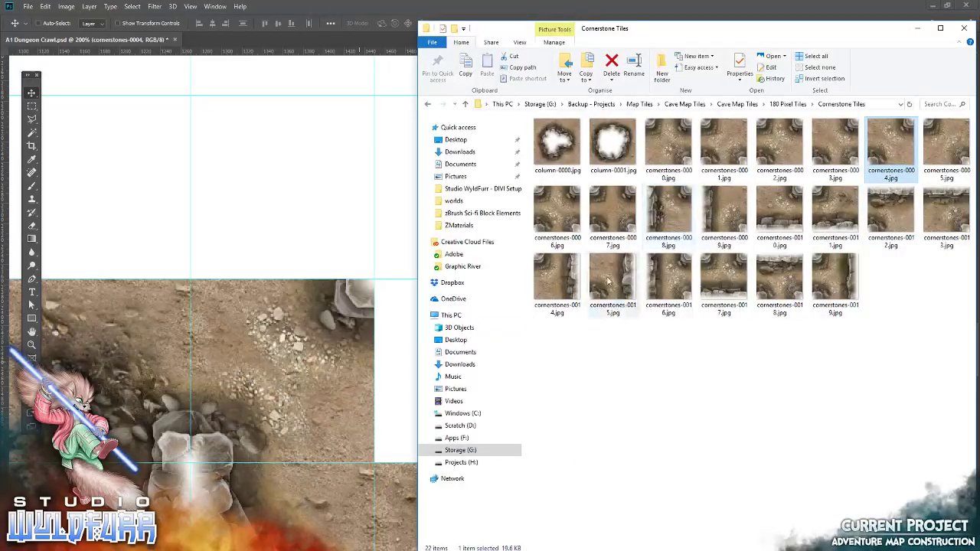
{"action": "left_click_drag", "start_coordinate": [557, 288], "coordinate": [272, 357]}
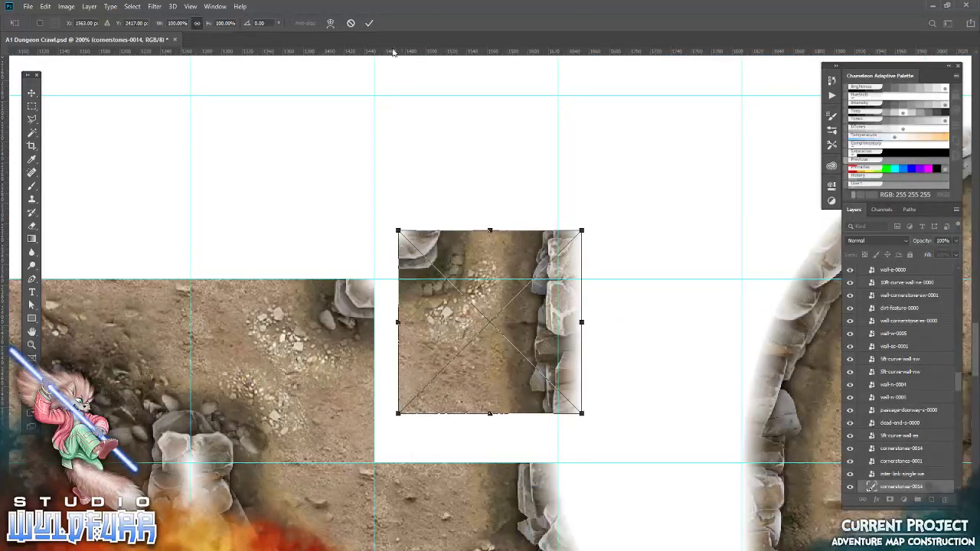
{"action": "left_click", "coordinate": [371, 26]}
{"action": "left_click_drag", "start_coordinate": [622, 380], "coordinate": [598, 425]}
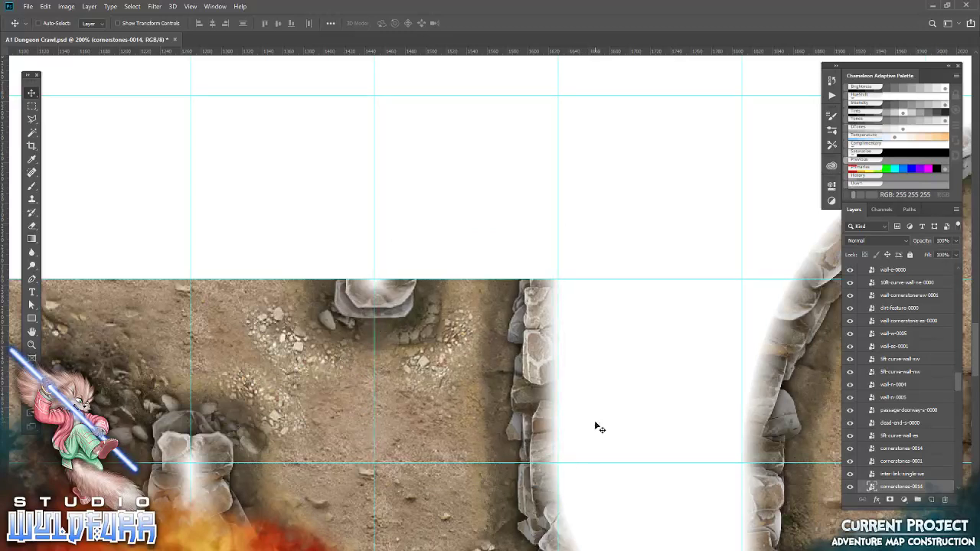
{"action": "mouse_move", "coordinate": [400, 483]}
{"action": "left_mouse_down"}
{"action": "mouse_move", "coordinate": [602, 326]}
{"action": "mouse_move", "coordinate": [593, 403]}
{"action": "left_mouse_up"}
{"action": "key", "text": "alt+Tab"}
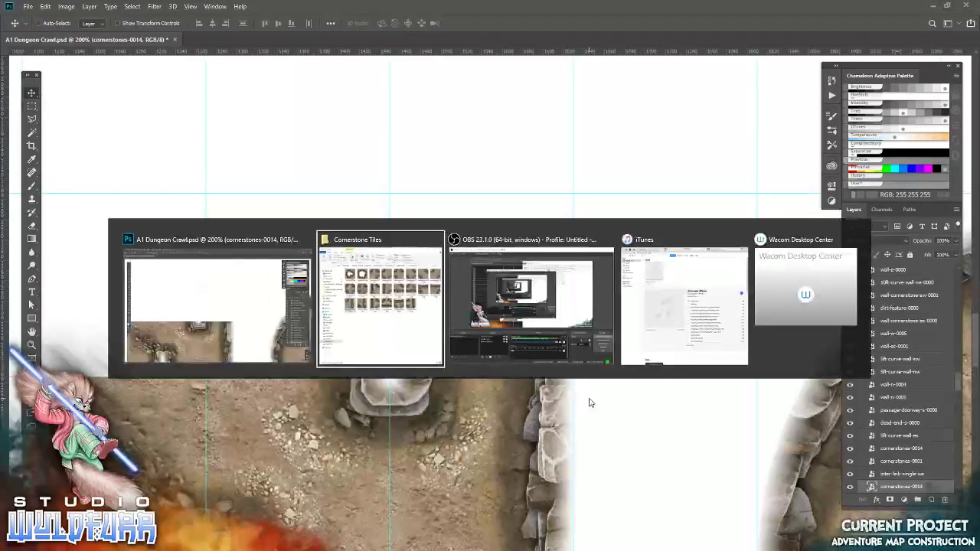
{"action": "left_click", "coordinate": [779, 105]}
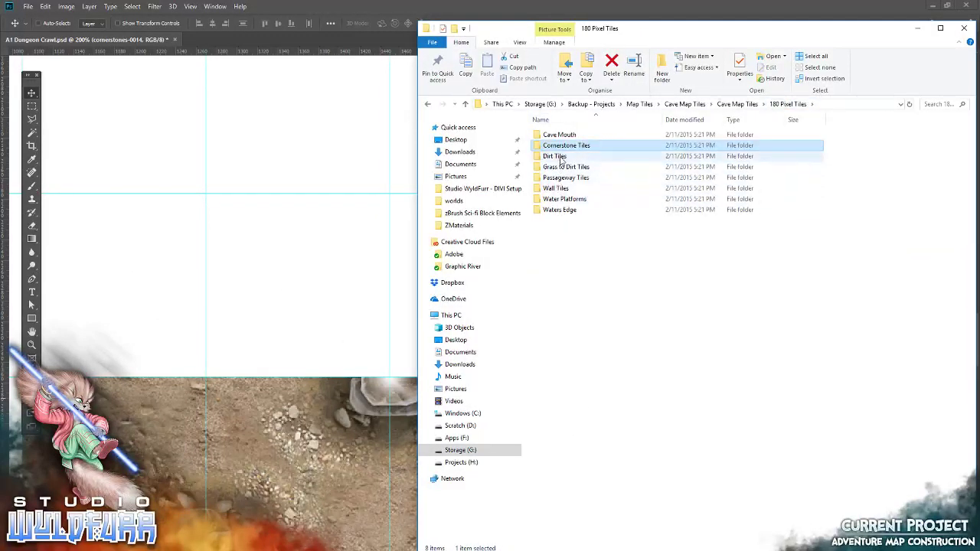
Step: Place the 5ft-curve-passageway-sw tile and settle it into the grid square above the pillar
{"action": "double_click", "coordinate": [562, 184]}
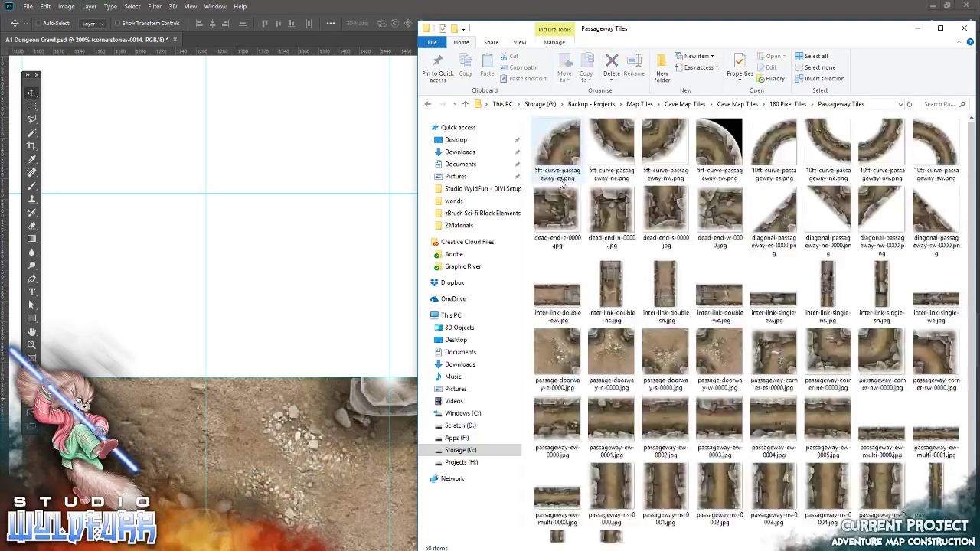
{"action": "left_click_drag", "start_coordinate": [469, 242], "coordinate": [368, 284]}
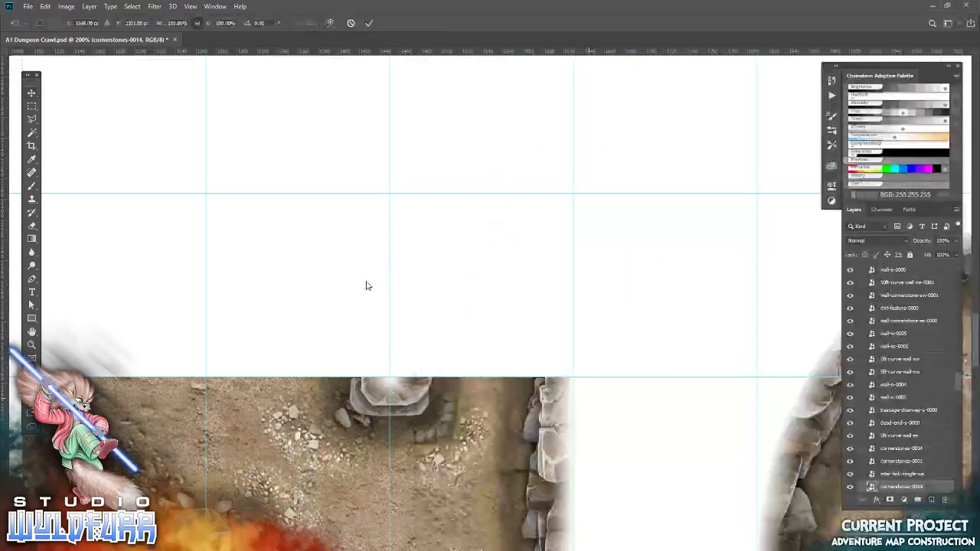
{"action": "left_click", "coordinate": [370, 23]}
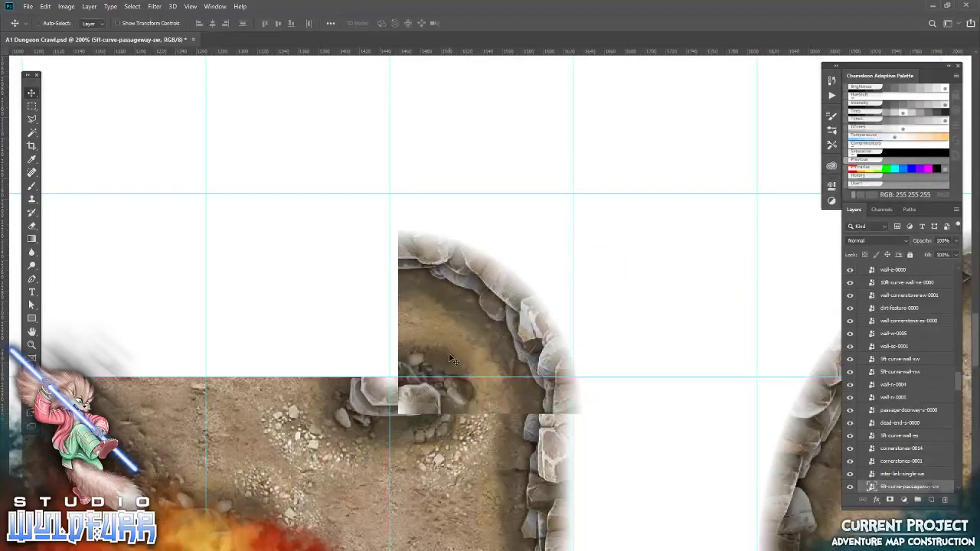
{"action": "left_click_drag", "start_coordinate": [454, 399], "coordinate": [448, 358]}
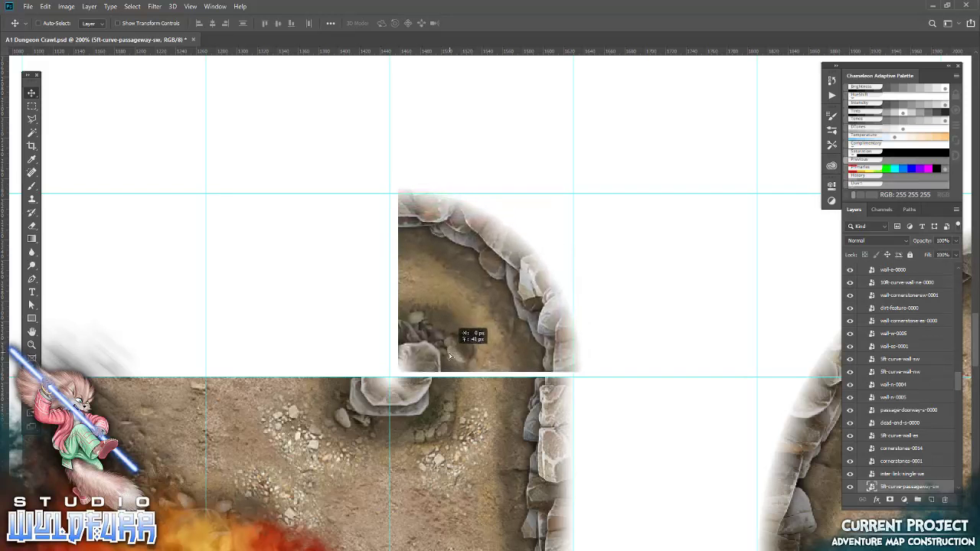
{"action": "left_click_drag", "start_coordinate": [448, 355], "coordinate": [445, 355]}
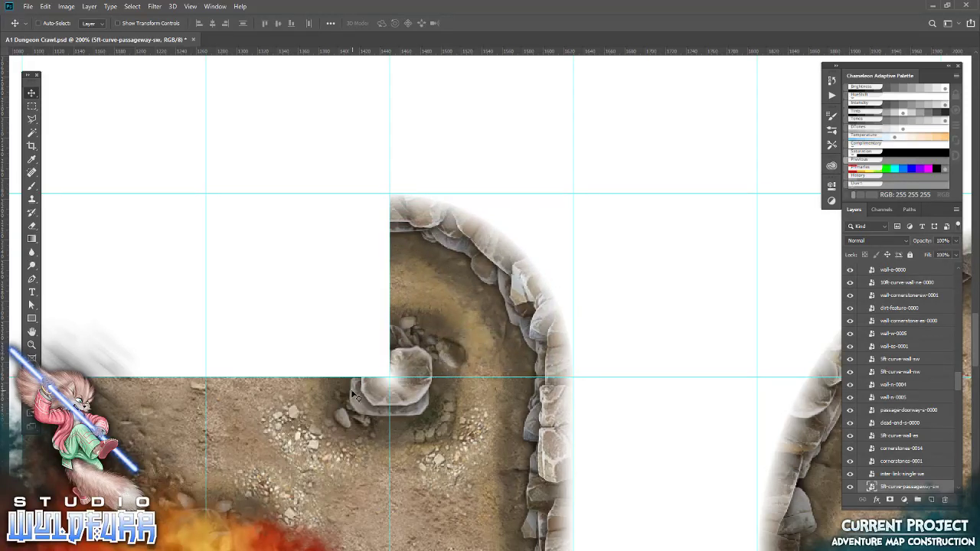
Step: Pan the map to the stone walls and return Explorer to the 180 Pixel Tiles folder
{"action": "key", "text": "alt+Tab"}
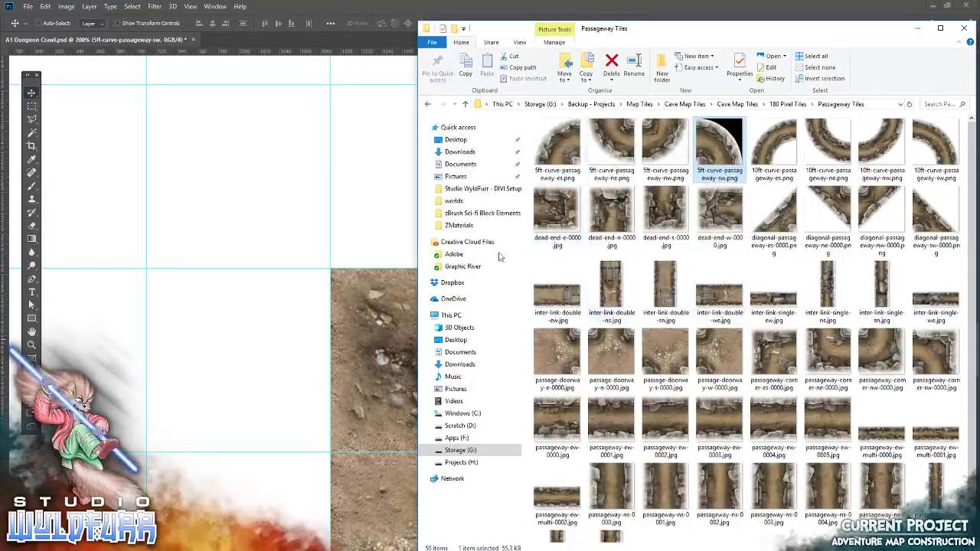
{"action": "left_click", "coordinate": [368, 223]}
{"action": "mouse_move", "coordinate": [269, 413]}
{"action": "left_mouse_down"}
{"action": "mouse_move", "coordinate": [484, 131]}
{"action": "mouse_move", "coordinate": [350, 300]}
{"action": "mouse_move", "coordinate": [523, 221]}
{"action": "mouse_move", "coordinate": [397, 241]}
{"action": "mouse_move", "coordinate": [499, 186]}
{"action": "mouse_move", "coordinate": [443, 419]}
{"action": "left_mouse_up"}
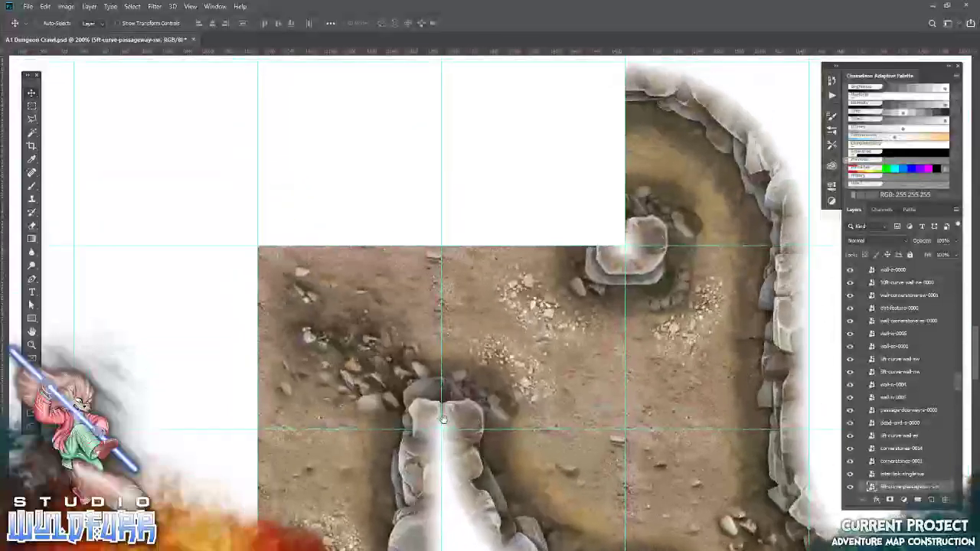
{"action": "key", "text": "alt+Tab"}
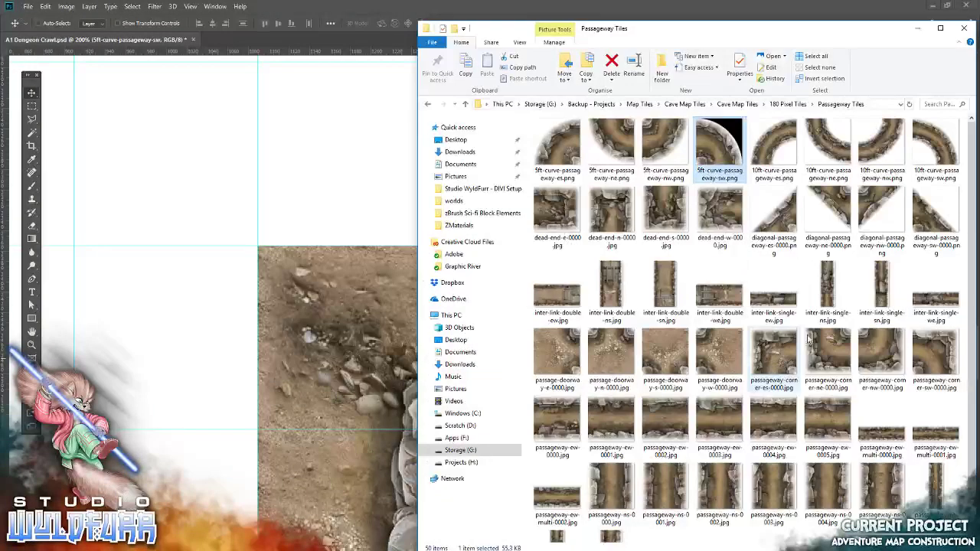
{"action": "left_click", "coordinate": [793, 107]}
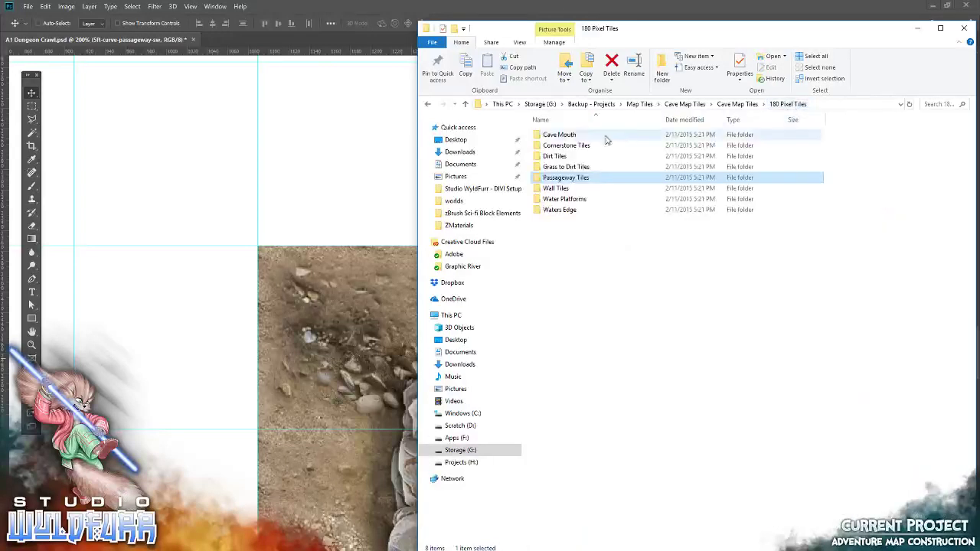
Step: From Wall Tiles, place the 5ft-curve-wall-sw tile at the lower left of the map
{"action": "double_click", "coordinate": [556, 189]}
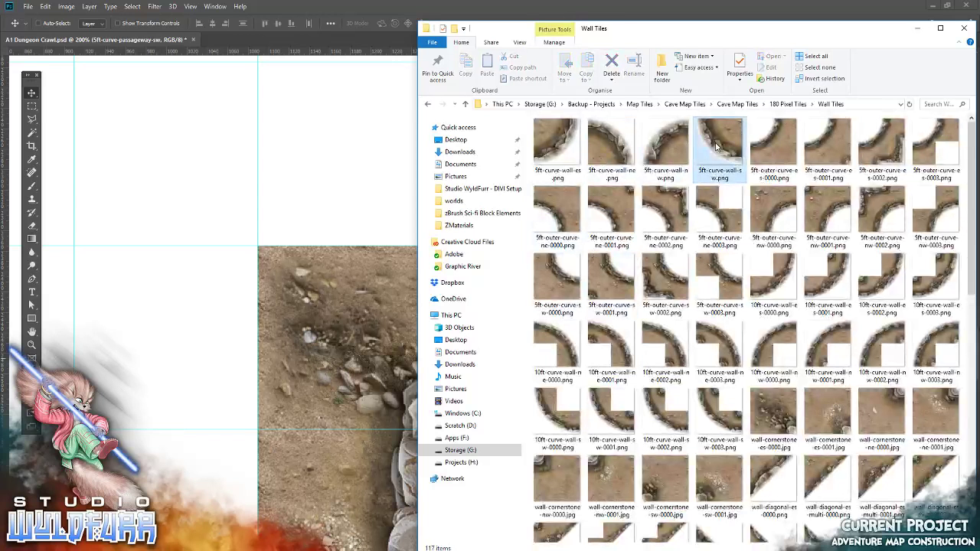
{"action": "left_click_drag", "start_coordinate": [717, 146], "coordinate": [146, 411]}
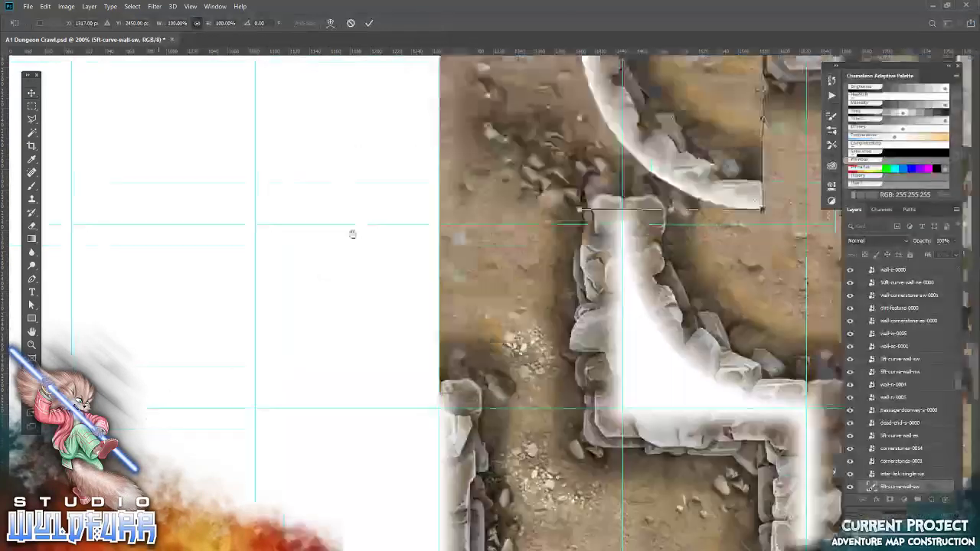
{"action": "left_click_drag", "start_coordinate": [376, 208], "coordinate": [261, 375]}
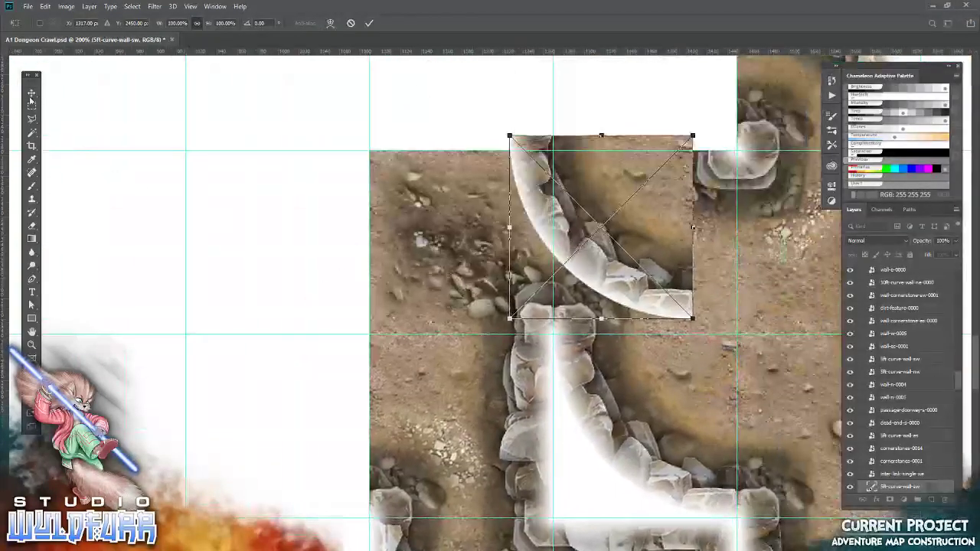
{"action": "left_click", "coordinate": [31, 95]}
{"action": "left_click_drag", "start_coordinate": [646, 214], "coordinate": [326, 422]}
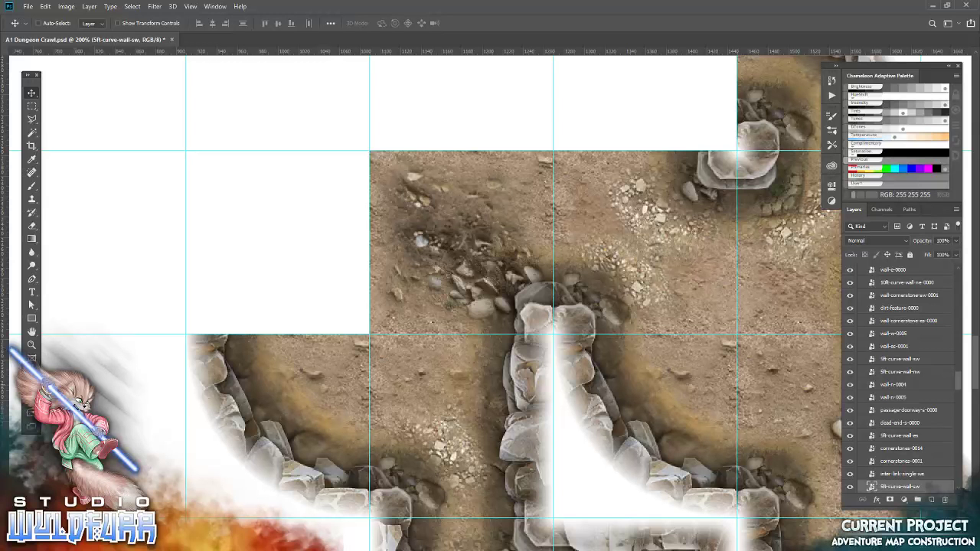
Step: Zoom to 200% and closer on the wall join, bringing the curved wall edge into view
{"action": "left_click", "coordinate": [31, 349]}
{"action": "right_click", "coordinate": [255, 363]}
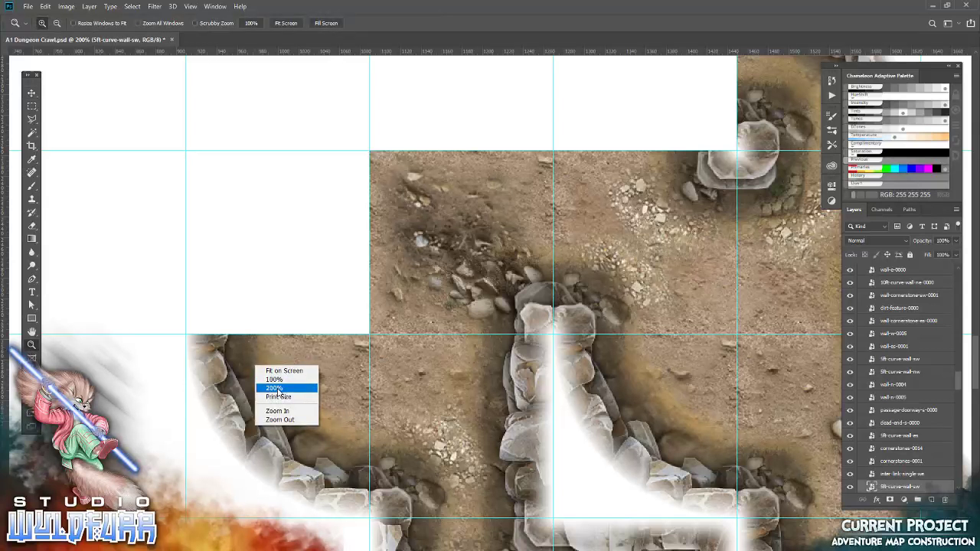
{"action": "left_click", "coordinate": [278, 388]}
{"action": "left_click", "coordinate": [329, 343]}
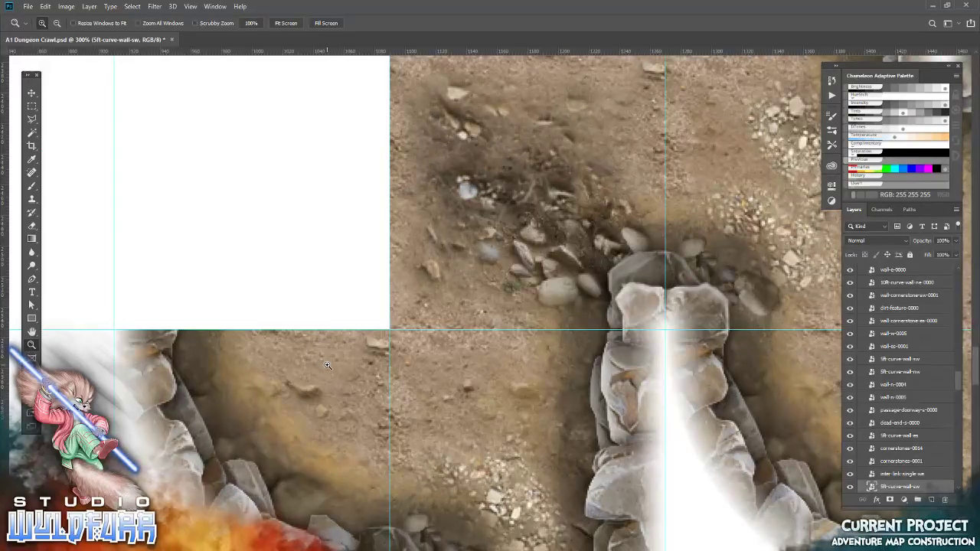
{"action": "left_click_drag", "start_coordinate": [319, 392], "coordinate": [420, 352]}
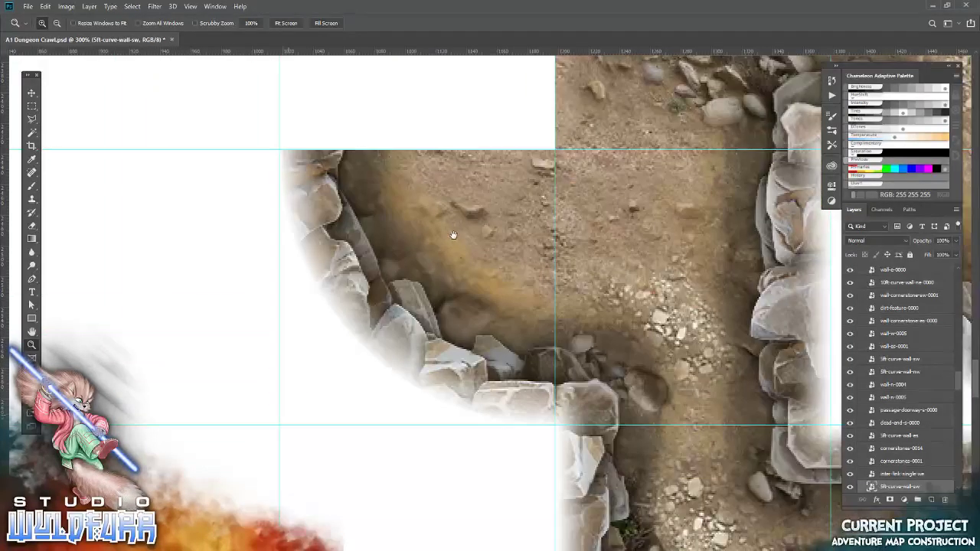
{"action": "scroll", "coordinate": [421, 395], "scroll_direction": "up", "scroll_amount": 5}
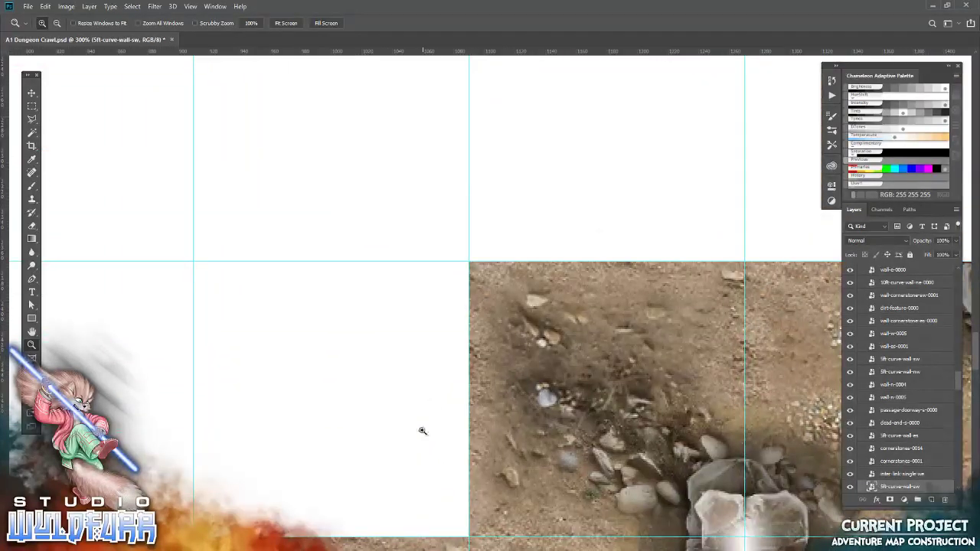
Step: Place the 10ft-curve-wall-nw-0000 tile in its corner, nudged down twice to close the seam
{"action": "key", "text": "alt+Tab"}
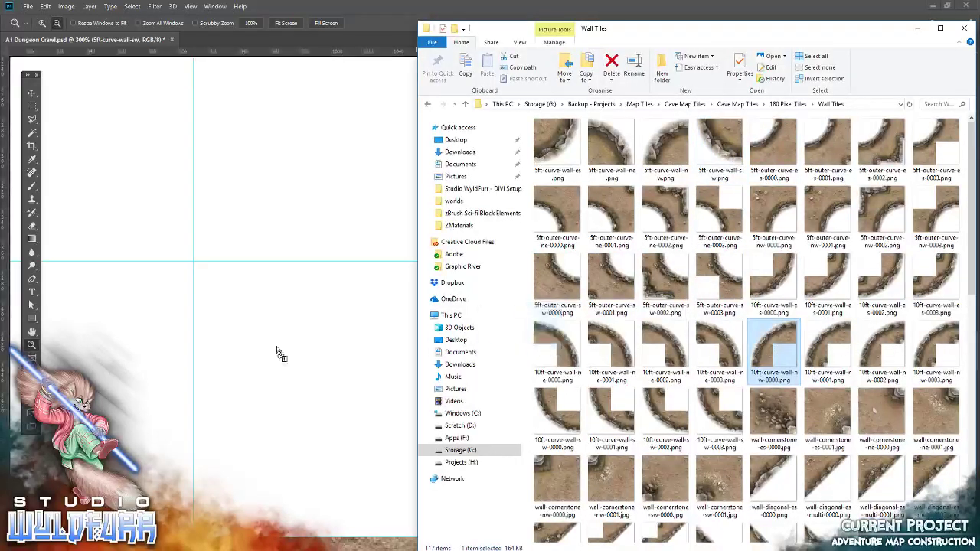
{"action": "left_click_drag", "start_coordinate": [773, 345], "coordinate": [284, 350]}
{"action": "left_click", "coordinate": [368, 23]}
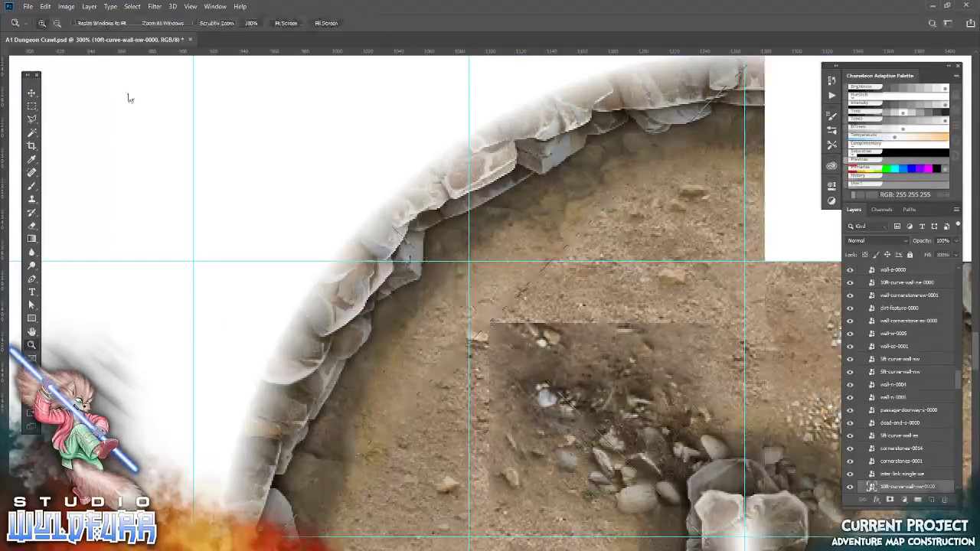
{"action": "key", "text": "v"}
{"action": "mouse_move", "coordinate": [401, 409]}
{"action": "left_mouse_down"}
{"action": "mouse_move", "coordinate": [384, 432]}
{"action": "mouse_move", "coordinate": [392, 443]}
{"action": "left_mouse_up"}
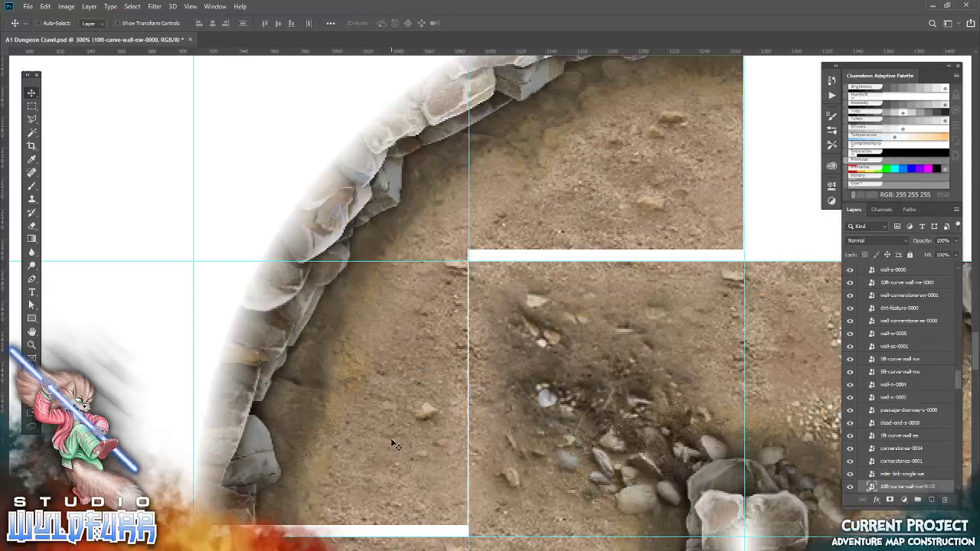
{"action": "key", "text": "Down"}
{"action": "key", "text": "Down"}
{"action": "key", "text": "Down"}
{"action": "key", "text": "Down"}
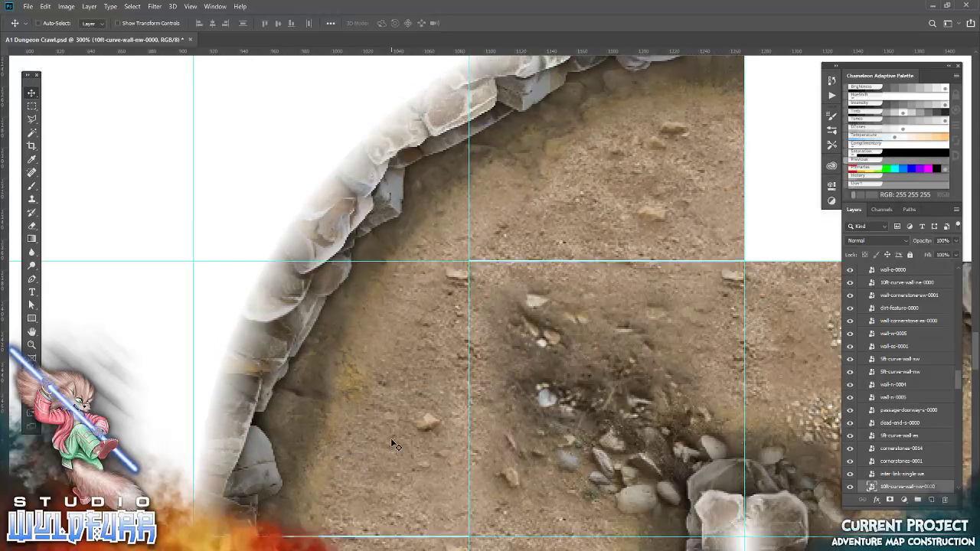
{"action": "key", "text": "Down"}
{"action": "left_click_drag", "start_coordinate": [470, 276], "coordinate": [274, 386]}
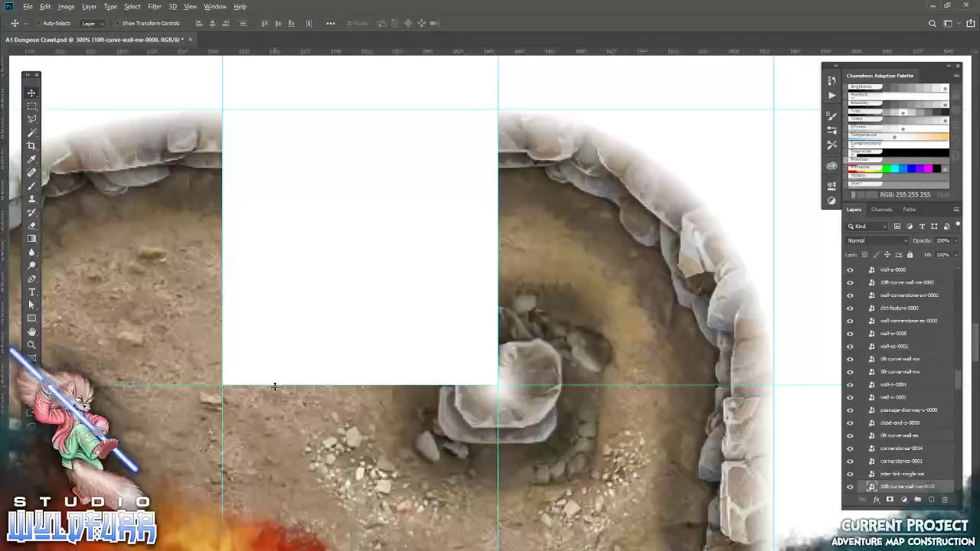
{"action": "key", "text": "alt+Tab"}
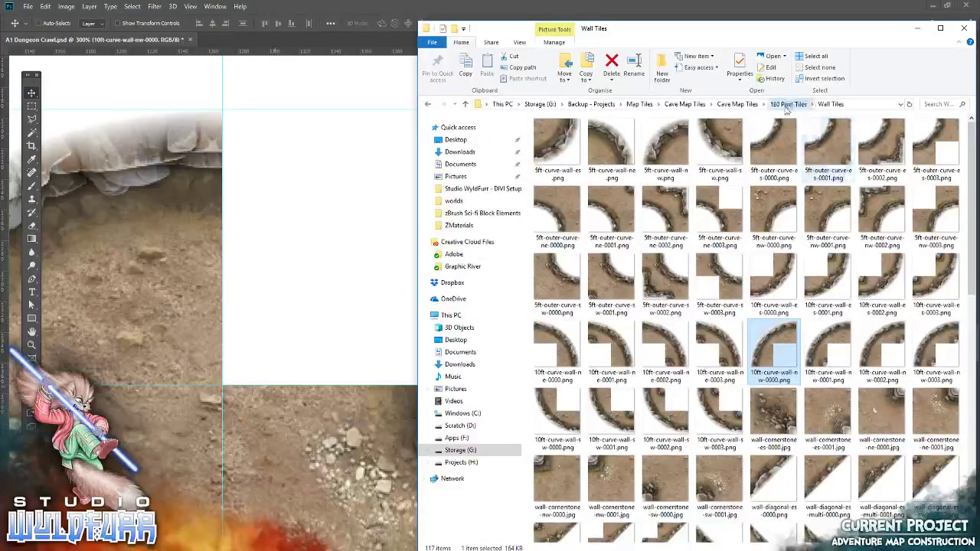
Step: Place cornerstones-0013 into the empty chamber square, check its joins, and zoom back to 100%
{"action": "left_click", "coordinate": [785, 105]}
{"action": "left_click", "coordinate": [589, 148]}
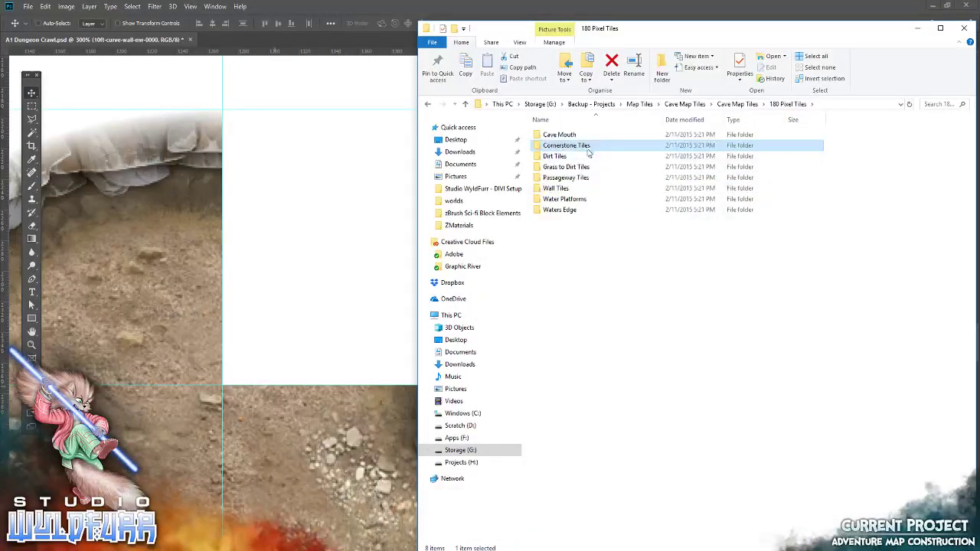
{"action": "double_click", "coordinate": [569, 147]}
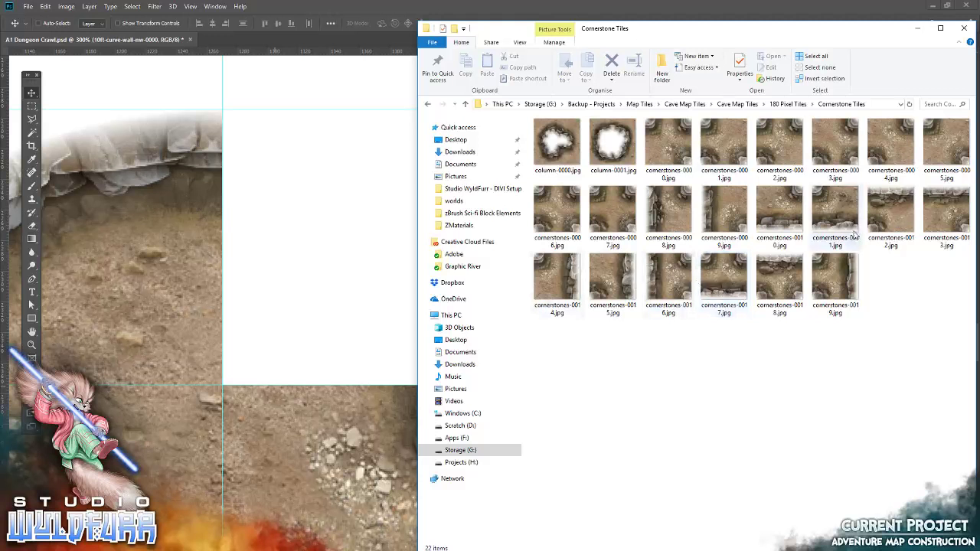
{"action": "left_click_drag", "start_coordinate": [950, 201], "coordinate": [312, 249]}
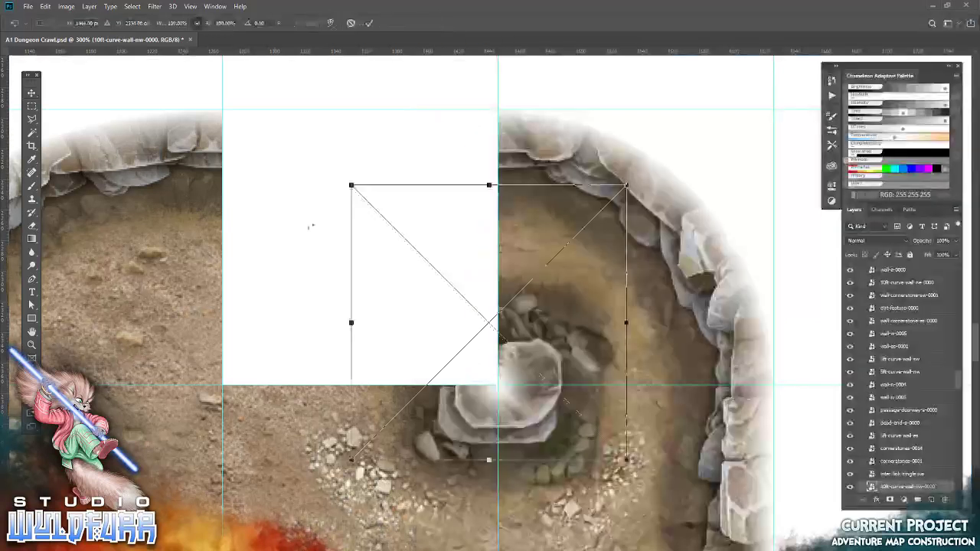
{"action": "left_click", "coordinate": [369, 24]}
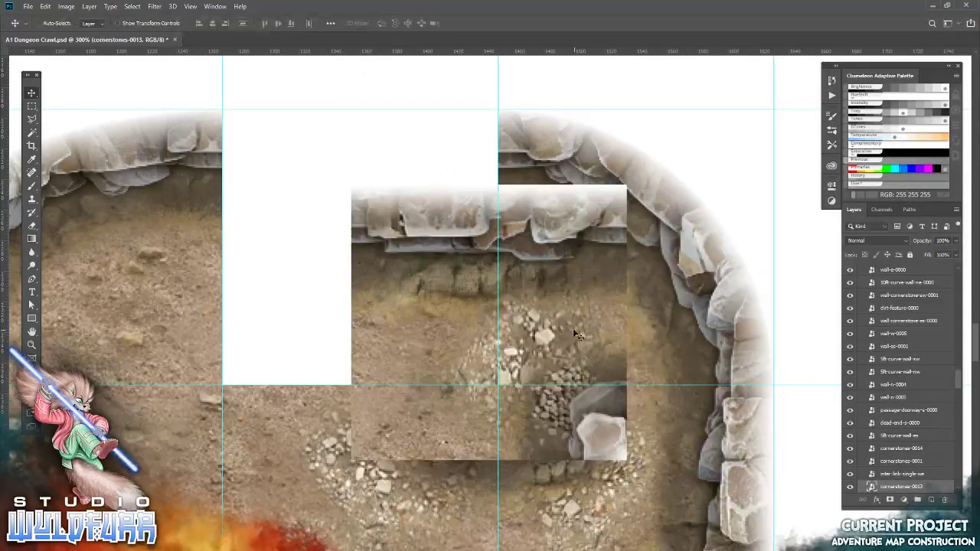
{"action": "left_click_drag", "start_coordinate": [578, 335], "coordinate": [442, 258]}
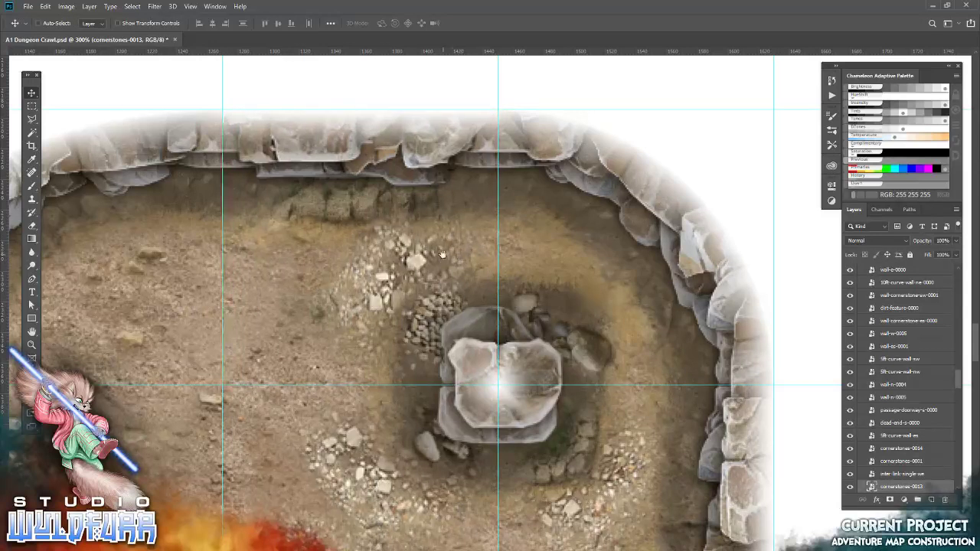
{"action": "left_click_drag", "start_coordinate": [226, 414], "coordinate": [409, 245]}
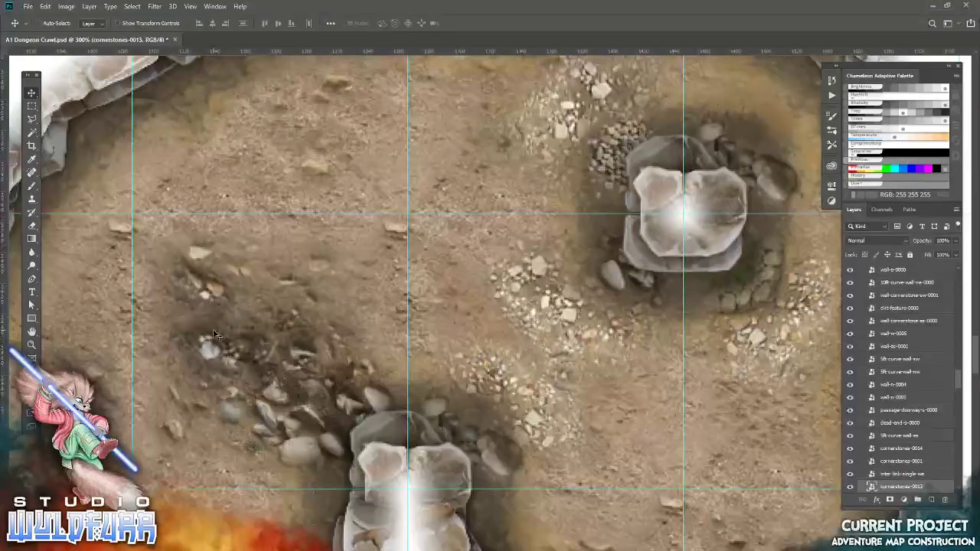
{"action": "double_click", "coordinate": [31, 345]}
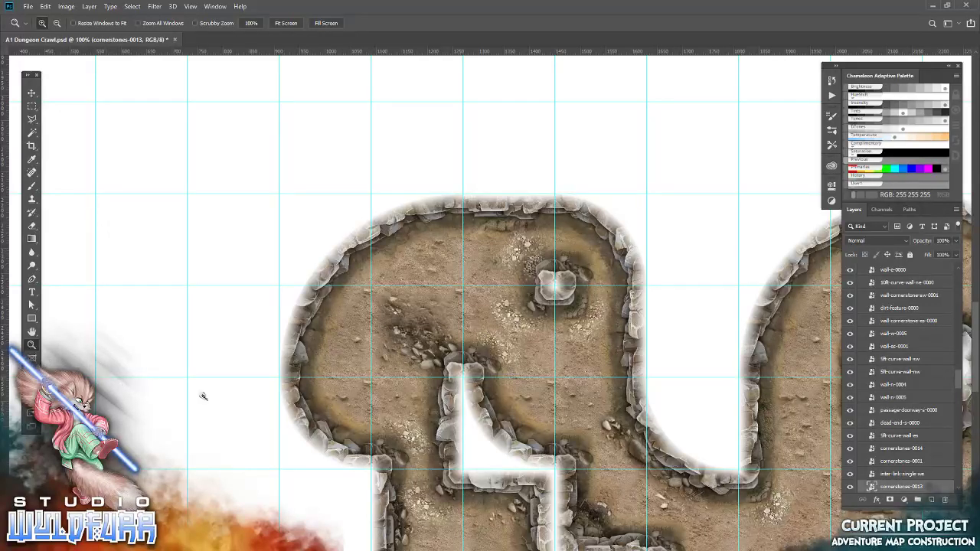
Step: Pan over the rounded pillar room, zigzag and vertical corridors, then bring up Cornerstone Tiles
{"action": "mouse_move", "coordinate": [443, 480]}
{"action": "left_mouse_down"}
{"action": "mouse_move", "coordinate": [261, 436]}
{"action": "mouse_move", "coordinate": [468, 214]}
{"action": "left_mouse_up"}
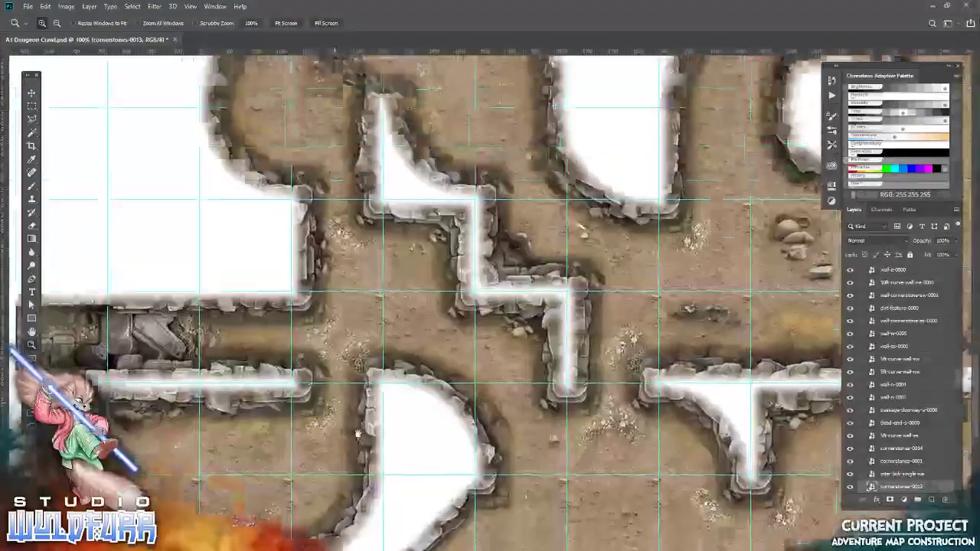
{"action": "mouse_move", "coordinate": [350, 420]}
{"action": "left_mouse_down"}
{"action": "mouse_move", "coordinate": [347, 521]}
{"action": "mouse_move", "coordinate": [451, 339]}
{"action": "left_mouse_up"}
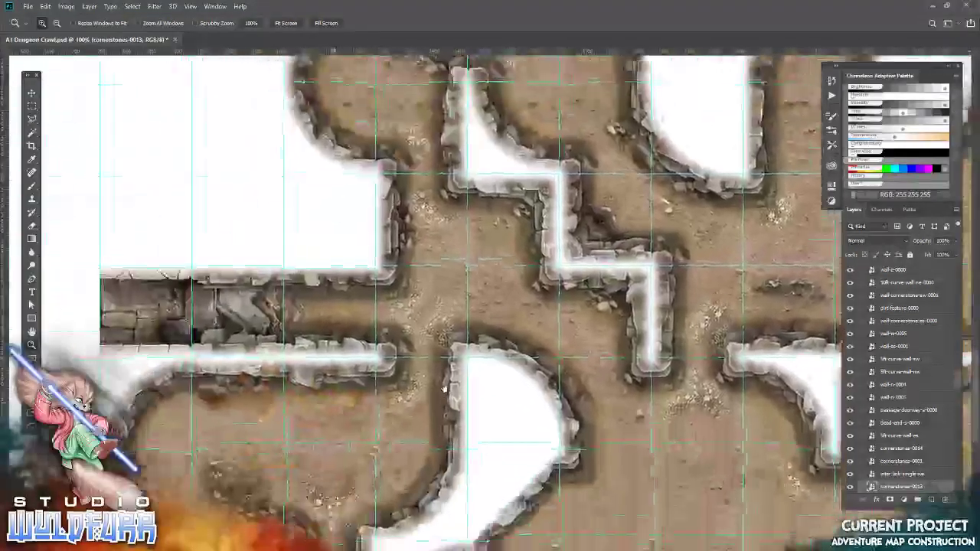
{"action": "left_click_drag", "start_coordinate": [323, 435], "coordinate": [413, 383]}
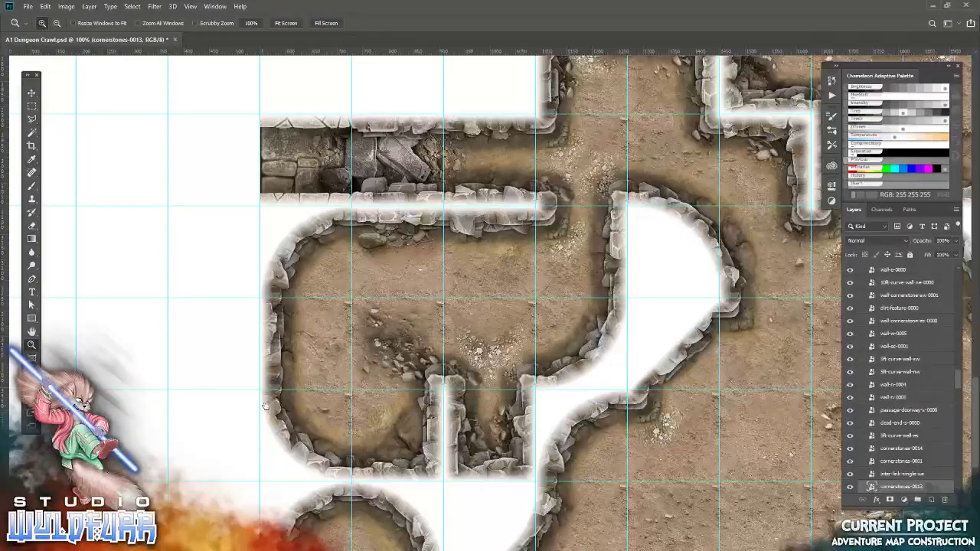
{"action": "left_click_drag", "start_coordinate": [266, 406], "coordinate": [460, 172]}
{"action": "left_click_drag", "start_coordinate": [674, 176], "coordinate": [617, 356]}
{"action": "mouse_move", "coordinate": [618, 129]}
{"action": "left_mouse_down"}
{"action": "mouse_move", "coordinate": [523, 427]}
{"action": "mouse_move", "coordinate": [334, 287]}
{"action": "mouse_move", "coordinate": [107, 252]}
{"action": "left_mouse_up"}
{"action": "scroll", "coordinate": [334, 286], "scroll_direction": "up", "scroll_amount": 2}
{"action": "mouse_move", "coordinate": [460, 223]}
{"action": "left_mouse_down"}
{"action": "mouse_move", "coordinate": [352, 230]}
{"action": "mouse_move", "coordinate": [365, 368]}
{"action": "mouse_move", "coordinate": [493, 431]}
{"action": "mouse_move", "coordinate": [278, 274]}
{"action": "mouse_move", "coordinate": [84, 100]}
{"action": "left_mouse_up"}
{"action": "scroll", "coordinate": [352, 230], "scroll_direction": "down", "scroll_amount": 1}
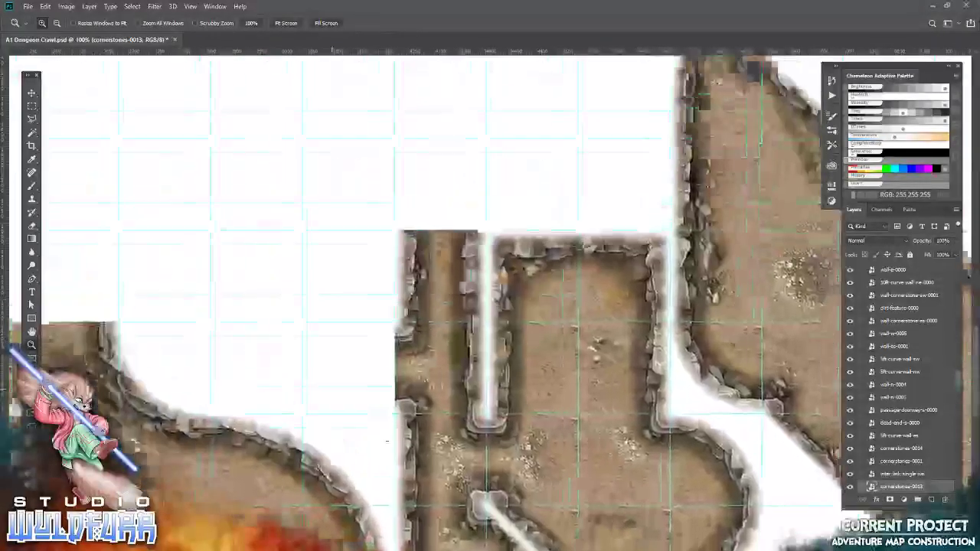
{"action": "mouse_move", "coordinate": [754, 179]}
{"action": "left_mouse_down"}
{"action": "mouse_move", "coordinate": [506, 179]}
{"action": "mouse_move", "coordinate": [448, 303]}
{"action": "mouse_move", "coordinate": [471, 371]}
{"action": "mouse_move", "coordinate": [211, 190]}
{"action": "left_mouse_up"}
{"action": "mouse_move", "coordinate": [459, 230]}
{"action": "left_mouse_down"}
{"action": "mouse_move", "coordinate": [245, 187]}
{"action": "mouse_move", "coordinate": [299, 165]}
{"action": "mouse_move", "coordinate": [432, 184]}
{"action": "mouse_move", "coordinate": [409, 364]}
{"action": "left_mouse_up"}
{"action": "left_click_drag", "start_coordinate": [555, 218], "coordinate": [534, 361]}
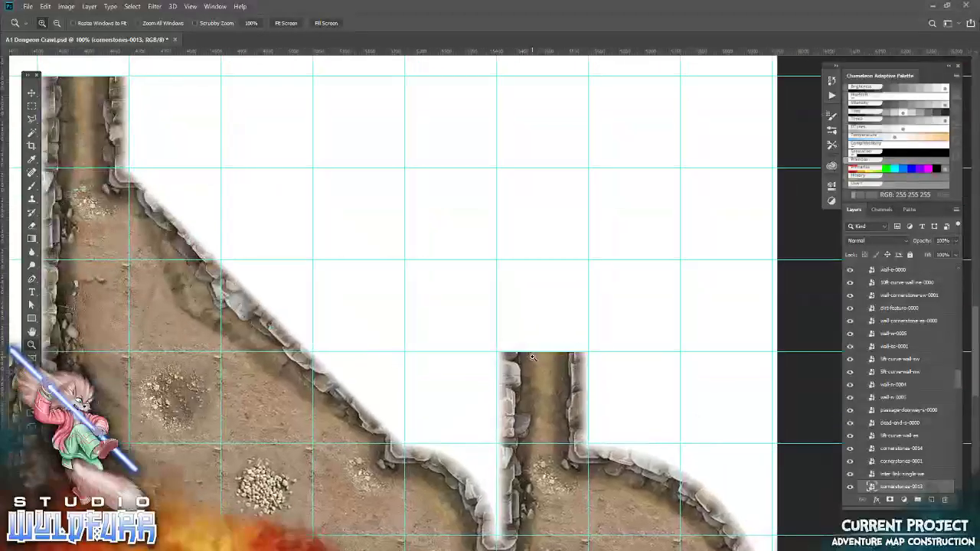
{"action": "key", "text": "alt+Tab"}
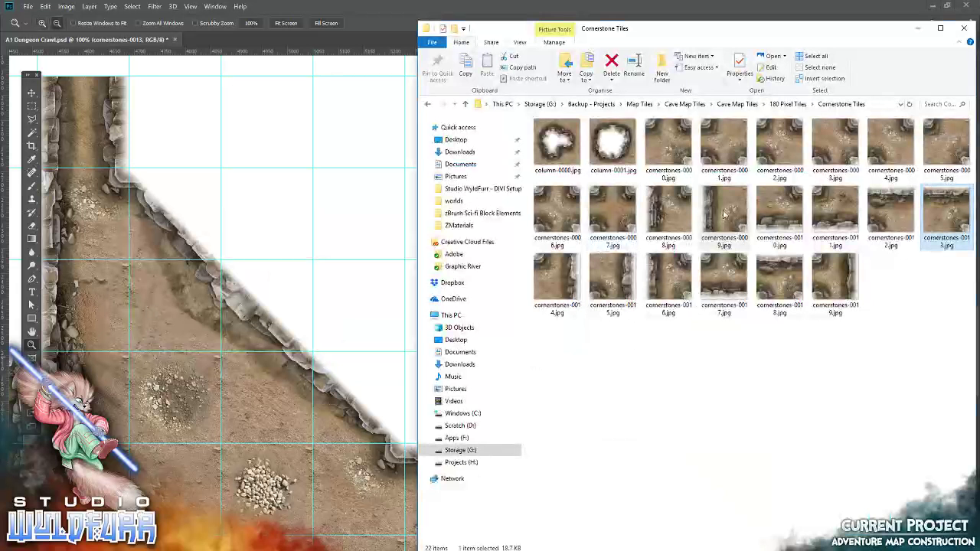
Step: From Passageway Tiles, place inter-link-single-ns on top of the vertical corridor
{"action": "left_click", "coordinate": [788, 104]}
{"action": "left_click", "coordinate": [574, 178]}
{"action": "double_click", "coordinate": [574, 178]}
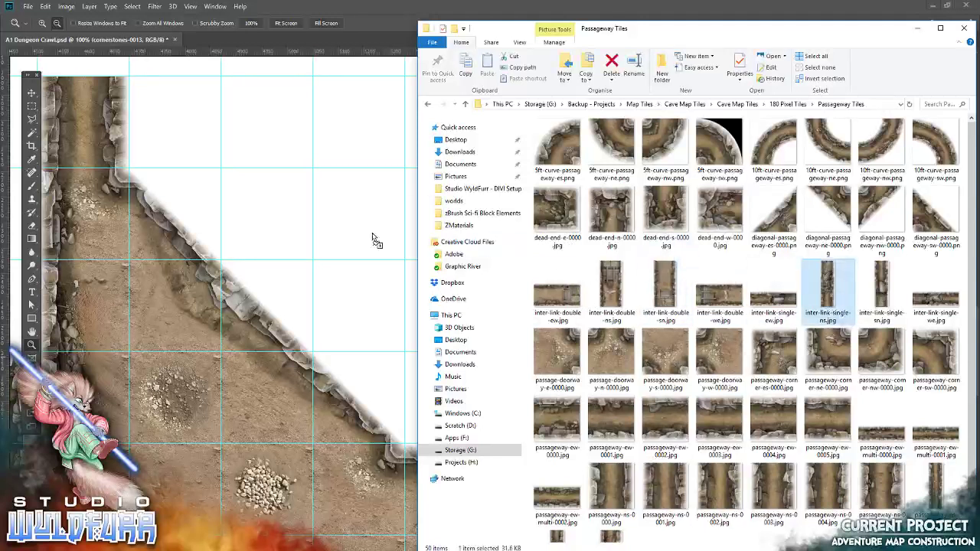
{"action": "left_click_drag", "start_coordinate": [827, 291], "coordinate": [373, 235]}
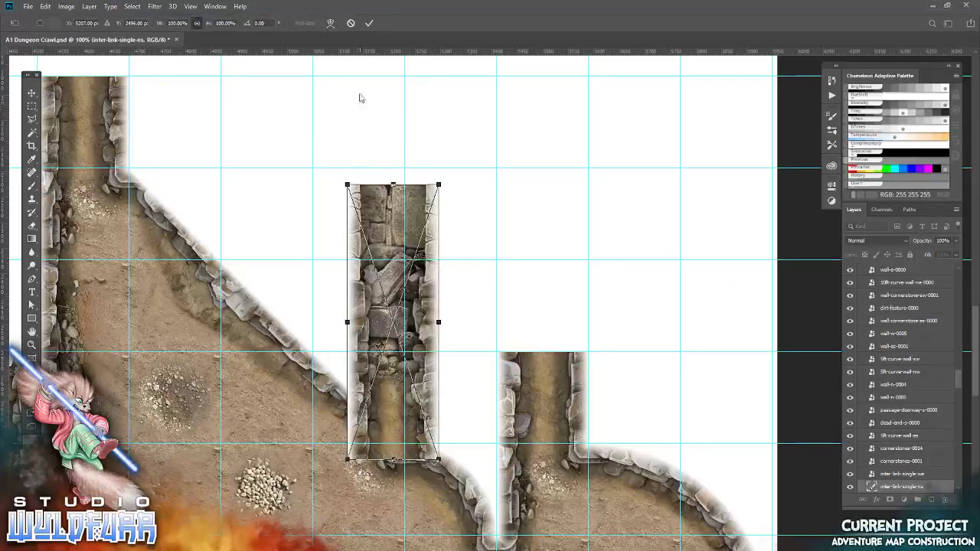
{"action": "left_click", "coordinate": [369, 24]}
{"action": "left_click", "coordinate": [32, 94]}
{"action": "left_click_drag", "start_coordinate": [394, 425], "coordinate": [529, 327]}
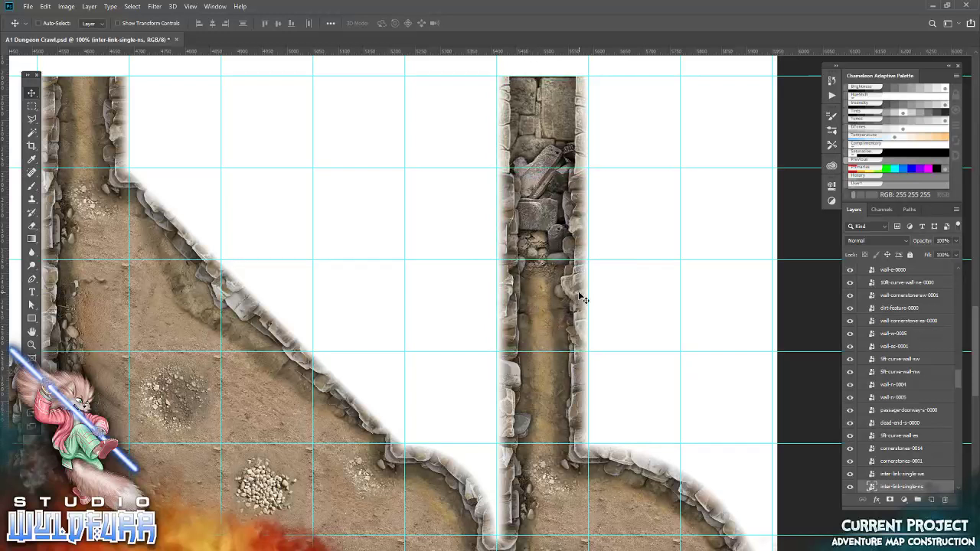
Step: Zoom in to check the tile's alignment, return to 100%, and pan to the wooden-door corridor
{"action": "left_click", "coordinate": [31, 345]}
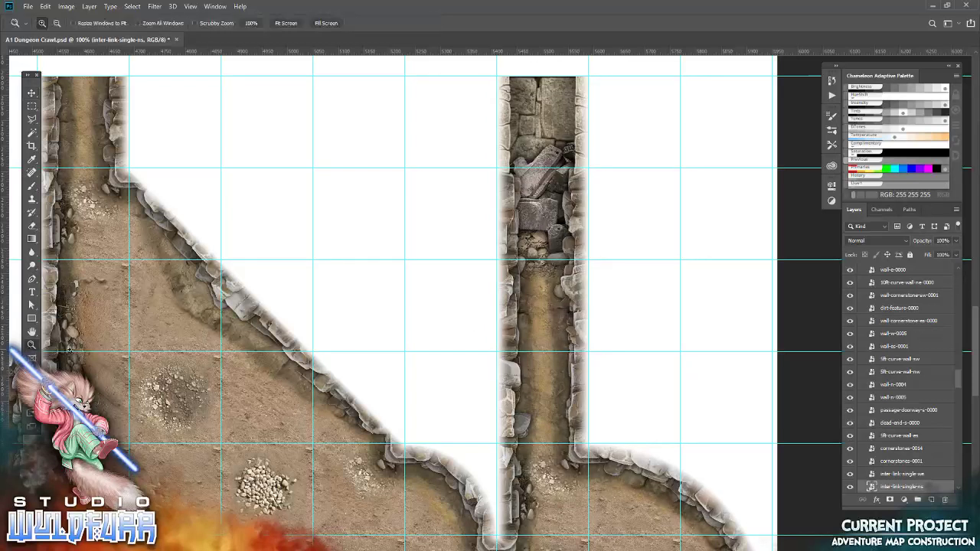
{"action": "left_click", "coordinate": [527, 361]}
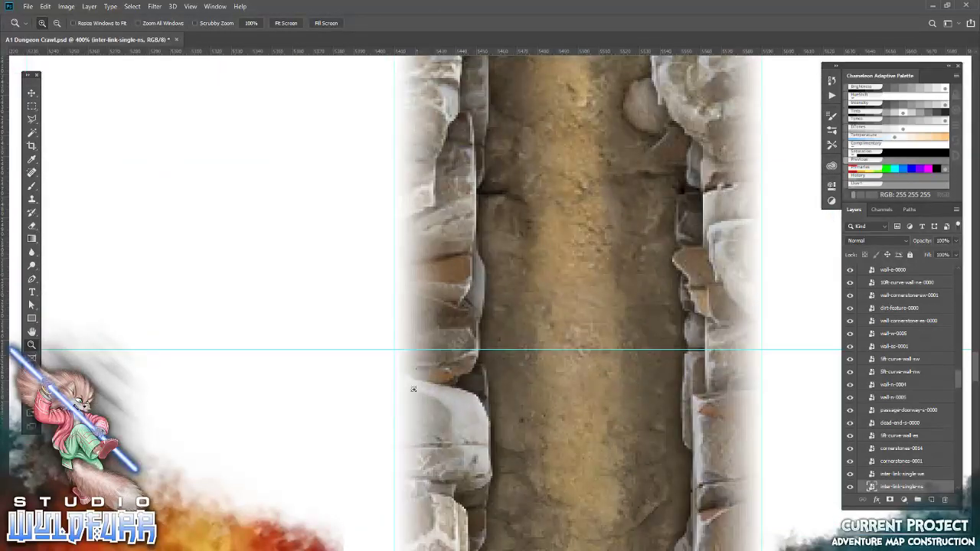
{"action": "double_click", "coordinate": [34, 345]}
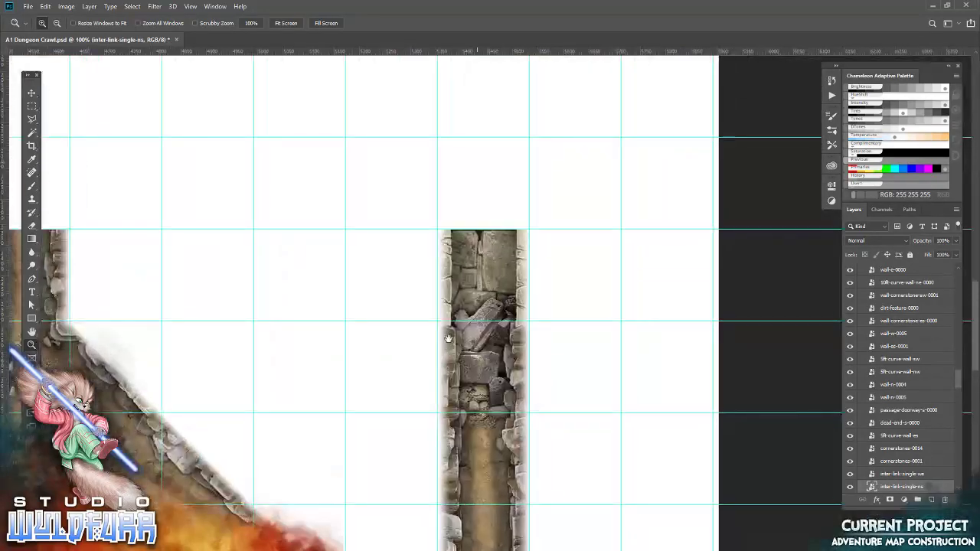
{"action": "left_click_drag", "start_coordinate": [476, 162], "coordinate": [517, 280]}
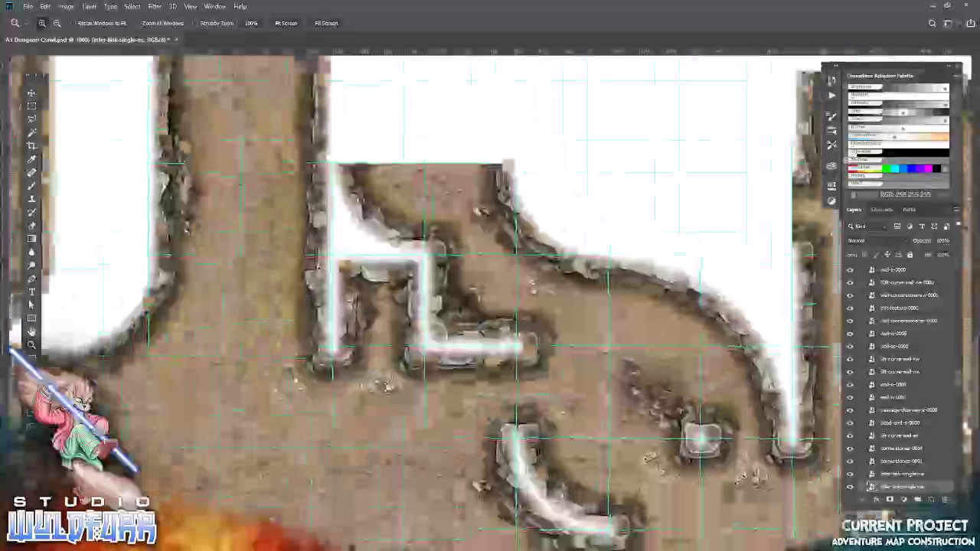
{"action": "mouse_move", "coordinate": [517, 280]}
{"action": "left_mouse_down"}
{"action": "mouse_move", "coordinate": [469, 354]}
{"action": "mouse_move", "coordinate": [491, 306]}
{"action": "mouse_move", "coordinate": [592, 229]}
{"action": "mouse_move", "coordinate": [373, 321]}
{"action": "left_mouse_up"}
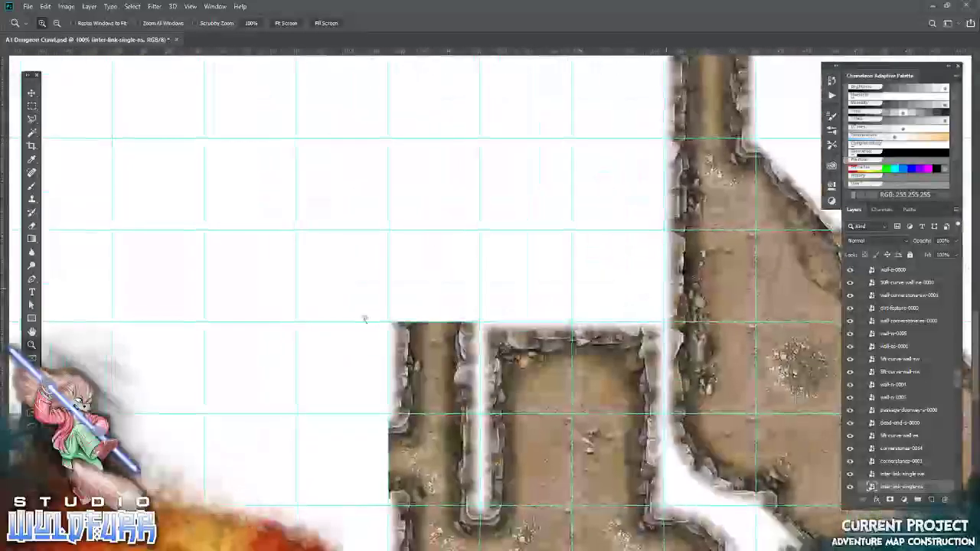
{"action": "mouse_move", "coordinate": [372, 321]}
{"action": "left_mouse_down"}
{"action": "mouse_move", "coordinate": [226, 302]}
{"action": "mouse_move", "coordinate": [333, 223]}
{"action": "mouse_move", "coordinate": [453, 373]}
{"action": "left_mouse_up"}
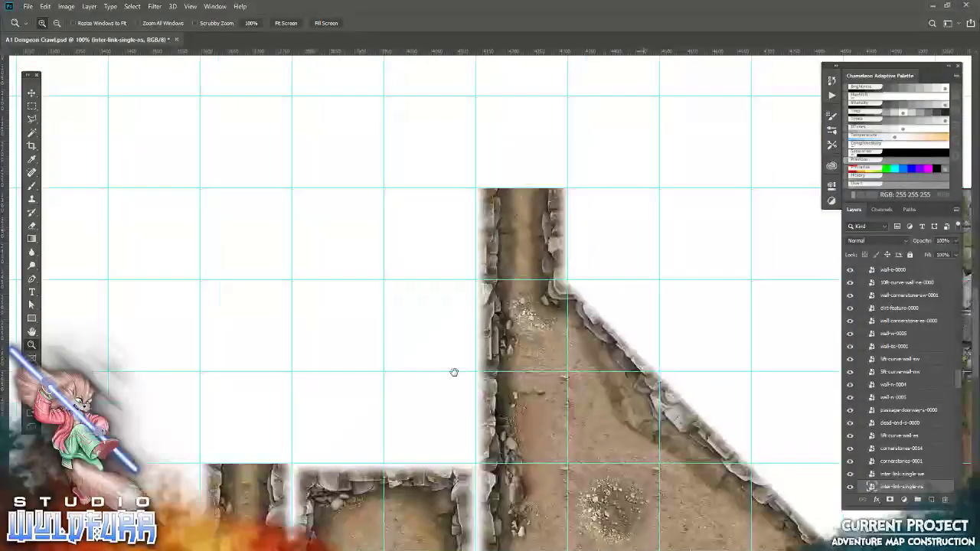
{"action": "left_click_drag", "start_coordinate": [193, 386], "coordinate": [386, 288]}
{"action": "mouse_move", "coordinate": [298, 278]}
{"action": "left_mouse_down"}
{"action": "mouse_move", "coordinate": [437, 330]}
{"action": "mouse_move", "coordinate": [475, 317]}
{"action": "left_mouse_up"}
{"action": "key", "text": "alt+Tab"}
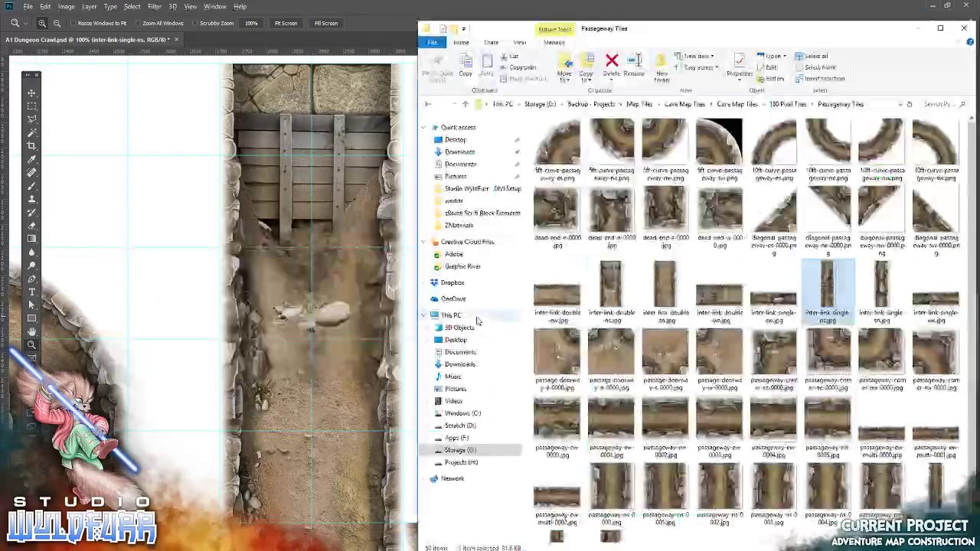
Step: Add the inter-link-single-sn tile and move it far left beside the rounded room
{"action": "left_click", "coordinate": [886, 294]}
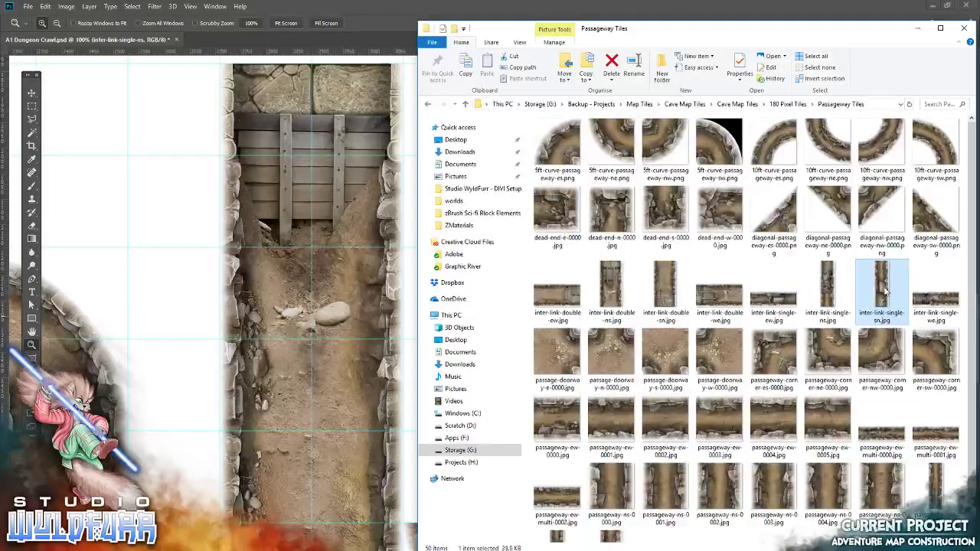
{"action": "mouse_move", "coordinate": [850, 293]}
{"action": "left_mouse_down"}
{"action": "mouse_move", "coordinate": [334, 306]}
{"action": "mouse_move", "coordinate": [422, 302]}
{"action": "left_mouse_up"}
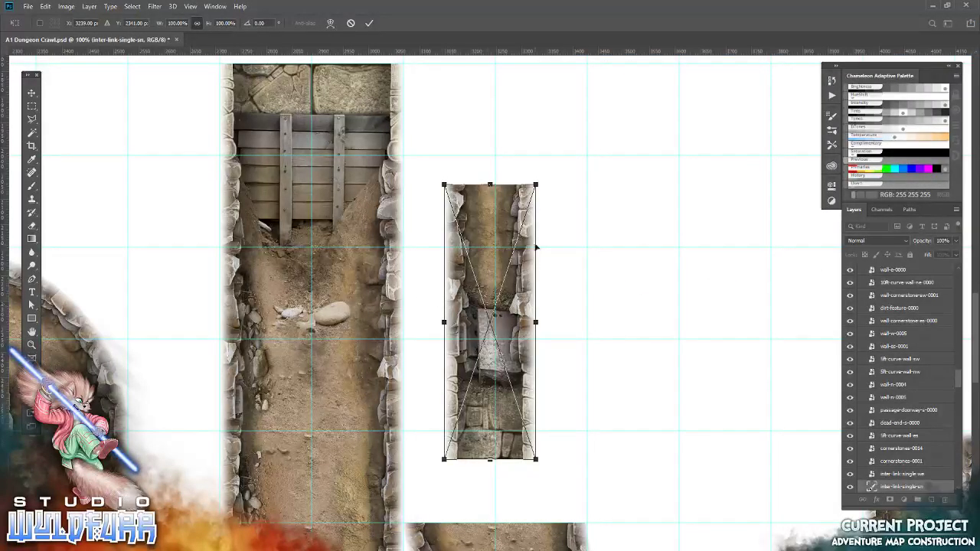
{"action": "mouse_move", "coordinate": [595, 153]}
{"action": "left_mouse_down"}
{"action": "mouse_move", "coordinate": [330, 396]}
{"action": "mouse_move", "coordinate": [539, 169]}
{"action": "left_mouse_up"}
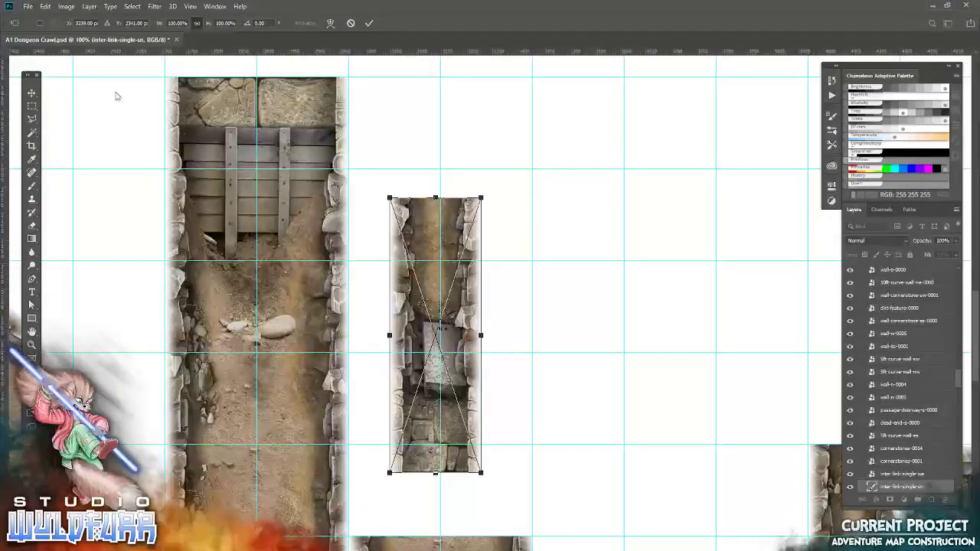
{"action": "left_click", "coordinate": [32, 93]}
{"action": "mouse_move", "coordinate": [410, 391]}
{"action": "left_mouse_down"}
{"action": "mouse_move", "coordinate": [517, 296]}
{"action": "mouse_move", "coordinate": [571, 229]}
{"action": "left_mouse_up"}
{"action": "left_click_drag", "start_coordinate": [646, 245], "coordinate": [177, 298]}
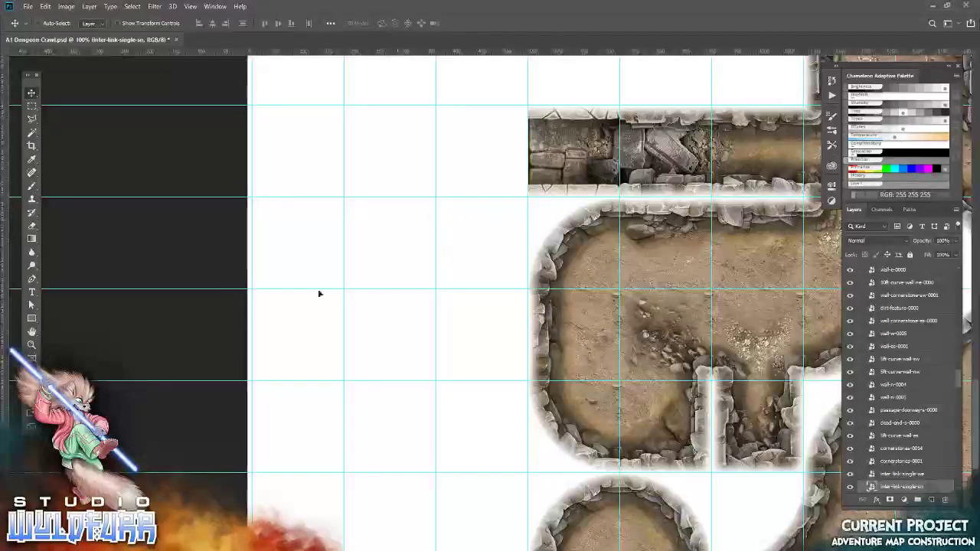
{"action": "left_click_drag", "start_coordinate": [319, 293], "coordinate": [295, 312]}
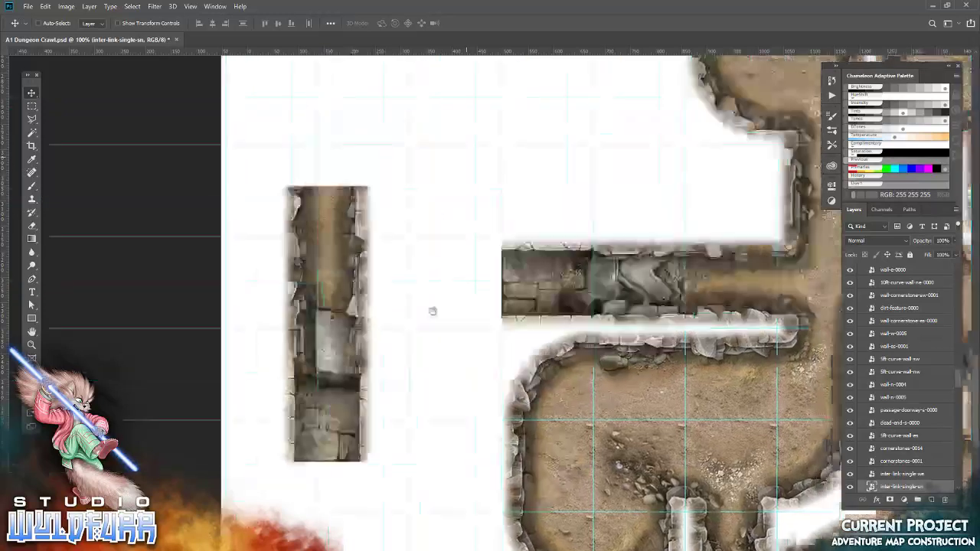
Step: Refine the corridor tile's position up and right, then show the left margin and room walls
{"action": "left_click_drag", "start_coordinate": [459, 162], "coordinate": [321, 388]}
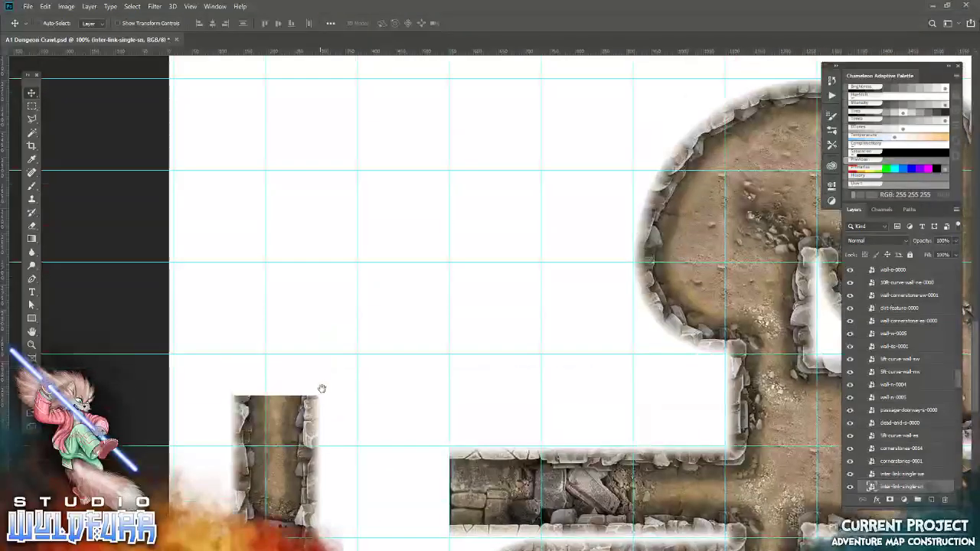
{"action": "left_click_drag", "start_coordinate": [297, 426], "coordinate": [396, 115]}
{"action": "left_click_drag", "start_coordinate": [413, 403], "coordinate": [401, 237]}
{"action": "mouse_move", "coordinate": [497, 223]}
{"action": "left_mouse_down"}
{"action": "mouse_move", "coordinate": [442, 428]}
{"action": "mouse_move", "coordinate": [461, 368]}
{"action": "left_mouse_up"}
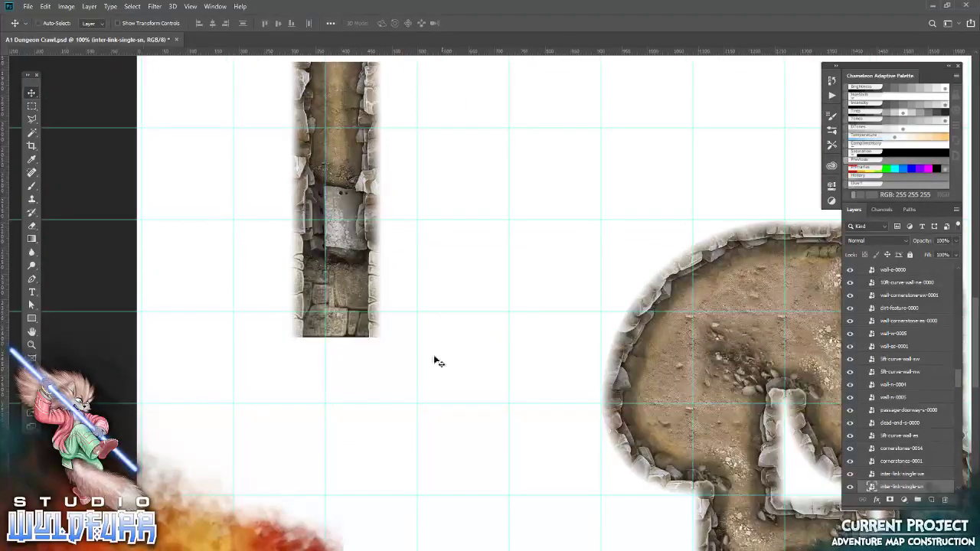
{"action": "left_click_drag", "start_coordinate": [385, 380], "coordinate": [423, 346]}
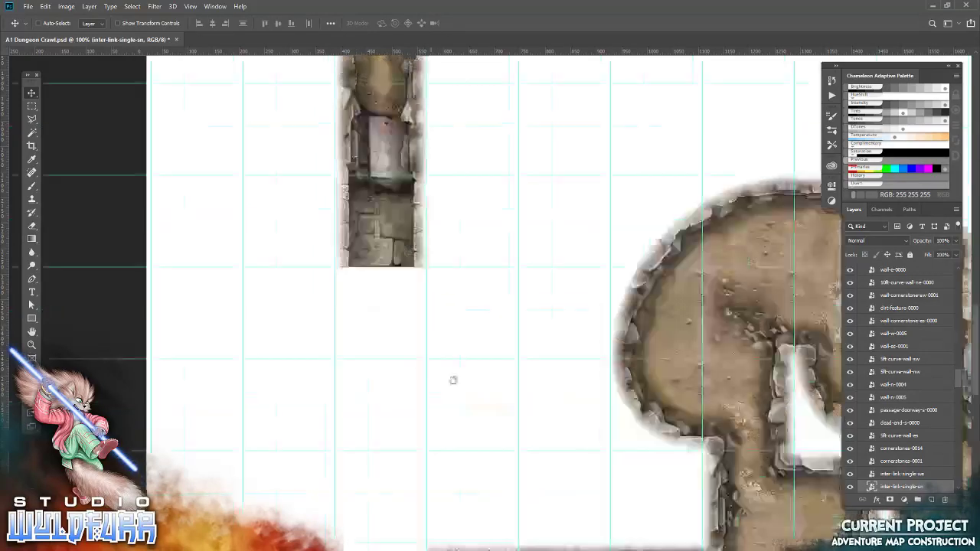
{"action": "scroll", "coordinate": [453, 381], "scroll_direction": "left", "scroll_amount": 3}
{"action": "mouse_move", "coordinate": [455, 372]}
{"action": "left_mouse_down"}
{"action": "mouse_move", "coordinate": [530, 236]}
{"action": "mouse_move", "coordinate": [433, 438]}
{"action": "mouse_move", "coordinate": [314, 355]}
{"action": "mouse_move", "coordinate": [437, 58]}
{"action": "mouse_move", "coordinate": [388, 207]}
{"action": "mouse_move", "coordinate": [549, 359]}
{"action": "left_mouse_up"}
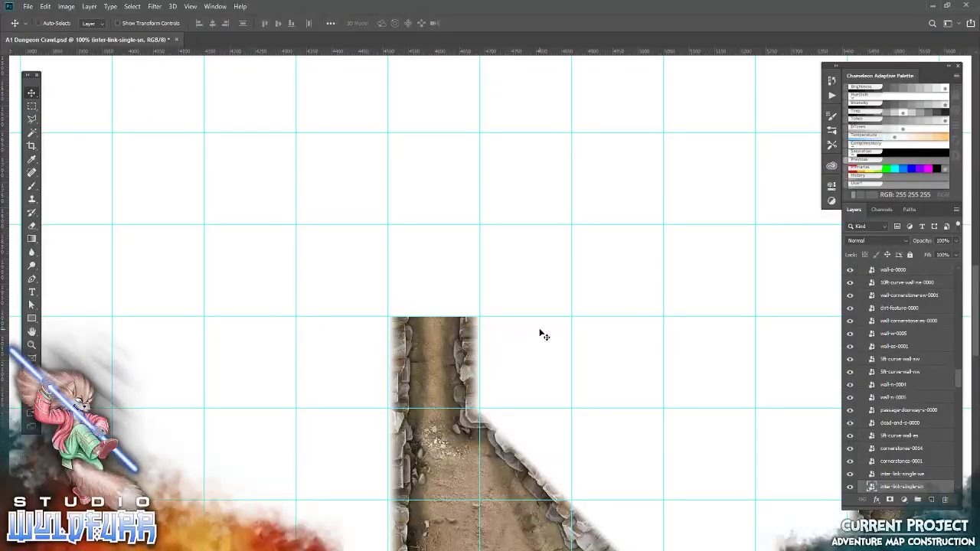
Step: Preview the passageway-ew-multi-0000 tile image from the Passageway Tiles folder, then close it
{"action": "key", "text": "alt+Tab"}
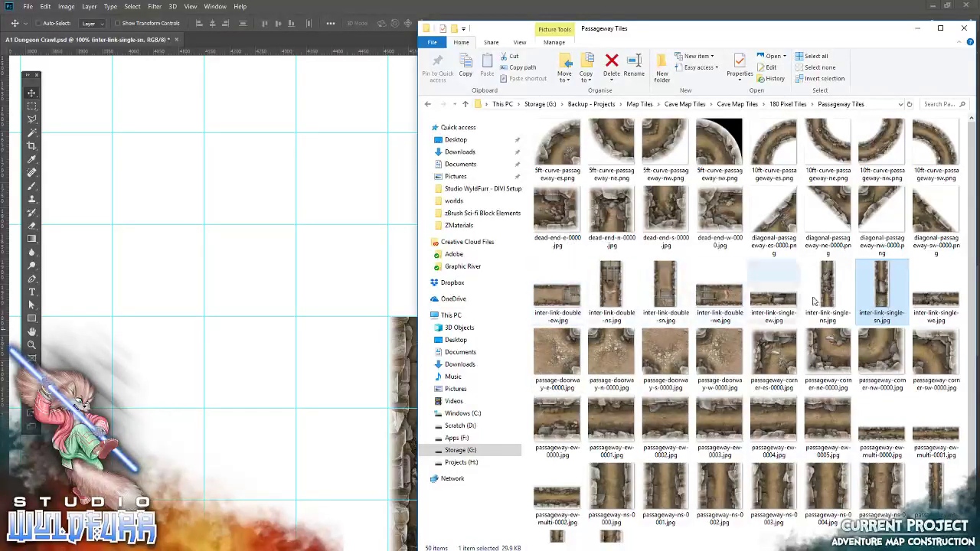
{"action": "double_click", "coordinate": [880, 442]}
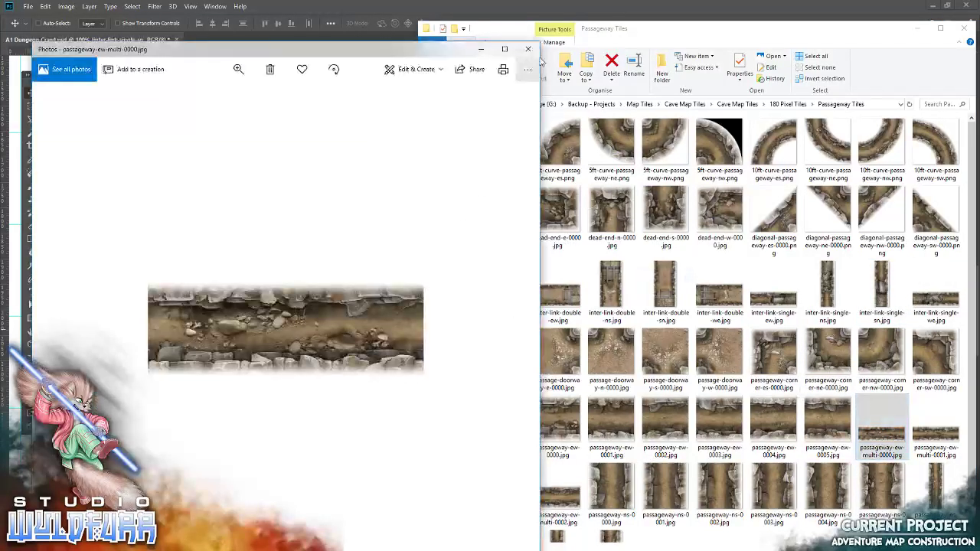
{"action": "left_click", "coordinate": [527, 49]}
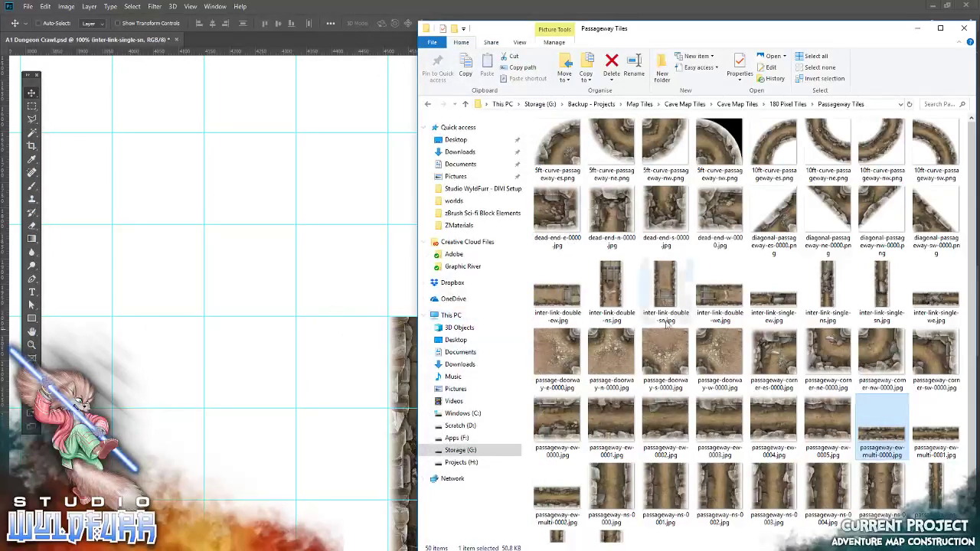
Step: Pan the Photoshop map around the corridor end and return to the Passageway Tiles folder
{"action": "left_click", "coordinate": [324, 346]}
{"action": "mouse_move", "coordinate": [582, 396]}
{"action": "left_mouse_down"}
{"action": "mouse_move", "coordinate": [236, 372]}
{"action": "mouse_move", "coordinate": [367, 377]}
{"action": "mouse_move", "coordinate": [633, 346]}
{"action": "left_mouse_up"}
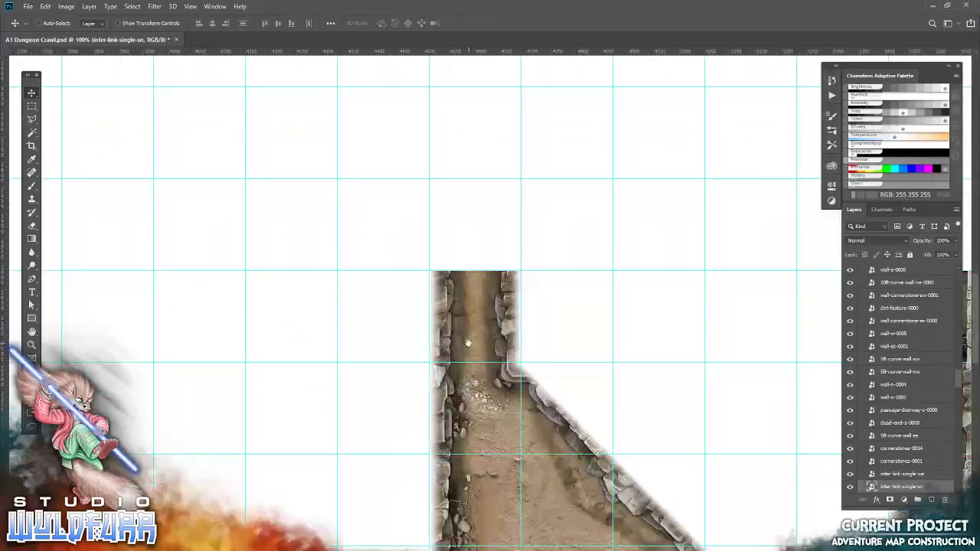
{"action": "left_click_drag", "start_coordinate": [471, 312], "coordinate": [443, 416]}
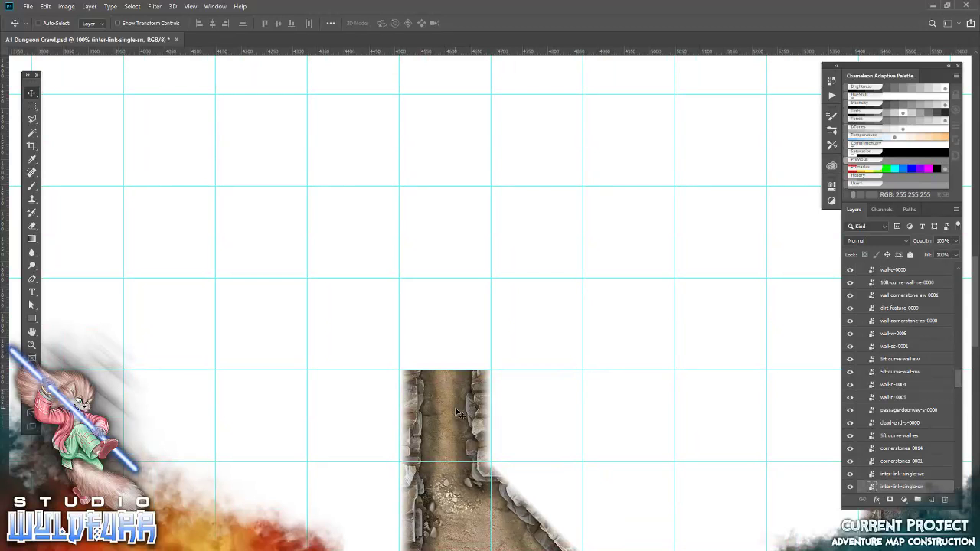
{"action": "key", "text": "alt+Tab"}
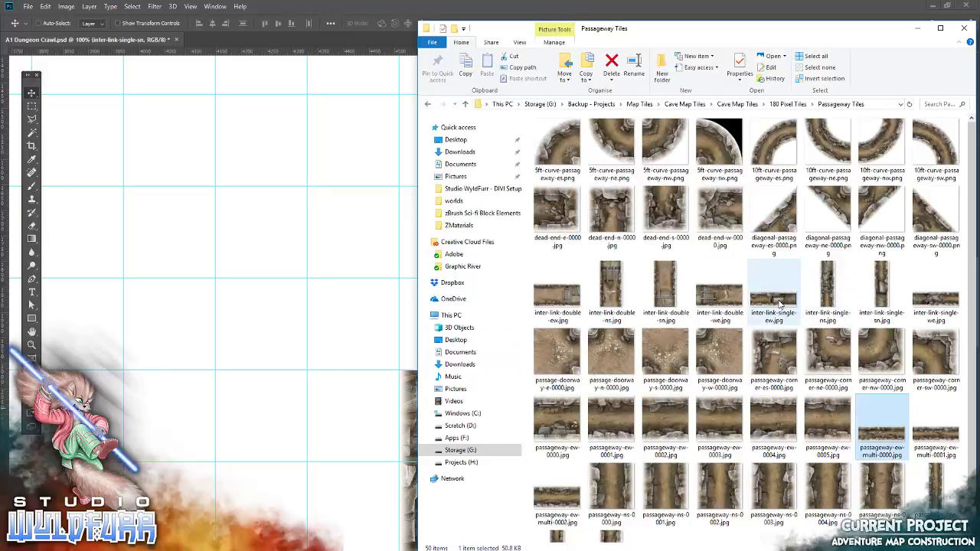
Step: Add the inter-link-single-ew and inter-link-single-we corridor tiles to the map
{"action": "left_click_drag", "start_coordinate": [780, 305], "coordinate": [300, 320]}
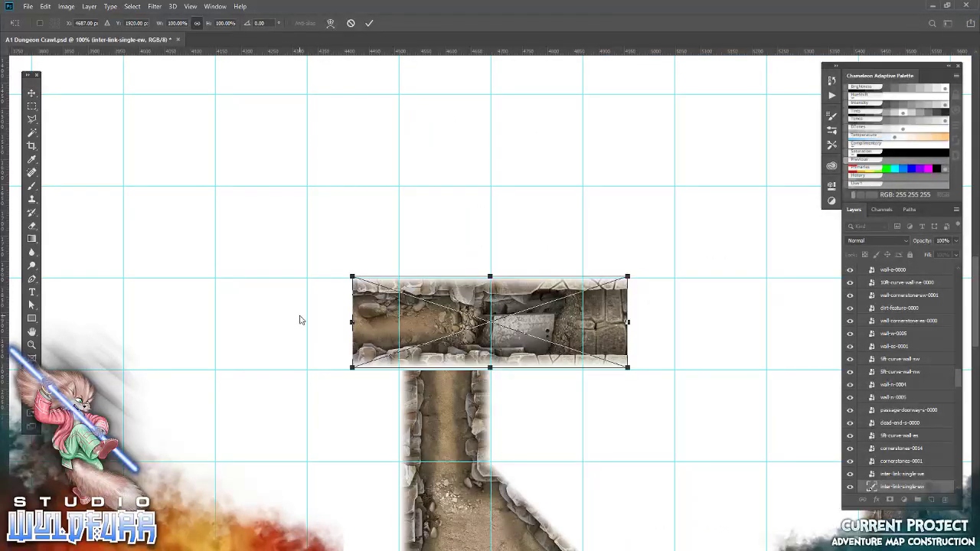
{"action": "left_click", "coordinate": [371, 23]}
{"action": "key", "text": "alt+Tab"}
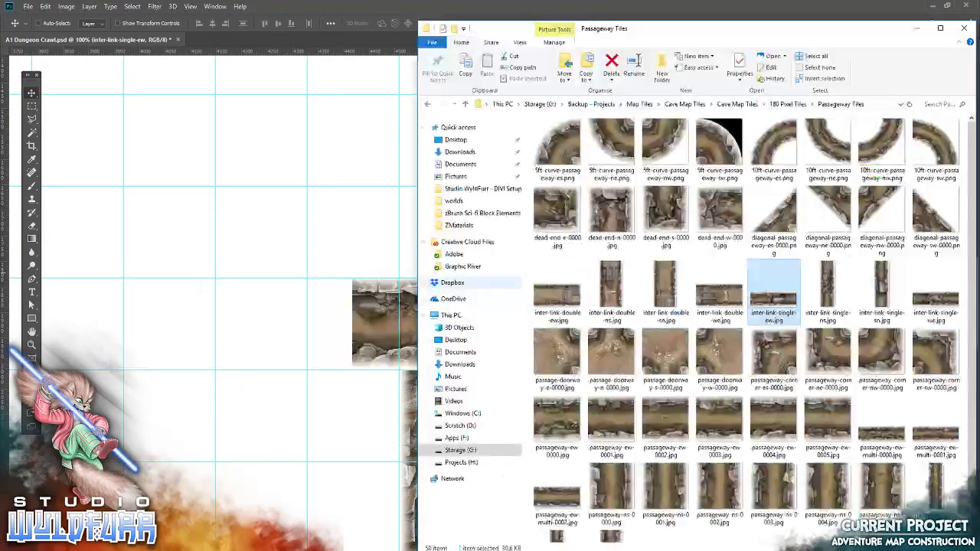
{"action": "left_click_drag", "start_coordinate": [940, 301], "coordinate": [342, 235]}
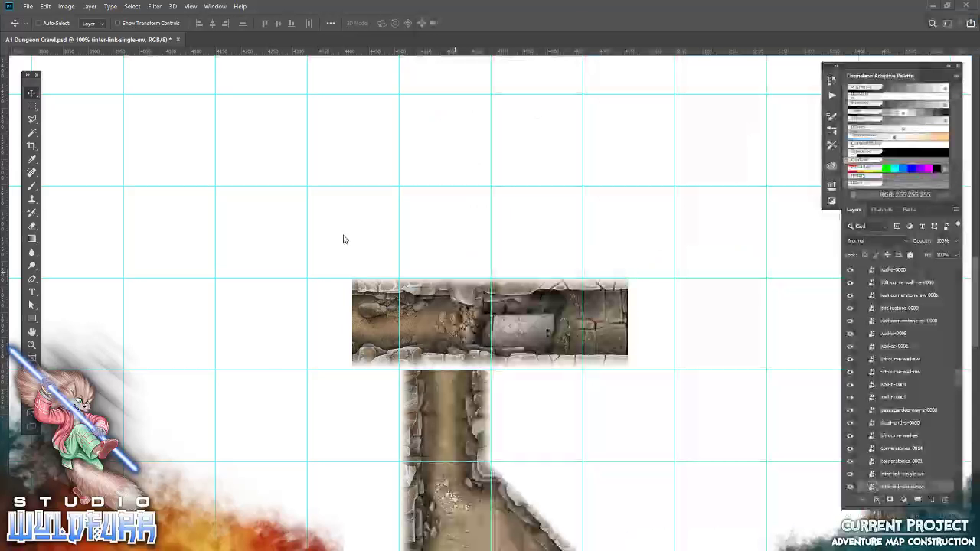
{"action": "left_click", "coordinate": [370, 23]}
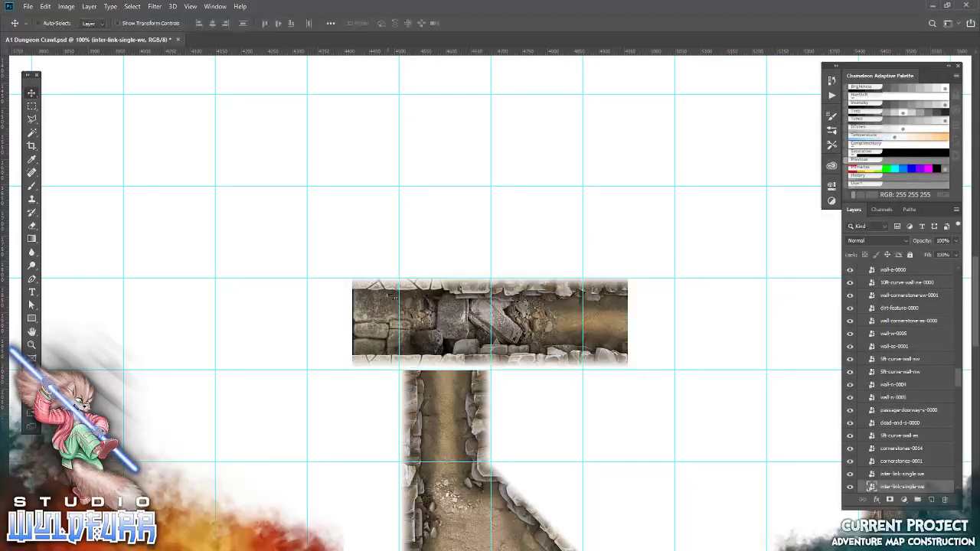
Step: Shift the top and middle corridor tiles up and right into their grid cells
{"action": "left_click_drag", "start_coordinate": [432, 326], "coordinate": [490, 218]}
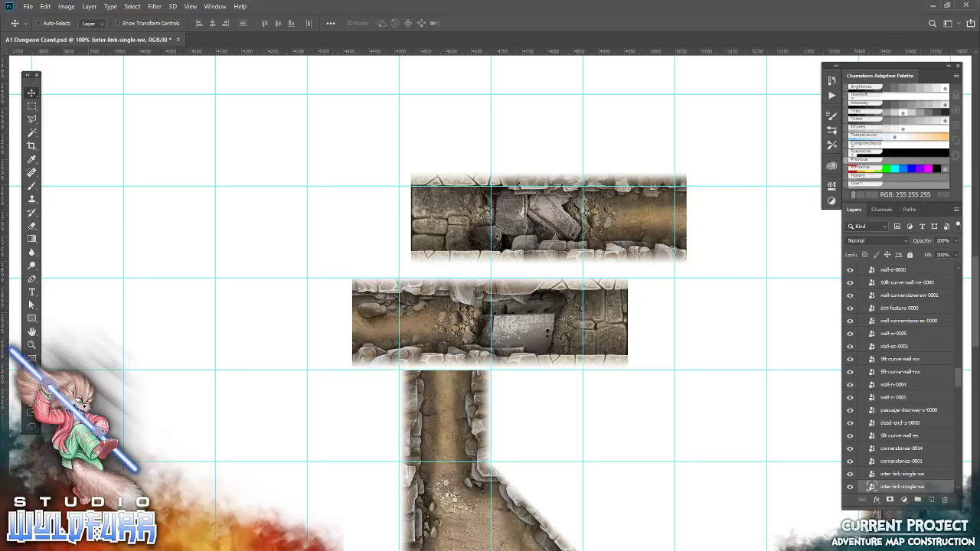
{"action": "right_click", "coordinate": [517, 333]}
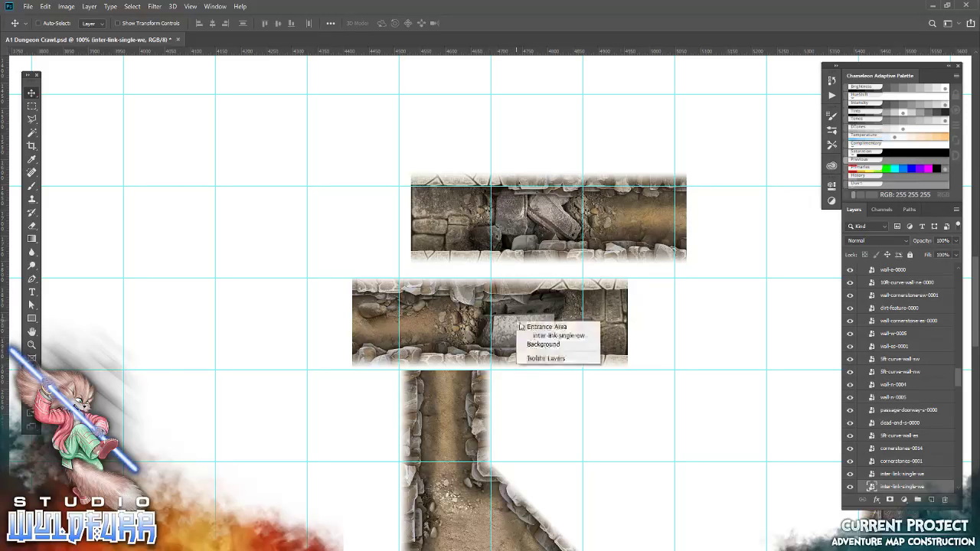
{"action": "left_click", "coordinate": [536, 327]}
{"action": "mouse_move", "coordinate": [530, 347]}
{"action": "left_mouse_down"}
{"action": "mouse_move", "coordinate": [674, 290]}
{"action": "mouse_move", "coordinate": [669, 305]}
{"action": "left_mouse_up"}
Step: Move the inter-link-single-we tile down-left onto the middle row of the map
{"action": "mouse_move", "coordinate": [761, 403]}
{"action": "left_mouse_down"}
{"action": "mouse_move", "coordinate": [449, 406]}
{"action": "mouse_move", "coordinate": [684, 345]}
{"action": "left_mouse_up"}
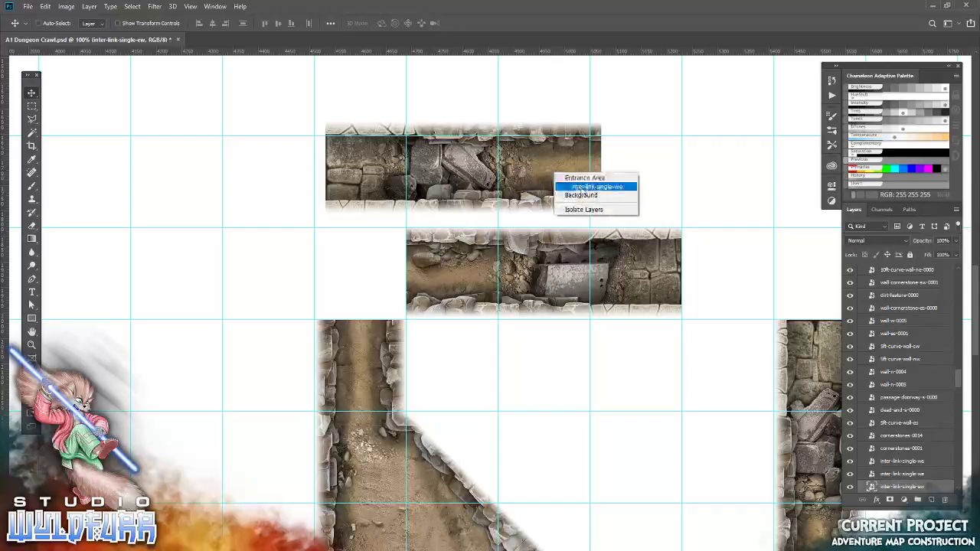
{"action": "left_click", "coordinate": [584, 189]}
{"action": "mouse_move", "coordinate": [559, 184]}
{"action": "left_mouse_down"}
{"action": "mouse_move", "coordinate": [273, 291]}
{"action": "mouse_move", "coordinate": [325, 373]}
{"action": "left_mouse_up"}
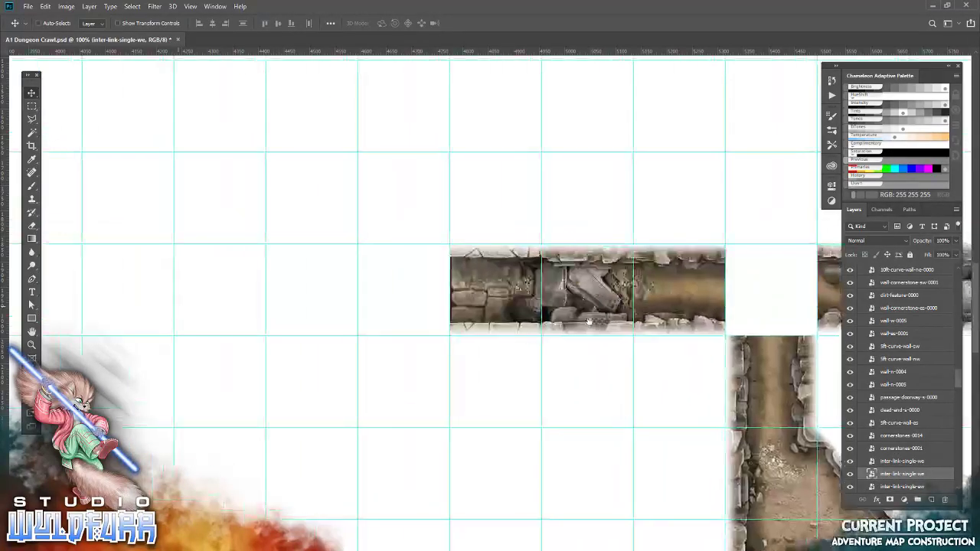
{"action": "mouse_move", "coordinate": [586, 418]}
{"action": "left_mouse_down"}
{"action": "mouse_move", "coordinate": [361, 274]}
{"action": "mouse_move", "coordinate": [388, 407]}
{"action": "left_mouse_up"}
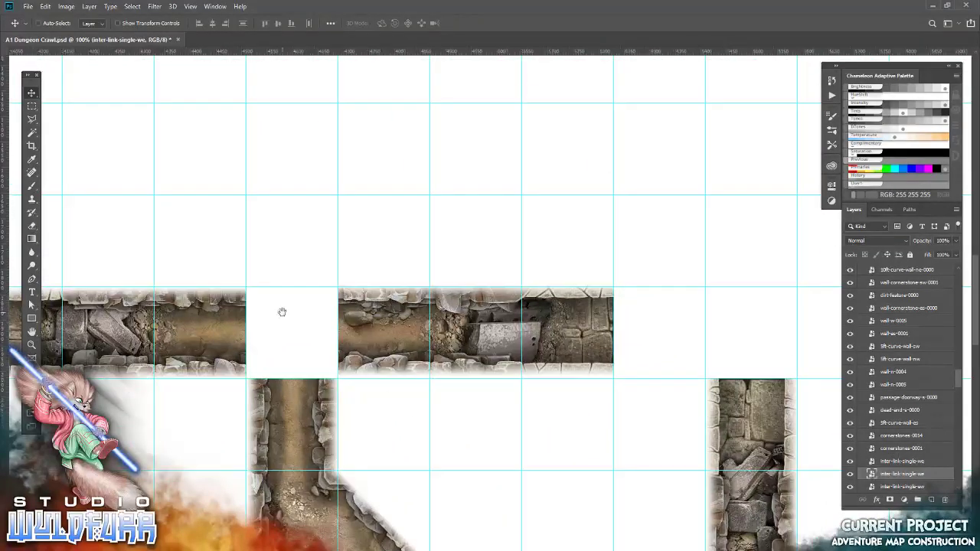
{"action": "left_click_drag", "start_coordinate": [279, 337], "coordinate": [461, 248]}
{"action": "mouse_move", "coordinate": [373, 199]}
{"action": "left_mouse_down"}
{"action": "mouse_move", "coordinate": [384, 428]}
{"action": "mouse_move", "coordinate": [381, 345]}
{"action": "left_mouse_up"}
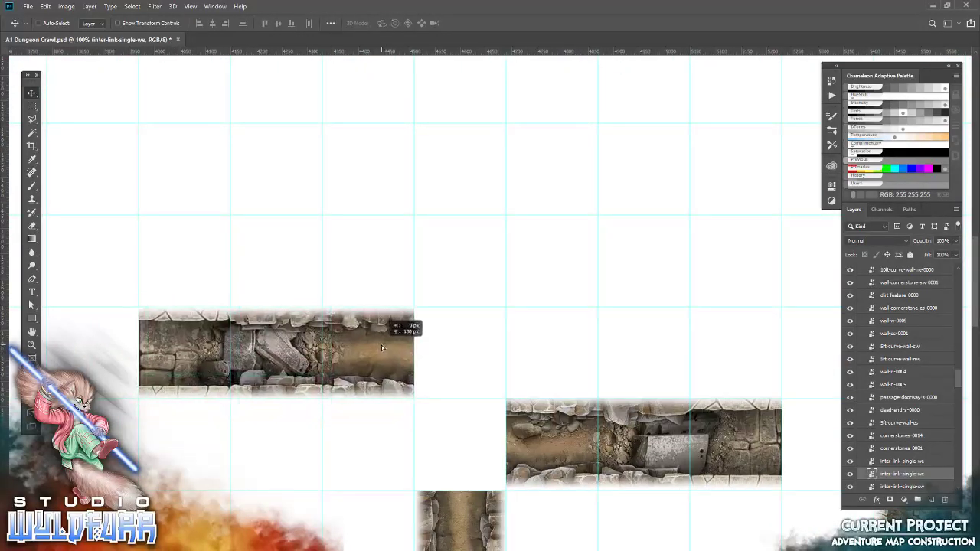
Step: Pan over the diagonal, vertical and curved corridors, then return to the Passageway Tiles folder
{"action": "left_click_drag", "start_coordinate": [535, 481], "coordinate": [287, 318]}
{"action": "mouse_move", "coordinate": [591, 459]}
{"action": "left_mouse_down"}
{"action": "mouse_move", "coordinate": [344, 361]}
{"action": "mouse_move", "coordinate": [534, 268]}
{"action": "mouse_move", "coordinate": [623, 350]}
{"action": "left_mouse_up"}
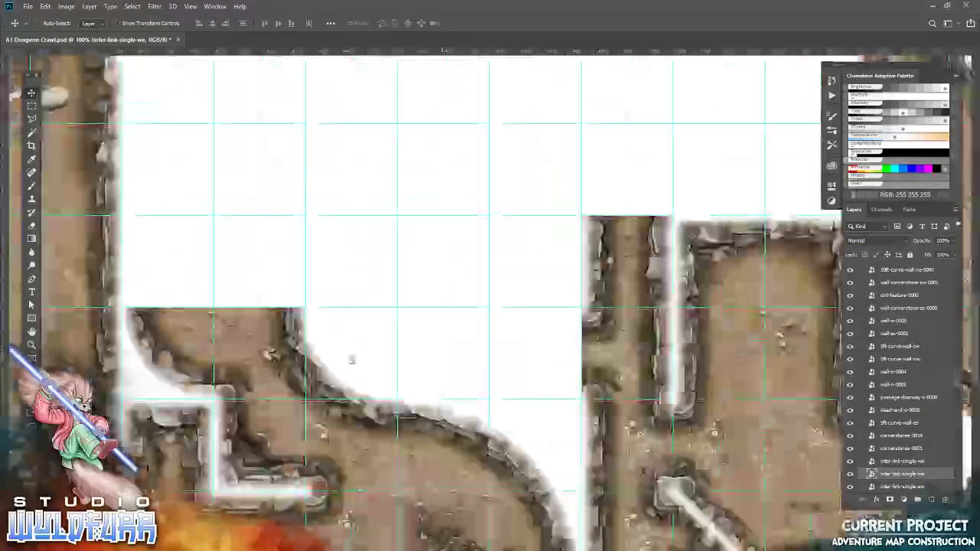
{"action": "mouse_move", "coordinate": [534, 268]}
{"action": "left_mouse_down"}
{"action": "mouse_move", "coordinate": [307, 328]}
{"action": "mouse_move", "coordinate": [563, 259]}
{"action": "mouse_move", "coordinate": [311, 397]}
{"action": "left_mouse_up"}
{"action": "mouse_move", "coordinate": [532, 312]}
{"action": "left_mouse_down"}
{"action": "mouse_move", "coordinate": [421, 377]}
{"action": "mouse_move", "coordinate": [349, 474]}
{"action": "mouse_move", "coordinate": [412, 353]}
{"action": "mouse_move", "coordinate": [482, 333]}
{"action": "mouse_move", "coordinate": [490, 452]}
{"action": "mouse_move", "coordinate": [276, 528]}
{"action": "left_mouse_up"}
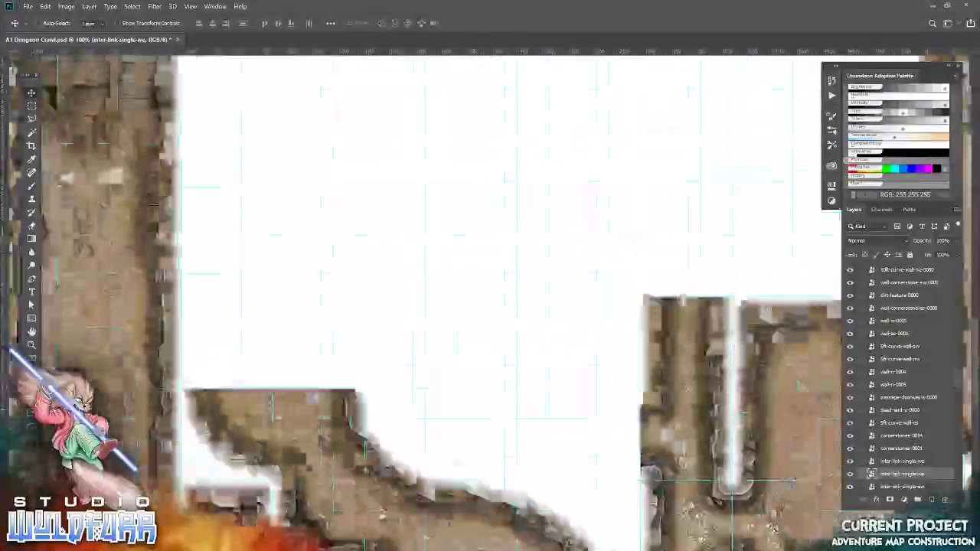
{"action": "left_click_drag", "start_coordinate": [459, 344], "coordinate": [342, 269]}
{"action": "left_click_drag", "start_coordinate": [258, 299], "coordinate": [189, 376]}
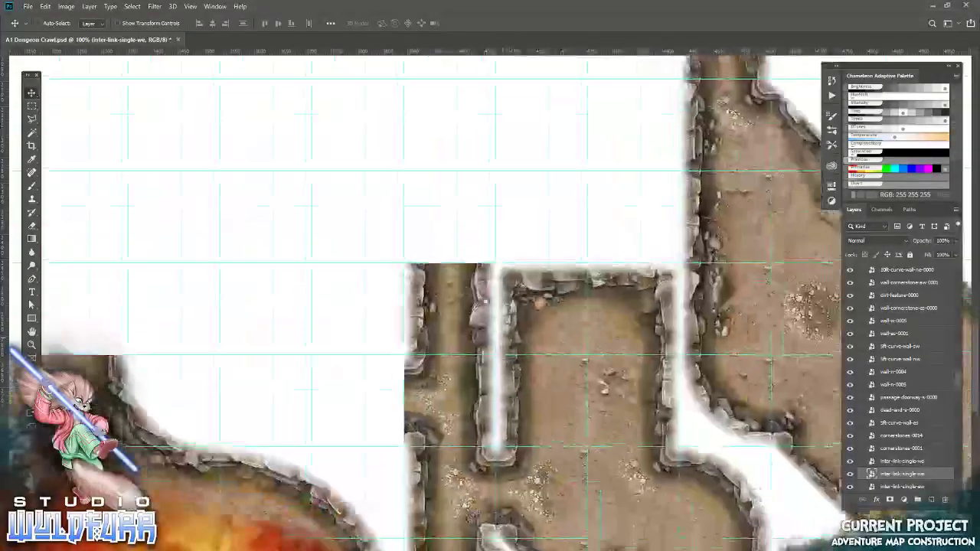
{"action": "mouse_move", "coordinate": [503, 337]}
{"action": "left_mouse_down"}
{"action": "mouse_move", "coordinate": [554, 370]}
{"action": "mouse_move", "coordinate": [613, 390]}
{"action": "left_mouse_up"}
{"action": "left_click_drag", "start_coordinate": [389, 421], "coordinate": [431, 378]}
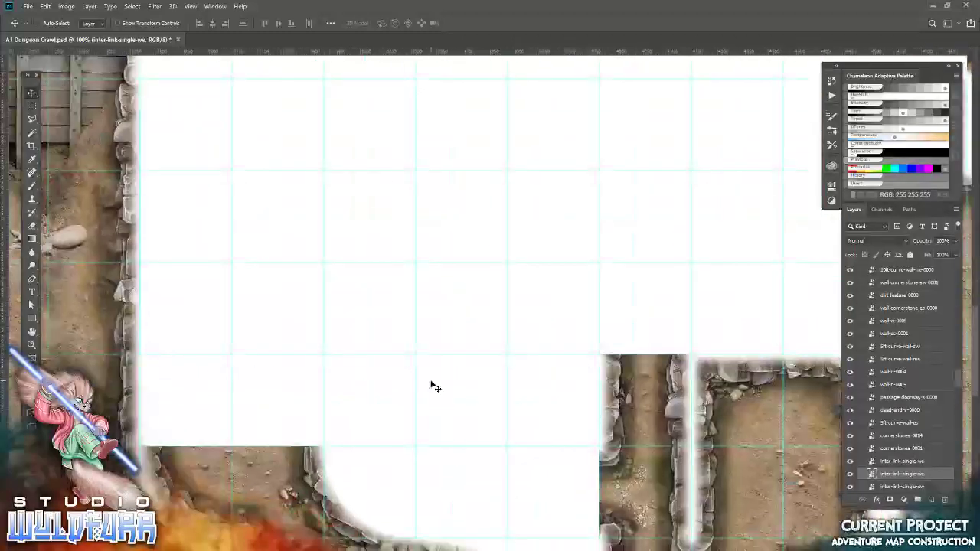
{"action": "key", "text": "alt+Tab"}
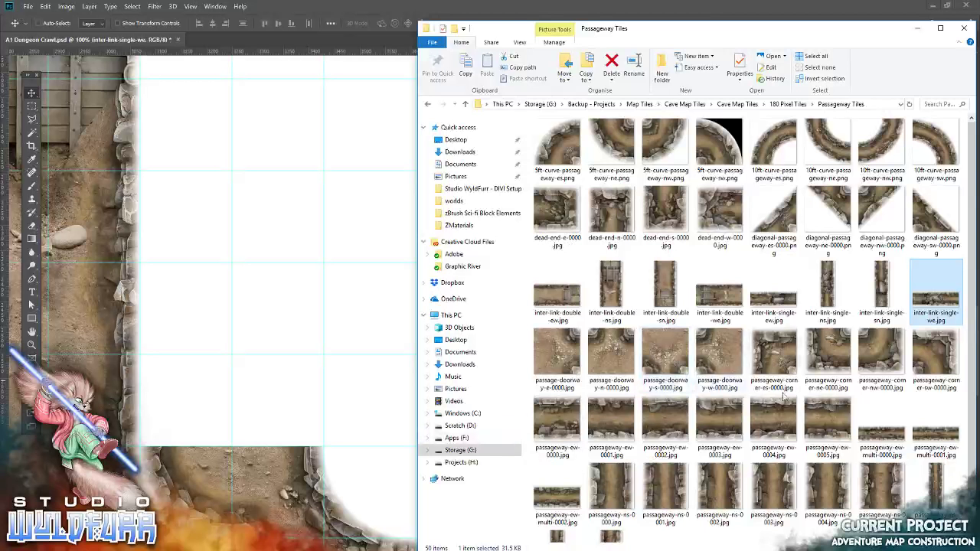
Step: Place the 10ft-curve-passageway-es tile on the map and fit it into grid cells
{"action": "left_click", "coordinate": [779, 147]}
{"action": "left_click_drag", "start_coordinate": [774, 149], "coordinate": [303, 261]}
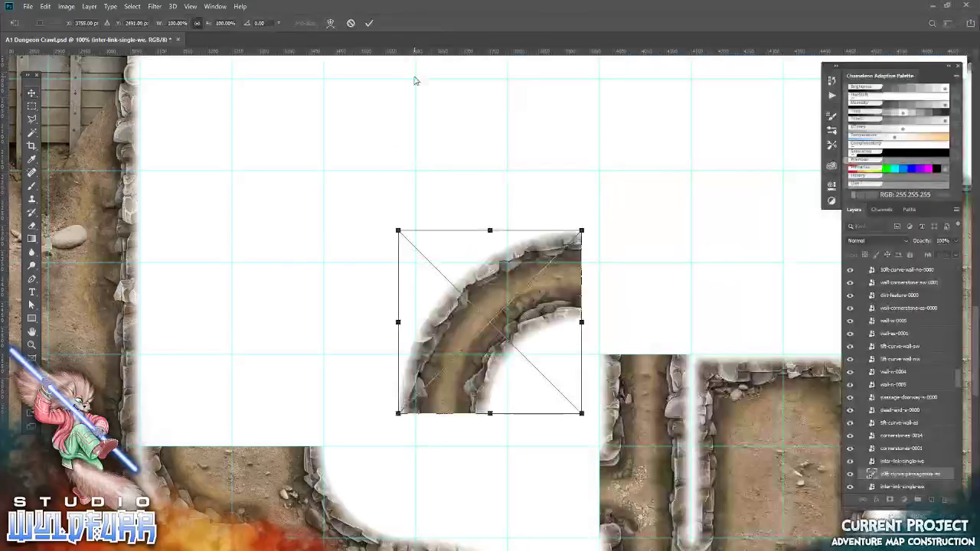
{"action": "left_click", "coordinate": [371, 26]}
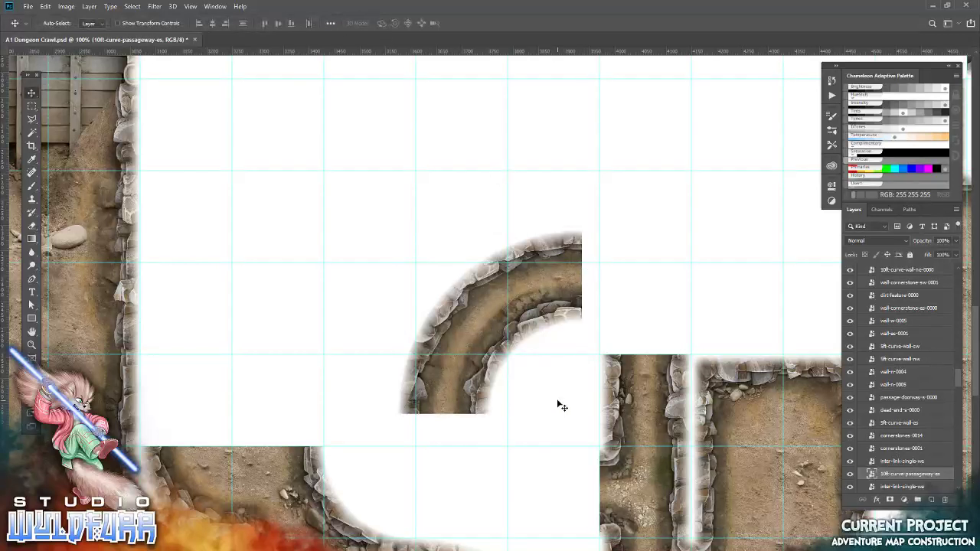
{"action": "left_click_drag", "start_coordinate": [562, 407], "coordinate": [483, 342]}
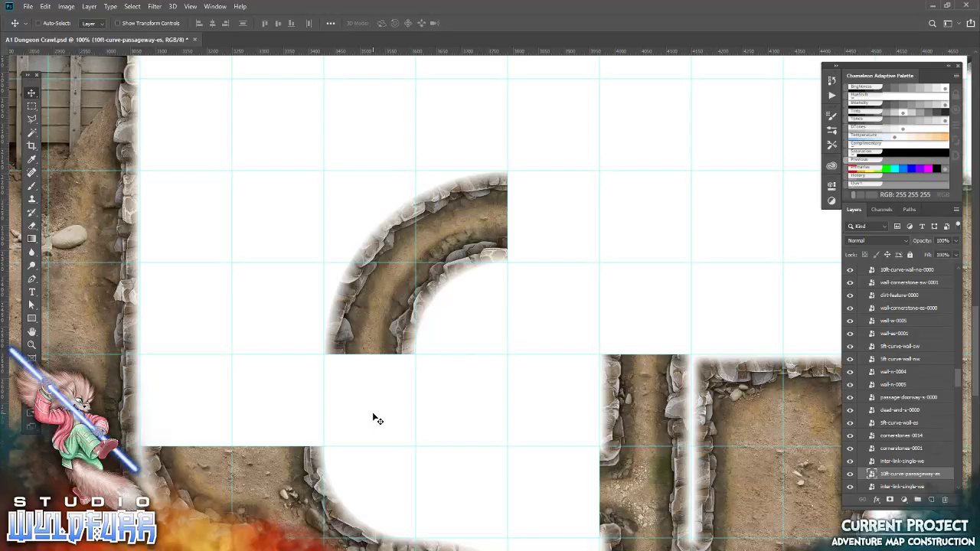
{"action": "mouse_move", "coordinate": [663, 319]}
{"action": "left_mouse_down"}
{"action": "mouse_move", "coordinate": [291, 400]}
{"action": "mouse_move", "coordinate": [416, 361]}
{"action": "left_mouse_up"}
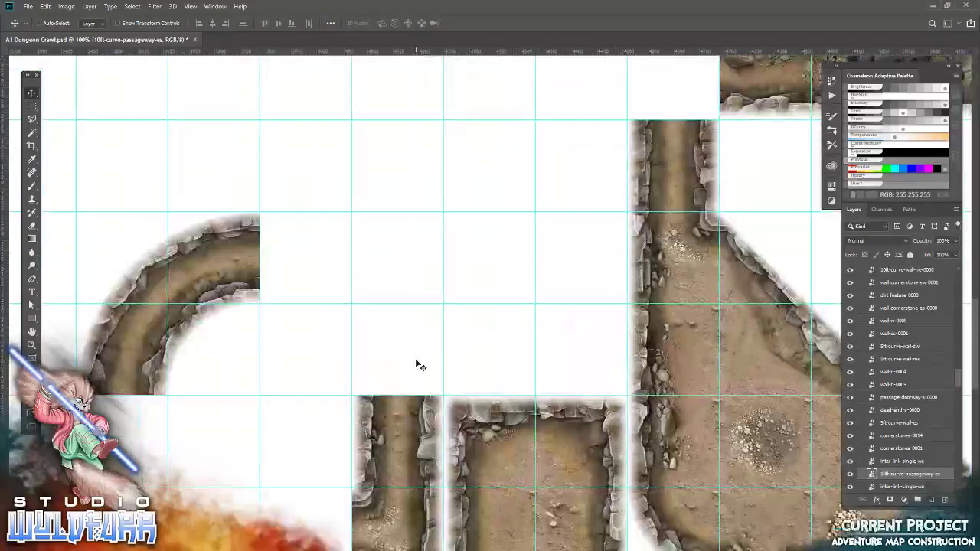
Step: Add the passage-doorway-w-0000 tile, zoom to 200%, and move it to the upper-left cell
{"action": "key", "text": "alt+Tab"}
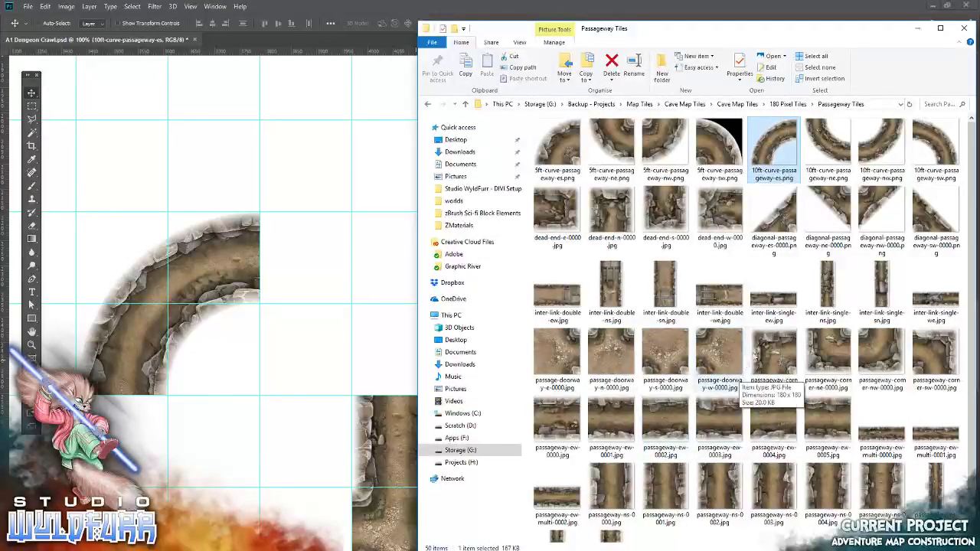
{"action": "left_click_drag", "start_coordinate": [731, 351], "coordinate": [309, 361]}
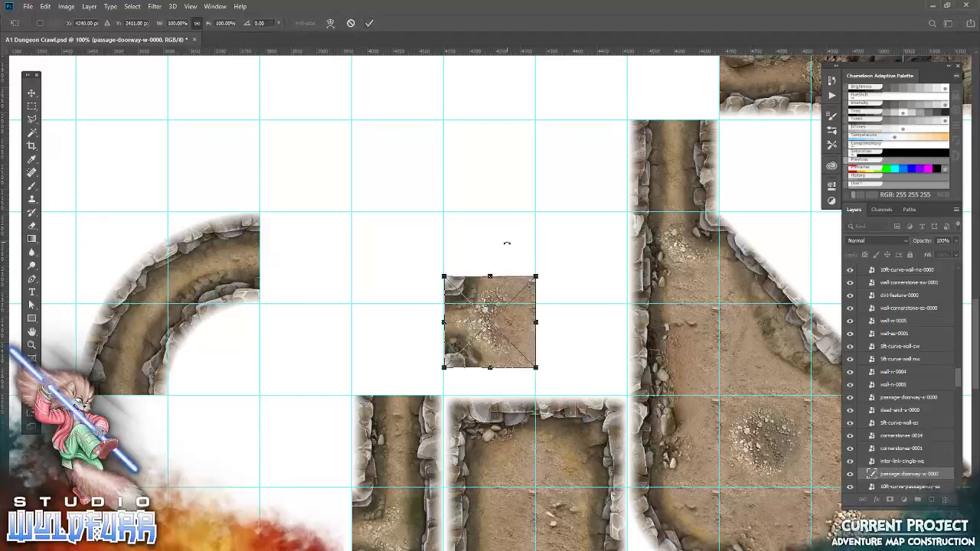
{"action": "left_click", "coordinate": [32, 344]}
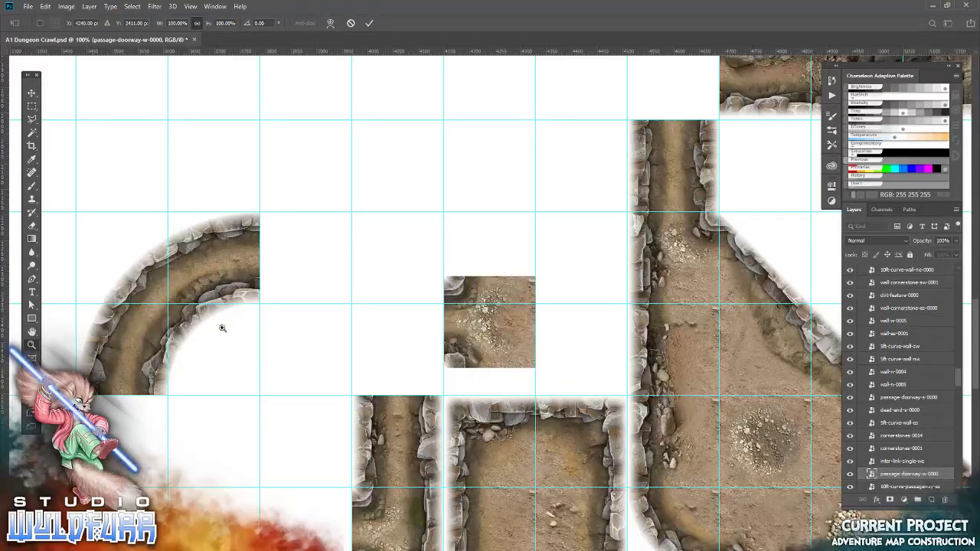
{"action": "right_click", "coordinate": [349, 277]}
{"action": "left_click", "coordinate": [325, 327]}
{"action": "key", "text": "v"}
{"action": "left_click_drag", "start_coordinate": [515, 381], "coordinate": [147, 251]}
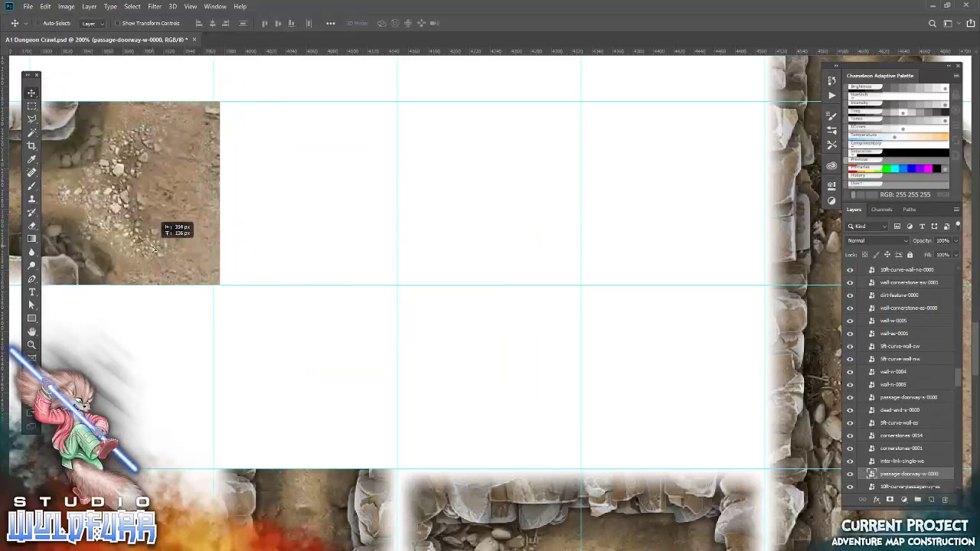
{"action": "left_click_drag", "start_coordinate": [159, 334], "coordinate": [339, 293]}
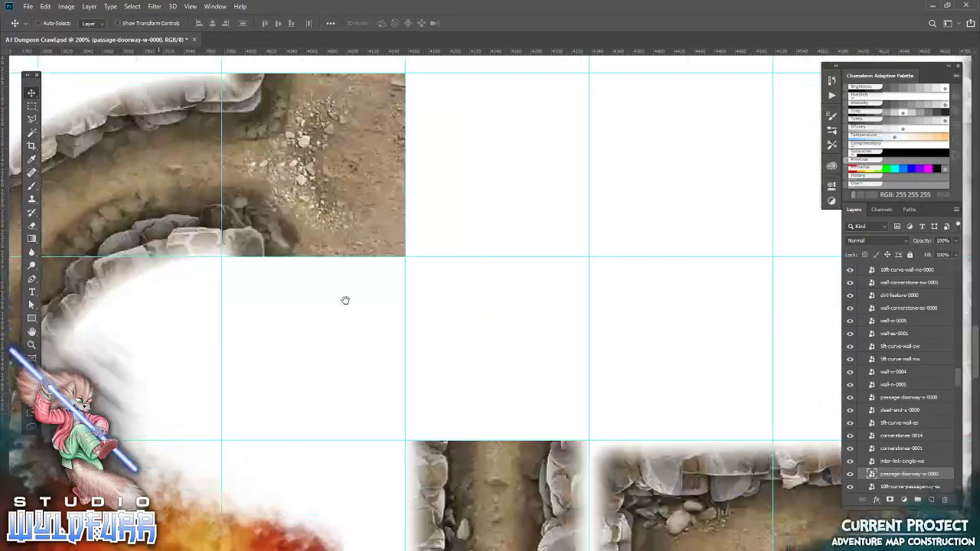
{"action": "key", "text": "alt+Tab"}
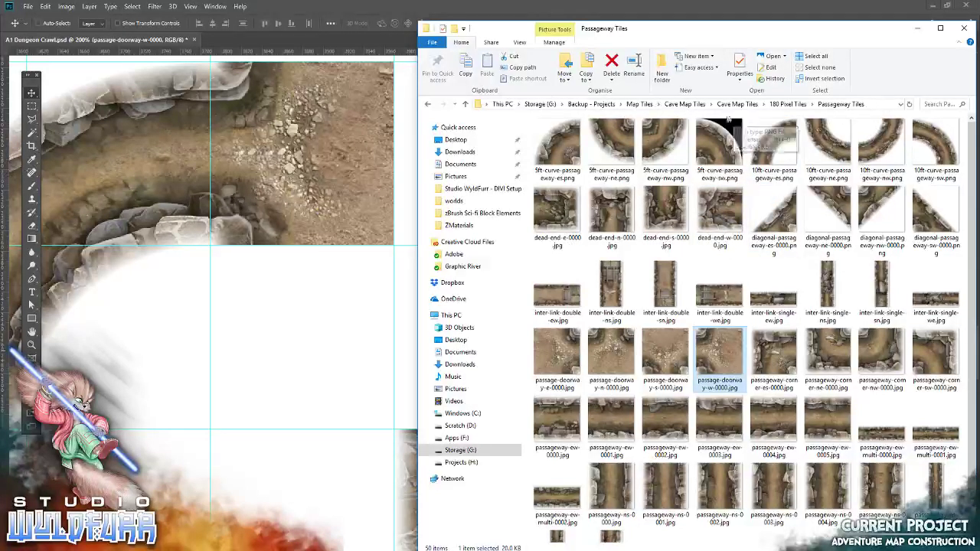
Step: Place the diagonal-passageway-ne tile on the map and snap it into its grid cell
{"action": "left_click", "coordinate": [837, 203]}
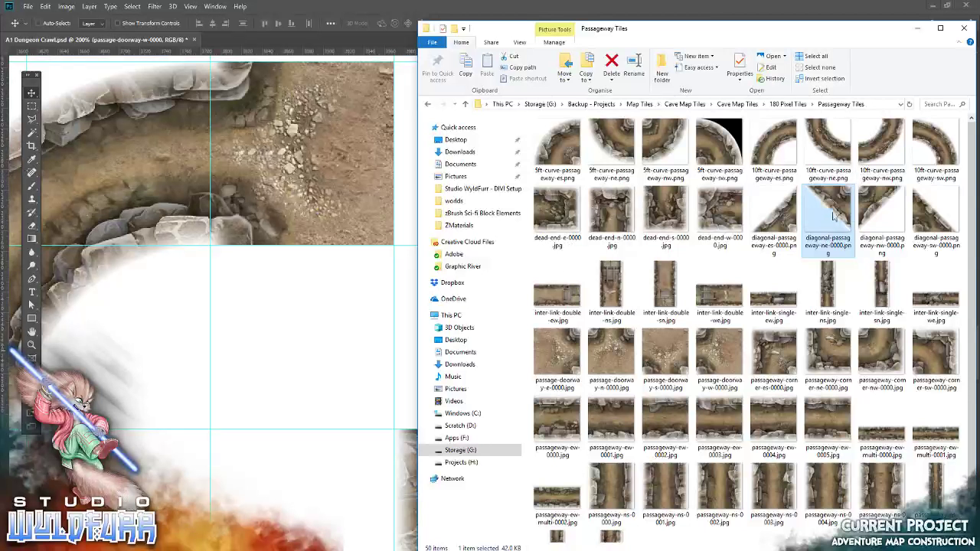
{"action": "left_click_drag", "start_coordinate": [828, 210], "coordinate": [397, 355]}
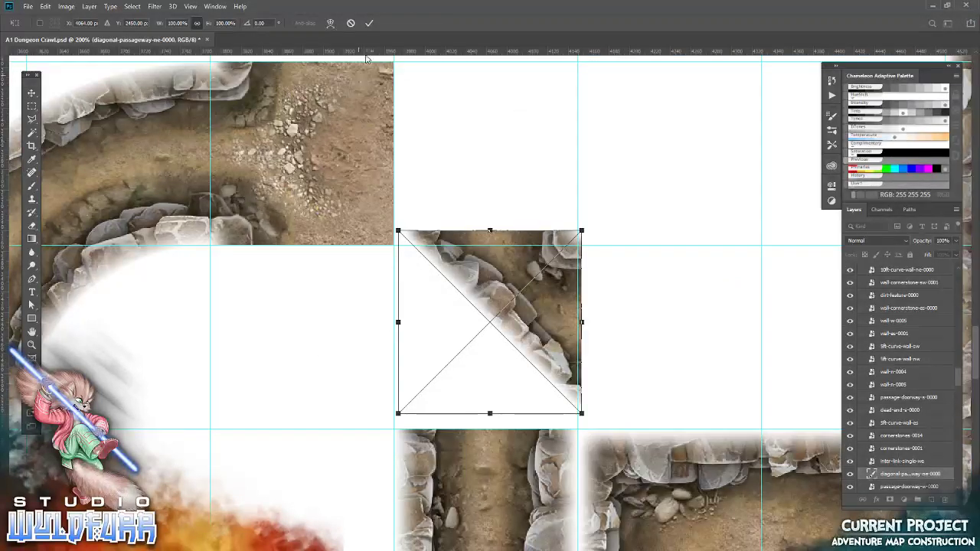
{"action": "left_click", "coordinate": [368, 25]}
{"action": "left_click_drag", "start_coordinate": [542, 279], "coordinate": [372, 302]}
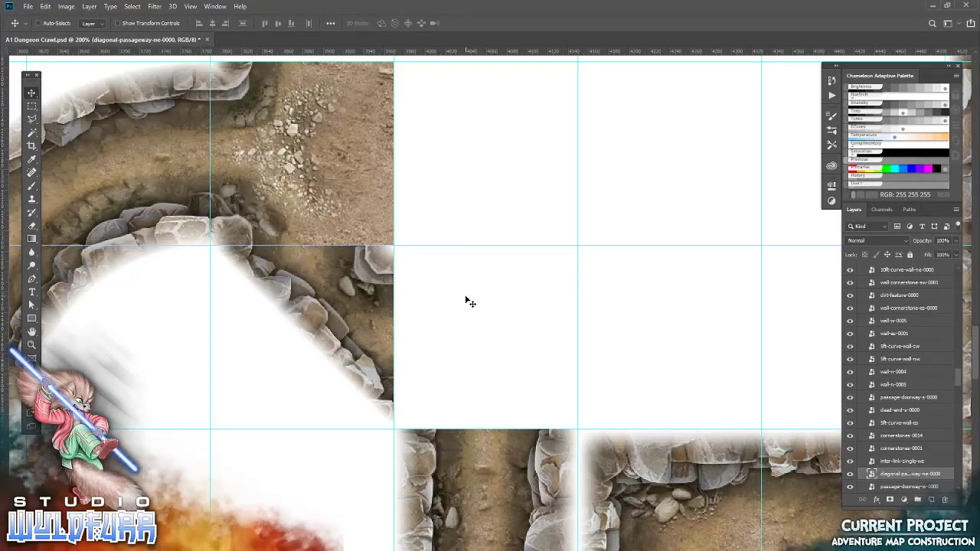
{"action": "left_click_drag", "start_coordinate": [337, 177], "coordinate": [374, 343]}
Step: Place the diagonal-passageway-es tile up-left into place, then select the passage-doorway-w-0000 layer
{"action": "key", "text": "alt+Tab"}
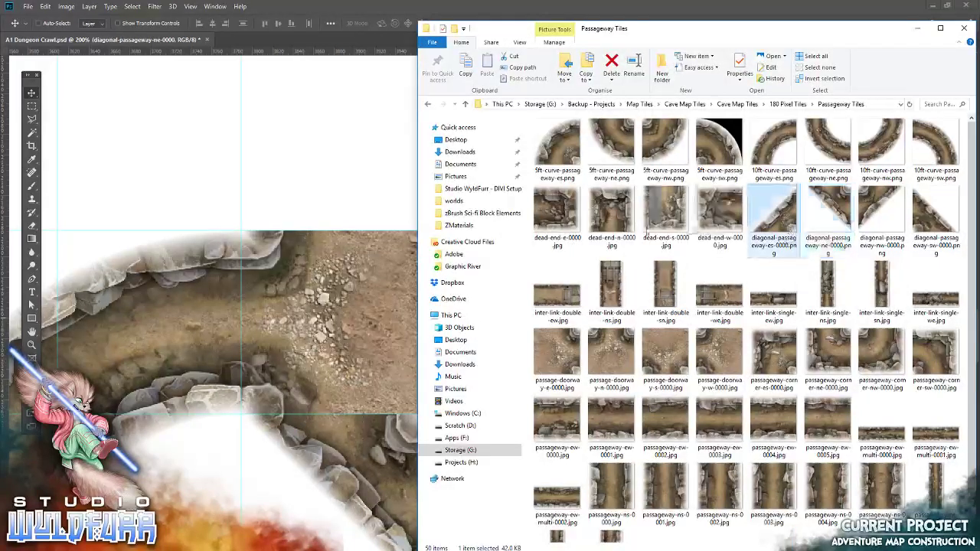
{"action": "left_click", "coordinate": [298, 225]}
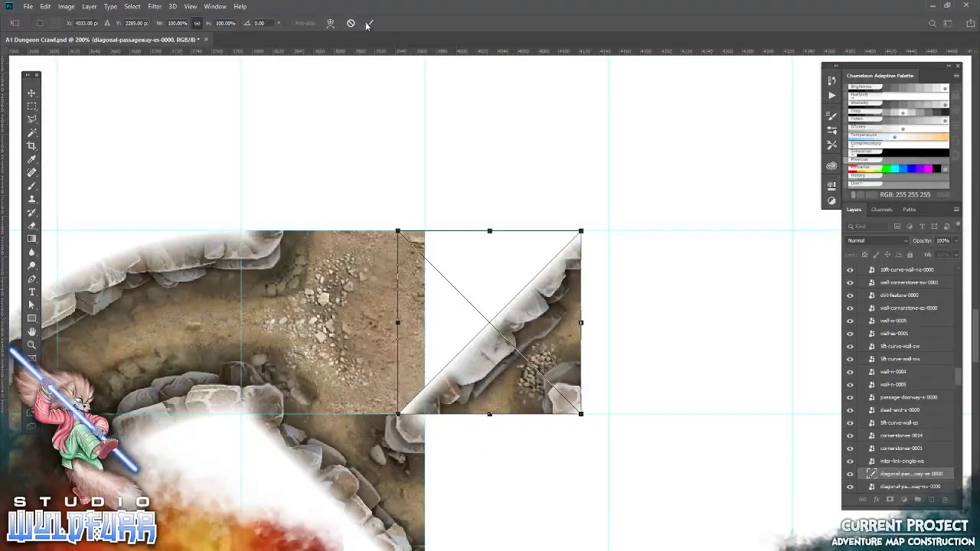
{"action": "left_click", "coordinate": [369, 24]}
{"action": "mouse_move", "coordinate": [536, 331]}
{"action": "left_mouse_down"}
{"action": "mouse_move", "coordinate": [368, 138]}
{"action": "mouse_move", "coordinate": [376, 146]}
{"action": "left_mouse_up"}
{"action": "right_click", "coordinate": [396, 311]}
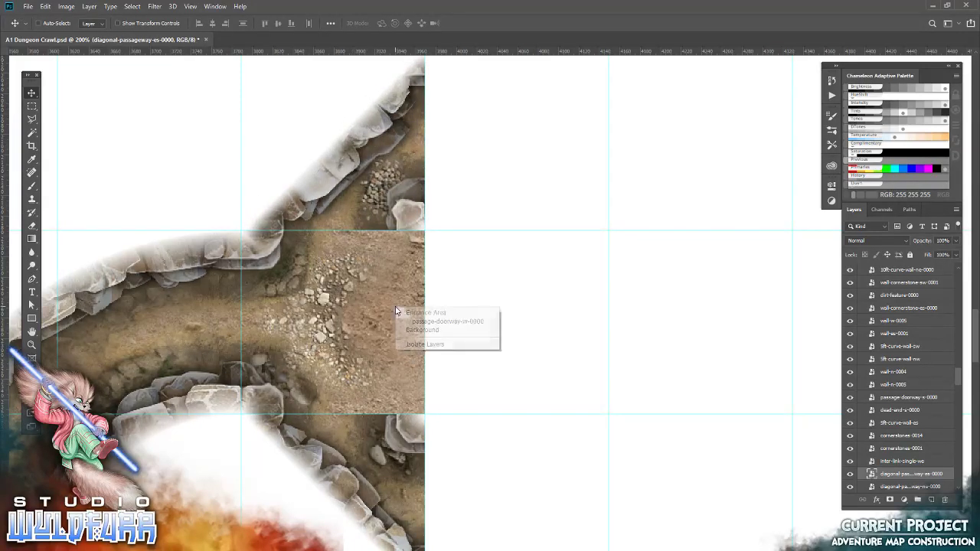
{"action": "left_click", "coordinate": [453, 324]}
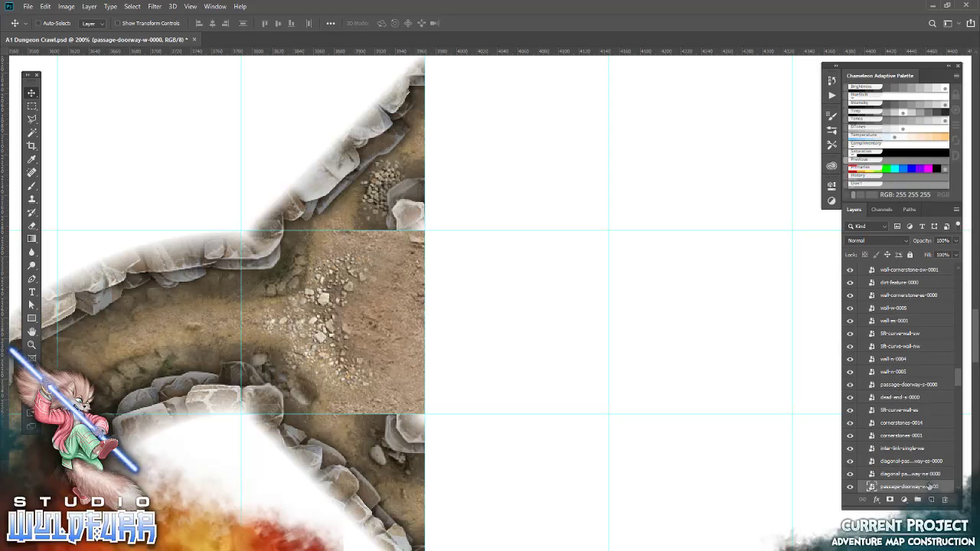
{"action": "left_click_drag", "start_coordinate": [933, 490], "coordinate": [948, 500]}
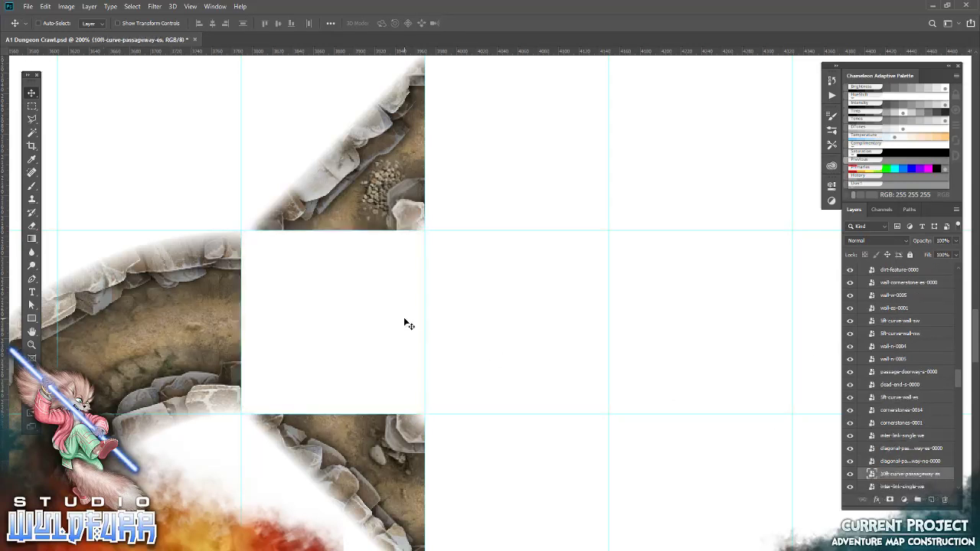
Step: Place cornerstones-0006 from the Cornerstone Tiles folder into the gap on the map
{"action": "key", "text": "alt+Tab"}
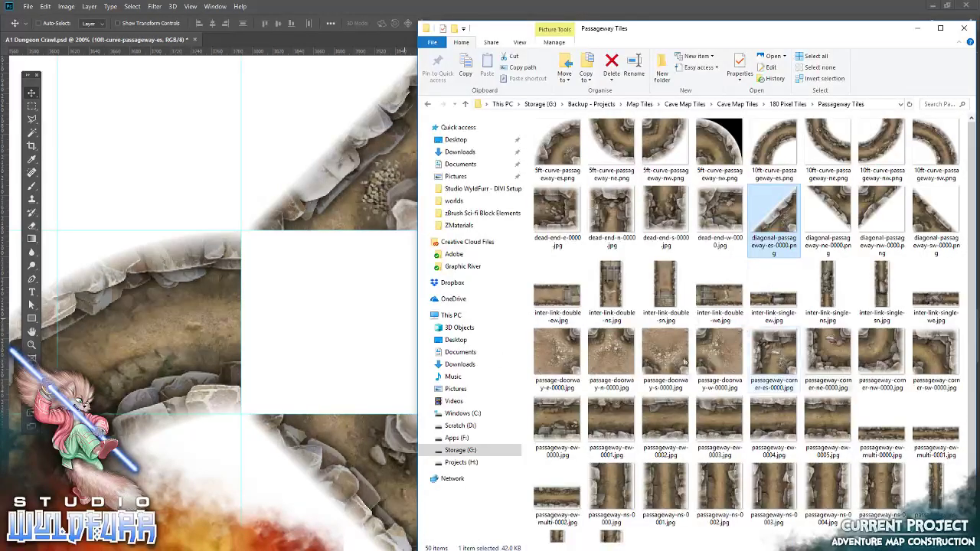
{"action": "left_click", "coordinate": [793, 105]}
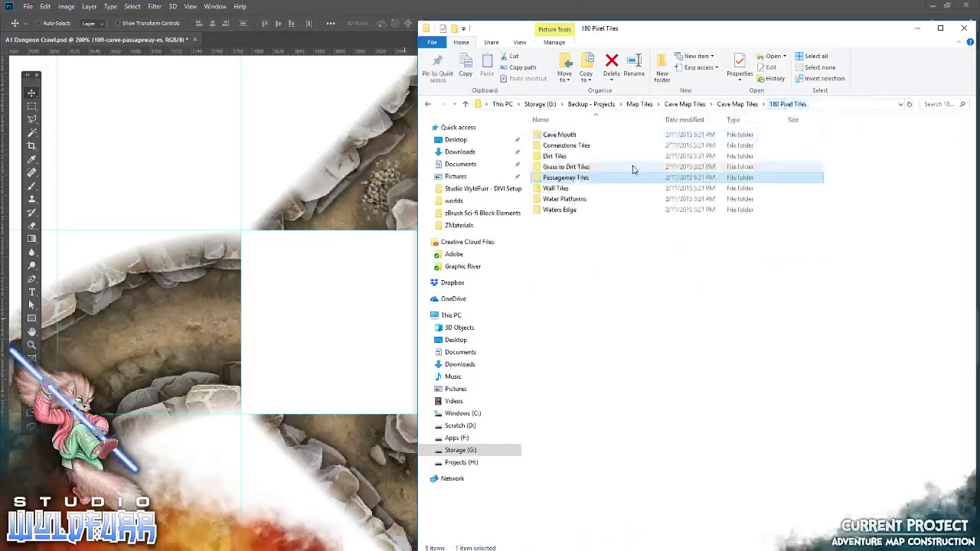
{"action": "double_click", "coordinate": [567, 144]}
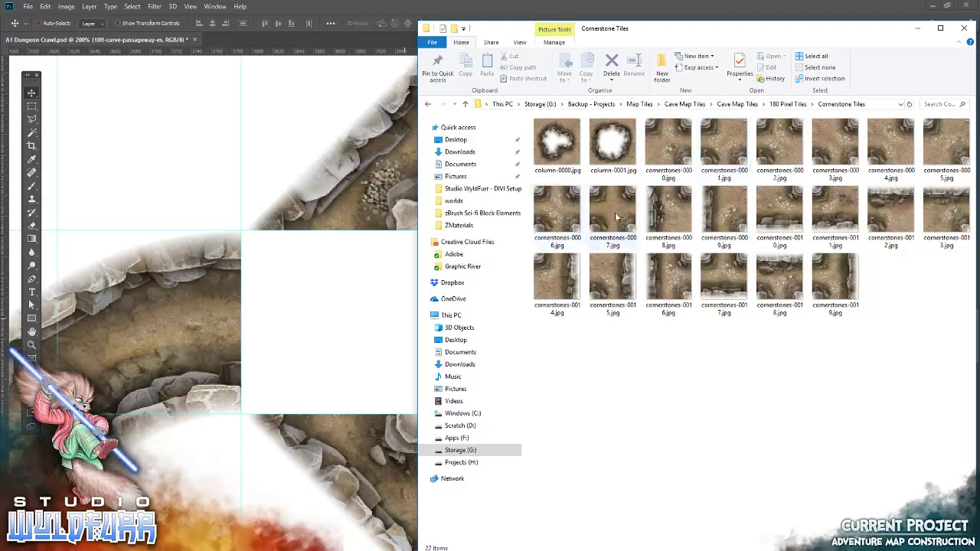
{"action": "left_click_drag", "start_coordinate": [568, 218], "coordinate": [268, 308]}
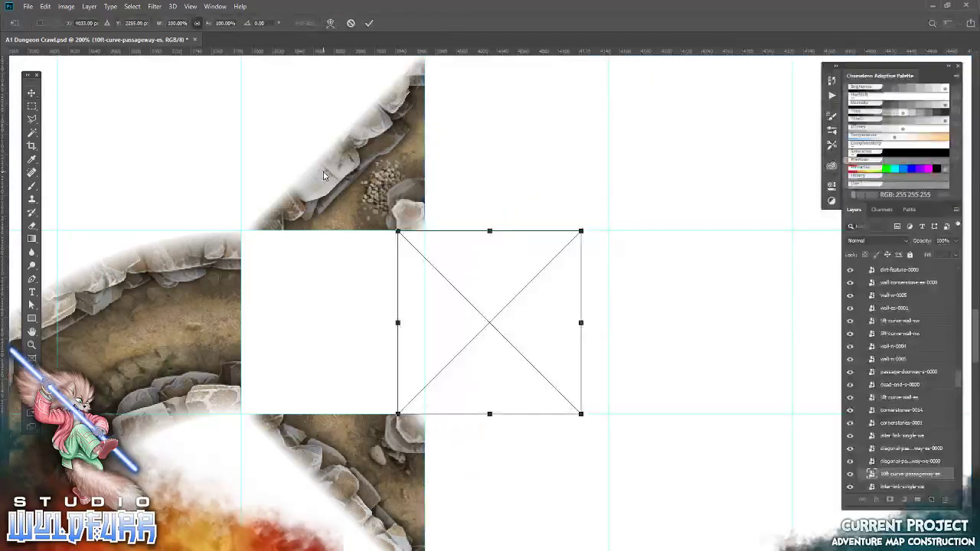
{"action": "left_click", "coordinate": [369, 25]}
{"action": "left_click_drag", "start_coordinate": [494, 297], "coordinate": [337, 297]}
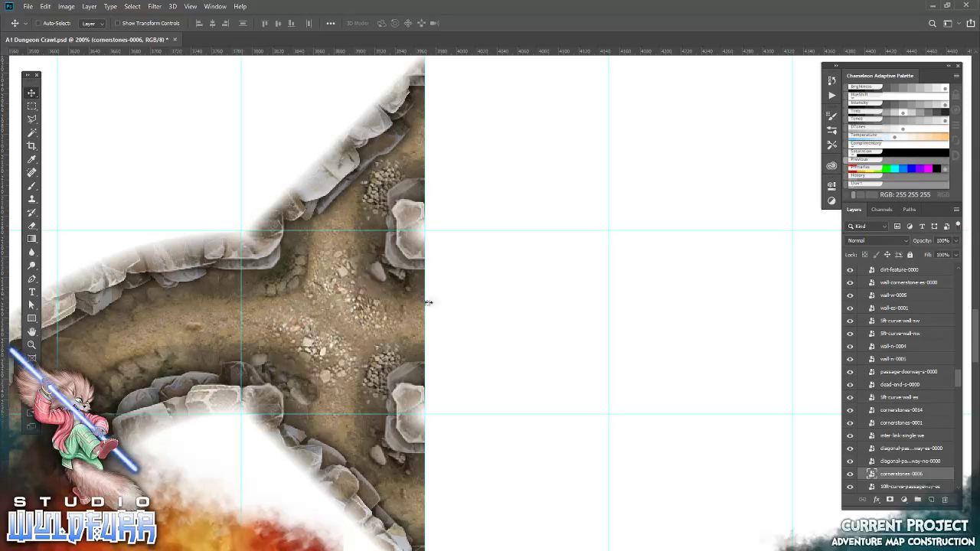
Step: Place cornerstones-0007 against the existing floor, nudged up to align with the grid
{"action": "key", "text": "alt+Tab"}
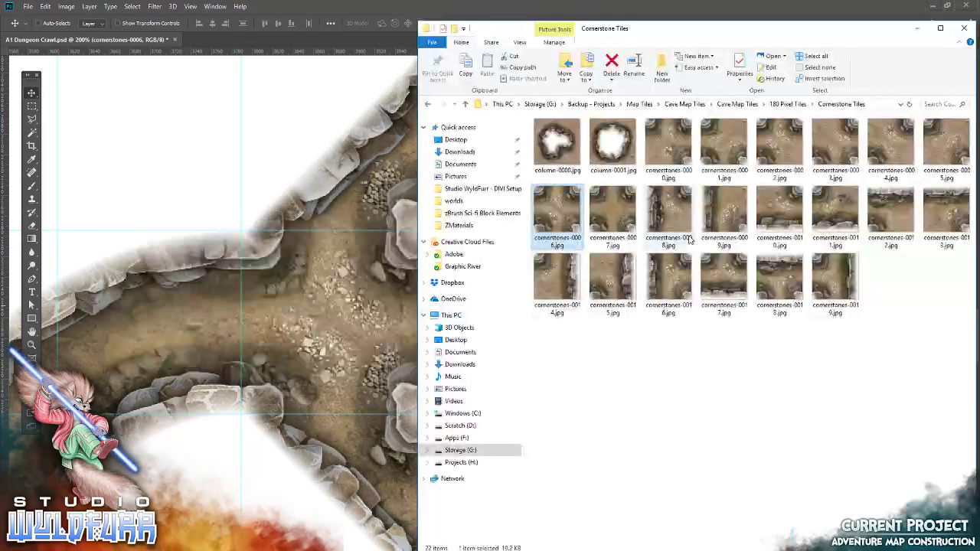
{"action": "left_click_drag", "start_coordinate": [613, 213], "coordinate": [324, 298]}
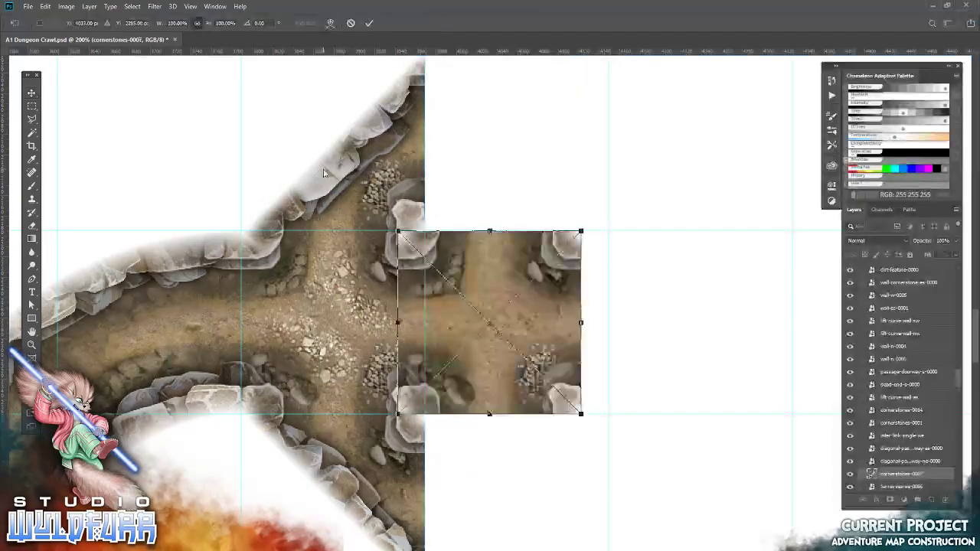
{"action": "left_click", "coordinate": [367, 23]}
{"action": "left_click_drag", "start_coordinate": [470, 286], "coordinate": [494, 287]}
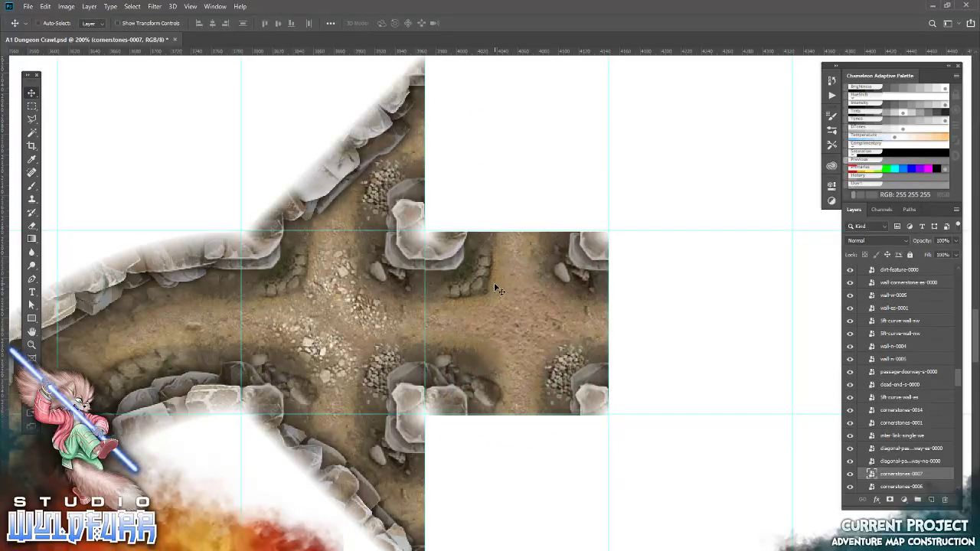
{"action": "key", "text": "Up"}
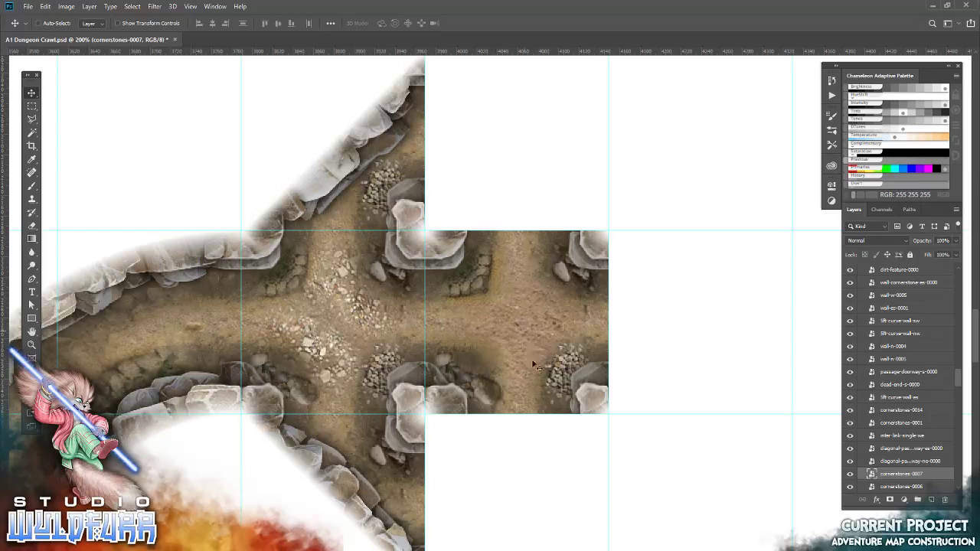
{"action": "mouse_move", "coordinate": [519, 470]}
{"action": "left_mouse_down"}
{"action": "mouse_move", "coordinate": [398, 293]}
{"action": "mouse_move", "coordinate": [321, 258]}
{"action": "left_mouse_up"}
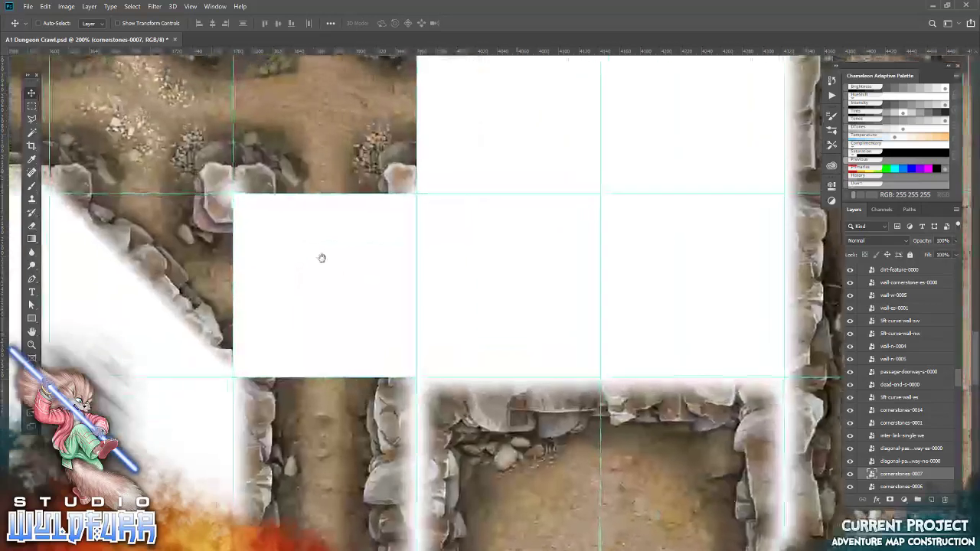
Step: Place cornerstones-0019 into the empty grid cell completing the crossroads
{"action": "key", "text": "alt+Tab"}
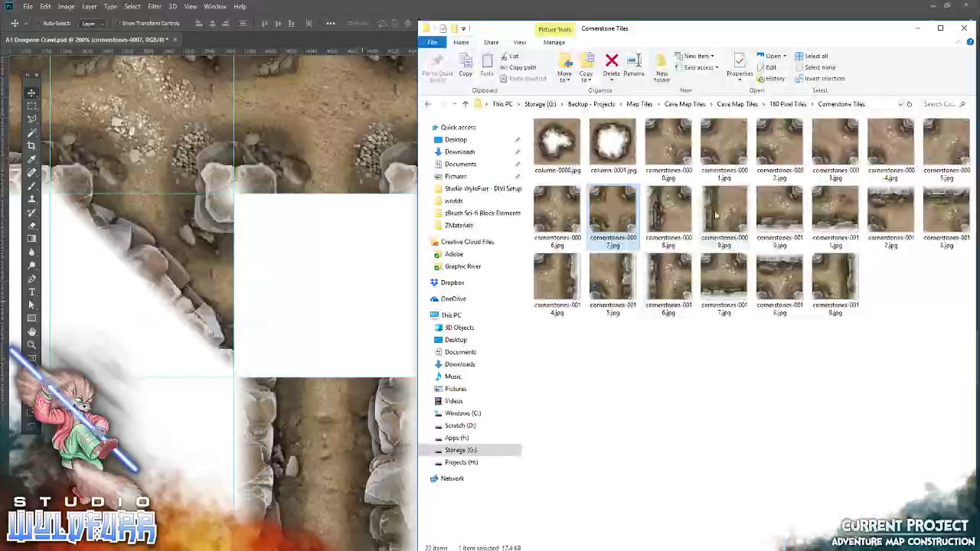
{"action": "mouse_move", "coordinate": [668, 146]}
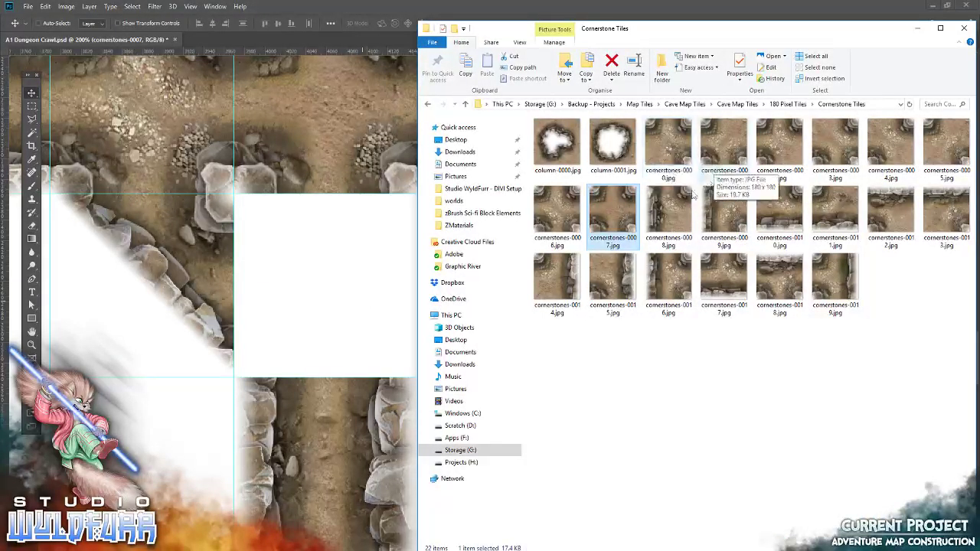
{"action": "key", "text": "alt+Tab"}
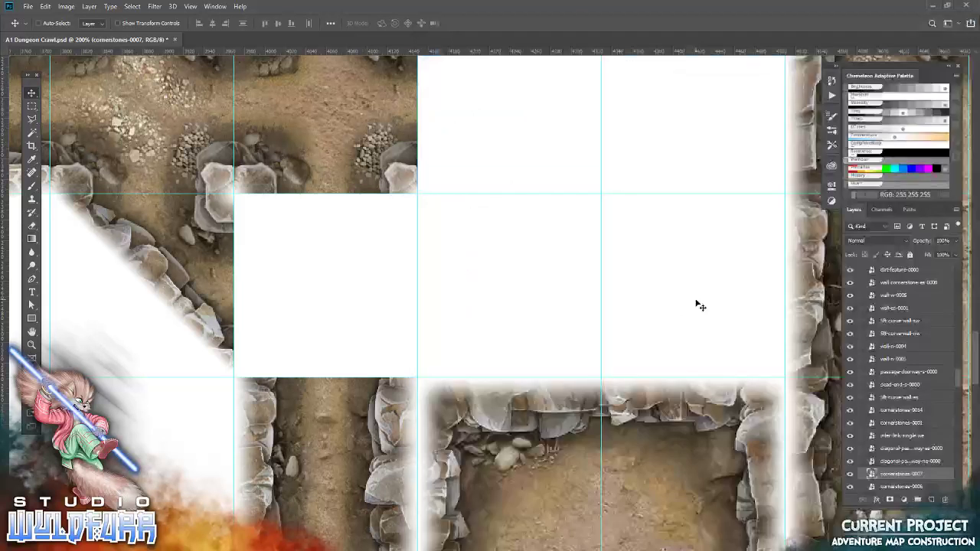
{"action": "key", "text": "alt+Tab"}
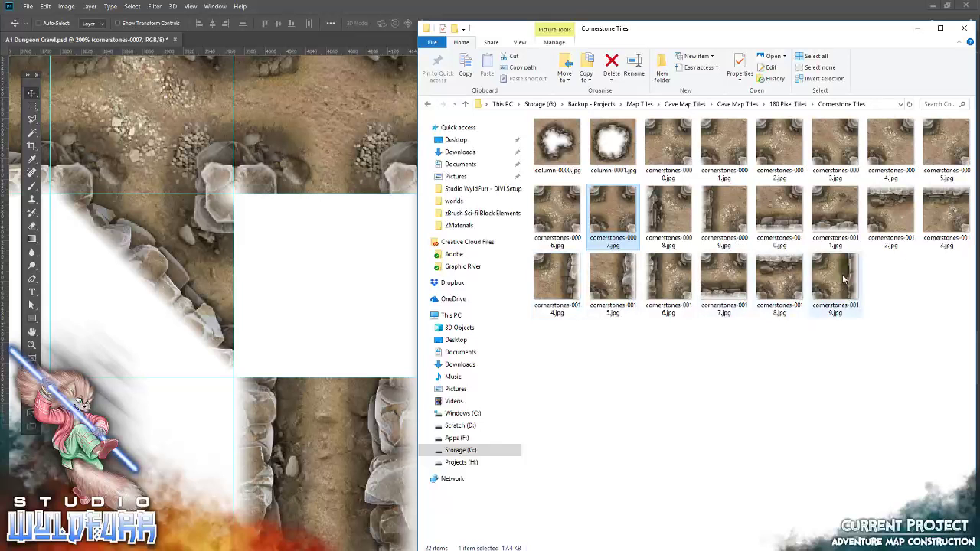
{"action": "left_click_drag", "start_coordinate": [612, 211], "coordinate": [347, 184]}
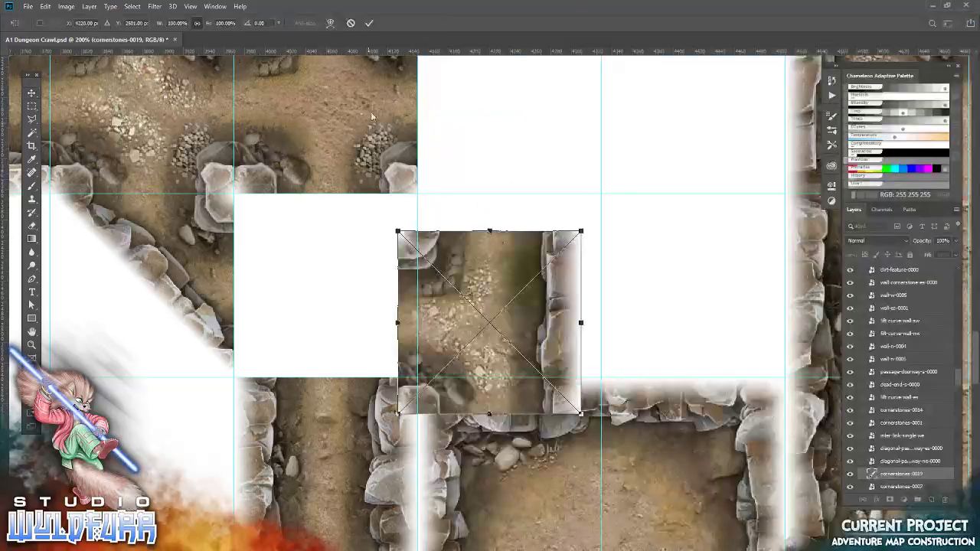
{"action": "left_click", "coordinate": [372, 24]}
{"action": "left_click_drag", "start_coordinate": [519, 308], "coordinate": [357, 274]}
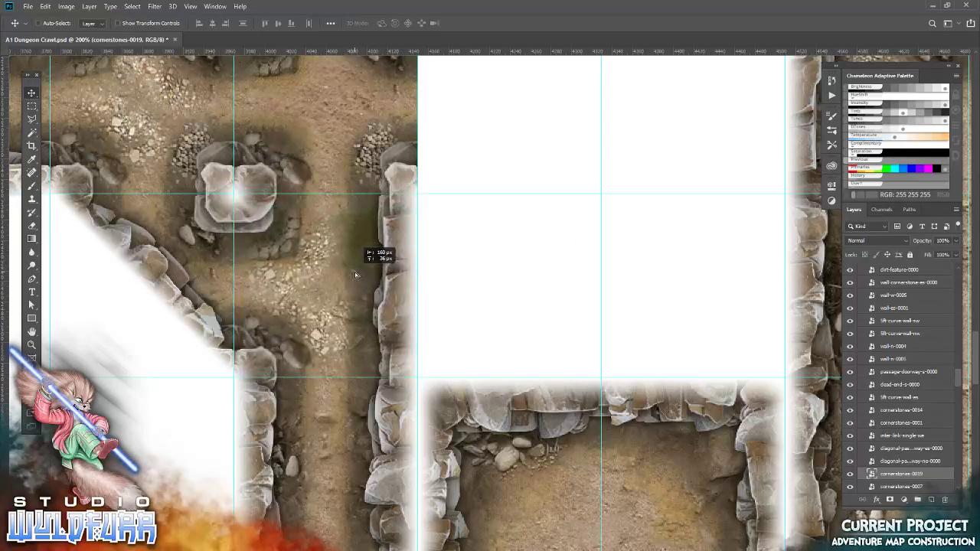
Step: Place the walled cornerstones-0018 tile beside the passage, east of the crossroads
{"action": "scroll", "coordinate": [328, 267], "scroll_direction": "up", "scroll_amount": 2}
{"action": "left_click_drag", "start_coordinate": [327, 267], "coordinate": [342, 361]}
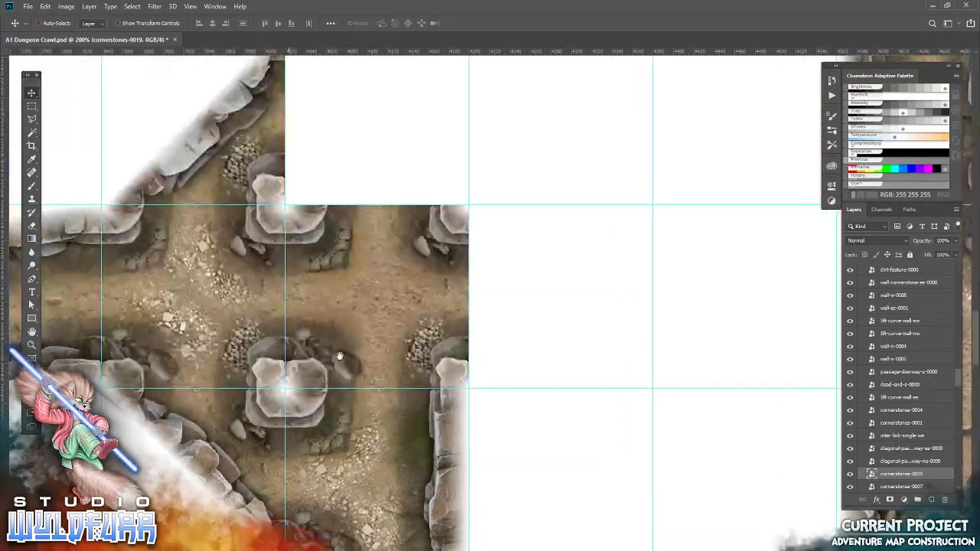
{"action": "left_click_drag", "start_coordinate": [392, 278], "coordinate": [431, 356]}
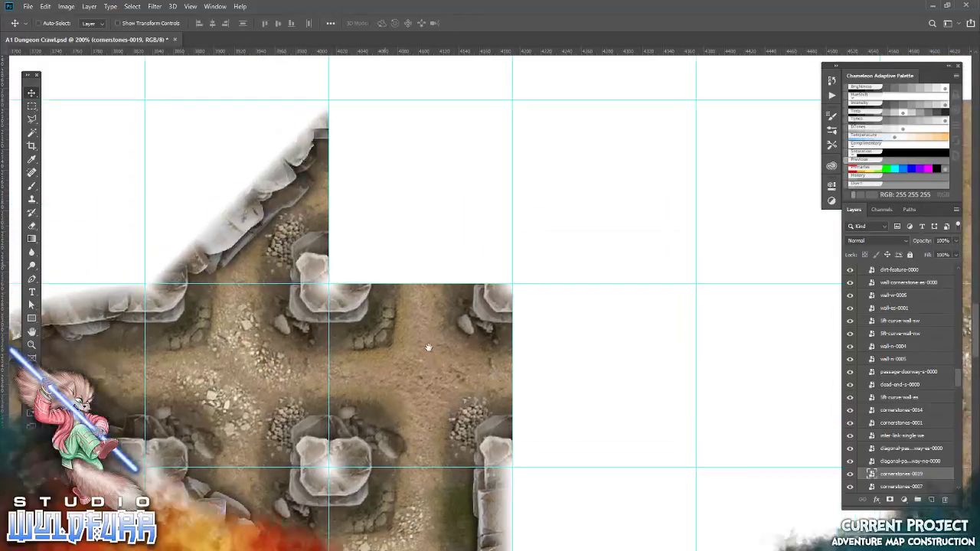
{"action": "key", "text": "alt+Tab"}
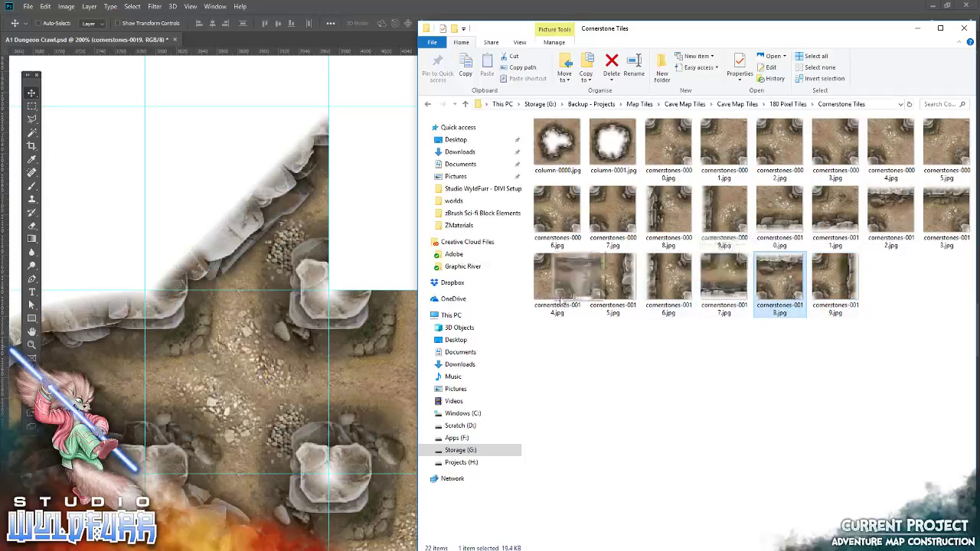
{"action": "left_click_drag", "start_coordinate": [835, 280], "coordinate": [299, 342]}
{"action": "key", "text": "Return"}
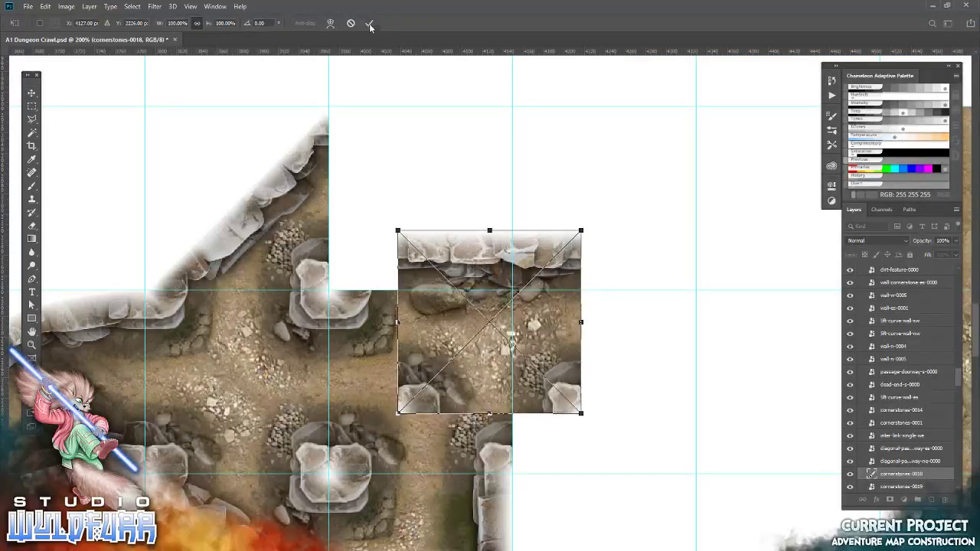
{"action": "left_click", "coordinate": [370, 26]}
{"action": "left_click_drag", "start_coordinate": [558, 335], "coordinate": [671, 396]}
Step: Go up to 180 Pixel Tiles in Explorer and select the Passageway Tiles folder
{"action": "mouse_move", "coordinate": [739, 503]}
{"action": "left_mouse_down"}
{"action": "mouse_move", "coordinate": [552, 298]}
{"action": "mouse_move", "coordinate": [488, 327]}
{"action": "left_mouse_up"}
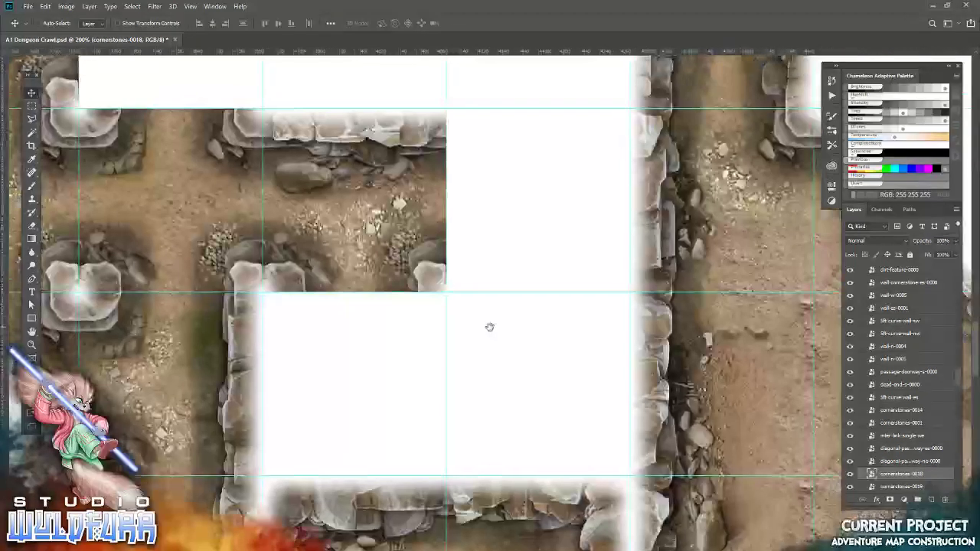
{"action": "key", "text": "alt+Tab"}
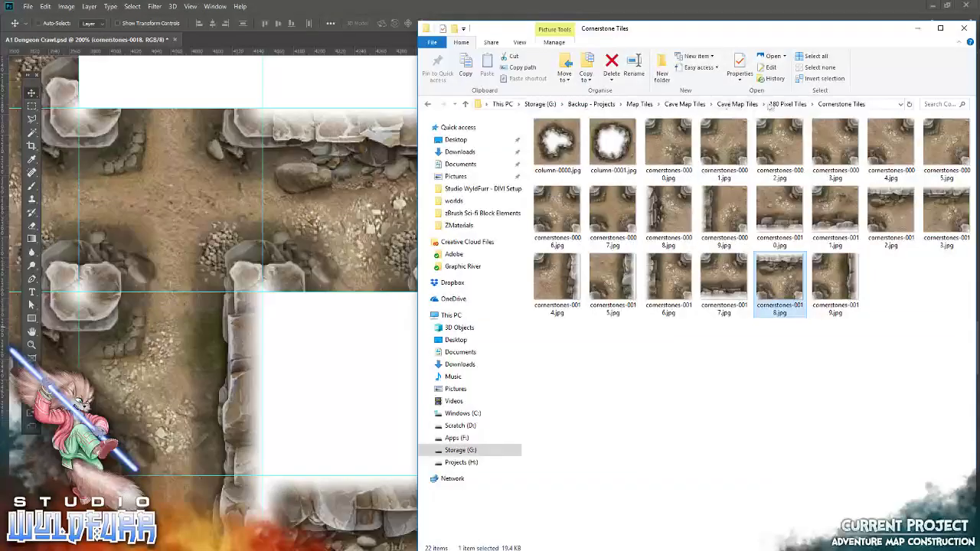
{"action": "left_click", "coordinate": [788, 103]}
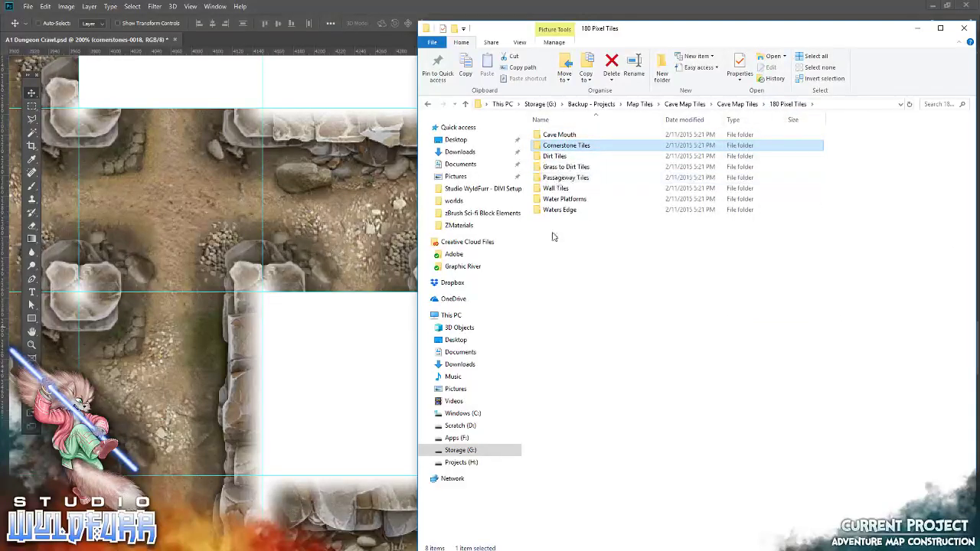
{"action": "left_click", "coordinate": [561, 180]}
Step: Cap the corridor gap with the dead-end-s-0000 tile from Passageway Tiles
{"action": "double_click", "coordinate": [561, 179]}
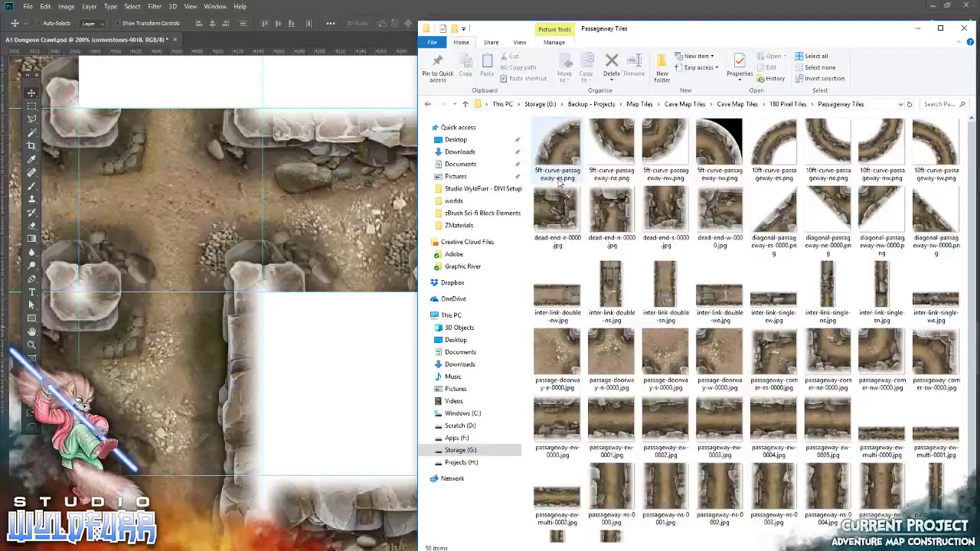
{"action": "left_click_drag", "start_coordinate": [665, 211], "coordinate": [368, 292]}
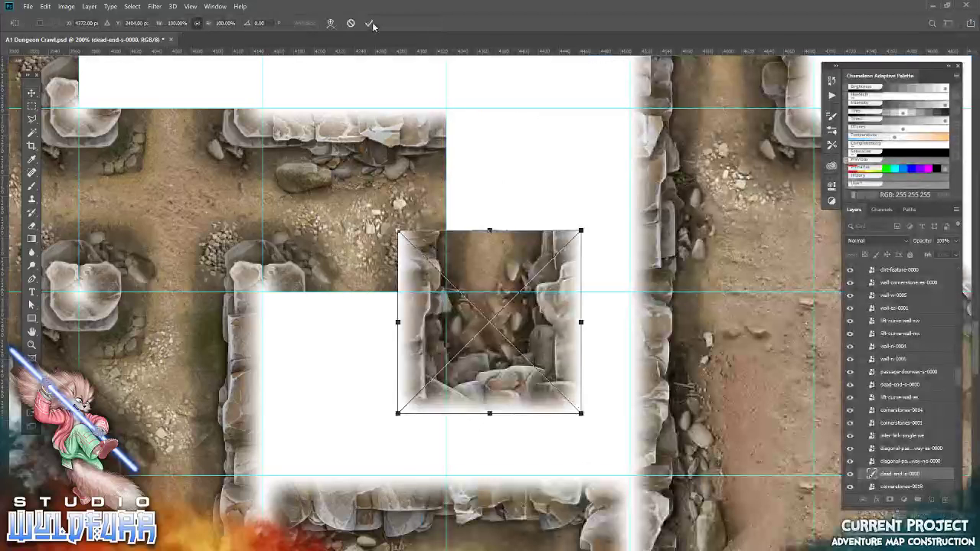
{"action": "left_click", "coordinate": [370, 24]}
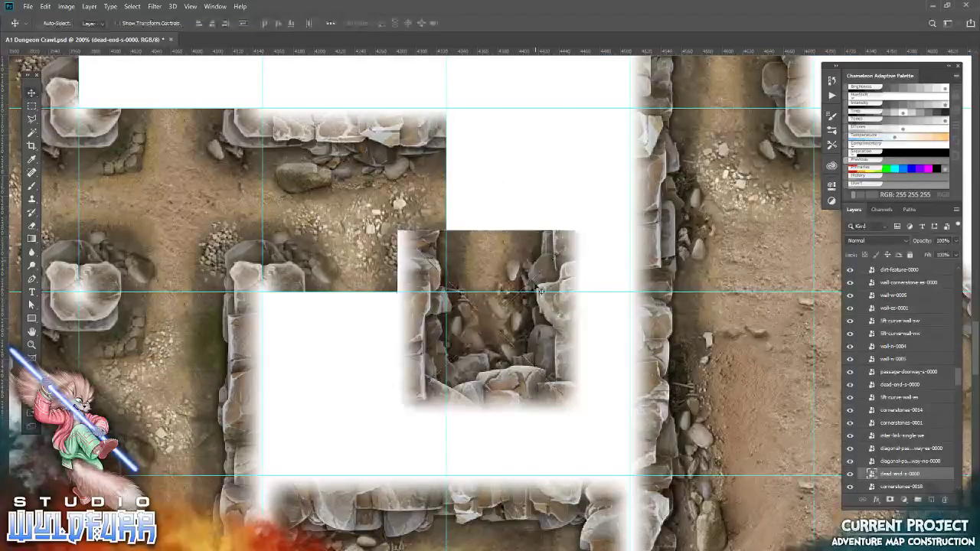
{"action": "left_click_drag", "start_coordinate": [540, 327], "coordinate": [403, 387]}
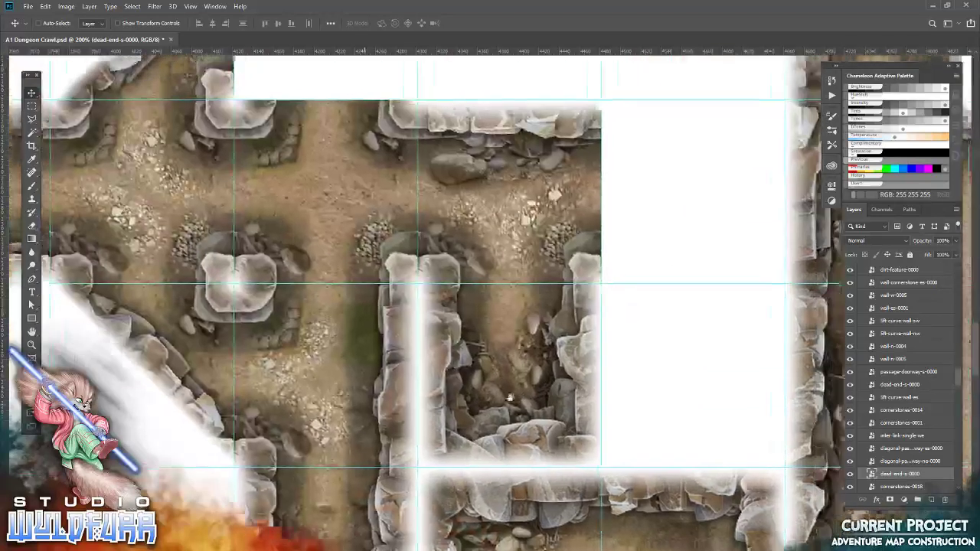
{"action": "left_click_drag", "start_coordinate": [522, 306], "coordinate": [411, 360]}
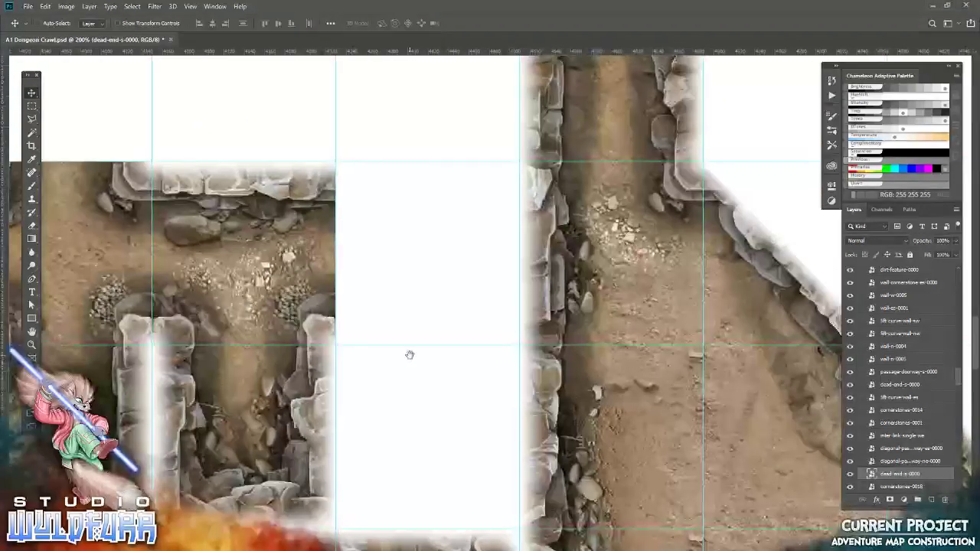
Step: Place the 5ft-curve-passageway-nw tile above the crossroads
{"action": "key", "text": "alt+Tab"}
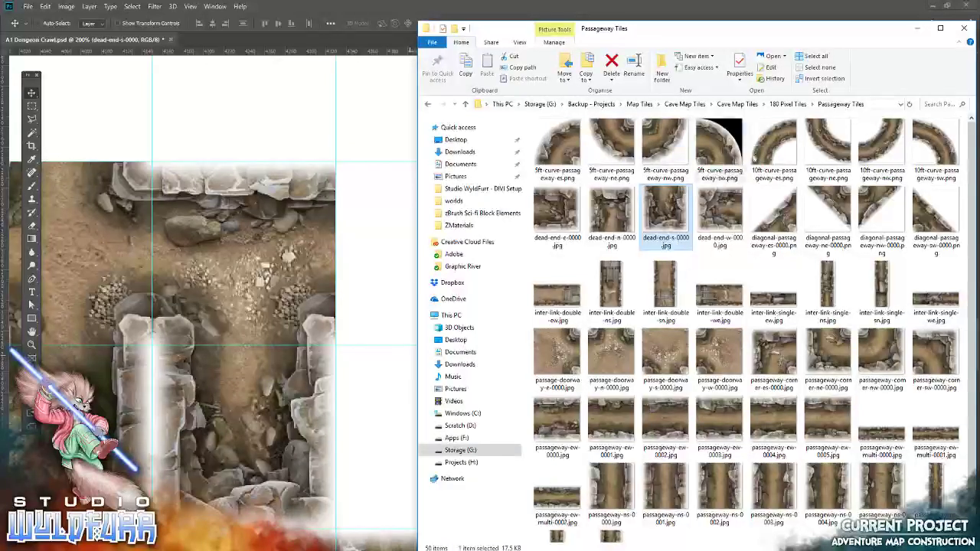
{"action": "left_click_drag", "start_coordinate": [665, 146], "coordinate": [308, 303]}
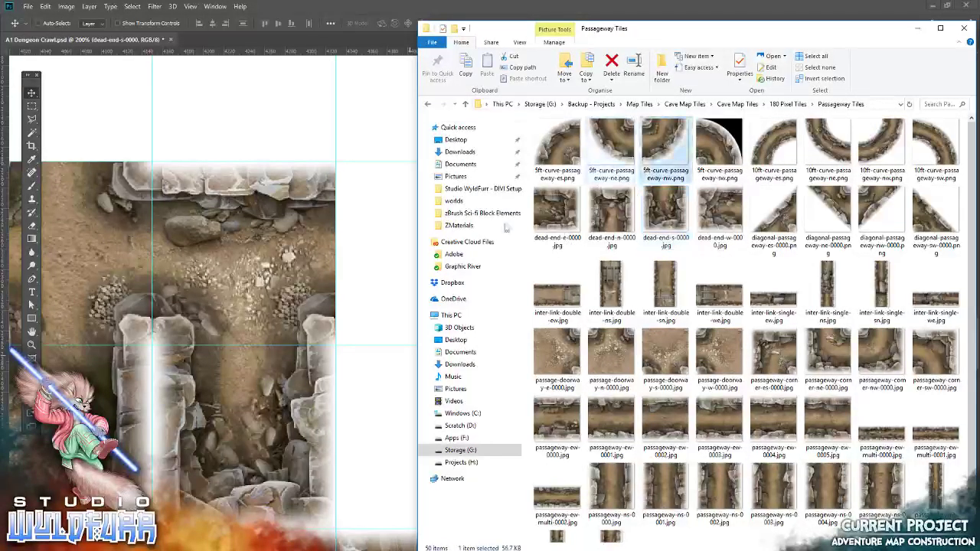
{"action": "key", "text": "Return"}
{"action": "left_click_drag", "start_coordinate": [432, 260], "coordinate": [371, 193]}
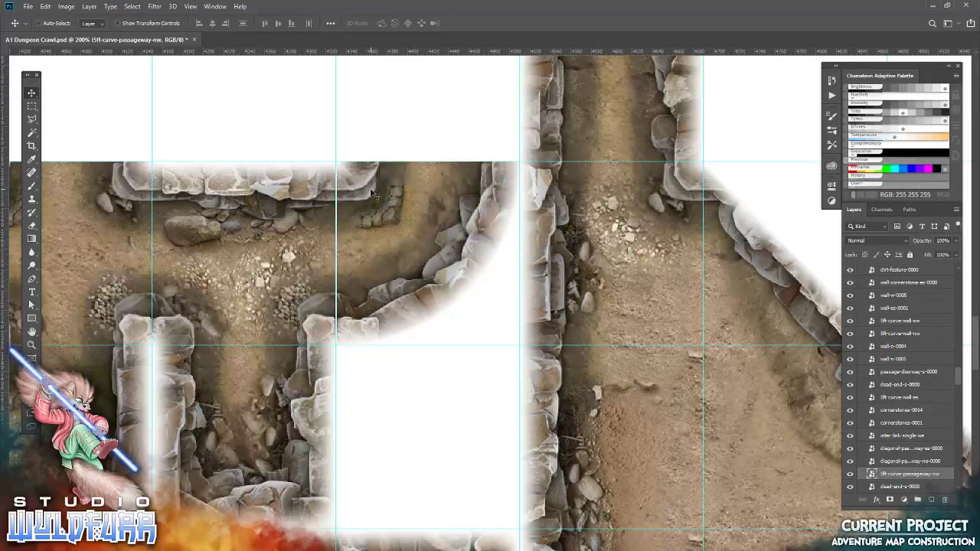
Step: Look over the map's remaining gaps and return Explorer to the 180 Pixel Tiles folder
{"action": "mouse_move", "coordinate": [370, 189]}
{"action": "left_mouse_down"}
{"action": "mouse_move", "coordinate": [505, 284]}
{"action": "mouse_move", "coordinate": [326, 384]}
{"action": "left_mouse_up"}
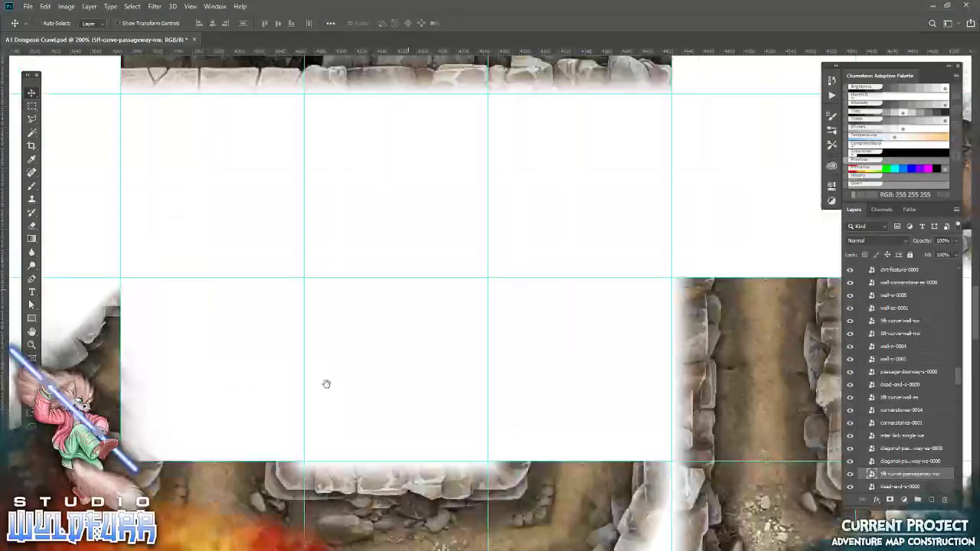
{"action": "mouse_move", "coordinate": [326, 383]}
{"action": "left_mouse_down"}
{"action": "mouse_move", "coordinate": [286, 347]}
{"action": "mouse_move", "coordinate": [442, 256]}
{"action": "mouse_move", "coordinate": [681, 242]}
{"action": "mouse_move", "coordinate": [520, 322]}
{"action": "mouse_move", "coordinate": [493, 310]}
{"action": "mouse_move", "coordinate": [357, 398]}
{"action": "mouse_move", "coordinate": [577, 202]}
{"action": "mouse_move", "coordinate": [433, 276]}
{"action": "left_mouse_up"}
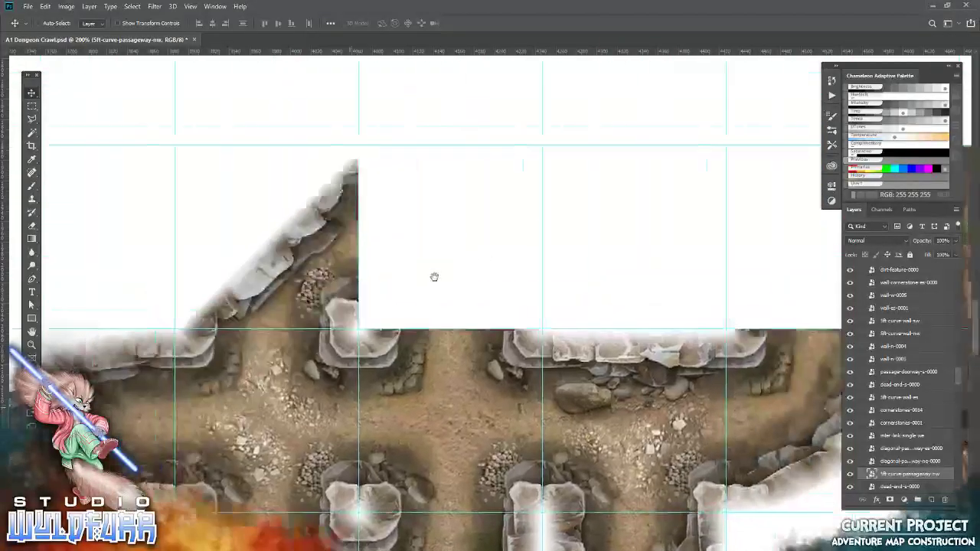
{"action": "key", "text": "alt+Tab"}
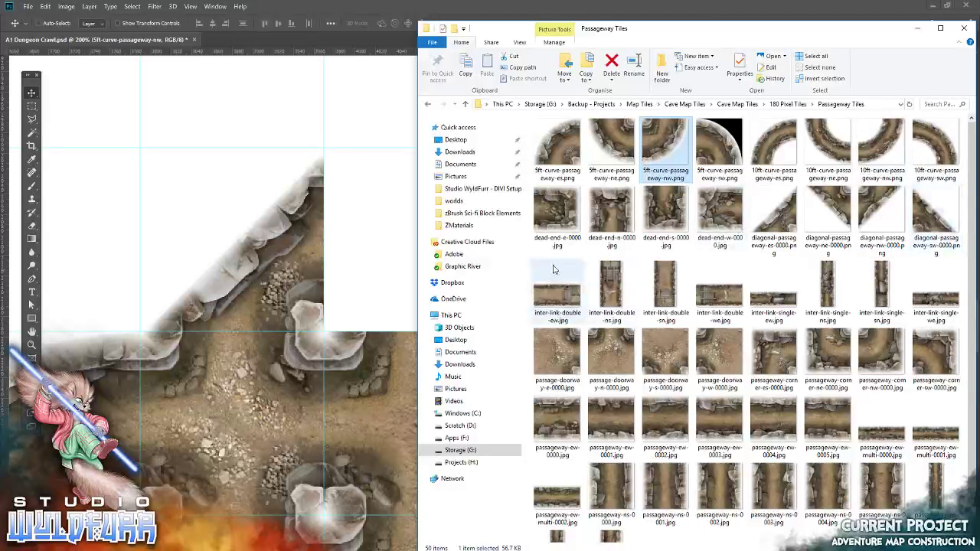
{"action": "left_click", "coordinate": [789, 105]}
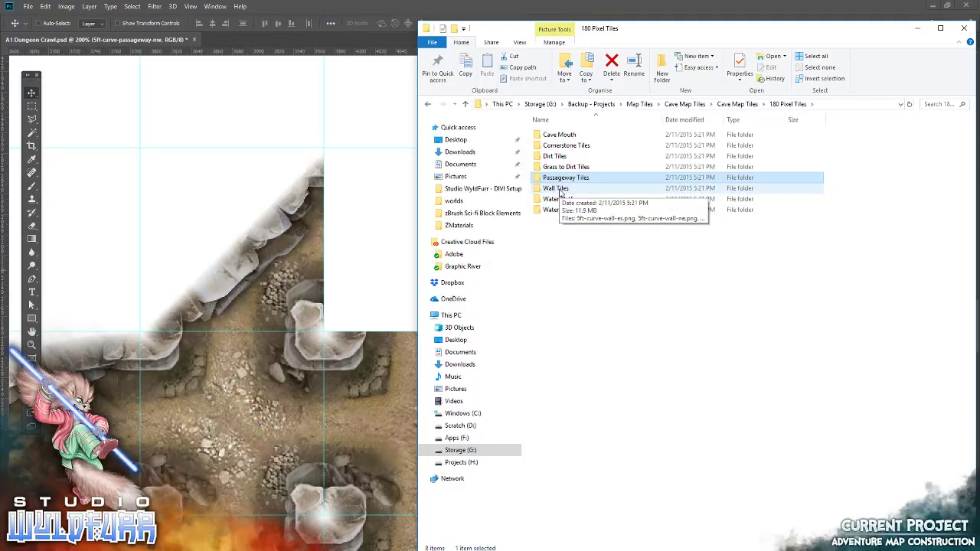
Step: Try the wall-cornerstone-sw-0001 tile from Wall Tiles on the map, then discard it
{"action": "double_click", "coordinate": [559, 189]}
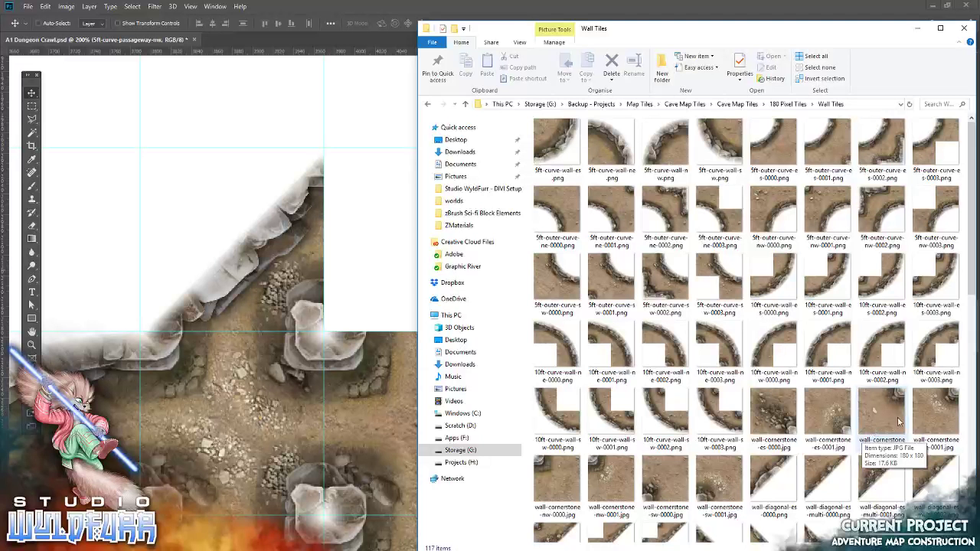
{"action": "left_click_drag", "start_coordinate": [724, 489], "coordinate": [336, 400]}
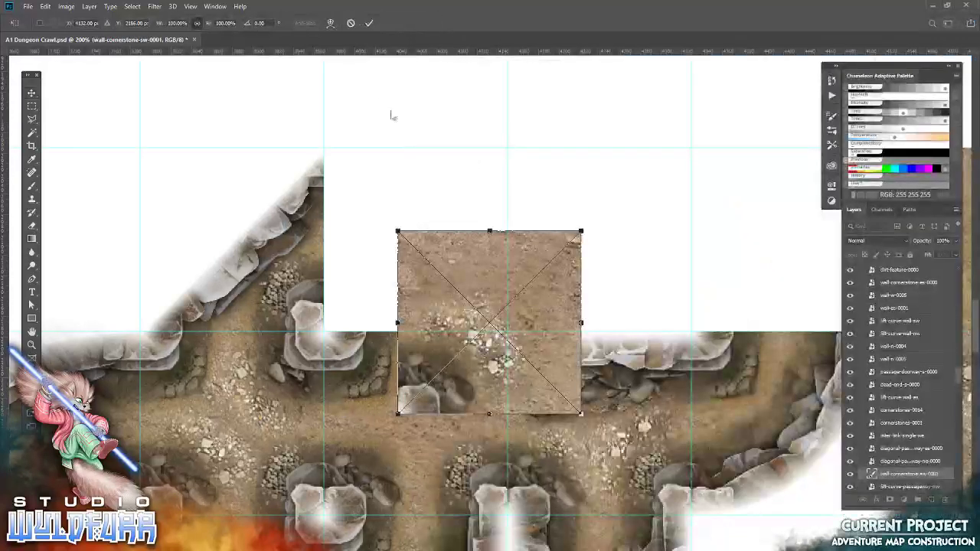
{"action": "left_click", "coordinate": [351, 23]}
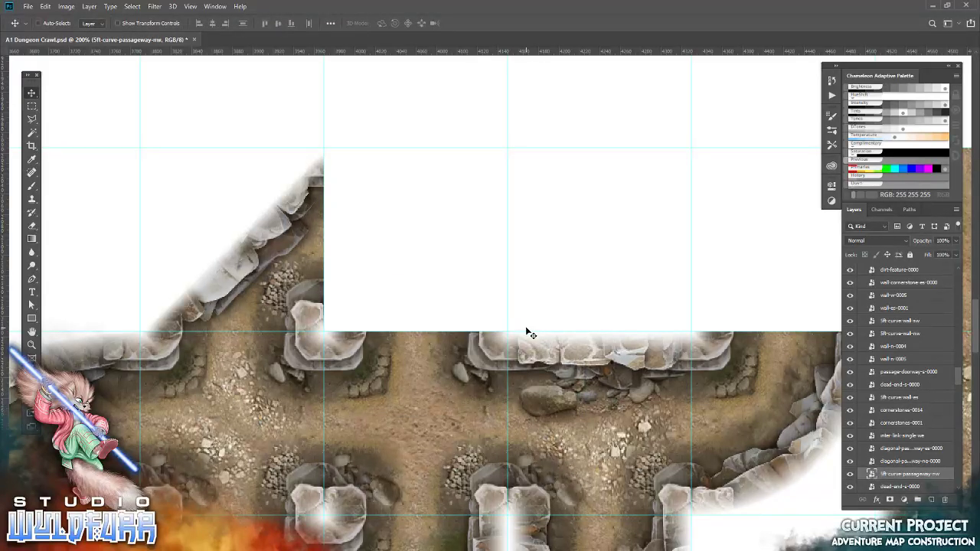
{"action": "key", "text": "alt+Tab"}
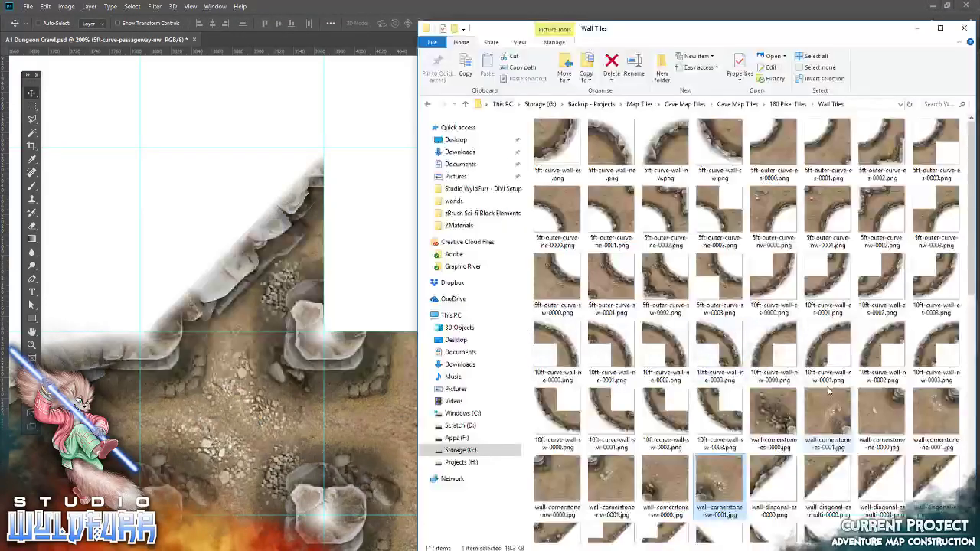
Step: Place cornerstones-0001 into the empty grid square, nudged 2 px left
{"action": "left_click", "coordinate": [777, 105]}
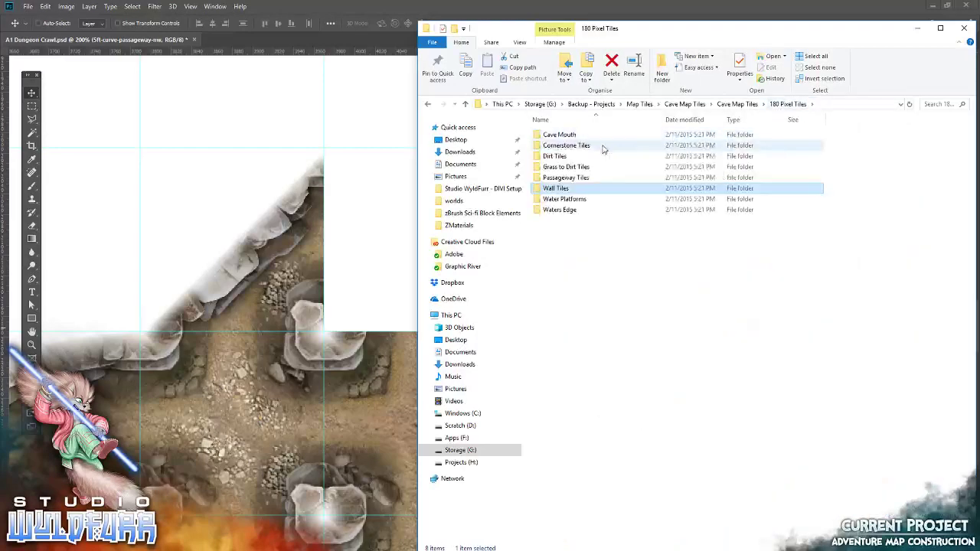
{"action": "double_click", "coordinate": [604, 152]}
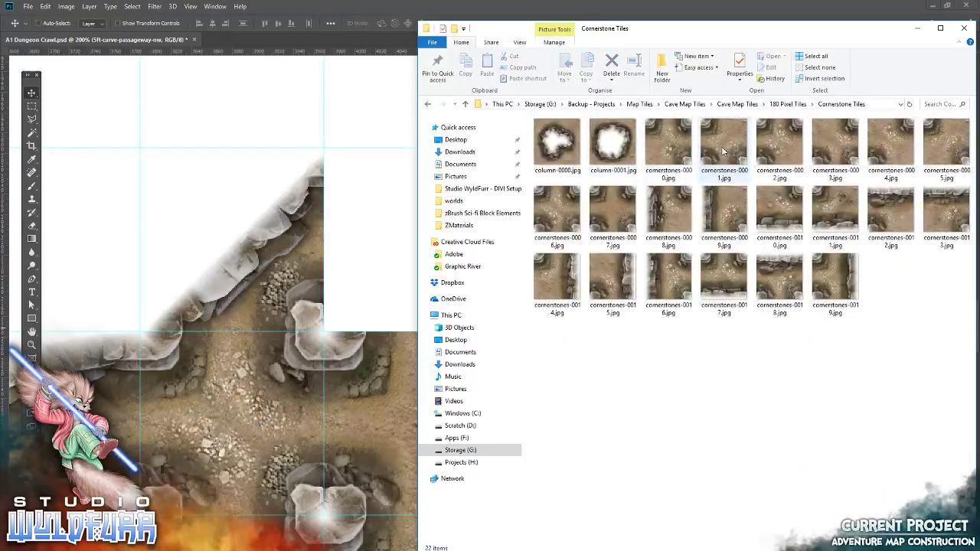
{"action": "left_click_drag", "start_coordinate": [723, 151], "coordinate": [350, 281]}
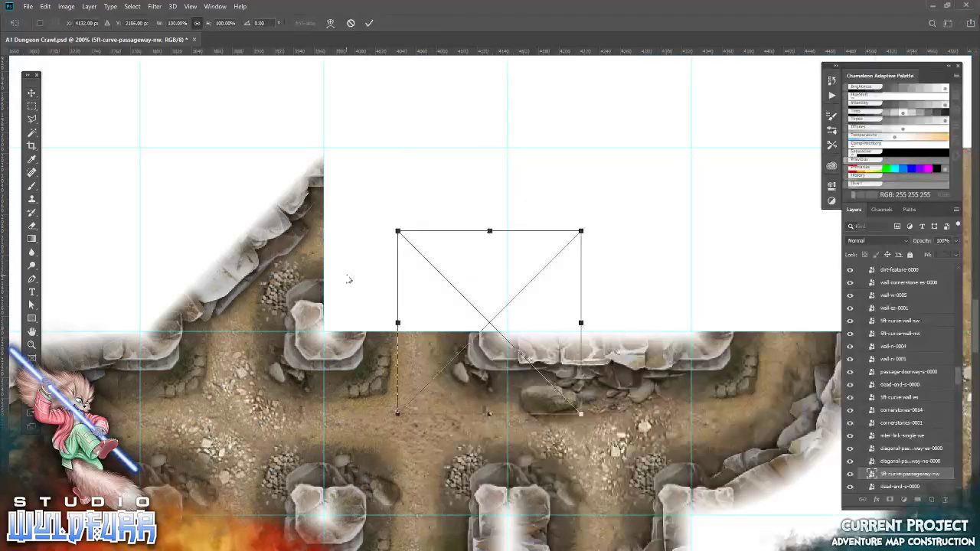
{"action": "left_click", "coordinate": [370, 24]}
{"action": "left_click_drag", "start_coordinate": [448, 273], "coordinate": [374, 191]}
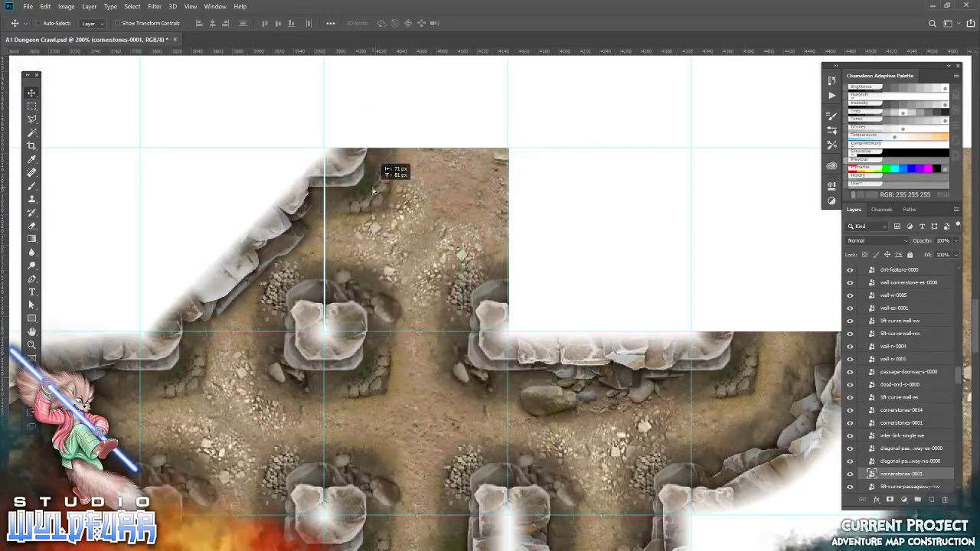
{"action": "key", "text": "Left"}
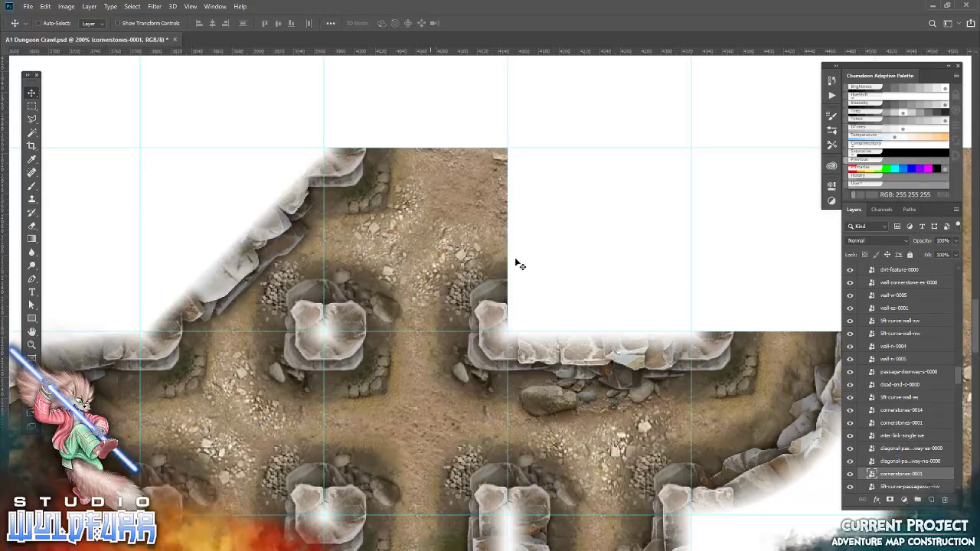
{"action": "left_click_drag", "start_coordinate": [612, 279], "coordinate": [453, 306]}
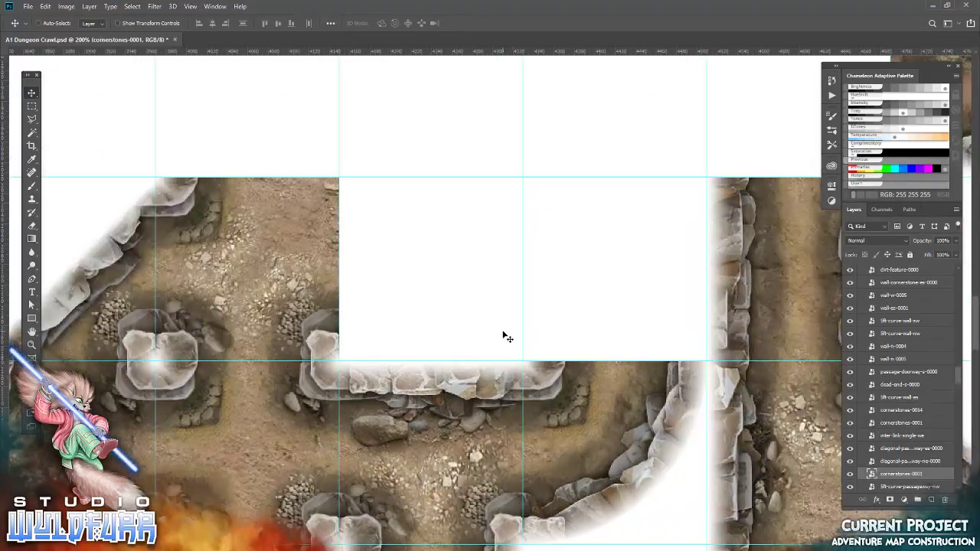
Step: Place cornerstones-0015 snapped against the stone wall
{"action": "key", "text": "alt+Tab"}
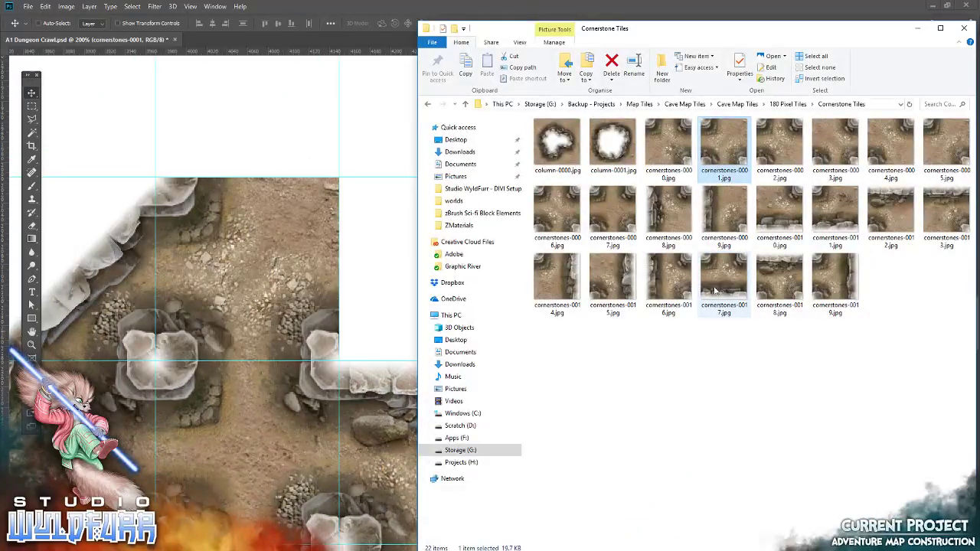
{"action": "left_click_drag", "start_coordinate": [716, 288], "coordinate": [564, 329]}
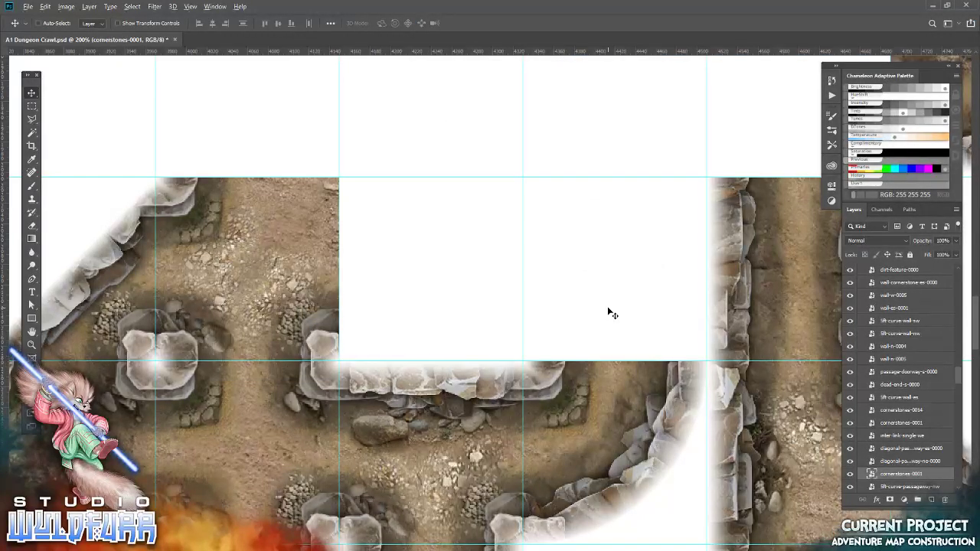
{"action": "key", "text": "alt+Tab"}
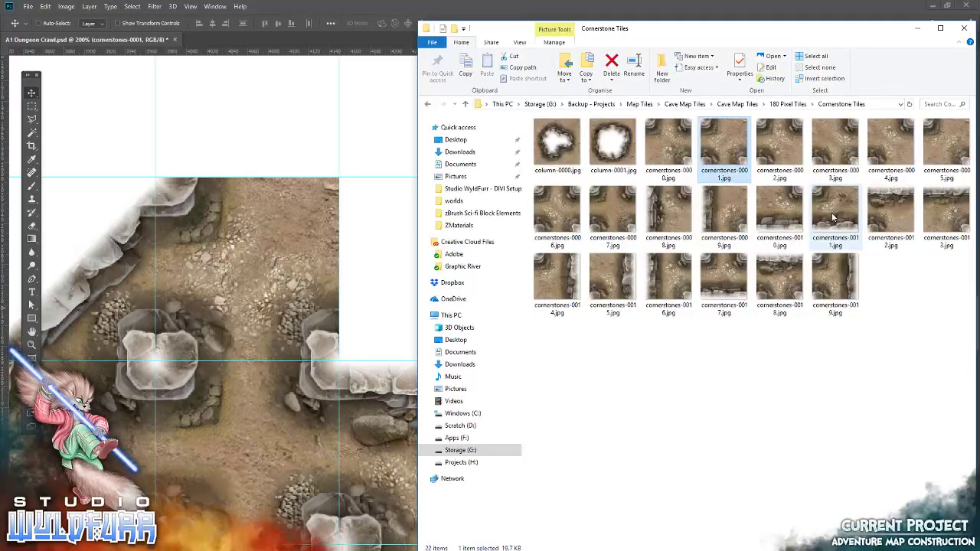
{"action": "left_click_drag", "start_coordinate": [613, 283], "coordinate": [490, 322]}
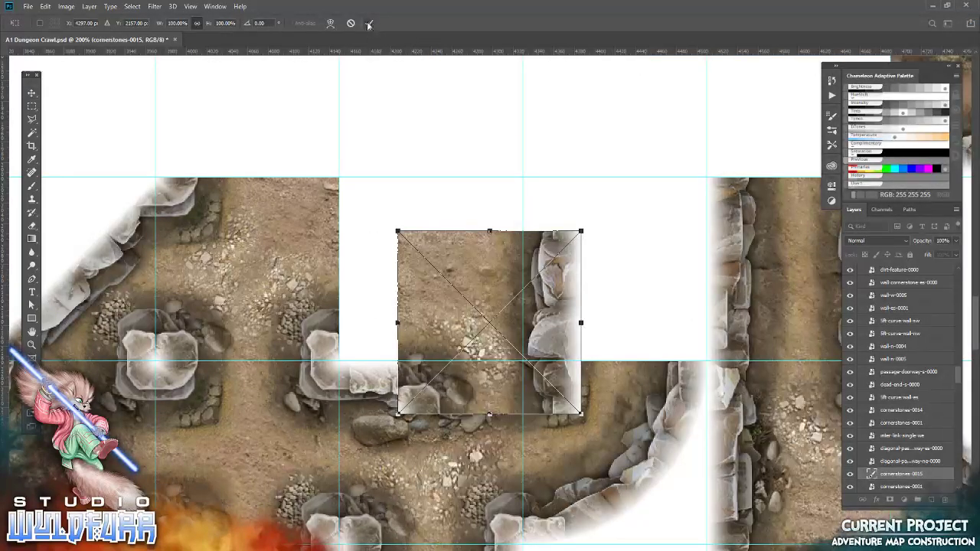
{"action": "left_click", "coordinate": [368, 23]}
{"action": "left_click_drag", "start_coordinate": [575, 276], "coordinate": [690, 230]}
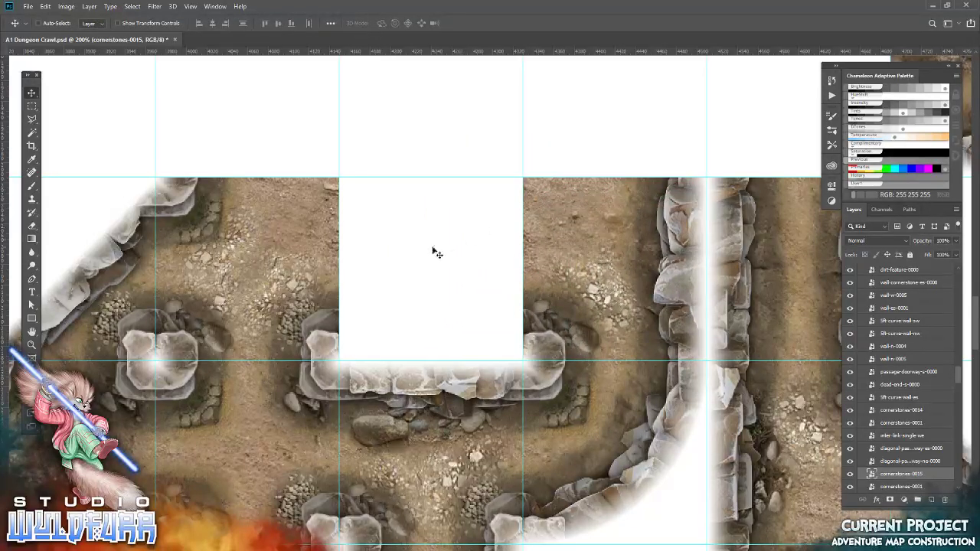
{"action": "key", "text": "alt+Tab"}
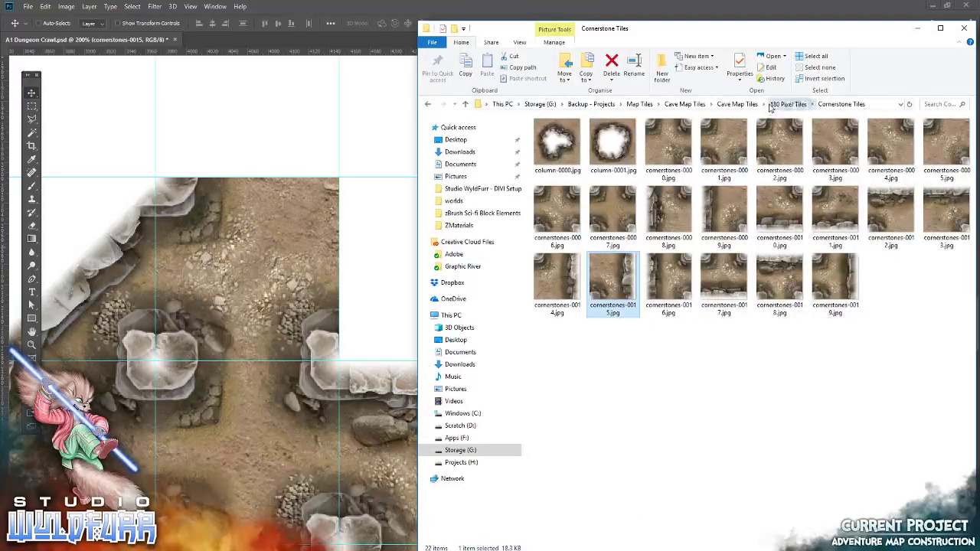
Step: Place the wall-s-0002 tile from Wall Tiles between the two pillars
{"action": "left_click", "coordinate": [788, 103]}
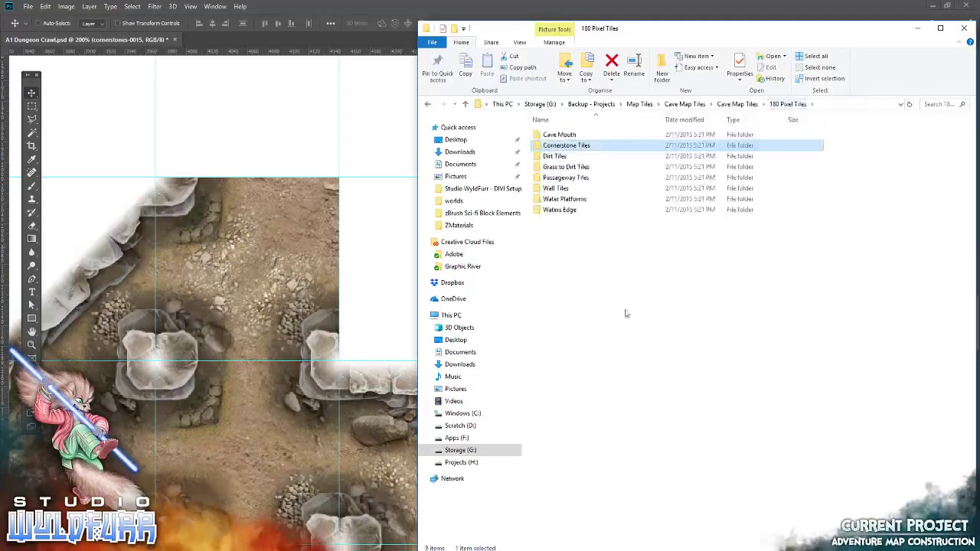
{"action": "left_click", "coordinate": [561, 192]}
{"action": "double_click", "coordinate": [561, 192]}
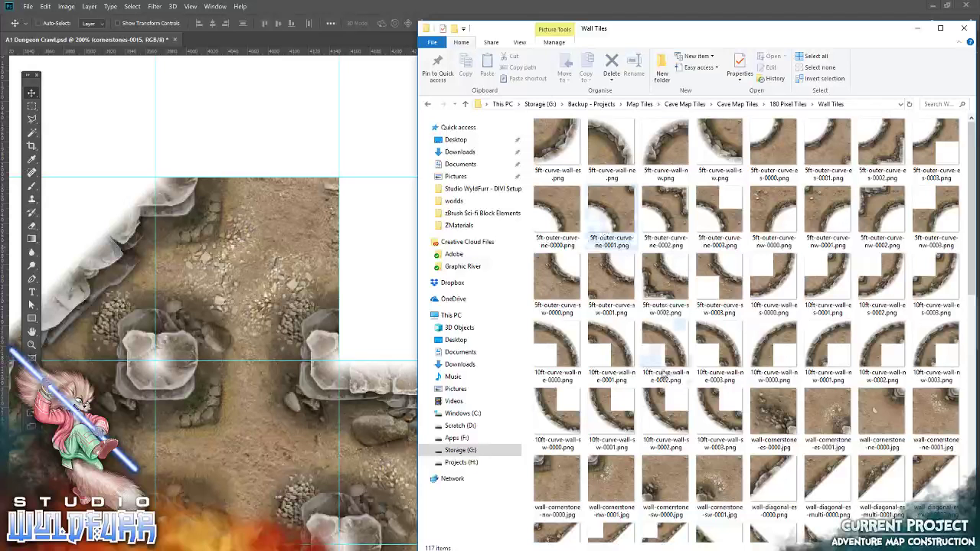
{"action": "scroll", "coordinate": [664, 375], "scroll_direction": "down", "scroll_amount": 5}
{"action": "left_click", "coordinate": [766, 386]}
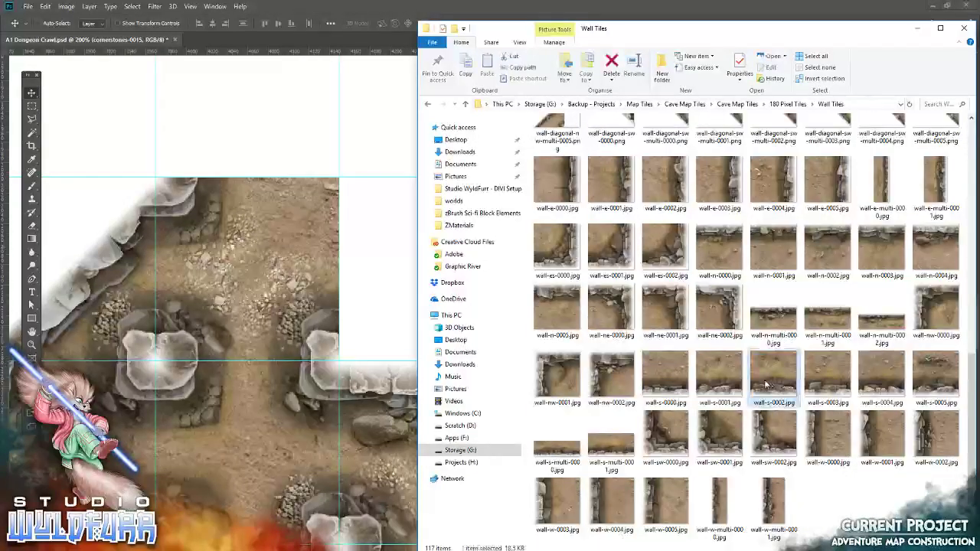
{"action": "left_click_drag", "start_coordinate": [766, 386], "coordinate": [401, 148]}
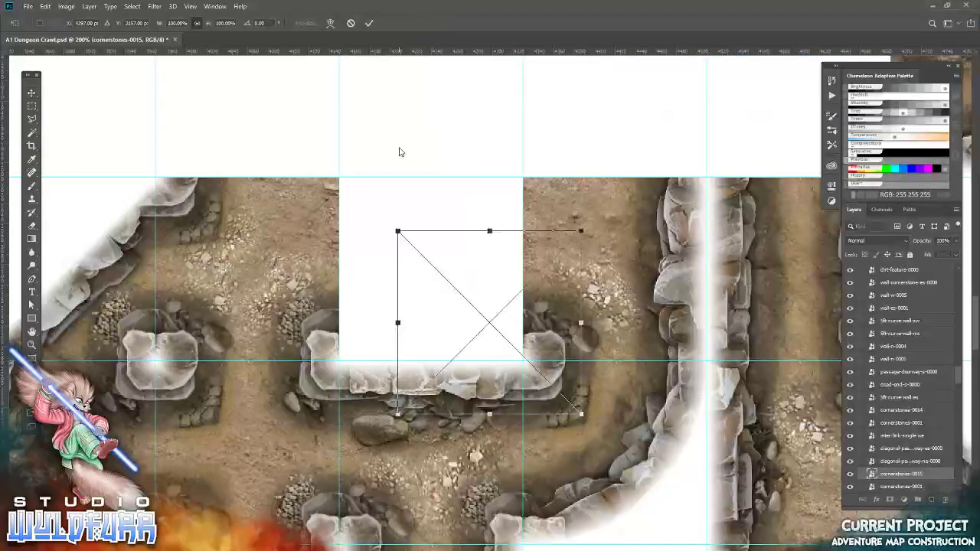
{"action": "left_click", "coordinate": [368, 24]}
{"action": "left_click_drag", "start_coordinate": [466, 268], "coordinate": [411, 229]}
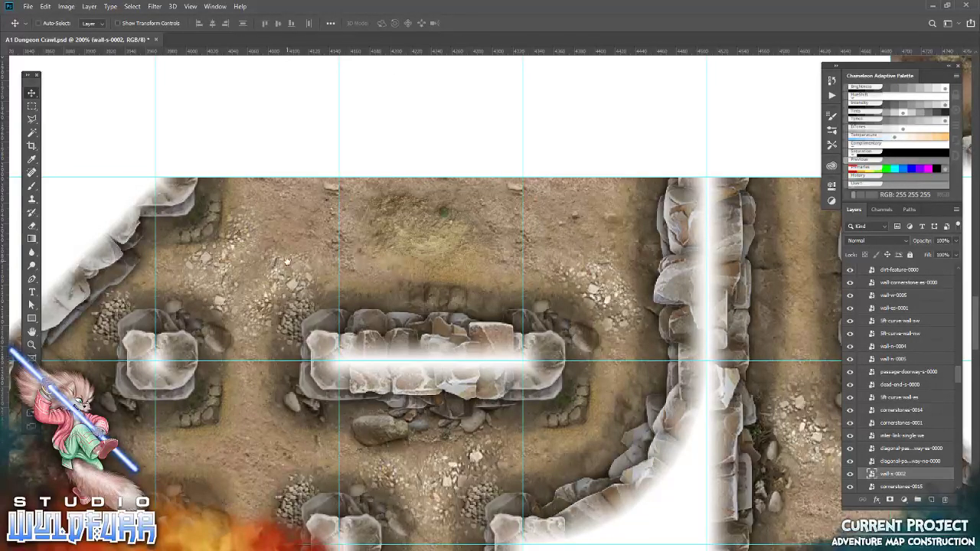
Step: Try the oversized wall-diagonal-nw-multi tiles on the map and discard them
{"action": "left_click_drag", "start_coordinate": [287, 261], "coordinate": [429, 397]}
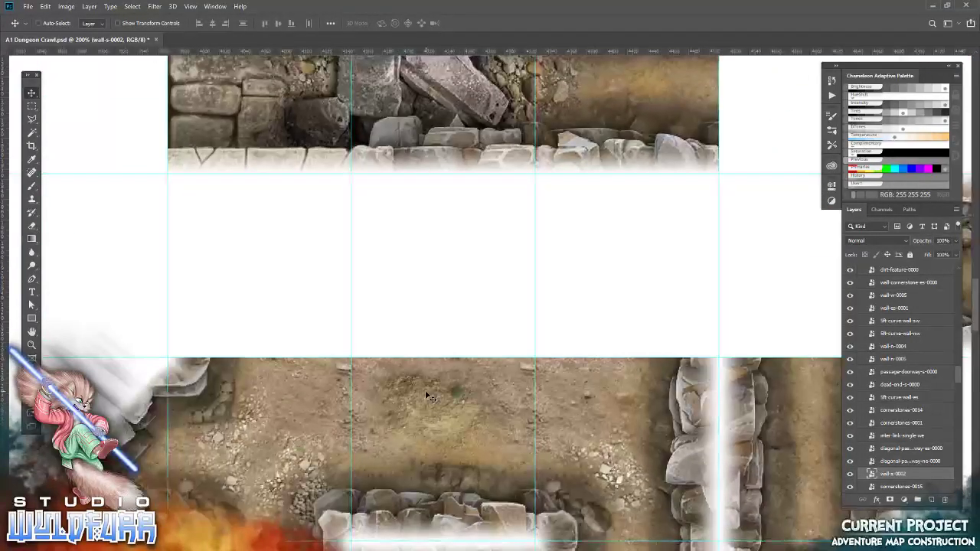
{"action": "key", "text": "alt+Tab"}
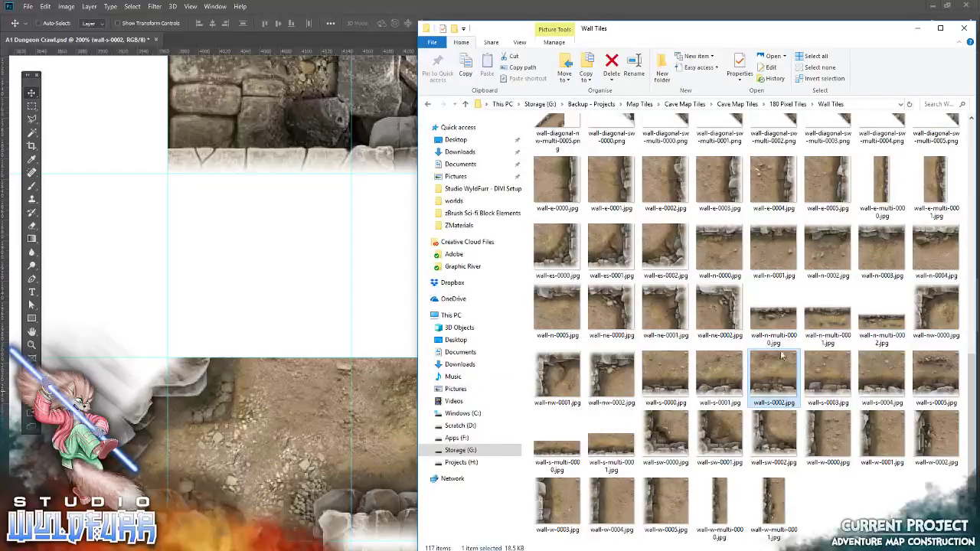
{"action": "scroll", "coordinate": [781, 355], "scroll_direction": "up", "scroll_amount": 5}
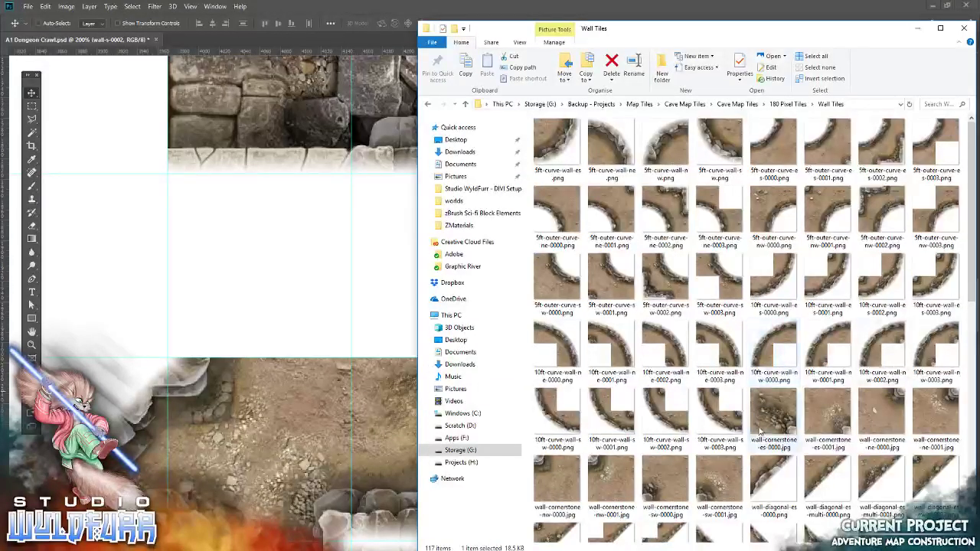
{"action": "scroll", "coordinate": [781, 355], "scroll_direction": "down", "scroll_amount": 3}
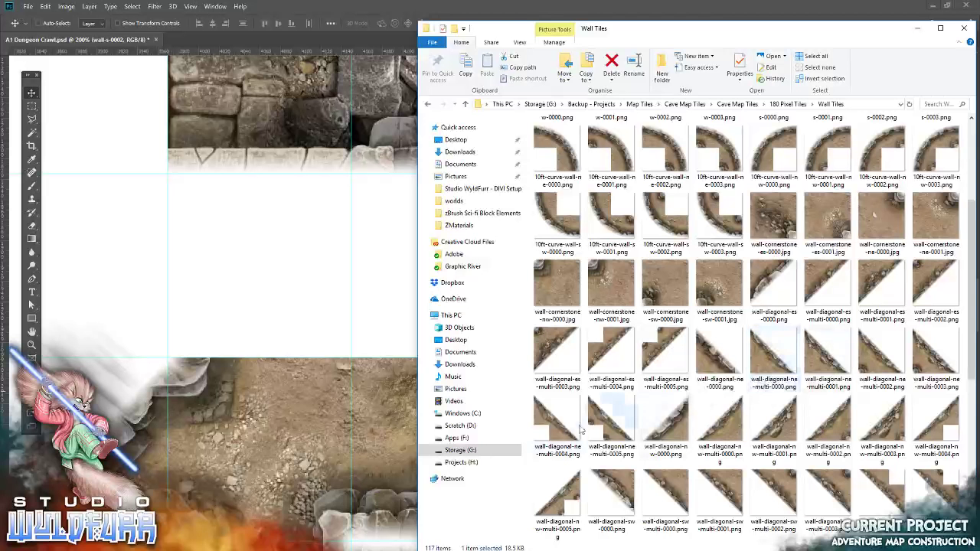
{"action": "left_click_drag", "start_coordinate": [782, 433], "coordinate": [374, 324]}
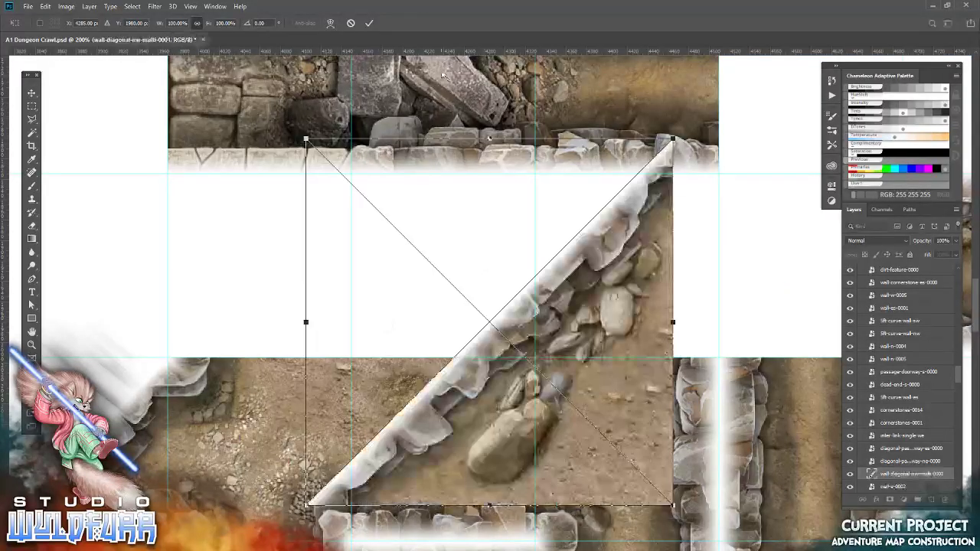
{"action": "left_click", "coordinate": [369, 23]}
{"action": "key", "text": "alt+Tab"}
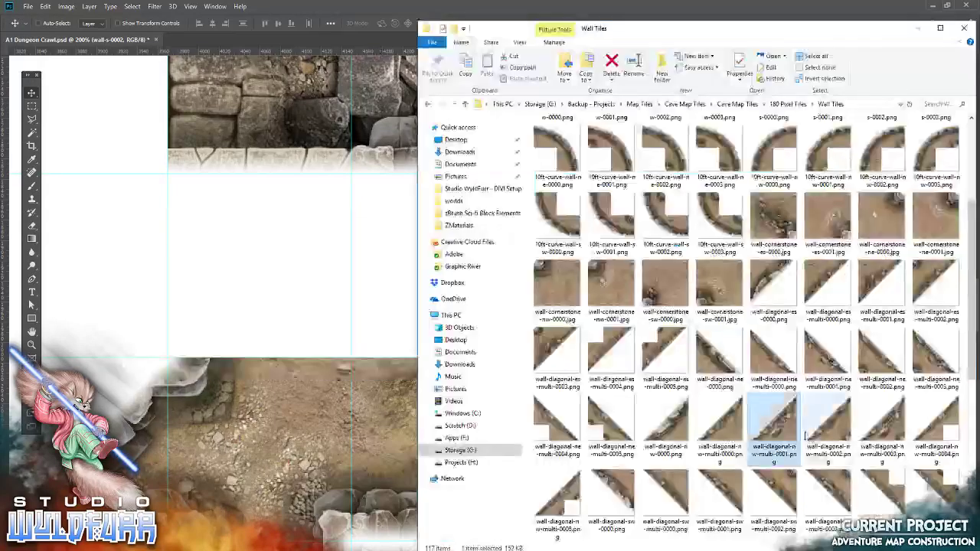
{"action": "left_click", "coordinate": [885, 439]}
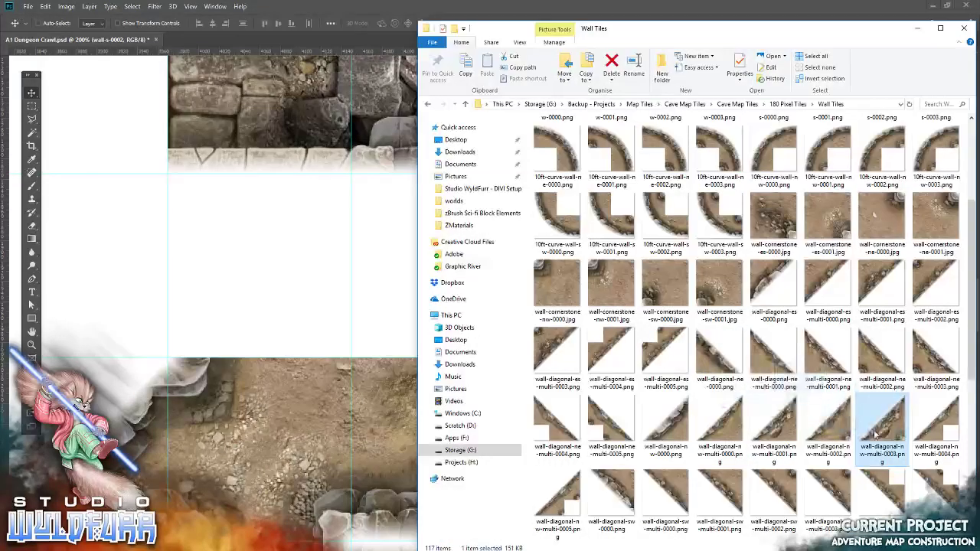
{"action": "left_click_drag", "start_coordinate": [728, 432], "coordinate": [316, 278]}
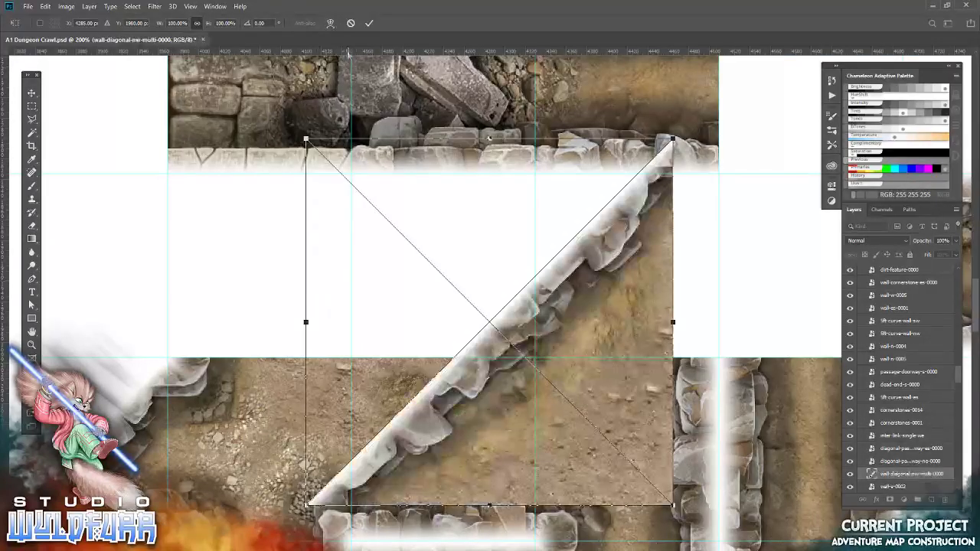
{"action": "left_click", "coordinate": [352, 23]}
Step: Place the single-square wall-diagonal-nw-0000 tile into the empty square at left
{"action": "key", "text": "alt+Tab"}
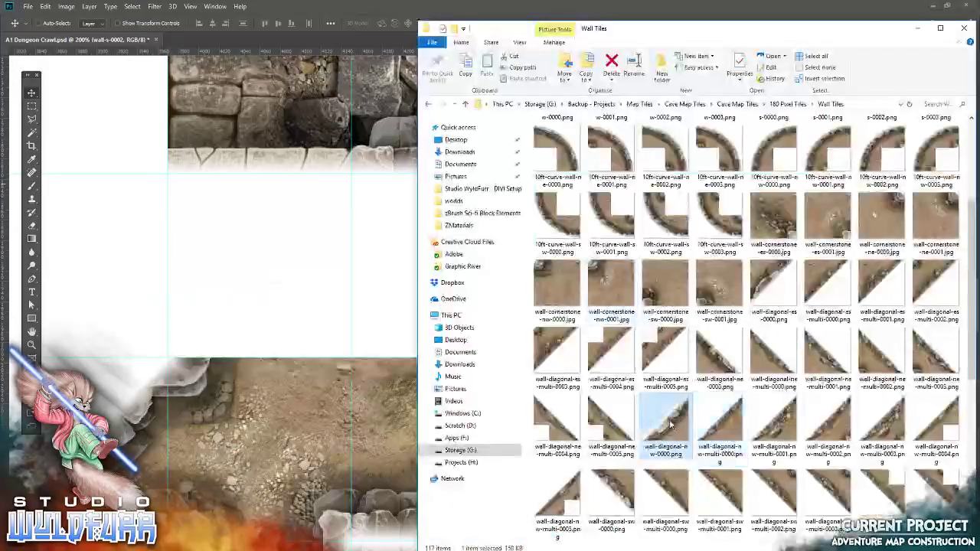
{"action": "left_click_drag", "start_coordinate": [314, 277], "coordinate": [312, 273]}
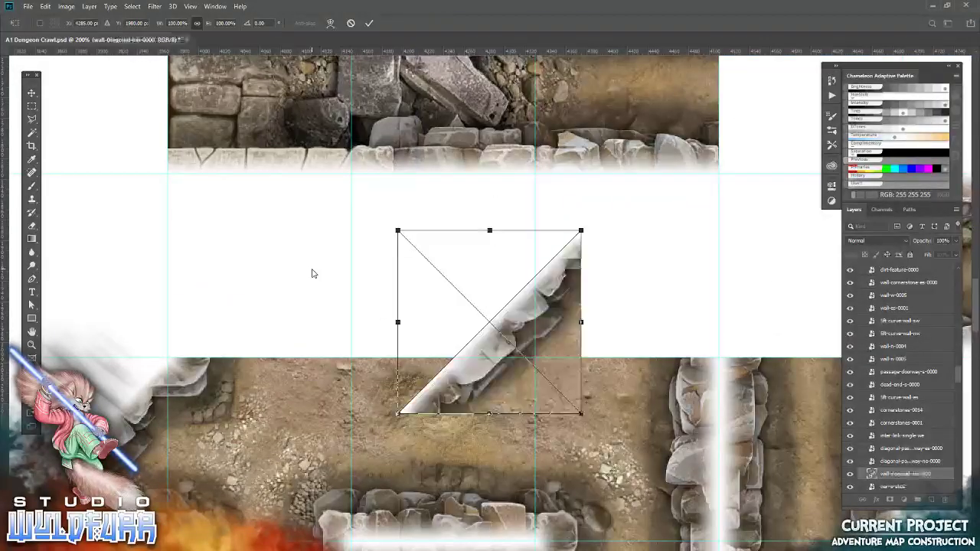
{"action": "left_click", "coordinate": [369, 23]}
{"action": "left_click_drag", "start_coordinate": [575, 405], "coordinate": [342, 346]}
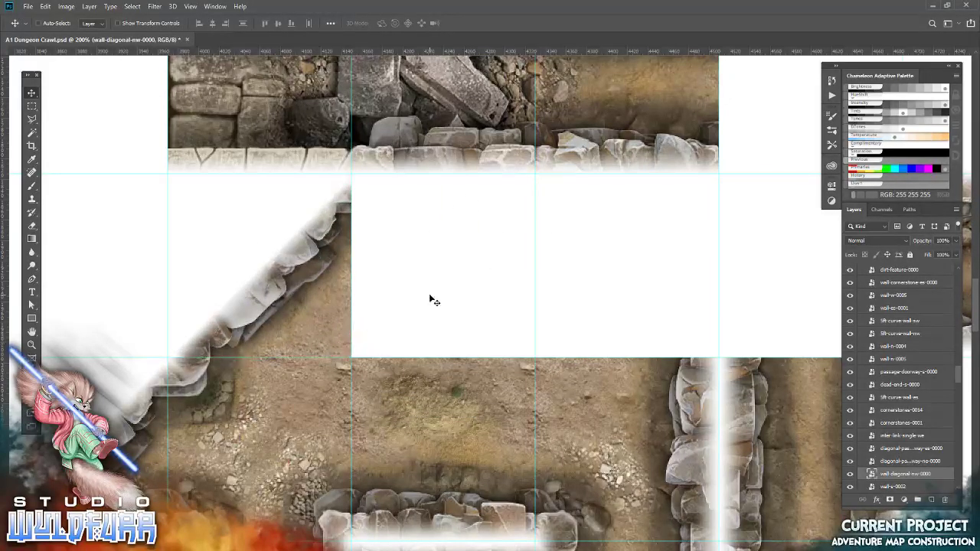
Step: Fit the wall-n-0000 tile into the grid cell beside the diagonal wall
{"action": "key", "text": "alt+Tab"}
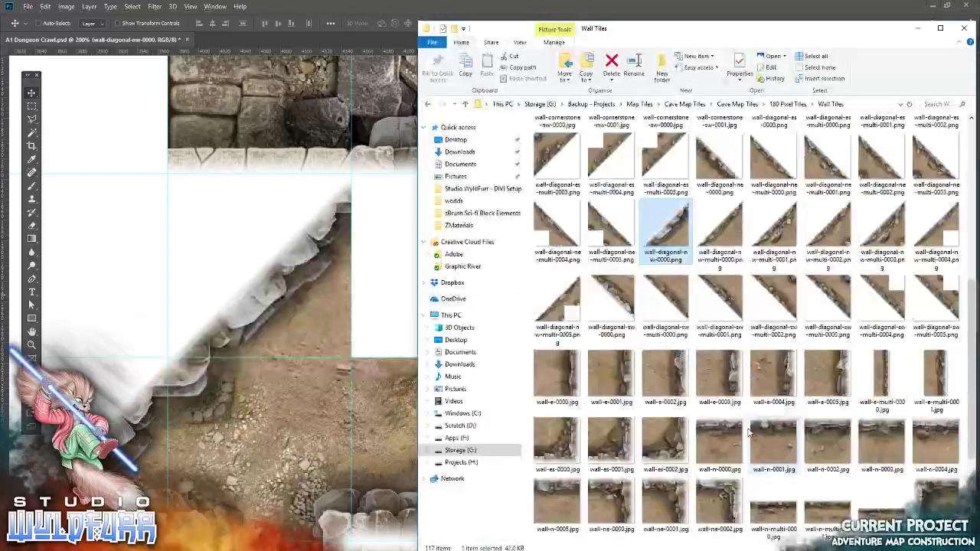
{"action": "mouse_move", "coordinate": [723, 441]}
{"action": "left_mouse_down"}
{"action": "mouse_move", "coordinate": [327, 287]}
{"action": "mouse_move", "coordinate": [490, 323]}
{"action": "left_mouse_up"}
{"action": "left_click", "coordinate": [375, 23]}
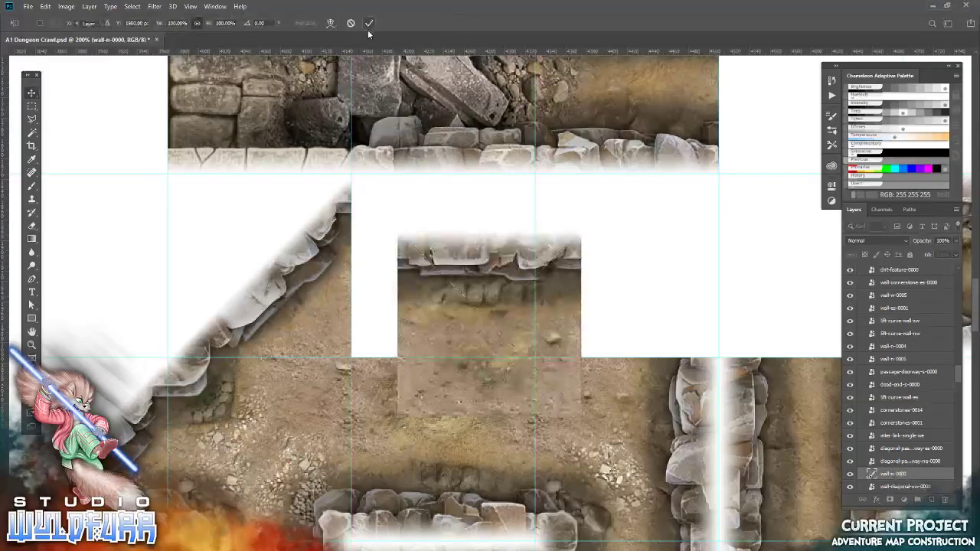
{"action": "left_click_drag", "start_coordinate": [461, 264], "coordinate": [410, 201]}
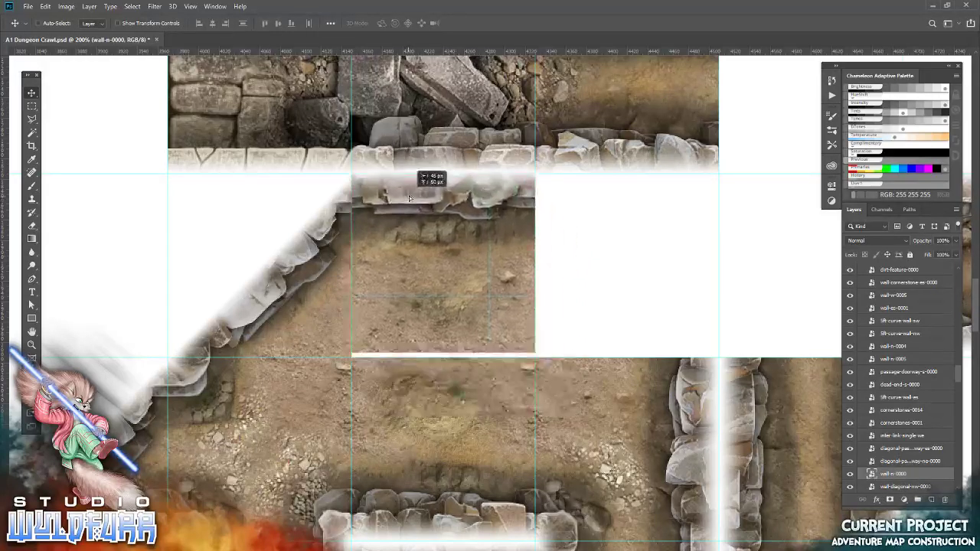
{"action": "left_click_drag", "start_coordinate": [572, 267], "coordinate": [374, 275]}
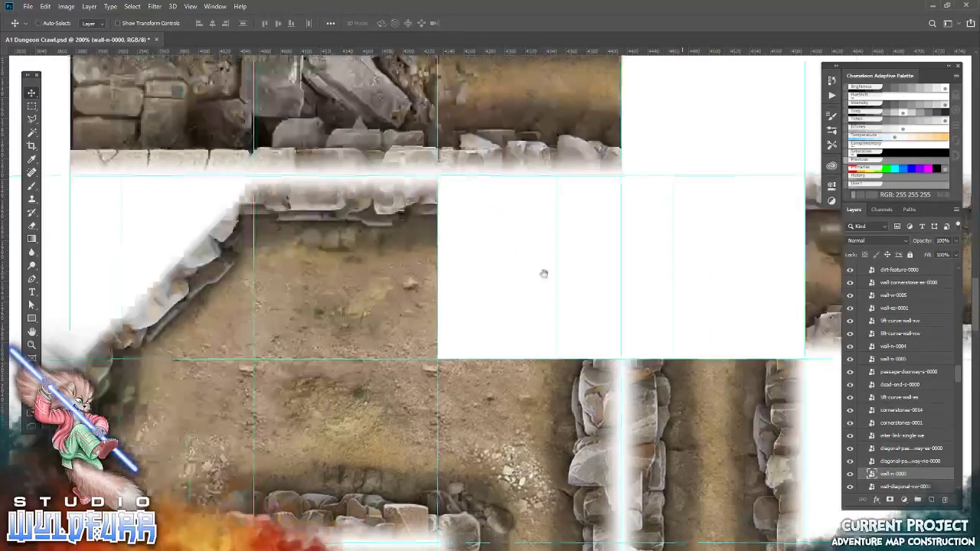
Step: Back in File Explorer, go from 180 Pixel Tiles into the Cornerstone Tiles folder
{"action": "key", "text": "alt+Tab"}
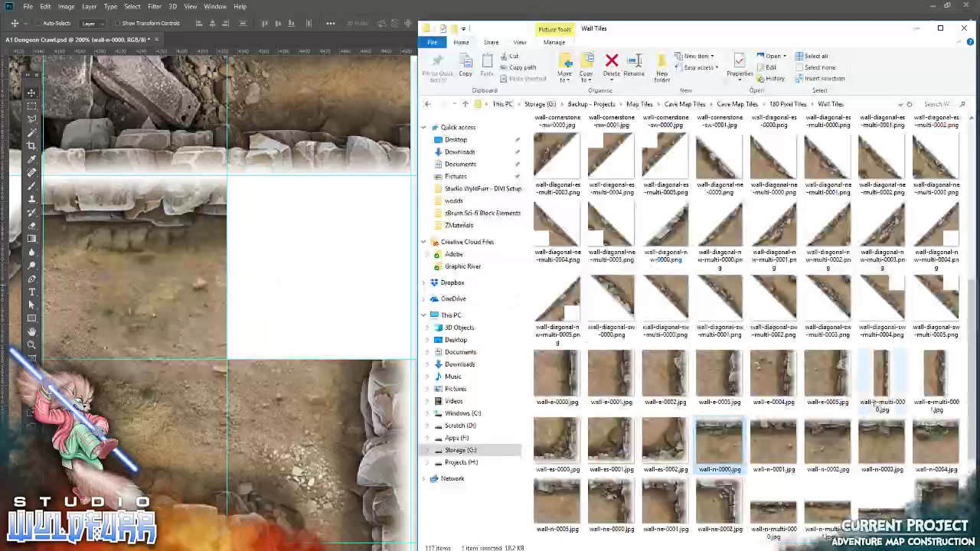
{"action": "scroll", "coordinate": [842, 345], "scroll_direction": "up", "scroll_amount": 5}
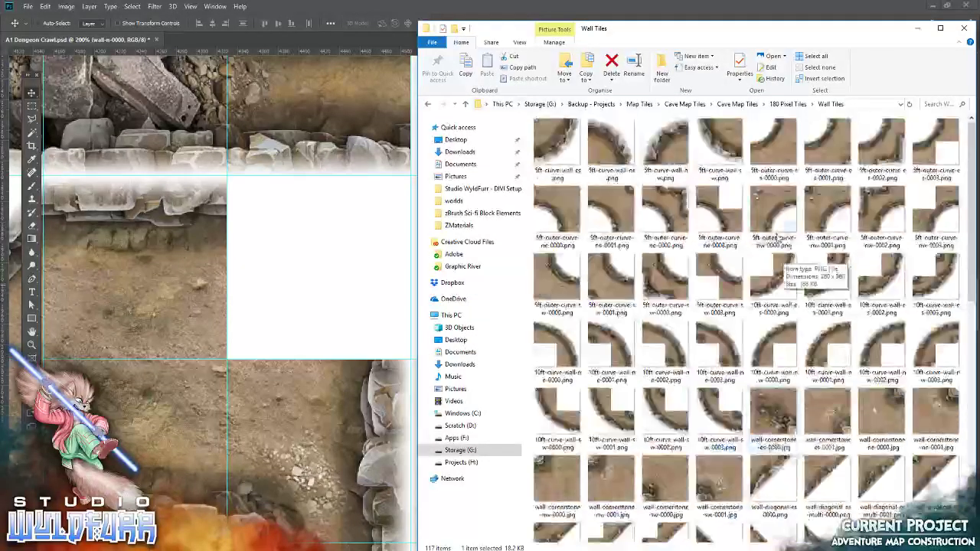
{"action": "left_click", "coordinate": [779, 106]}
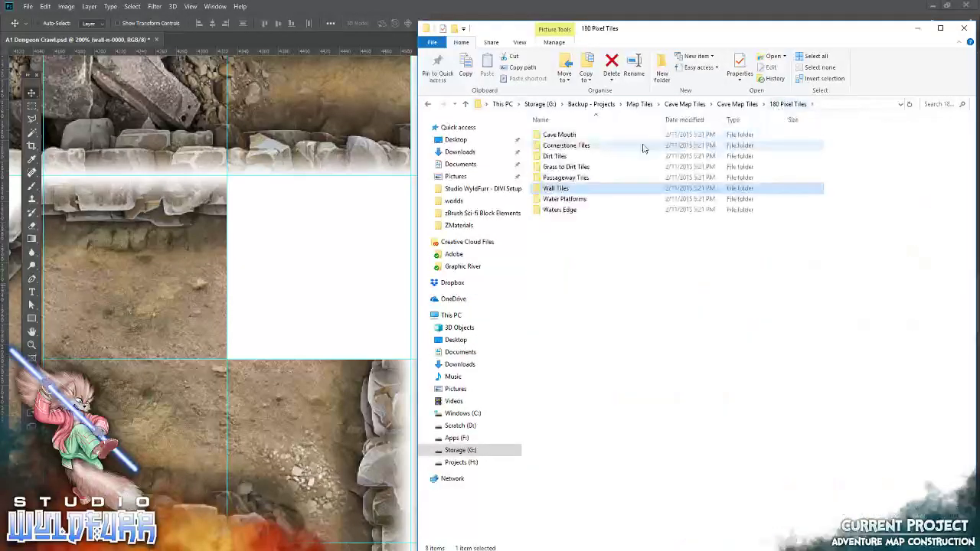
{"action": "double_click", "coordinate": [574, 146]}
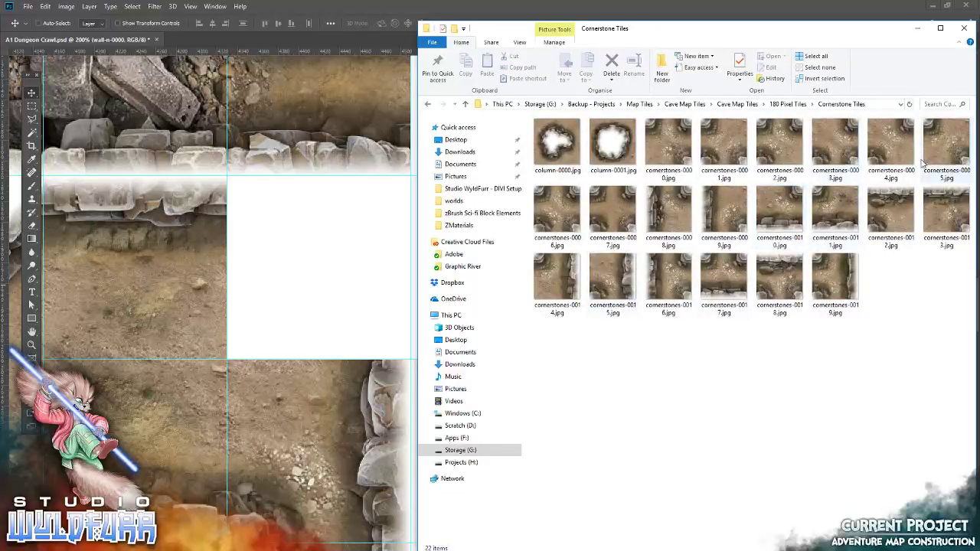
Step: Place cornerstones-0013 on the map and move it into the empty cell beside the north wall
{"action": "left_click_drag", "start_coordinate": [947, 208], "coordinate": [354, 268]}
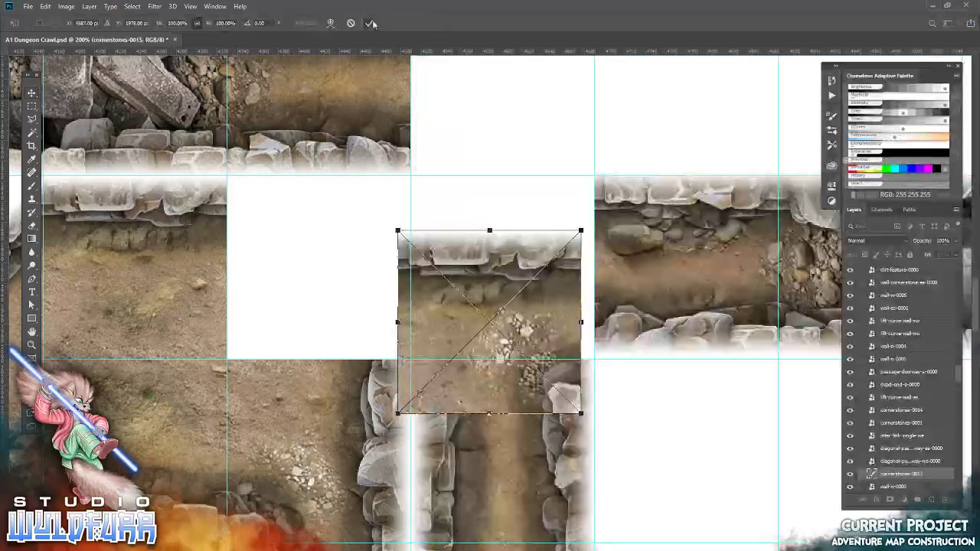
{"action": "left_click", "coordinate": [369, 23]}
{"action": "left_click_drag", "start_coordinate": [519, 285], "coordinate": [353, 235]}
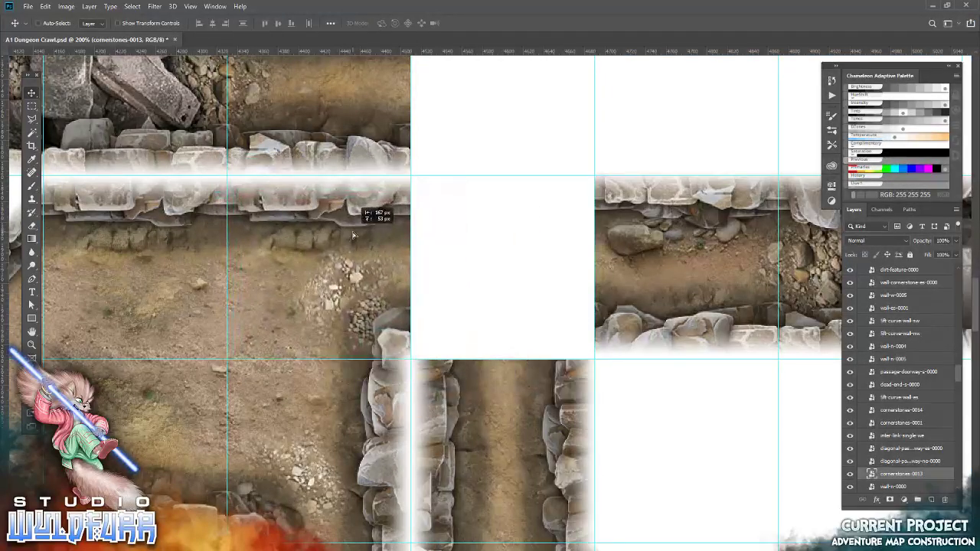
{"action": "mouse_move", "coordinate": [240, 300]}
{"action": "left_mouse_down"}
{"action": "mouse_move", "coordinate": [530, 150]}
{"action": "mouse_move", "coordinate": [338, 335]}
{"action": "left_mouse_up"}
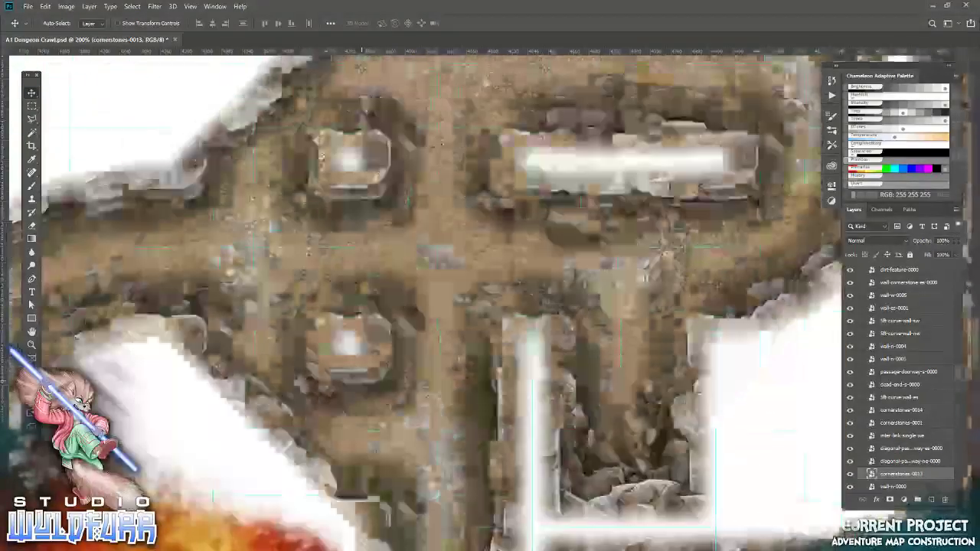
{"action": "mouse_move", "coordinate": [338, 335]}
{"action": "left_mouse_down"}
{"action": "mouse_move", "coordinate": [465, 322]}
{"action": "mouse_move", "coordinate": [452, 347]}
{"action": "mouse_move", "coordinate": [459, 357]}
{"action": "mouse_move", "coordinate": [643, 406]}
{"action": "left_mouse_up"}
{"action": "key", "text": "alt+Tab"}
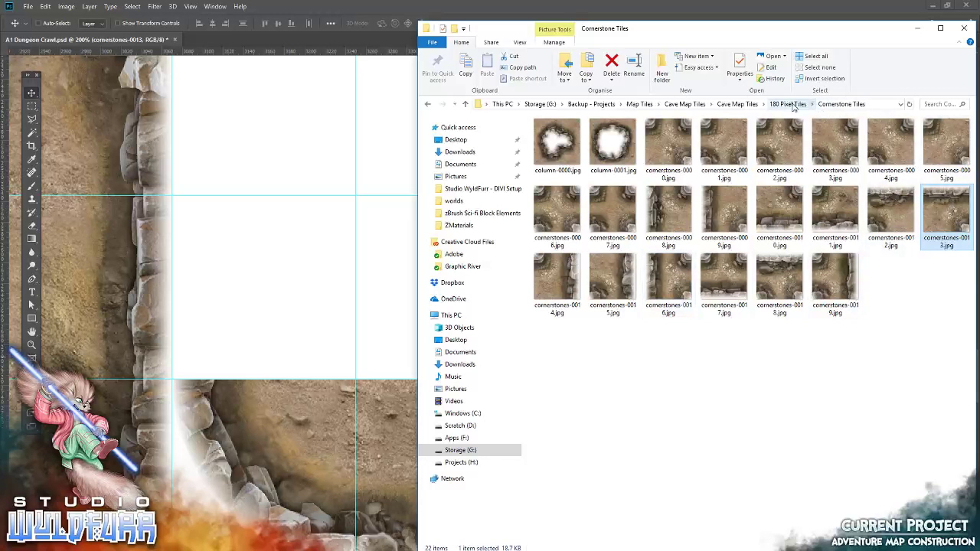
Step: Place the 5ft-curve-passageway-nw tile from Passageway Tiles into its grid cell
{"action": "left_click", "coordinate": [789, 104]}
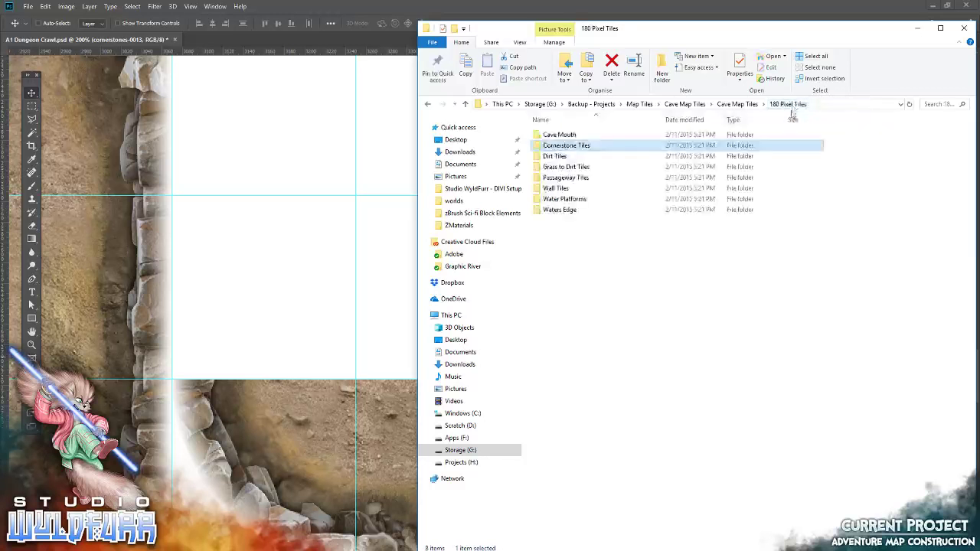
{"action": "double_click", "coordinate": [567, 178]}
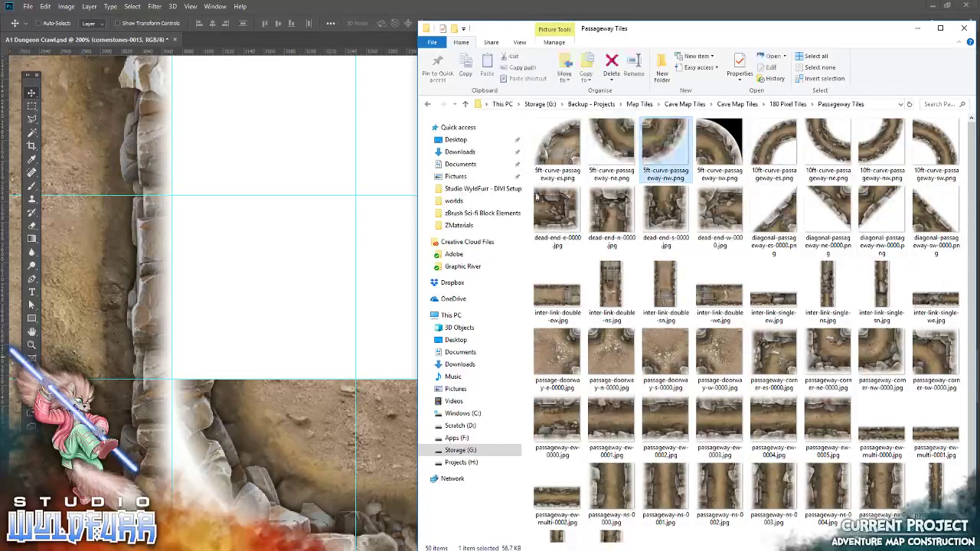
{"action": "left_click_drag", "start_coordinate": [666, 146], "coordinate": [306, 263]}
{"action": "left_click", "coordinate": [369, 24]}
{"action": "left_click_drag", "start_coordinate": [430, 225], "coordinate": [573, 191]}
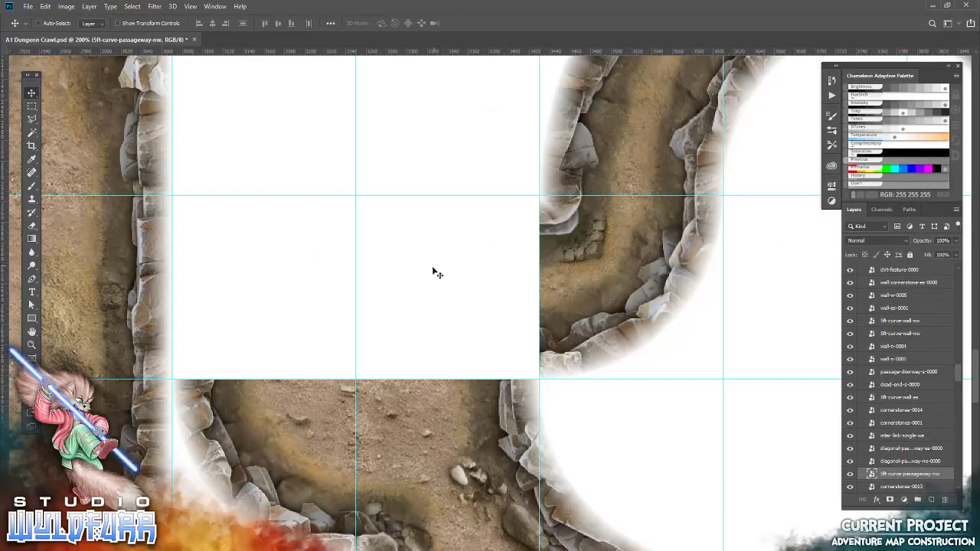
Step: Place the passage-doorway-e-0000 tile into the empty cell beside the curved passage
{"action": "key", "text": "alt+Tab"}
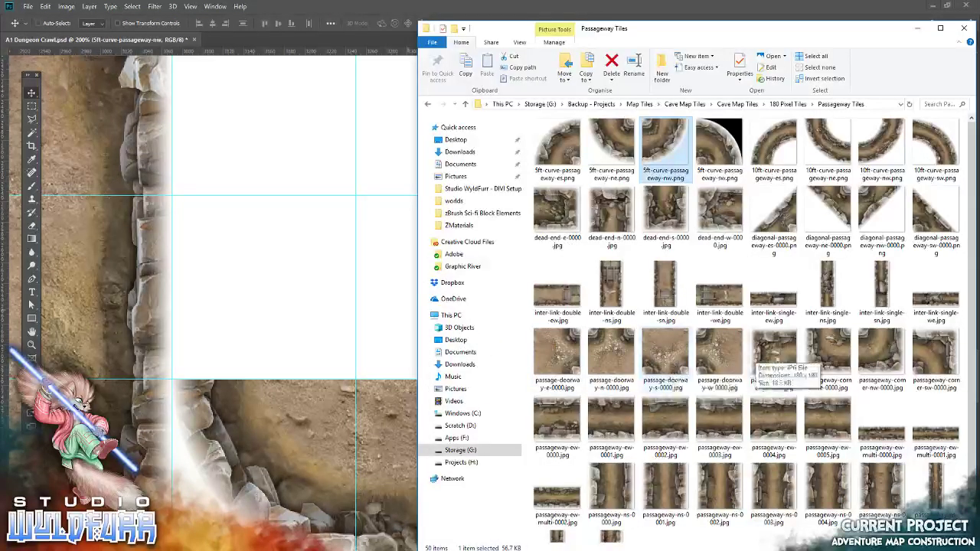
{"action": "mouse_move", "coordinate": [611, 354]}
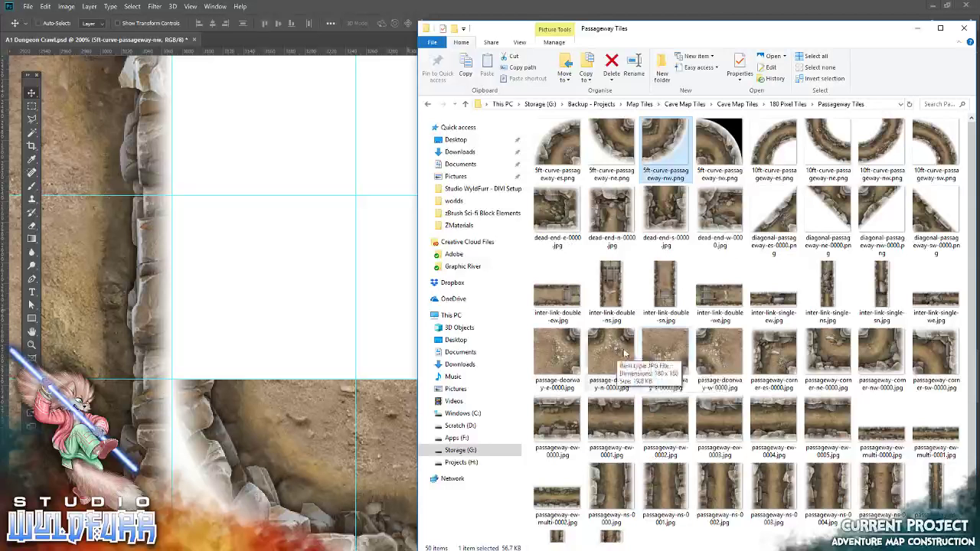
{"action": "mouse_move", "coordinate": [558, 352]}
{"action": "left_mouse_down"}
{"action": "mouse_move", "coordinate": [298, 272]}
{"action": "mouse_move", "coordinate": [317, 267]}
{"action": "left_mouse_up"}
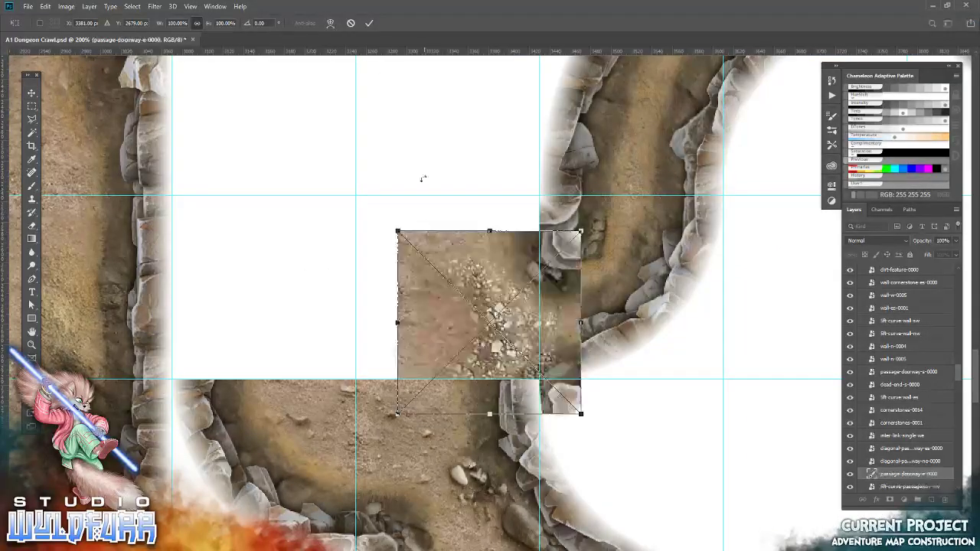
{"action": "left_click", "coordinate": [369, 23]}
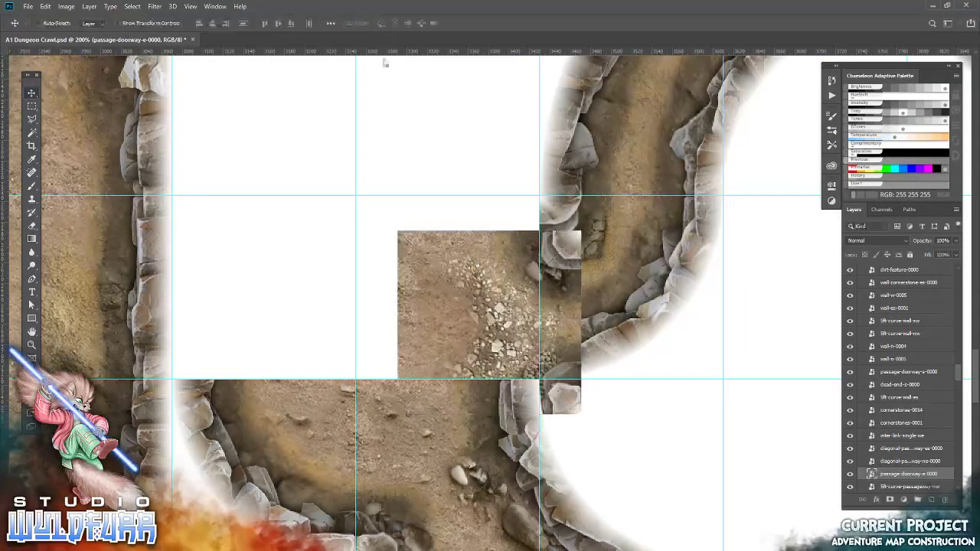
{"action": "mouse_move", "coordinate": [605, 305]}
{"action": "left_mouse_down"}
{"action": "mouse_move", "coordinate": [549, 265]}
{"action": "mouse_move", "coordinate": [560, 271]}
{"action": "left_mouse_up"}
{"action": "mouse_move", "coordinate": [317, 331]}
{"action": "left_mouse_down"}
{"action": "mouse_move", "coordinate": [429, 367]}
{"action": "mouse_move", "coordinate": [459, 499]}
{"action": "mouse_move", "coordinate": [399, 381]}
{"action": "left_mouse_up"}
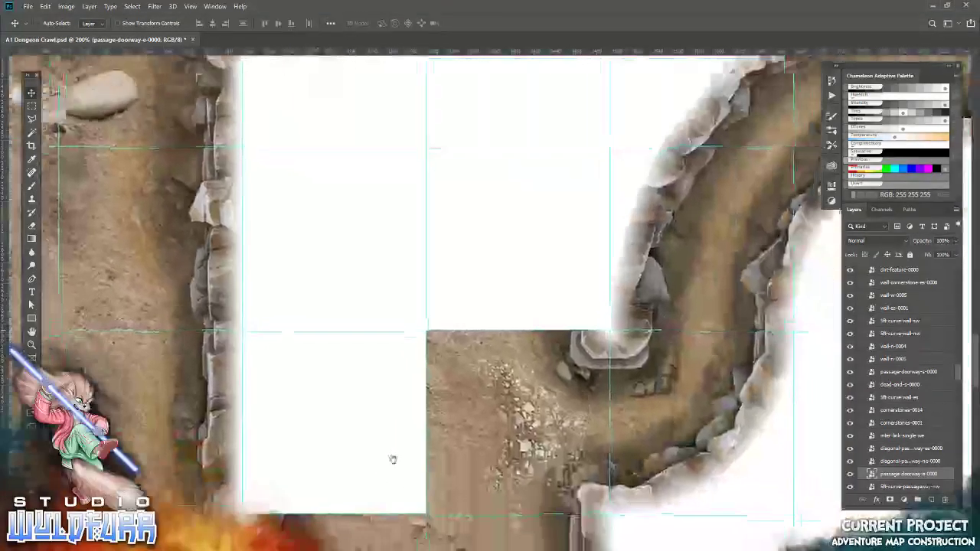
Step: Browse in Explorer to the Wall Tiles folder, briefly passing through Water Platforms
{"action": "key", "text": "alt+Tab"}
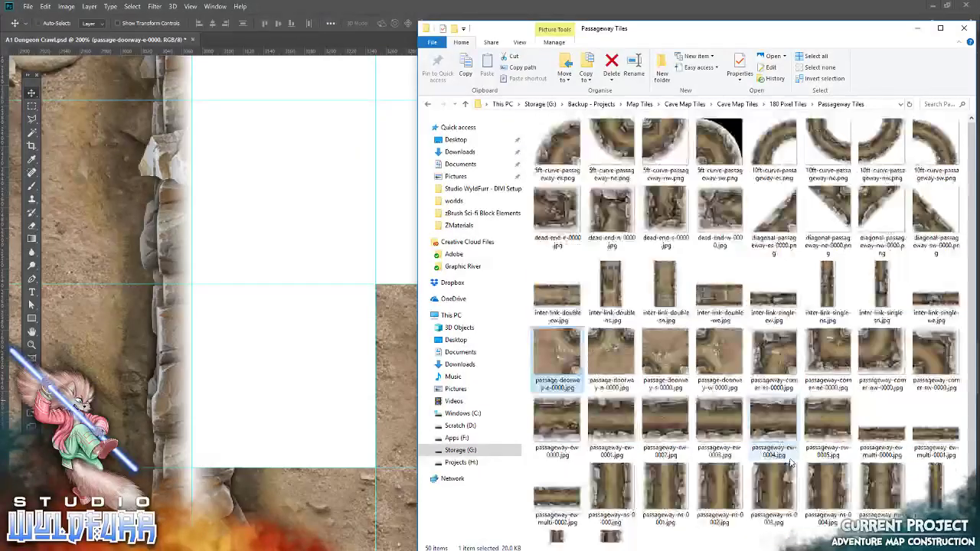
{"action": "left_click", "coordinate": [788, 105]}
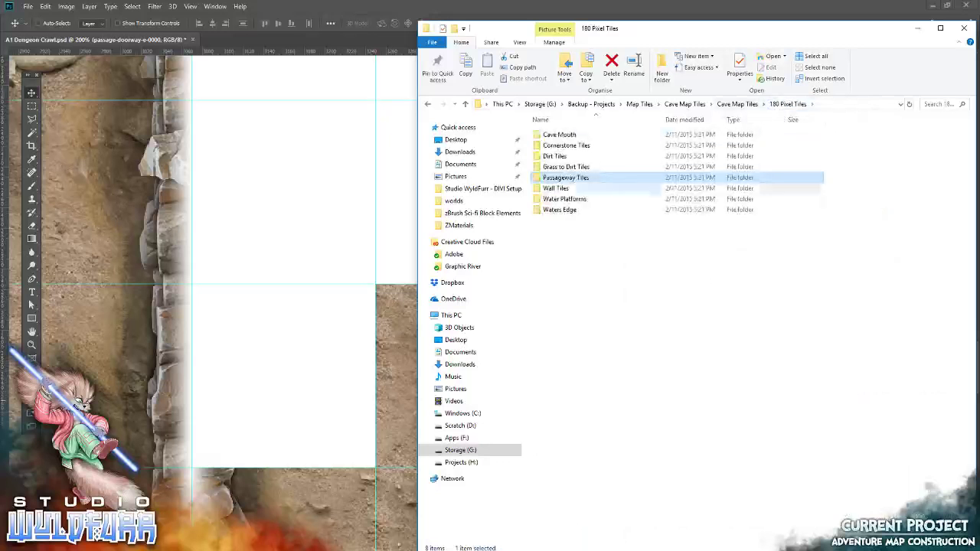
{"action": "double_click", "coordinate": [573, 200]}
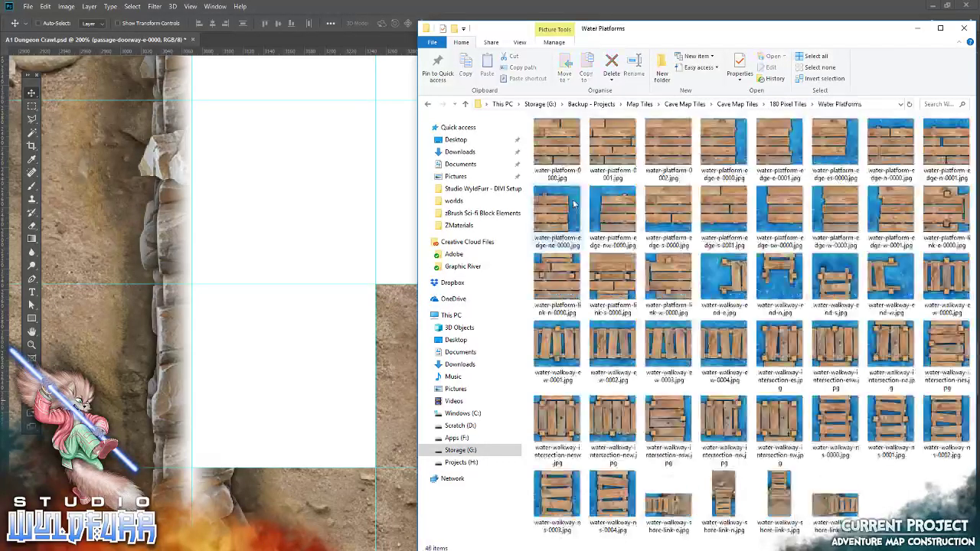
{"action": "left_click", "coordinate": [788, 104]}
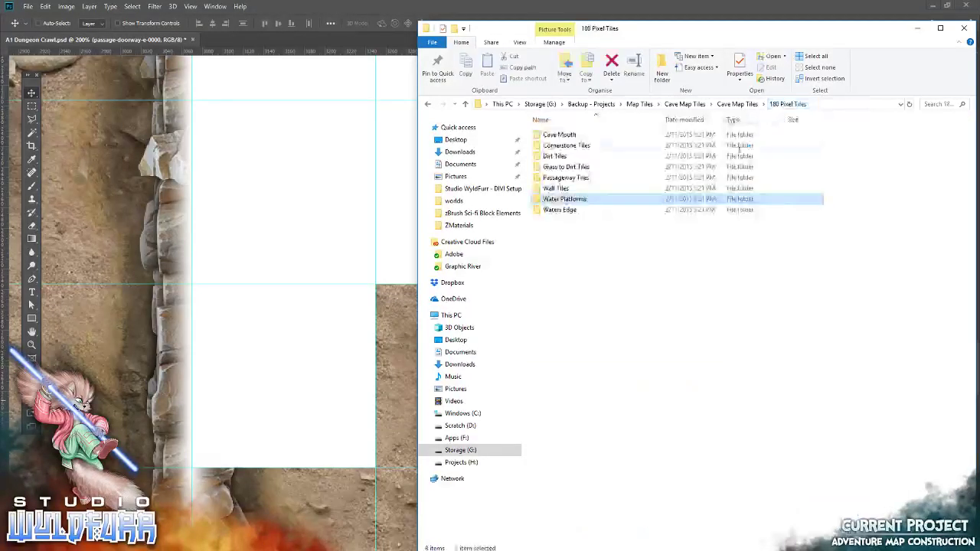
{"action": "double_click", "coordinate": [567, 188]}
{"action": "scroll", "coordinate": [649, 417], "scroll_direction": "down", "scroll_amount": 5}
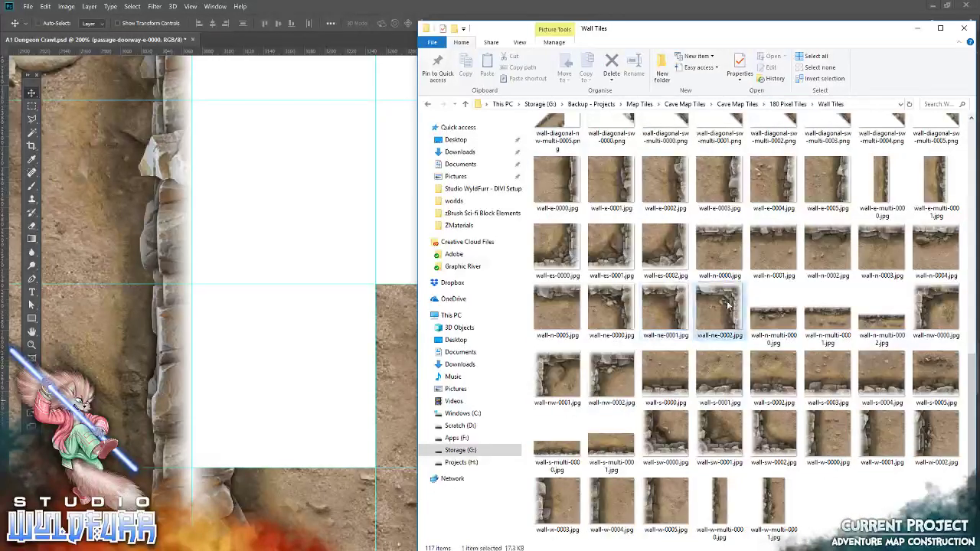
Step: Place the wall-ne-0002 corner tile and fine-tune it into its cell
{"action": "left_click_drag", "start_coordinate": [728, 307], "coordinate": [339, 212]}
{"action": "scroll", "coordinate": [419, 303], "scroll_direction": "up", "scroll_amount": 3}
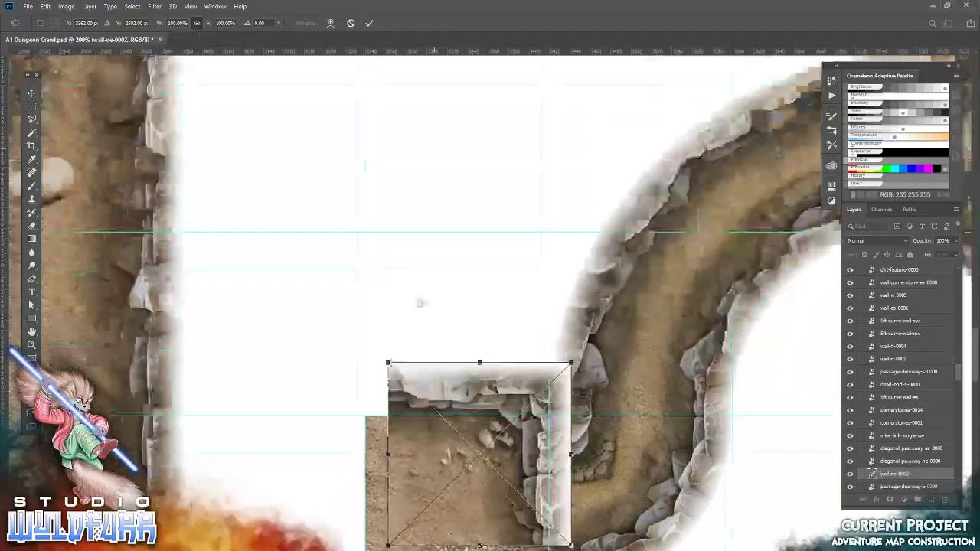
{"action": "left_click_drag", "start_coordinate": [419, 303], "coordinate": [385, 365]}
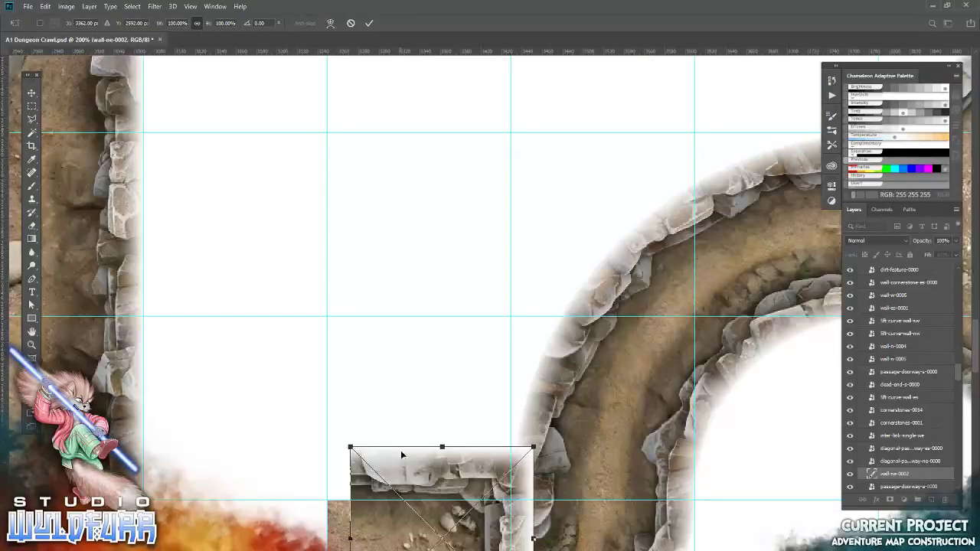
{"action": "left_click", "coordinate": [370, 25]}
{"action": "left_click_drag", "start_coordinate": [457, 401], "coordinate": [442, 180]}
{"action": "left_click_drag", "start_coordinate": [419, 362], "coordinate": [412, 293]}
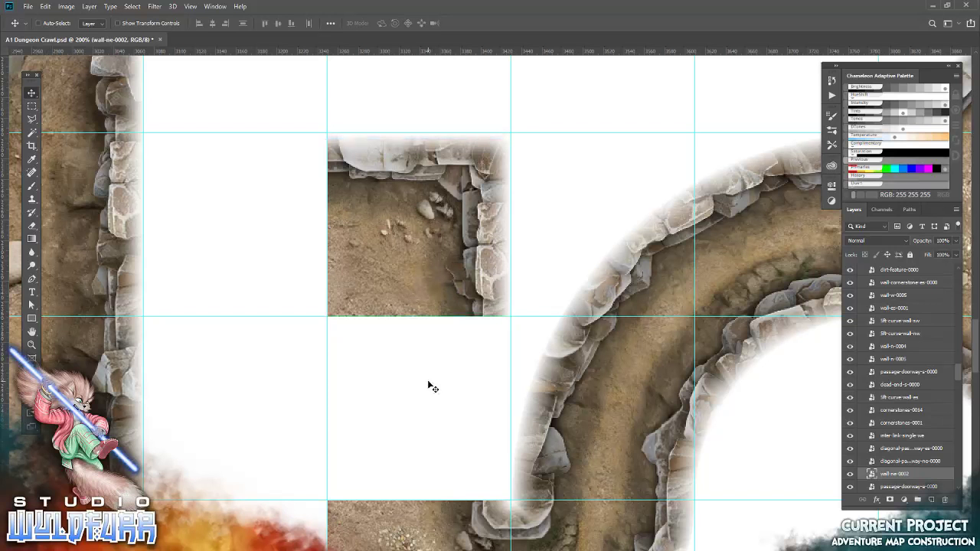
Step: Place the wall-nw-0001 corner tile into the cell on the left
{"action": "key", "text": "alt+Tab"}
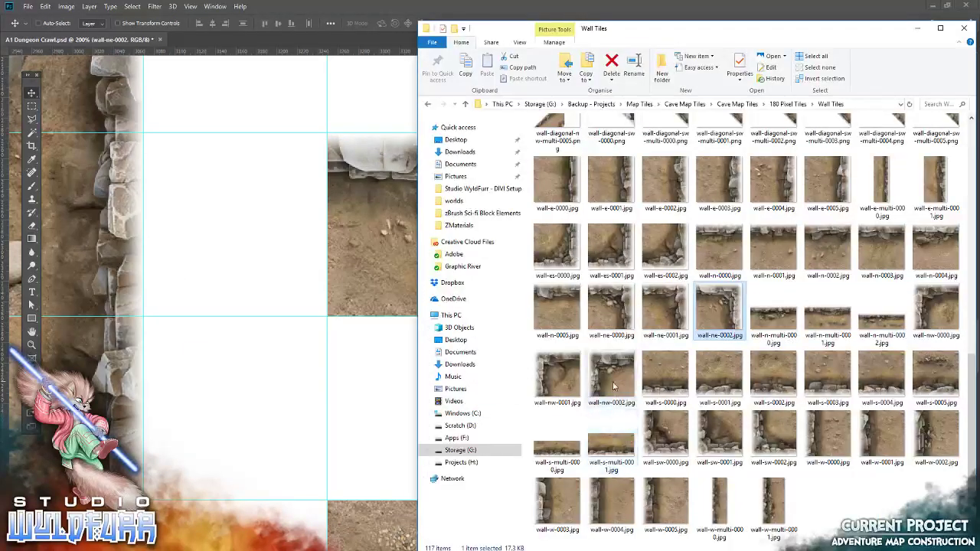
{"action": "left_click_drag", "start_coordinate": [613, 381], "coordinate": [262, 306]}
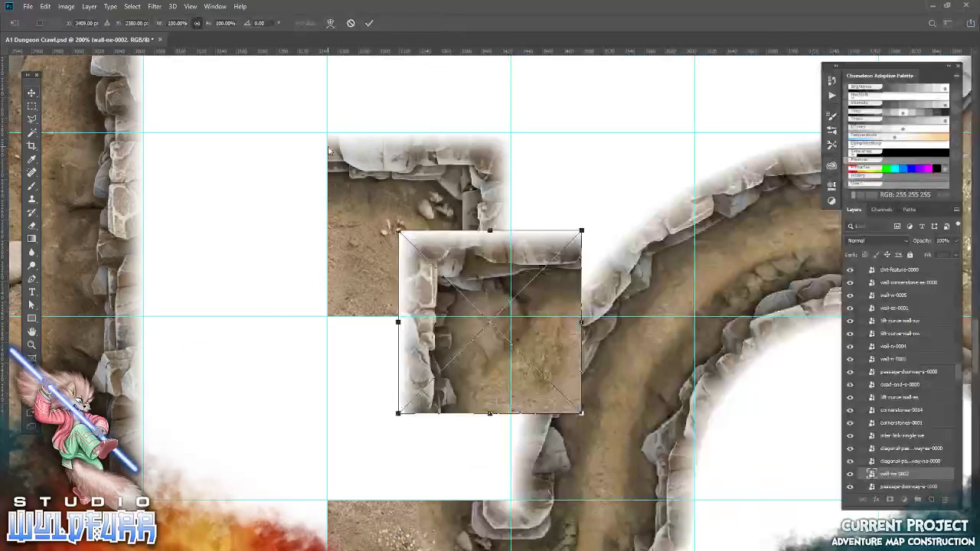
{"action": "left_click", "coordinate": [370, 24]}
{"action": "left_click_drag", "start_coordinate": [457, 370], "coordinate": [217, 275]}
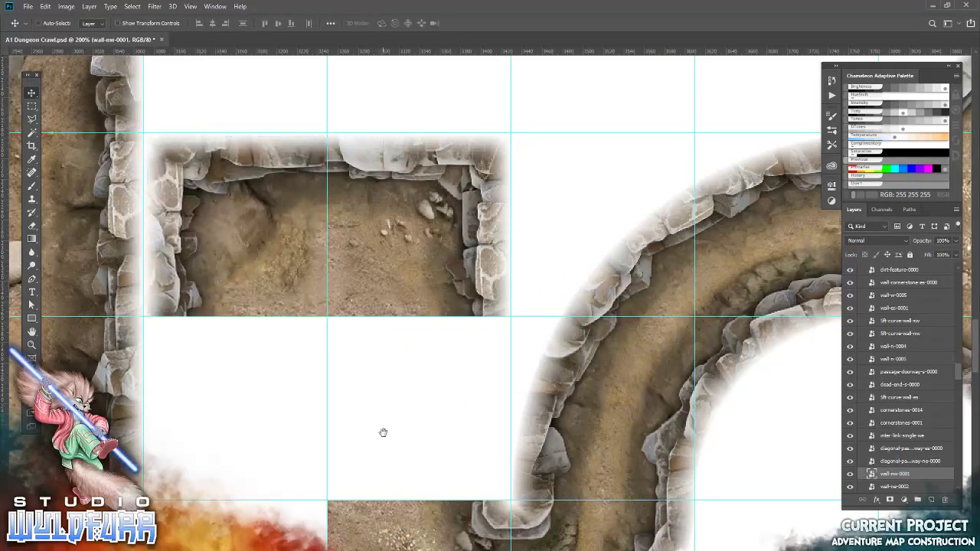
{"action": "left_click_drag", "start_coordinate": [383, 433], "coordinate": [381, 302]}
Step: Place the long wall-w-multi-0001 tile against the left wall
{"action": "key", "text": "alt+Tab"}
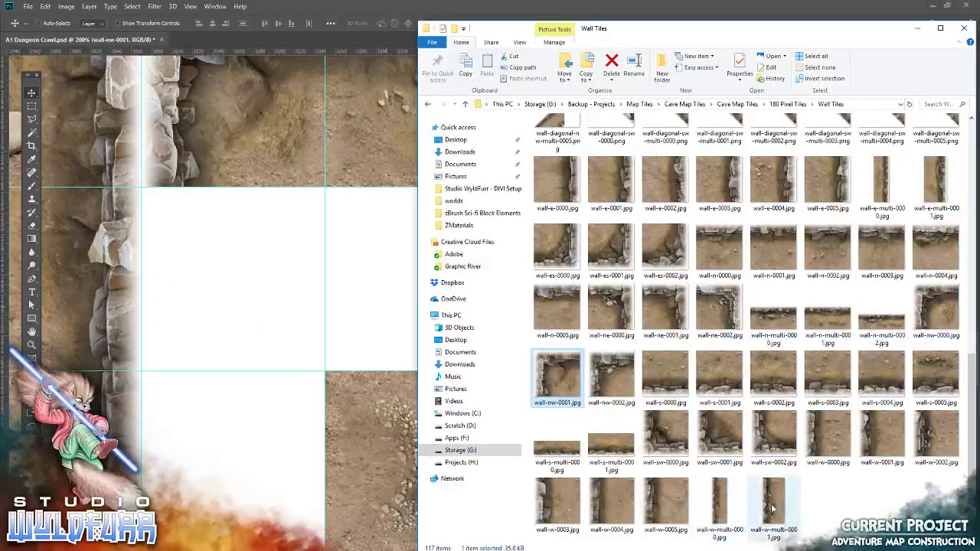
{"action": "left_click_drag", "start_coordinate": [772, 507], "coordinate": [286, 332]}
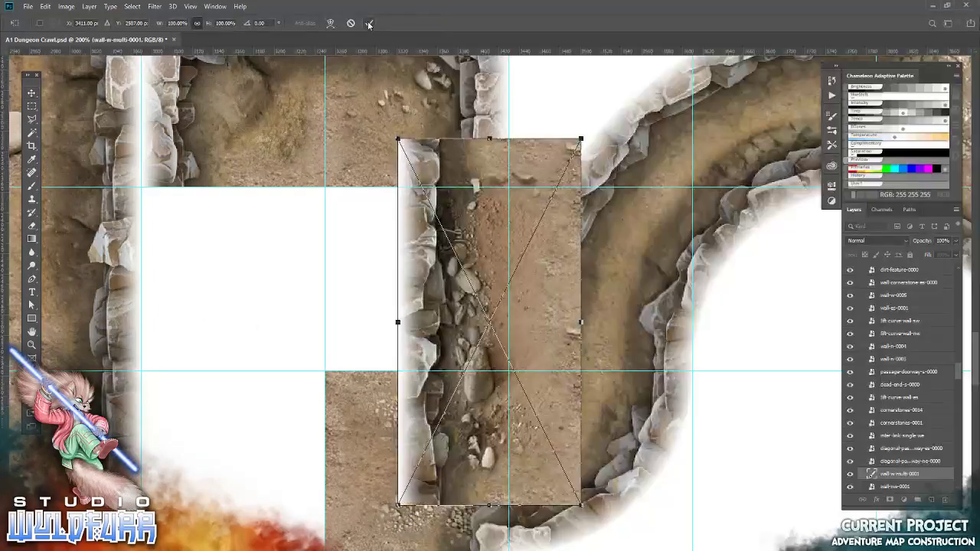
{"action": "left_click", "coordinate": [369, 24]}
{"action": "mouse_move", "coordinate": [557, 317]}
{"action": "left_mouse_down"}
{"action": "mouse_move", "coordinate": [282, 353]}
{"action": "mouse_move", "coordinate": [305, 367]}
{"action": "left_mouse_up"}
Step: Place the wall-e-0004 tile into the empty square beside the curved wall
{"action": "key", "text": "alt+Tab"}
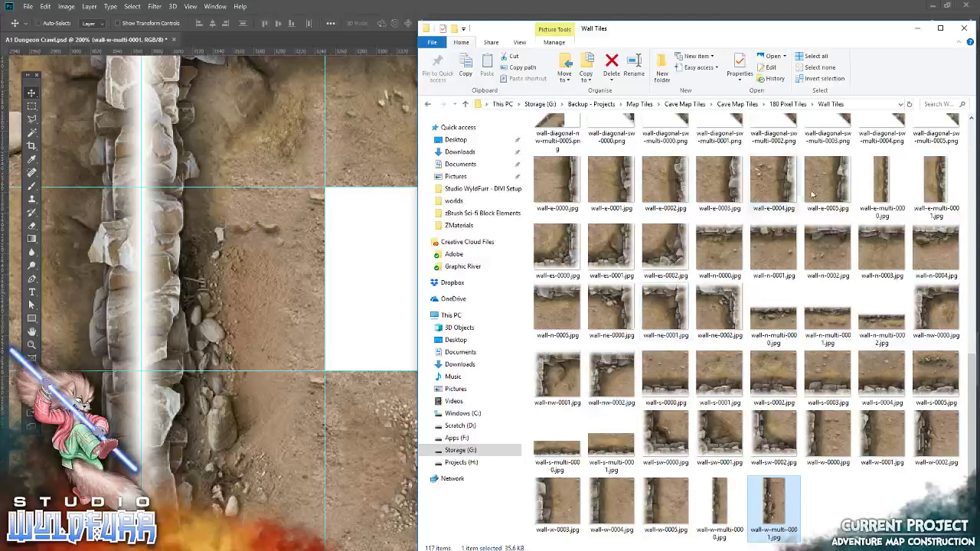
{"action": "left_click_drag", "start_coordinate": [827, 184], "coordinate": [335, 274]}
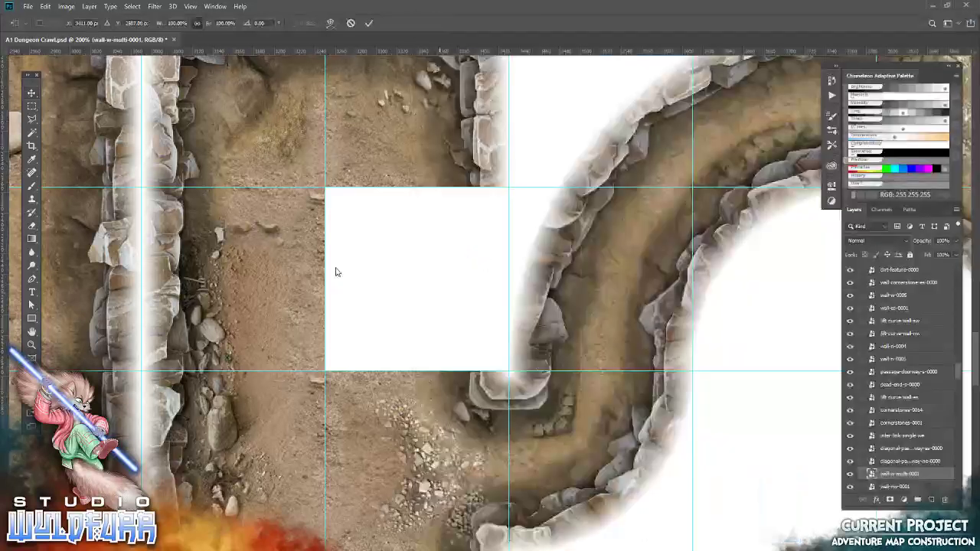
{"action": "left_click", "coordinate": [371, 25]}
{"action": "left_click_drag", "start_coordinate": [476, 301], "coordinate": [401, 253]}
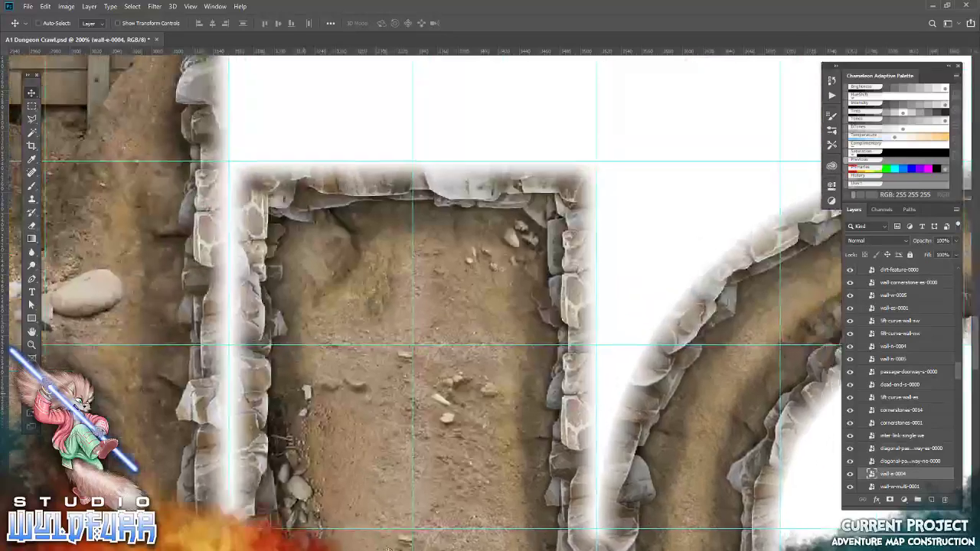
{"action": "scroll", "coordinate": [375, 328], "scroll_direction": "up", "scroll_amount": 3}
Step: Place the cornerstones-0010 tile from Cornerstone Tiles into an empty square
{"action": "scroll", "coordinate": [643, 376], "scroll_direction": "up", "scroll_amount": 3}
{"action": "scroll", "coordinate": [540, 469], "scroll_direction": "up", "scroll_amount": 3}
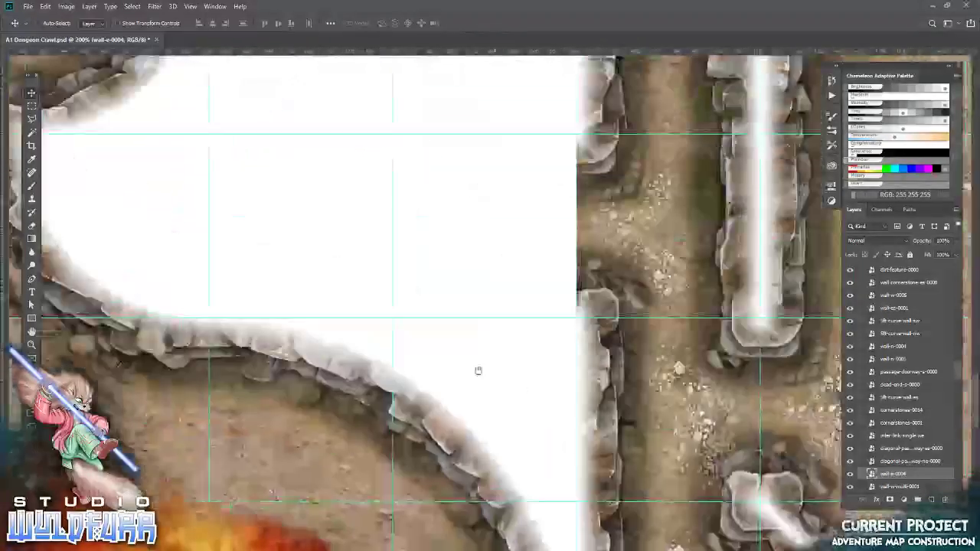
{"action": "scroll", "coordinate": [508, 350], "scroll_direction": "down", "scroll_amount": 3}
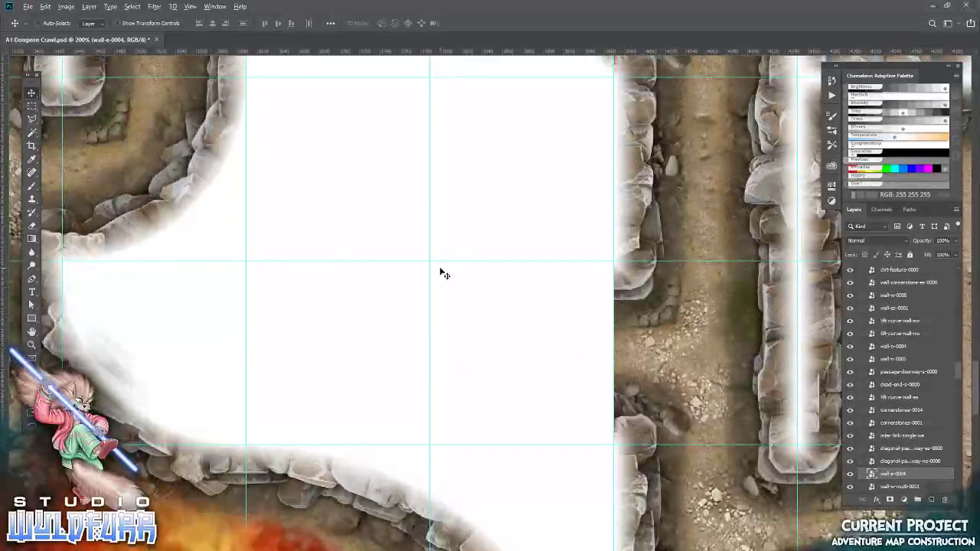
{"action": "key", "text": "alt+Tab"}
{"action": "key", "text": "alt+Tab"}
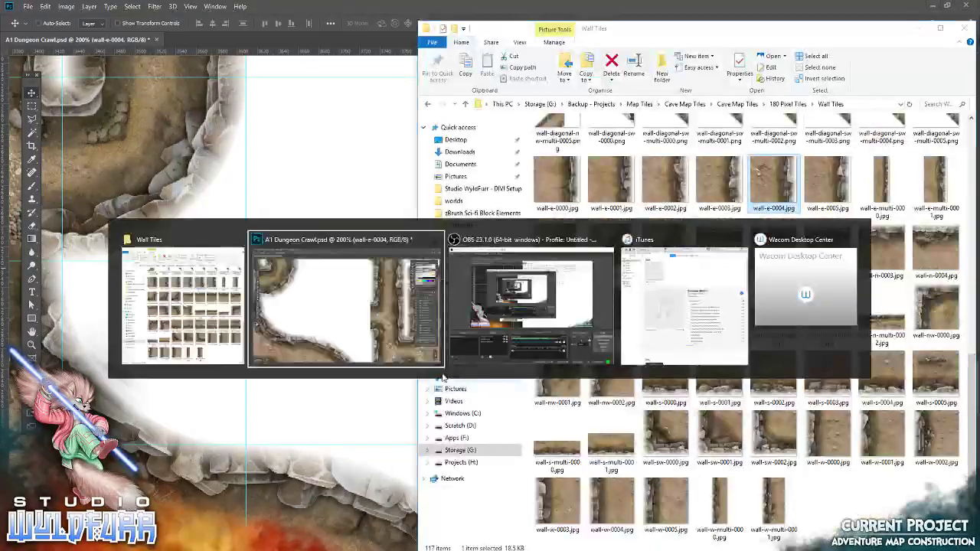
{"action": "key", "text": "alt+Tab"}
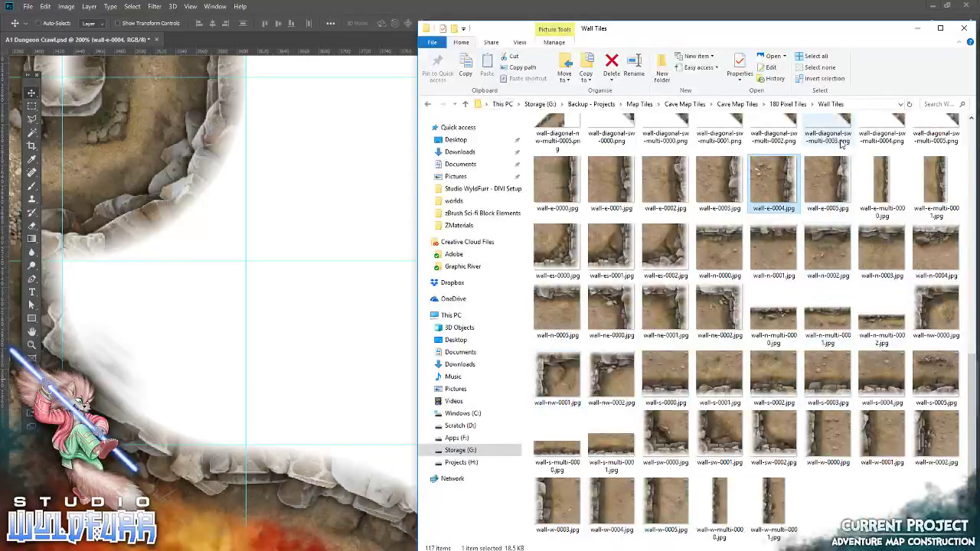
{"action": "left_click", "coordinate": [799, 108]}
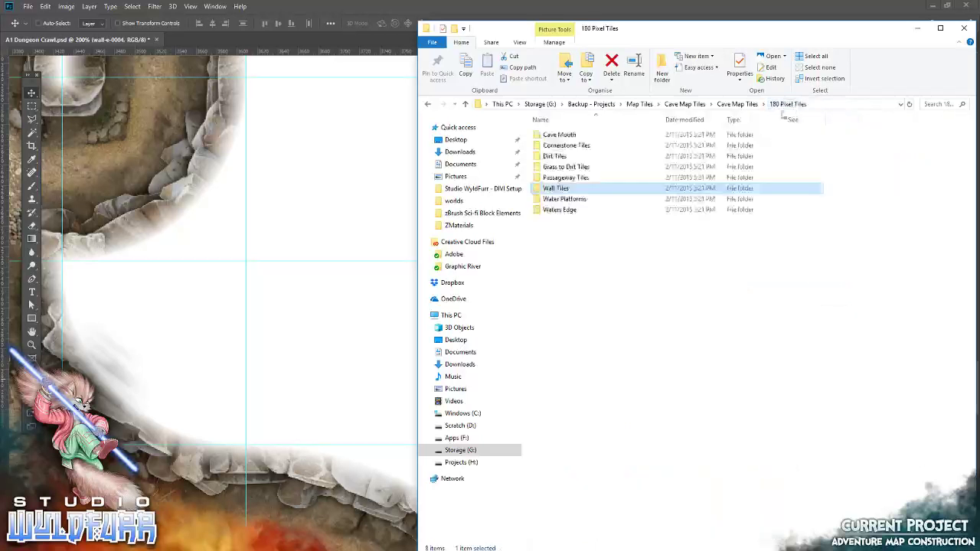
{"action": "double_click", "coordinate": [568, 151]}
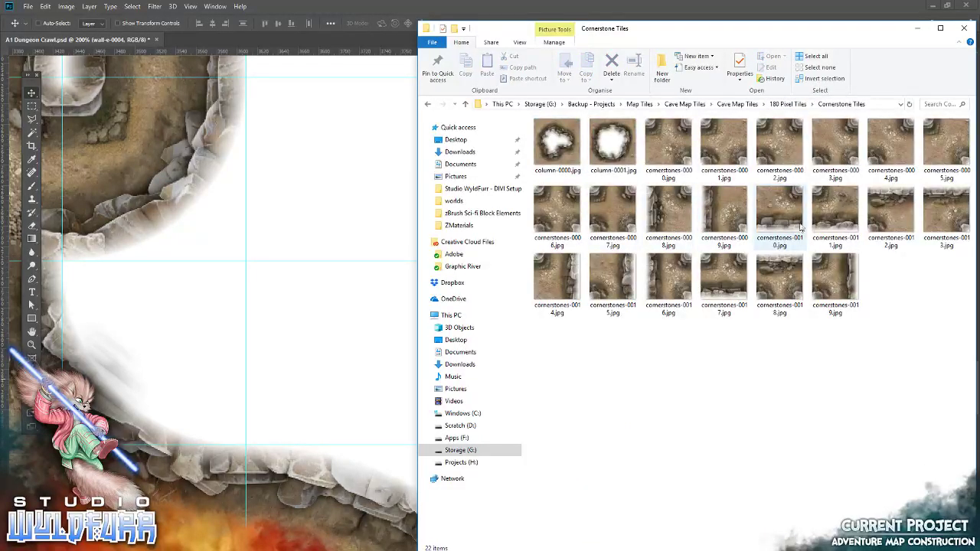
{"action": "left_click_drag", "start_coordinate": [786, 214], "coordinate": [302, 337]}
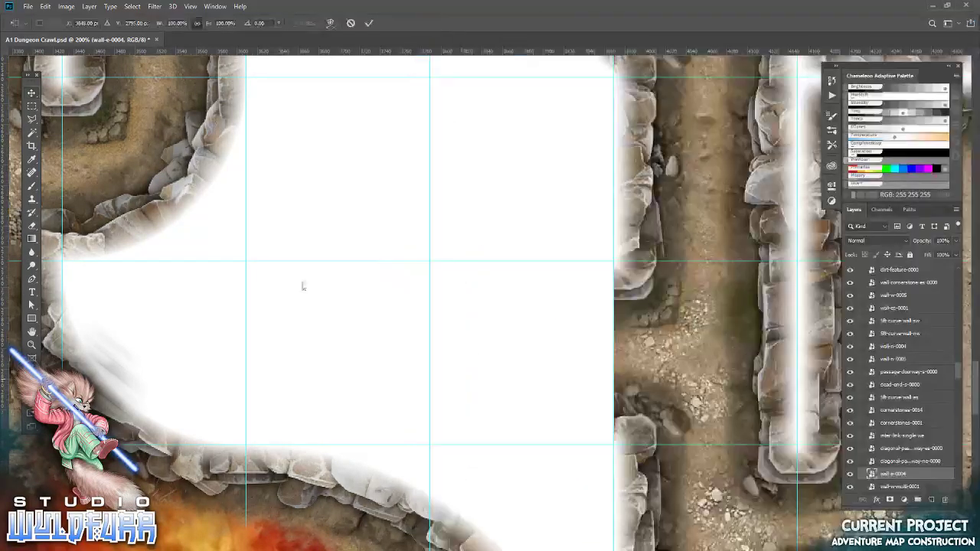
{"action": "left_click", "coordinate": [367, 22]}
{"action": "left_click_drag", "start_coordinate": [543, 356], "coordinate": [576, 393]}
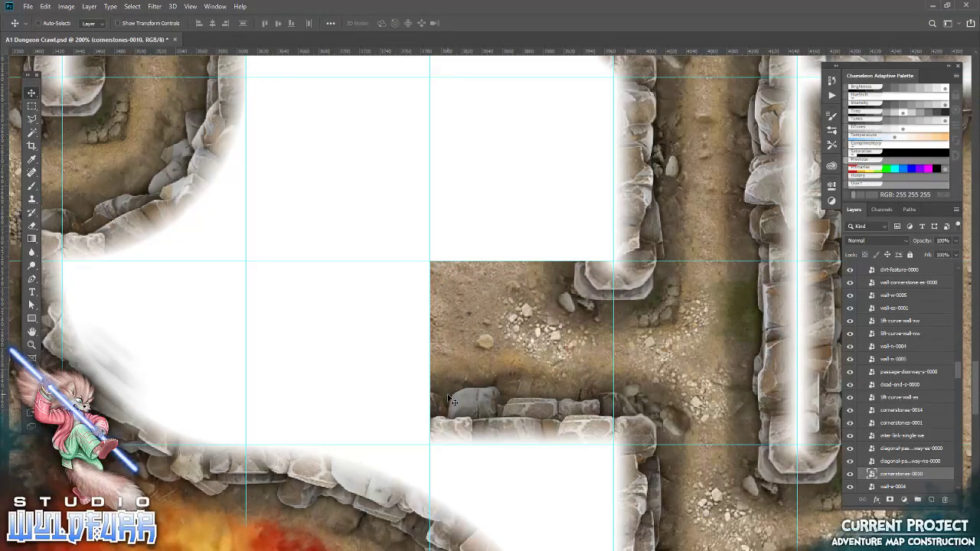
Step: Place the wall-sw-0000 tile from Wall Tiles into its square
{"action": "key", "text": "alt+Tab"}
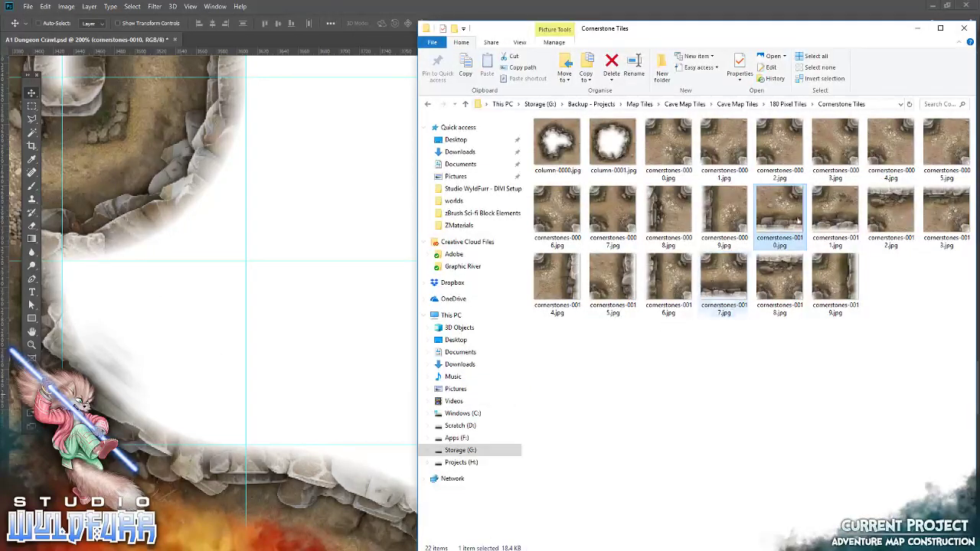
{"action": "left_click", "coordinate": [793, 106]}
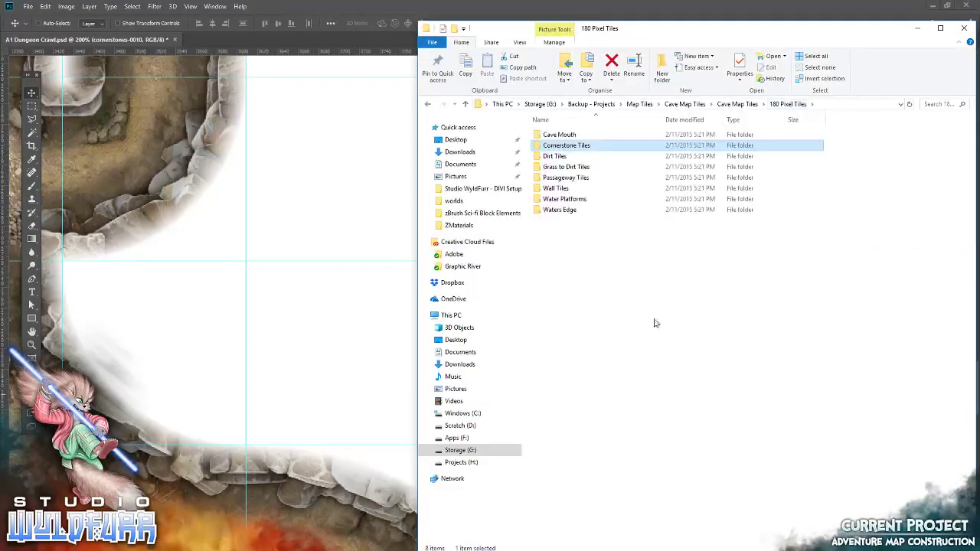
{"action": "double_click", "coordinate": [556, 188]}
{"action": "scroll", "coordinate": [630, 384], "scroll_direction": "down", "scroll_amount": 5}
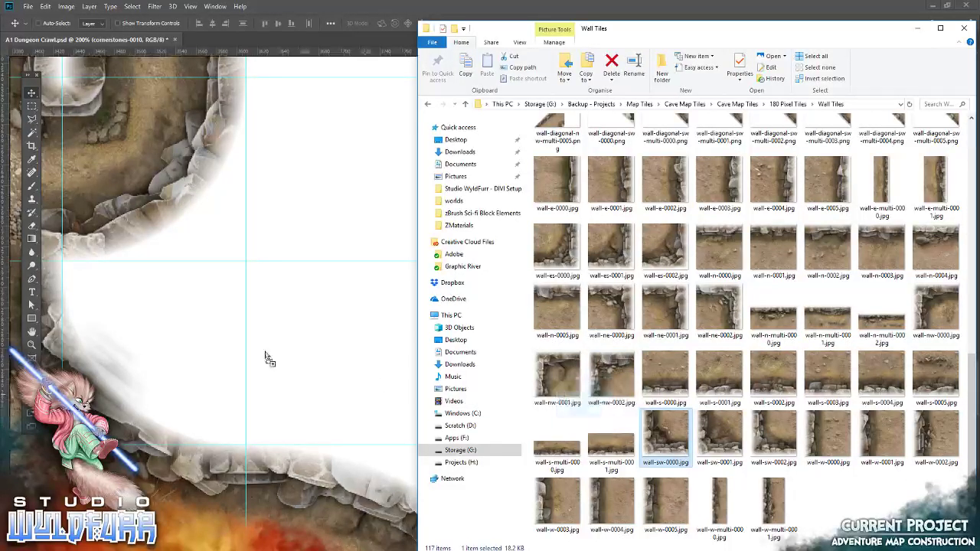
{"action": "left_click_drag", "start_coordinate": [663, 442], "coordinate": [265, 360]}
{"action": "left_click", "coordinate": [370, 24]}
{"action": "left_click_drag", "start_coordinate": [526, 313], "coordinate": [372, 341]}
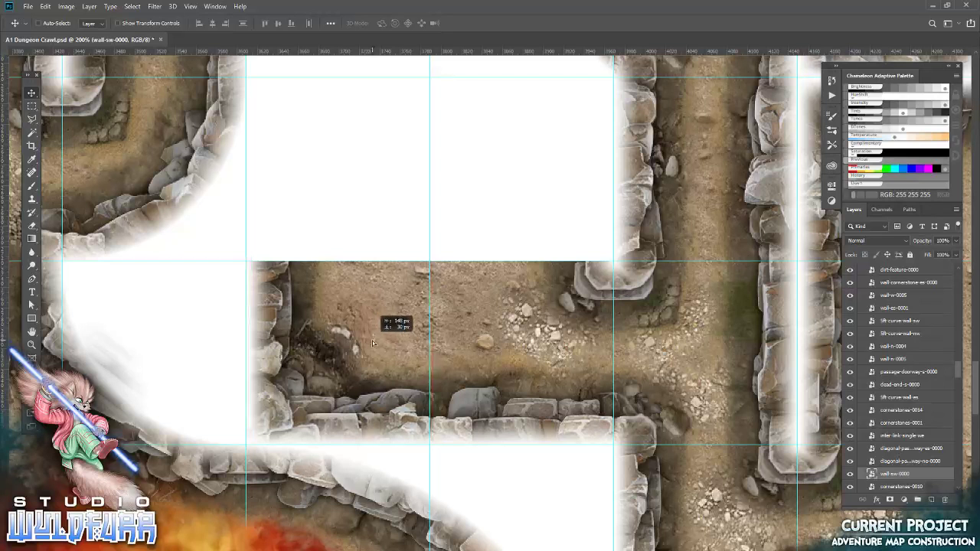
{"action": "left_click_drag", "start_coordinate": [484, 206], "coordinate": [465, 359]}
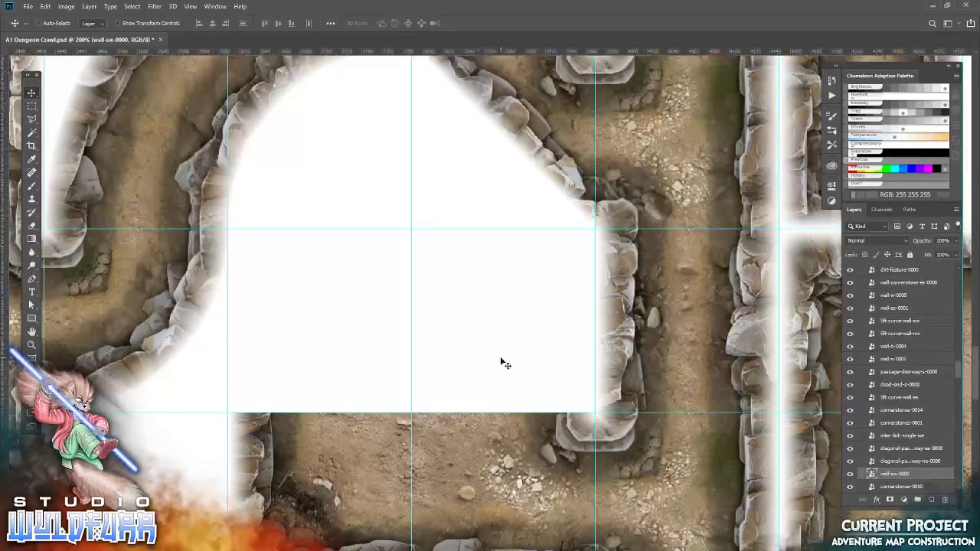
Step: Place the wall-w-0002 tile into the gap to extend the corridor wall
{"action": "key", "text": "alt+Tab"}
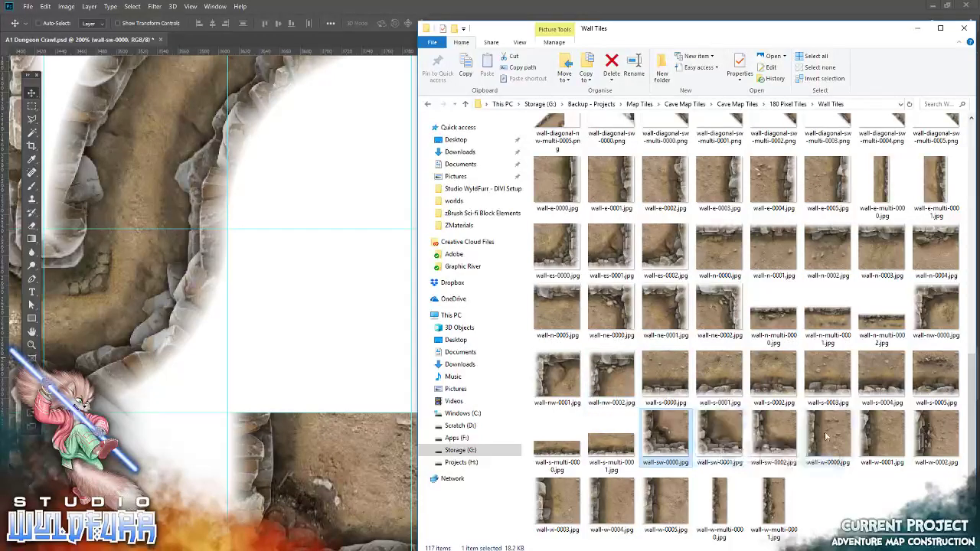
{"action": "left_click_drag", "start_coordinate": [923, 435], "coordinate": [355, 324]}
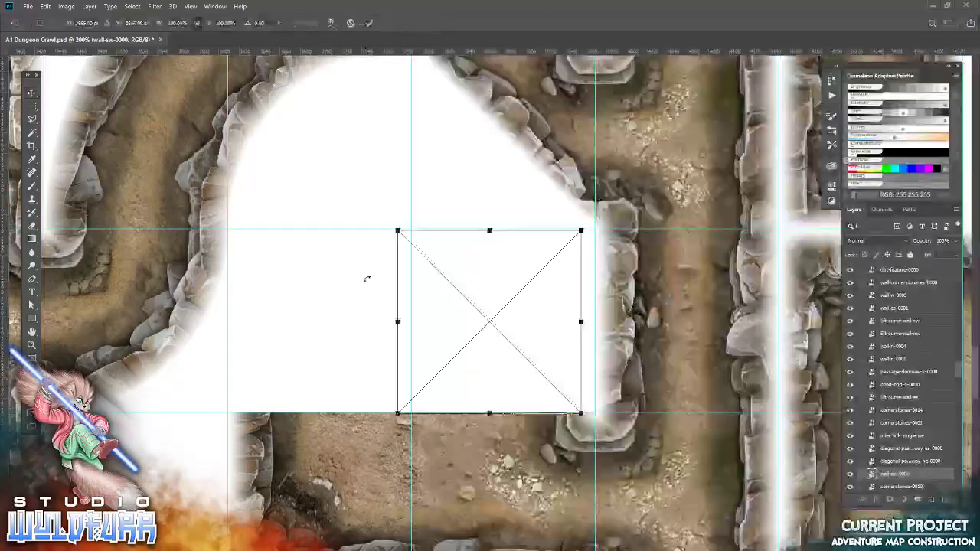
{"action": "left_click", "coordinate": [369, 23]}
{"action": "mouse_move", "coordinate": [487, 283]}
{"action": "left_mouse_down"}
{"action": "mouse_move", "coordinate": [315, 283]}
{"action": "mouse_move", "coordinate": [326, 281]}
{"action": "left_mouse_up"}
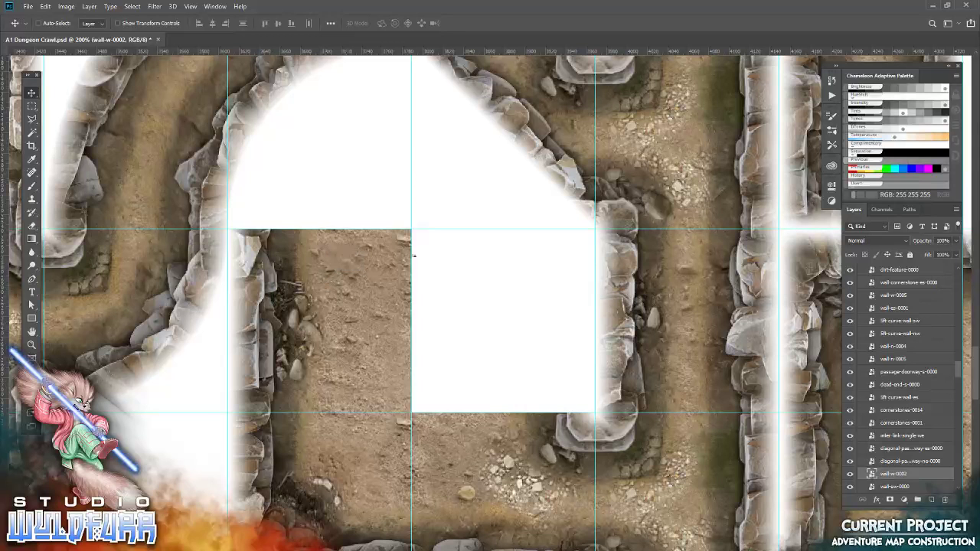
{"action": "key", "text": "alt+Tab"}
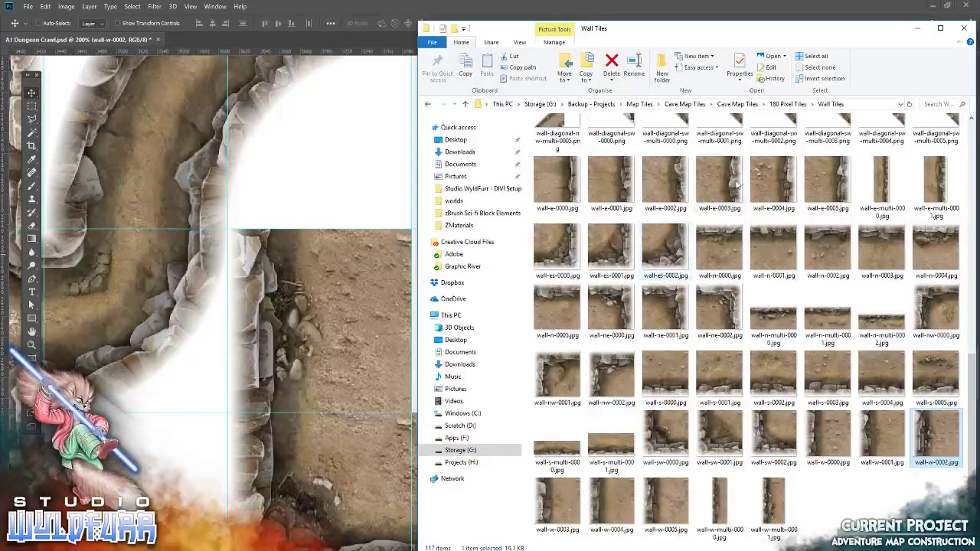
{"action": "scroll", "coordinate": [703, 288], "scroll_direction": "up", "scroll_amount": 5}
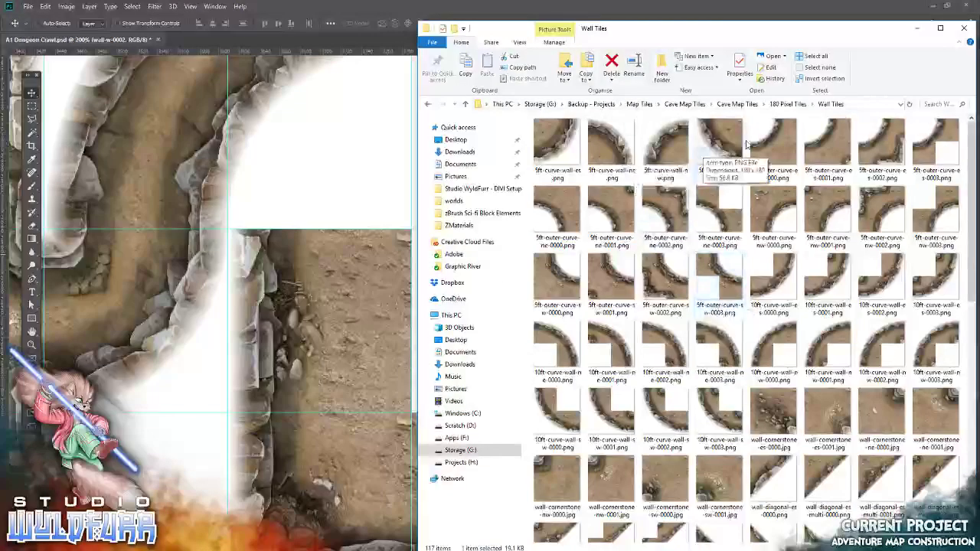
Step: Place the 5ft-curve-wall-nw tile into its grid square
{"action": "left_click_drag", "start_coordinate": [673, 141], "coordinate": [330, 153]}
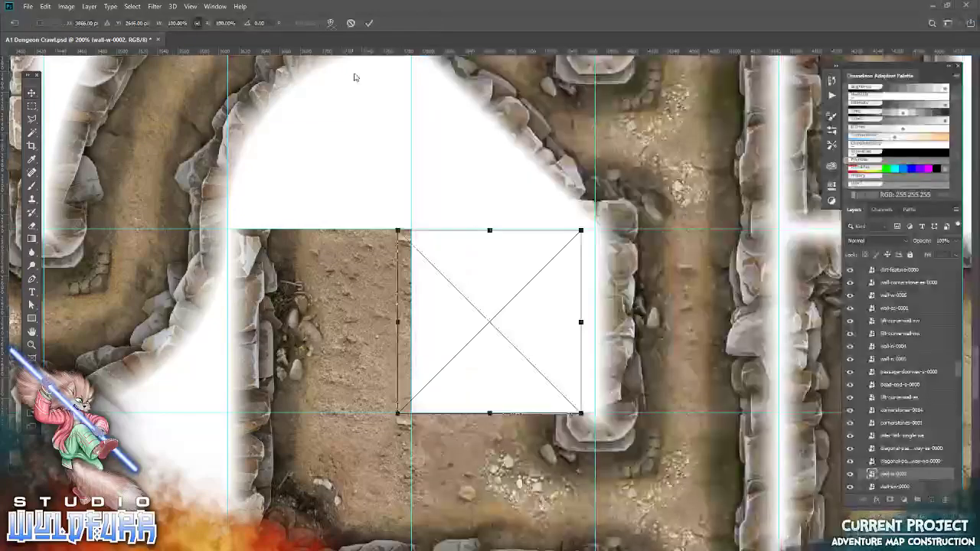
{"action": "left_click", "coordinate": [369, 22]}
{"action": "left_click_drag", "start_coordinate": [506, 318], "coordinate": [340, 136]}
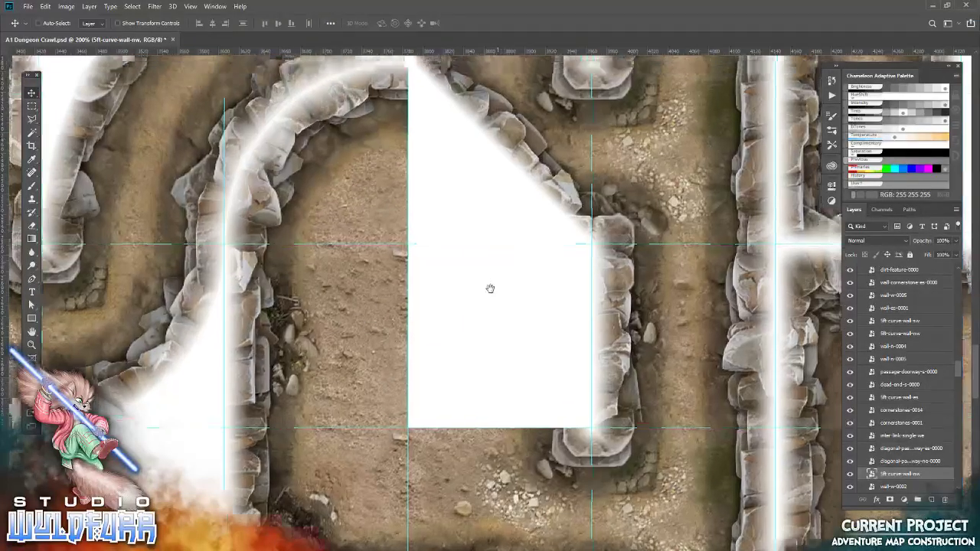
{"action": "scroll", "coordinate": [488, 287], "scroll_direction": "up", "scroll_amount": 3}
Step: Place the wall-diagonal-ne-0000 tile to extend the diagonal stone wall
{"action": "key", "text": "alt+Tab"}
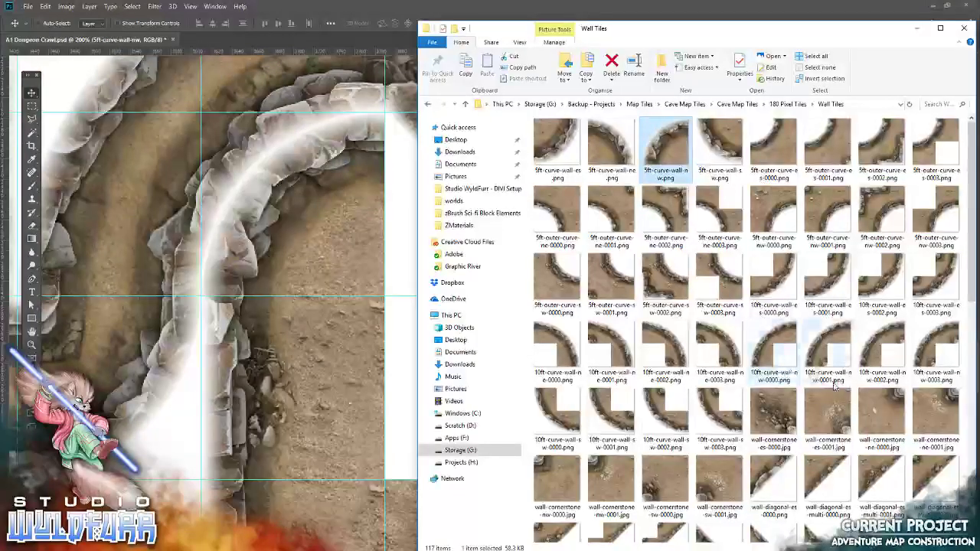
{"action": "scroll", "coordinate": [835, 388], "scroll_direction": "down", "scroll_amount": 3}
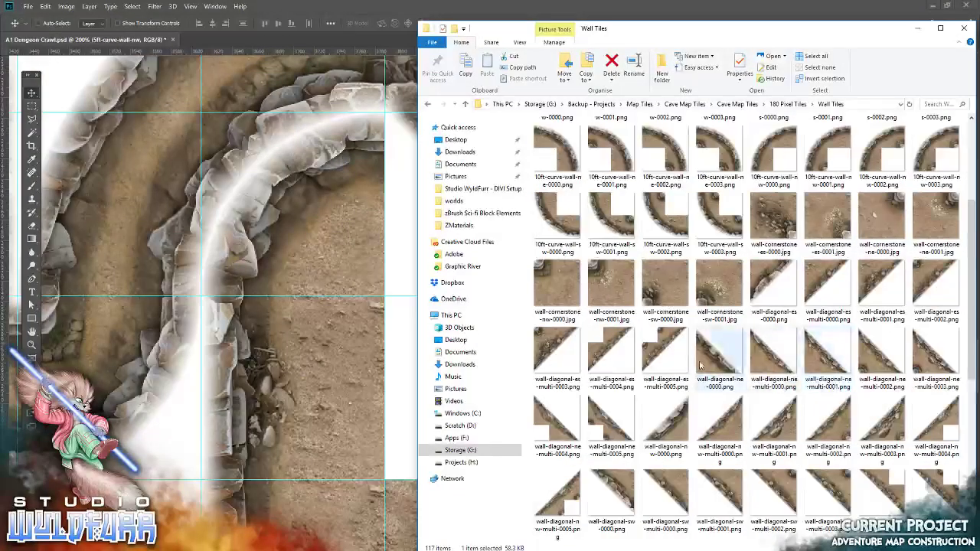
{"action": "left_click_drag", "start_coordinate": [703, 366], "coordinate": [490, 322]}
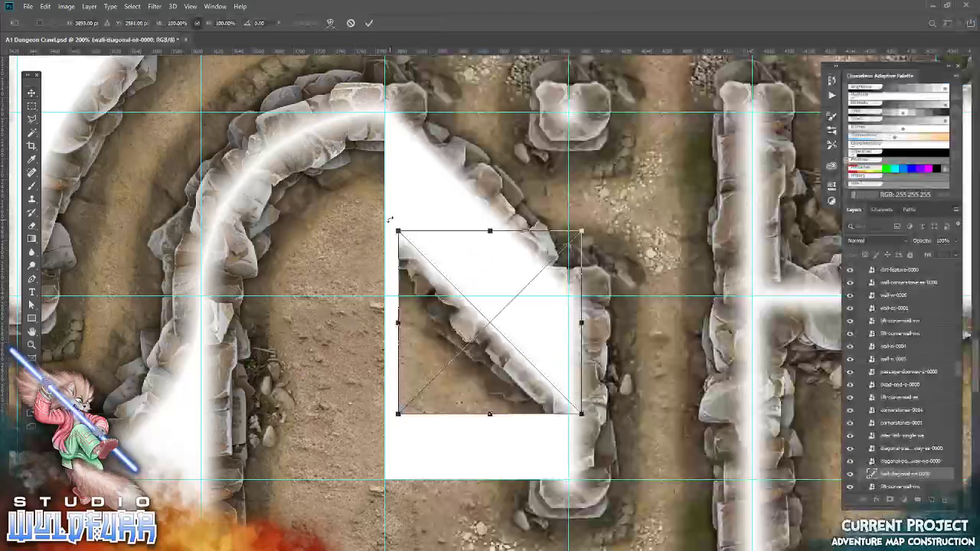
{"action": "left_click", "coordinate": [369, 23]}
{"action": "left_click_drag", "start_coordinate": [486, 354], "coordinate": [471, 230]}
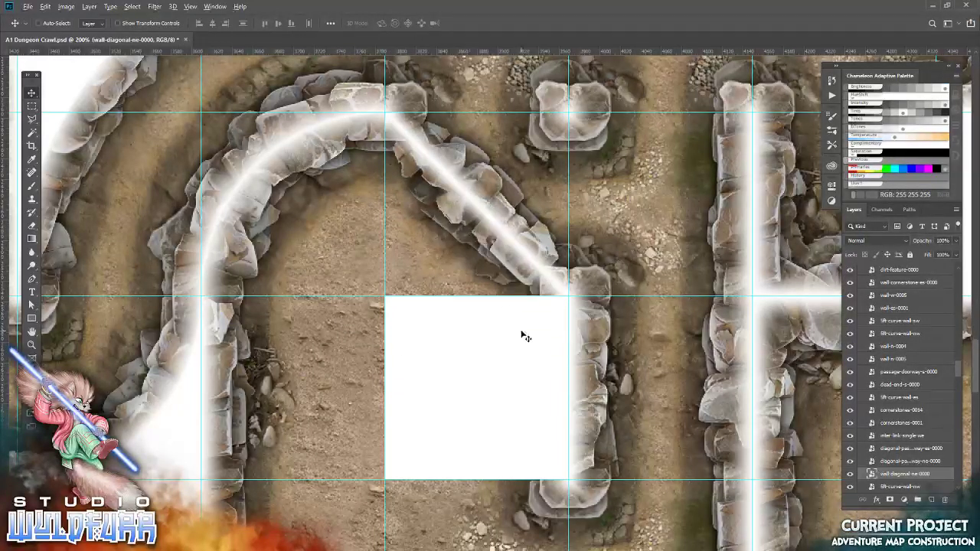
Step: Place the wall-e-0004 tile into the last gap beneath the diagonal wall
{"action": "key", "text": "alt+Tab"}
{"action": "scroll", "coordinate": [806, 396], "scroll_direction": "down", "scroll_amount": 3}
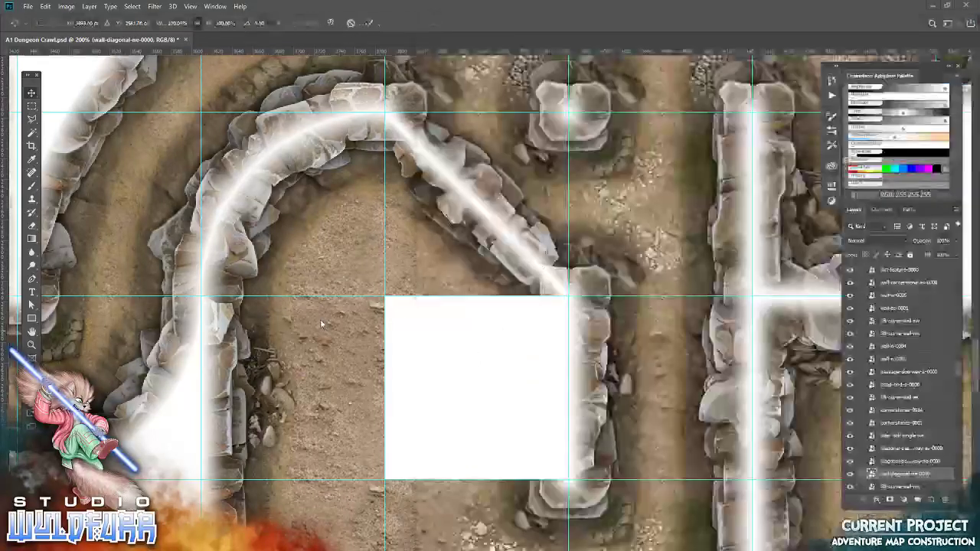
{"action": "left_click_drag", "start_coordinate": [768, 373], "coordinate": [321, 319]}
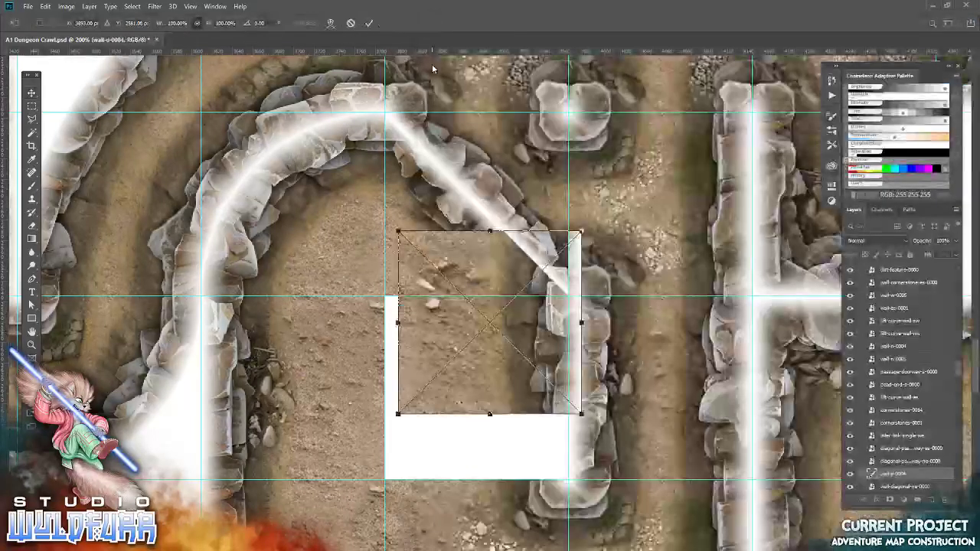
{"action": "key", "text": "Return"}
{"action": "left_click_drag", "start_coordinate": [446, 350], "coordinate": [430, 401]}
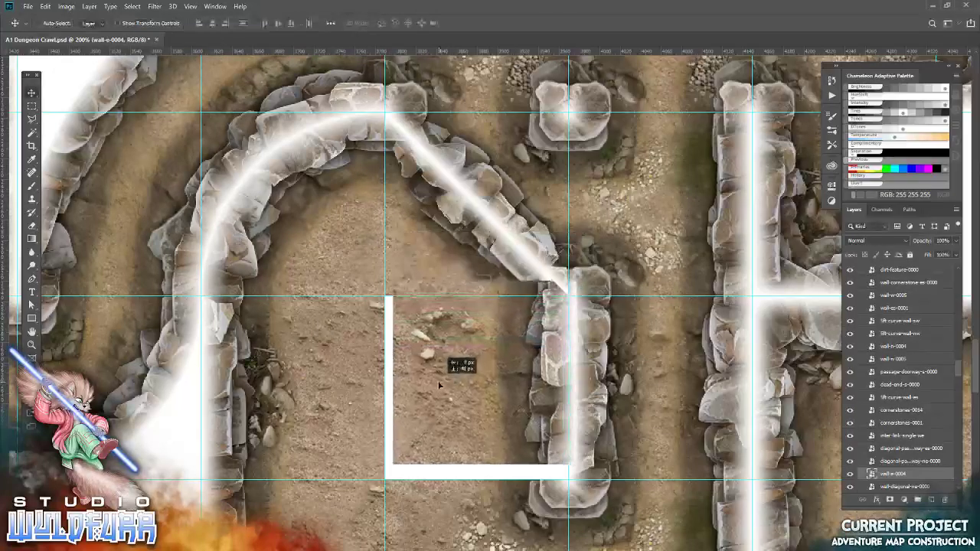
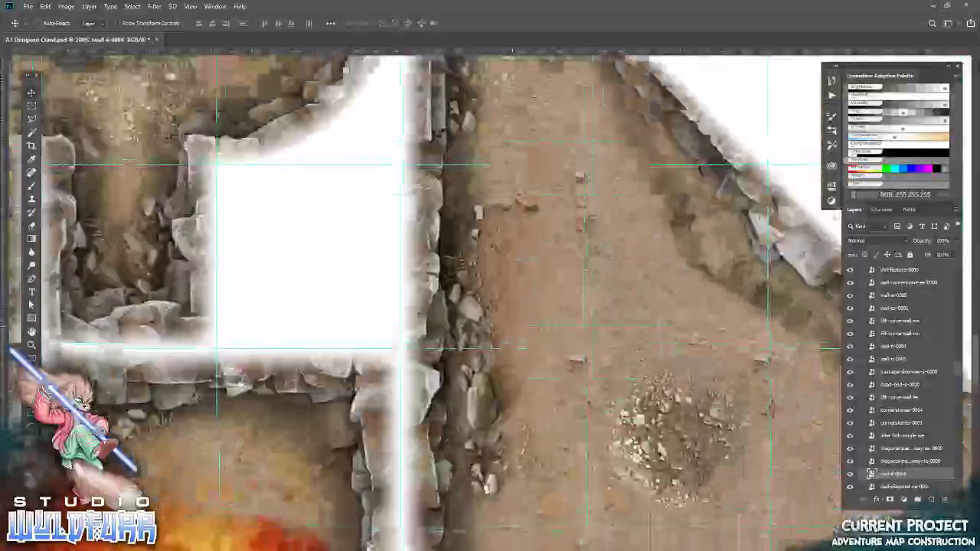
Step: Survey the map's wall tiles and open the Cornerstone Tiles folder in Explorer
{"action": "left_click_drag", "start_coordinate": [416, 247], "coordinate": [406, 482]}
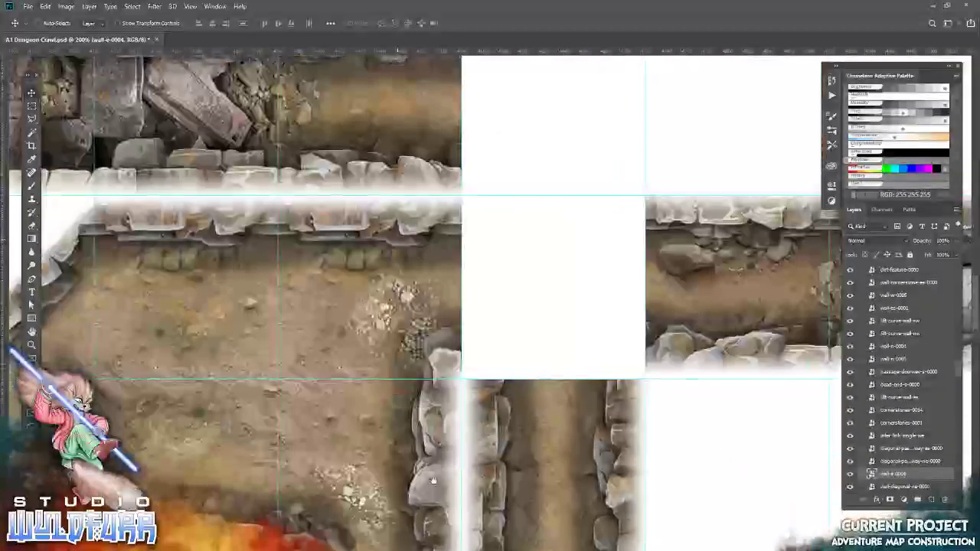
{"action": "left_click_drag", "start_coordinate": [546, 301], "coordinate": [418, 431]}
{"action": "key", "text": "alt+Tab"}
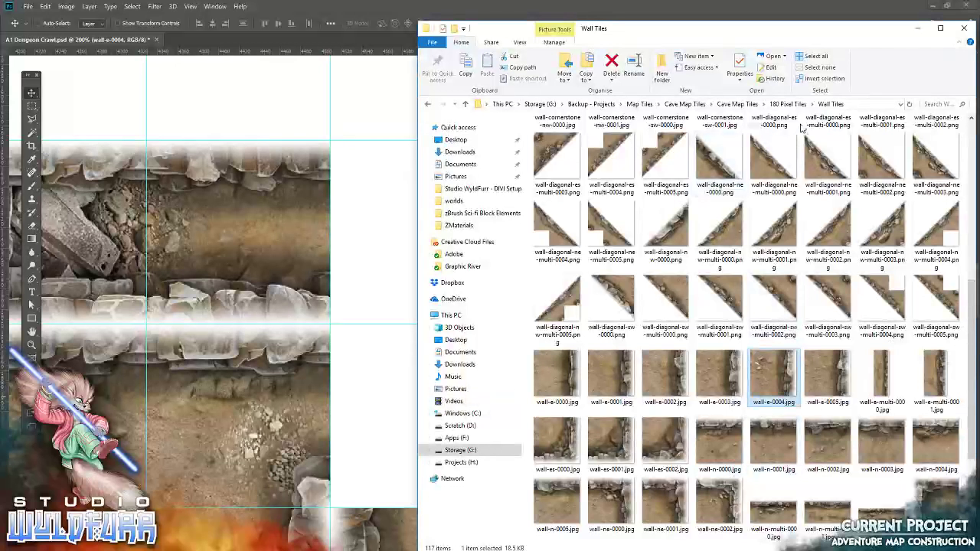
{"action": "left_click", "coordinate": [788, 103]}
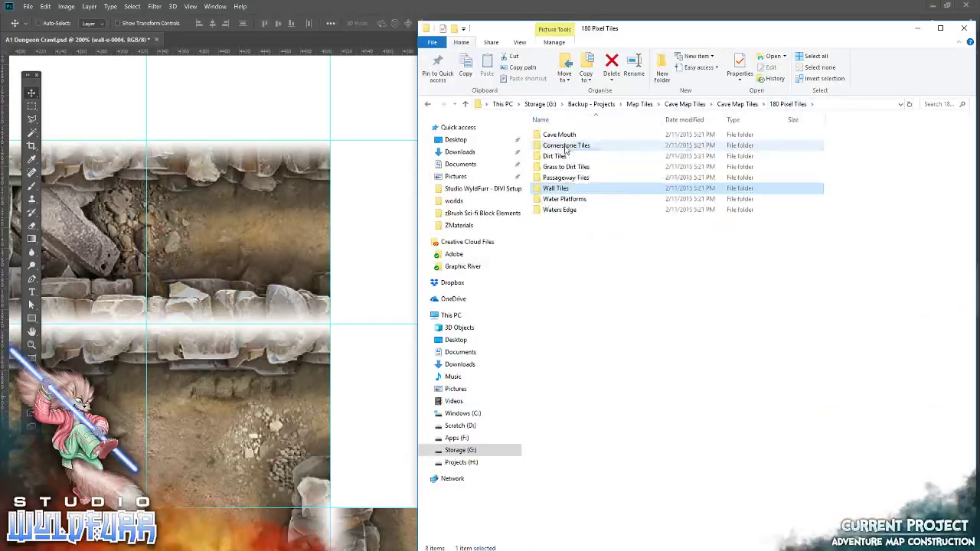
{"action": "double_click", "coordinate": [567, 145]}
{"action": "key", "text": "alt+Tab"}
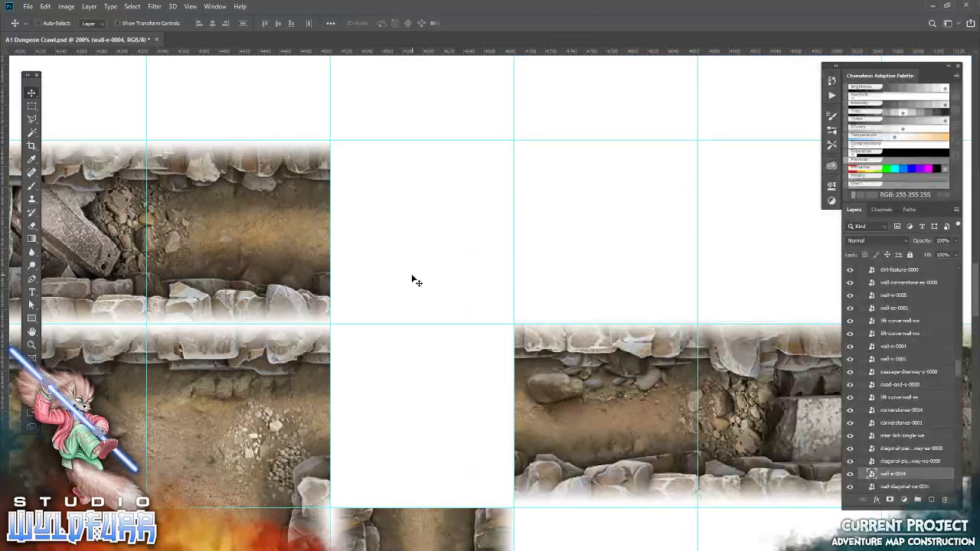
{"action": "key", "text": "alt+Tab"}
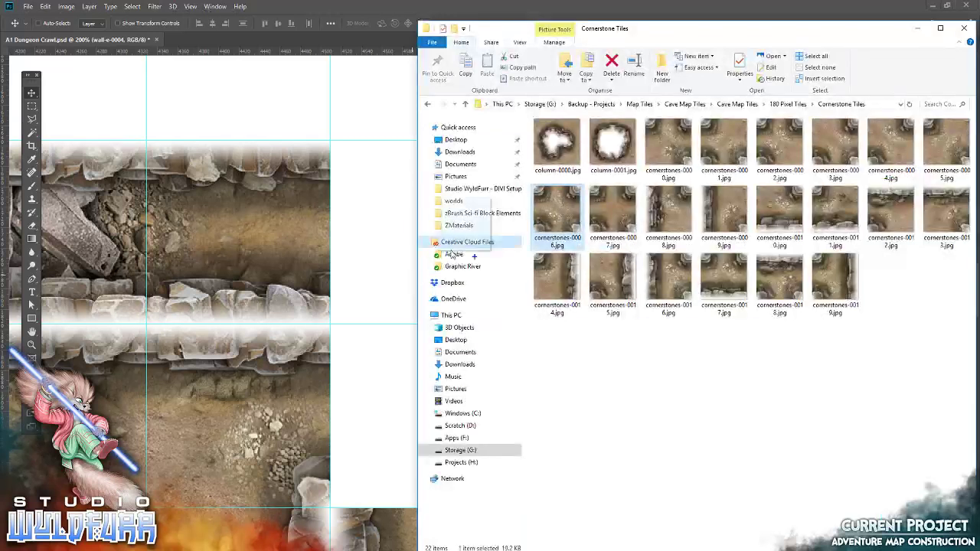
Step: Place cornerstones-0006 and align it into the empty grid cell between the corridors
{"action": "left_click_drag", "start_coordinate": [569, 217], "coordinate": [490, 321]}
{"action": "left_click", "coordinate": [369, 24]}
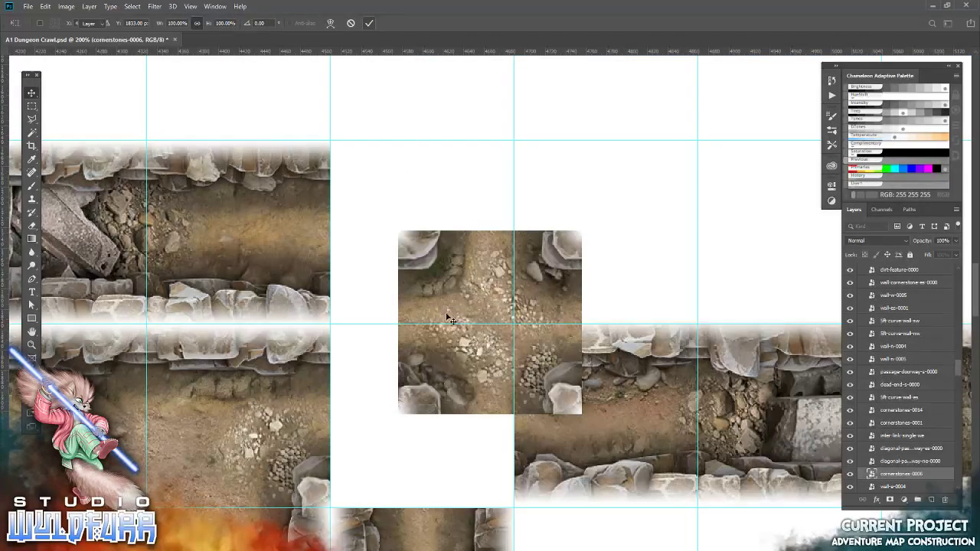
{"action": "mouse_move", "coordinate": [453, 387]}
{"action": "left_mouse_down"}
{"action": "mouse_move", "coordinate": [367, 469]}
{"action": "mouse_move", "coordinate": [380, 481]}
{"action": "left_mouse_up"}
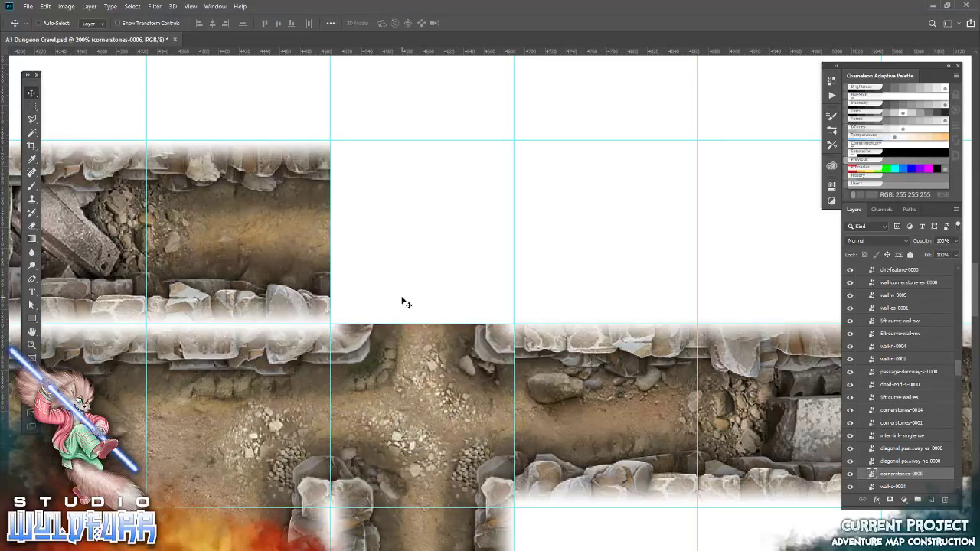
{"action": "left_click_drag", "start_coordinate": [467, 437], "coordinate": [429, 446]}
{"action": "right_click", "coordinate": [638, 395]}
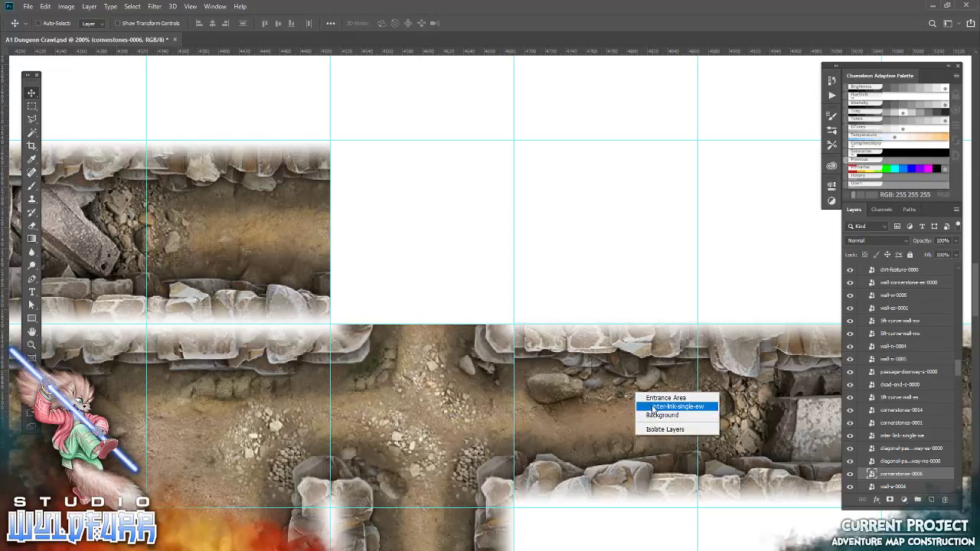
Step: Realign the inter-link-single-ew tile in its cell and centre the view above the crossroads
{"action": "left_click", "coordinate": [654, 408]}
{"action": "left_click_drag", "start_coordinate": [601, 410], "coordinate": [600, 417]}
{"action": "mouse_move", "coordinate": [630, 383]}
{"action": "left_mouse_down"}
{"action": "mouse_move", "coordinate": [521, 374]}
{"action": "mouse_move", "coordinate": [647, 355]}
{"action": "left_mouse_up"}
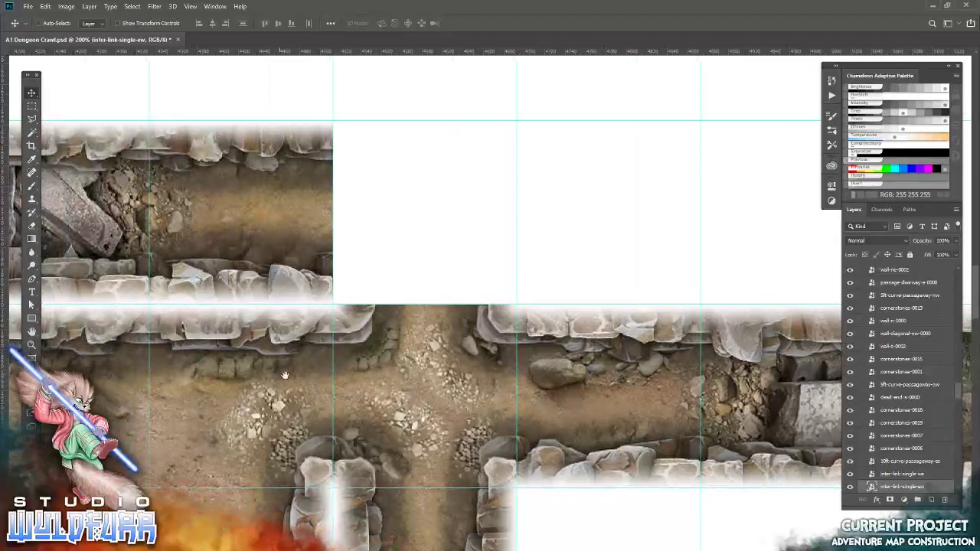
{"action": "mouse_move", "coordinate": [316, 385]}
{"action": "left_mouse_down"}
{"action": "mouse_move", "coordinate": [374, 388]}
{"action": "mouse_move", "coordinate": [272, 448]}
{"action": "left_mouse_up"}
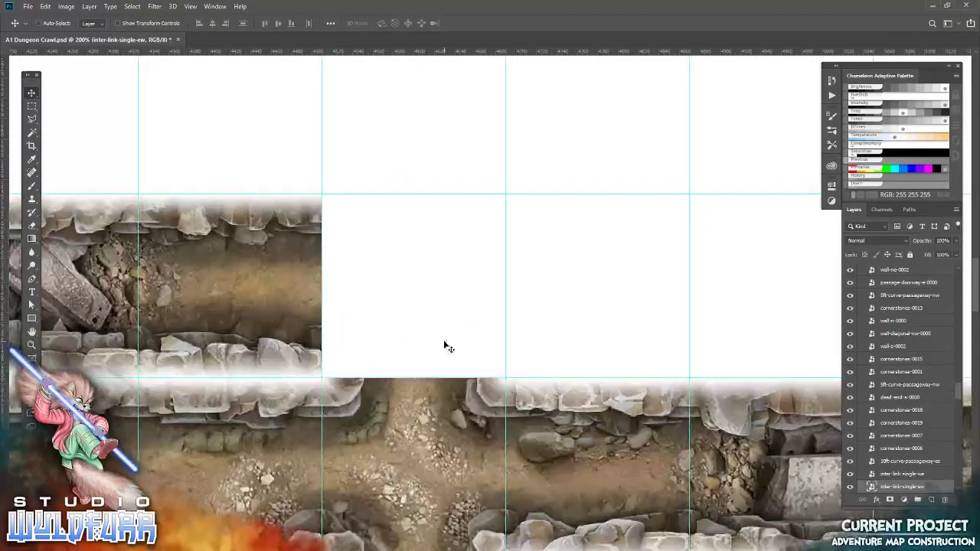
Step: Place cornerstones-0019 and snap it into the square above the crossroads
{"action": "key", "text": "alt+Tab"}
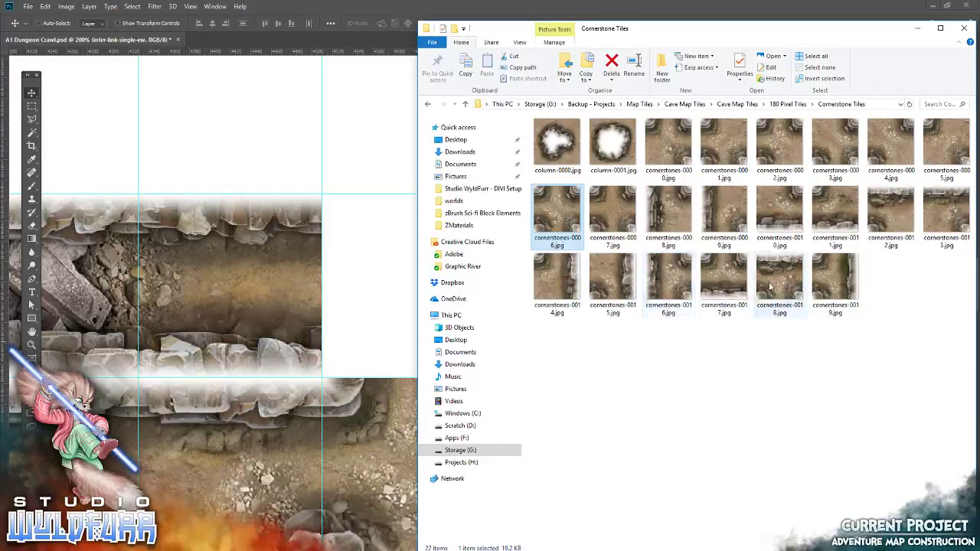
{"action": "left_click_drag", "start_coordinate": [835, 275], "coordinate": [361, 278]}
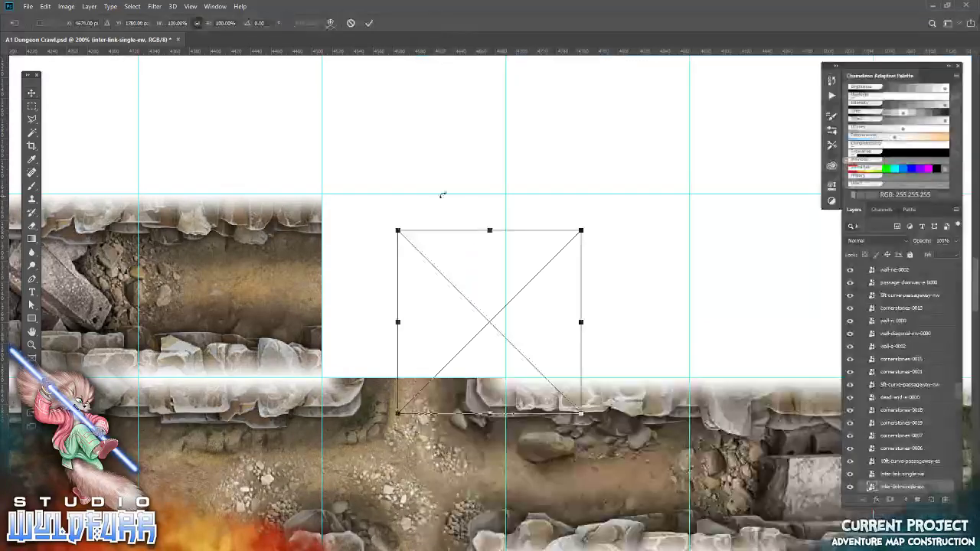
{"action": "left_click", "coordinate": [369, 23]}
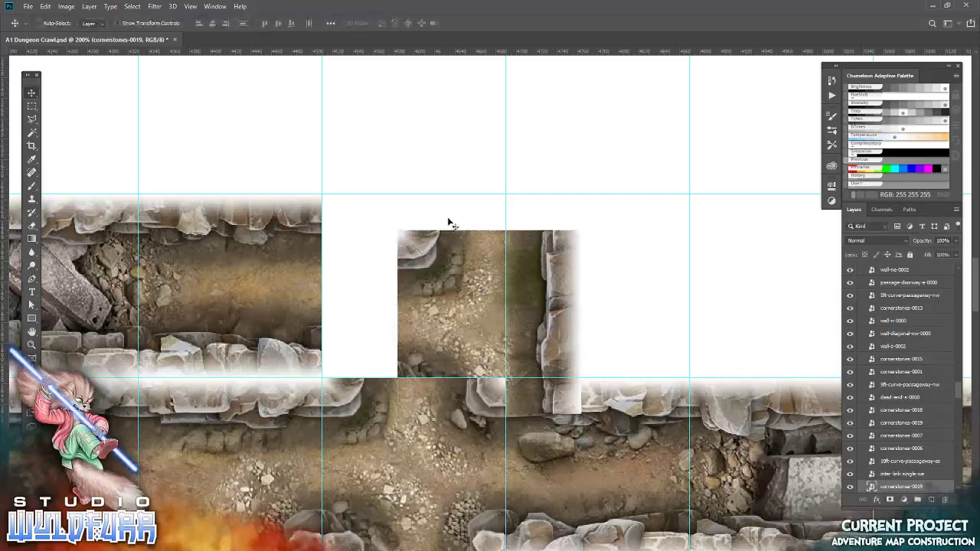
{"action": "left_click_drag", "start_coordinate": [447, 281], "coordinate": [371, 236]}
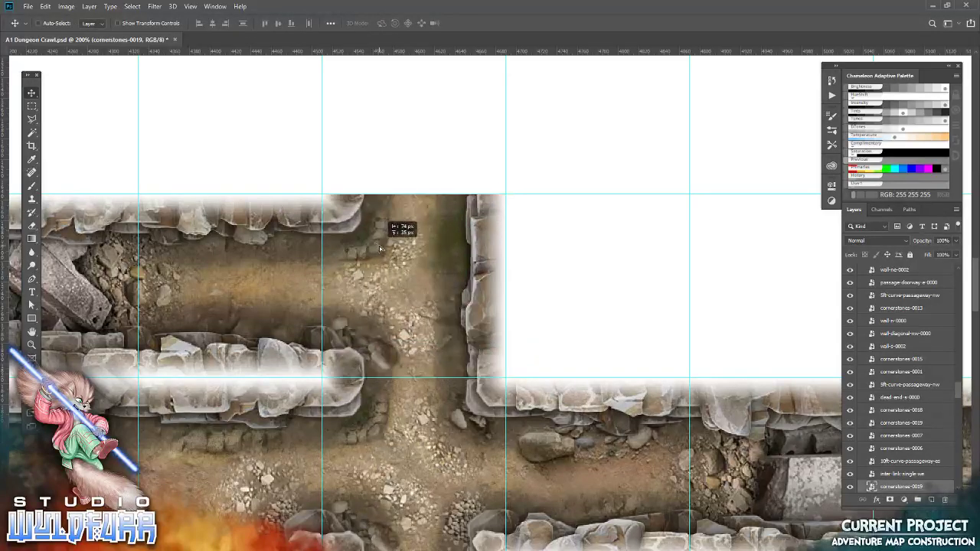
{"action": "scroll", "coordinate": [475, 307], "scroll_direction": "up", "scroll_amount": 1}
{"action": "scroll", "coordinate": [575, 343], "scroll_direction": "left", "scroll_amount": 5}
{"action": "scroll", "coordinate": [575, 343], "scroll_direction": "right", "scroll_amount": 5}
{"action": "scroll", "coordinate": [582, 337], "scroll_direction": "up", "scroll_amount": 3}
Step: Cap the new passage with dead-end-n-0000 from Passageway Tiles, lined up above it
{"action": "mouse_move", "coordinate": [604, 341]}
{"action": "left_mouse_down"}
{"action": "mouse_move", "coordinate": [440, 122]}
{"action": "mouse_move", "coordinate": [503, 184]}
{"action": "left_mouse_up"}
{"action": "left_click_drag", "start_coordinate": [135, 128], "coordinate": [588, 282]}
{"action": "left_click_drag", "start_coordinate": [385, 137], "coordinate": [462, 313]}
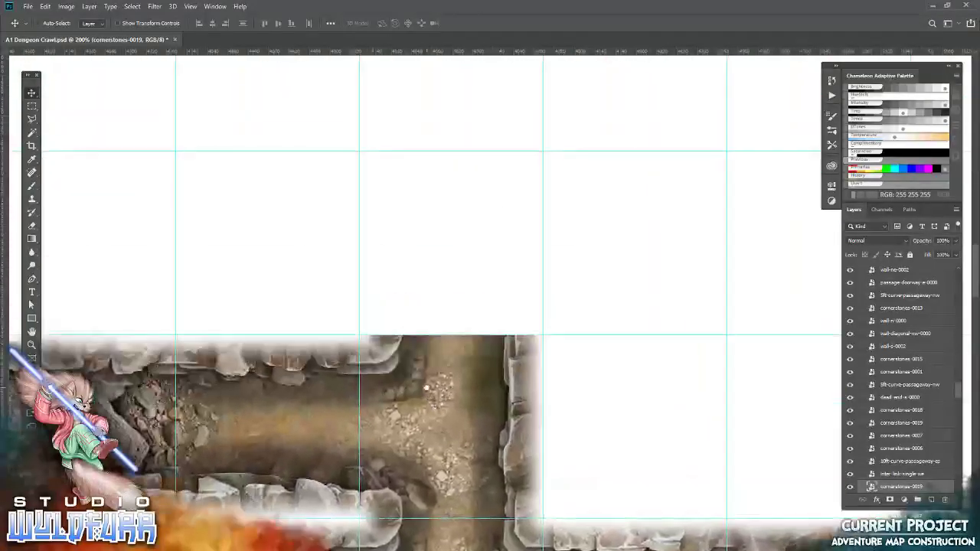
{"action": "key", "text": "alt+Tab"}
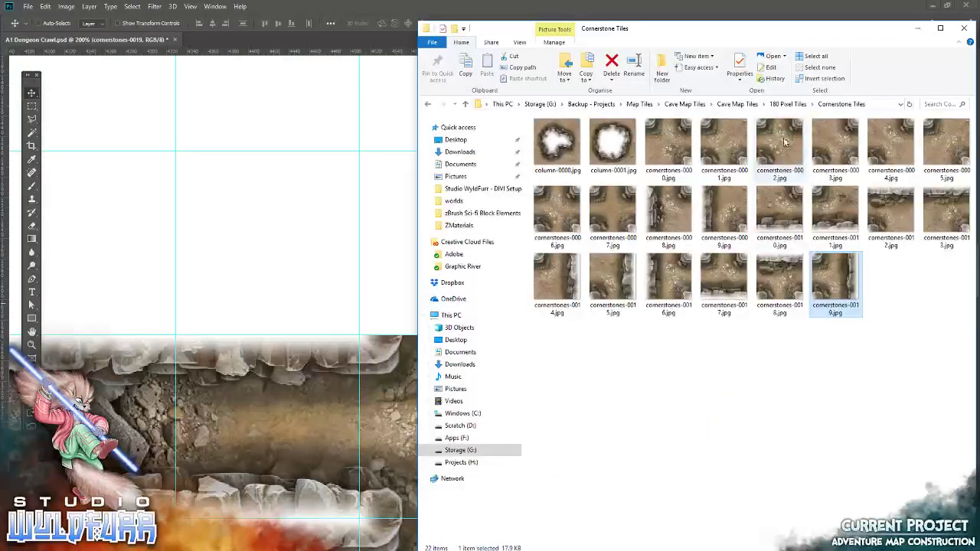
{"action": "left_click", "coordinate": [790, 104]}
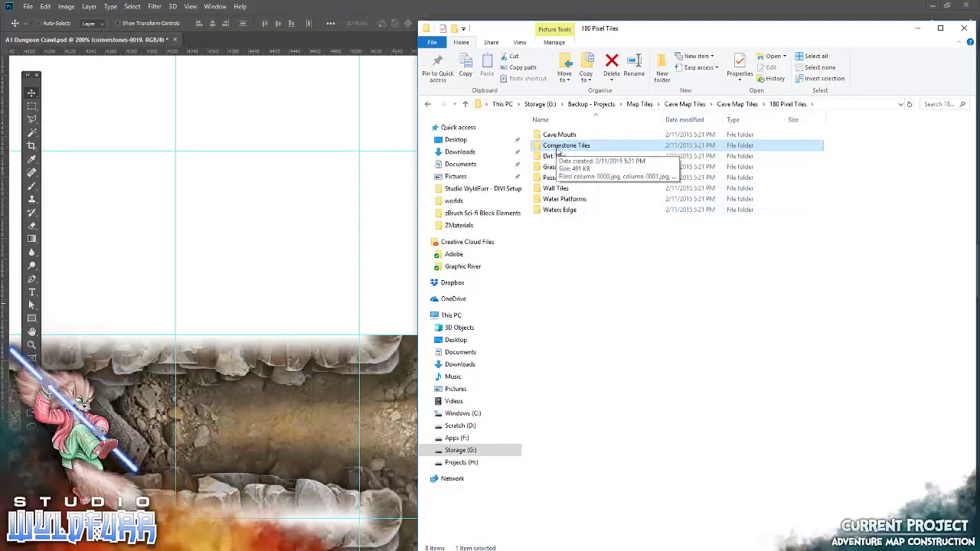
{"action": "double_click", "coordinate": [566, 179]}
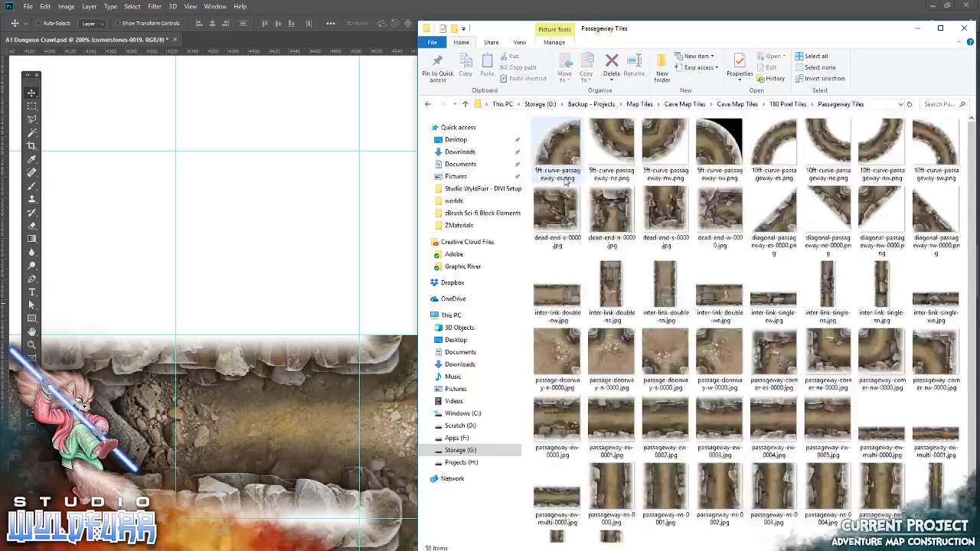
{"action": "left_click_drag", "start_coordinate": [602, 213], "coordinate": [293, 245]}
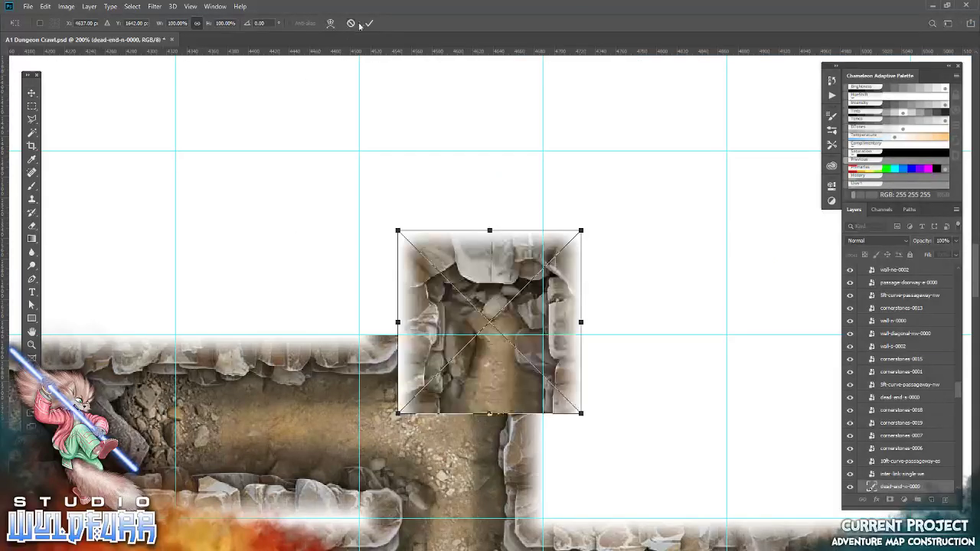
{"action": "left_click", "coordinate": [369, 23]}
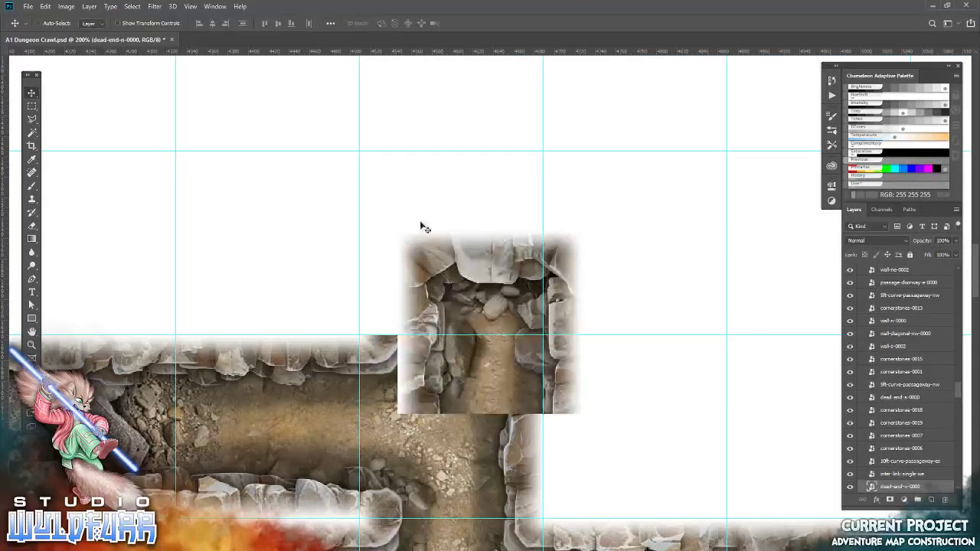
{"action": "left_click_drag", "start_coordinate": [444, 376], "coordinate": [405, 297]}
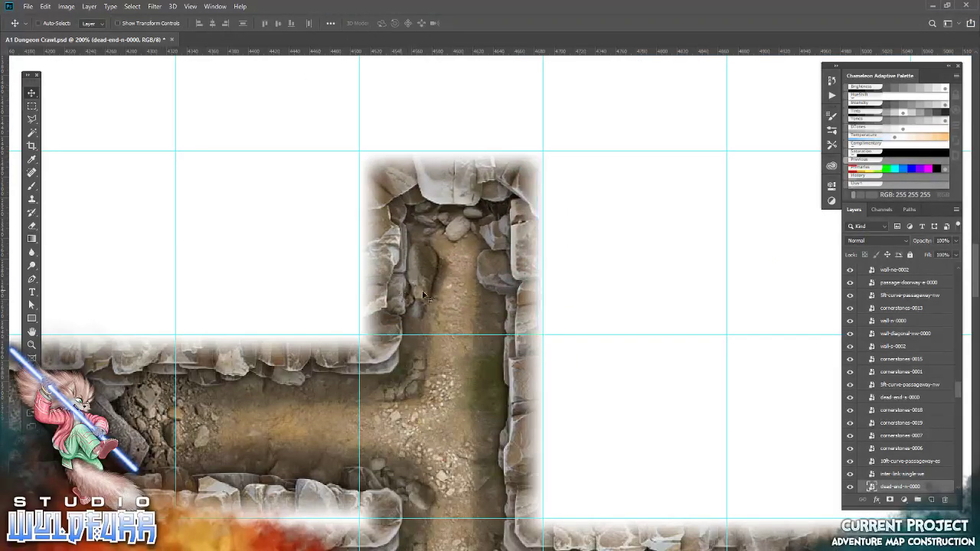
Step: Bring the diagonal wall and corridor into view at 100% zoom
{"action": "left_click_drag", "start_coordinate": [589, 357], "coordinate": [215, 175]}
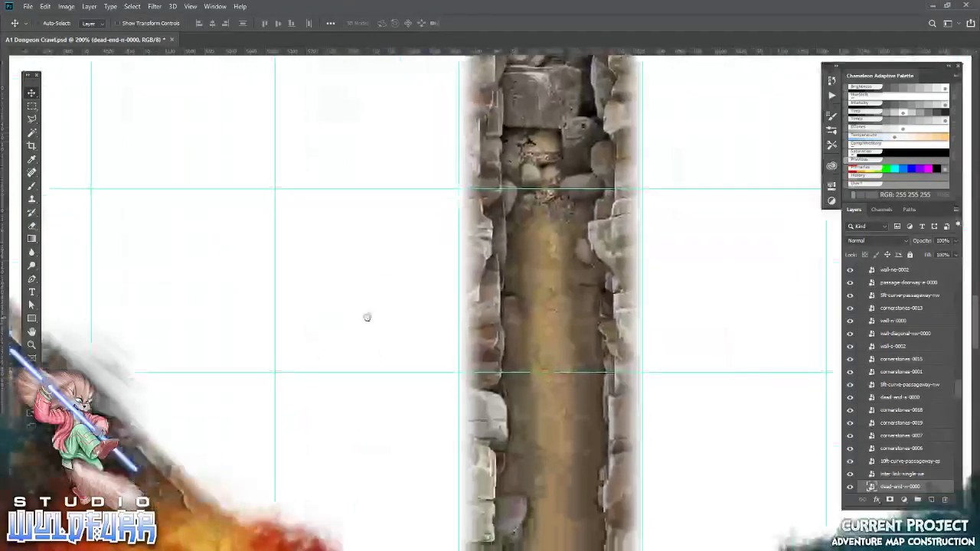
{"action": "left_click_drag", "start_coordinate": [216, 175], "coordinate": [485, 189]}
{"action": "double_click", "coordinate": [32, 345]}
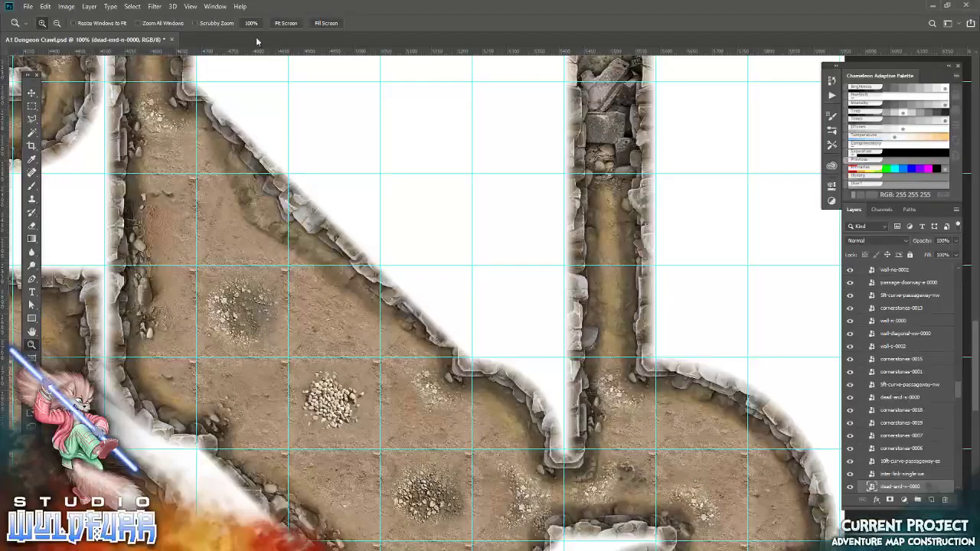
Step: Pan past the rooms, curved passage and dead-ends to the empty grid beside the corridors
{"action": "mouse_move", "coordinate": [571, 326]}
{"action": "left_mouse_down"}
{"action": "mouse_move", "coordinate": [511, 110]}
{"action": "mouse_move", "coordinate": [523, 419]}
{"action": "left_mouse_up"}
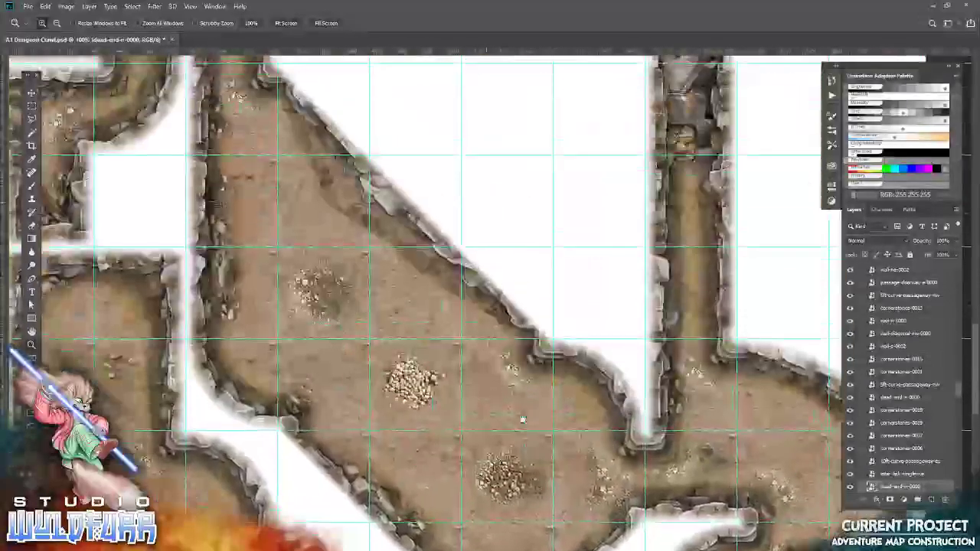
{"action": "mouse_move", "coordinate": [528, 154]}
{"action": "left_mouse_down"}
{"action": "mouse_move", "coordinate": [539, 381]}
{"action": "mouse_move", "coordinate": [283, 313]}
{"action": "left_mouse_up"}
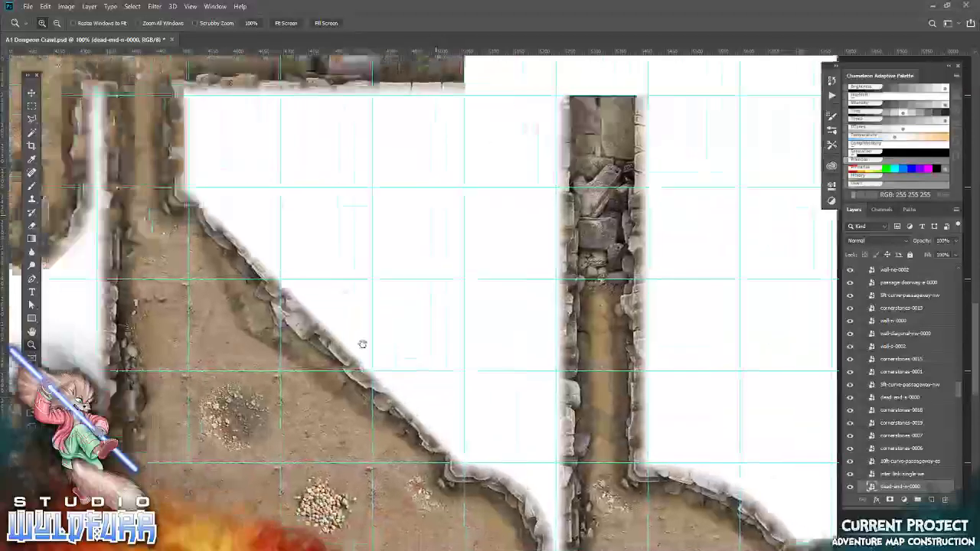
{"action": "left_click_drag", "start_coordinate": [363, 344], "coordinate": [504, 469]}
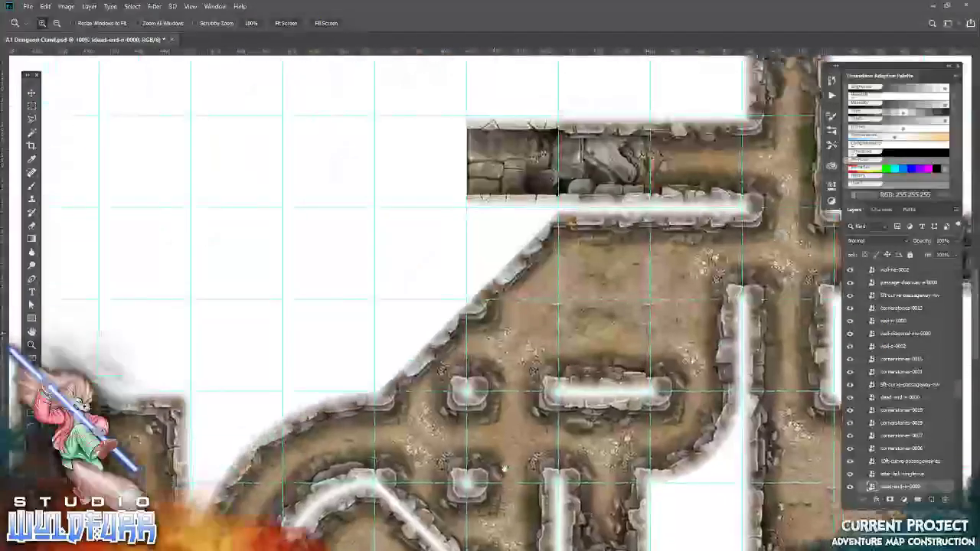
{"action": "left_click_drag", "start_coordinate": [269, 398], "coordinate": [496, 200]}
{"action": "mouse_move", "coordinate": [418, 137]}
{"action": "left_mouse_down"}
{"action": "mouse_move", "coordinate": [393, 368]}
{"action": "mouse_move", "coordinate": [751, 130]}
{"action": "left_mouse_up"}
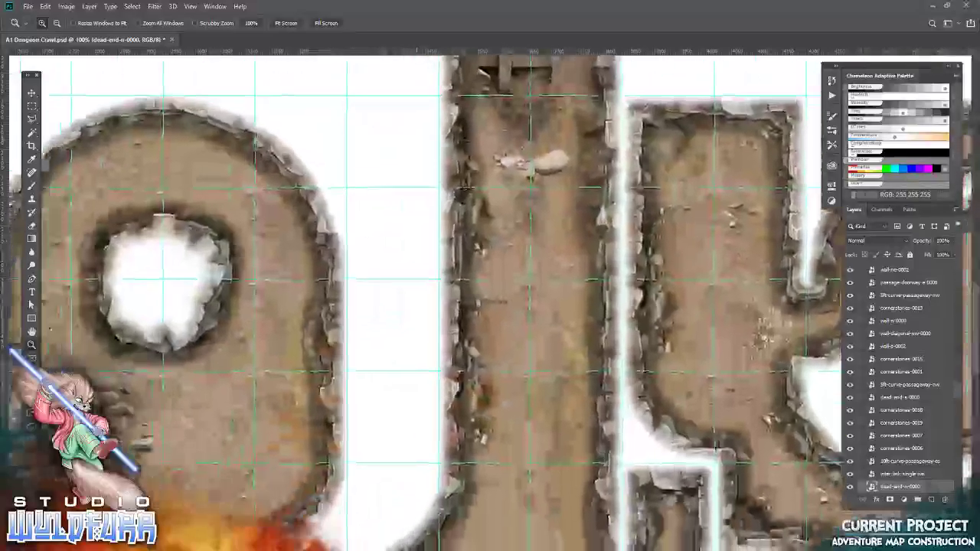
{"action": "left_click_drag", "start_coordinate": [417, 230], "coordinate": [287, 459]}
{"action": "left_click_drag", "start_coordinate": [193, 541], "coordinate": [480, 242]}
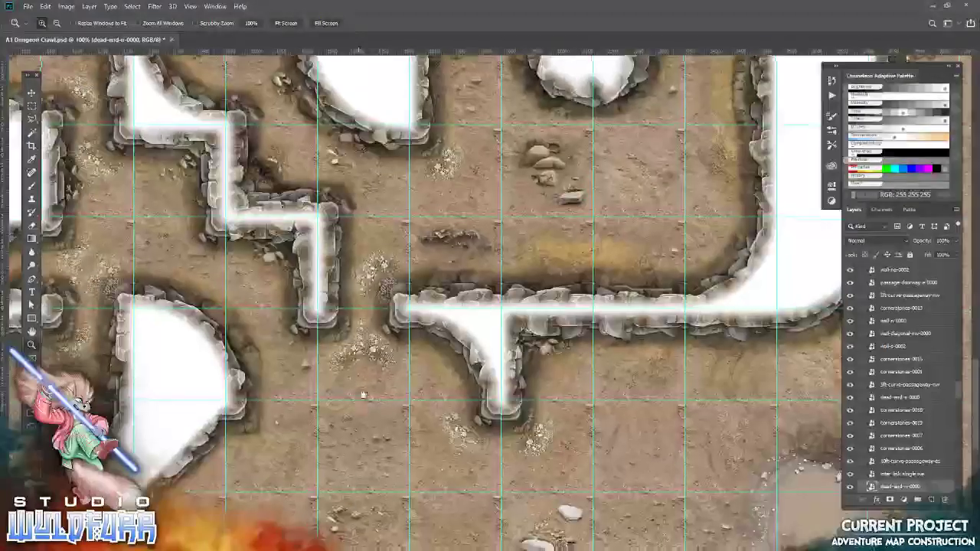
{"action": "left_click_drag", "start_coordinate": [351, 429], "coordinate": [527, 214]}
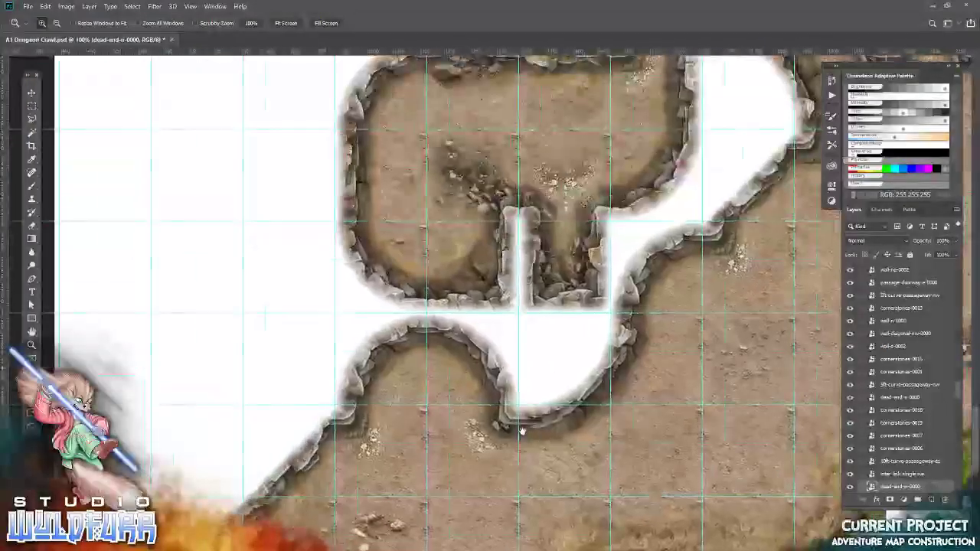
{"action": "mouse_move", "coordinate": [510, 389]}
{"action": "left_mouse_down"}
{"action": "mouse_move", "coordinate": [558, 279]}
{"action": "mouse_move", "coordinate": [474, 302]}
{"action": "left_mouse_up"}
{"action": "left_click_drag", "start_coordinate": [390, 252], "coordinate": [419, 382]}
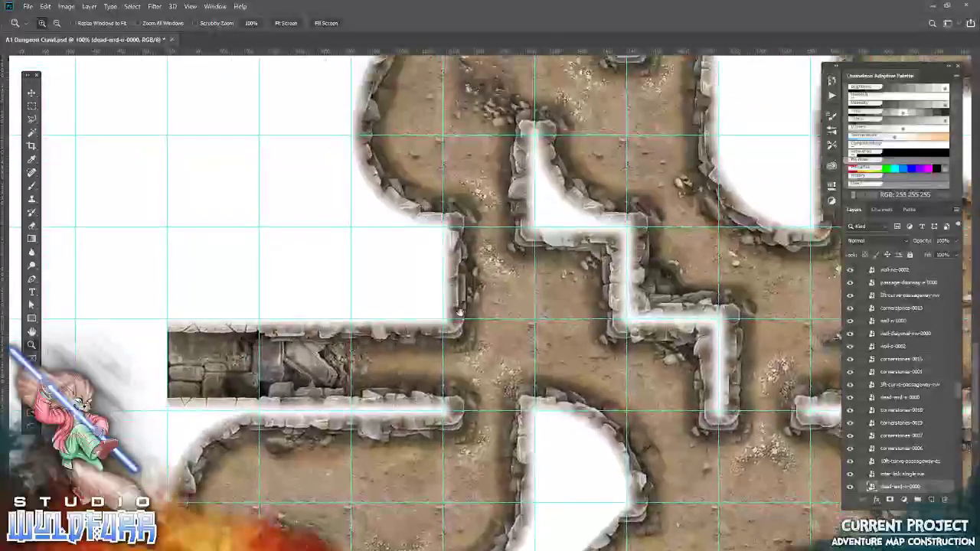
{"action": "left_click_drag", "start_coordinate": [433, 201], "coordinate": [363, 230]}
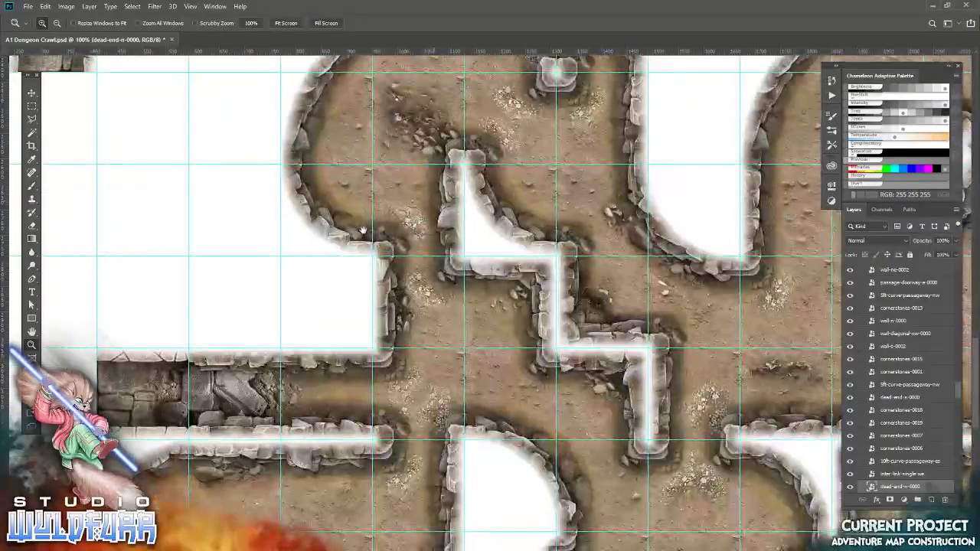
{"action": "mouse_move", "coordinate": [363, 229]}
{"action": "left_mouse_down"}
{"action": "mouse_move", "coordinate": [387, 307]}
{"action": "mouse_move", "coordinate": [376, 396]}
{"action": "mouse_move", "coordinate": [271, 236]}
{"action": "mouse_move", "coordinate": [290, 395]}
{"action": "mouse_move", "coordinate": [153, 460]}
{"action": "mouse_move", "coordinate": [15, 452]}
{"action": "left_mouse_up"}
{"action": "left_click_drag", "start_coordinate": [560, 237], "coordinate": [396, 391]}
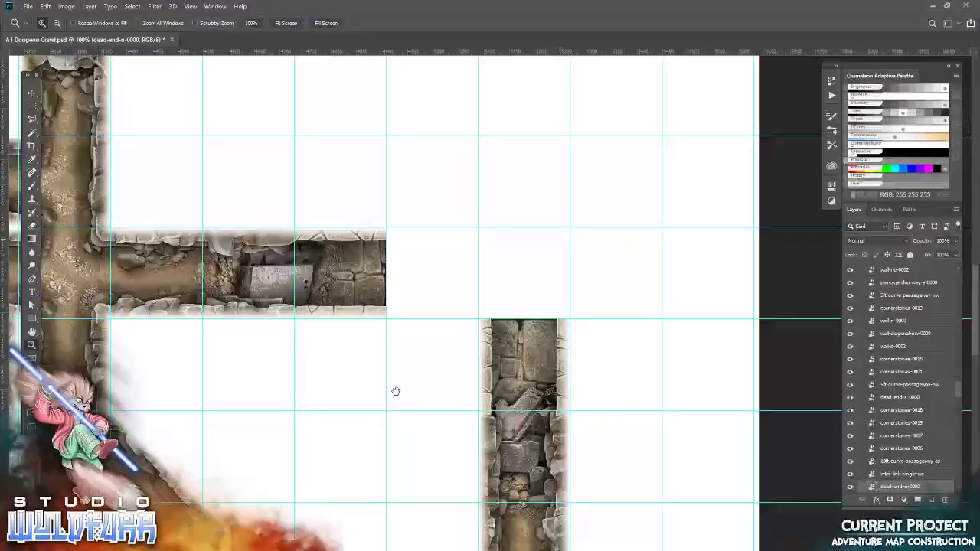
Step: Collapse Entrance Area and create a new layer group named Dungeon Blocks
{"action": "scroll", "coordinate": [908, 406], "scroll_direction": "up", "scroll_amount": 5}
{"action": "left_click_drag", "start_coordinate": [958, 363], "coordinate": [952, 268]}
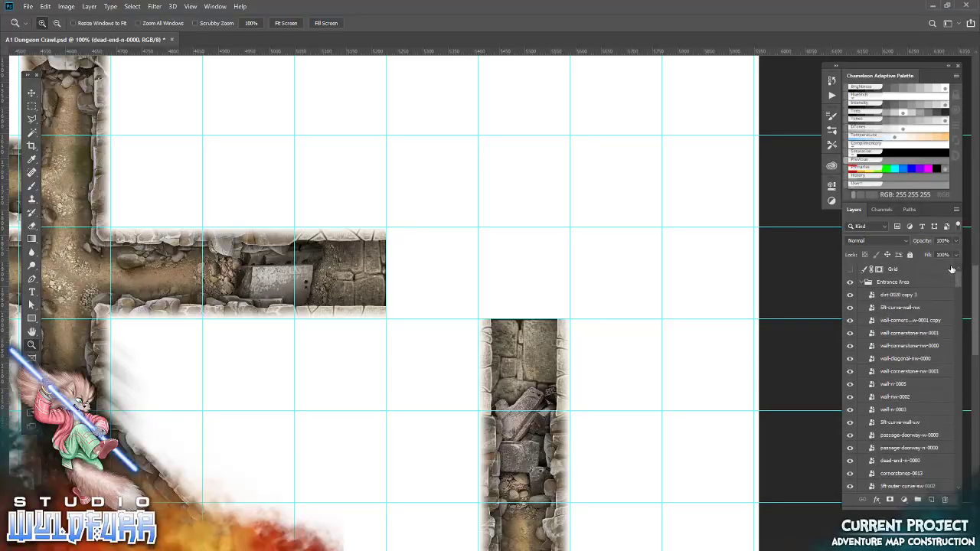
{"action": "left_click", "coordinate": [863, 283]}
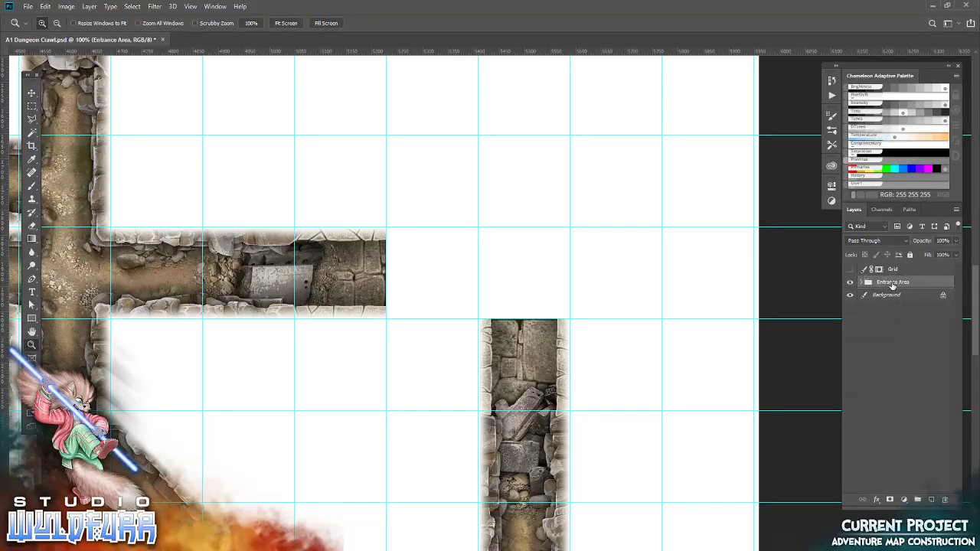
{"action": "left_click", "coordinate": [918, 500]}
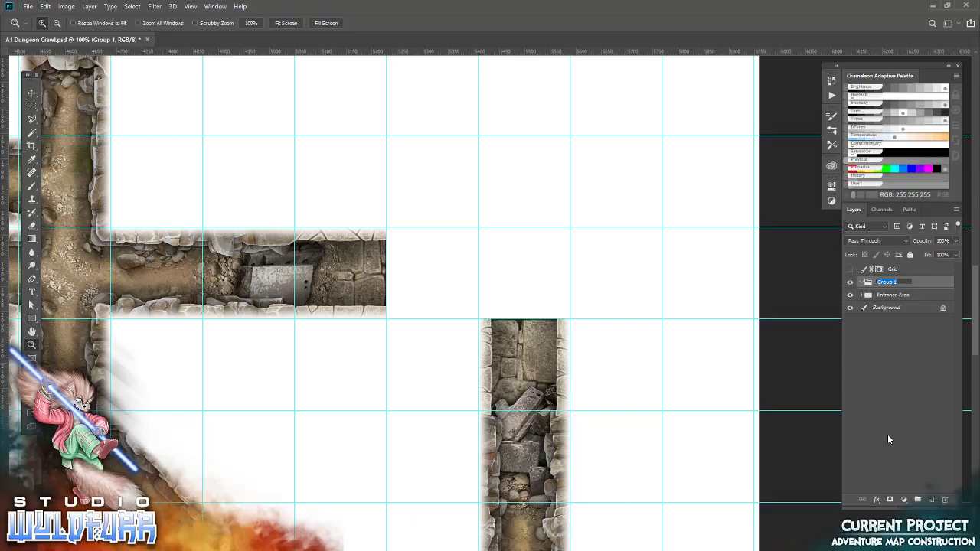
{"action": "type", "text": "Dungeon Blocks"}
{"action": "key", "text": "Return"}
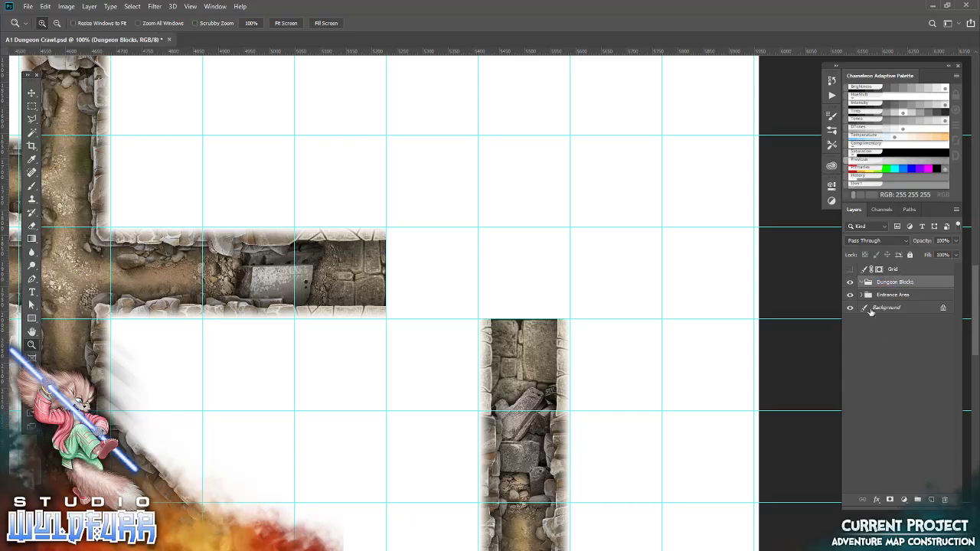
Step: Rename the Entrance Area group to 'Entrance Area (Cave)'
{"action": "double_click", "coordinate": [893, 295]}
{"action": "key", "text": "End"}
{"action": "type", "text": "(Cave)"}
{"action": "key", "text": "Return"}
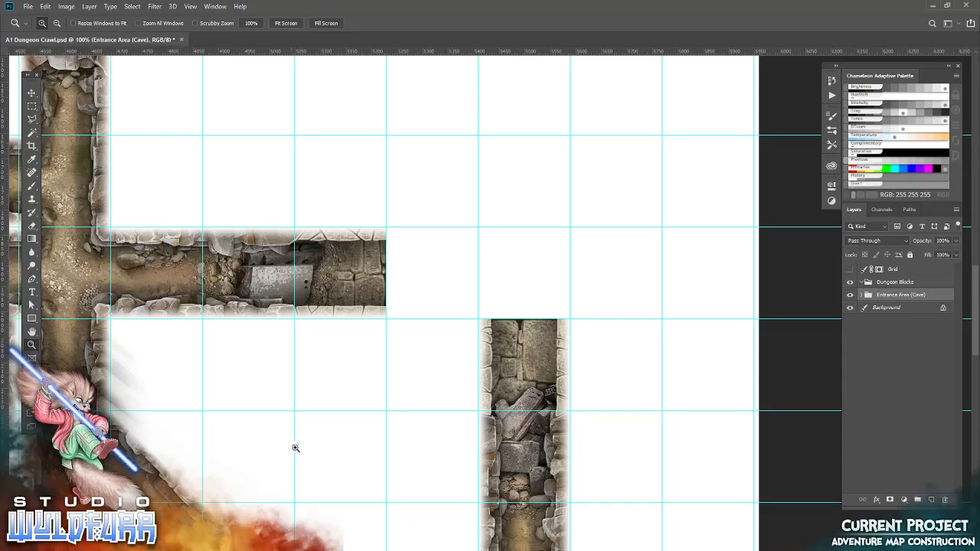
{"action": "mouse_move", "coordinate": [478, 410]}
{"action": "left_mouse_down"}
{"action": "mouse_move", "coordinate": [525, 280]}
{"action": "mouse_move", "coordinate": [367, 351]}
{"action": "mouse_move", "coordinate": [349, 421]}
{"action": "mouse_move", "coordinate": [322, 300]}
{"action": "mouse_move", "coordinate": [324, 219]}
{"action": "left_mouse_up"}
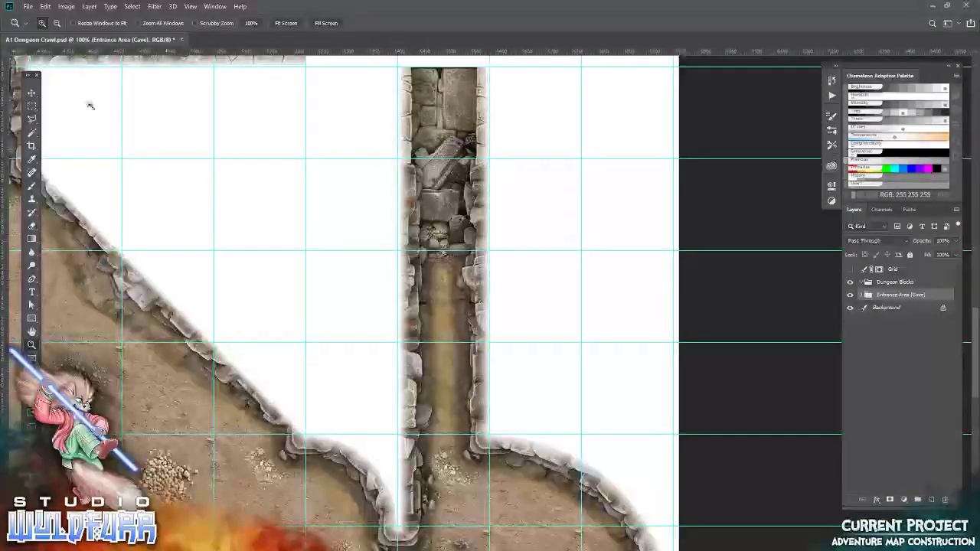
Step: Delete the stray passageway-ns-0000 tile from the corridor
{"action": "left_click", "coordinate": [31, 105]}
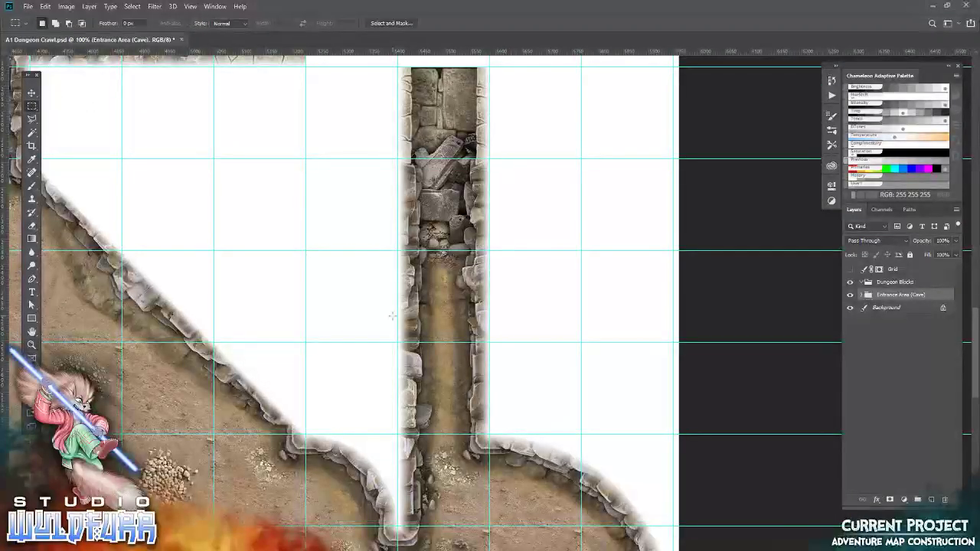
{"action": "left_click", "coordinate": [32, 92]}
{"action": "right_click", "coordinate": [436, 374]}
{"action": "left_click", "coordinate": [466, 389]}
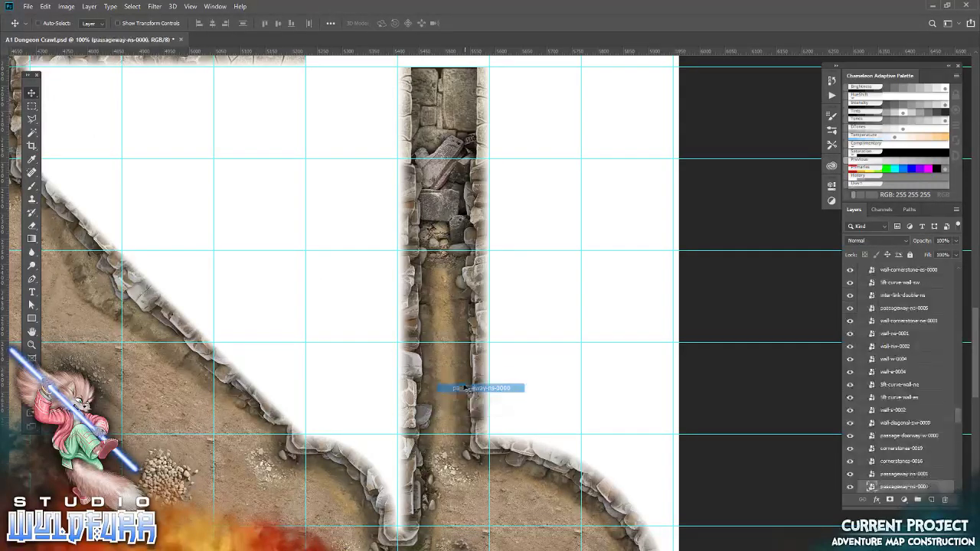
{"action": "left_click_drag", "start_coordinate": [465, 388], "coordinate": [634, 394]}
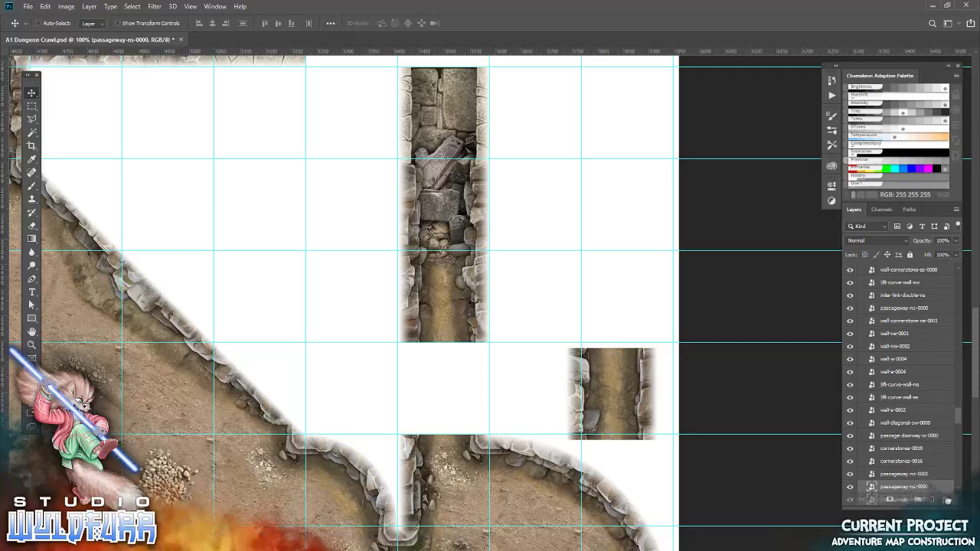
{"action": "left_click_drag", "start_coordinate": [929, 490], "coordinate": [946, 499]}
Step: Move the inter-link-single-ns rubble piece down one grid square (180 px)
{"action": "right_click", "coordinate": [463, 321]}
{"action": "left_click", "coordinate": [498, 334]}
{"action": "left_click_drag", "start_coordinate": [440, 314], "coordinate": [440, 406]}
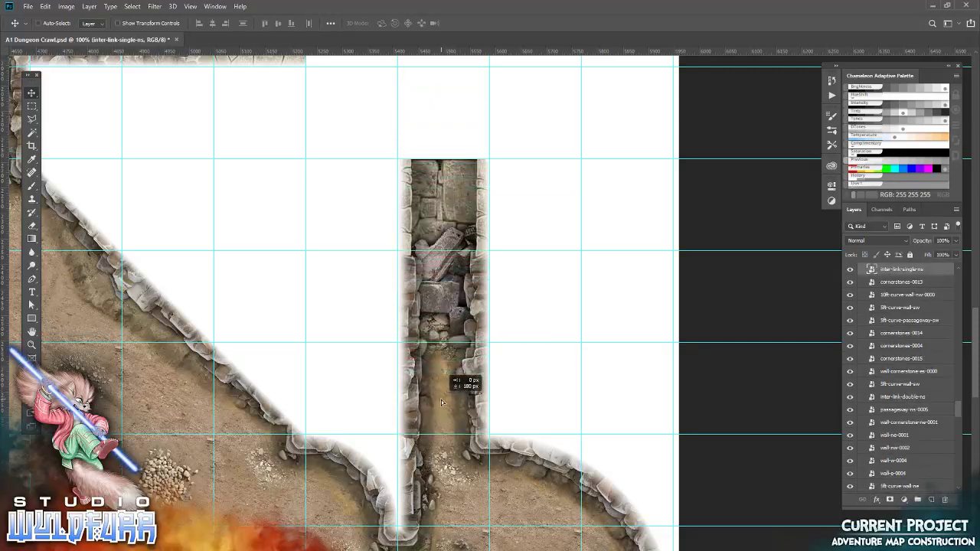
{"action": "left_click_drag", "start_coordinate": [494, 331], "coordinate": [514, 315]}
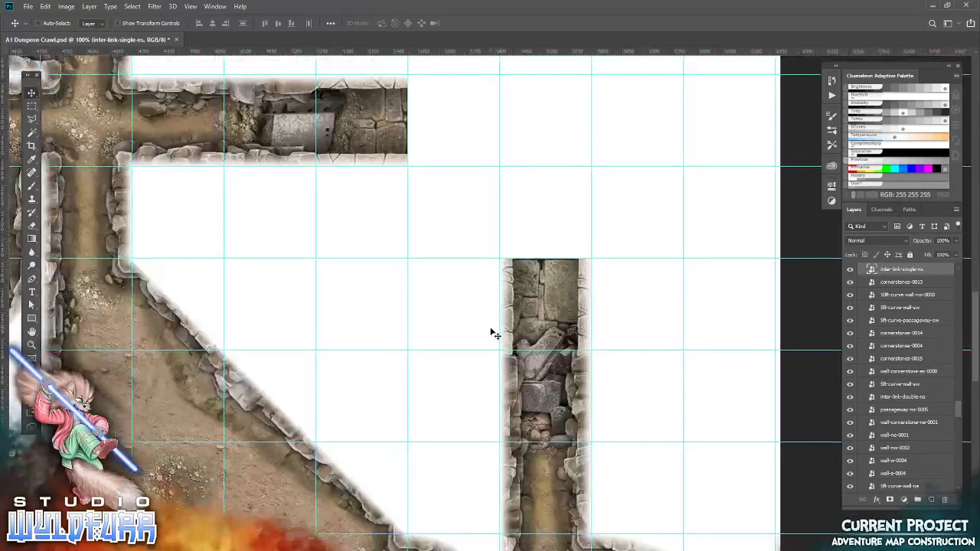
{"action": "key", "text": "alt+Tab"}
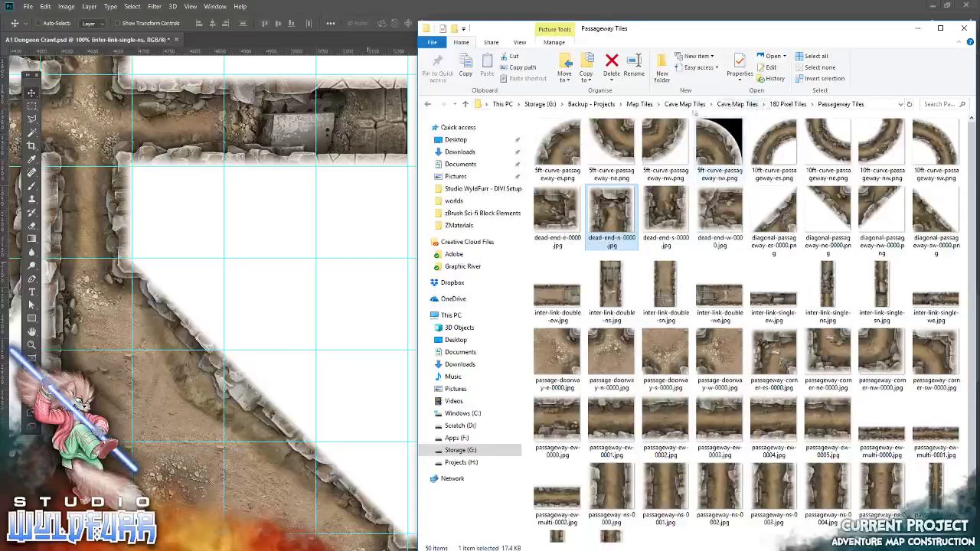
Step: Go from Map Tiles through Dungeon Map Tiles I Update and Dungeon Map Tiles to 180 Pixels Scale
{"action": "left_click", "coordinate": [638, 105]}
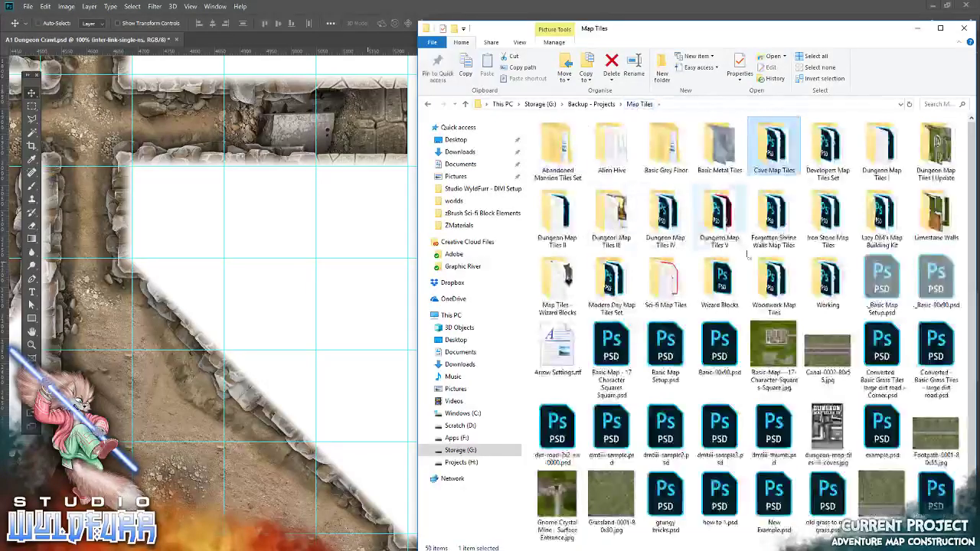
{"action": "double_click", "coordinate": [936, 150]}
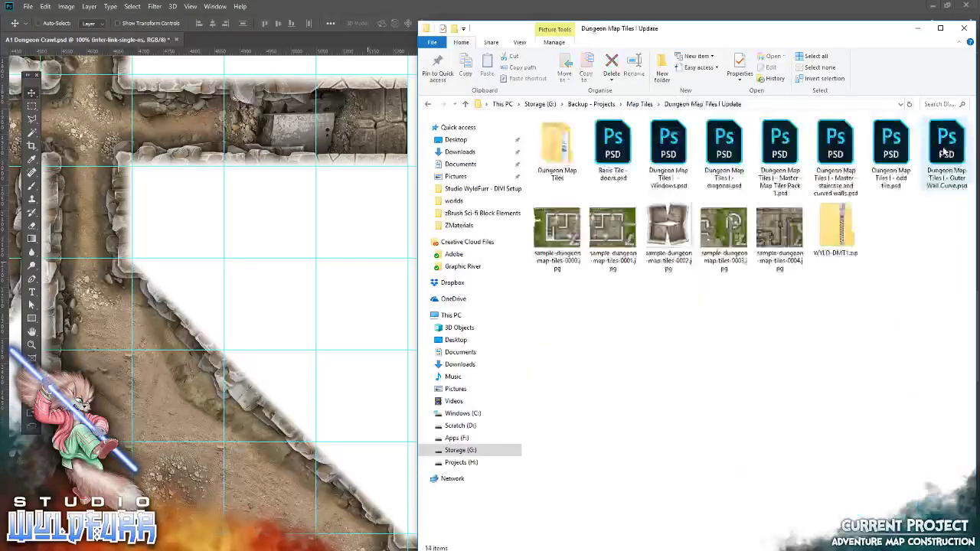
{"action": "left_click", "coordinate": [570, 156]}
{"action": "double_click", "coordinate": [551, 152]}
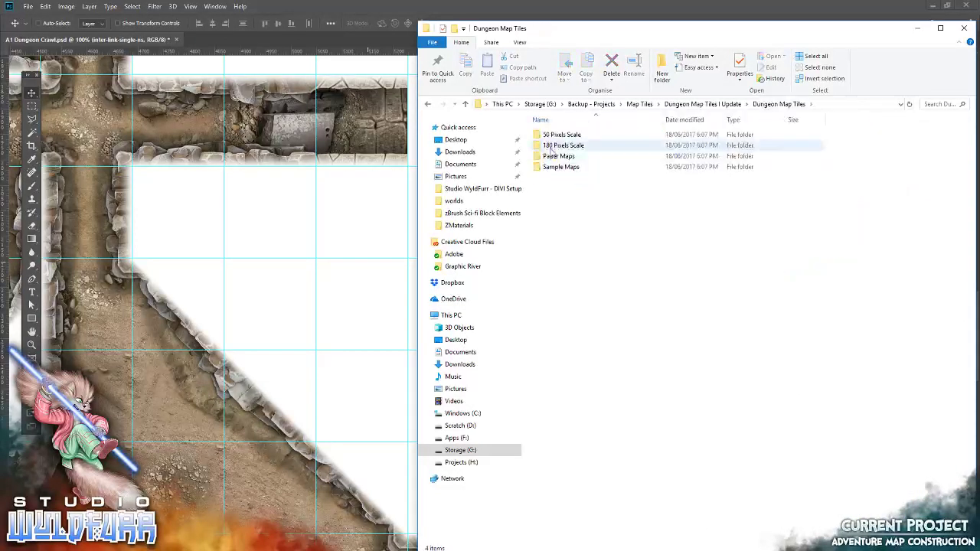
{"action": "double_click", "coordinate": [551, 146]}
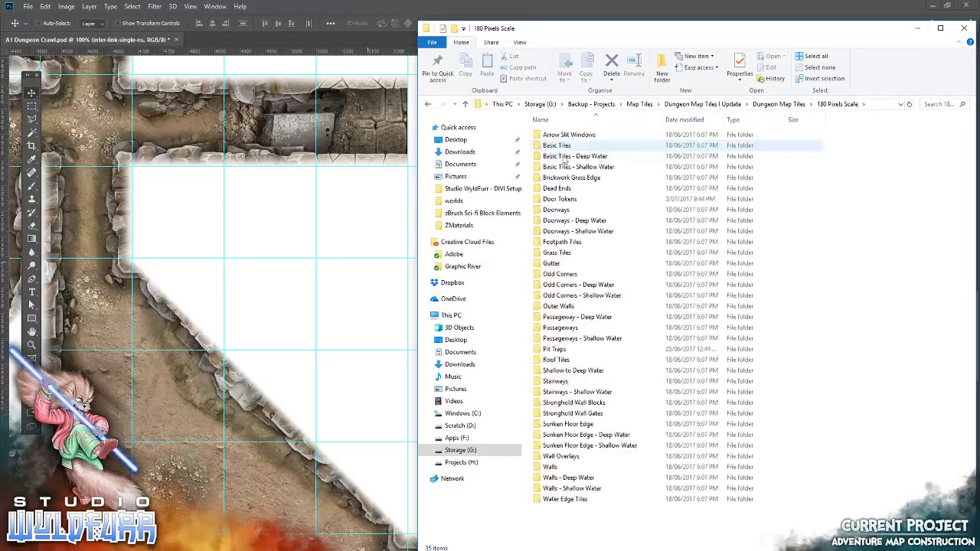
Step: Place wall-tile-s-0000 from Walls and move its layer into the Dungeon Blocks group
{"action": "double_click", "coordinate": [566, 469]}
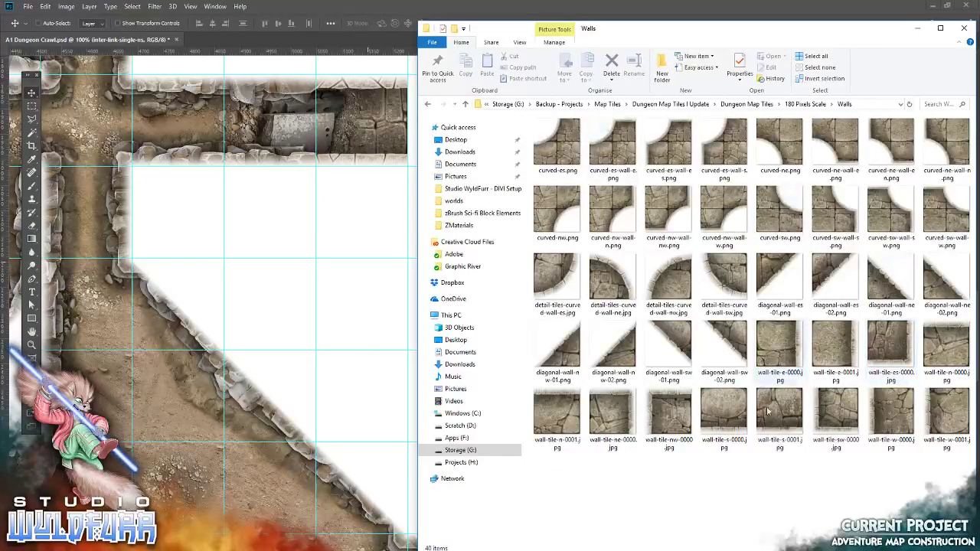
{"action": "left_click", "coordinate": [722, 419]}
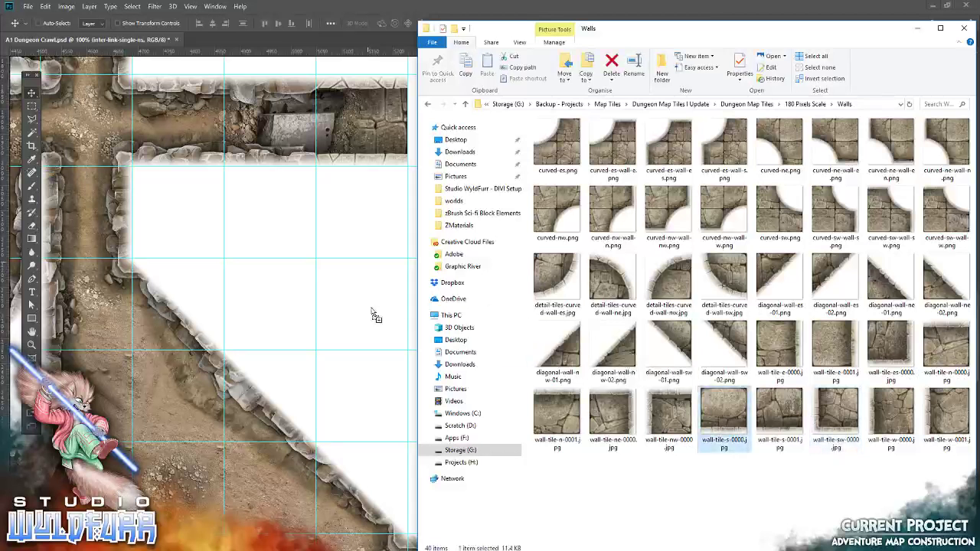
{"action": "left_click_drag", "start_coordinate": [722, 419], "coordinate": [394, 321]}
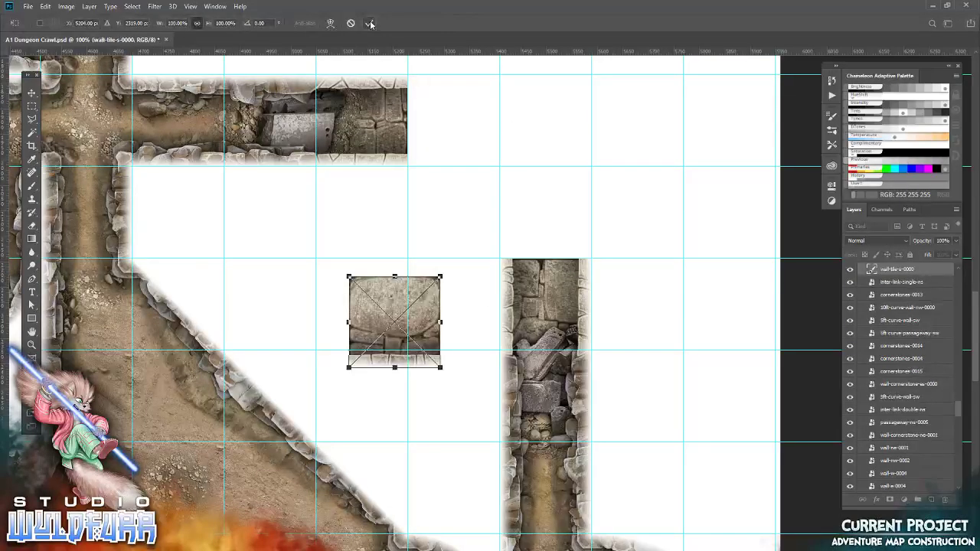
{"action": "left_click", "coordinate": [370, 23]}
{"action": "scroll", "coordinate": [921, 342], "scroll_direction": "up", "scroll_amount": 3}
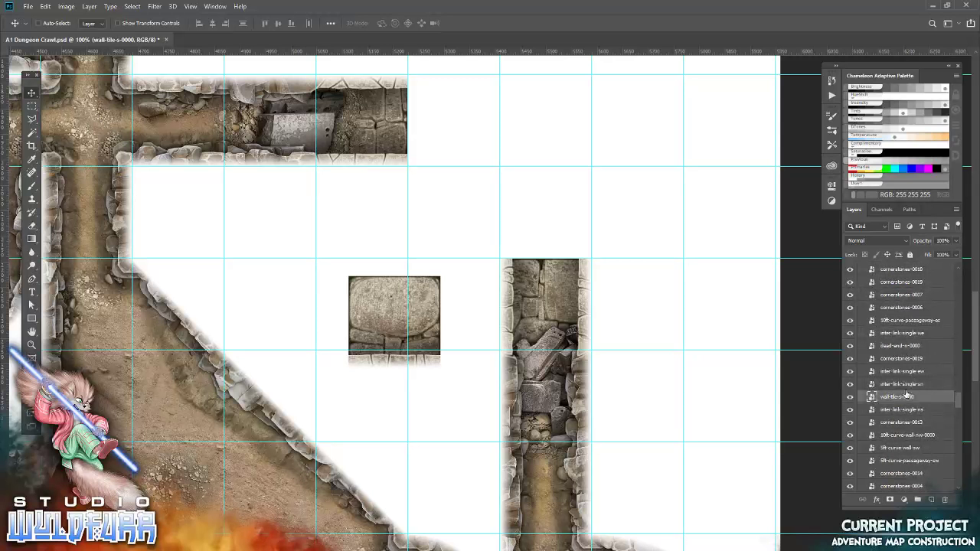
{"action": "left_click_drag", "start_coordinate": [901, 398], "coordinate": [897, 223]}
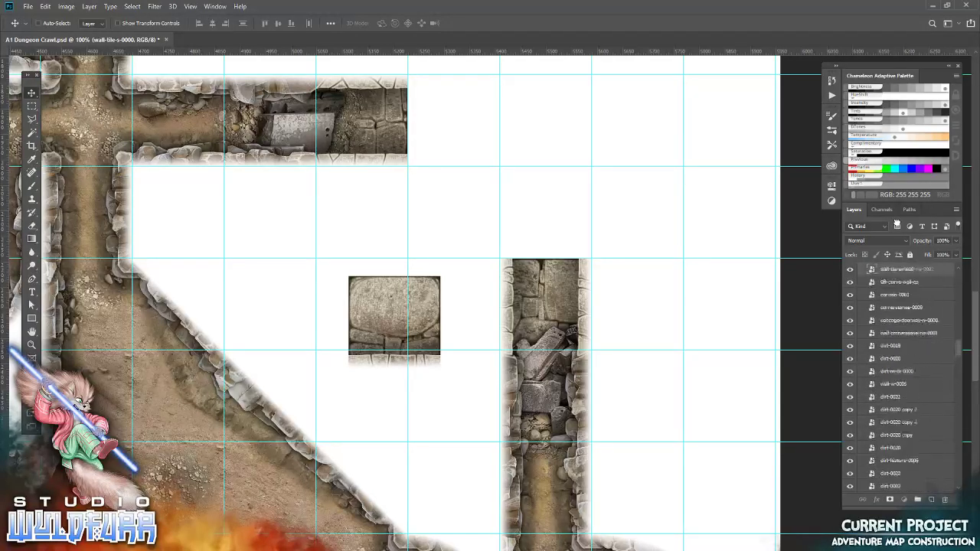
{"action": "left_click_drag", "start_coordinate": [897, 222], "coordinate": [919, 291]}
{"action": "left_click", "coordinate": [861, 307]}
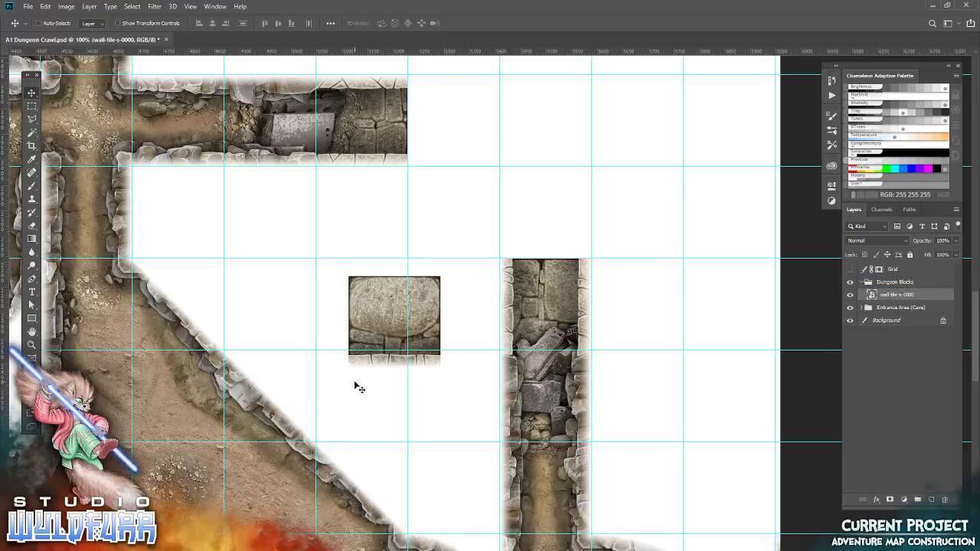
Step: Snap the stone block into the grid square right of the rubble corridor
{"action": "left_click_drag", "start_coordinate": [441, 317], "coordinate": [676, 208]}
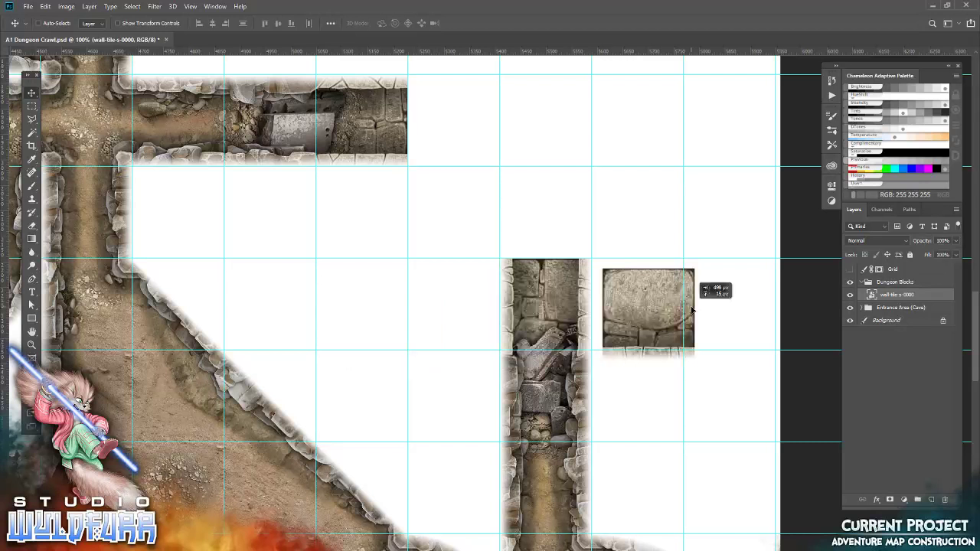
{"action": "left_click_drag", "start_coordinate": [677, 208], "coordinate": [681, 207]}
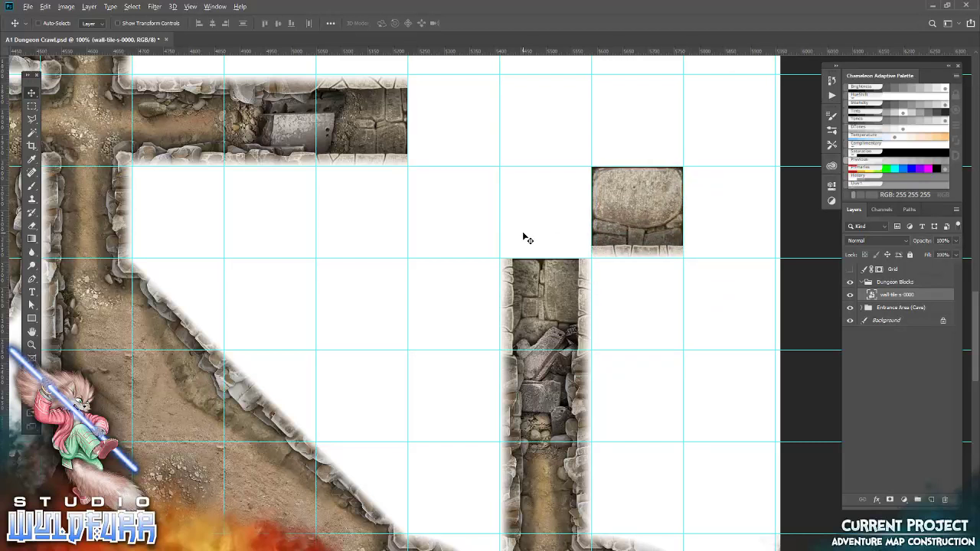
{"action": "key", "text": "alt+Tab"}
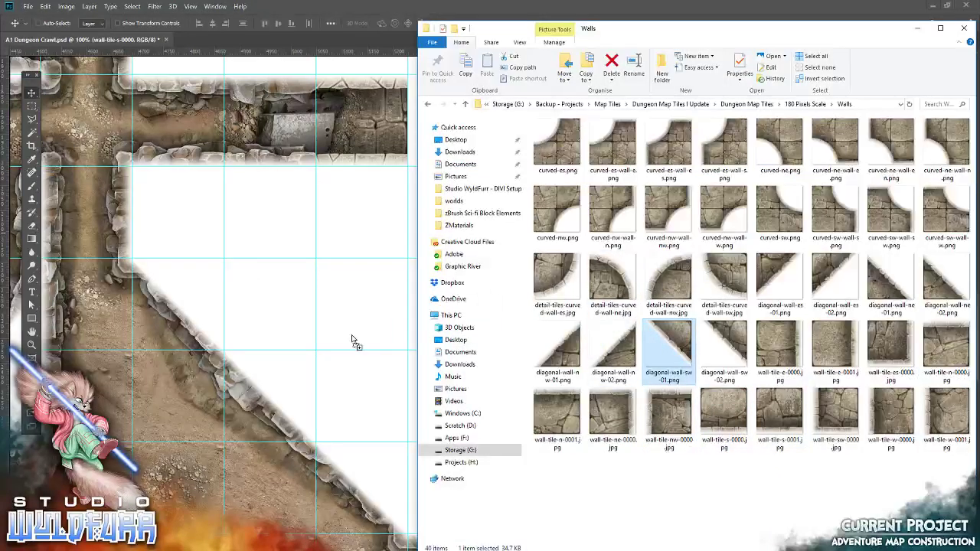
Step: Place diagonal-wall-sw-01 one square down-left against the cave edge
{"action": "left_click_drag", "start_coordinate": [675, 350], "coordinate": [352, 337]}
{"action": "left_click", "coordinate": [369, 23]}
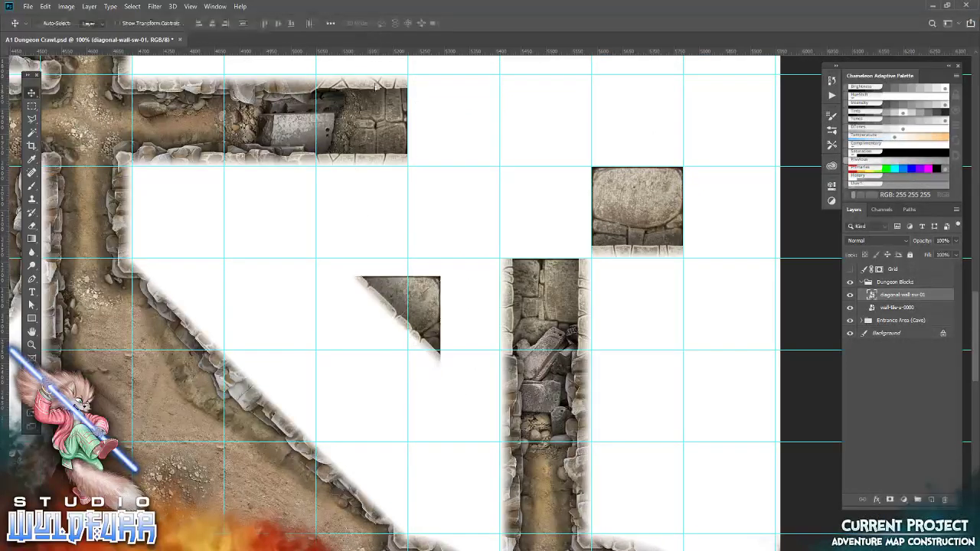
{"action": "mouse_move", "coordinate": [475, 307]}
{"action": "left_mouse_down"}
{"action": "mouse_move", "coordinate": [388, 399]}
{"action": "mouse_move", "coordinate": [425, 387]}
{"action": "mouse_move", "coordinate": [440, 376]}
{"action": "mouse_move", "coordinate": [333, 381]}
{"action": "mouse_move", "coordinate": [344, 376]}
{"action": "left_mouse_up"}
{"action": "key", "text": "alt+Tab"}
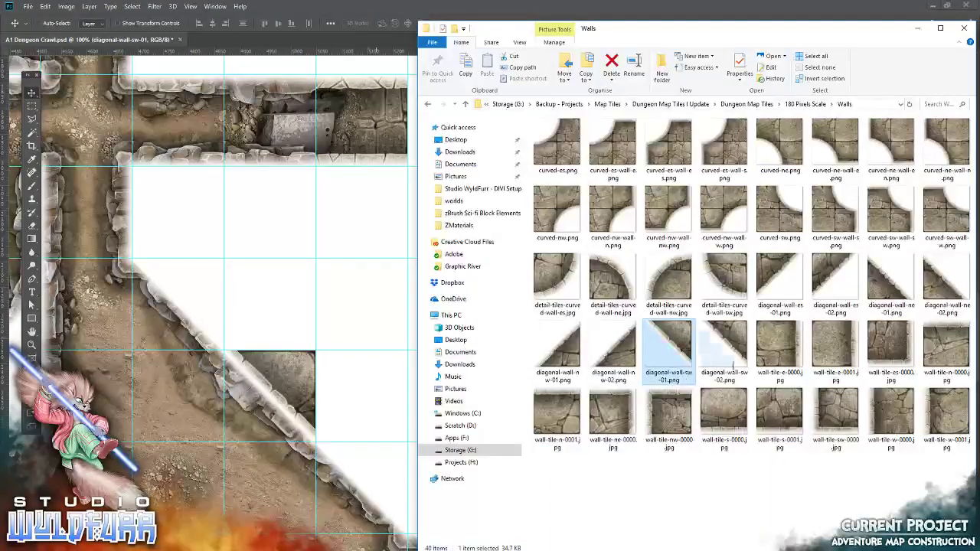
Step: Add diagonal-wall-sw-02 beside it, plus a copy one square up-left
{"action": "left_click_drag", "start_coordinate": [614, 376], "coordinate": [363, 292]}
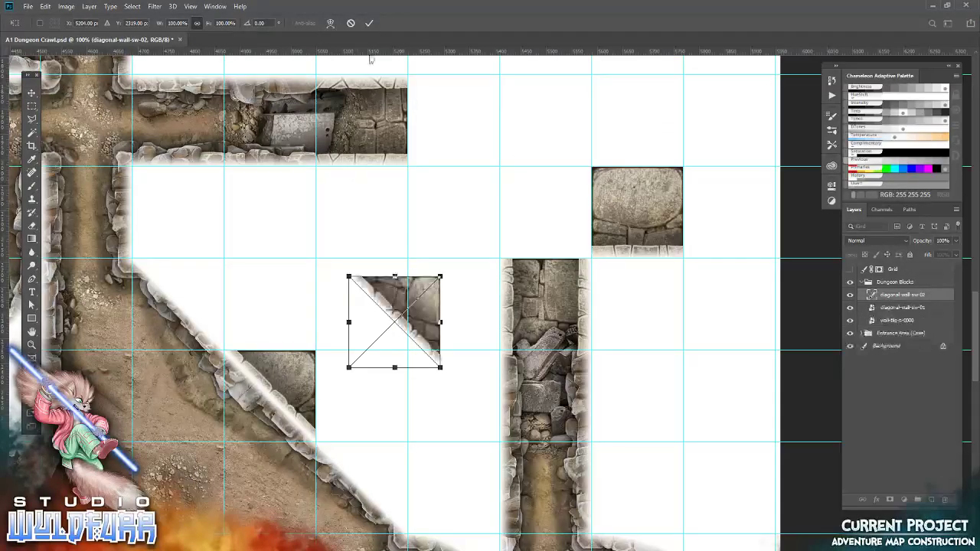
{"action": "left_click", "coordinate": [369, 24]}
{"action": "left_click_drag", "start_coordinate": [462, 316], "coordinate": [427, 482]}
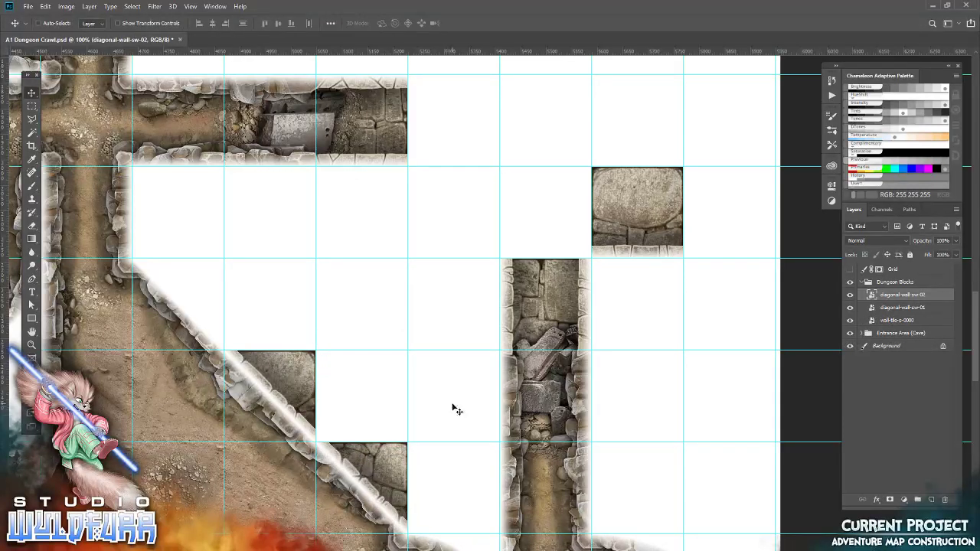
{"action": "left_click_drag", "start_coordinate": [383, 477], "coordinate": [204, 294]}
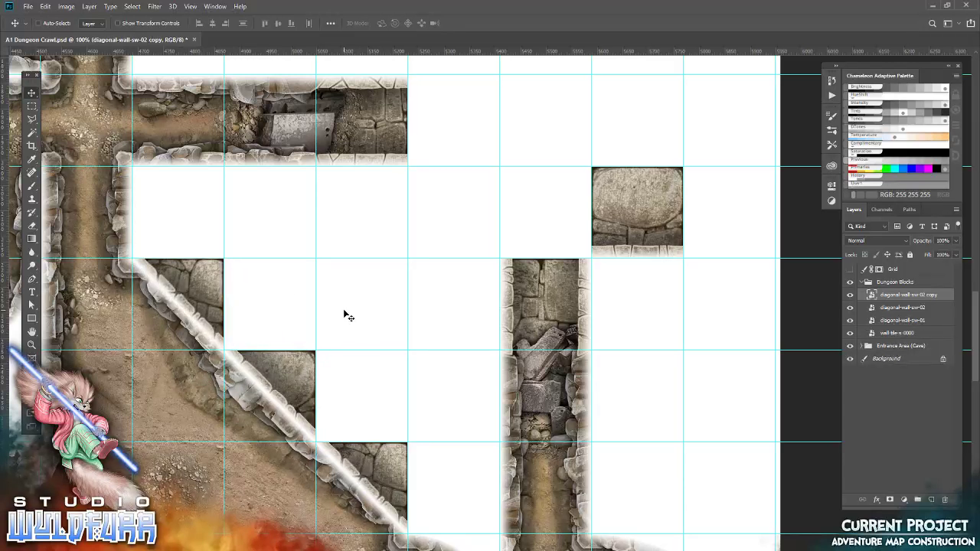
Step: Zoom to 200% and pan to inspect the diagonal wall tiles
{"action": "left_click", "coordinate": [34, 346]}
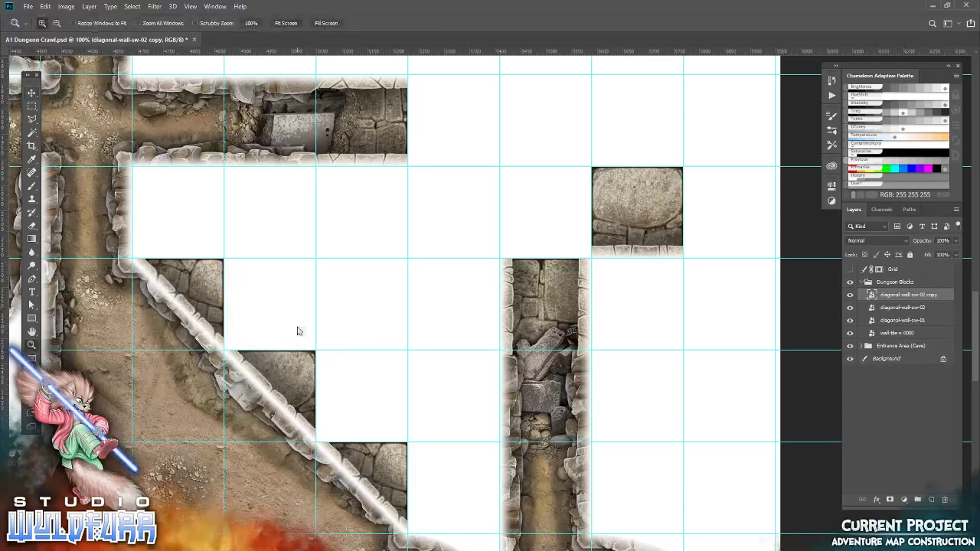
{"action": "right_click", "coordinate": [298, 332]}
{"action": "left_click", "coordinate": [312, 351]}
{"action": "mouse_move", "coordinate": [174, 372]}
{"action": "left_mouse_down"}
{"action": "mouse_move", "coordinate": [511, 482]}
{"action": "mouse_move", "coordinate": [421, 333]}
{"action": "left_mouse_up"}
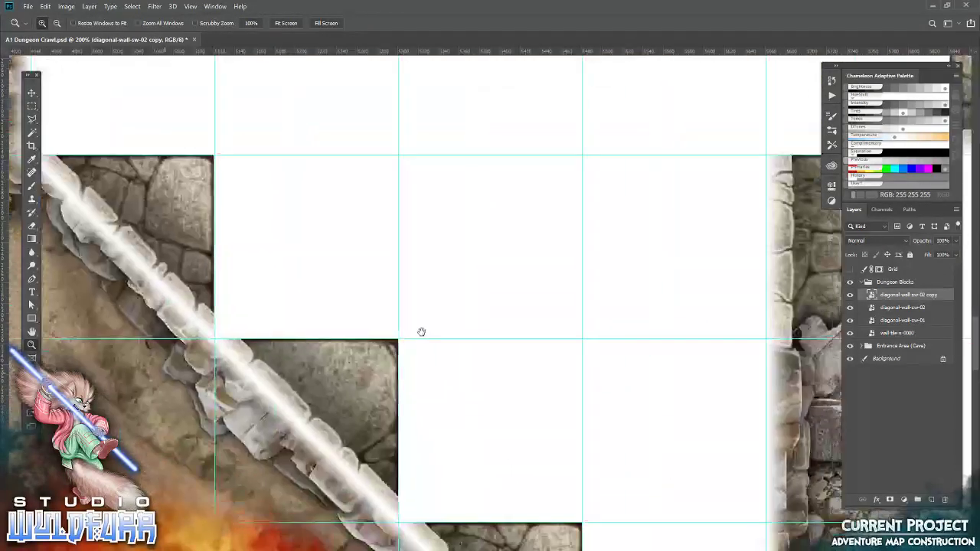
{"action": "key", "text": "alt+Tab"}
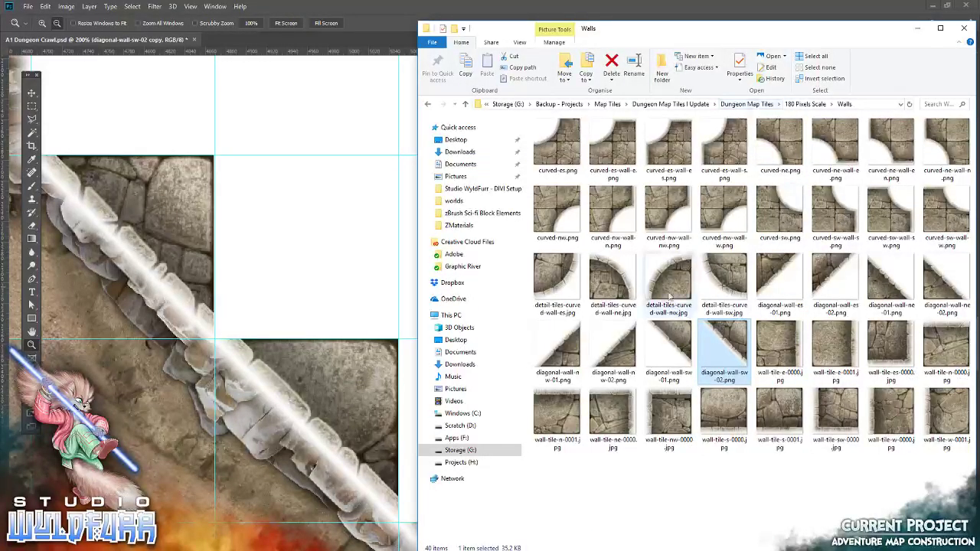
Step: Place detail-tiles-curved-wall-nw in the cell above the diagonal wall
{"action": "left_click_drag", "start_coordinate": [671, 297], "coordinate": [306, 180]}
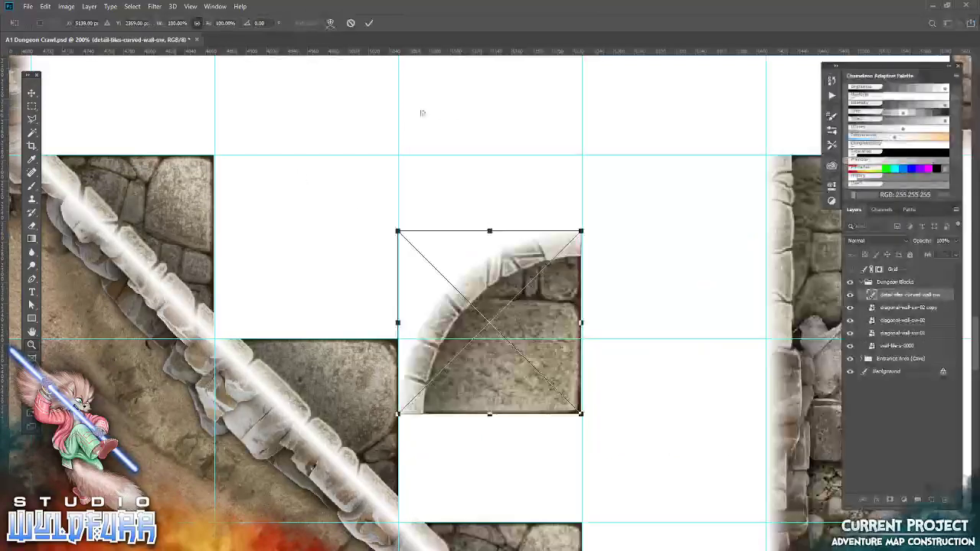
{"action": "left_click", "coordinate": [370, 24]}
{"action": "key", "text": "z"}
{"action": "left_click_drag", "start_coordinate": [435, 213], "coordinate": [564, 351]}
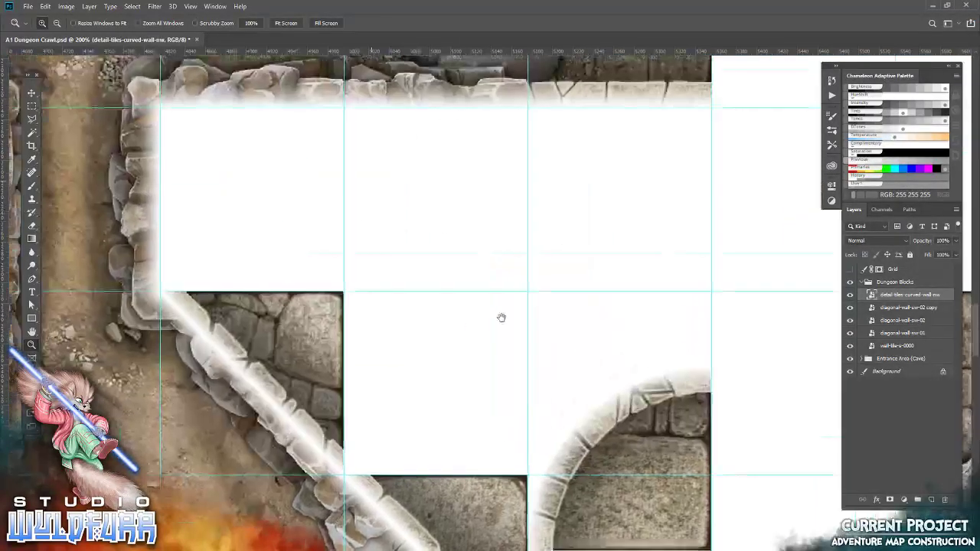
{"action": "left_click", "coordinate": [32, 96]}
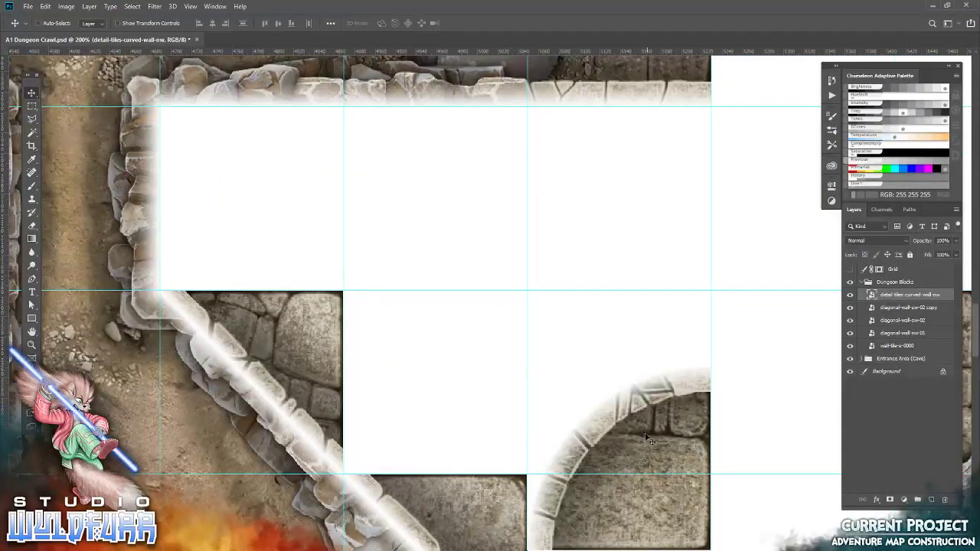
{"action": "left_click_drag", "start_coordinate": [647, 439], "coordinate": [282, 176]}
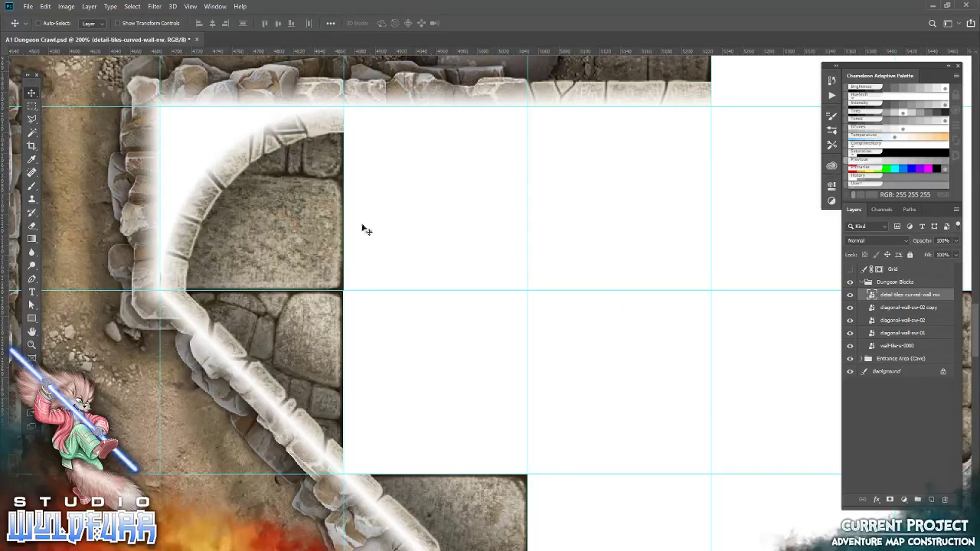
{"action": "right_click", "coordinate": [334, 328]}
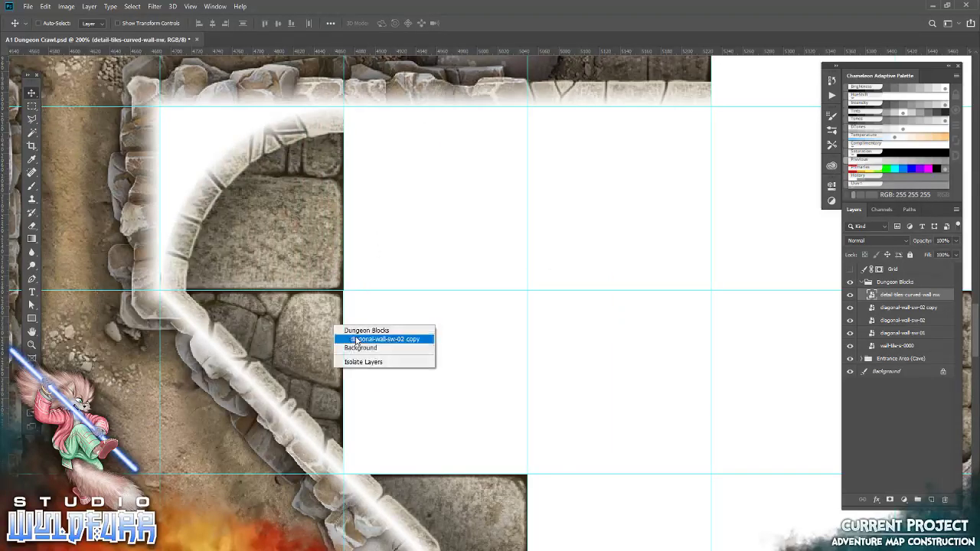
{"action": "left_click", "coordinate": [357, 340]}
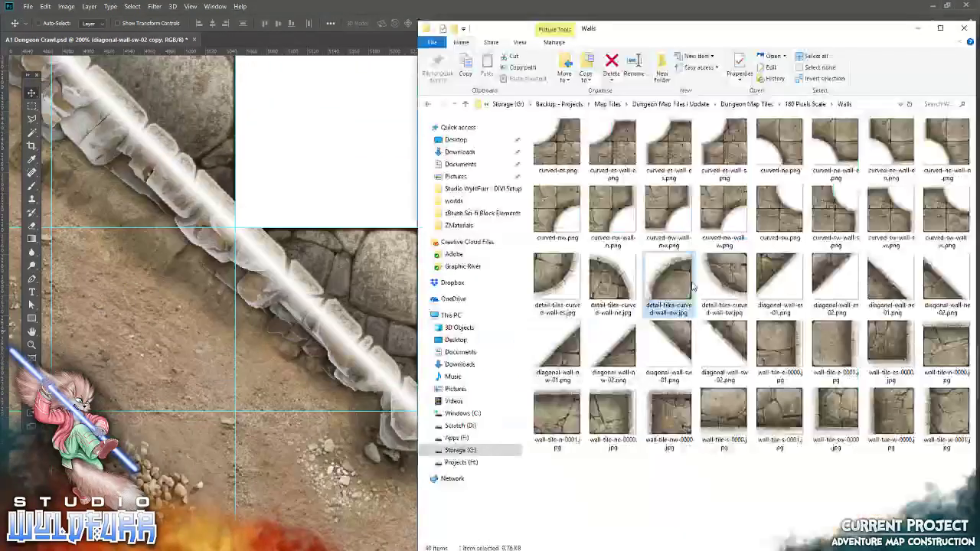
Step: Place detail-tiles-curved-wall-es snapped to the grid line, then return to the category folders
{"action": "left_click_drag", "start_coordinate": [557, 283], "coordinate": [331, 234]}
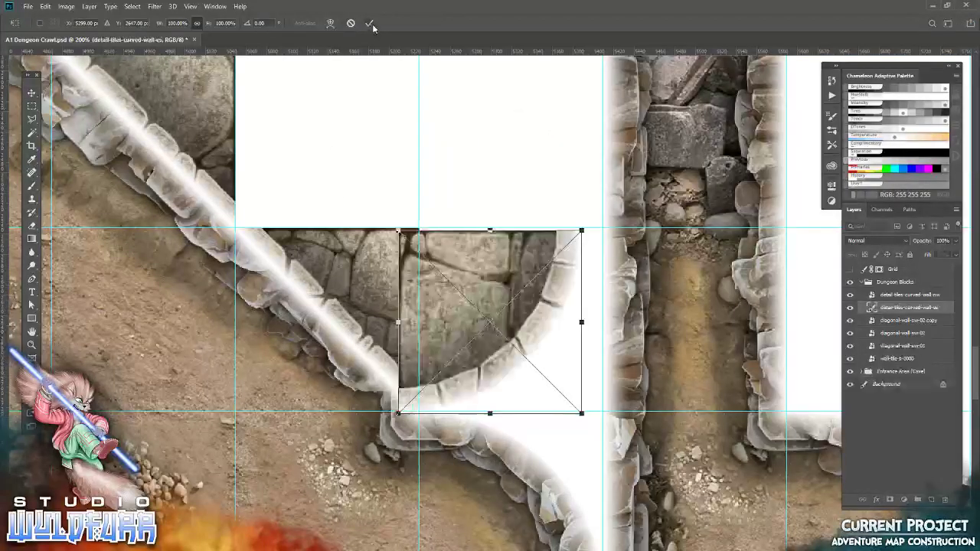
{"action": "left_click", "coordinate": [371, 24]}
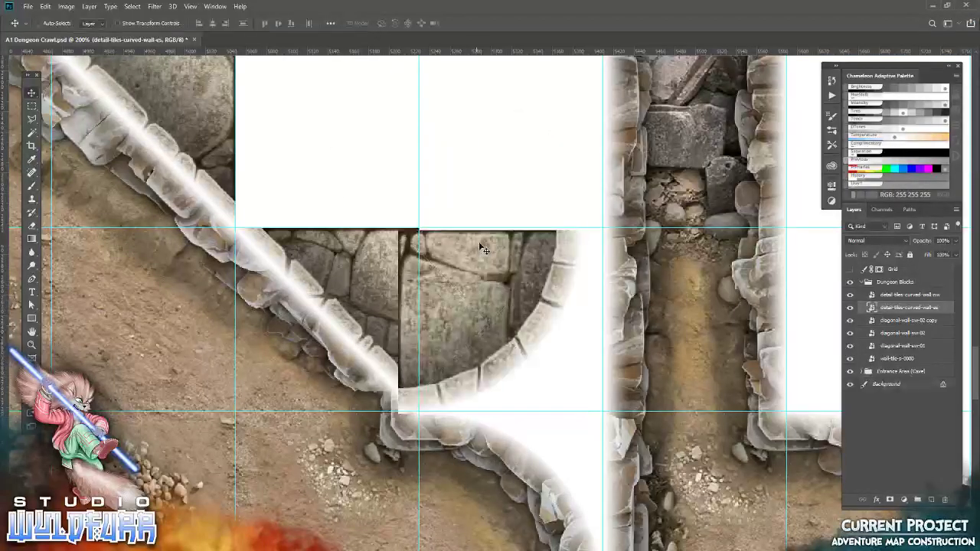
{"action": "left_click_drag", "start_coordinate": [458, 272], "coordinate": [481, 270]}
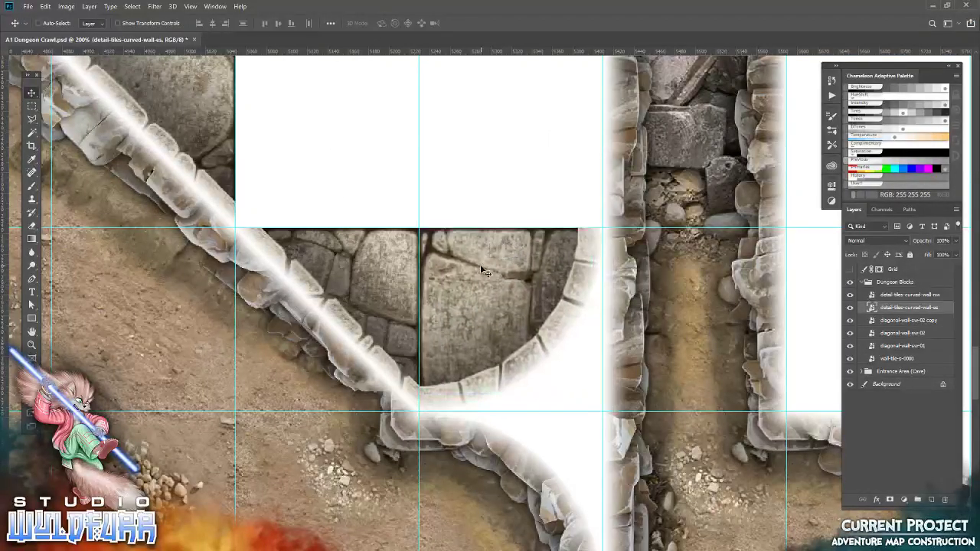
{"action": "key", "text": "ctrl+z"}
{"action": "key", "text": "ctrl+shift+z"}
{"action": "scroll", "coordinate": [436, 265], "scroll_direction": "up", "scroll_amount": 2}
{"action": "scroll", "coordinate": [465, 324], "scroll_direction": "up", "scroll_amount": 1}
{"action": "key", "text": "alt+Tab"}
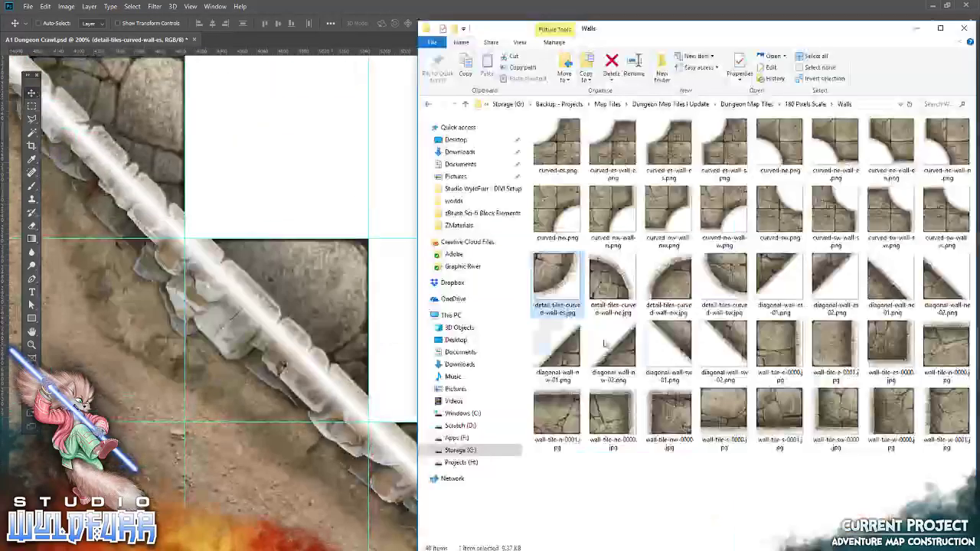
{"action": "left_click", "coordinate": [817, 107]}
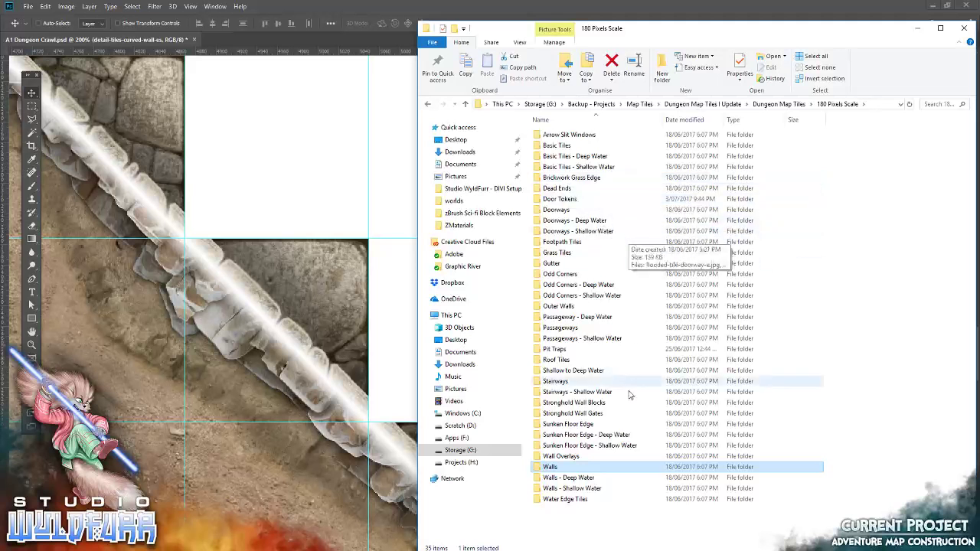
{"action": "mouse_move", "coordinate": [578, 392]}
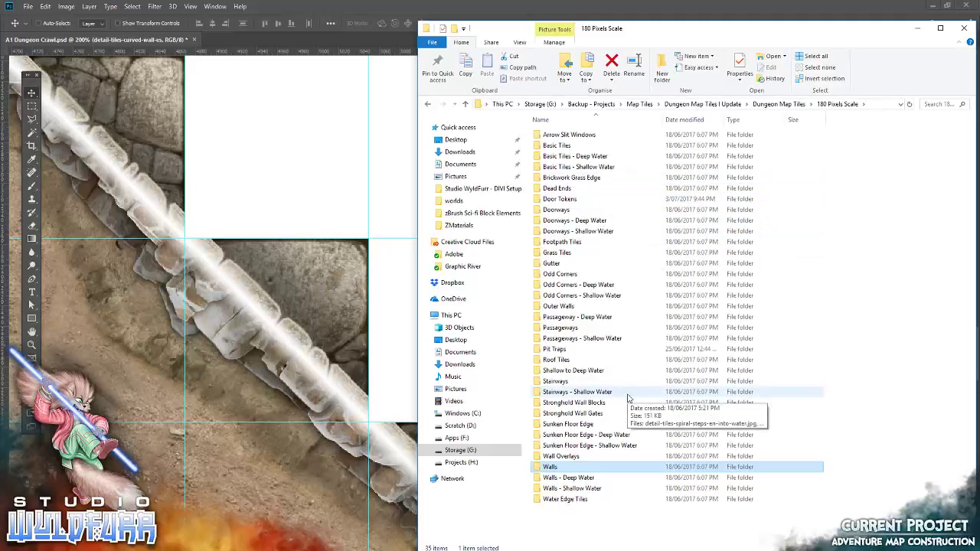
Step: Fit odd-tiles-0000 from Odd Corners into the empty grid cell beside the curved wall
{"action": "double_click", "coordinate": [567, 274]}
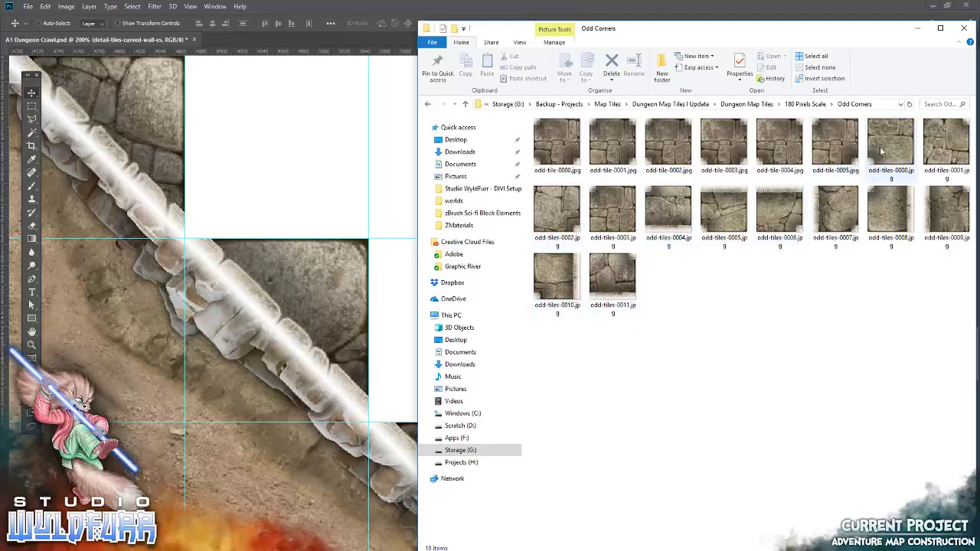
{"action": "left_click_drag", "start_coordinate": [890, 149], "coordinate": [309, 160]}
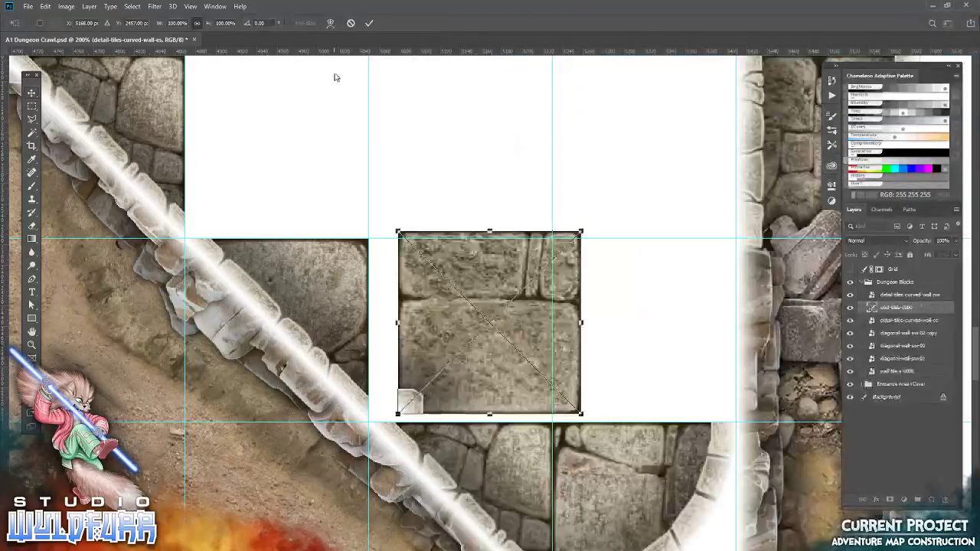
{"action": "left_click", "coordinate": [369, 23]}
{"action": "left_click_drag", "start_coordinate": [455, 350], "coordinate": [422, 352]}
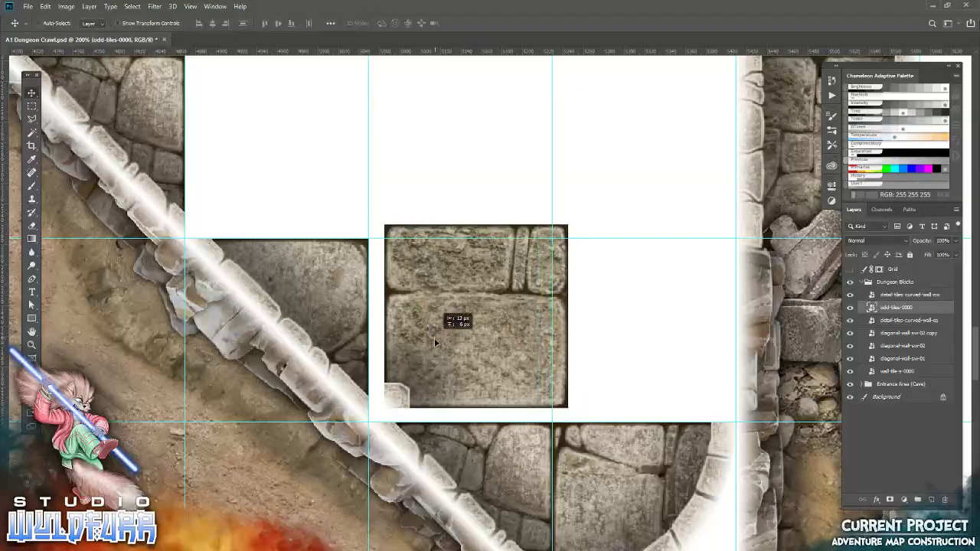
{"action": "left_click_drag", "start_coordinate": [423, 352], "coordinate": [422, 353]}
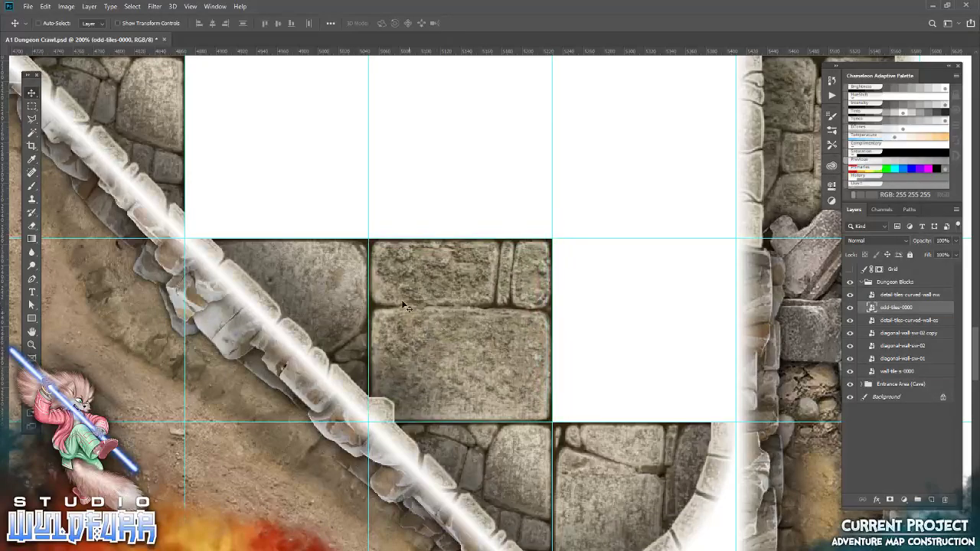
{"action": "left_click_drag", "start_coordinate": [256, 186], "coordinate": [449, 361]}
{"action": "key", "text": "alt+Tab"}
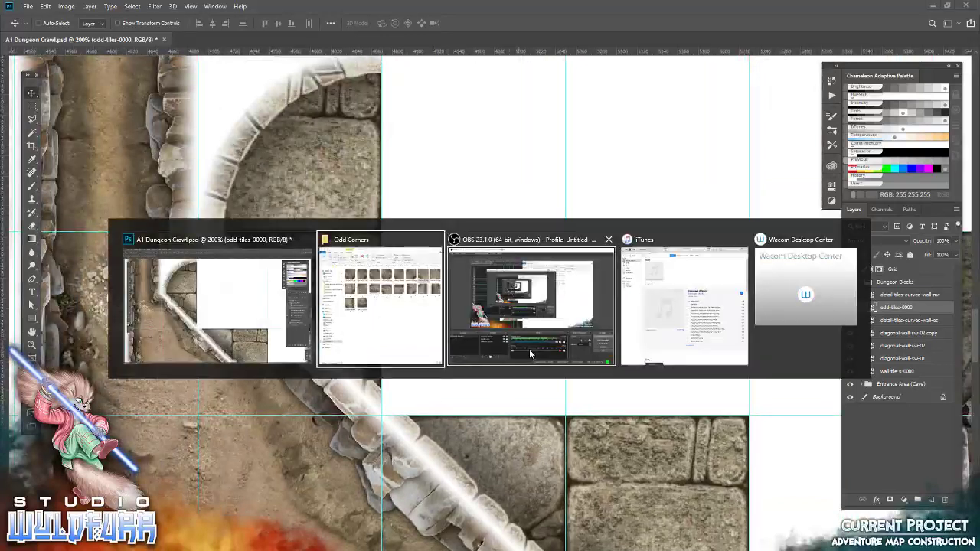
{"action": "key", "text": "alt+Up"}
{"action": "left_click_drag", "start_coordinate": [789, 118], "coordinate": [553, 151]}
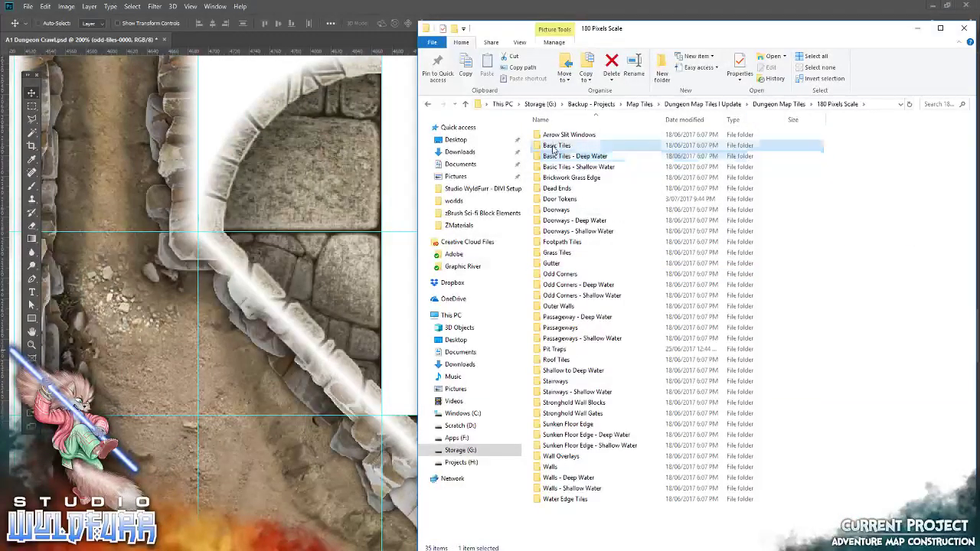
Step: Place basic-tile-0008 from Basic Tiles, aligned in the empty grid cell
{"action": "double_click", "coordinate": [554, 147]}
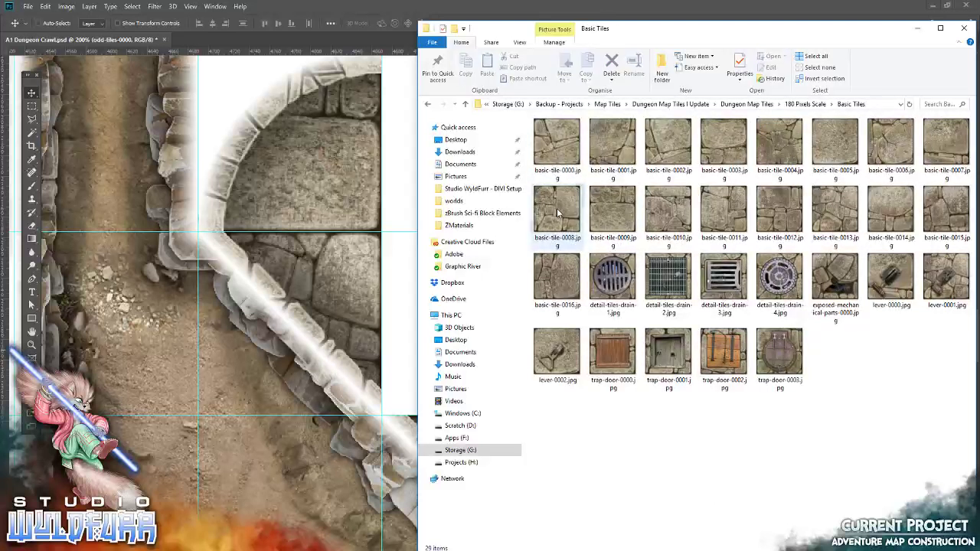
{"action": "left_click_drag", "start_coordinate": [557, 213], "coordinate": [383, 306]}
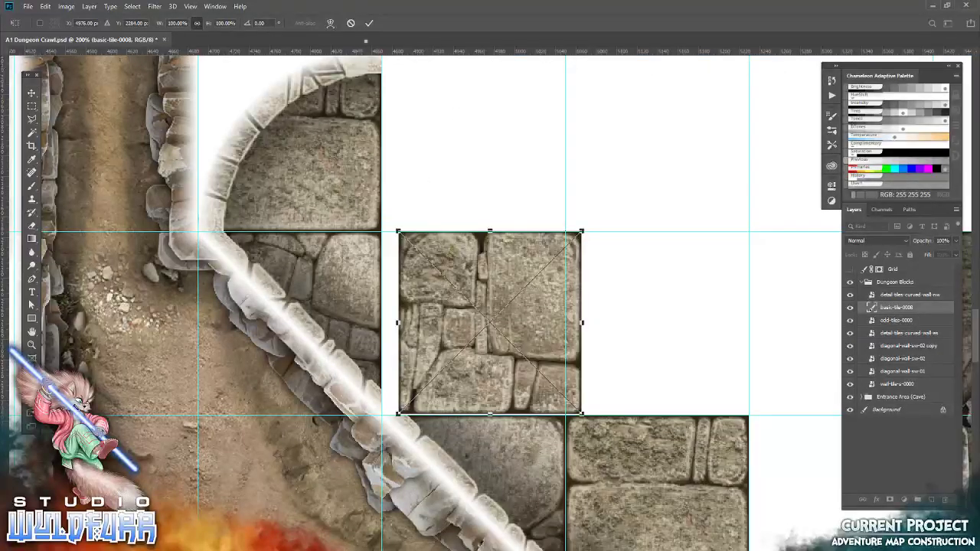
{"action": "left_click", "coordinate": [369, 24]}
{"action": "left_click_drag", "start_coordinate": [515, 279], "coordinate": [492, 285]}
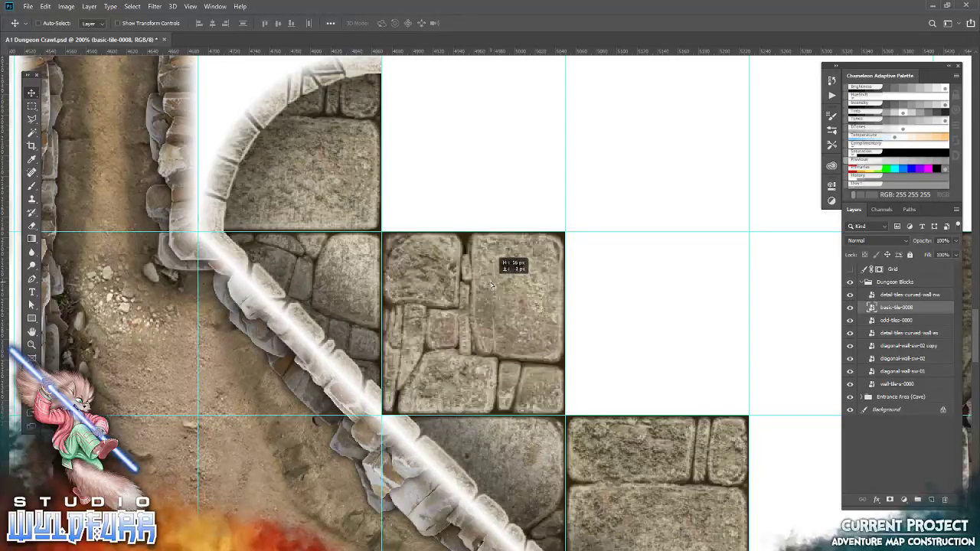
{"action": "left_click_drag", "start_coordinate": [492, 285], "coordinate": [492, 286]}
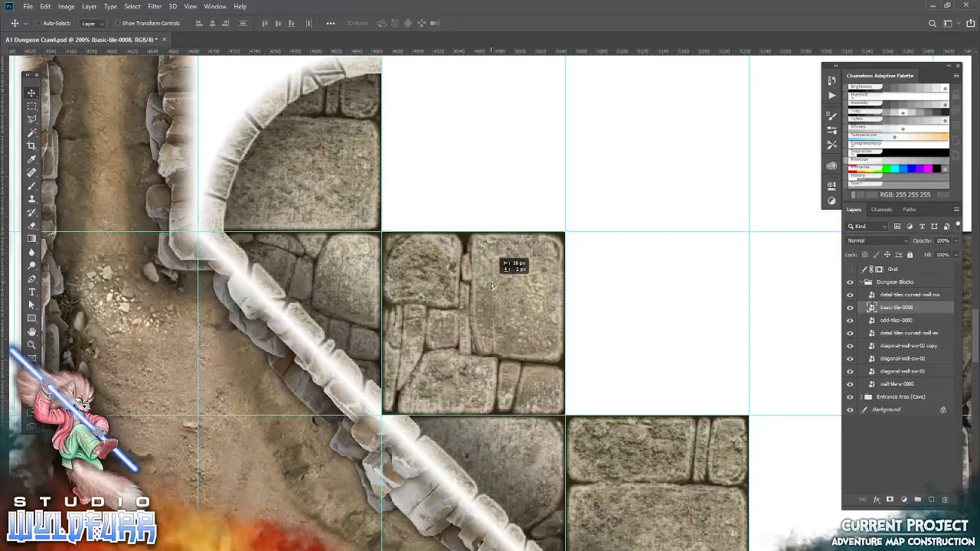
Step: Overlay cornerstones-sw from Wall Overlays onto the stone tile
{"action": "key", "text": "alt+Tab"}
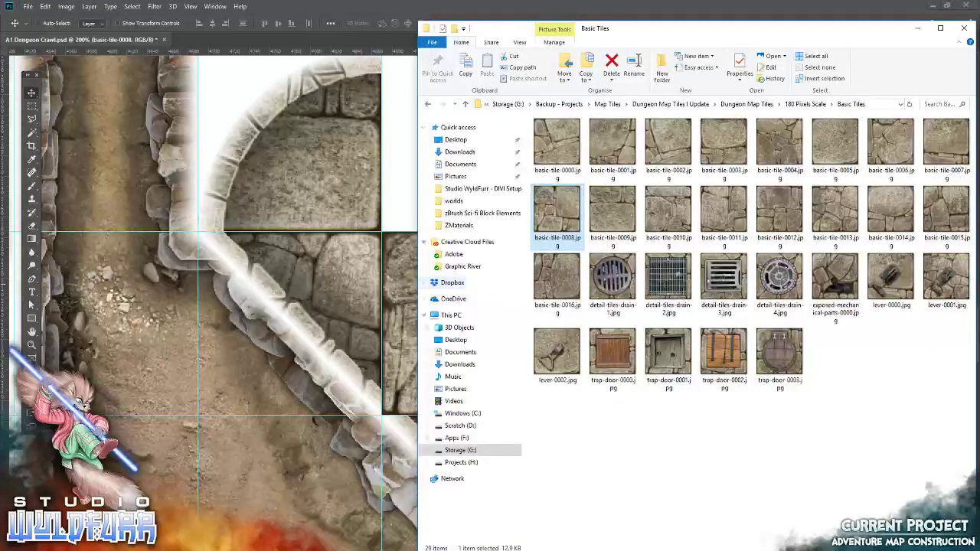
{"action": "left_click", "coordinate": [804, 105]}
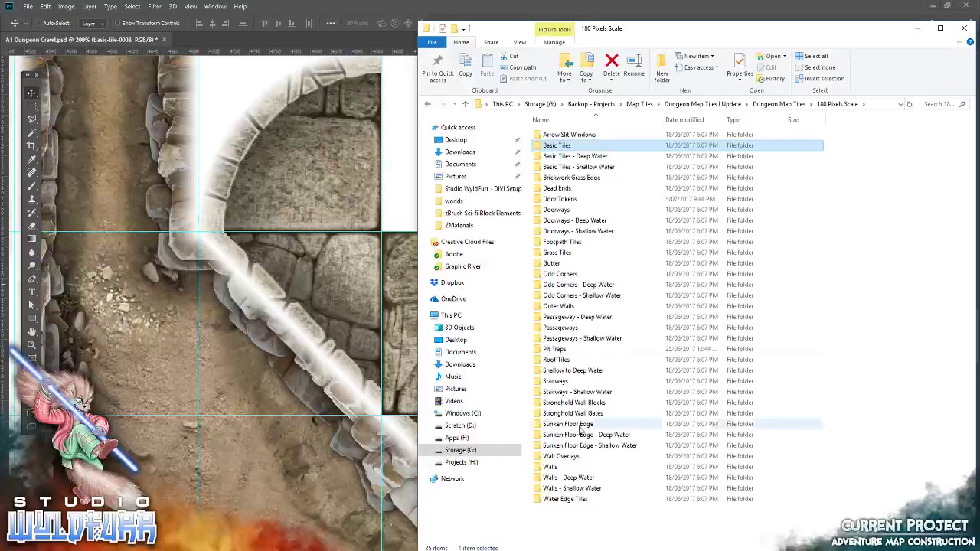
{"action": "double_click", "coordinate": [562, 457]}
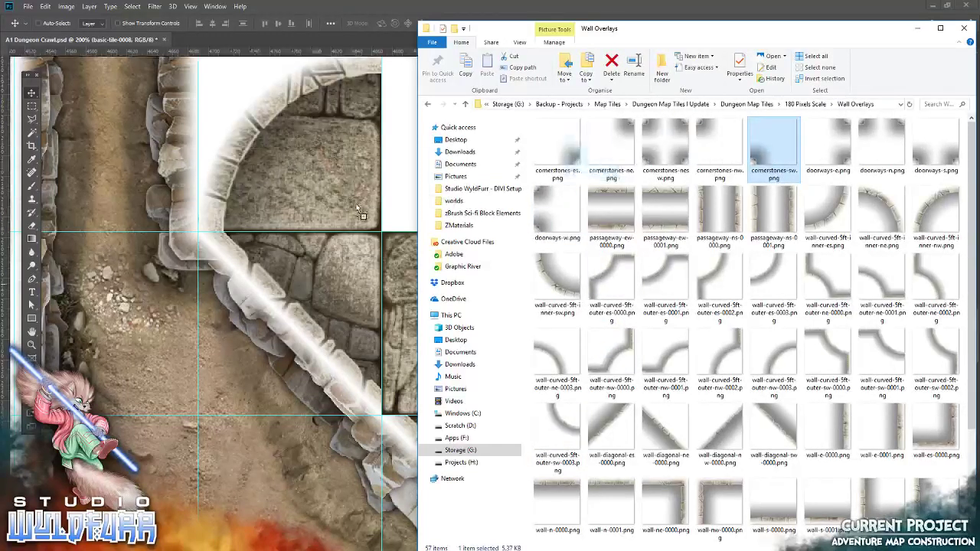
{"action": "left_click_drag", "start_coordinate": [752, 174], "coordinate": [360, 212]}
{"action": "left_click", "coordinate": [369, 25]}
{"action": "left_click_drag", "start_coordinate": [427, 348], "coordinate": [439, 349]}
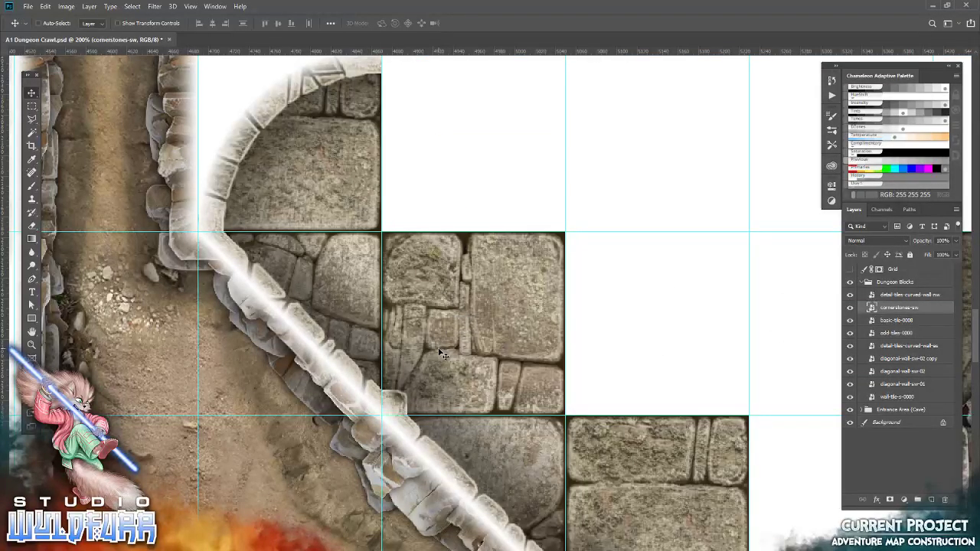
{"action": "left_click_drag", "start_coordinate": [443, 355], "coordinate": [285, 375]}
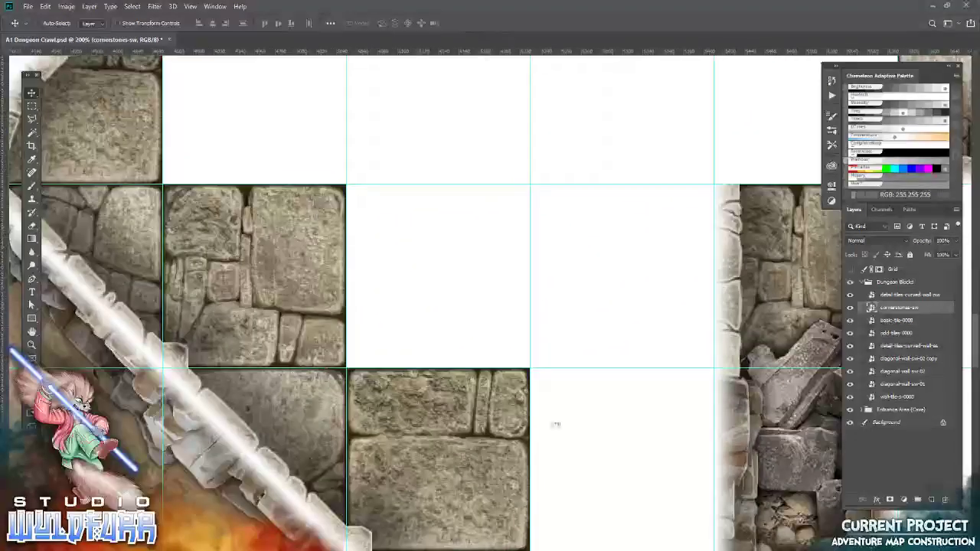
{"action": "left_click_drag", "start_coordinate": [555, 426], "coordinate": [437, 422]}
Step: Place wall-tile-e-0001 in the grid square left of the rubble corridor
{"action": "key", "text": "alt+Tab"}
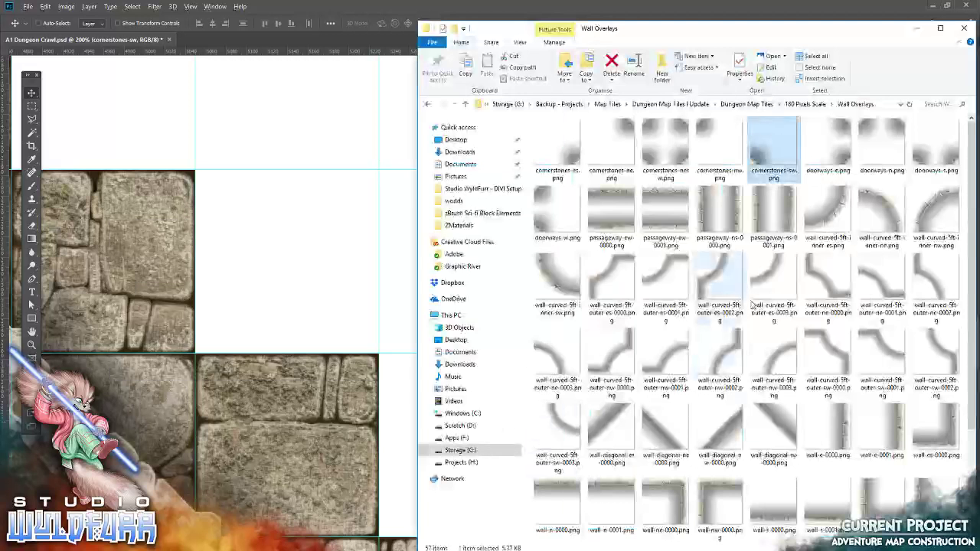
{"action": "left_click", "coordinate": [800, 105]}
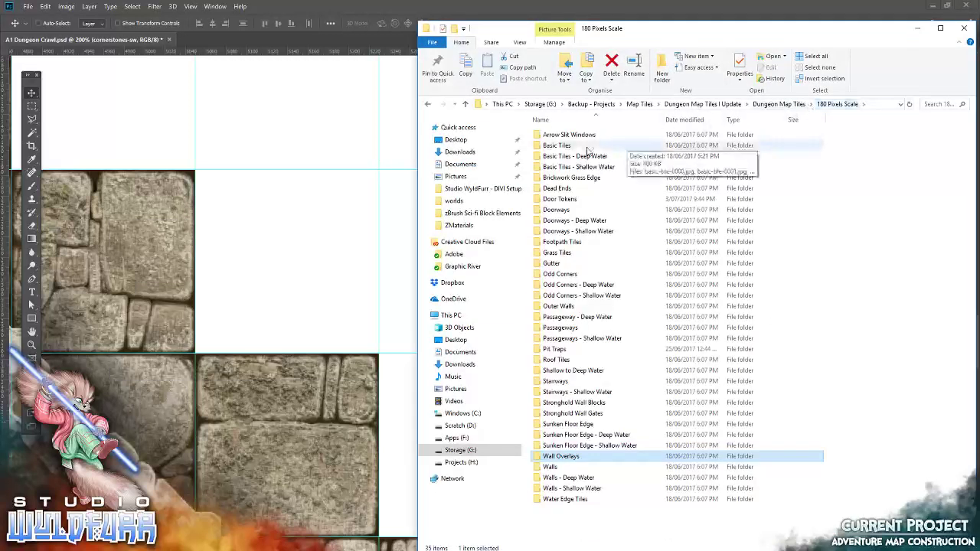
{"action": "double_click", "coordinate": [551, 467]}
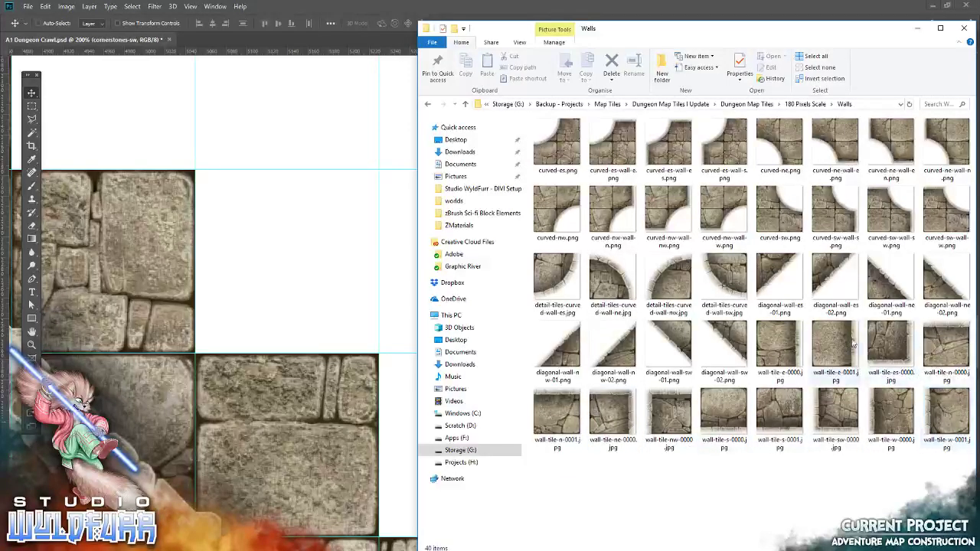
{"action": "left_click_drag", "start_coordinate": [824, 347], "coordinate": [328, 286]}
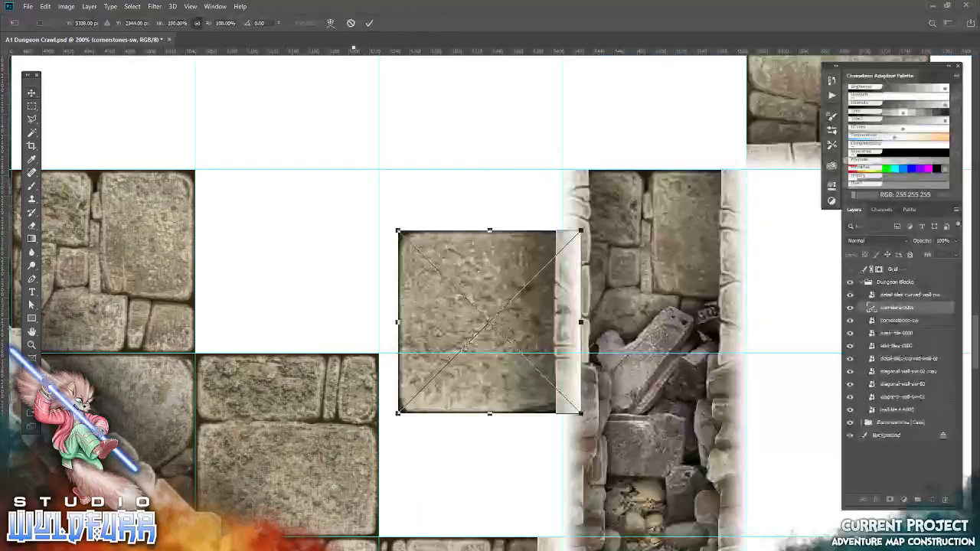
{"action": "left_click", "coordinate": [369, 23]}
{"action": "left_click_drag", "start_coordinate": [429, 245], "coordinate": [412, 367]}
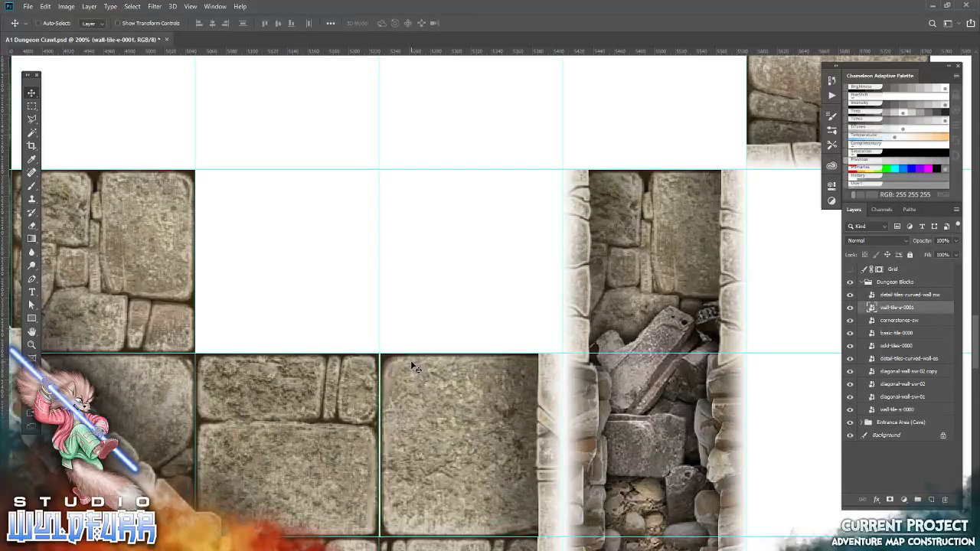
Step: Place wall-tile-e-0000 into an empty grid cell along the arch wall
{"action": "key", "text": "alt+Tab"}
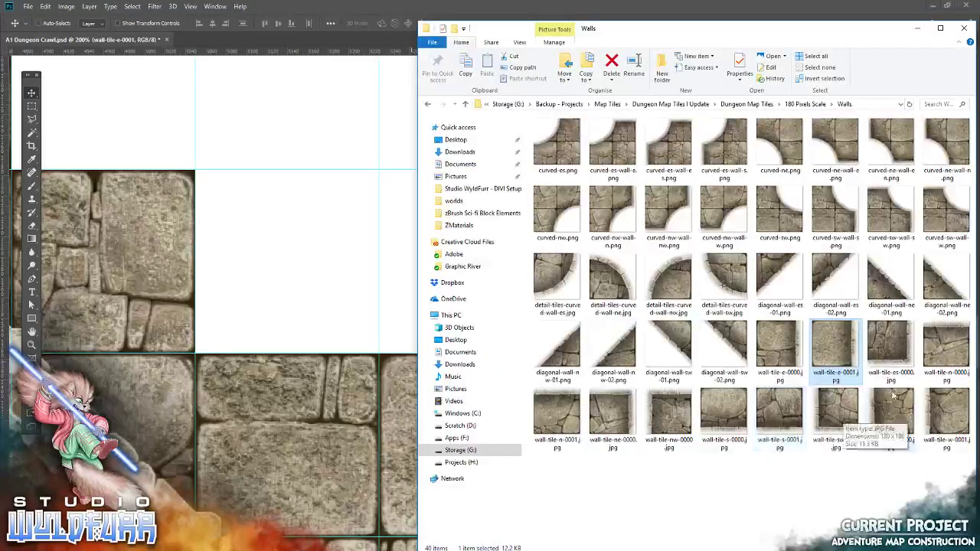
{"action": "left_click_drag", "start_coordinate": [780, 349], "coordinate": [366, 234]}
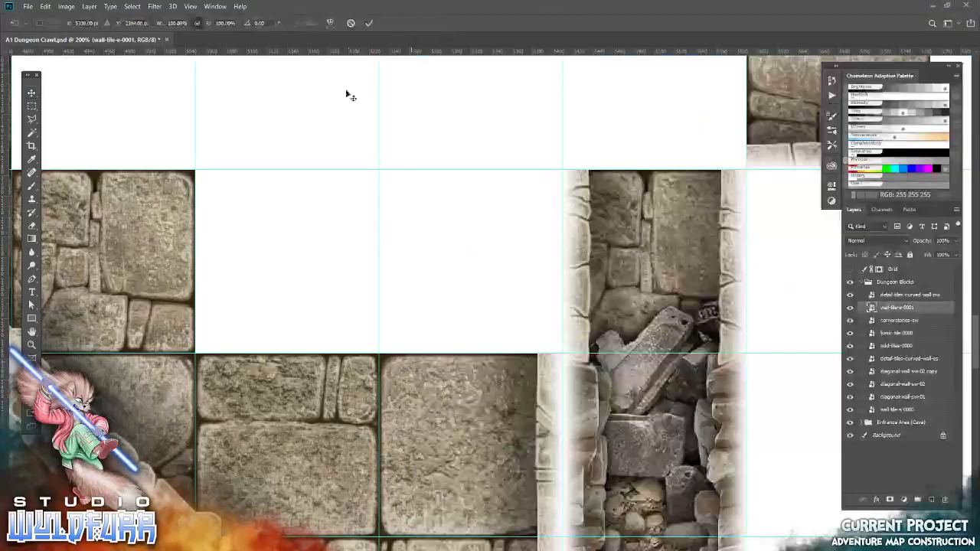
{"action": "left_click_drag", "start_coordinate": [456, 231], "coordinate": [444, 206]}
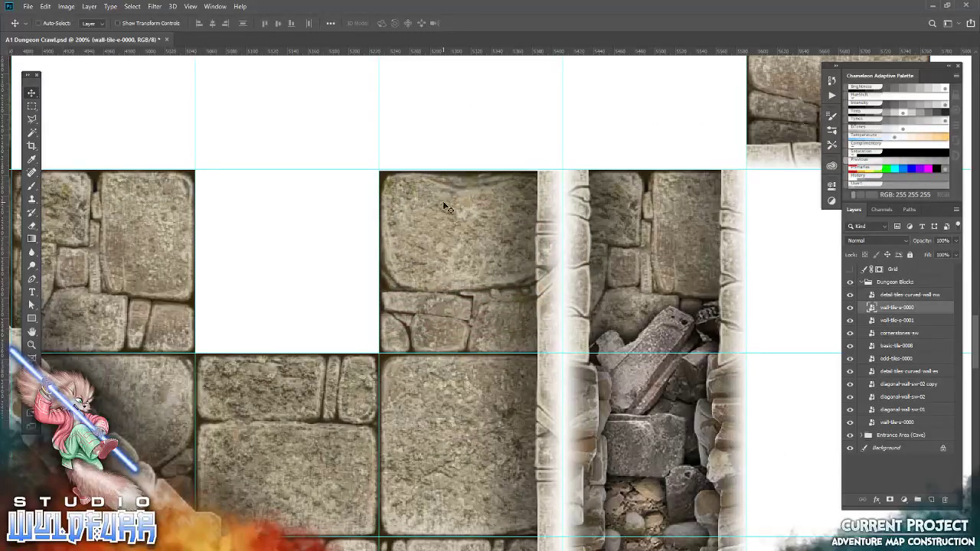
{"action": "scroll", "coordinate": [434, 207], "scroll_direction": "up", "scroll_amount": 3}
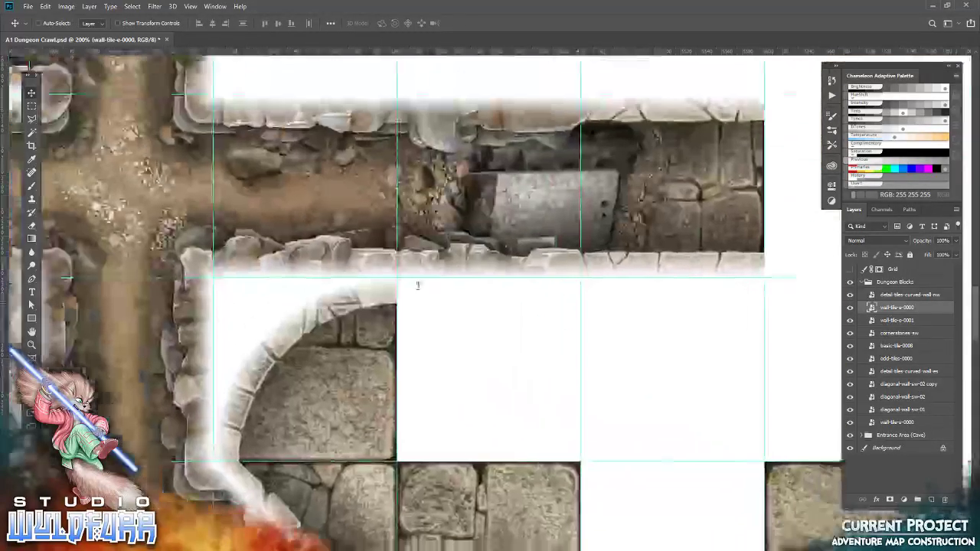
{"action": "scroll", "coordinate": [419, 299], "scroll_direction": "left", "scroll_amount": 3}
Step: Run wall-tile-n-0001 and wall-tile-n-0000 along the north wall beside the arch
{"action": "key", "text": "alt+Tab"}
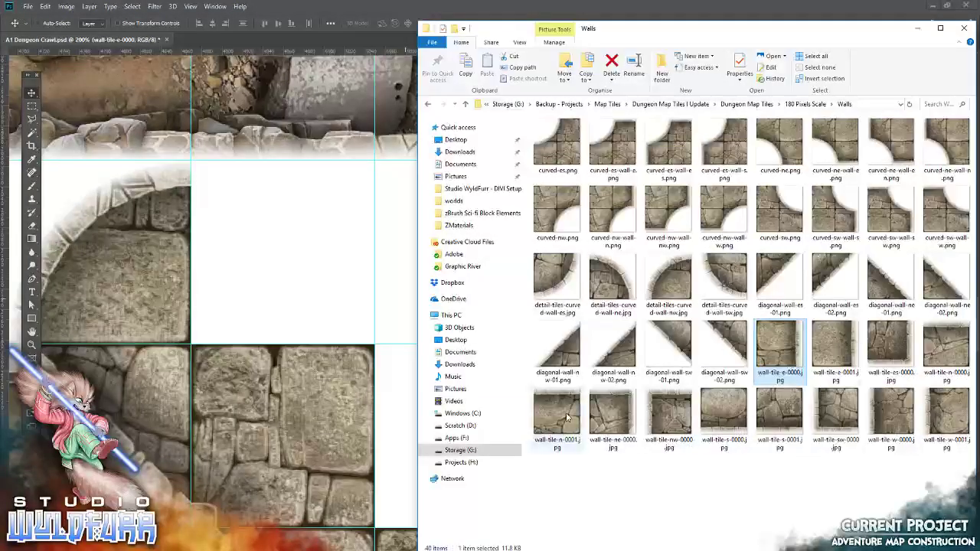
{"action": "left_click_drag", "start_coordinate": [567, 417], "coordinate": [264, 285]}
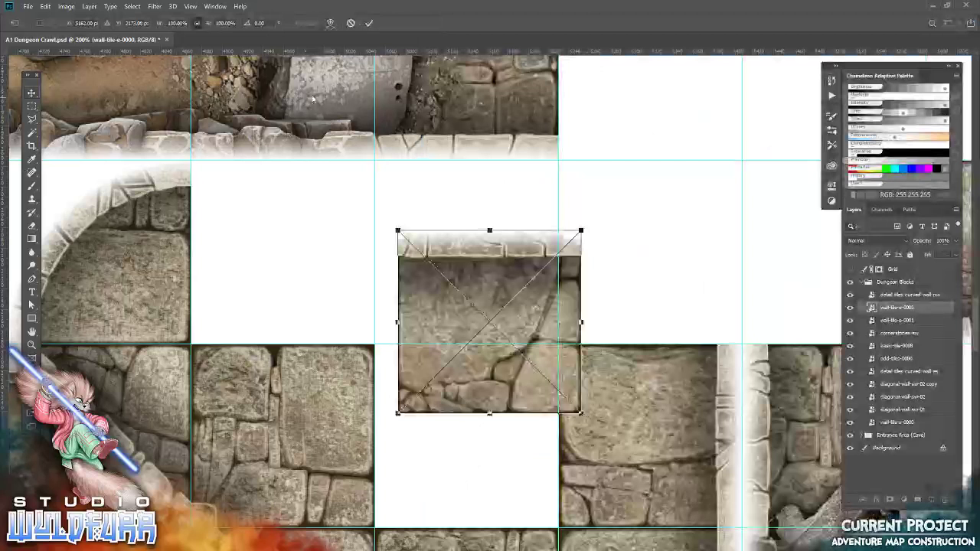
{"action": "left_click", "coordinate": [369, 23]}
{"action": "left_click_drag", "start_coordinate": [468, 261], "coordinate": [263, 196]}
{"action": "key", "text": "alt+Tab"}
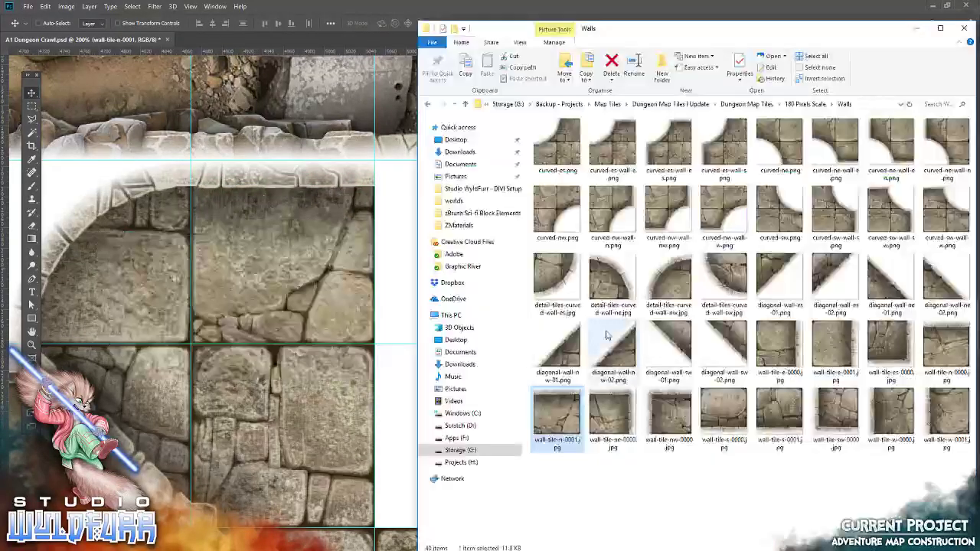
{"action": "left_click", "coordinate": [291, 286]}
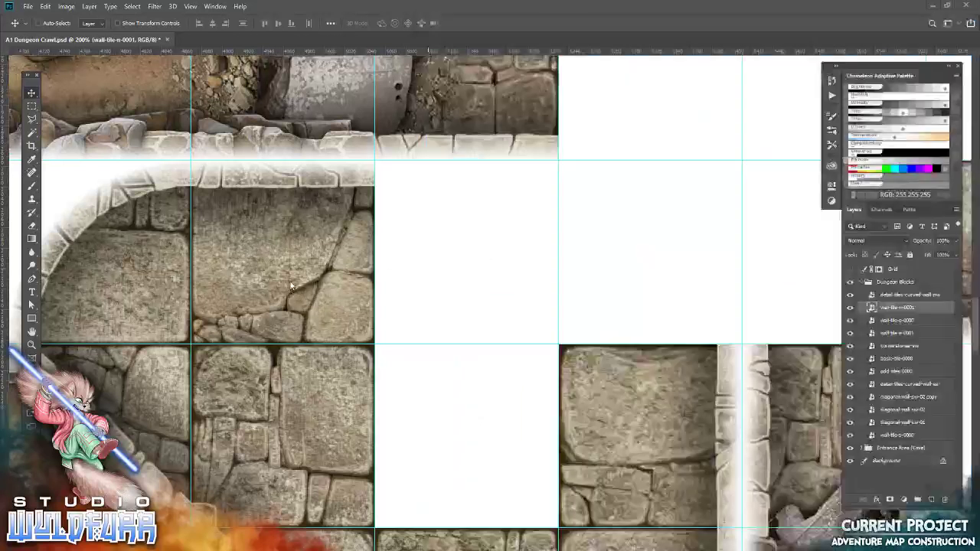
{"action": "left_click", "coordinate": [369, 23]}
{"action": "mouse_move", "coordinate": [431, 225]}
{"action": "left_mouse_down"}
{"action": "mouse_move", "coordinate": [461, 398]}
{"action": "mouse_move", "coordinate": [408, 274]}
{"action": "left_mouse_up"}
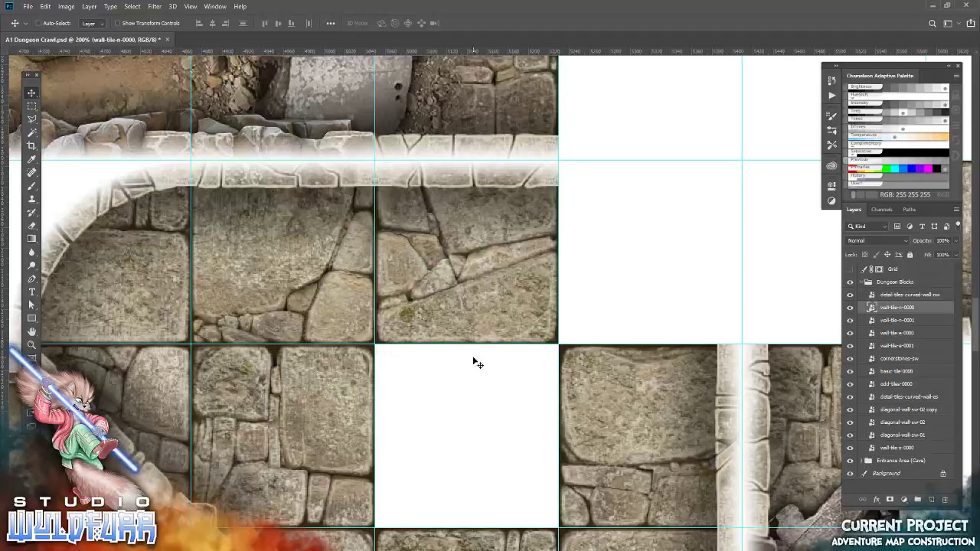
{"action": "key", "text": "alt+Tab"}
{"action": "left_click", "coordinate": [800, 104]}
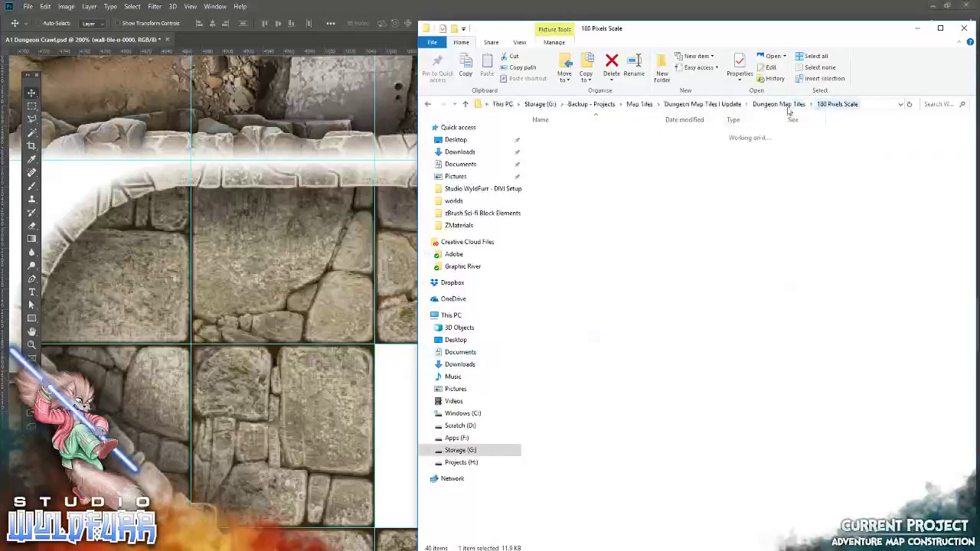
Step: Place exposed-mechanical-parts-0000 from Basic Tiles into an empty grid cell
{"action": "double_click", "coordinate": [579, 146]}
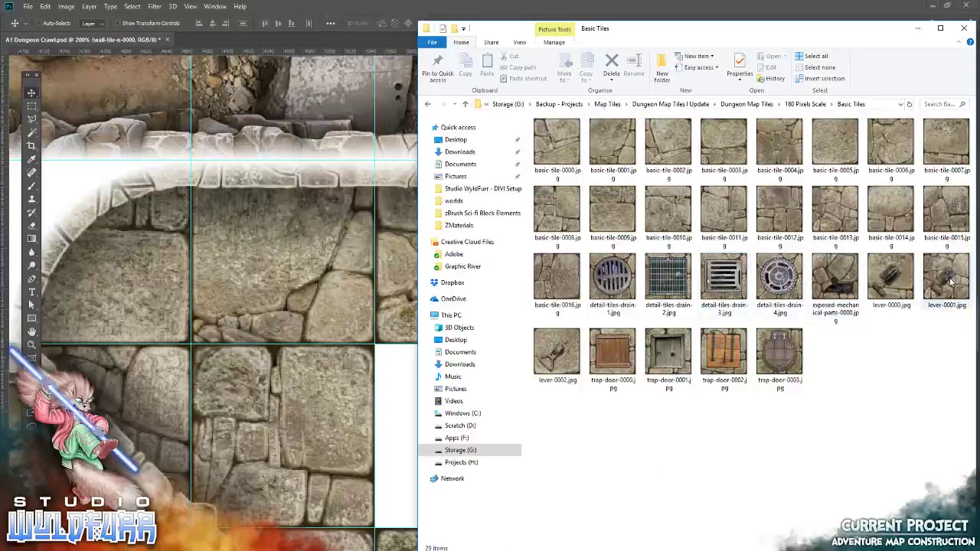
{"action": "left_click_drag", "start_coordinate": [843, 283], "coordinate": [306, 192]}
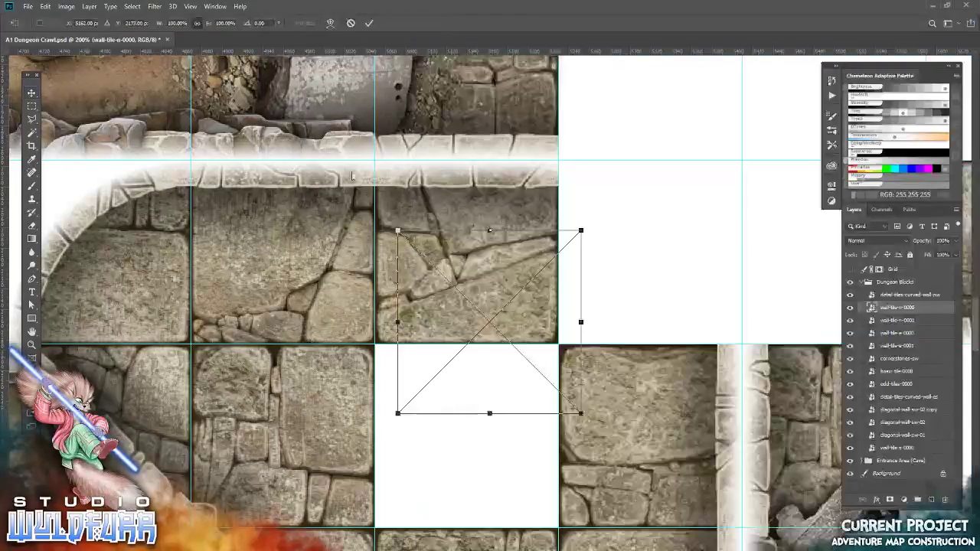
{"action": "left_click", "coordinate": [369, 23]}
{"action": "left_click_drag", "start_coordinate": [470, 277], "coordinate": [448, 392]}
{"action": "left_click_drag", "start_coordinate": [621, 309], "coordinate": [398, 383]}
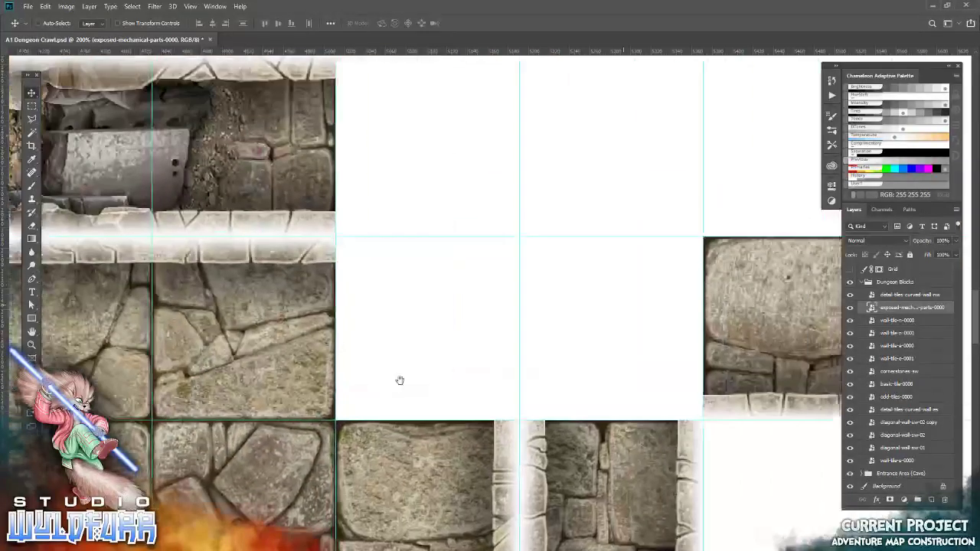
Step: Place odd-tile-0005 from Odd Corners, nudged into exact grid alignment
{"action": "key", "text": "alt+Tab"}
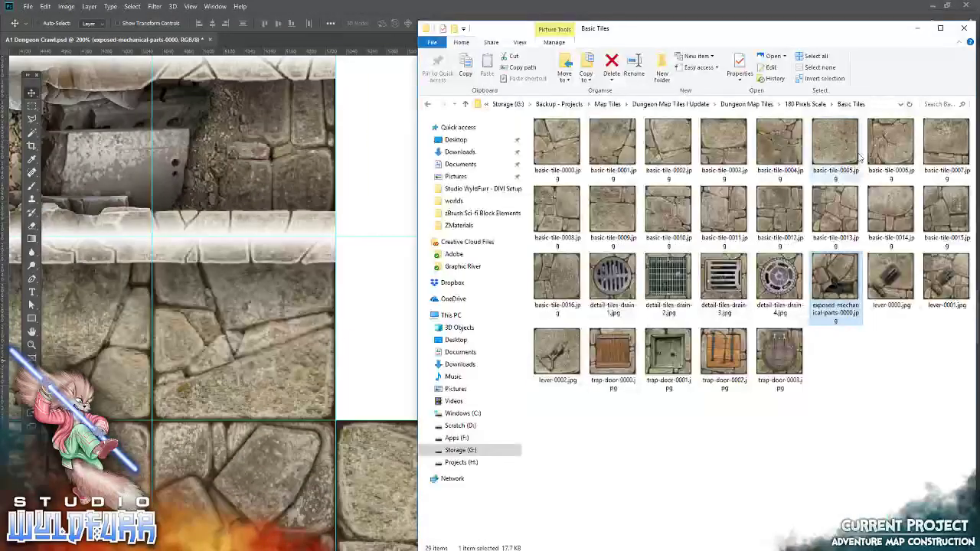
{"action": "left_click", "coordinate": [802, 106]}
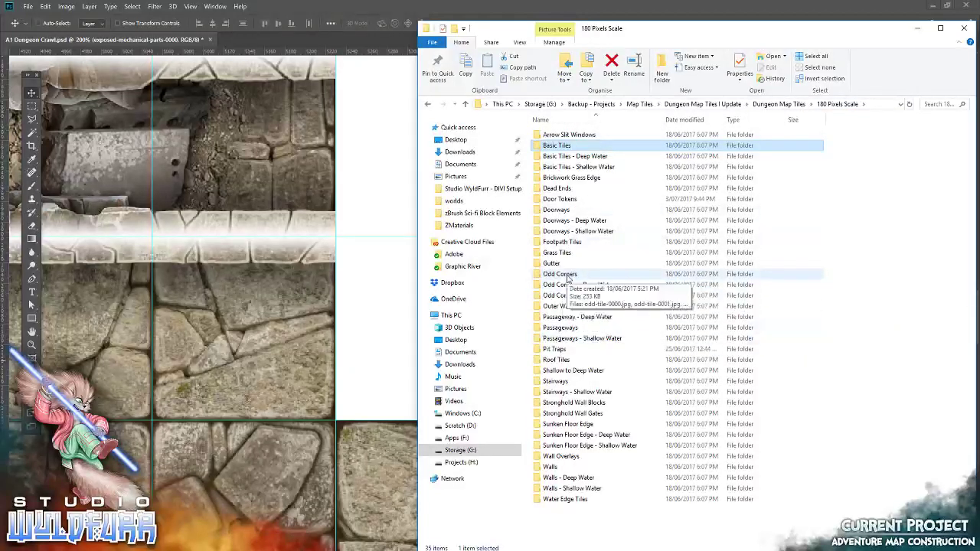
{"action": "double_click", "coordinate": [567, 276]}
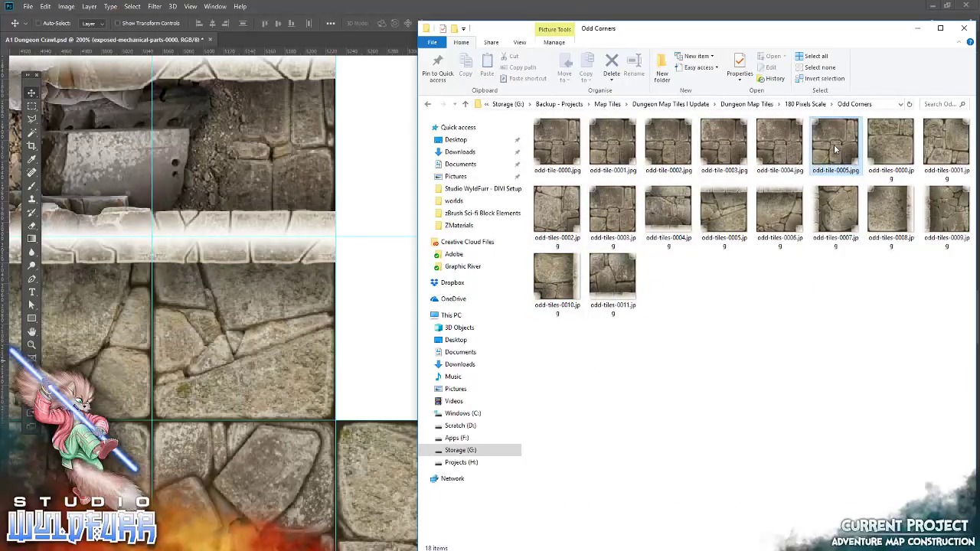
{"action": "left_click_drag", "start_coordinate": [835, 150], "coordinate": [364, 298]}
{"action": "left_click", "coordinate": [370, 23]}
{"action": "left_click_drag", "start_coordinate": [465, 306], "coordinate": [404, 314]}
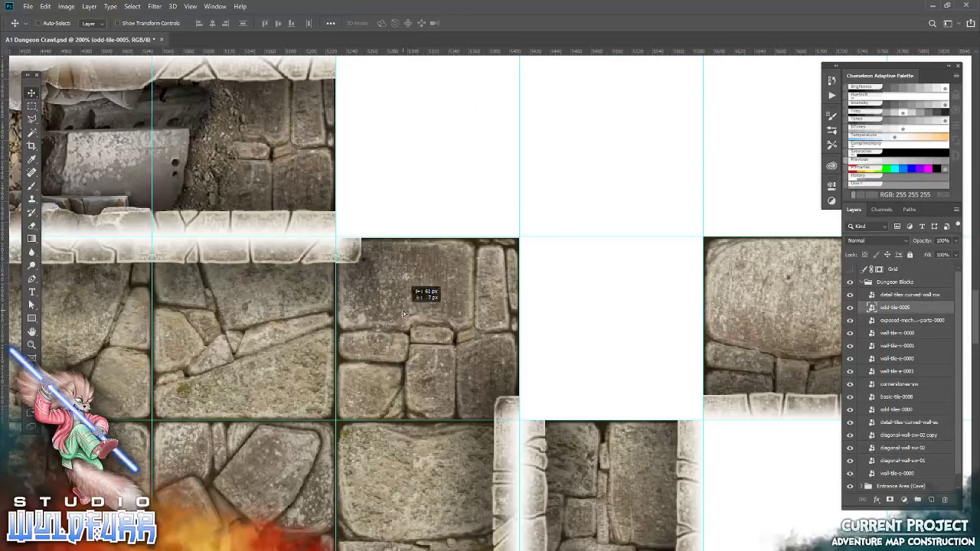
{"action": "left_click_drag", "start_coordinate": [404, 314], "coordinate": [406, 312]}
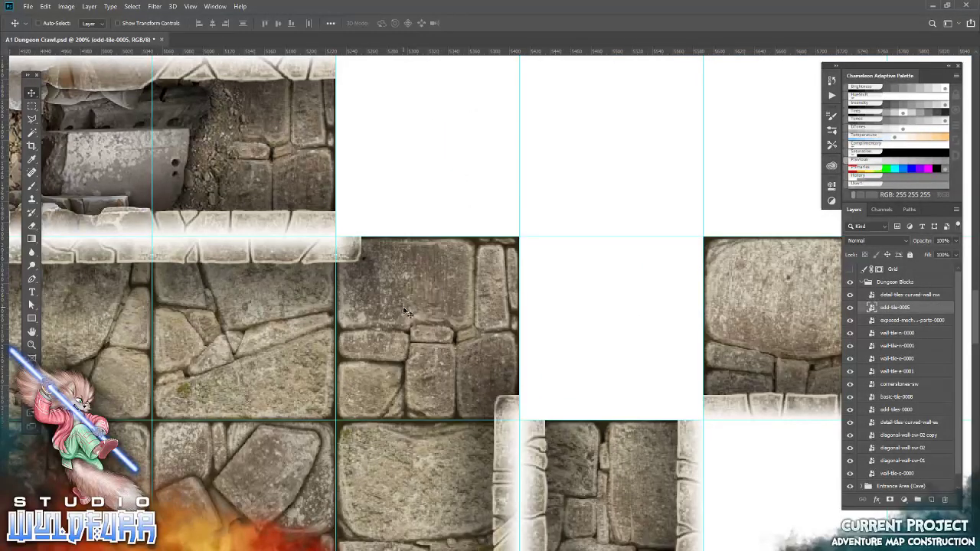
{"action": "key", "text": "Right"}
{"action": "key", "text": "Left"}
{"action": "key", "text": "Down"}
{"action": "key", "text": "Down"}
{"action": "key", "text": "Left"}
{"action": "key", "text": "Right"}
Step: Pan to the empty cells on the right and open the Doorways tile folder
{"action": "scroll", "coordinate": [431, 216], "scroll_direction": "down", "scroll_amount": 5}
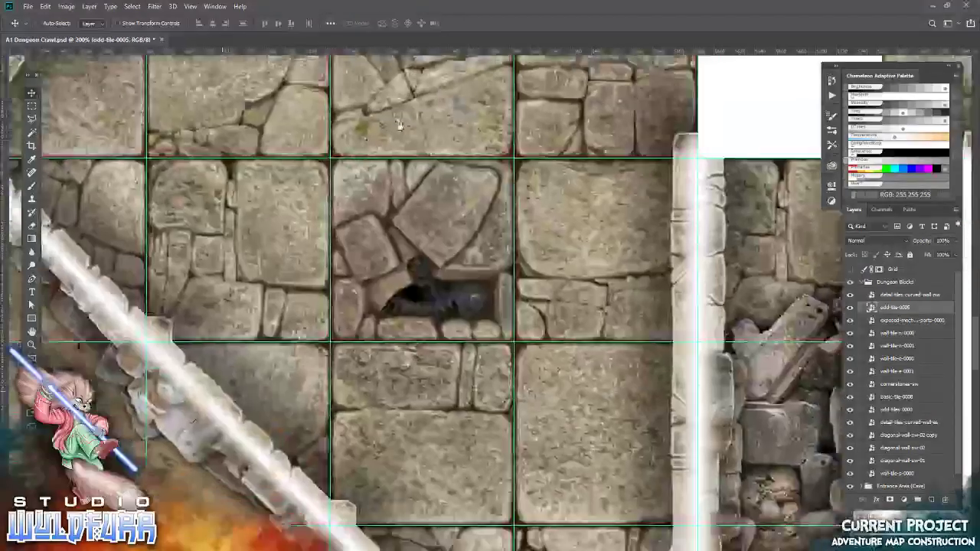
{"action": "scroll", "coordinate": [431, 215], "scroll_direction": "down", "scroll_amount": 3}
{"action": "scroll", "coordinate": [431, 215], "scroll_direction": "up", "scroll_amount": 5}
{"action": "scroll", "coordinate": [519, 309], "scroll_direction": "up", "scroll_amount": 2}
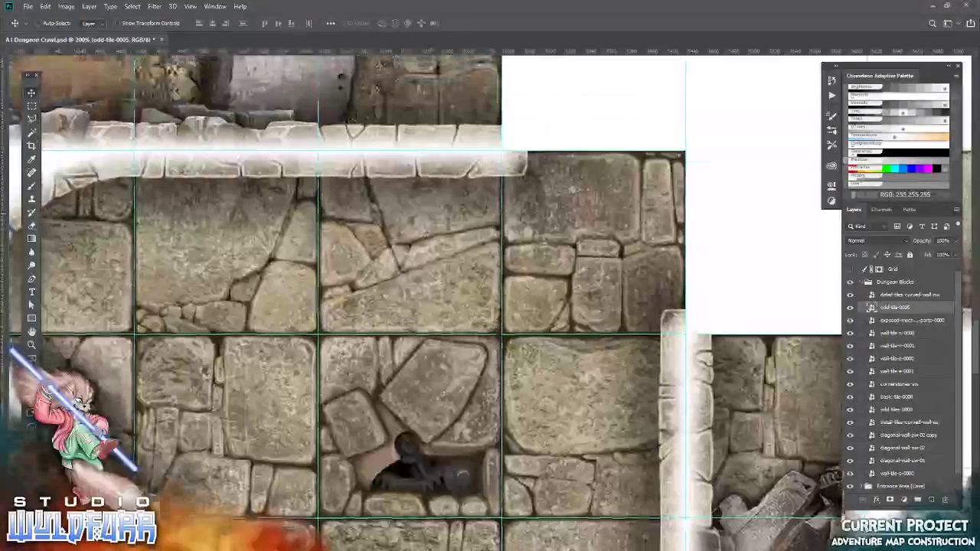
{"action": "mouse_move", "coordinate": [519, 309]}
{"action": "left_mouse_down"}
{"action": "mouse_move", "coordinate": [363, 337]}
{"action": "mouse_move", "coordinate": [285, 317]}
{"action": "mouse_move", "coordinate": [370, 372]}
{"action": "mouse_move", "coordinate": [401, 451]}
{"action": "left_mouse_up"}
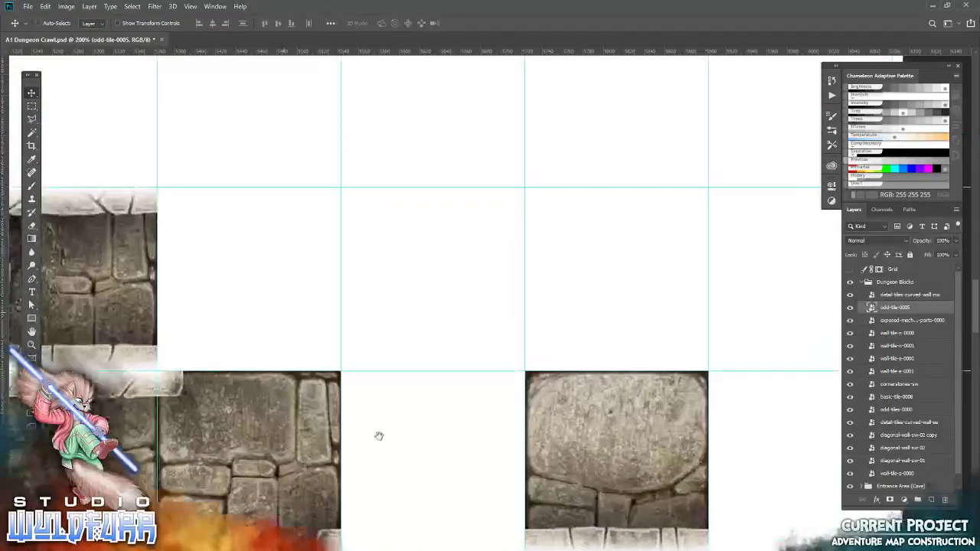
{"action": "key", "text": "alt+Tab"}
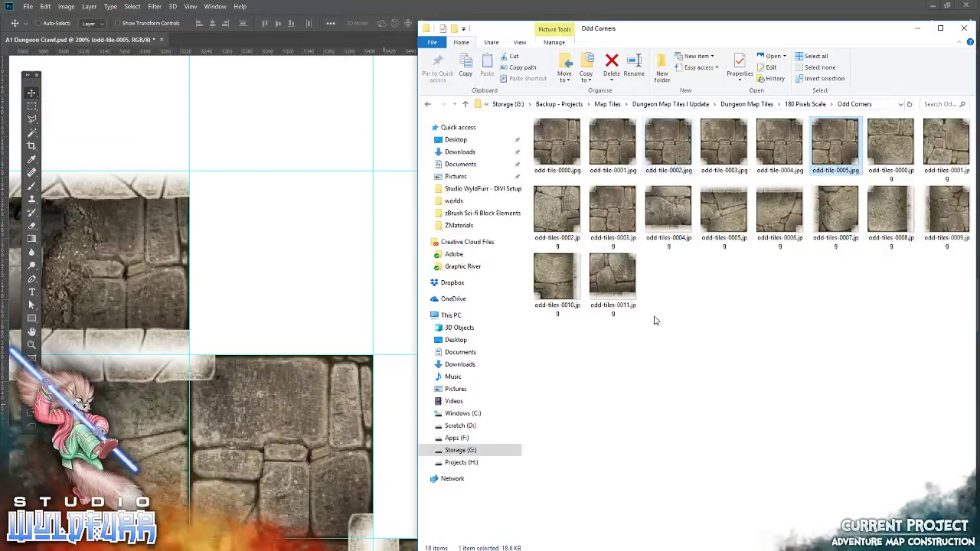
{"action": "key", "text": "alt+Tab"}
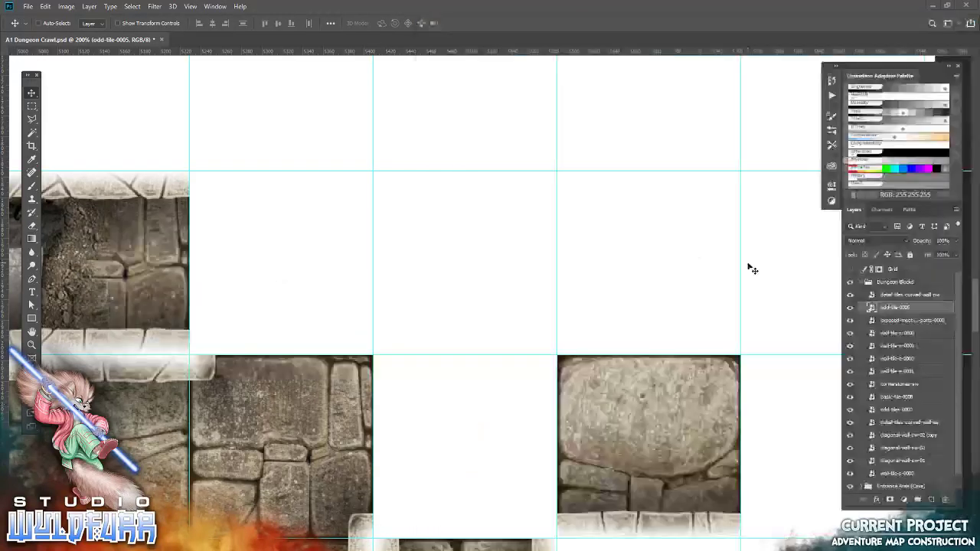
{"action": "key", "text": "alt+Tab"}
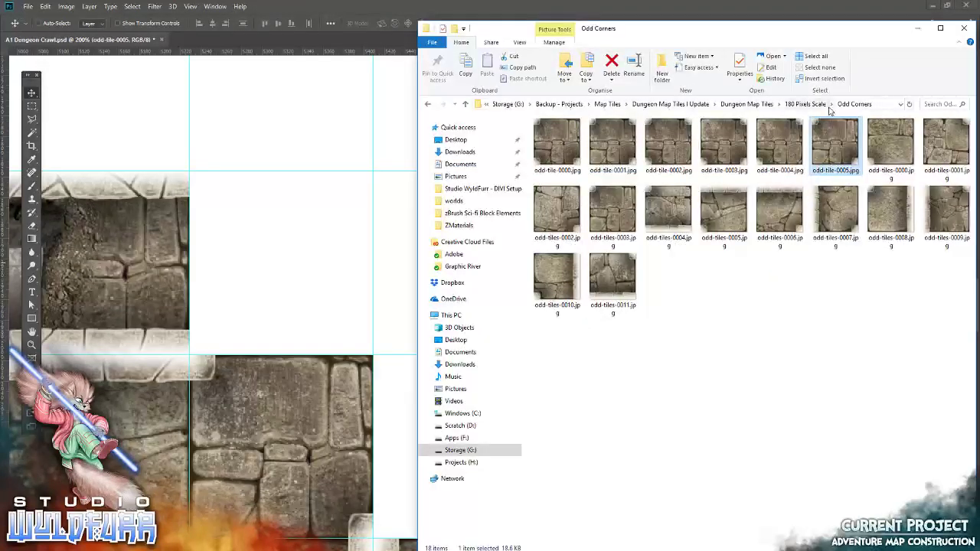
{"action": "left_click", "coordinate": [812, 104]}
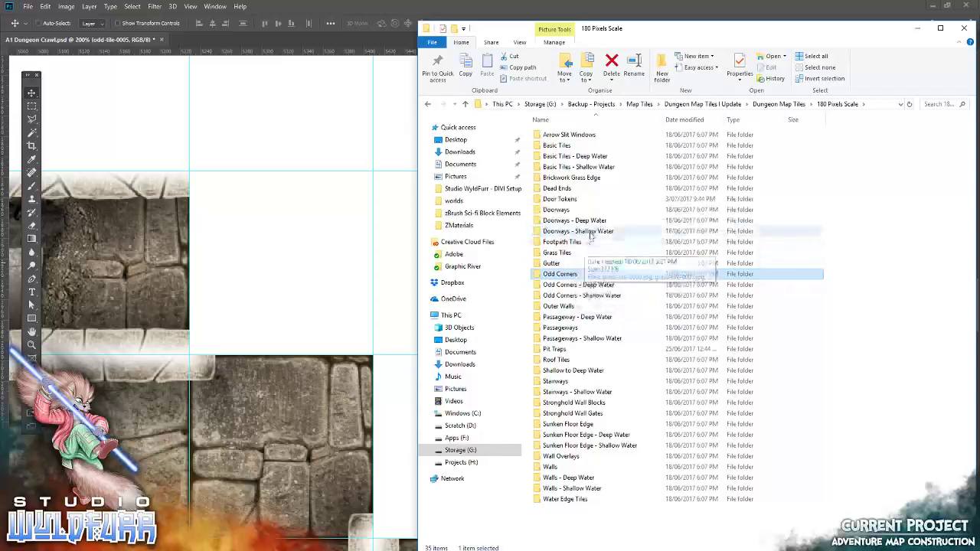
{"action": "double_click", "coordinate": [579, 211]}
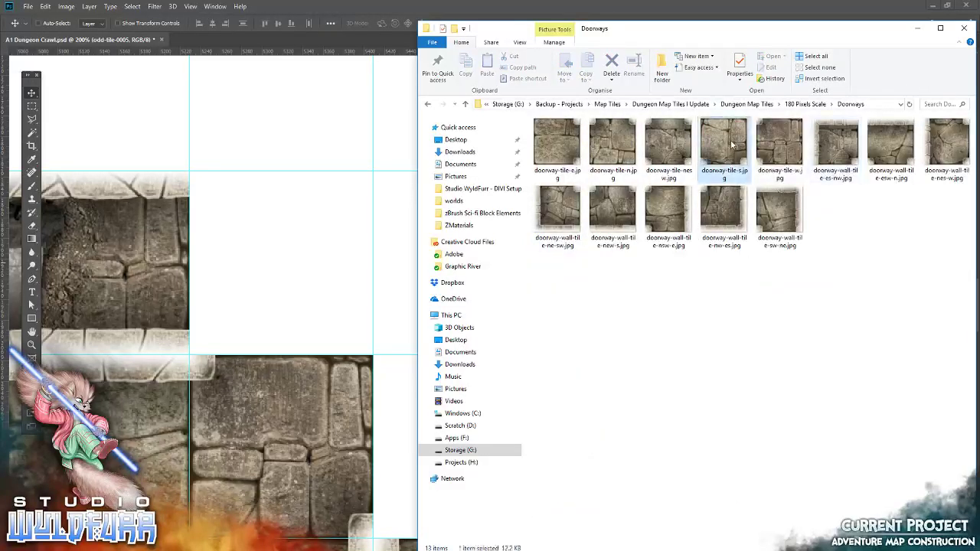
Step: Place doorway-tile-s down in the wall row
{"action": "left_click_drag", "start_coordinate": [731, 139], "coordinate": [352, 253]}
{"action": "key", "text": "Return"}
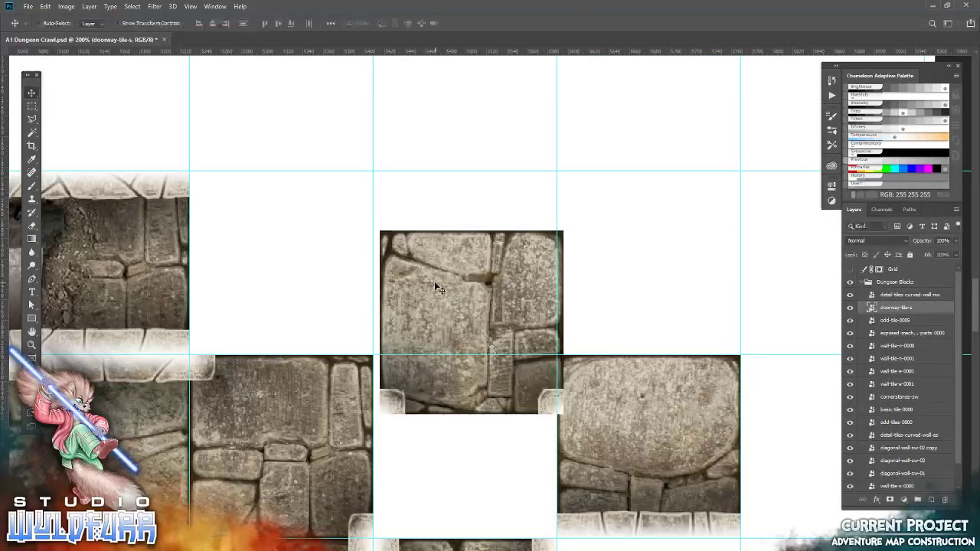
{"action": "left_click_drag", "start_coordinate": [412, 404], "coordinate": [407, 527]}
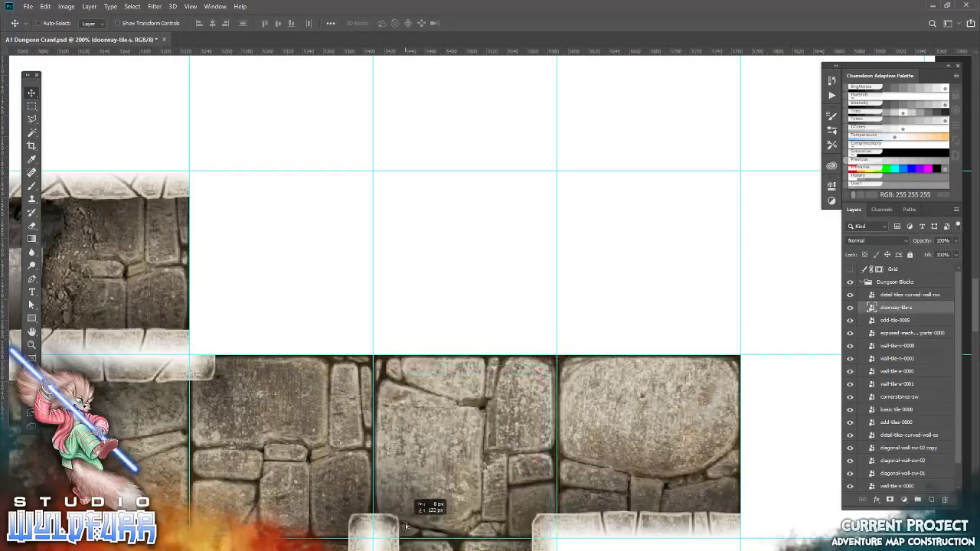
Step: Place doorway-tile-w and nudge it flush with the grid line
{"action": "key", "text": "alt+Tab"}
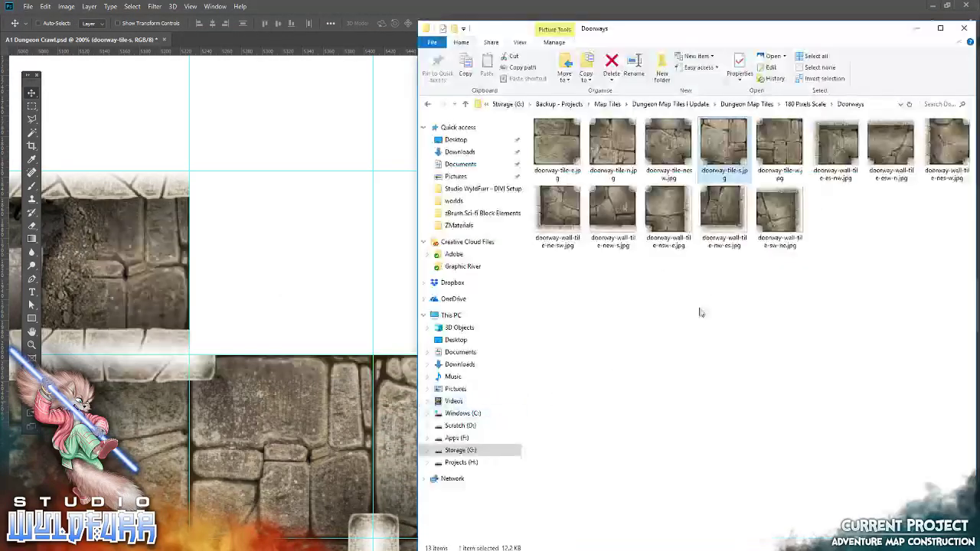
{"action": "left_click_drag", "start_coordinate": [801, 153], "coordinate": [344, 245]}
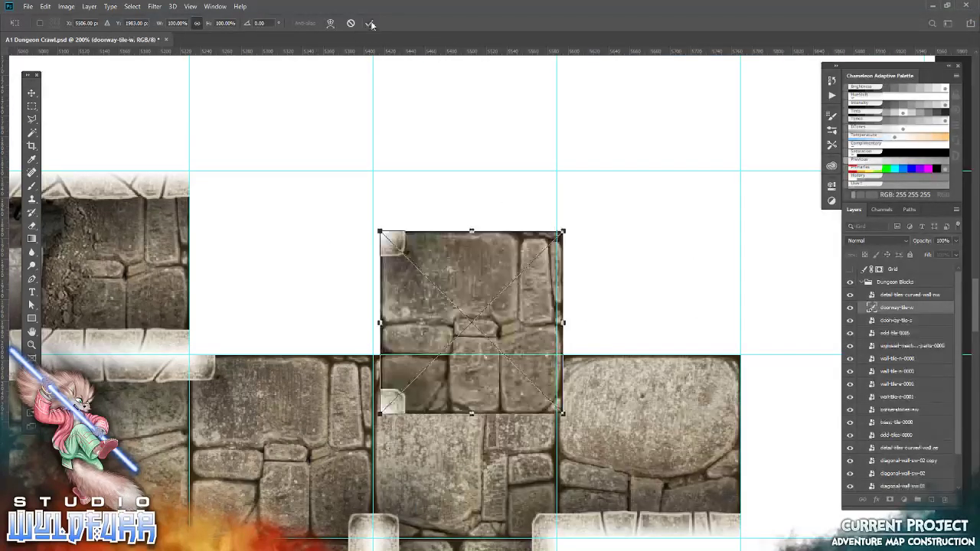
{"action": "left_click", "coordinate": [371, 24]}
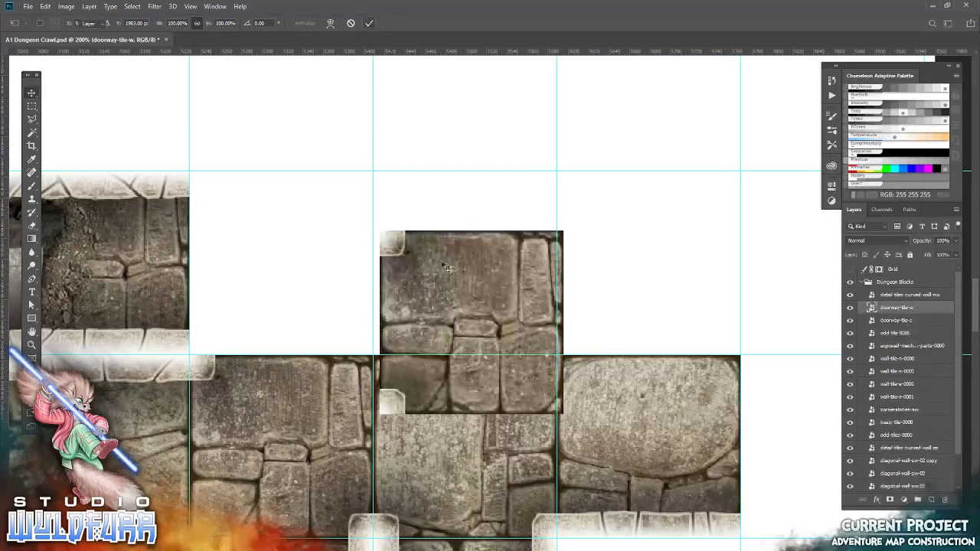
{"action": "left_click_drag", "start_coordinate": [478, 290], "coordinate": [287, 232]}
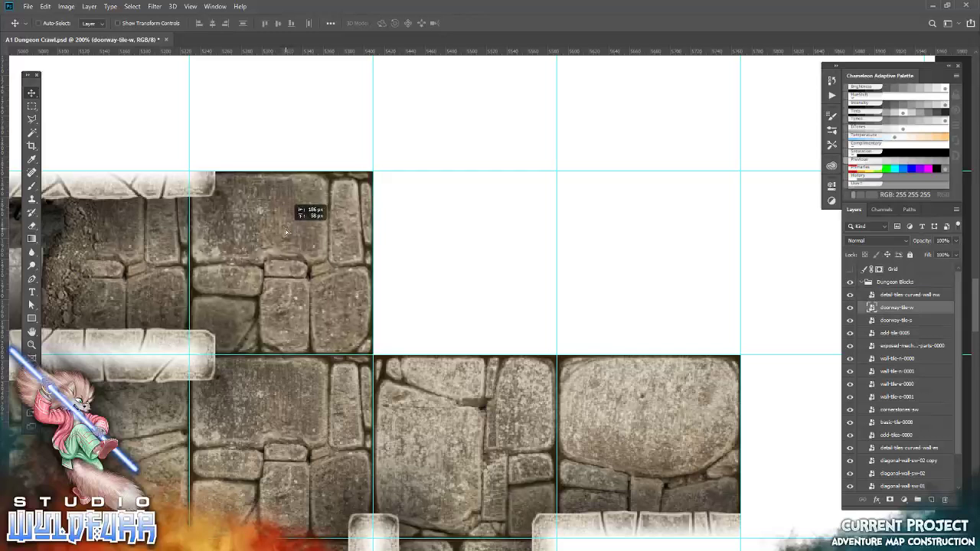
{"action": "left_click_drag", "start_coordinate": [286, 232], "coordinate": [284, 230]}
{"action": "key", "text": "Right"}
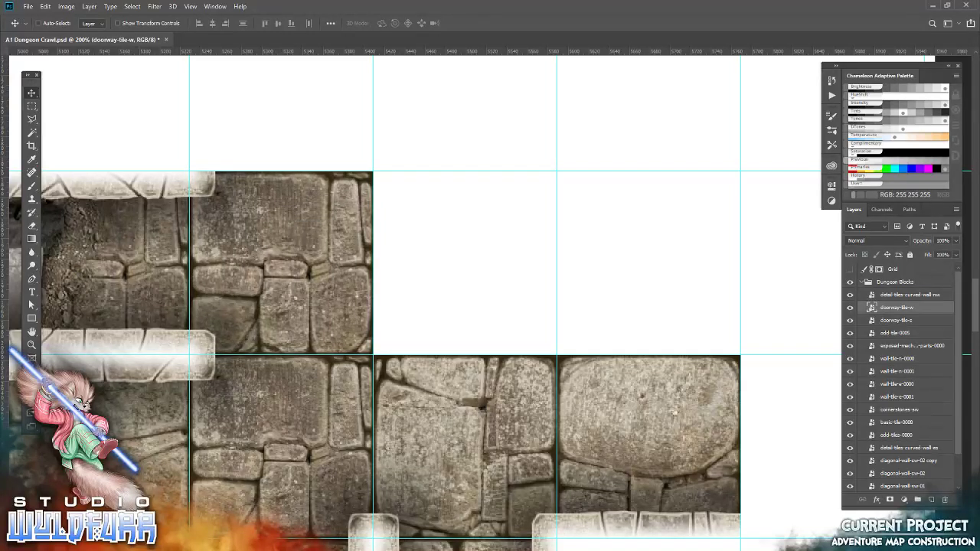
{"action": "left_click_drag", "start_coordinate": [673, 412], "coordinate": [301, 280]}
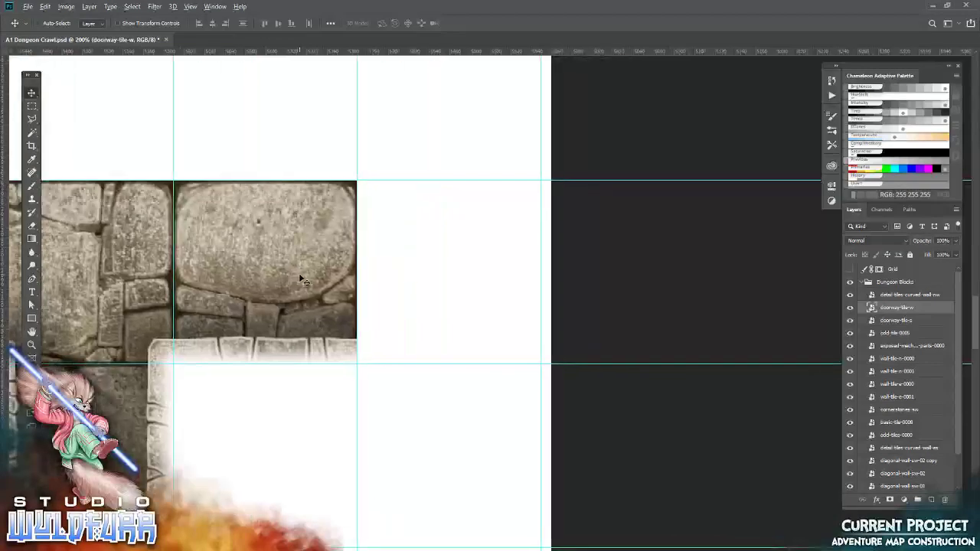
Step: Select the Basic Tiles folder under 180 Pixels Scale, then return to the map
{"action": "key", "text": "alt+Tab"}
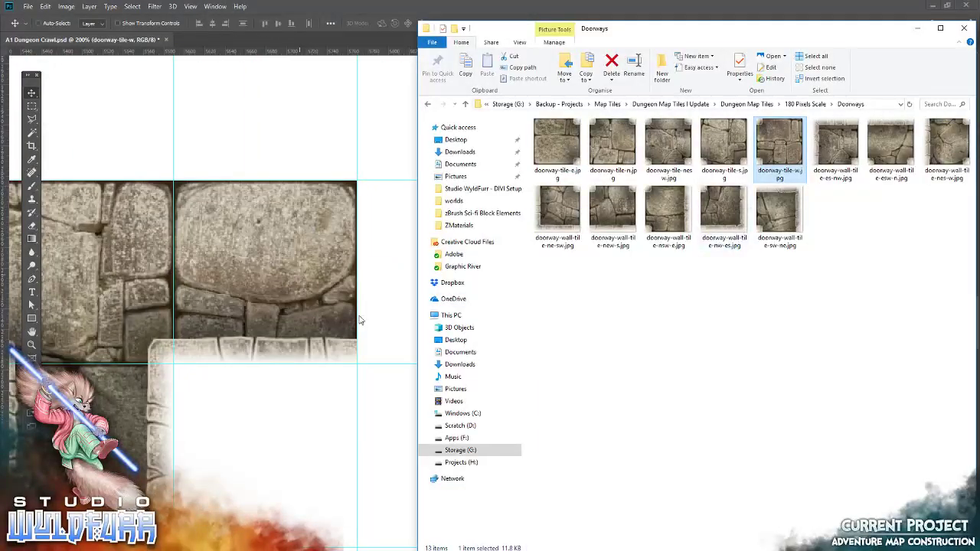
{"action": "left_click", "coordinate": [805, 103]}
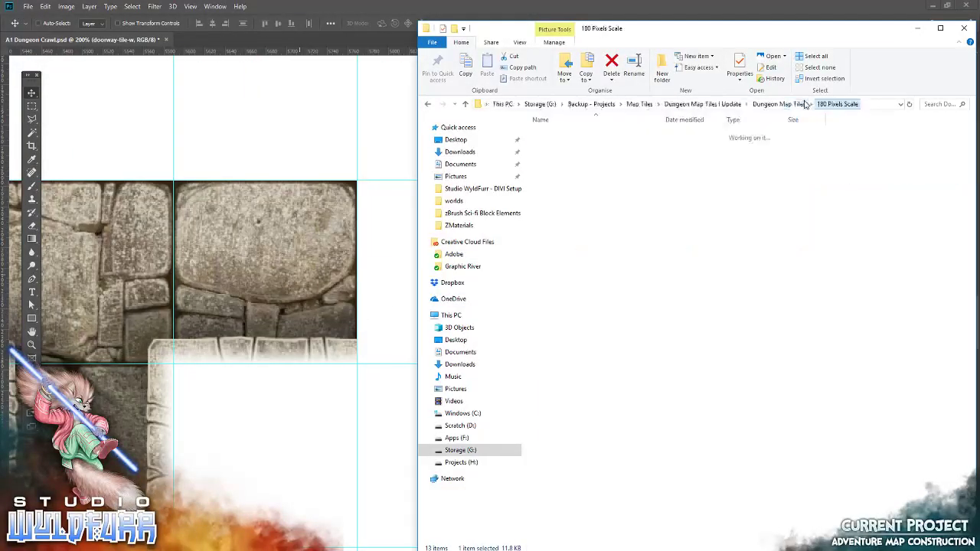
{"action": "left_click", "coordinate": [558, 147]}
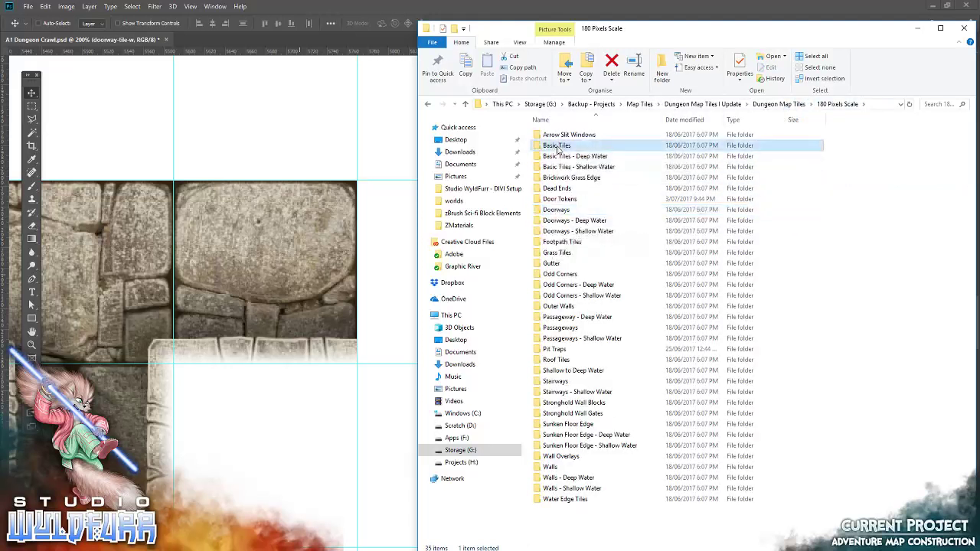
{"action": "key", "text": "alt+Tab"}
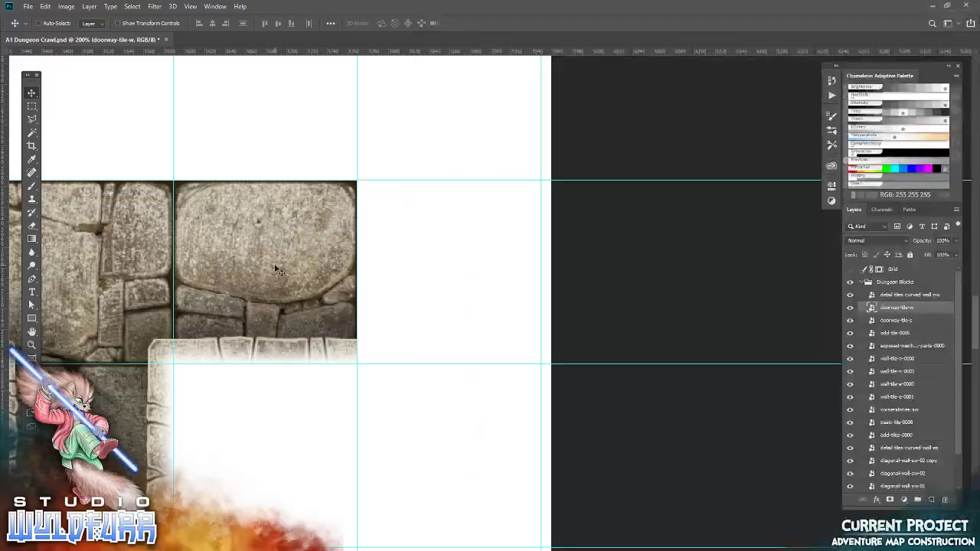
Step: Delete wall-tile-s-0000 and snap a curved wall tile into the empty cell
{"action": "right_click", "coordinate": [276, 267]}
{"action": "left_click", "coordinate": [310, 282]}
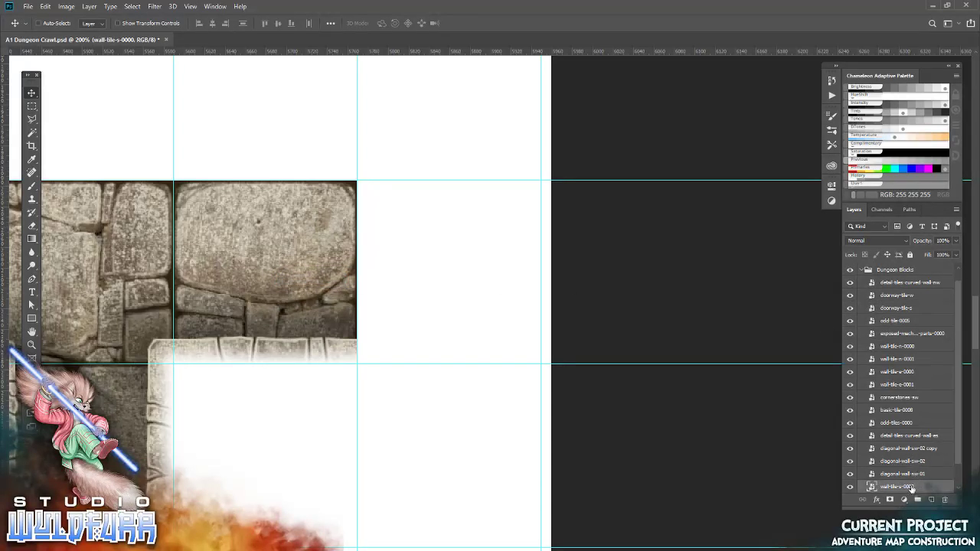
{"action": "left_click_drag", "start_coordinate": [945, 500], "coordinate": [945, 500]}
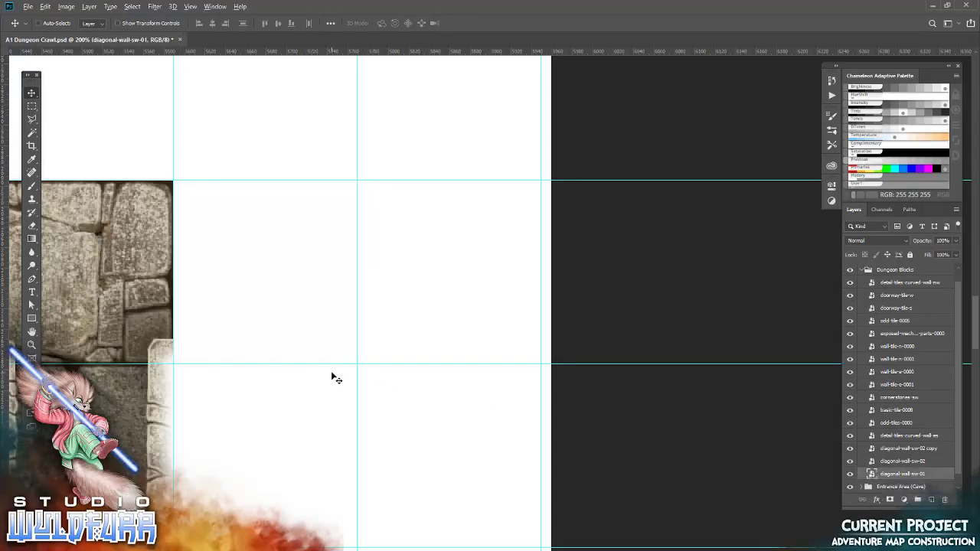
{"action": "key", "text": "alt+Tab"}
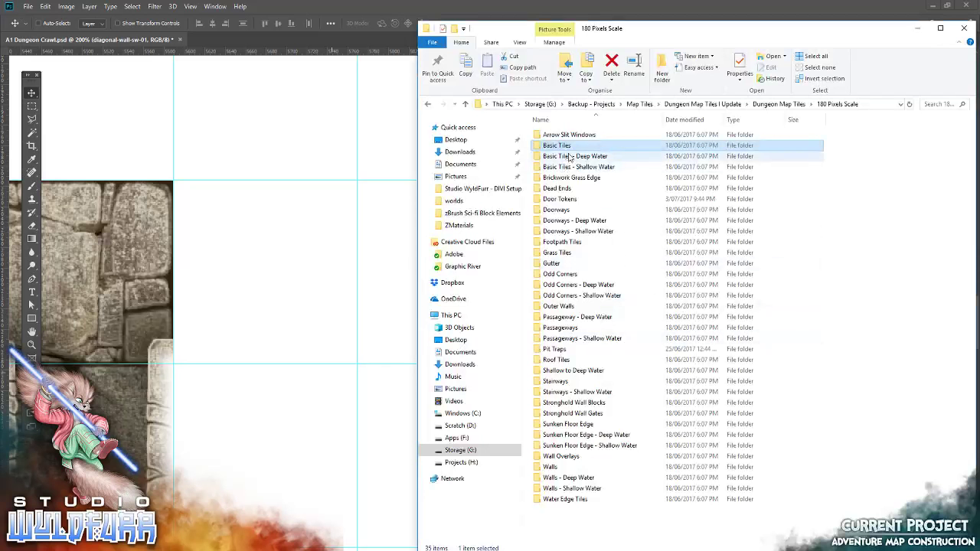
{"action": "double_click", "coordinate": [558, 469]}
{"action": "left_click_drag", "start_coordinate": [557, 277], "coordinate": [291, 306]}
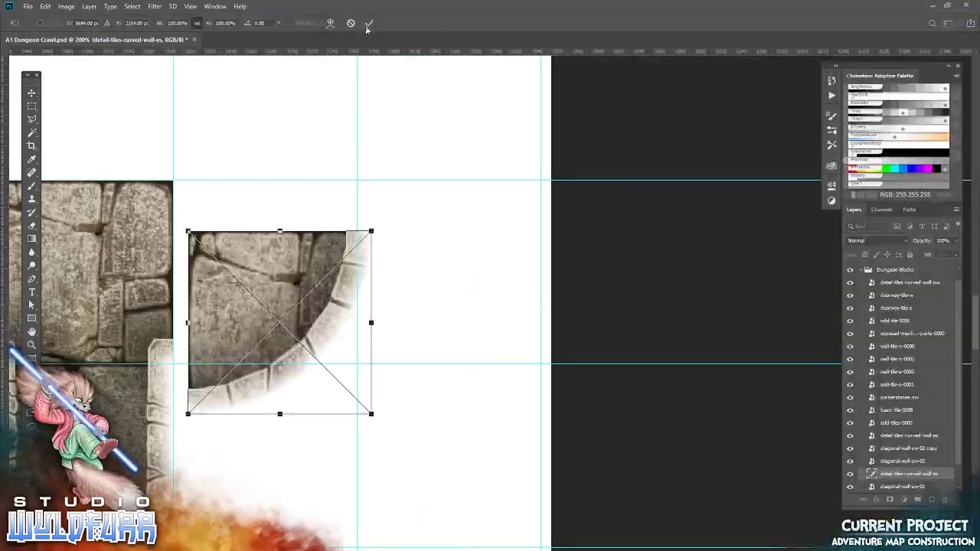
{"action": "left_click", "coordinate": [369, 23]}
{"action": "left_click_drag", "start_coordinate": [229, 262], "coordinate": [216, 215]}
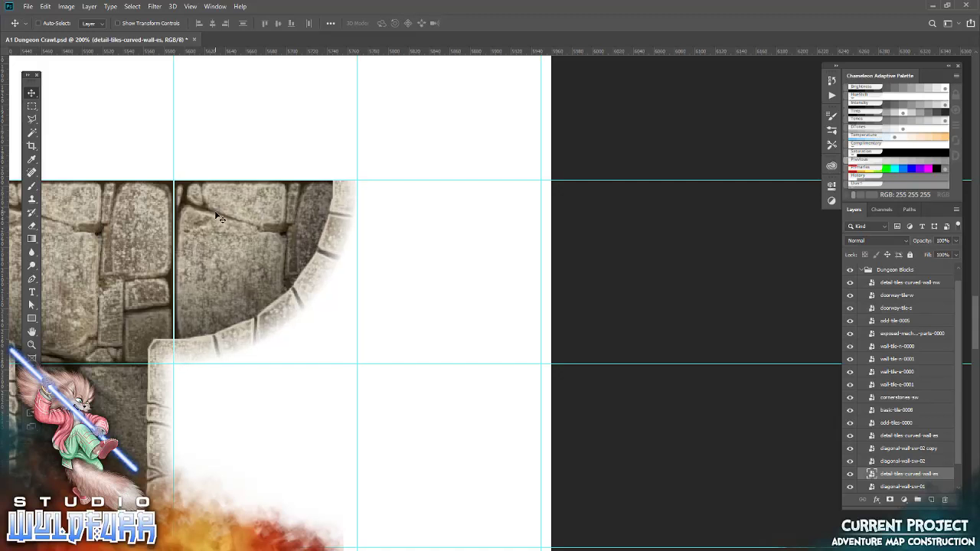
{"action": "left_click_drag", "start_coordinate": [215, 212], "coordinate": [372, 267]}
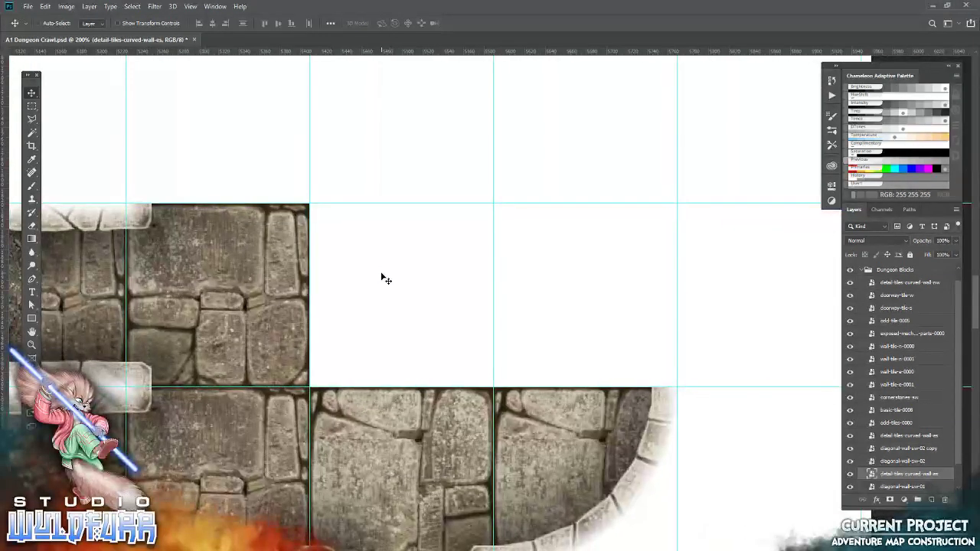
Step: Add the north-east curved wall in the upper-right cell and wall-tile-e-0000 below it
{"action": "key", "text": "alt+Tab"}
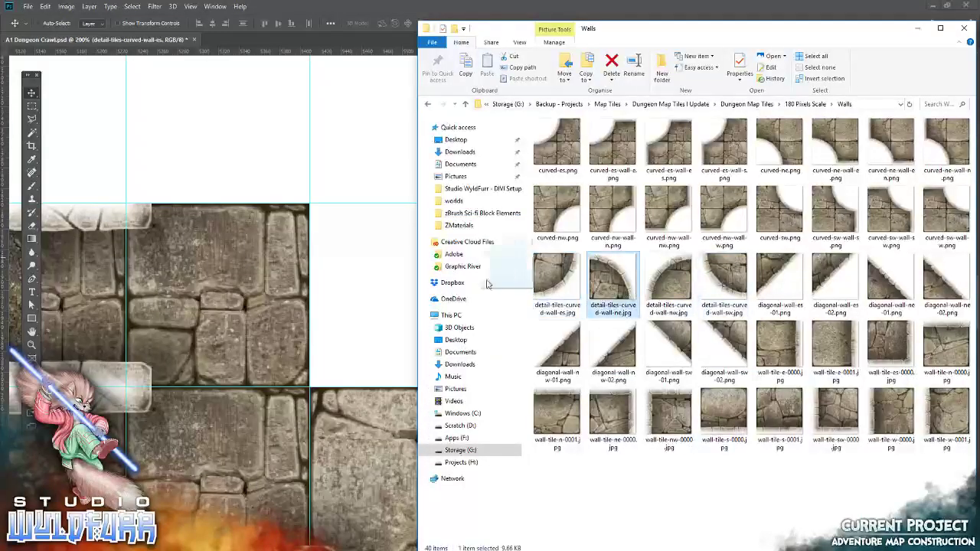
{"action": "left_click_drag", "start_coordinate": [622, 290], "coordinate": [350, 240]}
{"action": "left_click", "coordinate": [369, 23]}
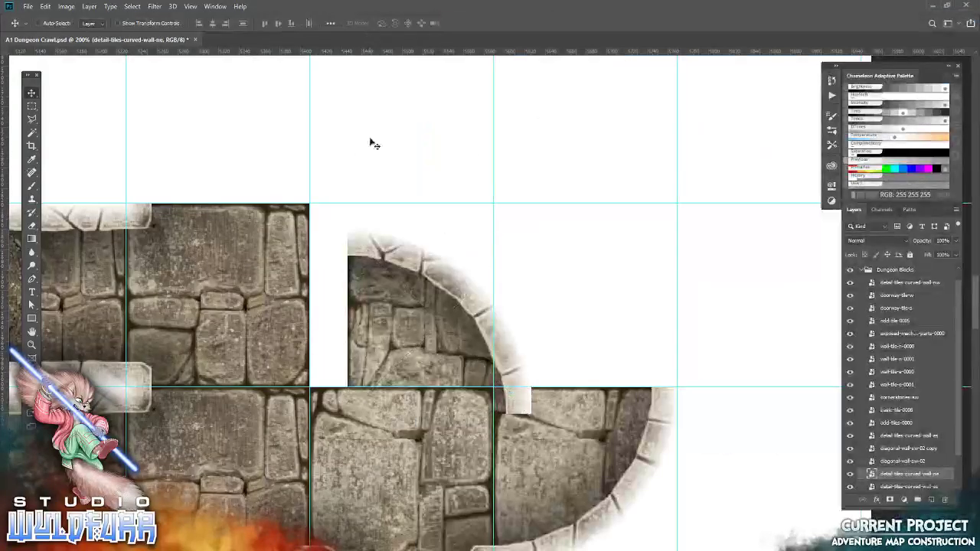
{"action": "left_click_drag", "start_coordinate": [367, 337], "coordinate": [512, 143]}
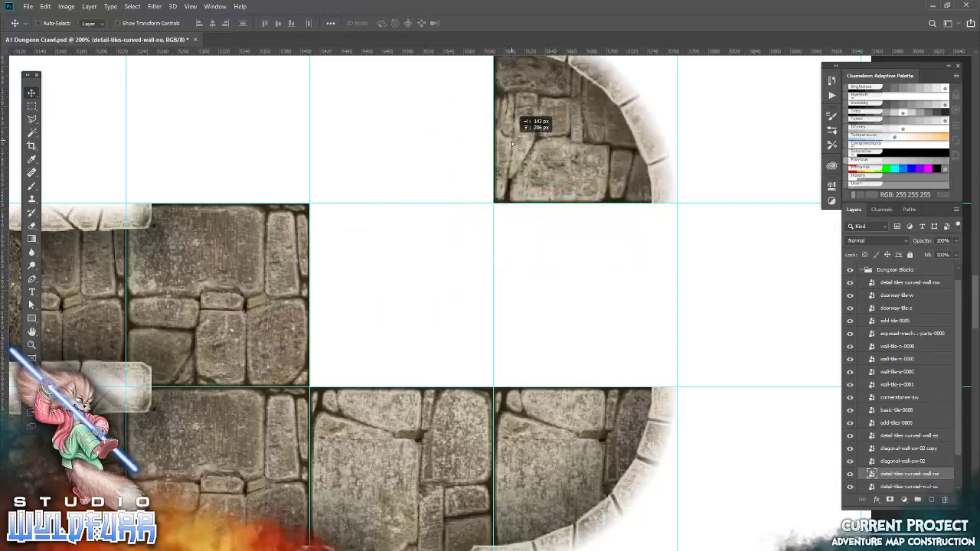
{"action": "key", "text": "alt+Tab"}
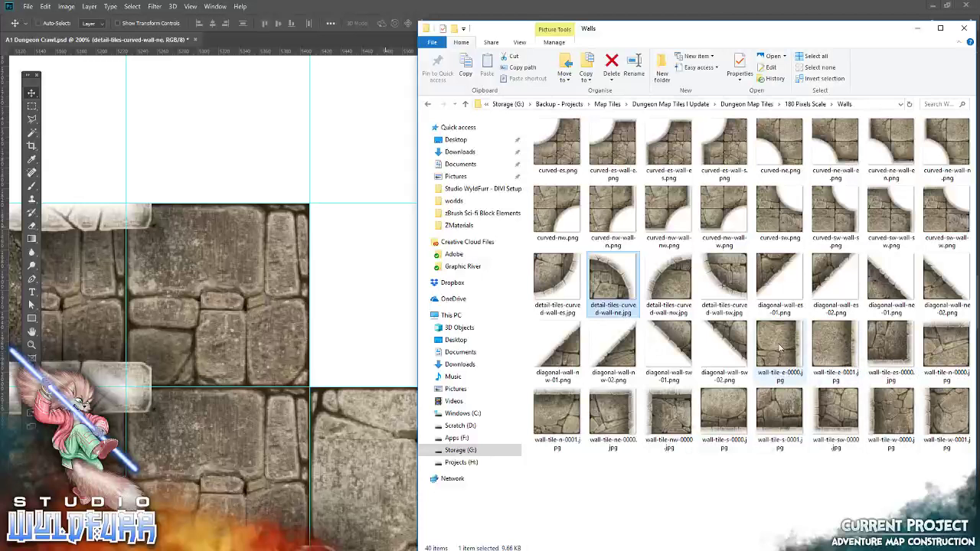
{"action": "left_click_drag", "start_coordinate": [613, 284], "coordinate": [390, 301]}
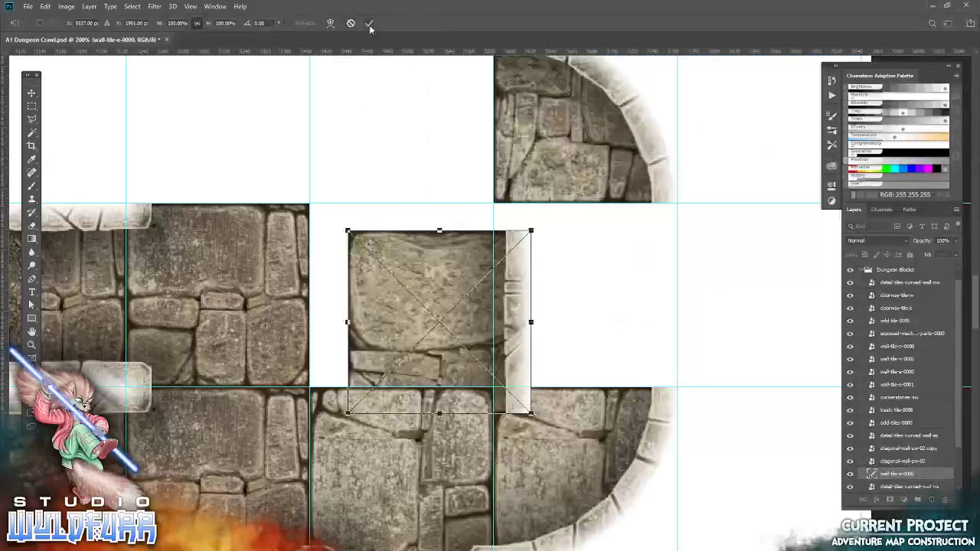
{"action": "left_click", "coordinate": [369, 23]}
{"action": "left_click_drag", "start_coordinate": [374, 279], "coordinate": [539, 274]}
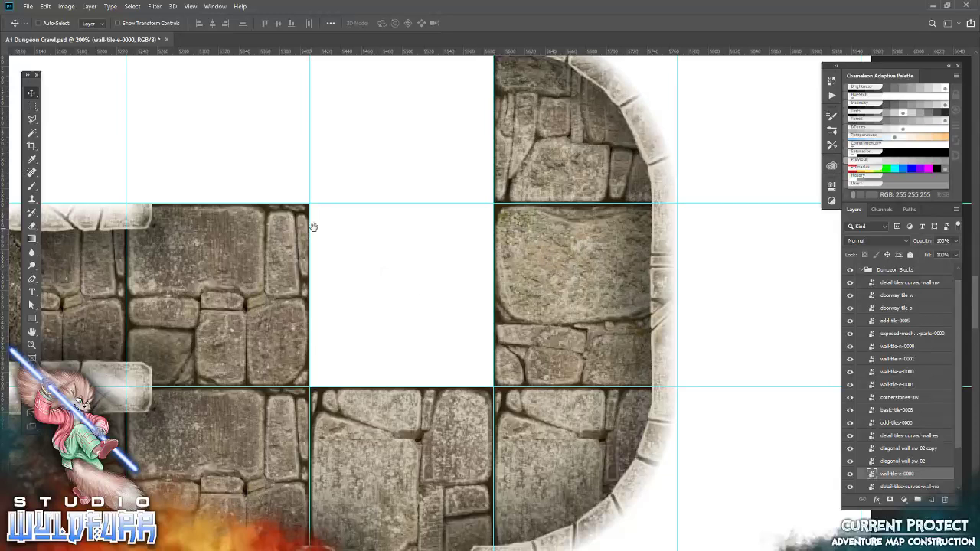
{"action": "left_click_drag", "start_coordinate": [314, 227], "coordinate": [427, 345]}
Step: Close the top with wall-tile-n-0001 and a curved-wall-nw tile in the top-left corner
{"action": "key", "text": "alt+Tab"}
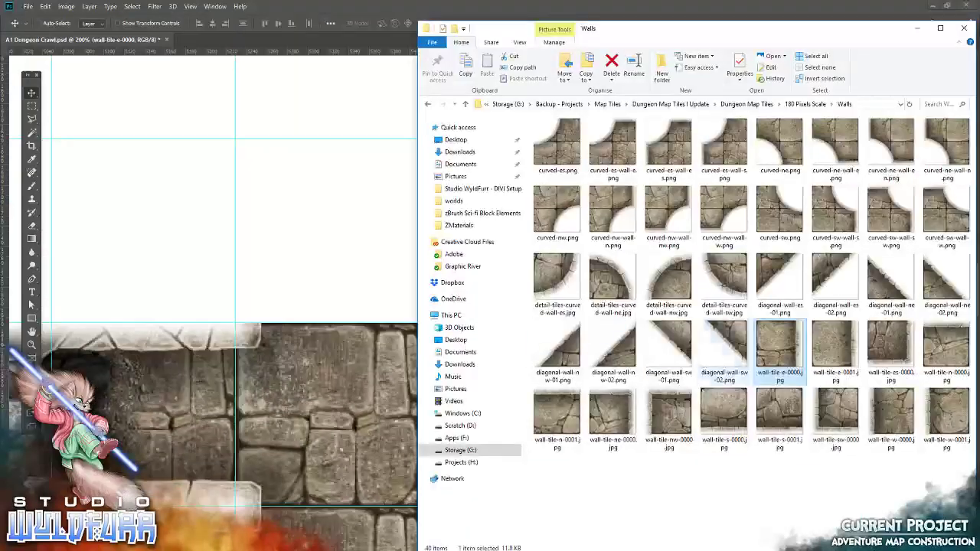
{"action": "left_click_drag", "start_coordinate": [556, 414], "coordinate": [367, 360]}
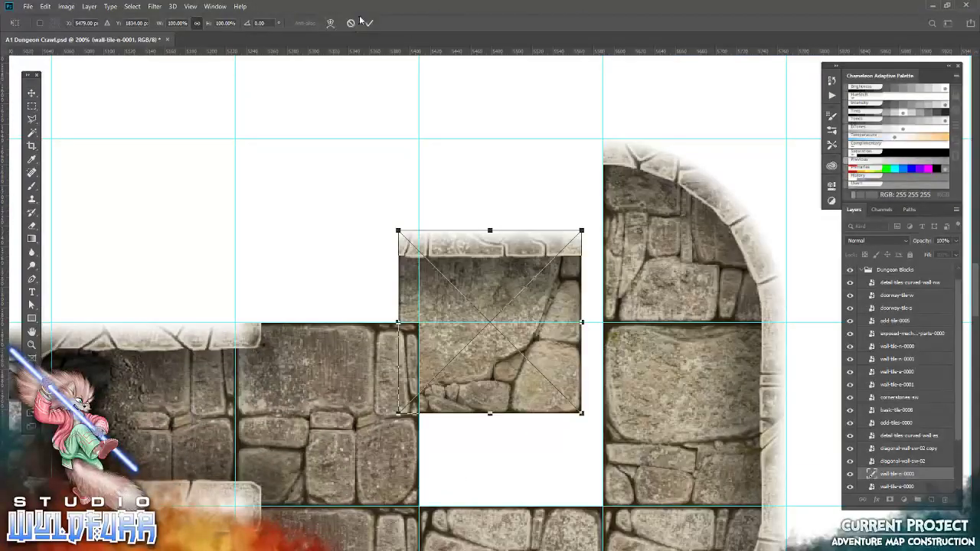
{"action": "left_click", "coordinate": [370, 24]}
{"action": "left_click_drag", "start_coordinate": [445, 341], "coordinate": [467, 251]}
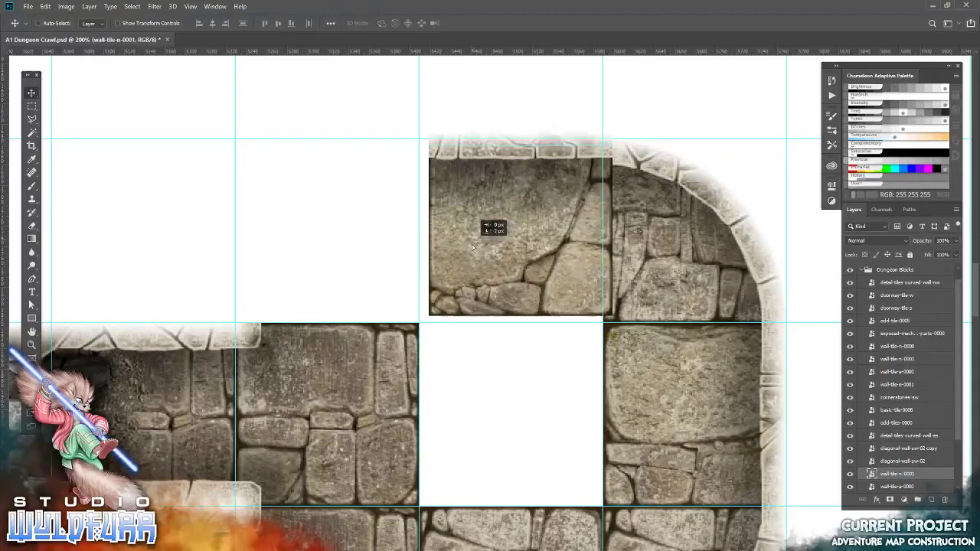
{"action": "key", "text": "alt+Tab"}
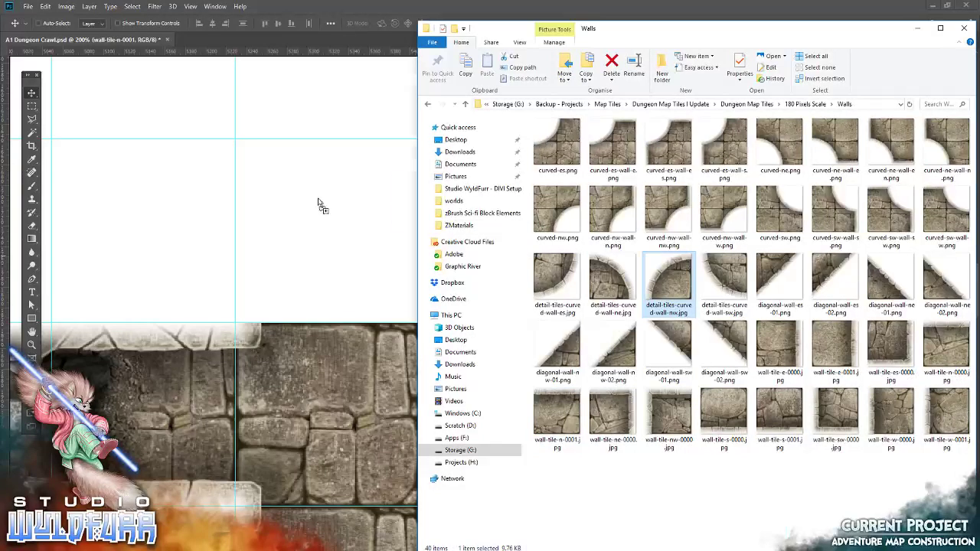
{"action": "left_click_drag", "start_coordinate": [668, 285], "coordinate": [317, 203]}
{"action": "left_click", "coordinate": [369, 22]}
{"action": "mouse_move", "coordinate": [539, 386]}
{"action": "left_mouse_down"}
{"action": "mouse_move", "coordinate": [402, 279]}
{"action": "mouse_move", "coordinate": [396, 310]}
{"action": "left_mouse_up"}
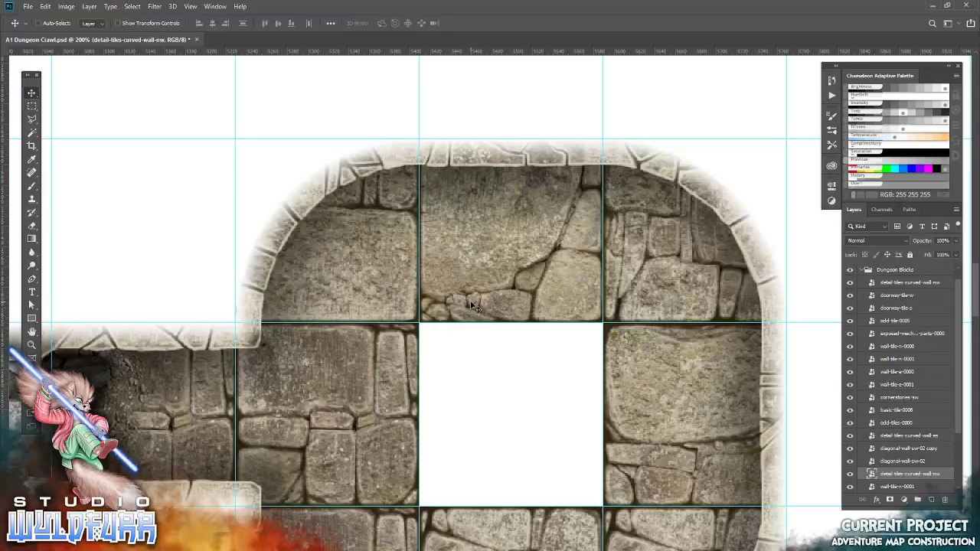
{"action": "key", "text": "alt+Tab"}
{"action": "left_click", "coordinate": [796, 104]}
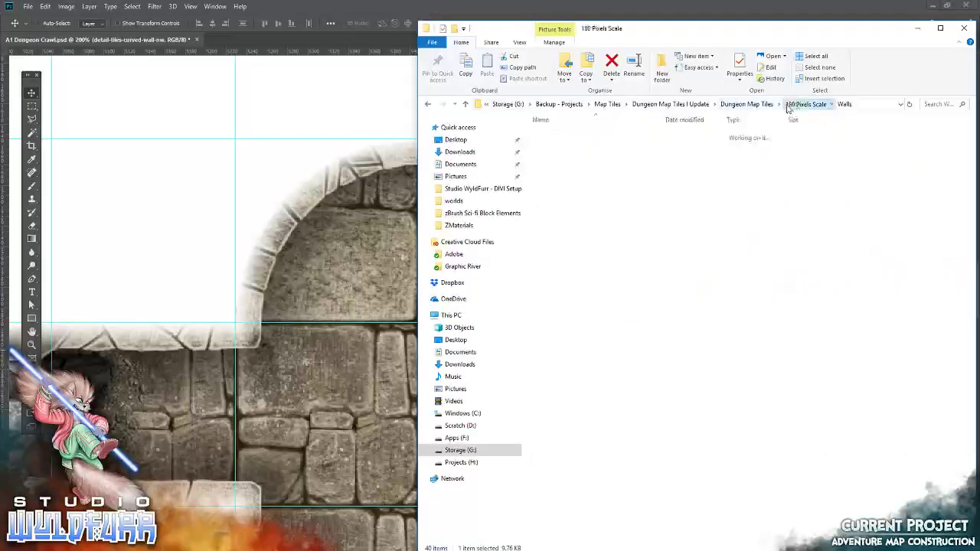
Step: Place lever-0002 from Basic Tiles in the room's central cell and hide the guides
{"action": "double_click", "coordinate": [616, 145]}
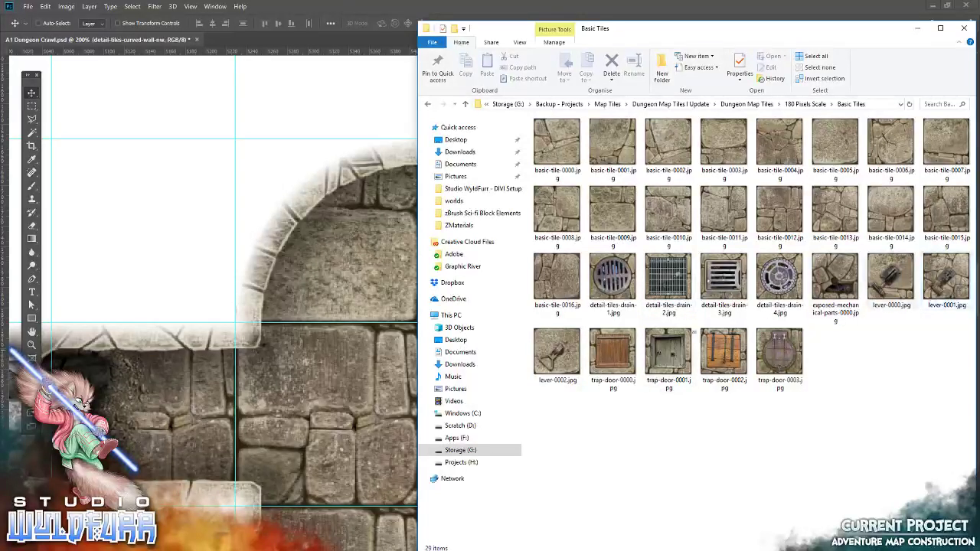
{"action": "left_click_drag", "start_coordinate": [559, 356], "coordinate": [490, 322]}
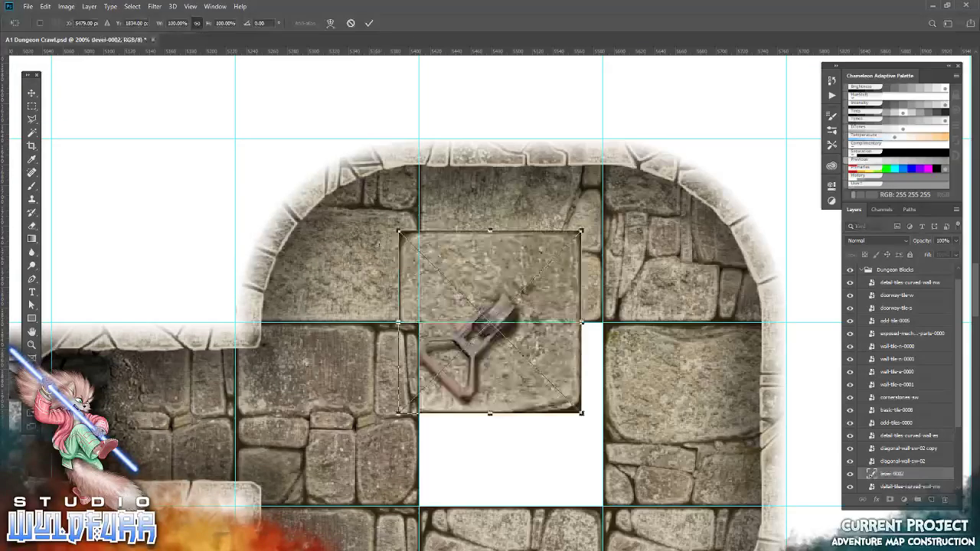
{"action": "left_click", "coordinate": [371, 23]}
{"action": "left_click_drag", "start_coordinate": [479, 361], "coordinate": [498, 457]}
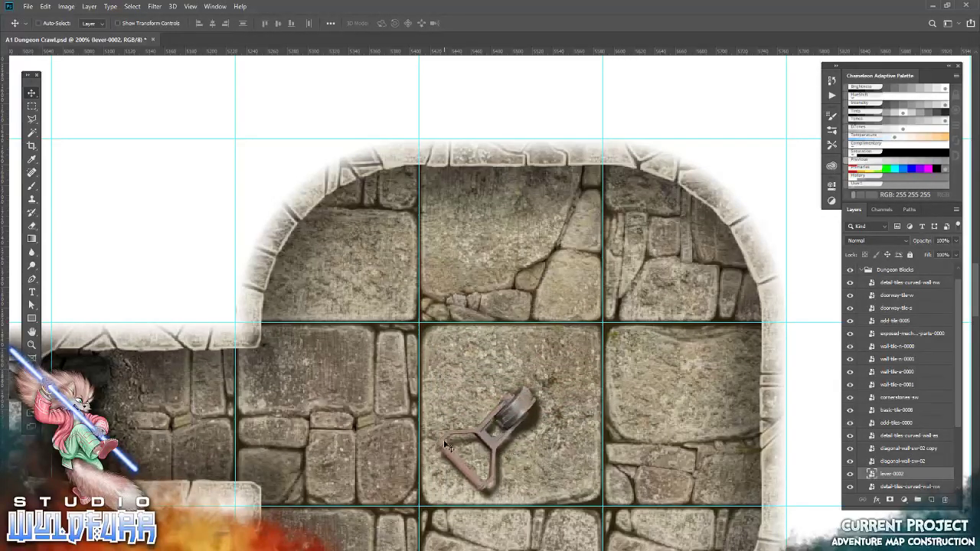
{"action": "key", "text": "ctrl+semicolon"}
{"action": "mouse_move", "coordinate": [443, 440]}
{"action": "left_mouse_down"}
{"action": "mouse_move", "coordinate": [401, 379]}
{"action": "mouse_move", "coordinate": [508, 339]}
{"action": "mouse_move", "coordinate": [349, 422]}
{"action": "mouse_move", "coordinate": [530, 395]}
{"action": "mouse_move", "coordinate": [198, 373]}
{"action": "mouse_move", "coordinate": [425, 400]}
{"action": "mouse_move", "coordinate": [444, 427]}
{"action": "left_mouse_up"}
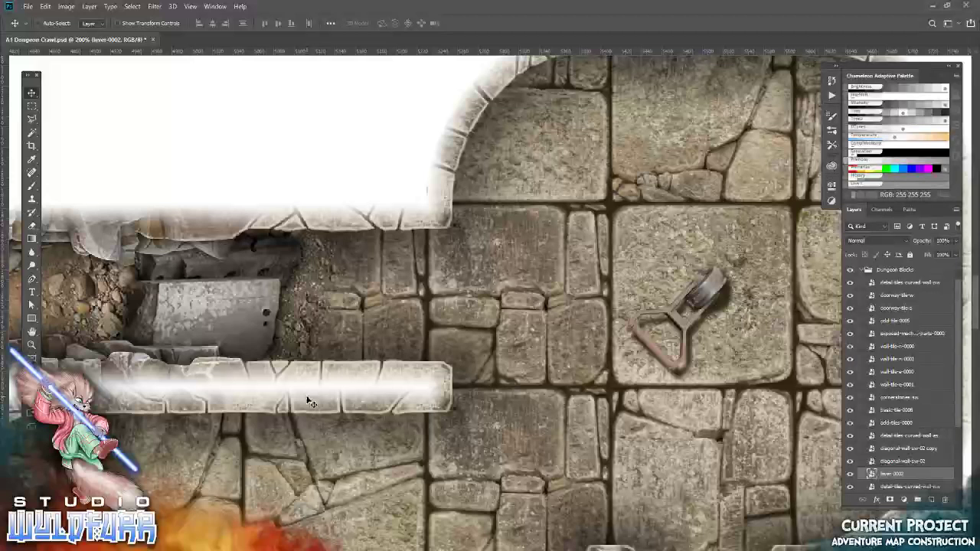
{"action": "mouse_move", "coordinate": [540, 275]}
{"action": "left_mouse_down"}
{"action": "mouse_move", "coordinate": [349, 397]}
{"action": "mouse_move", "coordinate": [613, 329]}
{"action": "left_mouse_up"}
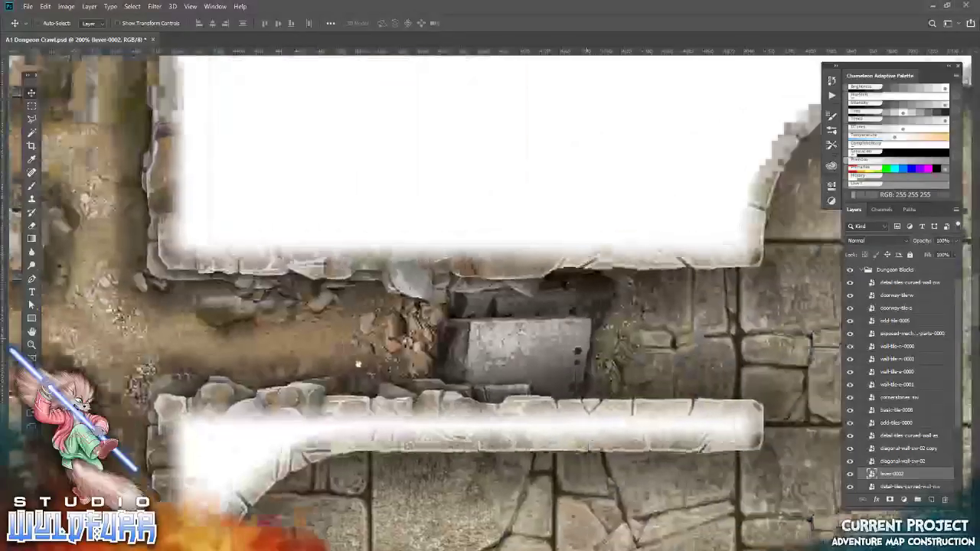
{"action": "mouse_move", "coordinate": [613, 330]}
{"action": "left_mouse_down"}
{"action": "mouse_move", "coordinate": [502, 281]}
{"action": "mouse_move", "coordinate": [463, 370]}
{"action": "left_mouse_up"}
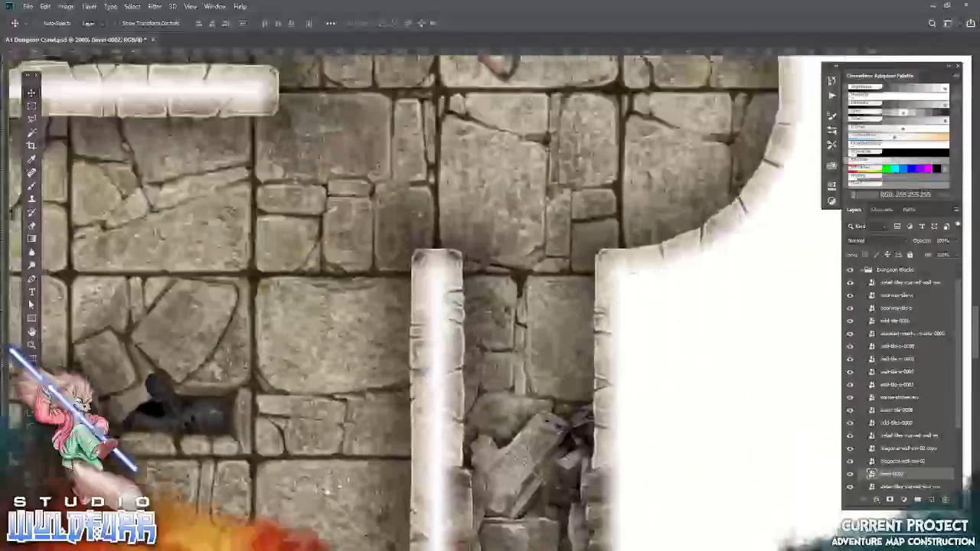
{"action": "key", "text": "ctrl+minus"}
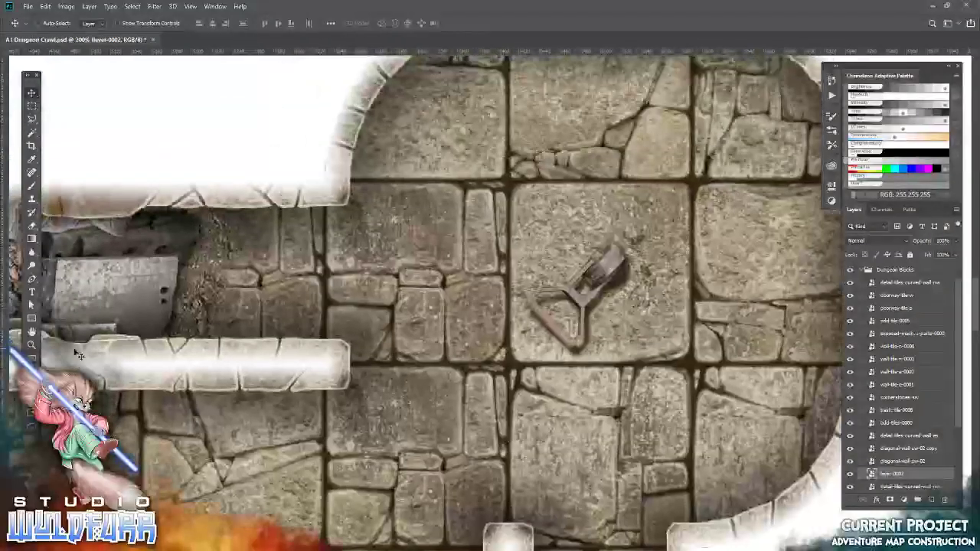
{"action": "double_click", "coordinate": [32, 344]}
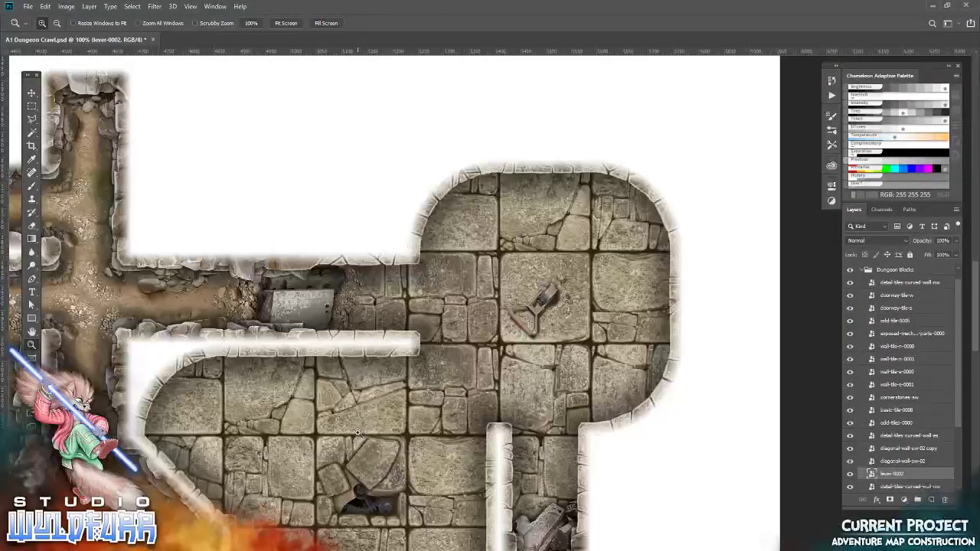
{"action": "left_click_drag", "start_coordinate": [381, 438], "coordinate": [387, 337]}
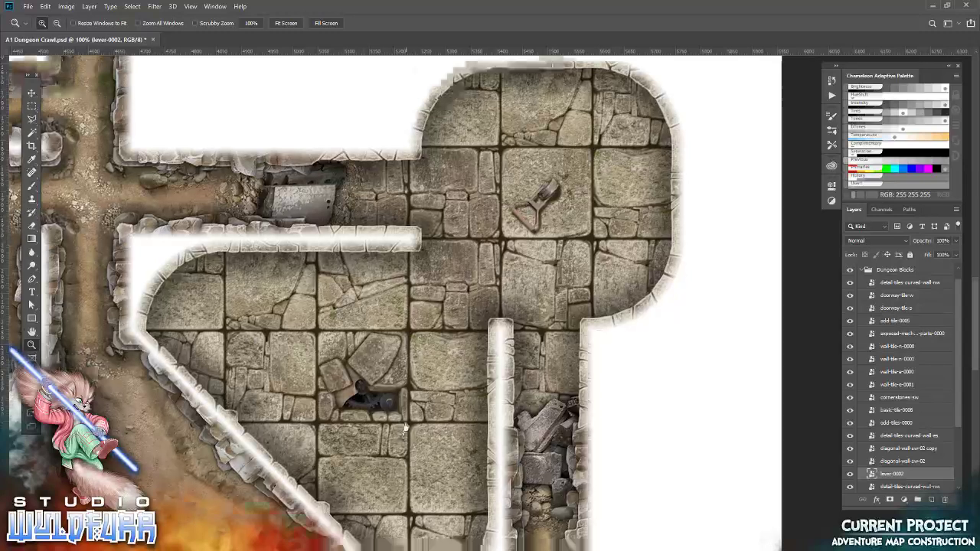
{"action": "scroll", "coordinate": [412, 307], "scroll_direction": "down", "scroll_amount": 3}
{"action": "left_click", "coordinate": [412, 308]}
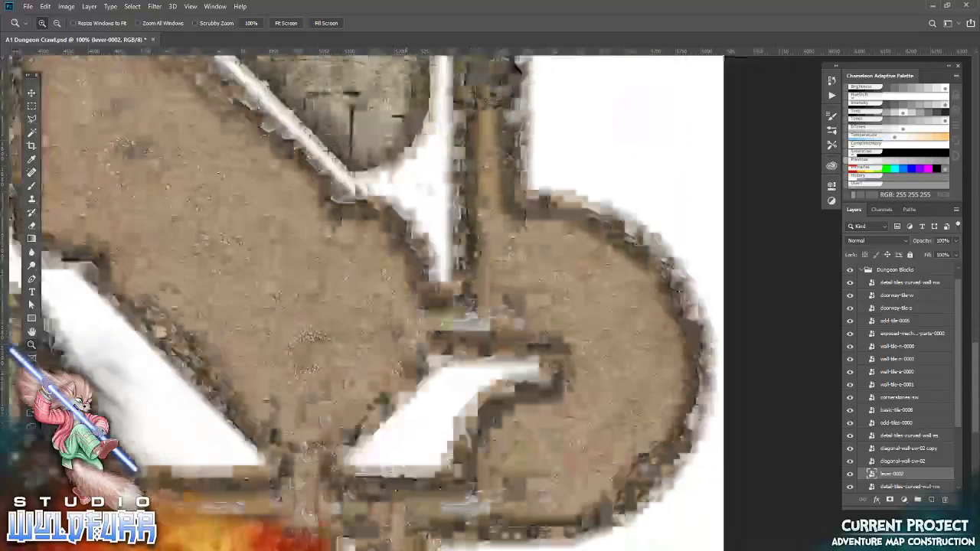
{"action": "scroll", "coordinate": [366, 300], "scroll_direction": "down", "scroll_amount": 3}
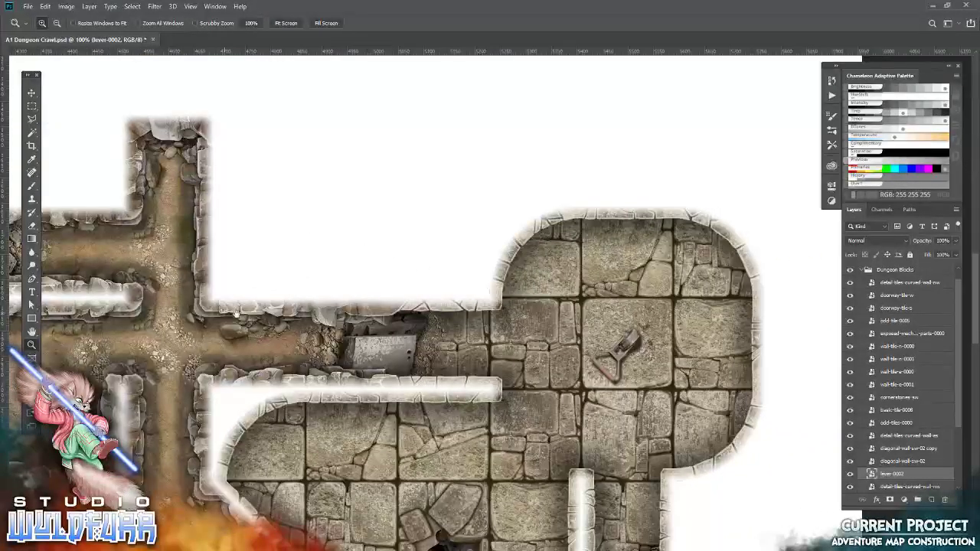
{"action": "left_click_drag", "start_coordinate": [222, 311], "coordinate": [512, 281]}
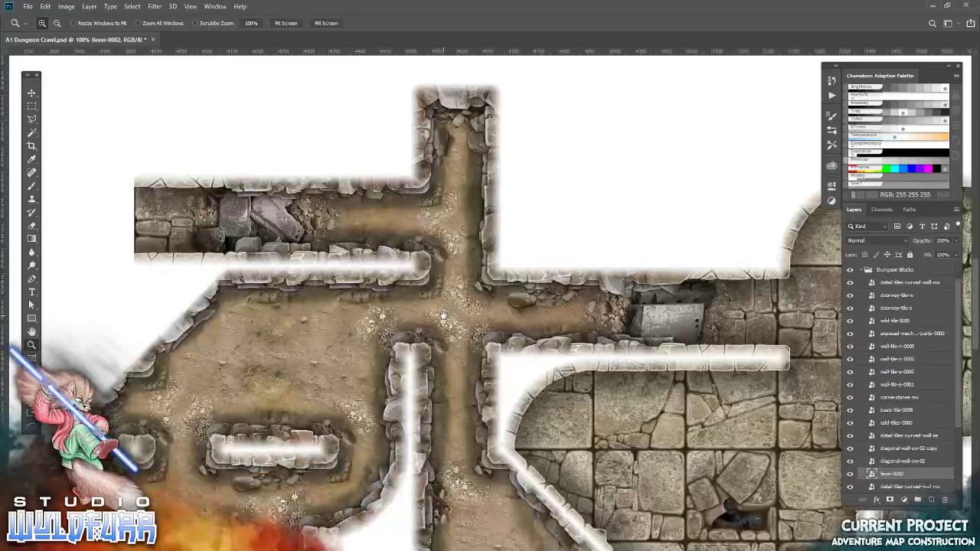
{"action": "scroll", "coordinate": [443, 314], "scroll_direction": "right", "scroll_amount": 5}
{"action": "left_click_drag", "start_coordinate": [486, 320], "coordinate": [629, 331]}
{"action": "left_click_drag", "start_coordinate": [316, 343], "coordinate": [546, 270]}
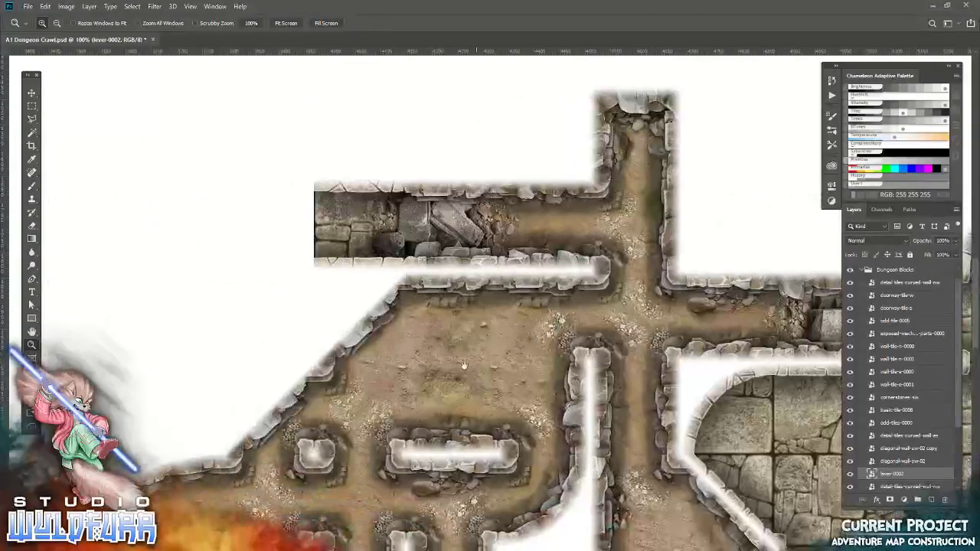
{"action": "scroll", "coordinate": [487, 339], "scroll_direction": "up", "scroll_amount": 1}
{"action": "scroll", "coordinate": [505, 334], "scroll_direction": "left", "scroll_amount": 10}
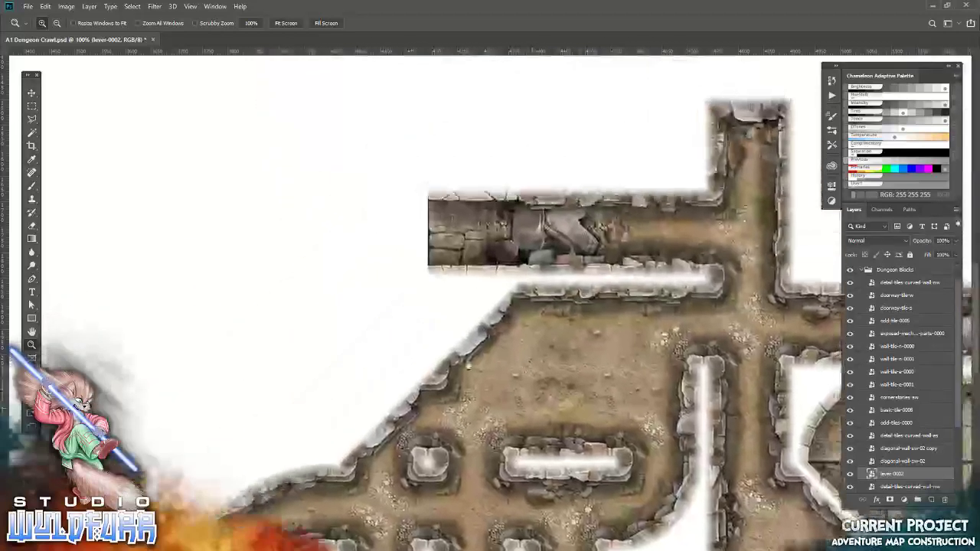
{"action": "scroll", "coordinate": [546, 324], "scroll_direction": "left", "scroll_amount": 1}
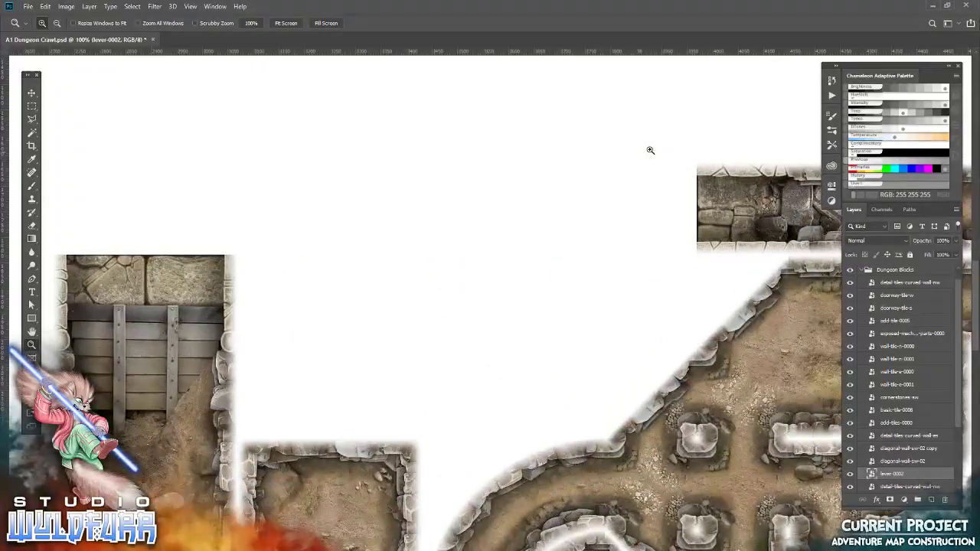
Step: Show the grid and zoom the canvas to 200%
{"action": "key", "text": "ctrl+apostrophe"}
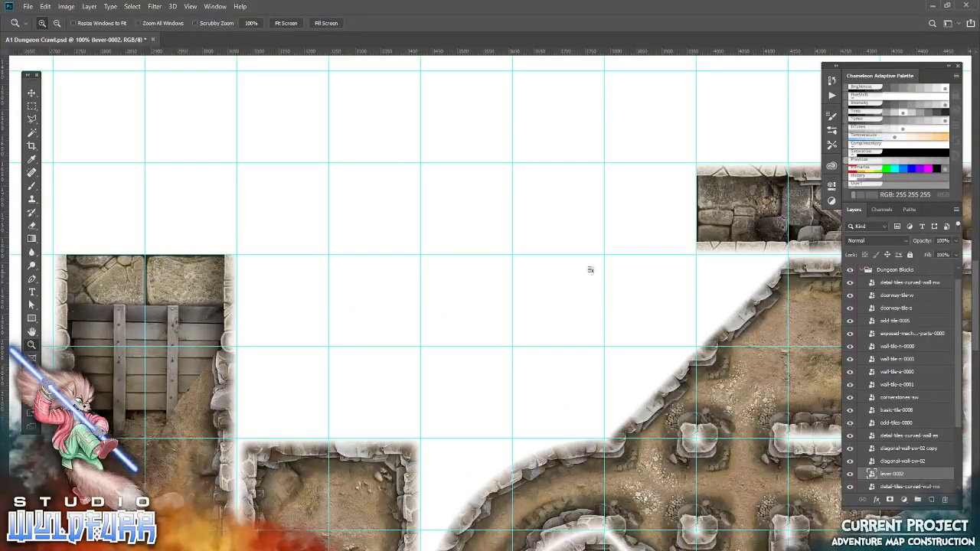
{"action": "right_click", "coordinate": [613, 245]}
{"action": "left_click", "coordinate": [635, 267]}
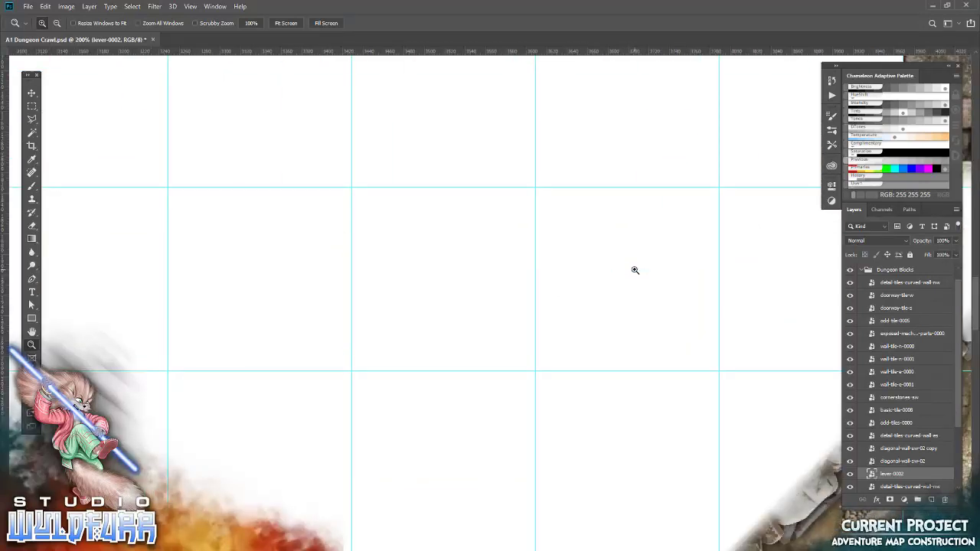
{"action": "mouse_move", "coordinate": [689, 234]}
{"action": "left_mouse_down"}
{"action": "mouse_move", "coordinate": [320, 289]}
{"action": "mouse_move", "coordinate": [298, 445]}
{"action": "mouse_move", "coordinate": [343, 331]}
{"action": "left_mouse_up"}
Step: Place the first diagonal wall tile from Walls in the top grid cell
{"action": "key", "text": "alt+Tab"}
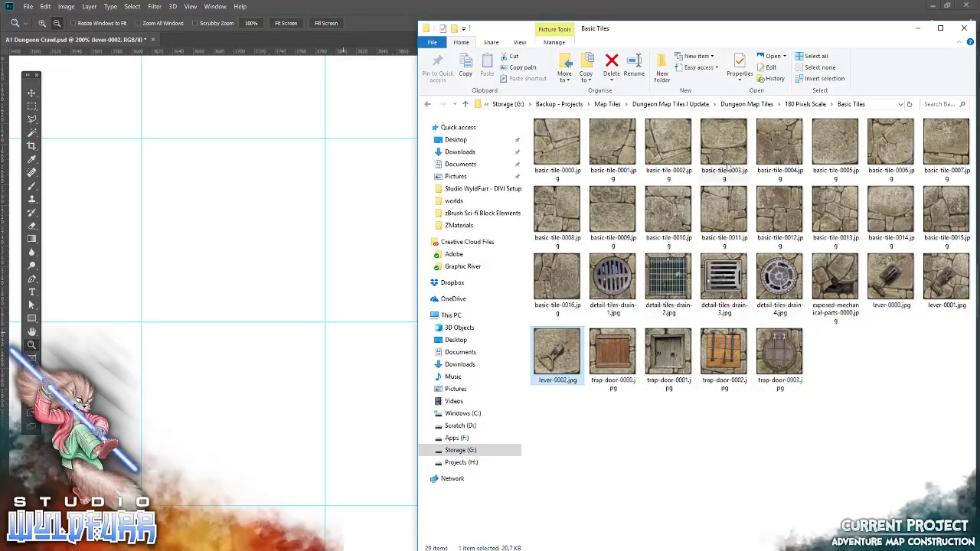
{"action": "left_click", "coordinate": [801, 105]}
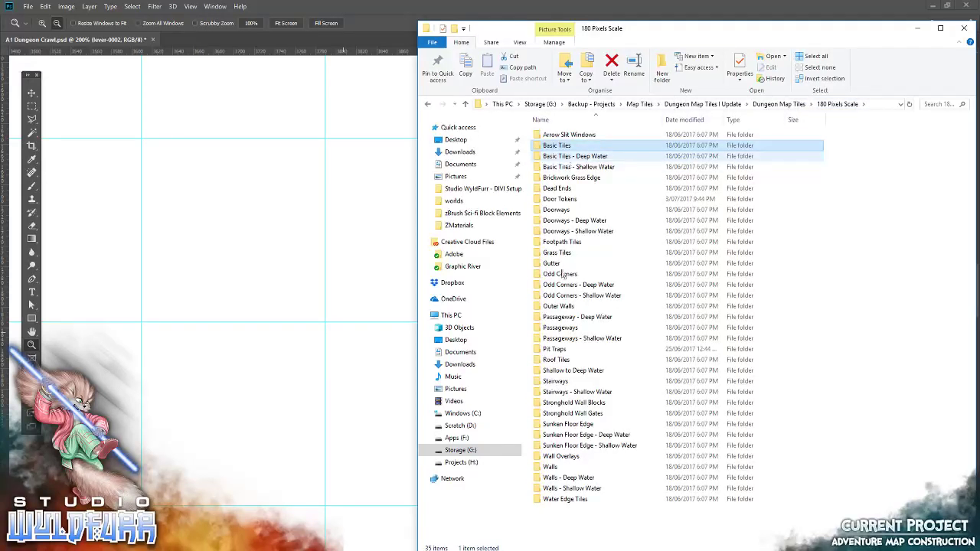
{"action": "double_click", "coordinate": [552, 468]}
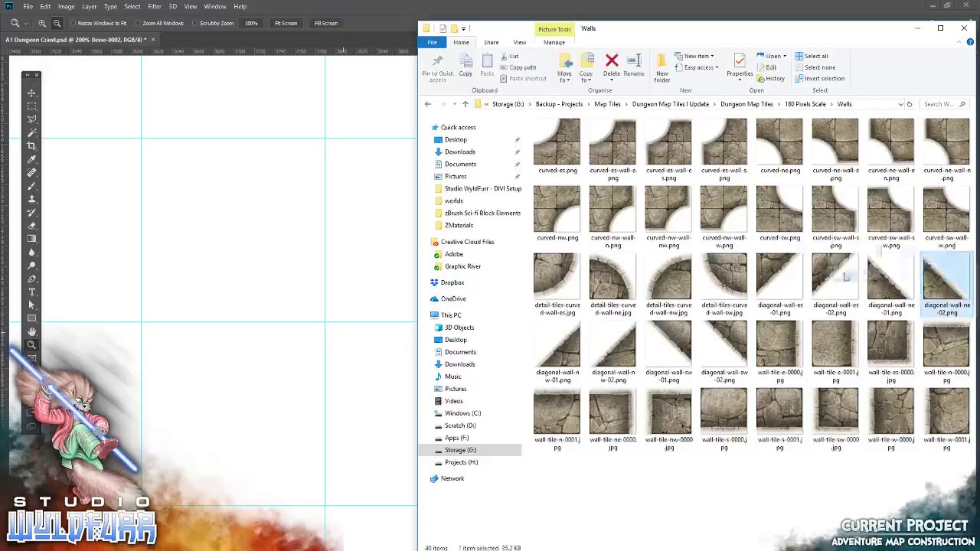
{"action": "left_click_drag", "start_coordinate": [886, 287], "coordinate": [320, 187]}
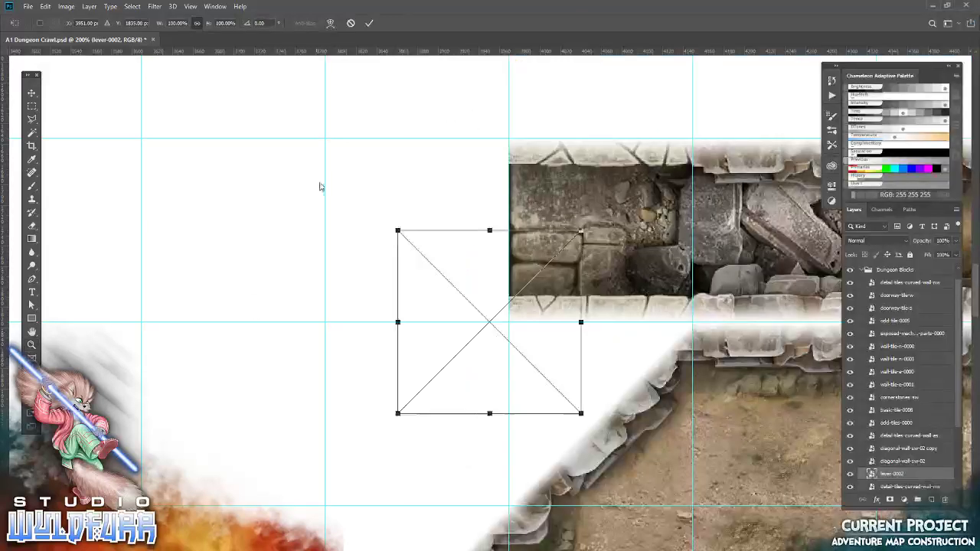
{"action": "left_click", "coordinate": [371, 23]}
{"action": "key", "text": "z"}
{"action": "left_click_drag", "start_coordinate": [376, 116], "coordinate": [370, 221]}
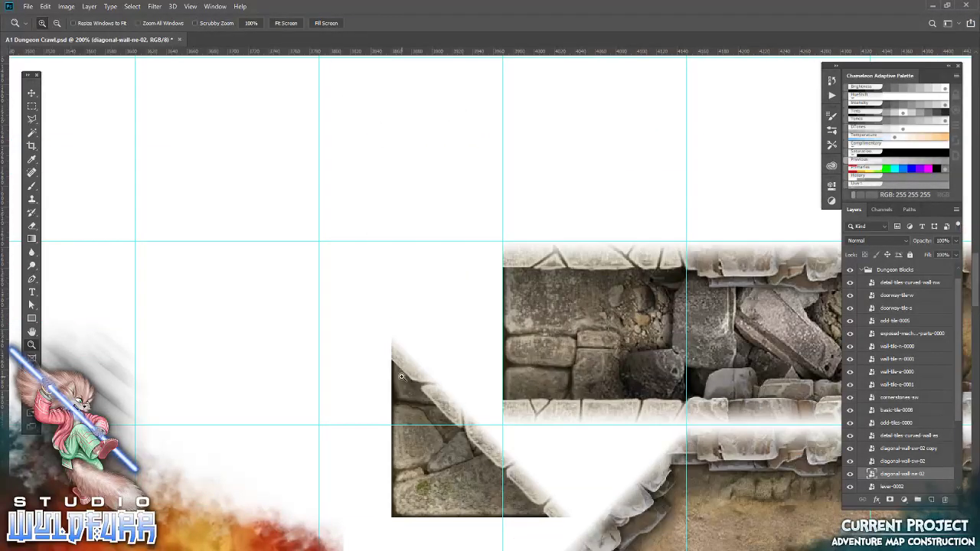
{"action": "left_click", "coordinate": [31, 93]}
{"action": "left_click_drag", "start_coordinate": [420, 494], "coordinate": [348, 219]}
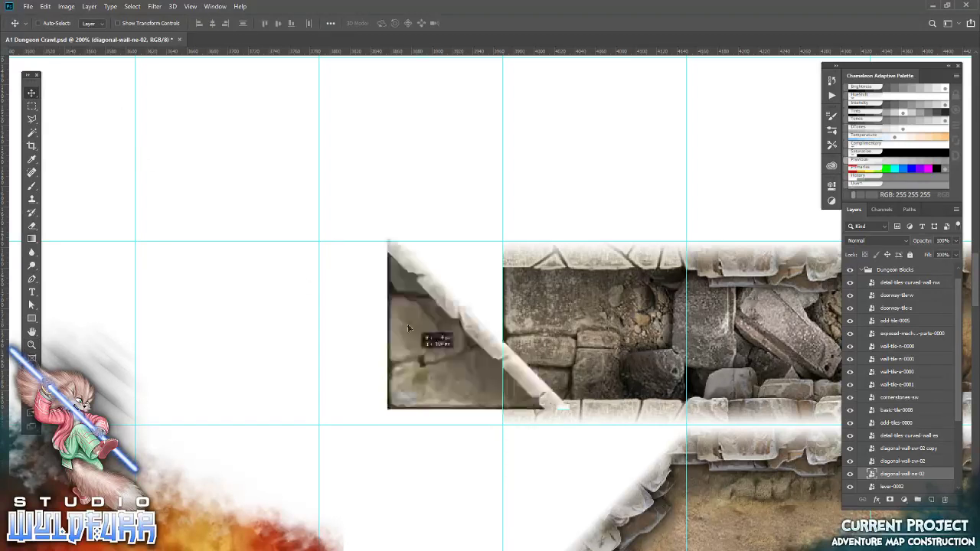
Step: Add diagonal-wall-es-02 and diagonal-wall-sw-02 in the lower-left grid cells
{"action": "key", "text": "alt+Tab"}
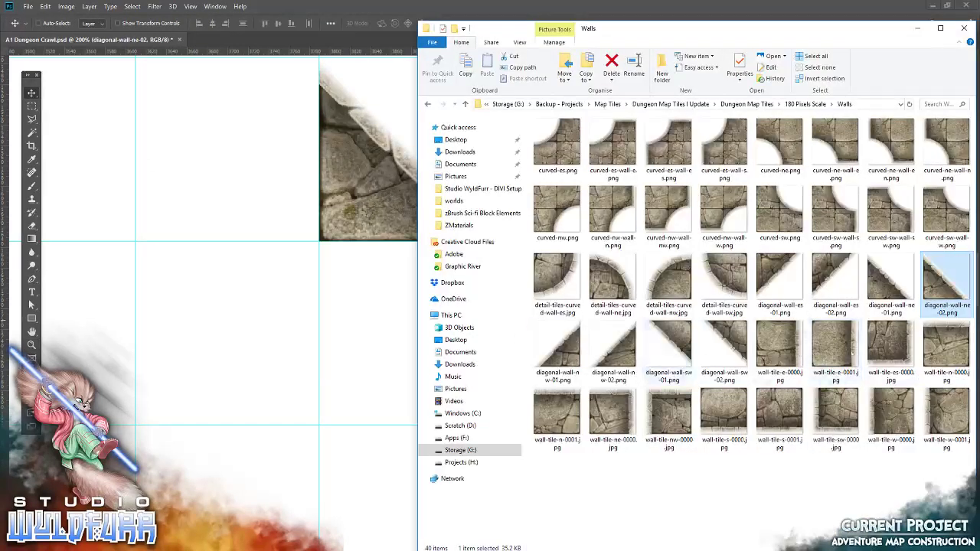
{"action": "mouse_move", "coordinate": [835, 284]}
{"action": "left_mouse_down"}
{"action": "mouse_move", "coordinate": [536, 303]}
{"action": "mouse_move", "coordinate": [489, 323]}
{"action": "left_mouse_up"}
{"action": "left_click", "coordinate": [369, 24]}
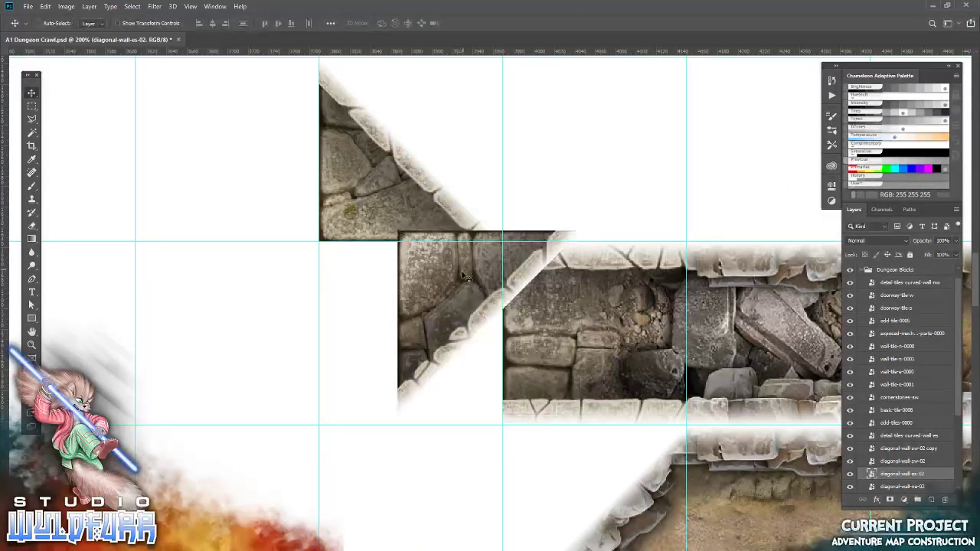
{"action": "left_click_drag", "start_coordinate": [464, 272], "coordinate": [379, 474]}
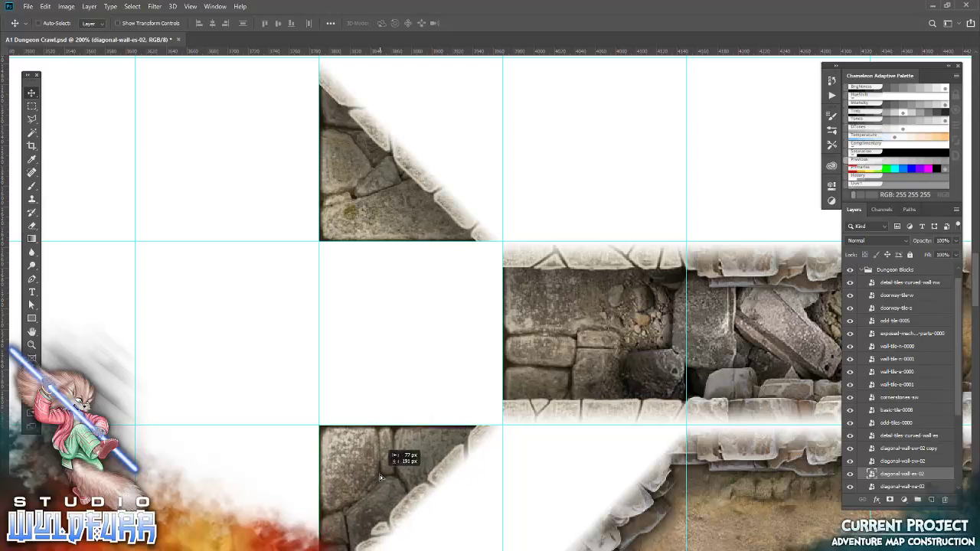
{"action": "left_click_drag", "start_coordinate": [294, 492], "coordinate": [395, 395]}
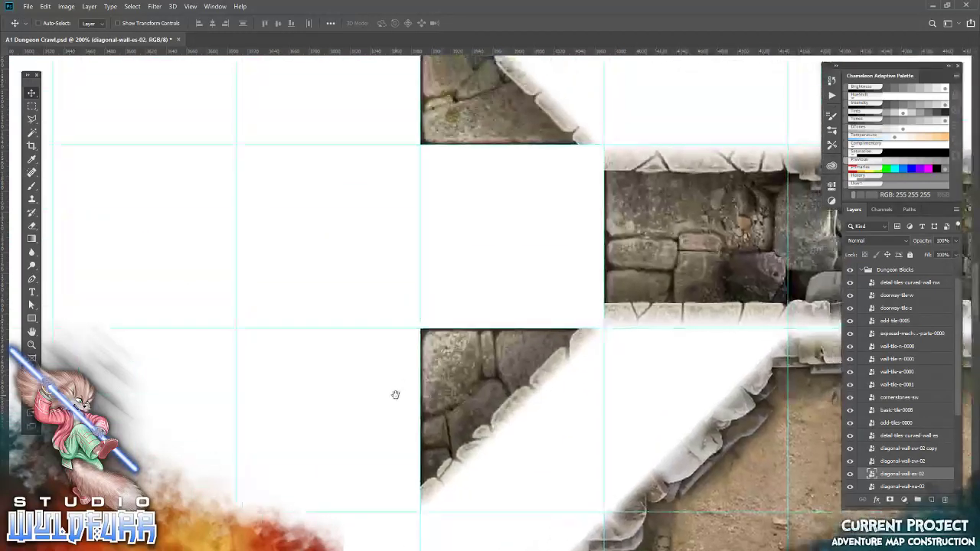
{"action": "key", "text": "alt+Tab"}
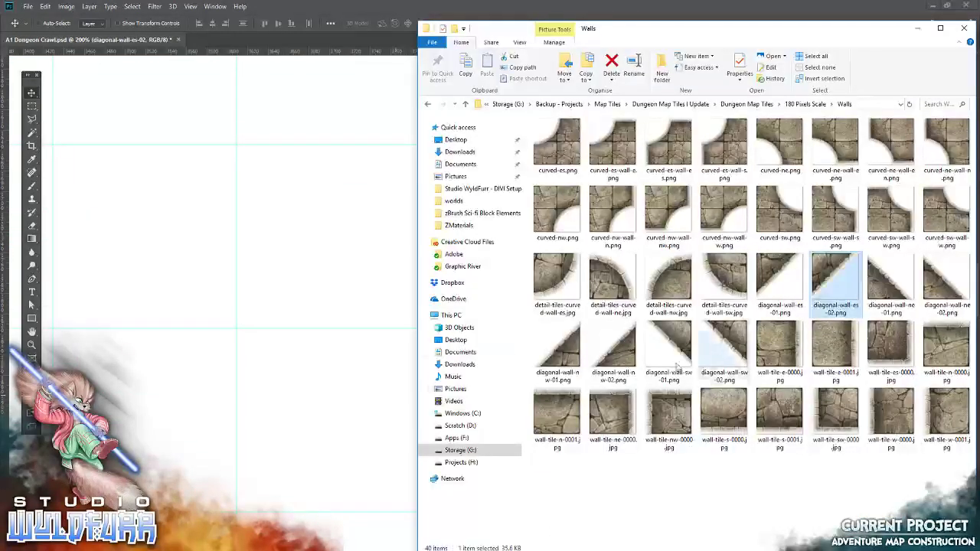
{"action": "left_click_drag", "start_coordinate": [698, 365], "coordinate": [222, 354]}
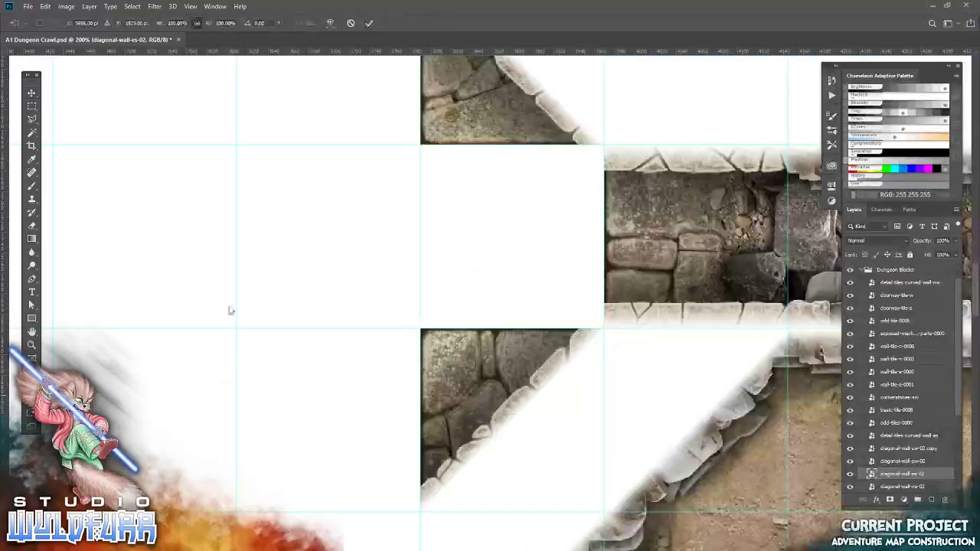
{"action": "left_click", "coordinate": [369, 24]}
{"action": "left_click_drag", "start_coordinate": [562, 271], "coordinate": [219, 369]}
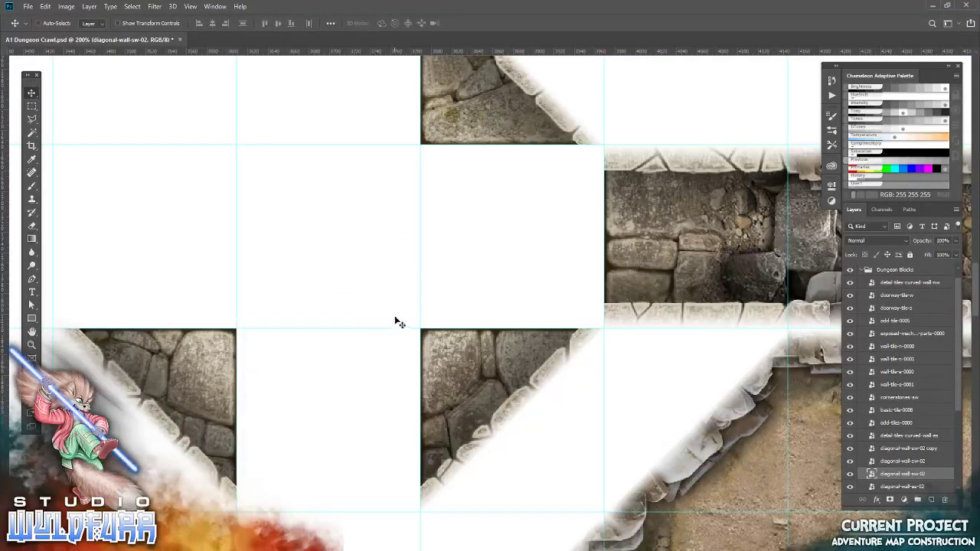
{"action": "left_click_drag", "start_coordinate": [399, 322], "coordinate": [431, 361]}
Step: Place diagonal-wall-nw-02 in the upper-left grid cell
{"action": "key", "text": "alt+Tab"}
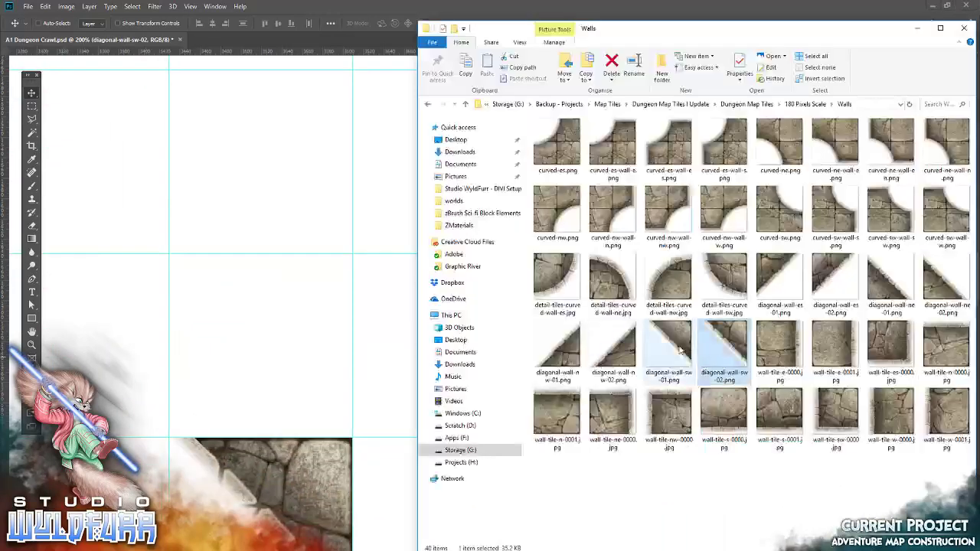
{"action": "left_click_drag", "start_coordinate": [588, 359], "coordinate": [255, 211]}
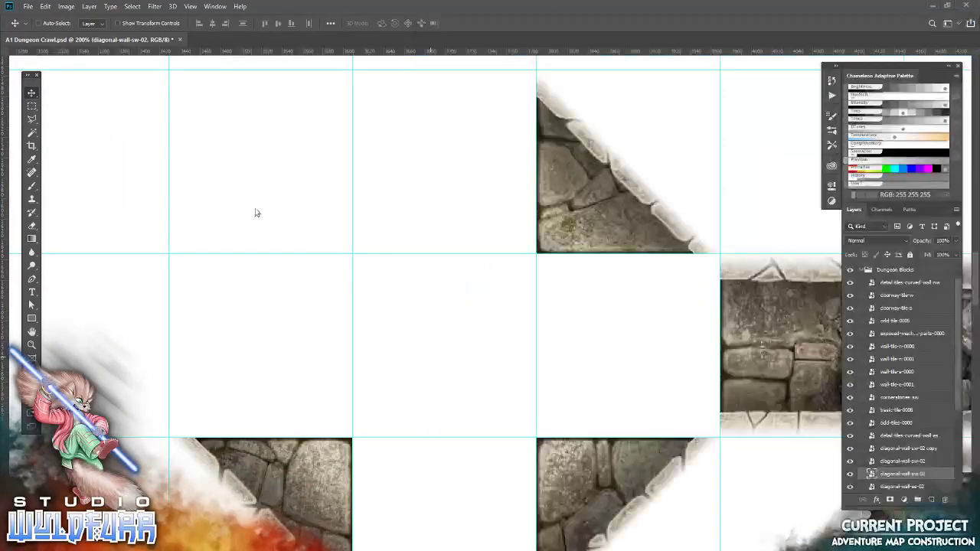
{"action": "left_click", "coordinate": [368, 26]}
{"action": "mouse_move", "coordinate": [571, 391]}
{"action": "left_mouse_down"}
{"action": "mouse_move", "coordinate": [343, 230]}
{"action": "mouse_move", "coordinate": [345, 240]}
{"action": "left_mouse_up"}
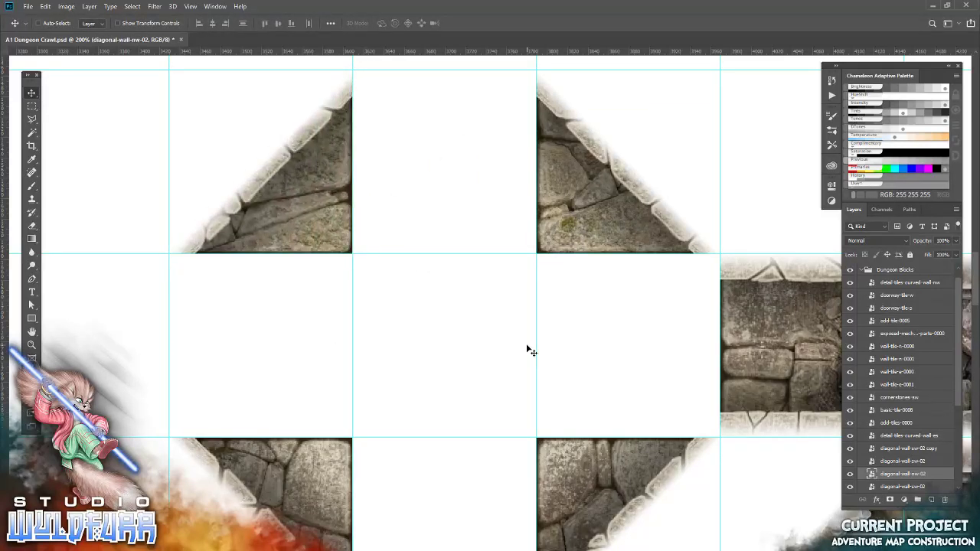
{"action": "key", "text": "alt+Tab"}
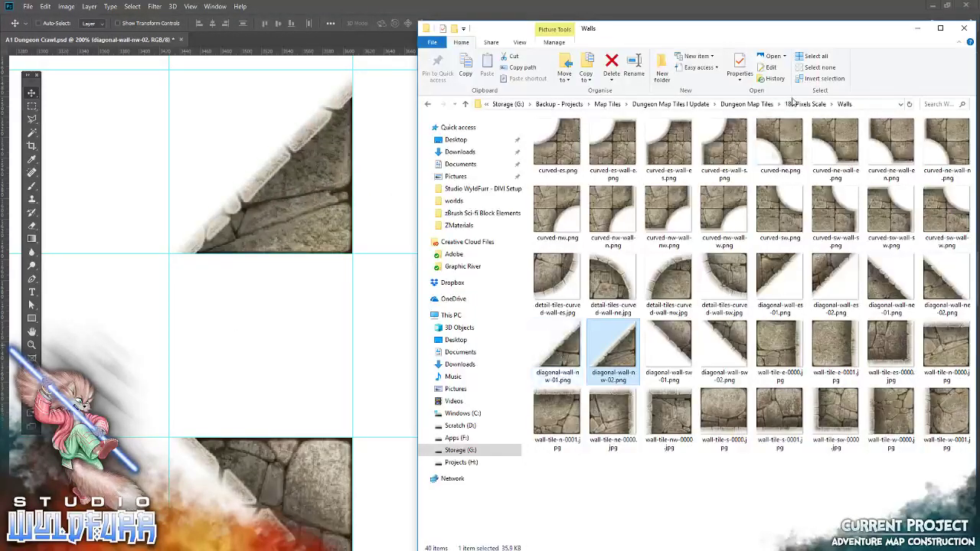
{"action": "left_click", "coordinate": [779, 105]}
{"action": "left_click", "coordinate": [806, 105]}
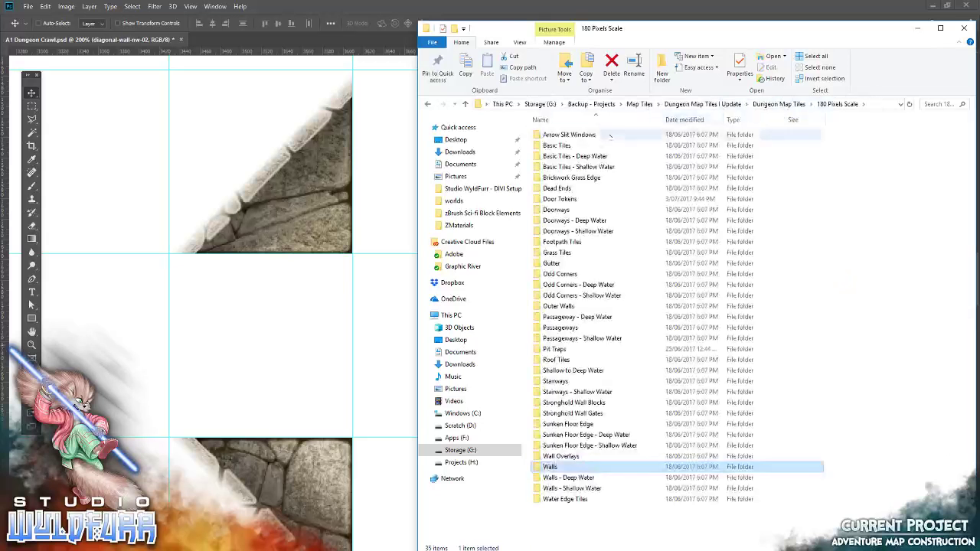
Step: Place doorway-tile-n in the top-centre cell and doorway-tile-w in the left cell
{"action": "double_click", "coordinate": [557, 210]}
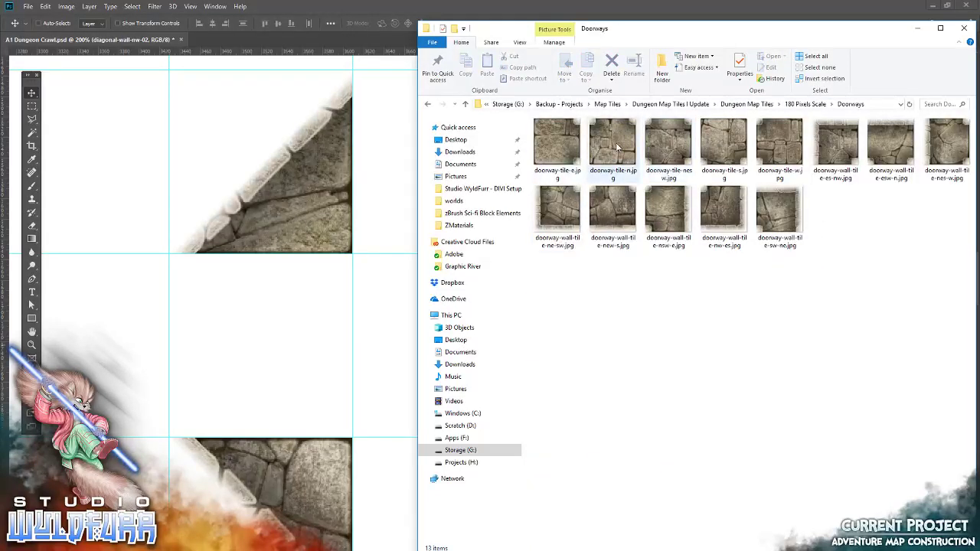
{"action": "left_click_drag", "start_coordinate": [617, 147], "coordinate": [317, 307]}
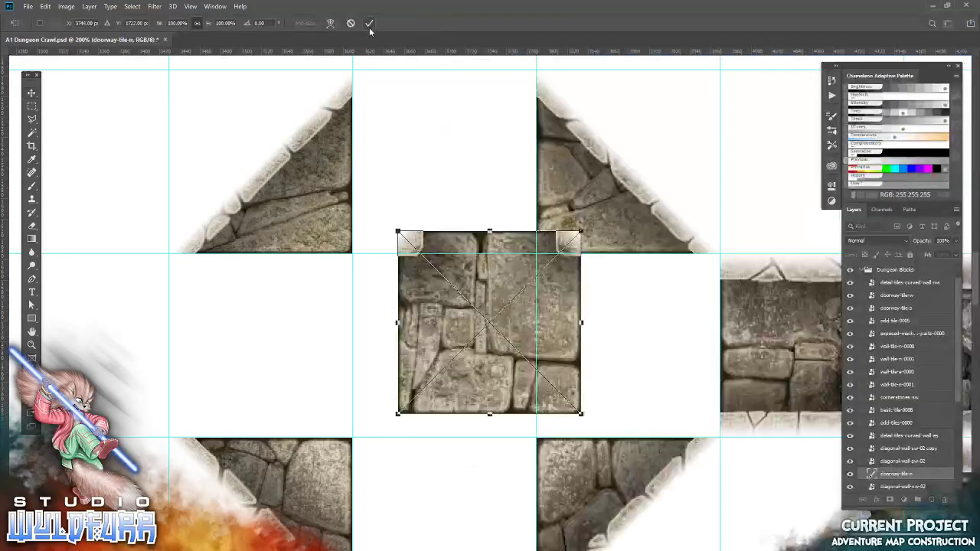
{"action": "left_click", "coordinate": [369, 24]}
{"action": "left_click_drag", "start_coordinate": [441, 398], "coordinate": [395, 239]}
{"action": "key", "text": "alt+Tab"}
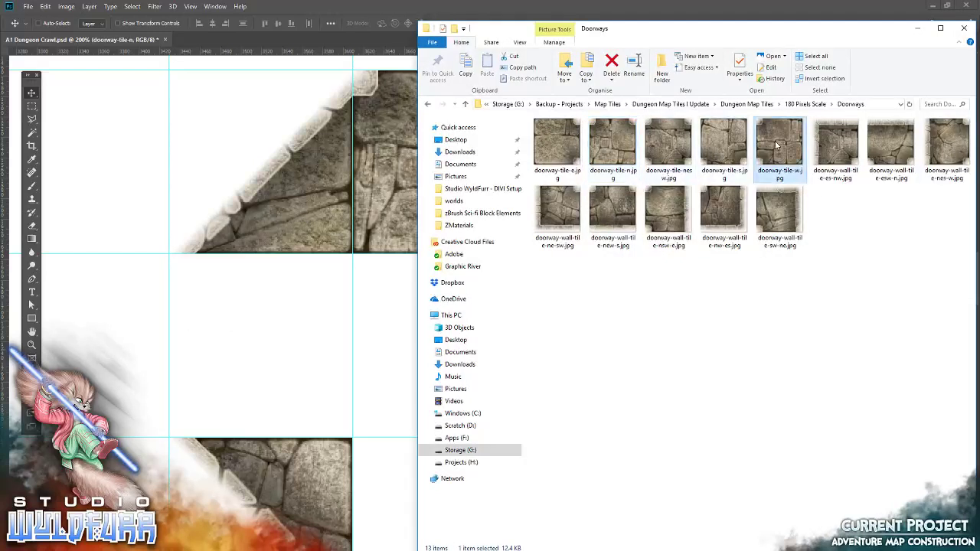
{"action": "left_click_drag", "start_coordinate": [776, 146], "coordinate": [487, 325]}
{"action": "key", "text": "Return"}
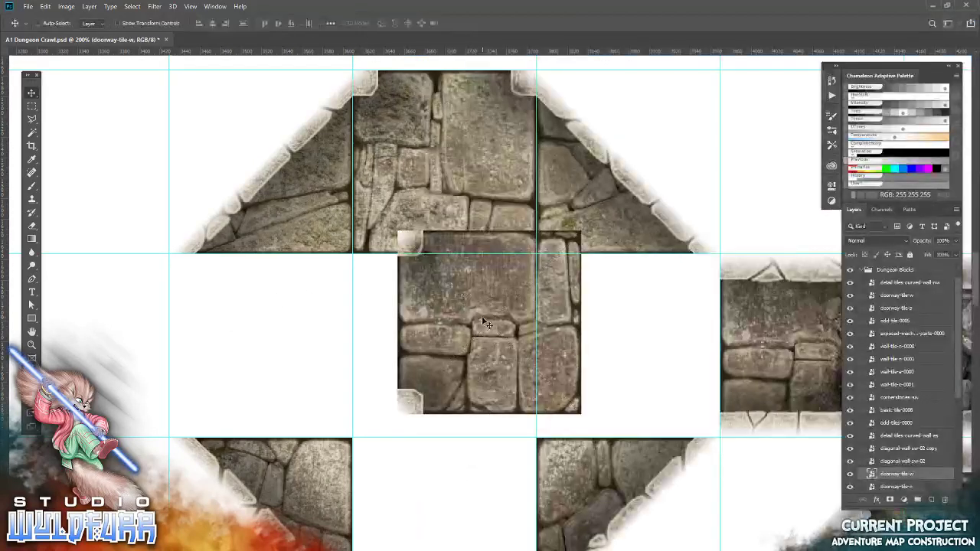
{"action": "left_click_drag", "start_coordinate": [604, 376], "coordinate": [373, 395]}
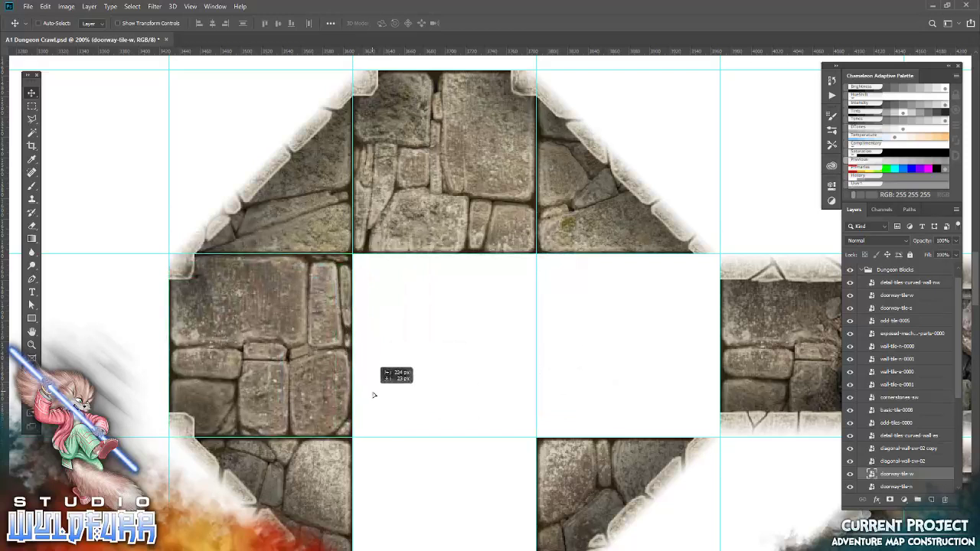
Step: Fit the south doorway tile into the cell between the diagonal walls
{"action": "scroll", "coordinate": [504, 197], "scroll_direction": "up", "scroll_amount": 5}
{"action": "scroll", "coordinate": [490, 204], "scroll_direction": "up", "scroll_amount": 1}
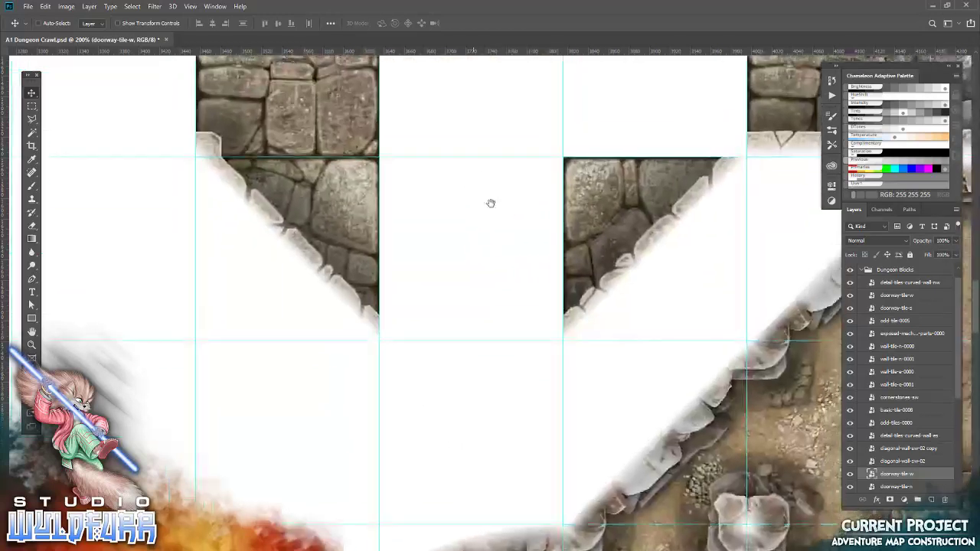
{"action": "key", "text": "alt+Tab"}
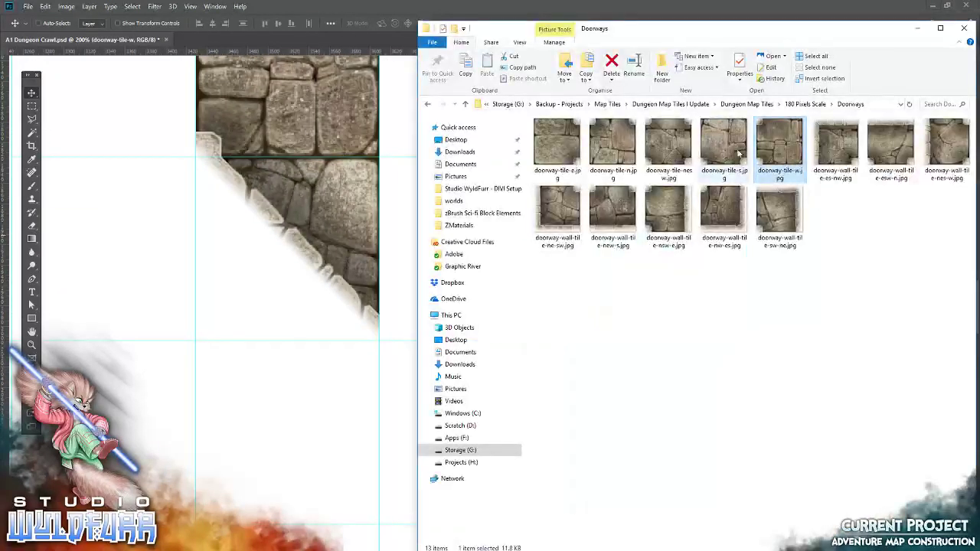
{"action": "left_click_drag", "start_coordinate": [739, 153], "coordinate": [284, 278]}
{"action": "left_click", "coordinate": [369, 23]}
{"action": "left_click_drag", "start_coordinate": [435, 254], "coordinate": [416, 181]}
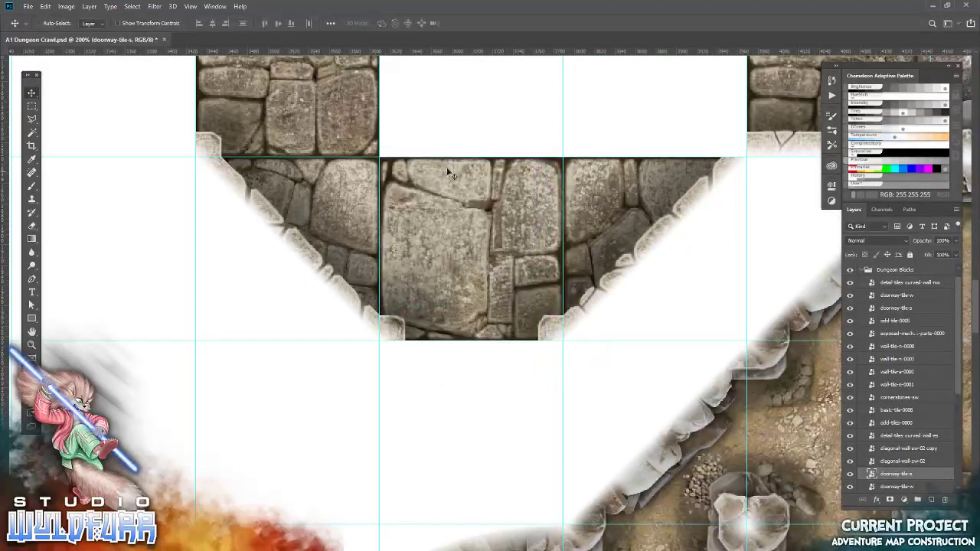
Step: Line up the east doorway tile in the cell right of the room's centre
{"action": "scroll", "coordinate": [536, 230], "scroll_direction": "down", "scroll_amount": 5}
{"action": "scroll", "coordinate": [459, 322], "scroll_direction": "up", "scroll_amount": 2}
{"action": "key", "text": "alt+Tab"}
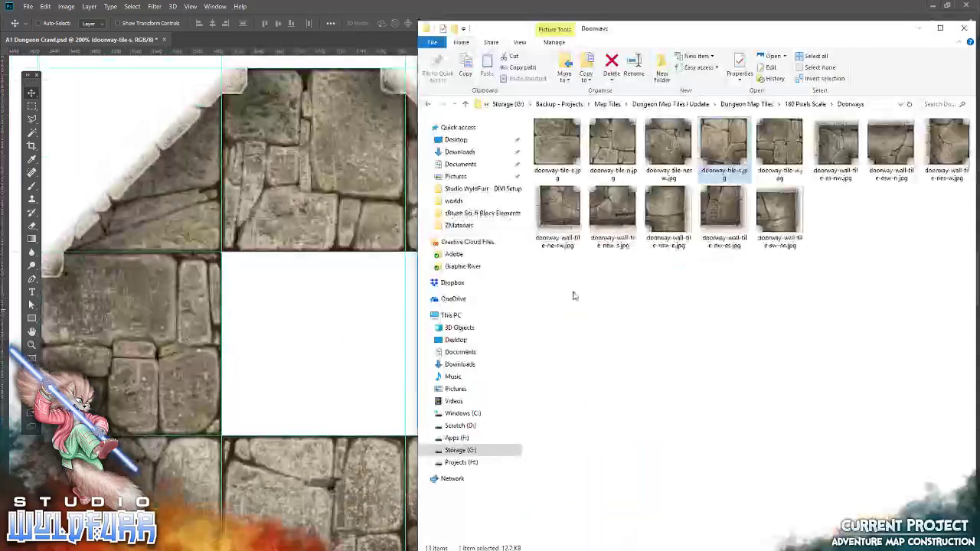
{"action": "left_click_drag", "start_coordinate": [558, 142], "coordinate": [269, 309]}
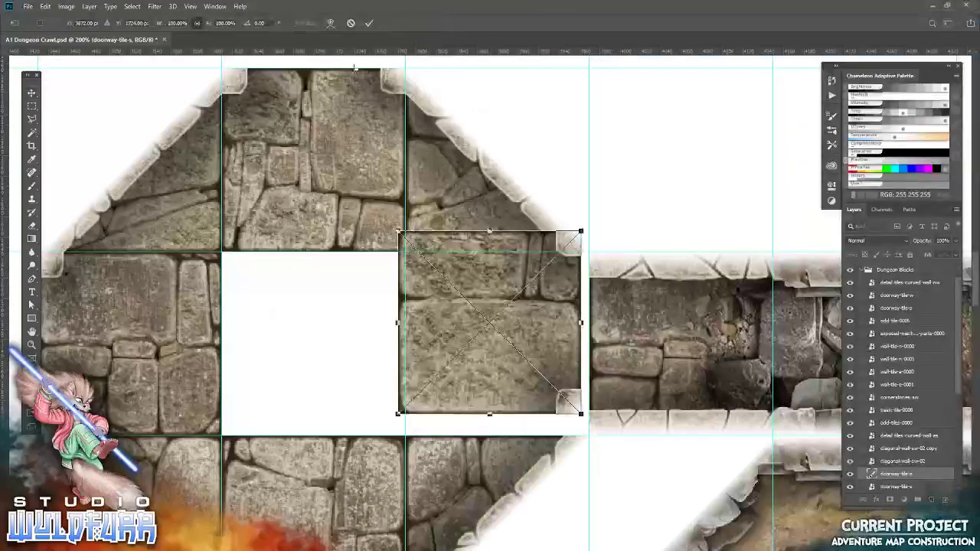
{"action": "left_click", "coordinate": [369, 23]}
{"action": "left_click_drag", "start_coordinate": [474, 276], "coordinate": [481, 299]}
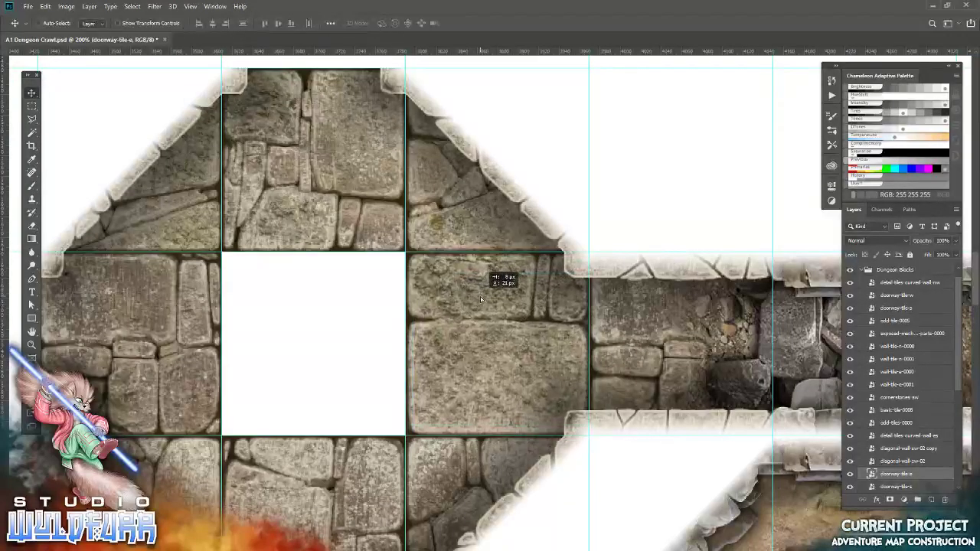
{"action": "mouse_move", "coordinate": [319, 335]}
{"action": "left_mouse_down"}
{"action": "mouse_move", "coordinate": [429, 340]}
{"action": "mouse_move", "coordinate": [448, 355]}
{"action": "left_mouse_up"}
{"action": "key", "text": "alt+Tab"}
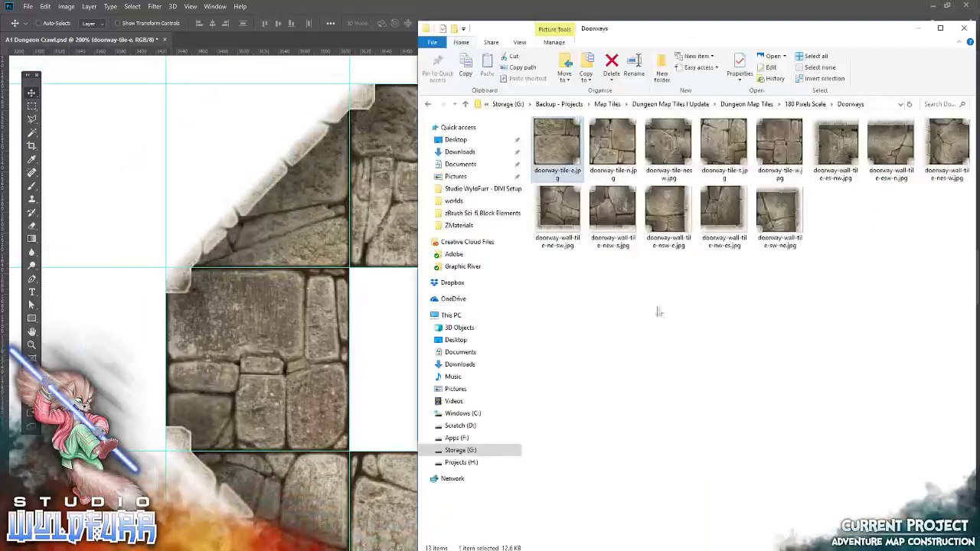
Step: Snap the round drain tile from Basic Tiles into the room's centre cell
{"action": "left_click", "coordinate": [805, 104]}
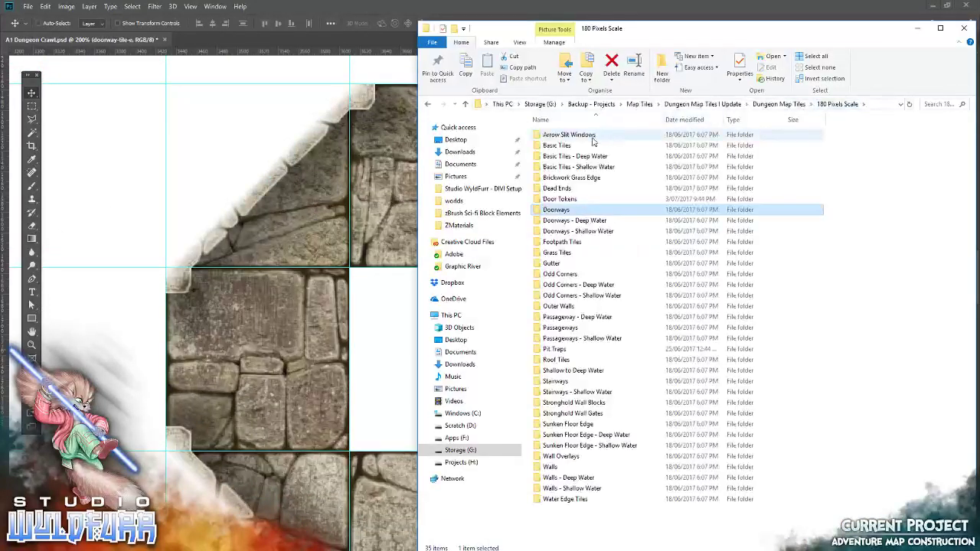
{"action": "double_click", "coordinate": [579, 144]}
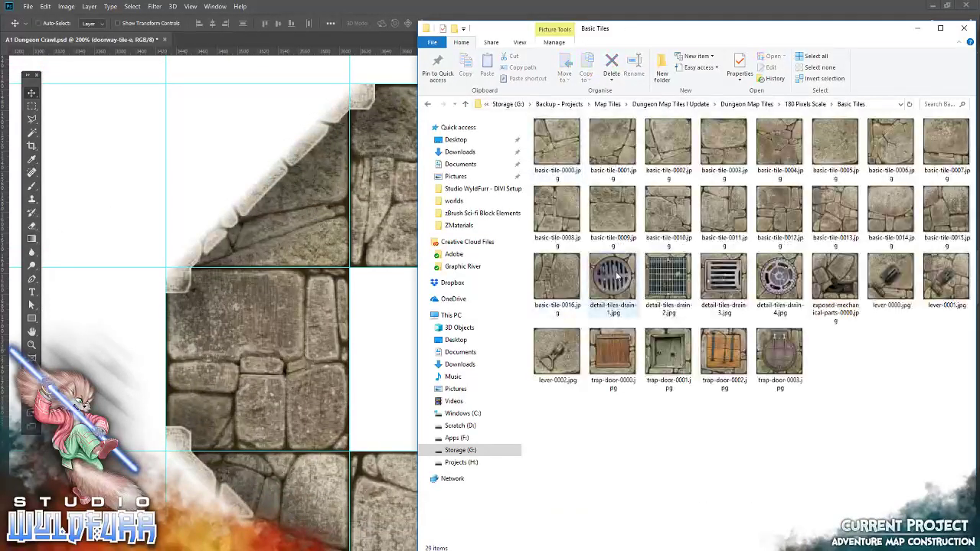
{"action": "left_click_drag", "start_coordinate": [617, 282], "coordinate": [363, 324]}
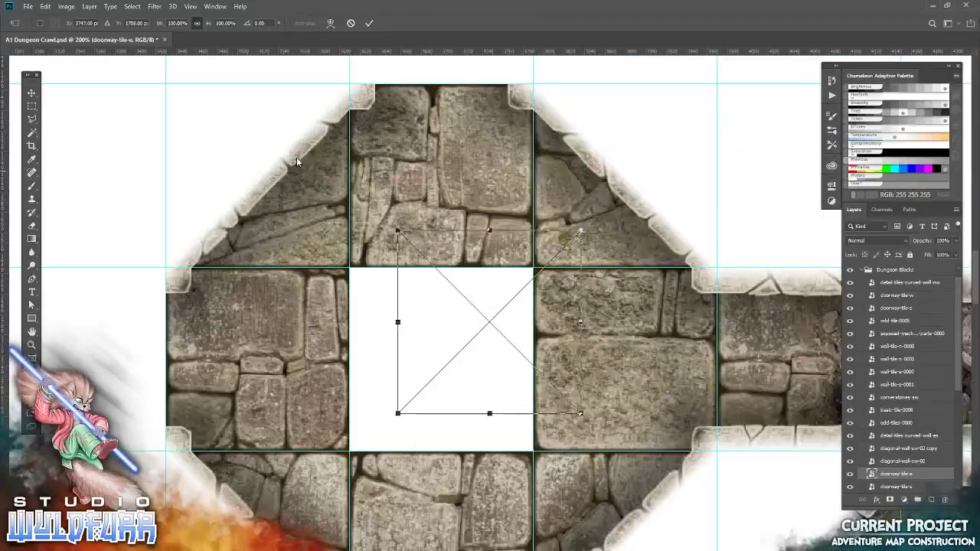
{"action": "left_click", "coordinate": [370, 23]}
{"action": "left_click_drag", "start_coordinate": [445, 241], "coordinate": [400, 278]}
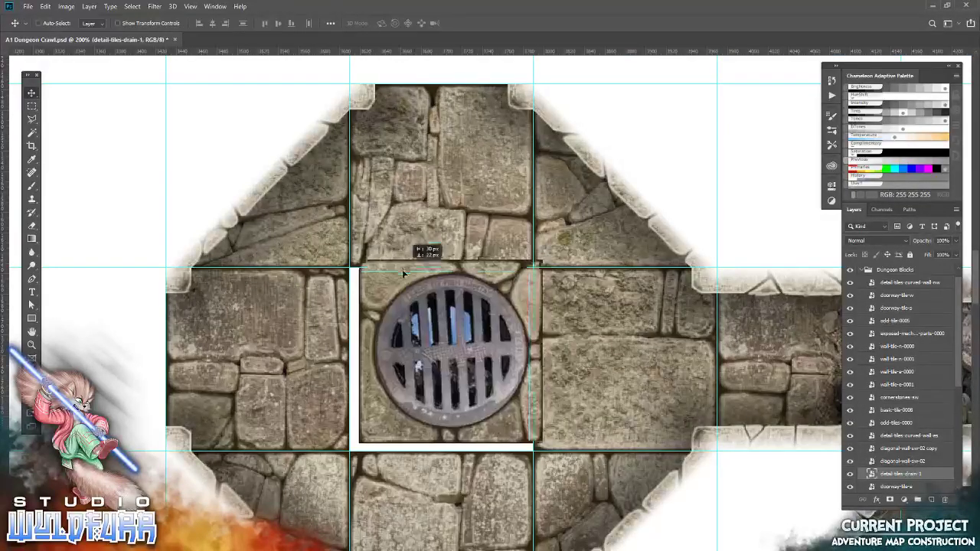
{"action": "mouse_move", "coordinate": [366, 369]}
{"action": "left_mouse_down"}
{"action": "mouse_move", "coordinate": [418, 267]}
{"action": "mouse_move", "coordinate": [344, 383]}
{"action": "mouse_move", "coordinate": [269, 385]}
{"action": "mouse_move", "coordinate": [359, 388]}
{"action": "left_mouse_up"}
Step: Fit a curved-wall doorway tile from Passageways below the diagonal wall
{"action": "key", "text": "alt+Tab"}
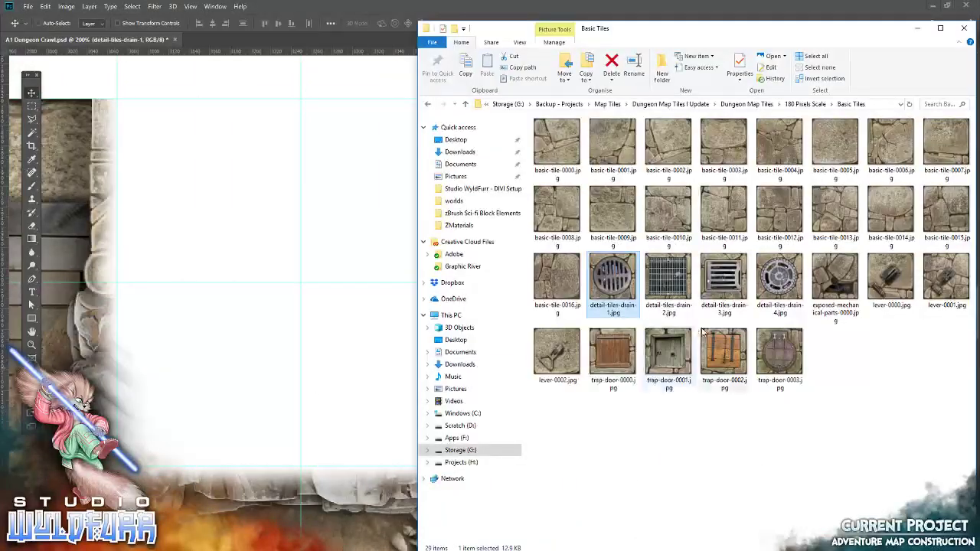
{"action": "left_click", "coordinate": [806, 106]}
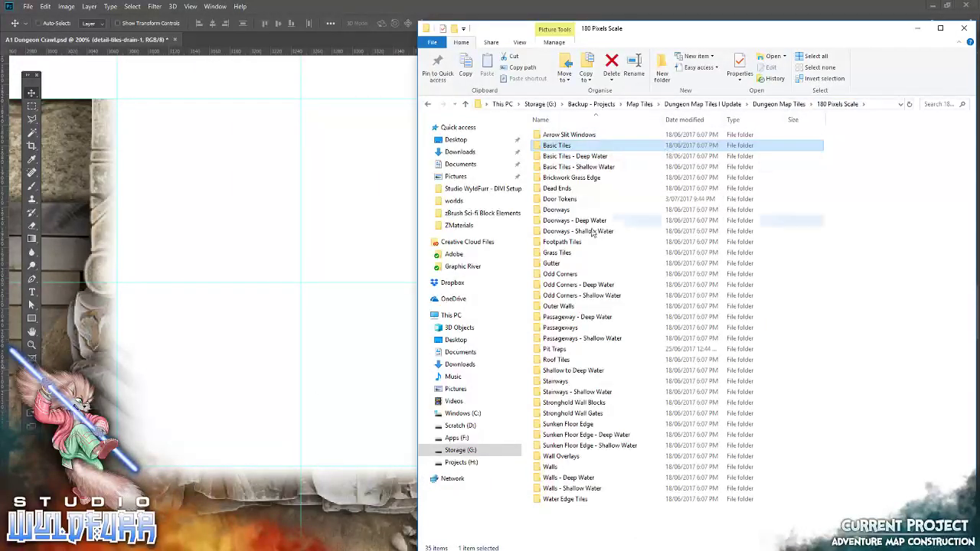
{"action": "double_click", "coordinate": [566, 328]}
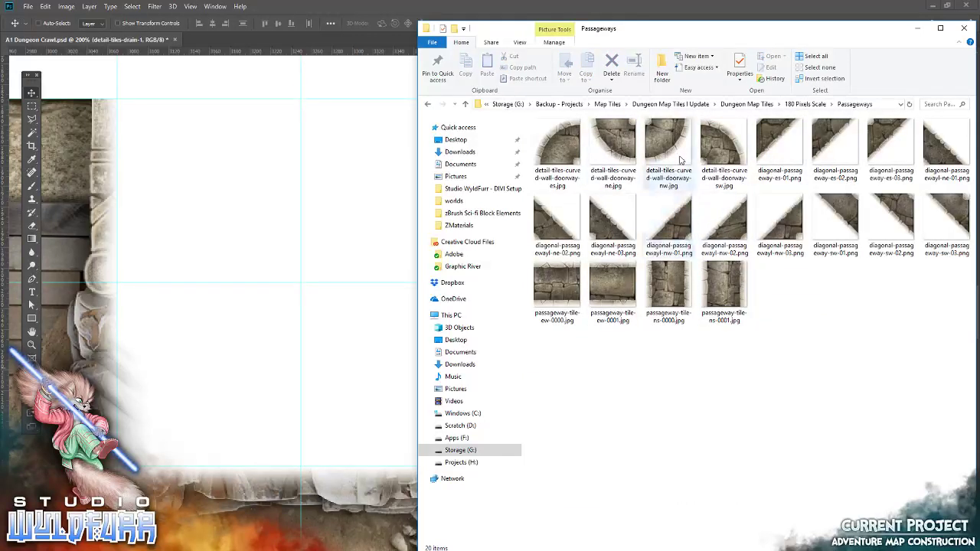
{"action": "left_click", "coordinate": [268, 322]}
{"action": "key", "text": "Return"}
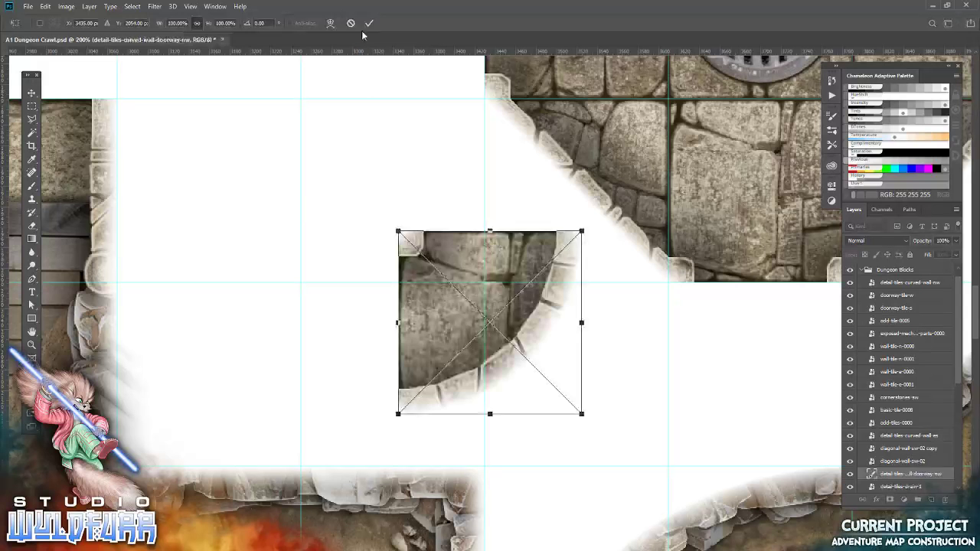
{"action": "mouse_move", "coordinate": [428, 247]}
{"action": "left_mouse_down"}
{"action": "mouse_move", "coordinate": [671, 308]}
{"action": "mouse_move", "coordinate": [697, 304]}
{"action": "left_mouse_up"}
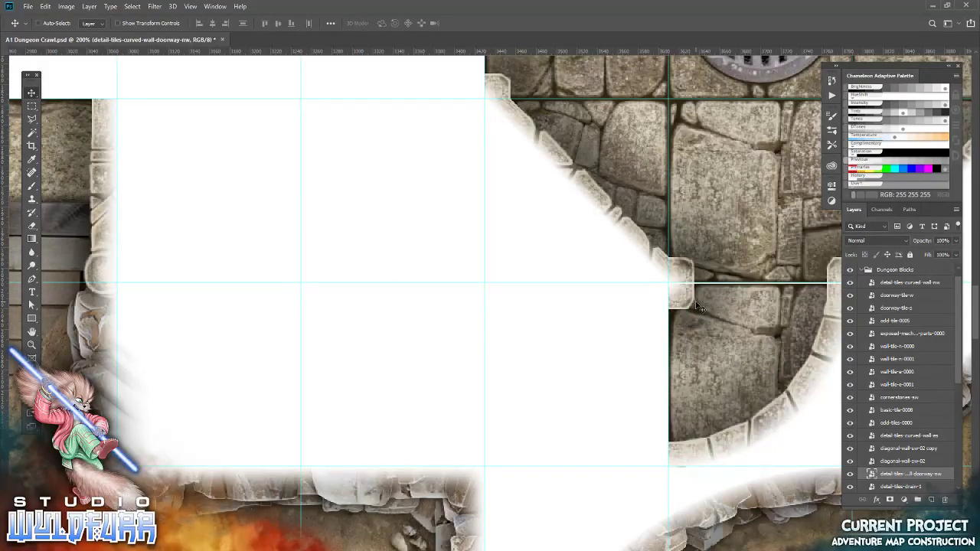
Step: Snap passageway-tile-ew-0001 beside the curved wall
{"action": "key", "text": "alt+Tab"}
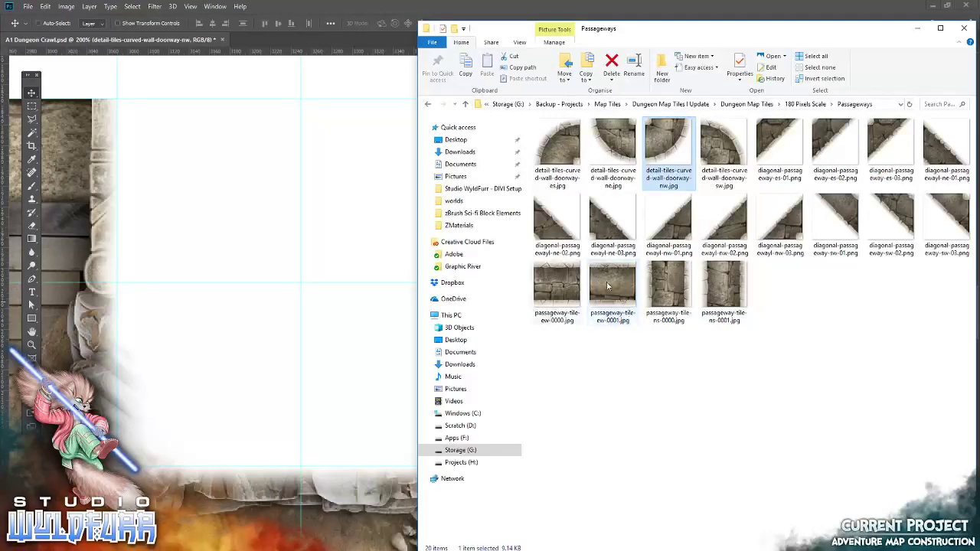
{"action": "left_click_drag", "start_coordinate": [608, 286], "coordinate": [383, 120]}
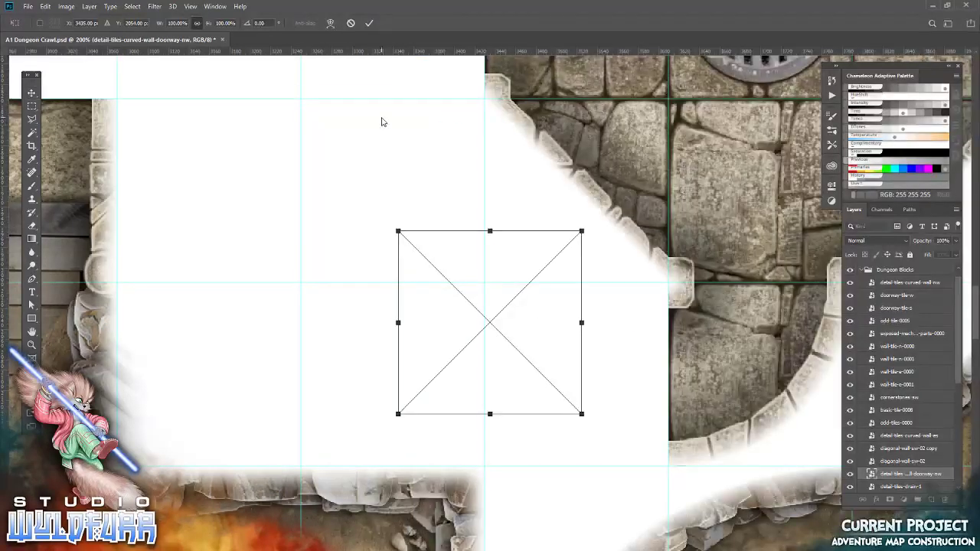
{"action": "left_click", "coordinate": [368, 23]}
{"action": "left_click_drag", "start_coordinate": [451, 342], "coordinate": [533, 389]}
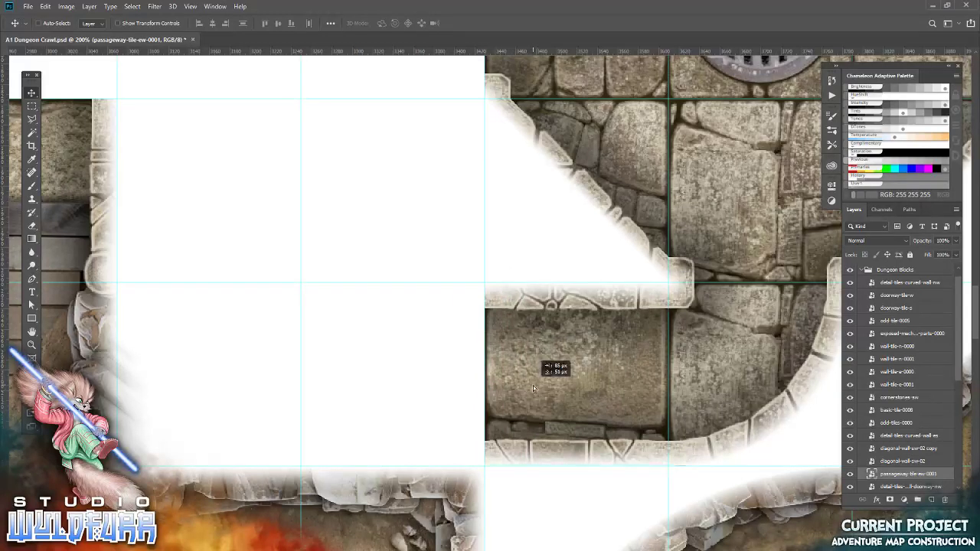
Step: Place detail-tiles-curved-wall-doorway-ne in the left cell, nudged up slightly
{"action": "key", "text": "alt+Tab"}
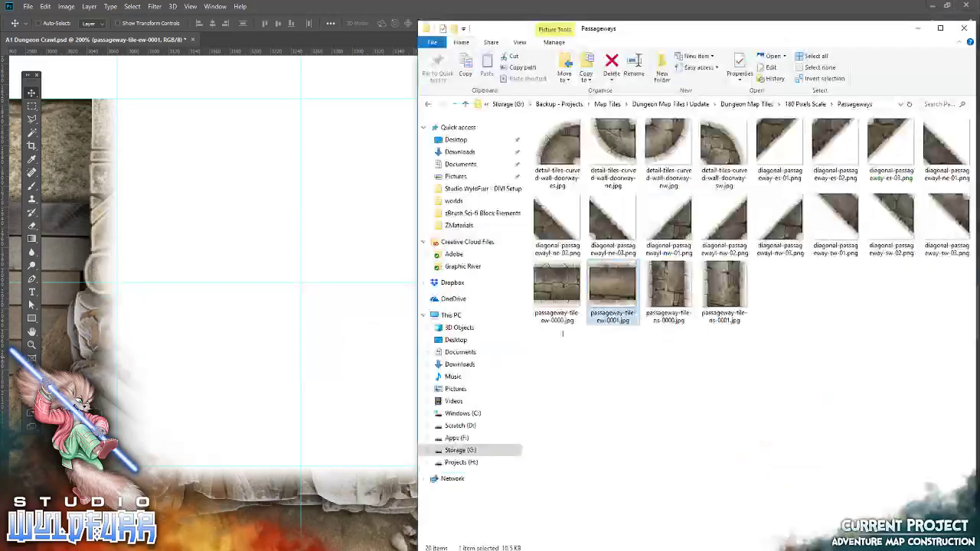
{"action": "left_click", "coordinate": [560, 280]}
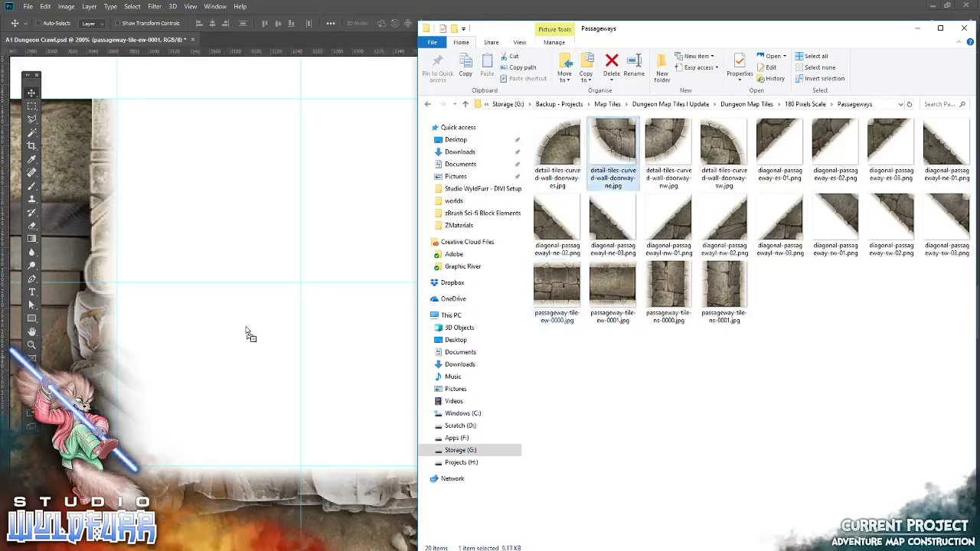
{"action": "left_click_drag", "start_coordinate": [621, 138], "coordinate": [248, 332]}
{"action": "left_click", "coordinate": [369, 23]}
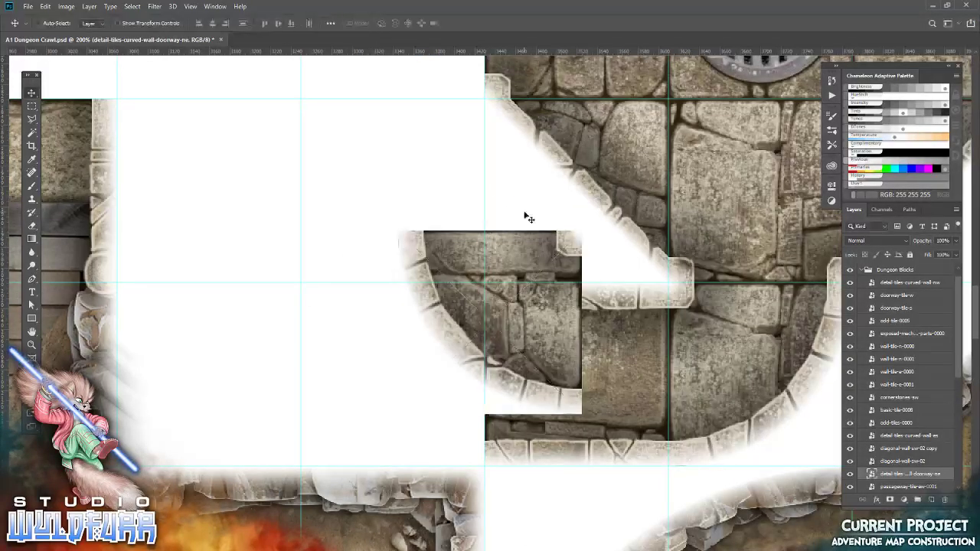
{"action": "left_click_drag", "start_coordinate": [577, 243], "coordinate": [296, 297]}
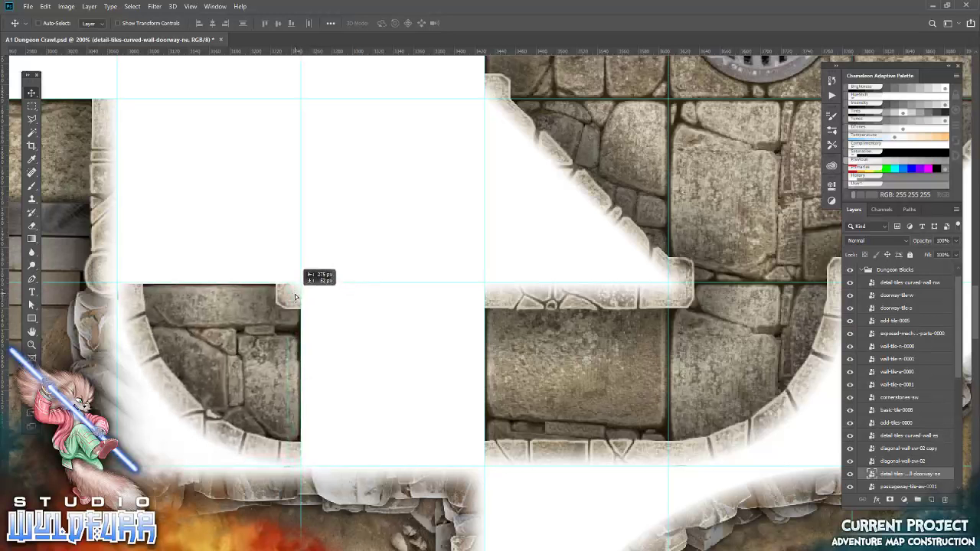
{"action": "key", "text": "Up"}
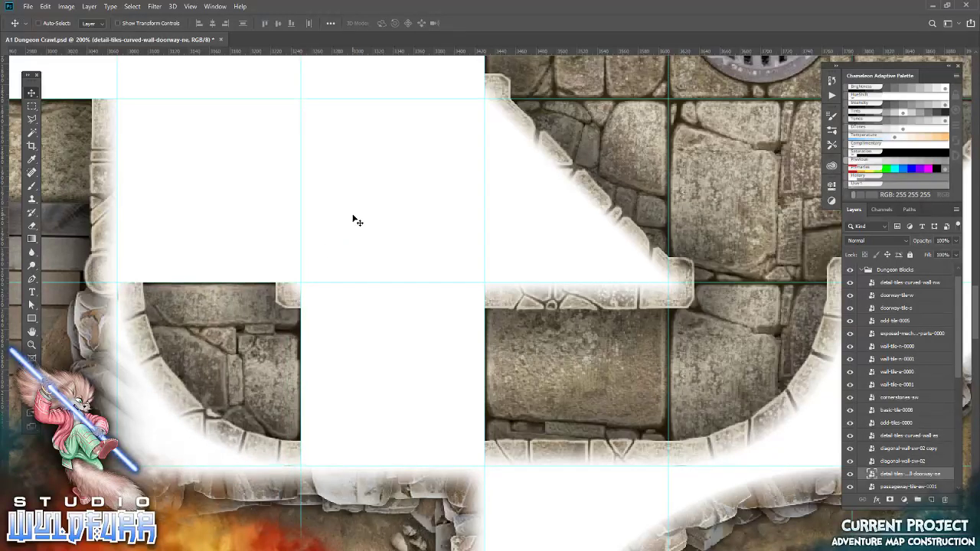
{"action": "key", "text": "alt+Tab"}
{"action": "left_click", "coordinate": [805, 105]}
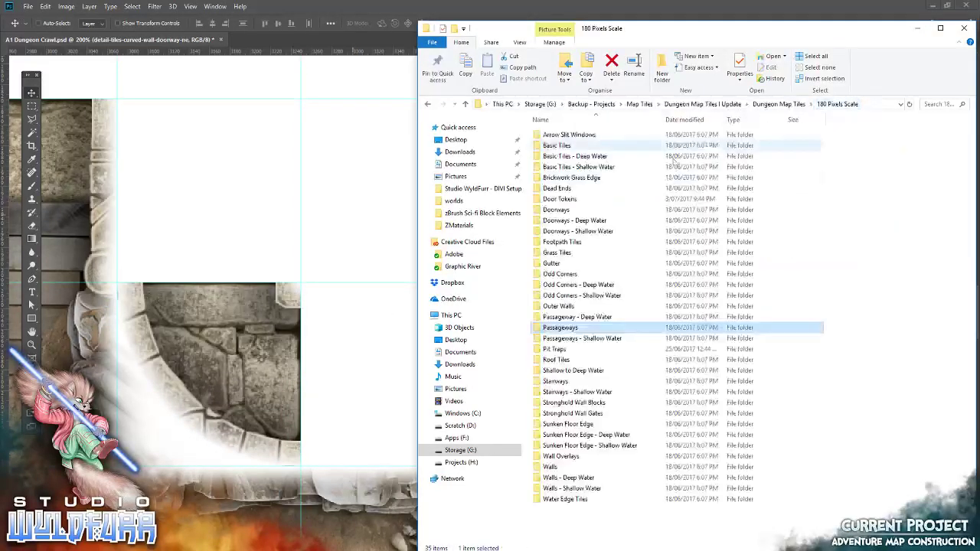
Step: Set pit-trap-a-0008 from the Pit Traps folder into the gap in the wall
{"action": "left_click", "coordinate": [559, 350]}
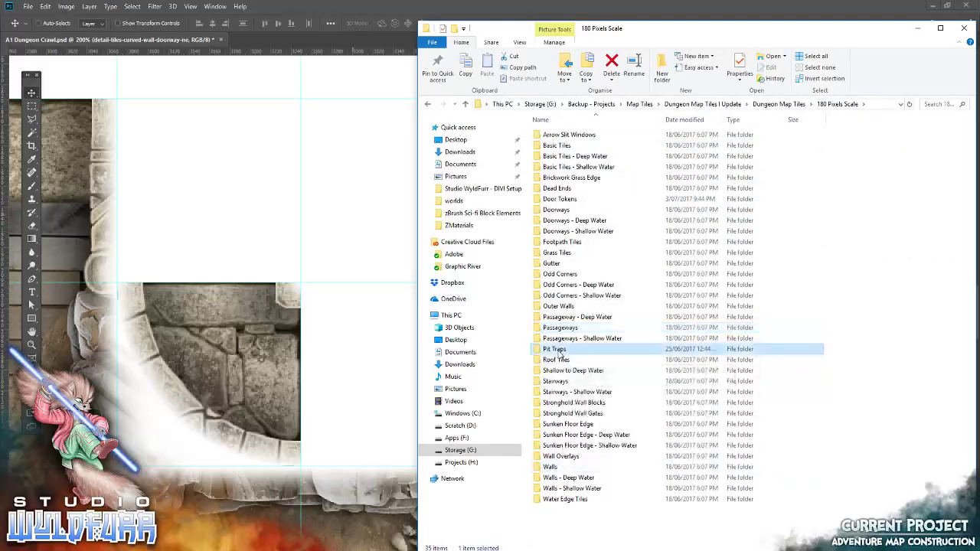
{"action": "double_click", "coordinate": [562, 351]}
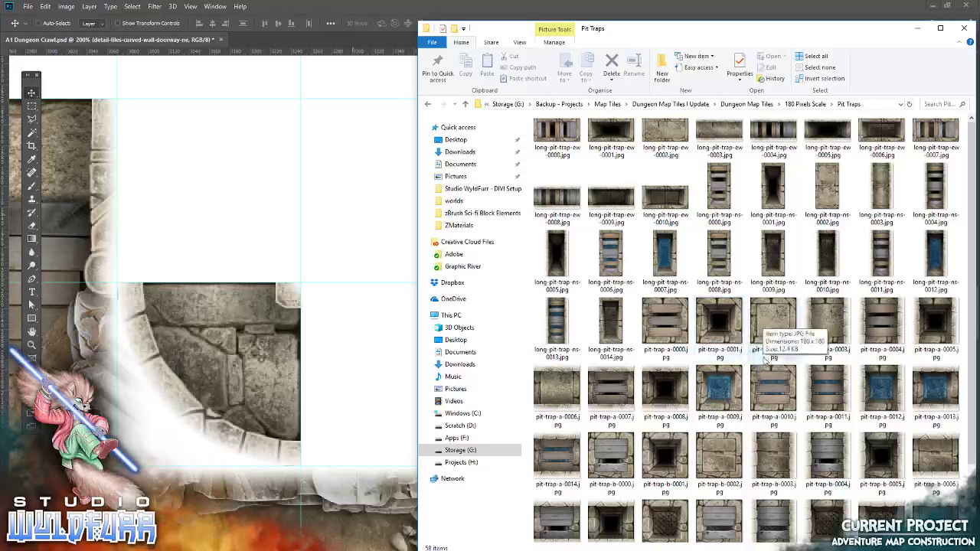
{"action": "scroll", "coordinate": [765, 360], "scroll_direction": "down", "scroll_amount": 2}
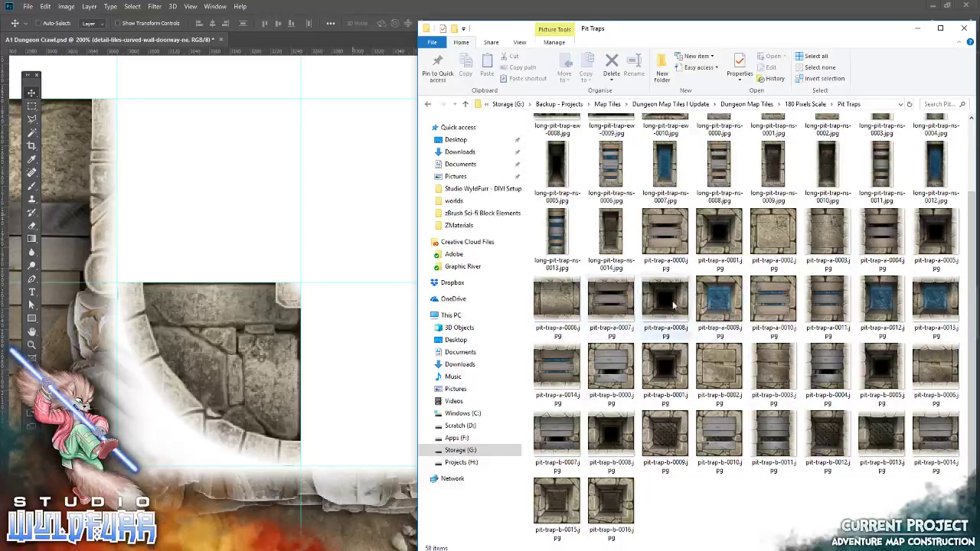
{"action": "left_click_drag", "start_coordinate": [678, 307], "coordinate": [289, 321]}
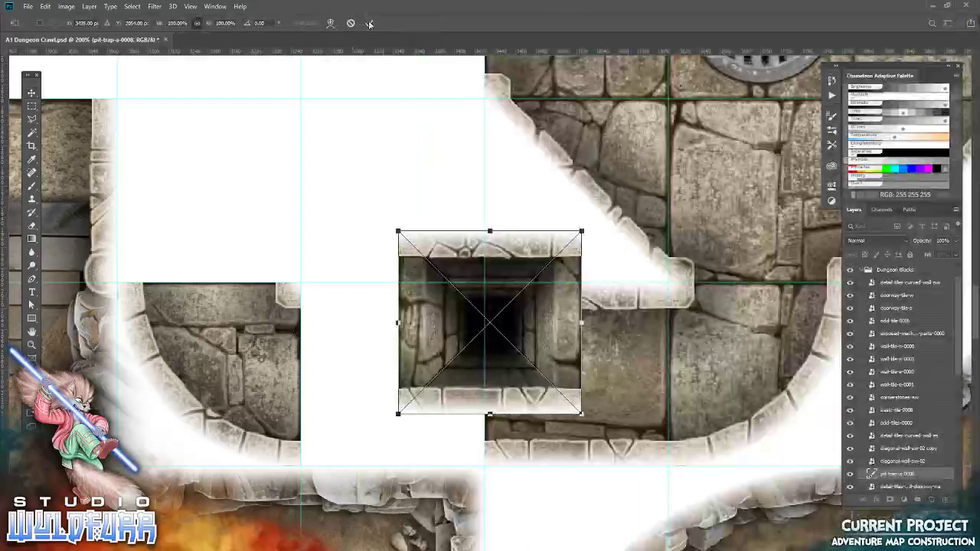
{"action": "left_click", "coordinate": [369, 24]}
{"action": "left_click_drag", "start_coordinate": [528, 259], "coordinate": [440, 303]}
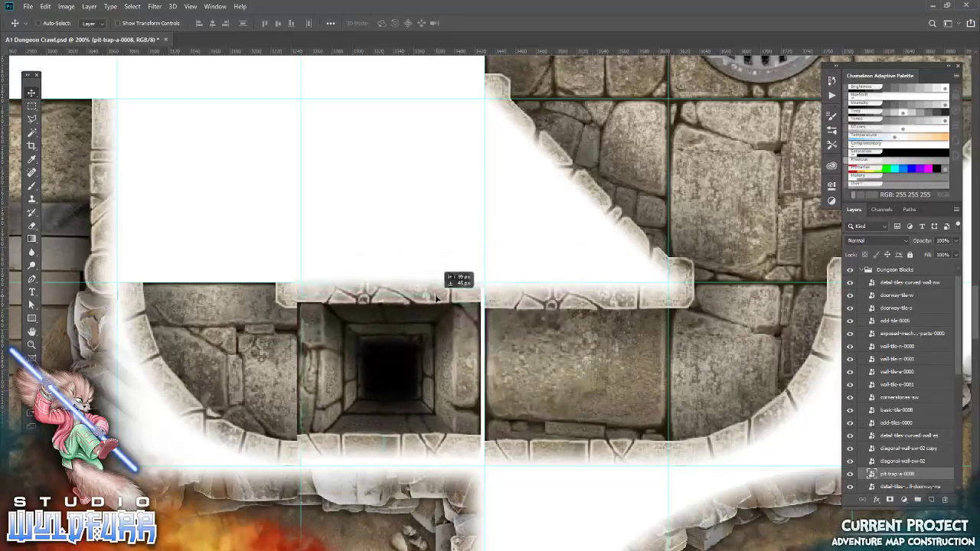
{"action": "left_click_drag", "start_coordinate": [385, 387], "coordinate": [283, 351]}
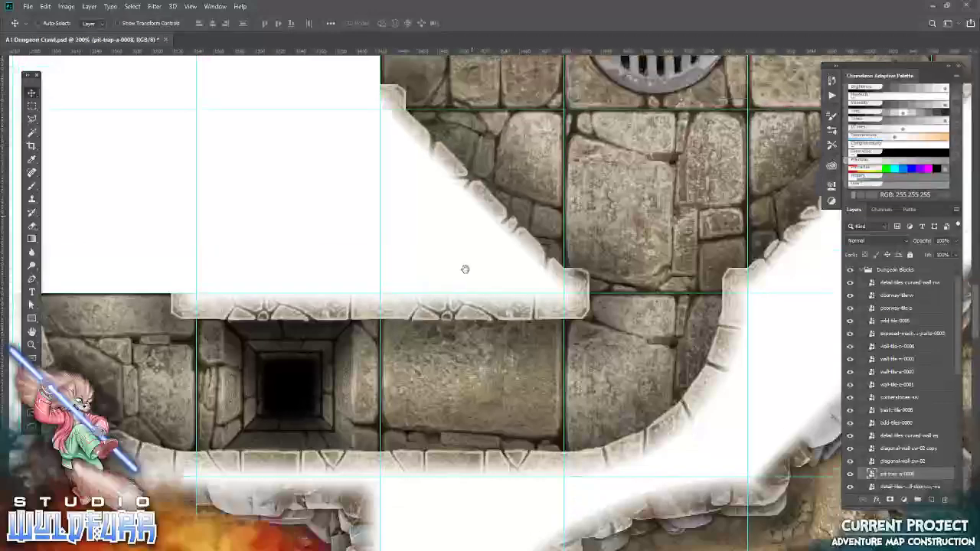
{"action": "left_click_drag", "start_coordinate": [465, 268], "coordinate": [468, 353]}
{"action": "mouse_move", "coordinate": [304, 300]}
{"action": "left_mouse_down"}
{"action": "mouse_move", "coordinate": [370, 326]}
{"action": "mouse_move", "coordinate": [510, 344]}
{"action": "left_mouse_up"}
{"action": "key", "text": "alt+Tab"}
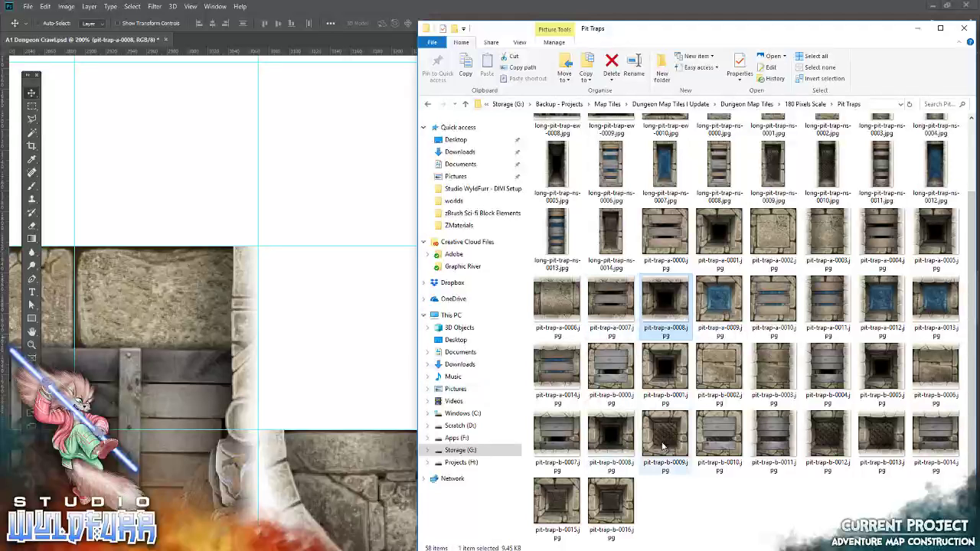
{"action": "left_click", "coordinate": [811, 104]}
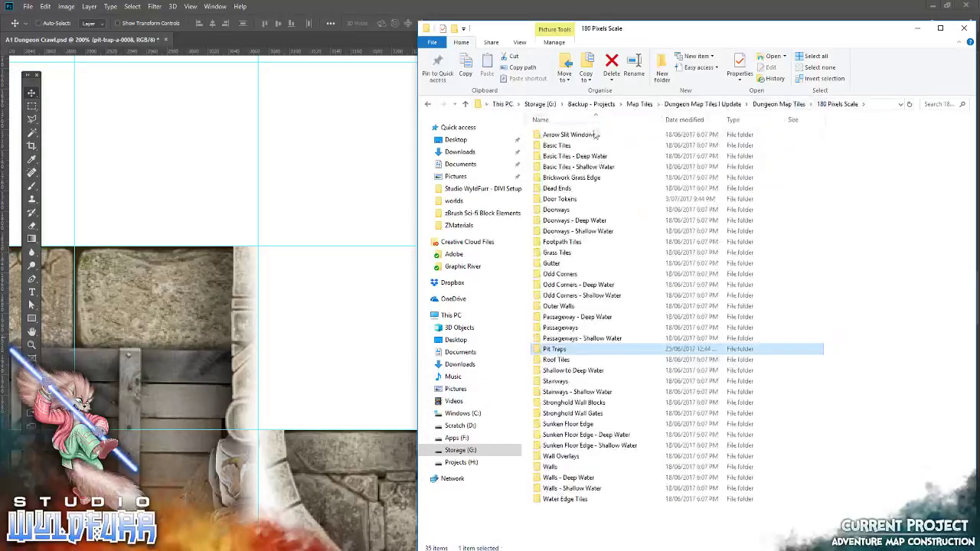
Step: Try dragging a curved wall tile from the Walls folder onto the map
{"action": "double_click", "coordinate": [551, 468]}
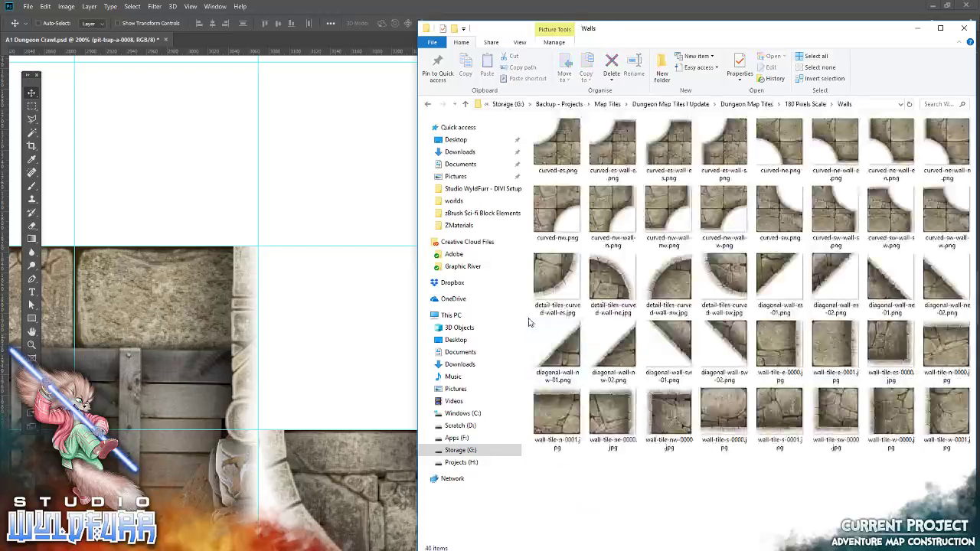
{"action": "left_click", "coordinate": [349, 343]}
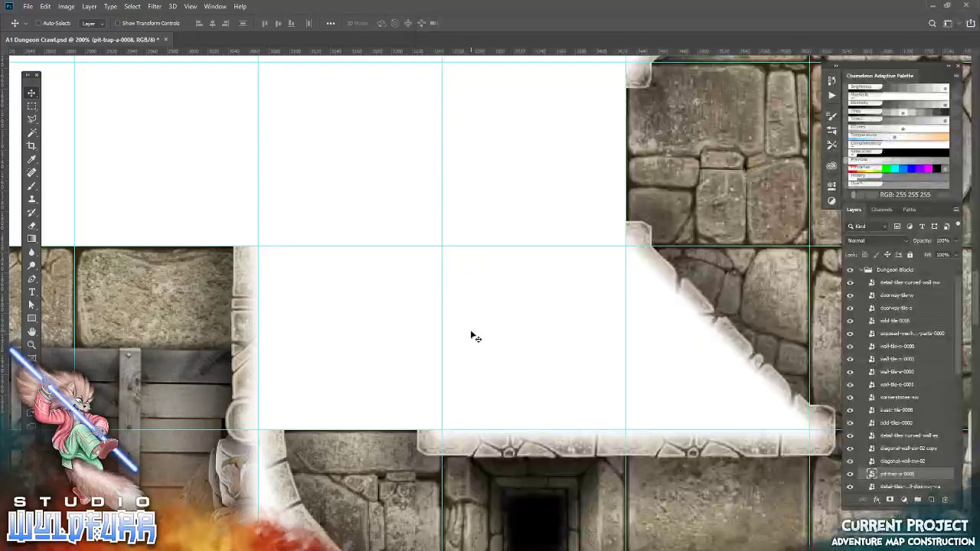
{"action": "key", "text": "alt+Tab"}
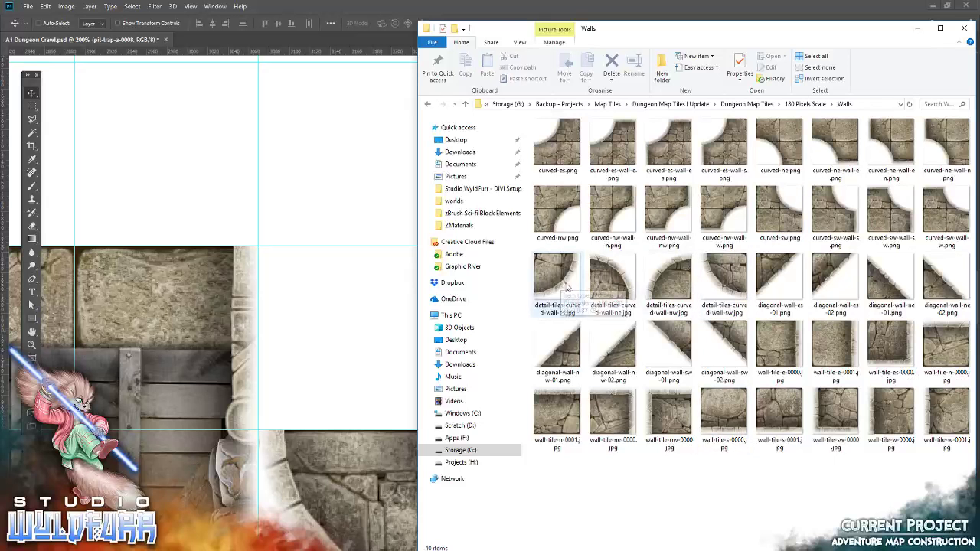
{"action": "left_click_drag", "start_coordinate": [567, 287], "coordinate": [468, 320]}
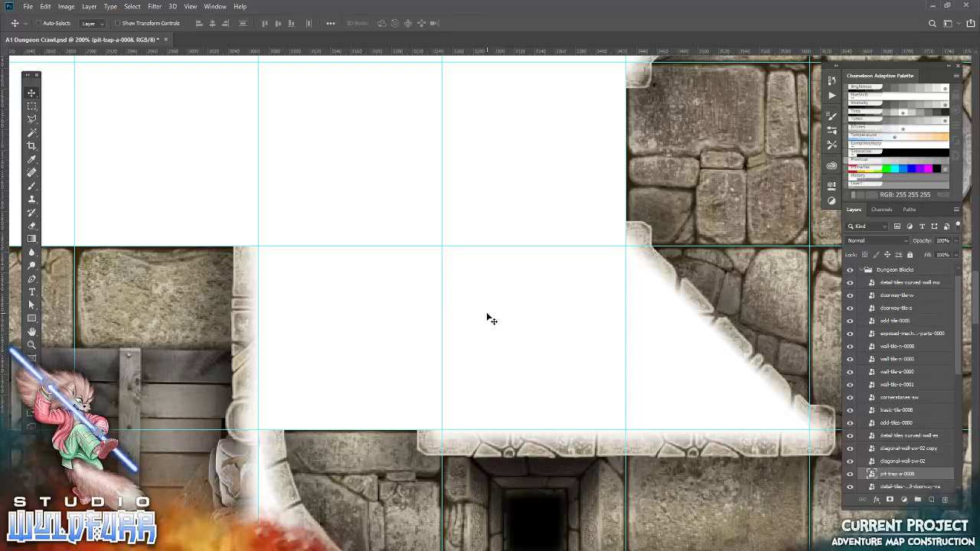
{"action": "key", "text": "alt+Tab"}
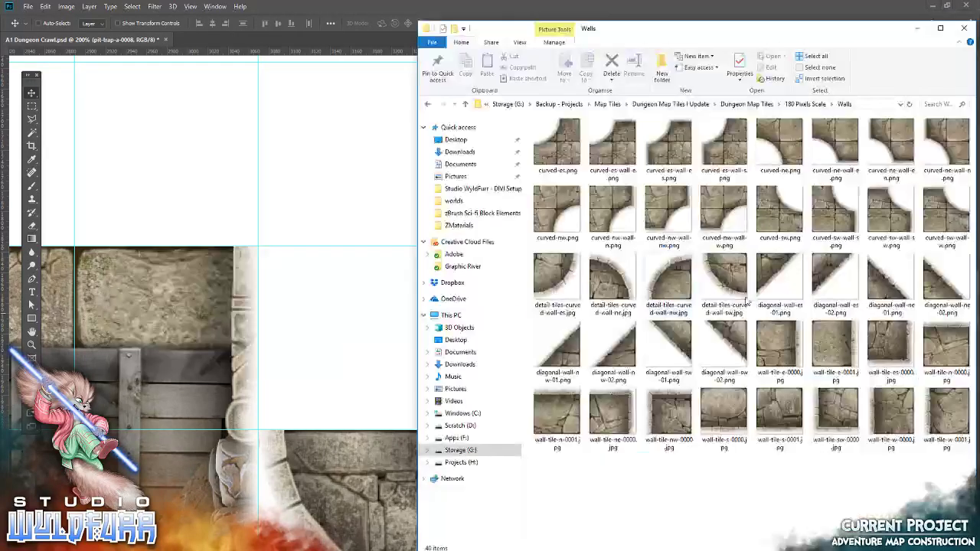
{"action": "left_click", "coordinate": [800, 105]}
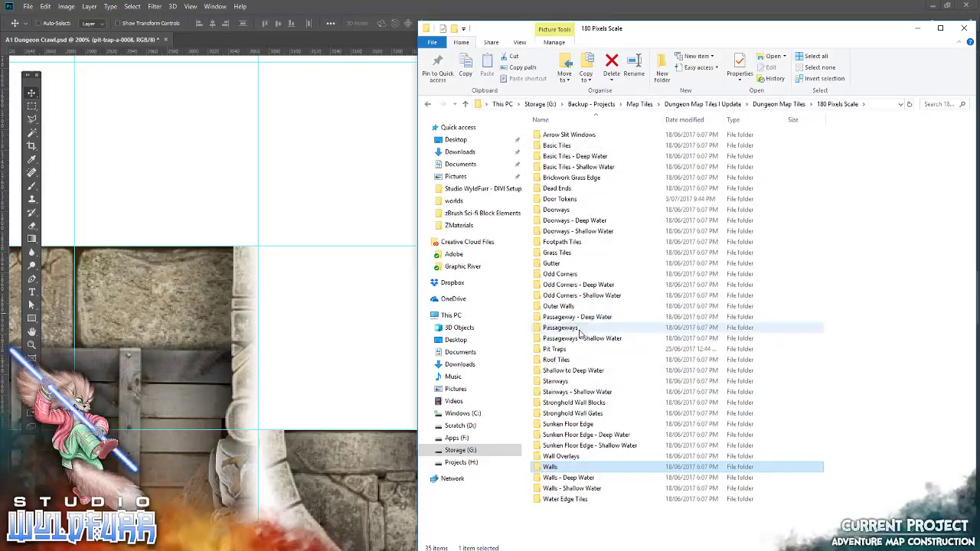
Step: Place passageway-tile-ns-0000 in the gap beside the wall
{"action": "double_click", "coordinate": [580, 334]}
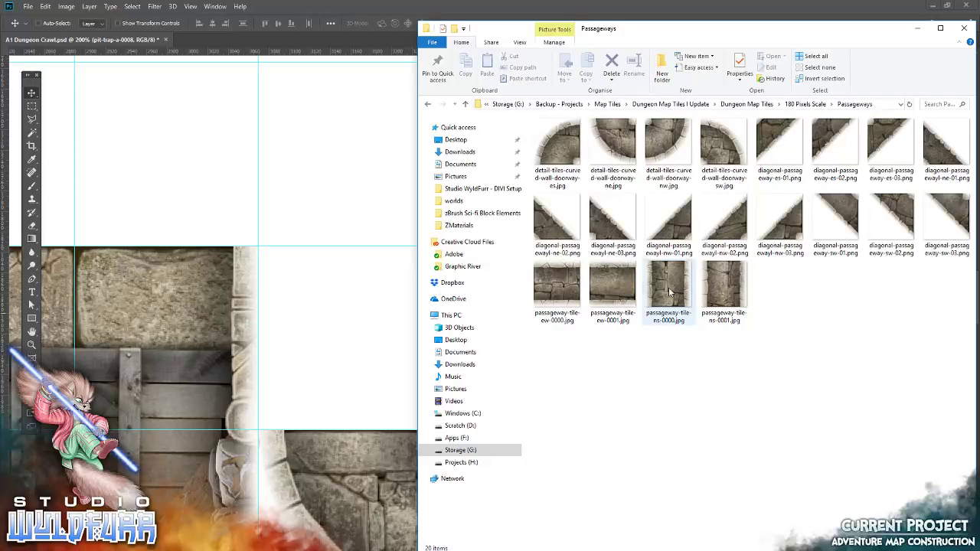
{"action": "left_click_drag", "start_coordinate": [668, 291], "coordinate": [328, 335]}
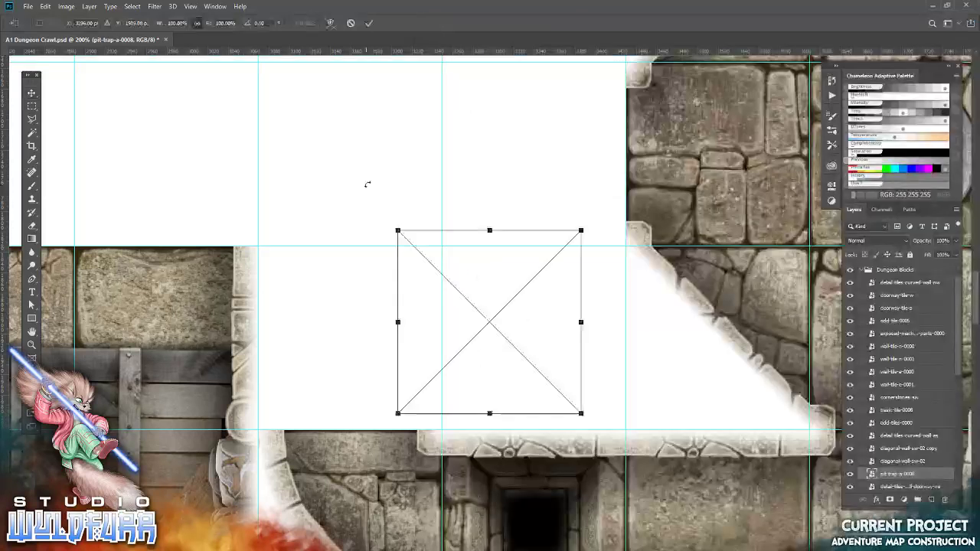
{"action": "left_click", "coordinate": [369, 23]}
{"action": "left_click_drag", "start_coordinate": [493, 359], "coordinate": [354, 373]}
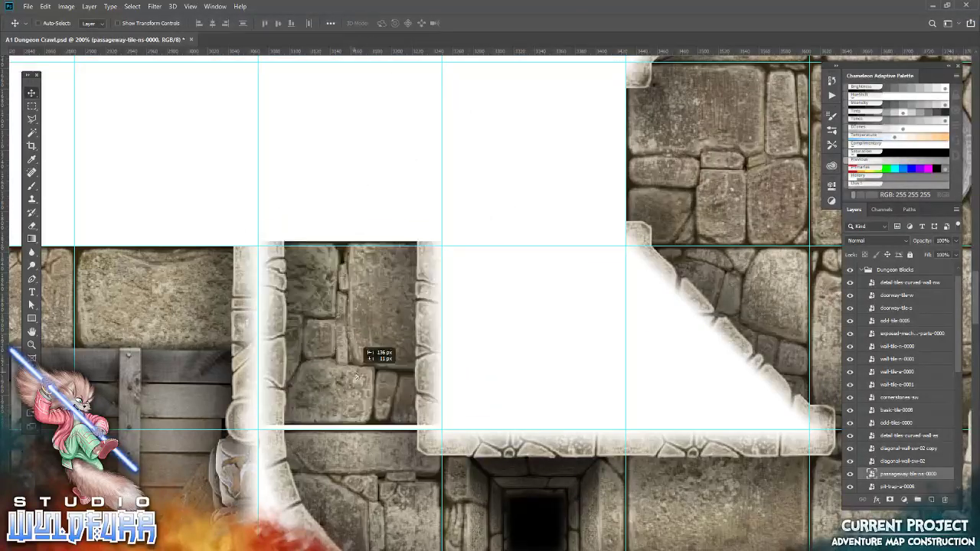
{"action": "left_click_drag", "start_coordinate": [341, 259], "coordinate": [489, 407]}
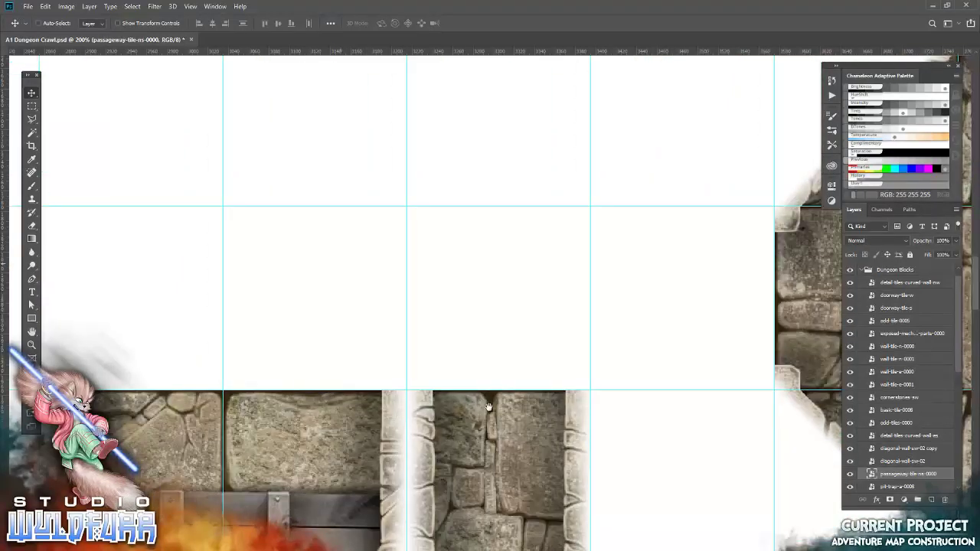
Step: Fit detail-tiles-curved-wall-doorway-sw above the north-south passageway
{"action": "key", "text": "alt+Tab"}
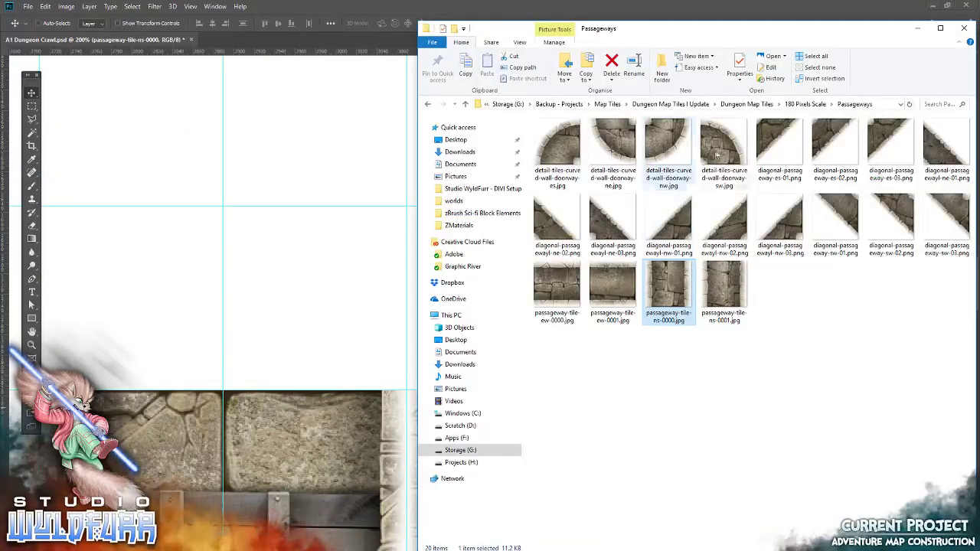
{"action": "left_click_drag", "start_coordinate": [668, 150], "coordinate": [273, 274]}
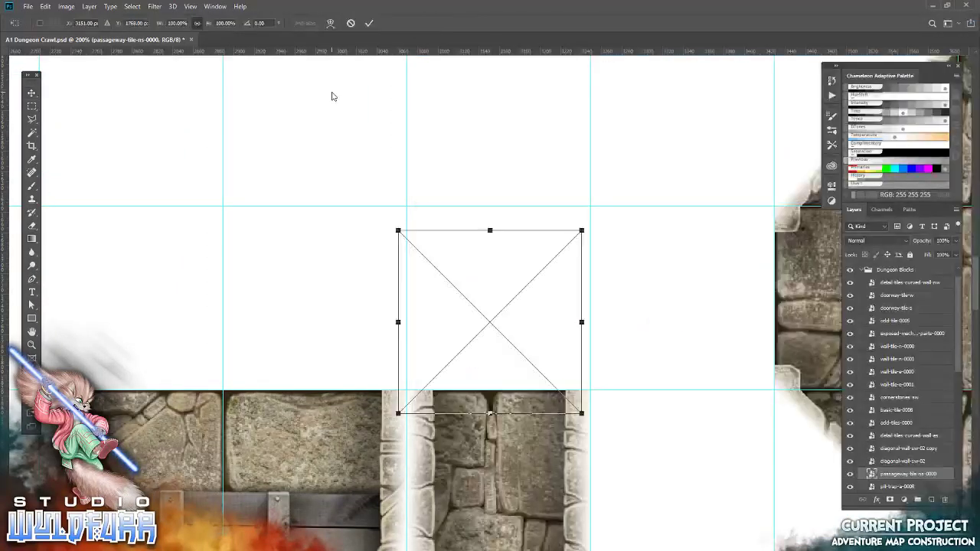
{"action": "left_click", "coordinate": [368, 24]}
{"action": "left_click_drag", "start_coordinate": [468, 311], "coordinate": [478, 288]}
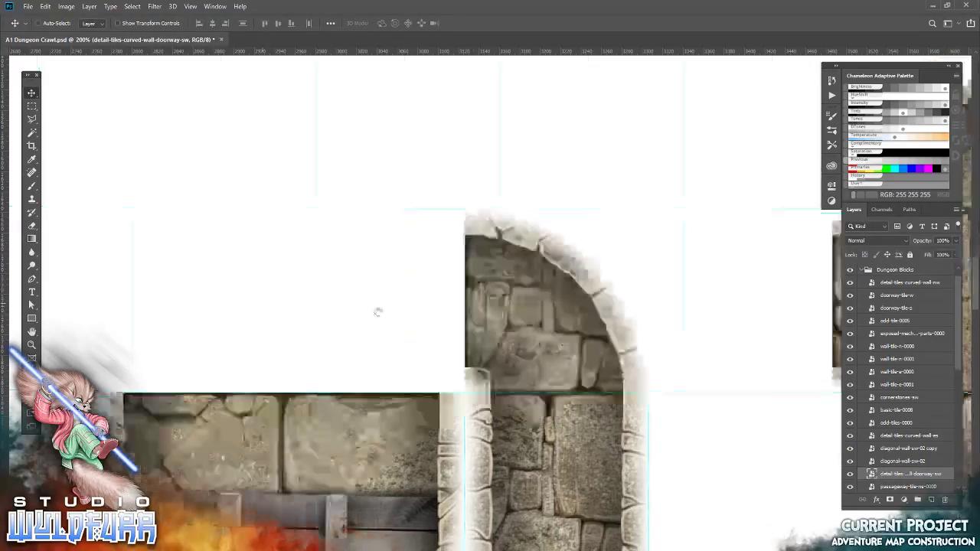
{"action": "key", "text": "alt+Tab"}
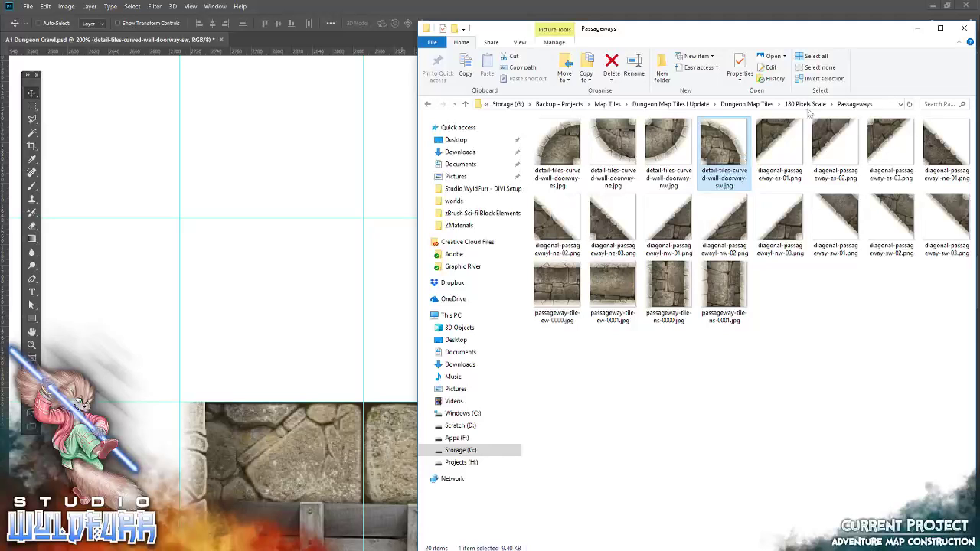
{"action": "left_click", "coordinate": [807, 106]}
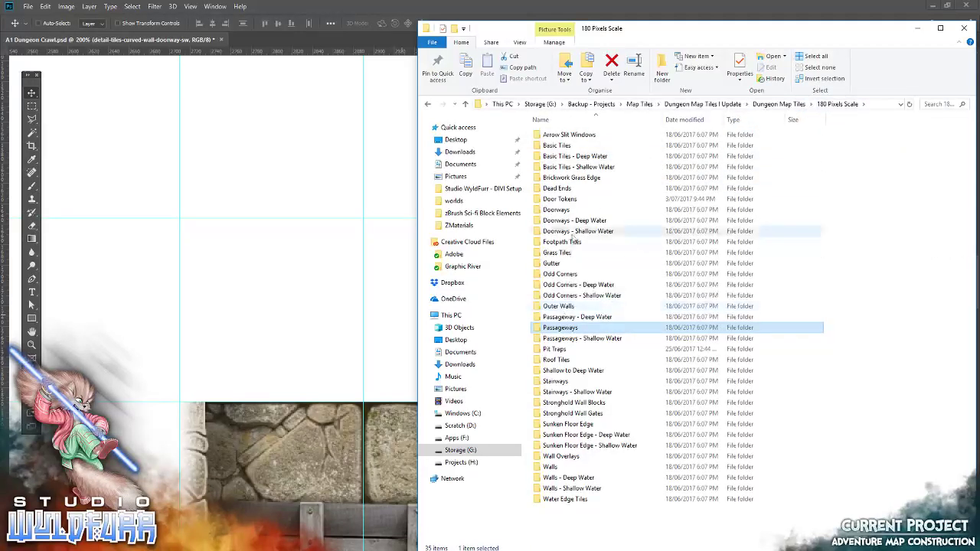
Step: Place doorway-tile-e to the left of the curved doorway
{"action": "double_click", "coordinate": [557, 209]}
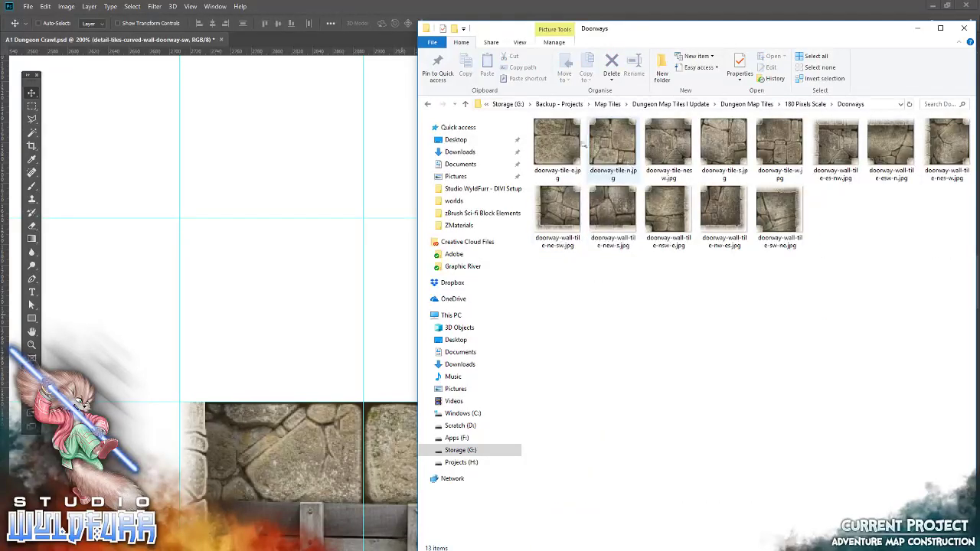
{"action": "left_click_drag", "start_coordinate": [557, 144], "coordinate": [328, 291]}
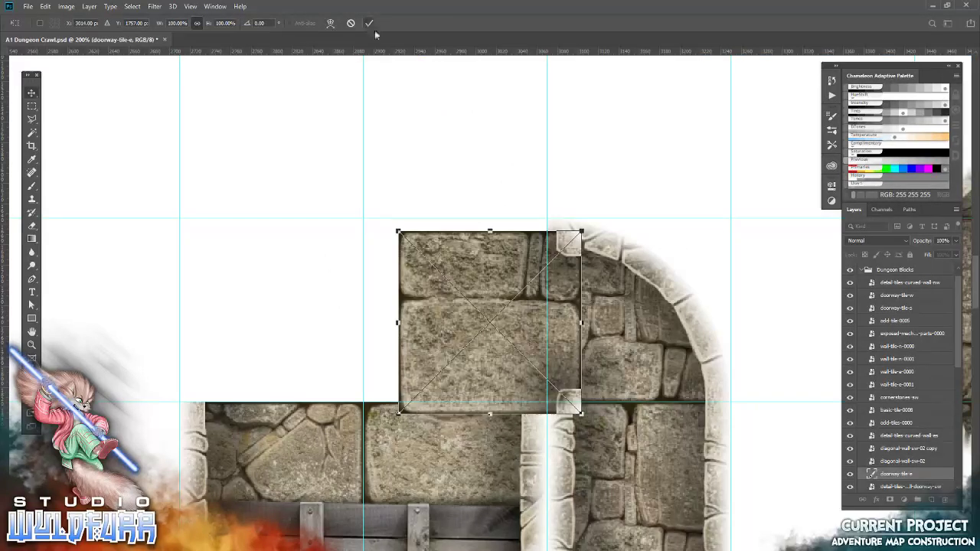
{"action": "left_click", "coordinate": [370, 23]}
{"action": "left_click_drag", "start_coordinate": [423, 378], "coordinate": [390, 366]}
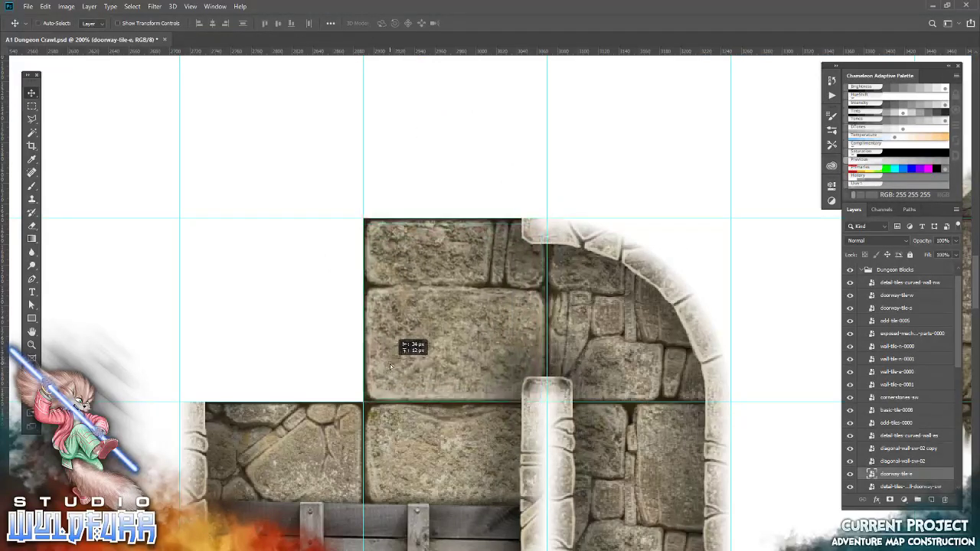
{"action": "mouse_move", "coordinate": [398, 446]}
{"action": "left_mouse_down"}
{"action": "mouse_move", "coordinate": [363, 264]}
{"action": "mouse_move", "coordinate": [388, 459]}
{"action": "left_mouse_up"}
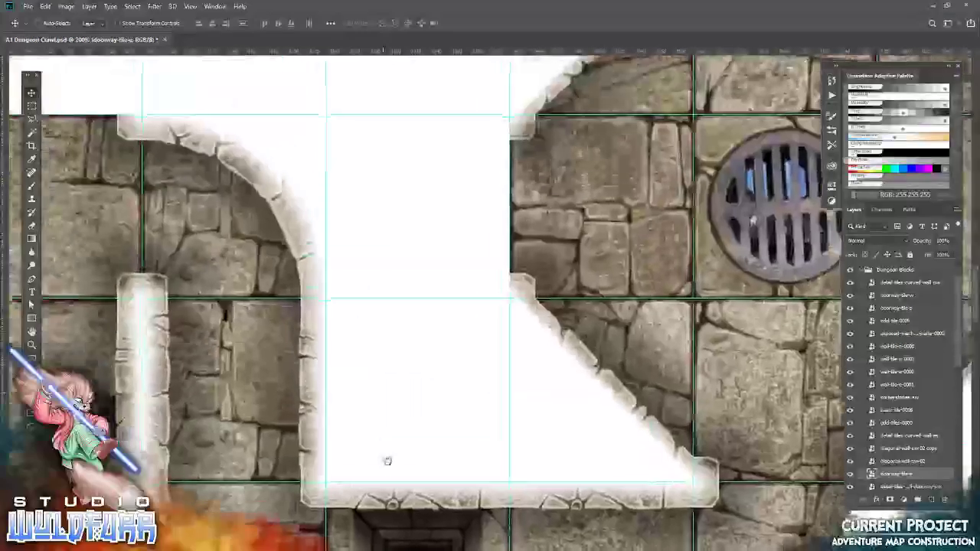
Step: After checking Odd Corners, fit doorway-wall-tile-nes-w beside the wall tiles
{"action": "key", "text": "alt+Tab"}
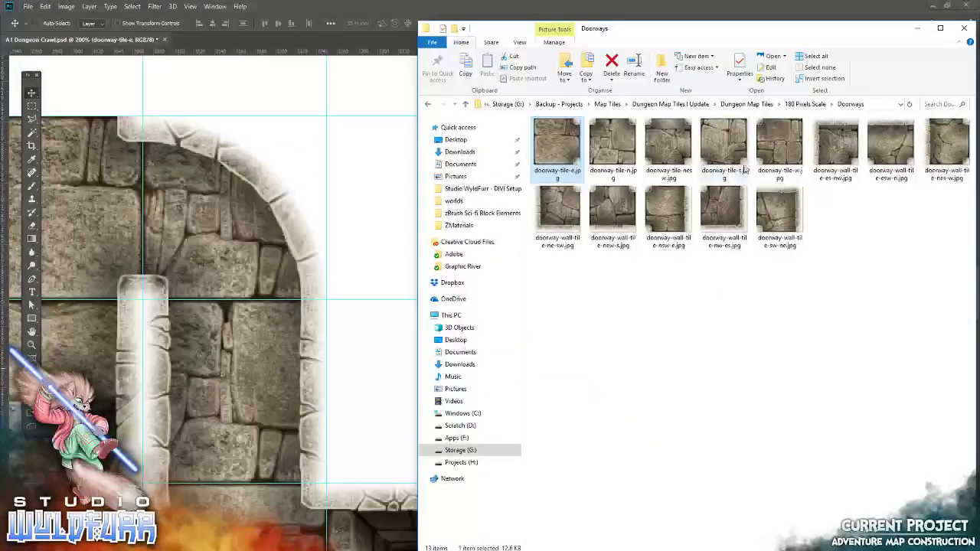
{"action": "left_click", "coordinate": [808, 105]}
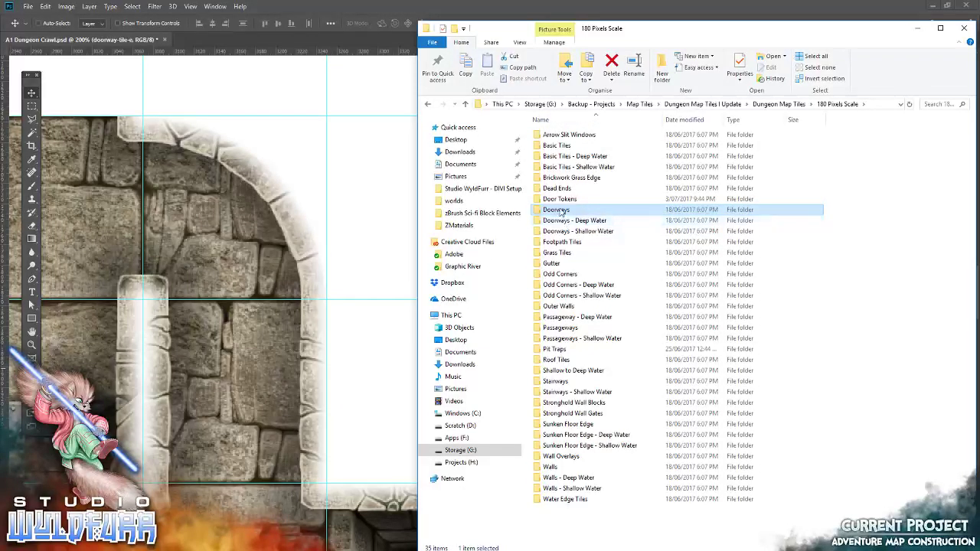
{"action": "left_click", "coordinate": [562, 276]}
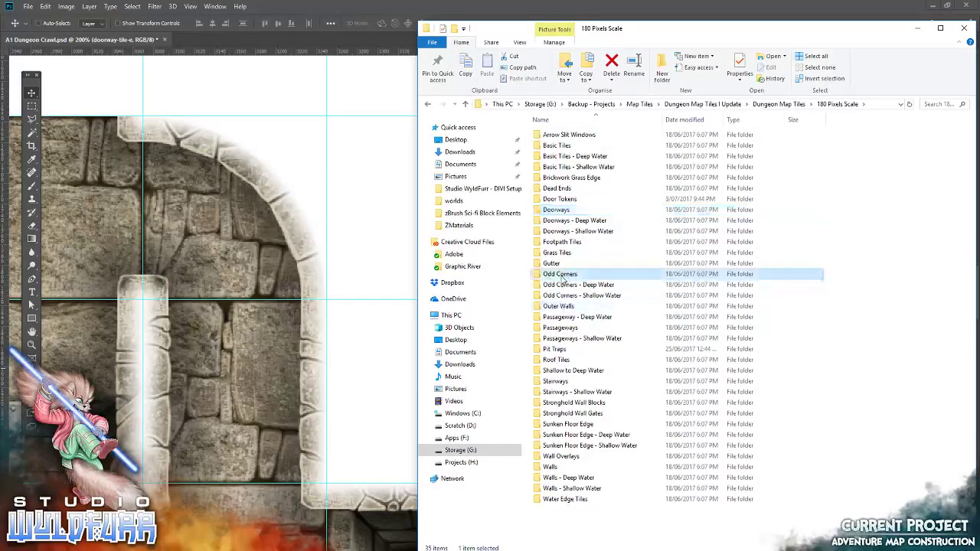
{"action": "double_click", "coordinate": [563, 279]}
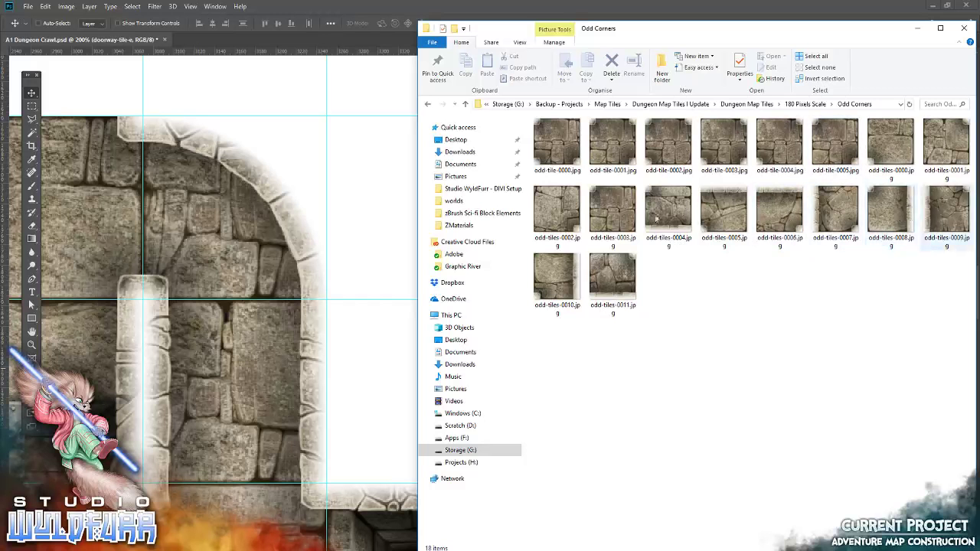
{"action": "left_click", "coordinate": [800, 104]}
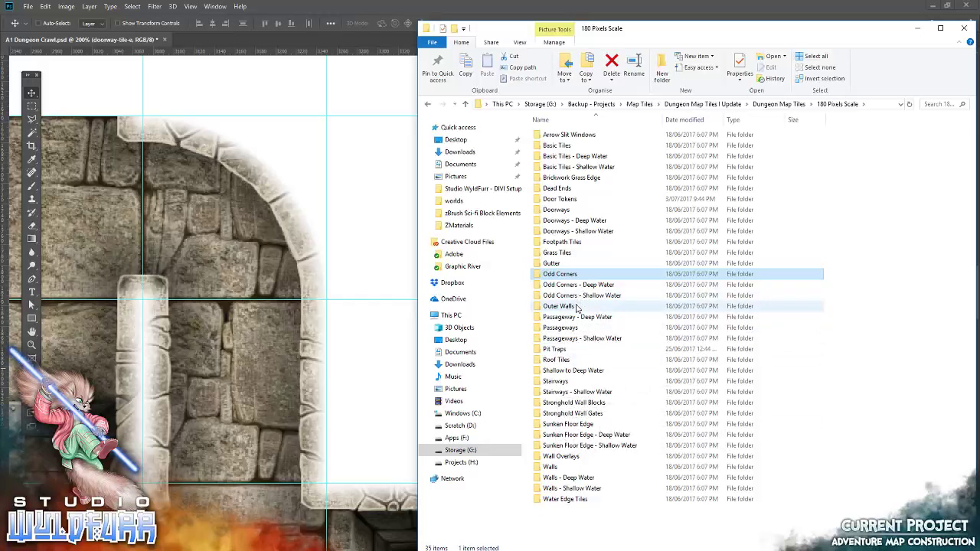
{"action": "left_click", "coordinate": [566, 212]}
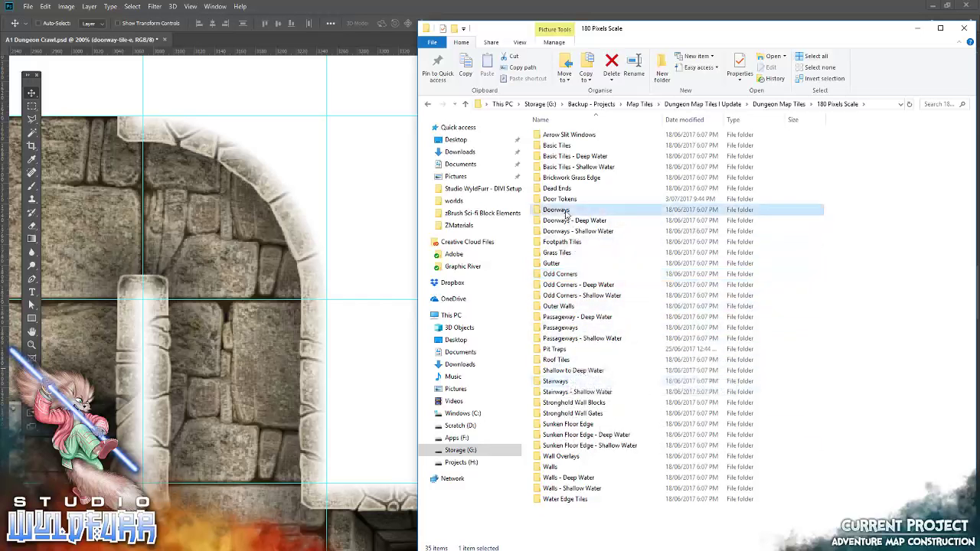
{"action": "double_click", "coordinate": [566, 212]}
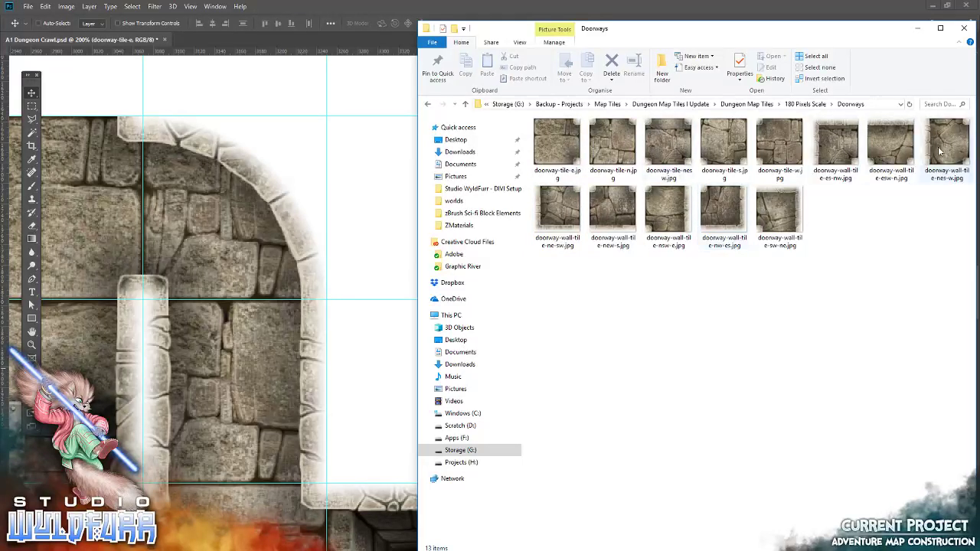
{"action": "left_click_drag", "start_coordinate": [946, 145], "coordinate": [400, 311]}
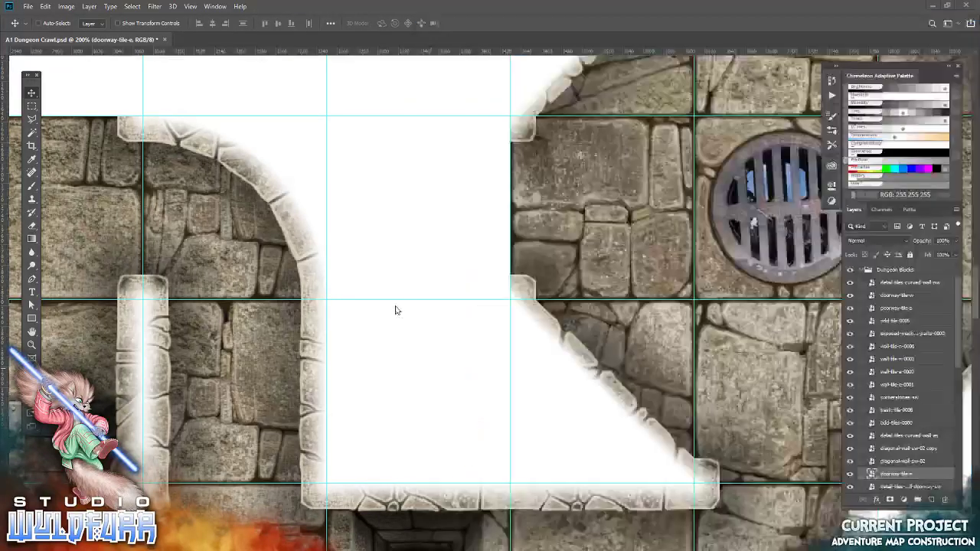
{"action": "key", "text": "Return"}
{"action": "mouse_move", "coordinate": [568, 401]}
{"action": "left_mouse_down"}
{"action": "mouse_move", "coordinate": [496, 289]}
{"action": "mouse_move", "coordinate": [511, 298]}
{"action": "left_mouse_up"}
Step: Set the dead-end-s tile from Dead Ends into the empty grid cell
{"action": "key", "text": "alt+Tab"}
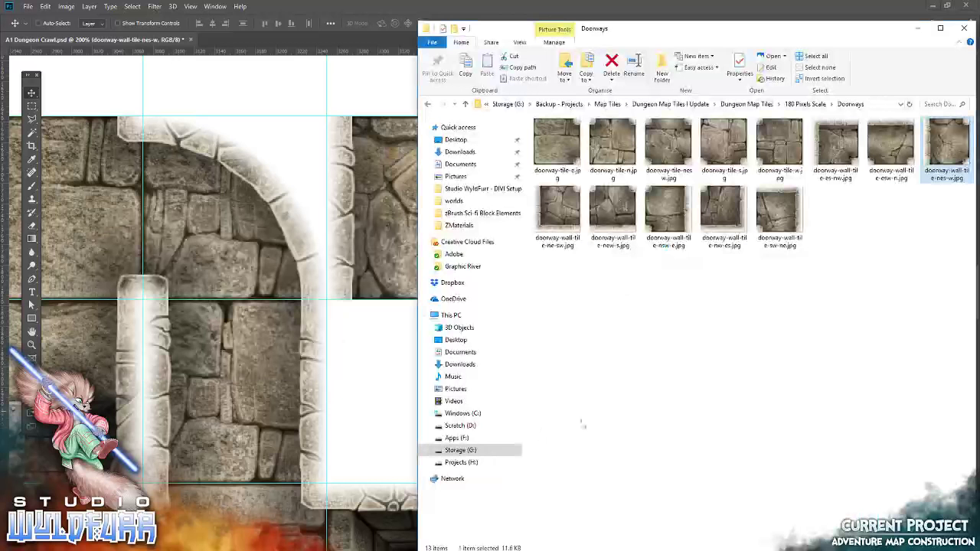
{"action": "left_click", "coordinate": [790, 105]}
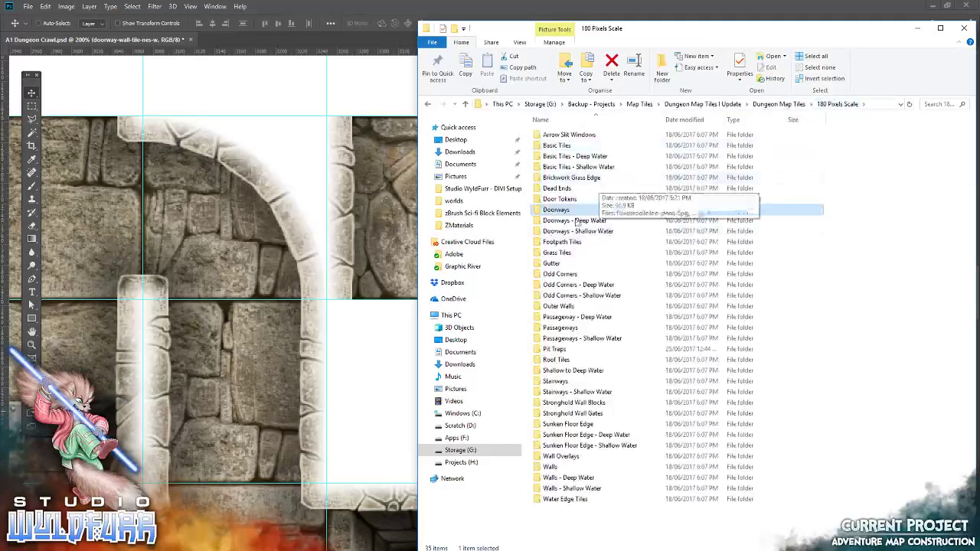
{"action": "double_click", "coordinate": [567, 329]}
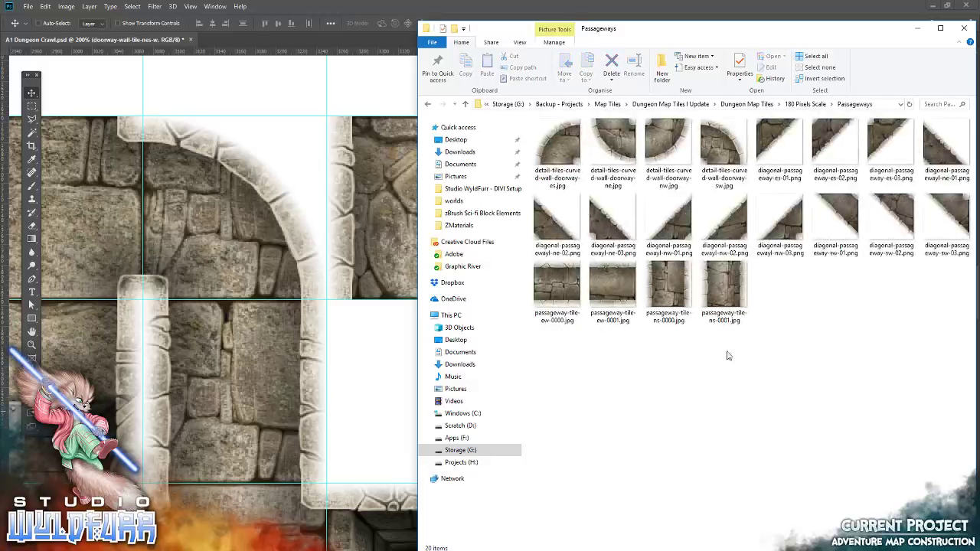
{"action": "left_click", "coordinate": [809, 104]}
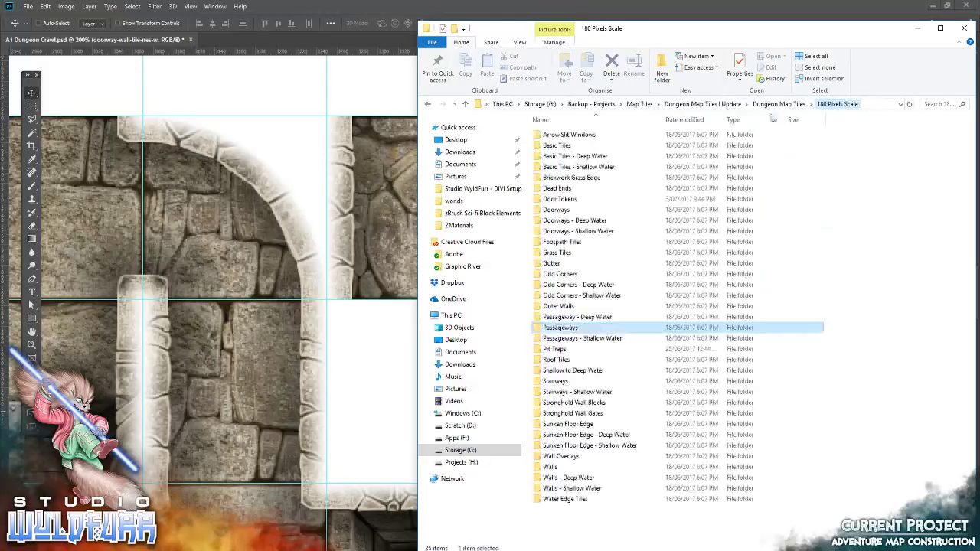
{"action": "left_click", "coordinate": [571, 191]}
{"action": "double_click", "coordinate": [572, 192]}
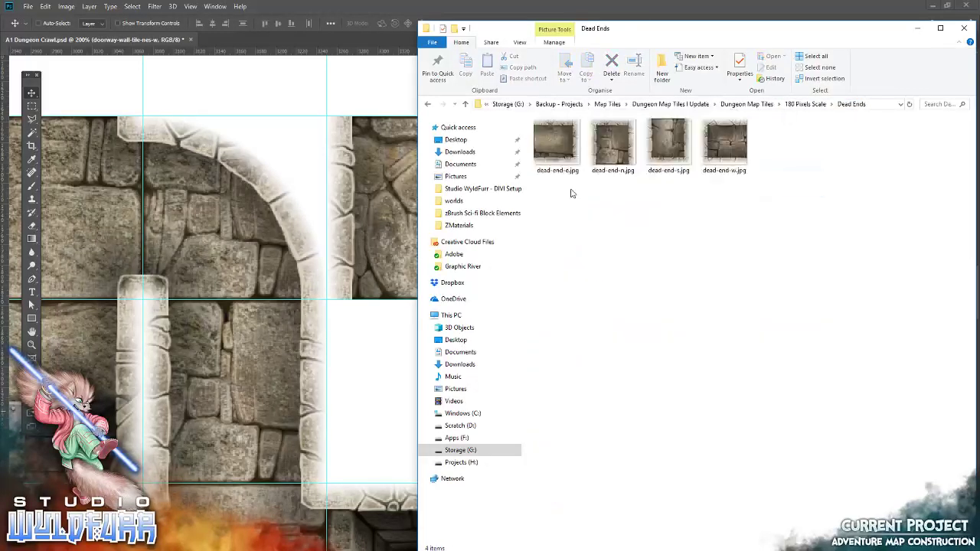
{"action": "left_click_drag", "start_coordinate": [669, 139], "coordinate": [376, 344]}
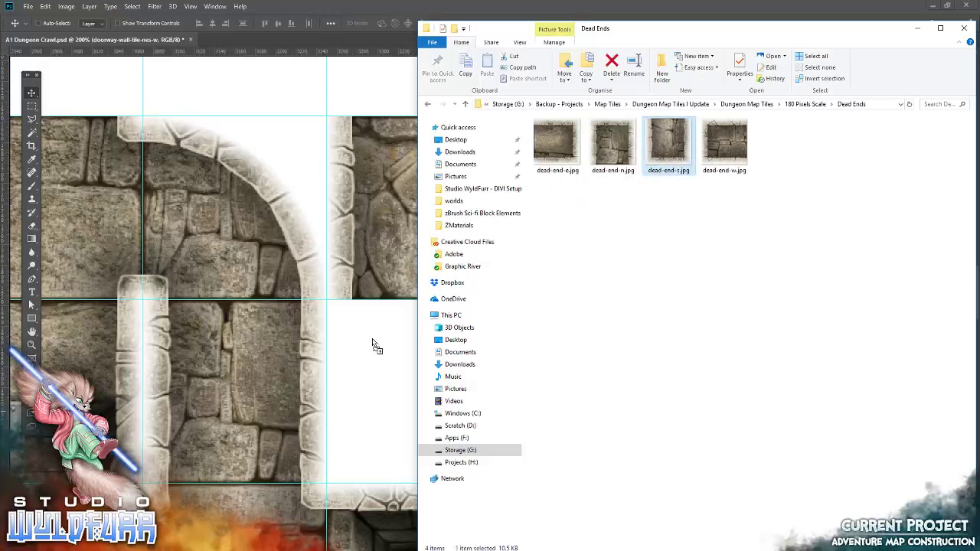
{"action": "left_click", "coordinate": [369, 24]}
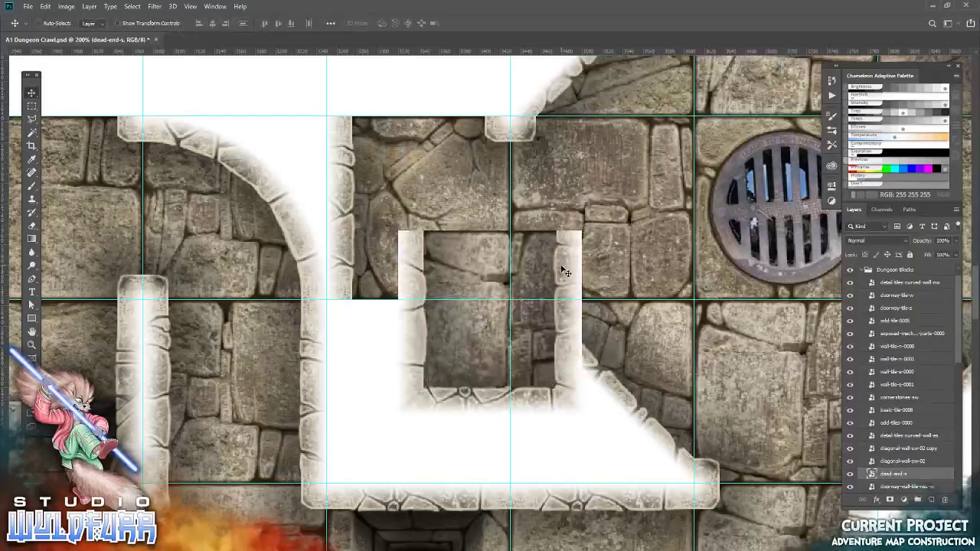
{"action": "left_click_drag", "start_coordinate": [563, 272], "coordinate": [491, 338]}
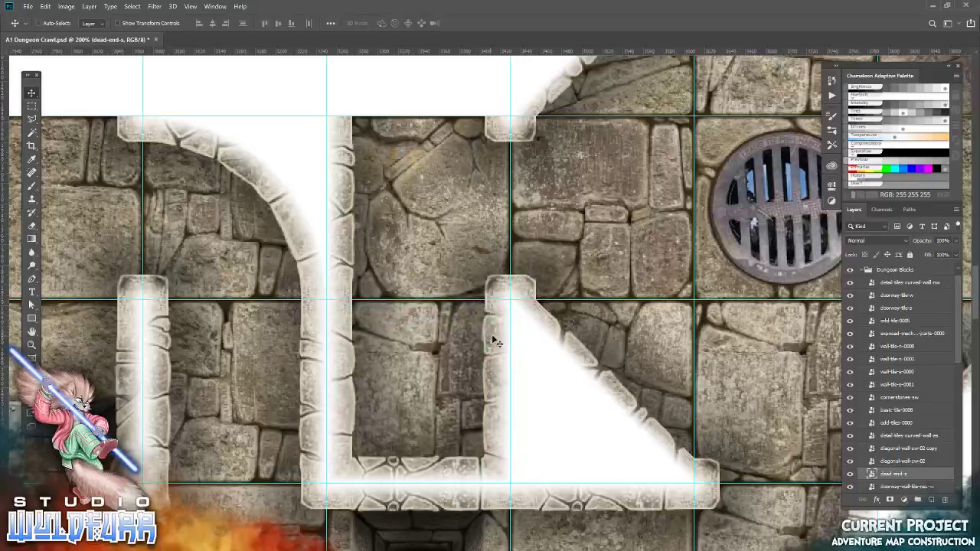
{"action": "mouse_move", "coordinate": [406, 446]}
{"action": "left_mouse_down"}
{"action": "mouse_move", "coordinate": [349, 394]}
{"action": "mouse_move", "coordinate": [258, 357]}
{"action": "mouse_move", "coordinate": [353, 346]}
{"action": "mouse_move", "coordinate": [542, 447]}
{"action": "mouse_move", "coordinate": [445, 443]}
{"action": "left_mouse_up"}
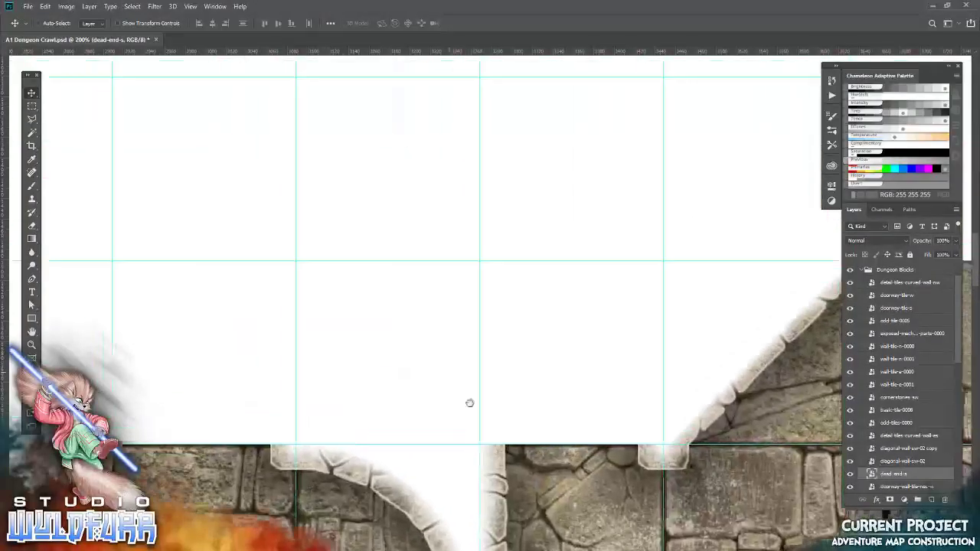
Step: Snap the north-west and north-east wall corner tiles side by side
{"action": "key", "text": "alt+Tab"}
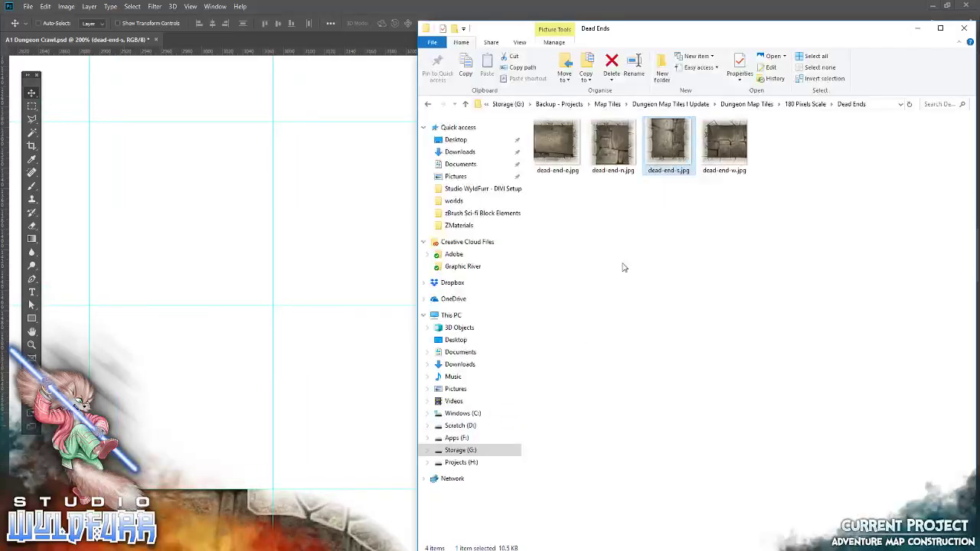
{"action": "left_click", "coordinate": [805, 104]}
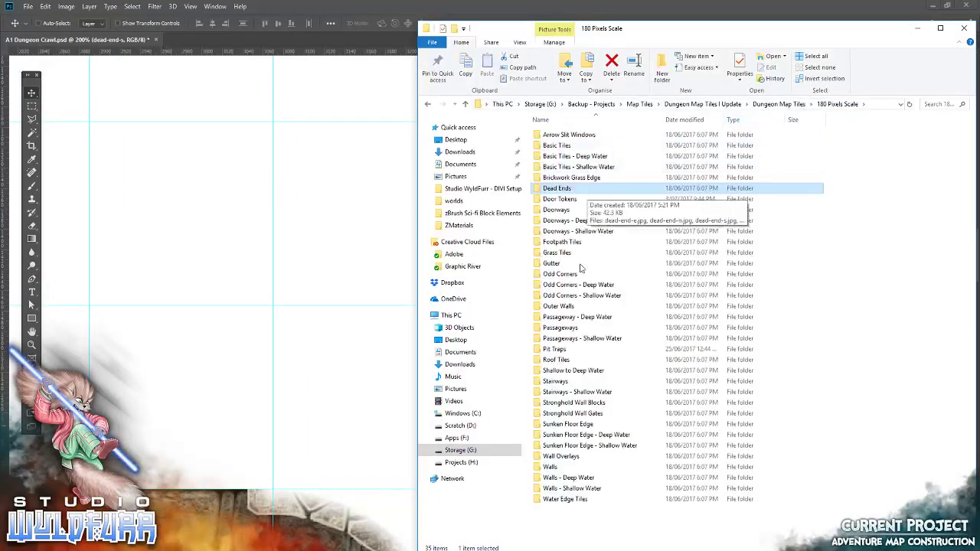
{"action": "double_click", "coordinate": [556, 473]}
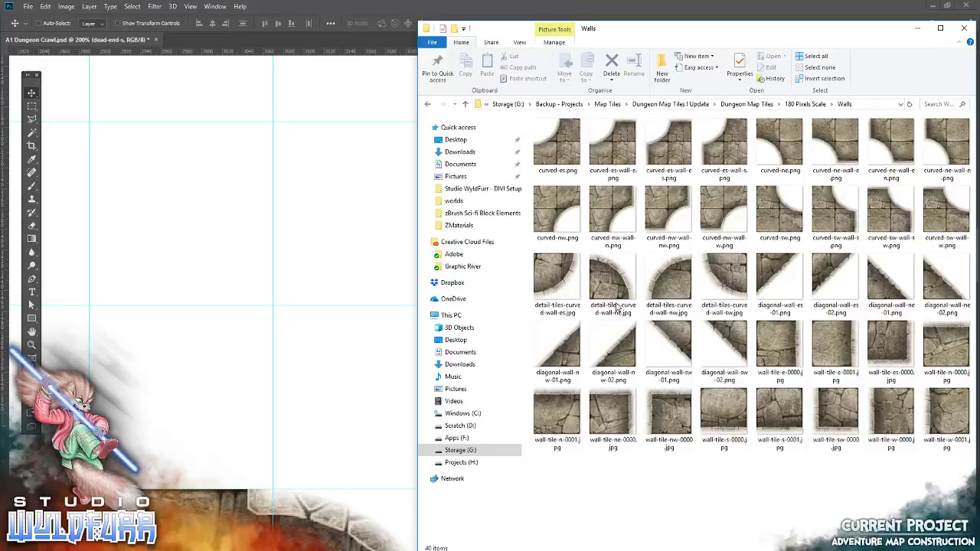
{"action": "left_click_drag", "start_coordinate": [684, 421], "coordinate": [302, 322]}
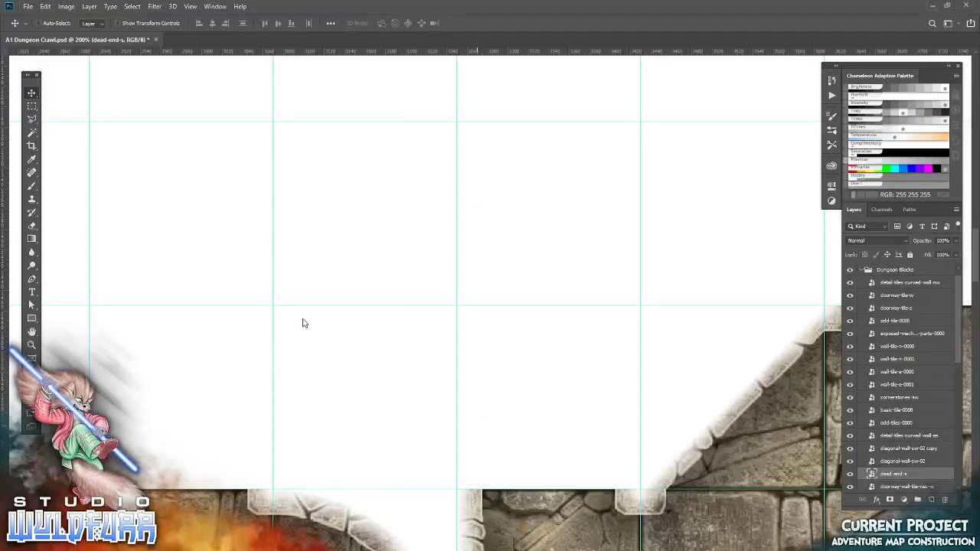
{"action": "left_click", "coordinate": [370, 23]}
{"action": "mouse_move", "coordinate": [547, 394]}
{"action": "left_mouse_down"}
{"action": "mouse_move", "coordinate": [408, 281]}
{"action": "mouse_move", "coordinate": [419, 285]}
{"action": "left_mouse_up"}
{"action": "key", "text": "alt+Tab"}
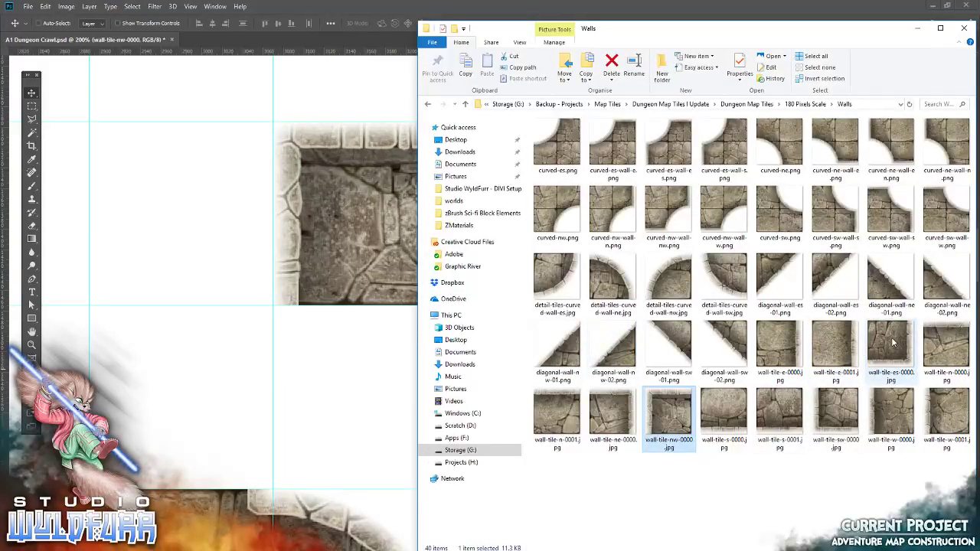
{"action": "left_click_drag", "start_coordinate": [595, 415], "coordinate": [286, 363]}
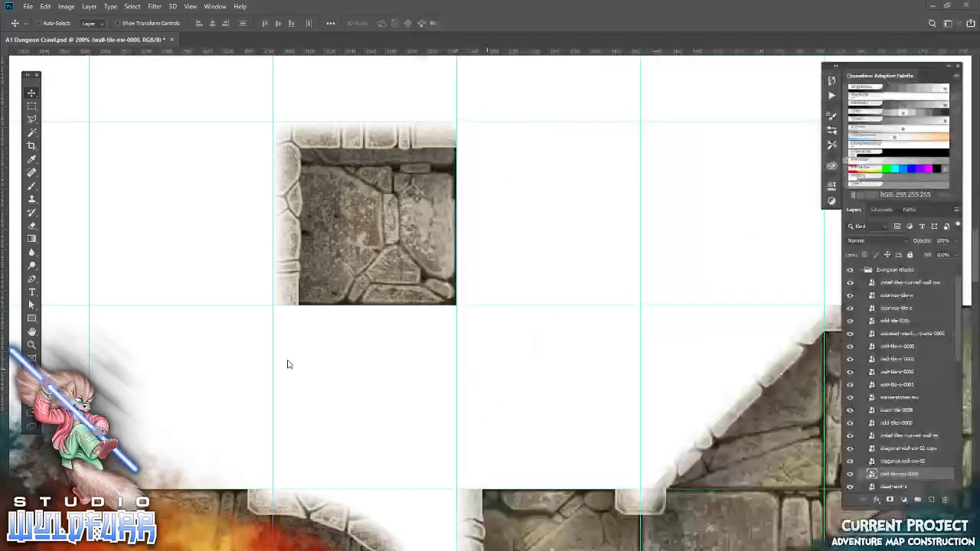
{"action": "left_click", "coordinate": [369, 23]}
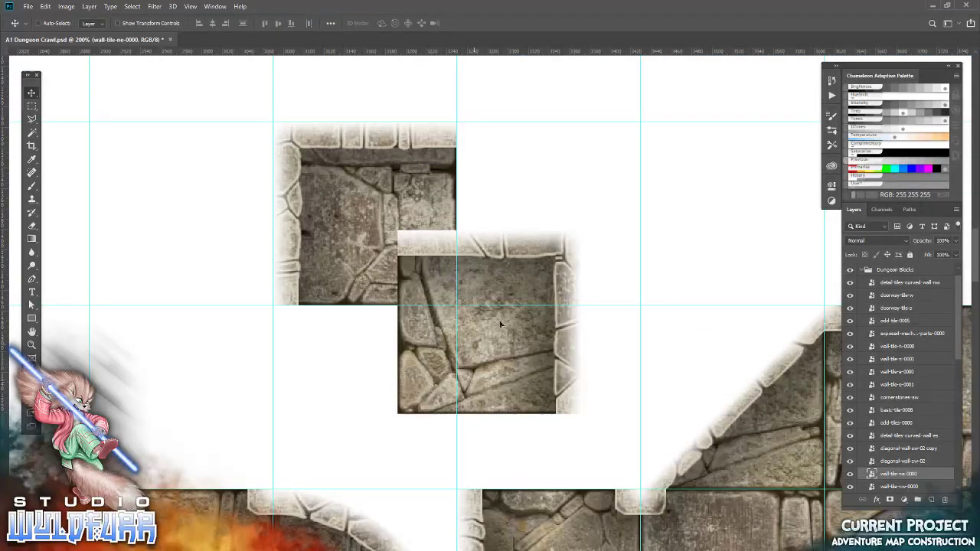
{"action": "left_click_drag", "start_coordinate": [501, 325], "coordinate": [474, 276]}
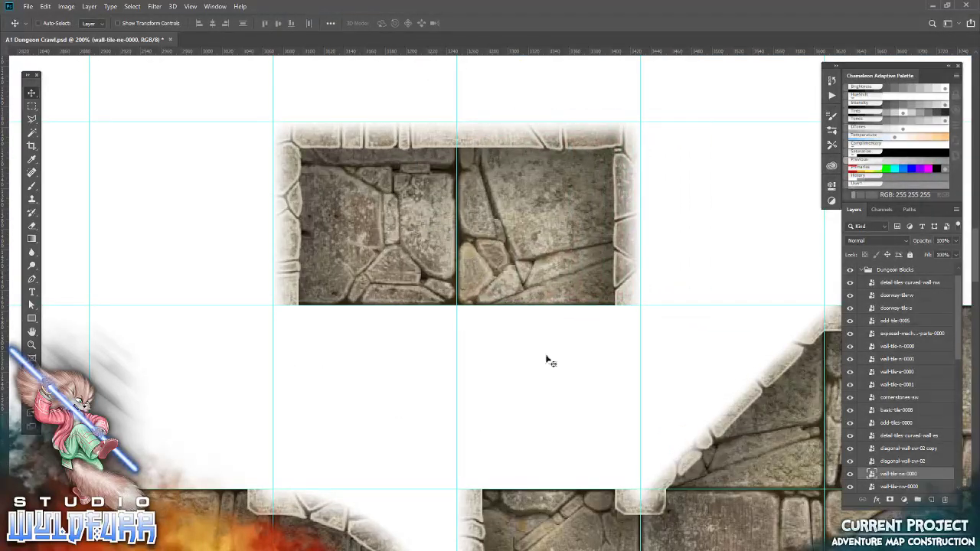
Step: Place the south-west wall corner tile below the upper-left corner
{"action": "key", "text": "alt+Tab"}
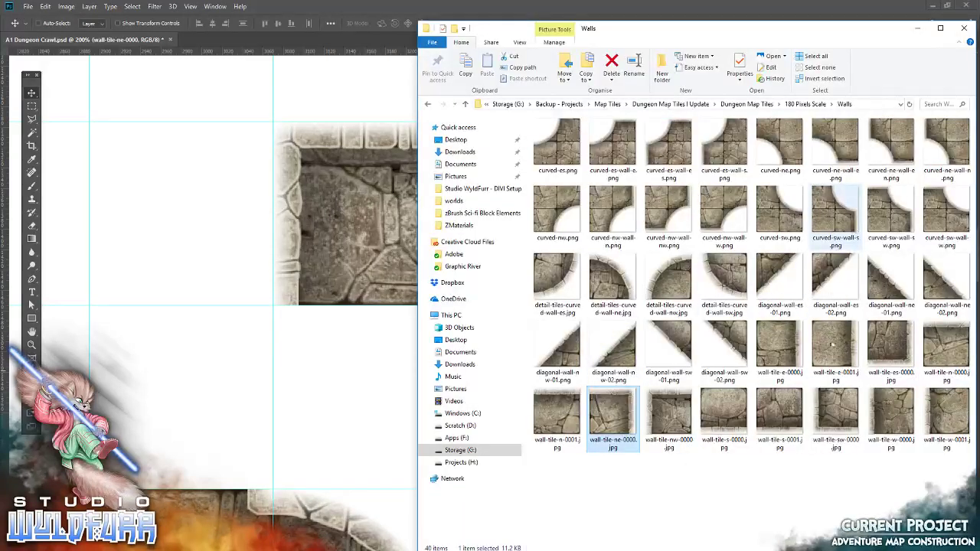
{"action": "left_click_drag", "start_coordinate": [833, 406], "coordinate": [333, 356]}
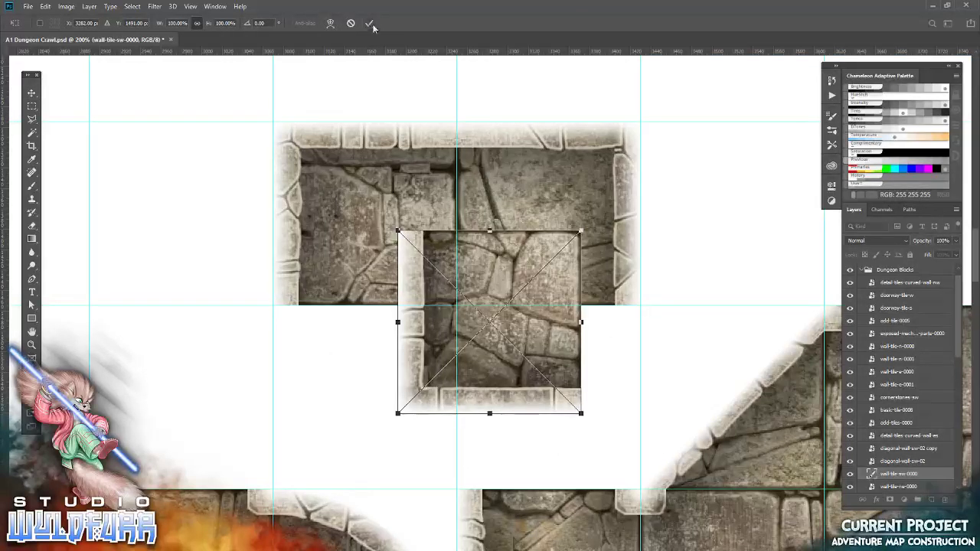
{"action": "left_click", "coordinate": [371, 24]}
{"action": "left_click_drag", "start_coordinate": [475, 377], "coordinate": [415, 432]}
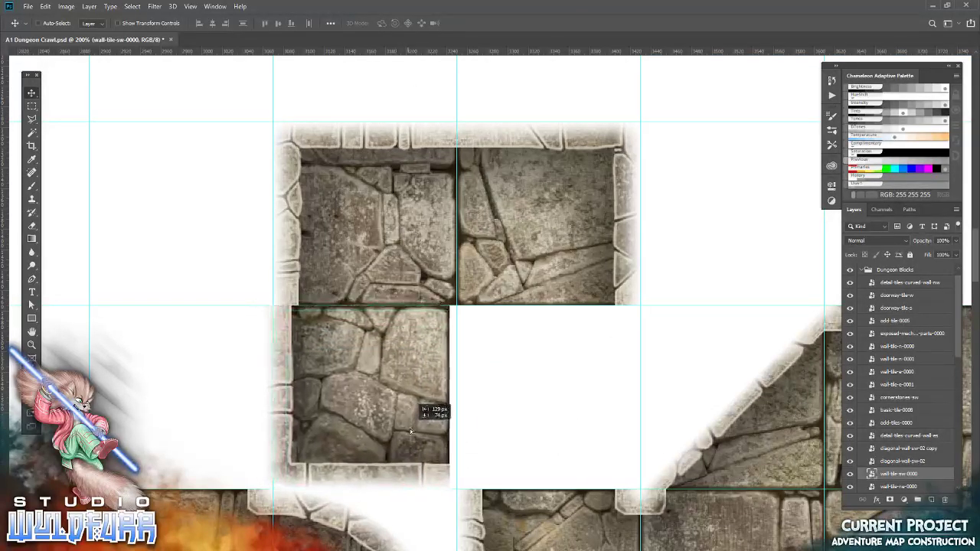
Step: Fill the last cell with odd-tiles-0010 and zoom to 100%
{"action": "key", "text": "alt+Tab"}
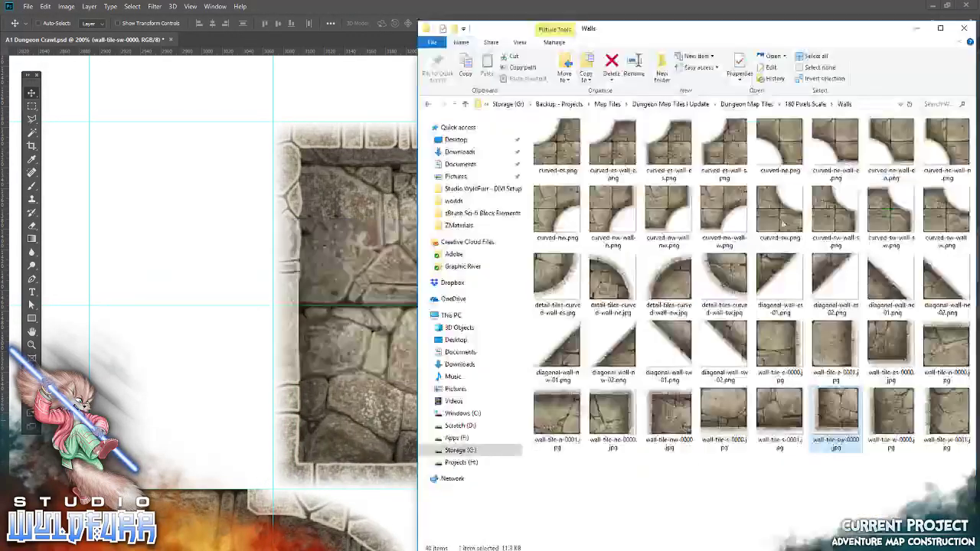
{"action": "left_click", "coordinate": [804, 104]}
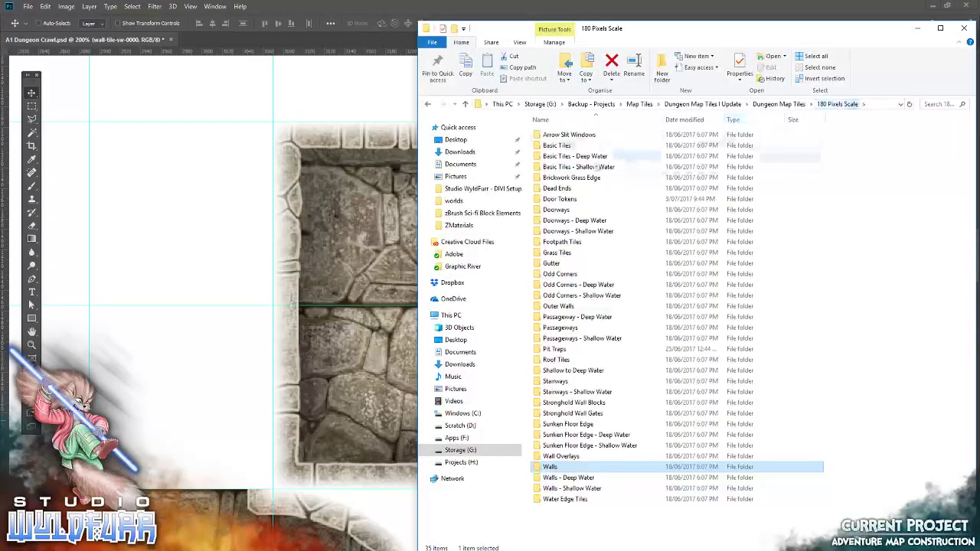
{"action": "double_click", "coordinate": [568, 275]}
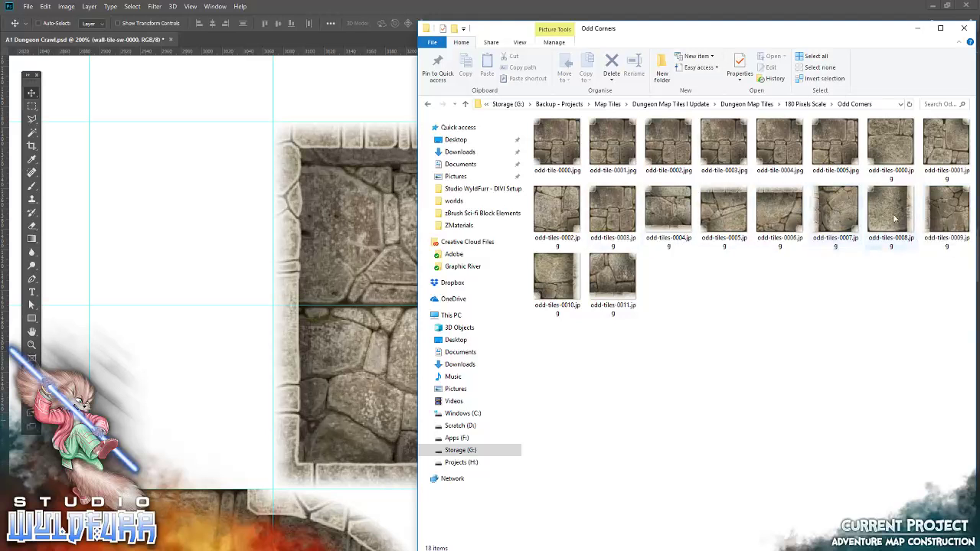
{"action": "left_click_drag", "start_coordinate": [557, 276], "coordinate": [368, 295]}
{"action": "left_click", "coordinate": [362, 24]}
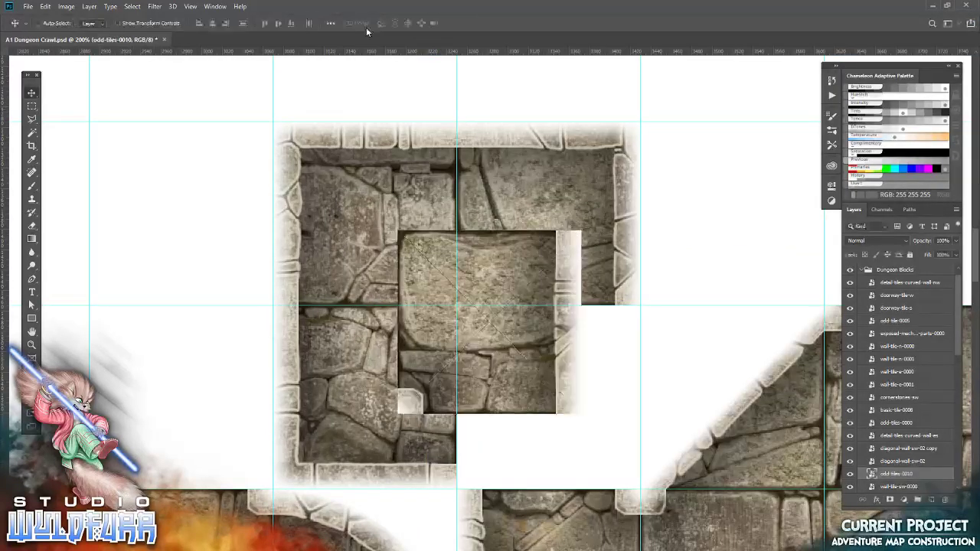
{"action": "left_click_drag", "start_coordinate": [549, 368], "coordinate": [614, 457]}
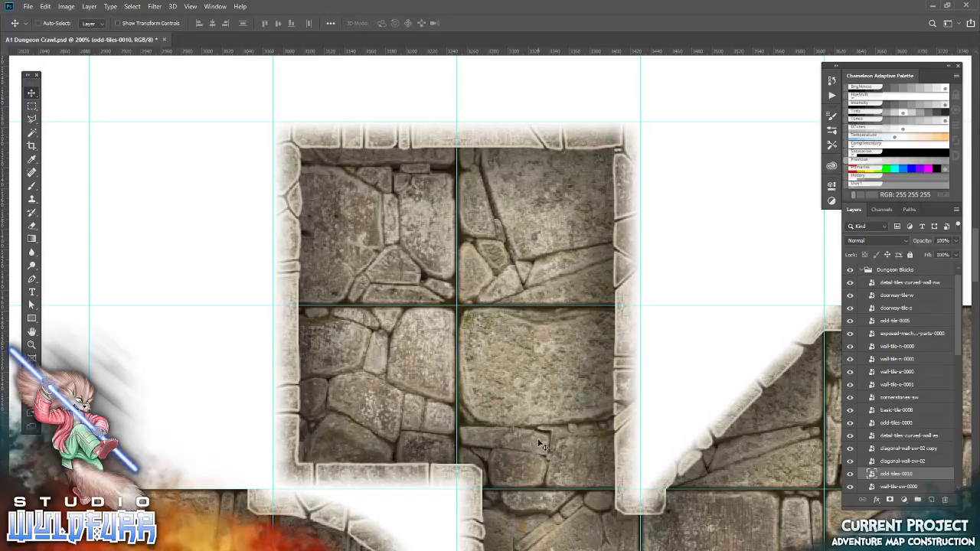
{"action": "double_click", "coordinate": [31, 350]}
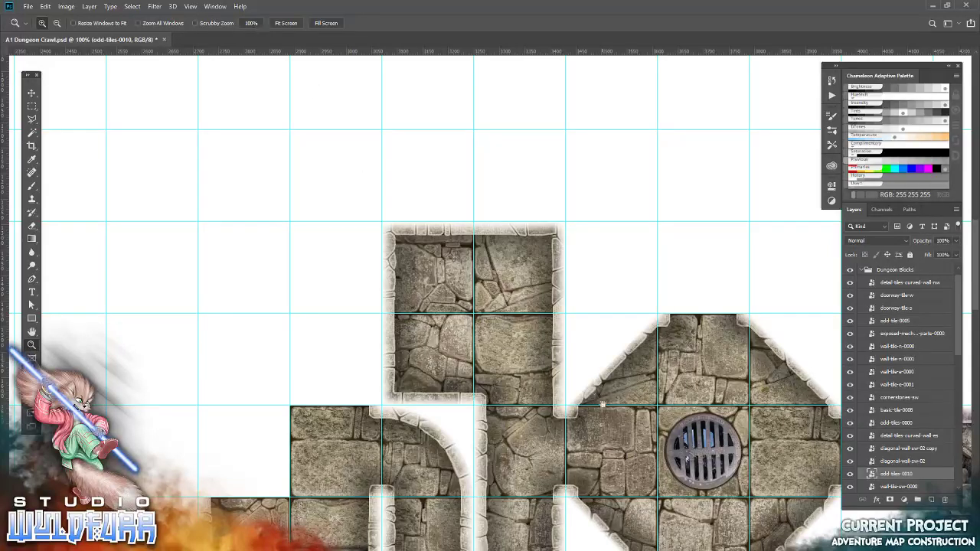
Step: Hide the guides with Ctrl+H and pan across the rooms and corridors
{"action": "left_click_drag", "start_coordinate": [602, 406], "coordinate": [468, 276]}
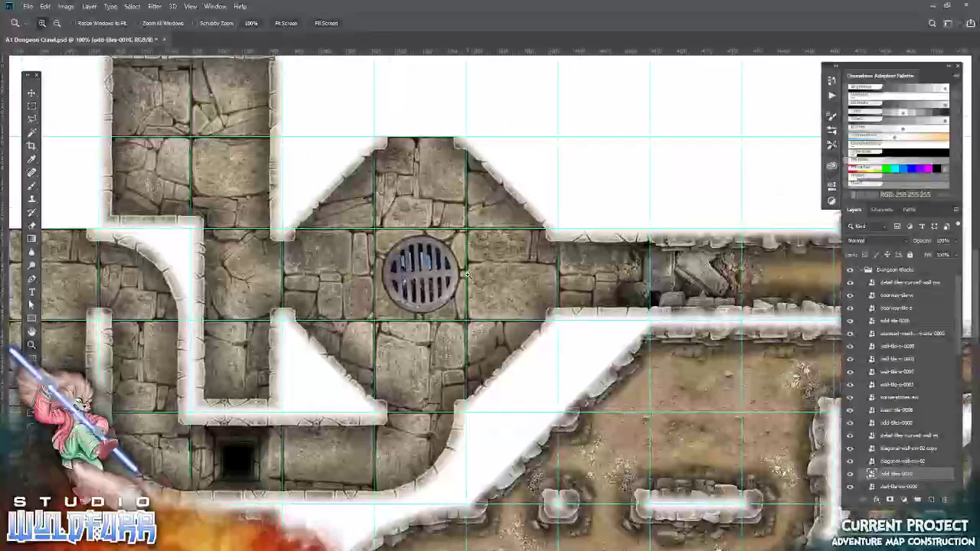
{"action": "key", "text": "ctrl+h"}
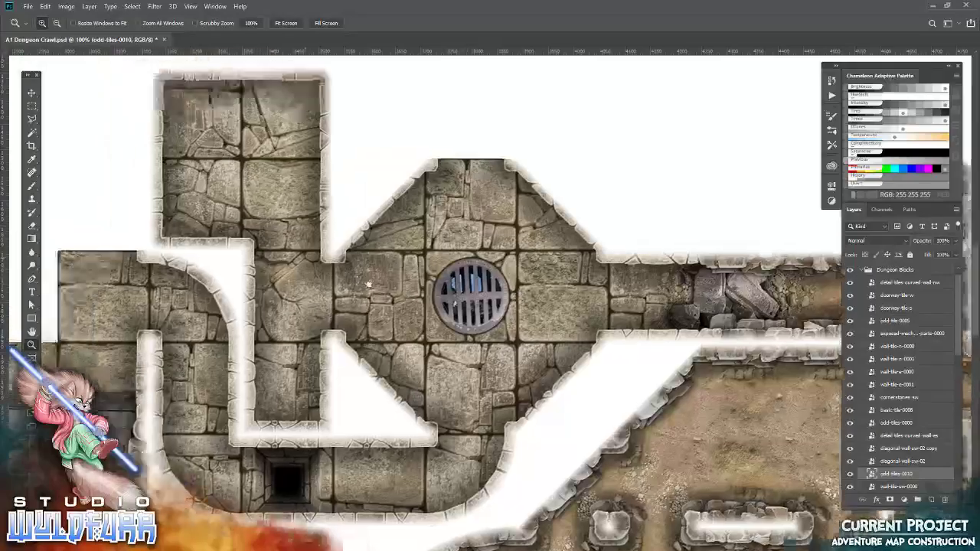
{"action": "left_click_drag", "start_coordinate": [490, 276], "coordinate": [305, 306]}
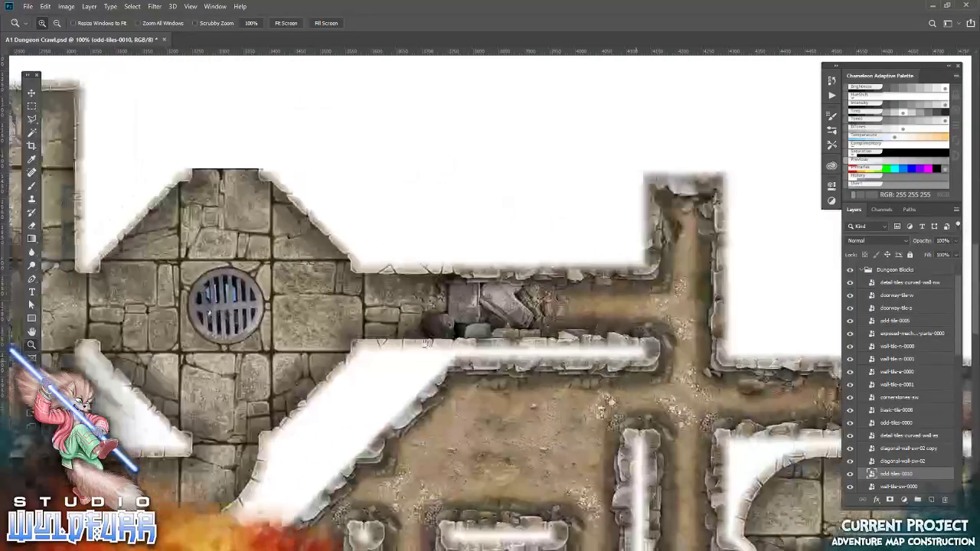
{"action": "mouse_move", "coordinate": [838, 435]}
{"action": "left_mouse_down"}
{"action": "mouse_move", "coordinate": [521, 429]}
{"action": "mouse_move", "coordinate": [478, 454]}
{"action": "left_mouse_up"}
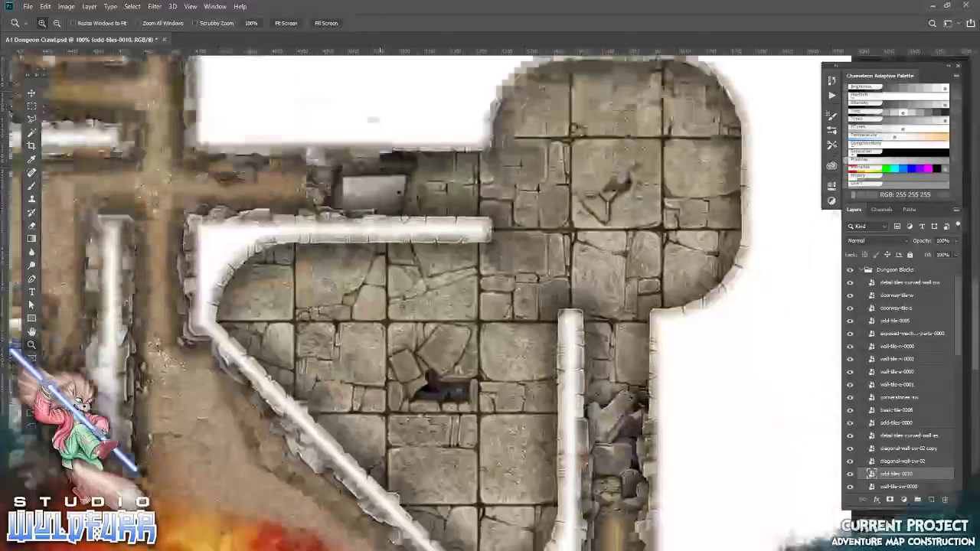
{"action": "mouse_move", "coordinate": [479, 454]}
{"action": "left_mouse_down"}
{"action": "mouse_move", "coordinate": [502, 180]}
{"action": "mouse_move", "coordinate": [399, 153]}
{"action": "left_mouse_up"}
{"action": "left_click_drag", "start_coordinate": [141, 341], "coordinate": [532, 328]}
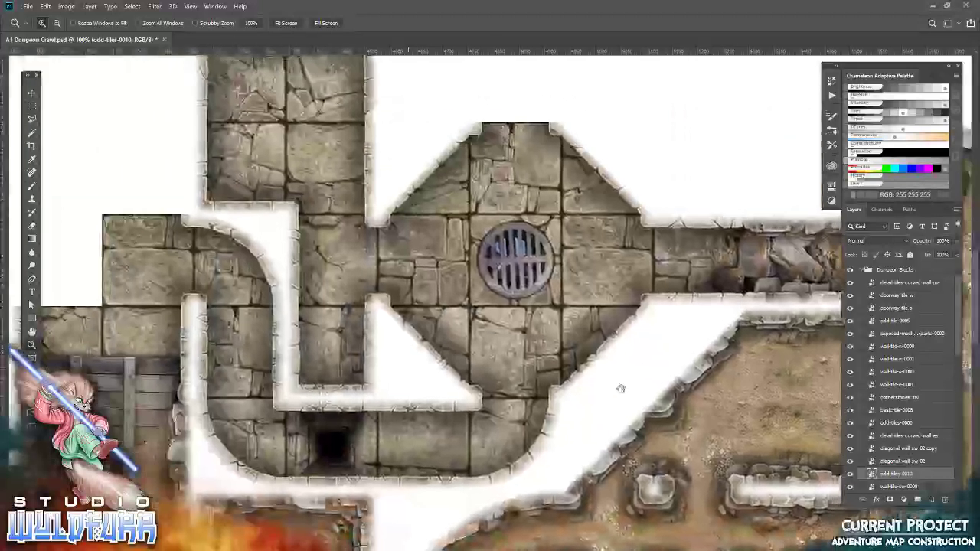
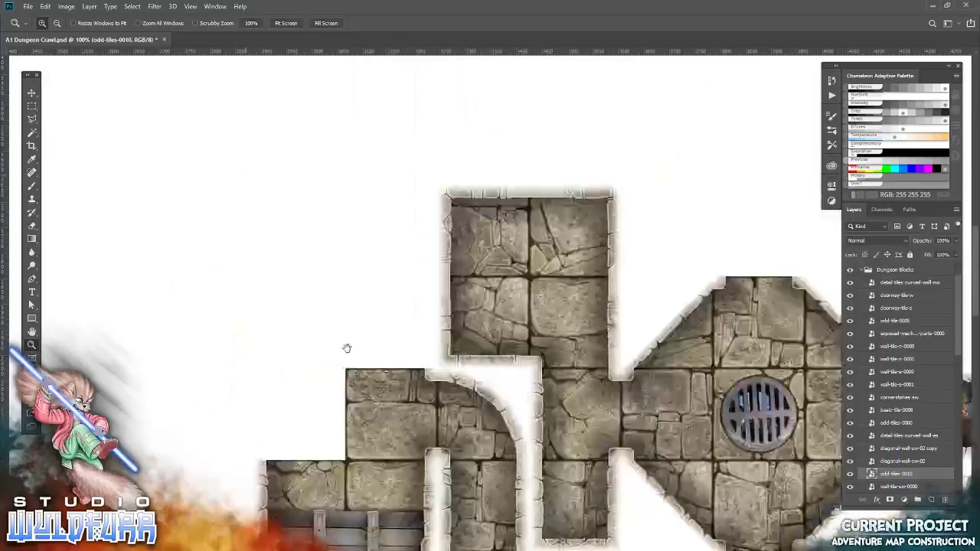
Step: Place wall-tile-w-0001 beside the room and move it flush against the floor
{"action": "mouse_move", "coordinate": [304, 208]}
{"action": "left_mouse_down"}
{"action": "mouse_move", "coordinate": [621, 123]}
{"action": "mouse_move", "coordinate": [549, 260]}
{"action": "left_mouse_up"}
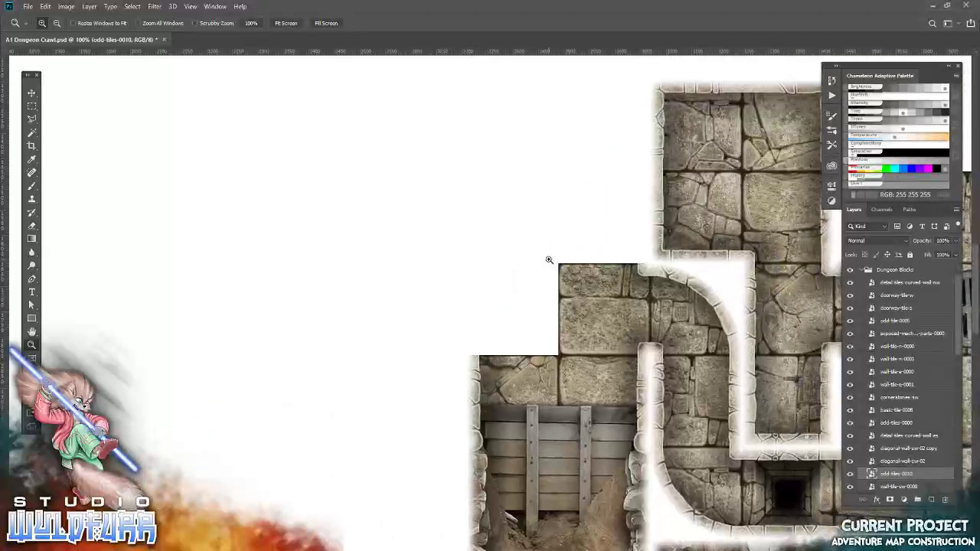
{"action": "key", "text": "alt+Tab"}
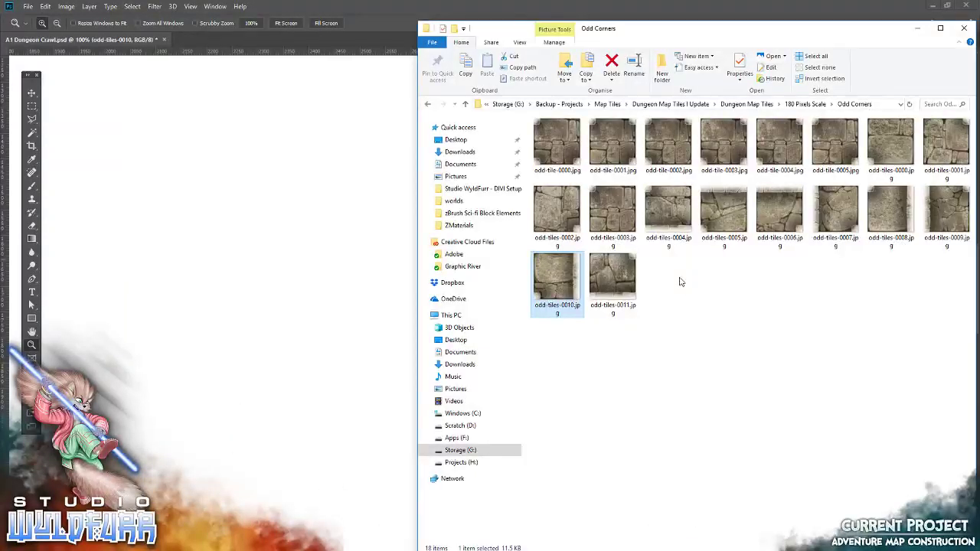
{"action": "left_click", "coordinate": [808, 104]}
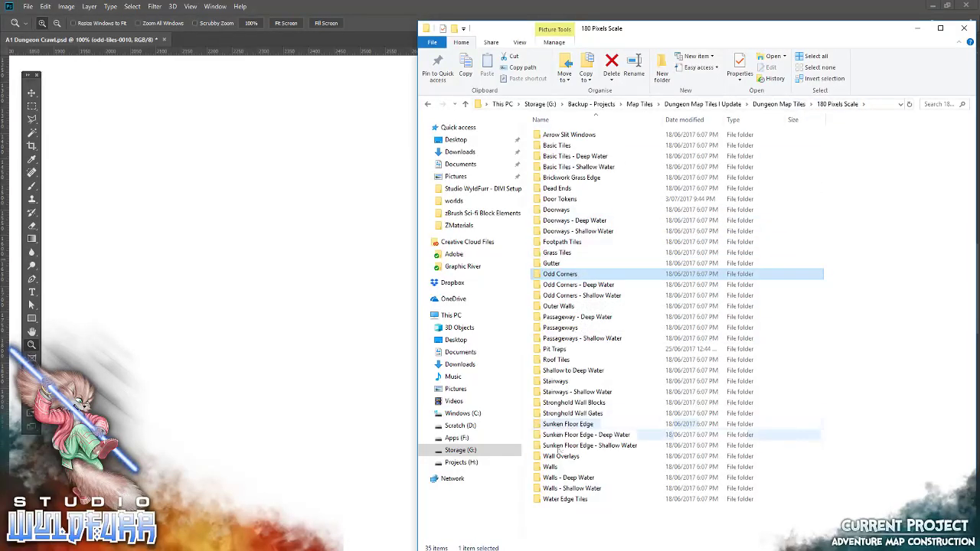
{"action": "double_click", "coordinate": [551, 466]}
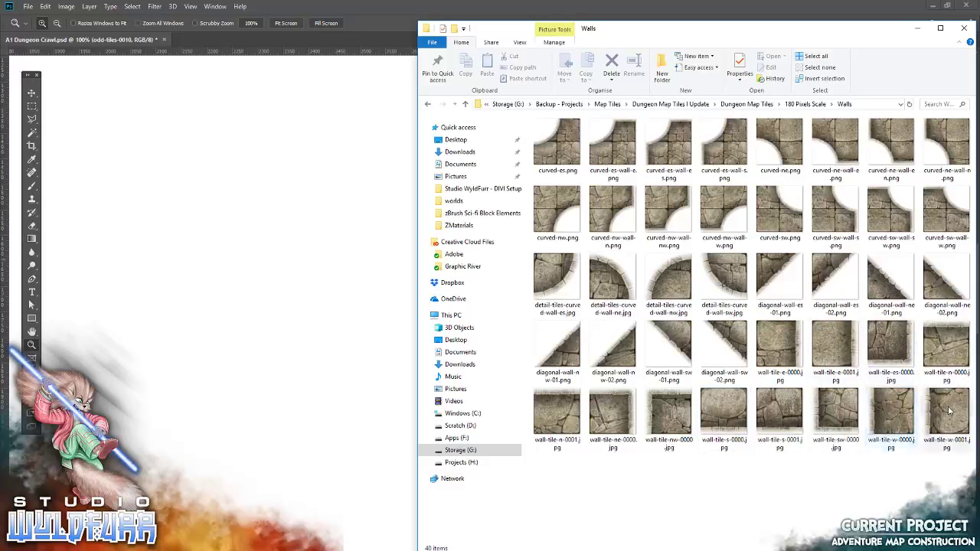
{"action": "left_click_drag", "start_coordinate": [950, 411], "coordinate": [295, 341]}
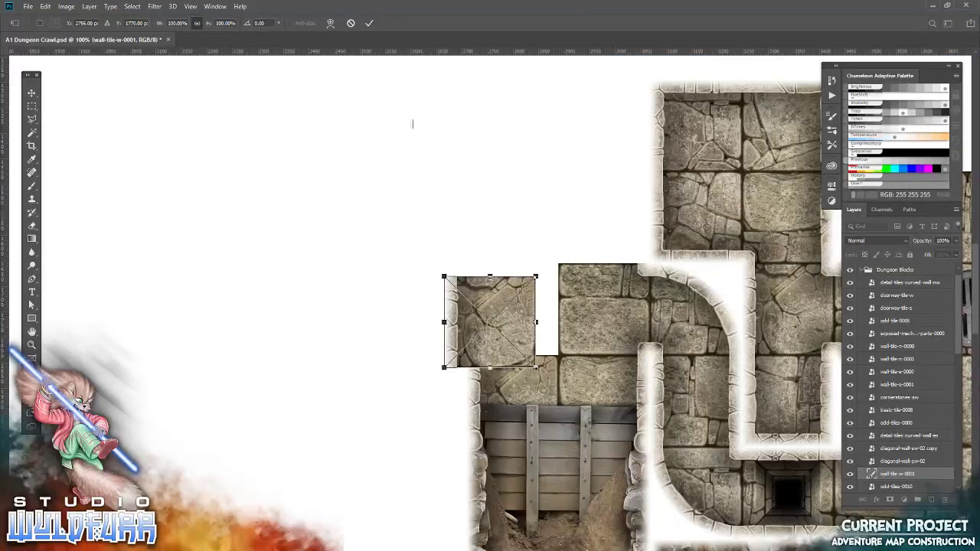
{"action": "left_click", "coordinate": [370, 23]}
{"action": "double_click", "coordinate": [531, 339]}
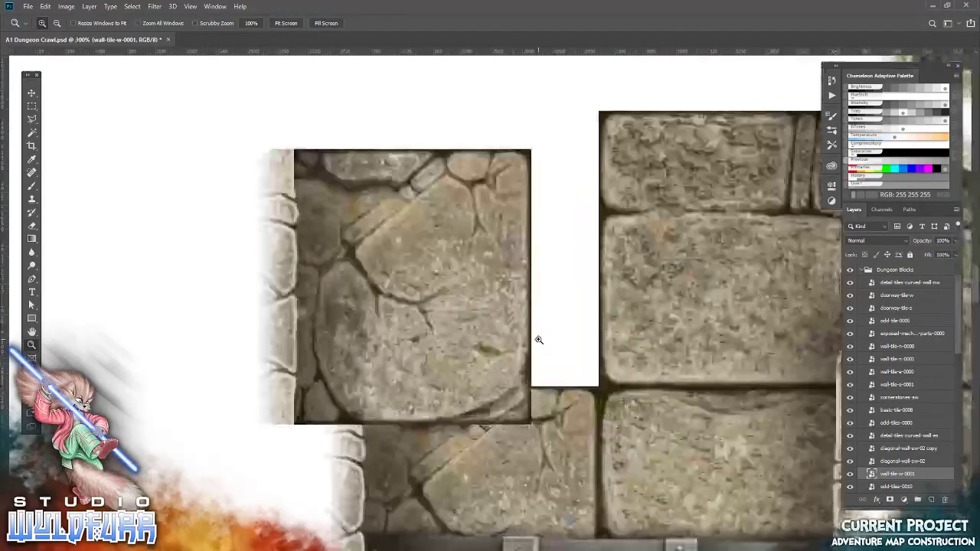
{"action": "key", "text": "v"}
{"action": "left_click_drag", "start_coordinate": [469, 337], "coordinate": [533, 301]}
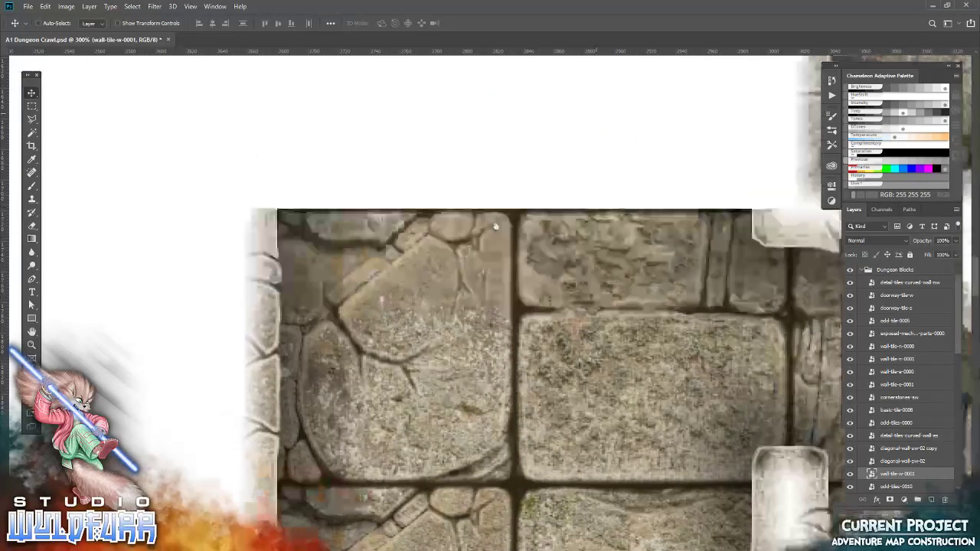
Step: Place doorway-tile-w above the new wall tile, nudged right into alignment
{"action": "left_click_drag", "start_coordinate": [582, 137], "coordinate": [409, 372]}
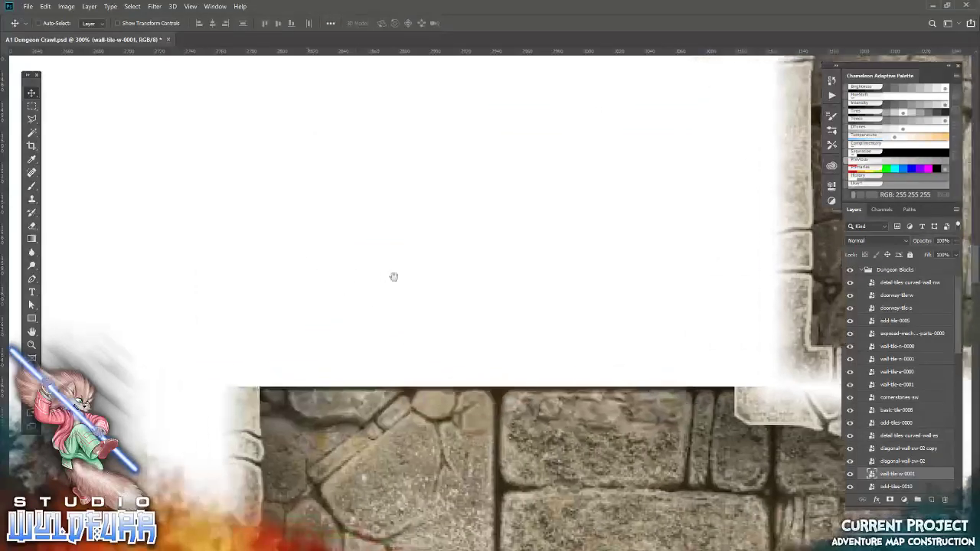
{"action": "key", "text": "alt+Tab"}
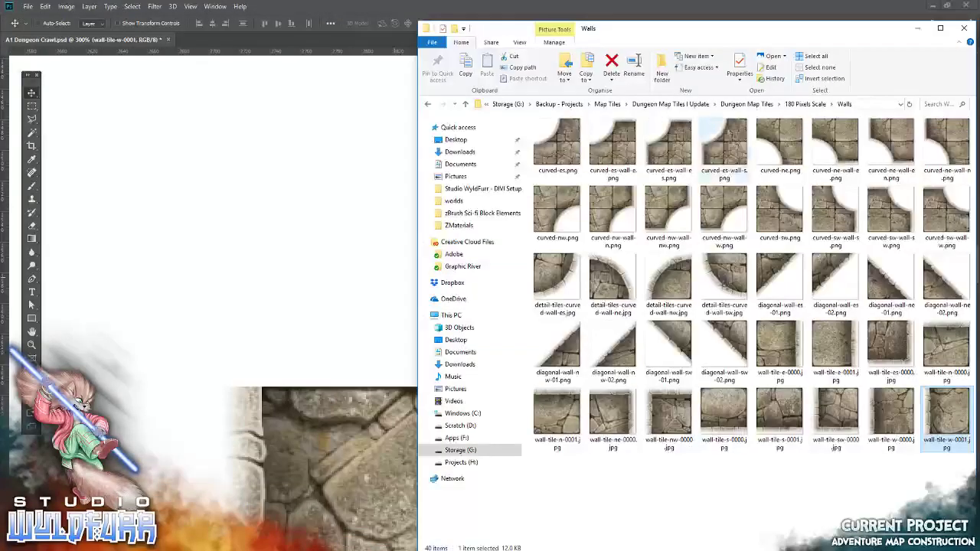
{"action": "left_click", "coordinate": [811, 106]}
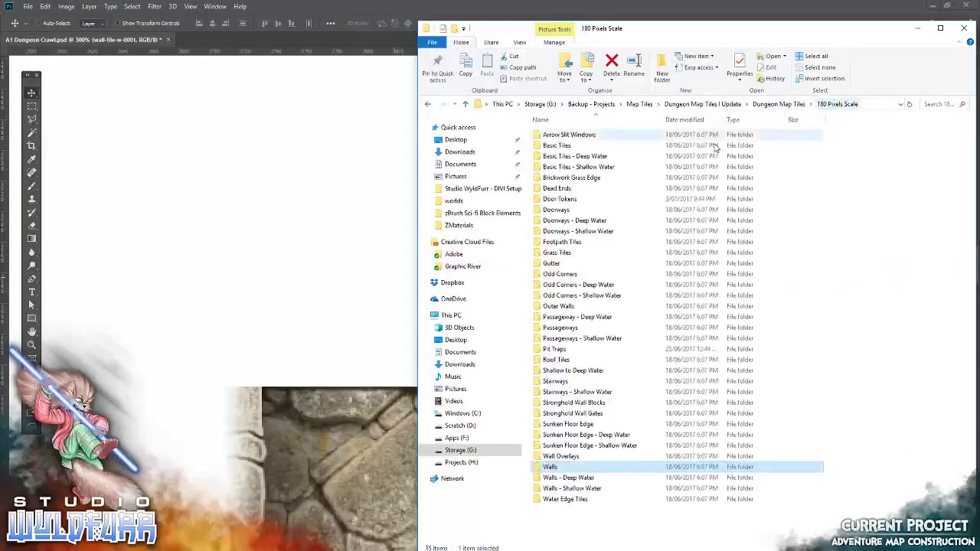
{"action": "double_click", "coordinate": [569, 210]}
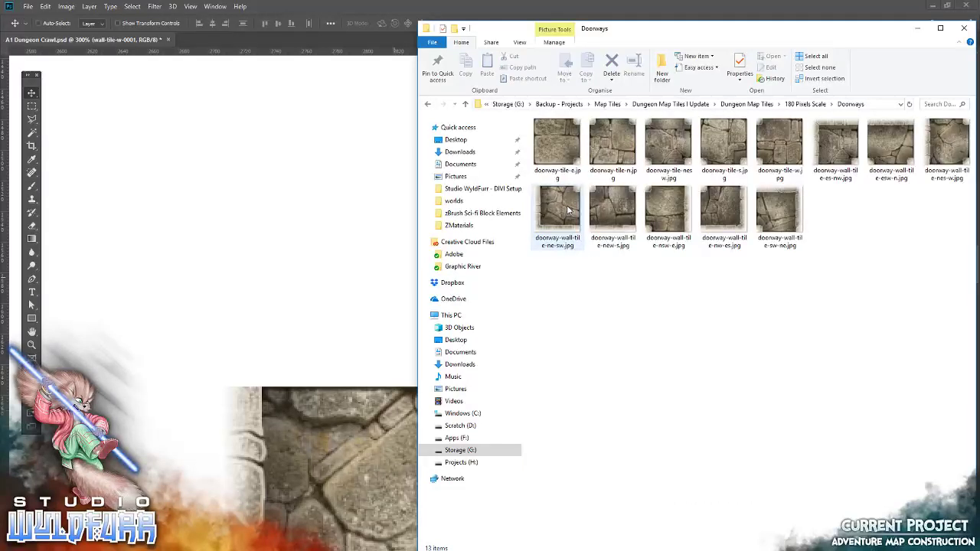
{"action": "left_click_drag", "start_coordinate": [779, 144], "coordinate": [289, 233]}
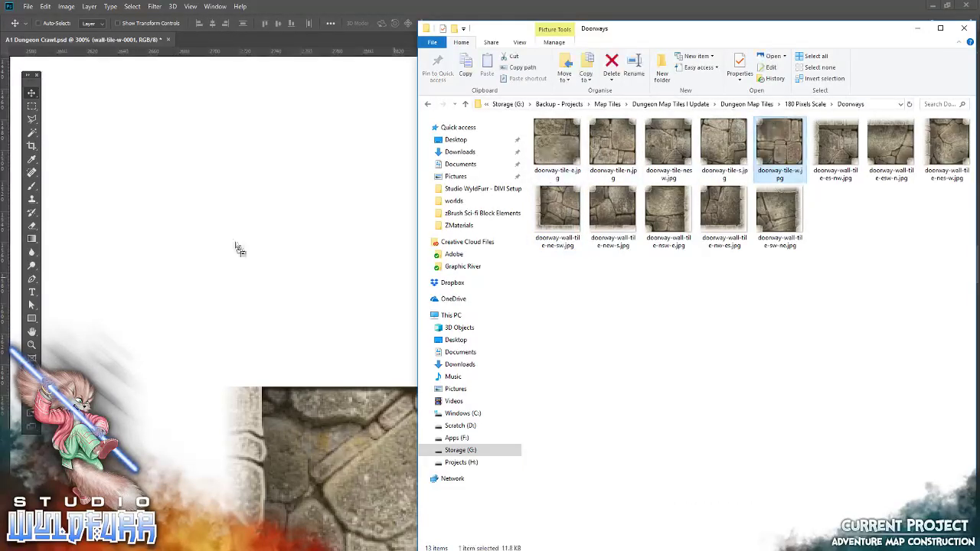
{"action": "key", "text": "Return"}
{"action": "left_click_drag", "start_coordinate": [559, 362], "coordinate": [421, 286]}
{"action": "key", "text": "Right"}
{"action": "key", "text": "Right"}
{"action": "key", "text": "Right"}
{"action": "key", "text": "Right"}
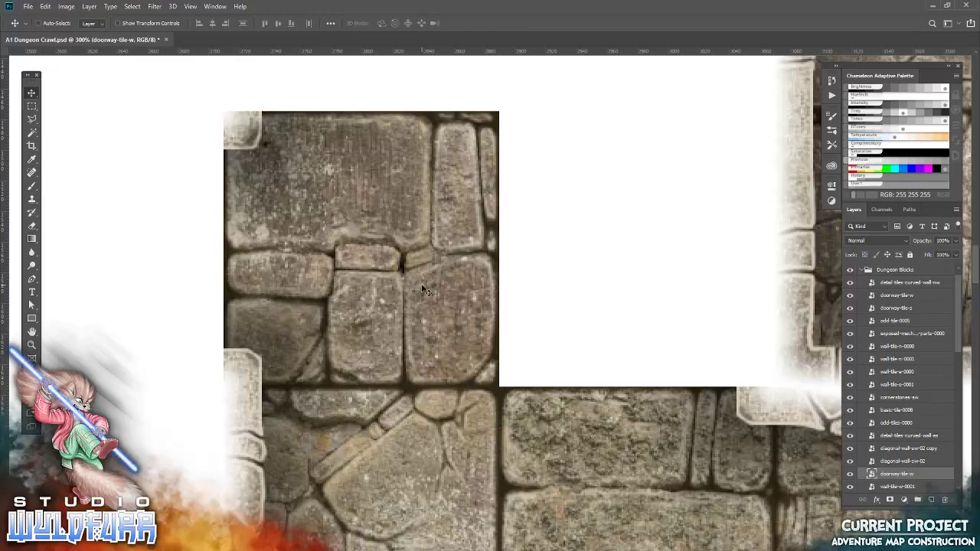
Step: Fill the gap beside the doorway with wall-tile-e-0000, nudged up into alignment
{"action": "left_click_drag", "start_coordinate": [590, 273], "coordinate": [422, 342]}
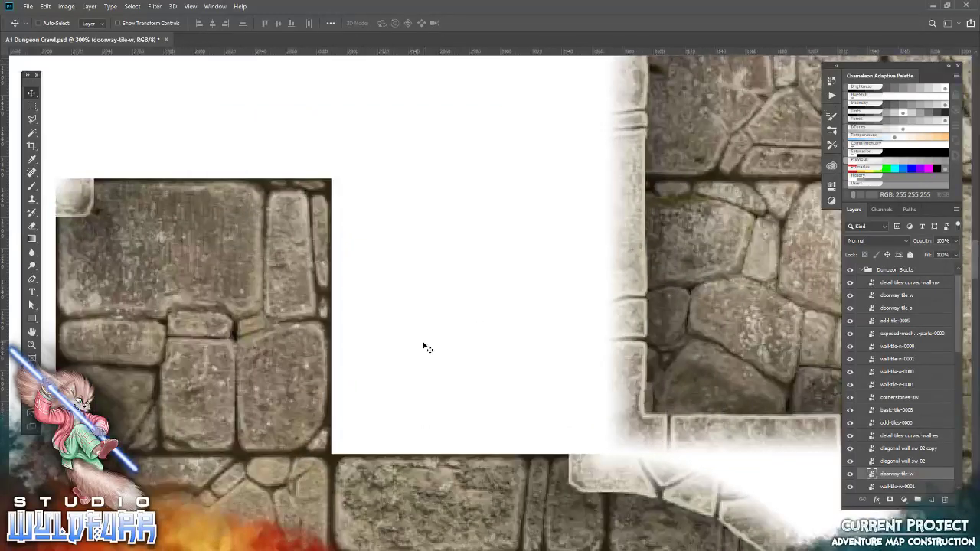
{"action": "key", "text": "alt+Tab"}
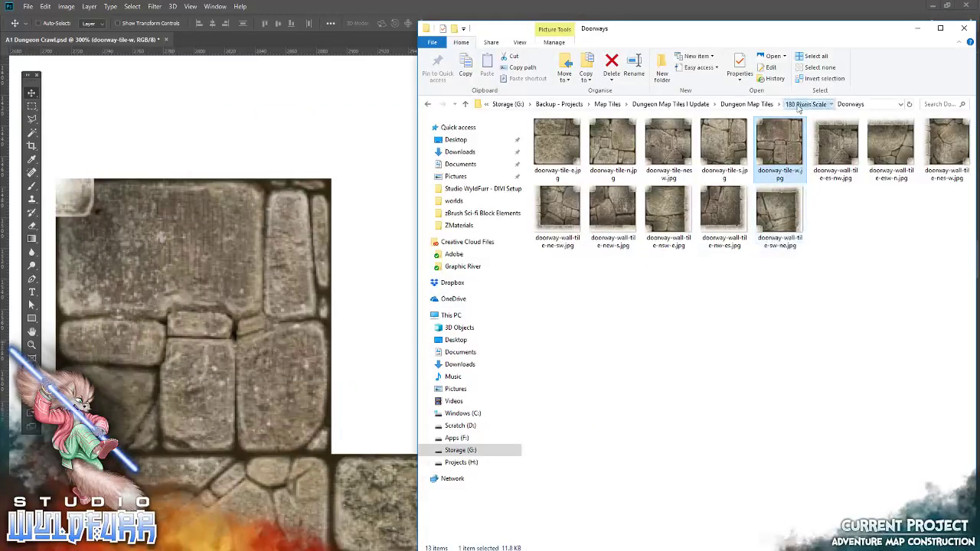
{"action": "left_click", "coordinate": [799, 105]}
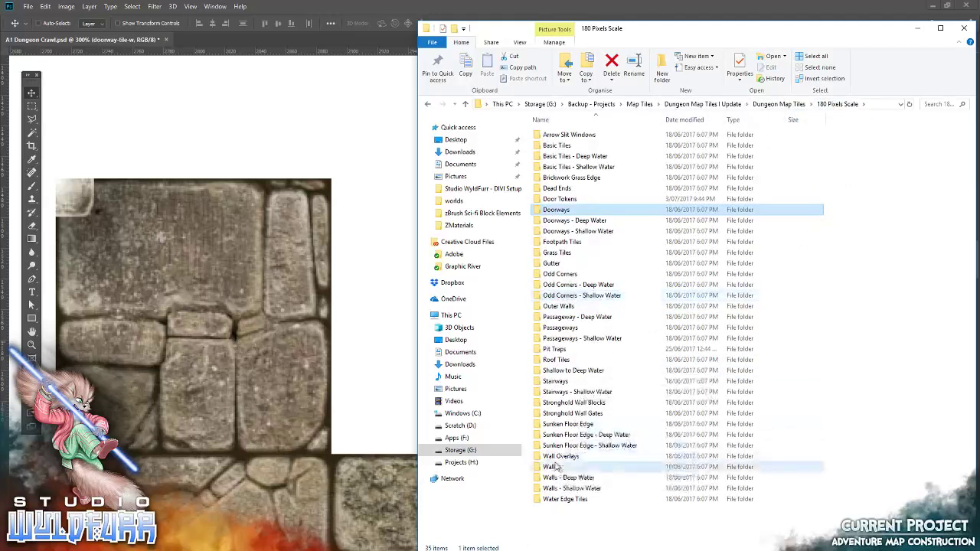
{"action": "double_click", "coordinate": [555, 466]}
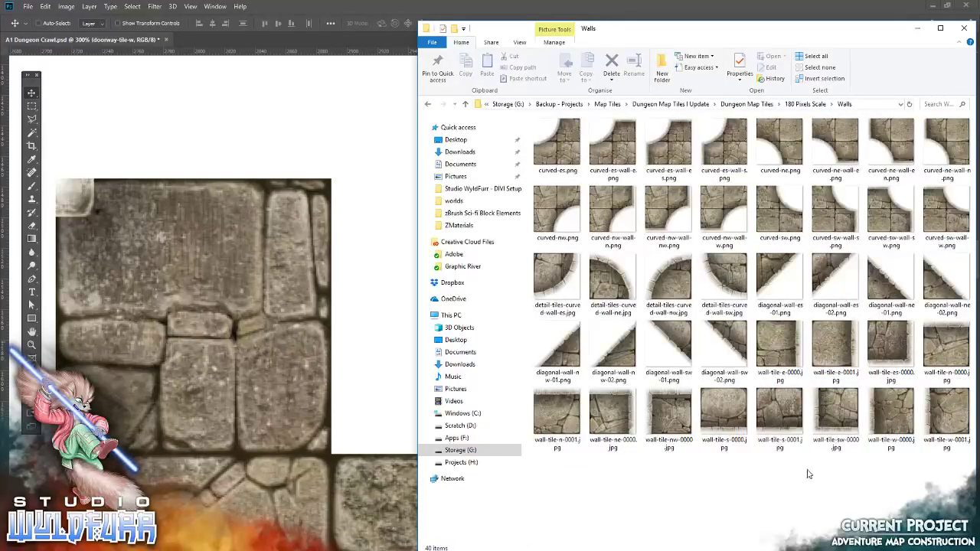
{"action": "left_click_drag", "start_coordinate": [804, 348], "coordinate": [296, 289]}
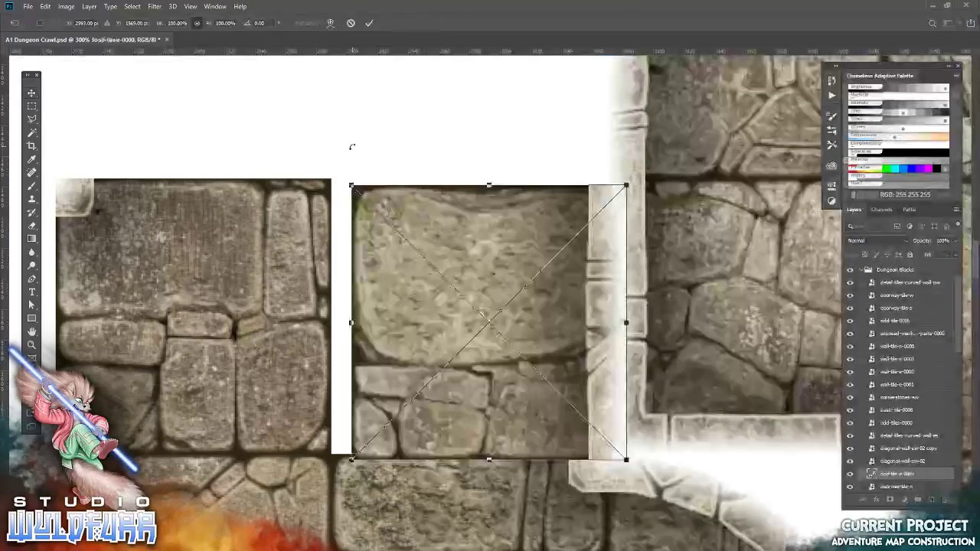
{"action": "left_click", "coordinate": [367, 23]}
{"action": "key", "text": "Up"}
{"action": "key", "text": "Up"}
{"action": "key", "text": "Up"}
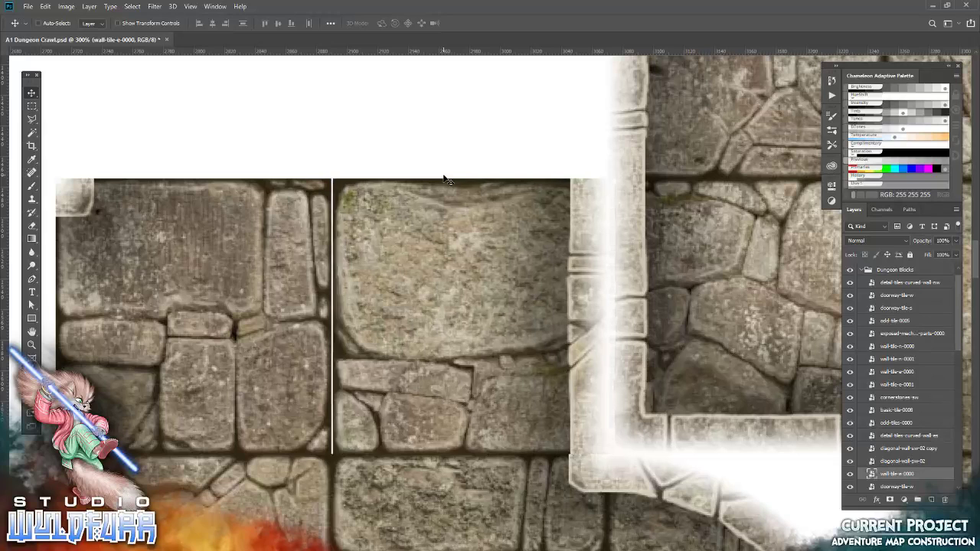
{"action": "mouse_move", "coordinate": [481, 290]}
{"action": "left_mouse_down"}
{"action": "mouse_move", "coordinate": [508, 345]}
{"action": "mouse_move", "coordinate": [656, 280]}
{"action": "left_mouse_up"}
{"action": "scroll", "coordinate": [512, 214], "scroll_direction": "up", "scroll_amount": 3}
{"action": "scroll", "coordinate": [512, 213], "scroll_direction": "up", "scroll_amount": 2}
{"action": "scroll", "coordinate": [512, 214], "scroll_direction": "down", "scroll_amount": 3}
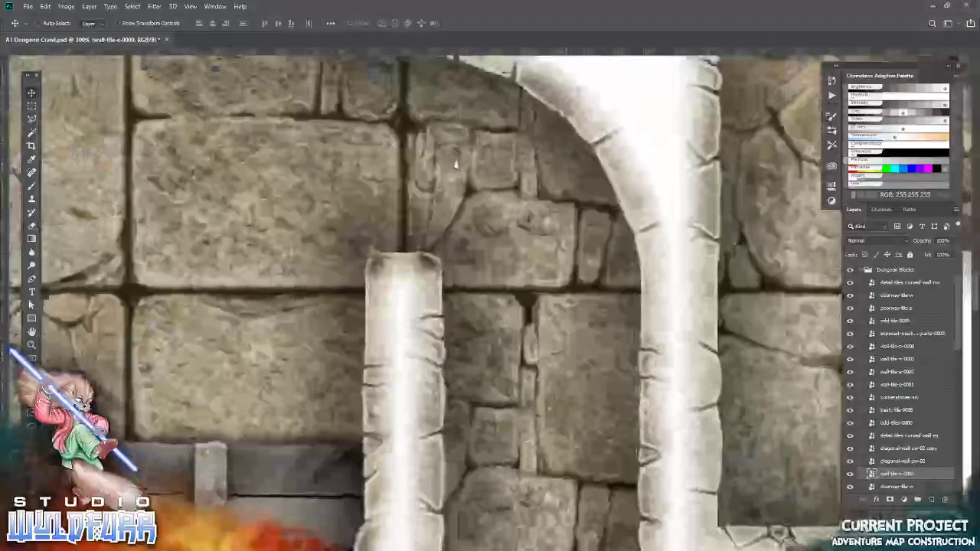
{"action": "scroll", "coordinate": [512, 213], "scroll_direction": "down", "scroll_amount": 3}
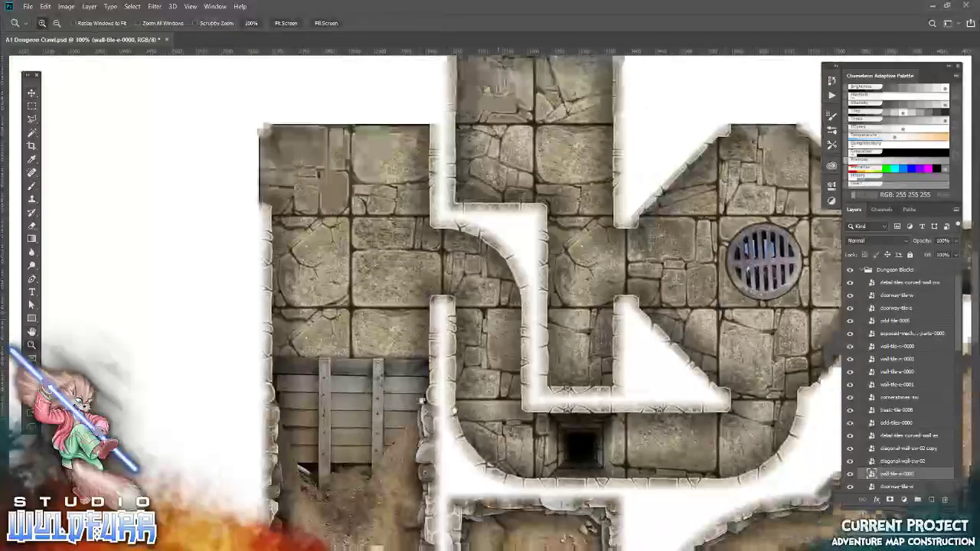
Step: Pan around to review the filled-in drain-grate room and its nearby corridors
{"action": "left_click_drag", "start_coordinate": [582, 390], "coordinate": [511, 382]}
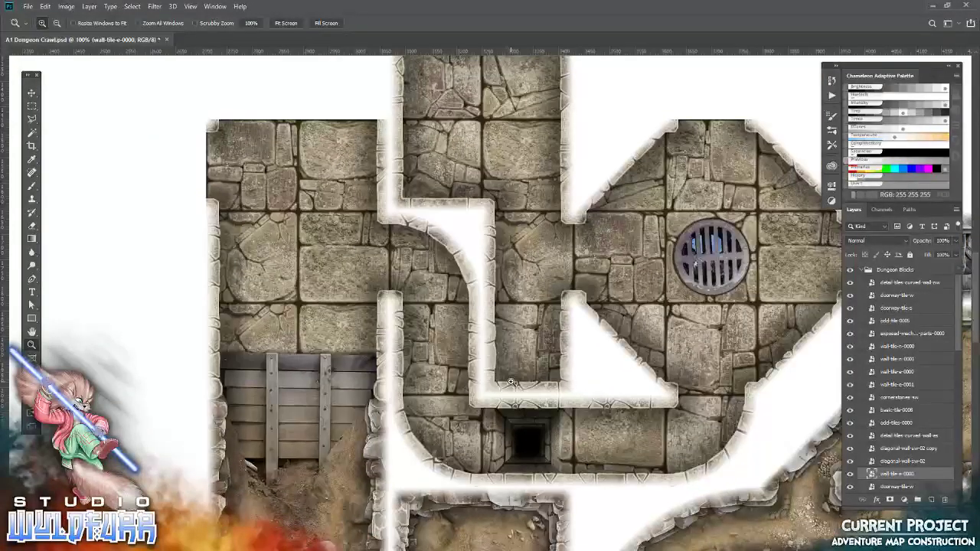
{"action": "left_click_drag", "start_coordinate": [536, 357], "coordinate": [516, 391]}
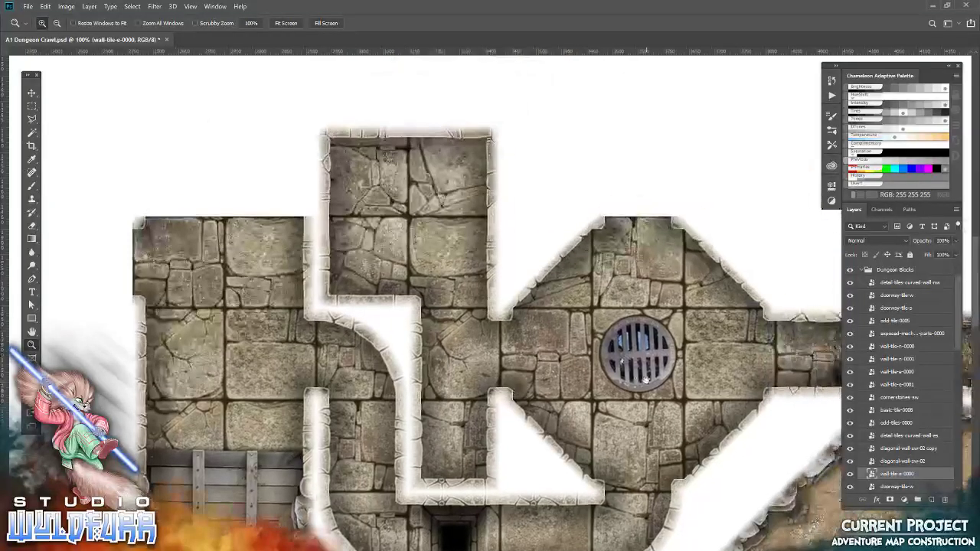
{"action": "left_click_drag", "start_coordinate": [646, 381], "coordinate": [373, 390]}
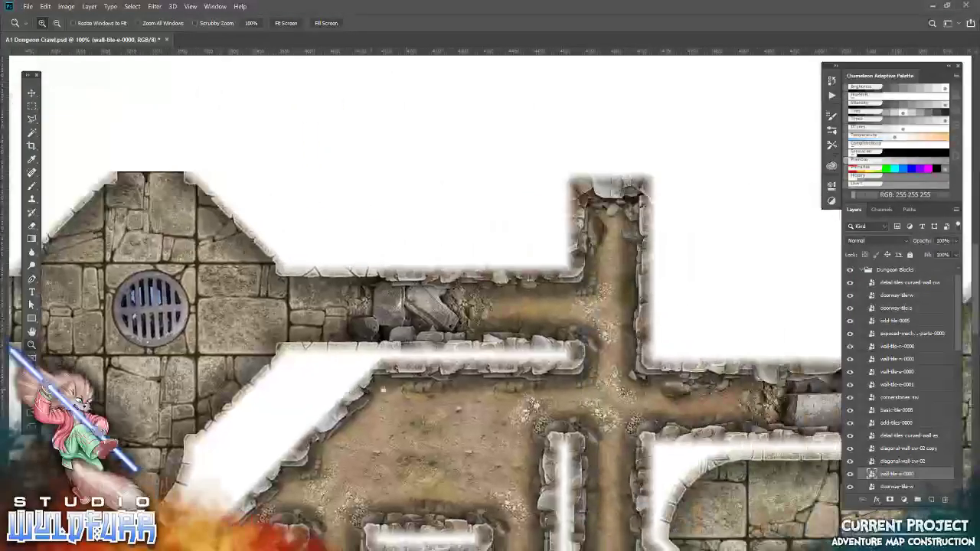
{"action": "left_click_drag", "start_coordinate": [259, 364], "coordinate": [480, 397]}
{"action": "left_click_drag", "start_coordinate": [327, 348], "coordinate": [443, 349]}
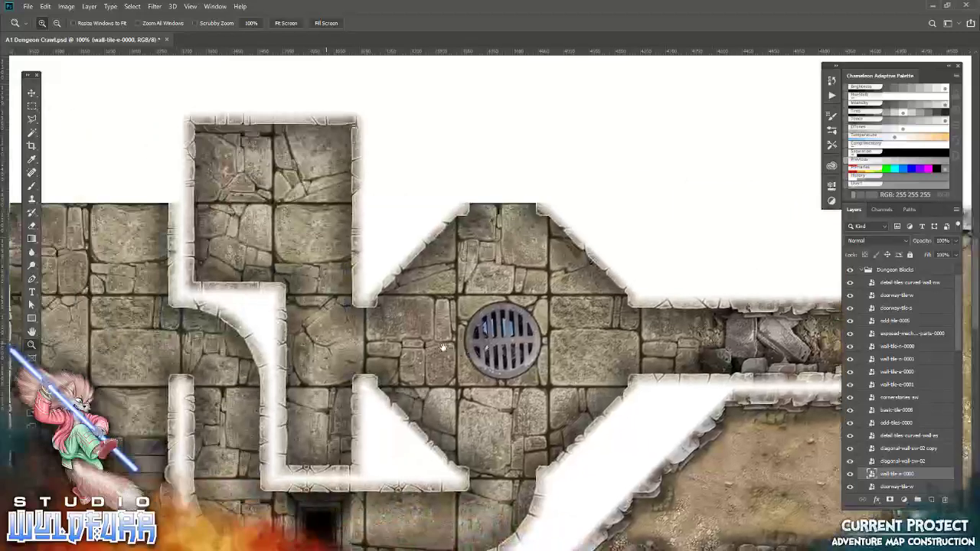
{"action": "left_click_drag", "start_coordinate": [504, 307], "coordinate": [490, 418]}
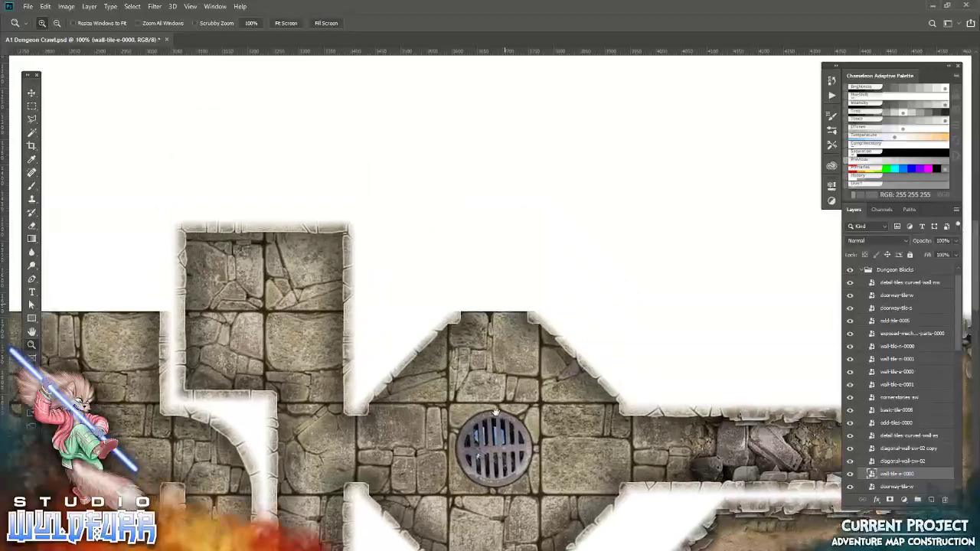
{"action": "mouse_move", "coordinate": [698, 421]}
{"action": "left_mouse_down"}
{"action": "mouse_move", "coordinate": [508, 402]}
{"action": "mouse_move", "coordinate": [214, 399]}
{"action": "left_mouse_up"}
Step: Pan across the eastern stone room, the dirt corridor and the open dirt area with the stream
{"action": "left_click_drag", "start_coordinate": [651, 367], "coordinate": [306, 284]}
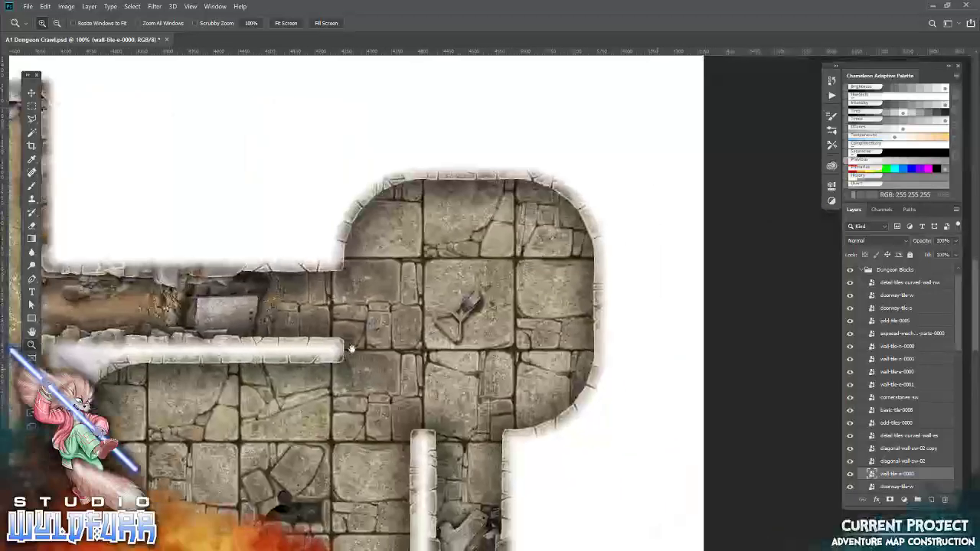
{"action": "left_click_drag", "start_coordinate": [263, 343], "coordinate": [356, 328]}
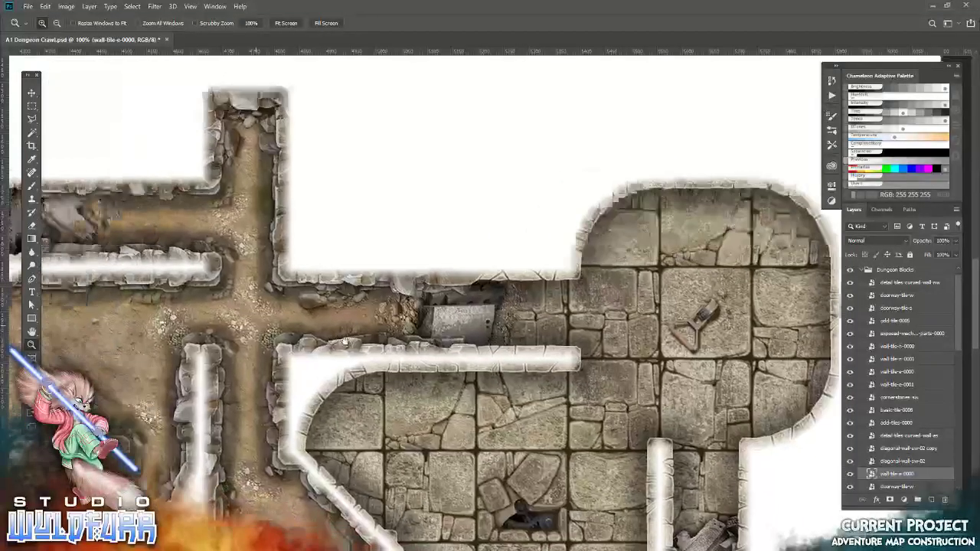
{"action": "left_click_drag", "start_coordinate": [230, 352], "coordinate": [406, 345]}
{"action": "left_click_drag", "start_coordinate": [276, 367], "coordinate": [718, 388]}
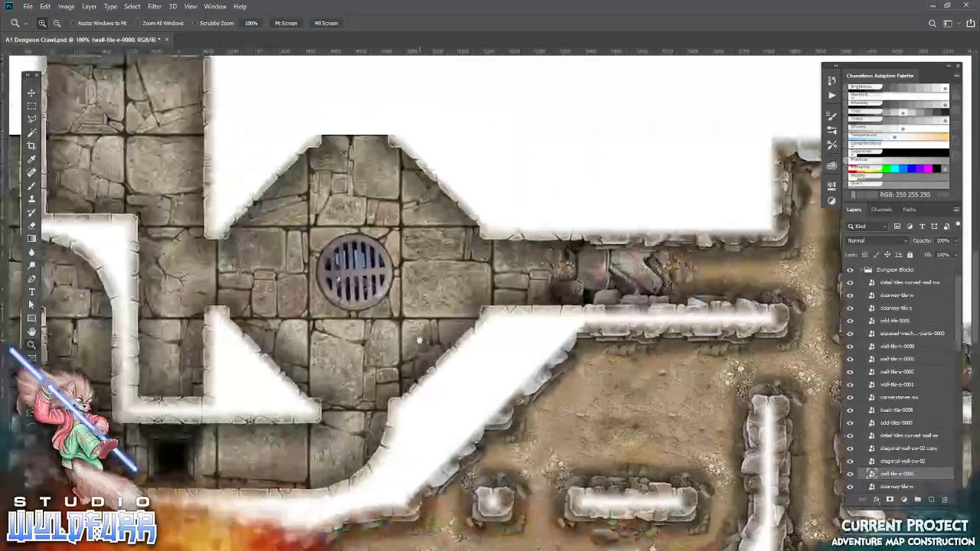
{"action": "mouse_move", "coordinate": [265, 268]}
{"action": "left_mouse_down"}
{"action": "mouse_move", "coordinate": [439, 351]}
{"action": "mouse_move", "coordinate": [411, 339]}
{"action": "mouse_move", "coordinate": [413, 398]}
{"action": "left_mouse_up"}
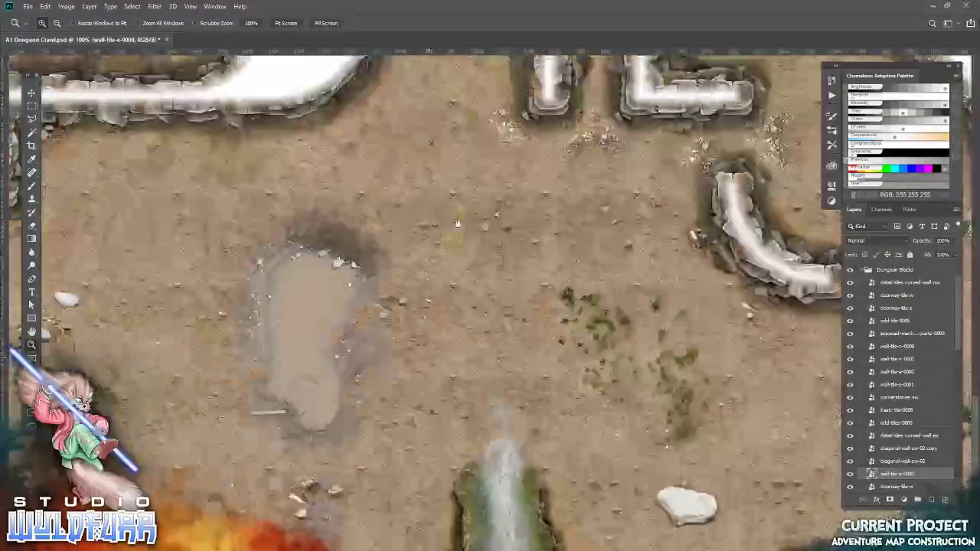
{"action": "mouse_move", "coordinate": [383, 501]}
{"action": "left_mouse_down"}
{"action": "mouse_move", "coordinate": [430, 309]}
{"action": "mouse_move", "coordinate": [225, 306]}
{"action": "mouse_move", "coordinate": [358, 318]}
{"action": "left_mouse_up"}
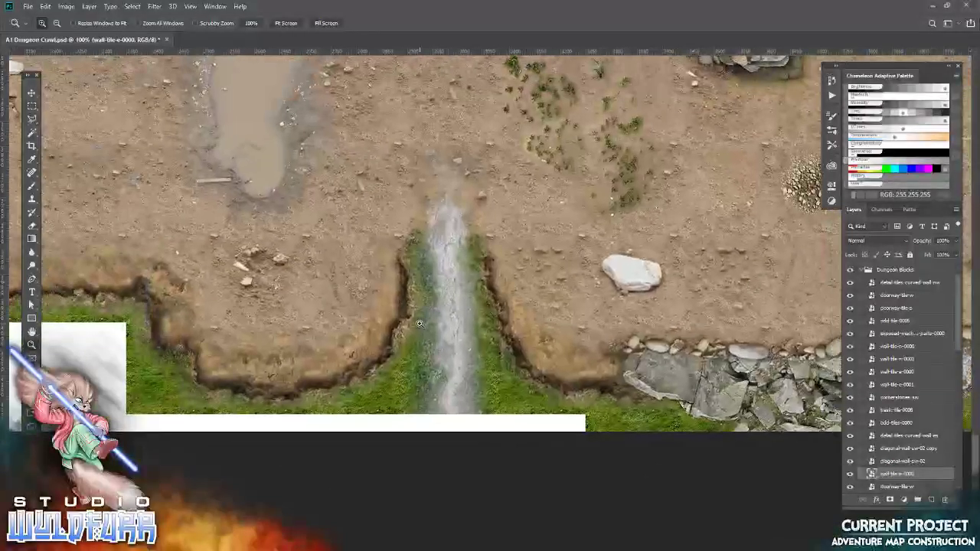
{"action": "key", "text": "alt+Tab"}
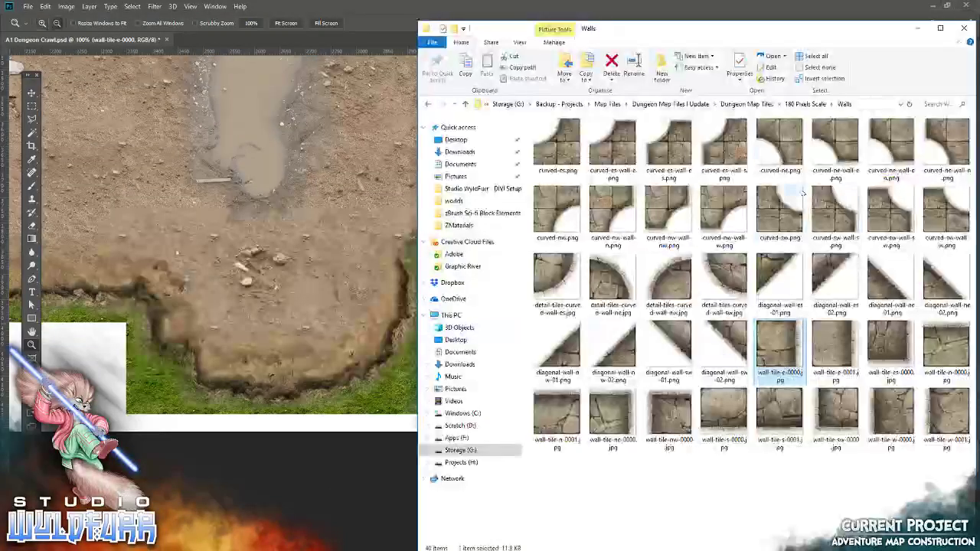
Step: Place footpath tile path-ns-0002 from the Footpath Tiles folder onto the map
{"action": "left_click", "coordinate": [791, 104]}
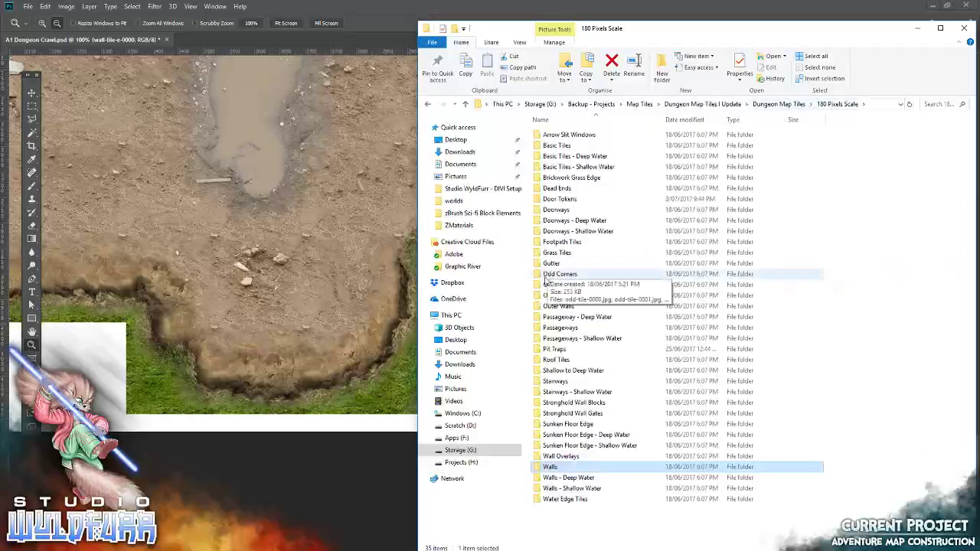
{"action": "left_click", "coordinate": [564, 244]}
{"action": "double_click", "coordinate": [563, 244]}
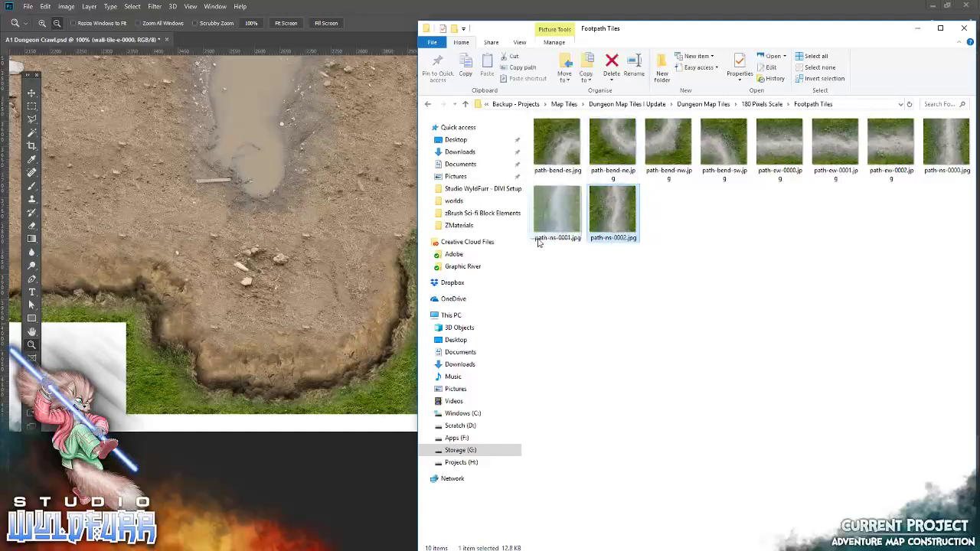
{"action": "left_click_drag", "start_coordinate": [613, 216], "coordinate": [490, 244]}
{"action": "left_click", "coordinate": [368, 22]}
Step: Show the grid guides and move path-ns-0002 down onto the existing footpath
{"action": "key", "text": "z"}
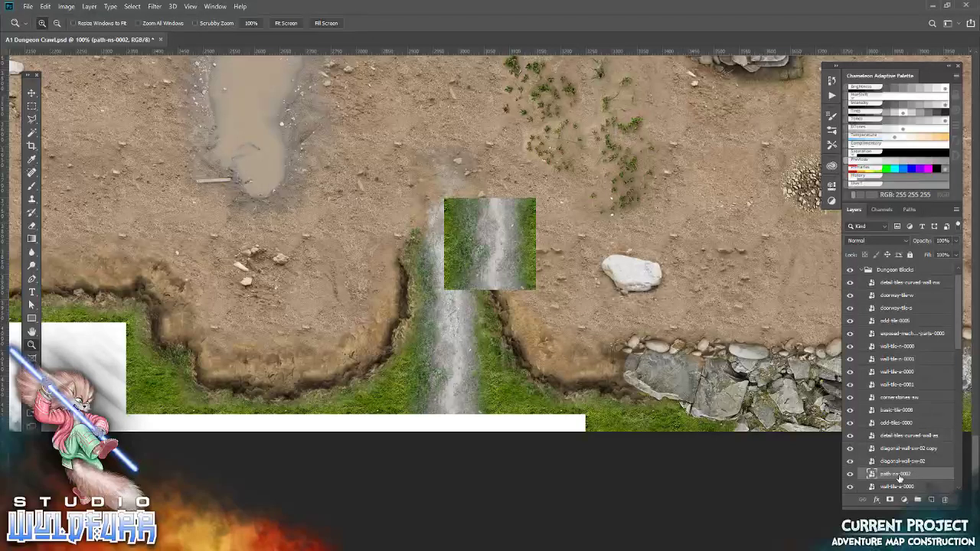
{"action": "scroll", "coordinate": [896, 460], "scroll_direction": "down", "scroll_amount": 2}
{"action": "scroll", "coordinate": [888, 429], "scroll_direction": "down", "scroll_amount": 3}
{"action": "scroll", "coordinate": [877, 391], "scroll_direction": "down", "scroll_amount": 3}
{"action": "scroll", "coordinate": [871, 372], "scroll_direction": "down", "scroll_amount": 4}
{"action": "scroll", "coordinate": [871, 360], "scroll_direction": "down", "scroll_amount": 2}
{"action": "scroll", "coordinate": [889, 398], "scroll_direction": "down", "scroll_amount": 4}
{"action": "scroll", "coordinate": [896, 444], "scroll_direction": "down", "scroll_amount": 3}
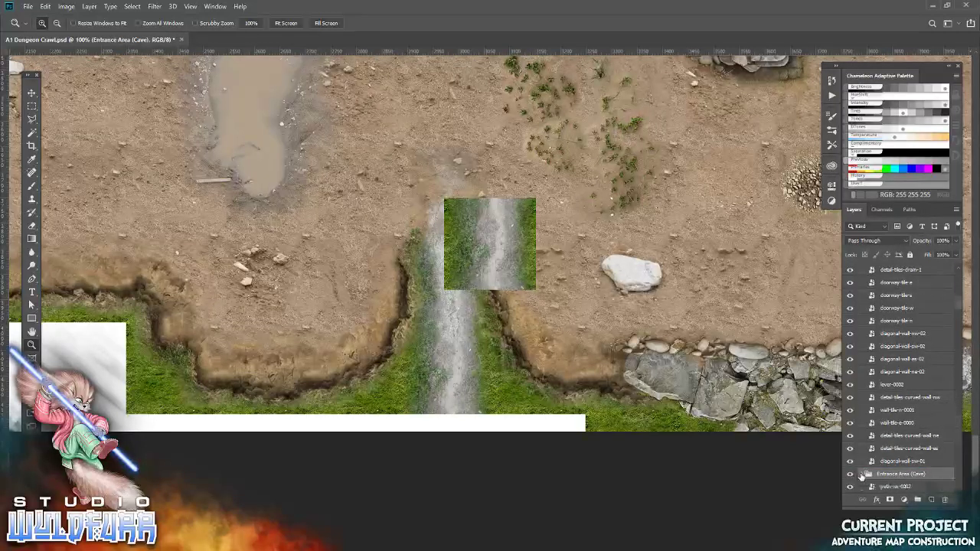
{"action": "left_click", "coordinate": [895, 488]}
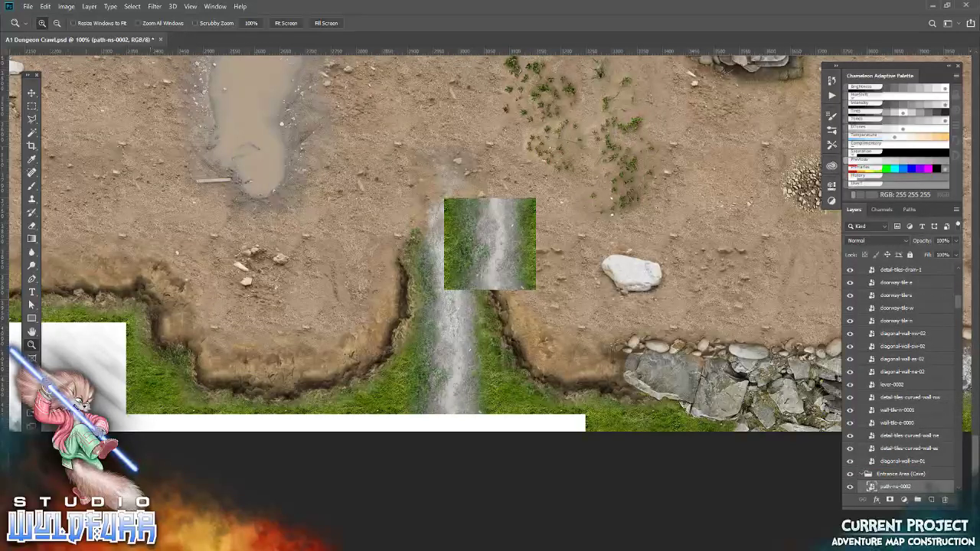
{"action": "key", "text": "ctrl+semicolon"}
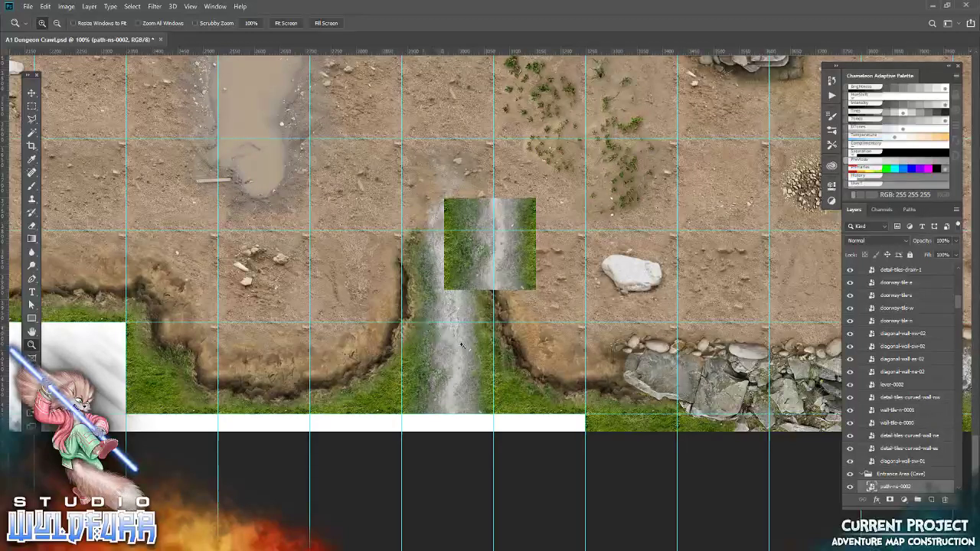
{"action": "left_click", "coordinate": [460, 344]}
{"action": "left_click", "coordinate": [460, 344]}
{"action": "key", "text": "v"}
{"action": "mouse_move", "coordinate": [417, 137]}
{"action": "left_mouse_down"}
{"action": "mouse_move", "coordinate": [365, 418]}
{"action": "mouse_move", "coordinate": [337, 445]}
{"action": "mouse_move", "coordinate": [378, 433]}
{"action": "left_mouse_up"}
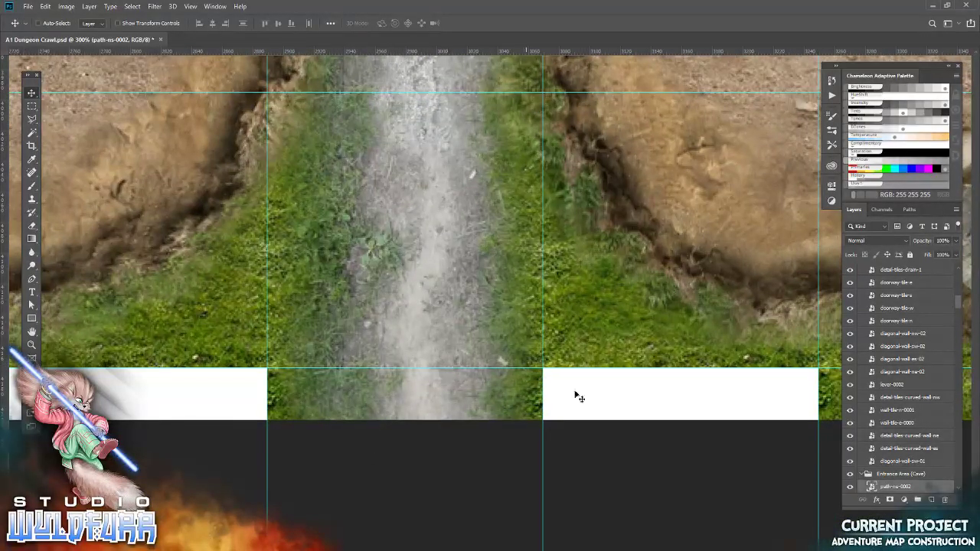
{"action": "scroll", "coordinate": [580, 398], "scroll_direction": "right", "scroll_amount": 3}
Step: Place grass-tile-0000 into the bottom empty slot
{"action": "key", "text": "alt+Tab"}
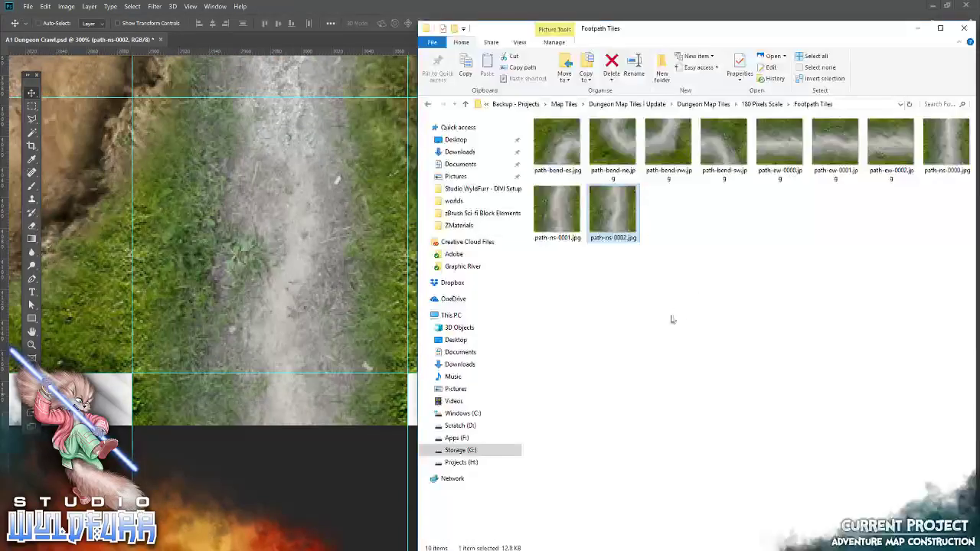
{"action": "left_click", "coordinate": [774, 104]}
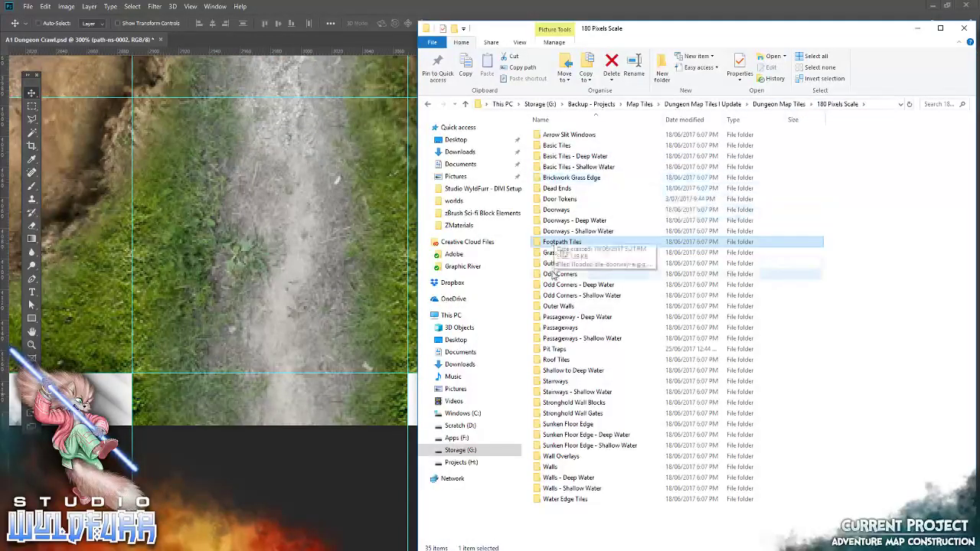
{"action": "left_click", "coordinate": [559, 254]}
{"action": "double_click", "coordinate": [558, 253]}
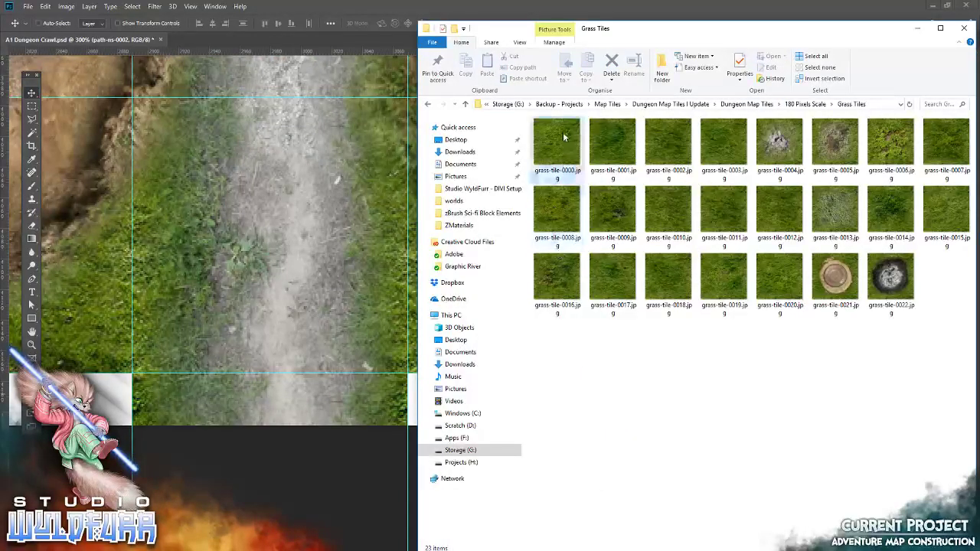
{"action": "left_click_drag", "start_coordinate": [563, 138], "coordinate": [299, 275]}
{"action": "left_click_drag", "start_coordinate": [369, 136], "coordinate": [423, 407]}
{"action": "left_click_drag", "start_coordinate": [301, 368], "coordinate": [379, 369]}
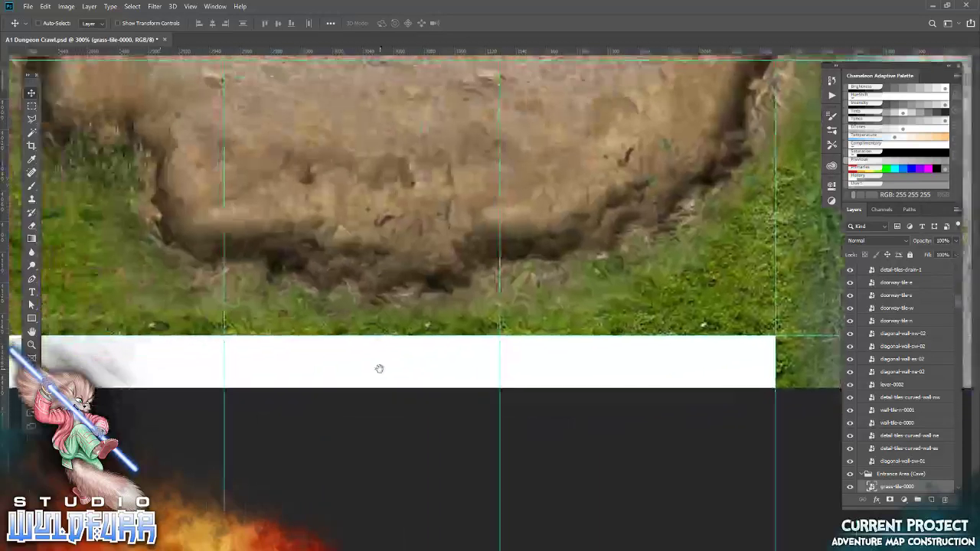
Step: Place grass-tile-0001 in the bottom-right strip and copy it left and up-left over white areas
{"action": "key", "text": "alt+Tab"}
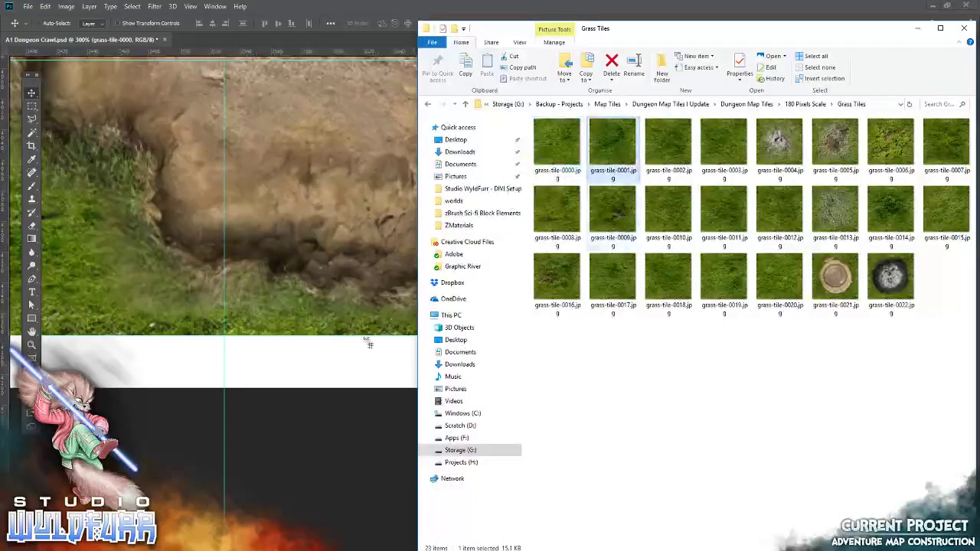
{"action": "left_click_drag", "start_coordinate": [556, 146], "coordinate": [360, 348]}
{"action": "left_click", "coordinate": [369, 23]}
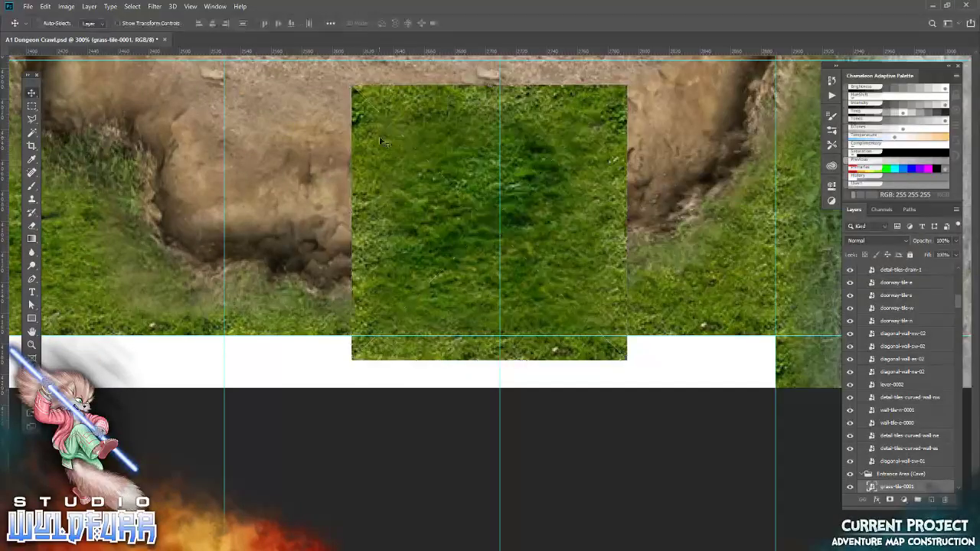
{"action": "left_click_drag", "start_coordinate": [385, 144], "coordinate": [533, 394]}
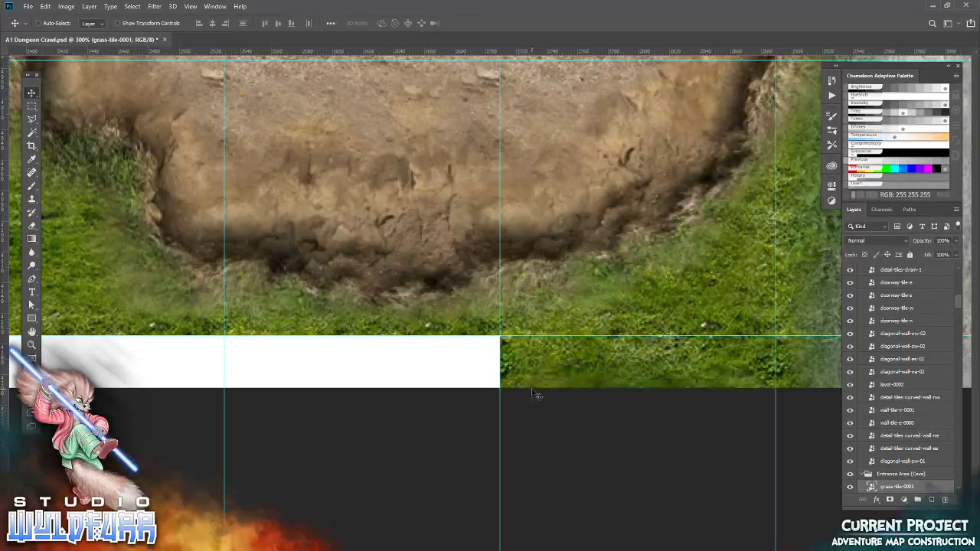
{"action": "scroll", "coordinate": [406, 365], "scroll_direction": "left", "scroll_amount": 5}
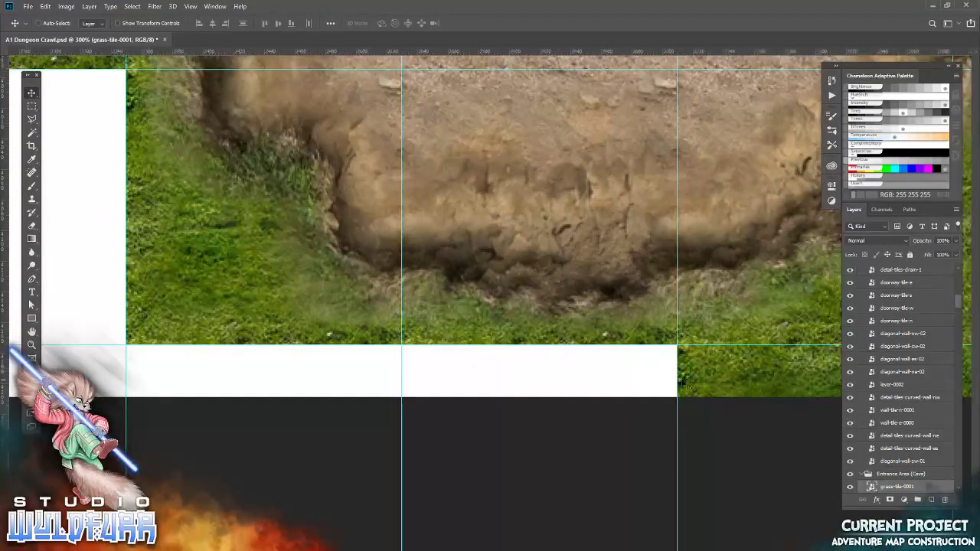
{"action": "left_click_drag", "start_coordinate": [762, 390], "coordinate": [512, 403]}
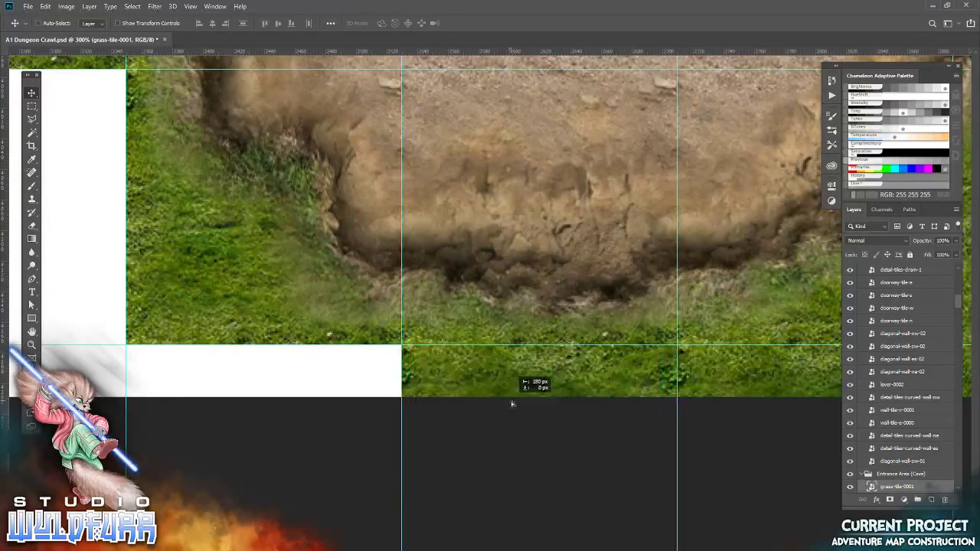
{"action": "left_click_drag", "start_coordinate": [570, 379], "coordinate": [296, 383]}
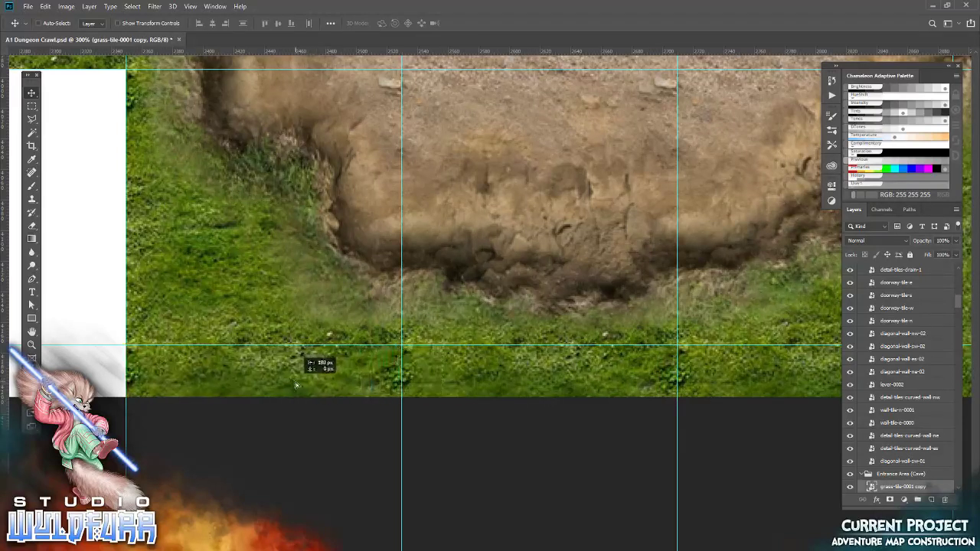
{"action": "scroll", "coordinate": [567, 371], "scroll_direction": "left", "scroll_amount": 8}
{"action": "scroll", "coordinate": [568, 371], "scroll_direction": "left", "scroll_amount": 3}
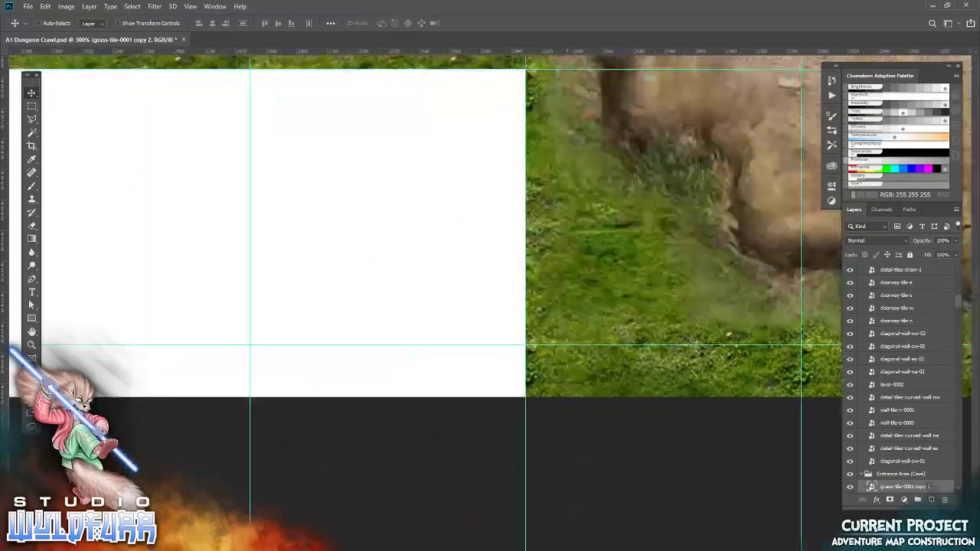
{"action": "left_click_drag", "start_coordinate": [601, 383], "coordinate": [315, 90]}
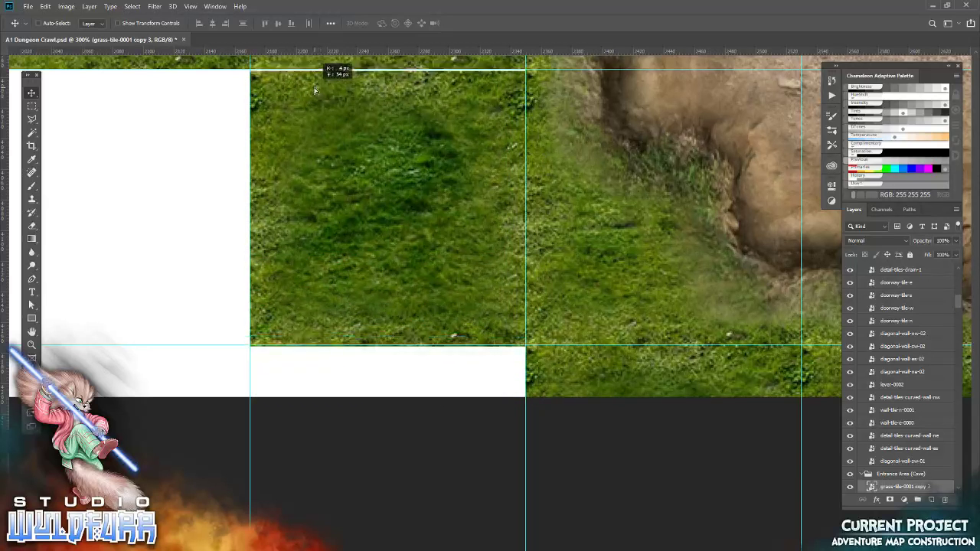
{"action": "key", "text": "Up"}
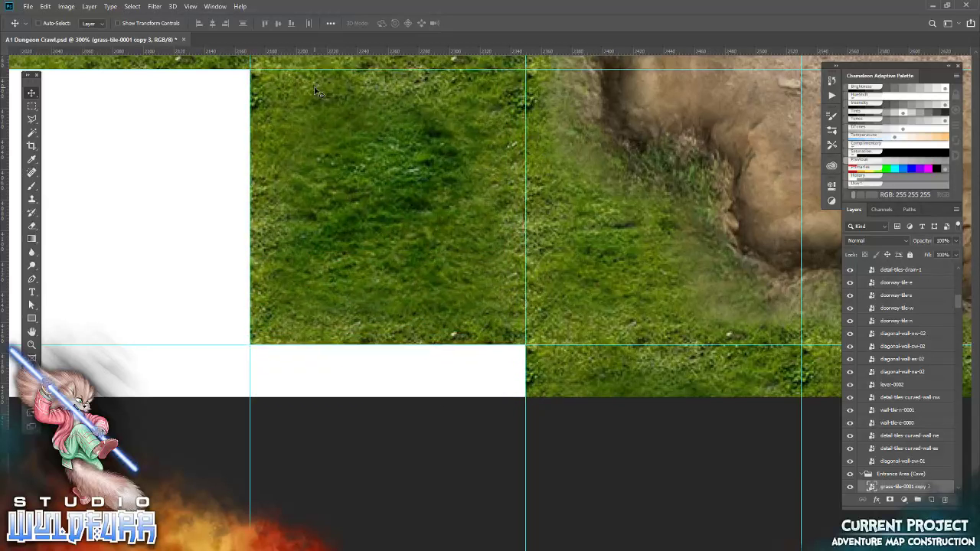
Step: Place grass-tile-0002 in the remaining white area, aligned to the guides
{"action": "left_click_drag", "start_coordinate": [219, 144], "coordinate": [405, 247]}
{"action": "key", "text": "alt+Tab"}
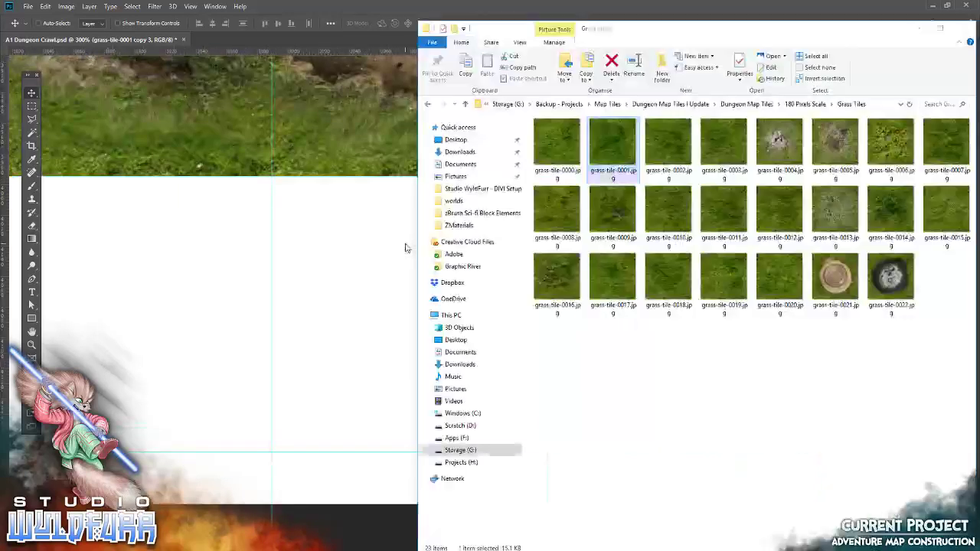
{"action": "left_click_drag", "start_coordinate": [679, 153], "coordinate": [363, 260]}
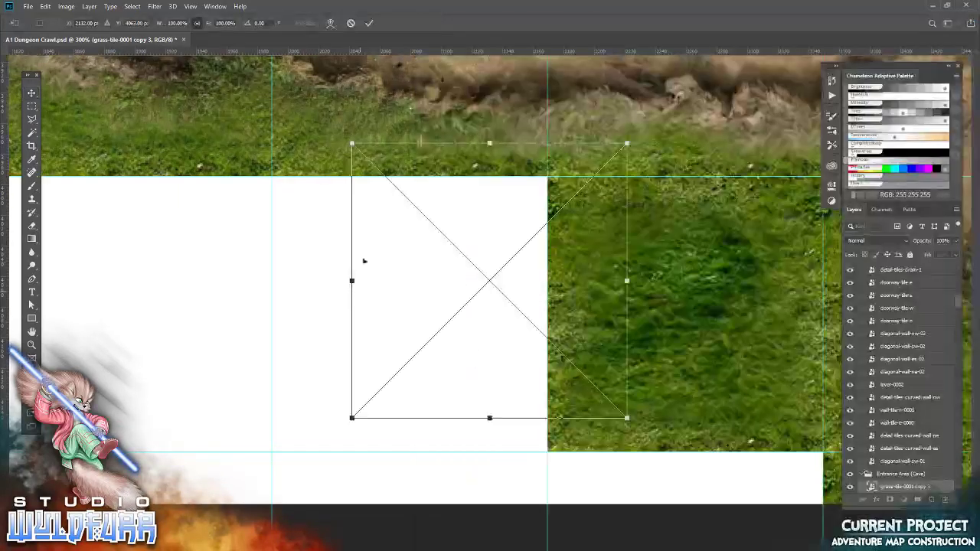
{"action": "left_click_drag", "start_coordinate": [435, 294], "coordinate": [355, 327]}
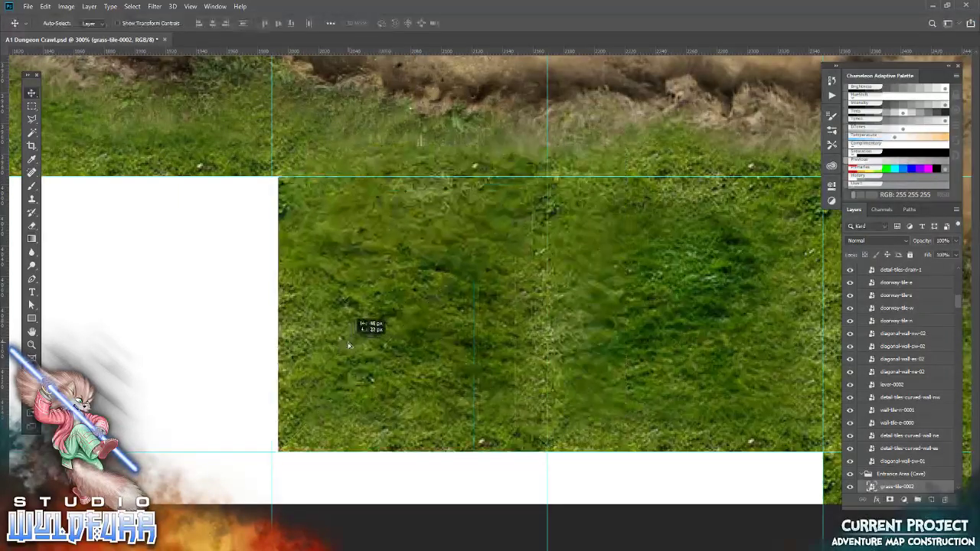
{"action": "key", "text": "Return"}
Step: Place grass-tile-0003 over the white area to the left, snapped flush
{"action": "key", "text": "alt+Tab"}
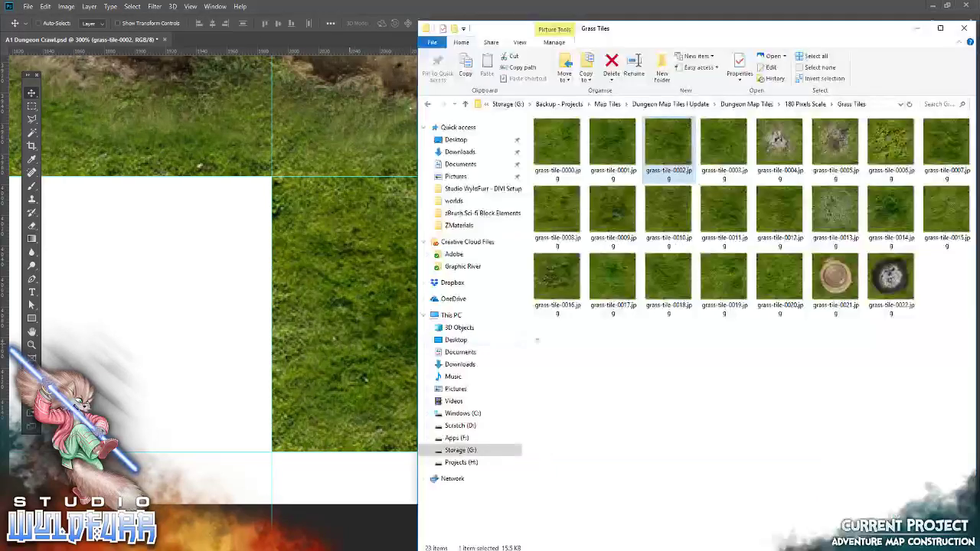
{"action": "left_click_drag", "start_coordinate": [720, 150], "coordinate": [228, 324]}
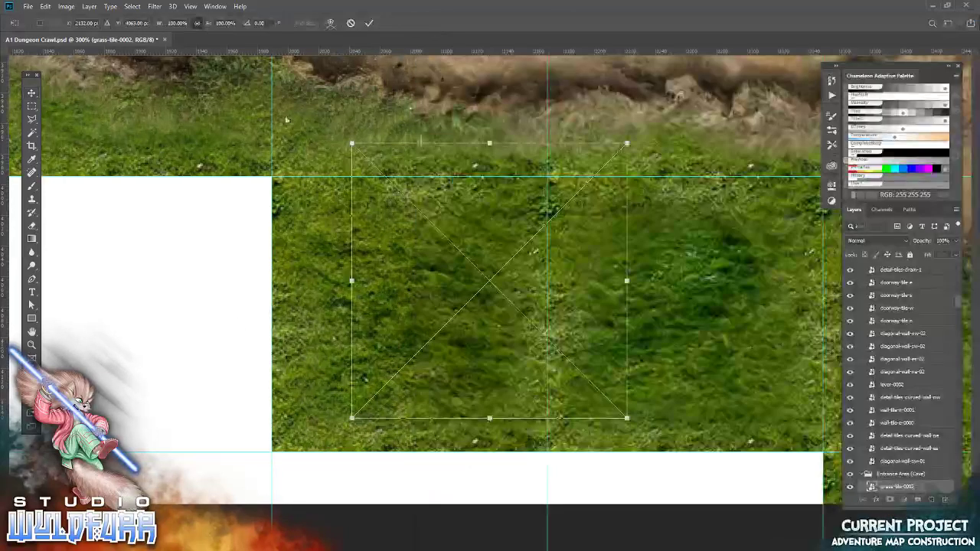
{"action": "left_click", "coordinate": [369, 23]}
{"action": "left_click_drag", "start_coordinate": [612, 349], "coordinate": [325, 354]}
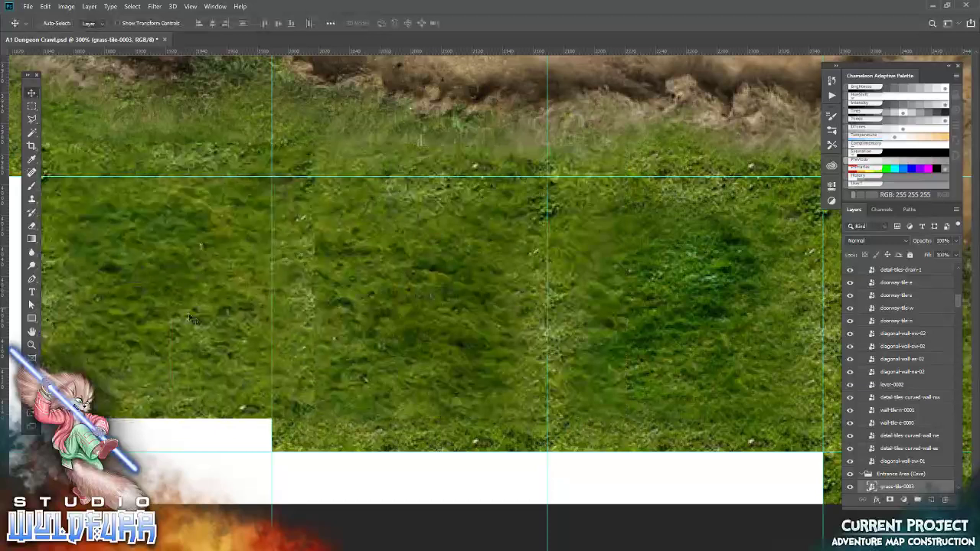
{"action": "left_click_drag", "start_coordinate": [324, 351], "coordinate": [300, 379]}
{"action": "key", "text": "Delete"}
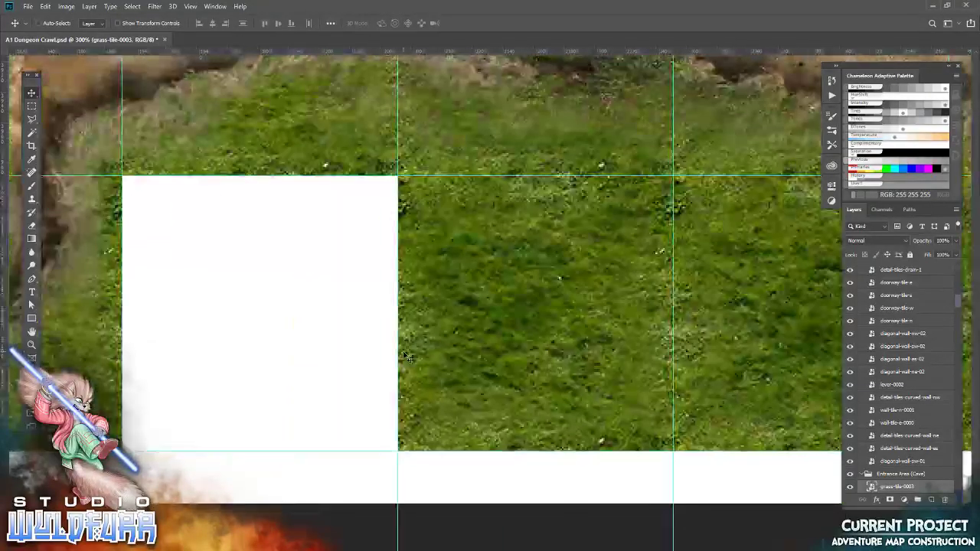
Step: Fill the white gap with the rocky grass-tile-0004
{"action": "key", "text": "alt+Tab"}
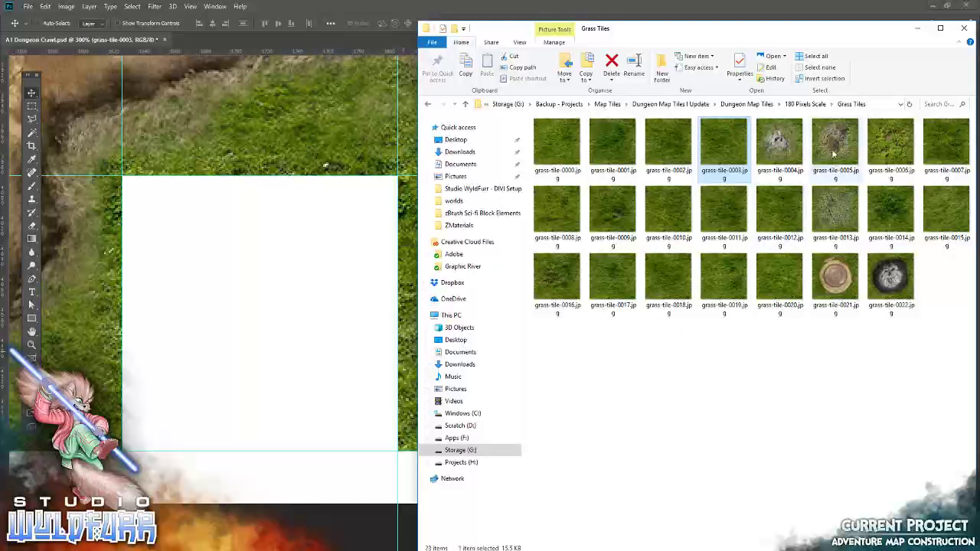
{"action": "left_click", "coordinate": [764, 150]}
{"action": "left_click_drag", "start_coordinate": [260, 288], "coordinate": [260, 287]}
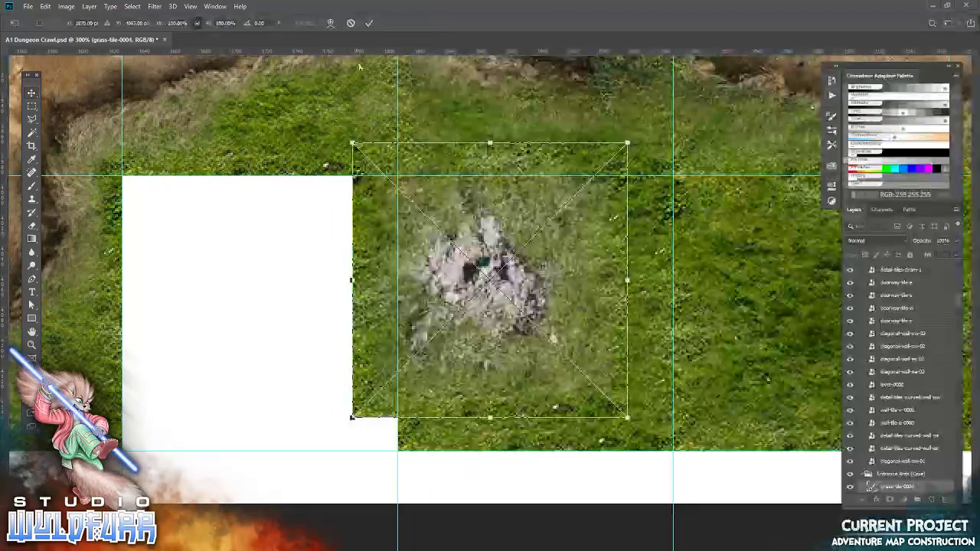
{"action": "key", "text": "Return"}
{"action": "left_click_drag", "start_coordinate": [480, 196], "coordinate": [285, 277]}
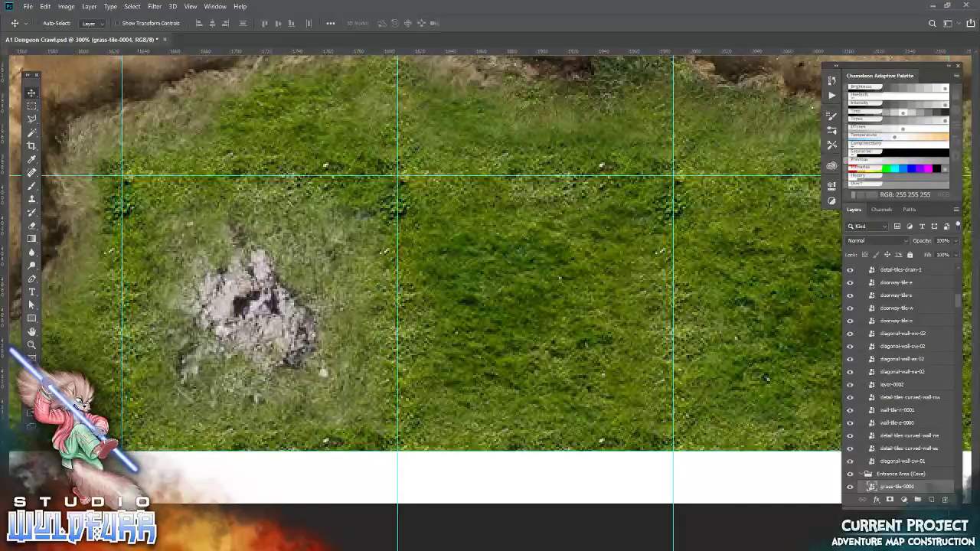
{"action": "left_click_drag", "start_coordinate": [154, 461], "coordinate": [584, 396]}
{"action": "mouse_move", "coordinate": [271, 416]}
{"action": "left_mouse_down"}
{"action": "mouse_move", "coordinate": [538, 396]}
{"action": "mouse_move", "coordinate": [351, 408]}
{"action": "left_mouse_up"}
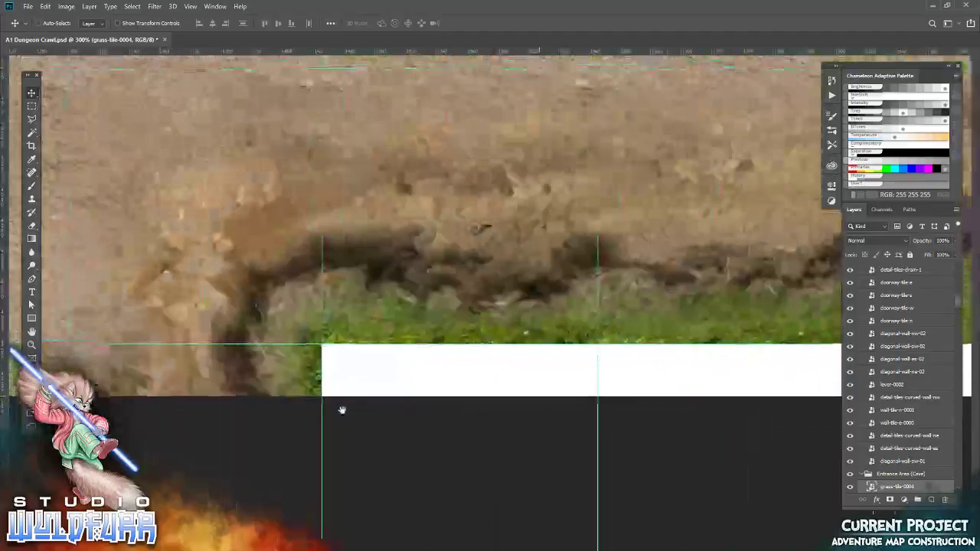
Step: Place grass-tile-0017 in a white gap and duplicate it into the next cell
{"action": "key", "text": "alt+Tab"}
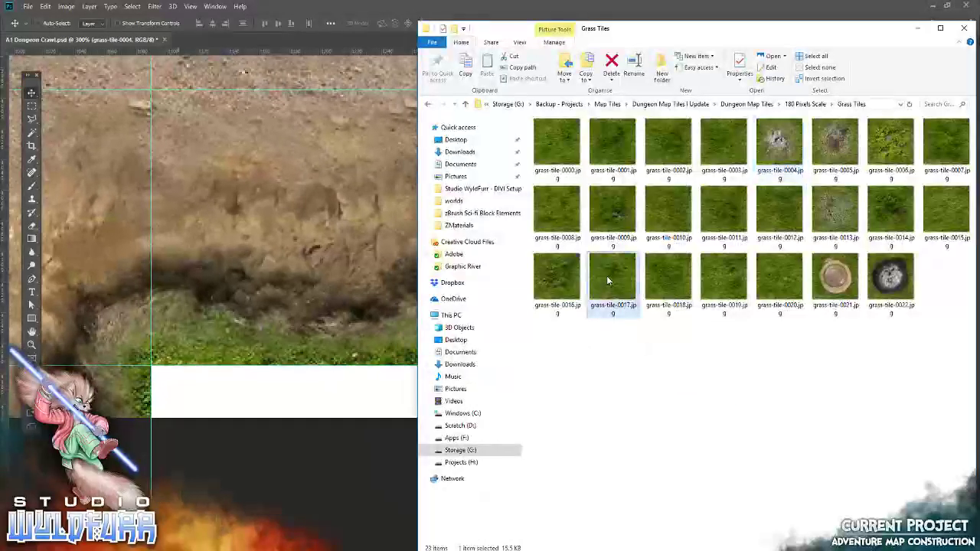
{"action": "left_click_drag", "start_coordinate": [608, 280], "coordinate": [195, 393]}
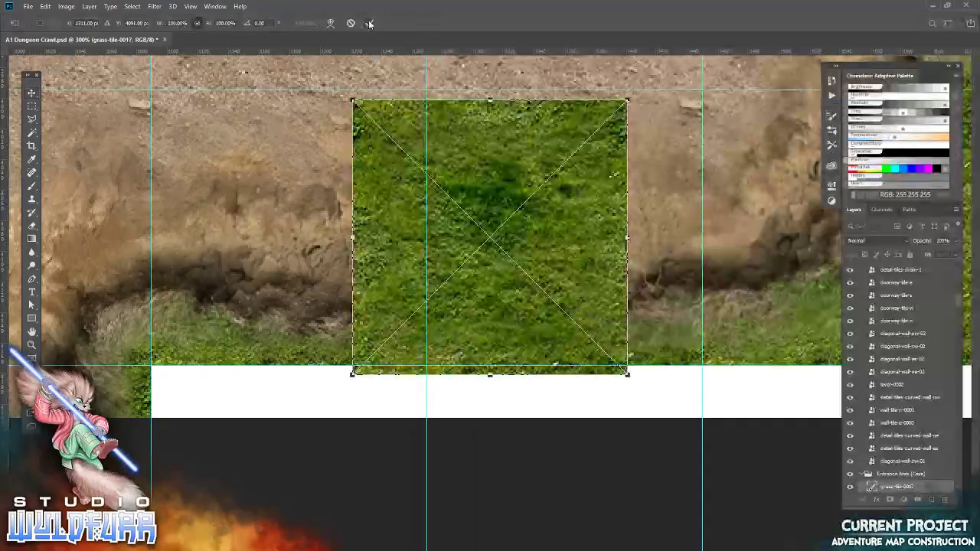
{"action": "left_click", "coordinate": [369, 23]}
{"action": "left_click_drag", "start_coordinate": [513, 188], "coordinate": [302, 462]}
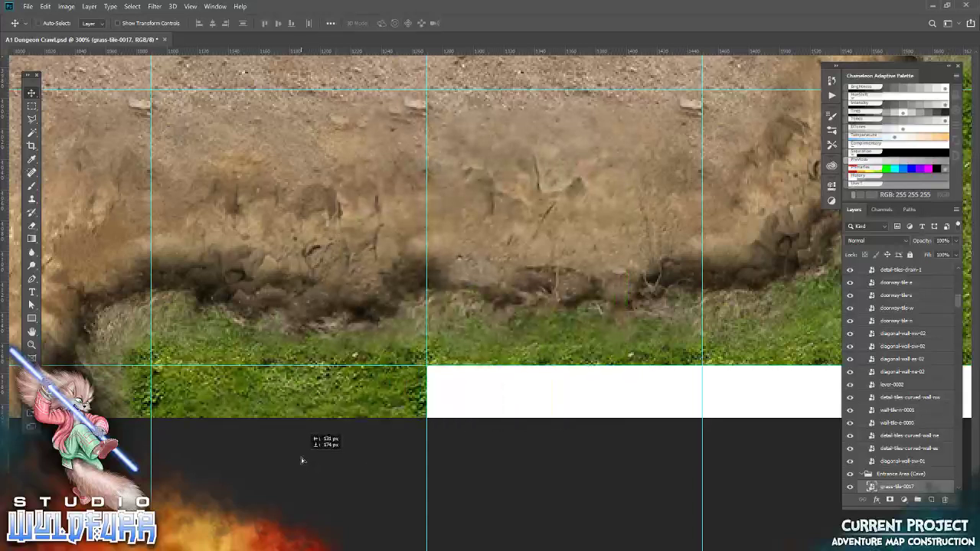
{"action": "left_click_drag", "start_coordinate": [302, 396], "coordinate": [558, 432]}
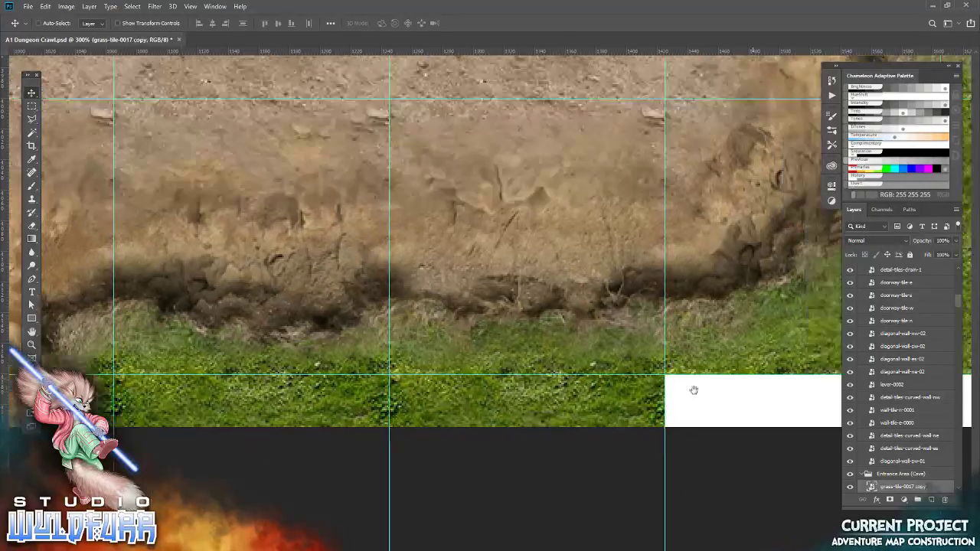
{"action": "left_click_drag", "start_coordinate": [691, 392], "coordinate": [275, 409]}
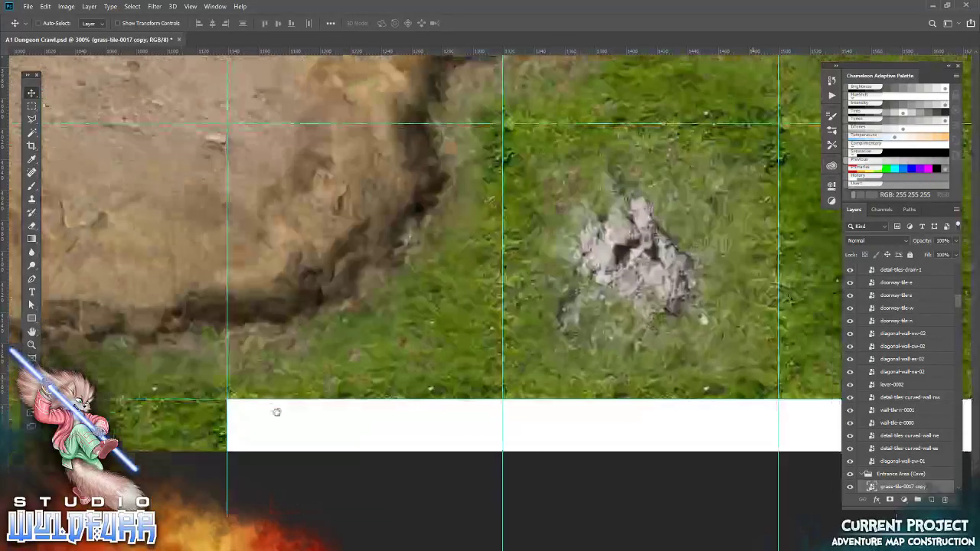
Step: Place grass-tile-0000 along the bottom white strip, shifted right to fill it
{"action": "key", "text": "alt+Tab"}
{"action": "left_click_drag", "start_coordinate": [605, 283], "coordinate": [376, 203]}
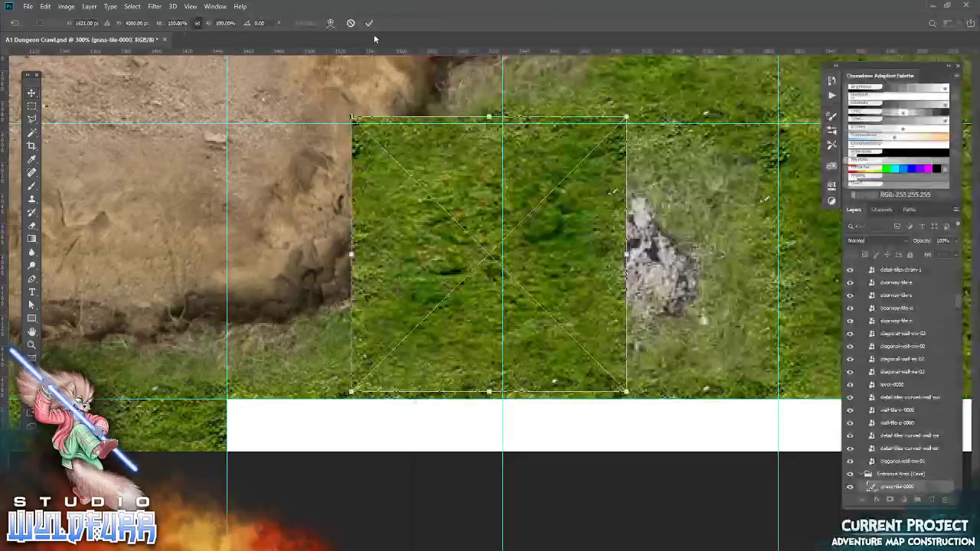
{"action": "left_click", "coordinate": [369, 23]}
{"action": "left_click_drag", "start_coordinate": [451, 214], "coordinate": [330, 495]}
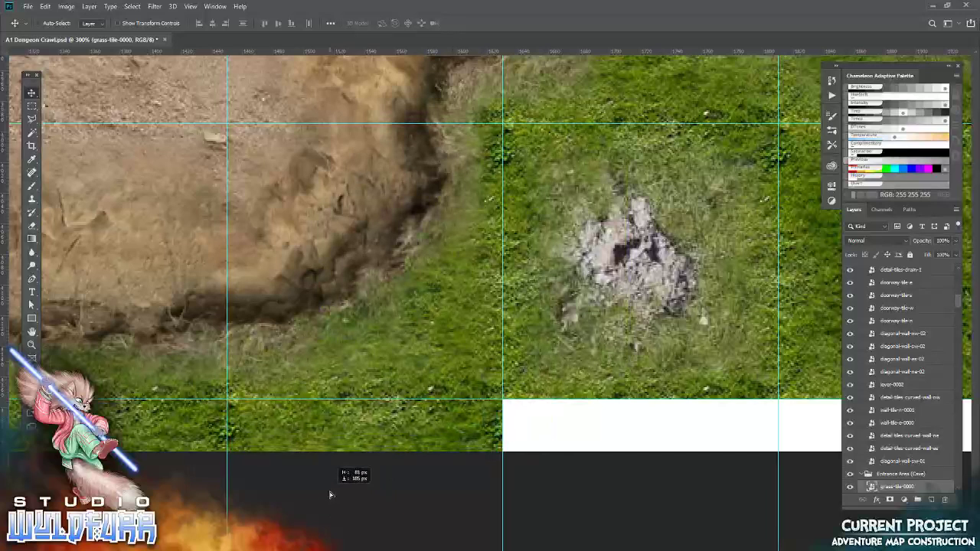
{"action": "left_click_drag", "start_coordinate": [330, 426], "coordinate": [604, 440]}
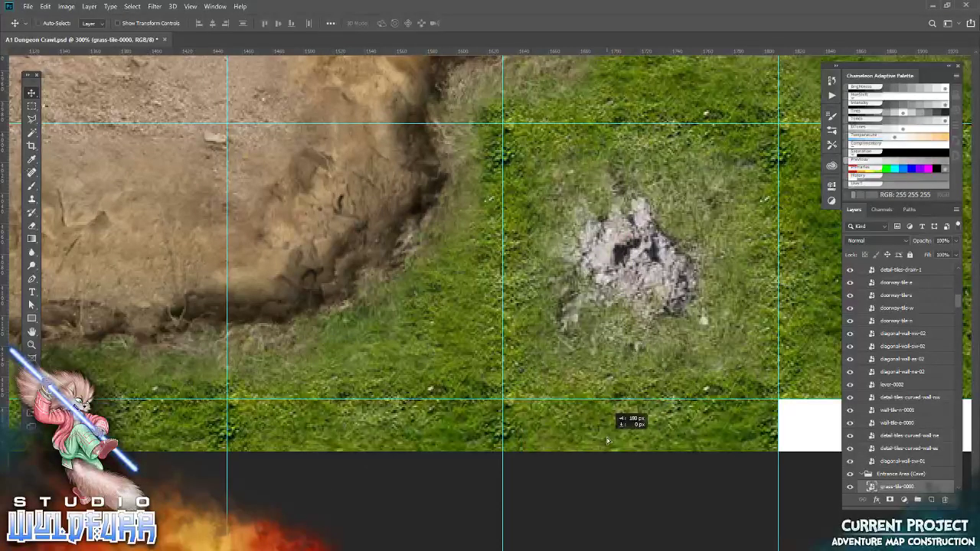
{"action": "mouse_move", "coordinate": [703, 426]}
{"action": "left_mouse_down"}
{"action": "mouse_move", "coordinate": [140, 409]}
{"action": "mouse_move", "coordinate": [670, 429]}
{"action": "left_mouse_up"}
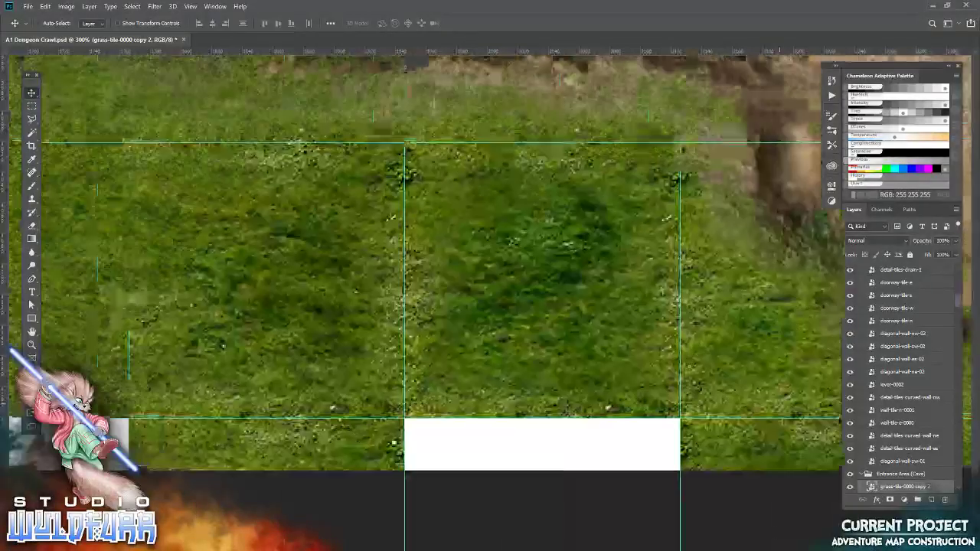
{"action": "left_click_drag", "start_coordinate": [777, 404], "coordinate": [248, 409]}
Step: Place grass-tile-0002 in a white gap and duplicate it into the remaining gap
{"action": "key", "text": "alt+Tab"}
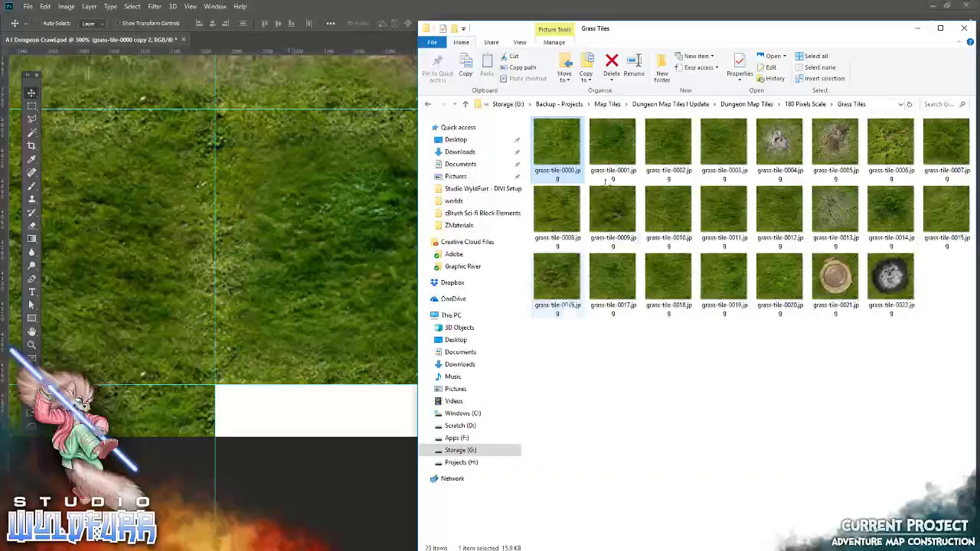
{"action": "left_click_drag", "start_coordinate": [662, 143], "coordinate": [487, 245]}
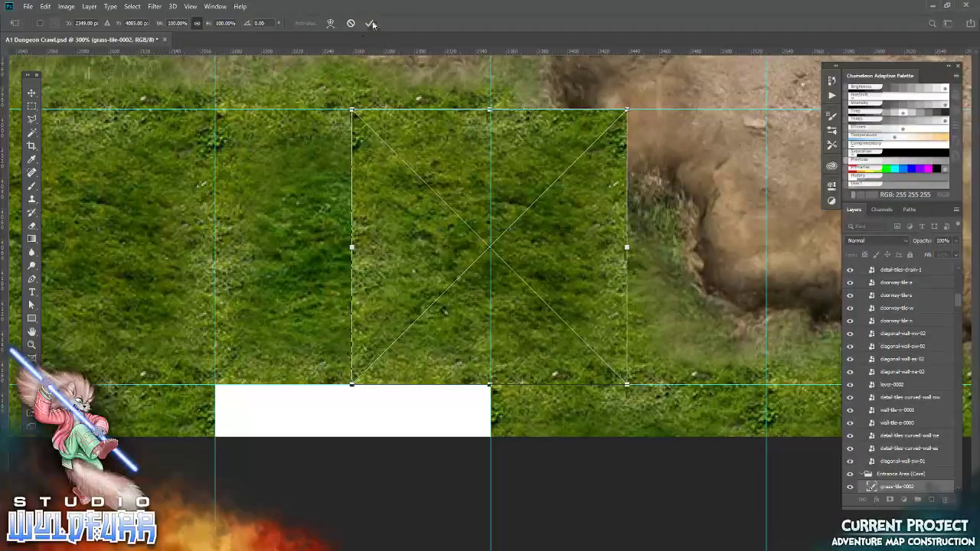
{"action": "key", "text": "Return"}
{"action": "left_click_drag", "start_coordinate": [460, 190], "coordinate": [321, 458]}
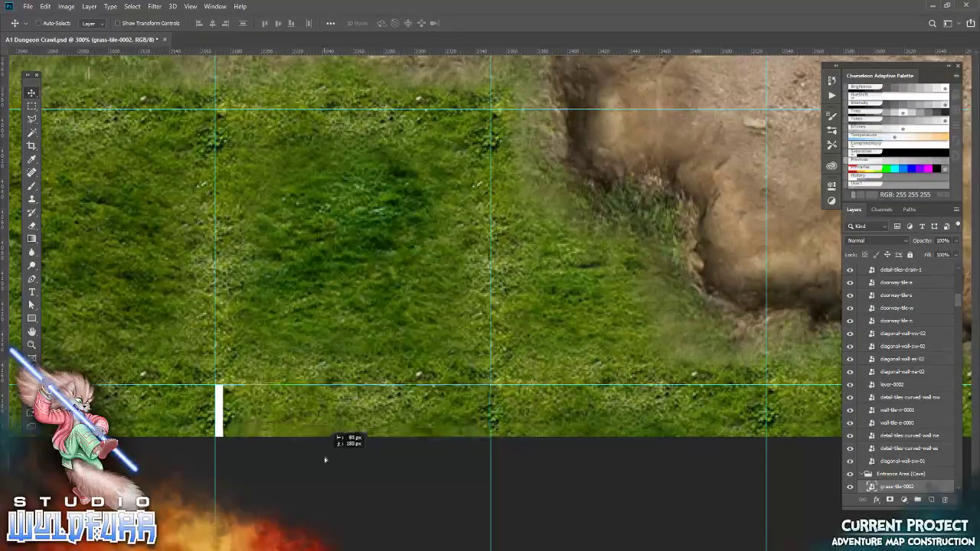
{"action": "scroll", "coordinate": [322, 458], "scroll_direction": "left", "scroll_amount": 3}
{"action": "scroll", "coordinate": [536, 429], "scroll_direction": "left", "scroll_amount": 3}
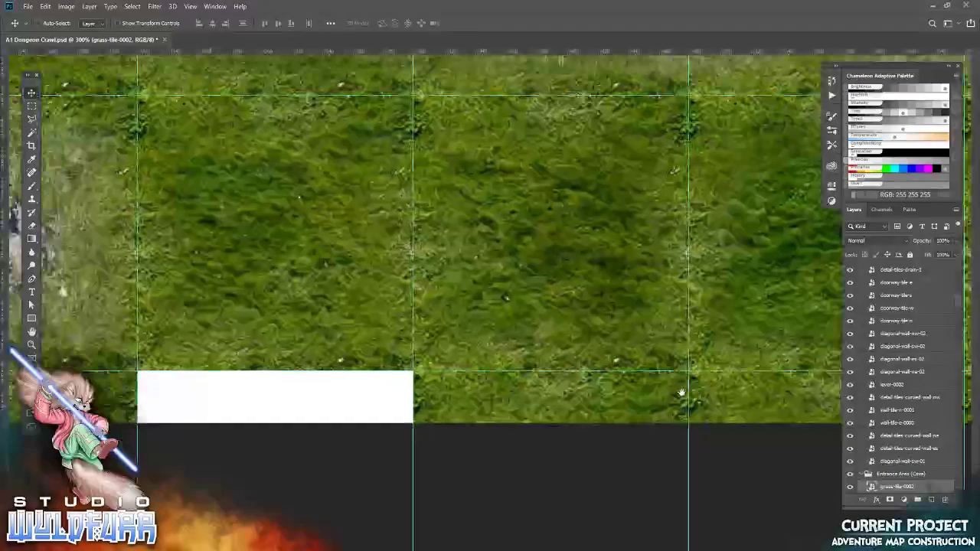
{"action": "left_click_drag", "start_coordinate": [770, 399], "coordinate": [222, 408]}
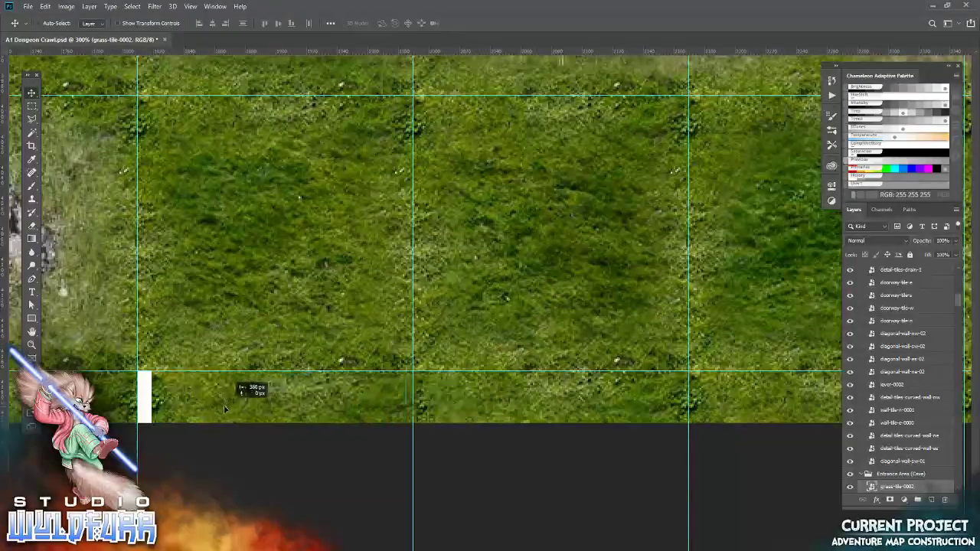
{"action": "scroll", "coordinate": [222, 409], "scroll_direction": "left", "scroll_amount": 5}
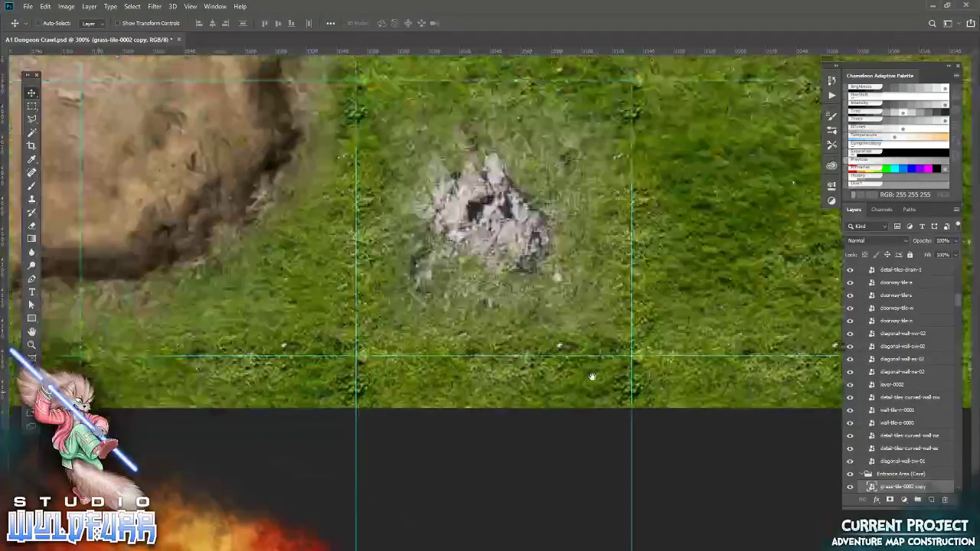
Step: Fill the white square in the grassy notch with grass-tile-0020
{"action": "double_click", "coordinate": [32, 345]}
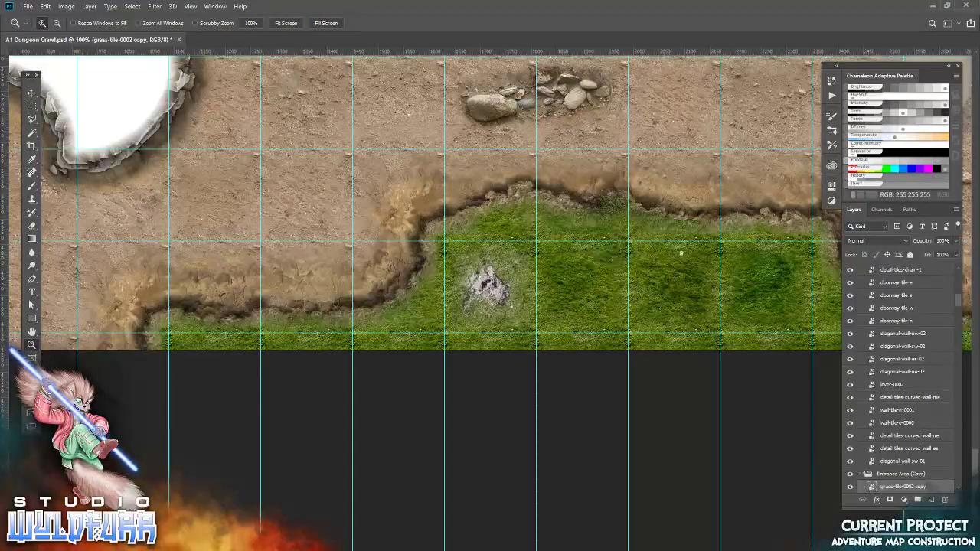
{"action": "scroll", "coordinate": [543, 313], "scroll_direction": "right", "scroll_amount": 5}
{"action": "scroll", "coordinate": [224, 322], "scroll_direction": "up", "scroll_amount": 3}
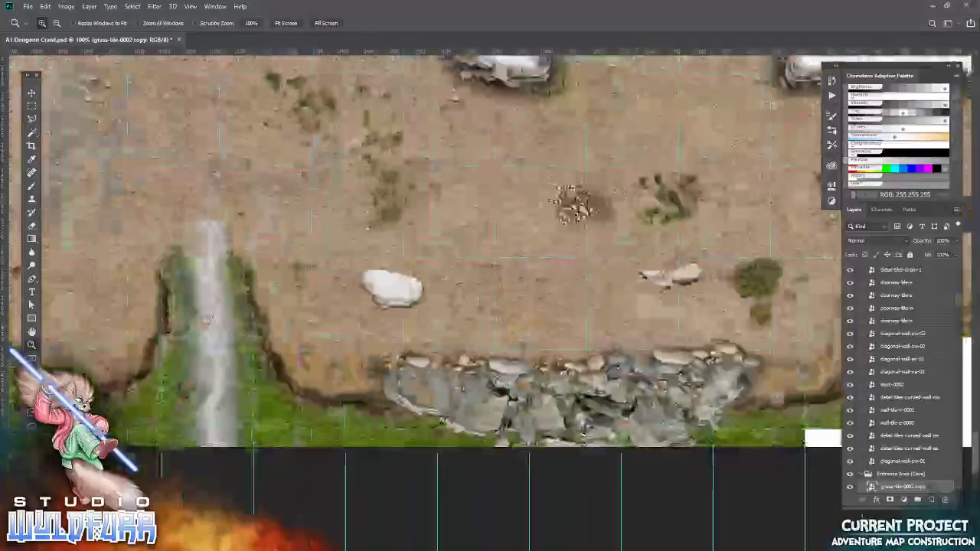
{"action": "scroll", "coordinate": [321, 333], "scroll_direction": "right", "scroll_amount": 5}
{"action": "scroll", "coordinate": [434, 346], "scroll_direction": "down", "scroll_amount": 2}
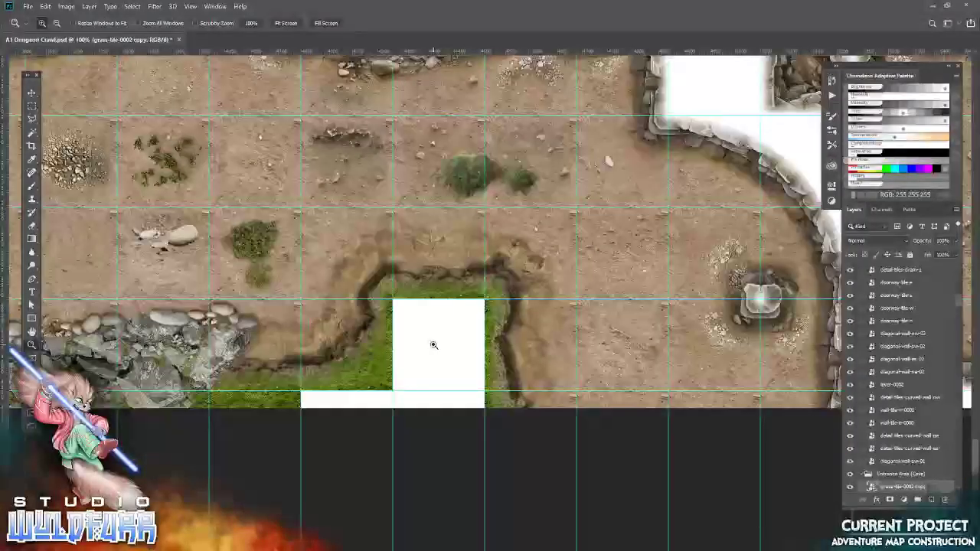
{"action": "left_click", "coordinate": [429, 350]}
{"action": "key", "text": "alt+Tab"}
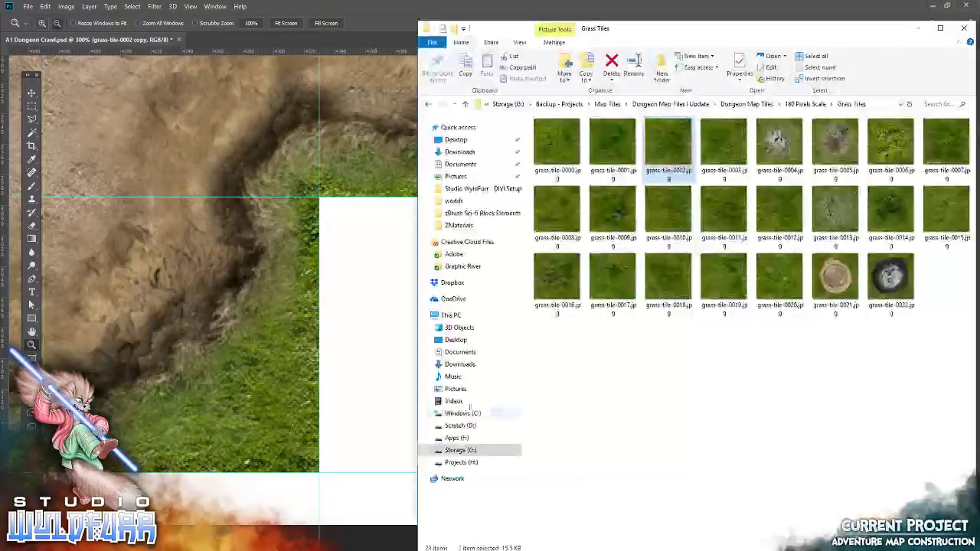
{"action": "left_click_drag", "start_coordinate": [781, 290], "coordinate": [289, 286]}
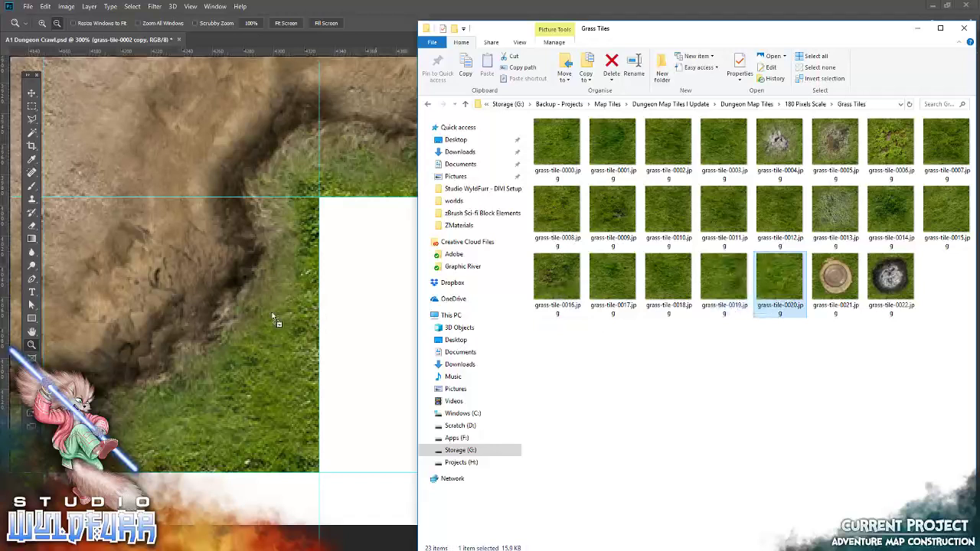
{"action": "key", "text": "Return"}
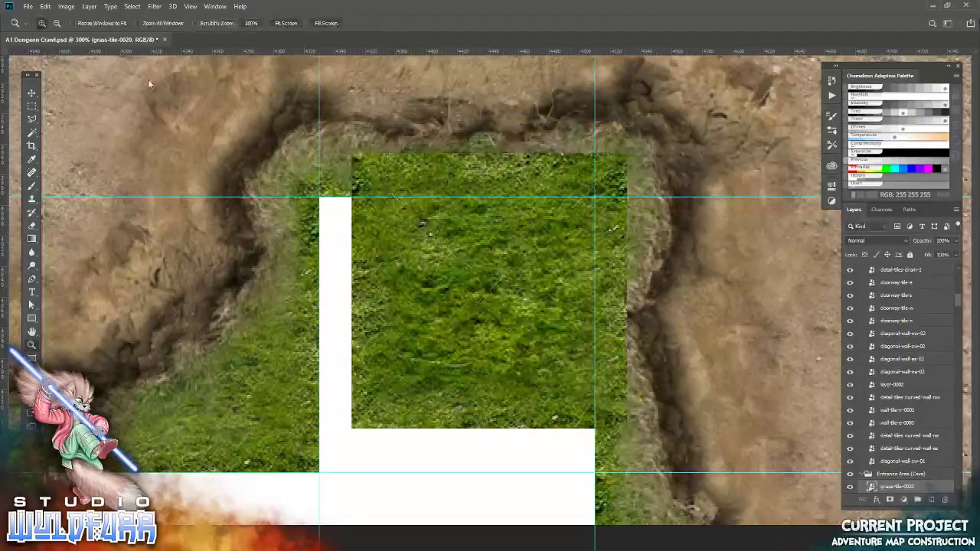
{"action": "left_click_drag", "start_coordinate": [420, 268], "coordinate": [387, 310]}
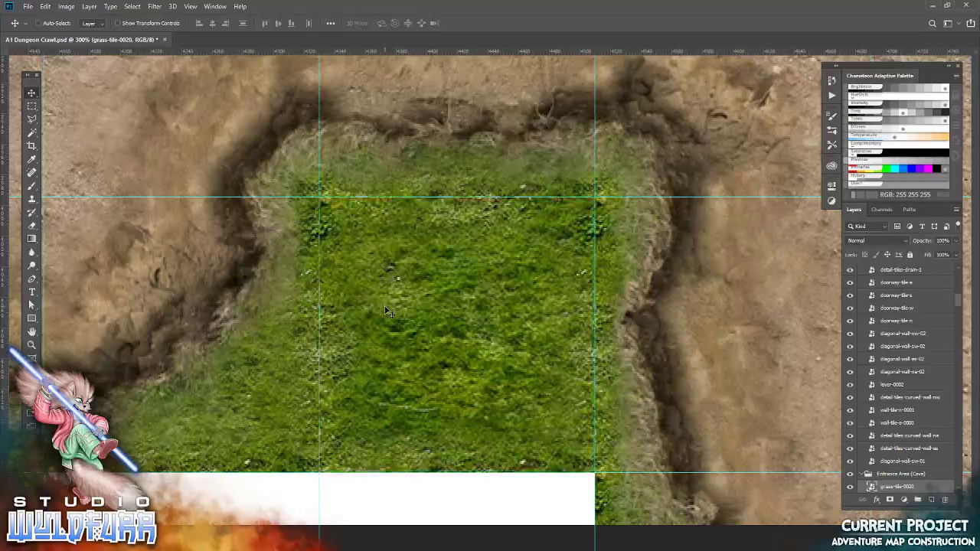
Step: Fill the bottom gap with grass-tile-0019 nudged flush, then zoom out to review the map
{"action": "key", "text": "alt+Tab"}
{"action": "left_click", "coordinate": [720, 286]}
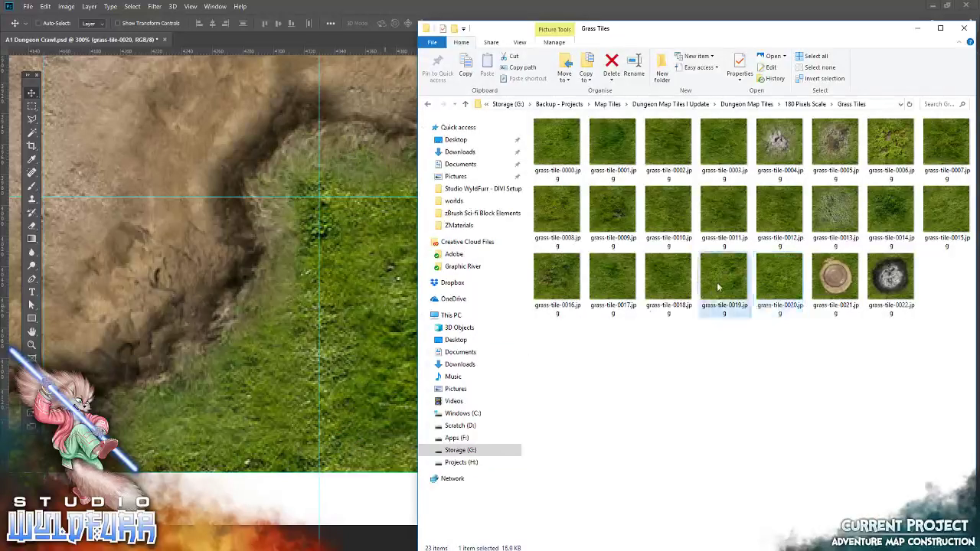
{"action": "left_click_drag", "start_coordinate": [295, 356], "coordinate": [293, 148]}
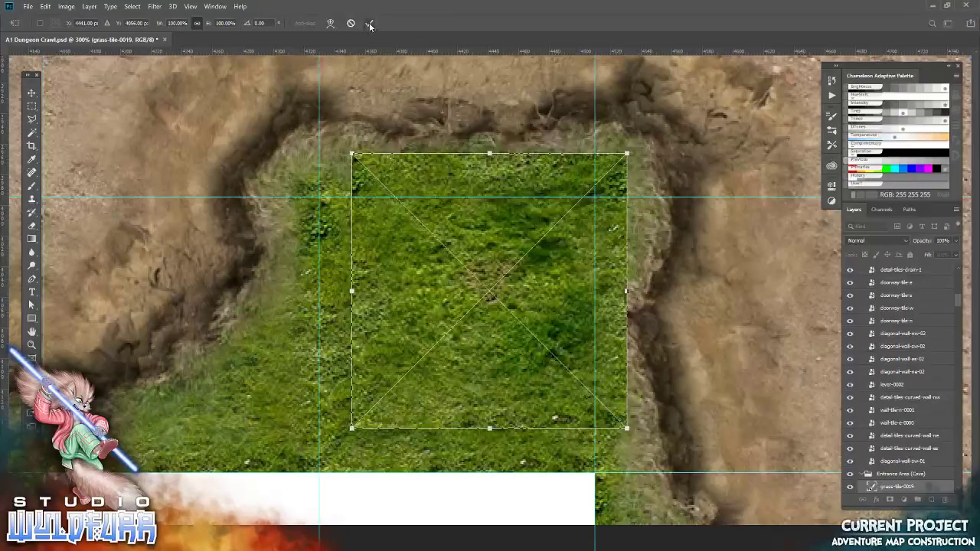
{"action": "left_click", "coordinate": [370, 24]}
{"action": "mouse_move", "coordinate": [475, 172]}
{"action": "left_mouse_down"}
{"action": "mouse_move", "coordinate": [419, 507]}
{"action": "mouse_move", "coordinate": [442, 497]}
{"action": "left_mouse_up"}
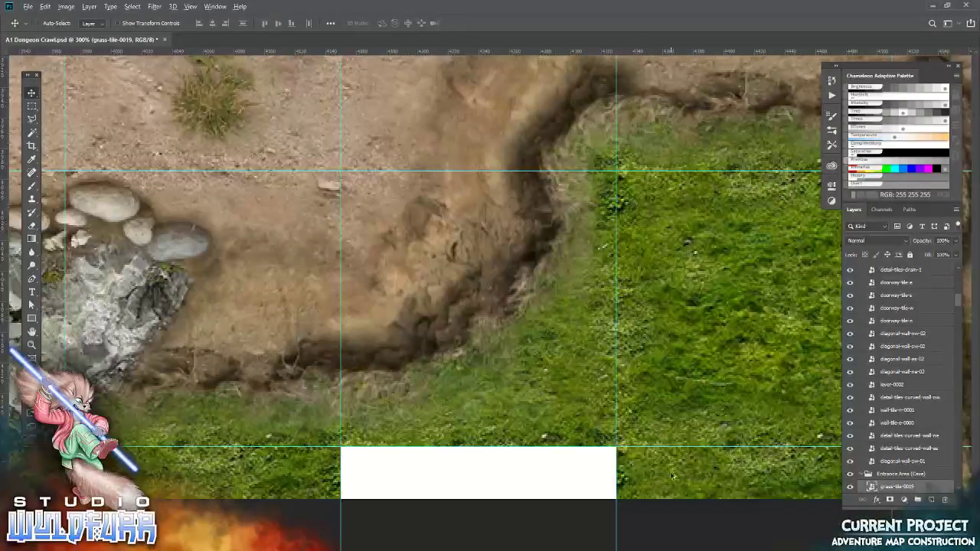
{"action": "mouse_move", "coordinate": [269, 465]}
{"action": "left_mouse_down"}
{"action": "mouse_move", "coordinate": [441, 487]}
{"action": "mouse_move", "coordinate": [408, 491]}
{"action": "left_mouse_up"}
{"action": "key", "text": "Left"}
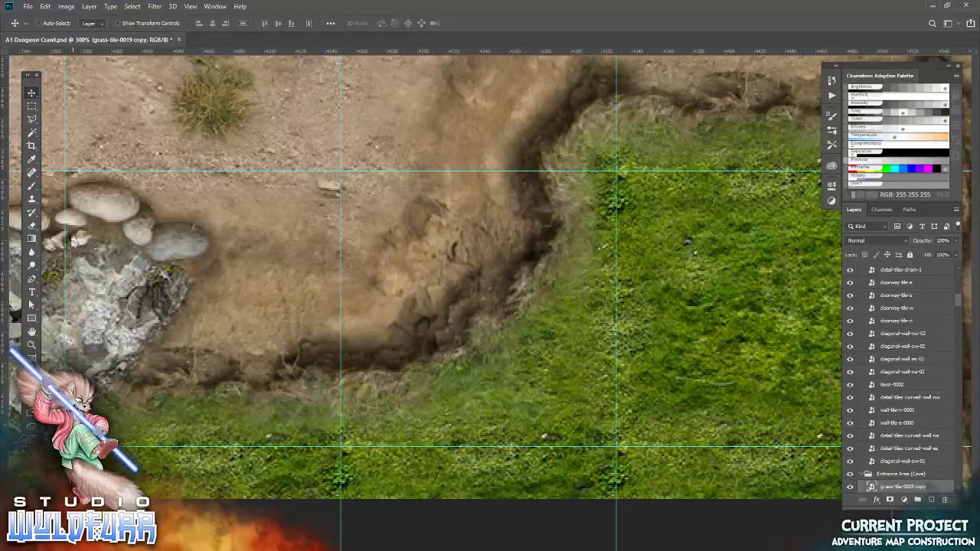
{"action": "key", "text": "ctrl+1"}
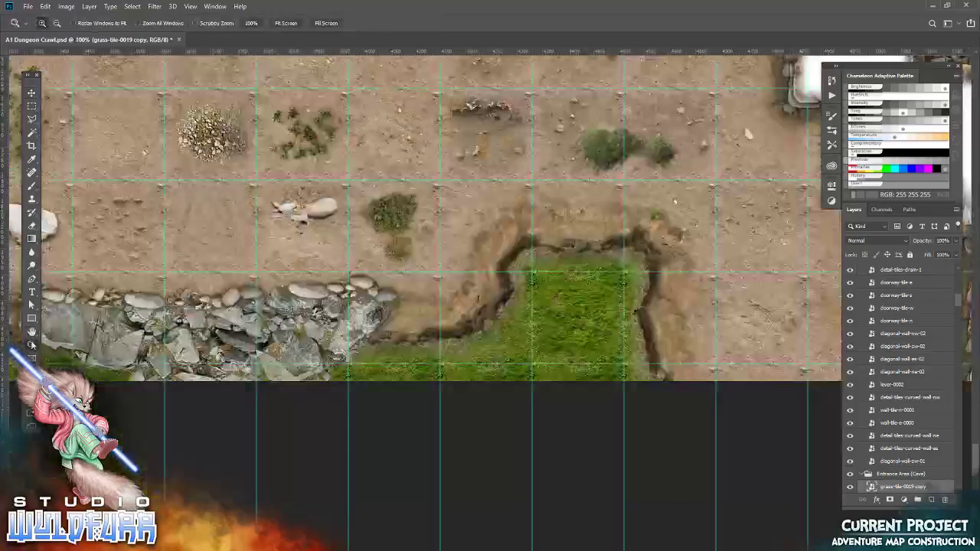
{"action": "left_click_drag", "start_coordinate": [268, 311], "coordinate": [439, 380]}
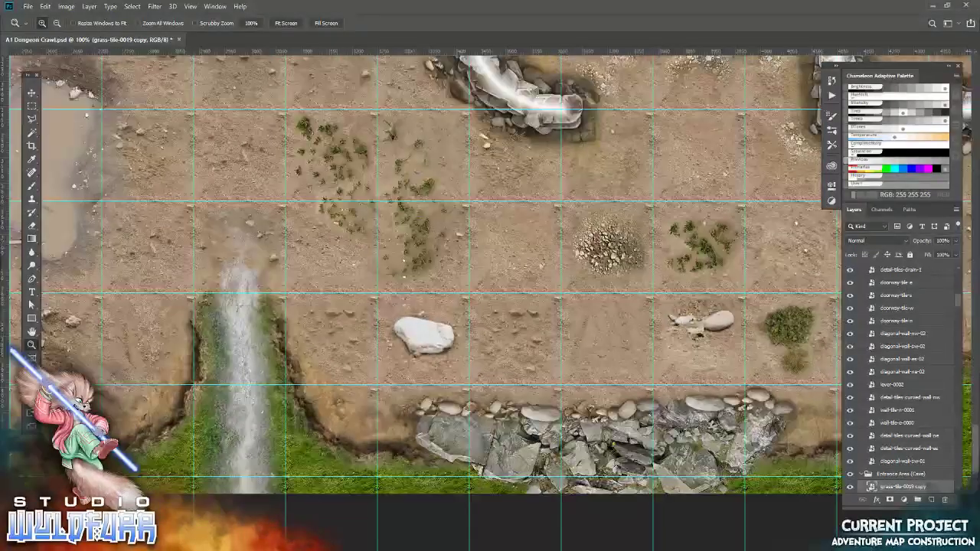
{"action": "mouse_move", "coordinate": [439, 379]}
{"action": "left_mouse_down"}
{"action": "mouse_move", "coordinate": [528, 307]}
{"action": "mouse_move", "coordinate": [62, 319]}
{"action": "left_mouse_up"}
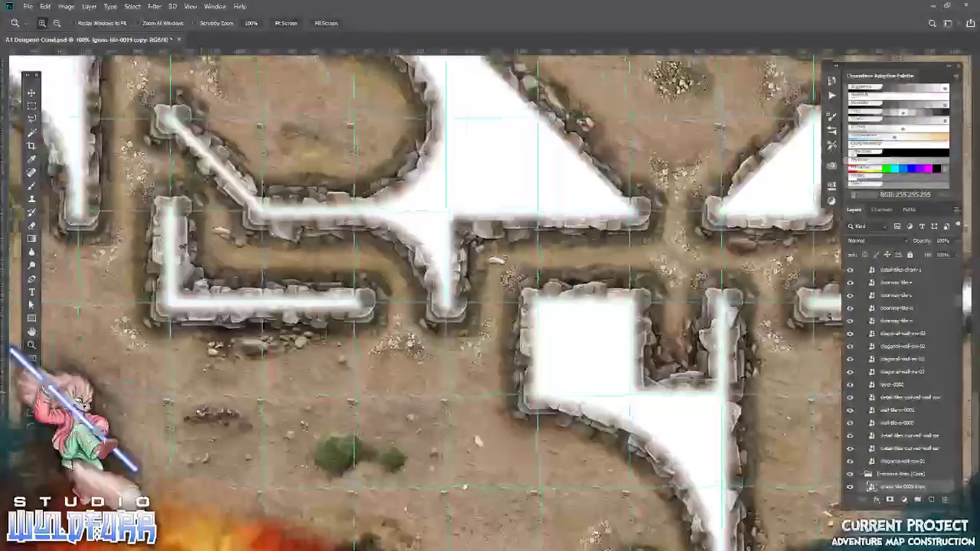
Step: Pan the A1 Dungeon Crawl map to the untiled white grid west of the dirt cave rooms
{"action": "left_click_drag", "start_coordinate": [61, 318], "coordinate": [429, 360]}
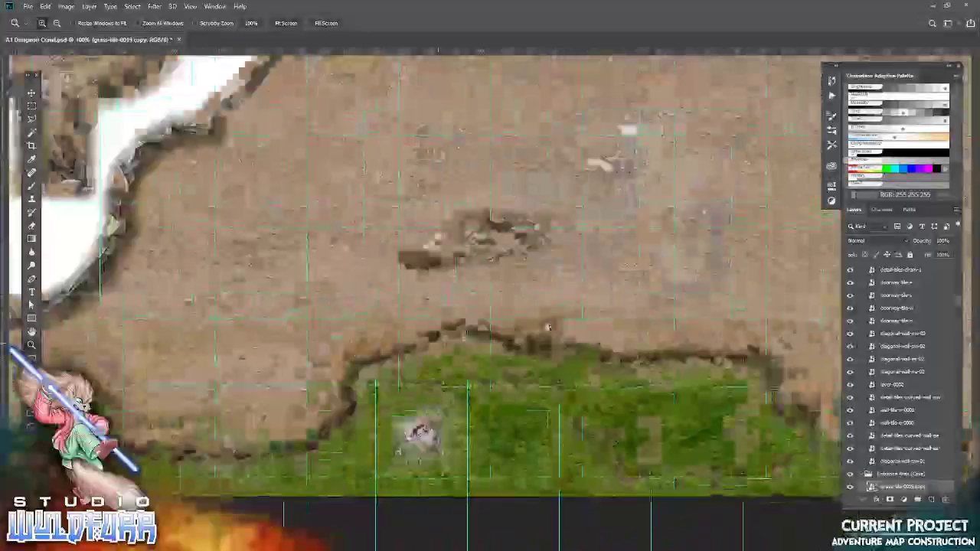
{"action": "mouse_move", "coordinate": [429, 359]}
{"action": "left_mouse_down"}
{"action": "mouse_move", "coordinate": [121, 309]}
{"action": "mouse_move", "coordinate": [562, 331]}
{"action": "left_mouse_up"}
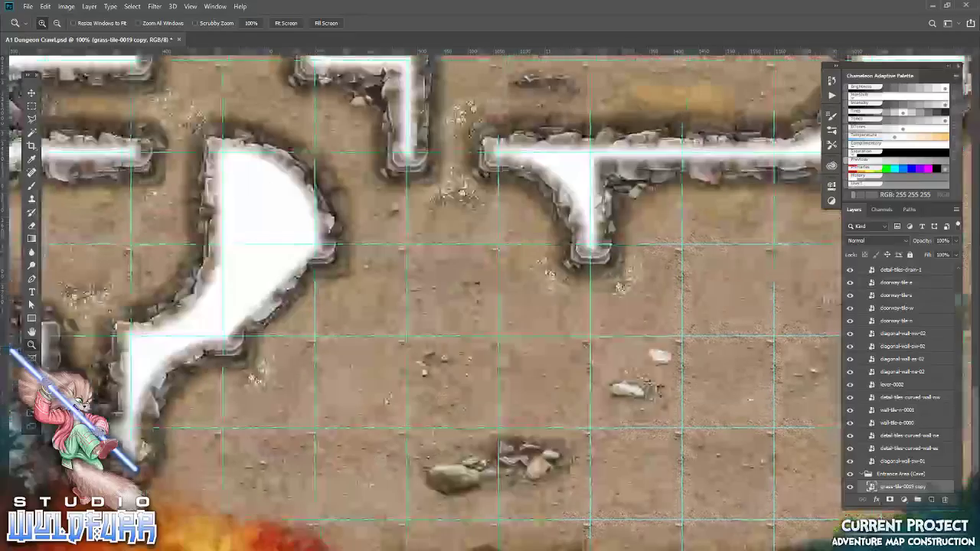
{"action": "left_click_drag", "start_coordinate": [490, 306], "coordinate": [371, 386]}
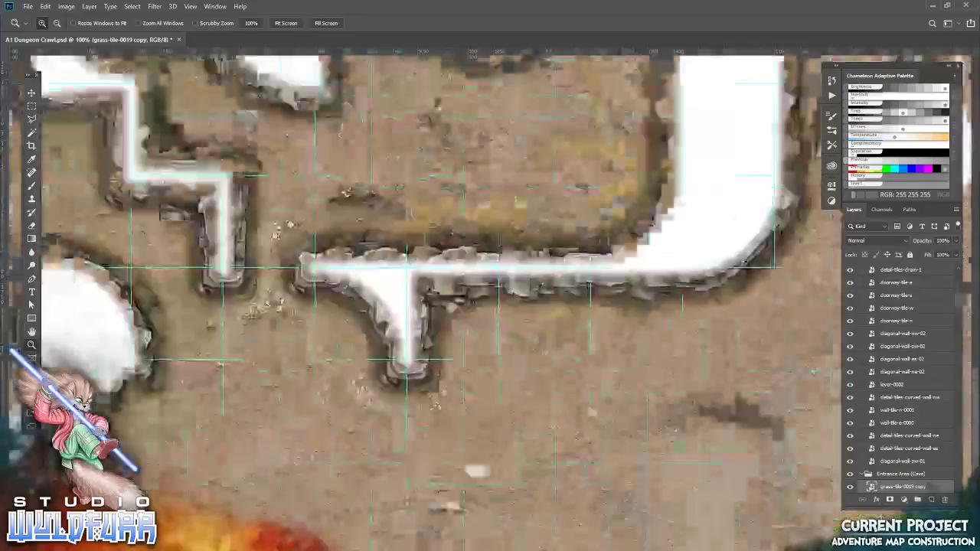
{"action": "left_click_drag", "start_coordinate": [490, 306], "coordinate": [169, 406]}
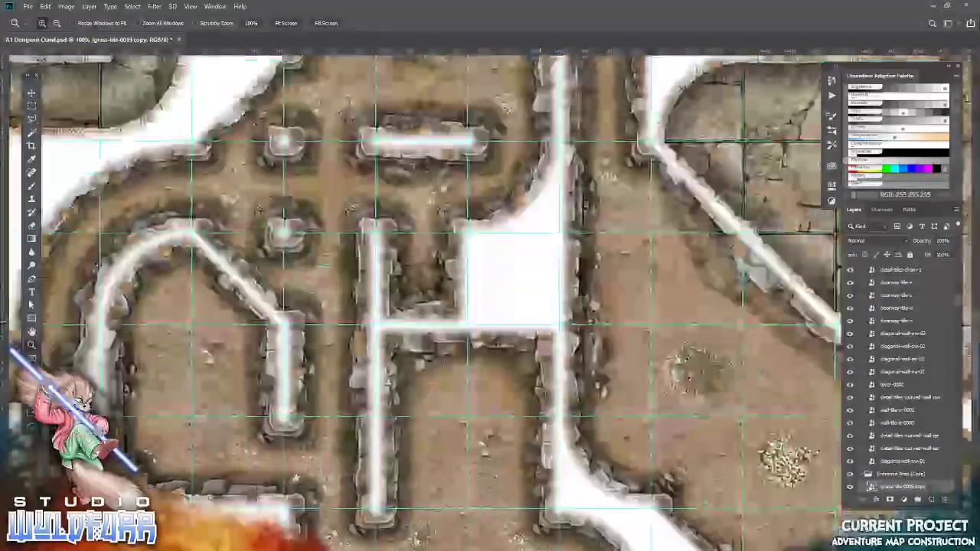
{"action": "left_click_drag", "start_coordinate": [529, 318], "coordinate": [363, 428]}
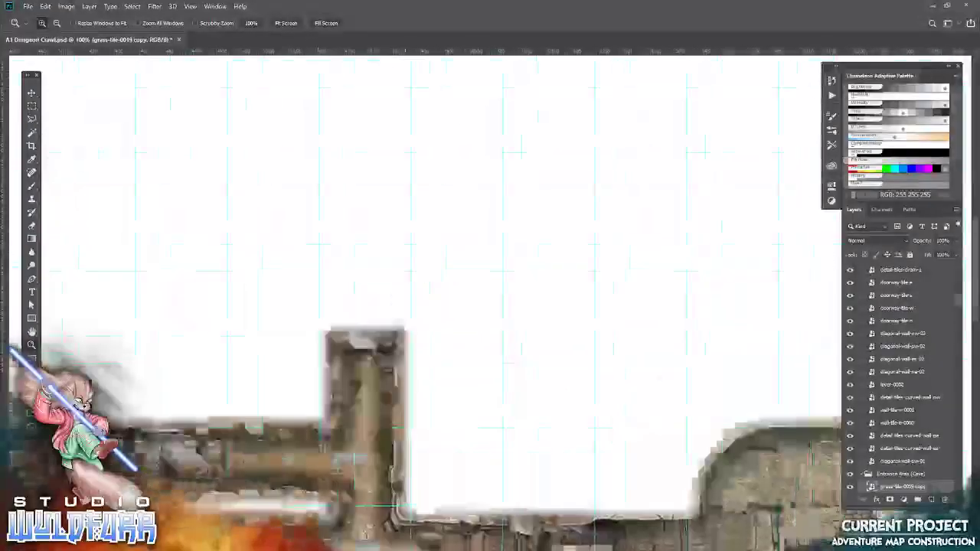
{"action": "left_click_drag", "start_coordinate": [364, 428], "coordinate": [273, 464]}
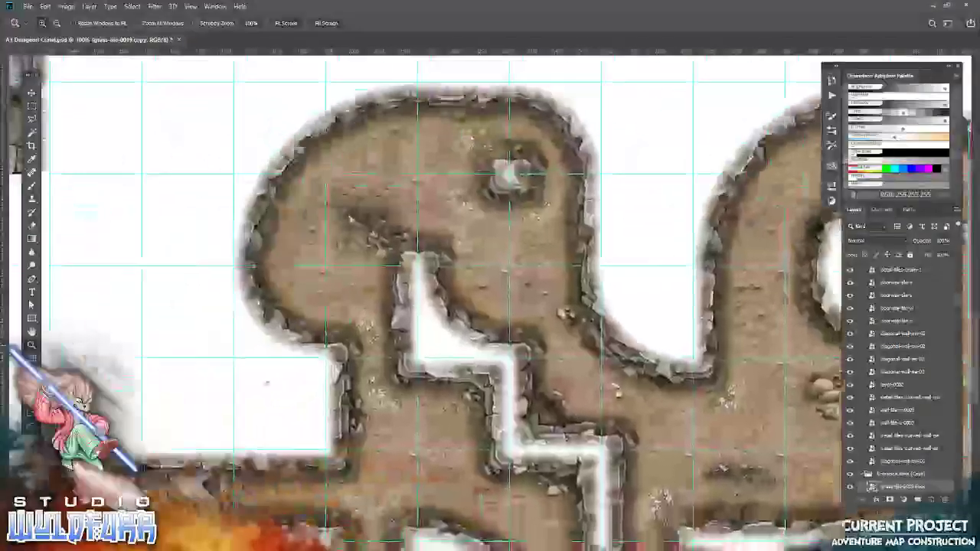
{"action": "mouse_move", "coordinate": [274, 464]}
{"action": "left_mouse_down"}
{"action": "mouse_move", "coordinate": [506, 310]}
{"action": "mouse_move", "coordinate": [442, 213]}
{"action": "left_mouse_up"}
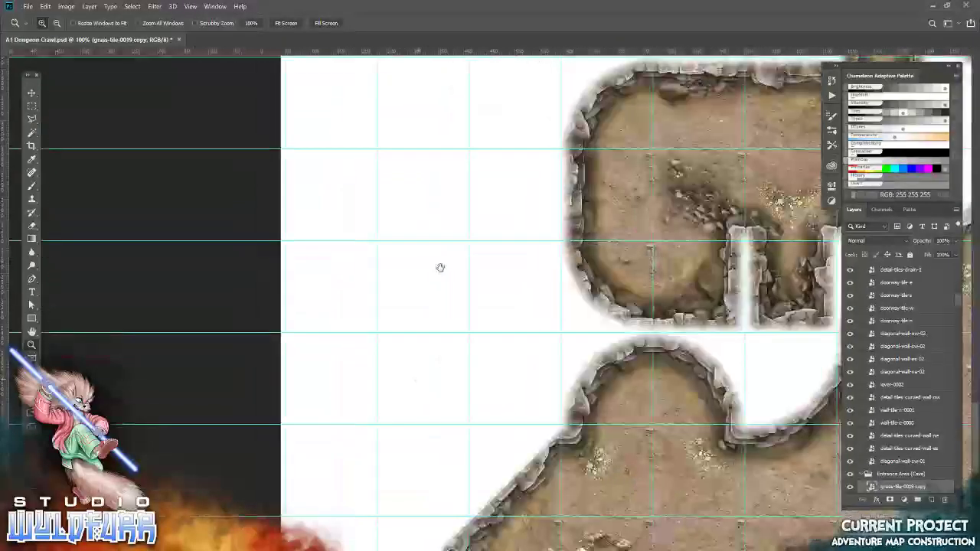
{"action": "left_click_drag", "start_coordinate": [439, 268], "coordinate": [455, 317]}
Step: Open 180 Pixels Scale > Basic Tiles in File Explorer and drag basic-tile-0000 onto the map
{"action": "key", "text": "alt+Tab"}
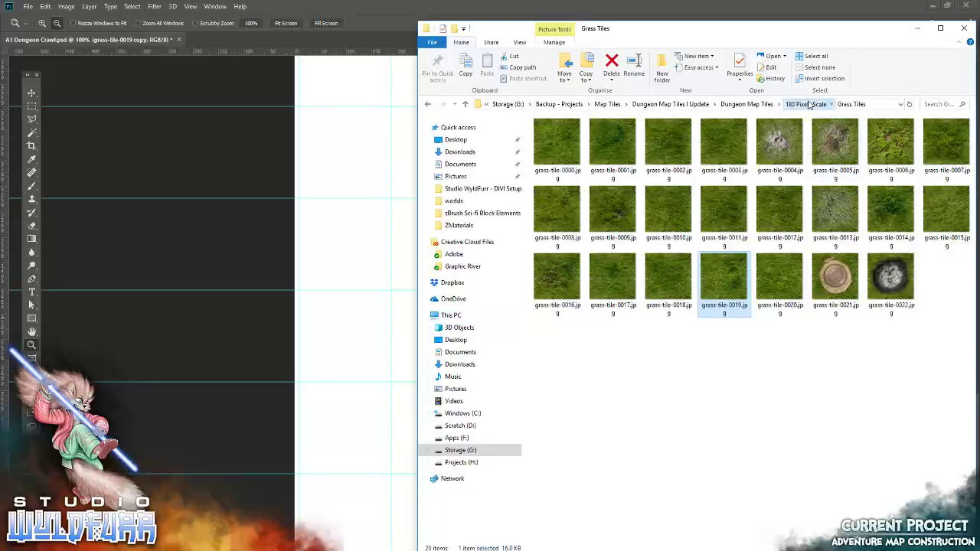
{"action": "left_click", "coordinate": [806, 105]}
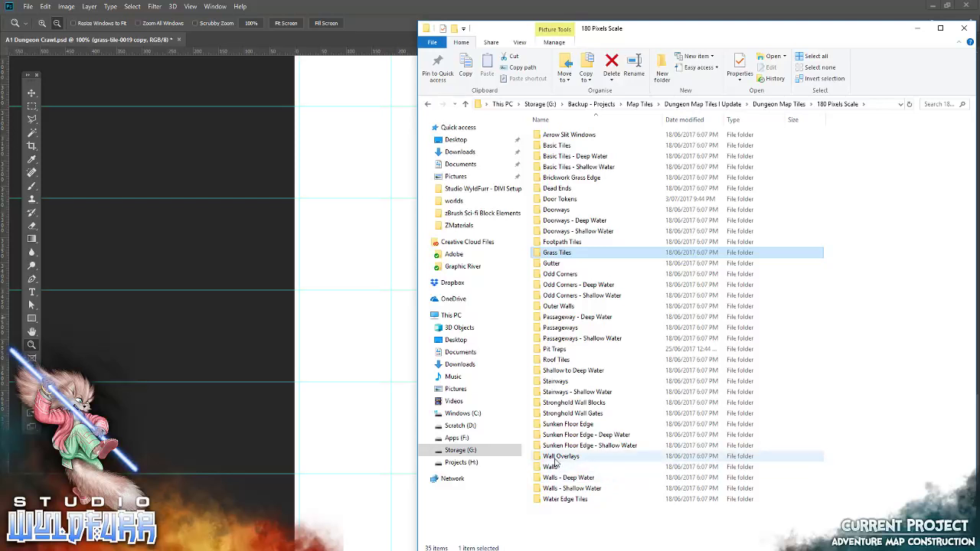
{"action": "left_click", "coordinate": [562, 147]}
{"action": "double_click", "coordinate": [561, 147]}
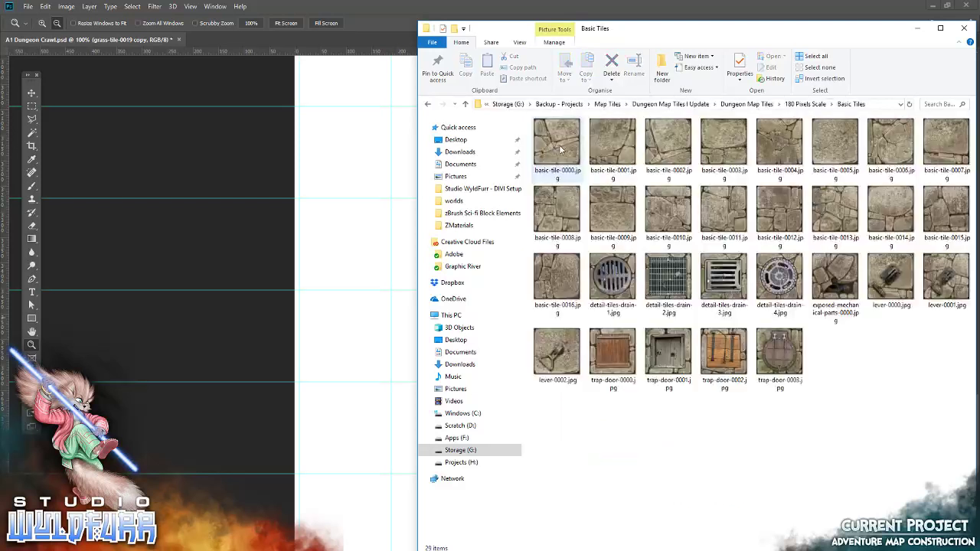
{"action": "left_click_drag", "start_coordinate": [557, 155], "coordinate": [350, 360]}
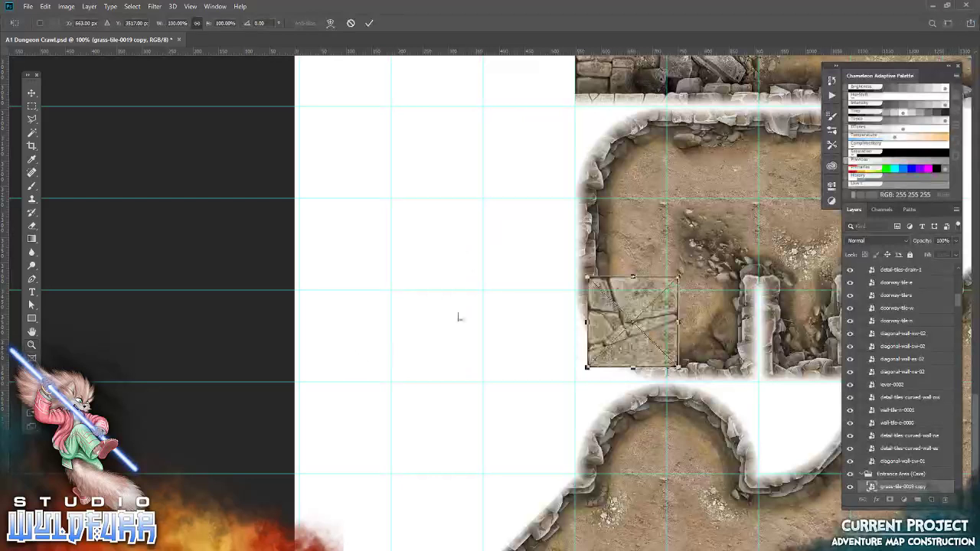
Step: Commit basic-tile-0000, move its layer into Dungeon Blocks, and align it top-left to a selected grid cell
{"action": "left_click", "coordinate": [370, 24]}
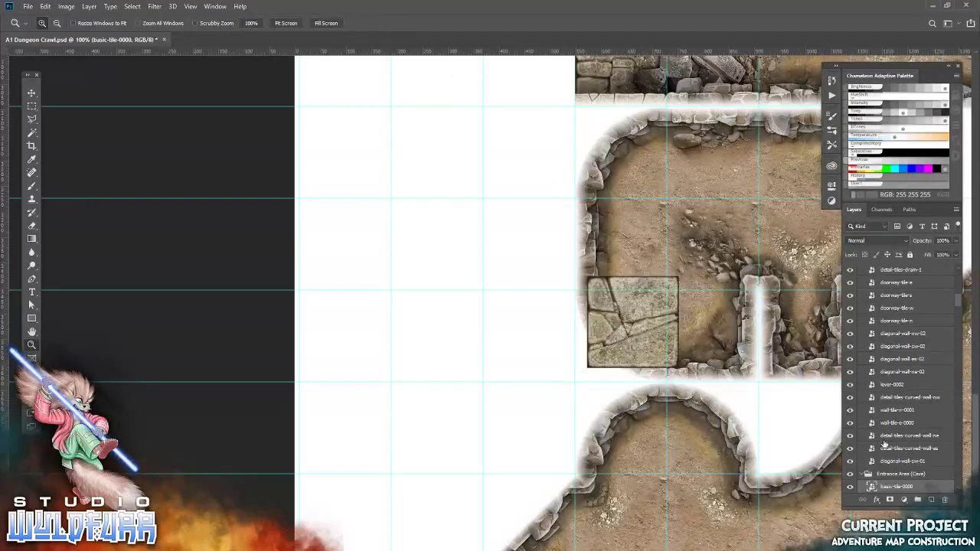
{"action": "left_click_drag", "start_coordinate": [897, 487], "coordinate": [860, 197]}
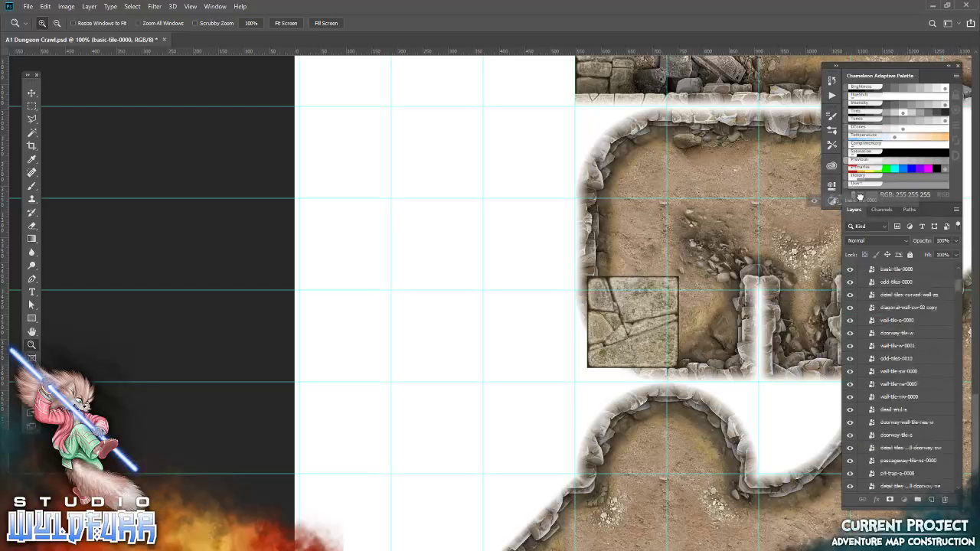
{"action": "left_click_drag", "start_coordinate": [859, 197], "coordinate": [898, 291]}
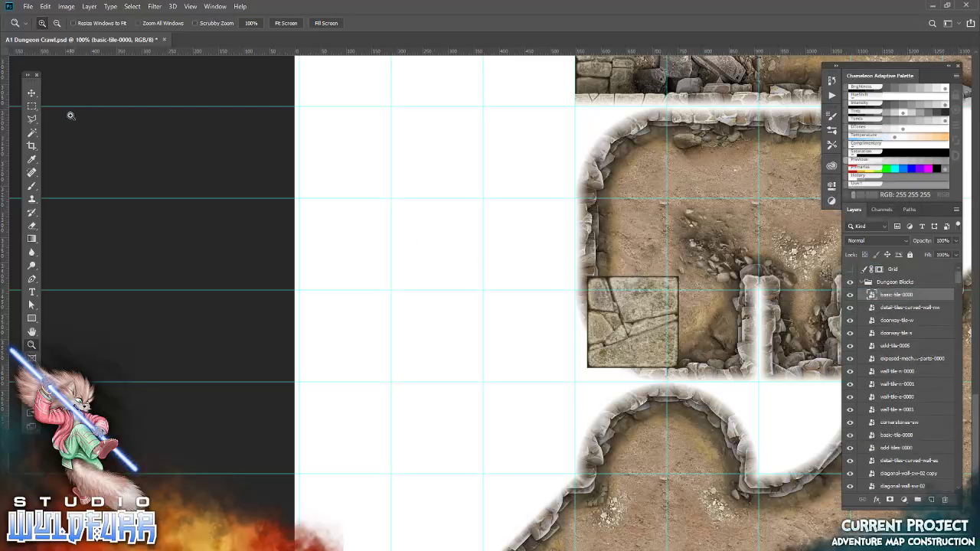
{"action": "key", "text": "m"}
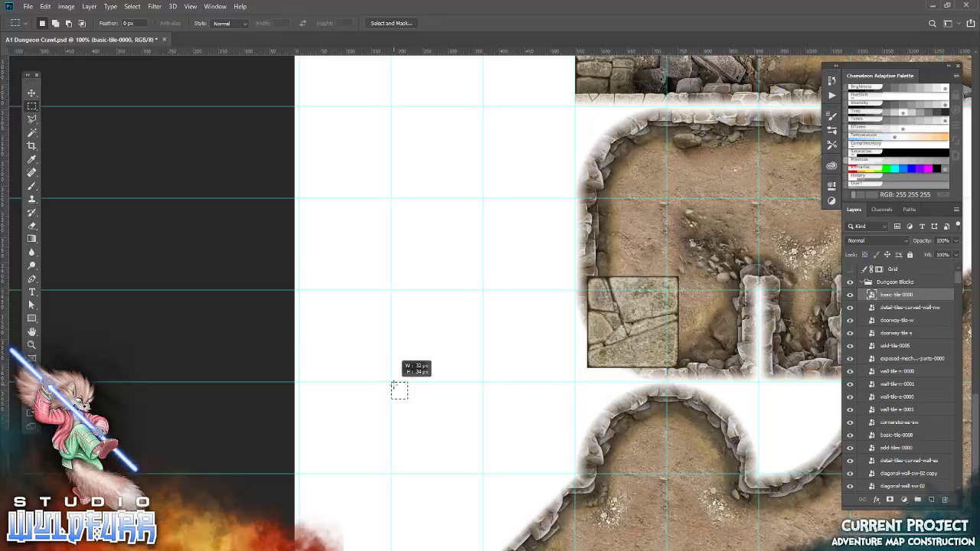
{"action": "left_click", "coordinate": [31, 92]}
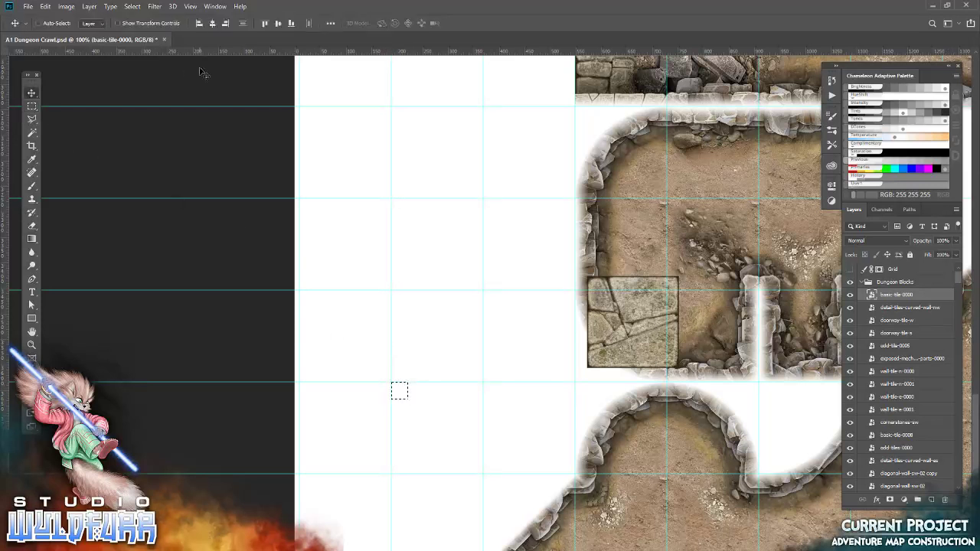
{"action": "left_click", "coordinate": [265, 23]}
{"action": "left_click", "coordinate": [199, 23]}
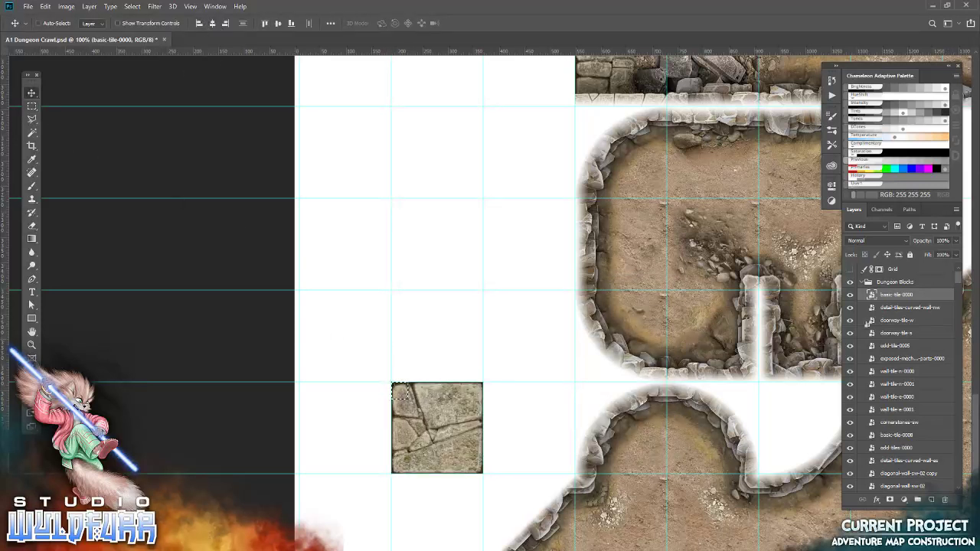
Step: Collapse the Entrance Area (Cave) group in the Layers panel
{"action": "scroll", "coordinate": [925, 396], "scroll_direction": "down", "scroll_amount": 2}
{"action": "scroll", "coordinate": [923, 395], "scroll_direction": "down", "scroll_amount": 2}
{"action": "scroll", "coordinate": [919, 393], "scroll_direction": "down", "scroll_amount": 2}
{"action": "scroll", "coordinate": [914, 390], "scroll_direction": "down", "scroll_amount": 2}
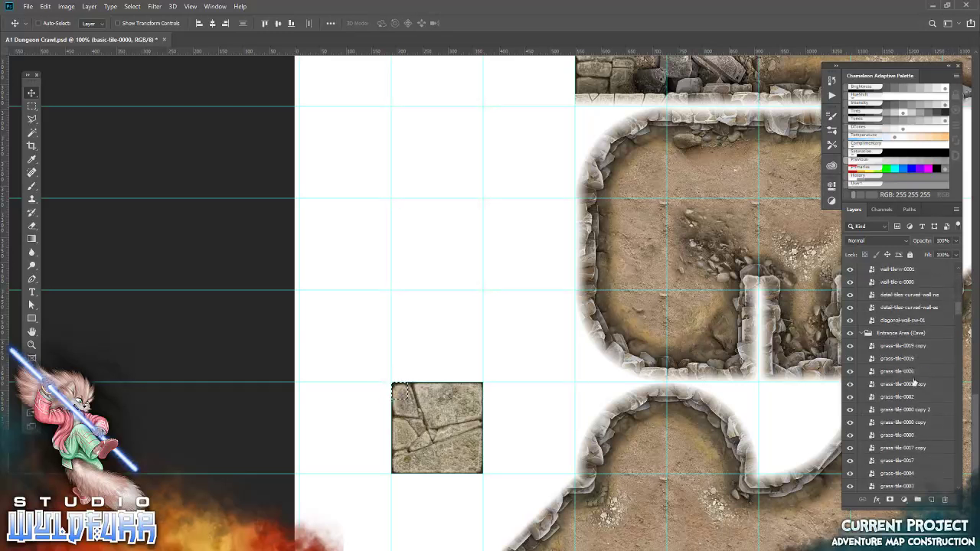
{"action": "left_click", "coordinate": [863, 334]}
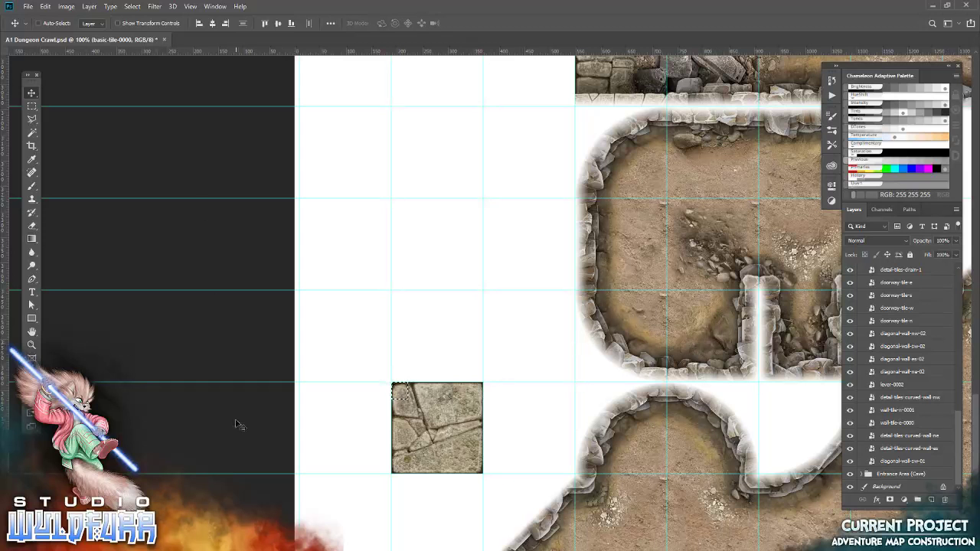
{"action": "key", "text": "alt+Tab"}
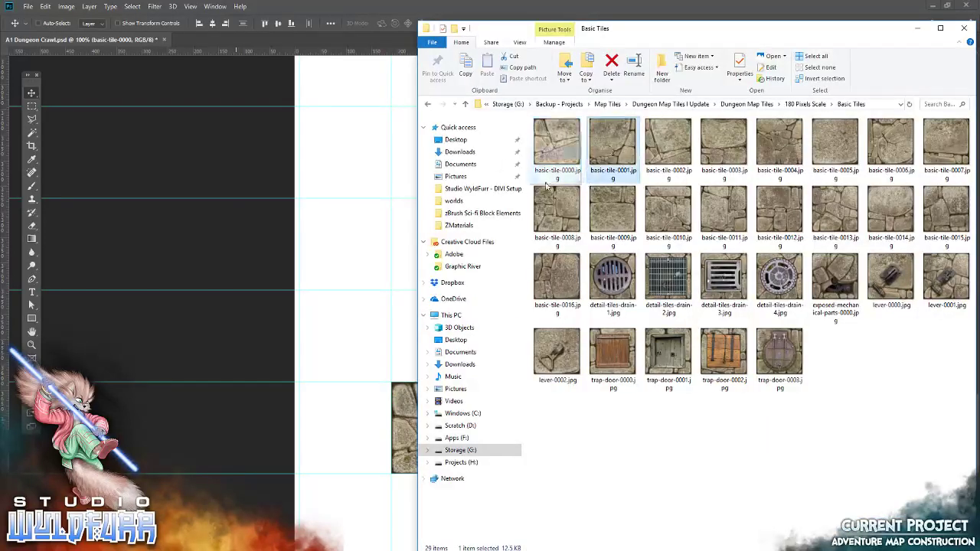
Step: Place basic-tile-0001 and, zoomed to 200%, set it into the lower-right grid cell
{"action": "left_click_drag", "start_coordinate": [613, 144], "coordinate": [399, 391]}
{"action": "left_click", "coordinate": [370, 24]}
{"action": "key", "text": "z"}
{"action": "right_click", "coordinate": [466, 368]}
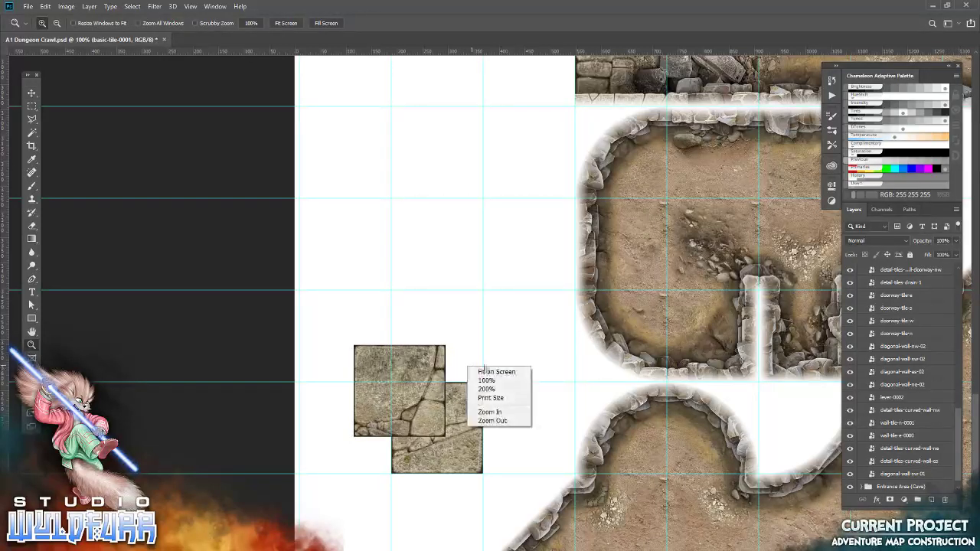
{"action": "left_click", "coordinate": [504, 390]}
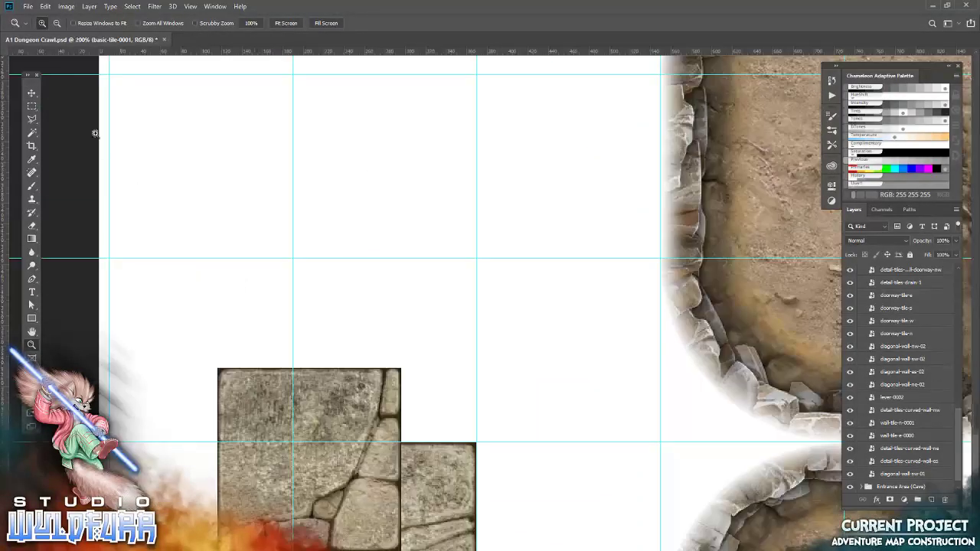
{"action": "left_click", "coordinate": [32, 93]}
{"action": "left_click_drag", "start_coordinate": [234, 398], "coordinate": [494, 475]}
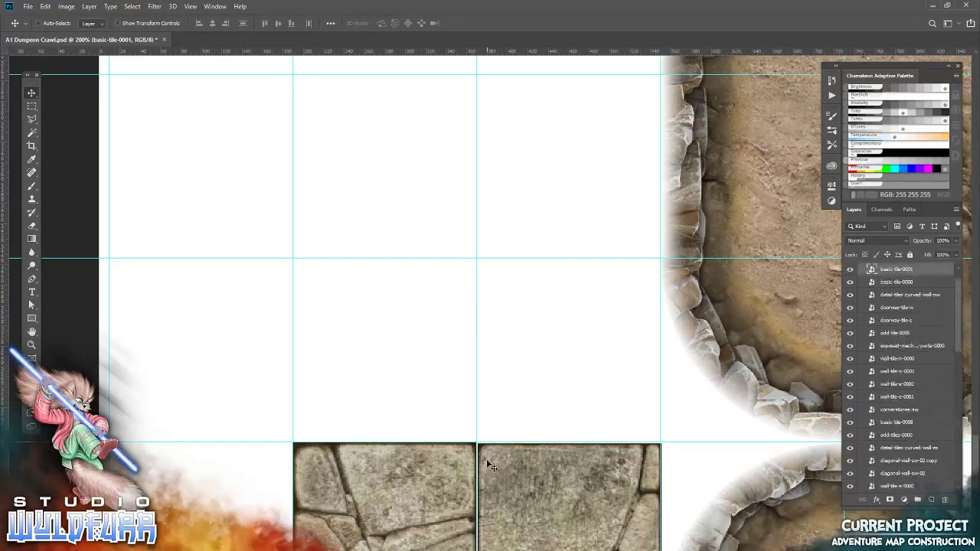
{"action": "key", "text": "Left"}
Step: Add basic-tile-0002 in the upper grid cell, nudged left onto the guide
{"action": "key", "text": "alt+Tab"}
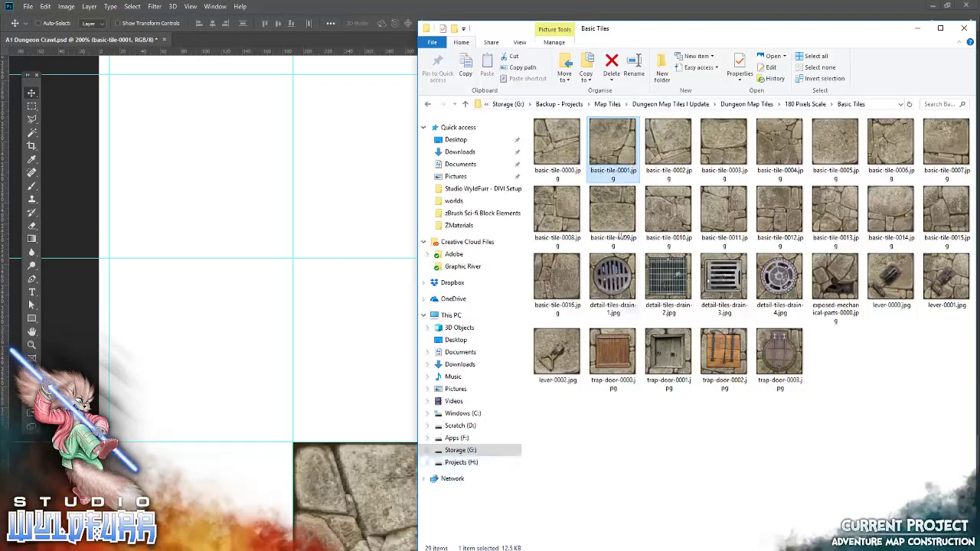
{"action": "left_click_drag", "start_coordinate": [668, 154], "coordinate": [350, 239]}
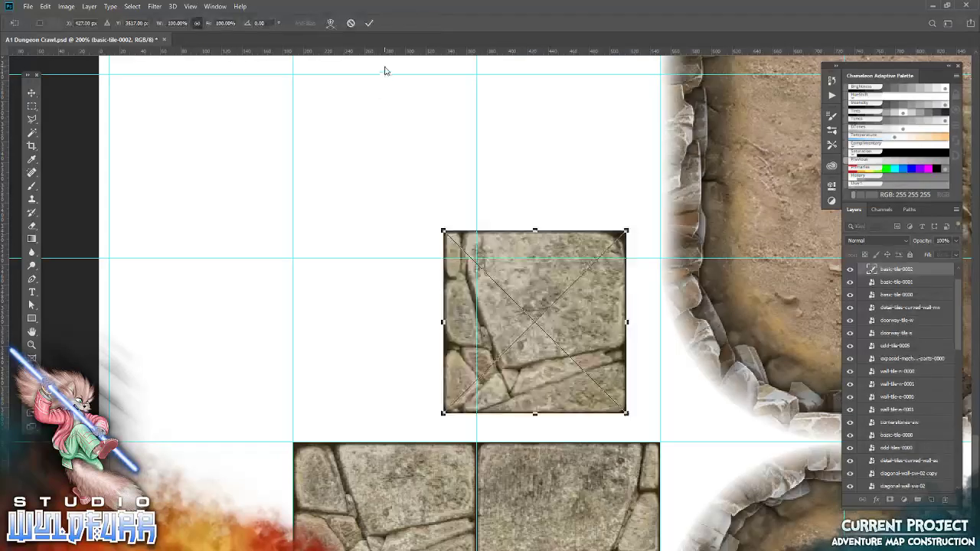
{"action": "left_click", "coordinate": [368, 23]}
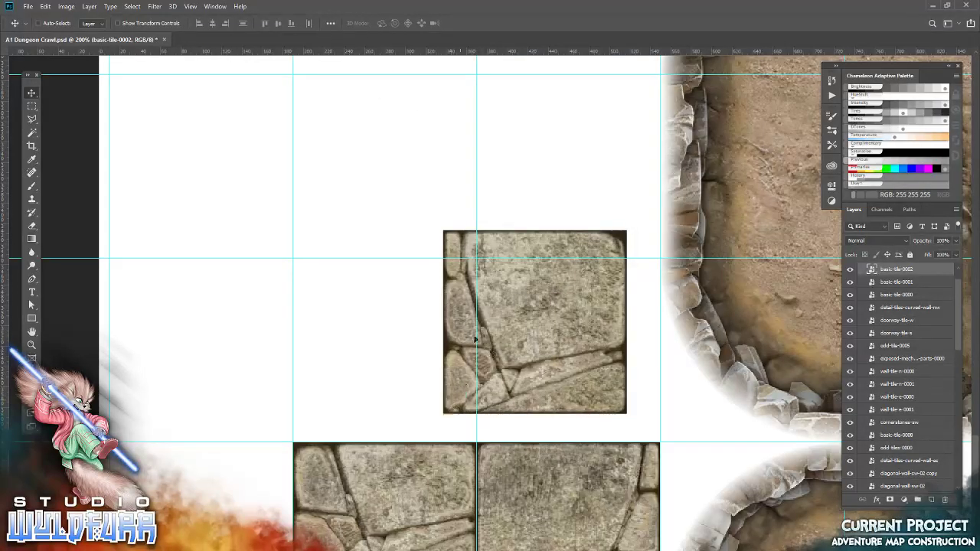
{"action": "left_click_drag", "start_coordinate": [476, 339], "coordinate": [485, 245]}
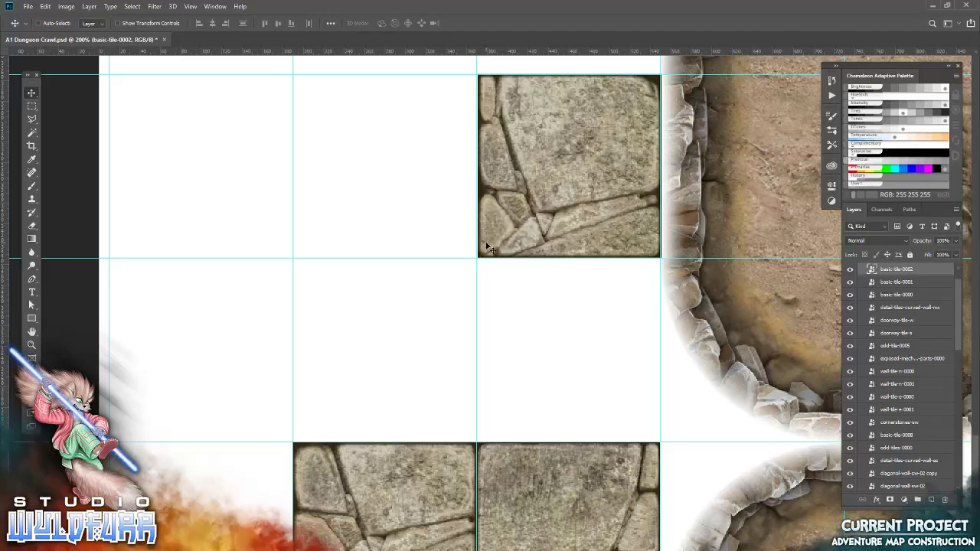
{"action": "key", "text": "Left"}
Step: Add basic-tile-0003 in the empty cell below the upper tile
{"action": "key", "text": "alt+Tab"}
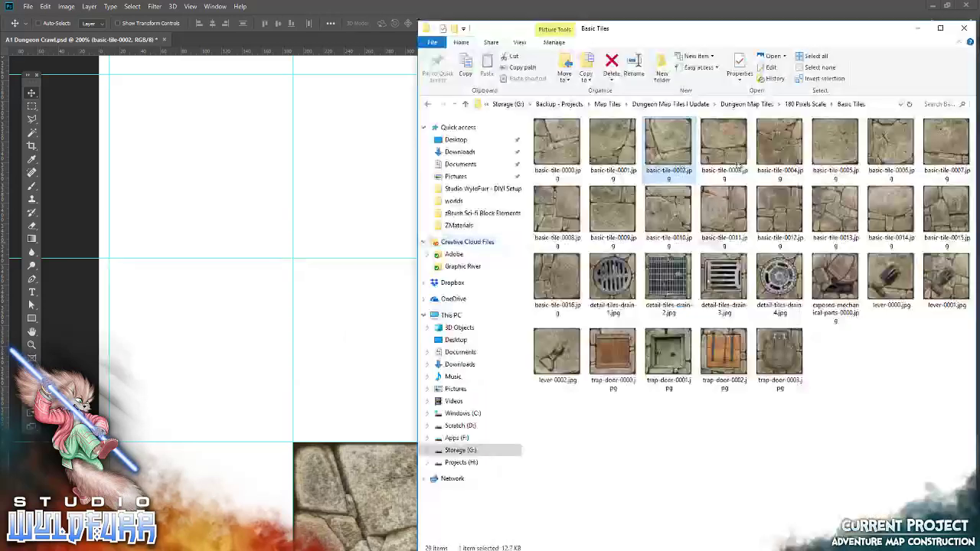
{"action": "left_click_drag", "start_coordinate": [741, 165], "coordinate": [344, 221]}
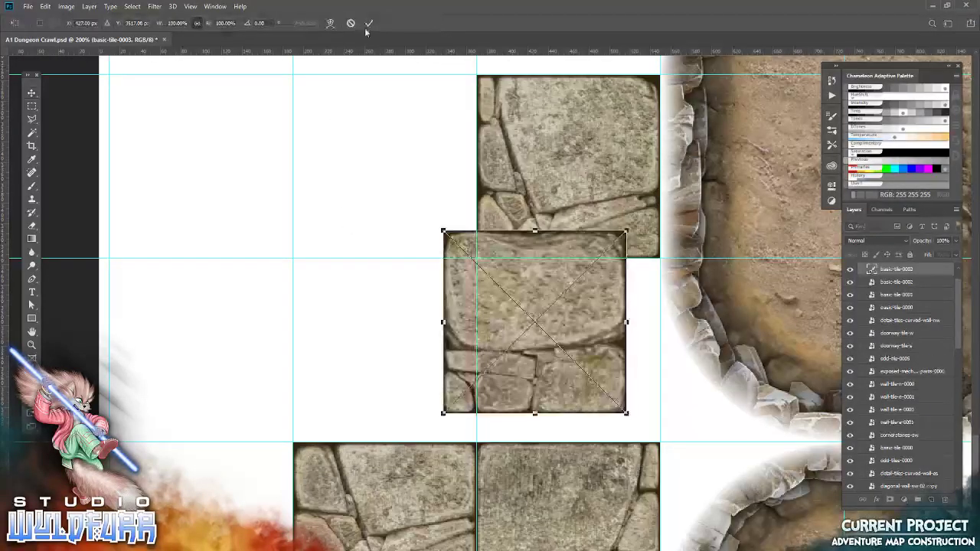
{"action": "left_click", "coordinate": [369, 24]}
{"action": "left_click_drag", "start_coordinate": [441, 243], "coordinate": [482, 271]}
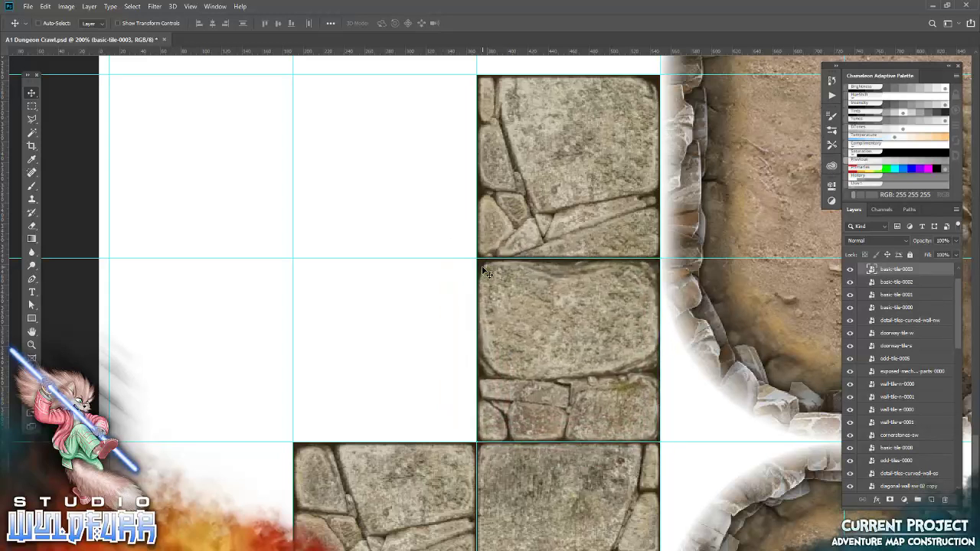
Step: Add basic-tile-0004 in the empty left-middle grid cell
{"action": "key", "text": "alt+Tab"}
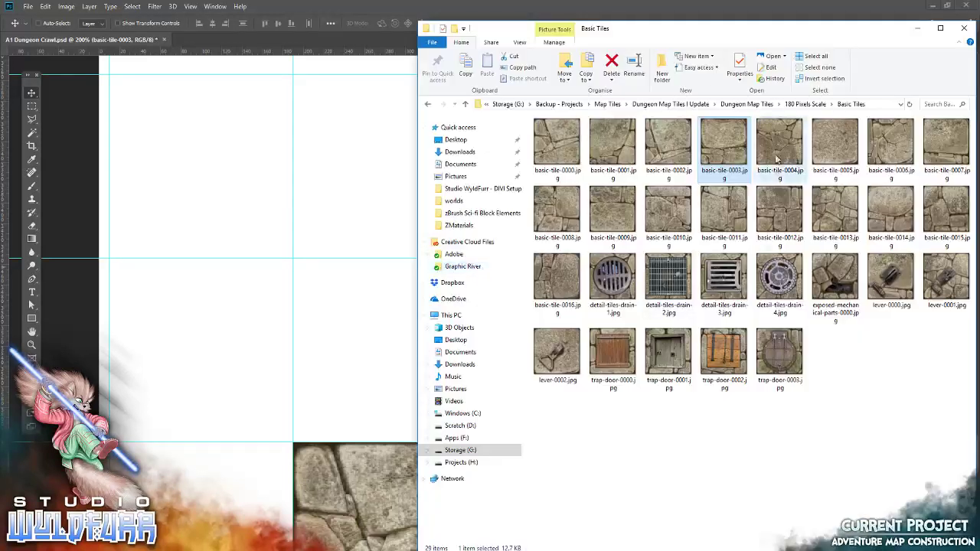
{"action": "left_click_drag", "start_coordinate": [777, 158], "coordinate": [350, 271]}
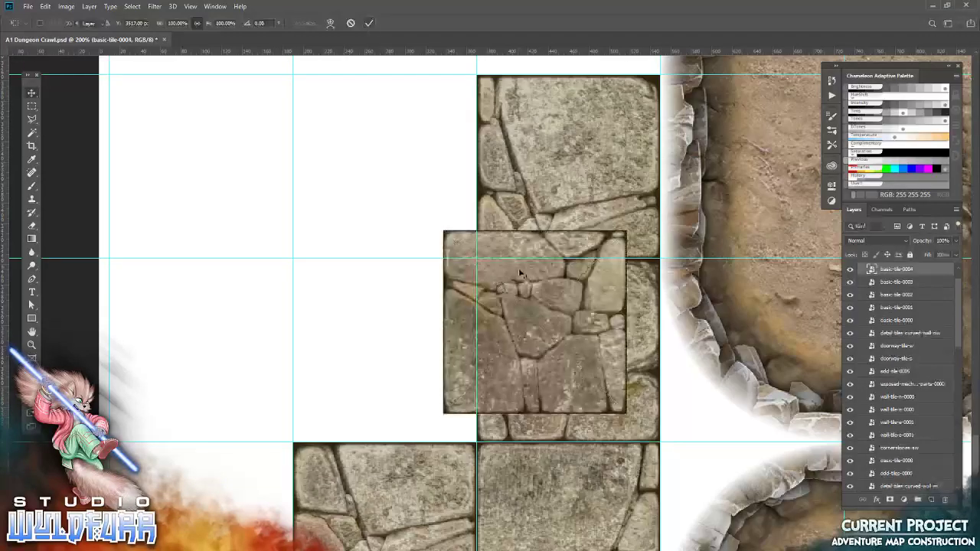
{"action": "key", "text": "Return"}
{"action": "left_click_drag", "start_coordinate": [576, 349], "coordinate": [426, 379]}
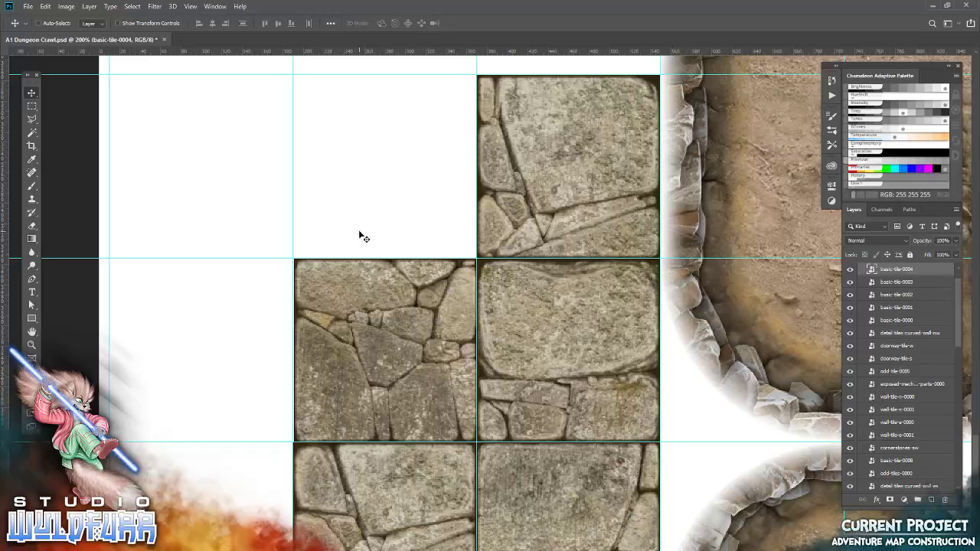
{"action": "key", "text": "alt+Tab"}
Step: Add basic-tile-0005 in the empty top-left cell, aligned to the guides
{"action": "left_click_drag", "start_coordinate": [835, 141], "coordinate": [394, 175]}
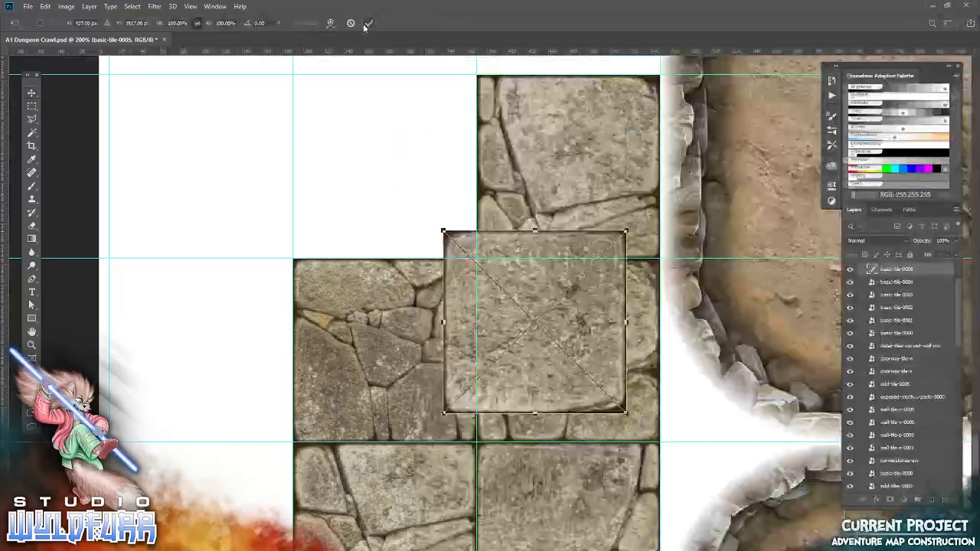
{"action": "left_click", "coordinate": [366, 26]}
{"action": "left_click_drag", "start_coordinate": [531, 314], "coordinate": [383, 162]}
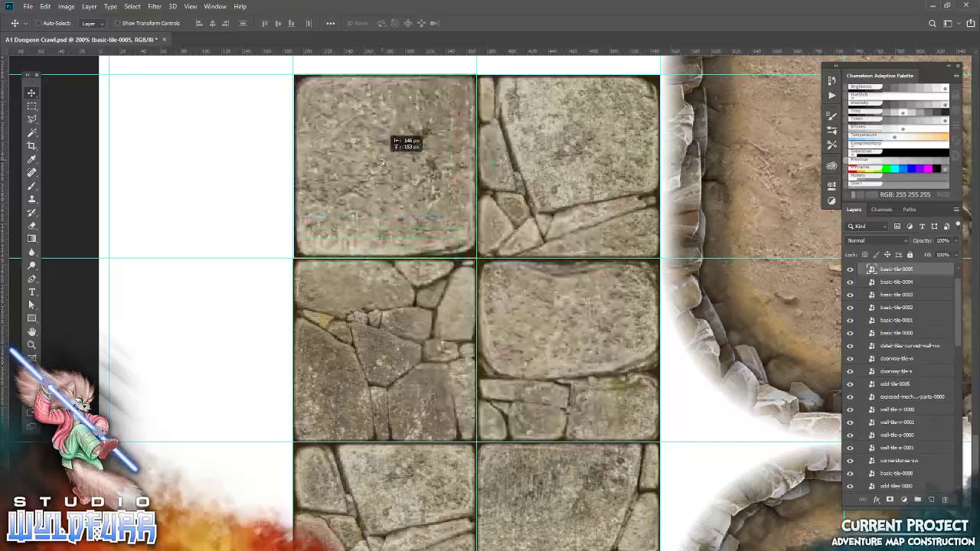
{"action": "key", "text": "Left"}
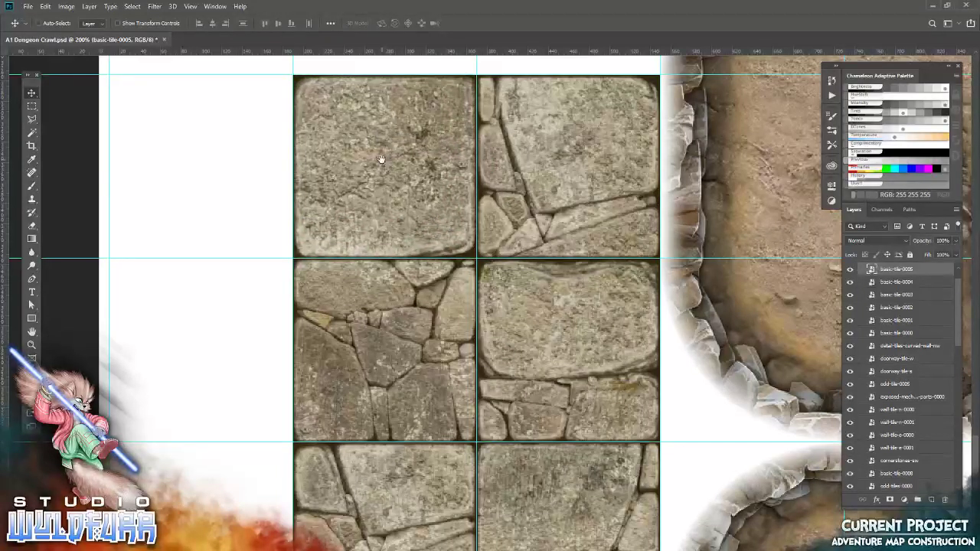
{"action": "scroll", "coordinate": [381, 160], "scroll_direction": "up", "scroll_amount": 2}
{"action": "scroll", "coordinate": [383, 311], "scroll_direction": "up", "scroll_amount": 3}
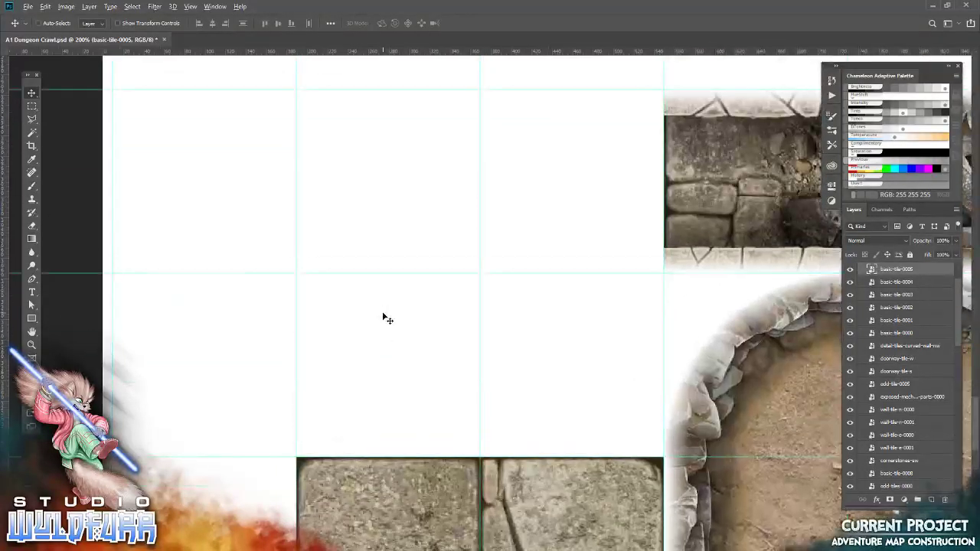
Step: Add basic-tile-0006 in a lower-left cell and basic-tile-0007 beside it
{"action": "key", "text": "alt+Tab"}
{"action": "left_click_drag", "start_coordinate": [892, 142], "coordinate": [398, 285]}
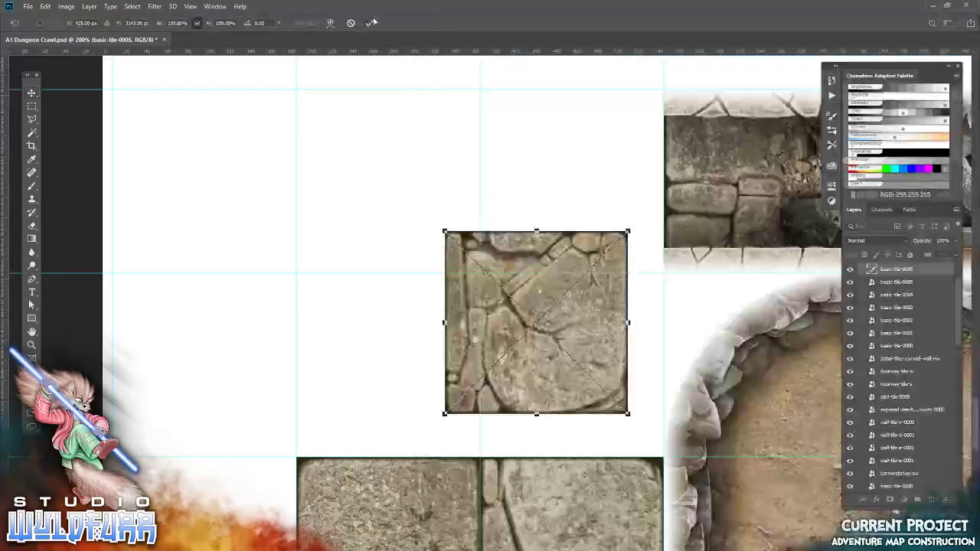
{"action": "left_click", "coordinate": [372, 22]}
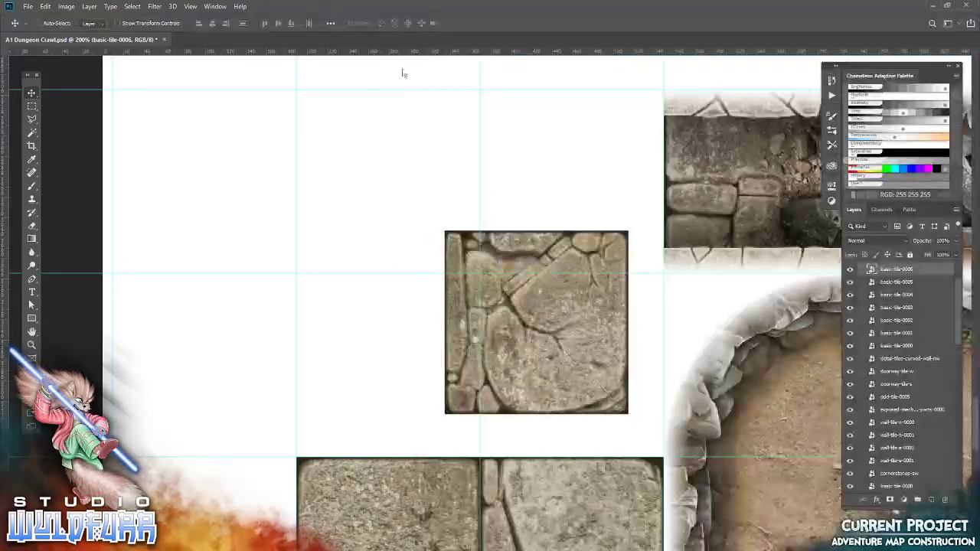
{"action": "left_click_drag", "start_coordinate": [541, 369], "coordinate": [395, 407]}
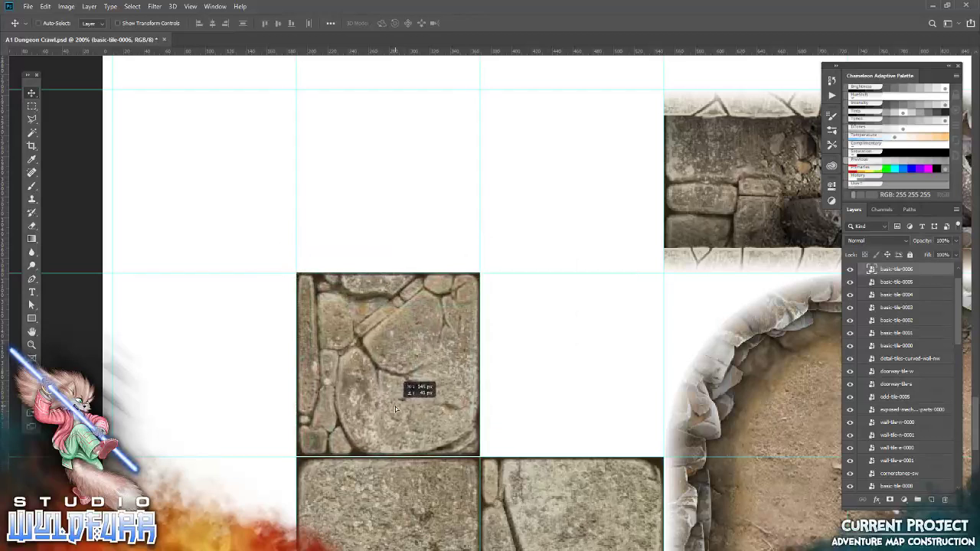
{"action": "key", "text": "alt+Tab"}
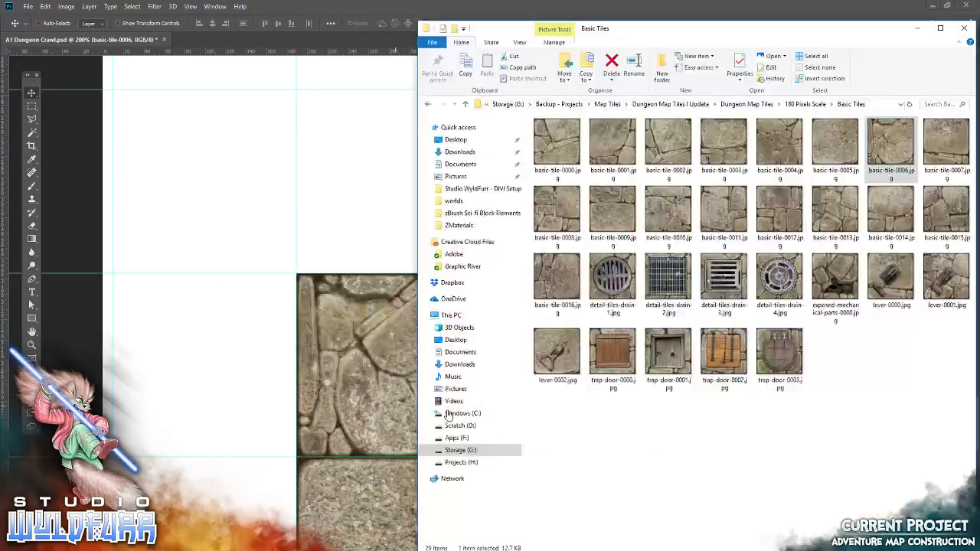
{"action": "left_click_drag", "start_coordinate": [947, 142], "coordinate": [383, 168]}
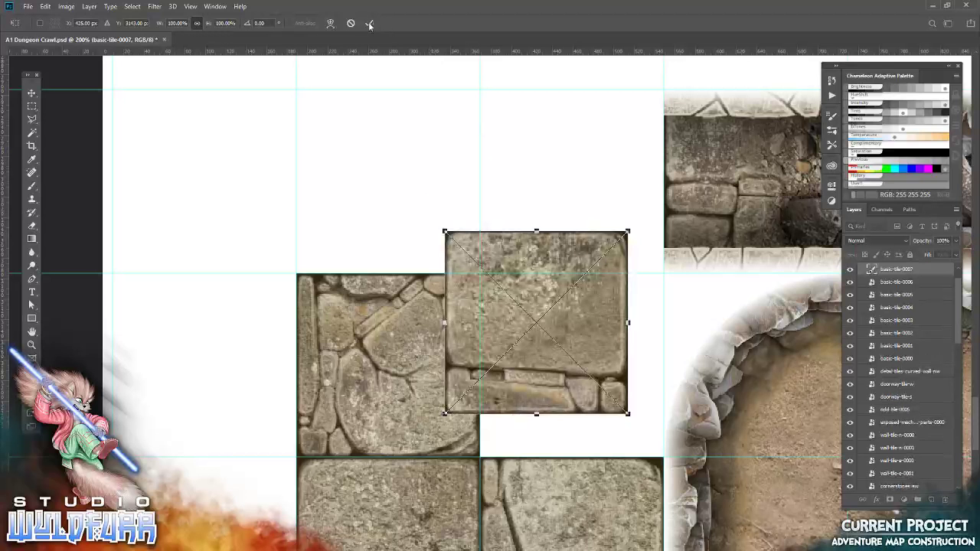
{"action": "left_click", "coordinate": [370, 23]}
{"action": "left_click_drag", "start_coordinate": [538, 335], "coordinate": [572, 376]}
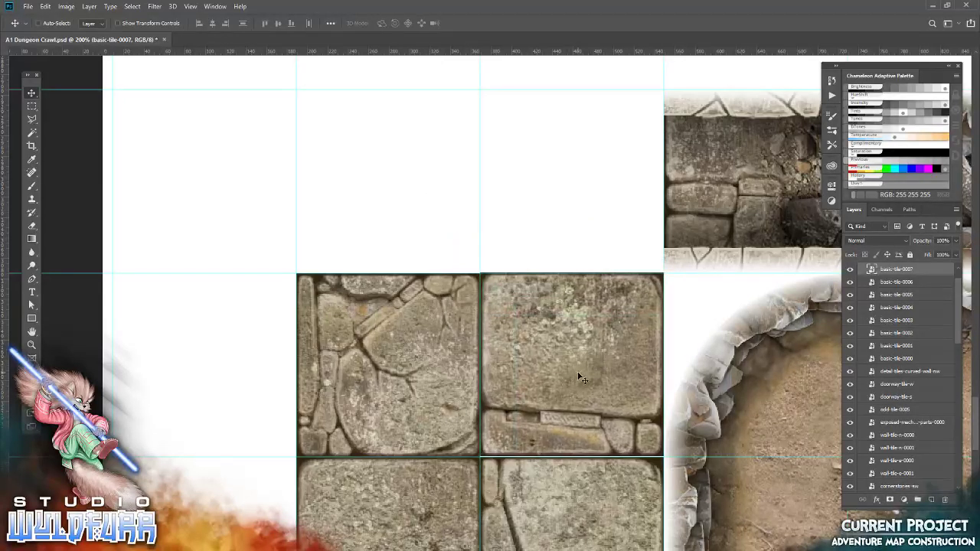
{"action": "key", "text": "Down"}
{"action": "key", "text": "Down"}
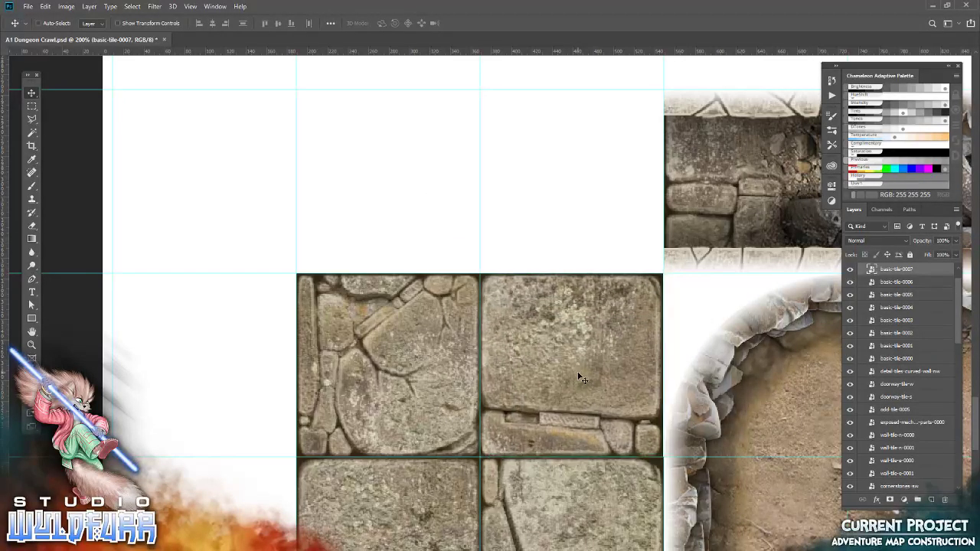
Step: Add basic-tile-0008 above basic-tile-0006 and basic-tile-0009 in the top-right cell
{"action": "key", "text": "alt+Tab"}
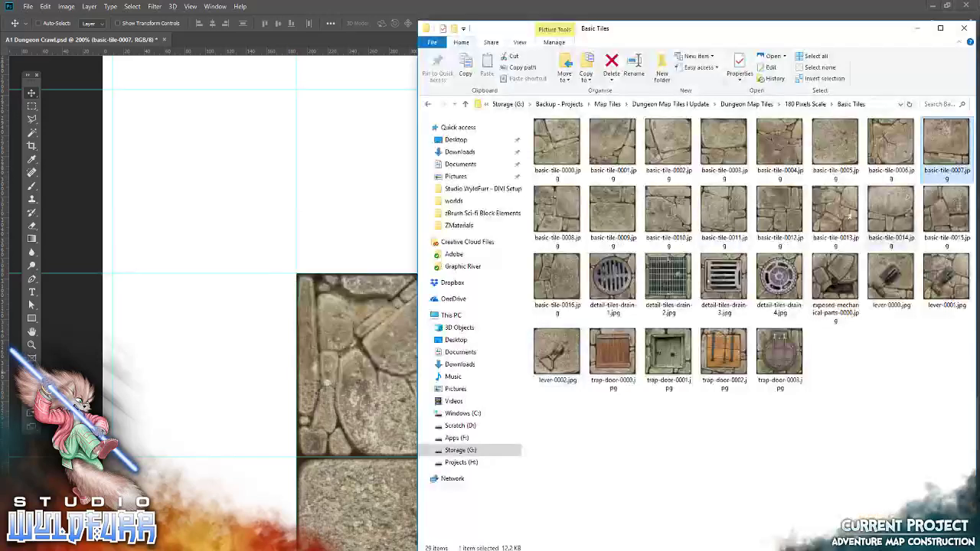
{"action": "left_click_drag", "start_coordinate": [556, 209], "coordinate": [286, 188]}
{"action": "left_click", "coordinate": [368, 23]}
{"action": "mouse_move", "coordinate": [528, 400]}
{"action": "left_mouse_down"}
{"action": "mouse_move", "coordinate": [388, 246]}
{"action": "mouse_move", "coordinate": [386, 262]}
{"action": "left_mouse_up"}
{"action": "key", "text": "Left"}
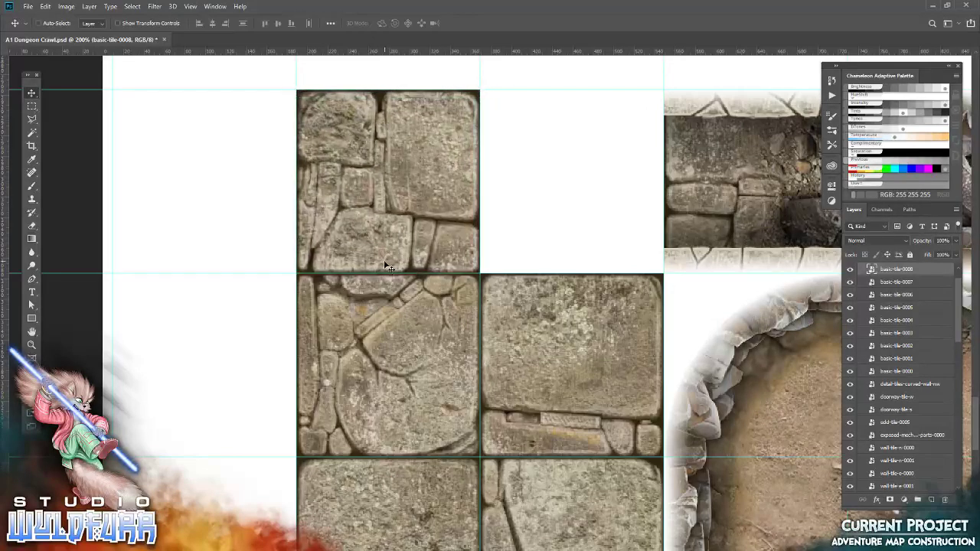
{"action": "key", "text": "alt+Tab"}
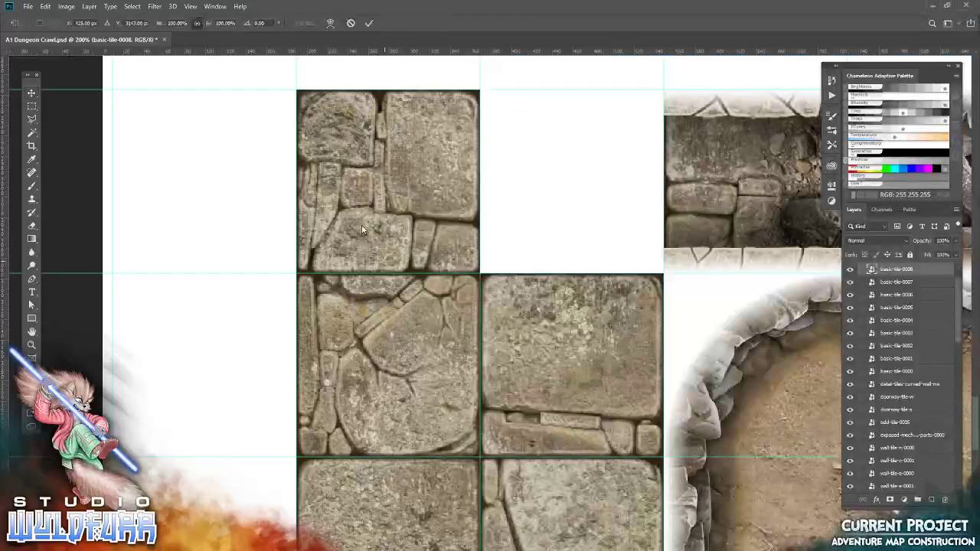
{"action": "left_click_drag", "start_coordinate": [601, 205], "coordinate": [536, 322]}
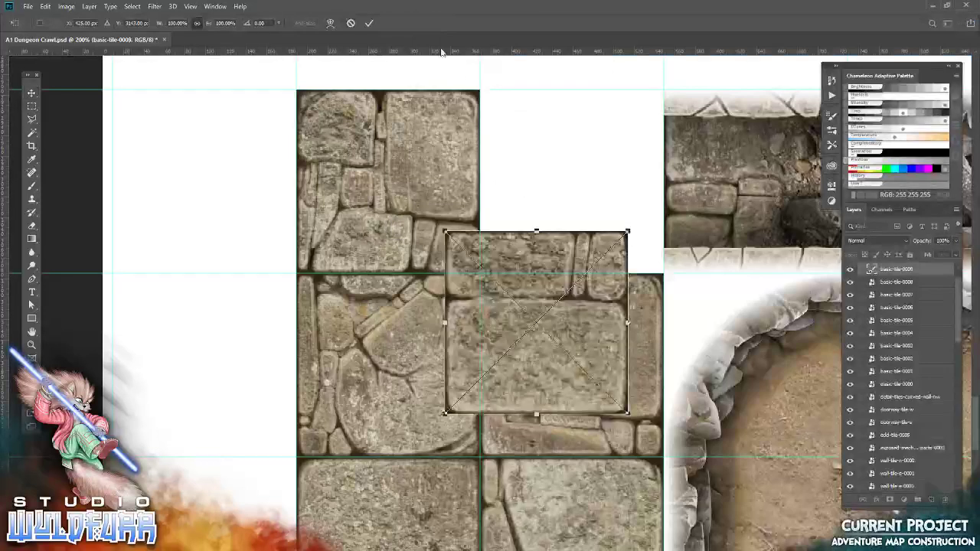
{"action": "left_click", "coordinate": [369, 25]}
{"action": "left_click_drag", "start_coordinate": [505, 383], "coordinate": [539, 231]}
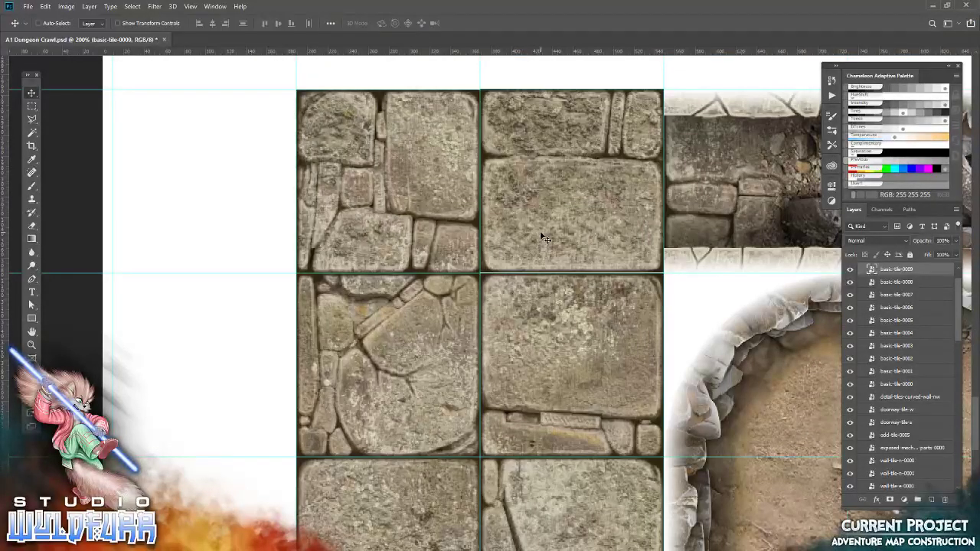
{"action": "left_click_drag", "start_coordinate": [515, 147], "coordinate": [480, 313]}
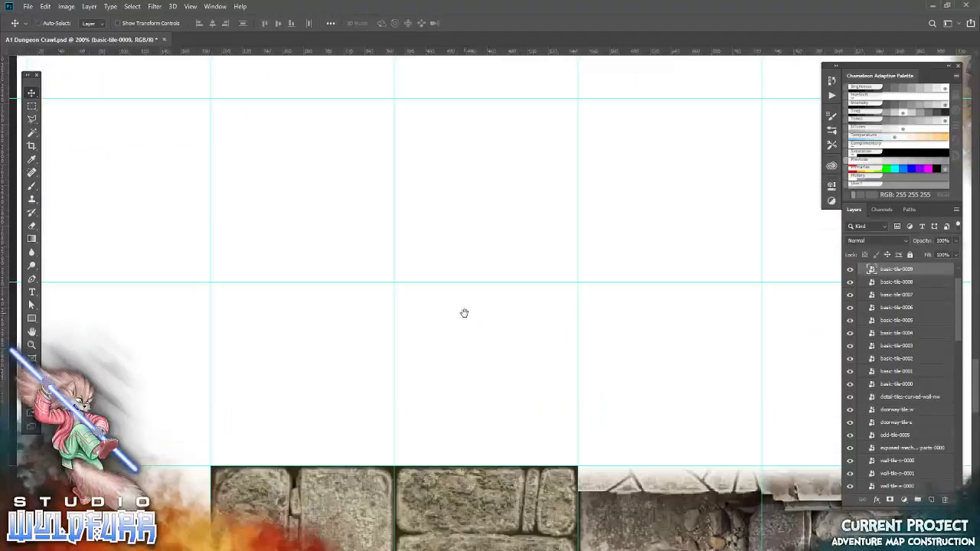
Step: Add basic-tile-0010 in the row's left cell and basic-tile-0011 in a lower-right cell
{"action": "key", "text": "alt+Tab"}
{"action": "left_click_drag", "start_coordinate": [667, 208], "coordinate": [313, 296]}
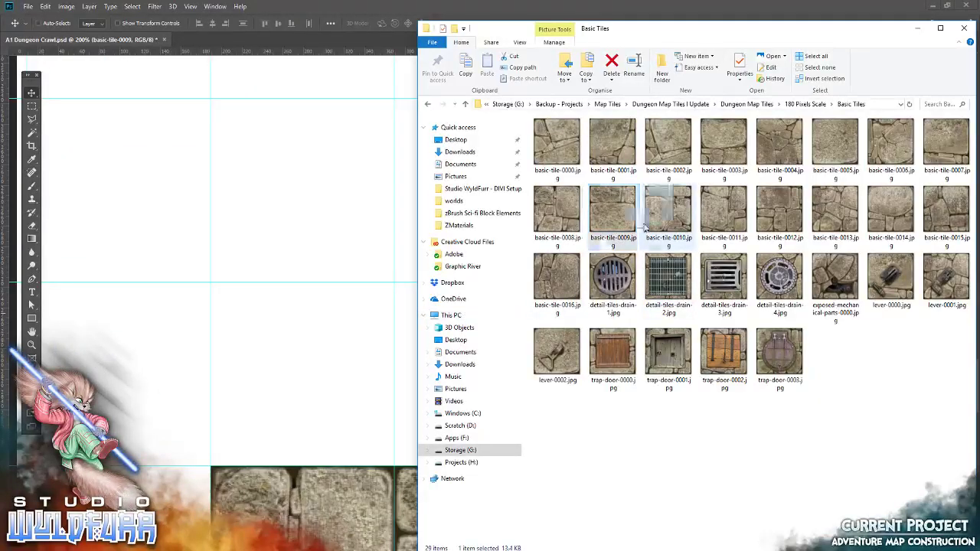
{"action": "left_click", "coordinate": [368, 24]}
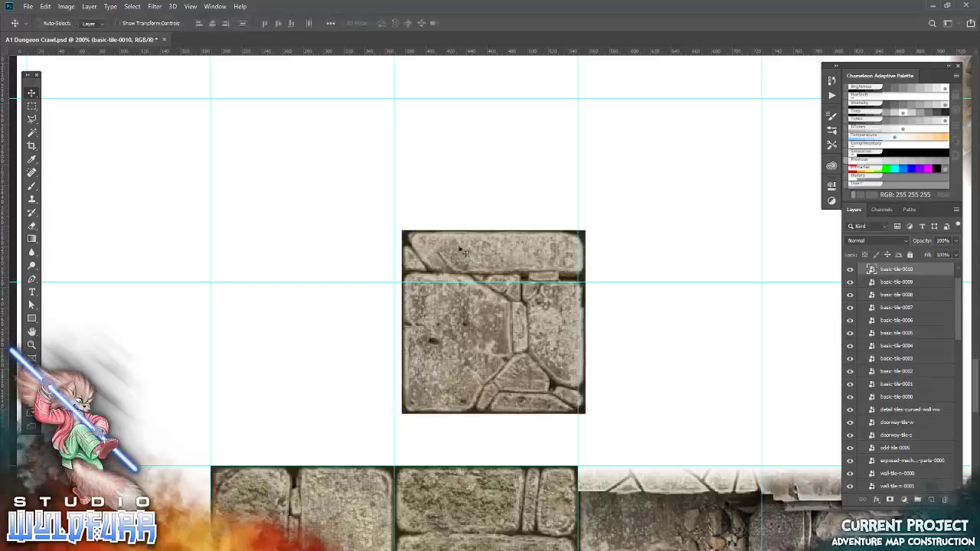
{"action": "left_click_drag", "start_coordinate": [485, 360], "coordinate": [293, 411]}
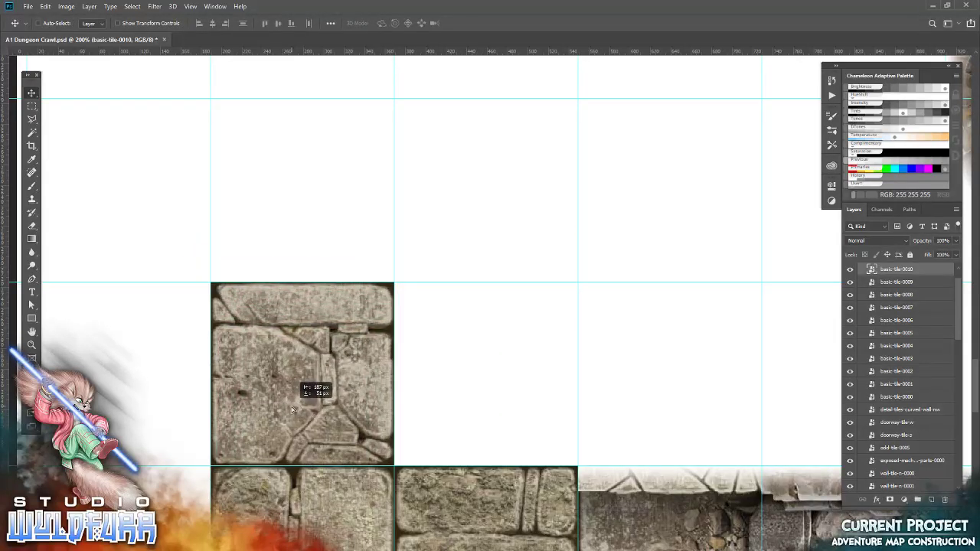
{"action": "key", "text": "alt+Tab"}
{"action": "left_click_drag", "start_coordinate": [724, 211], "coordinate": [331, 332]}
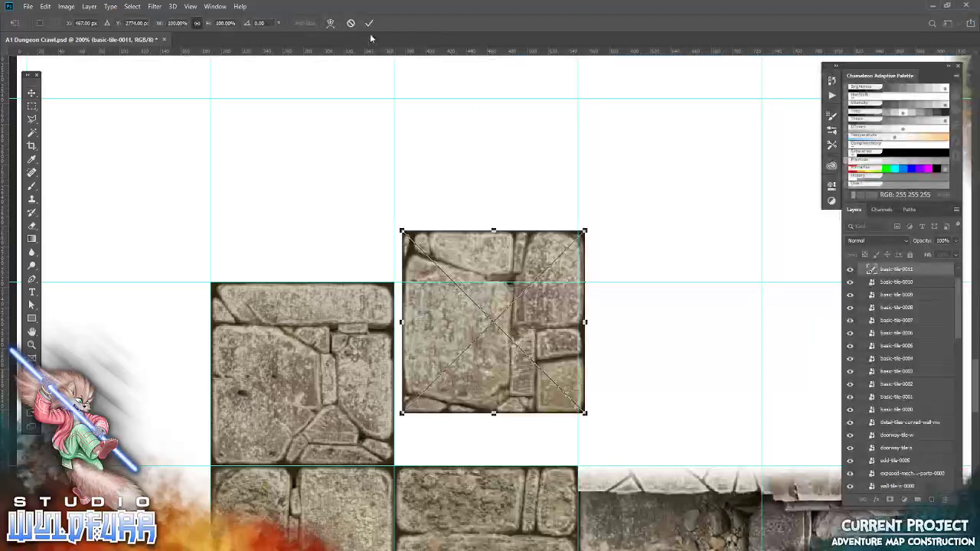
{"action": "left_click", "coordinate": [368, 24]}
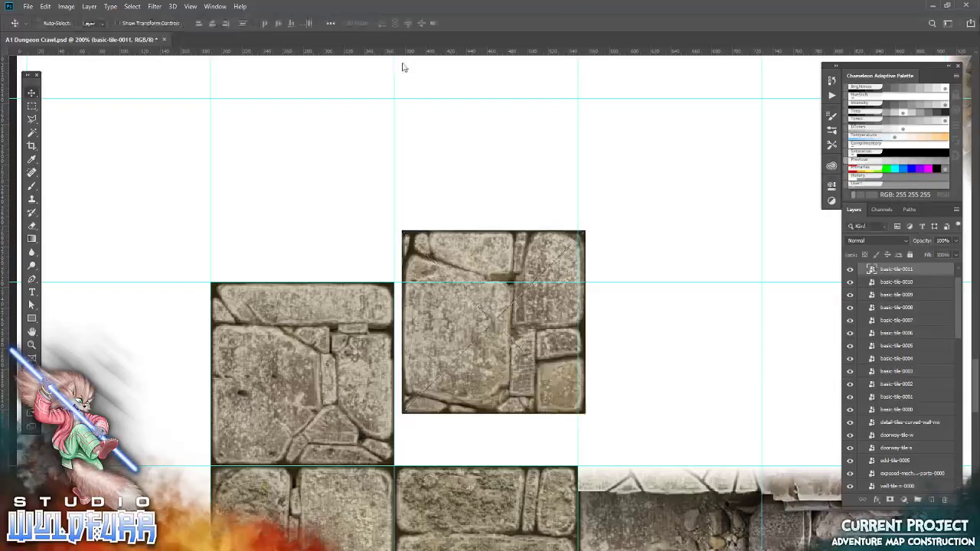
{"action": "mouse_move", "coordinate": [506, 357]}
{"action": "left_mouse_down"}
{"action": "mouse_move", "coordinate": [697, 388]}
{"action": "mouse_move", "coordinate": [679, 403]}
{"action": "left_mouse_up"}
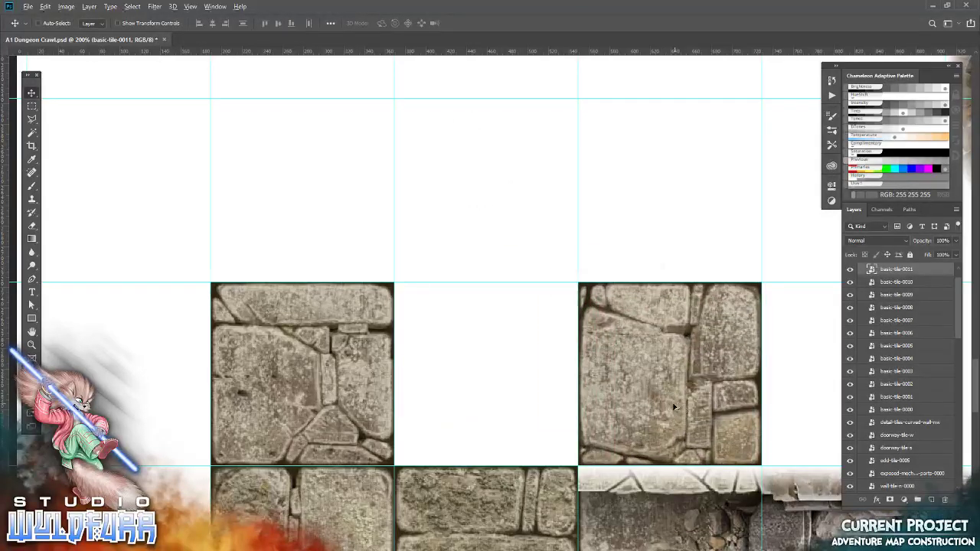
Step: Add basic-tile-0012 in the gap between tiles and basic-tile-0013 flush into the row
{"action": "key", "text": "alt+Tab"}
{"action": "left_click_drag", "start_coordinate": [780, 251], "coordinate": [493, 321]}
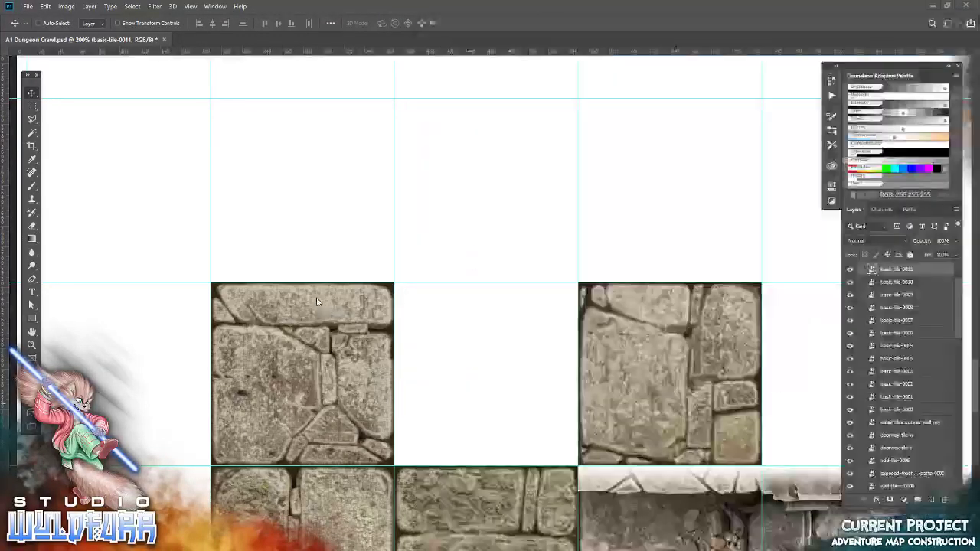
{"action": "left_click", "coordinate": [368, 24]}
{"action": "left_click_drag", "start_coordinate": [443, 348], "coordinate": [437, 401]}
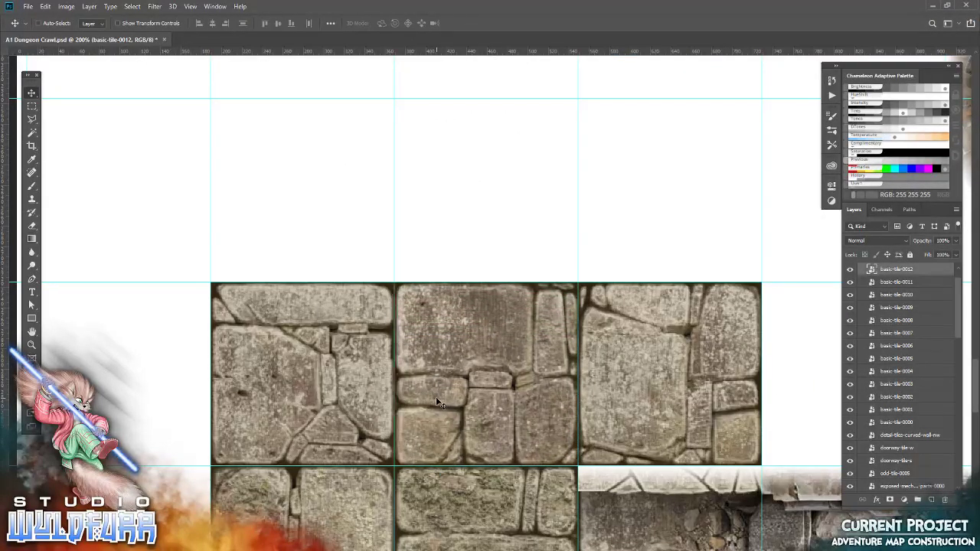
{"action": "scroll", "coordinate": [436, 402], "scroll_direction": "right", "scroll_amount": 3}
{"action": "scroll", "coordinate": [356, 417], "scroll_direction": "right", "scroll_amount": 3}
{"action": "key", "text": "alt+Tab"}
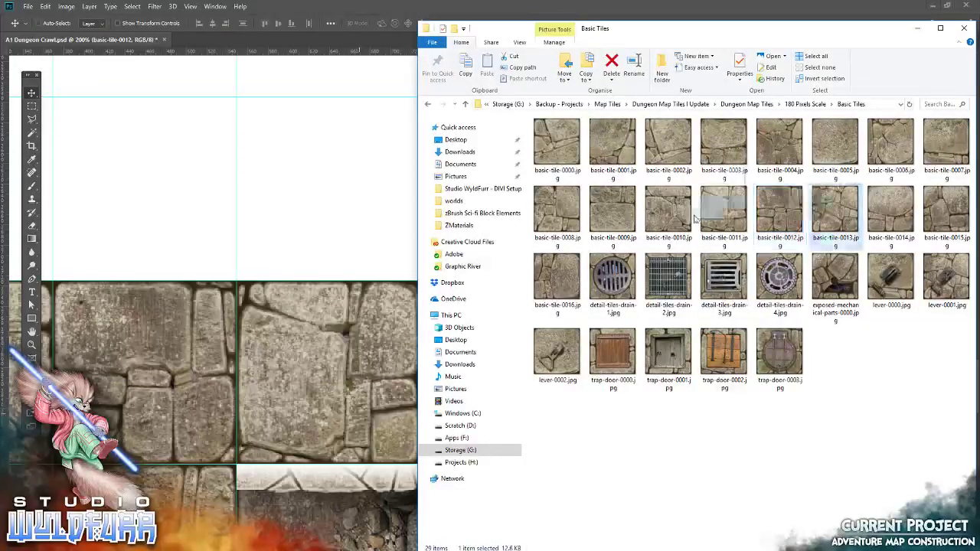
{"action": "left_click_drag", "start_coordinate": [816, 218], "coordinate": [304, 217]}
{"action": "left_click", "coordinate": [369, 24]}
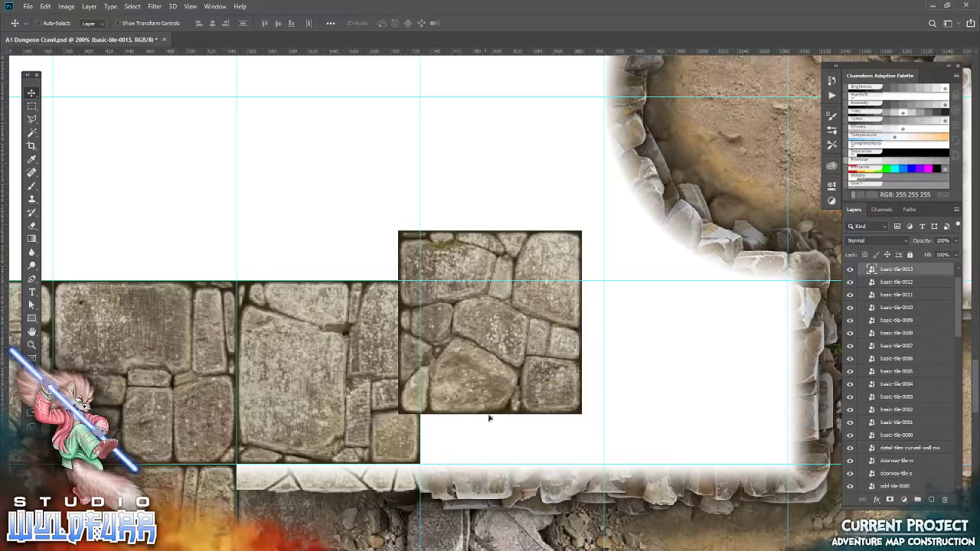
{"action": "left_click_drag", "start_coordinate": [489, 418], "coordinate": [483, 445]}
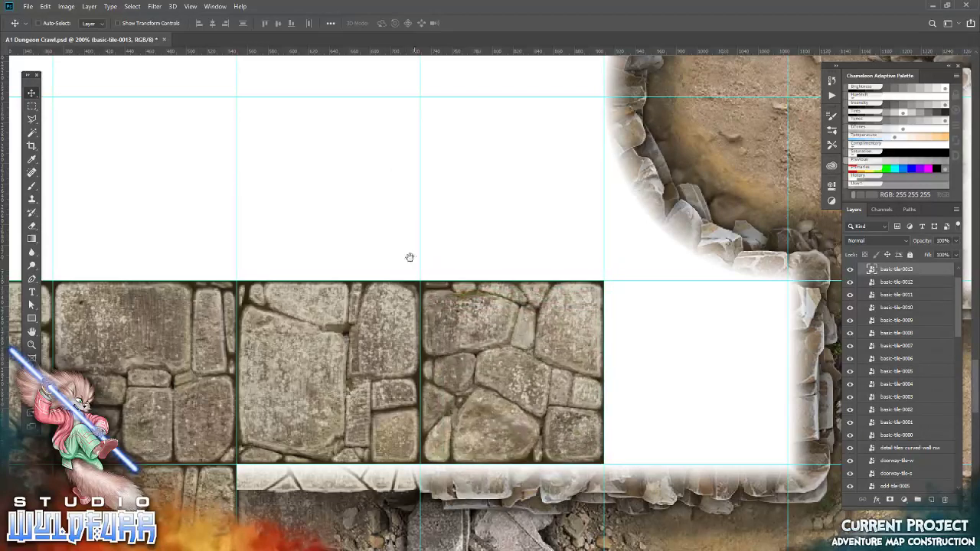
Step: Place basic-tile-0014 onto the map and commit it
{"action": "scroll", "coordinate": [457, 378], "scroll_direction": "up", "scroll_amount": 2}
{"action": "key", "text": "alt+Tab"}
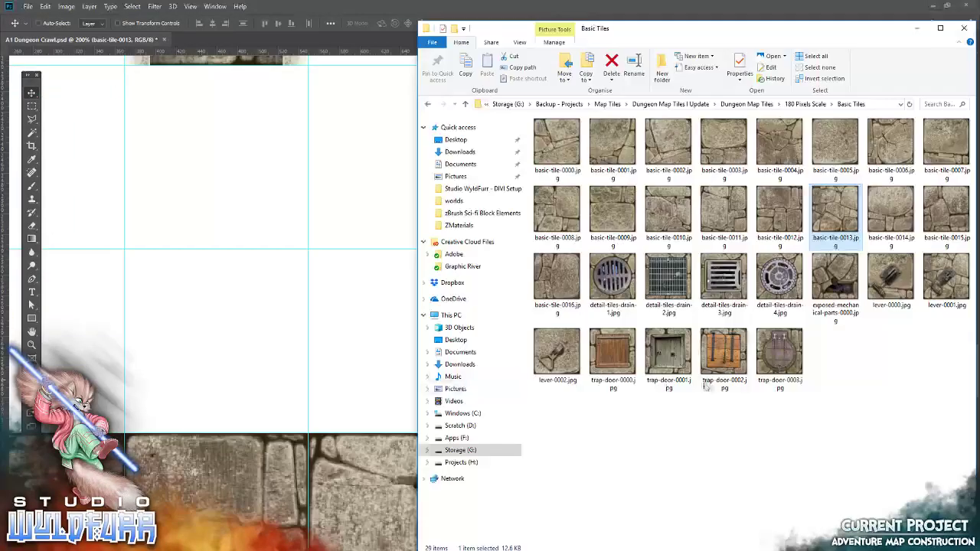
{"action": "left_click_drag", "start_coordinate": [891, 211], "coordinate": [312, 295]}
{"action": "key", "text": "Return"}
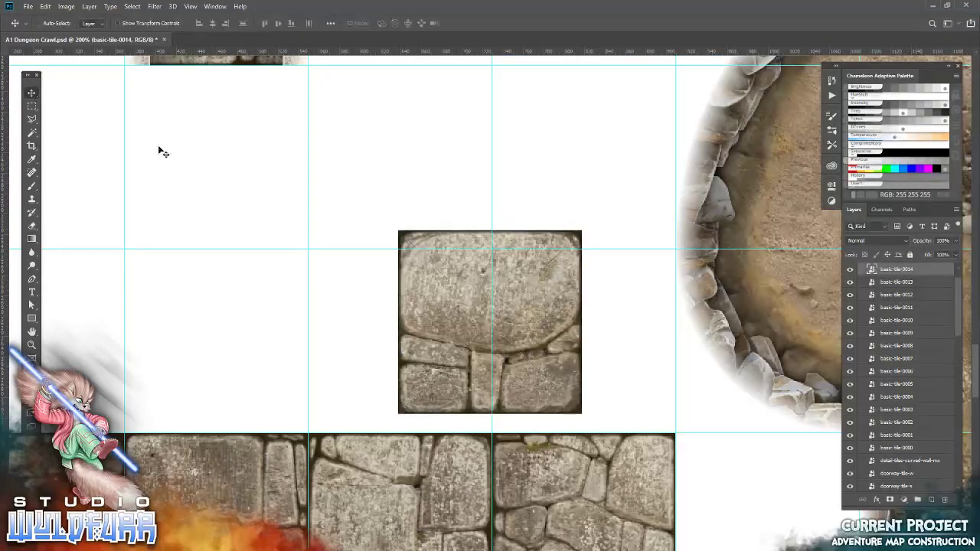
Step: Set basic-tile-0014 into the top-left cell and basic-tile-0015 beside it
{"action": "left_click_drag", "start_coordinate": [431, 355], "coordinate": [164, 215]}
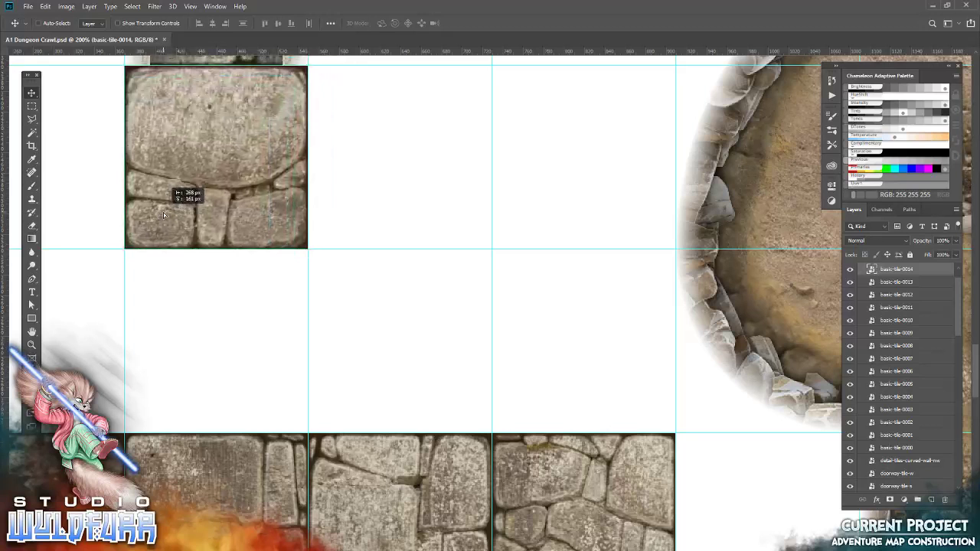
{"action": "left_click_drag", "start_coordinate": [258, 240], "coordinate": [223, 245]}
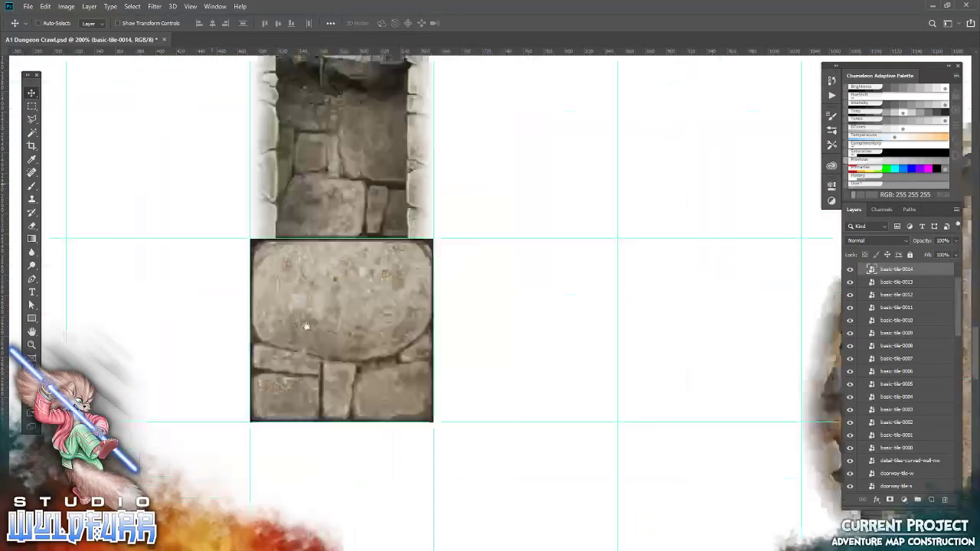
{"action": "key", "text": "alt+Tab"}
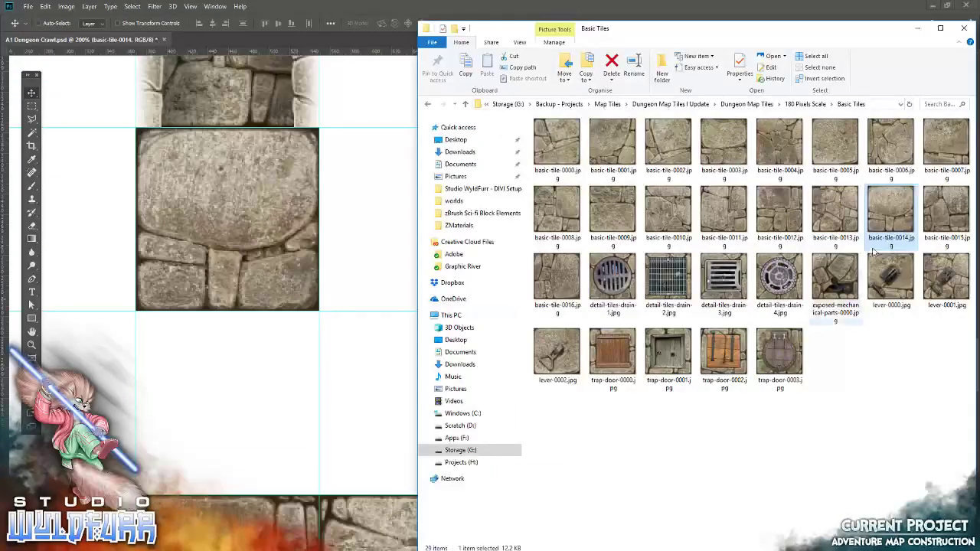
{"action": "left_click_drag", "start_coordinate": [944, 217], "coordinate": [328, 247]}
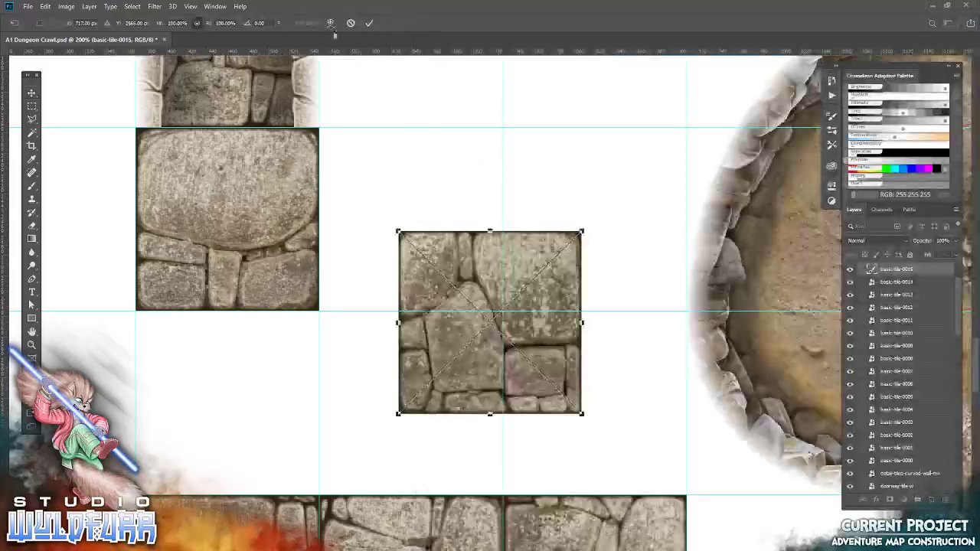
{"action": "left_click", "coordinate": [368, 23]}
{"action": "left_click_drag", "start_coordinate": [434, 400], "coordinate": [357, 295]}
Step: Add basic-tile-0016 to the top row and basic-tile-0000 in the right slot
{"action": "key", "text": "alt+Tab"}
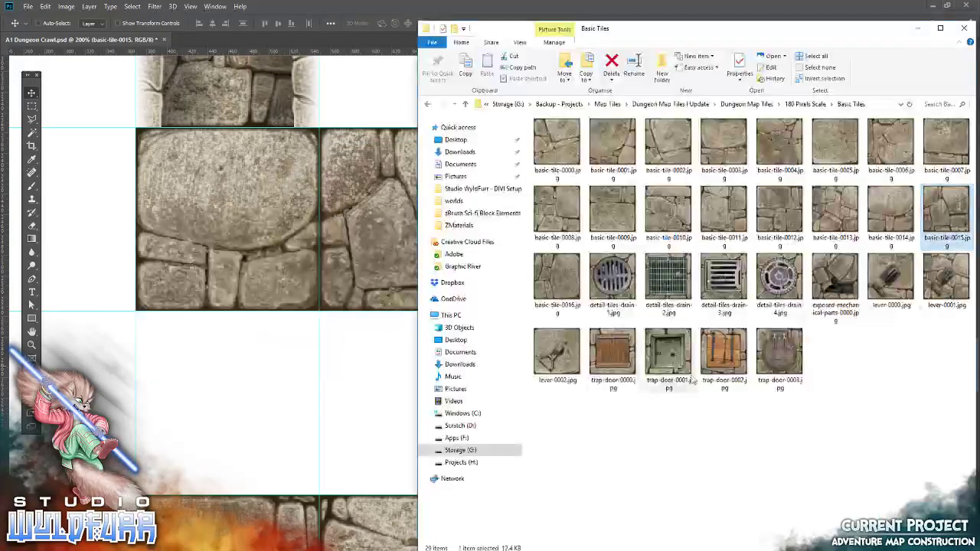
{"action": "left_click_drag", "start_coordinate": [934, 245], "coordinate": [265, 294]}
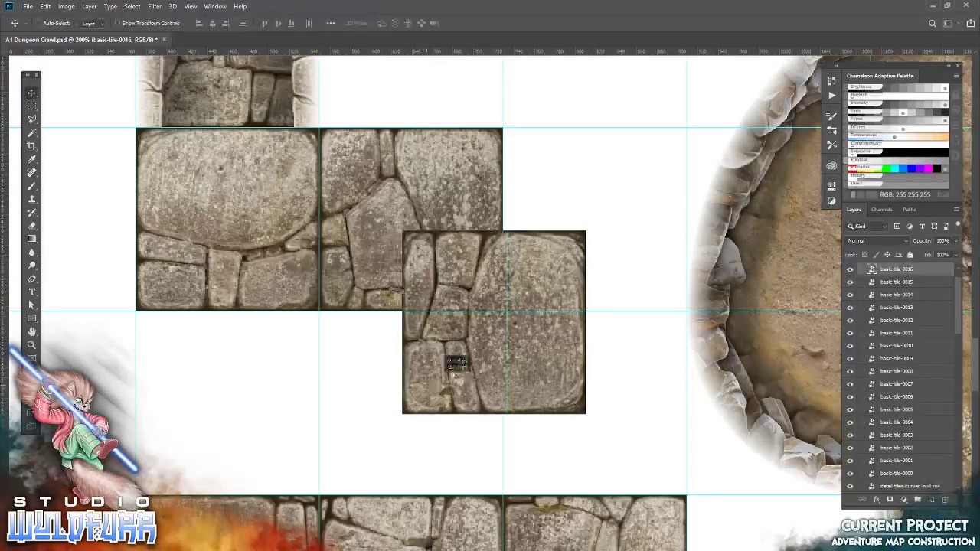
{"action": "left_click_drag", "start_coordinate": [464, 380], "coordinate": [569, 277]}
{"action": "key", "text": "alt+Tab"}
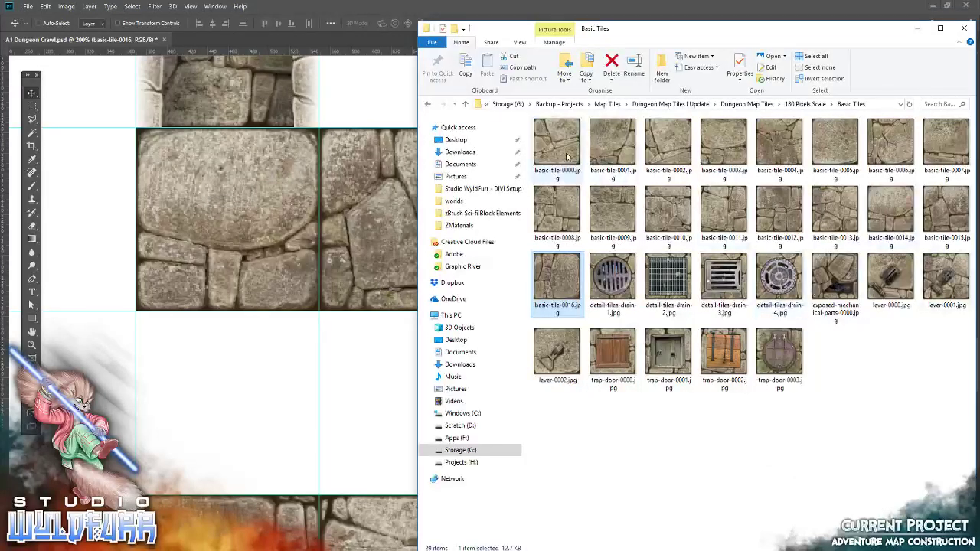
{"action": "left_click_drag", "start_coordinate": [568, 157], "coordinate": [291, 48]}
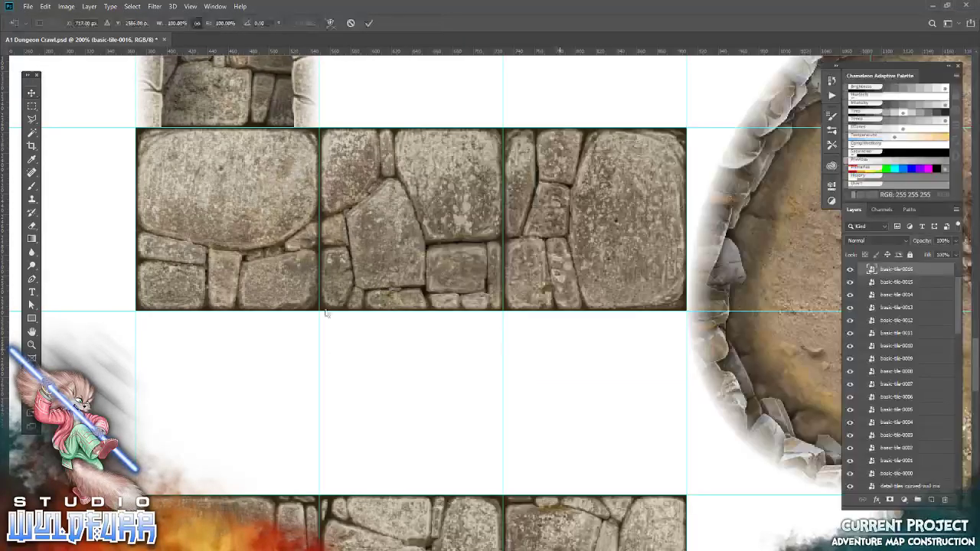
{"action": "left_click", "coordinate": [369, 23]}
{"action": "left_click_drag", "start_coordinate": [461, 343], "coordinate": [568, 426]}
Step: Add basic-tile-0001 left of centre and basic-tile-0002 below centre
{"action": "key", "text": "alt+Tab"}
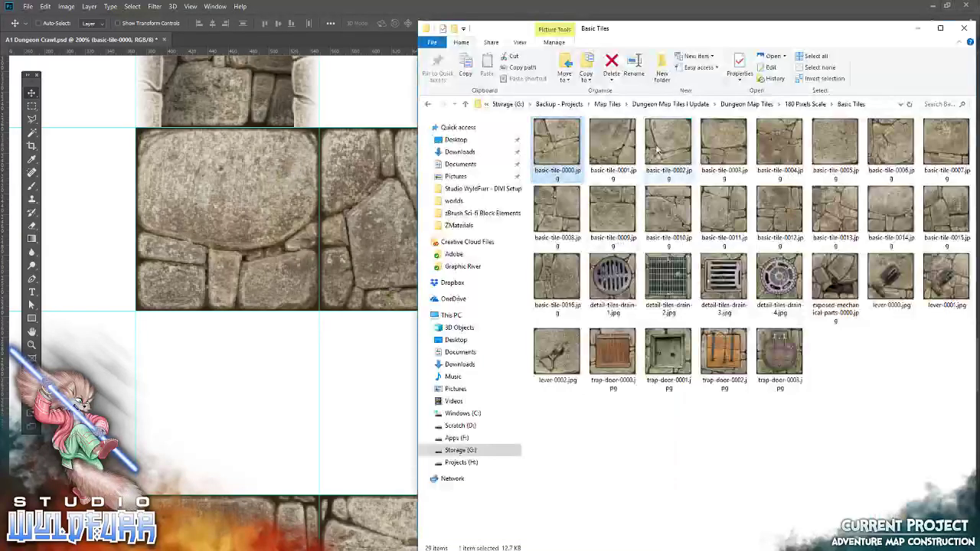
{"action": "left_click_drag", "start_coordinate": [621, 149], "coordinate": [207, 329]}
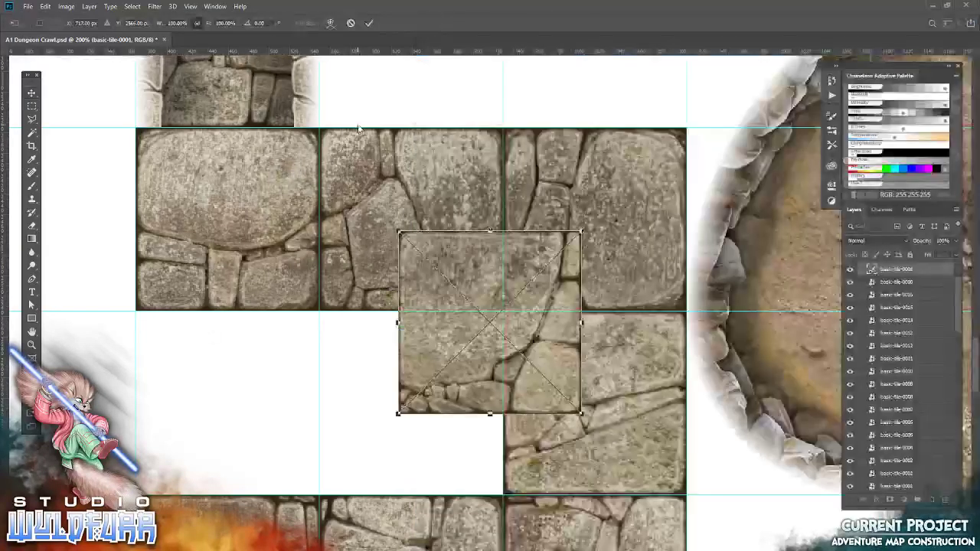
{"action": "left_click", "coordinate": [369, 23]}
{"action": "left_click_drag", "start_coordinate": [307, 357], "coordinate": [647, 399]}
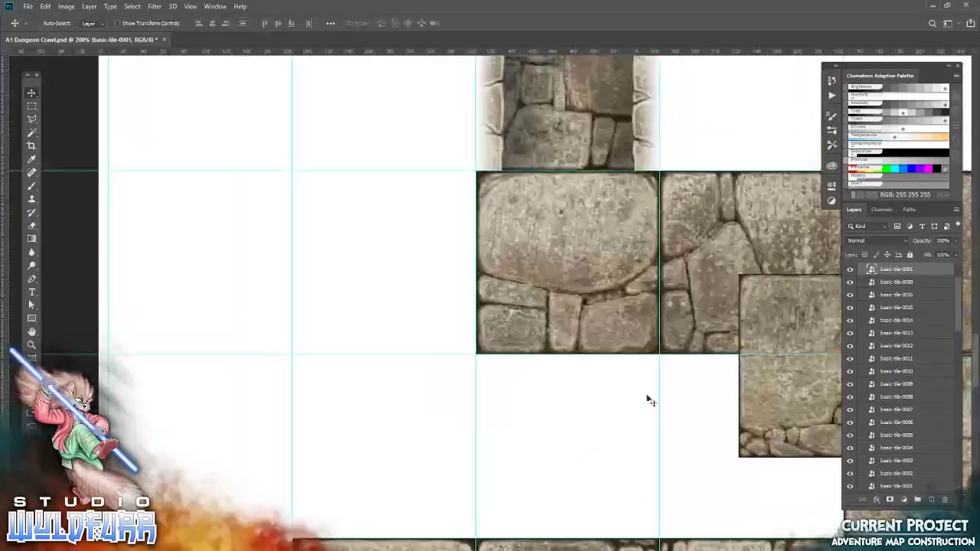
{"action": "left_click_drag", "start_coordinate": [777, 433], "coordinate": [333, 326]}
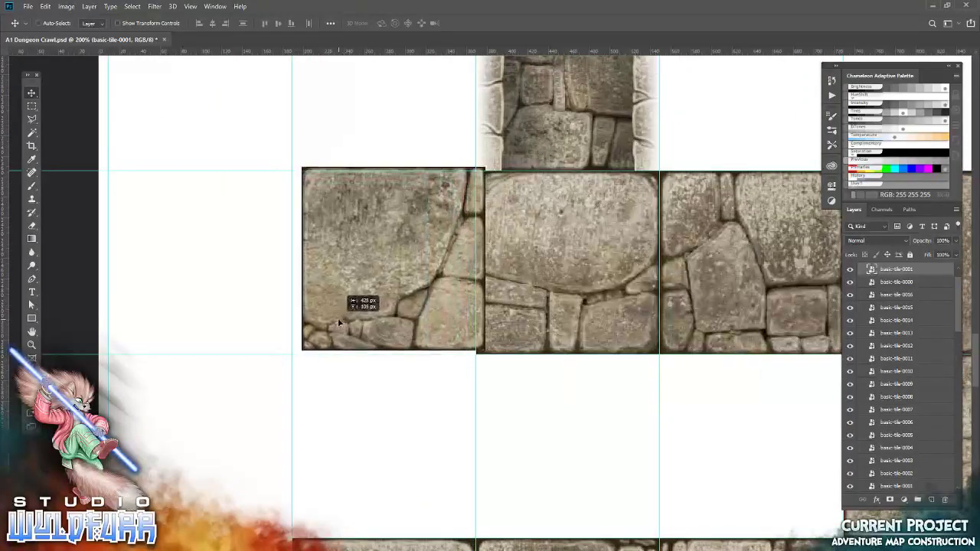
{"action": "left_click_drag", "start_coordinate": [333, 326], "coordinate": [335, 327]}
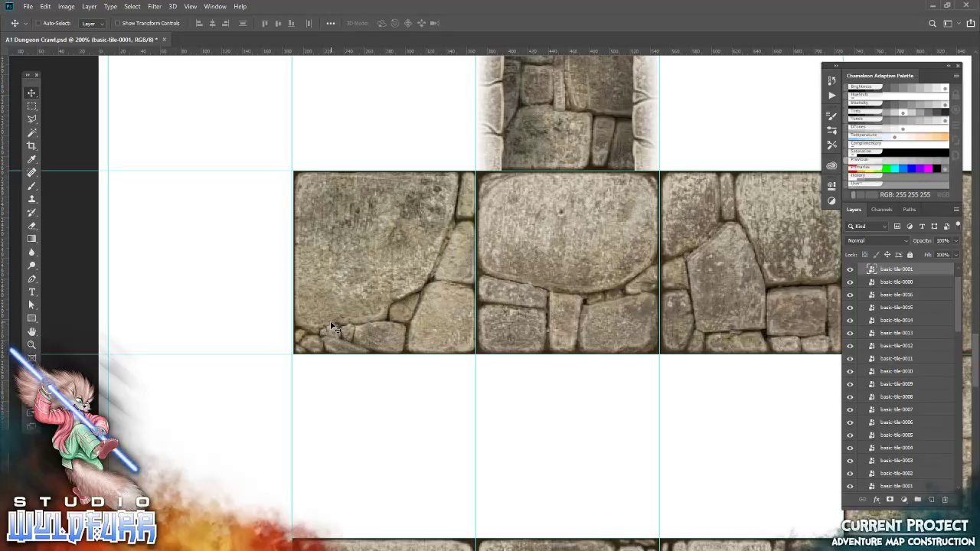
{"action": "key", "text": "alt+Tab"}
{"action": "left_click_drag", "start_coordinate": [671, 151], "coordinate": [535, 291]}
{"action": "key", "text": "Return"}
{"action": "left_click_drag", "start_coordinate": [499, 418], "coordinate": [488, 519]}
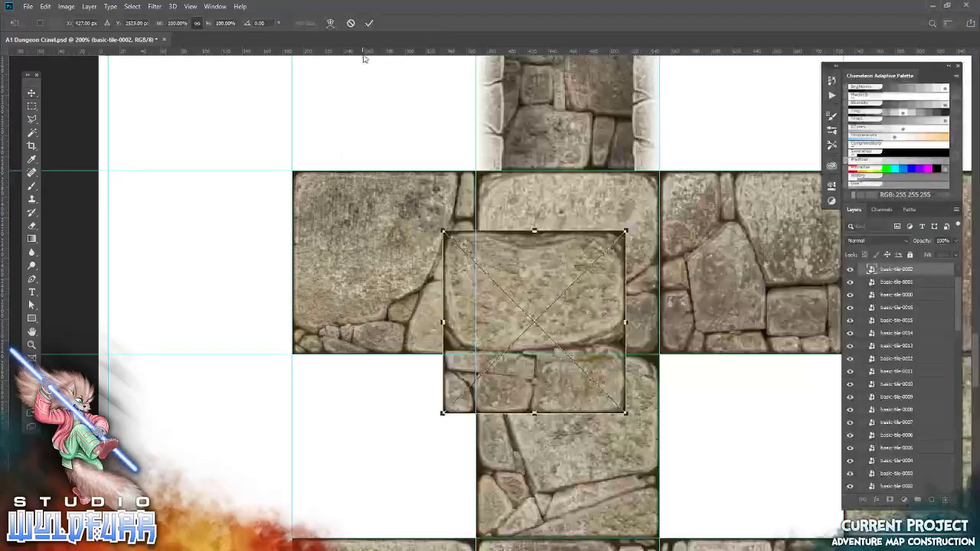
Step: Set basic-tile-0003 into the lower-left cell and the detail-tiles-drain-3 grate into an empty cell
{"action": "key", "text": "Return"}
{"action": "left_click_drag", "start_coordinate": [560, 264], "coordinate": [412, 390]}
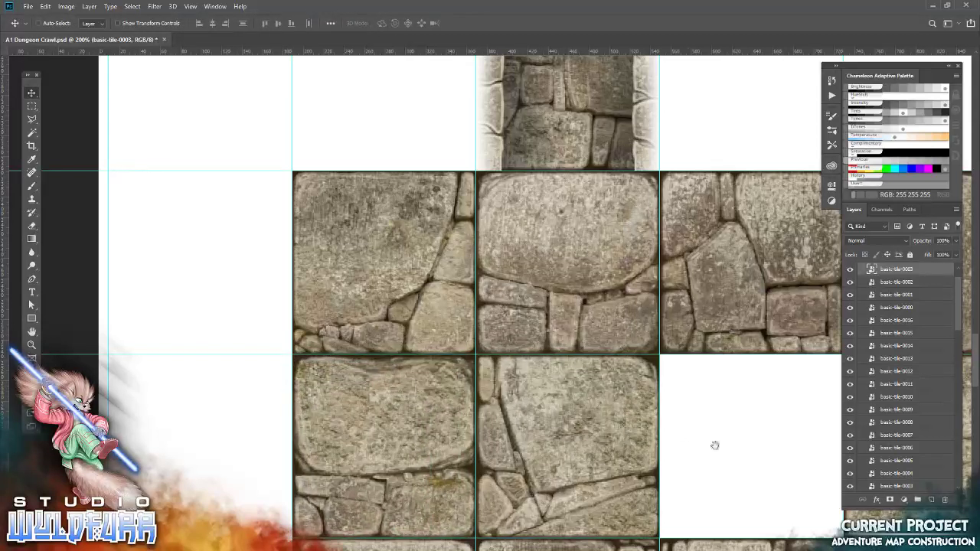
{"action": "left_click_drag", "start_coordinate": [698, 441], "coordinate": [449, 422]}
{"action": "key", "text": "alt+Tab"}
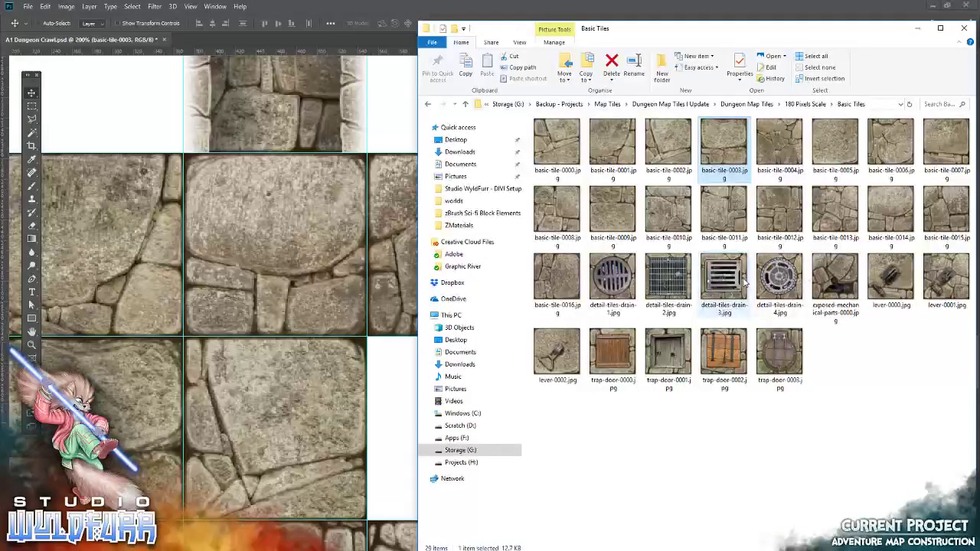
{"action": "left_click_drag", "start_coordinate": [724, 279], "coordinate": [490, 322]}
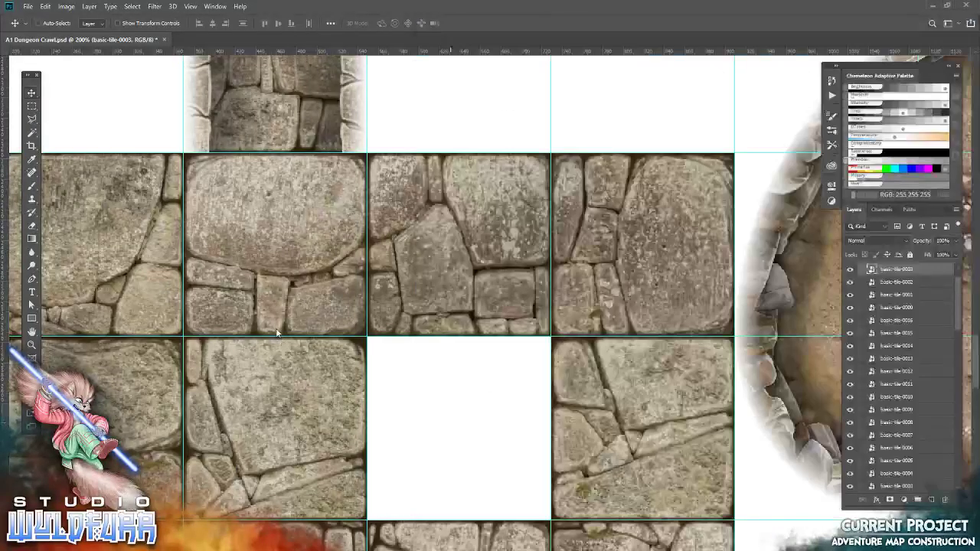
{"action": "left_click", "coordinate": [369, 23]}
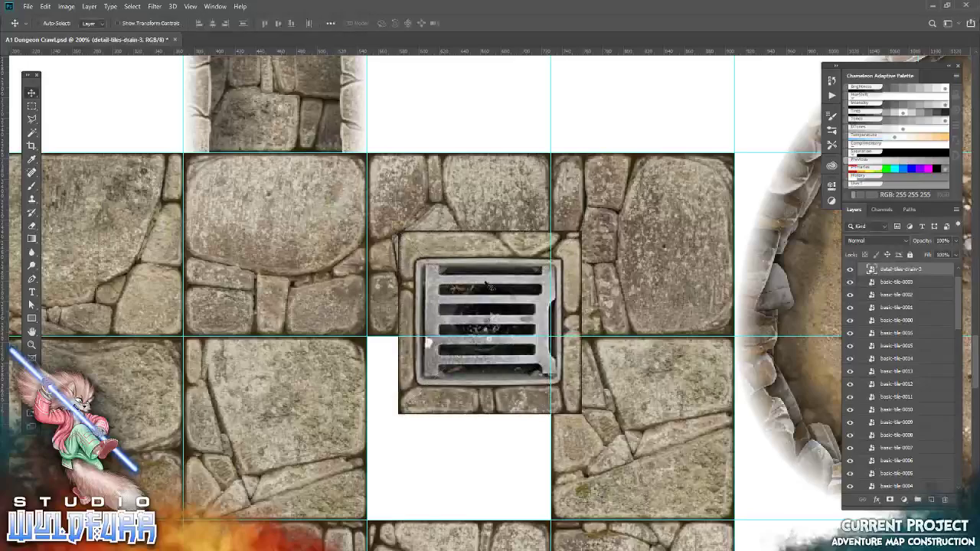
{"action": "left_click_drag", "start_coordinate": [488, 295], "coordinate": [455, 402]}
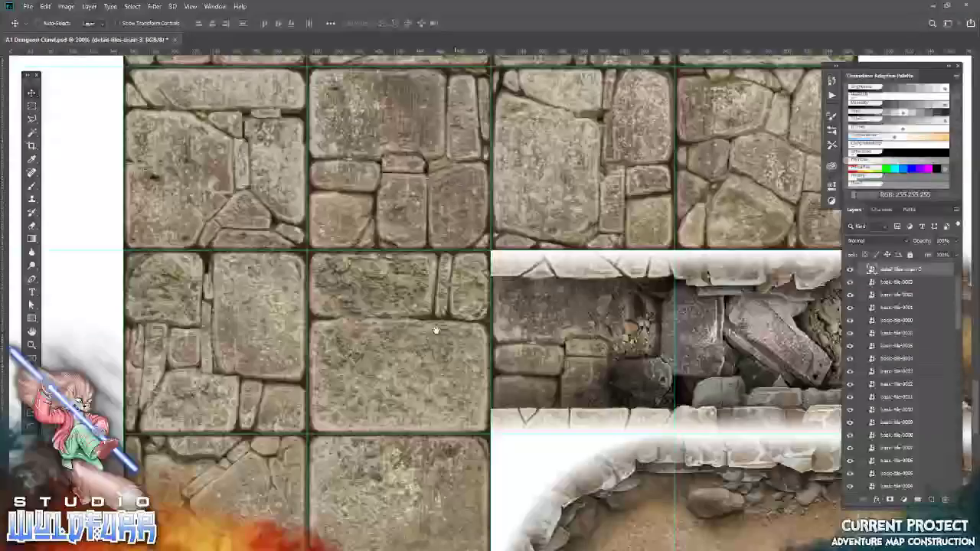
{"action": "key", "text": "alt+Tab"}
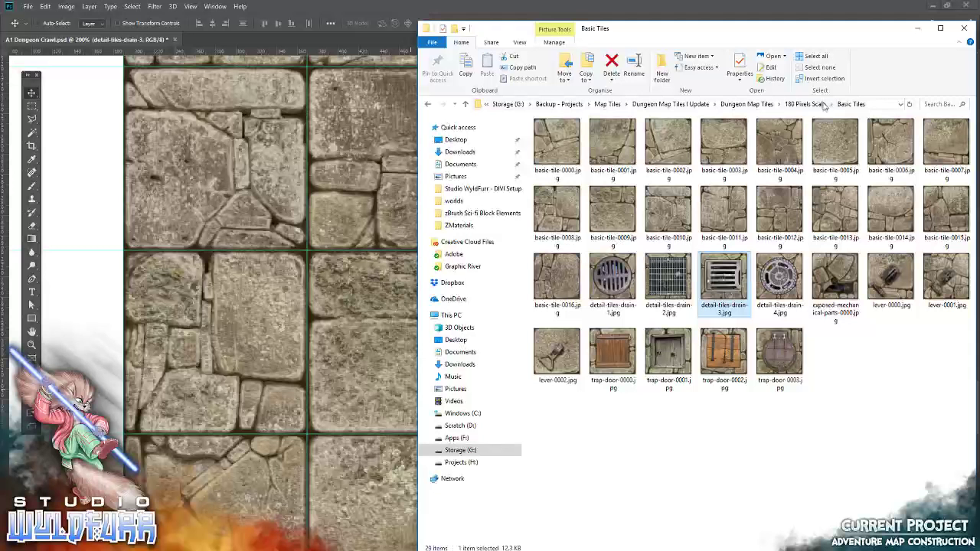
Step: From the Wall Overlays folder, place the doorways-e overlay on the room edge
{"action": "left_click", "coordinate": [804, 103]}
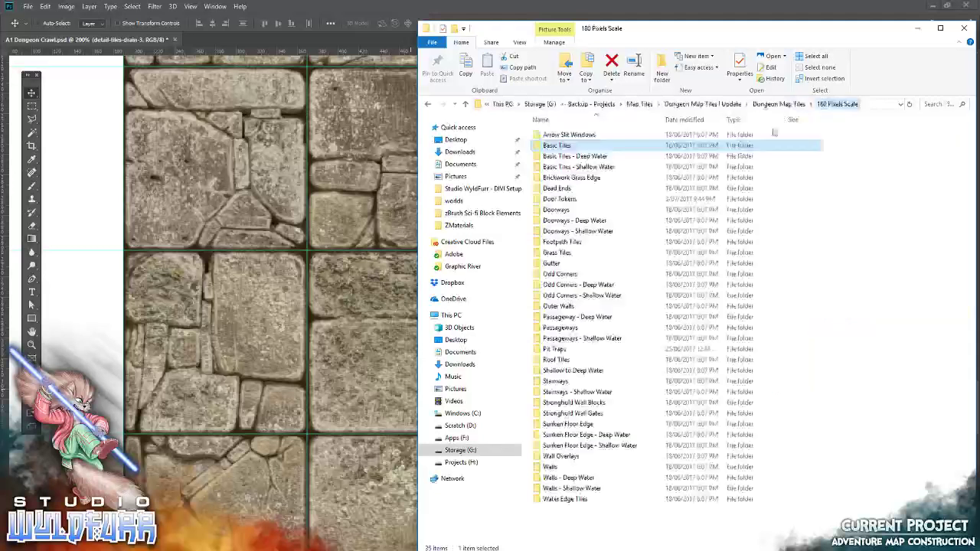
{"action": "double_click", "coordinate": [565, 458]}
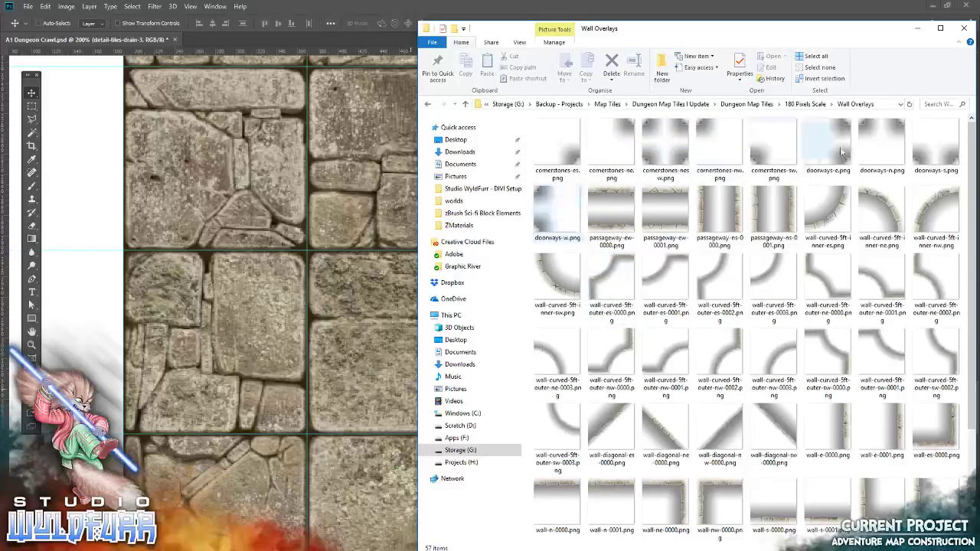
{"action": "left_click_drag", "start_coordinate": [848, 147], "coordinate": [398, 122]}
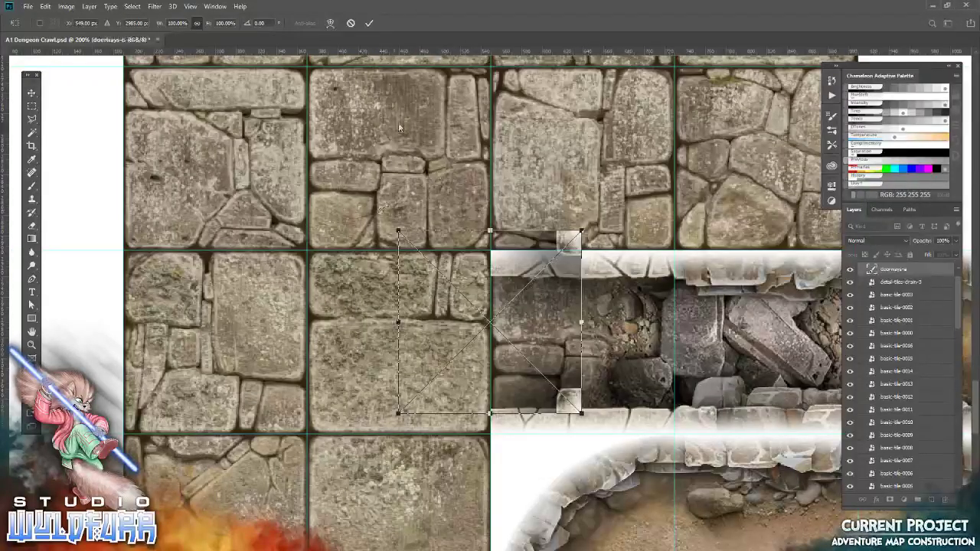
{"action": "left_click", "coordinate": [370, 24]}
{"action": "left_click_drag", "start_coordinate": [605, 314], "coordinate": [499, 341]}
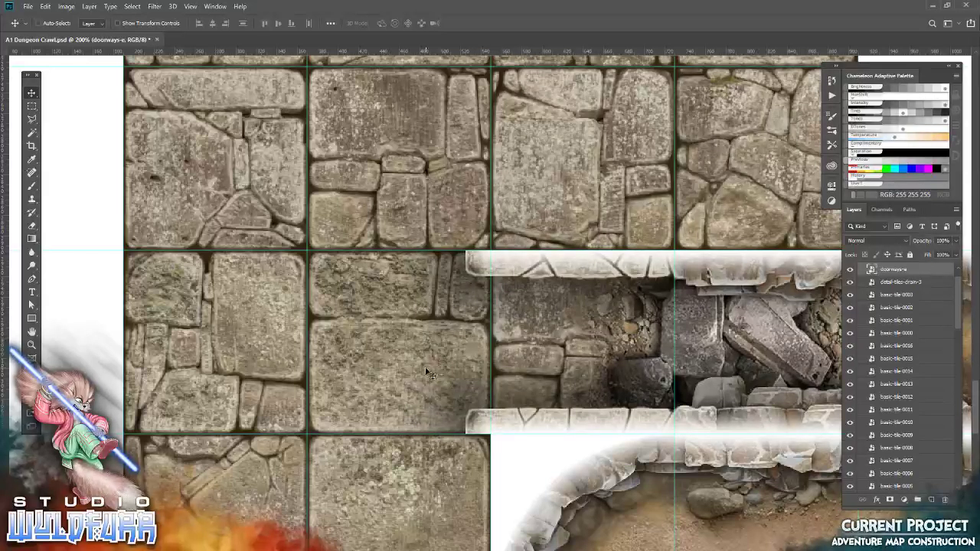
Step: Place the wall-e-0000 strip along the room's edge
{"action": "left_click_drag", "start_coordinate": [375, 432], "coordinate": [452, 261]}
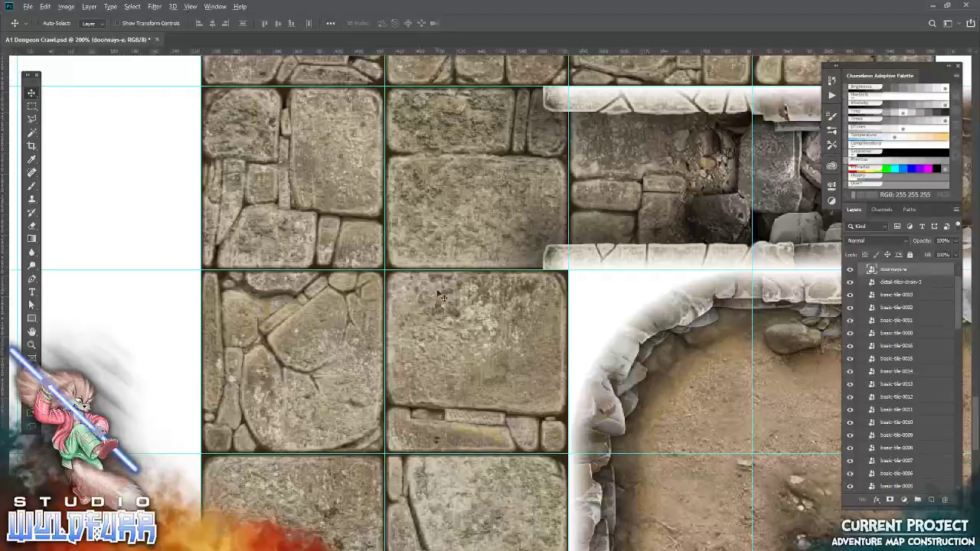
{"action": "key", "text": "alt+Tab"}
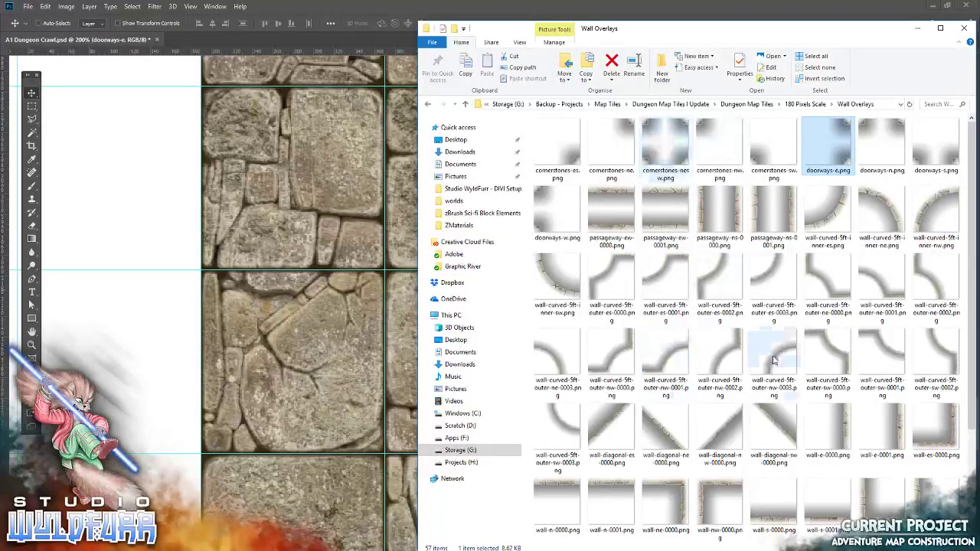
{"action": "left_click", "coordinate": [839, 437]}
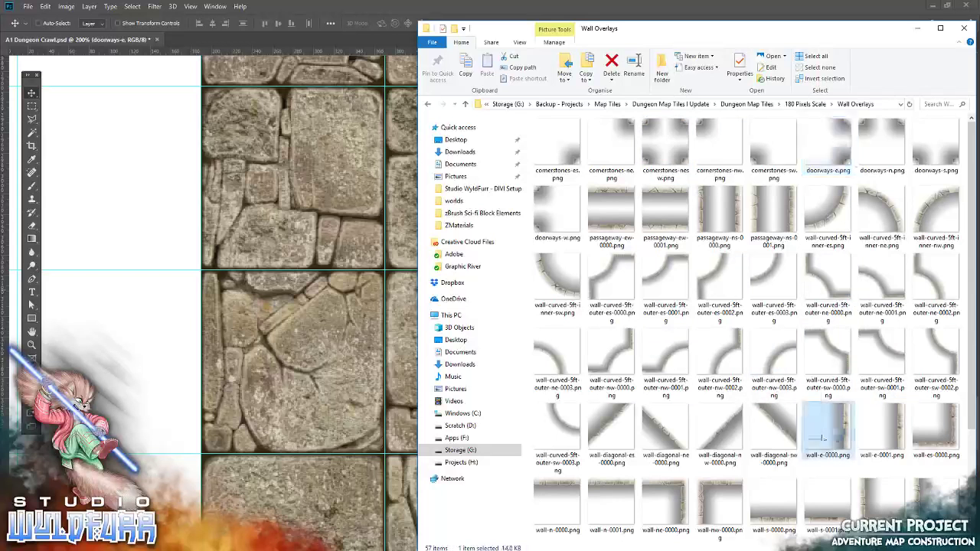
{"action": "left_click_drag", "start_coordinate": [839, 437], "coordinate": [405, 291]}
{"action": "left_click", "coordinate": [370, 23]}
{"action": "mouse_move", "coordinate": [625, 320]}
{"action": "left_mouse_down"}
{"action": "mouse_move", "coordinate": [582, 369]}
{"action": "mouse_move", "coordinate": [606, 359]}
{"action": "left_mouse_up"}
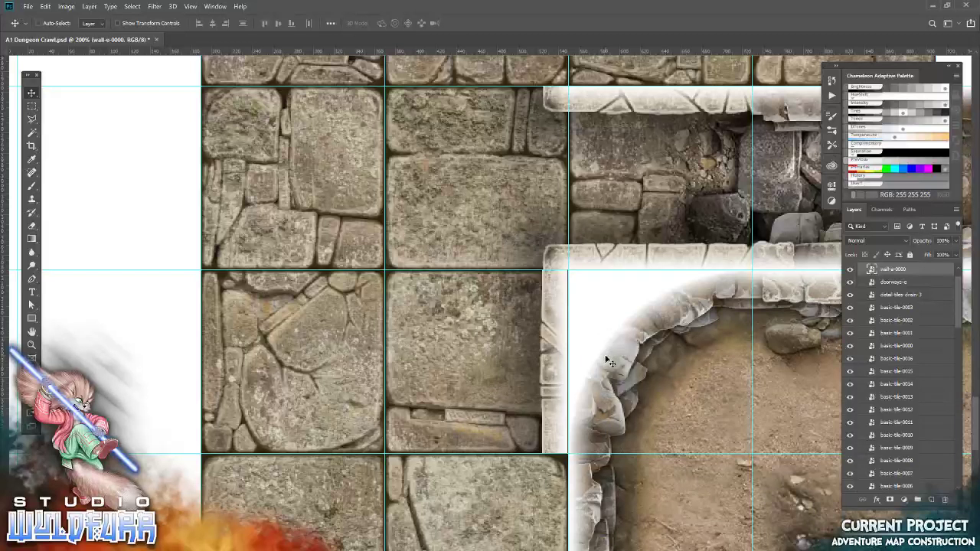
Step: Place a wall corner overlay on the lower-left tile
{"action": "key", "text": "alt+Tab"}
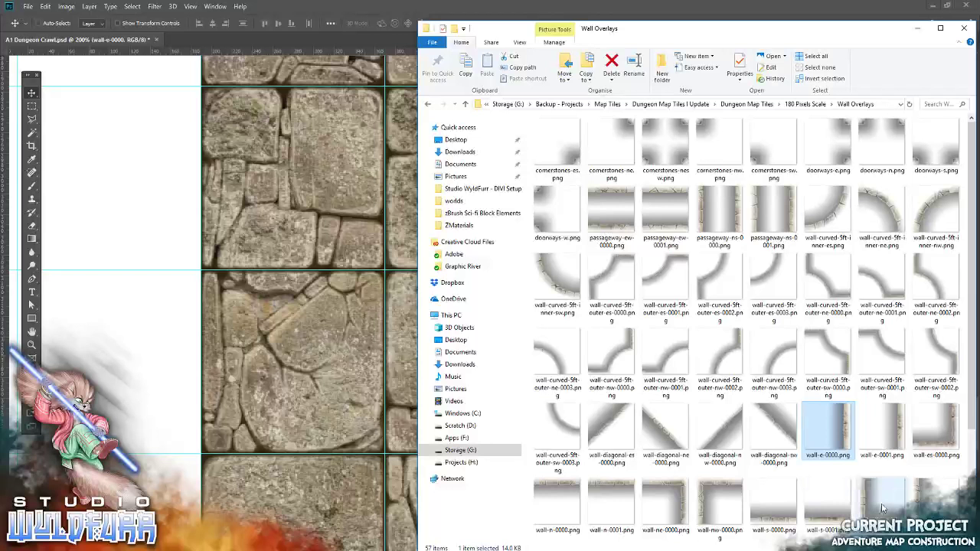
{"action": "left_click_drag", "start_coordinate": [883, 502], "coordinate": [335, 106]}
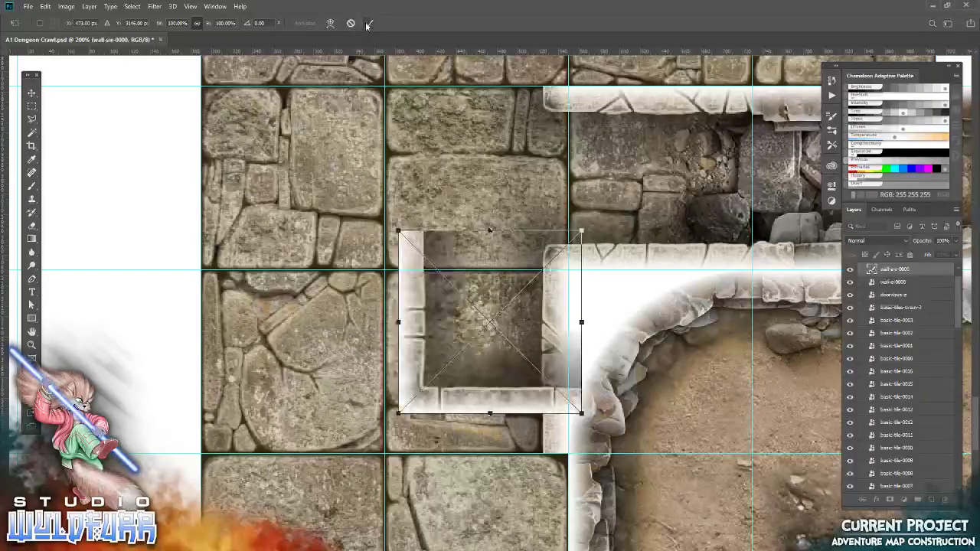
{"action": "left_click", "coordinate": [368, 24]}
{"action": "left_click_drag", "start_coordinate": [483, 358], "coordinate": [288, 398]}
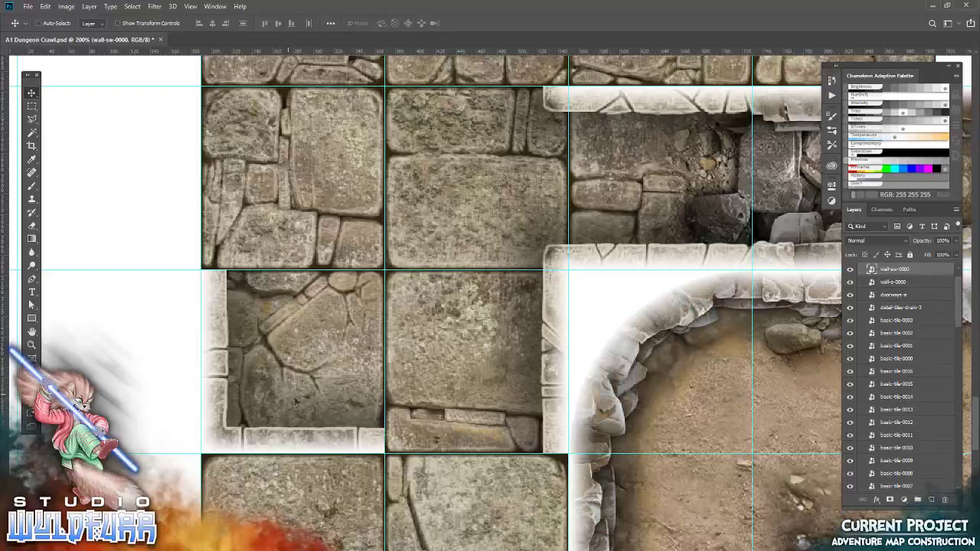
Step: Place cornerstones-sw and cornerstones-nw onto the tile corners
{"action": "left_click_drag", "start_coordinate": [410, 528], "coordinate": [385, 335]}
{"action": "key", "text": "alt+Tab"}
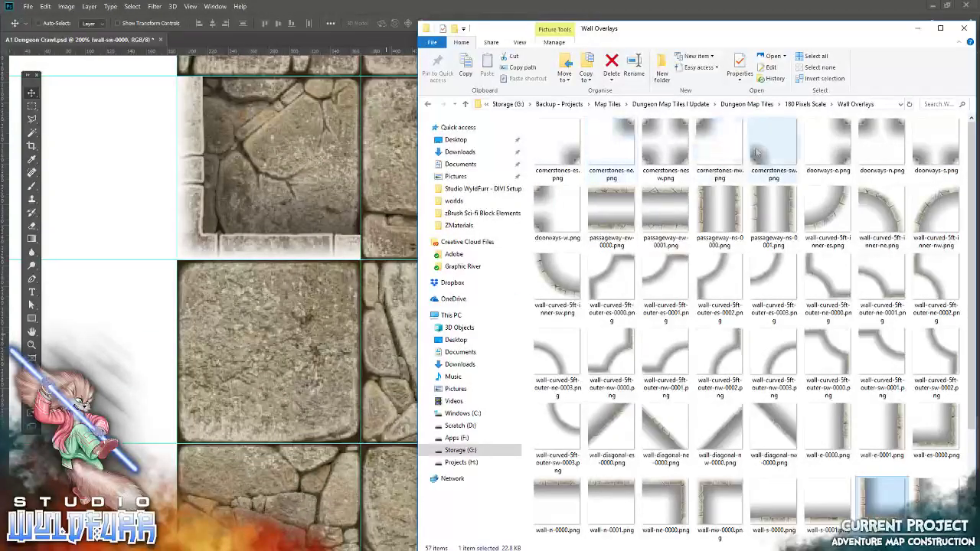
{"action": "left_click", "coordinate": [762, 153]}
{"action": "left_click_drag", "start_coordinate": [774, 149], "coordinate": [344, 321]}
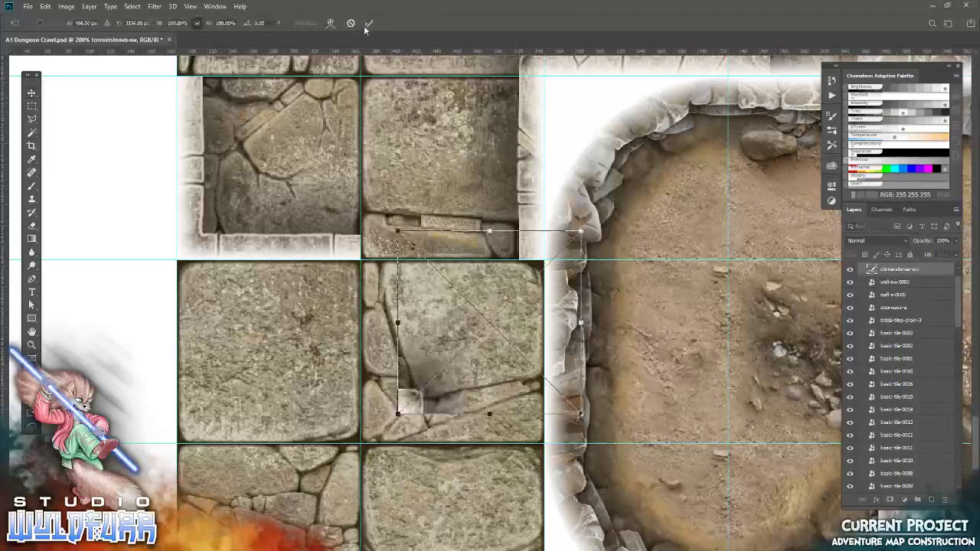
{"action": "left_click", "coordinate": [367, 24]}
{"action": "left_click_drag", "start_coordinate": [411, 417], "coordinate": [374, 258]}
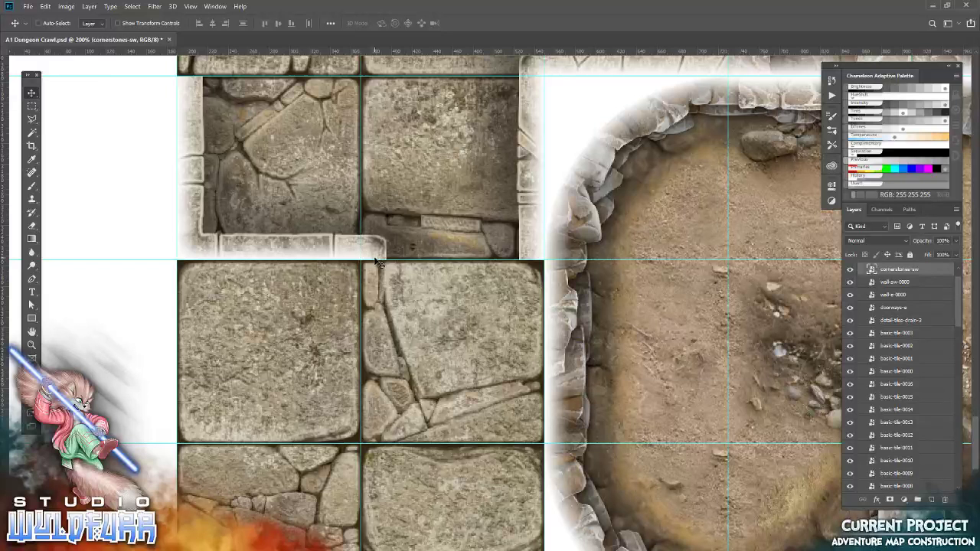
{"action": "key", "text": "alt+Tab"}
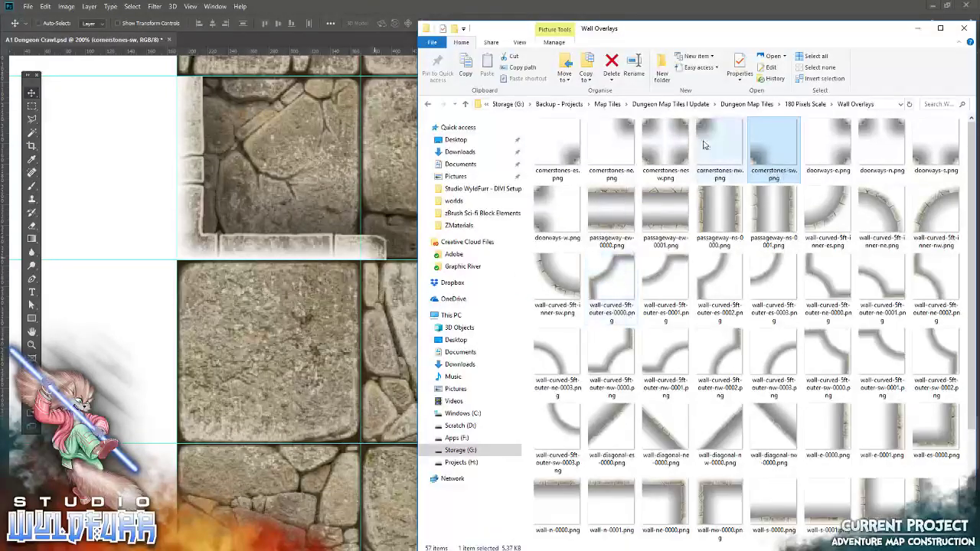
{"action": "left_click_drag", "start_coordinate": [705, 146], "coordinate": [310, 278]}
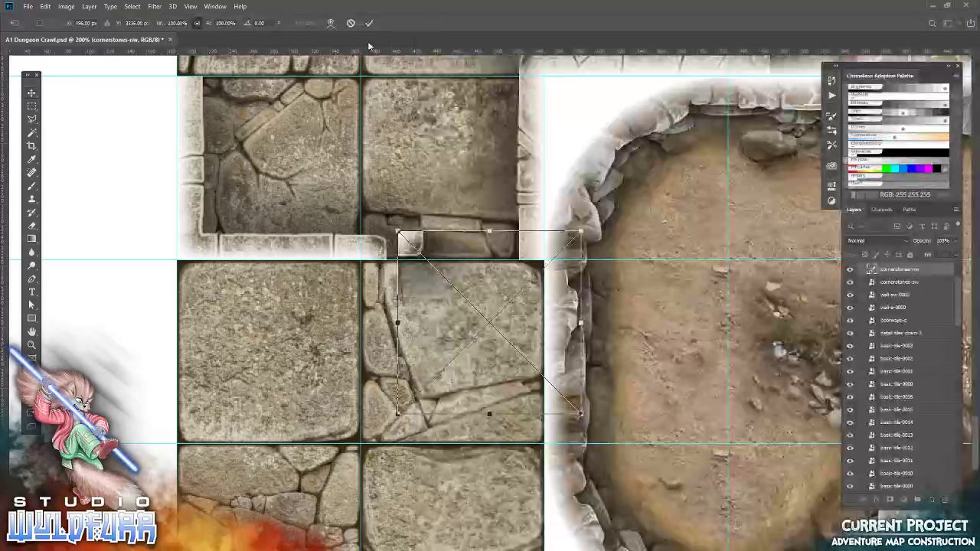
{"action": "left_click", "coordinate": [371, 25]}
{"action": "left_click_drag", "start_coordinate": [424, 256], "coordinate": [388, 286]}
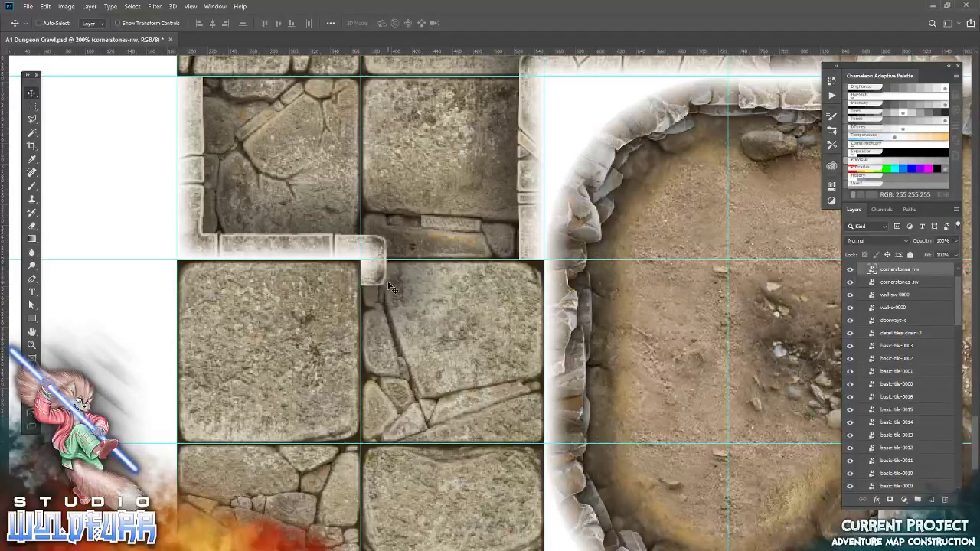
Step: Place wall-nw-0000 in the lower-left tile, nudged up onto the guide
{"action": "key", "text": "alt+Tab"}
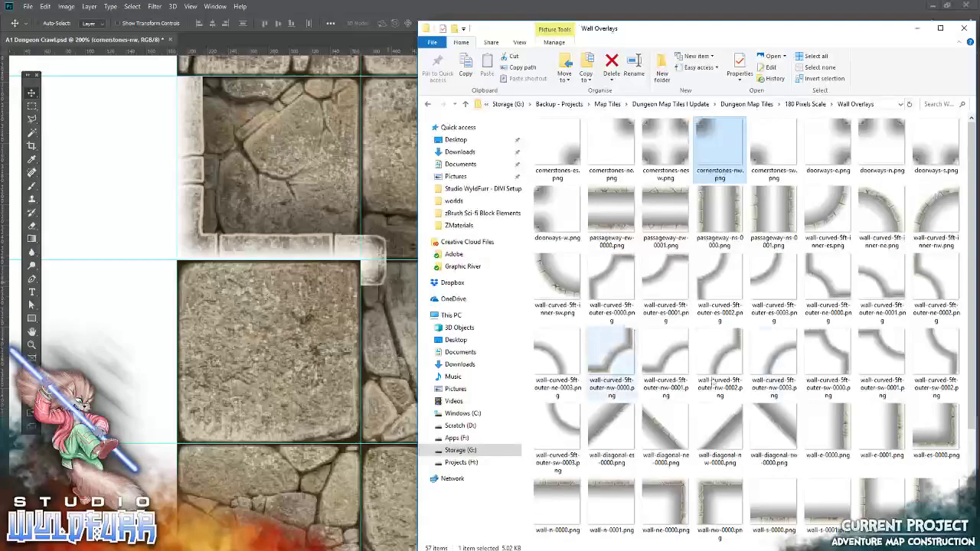
{"action": "left_click_drag", "start_coordinate": [720, 505], "coordinate": [306, 322]}
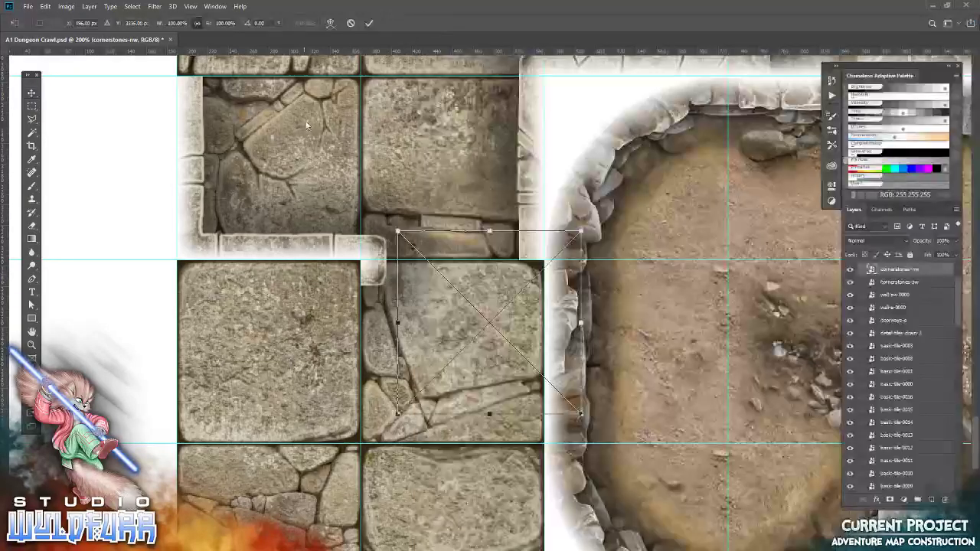
{"action": "key", "text": "Return"}
{"action": "left_click_drag", "start_coordinate": [493, 293], "coordinate": [273, 328]}
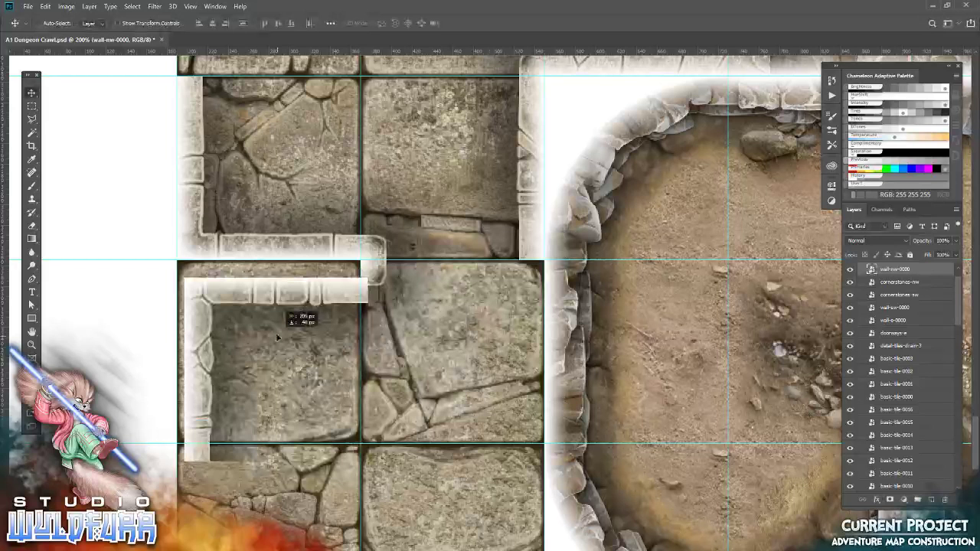
{"action": "key", "text": "Up"}
{"action": "key", "text": "Up"}
{"action": "key", "text": "Up"}
{"action": "key", "text": "Up"}
{"action": "key", "text": "Up"}
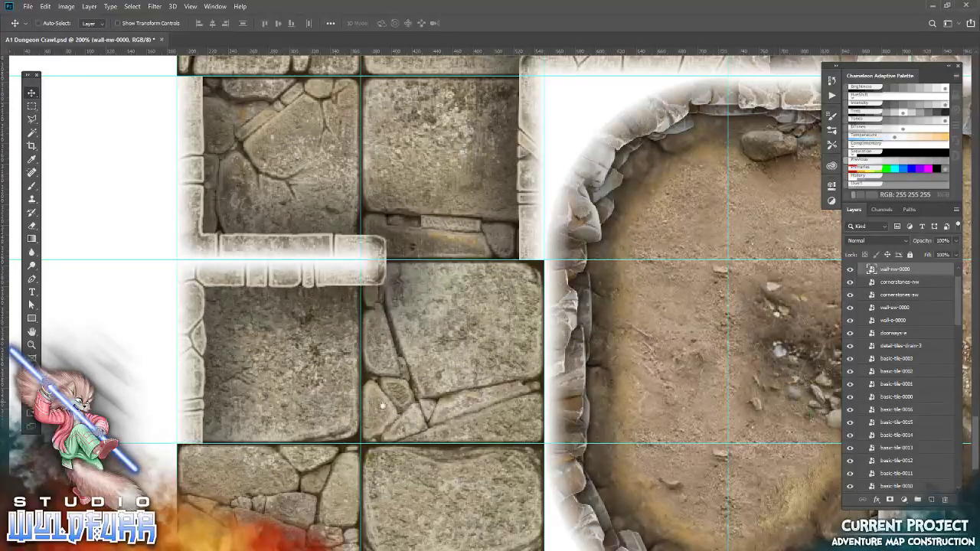
{"action": "scroll", "coordinate": [271, 322], "scroll_direction": "down", "scroll_amount": 3}
{"action": "scroll", "coordinate": [307, 326], "scroll_direction": "right", "scroll_amount": 2}
Step: Place the wall-e-0001 strip along the room's right edge
{"action": "key", "text": "alt+Tab"}
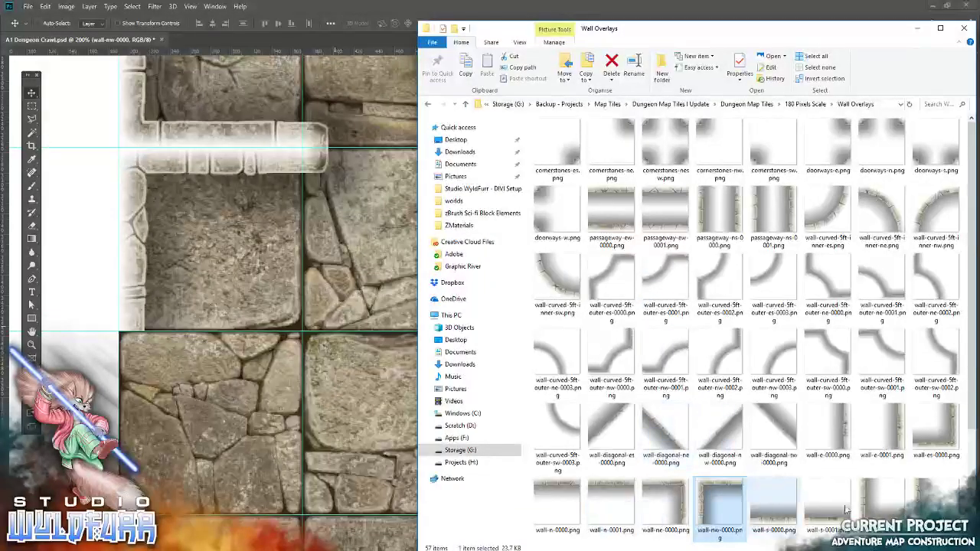
{"action": "left_click_drag", "start_coordinate": [881, 433], "coordinate": [247, 271]}
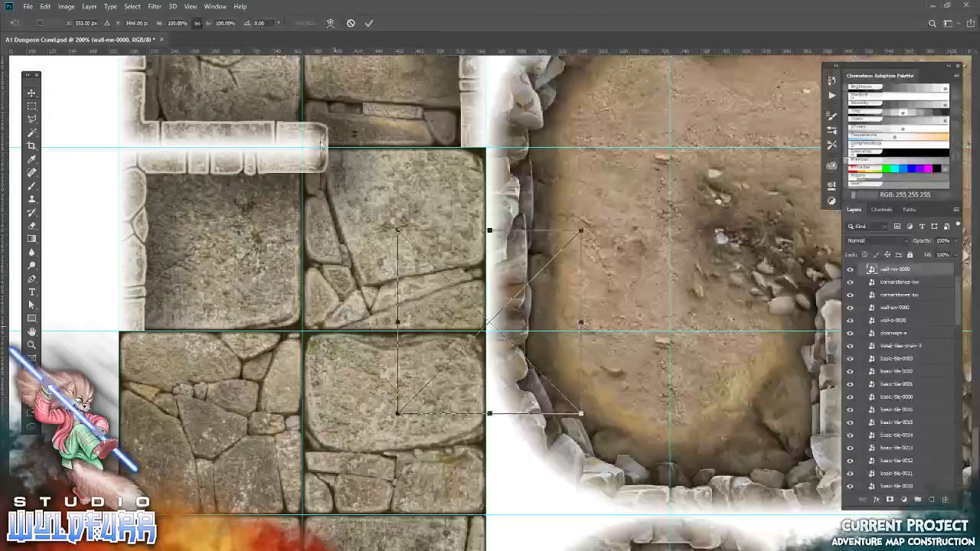
{"action": "left_click", "coordinate": [367, 23]}
{"action": "left_click_drag", "start_coordinate": [542, 192], "coordinate": [517, 180]}
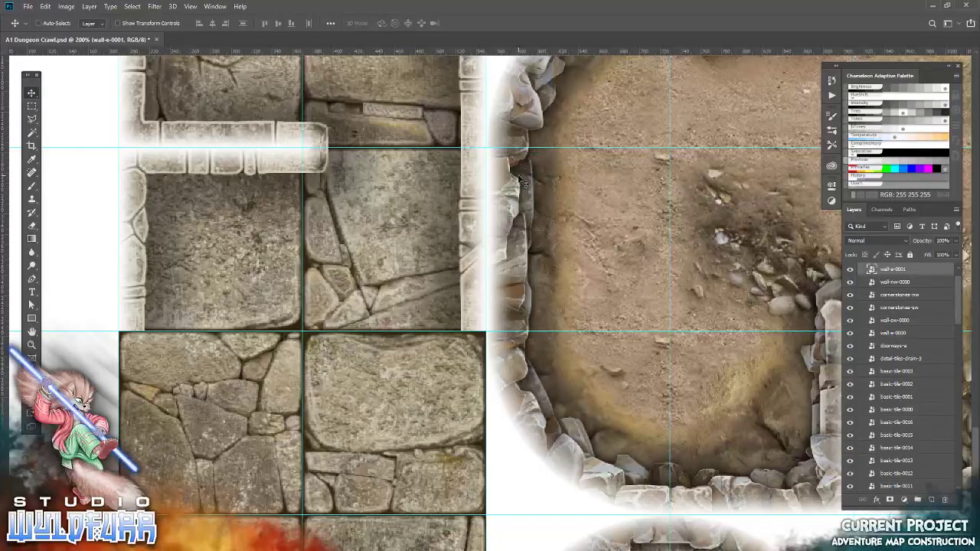
{"action": "left_click_drag", "start_coordinate": [334, 315], "coordinate": [431, 223]}
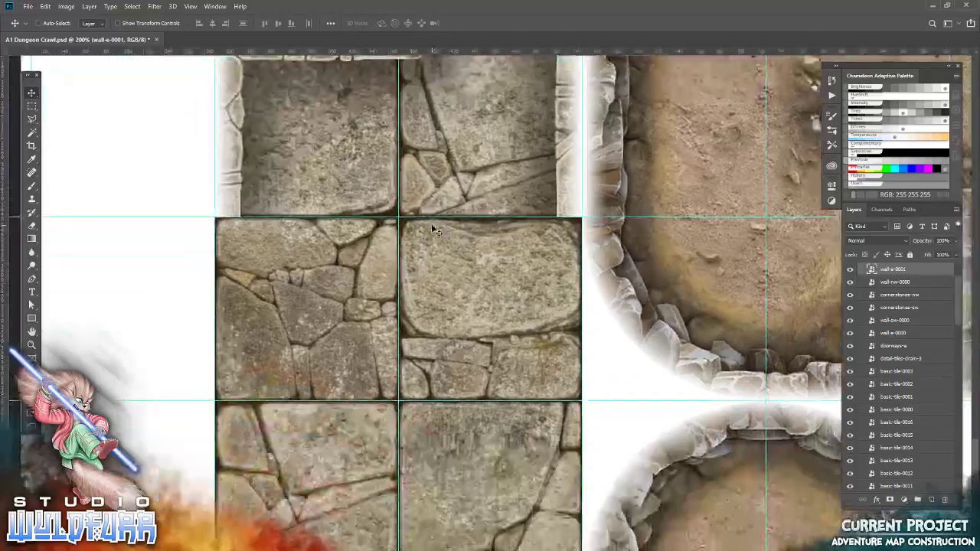
Step: Place the southwest wall corner in the bottom-left tile, nudged down and left to align
{"action": "key", "text": "alt+Tab"}
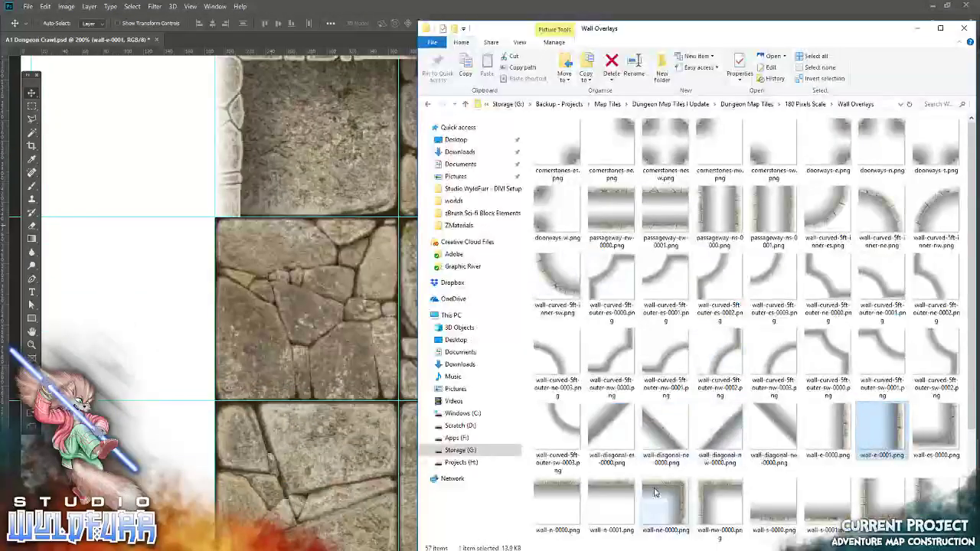
{"action": "mouse_move", "coordinate": [883, 435]}
{"action": "left_mouse_down"}
{"action": "mouse_move", "coordinate": [443, 471]}
{"action": "mouse_move", "coordinate": [268, 454]}
{"action": "left_mouse_up"}
{"action": "scroll", "coordinate": [436, 285], "scroll_direction": "down", "scroll_amount": 3}
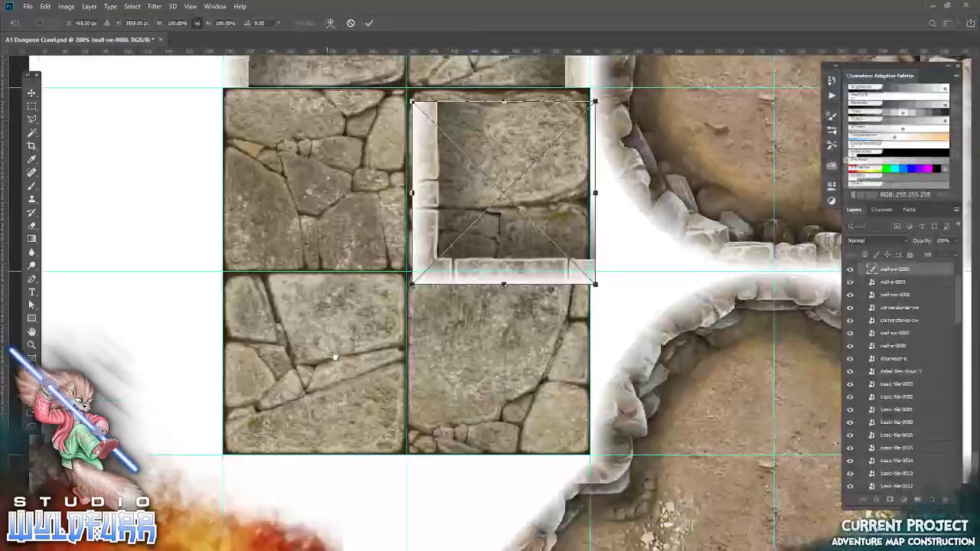
{"action": "left_click", "coordinate": [367, 23]}
{"action": "mouse_move", "coordinate": [518, 163]}
{"action": "left_mouse_down"}
{"action": "mouse_move", "coordinate": [329, 321]}
{"action": "mouse_move", "coordinate": [338, 327]}
{"action": "left_mouse_up"}
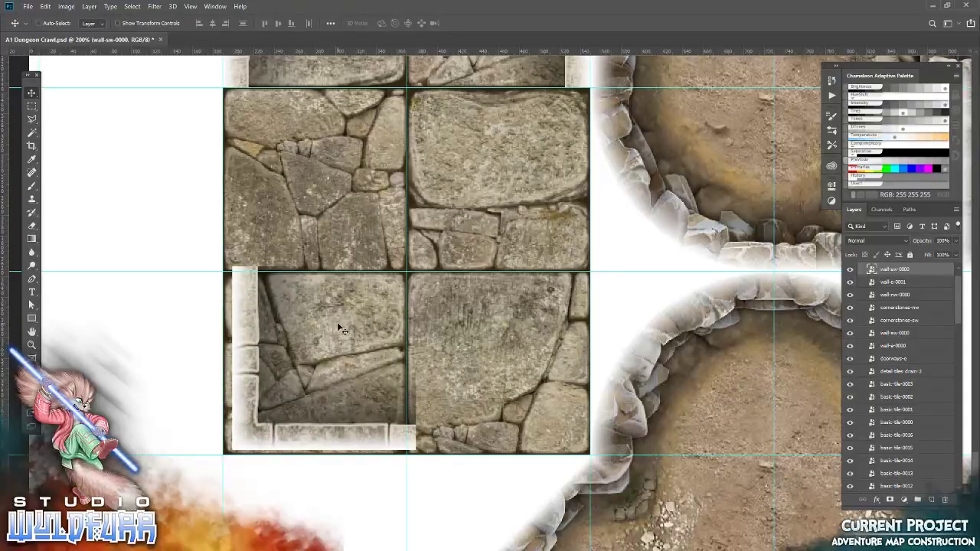
{"action": "key", "text": "Down"}
{"action": "key", "text": "Down"}
{"action": "key", "text": "Down"}
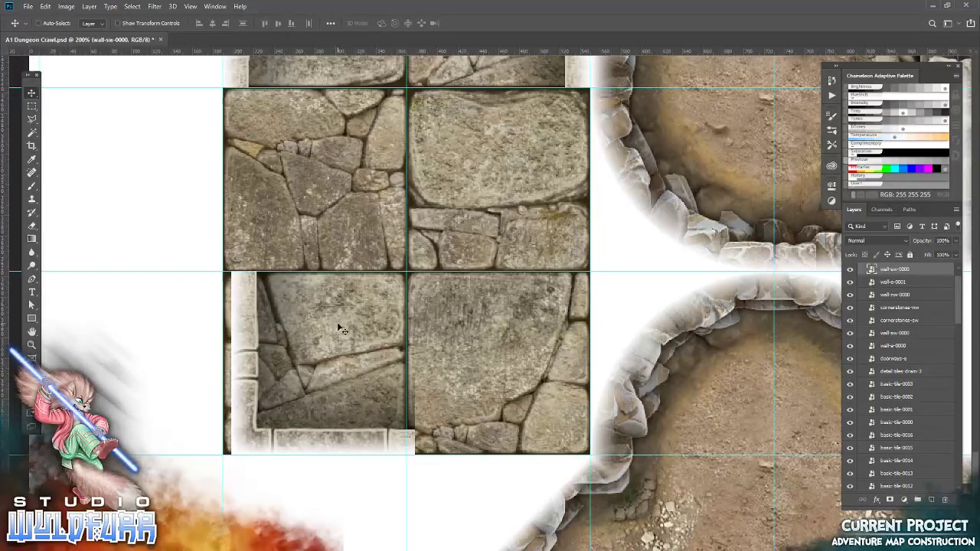
{"action": "key", "text": "Left"}
{"action": "key", "text": "Left"}
{"action": "key", "text": "Left"}
{"action": "key", "text": "Left"}
{"action": "key", "text": "Left"}
{"action": "key", "text": "Left"}
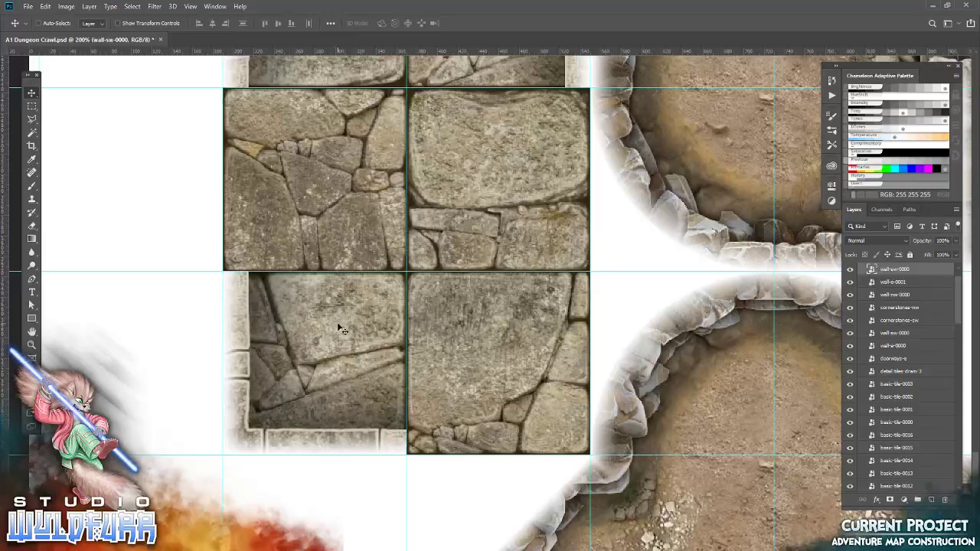
Step: Place the wall-es-0000 east-south corner overlay on the map
{"action": "key", "text": "alt+Tab"}
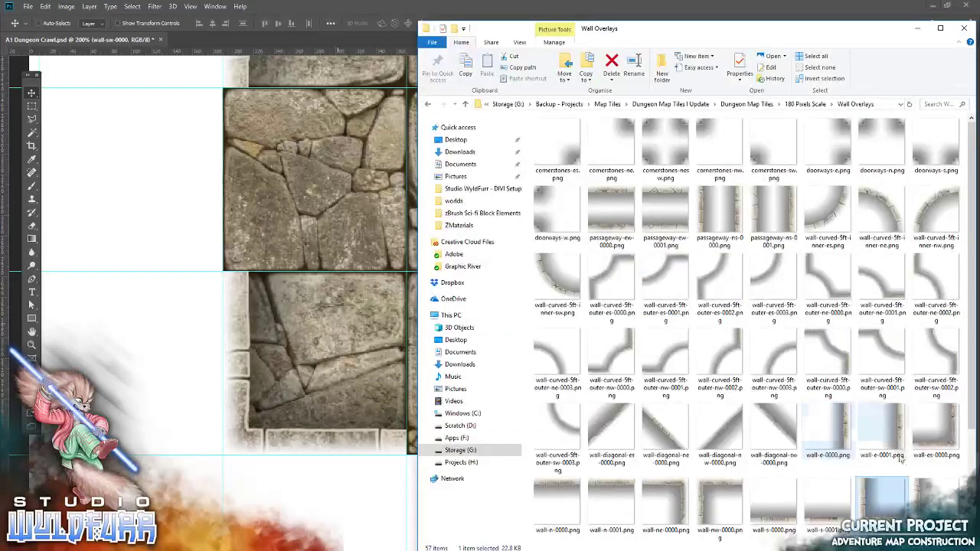
{"action": "mouse_move", "coordinate": [926, 444]}
{"action": "left_mouse_down"}
{"action": "mouse_move", "coordinate": [536, 337]}
{"action": "mouse_move", "coordinate": [537, 385]}
{"action": "left_mouse_up"}
{"action": "left_click", "coordinate": [369, 23]}
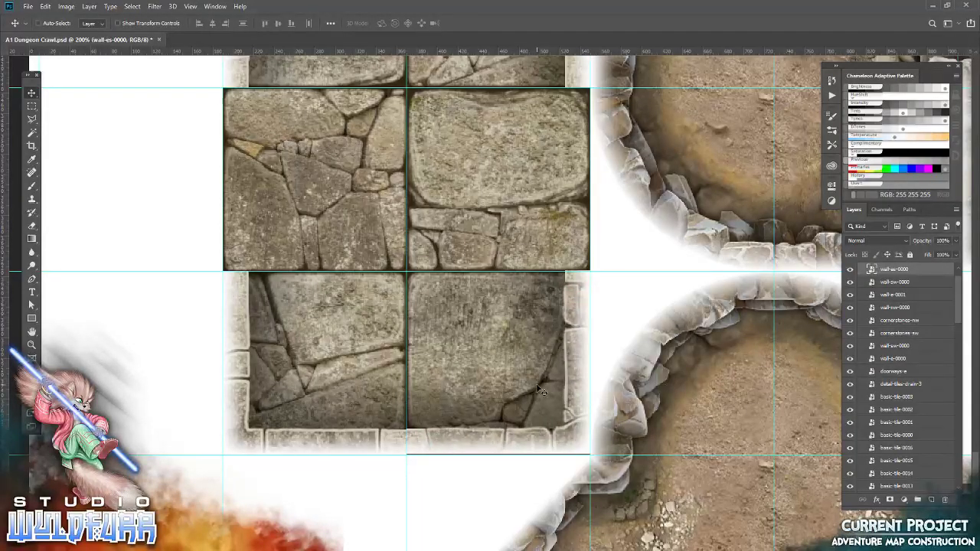
{"action": "scroll", "coordinate": [541, 323], "scroll_direction": "up", "scroll_amount": 2}
{"action": "scroll", "coordinate": [541, 323], "scroll_direction": "up", "scroll_amount": 5}
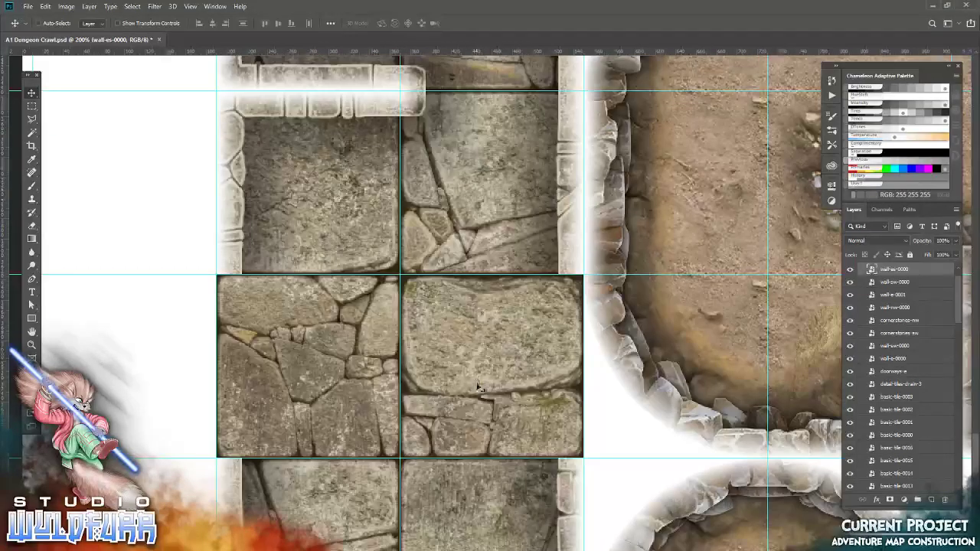
Step: Place the wall-w-0001 strip along the tiles' left edge
{"action": "key", "text": "alt+Tab"}
{"action": "scroll", "coordinate": [714, 481], "scroll_direction": "down", "scroll_amount": 2}
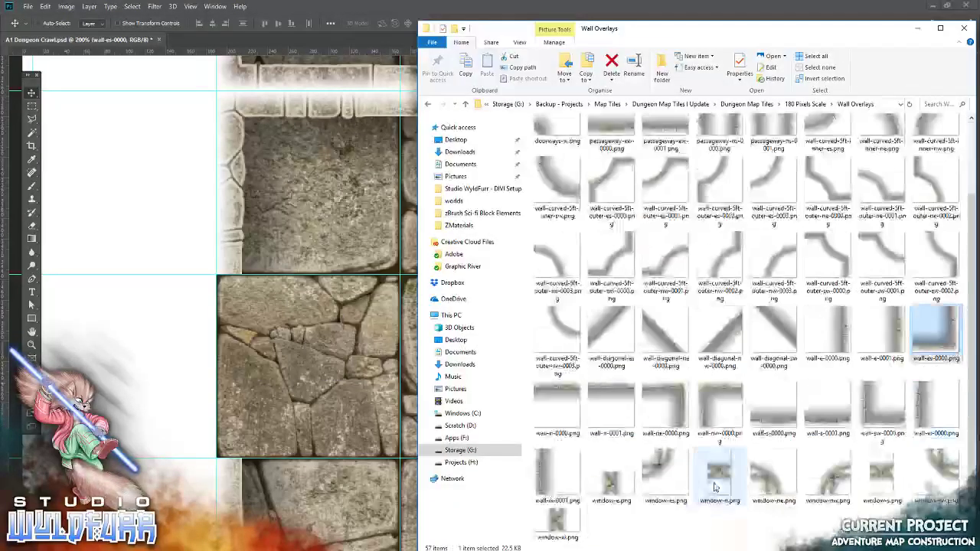
{"action": "left_click", "coordinate": [557, 475]}
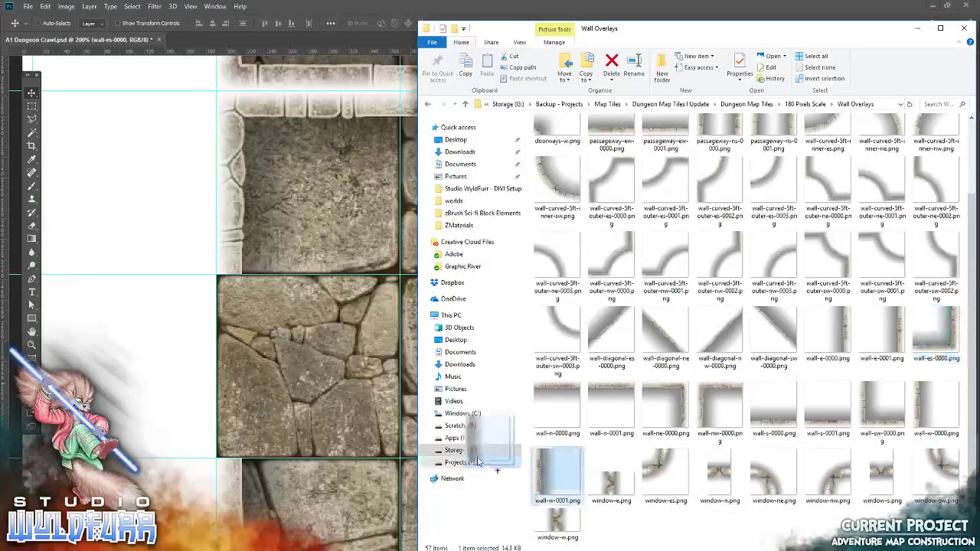
{"action": "left_click_drag", "start_coordinate": [198, 366], "coordinate": [270, 205]}
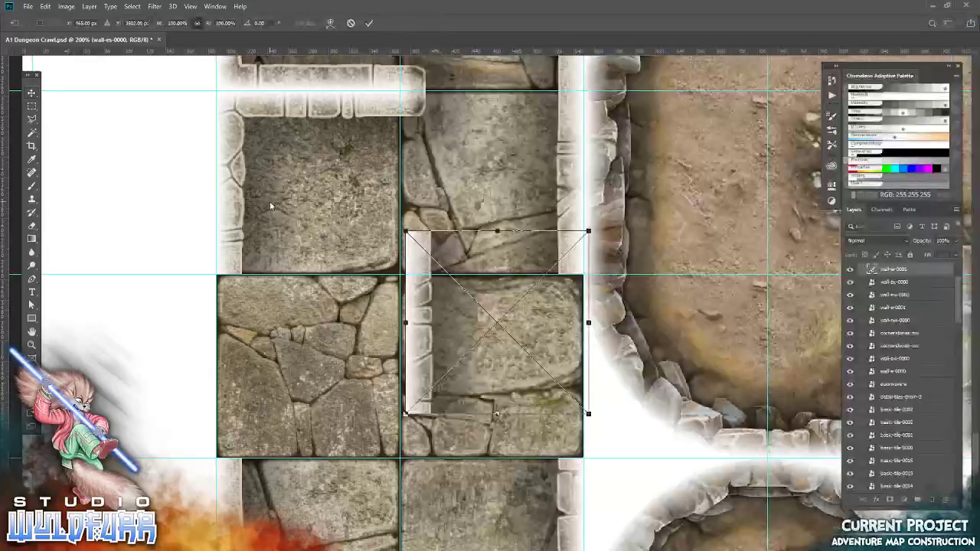
{"action": "left_click", "coordinate": [369, 28]}
{"action": "left_click_drag", "start_coordinate": [470, 364], "coordinate": [281, 408]}
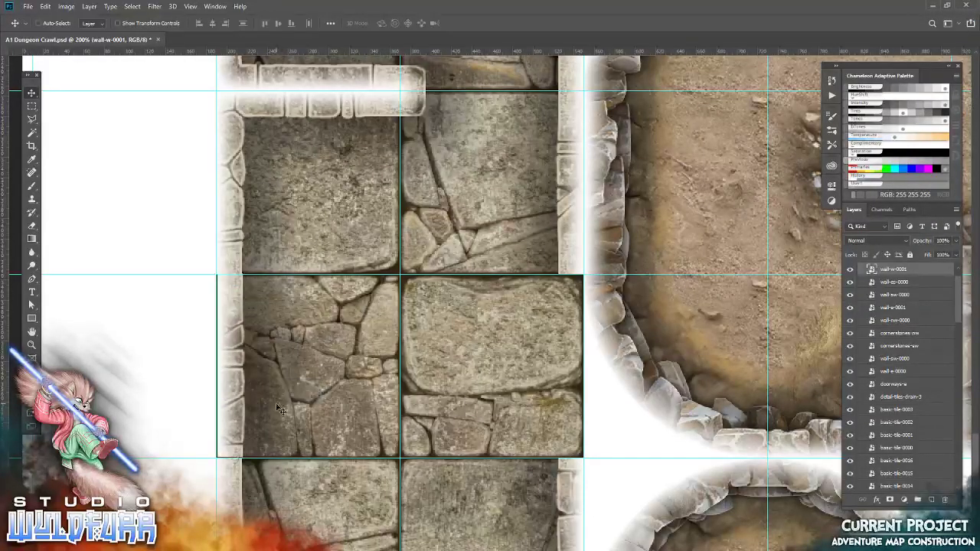
Step: Place the wall-e-0001 strip flush against the tiles' right edge
{"action": "key", "text": "alt+Tab"}
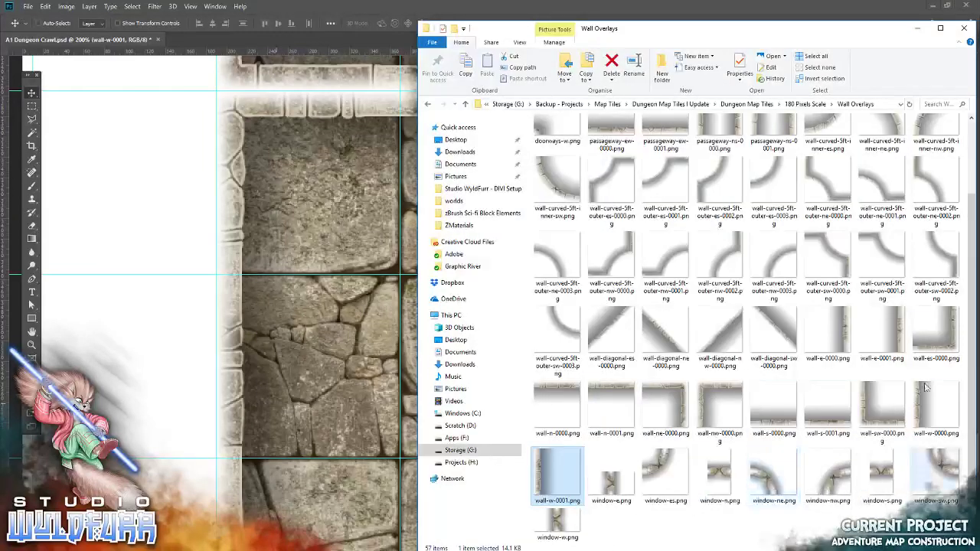
{"action": "left_click_drag", "start_coordinate": [888, 337], "coordinate": [356, 390]}
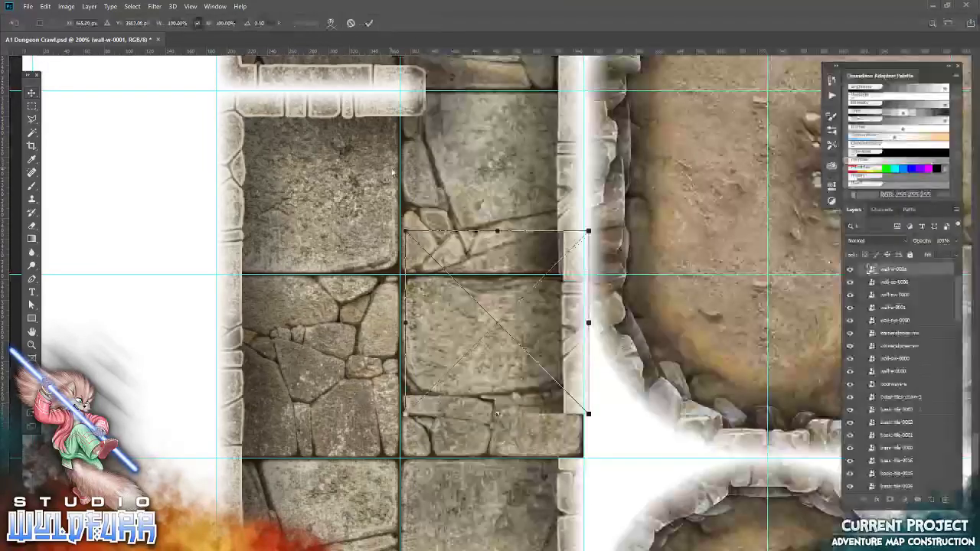
{"action": "left_click", "coordinate": [374, 25]}
{"action": "left_click_drag", "start_coordinate": [636, 354], "coordinate": [643, 393]}
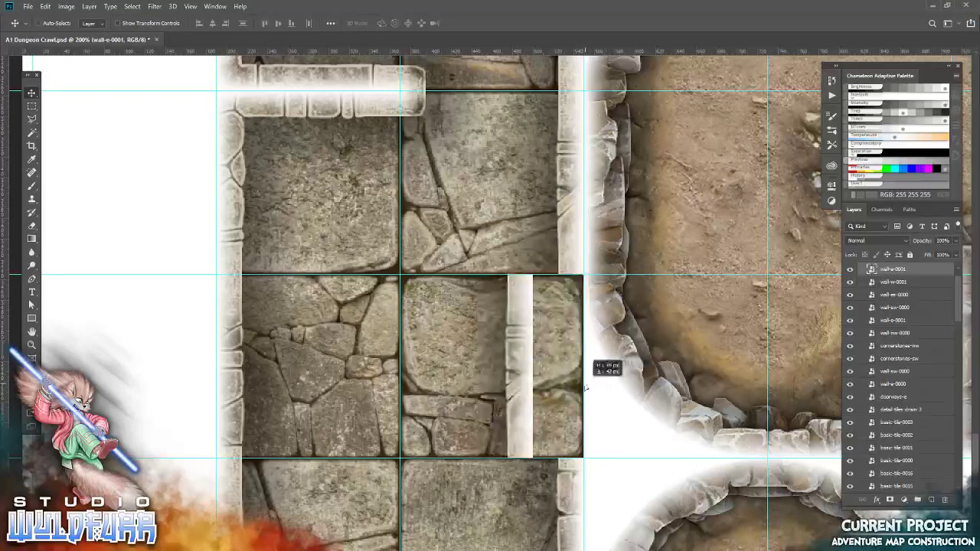
{"action": "key", "text": "Left"}
{"action": "key", "text": "Left"}
{"action": "key", "text": "Left"}
{"action": "key", "text": "Left"}
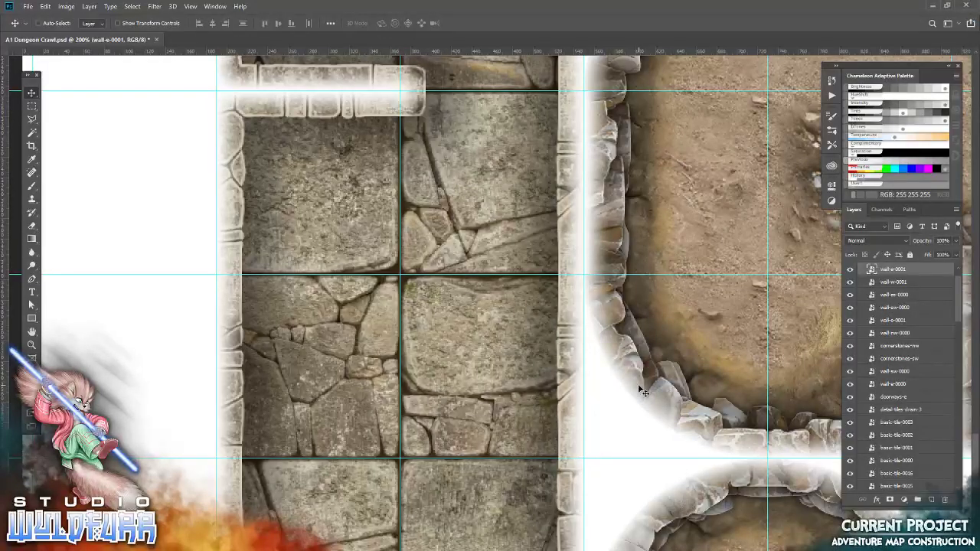
{"action": "scroll", "coordinate": [643, 392], "scroll_direction": "down", "scroll_amount": 5}
{"action": "left_click_drag", "start_coordinate": [439, 245], "coordinate": [435, 381]}
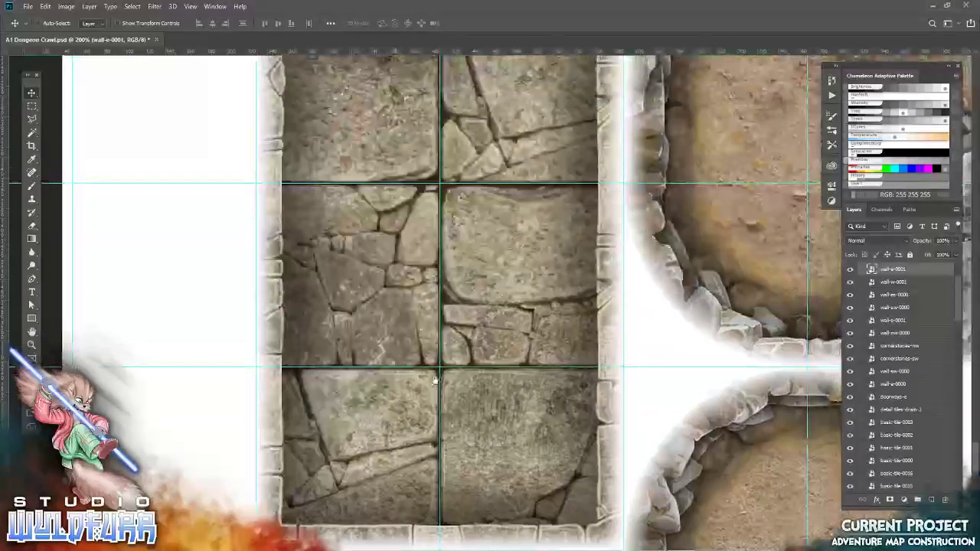
{"action": "mouse_move", "coordinate": [450, 267]}
{"action": "left_mouse_down"}
{"action": "mouse_move", "coordinate": [440, 496]}
{"action": "mouse_move", "coordinate": [517, 478]}
{"action": "left_mouse_up"}
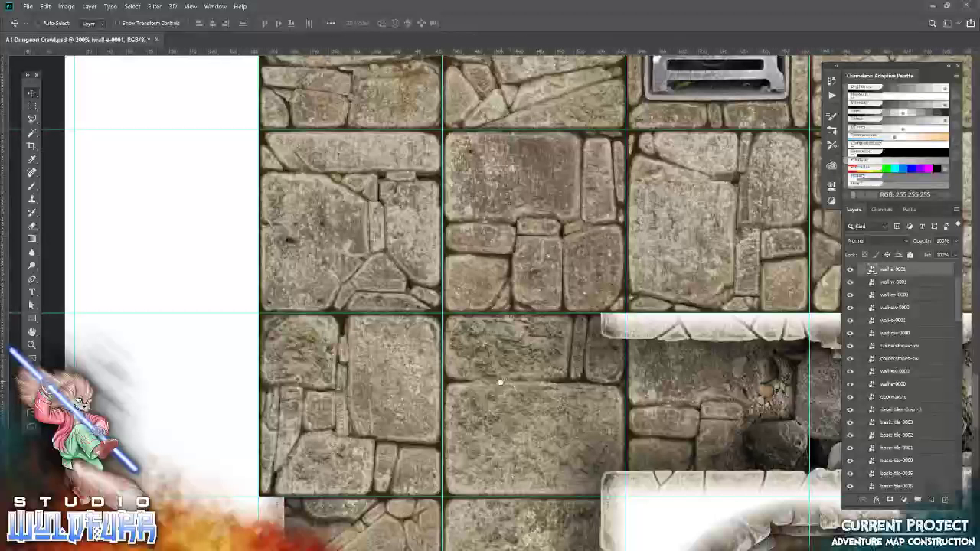
Step: Place the wall-nw-0000 north-west wall into its grid cell
{"action": "key", "text": "alt+Tab"}
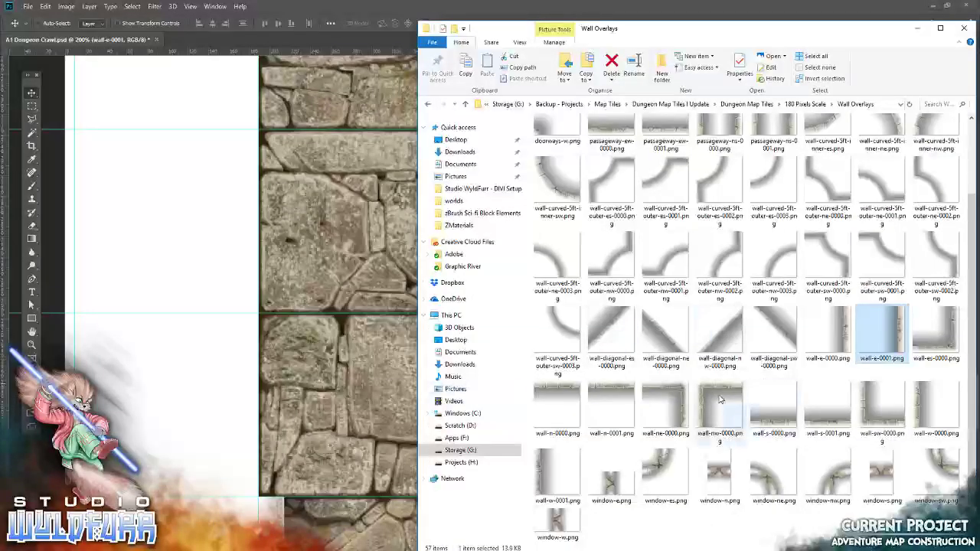
{"action": "left_click", "coordinate": [720, 399]}
{"action": "left_click_drag", "start_coordinate": [387, 346], "coordinate": [348, 341]}
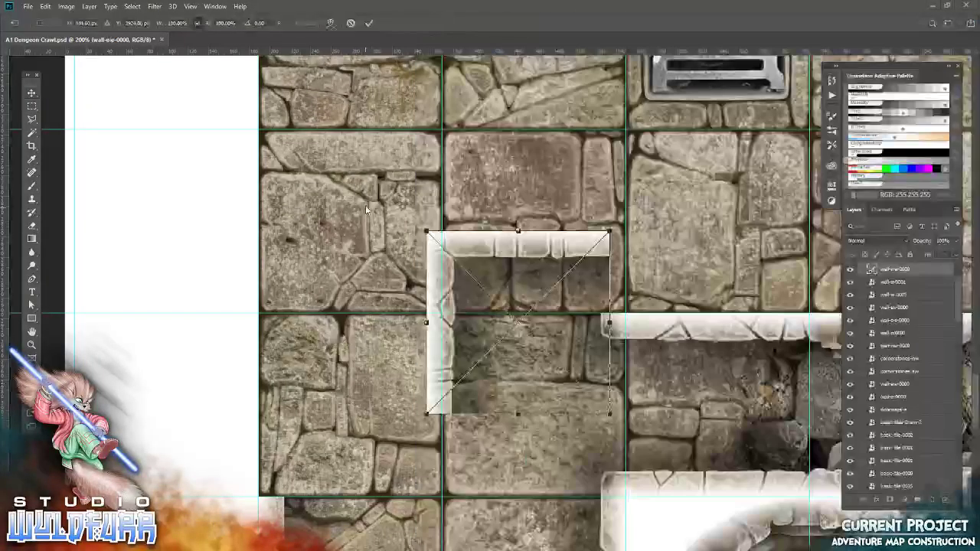
{"action": "left_click", "coordinate": [369, 23]}
{"action": "left_click_drag", "start_coordinate": [544, 361], "coordinate": [376, 445]}
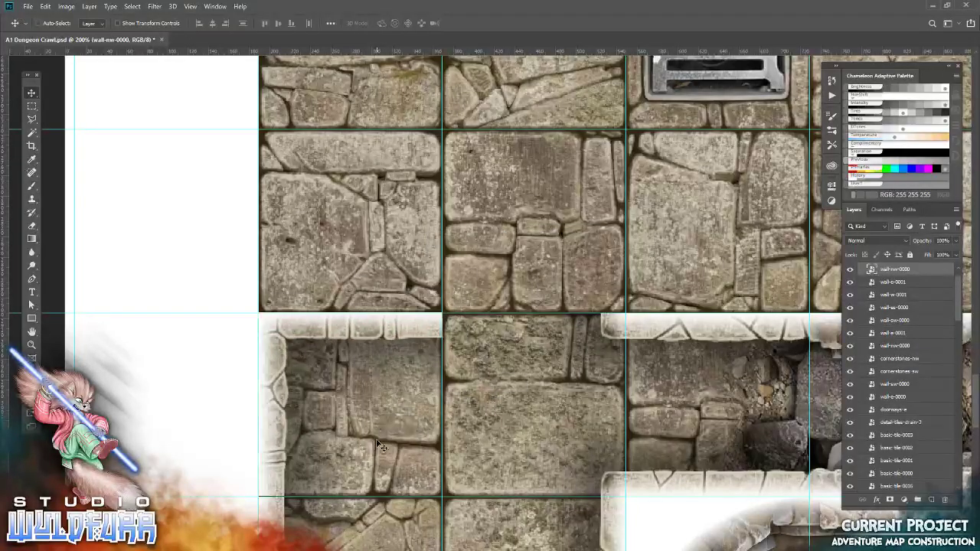
{"action": "left_click_drag", "start_coordinate": [615, 453], "coordinate": [475, 460]}
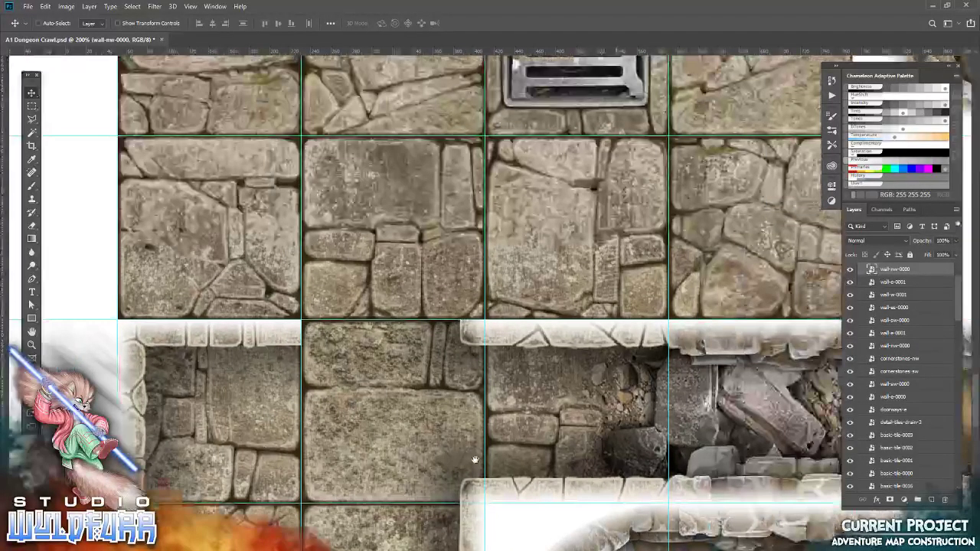
Step: Place cornerstones-nw on the wall junction
{"action": "key", "text": "alt+Tab"}
{"action": "scroll", "coordinate": [759, 175], "scroll_direction": "up", "scroll_amount": 2}
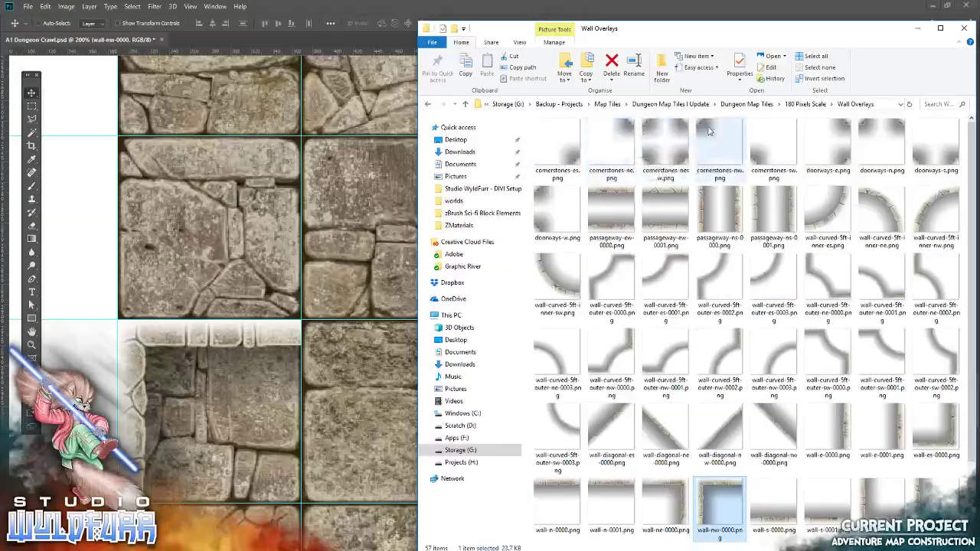
{"action": "left_click_drag", "start_coordinate": [720, 146], "coordinate": [298, 337]}
{"action": "left_click", "coordinate": [369, 22]}
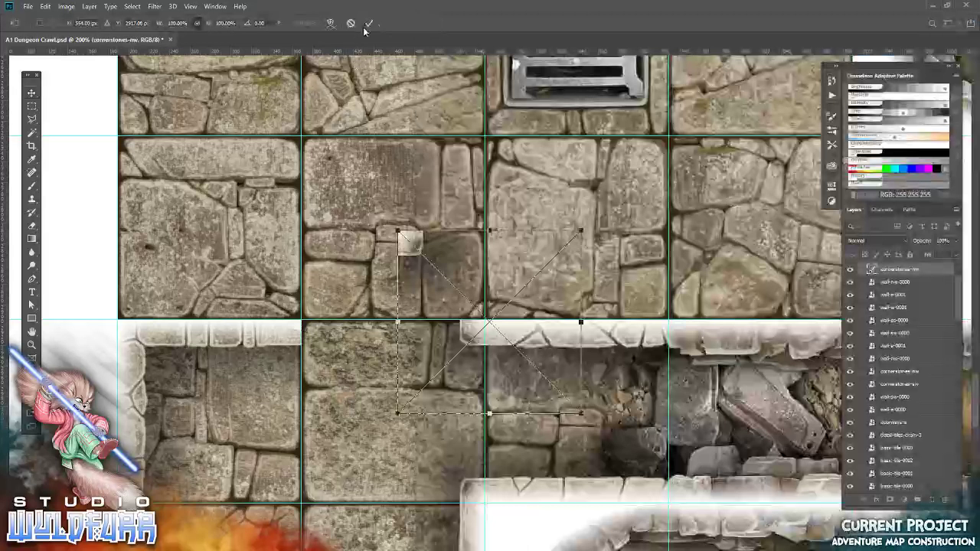
{"action": "left_click_drag", "start_coordinate": [403, 238], "coordinate": [319, 344]}
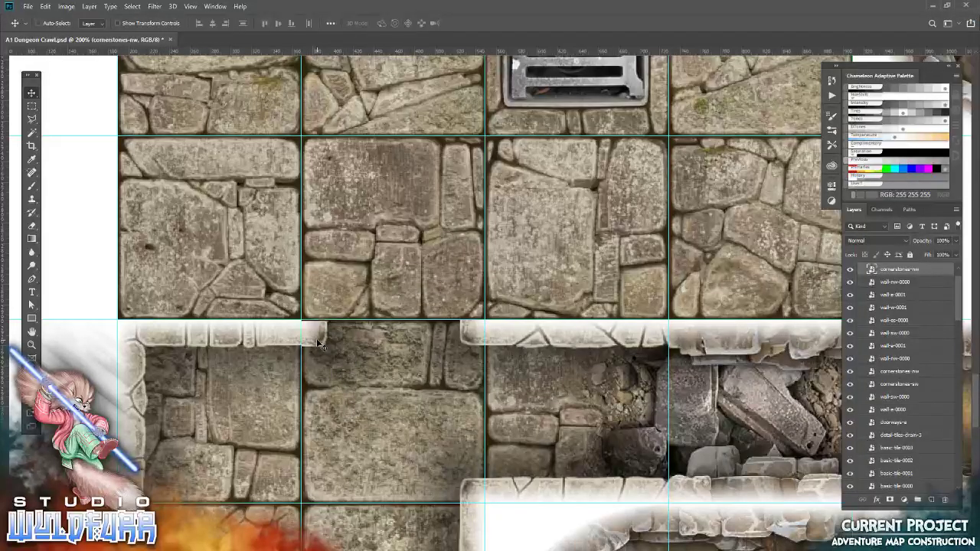
Step: Place the doorways-s overlay up on the wall line
{"action": "key", "text": "alt+Tab"}
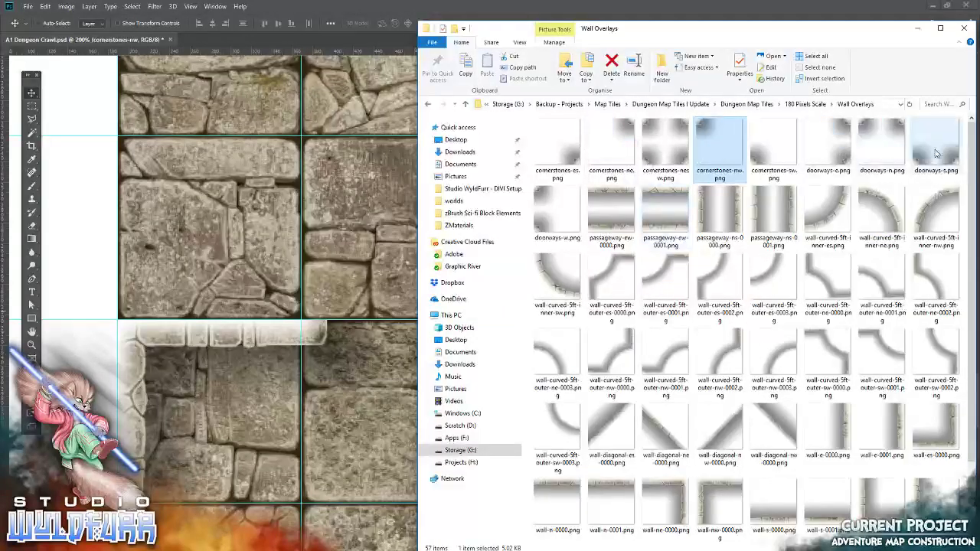
{"action": "left_click_drag", "start_coordinate": [936, 153], "coordinate": [328, 258]}
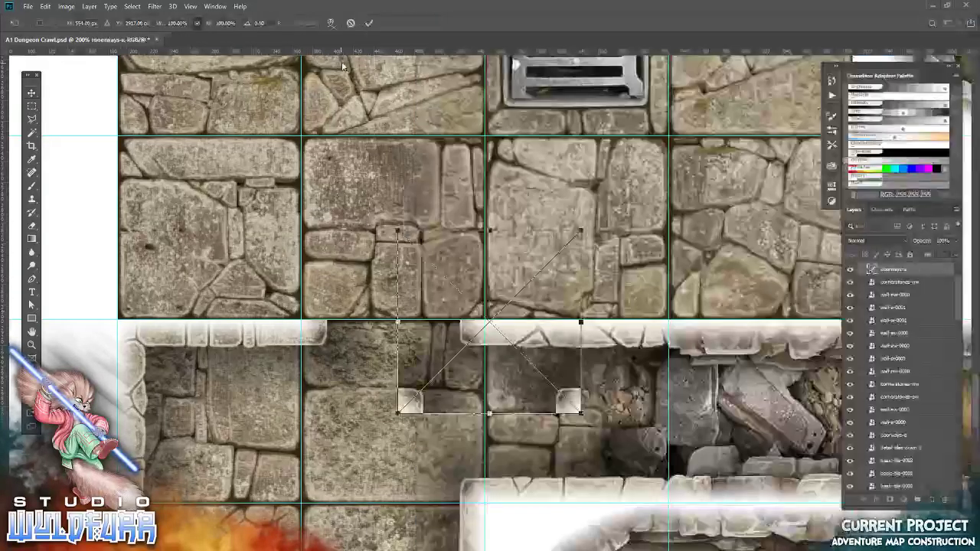
{"action": "left_click", "coordinate": [370, 24]}
{"action": "left_click_drag", "start_coordinate": [452, 346], "coordinate": [451, 310]}
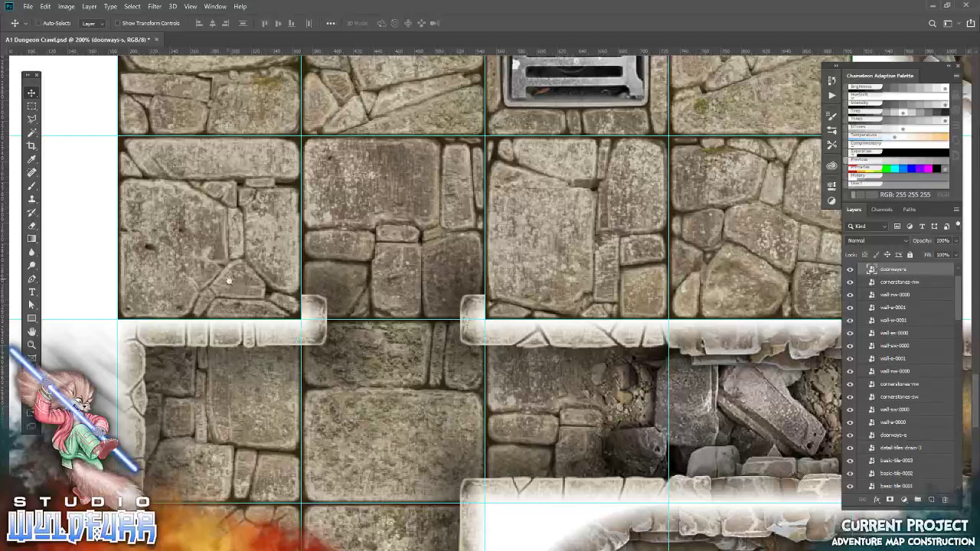
{"action": "left_click_drag", "start_coordinate": [229, 280], "coordinate": [412, 219]}
Step: Place wall-sw-0000 in the left cell, nudged down to the grid line
{"action": "key", "text": "alt+Tab"}
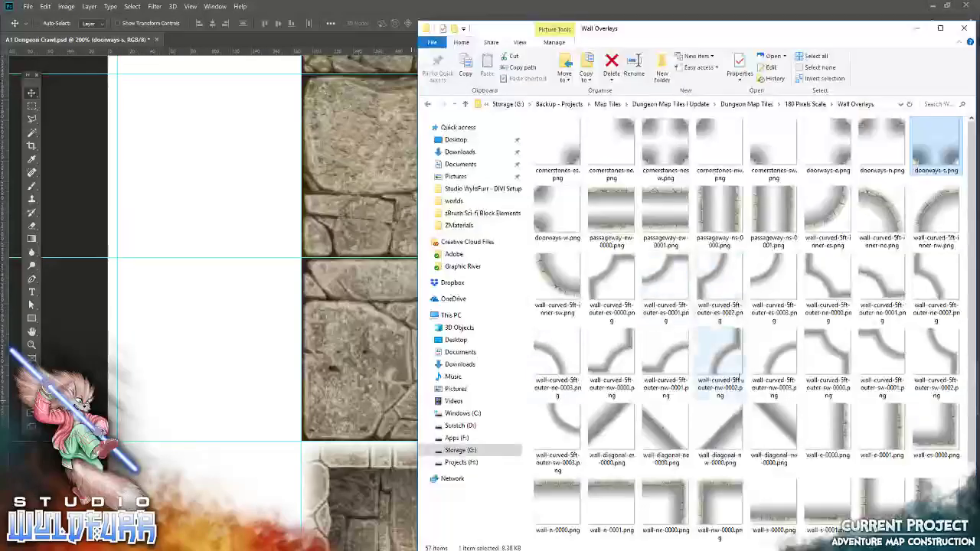
{"action": "mouse_move", "coordinate": [828, 432]}
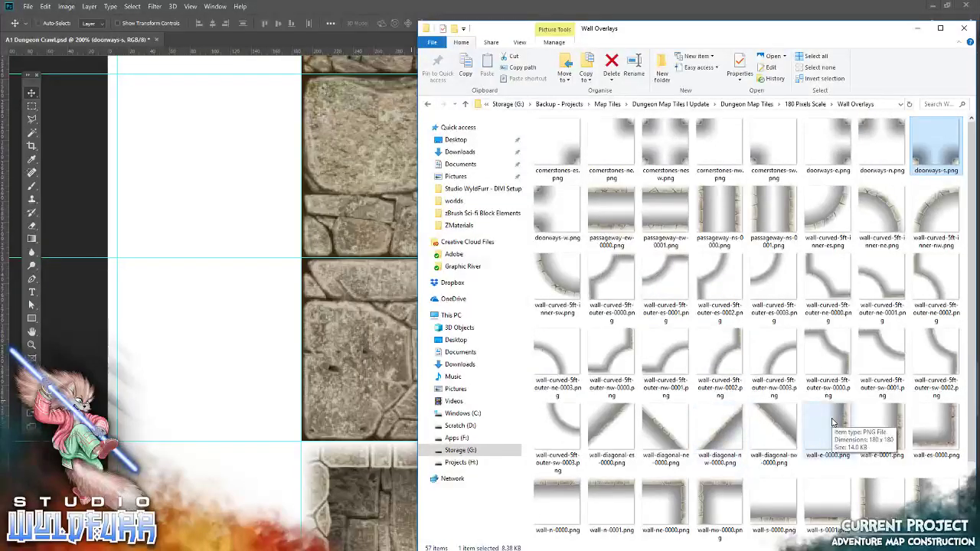
{"action": "left_click_drag", "start_coordinate": [880, 490], "coordinate": [383, 326]}
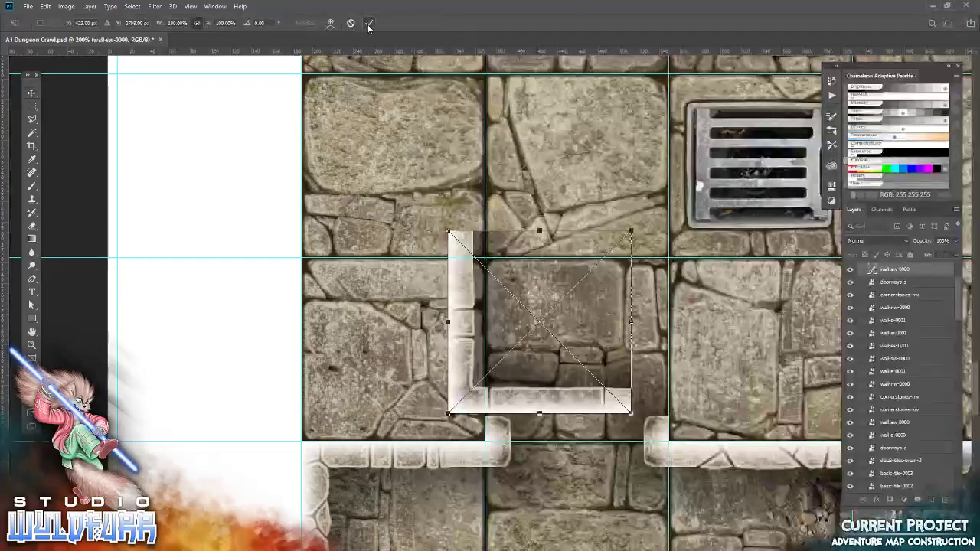
{"action": "left_click", "coordinate": [368, 24]}
{"action": "left_click_drag", "start_coordinate": [555, 322], "coordinate": [412, 351]}
{"action": "key", "text": "Down"}
{"action": "key", "text": "Down"}
{"action": "key", "text": "Down"}
{"action": "key", "text": "Down"}
{"action": "key", "text": "Down"}
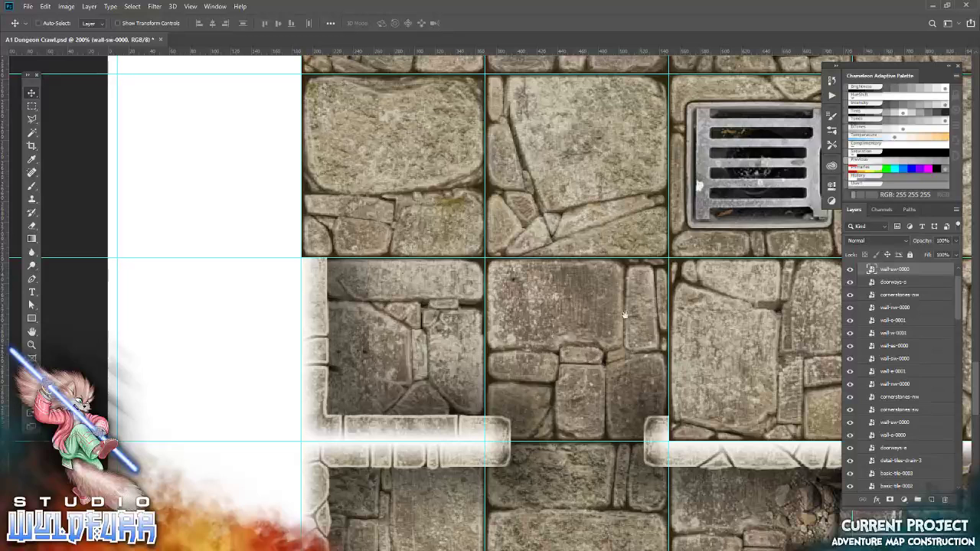
{"action": "left_click_drag", "start_coordinate": [578, 308], "coordinate": [351, 331]}
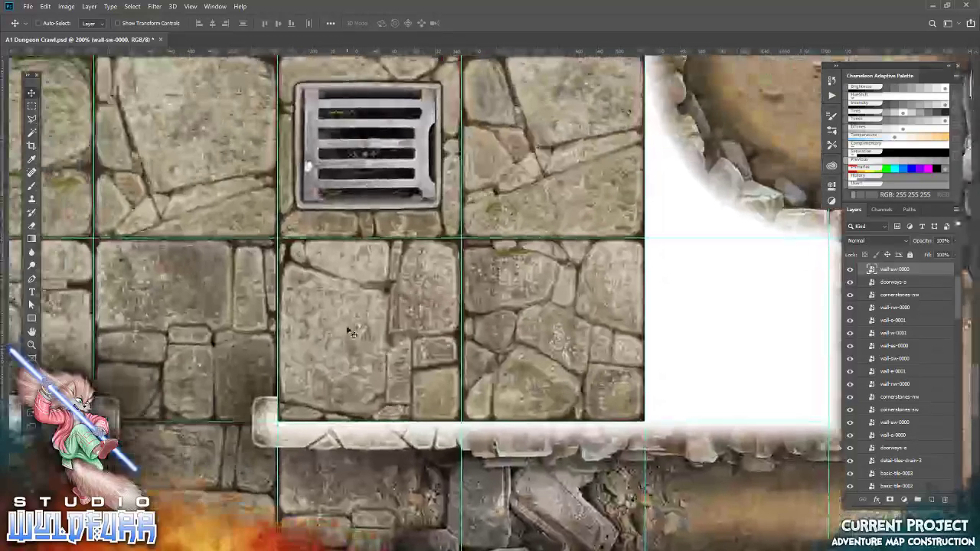
Step: Snap the L-shaped wall-es-0000 piece into its corner cell
{"action": "key", "text": "alt+Tab"}
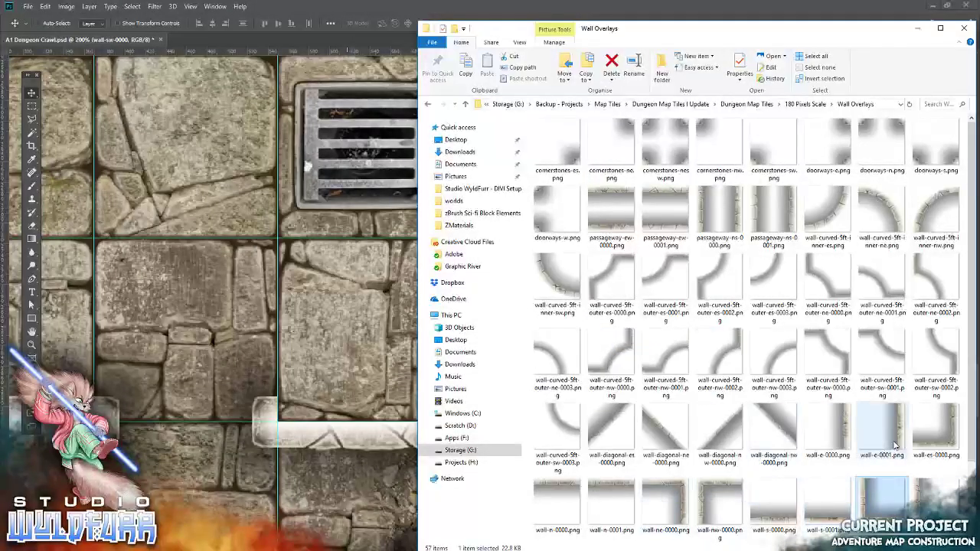
{"action": "left_click_drag", "start_coordinate": [936, 429], "coordinate": [498, 329]}
{"action": "left_click", "coordinate": [369, 23]}
{"action": "left_click_drag", "start_coordinate": [585, 323], "coordinate": [646, 327]}
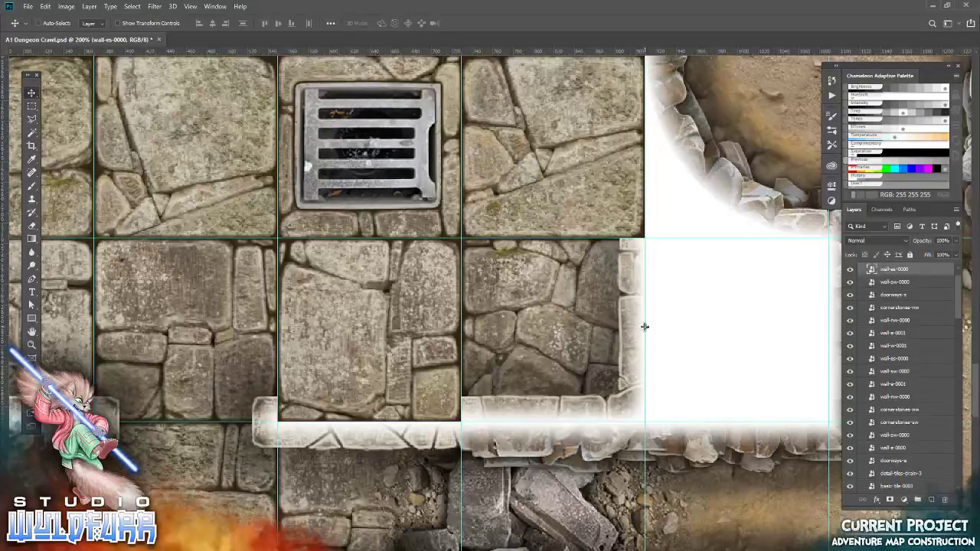
{"action": "left_click_drag", "start_coordinate": [357, 311], "coordinate": [487, 333]}
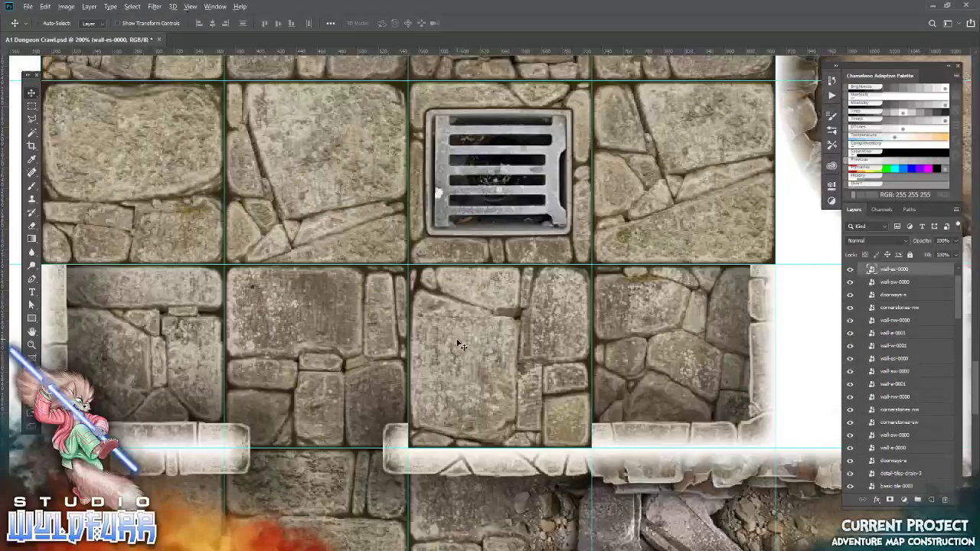
Step: Place the wall-s-0000 strip along the room's southern edge
{"action": "key", "text": "alt+Tab"}
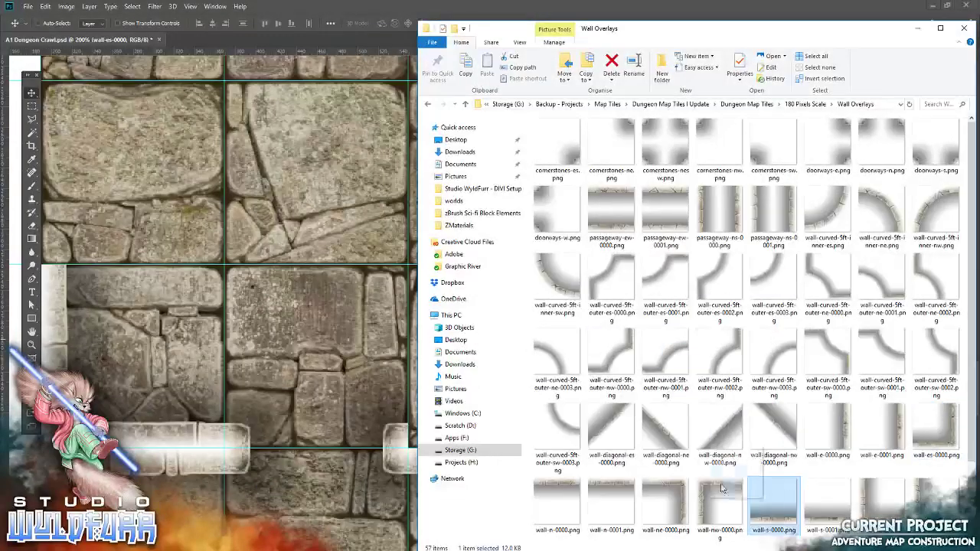
{"action": "left_click_drag", "start_coordinate": [773, 502], "coordinate": [316, 339]}
{"action": "key", "text": "Return"}
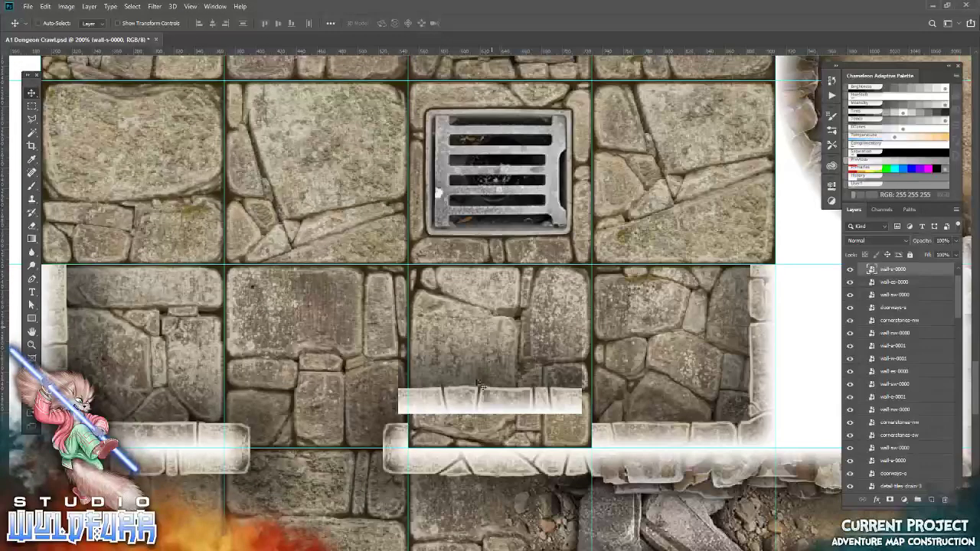
{"action": "left_click_drag", "start_coordinate": [483, 387], "coordinate": [492, 417]}
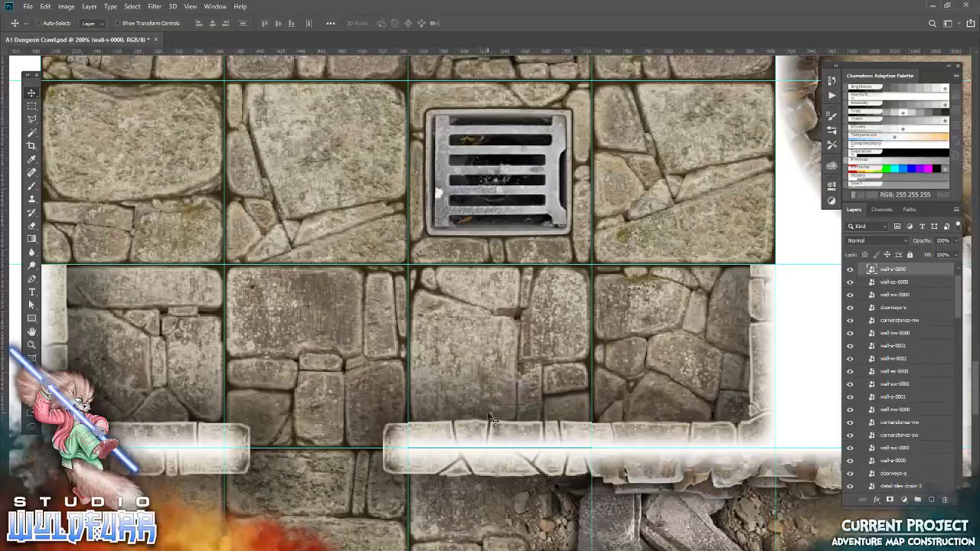
{"action": "scroll", "coordinate": [491, 417], "scroll_direction": "up", "scroll_amount": 2}
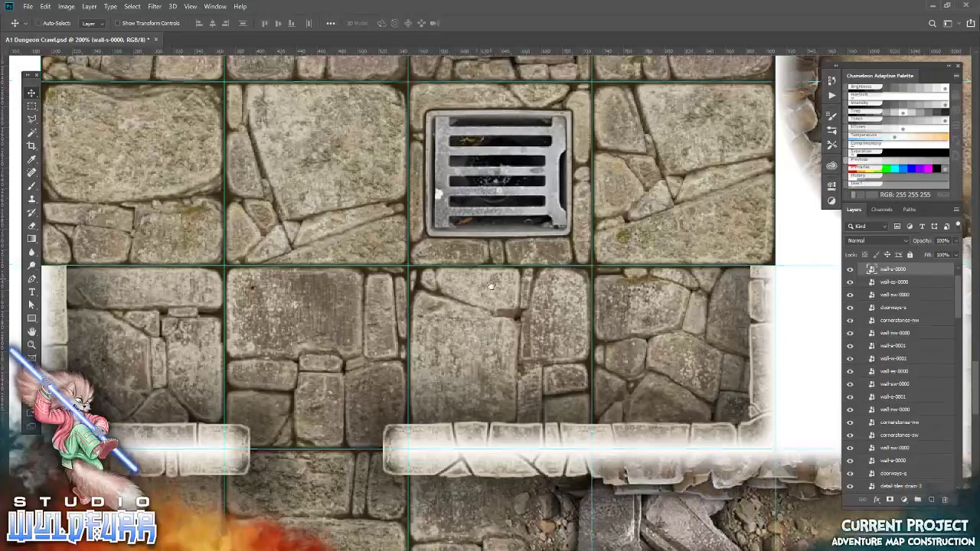
{"action": "scroll", "coordinate": [491, 418], "scroll_direction": "up", "scroll_amount": 2}
{"action": "key", "text": "alt+Tab"}
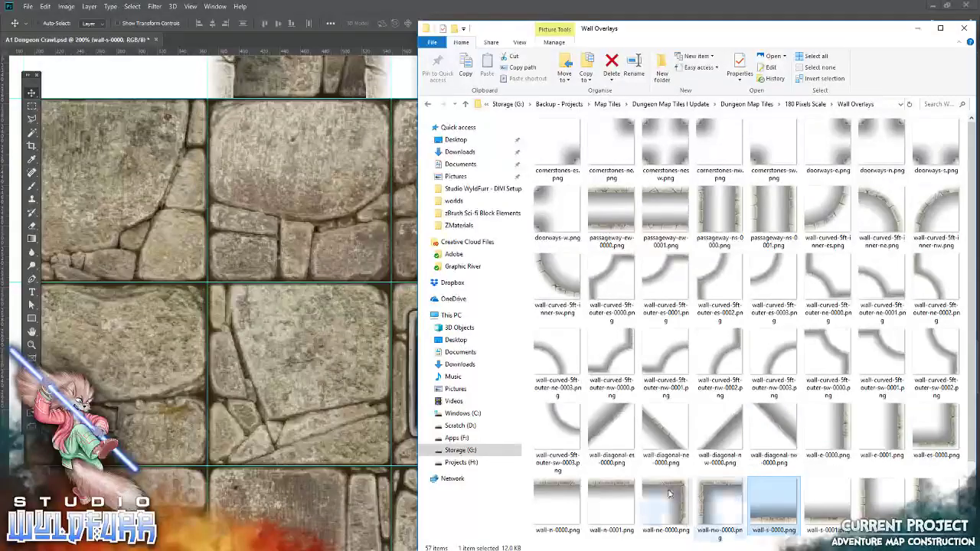
Step: Place wall-ne-0000 in the top-right cell, undo a stray guide, and save the map
{"action": "left_click_drag", "start_coordinate": [666, 502], "coordinate": [322, 168]}
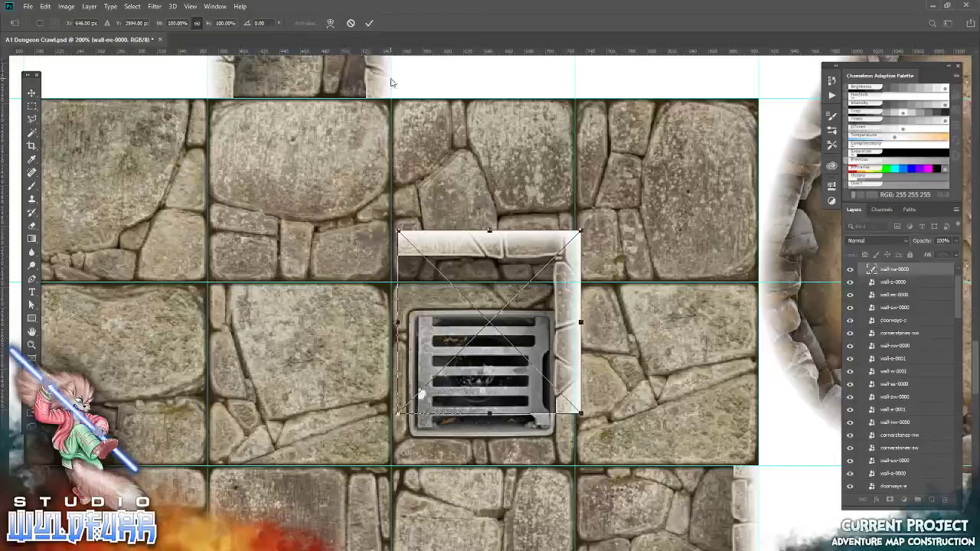
{"action": "left_click", "coordinate": [369, 23]}
{"action": "left_click_drag", "start_coordinate": [536, 50], "coordinate": [682, 209]}
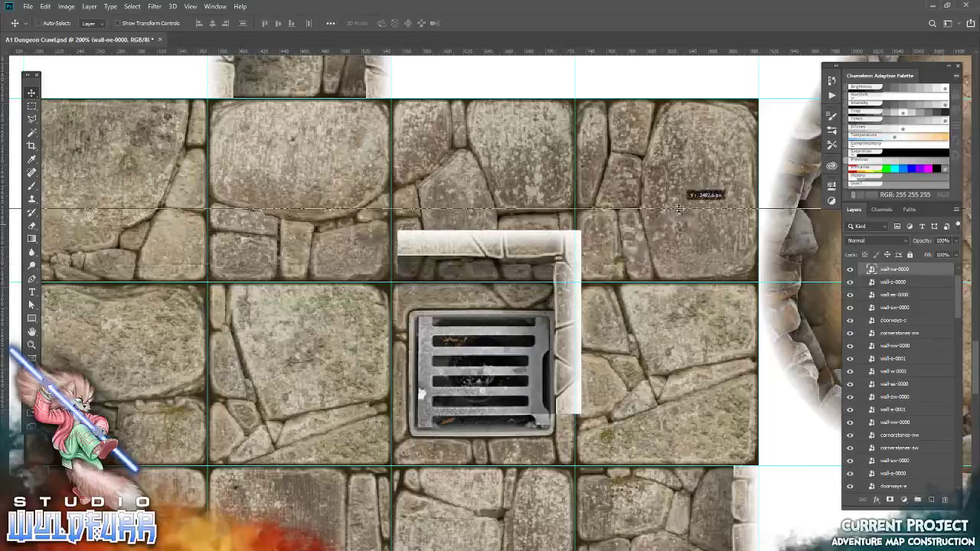
{"action": "left_click", "coordinate": [45, 6]}
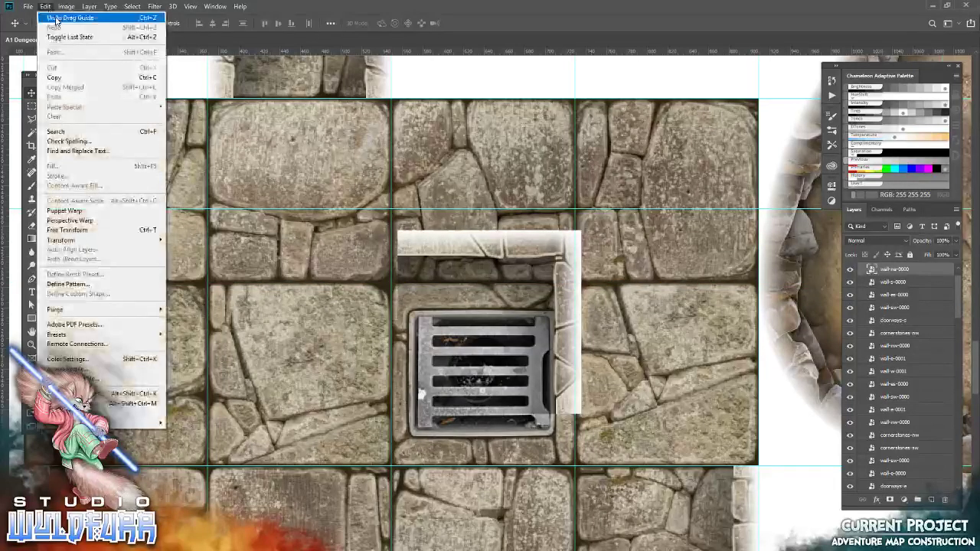
{"action": "mouse_move", "coordinate": [527, 327]}
{"action": "left_mouse_down"}
{"action": "mouse_move", "coordinate": [566, 318]}
{"action": "mouse_move", "coordinate": [674, 222]}
{"action": "left_mouse_up"}
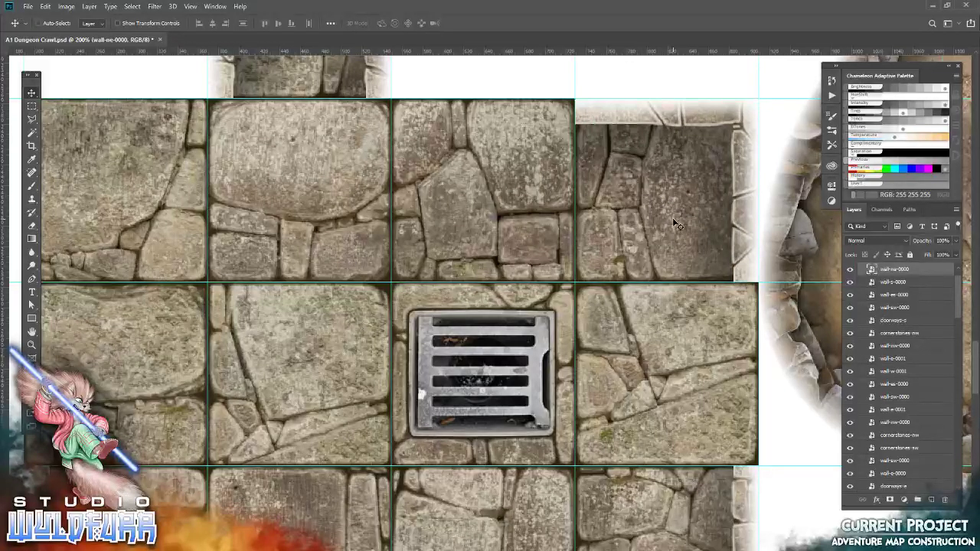
{"action": "left_click", "coordinate": [28, 6]}
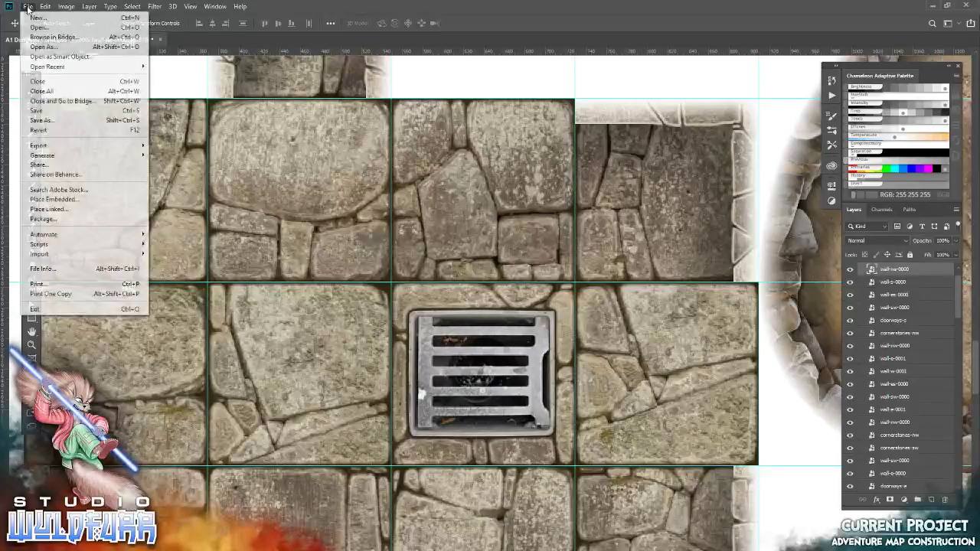
{"action": "left_click", "coordinate": [54, 115]}
Step: Place the wall-e-0000 strip at the grid's east edge
{"action": "key", "text": "alt+Tab"}
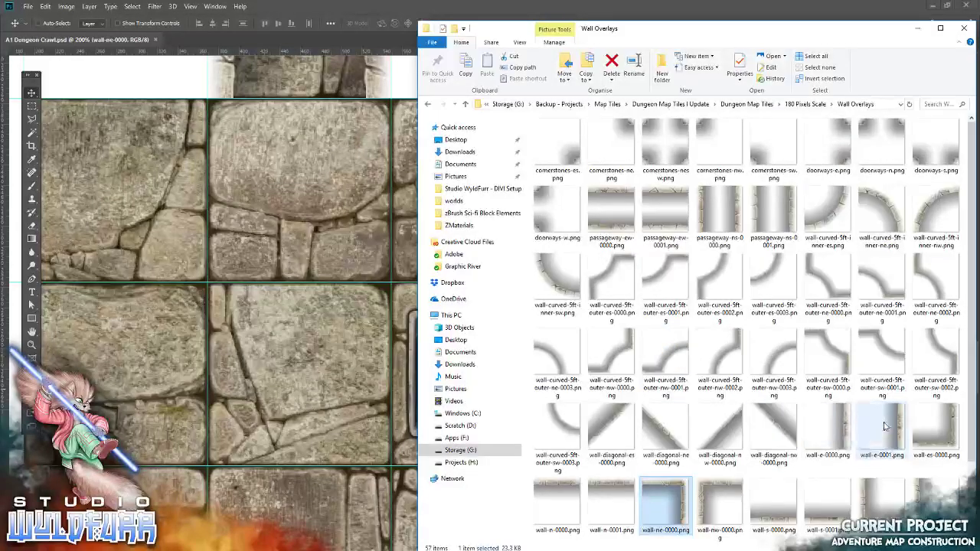
{"action": "left_click_drag", "start_coordinate": [827, 429], "coordinate": [368, 303]}
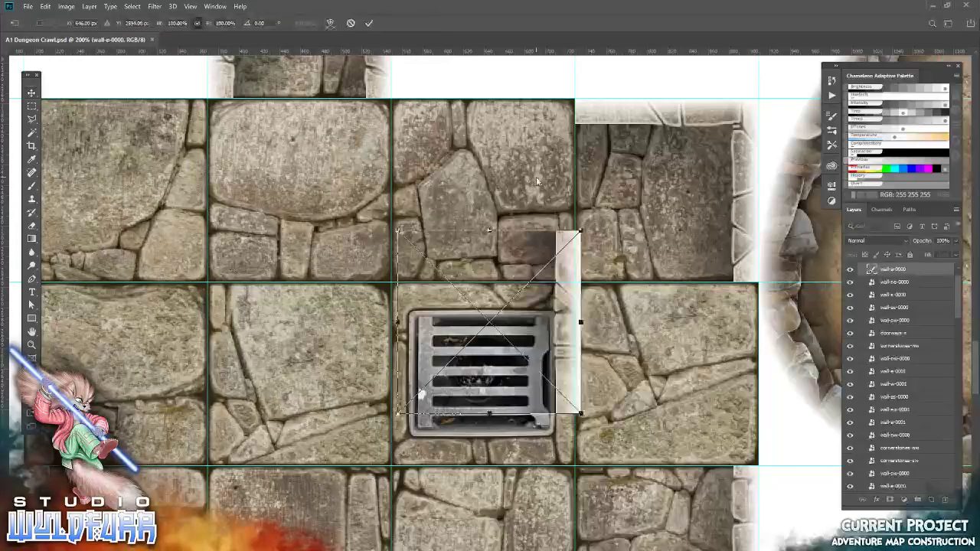
{"action": "left_click", "coordinate": [370, 24]}
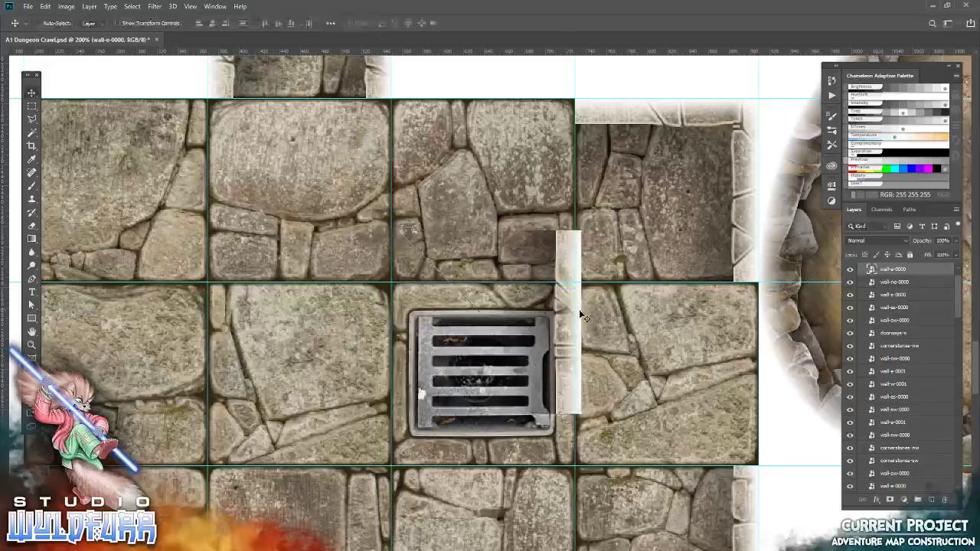
{"action": "left_click_drag", "start_coordinate": [574, 307], "coordinate": [821, 381]}
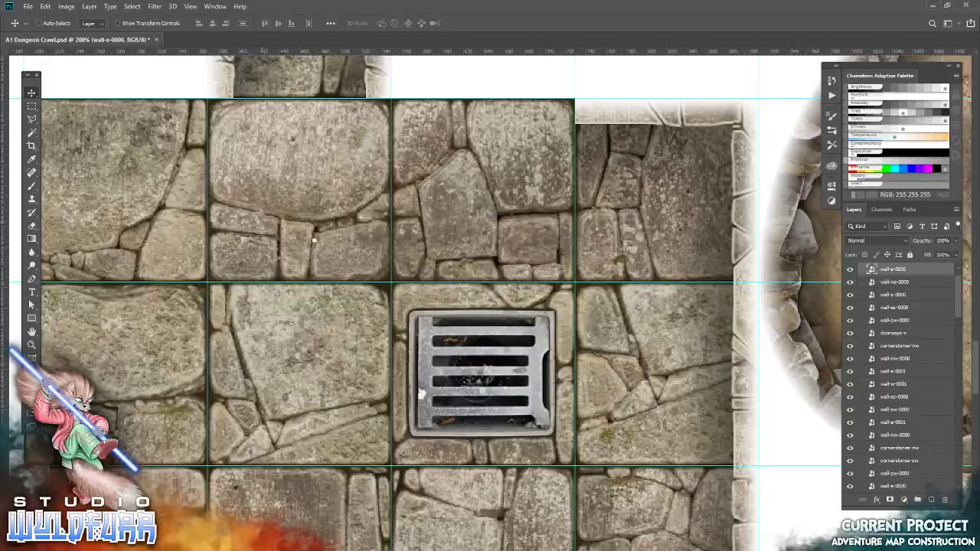
{"action": "key", "text": "alt+Tab"}
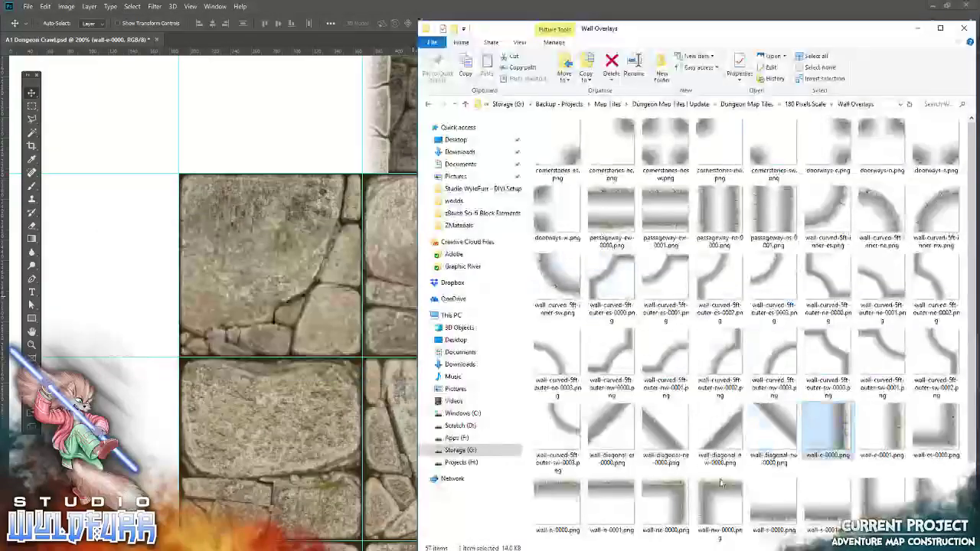
Step: Place a north wall strip on the next tile's top edge
{"action": "left_click_drag", "start_coordinate": [611, 506], "coordinate": [461, 218]}
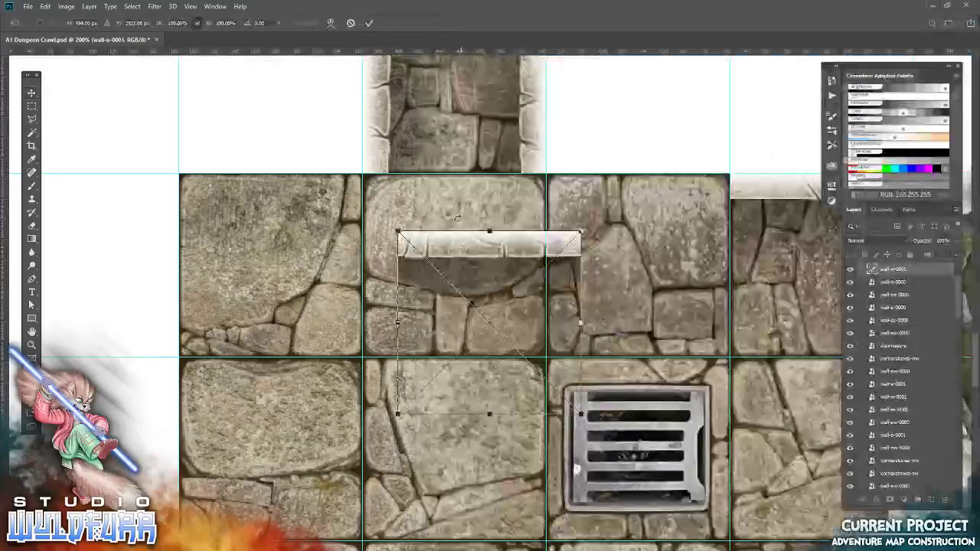
{"action": "key", "text": "Return"}
{"action": "left_click_drag", "start_coordinate": [479, 266], "coordinate": [630, 212]}
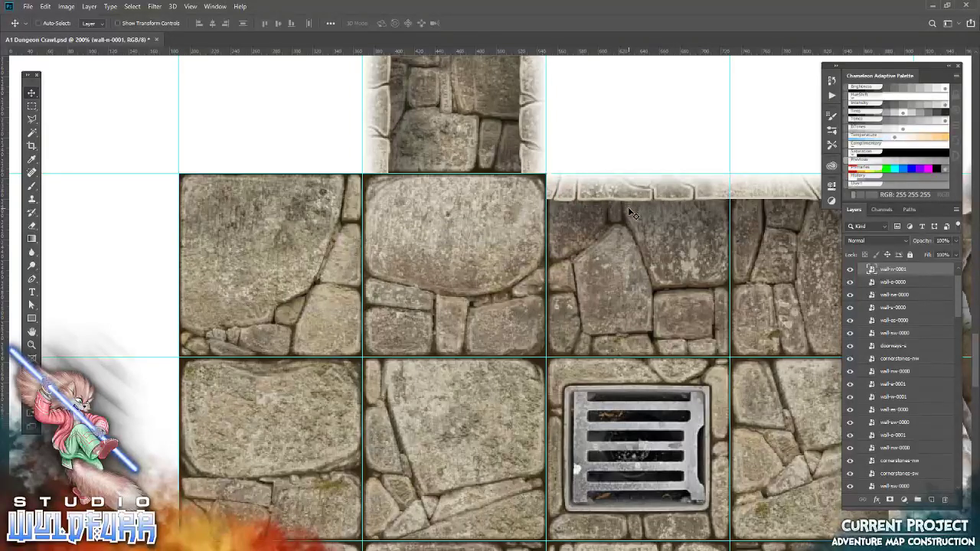
Step: Place the northwest wall corner on the top-left tile, nudged into alignment
{"action": "key", "text": "alt+Tab"}
{"action": "left_click_drag", "start_coordinate": [720, 501], "coordinate": [489, 322]}
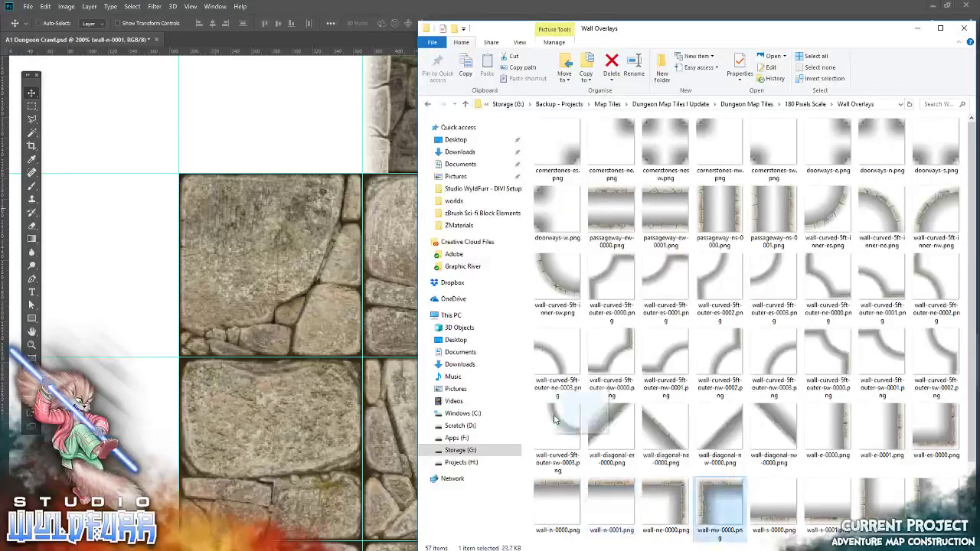
{"action": "left_click", "coordinate": [369, 24]}
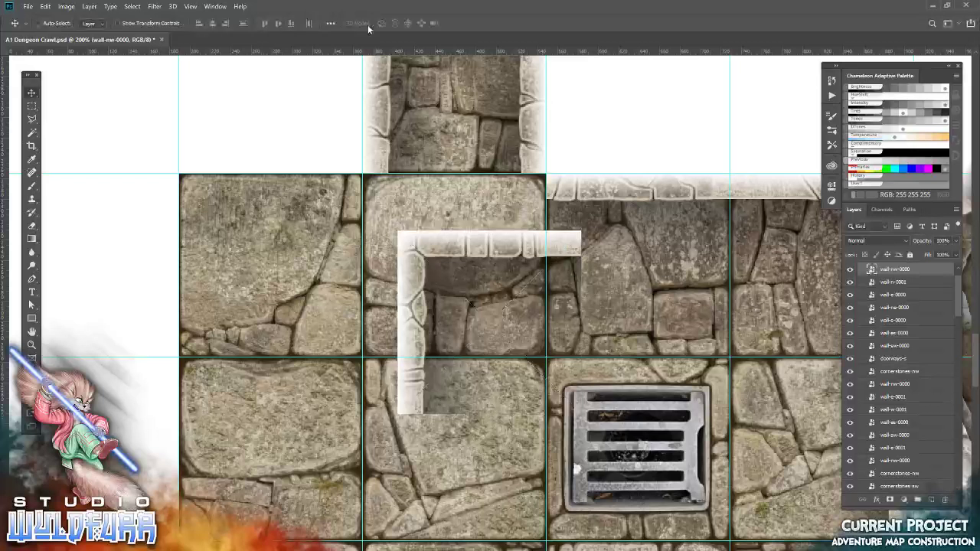
{"action": "left_click_drag", "start_coordinate": [477, 255], "coordinate": [259, 198]}
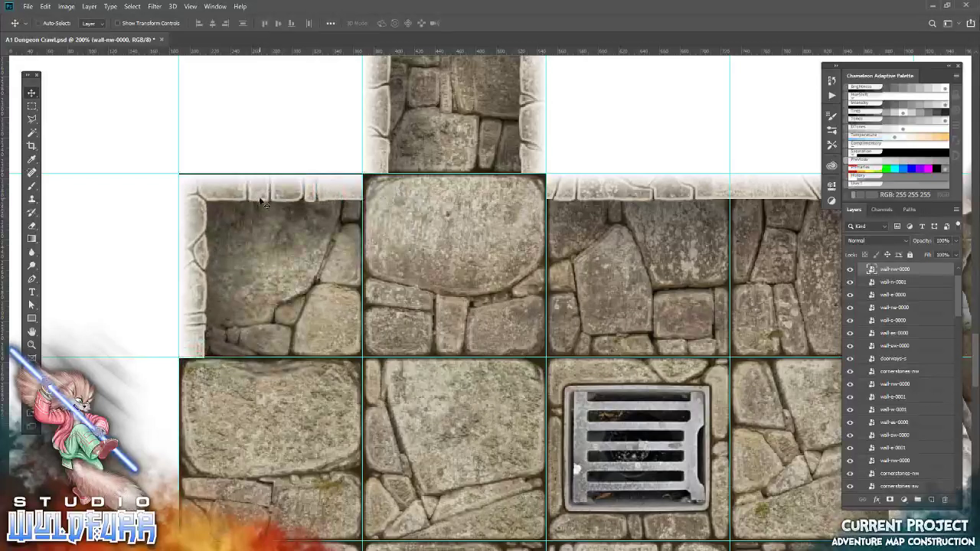
{"action": "key", "text": "Left"}
{"action": "key", "text": "Up"}
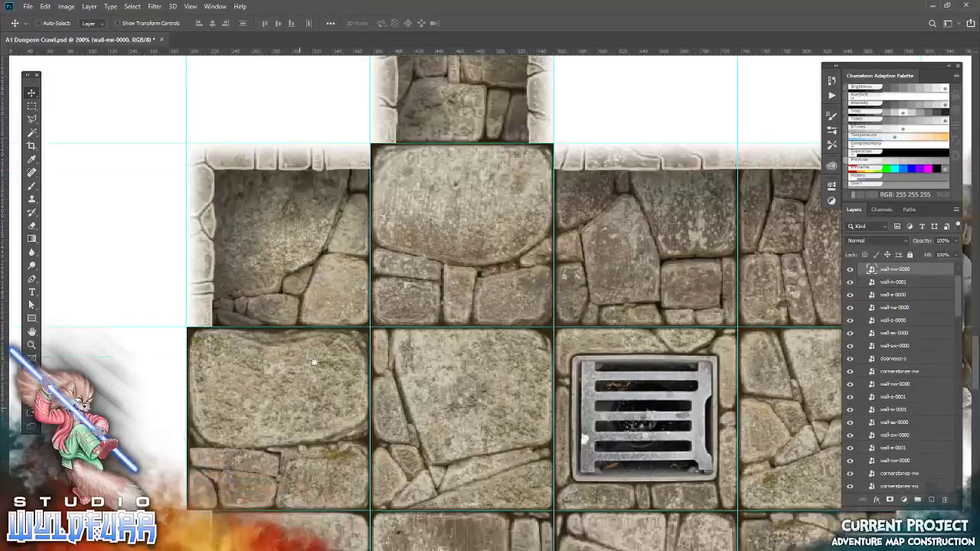
{"action": "left_click_drag", "start_coordinate": [281, 214], "coordinate": [302, 152]}
Step: Place the wall-w-0001 strip flush with the tile's left edge
{"action": "key", "text": "alt+Tab"}
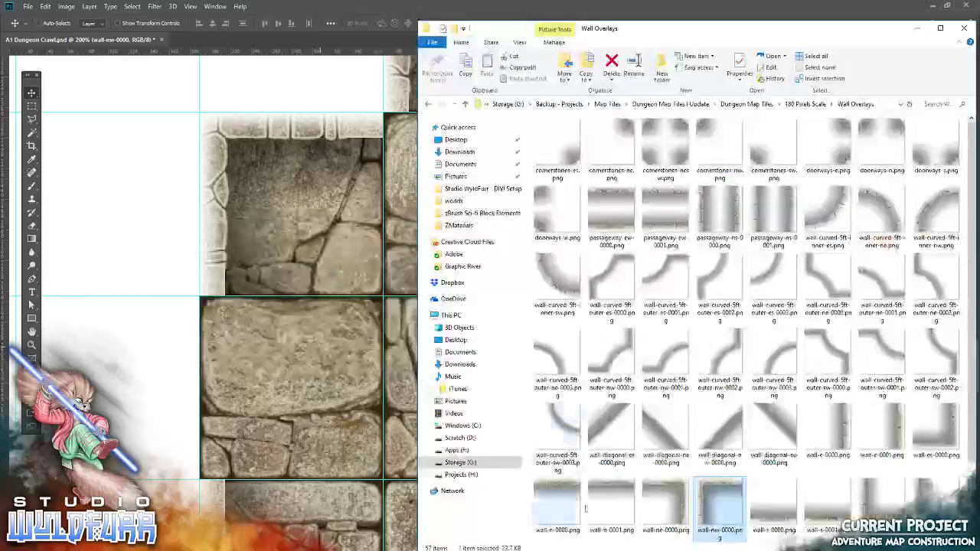
{"action": "scroll", "coordinate": [934, 428], "scroll_direction": "down", "scroll_amount": 2}
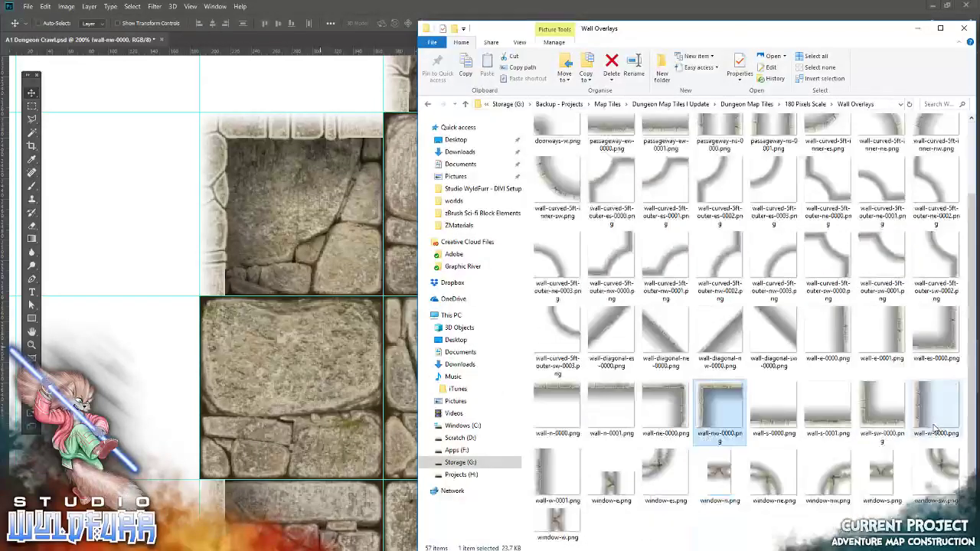
{"action": "left_click", "coordinate": [261, 352]}
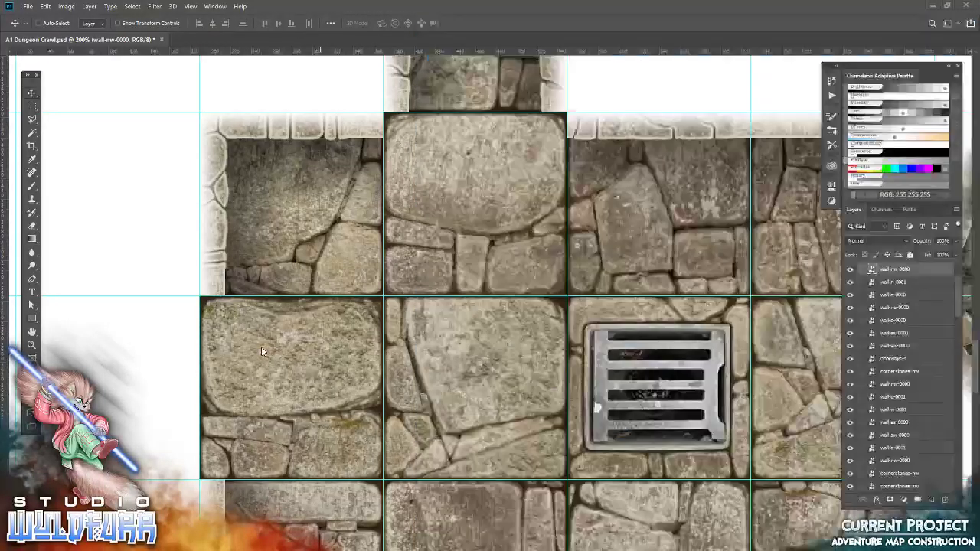
{"action": "left_click", "coordinate": [367, 26]}
{"action": "mouse_move", "coordinate": [427, 350]}
{"action": "left_mouse_down"}
{"action": "mouse_move", "coordinate": [278, 369]}
{"action": "mouse_move", "coordinate": [255, 422]}
{"action": "left_mouse_up"}
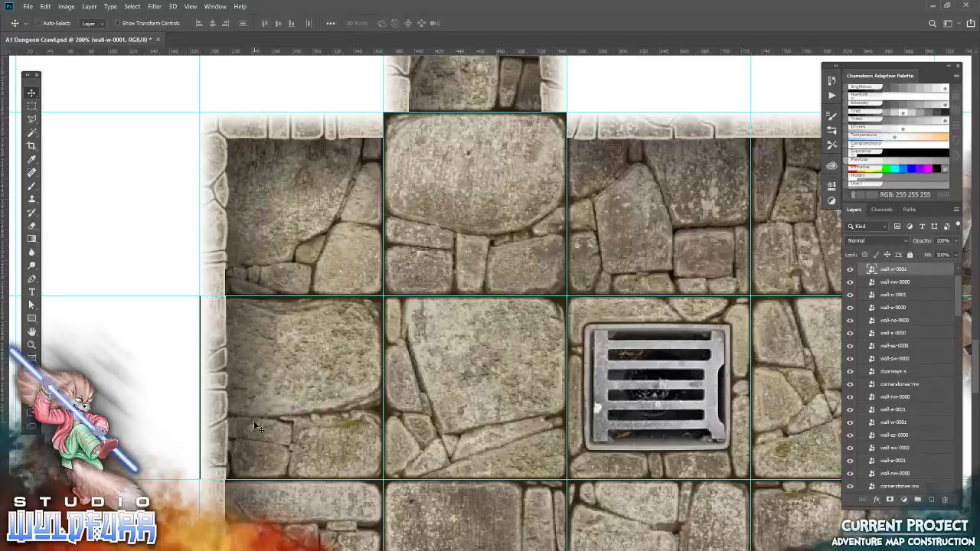
{"action": "key", "text": "Right"}
{"action": "scroll", "coordinate": [257, 428], "scroll_direction": "up", "scroll_amount": 2}
{"action": "scroll", "coordinate": [401, 444], "scroll_direction": "up", "scroll_amount": 3}
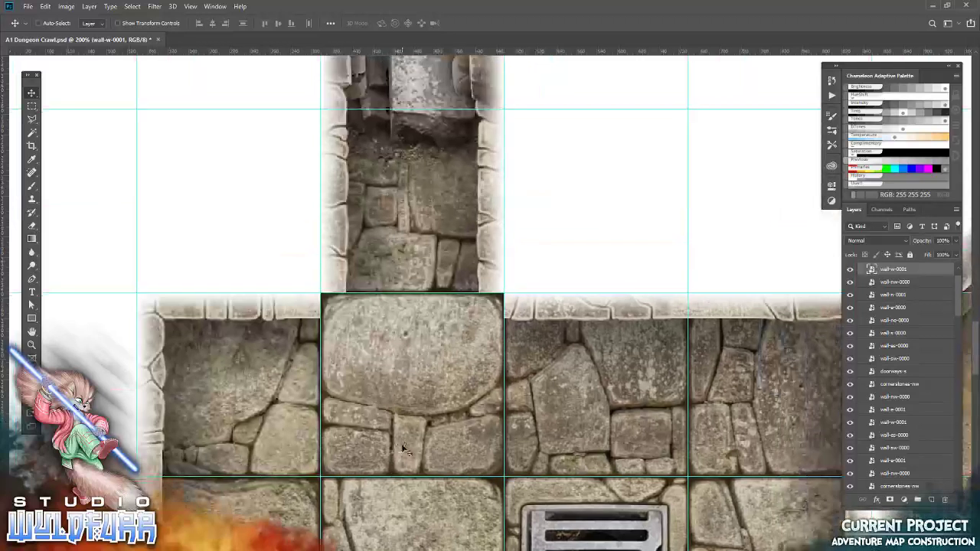
Step: Place the doorways-n piece in the north wall
{"action": "key", "text": "alt+Tab"}
{"action": "scroll", "coordinate": [746, 411], "scroll_direction": "up", "scroll_amount": 2}
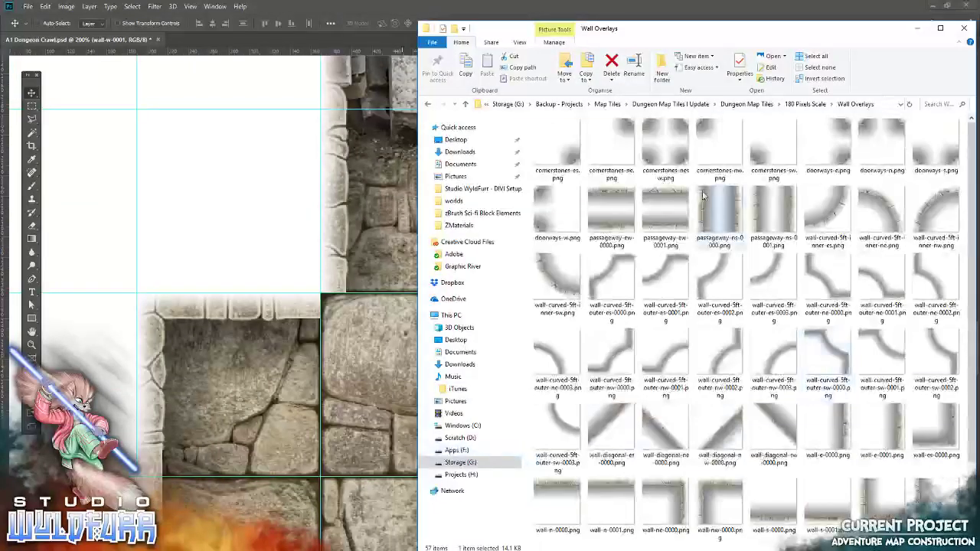
{"action": "left_click_drag", "start_coordinate": [860, 147], "coordinate": [459, 260]}
{"action": "key", "text": "Return"}
{"action": "mouse_move", "coordinate": [519, 192]}
{"action": "left_mouse_down"}
{"action": "mouse_move", "coordinate": [470, 304]}
{"action": "mouse_move", "coordinate": [494, 290]}
{"action": "left_mouse_up"}
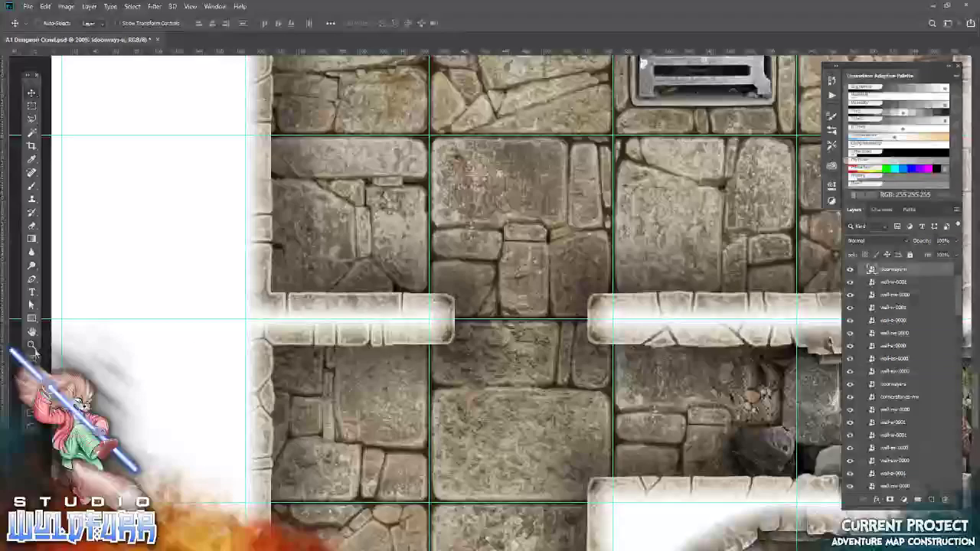
Step: Zoom out, centre the view on the drain-grate room, and hide the guides
{"action": "left_click", "coordinate": [31, 345]}
{"action": "left_click_drag", "start_coordinate": [481, 325], "coordinate": [348, 256]}
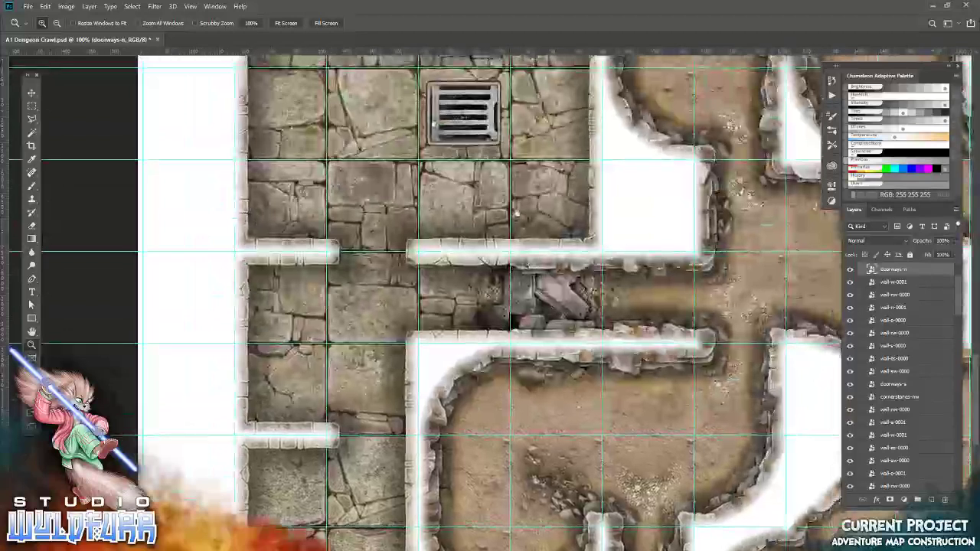
{"action": "mouse_move", "coordinate": [517, 209]}
{"action": "left_mouse_down"}
{"action": "mouse_move", "coordinate": [486, 388]}
{"action": "mouse_move", "coordinate": [566, 351]}
{"action": "left_mouse_up"}
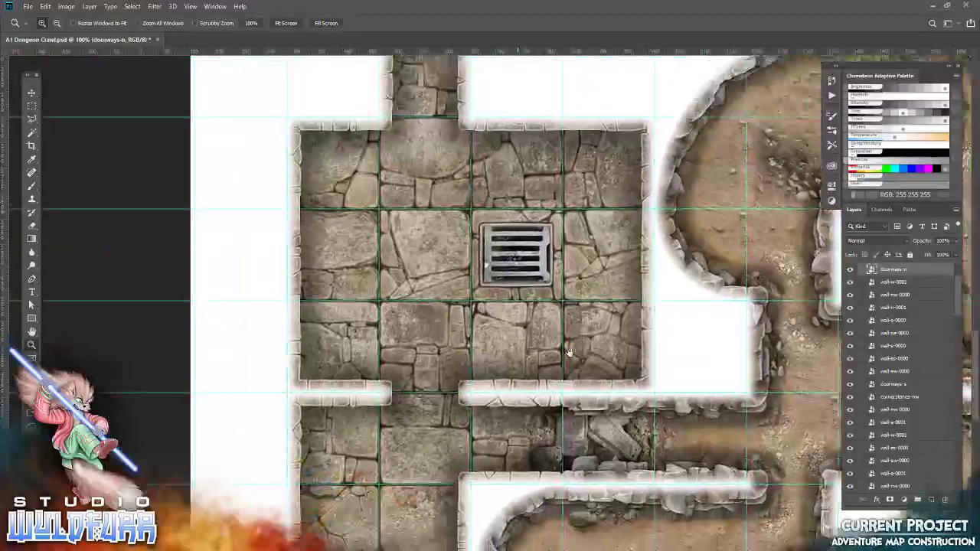
{"action": "left_click_drag", "start_coordinate": [543, 455], "coordinate": [560, 365]}
{"action": "key", "text": "ctrl+h"}
Step: Pan across the dirt caverns and corridor to review the round-grate stone room
{"action": "left_click_drag", "start_coordinate": [526, 426], "coordinate": [369, 347]}
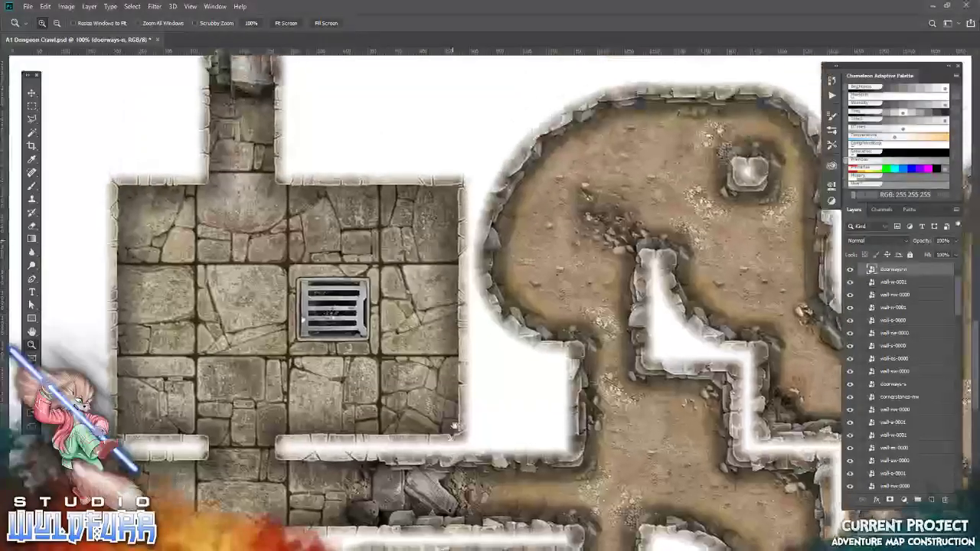
{"action": "mouse_move", "coordinate": [368, 348]}
{"action": "left_mouse_down"}
{"action": "mouse_move", "coordinate": [425, 332]}
{"action": "mouse_move", "coordinate": [43, 317]}
{"action": "left_mouse_up"}
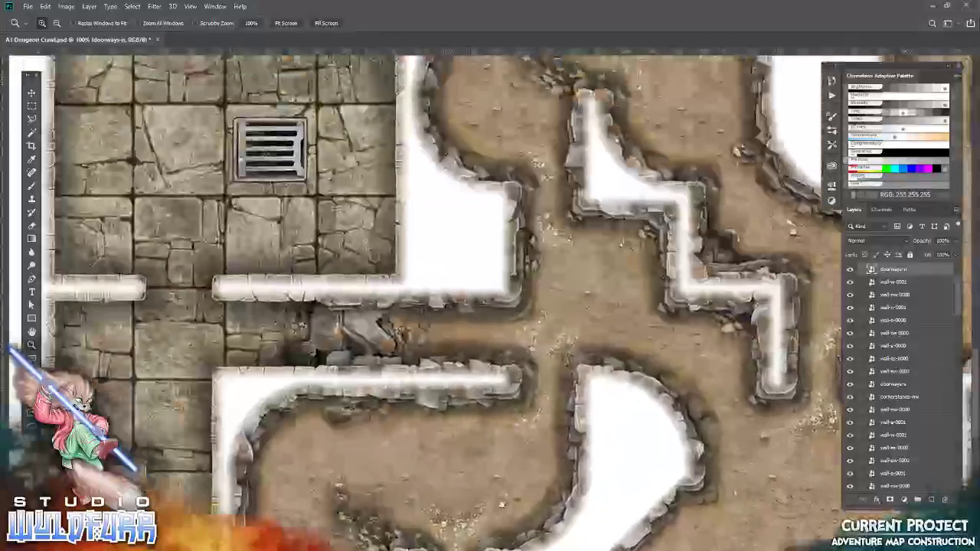
{"action": "left_click_drag", "start_coordinate": [408, 279], "coordinate": [536, 429]}
{"action": "mouse_move", "coordinate": [364, 165]}
{"action": "left_mouse_down"}
{"action": "mouse_move", "coordinate": [278, 306]}
{"action": "mouse_move", "coordinate": [582, 394]}
{"action": "mouse_move", "coordinate": [500, 322]}
{"action": "mouse_move", "coordinate": [644, 396]}
{"action": "left_mouse_up"}
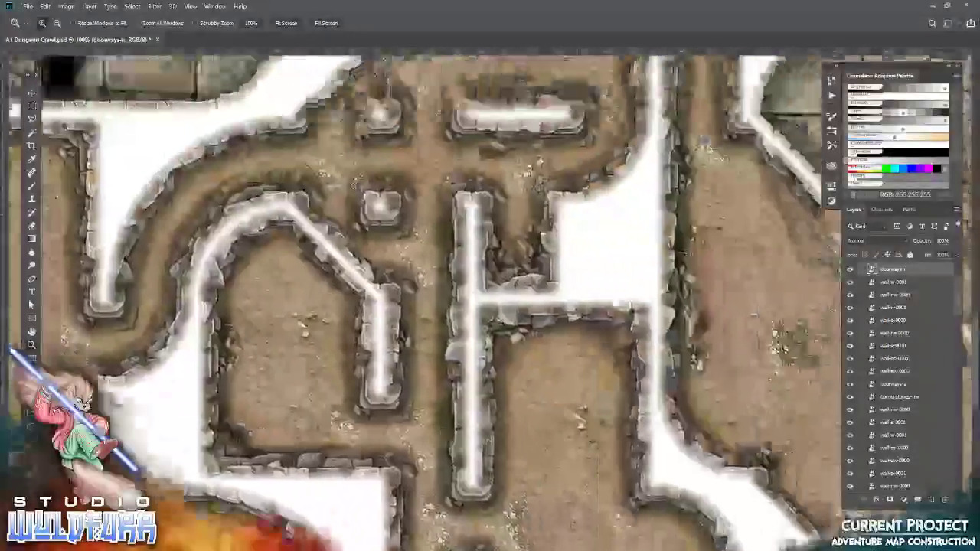
{"action": "mouse_move", "coordinate": [643, 395]}
{"action": "left_mouse_down"}
{"action": "mouse_move", "coordinate": [429, 253]}
{"action": "mouse_move", "coordinate": [357, 114]}
{"action": "left_mouse_up"}
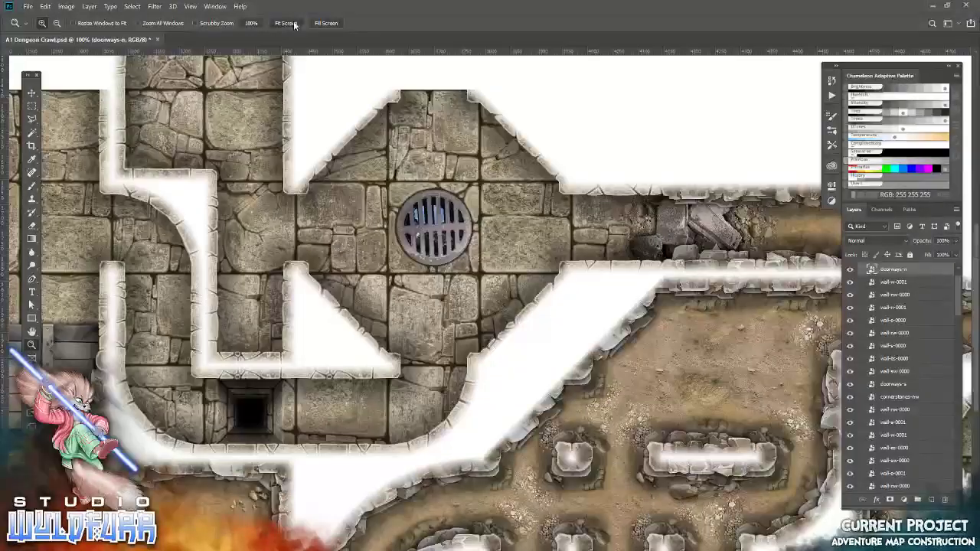
Step: Save the A1 Dungeon Crawl map with its new doorway and wall overlays
{"action": "scroll", "coordinate": [472, 160], "scroll_direction": "down", "scroll_amount": 5}
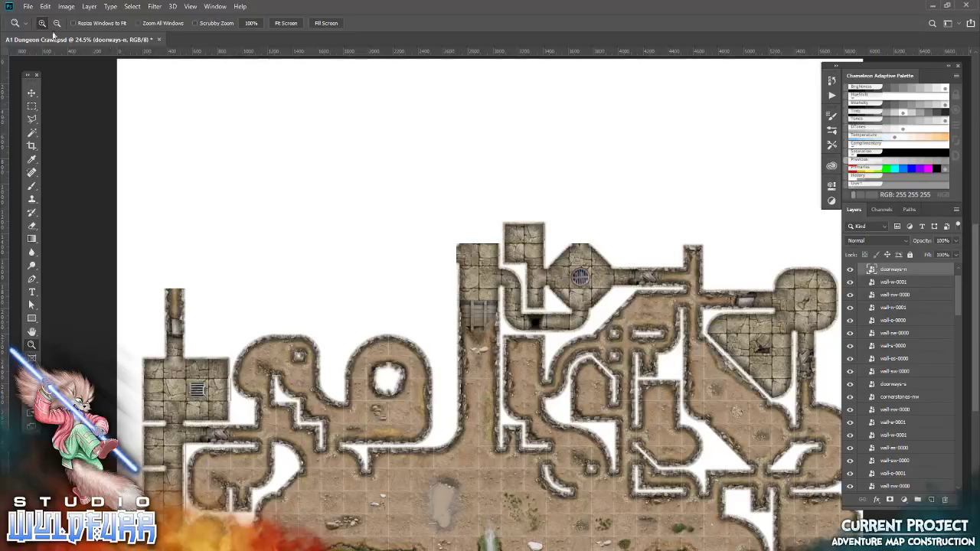
{"action": "left_click", "coordinate": [31, 7]}
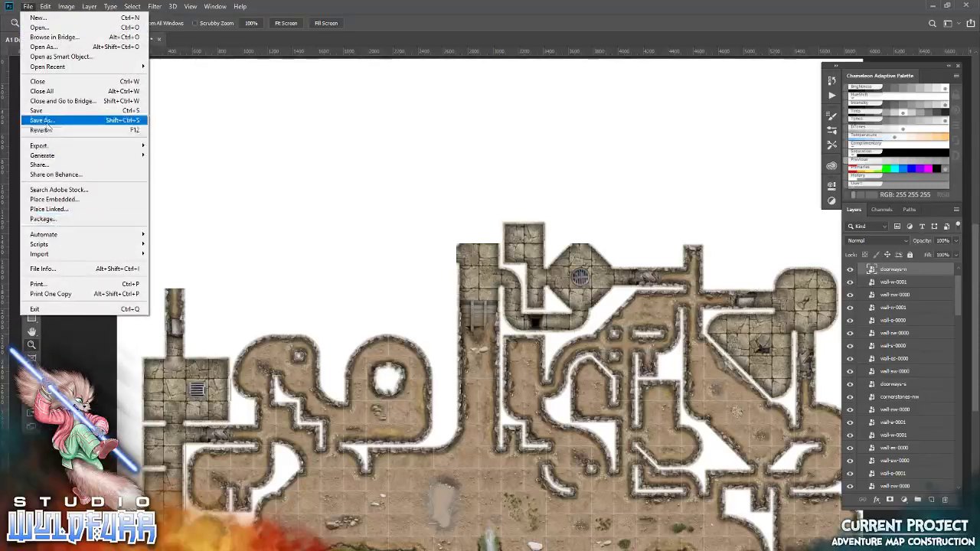
{"action": "left_click", "coordinate": [36, 110]}
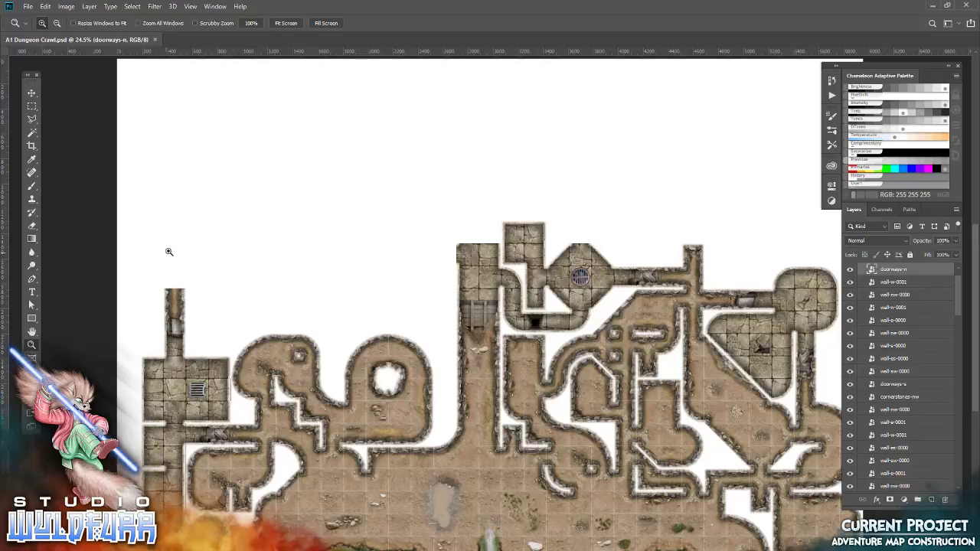
Step: Zoom the map to 200% on a blank area and switch to the Wall Overlays tile folder
{"action": "left_click", "coordinate": [183, 226]}
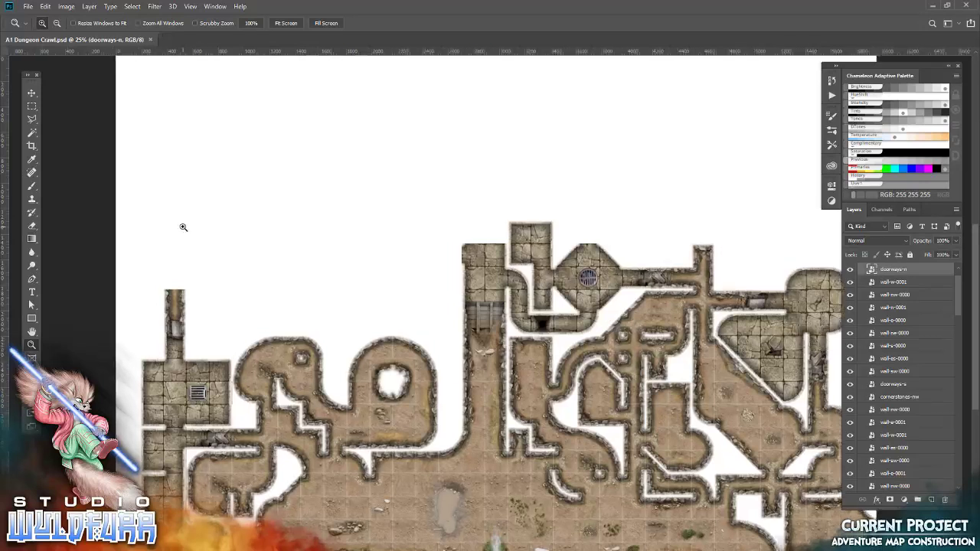
{"action": "right_click", "coordinate": [183, 227]}
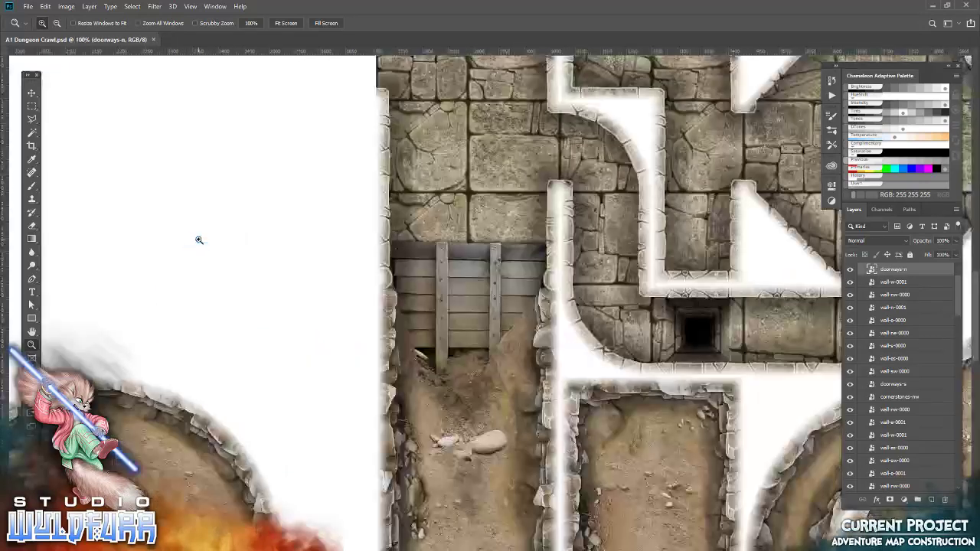
{"action": "right_click", "coordinate": [197, 240]}
{"action": "left_click", "coordinate": [218, 267]}
{"action": "mouse_move", "coordinate": [170, 224]}
{"action": "left_mouse_down"}
{"action": "mouse_move", "coordinate": [535, 191]}
{"action": "mouse_move", "coordinate": [444, 294]}
{"action": "mouse_move", "coordinate": [508, 385]}
{"action": "mouse_move", "coordinate": [506, 431]}
{"action": "left_mouse_up"}
{"action": "key", "text": "alt+Tab"}
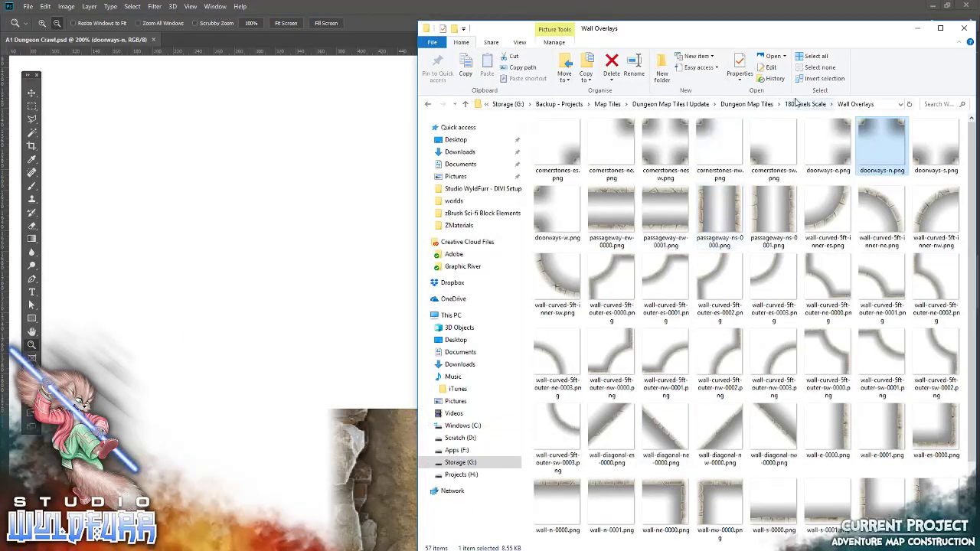
Step: Go up to Map Tiles and into Cave Map Tiles > Cave Map Tiles > 180 Pixel Tiles > Waters Edge
{"action": "left_click", "coordinate": [797, 105]}
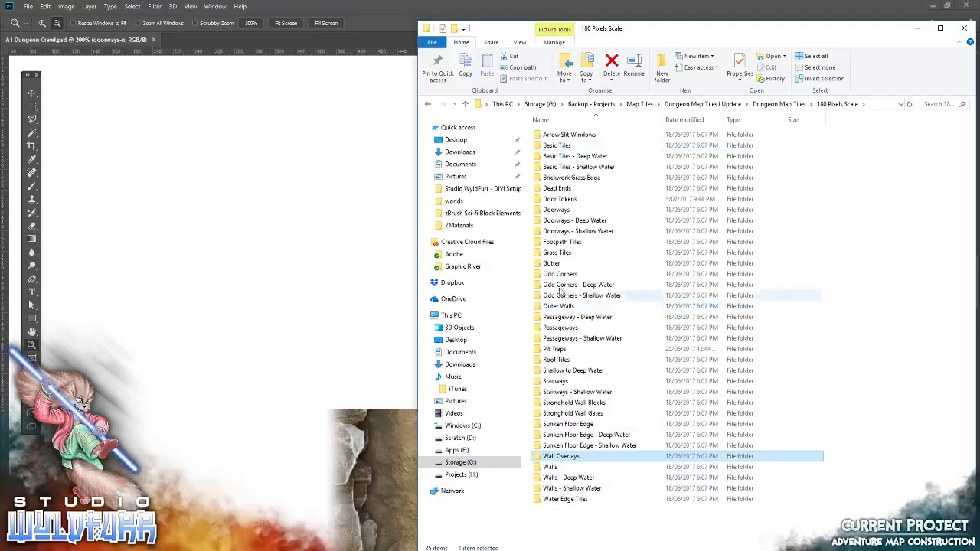
{"action": "left_click", "coordinate": [779, 104]}
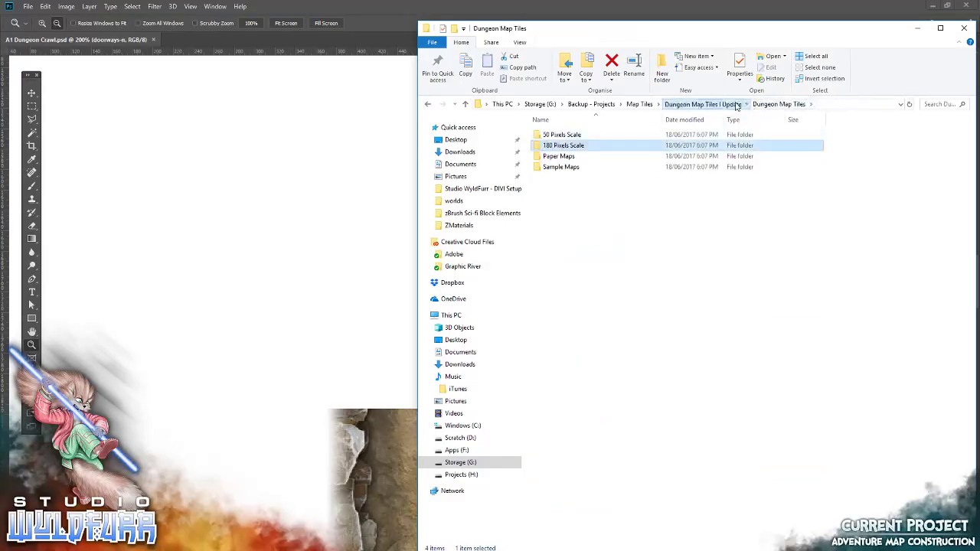
{"action": "left_click", "coordinate": [703, 104]}
{"action": "left_click", "coordinate": [640, 104]}
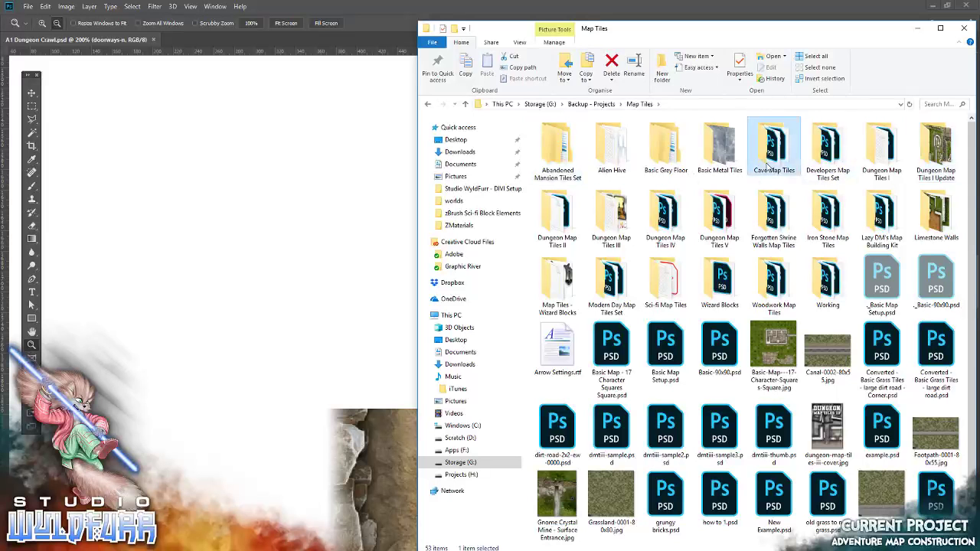
{"action": "double_click", "coordinate": [774, 147]}
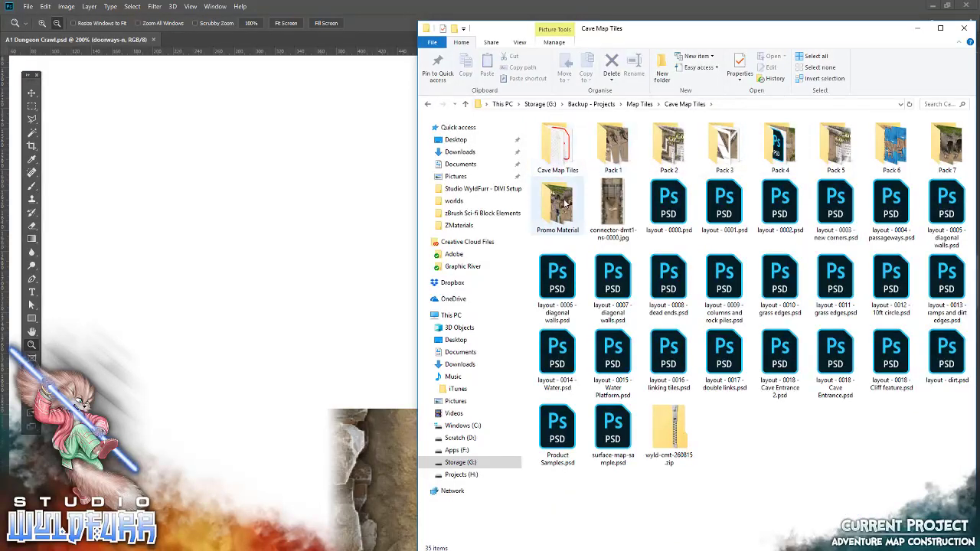
{"action": "double_click", "coordinate": [557, 146]}
{"action": "left_click", "coordinate": [559, 148]}
{"action": "double_click", "coordinate": [558, 147]}
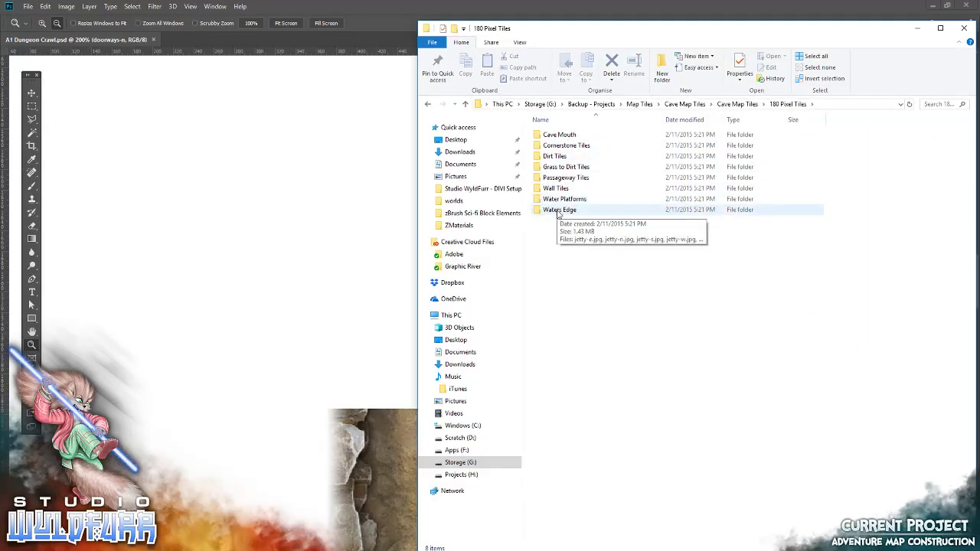
{"action": "double_click", "coordinate": [556, 210]}
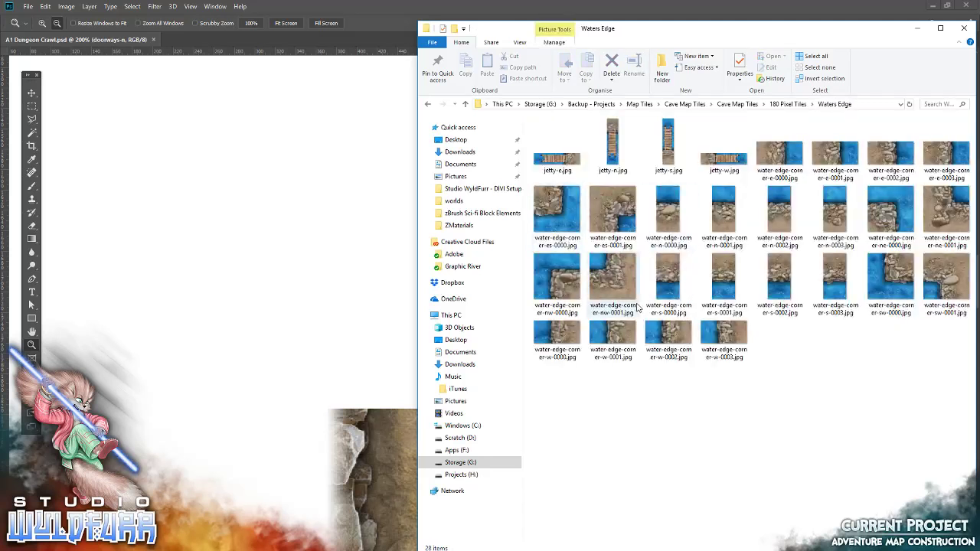
Step: Show the map at 100% with its top-left corner in view
{"action": "left_click", "coordinate": [30, 346]}
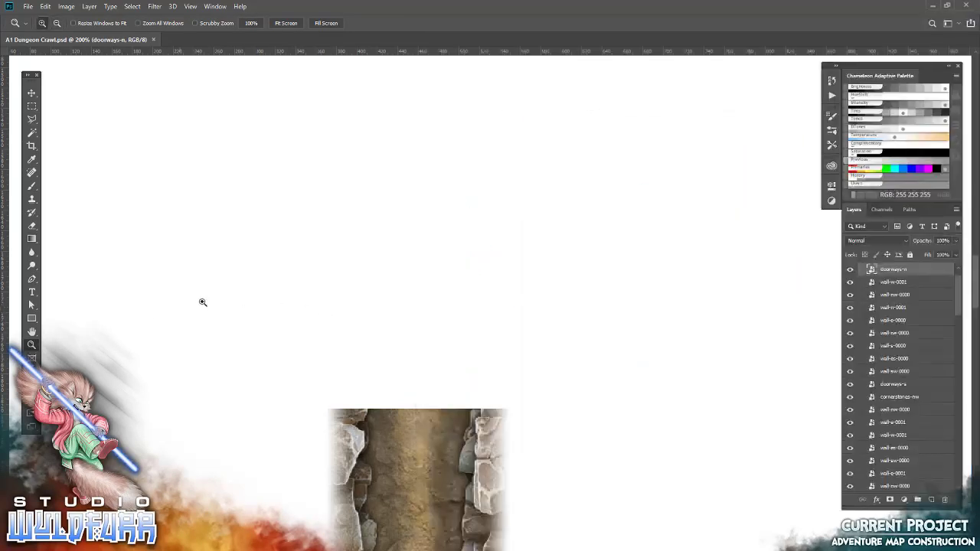
{"action": "right_click", "coordinate": [298, 289]}
{"action": "left_click", "coordinate": [291, 304]}
{"action": "left_click_drag", "start_coordinate": [505, 238], "coordinate": [490, 433]}
{"action": "scroll", "coordinate": [488, 406], "scroll_direction": "left", "scroll_amount": 2}
{"action": "scroll", "coordinate": [499, 254], "scroll_direction": "left", "scroll_amount": 4}
{"action": "mouse_move", "coordinate": [499, 255]}
{"action": "left_mouse_down"}
{"action": "mouse_move", "coordinate": [405, 328]}
{"action": "mouse_move", "coordinate": [373, 313]}
{"action": "left_mouse_up"}
{"action": "key", "text": "alt+Tab"}
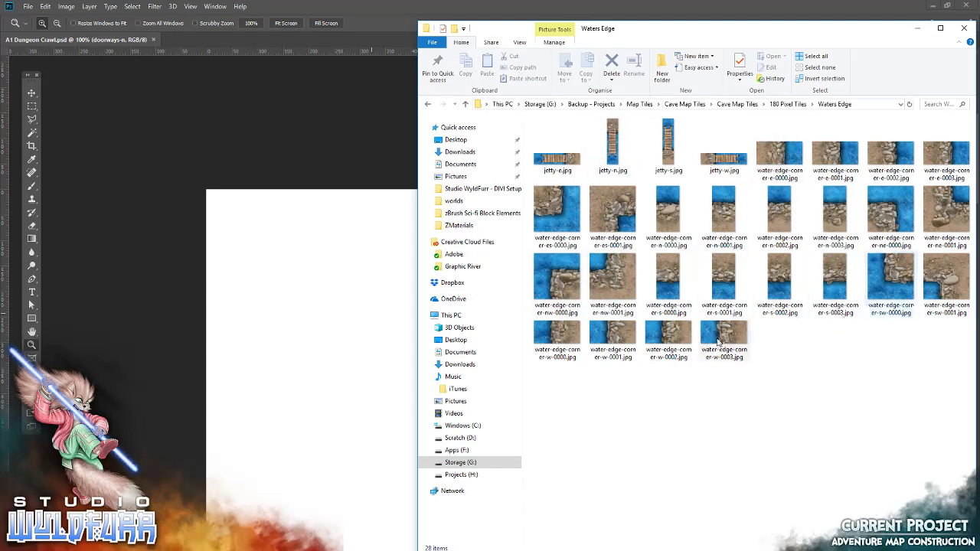
Step: Place water-edge-corner-n-0000, show the grid guides, and snap it into the leftmost cell
{"action": "left_click_drag", "start_coordinate": [668, 209], "coordinate": [325, 274]}
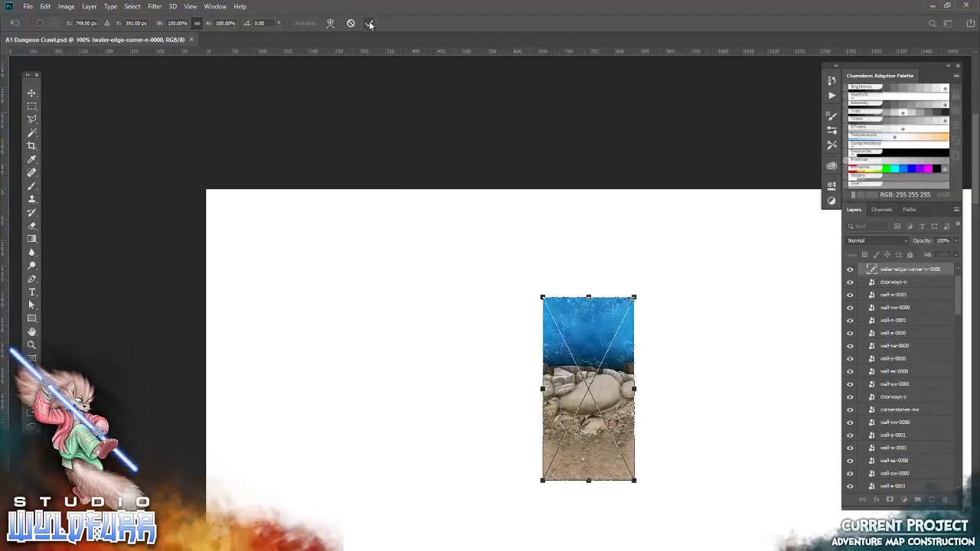
{"action": "left_click", "coordinate": [370, 24]}
{"action": "left_click", "coordinate": [32, 92]}
{"action": "key", "text": "ctrl+semicolon"}
{"action": "left_click_drag", "start_coordinate": [548, 334], "coordinate": [315, 418]}
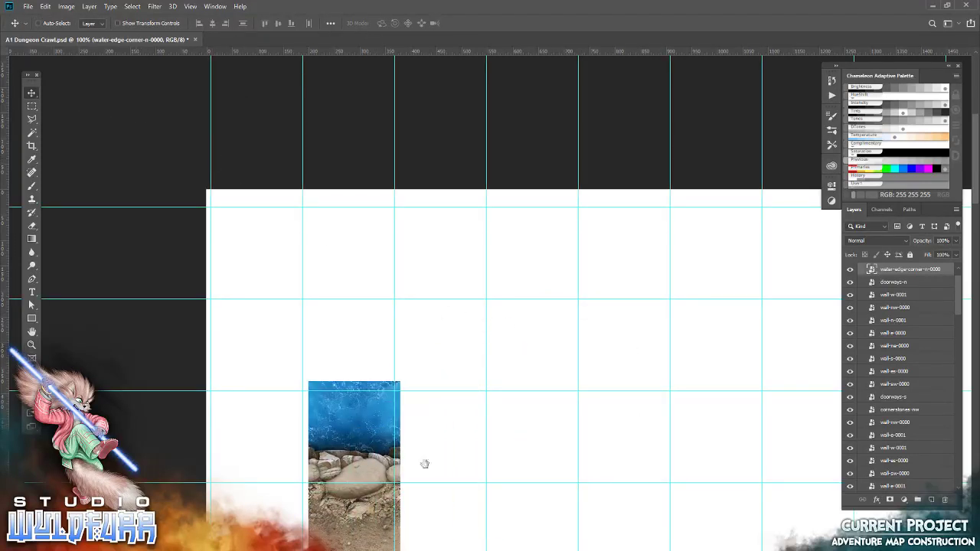
{"action": "left_click_drag", "start_coordinate": [459, 475], "coordinate": [357, 288]}
{"action": "left_click_drag", "start_coordinate": [255, 242], "coordinate": [157, 344]}
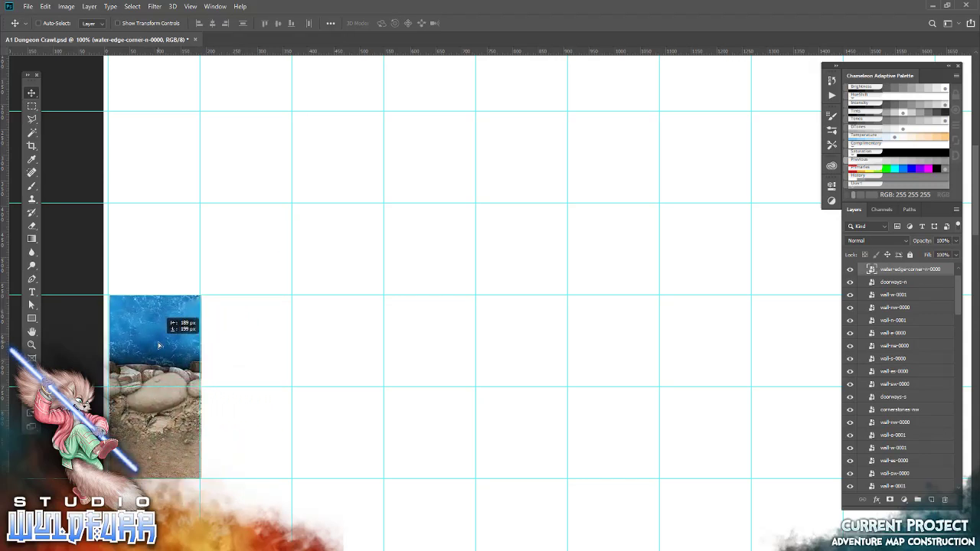
Step: Zoom to 200% on the shore tile and nudge it one pixel left
{"action": "left_click", "coordinate": [31, 345]}
{"action": "right_click", "coordinate": [157, 315]}
{"action": "left_click", "coordinate": [177, 331]}
{"action": "right_click", "coordinate": [130, 305]}
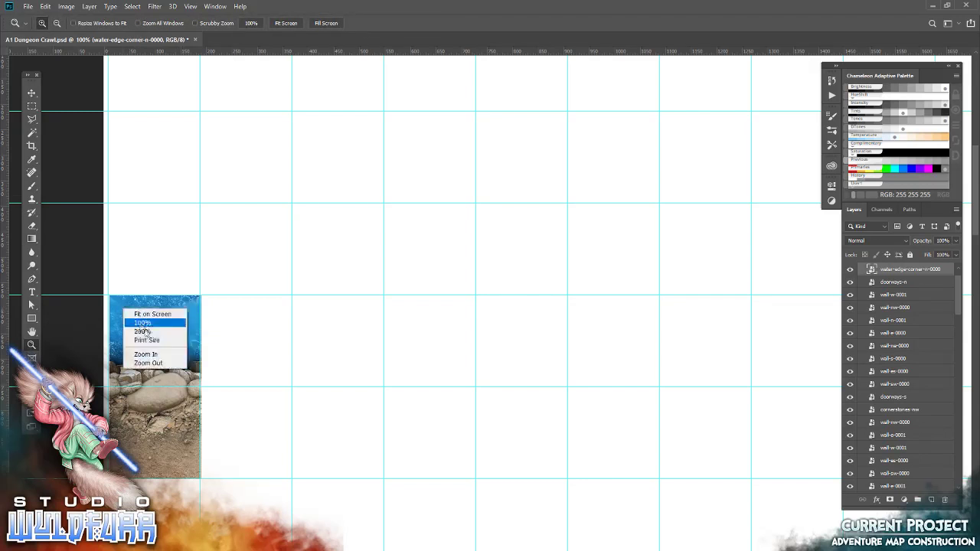
{"action": "left_click", "coordinate": [142, 334]}
{"action": "left_click_drag", "start_coordinate": [104, 331], "coordinate": [339, 321]}
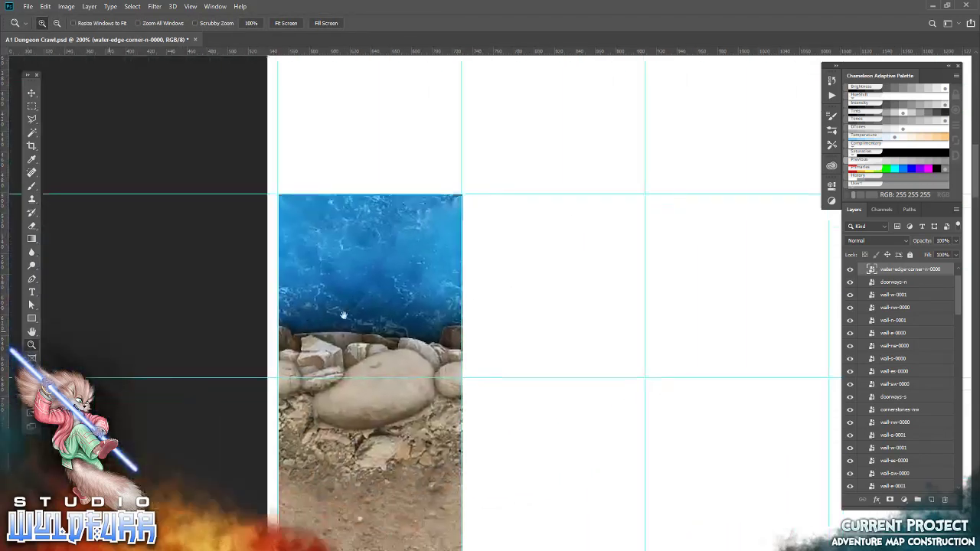
{"action": "left_click", "coordinate": [33, 94]}
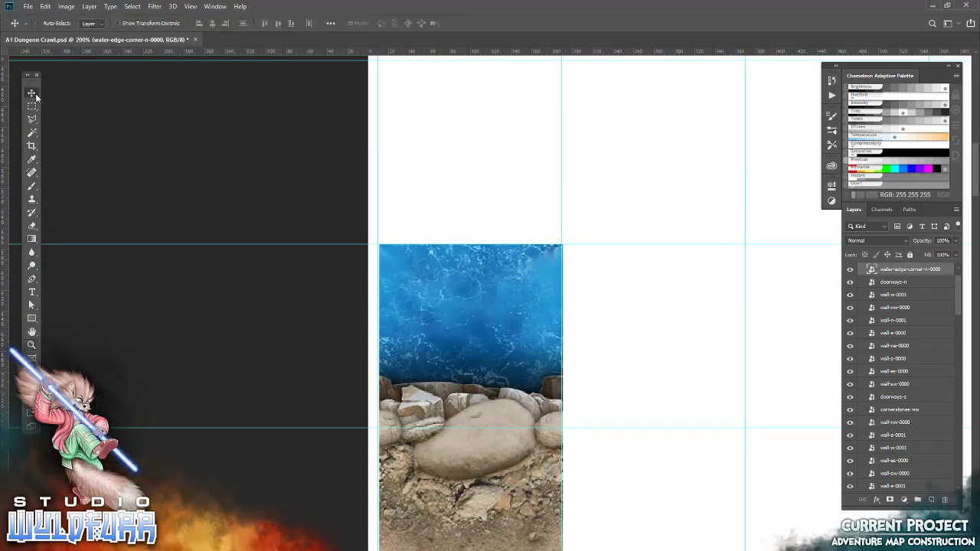
{"action": "key", "text": "Left"}
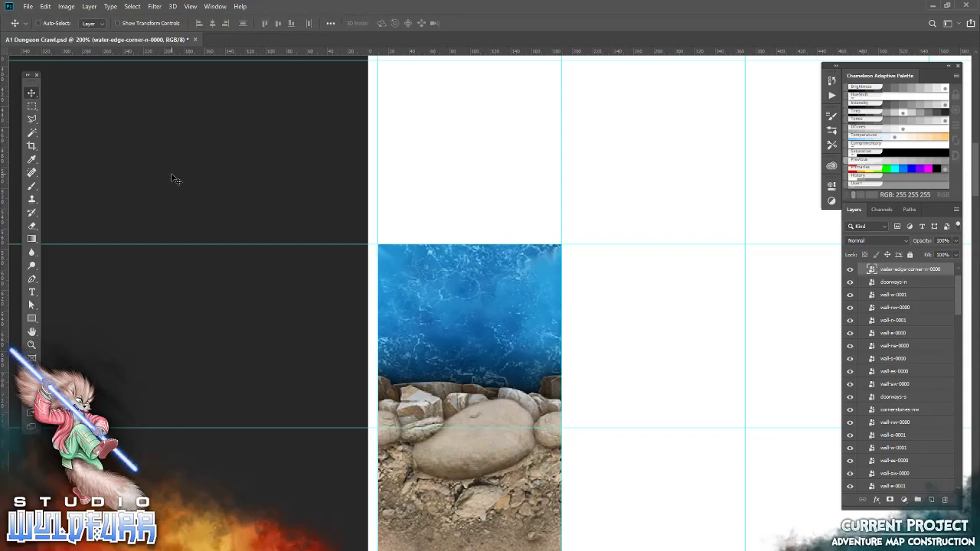
Step: Alt-drag a copy of the shore tile into the neighbouring grid cell
{"action": "left_click_drag", "start_coordinate": [436, 339], "coordinate": [332, 378]}
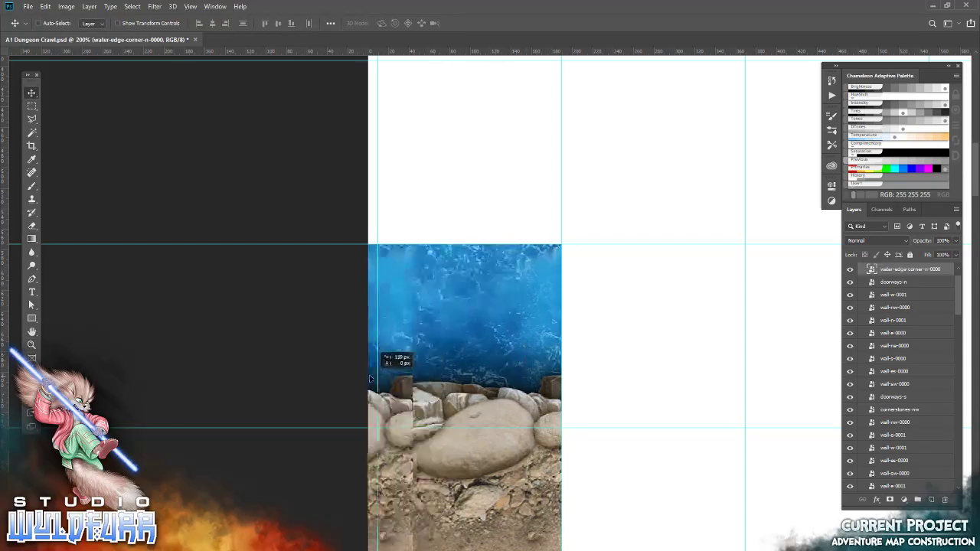
{"action": "left_click_drag", "start_coordinate": [332, 378], "coordinate": [350, 376]}
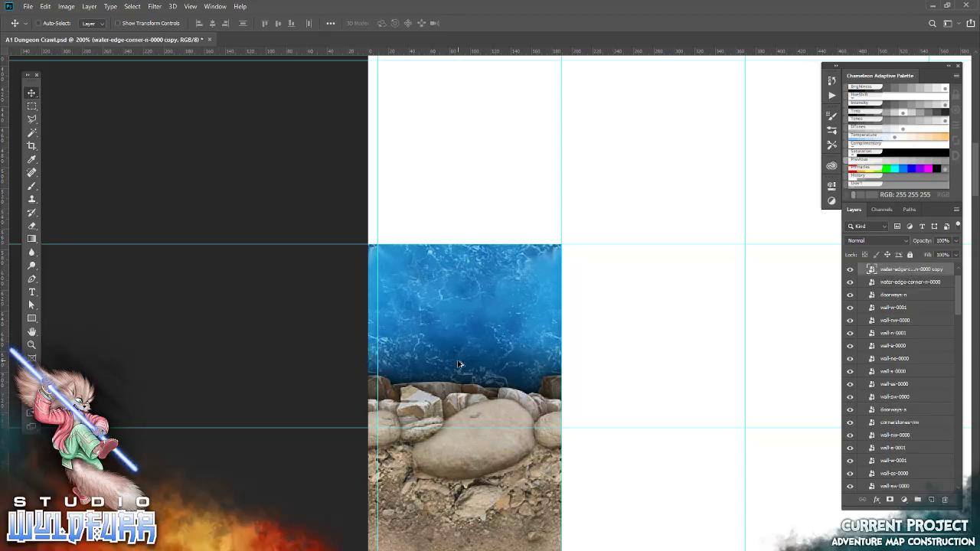
{"action": "mouse_move", "coordinate": [564, 372]}
{"action": "left_mouse_down"}
{"action": "mouse_move", "coordinate": [311, 229]}
{"action": "mouse_move", "coordinate": [267, 223]}
{"action": "left_mouse_up"}
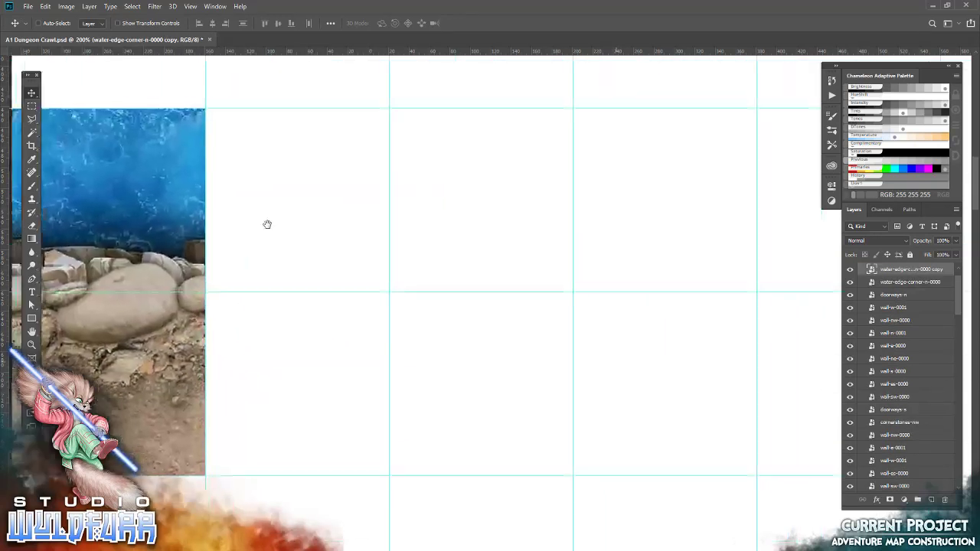
{"action": "key", "text": "alt+Tab"}
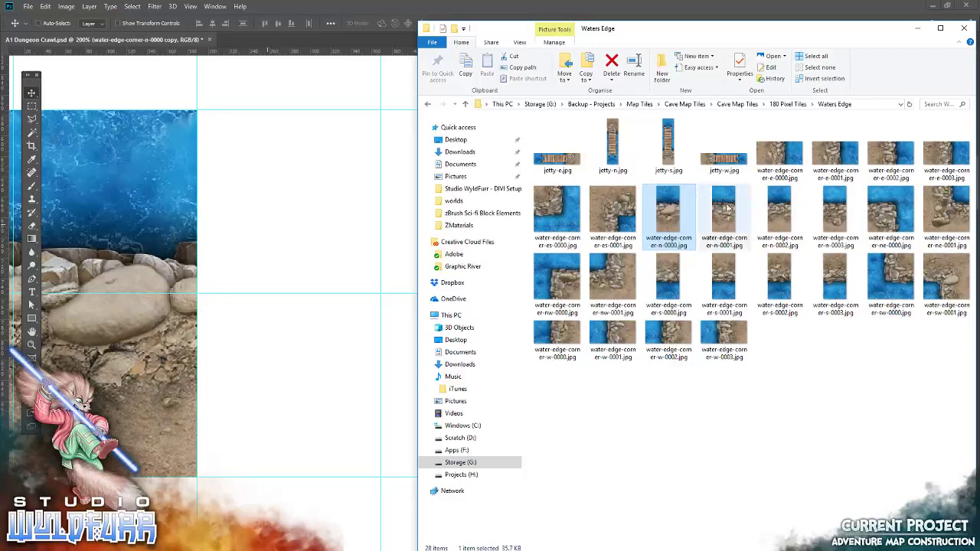
Step: Place water-edge-corner-n-0001 and line it up beside the first shore tile
{"action": "left_click_drag", "start_coordinate": [723, 217], "coordinate": [281, 204]}
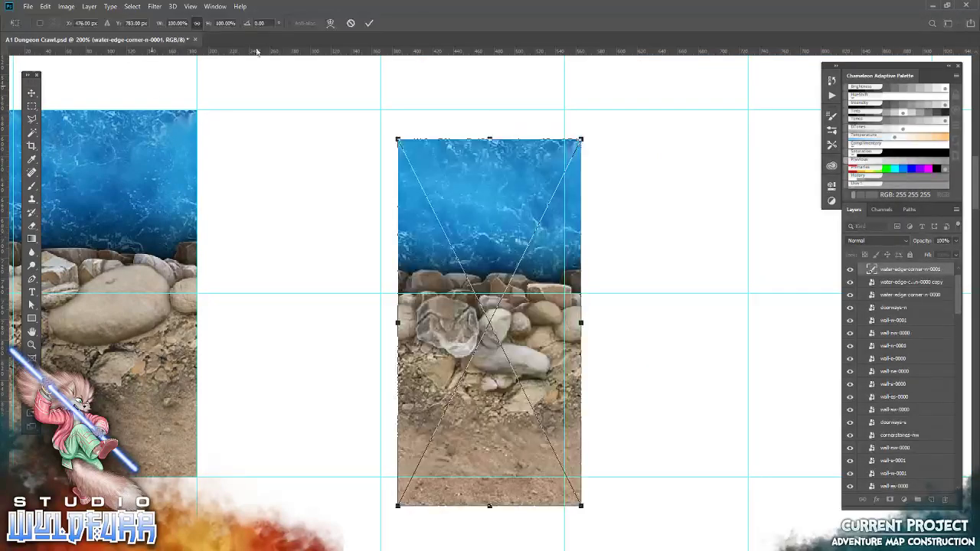
{"action": "left_click", "coordinate": [369, 23]}
{"action": "left_click_drag", "start_coordinate": [500, 198], "coordinate": [302, 173]}
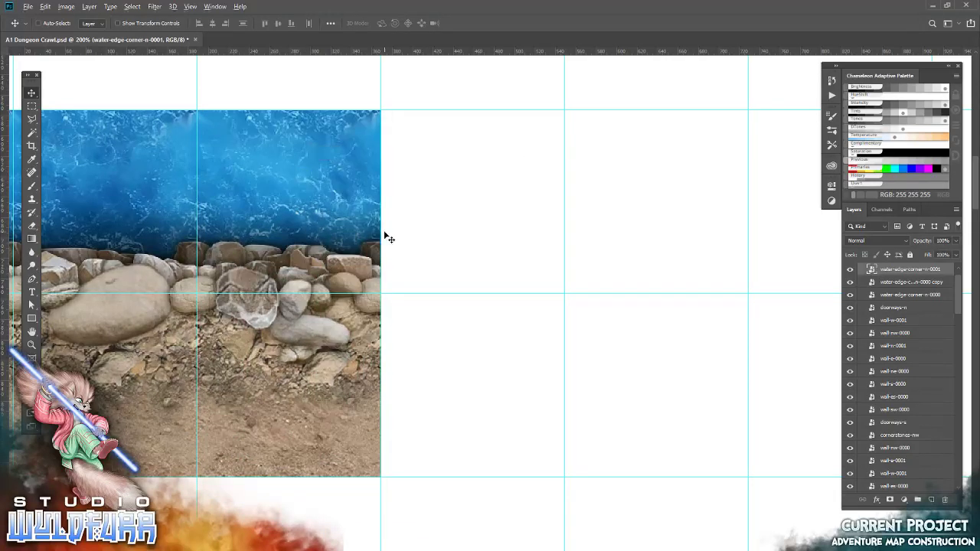
{"action": "key", "text": "alt+Tab"}
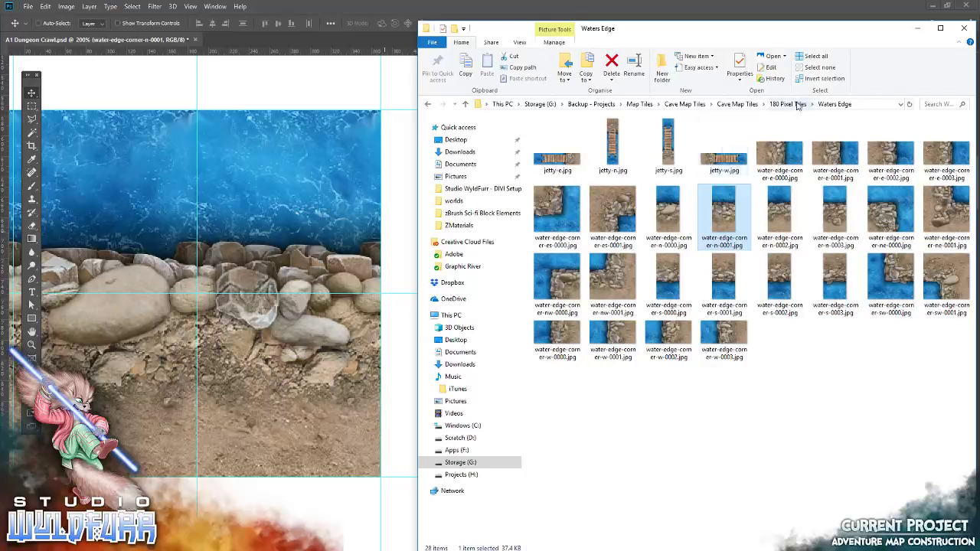
Step: From the Water Platforms folder, snap water-walkway-shore-link-s beside the shore
{"action": "left_click", "coordinate": [798, 105]}
{"action": "left_click", "coordinate": [567, 201]}
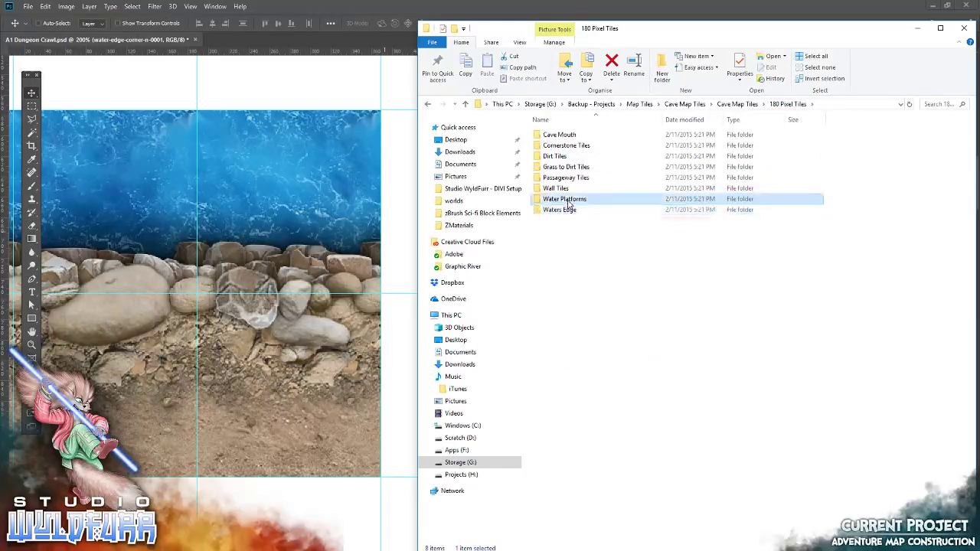
{"action": "double_click", "coordinate": [568, 201]}
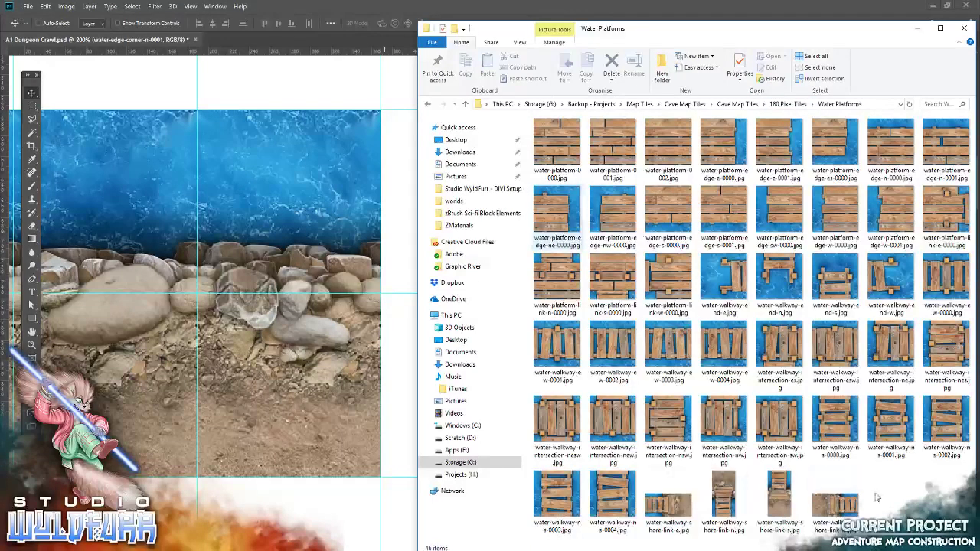
{"action": "left_click_drag", "start_coordinate": [781, 502], "coordinate": [489, 321]}
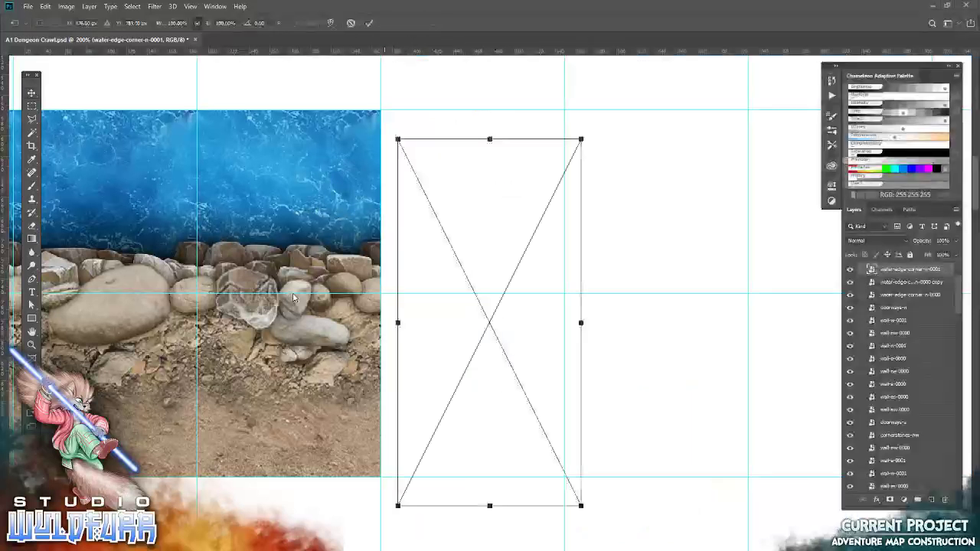
{"action": "left_click", "coordinate": [370, 23]}
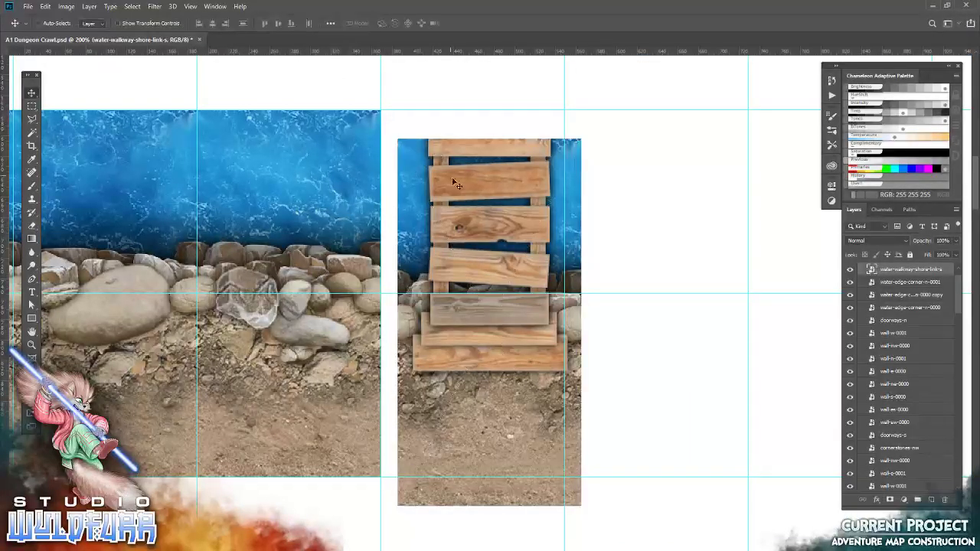
{"action": "left_click_drag", "start_coordinate": [463, 185], "coordinate": [448, 158]}
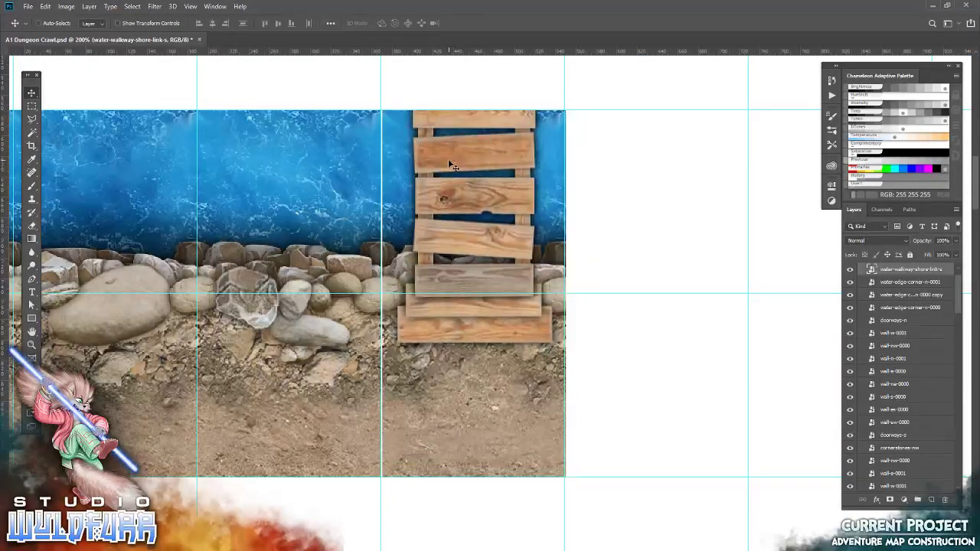
{"action": "left_click_drag", "start_coordinate": [619, 199], "coordinate": [437, 242]}
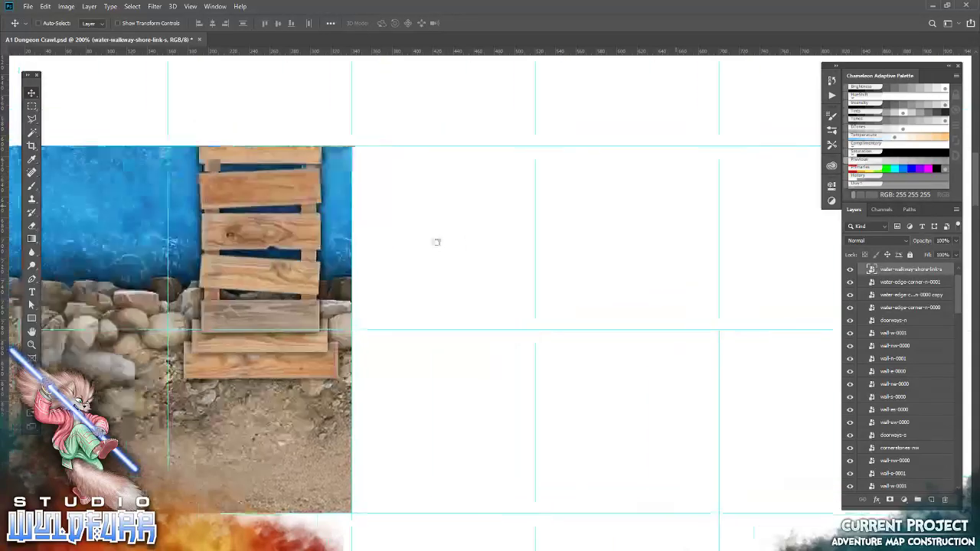
{"action": "key", "text": "alt+Tab"}
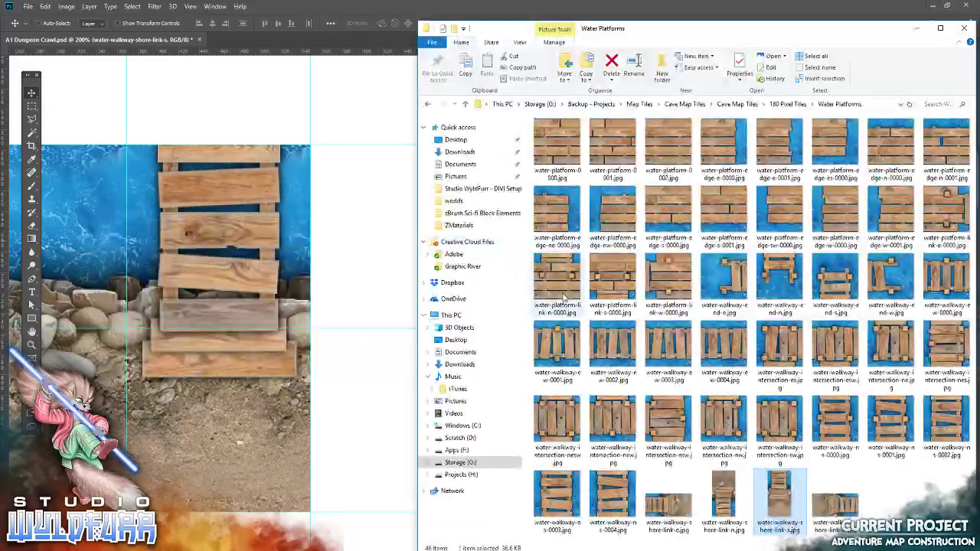
Step: Place water-platform-link-s and snap it onto the top of the walkway
{"action": "left_click_drag", "start_coordinate": [613, 280], "coordinate": [245, 156]}
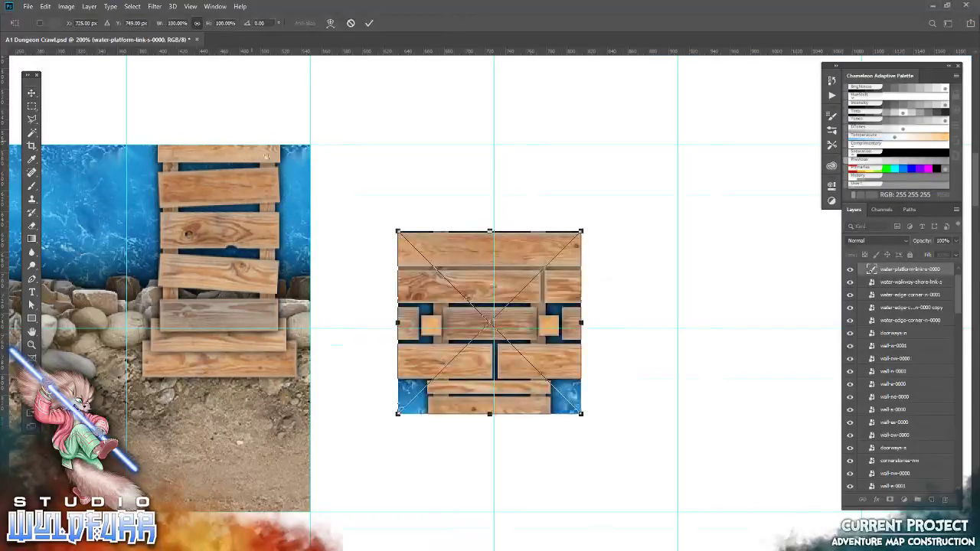
{"action": "mouse_move", "coordinate": [466, 283]}
{"action": "left_mouse_down"}
{"action": "mouse_move", "coordinate": [659, 517]}
{"action": "mouse_move", "coordinate": [468, 290]}
{"action": "left_mouse_up"}
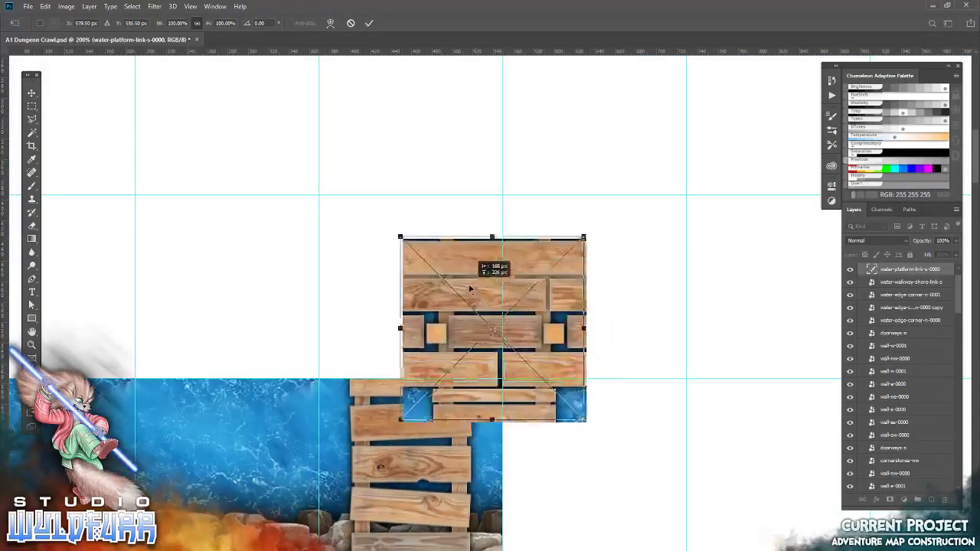
{"action": "left_click", "coordinate": [369, 23]}
{"action": "left_click_drag", "start_coordinate": [471, 251], "coordinate": [391, 222]}
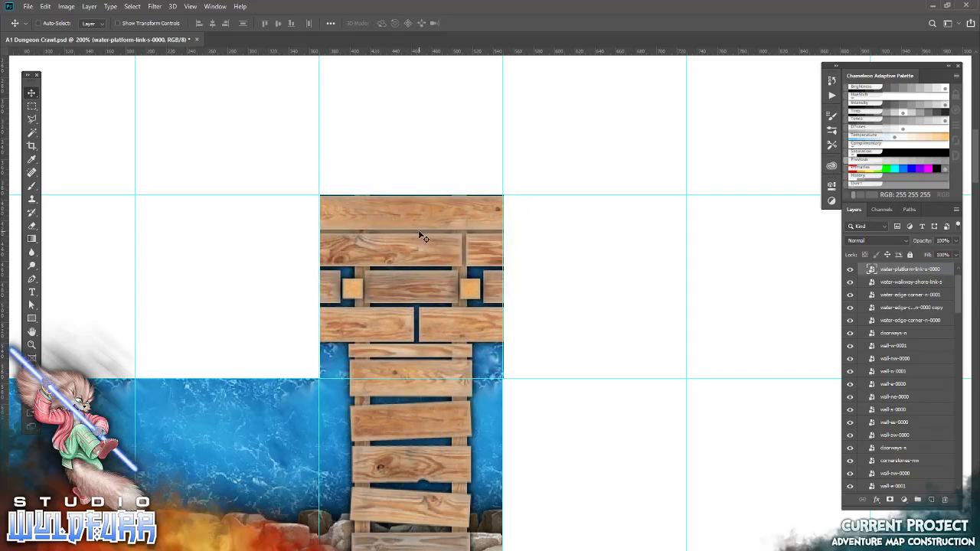
{"action": "left_click_drag", "start_coordinate": [271, 224], "coordinate": [398, 311]}
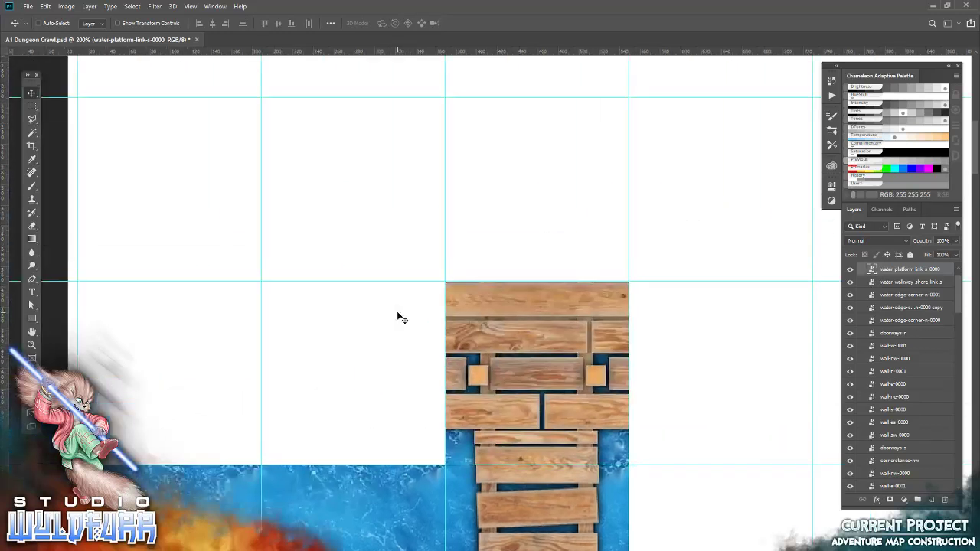
{"action": "key", "text": "alt+Tab"}
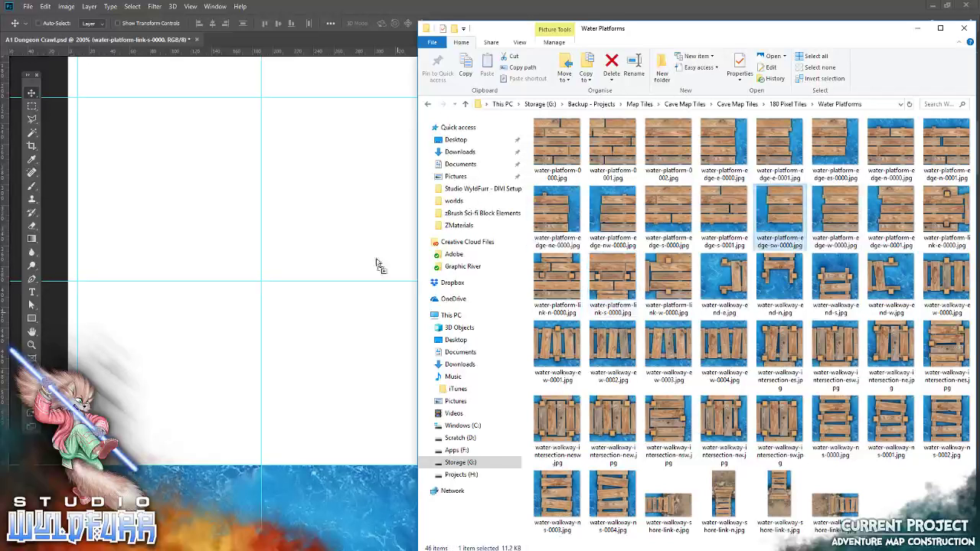
Step: Place water-platform-edge-sw and snap it into the cell left of the link tile
{"action": "left_click_drag", "start_coordinate": [789, 210], "coordinate": [255, 269]}
{"action": "left_click", "coordinate": [368, 24]}
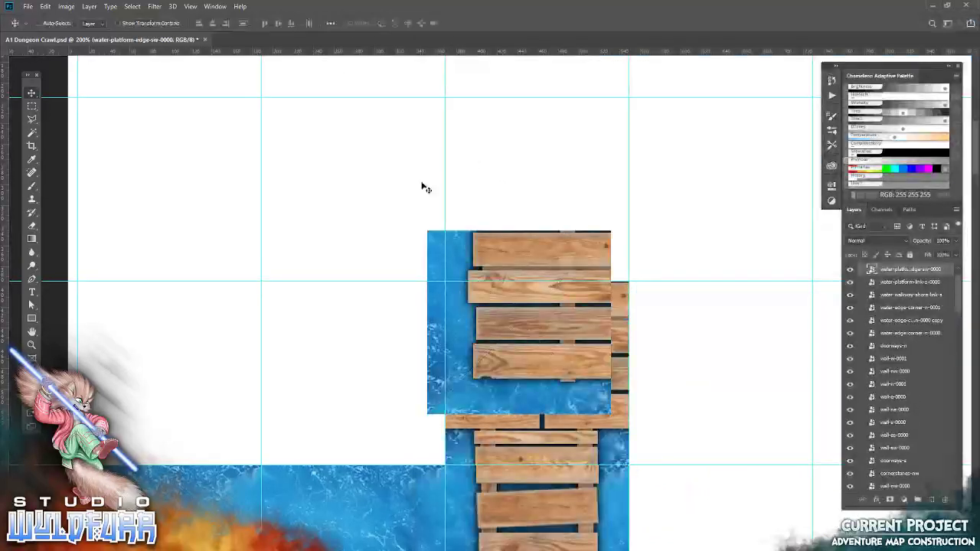
{"action": "left_click_drag", "start_coordinate": [529, 264], "coordinate": [369, 304]}
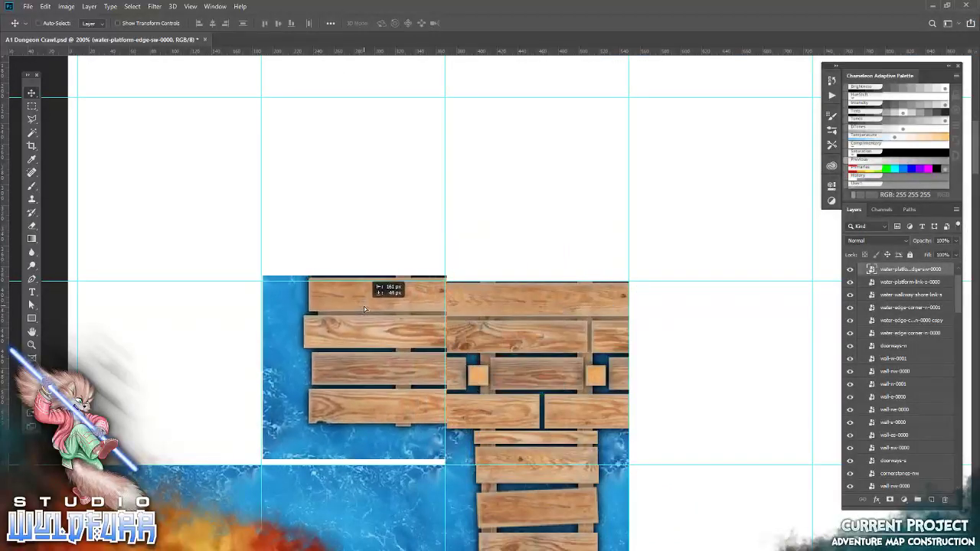
{"action": "left_click_drag", "start_coordinate": [369, 304], "coordinate": [363, 315]}
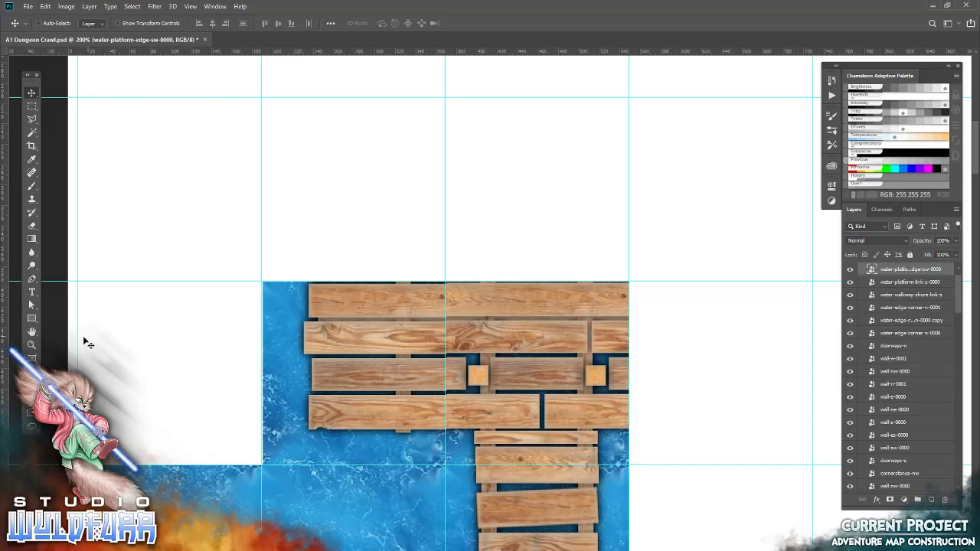
Step: Zoom in to 400% on the tile join and select the water-platform-link-s-0000 layer
{"action": "left_click", "coordinate": [31, 345]}
{"action": "right_click", "coordinate": [278, 389]}
{"action": "left_click", "coordinate": [287, 410]}
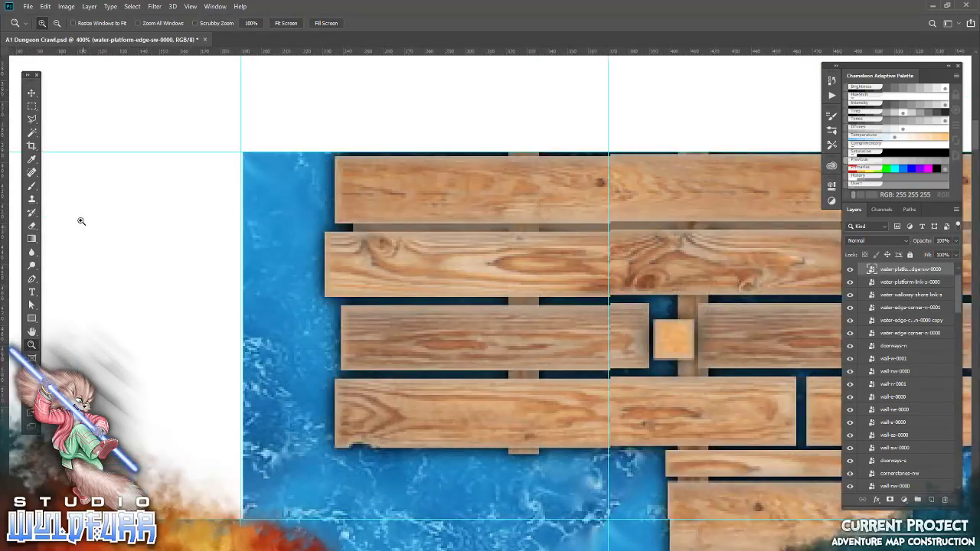
{"action": "left_click", "coordinate": [32, 93]}
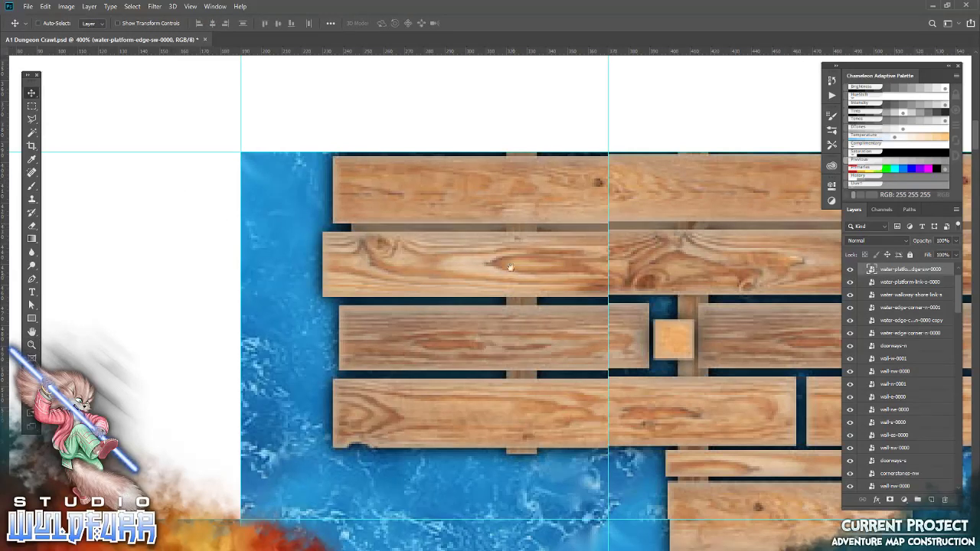
{"action": "left_click_drag", "start_coordinate": [657, 198], "coordinate": [447, 185]}
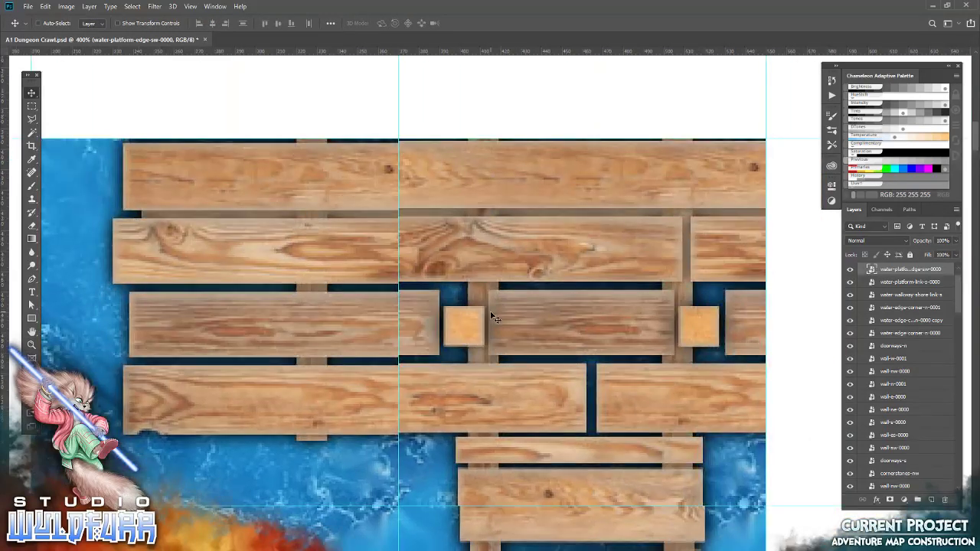
{"action": "right_click", "coordinate": [510, 295]}
{"action": "left_click", "coordinate": [536, 308]}
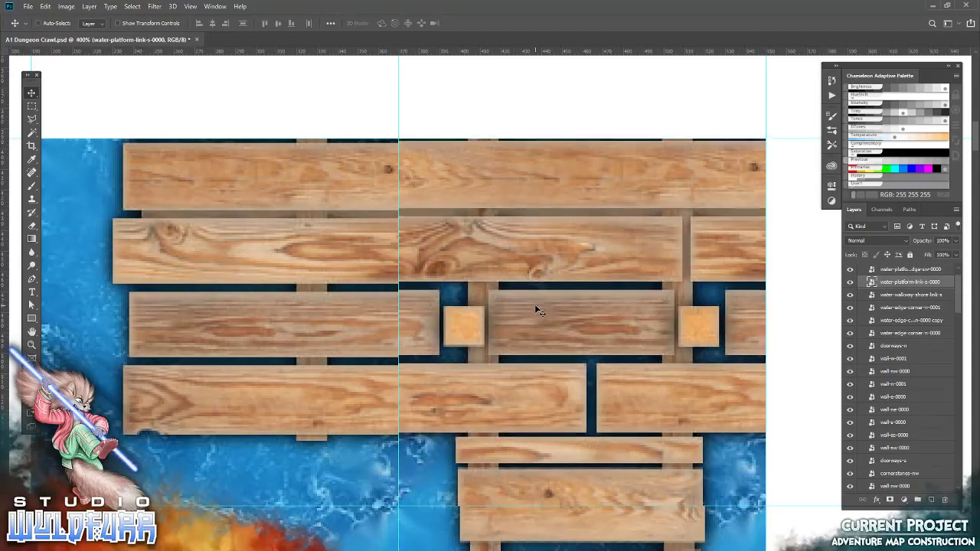
Step: Select water-platform-edge-sw-0000 and nudge it left, up, right and down to check alignment
{"action": "right_click", "coordinate": [328, 350]}
{"action": "left_click", "coordinate": [357, 365]}
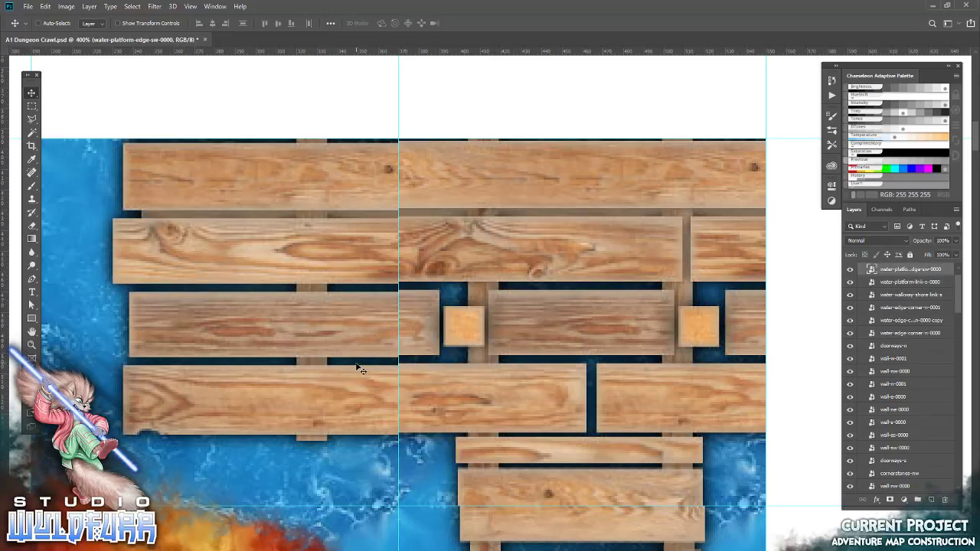
{"action": "key", "text": "Left"}
{"action": "key", "text": "Up"}
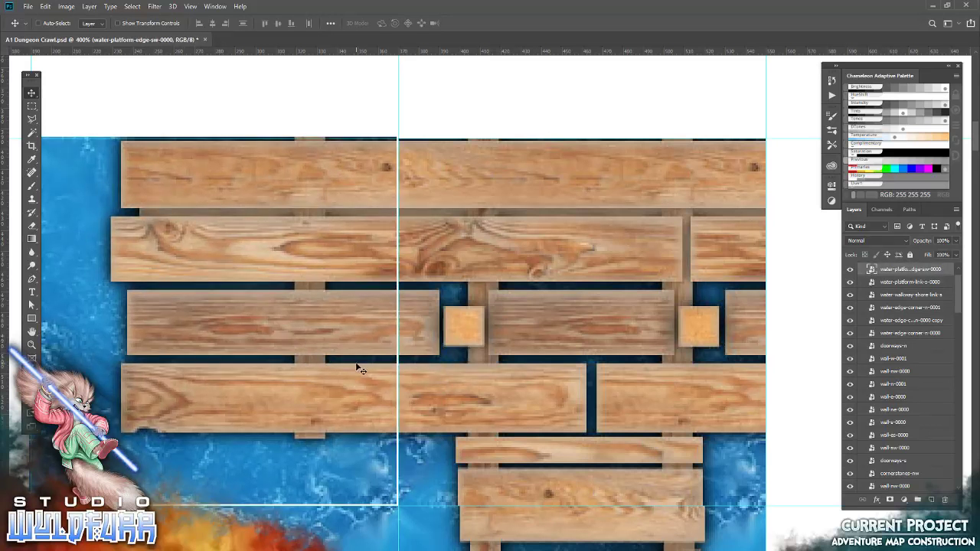
{"action": "key", "text": "Right"}
{"action": "key", "text": "Down"}
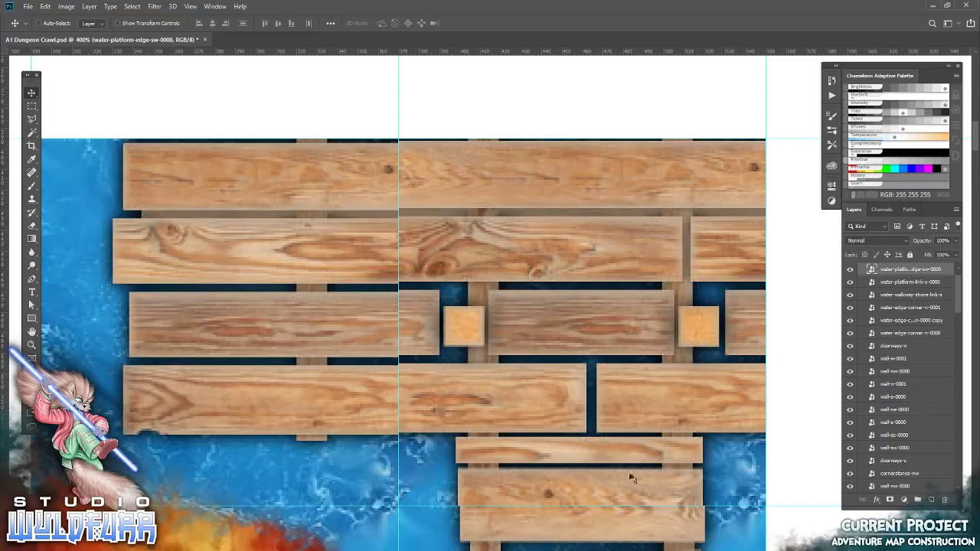
Step: Pan along the walkway, then nudge water-platform-link-s-0000 up and back down to align it
{"action": "left_click_drag", "start_coordinate": [546, 541], "coordinate": [473, 235]}
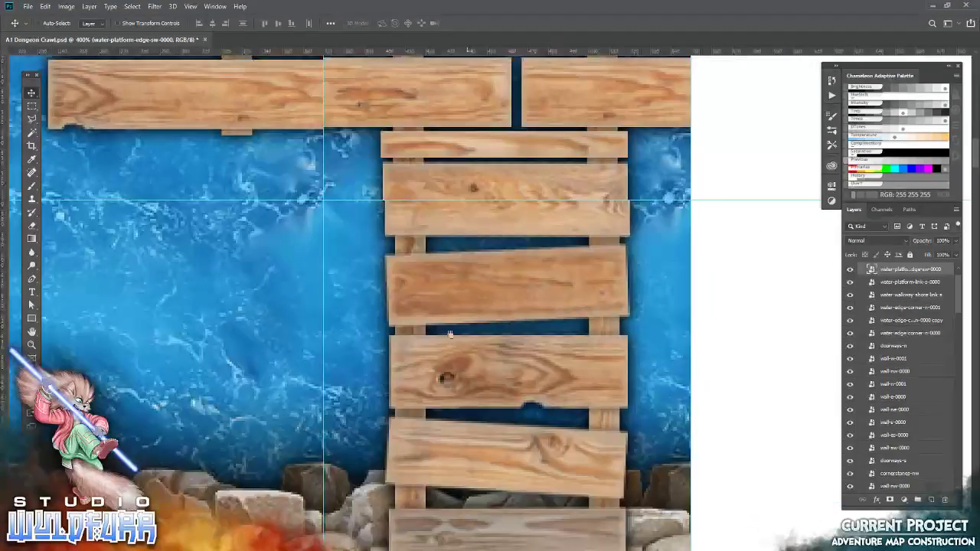
{"action": "left_click_drag", "start_coordinate": [439, 399], "coordinate": [469, 191]}
{"action": "mouse_move", "coordinate": [464, 361]}
{"action": "left_mouse_down"}
{"action": "mouse_move", "coordinate": [467, 171]}
{"action": "mouse_move", "coordinate": [483, 375]}
{"action": "left_mouse_up"}
{"action": "left_click_drag", "start_coordinate": [459, 168], "coordinate": [476, 372]}
{"action": "left_click_drag", "start_coordinate": [463, 187], "coordinate": [450, 355]}
{"action": "right_click", "coordinate": [452, 357]}
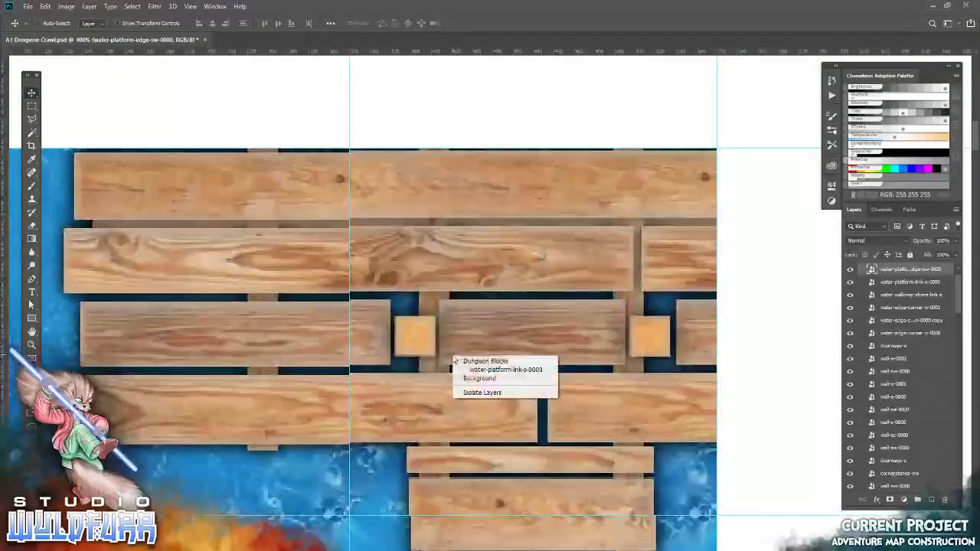
{"action": "left_click", "coordinate": [472, 372]}
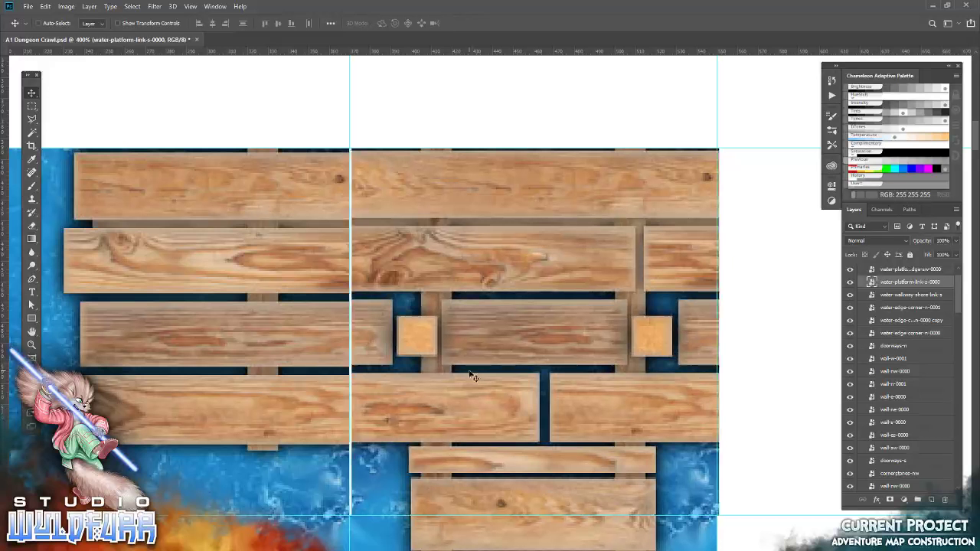
{"action": "key", "text": "Up"}
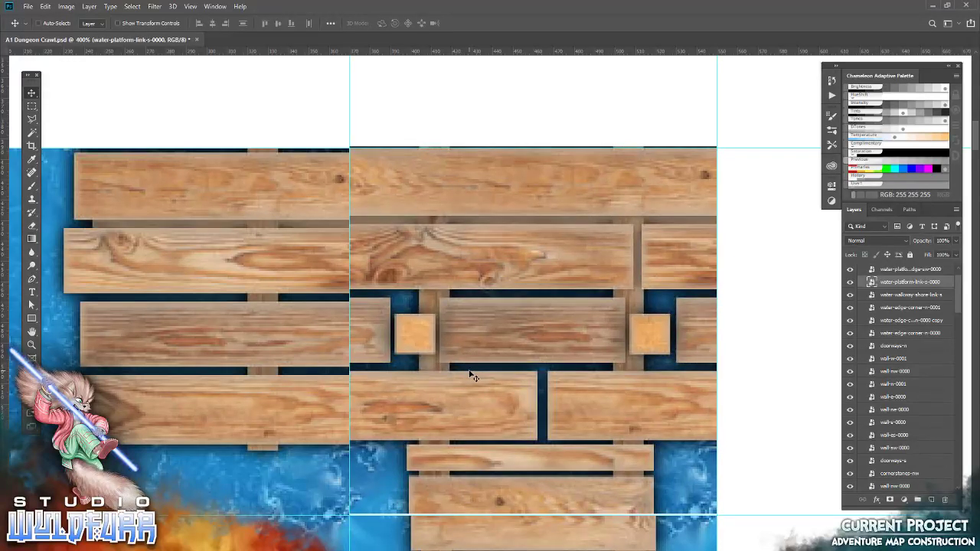
{"action": "key", "text": "Down"}
{"action": "left_click_drag", "start_coordinate": [275, 389], "coordinate": [532, 393]}
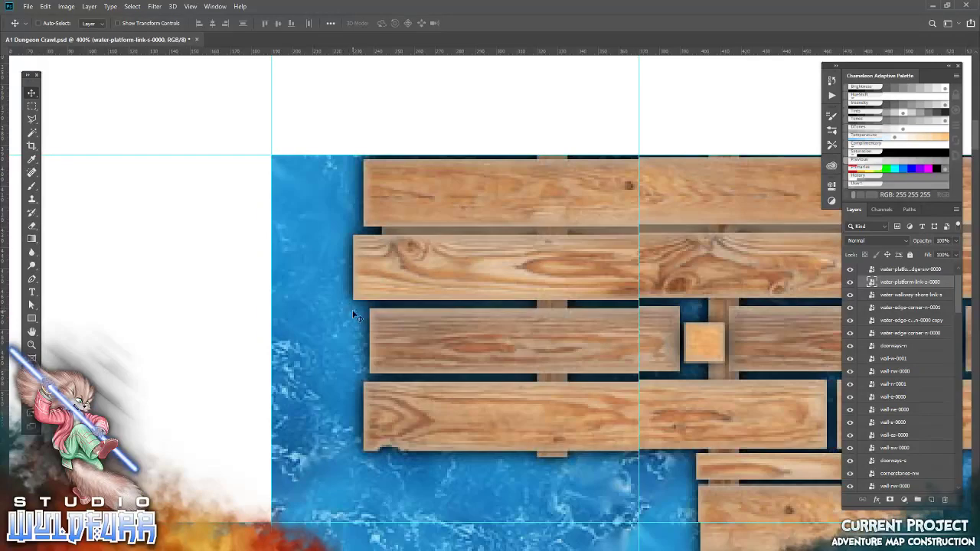
{"action": "key", "text": "alt+Tab"}
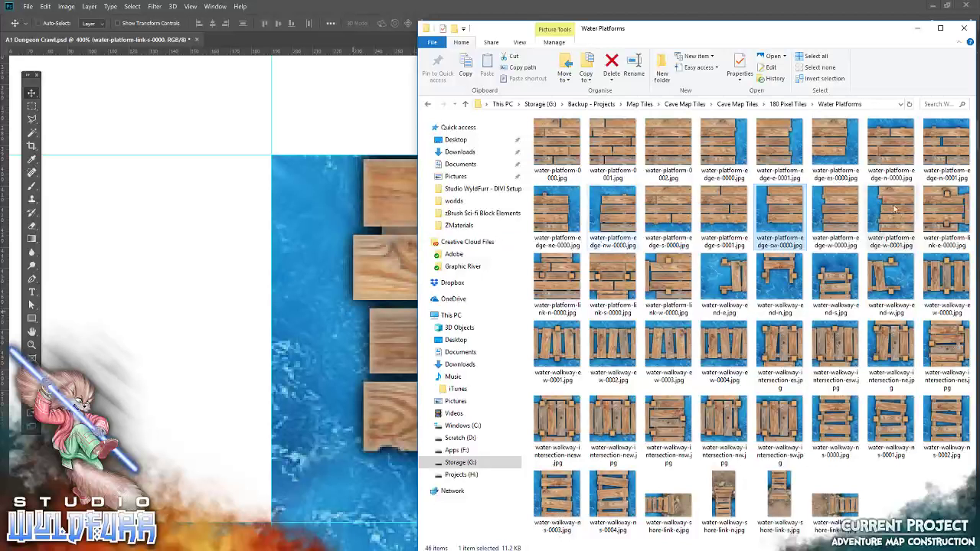
Step: Snap water-platform-edge-w-0001 above the edge-sw corner tile, then view the map at 100%
{"action": "left_click_drag", "start_coordinate": [894, 209], "coordinate": [306, 229]}
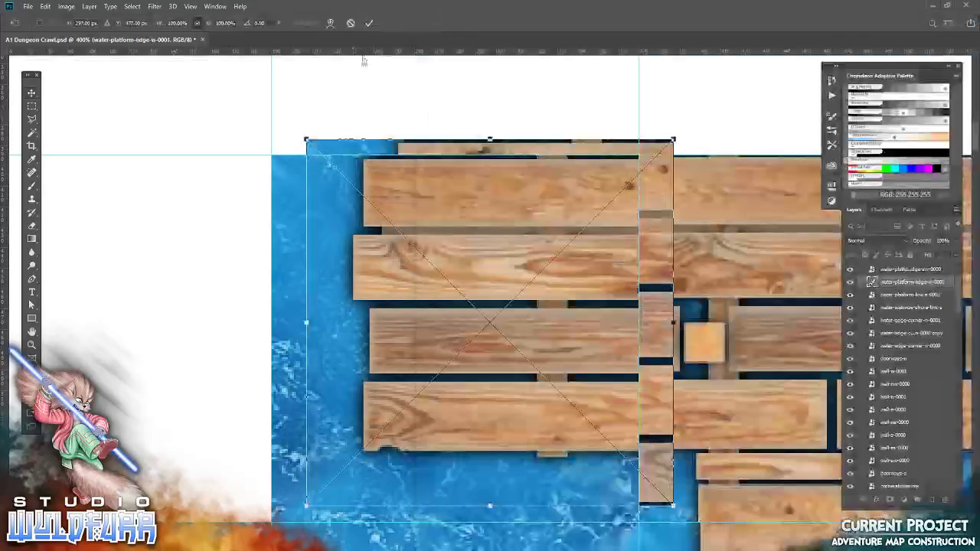
{"action": "left_click", "coordinate": [369, 23]}
{"action": "left_click_drag", "start_coordinate": [411, 96], "coordinate": [381, 361]}
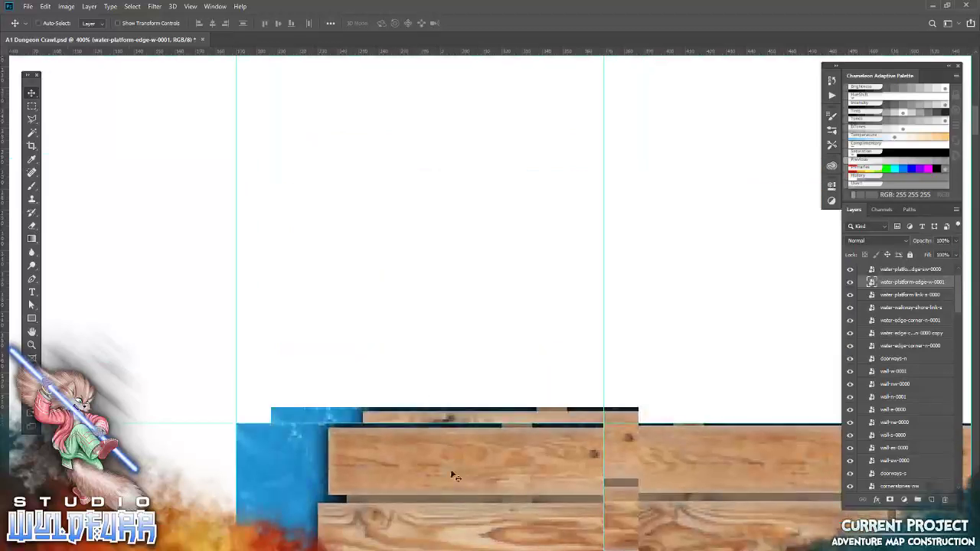
{"action": "left_click_drag", "start_coordinate": [453, 477], "coordinate": [438, 219]}
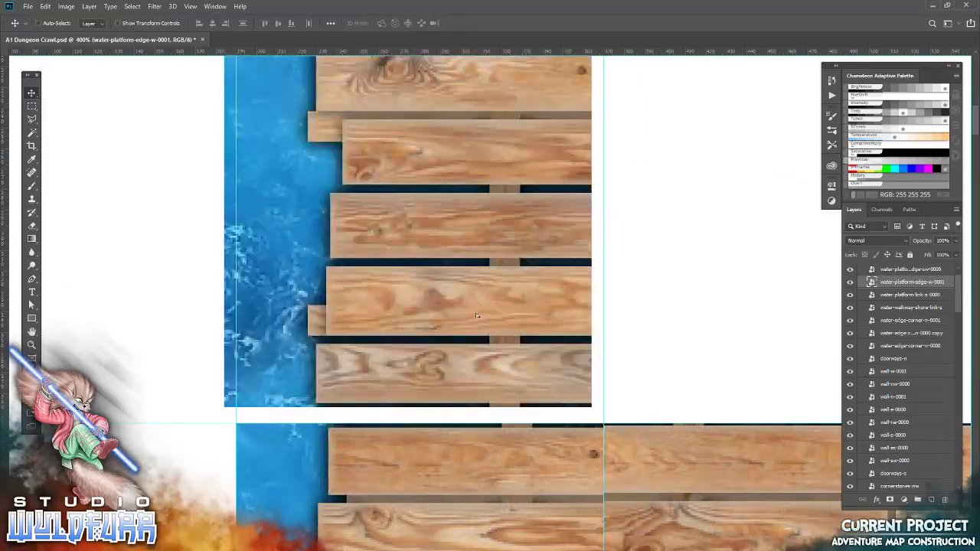
{"action": "left_click_drag", "start_coordinate": [476, 315], "coordinate": [507, 301]}
{"action": "mouse_move", "coordinate": [399, 252]}
{"action": "left_mouse_down"}
{"action": "mouse_move", "coordinate": [378, 426]}
{"action": "mouse_move", "coordinate": [405, 376]}
{"action": "mouse_move", "coordinate": [417, 248]}
{"action": "left_mouse_up"}
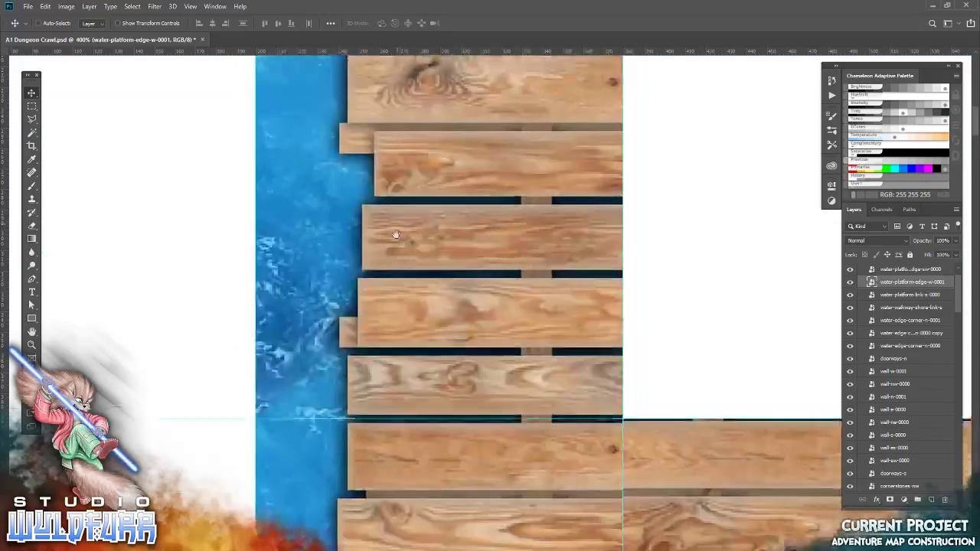
{"action": "double_click", "coordinate": [31, 345]}
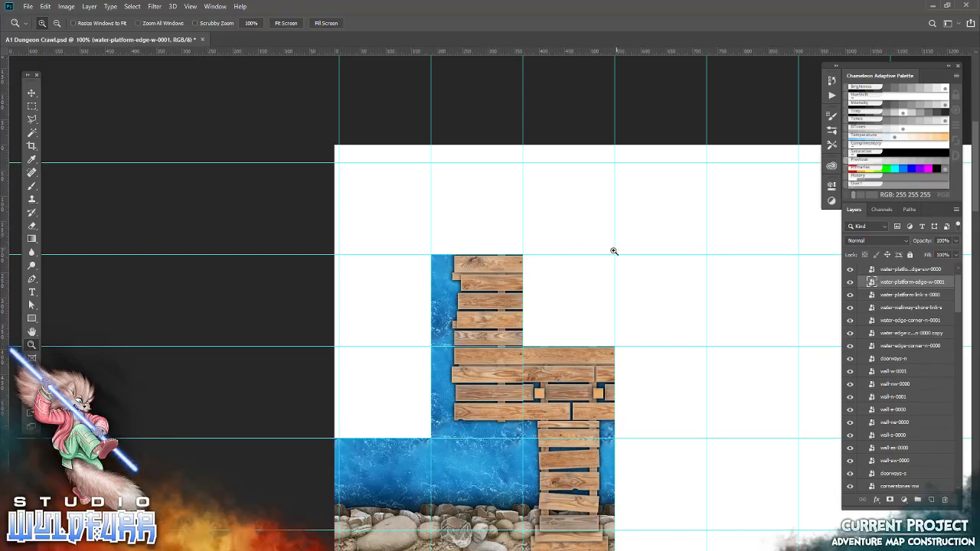
Step: Place water-platform-edge-nw-0000 at the top of the platform's left column
{"action": "key", "text": "alt+Tab"}
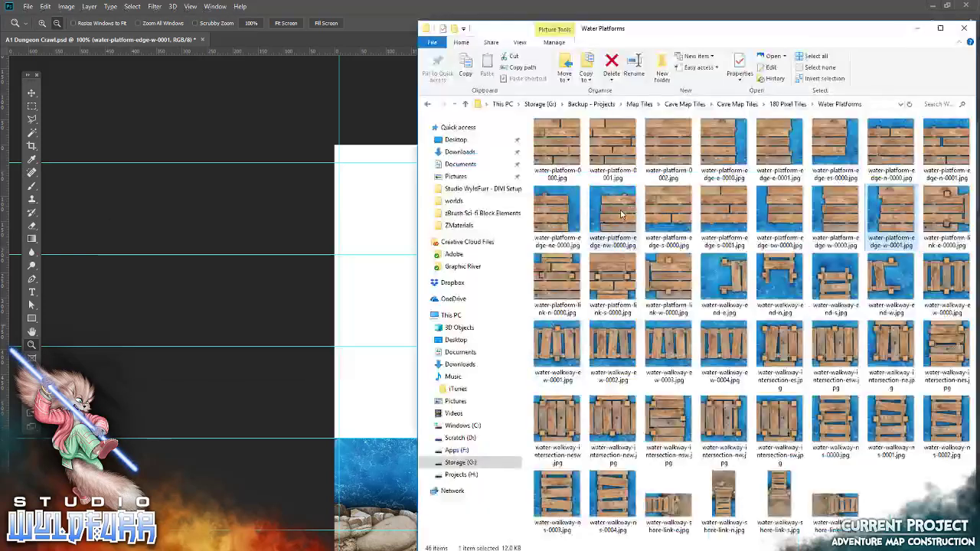
{"action": "left_click_drag", "start_coordinate": [622, 215], "coordinate": [652, 367]}
{"action": "key", "text": "Return"}
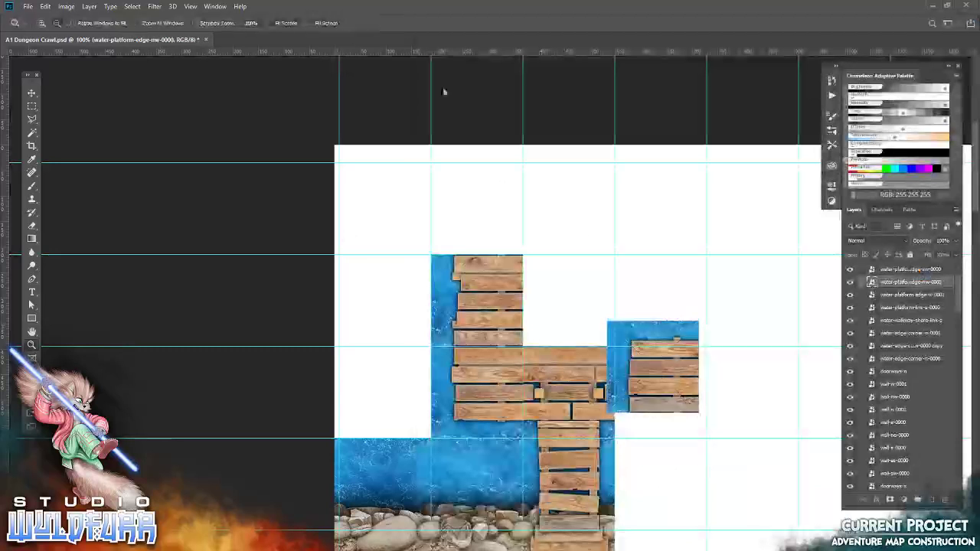
{"action": "key", "text": "v"}
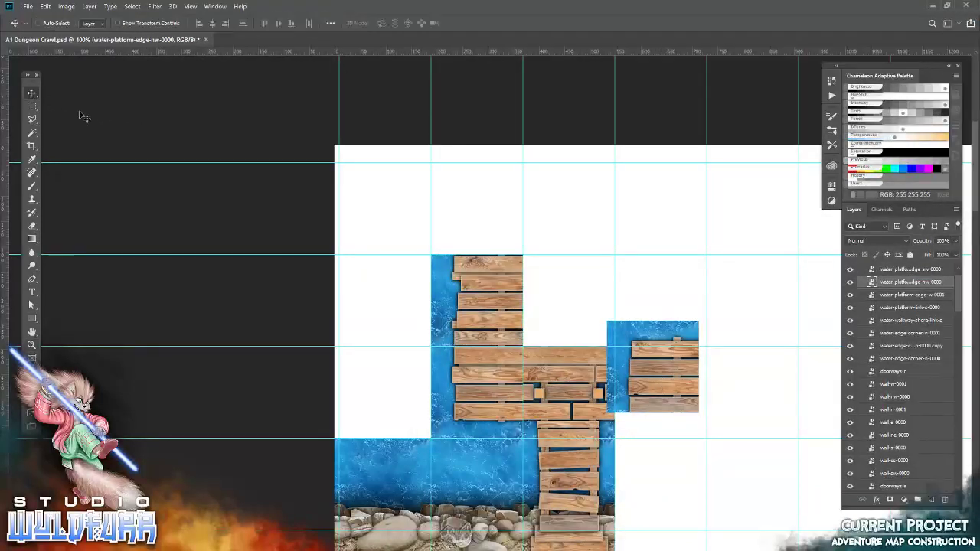
{"action": "left_click_drag", "start_coordinate": [624, 360], "coordinate": [494, 230]}
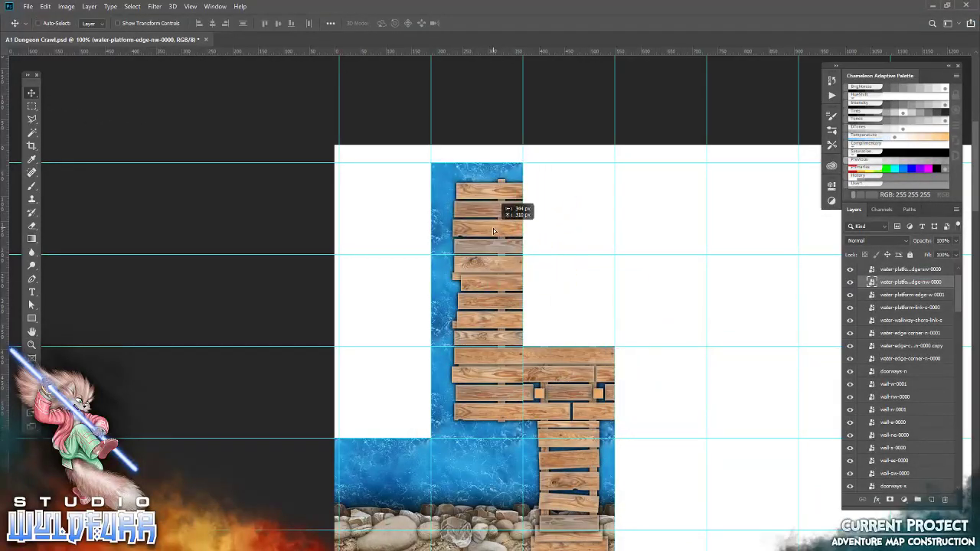
{"action": "left_click_drag", "start_coordinate": [728, 314], "coordinate": [390, 313]}
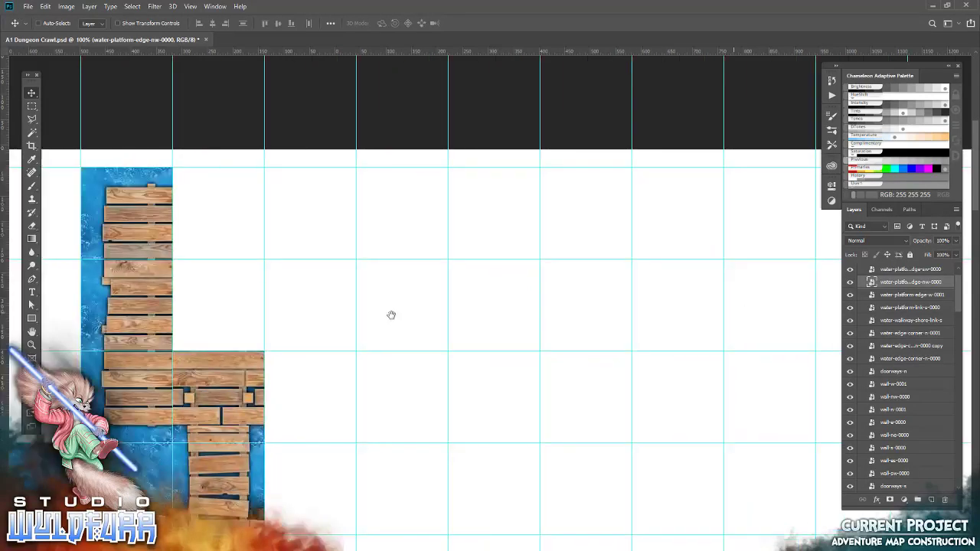
Step: Add water-platform-edge-n-0000 and edge-n-0001 tiles along the top row
{"action": "key", "text": "alt+Tab"}
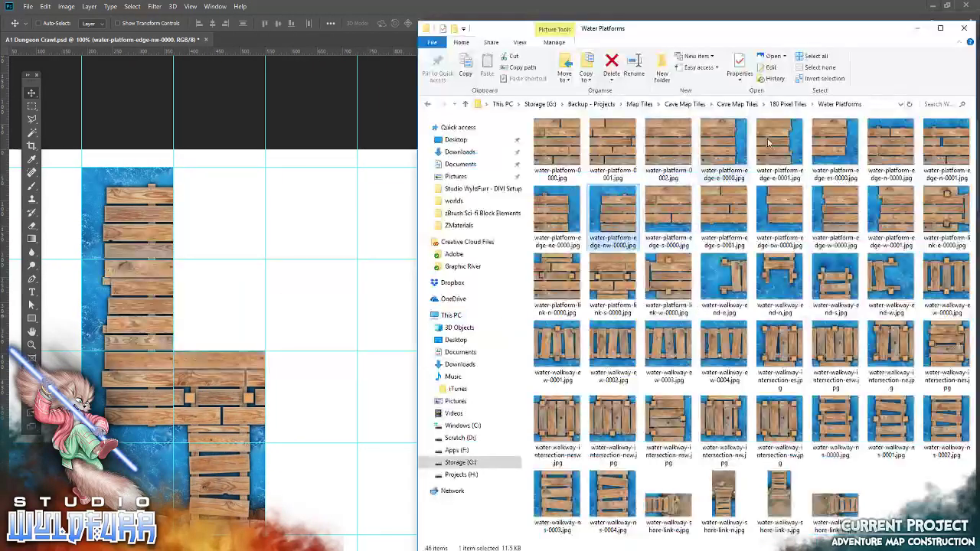
{"action": "left_click_drag", "start_coordinate": [895, 141], "coordinate": [311, 245]}
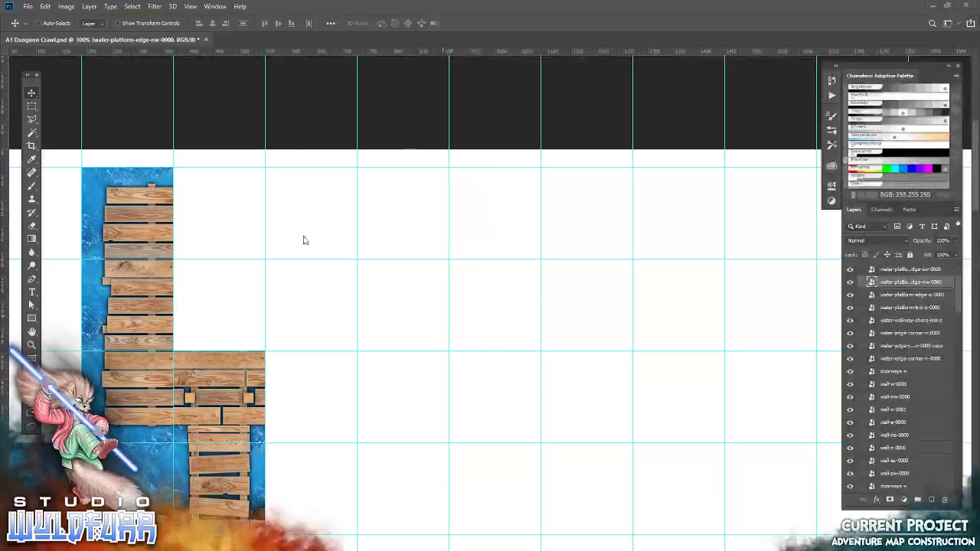
{"action": "left_click", "coordinate": [368, 23]}
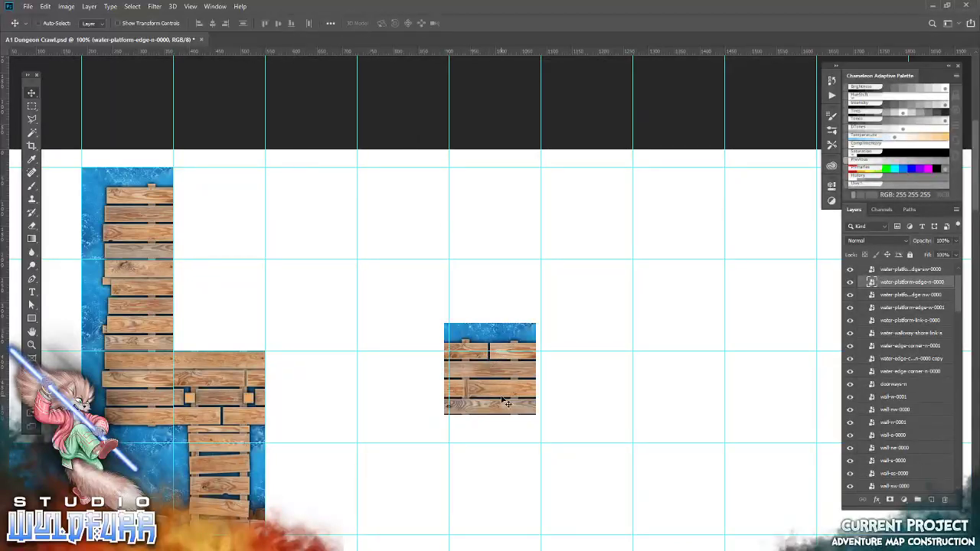
{"action": "left_click_drag", "start_coordinate": [505, 402], "coordinate": [231, 241]}
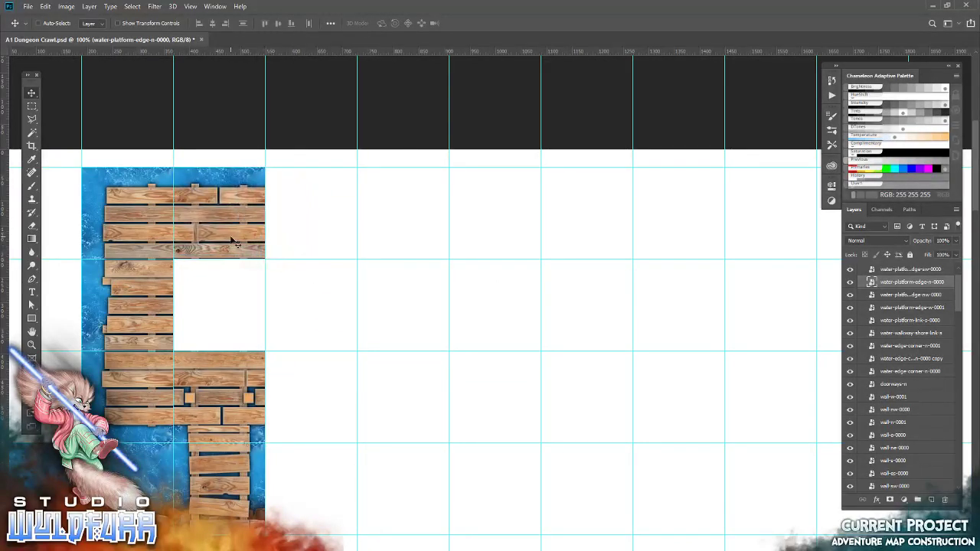
{"action": "key", "text": "alt+Tab"}
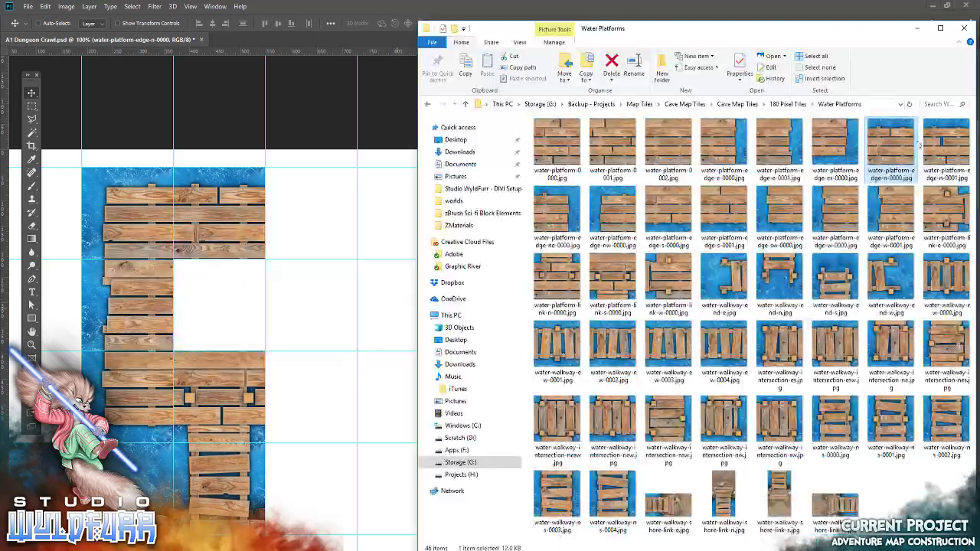
{"action": "left_click_drag", "start_coordinate": [947, 147], "coordinate": [392, 226]}
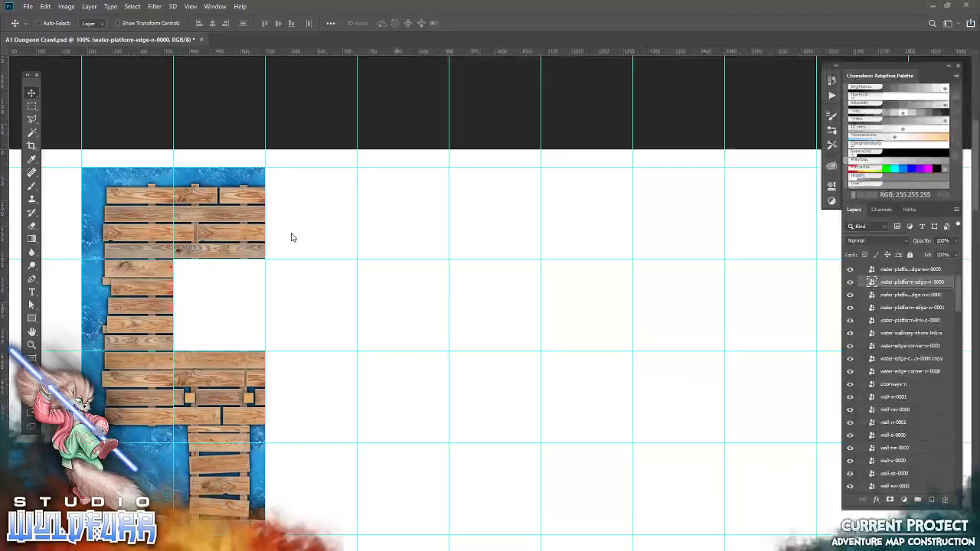
{"action": "left_click", "coordinate": [369, 24]}
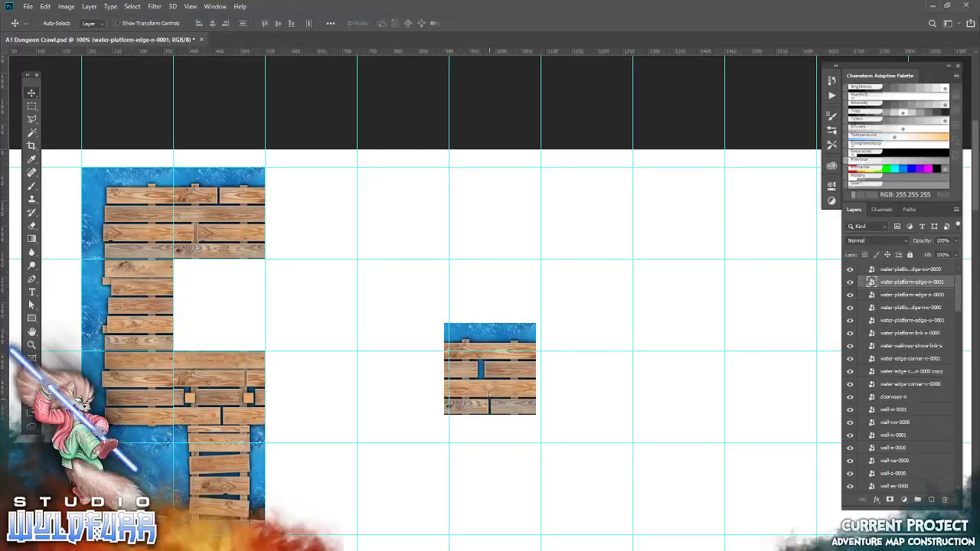
{"action": "left_click_drag", "start_coordinate": [489, 395], "coordinate": [314, 246]}
Step: Snap water-platform-edge-ne-0000 onto the right end of the top row
{"action": "key", "text": "alt+Tab"}
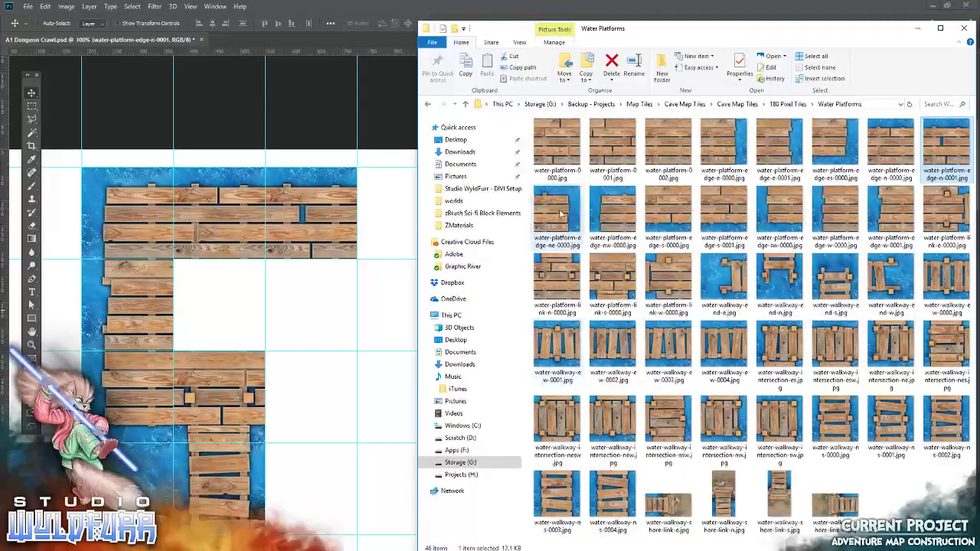
{"action": "left_click_drag", "start_coordinate": [561, 214], "coordinate": [296, 285]}
{"action": "left_click", "coordinate": [370, 25]}
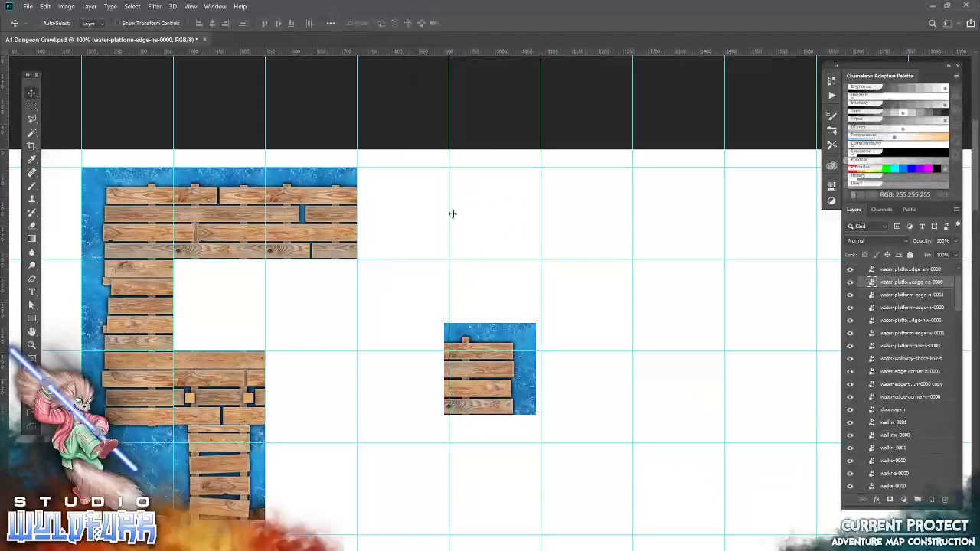
{"action": "left_click_drag", "start_coordinate": [502, 404], "coordinate": [420, 245]}
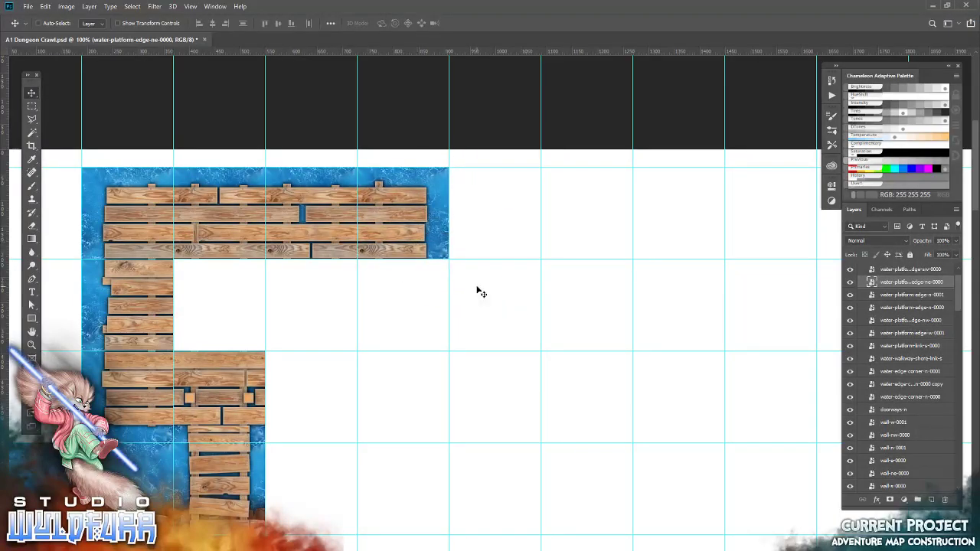
{"action": "key", "text": "alt+Tab"}
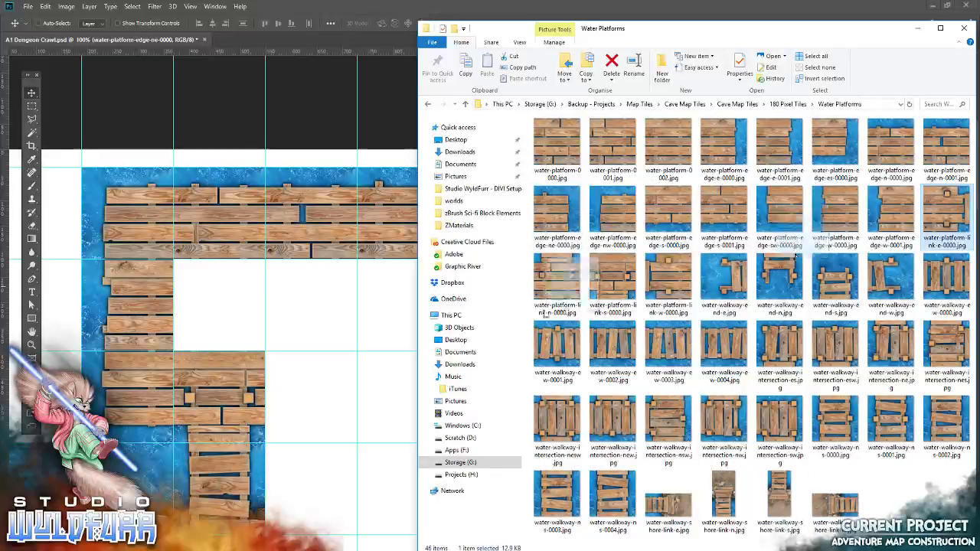
Step: Close the platform's right side with water-platform-link-e-0000 and the edge-es corner tile
{"action": "left_click_drag", "start_coordinate": [946, 213], "coordinate": [324, 350]}
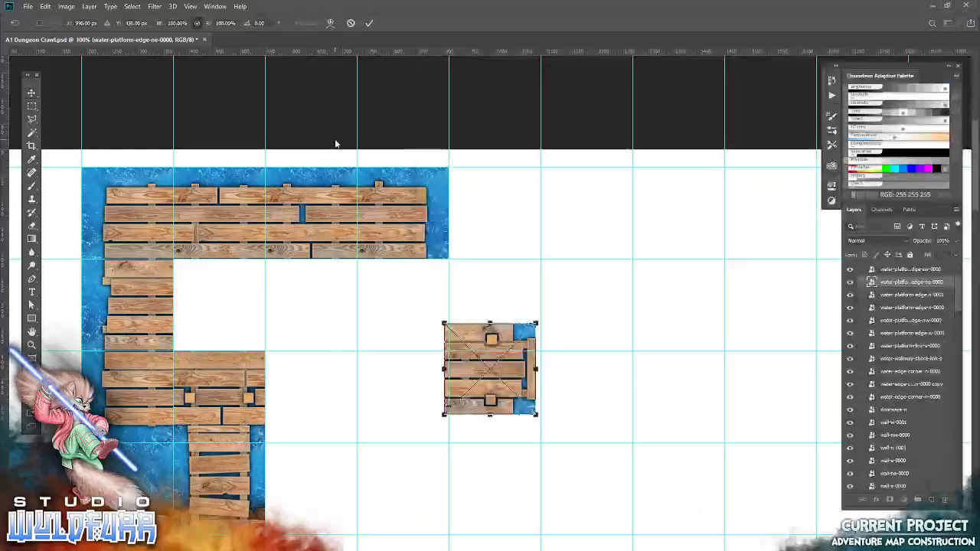
{"action": "left_click", "coordinate": [368, 24]}
{"action": "left_click_drag", "start_coordinate": [486, 399], "coordinate": [399, 335]}
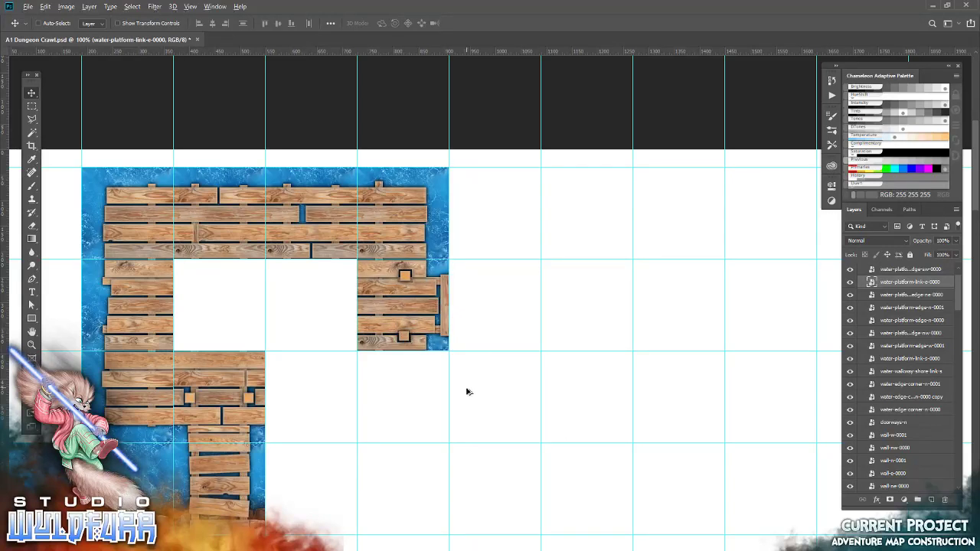
{"action": "key", "text": "alt+Tab"}
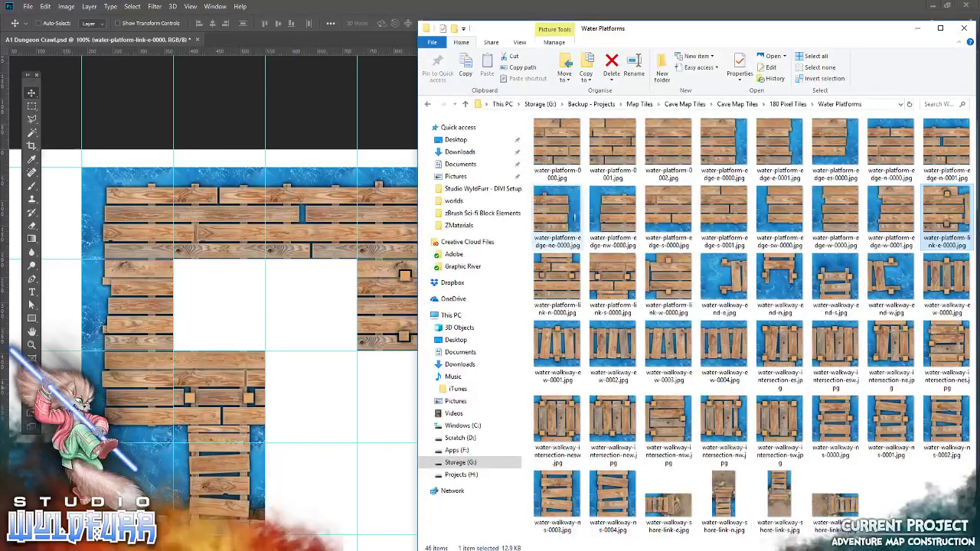
{"action": "left_click_drag", "start_coordinate": [854, 145], "coordinate": [340, 356]}
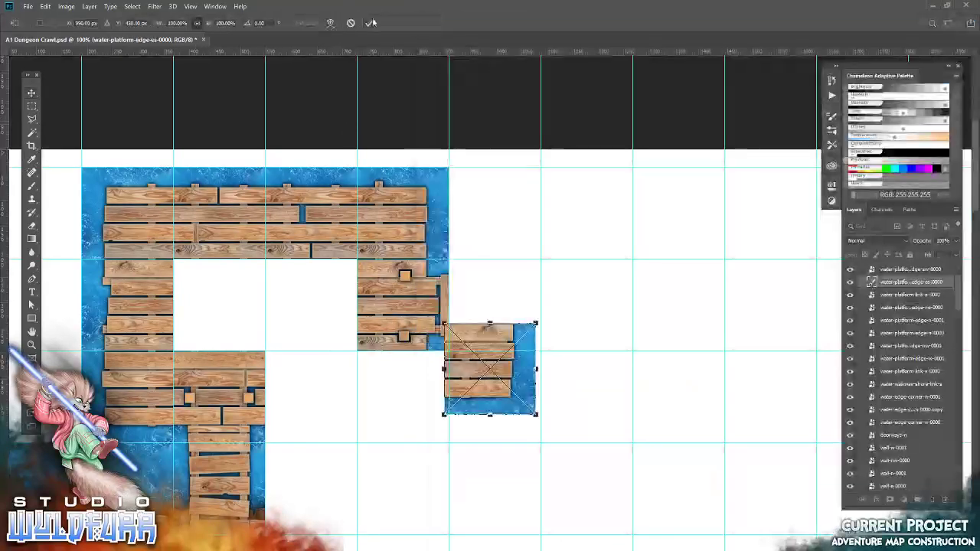
{"action": "left_click", "coordinate": [369, 23]}
{"action": "mouse_move", "coordinate": [489, 386]}
{"action": "left_mouse_down"}
{"action": "mouse_move", "coordinate": [387, 406]}
{"action": "mouse_move", "coordinate": [397, 409]}
{"action": "left_mouse_up"}
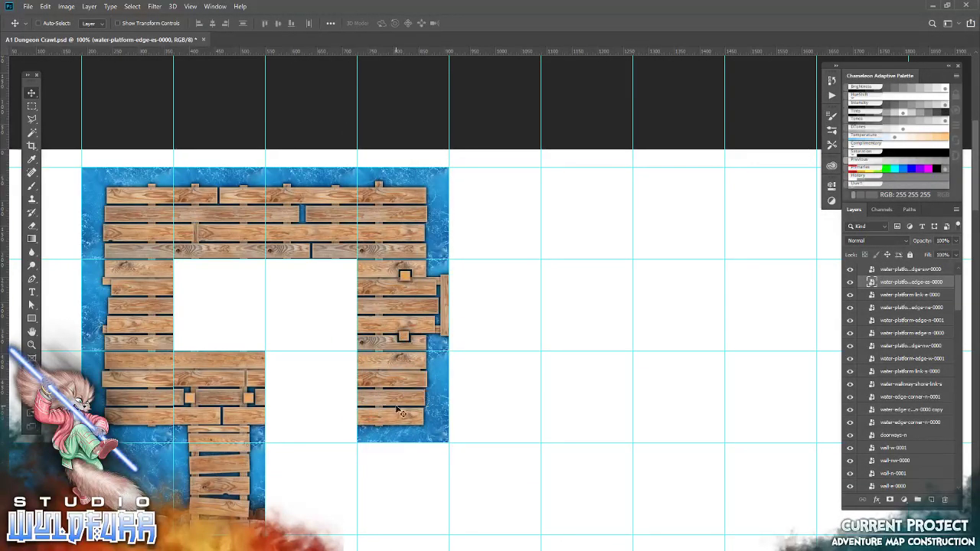
{"action": "key", "text": "alt+Tab"}
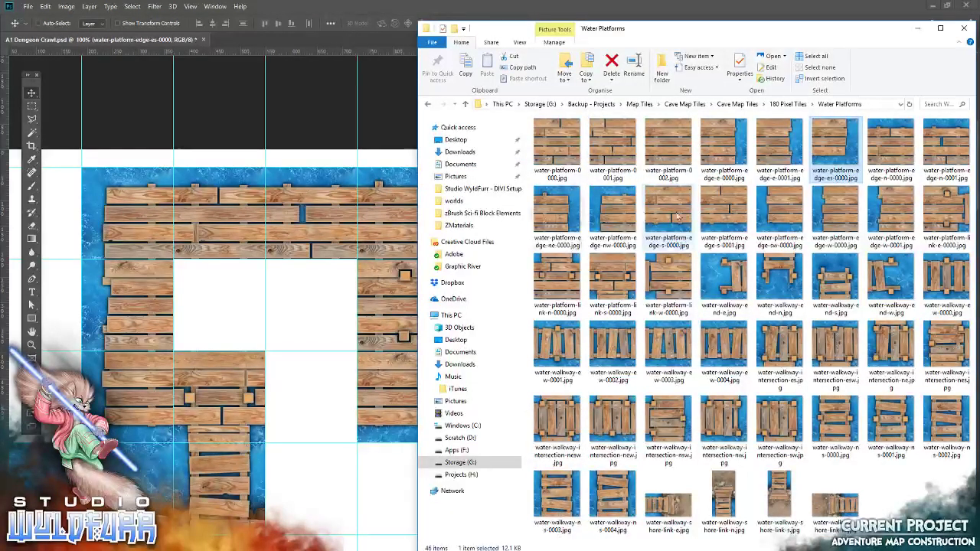
Step: Fill the gap in the platform's bottom row with water-platform-edge-s-0001
{"action": "left_click_drag", "start_coordinate": [725, 214], "coordinate": [306, 342]}
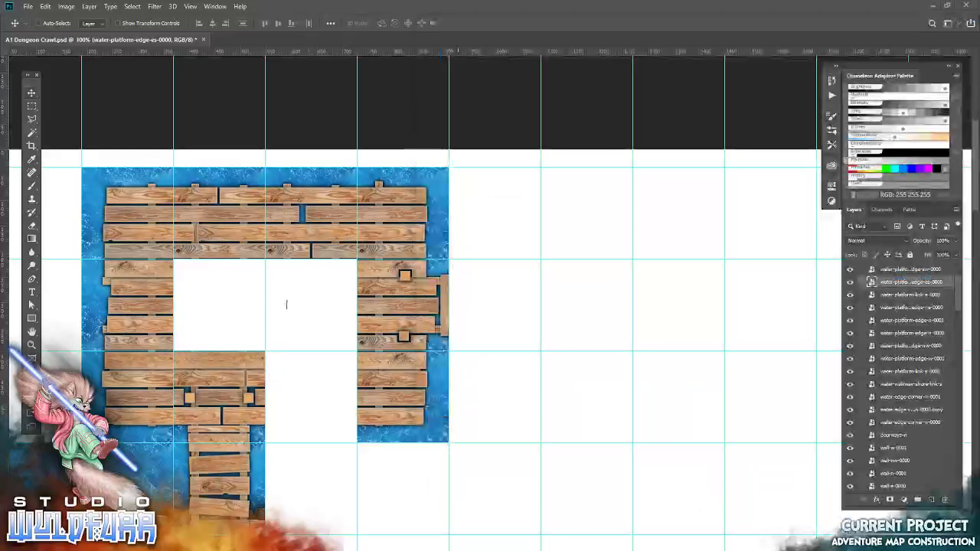
{"action": "left_click", "coordinate": [368, 23]}
{"action": "mouse_move", "coordinate": [504, 375]}
{"action": "left_mouse_down"}
{"action": "mouse_move", "coordinate": [318, 393]}
{"action": "mouse_move", "coordinate": [323, 400]}
{"action": "left_mouse_up"}
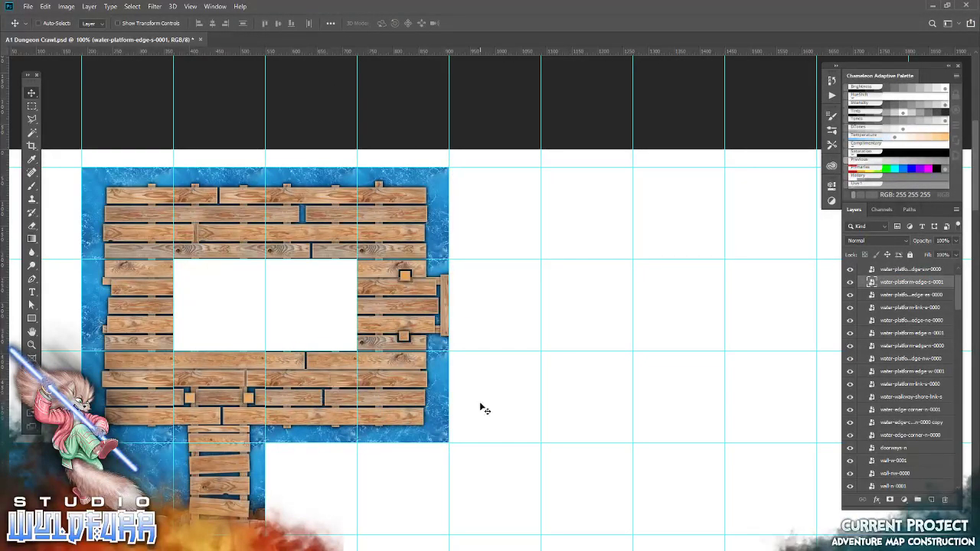
{"action": "key", "text": "alt+Tab"}
Step: Fill the platform's interior holes with water-platform-0000 and water-platform-0002 plank tiles
{"action": "left_click_drag", "start_coordinate": [557, 141], "coordinate": [230, 324]}
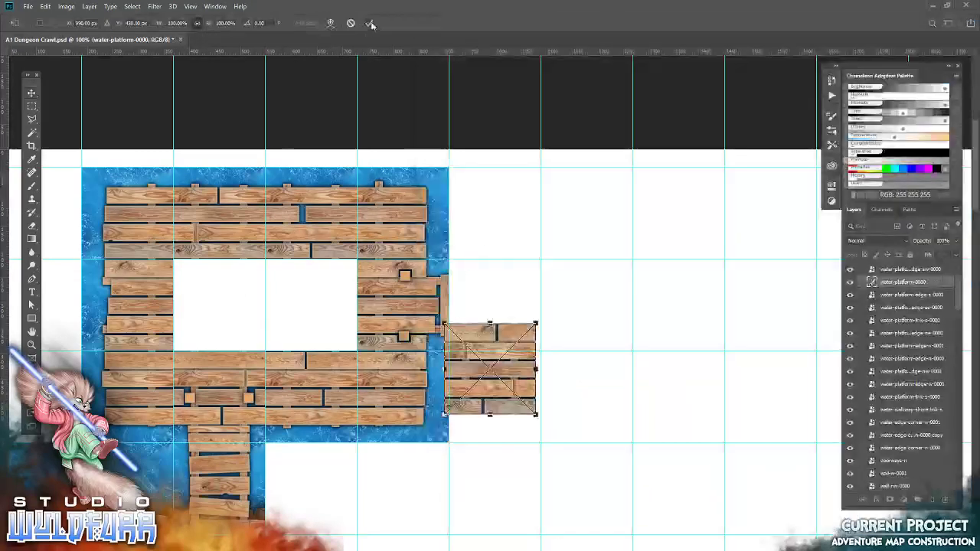
{"action": "left_click", "coordinate": [371, 24]}
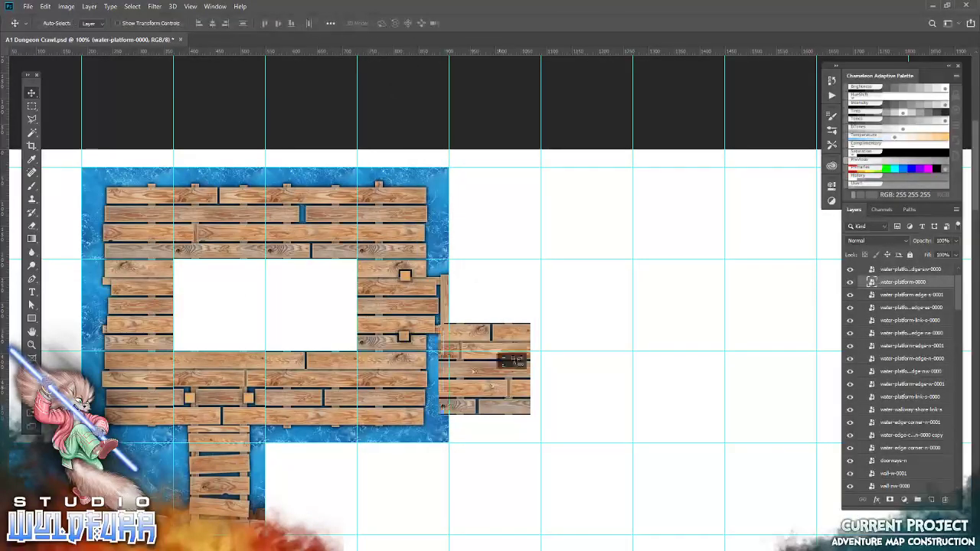
{"action": "left_click_drag", "start_coordinate": [510, 367], "coordinate": [238, 328]}
{"action": "key", "text": "alt+Tab"}
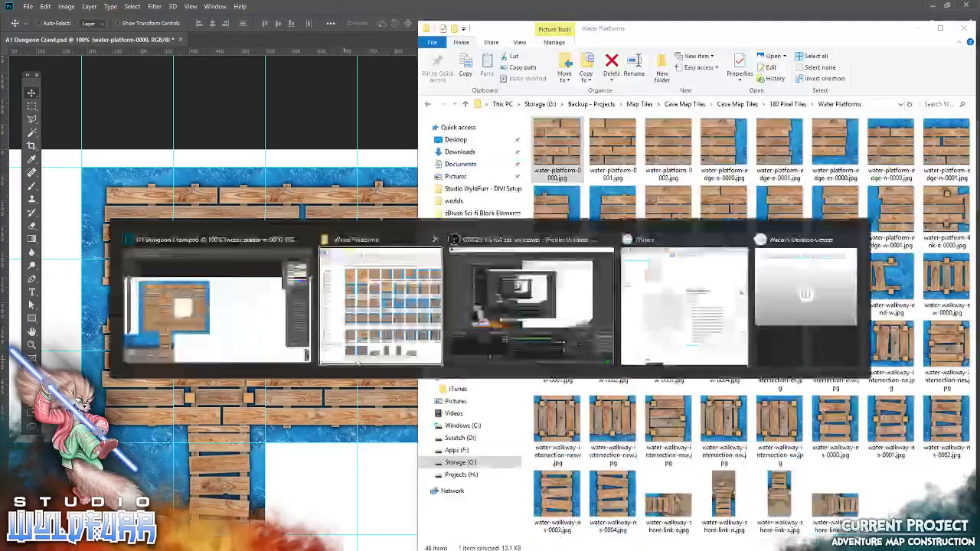
{"action": "left_click_drag", "start_coordinate": [677, 146], "coordinate": [490, 370]}
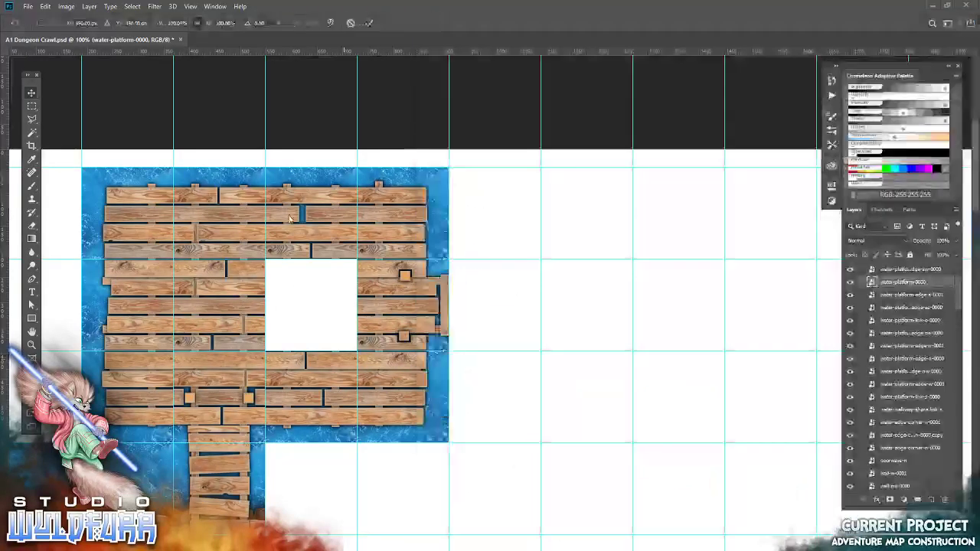
{"action": "left_click", "coordinate": [371, 25]}
{"action": "mouse_move", "coordinate": [490, 368]}
{"action": "left_mouse_down"}
{"action": "mouse_move", "coordinate": [334, 299]}
{"action": "mouse_move", "coordinate": [321, 306]}
{"action": "mouse_move", "coordinate": [439, 381]}
{"action": "mouse_move", "coordinate": [360, 381]}
{"action": "left_mouse_up"}
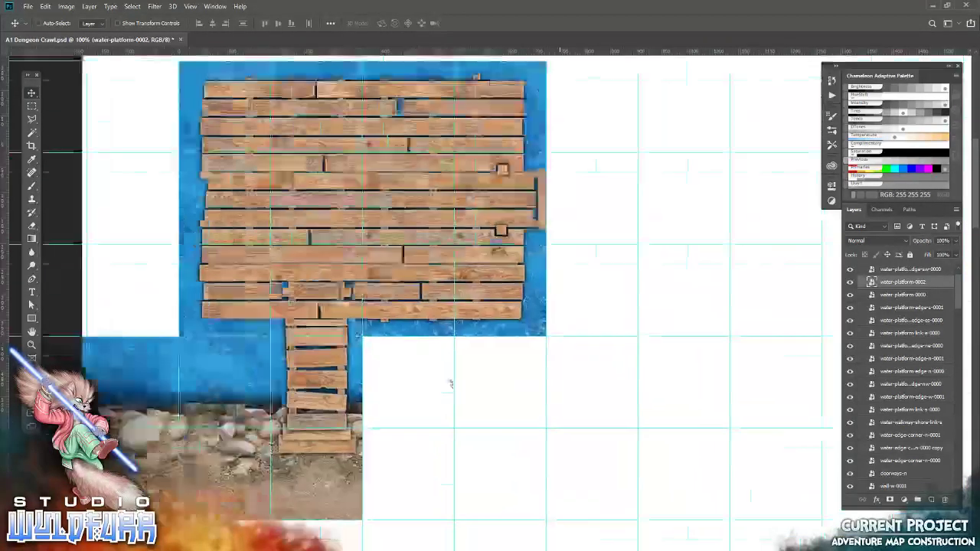
Step: Place a water-edge-corner-n-0003 tile into position on the bottom shoreline strip
{"action": "key", "text": "alt+Tab"}
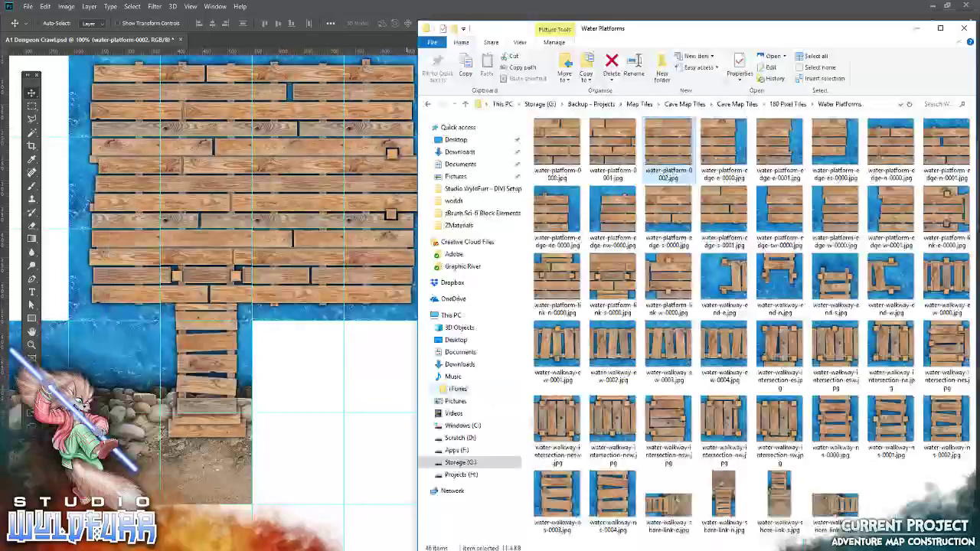
{"action": "left_click", "coordinate": [795, 104]}
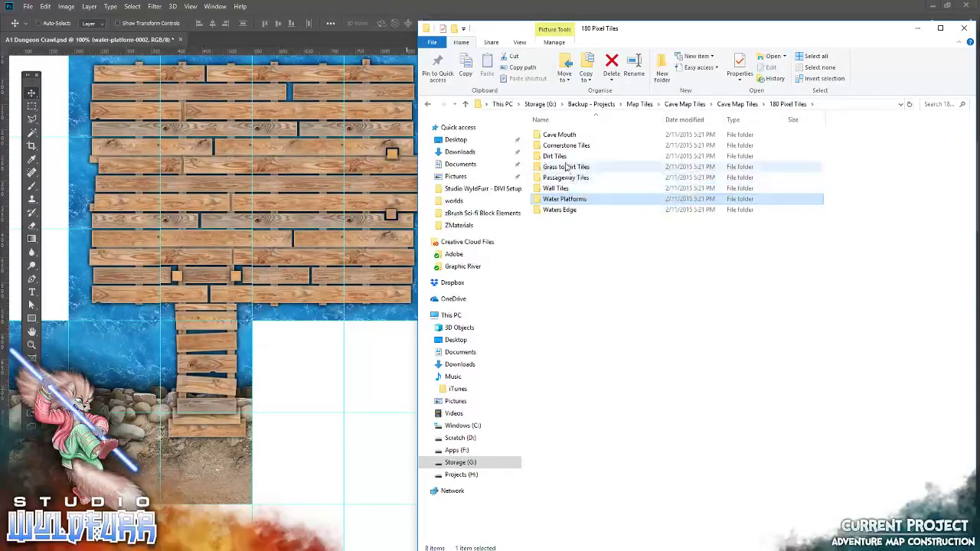
{"action": "double_click", "coordinate": [559, 210]}
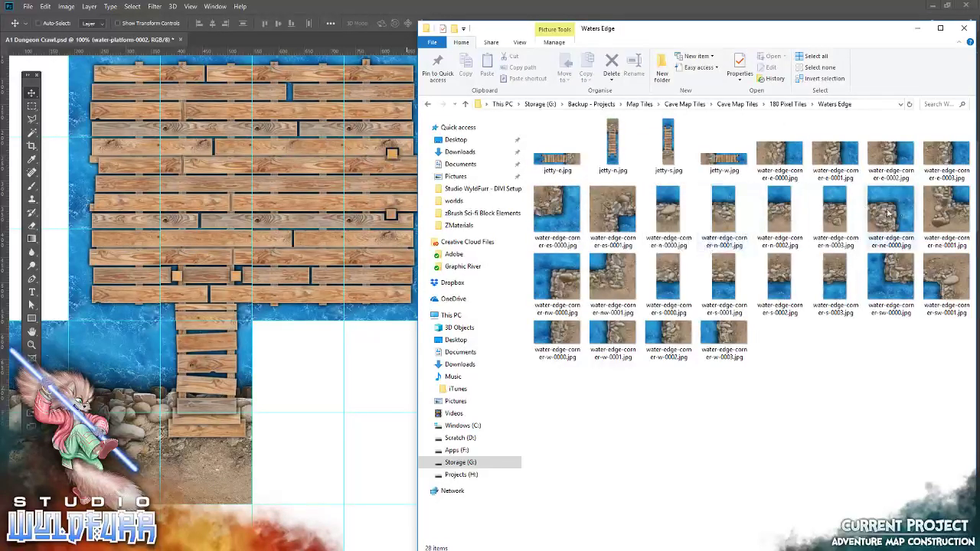
{"action": "left_click_drag", "start_coordinate": [835, 211], "coordinate": [329, 374]}
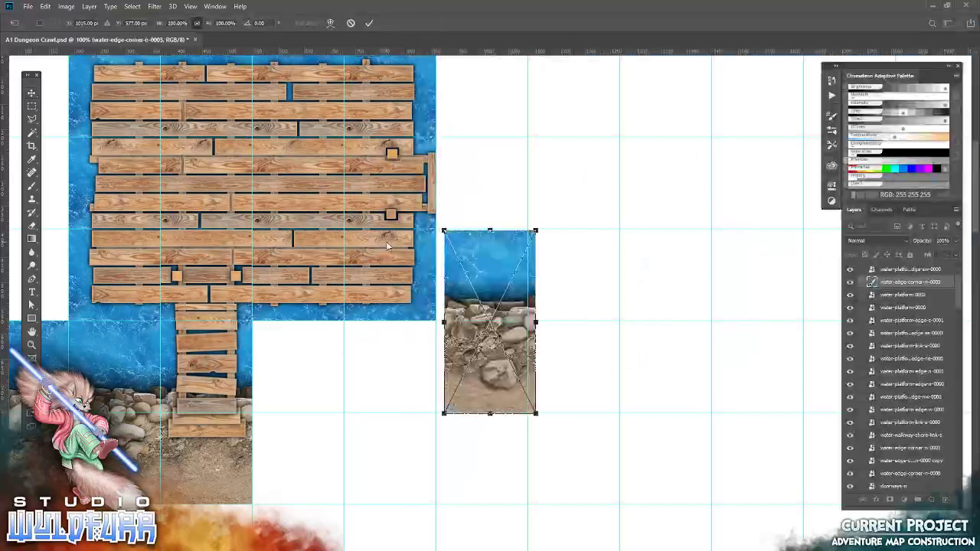
{"action": "left_click", "coordinate": [369, 22]}
{"action": "left_click_drag", "start_coordinate": [478, 338], "coordinate": [293, 456]}
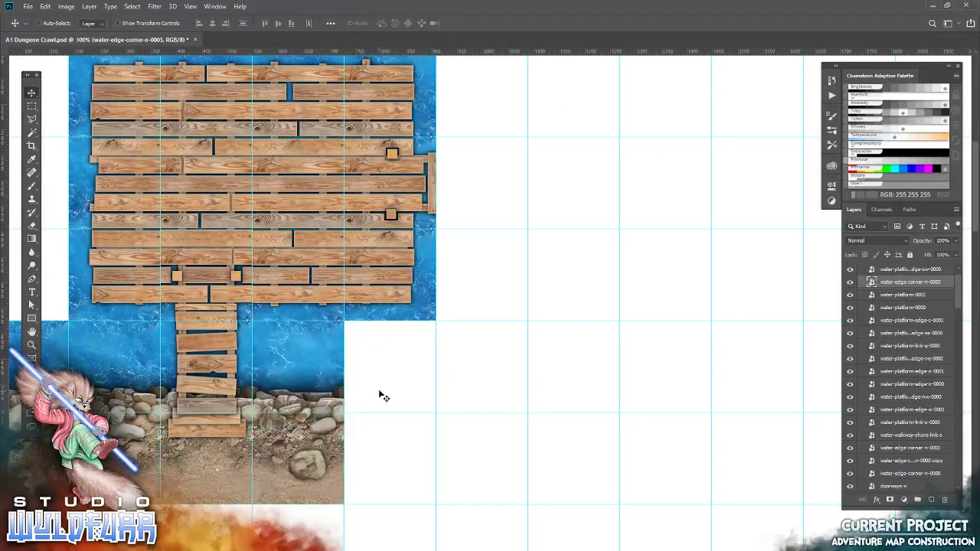
{"action": "scroll", "coordinate": [459, 385], "scroll_direction": "right", "scroll_amount": 2}
{"action": "scroll", "coordinate": [409, 378], "scroll_direction": "right", "scroll_amount": 3}
Step: Add another water-edge tile beside the bottom-left shore and align it
{"action": "key", "text": "alt+Tab"}
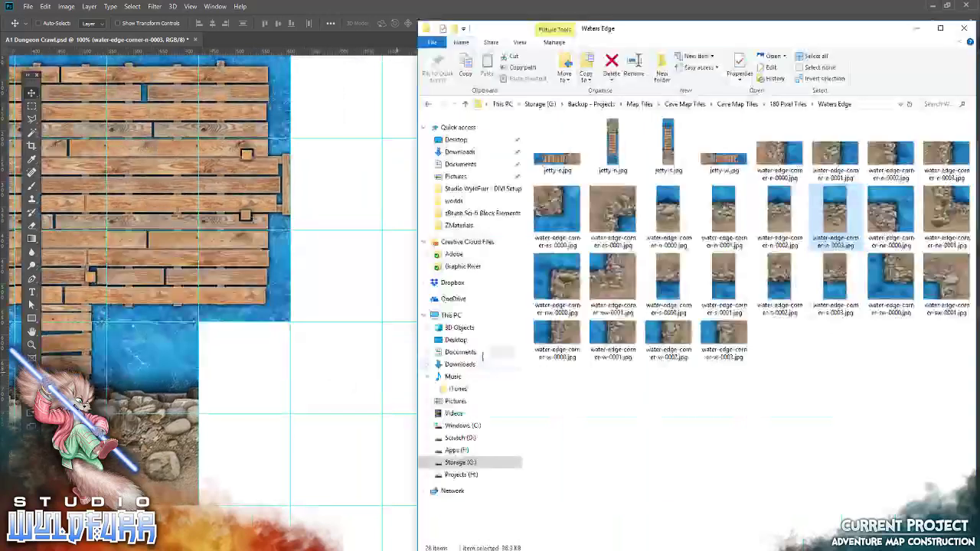
{"action": "left_click_drag", "start_coordinate": [724, 216], "coordinate": [290, 362]}
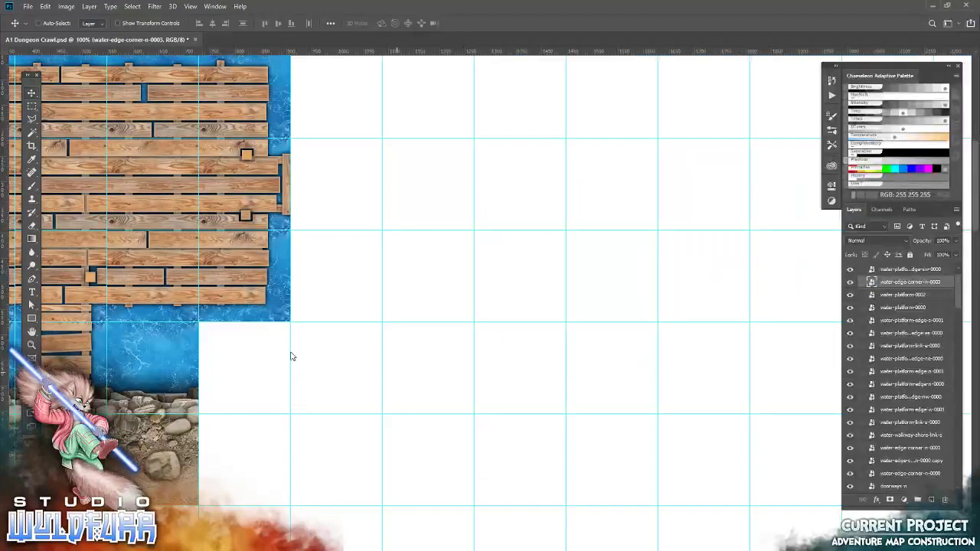
{"action": "left_click", "coordinate": [368, 24]}
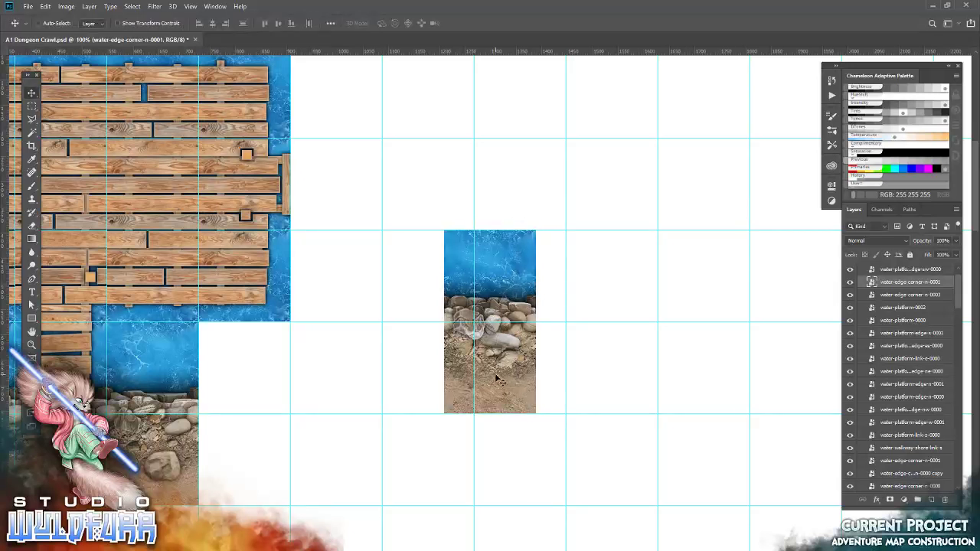
{"action": "left_click_drag", "start_coordinate": [496, 379], "coordinate": [251, 471]}
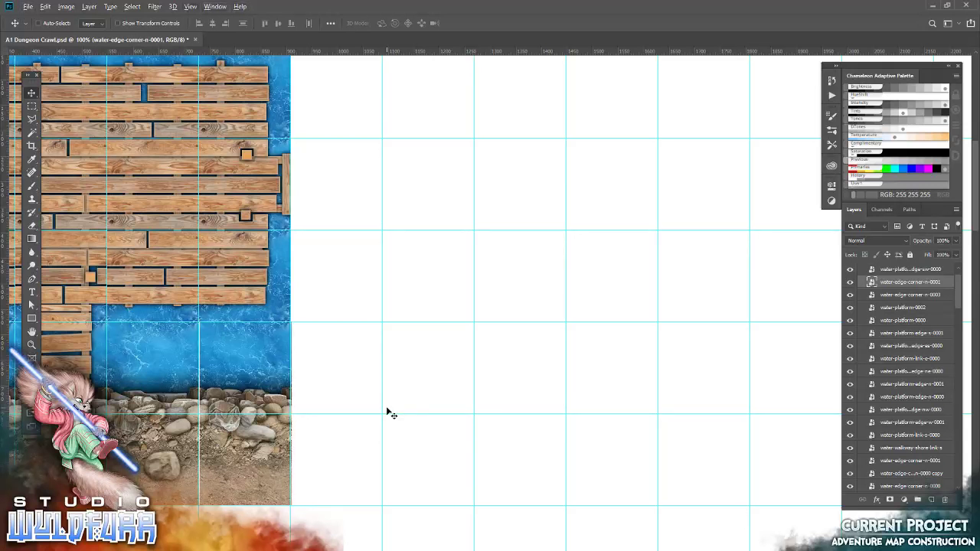
{"action": "left_click_drag", "start_coordinate": [356, 373], "coordinate": [352, 369]}
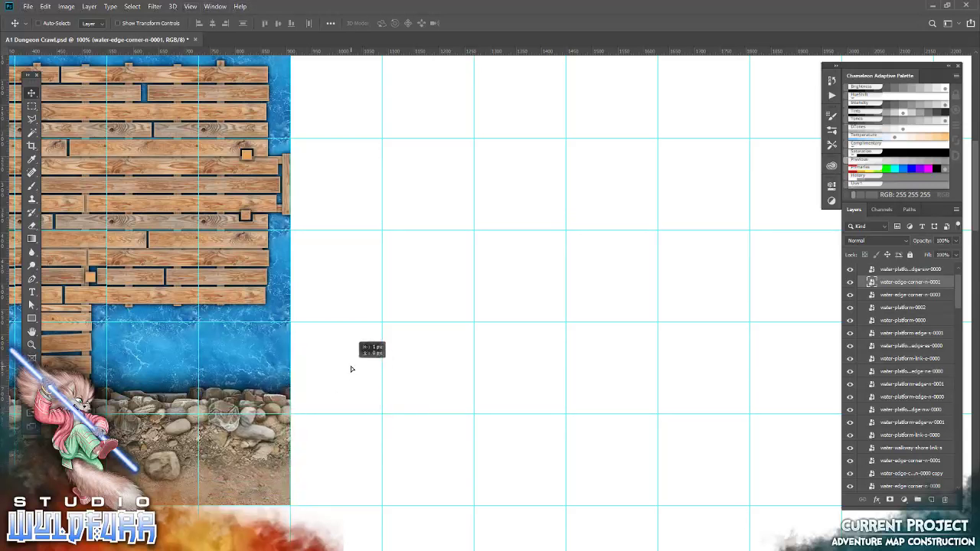
Step: Place a water-edge-corner-n-0002 tile beside the existing shoreline
{"action": "key", "text": "alt+Tab"}
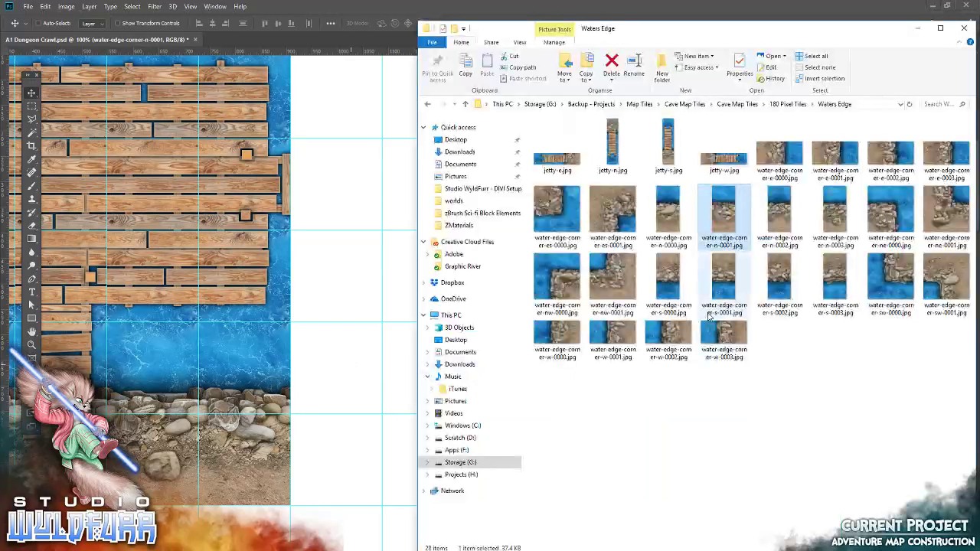
{"action": "left_click_drag", "start_coordinate": [525, 313], "coordinate": [319, 378]}
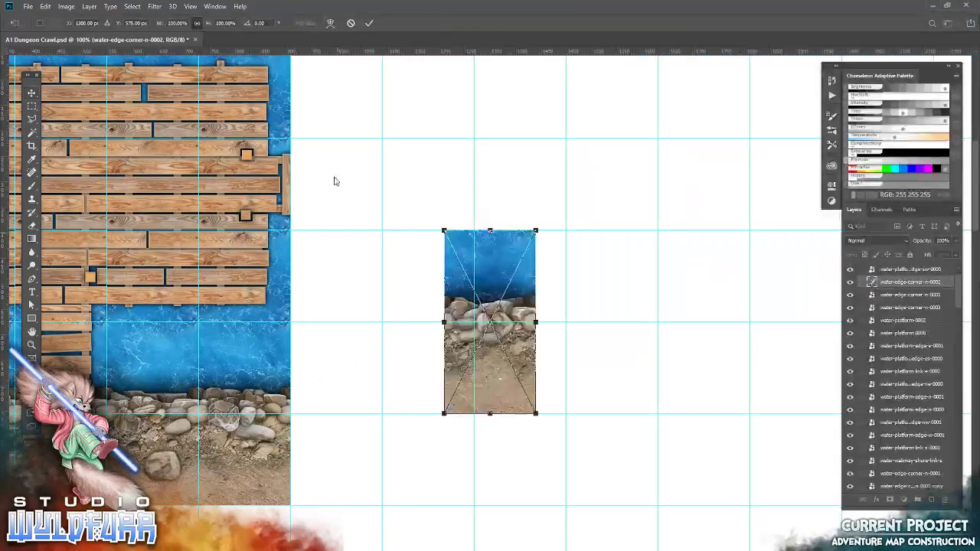
{"action": "left_click", "coordinate": [370, 24]}
{"action": "left_click_drag", "start_coordinate": [503, 309], "coordinate": [350, 400]}
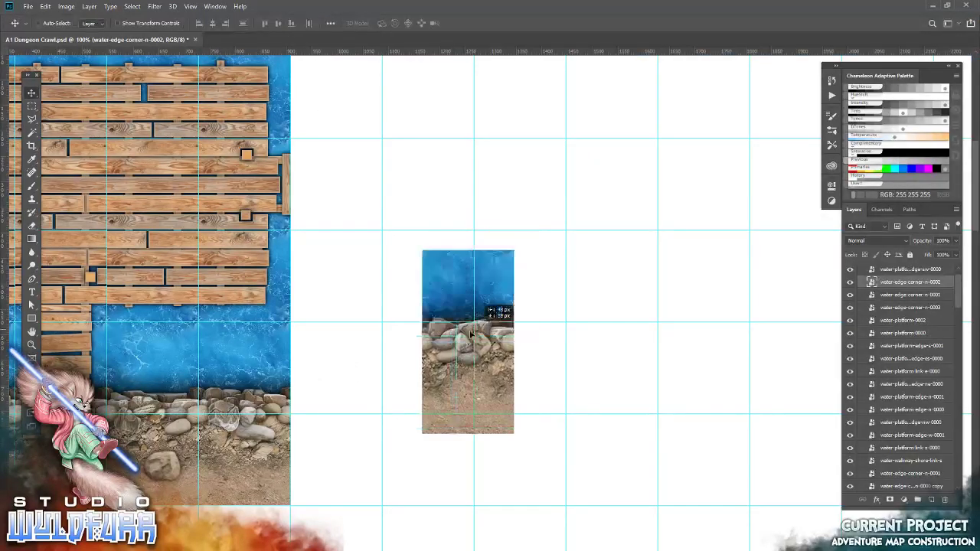
Step: Add a water-edge-corner-n-0000 tile to continue the shoreline strip right
{"action": "key", "text": "alt+Tab"}
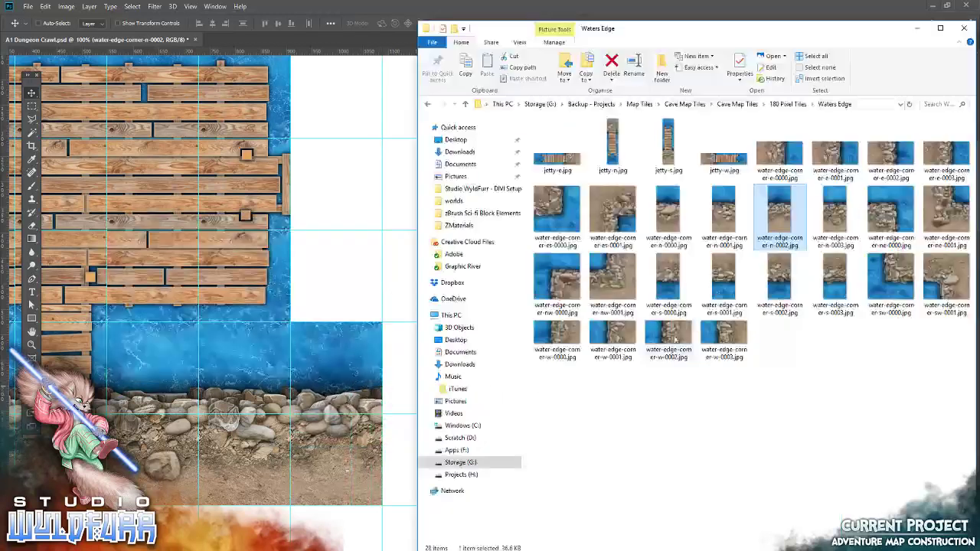
{"action": "left_click_drag", "start_coordinate": [667, 210], "coordinate": [261, 400]}
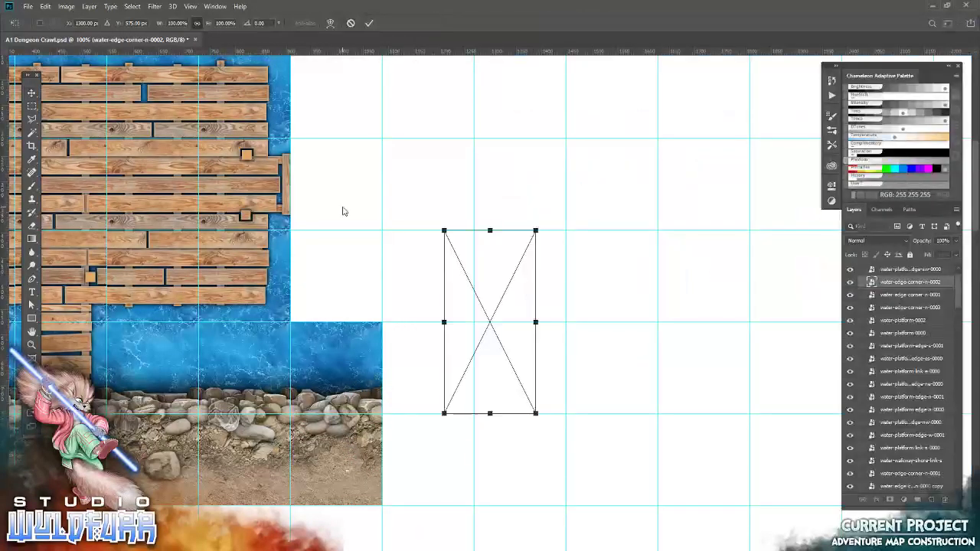
{"action": "left_click", "coordinate": [370, 24]}
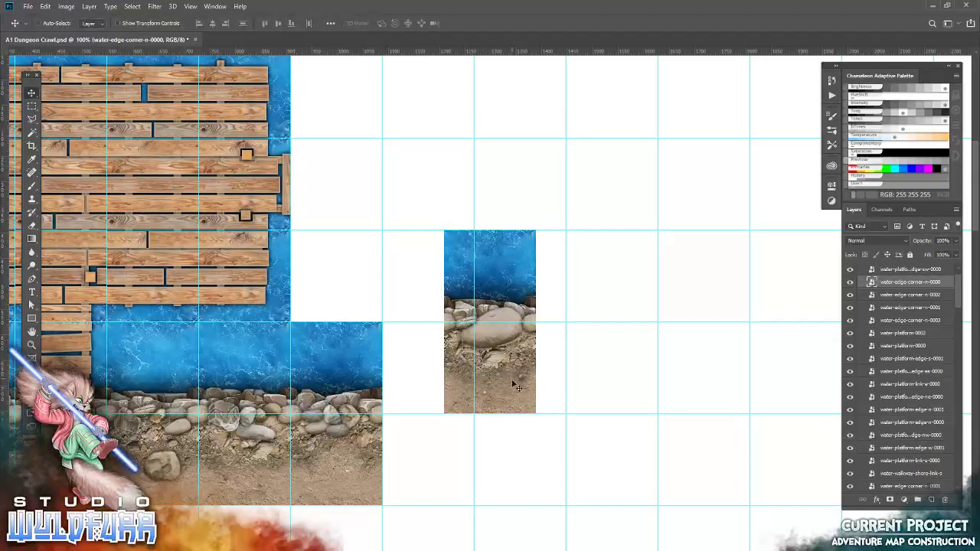
{"action": "left_click_drag", "start_coordinate": [515, 385], "coordinate": [451, 471]}
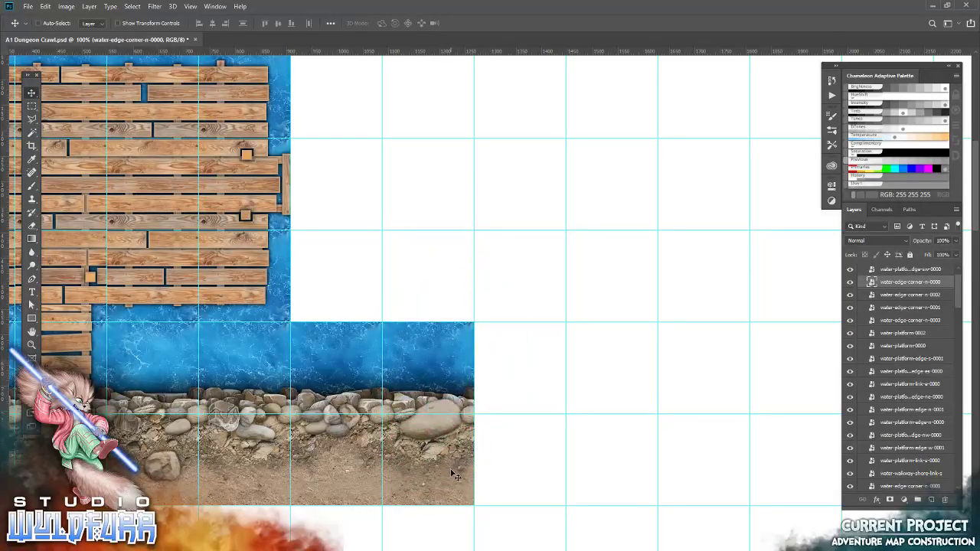
{"action": "key", "text": "alt+Tab"}
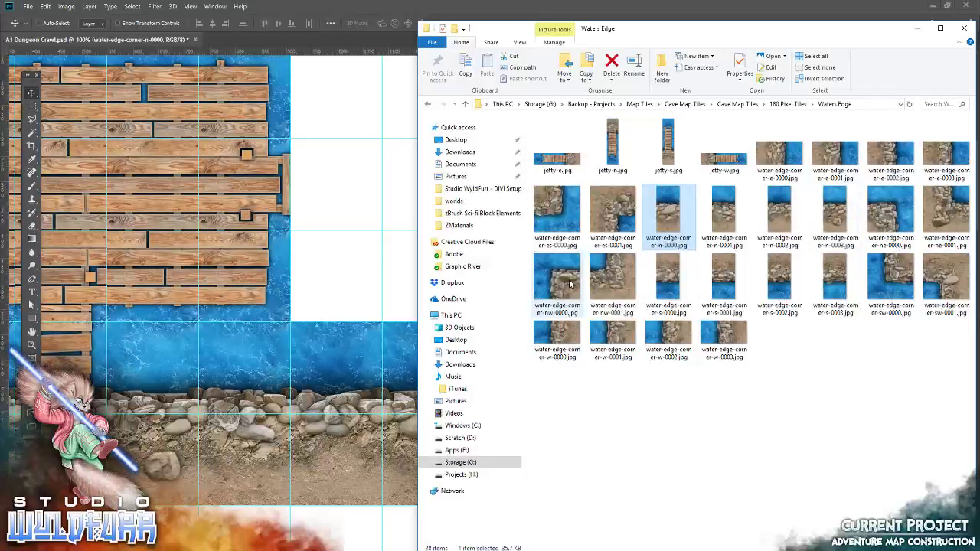
Step: Place a water-edge-corner-ne-0000 tile at the shoreline's right end
{"action": "mouse_move", "coordinate": [890, 218]}
{"action": "left_mouse_down"}
{"action": "mouse_move", "coordinate": [314, 333]}
{"action": "mouse_move", "coordinate": [296, 325]}
{"action": "left_mouse_up"}
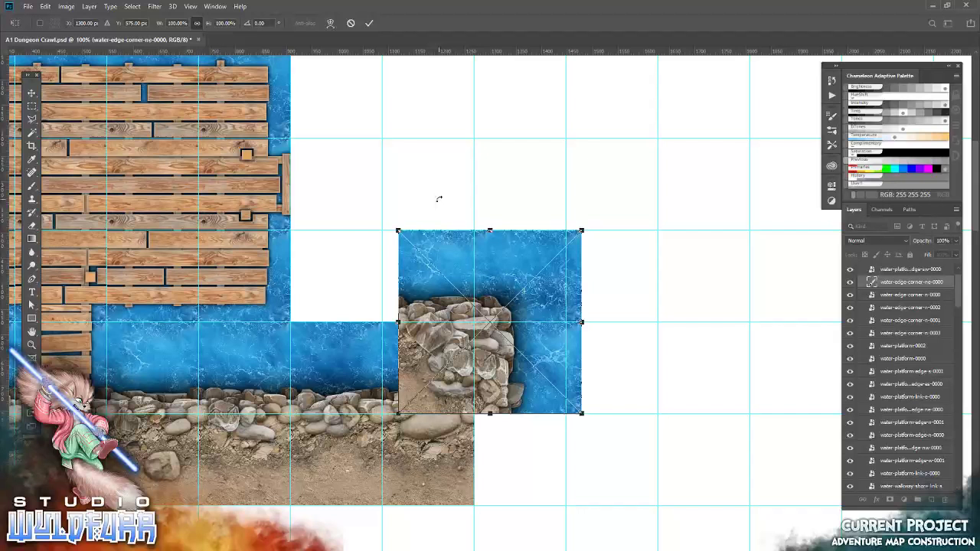
{"action": "left_click", "coordinate": [366, 24]}
{"action": "mouse_move", "coordinate": [442, 387]}
{"action": "left_mouse_down"}
{"action": "mouse_move", "coordinate": [527, 485]}
{"action": "mouse_move", "coordinate": [518, 485]}
{"action": "left_mouse_up"}
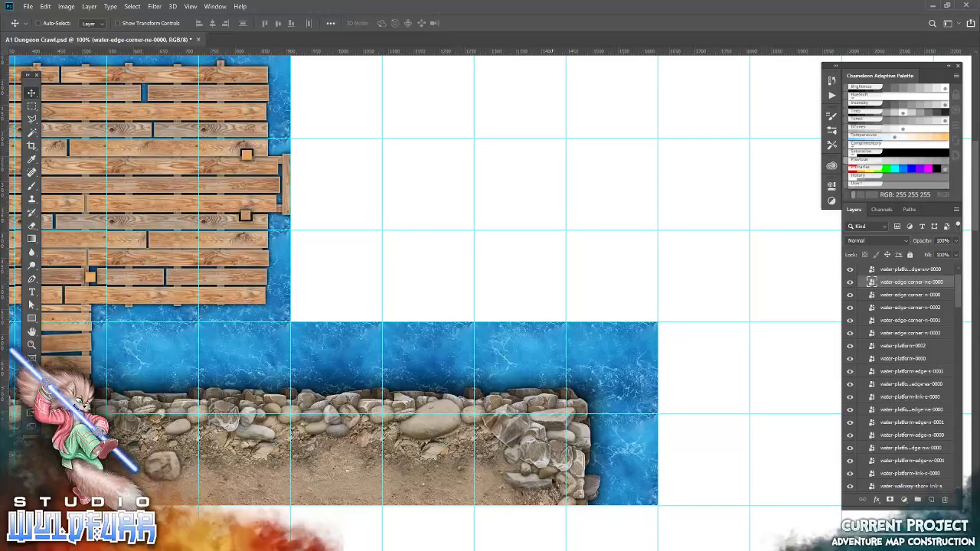
{"action": "left_click_drag", "start_coordinate": [280, 470], "coordinate": [82, 224]}
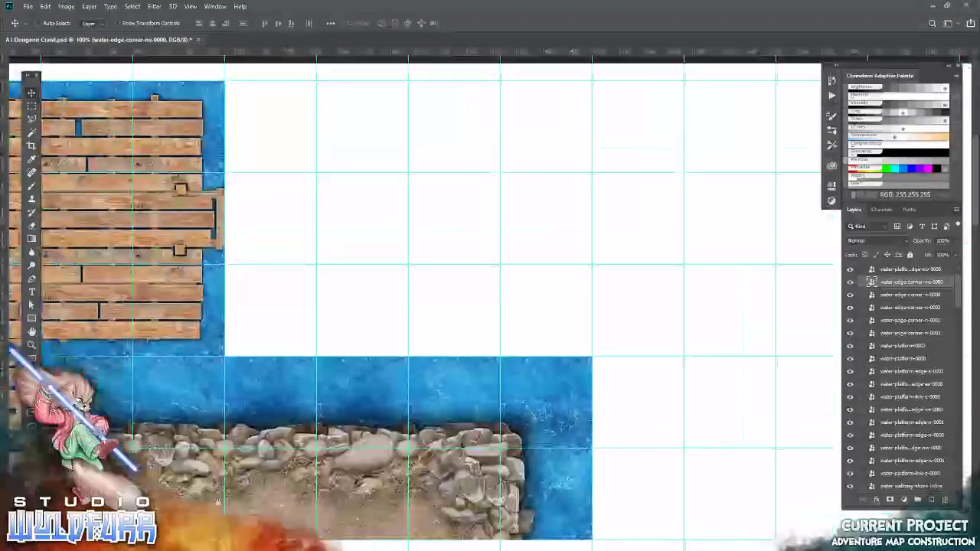
Step: Add a water-edge-corner-e-0001 tile below the shoreline corner
{"action": "key", "text": "alt+Tab"}
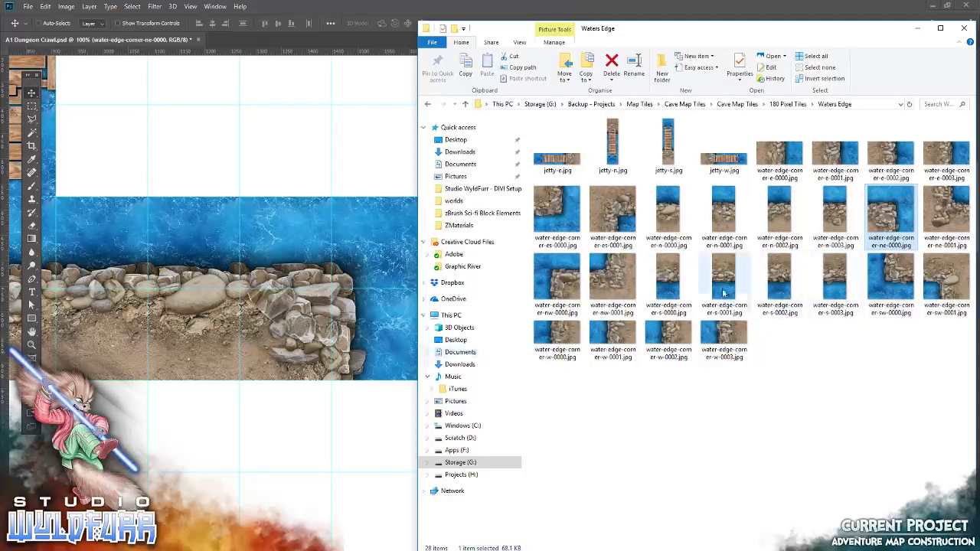
{"action": "left_click", "coordinate": [810, 171]}
{"action": "left_click_drag", "start_coordinate": [808, 171], "coordinate": [324, 416]}
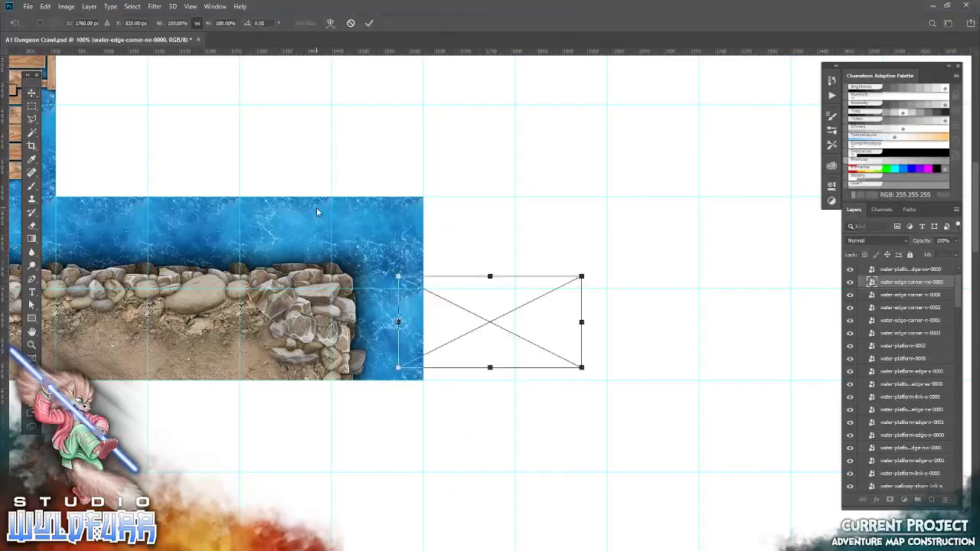
{"action": "left_click", "coordinate": [368, 25]}
{"action": "mouse_move", "coordinate": [537, 298]}
{"action": "left_mouse_down"}
{"action": "mouse_move", "coordinate": [397, 433]}
{"action": "mouse_move", "coordinate": [396, 422]}
{"action": "left_mouse_up"}
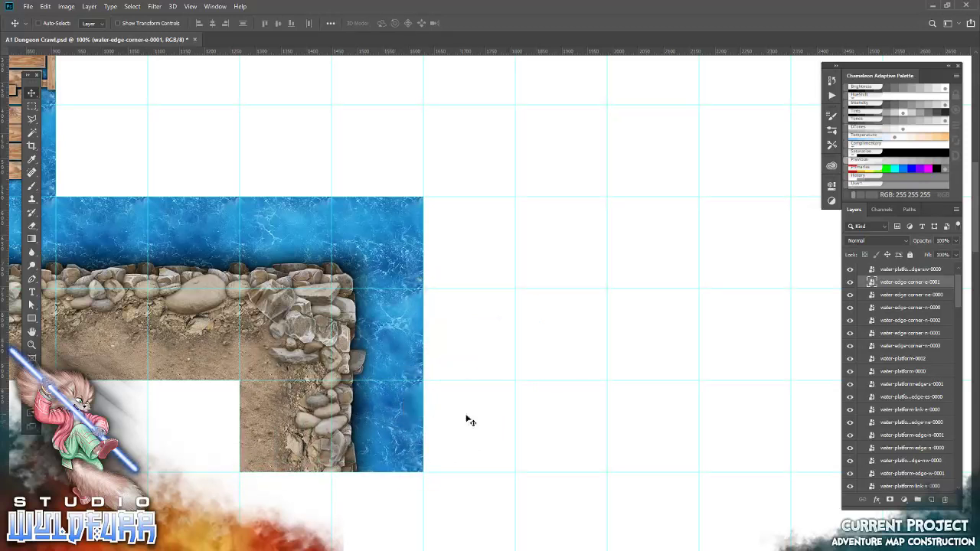
Step: Fit a water-edge-corner-ne-0001 tile into the corner's inner side, then view the dock platform
{"action": "key", "text": "alt+Tab"}
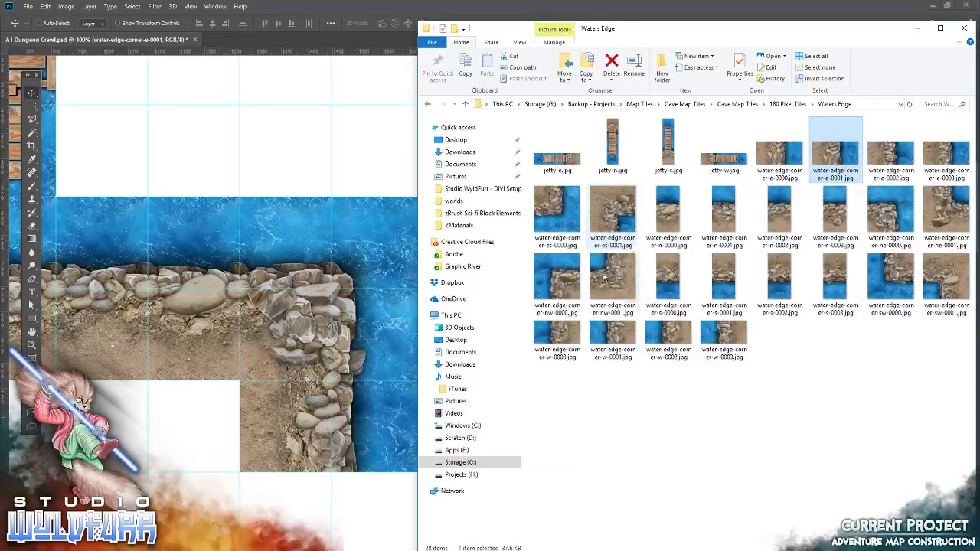
{"action": "mouse_move", "coordinate": [942, 205]}
{"action": "left_mouse_down"}
{"action": "mouse_move", "coordinate": [801, 278]}
{"action": "mouse_move", "coordinate": [269, 230]}
{"action": "left_mouse_up"}
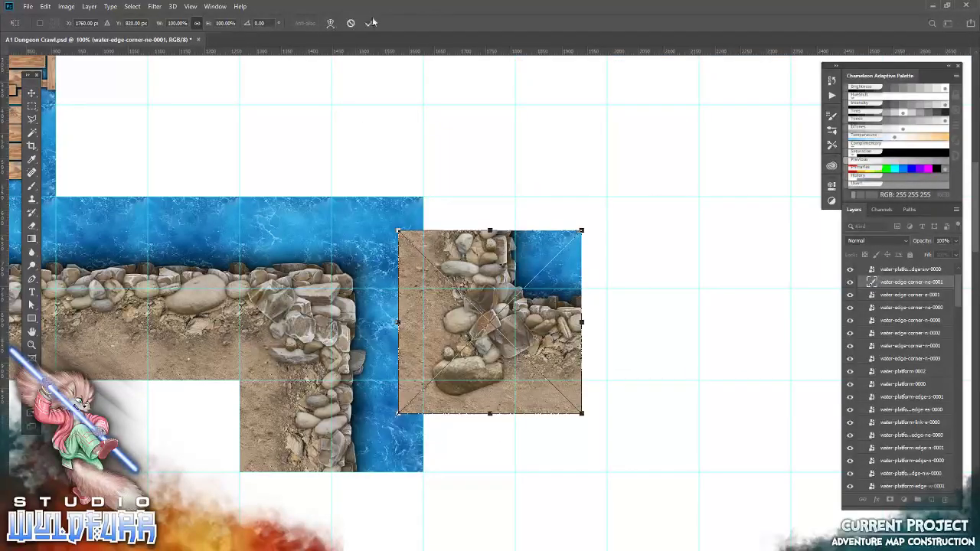
{"action": "left_click", "coordinate": [371, 23]}
{"action": "mouse_move", "coordinate": [573, 268]}
{"action": "left_mouse_down"}
{"action": "mouse_move", "coordinate": [389, 524]}
{"action": "mouse_move", "coordinate": [415, 512]}
{"action": "left_mouse_up"}
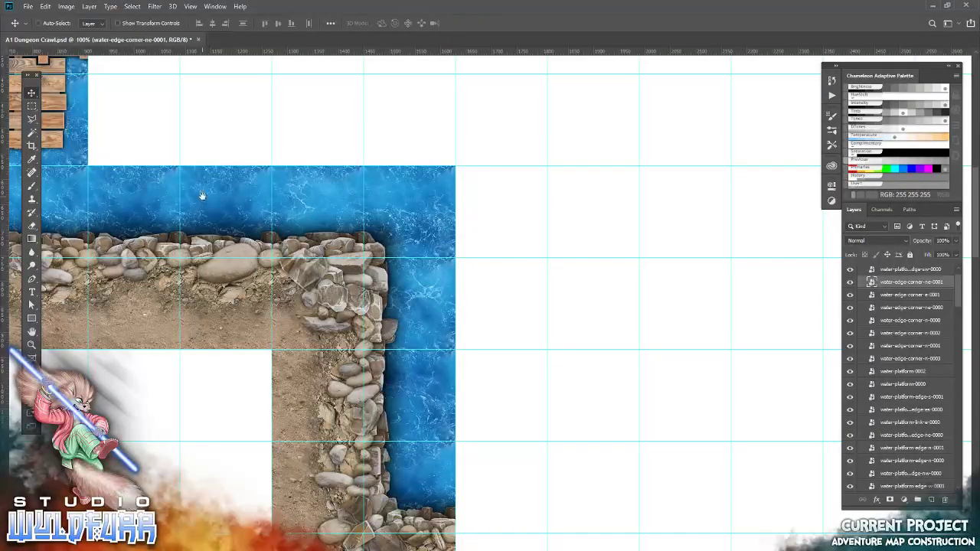
{"action": "left_click_drag", "start_coordinate": [201, 196], "coordinate": [459, 422]}
{"action": "left_click_drag", "start_coordinate": [219, 324], "coordinate": [402, 369]}
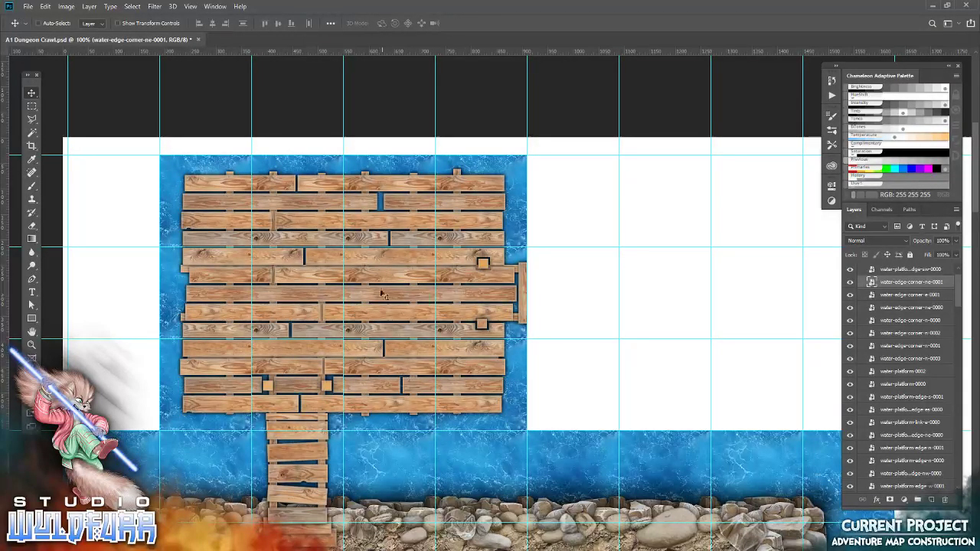
Step: Place a water-edge-corner-n-0000 tile beside the shoreline corner
{"action": "scroll", "coordinate": [318, 455], "scroll_direction": "down", "scroll_amount": 5}
{"action": "scroll", "coordinate": [455, 396], "scroll_direction": "right", "scroll_amount": 10}
{"action": "scroll", "coordinate": [437, 332], "scroll_direction": "down", "scroll_amount": 5}
{"action": "scroll", "coordinate": [437, 331], "scroll_direction": "up", "scroll_amount": 1}
{"action": "scroll", "coordinate": [437, 332], "scroll_direction": "right", "scroll_amount": 3}
{"action": "scroll", "coordinate": [438, 331], "scroll_direction": "down", "scroll_amount": 1}
{"action": "scroll", "coordinate": [437, 331], "scroll_direction": "right", "scroll_amount": 3}
{"action": "scroll", "coordinate": [437, 332], "scroll_direction": "right", "scroll_amount": 2}
{"action": "key", "text": "alt+Tab"}
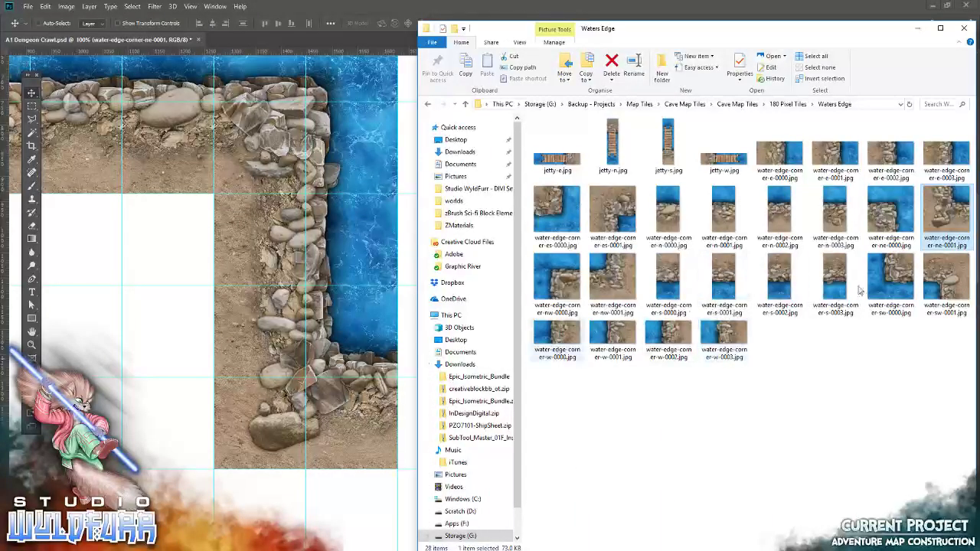
{"action": "left_click", "coordinate": [836, 215]}
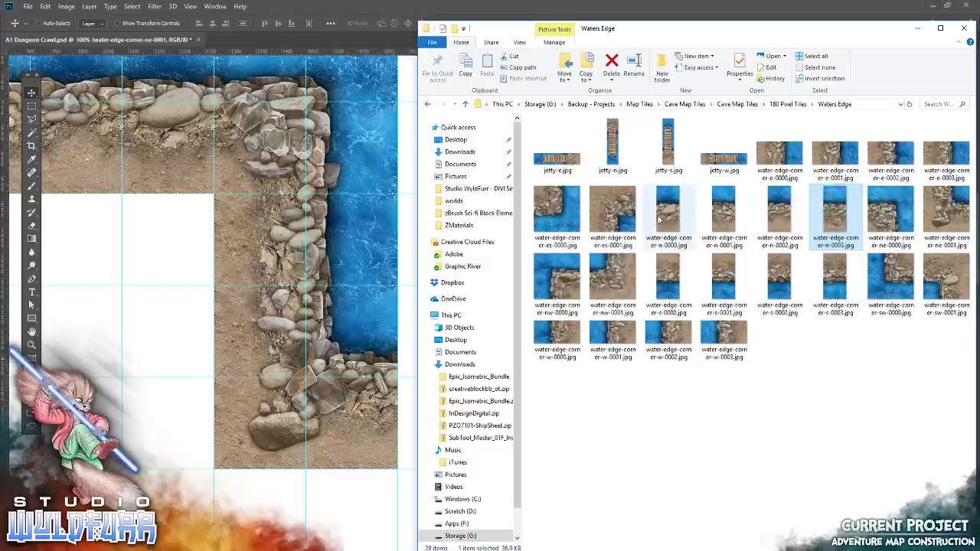
{"action": "left_click_drag", "start_coordinate": [666, 214], "coordinate": [263, 288]}
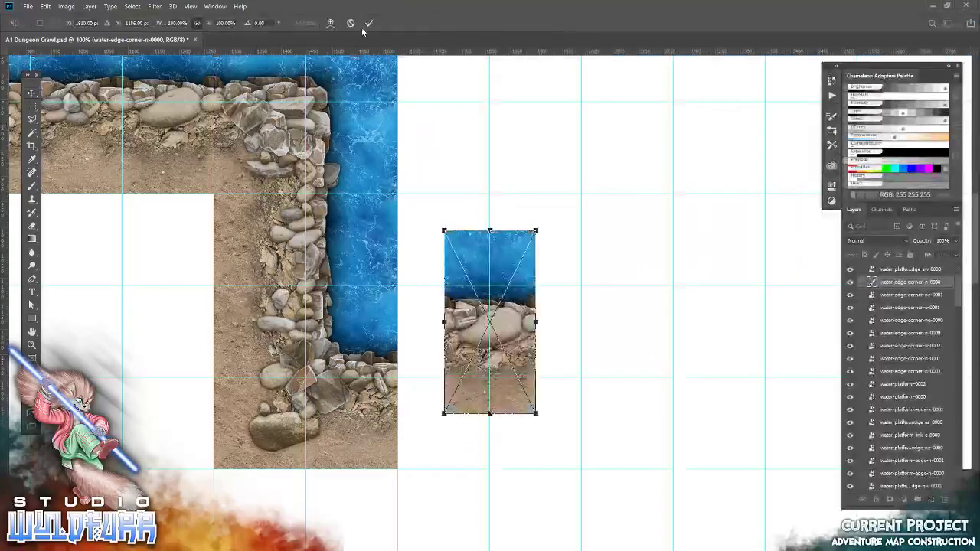
{"action": "left_click", "coordinate": [370, 23]}
{"action": "left_click_drag", "start_coordinate": [465, 413], "coordinate": [428, 462]}
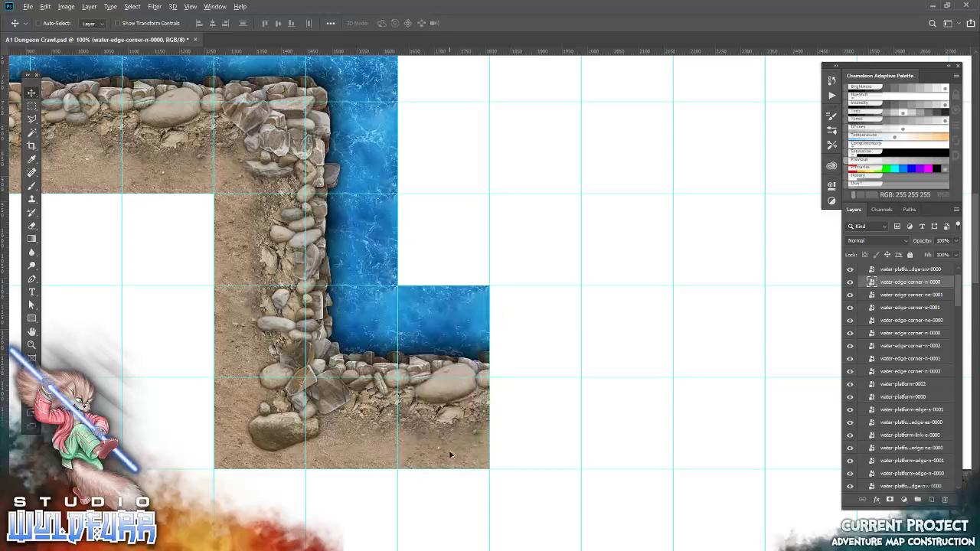
Step: Extend the shoreline right with a water-edge-corner-n-0001 tile
{"action": "key", "text": "alt+Tab"}
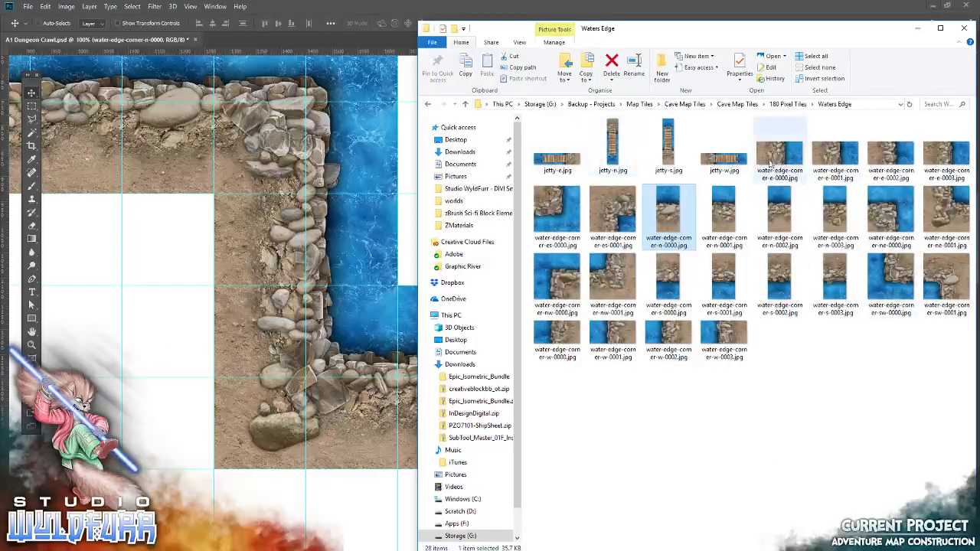
{"action": "left_click", "coordinate": [728, 211]}
{"action": "left_click_drag", "start_coordinate": [728, 211], "coordinate": [394, 240]}
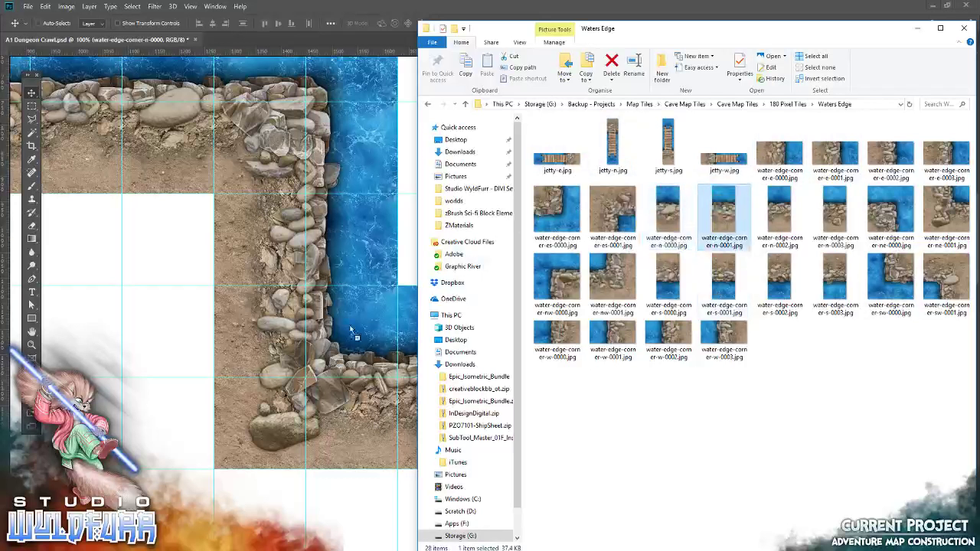
{"action": "left_click", "coordinate": [367, 23]}
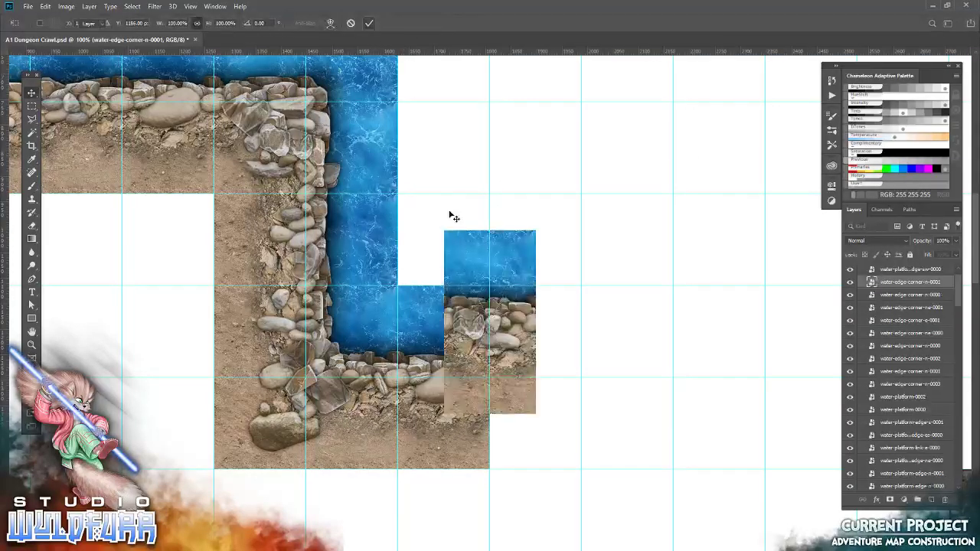
{"action": "mouse_move", "coordinate": [464, 254]}
{"action": "left_mouse_down"}
{"action": "mouse_move", "coordinate": [602, 291]}
{"action": "mouse_move", "coordinate": [604, 309]}
{"action": "left_mouse_up"}
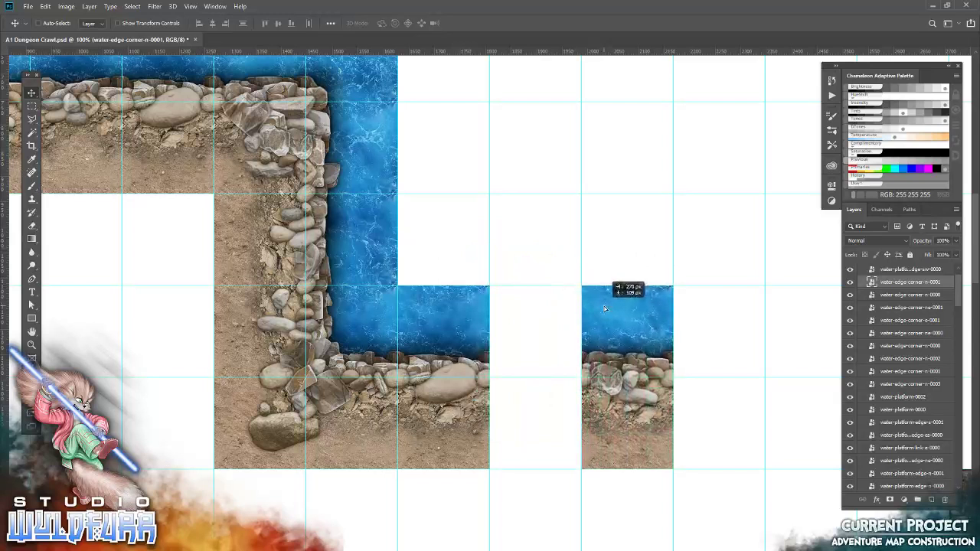
{"action": "left_click_drag", "start_coordinate": [714, 319], "coordinate": [488, 352]}
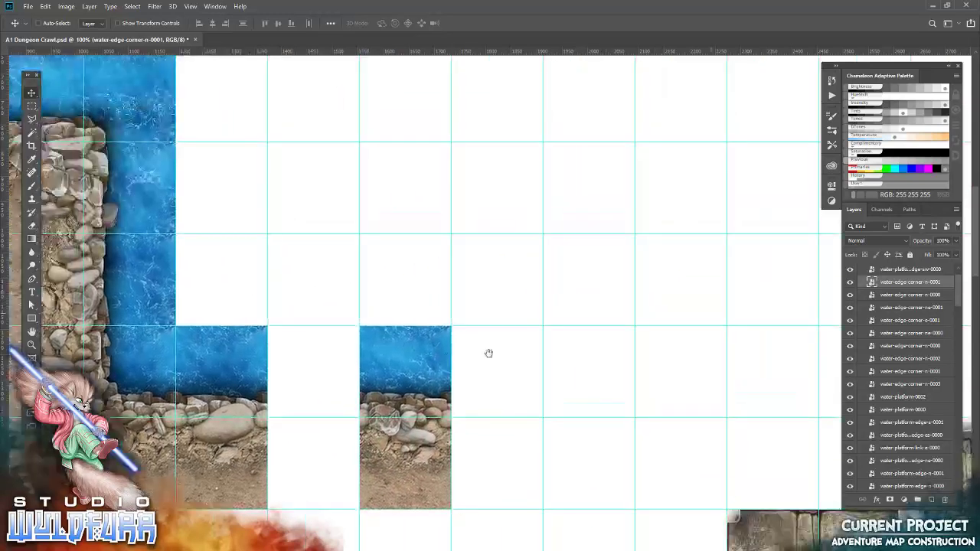
Step: Snap a water-edge-corner-nw-0001 corner tile into its grid cell
{"action": "key", "text": "alt+Tab"}
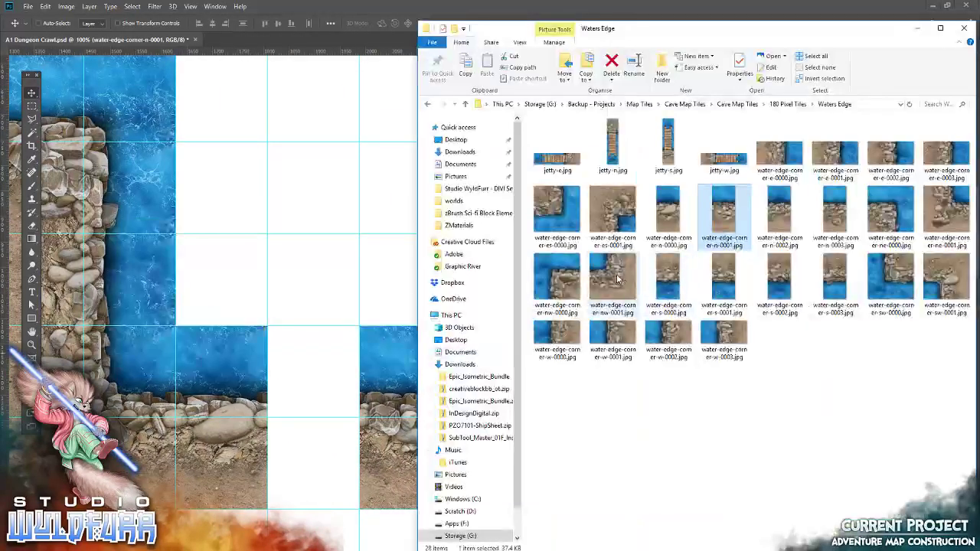
{"action": "left_click_drag", "start_coordinate": [613, 281], "coordinate": [317, 302]}
{"action": "left_click", "coordinate": [369, 23]}
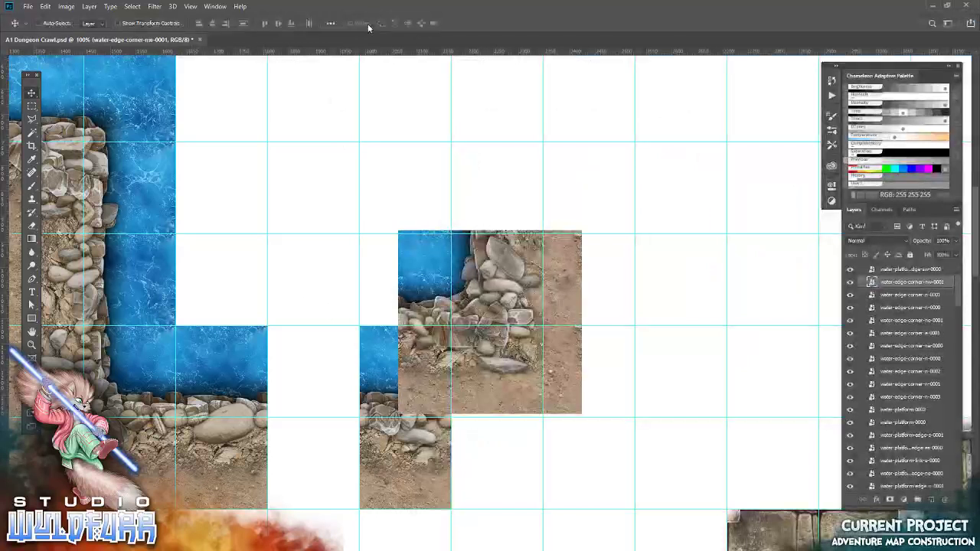
{"action": "left_click_drag", "start_coordinate": [516, 401], "coordinate": [559, 486]}
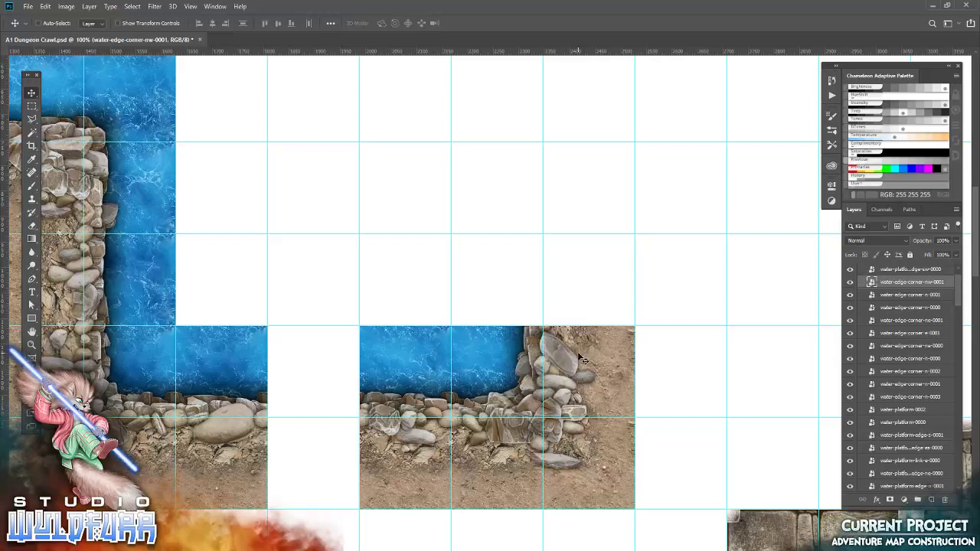
{"action": "left_click_drag", "start_coordinate": [579, 264], "coordinate": [565, 339]}
Step: Add a west water-edge tile onto the grid above the shoreline
{"action": "key", "text": "alt+Tab"}
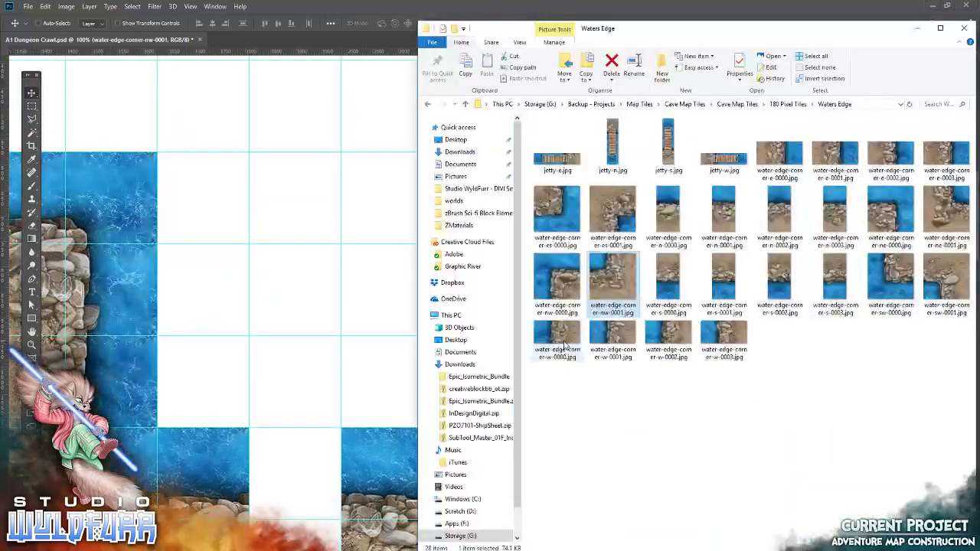
{"action": "left_click_drag", "start_coordinate": [612, 276], "coordinate": [339, 333]}
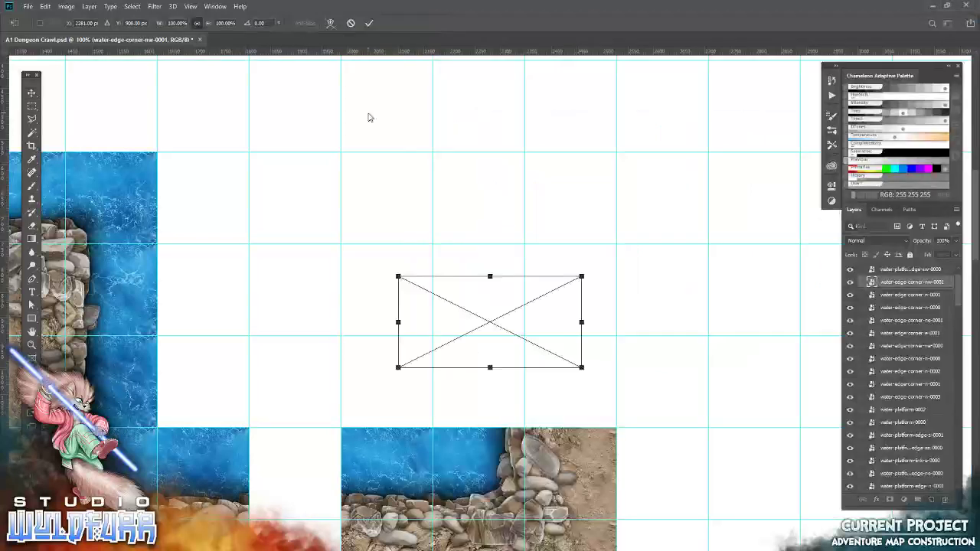
{"action": "left_click", "coordinate": [369, 23]}
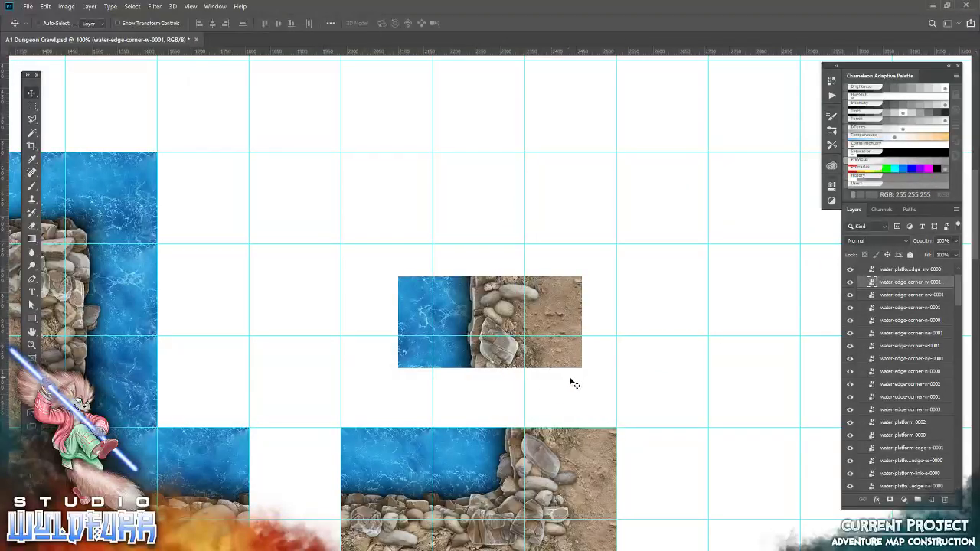
{"action": "left_click_drag", "start_coordinate": [573, 383], "coordinate": [604, 443]}
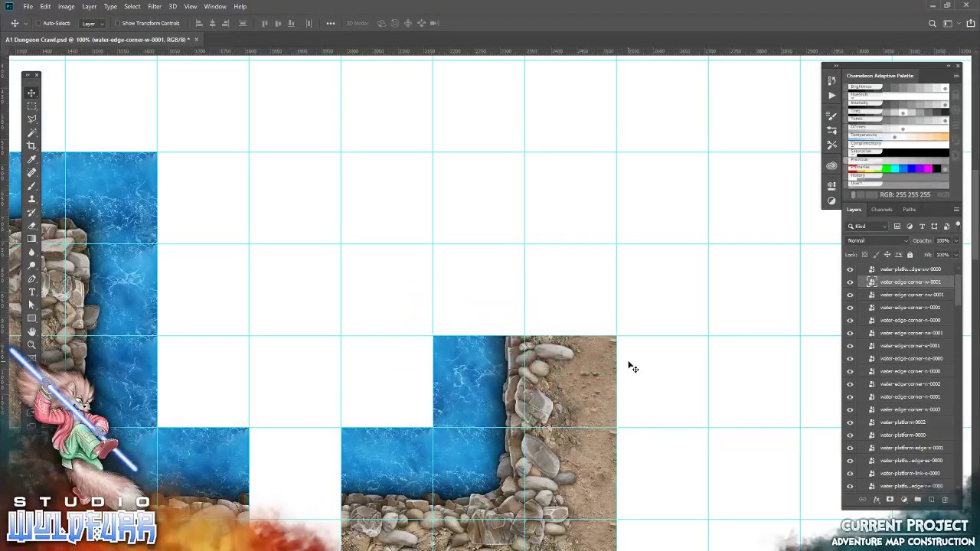
{"action": "scroll", "coordinate": [605, 330], "scroll_direction": "up", "scroll_amount": 1}
{"action": "scroll", "coordinate": [562, 322], "scroll_direction": "up", "scroll_amount": 2}
Step: Stack a water-edge w-0002 tile above the previous shoreline piece
{"action": "key", "text": "alt+Tab"}
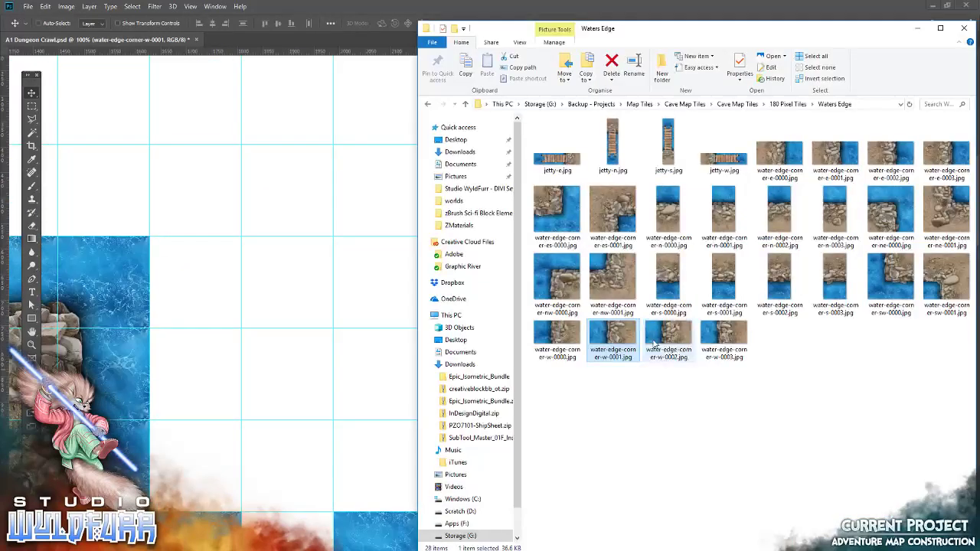
{"action": "left_click_drag", "start_coordinate": [675, 334], "coordinate": [322, 306]}
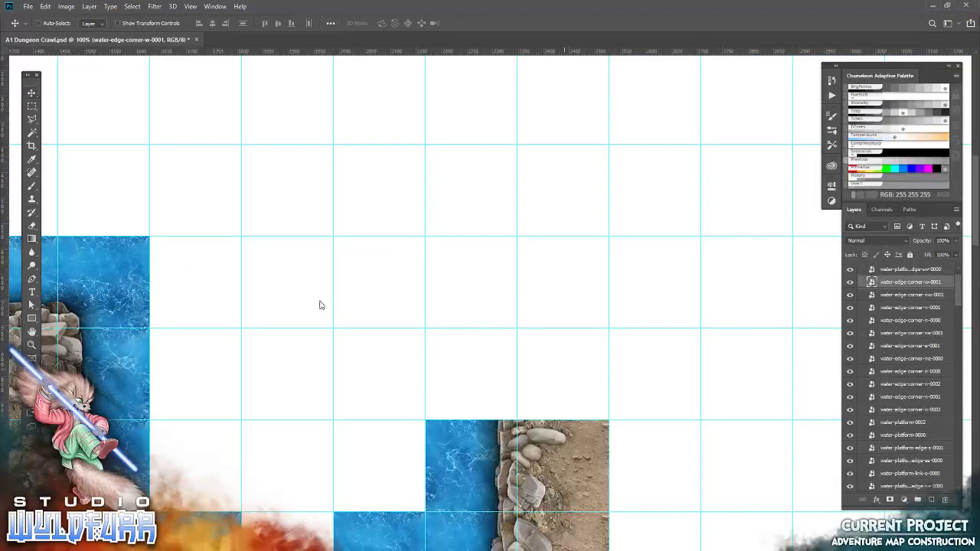
{"action": "left_click", "coordinate": [368, 23]}
{"action": "left_click_drag", "start_coordinate": [550, 360], "coordinate": [577, 413]}
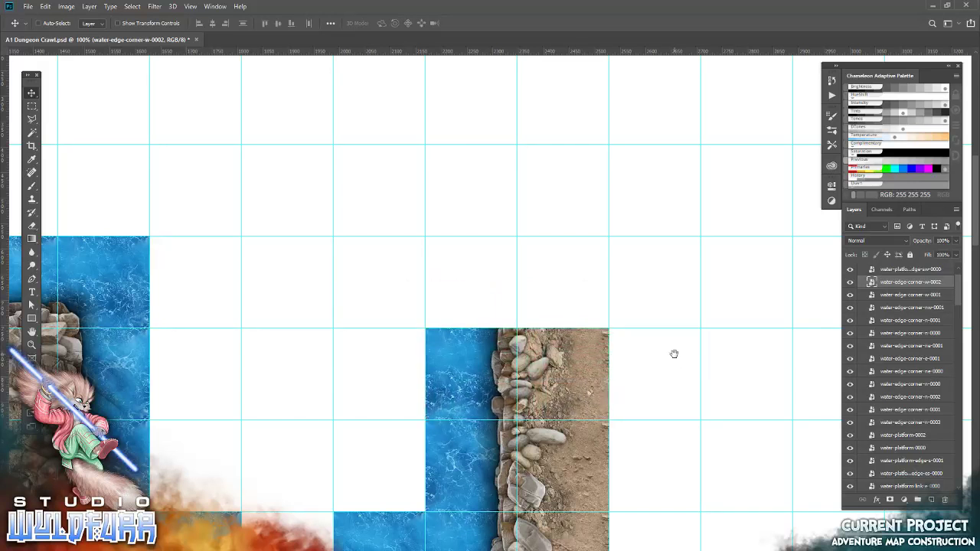
Step: Place a water-edge w-0003 tile, discarding a rotated attempt before committing it
{"action": "key", "text": "alt+Tab"}
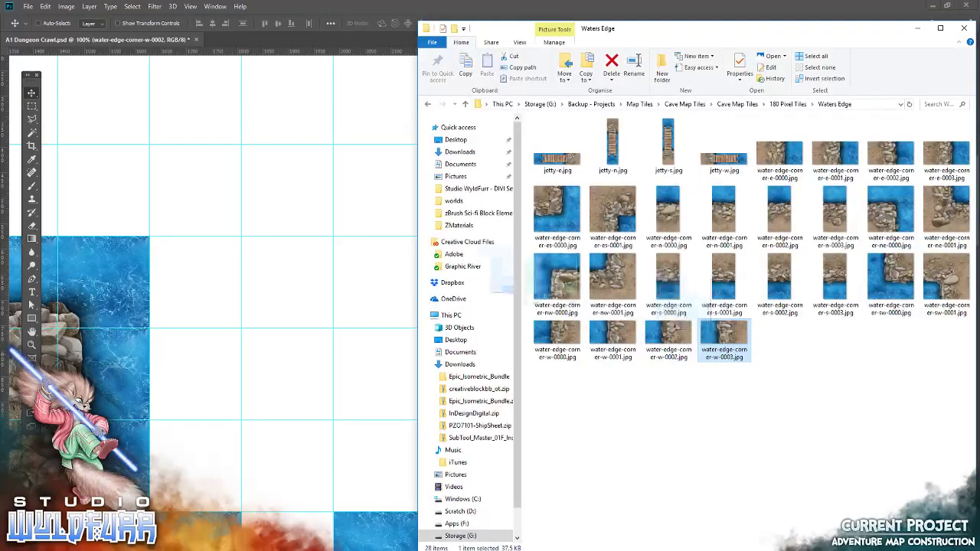
{"action": "left_click_drag", "start_coordinate": [724, 332], "coordinate": [318, 253]}
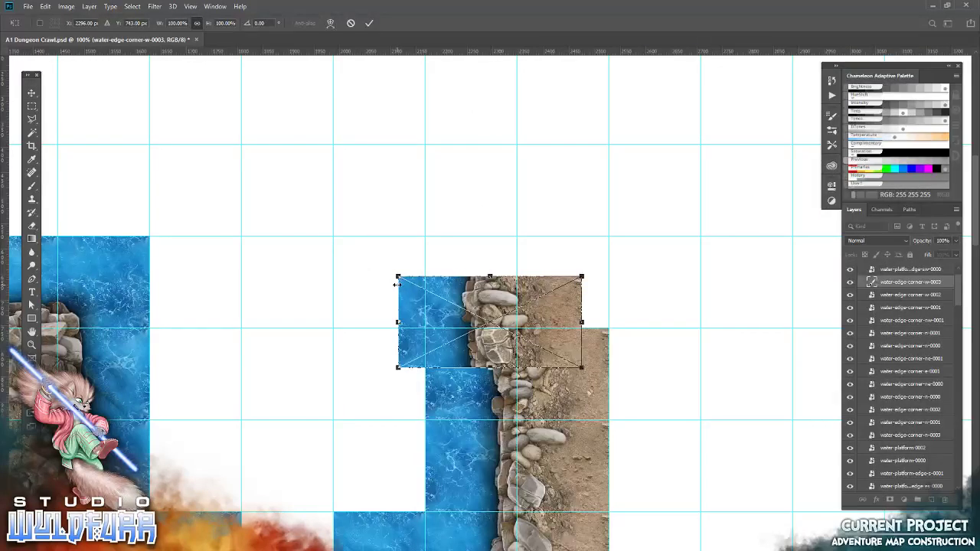
{"action": "left_click_drag", "start_coordinate": [559, 230], "coordinate": [383, 64]}
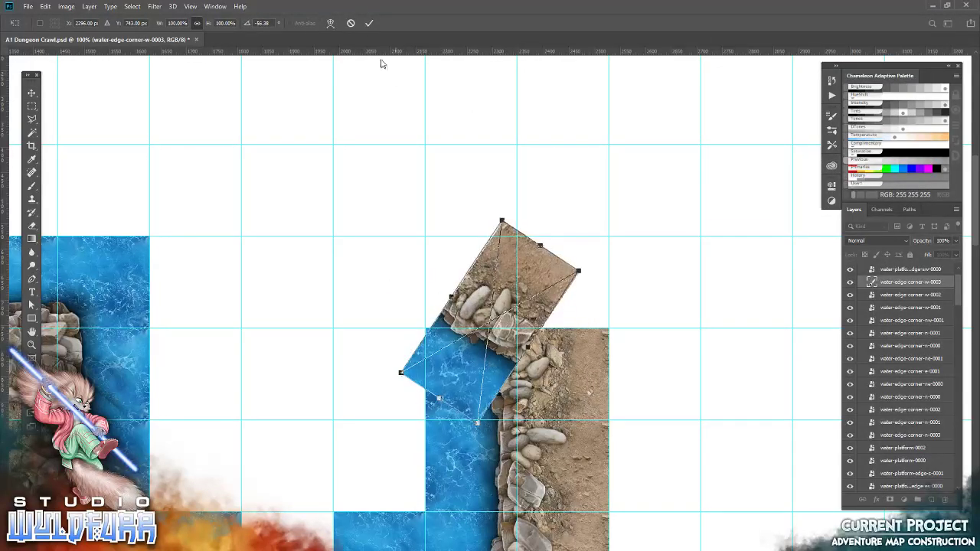
{"action": "left_click", "coordinate": [352, 24]}
{"action": "key", "text": "alt+Tab"}
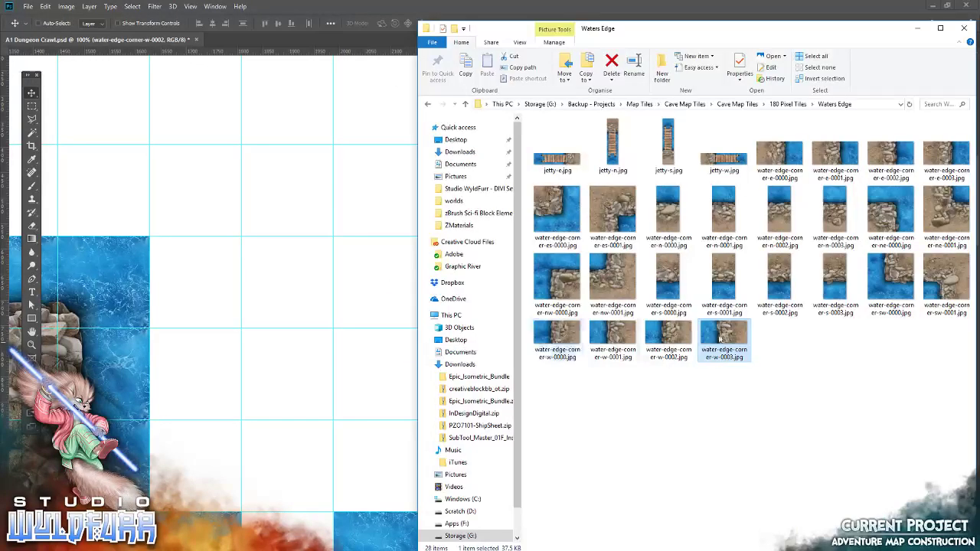
{"action": "mouse_move", "coordinate": [724, 337]}
{"action": "left_mouse_down"}
{"action": "mouse_move", "coordinate": [488, 323]}
{"action": "mouse_move", "coordinate": [474, 264]}
{"action": "left_mouse_up"}
{"action": "key", "text": "Return"}
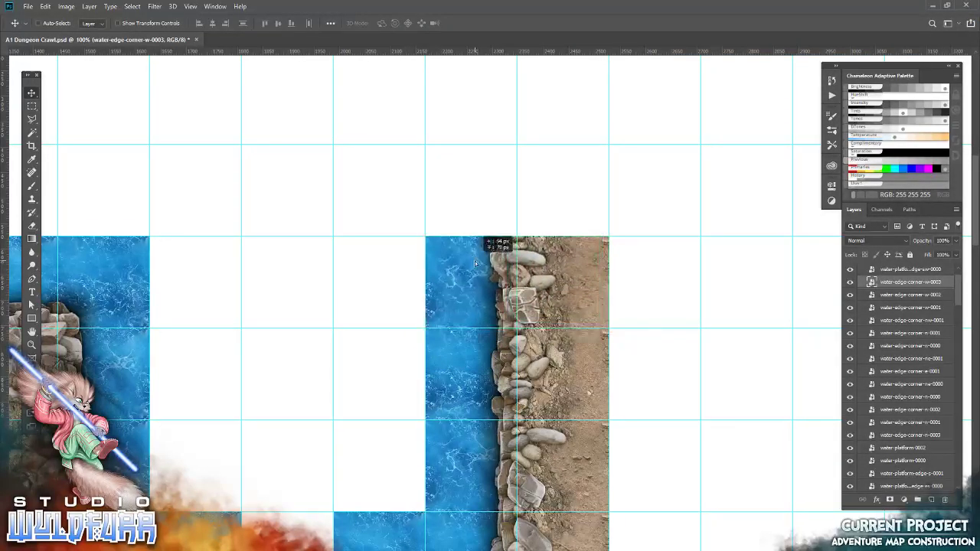
Step: Add a water-edge w-0000 tile and line the vertical shoreline tiles up
{"action": "key", "text": "alt+Tab"}
{"action": "mouse_move", "coordinate": [557, 333]}
{"action": "left_mouse_down"}
{"action": "mouse_move", "coordinate": [283, 177]}
{"action": "mouse_move", "coordinate": [442, 322]}
{"action": "left_mouse_up"}
{"action": "left_click", "coordinate": [374, 23]}
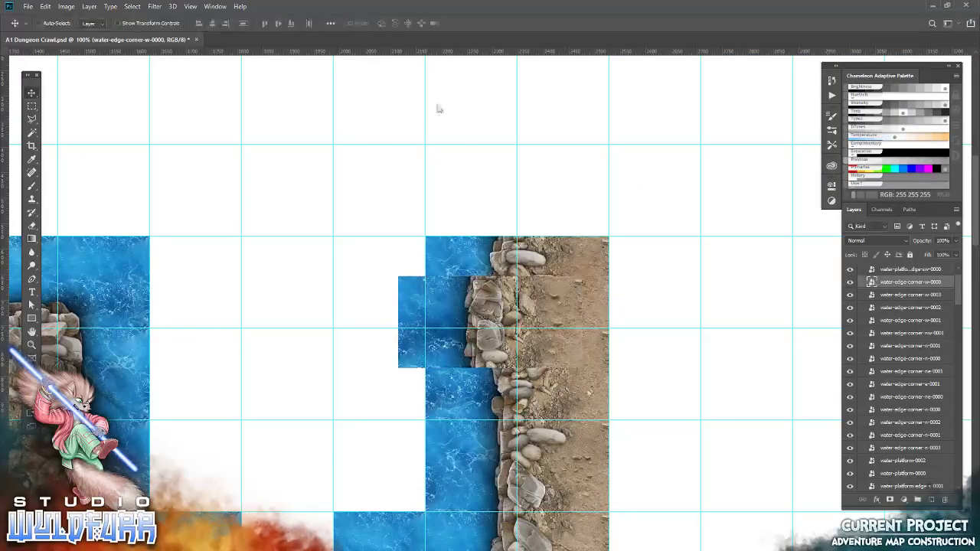
{"action": "left_click_drag", "start_coordinate": [508, 176], "coordinate": [472, 331]}
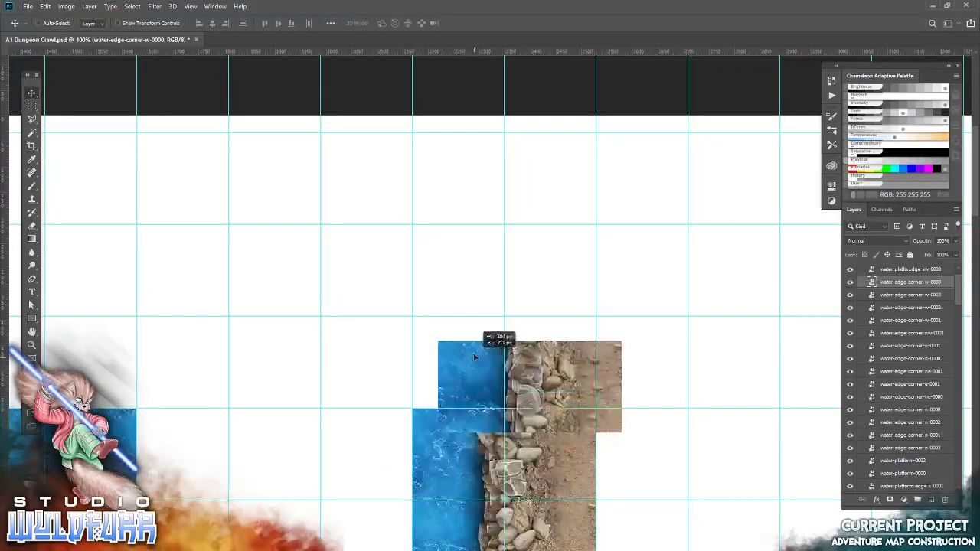
{"action": "left_click_drag", "start_coordinate": [425, 471], "coordinate": [459, 330]}
Step: Place a water-edge sw-0001 corner tile at the top of the shoreline
{"action": "key", "text": "alt+Tab"}
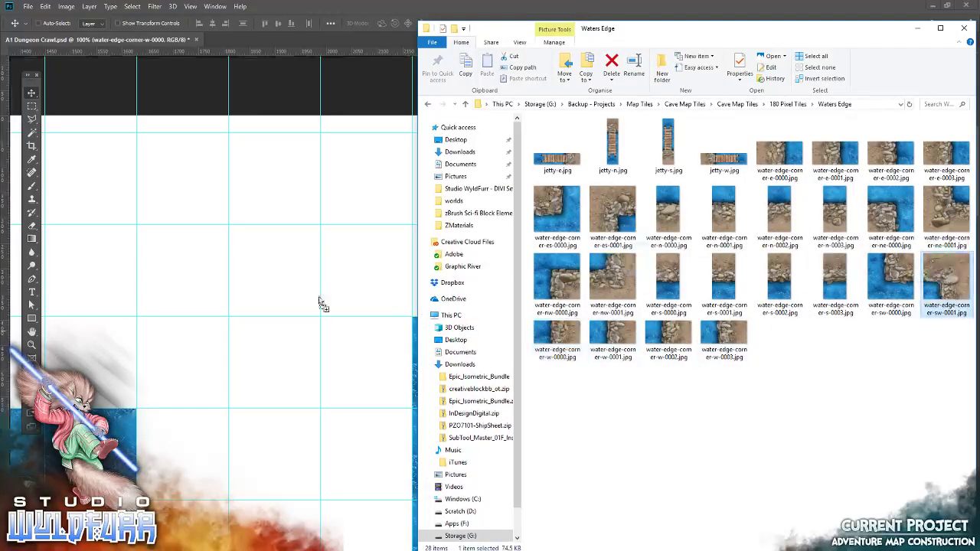
{"action": "left_click_drag", "start_coordinate": [947, 277], "coordinate": [383, 322]}
{"action": "left_click", "coordinate": [365, 28]}
{"action": "mouse_move", "coordinate": [541, 385]}
{"action": "left_mouse_down"}
{"action": "mouse_move", "coordinate": [547, 239]}
{"action": "mouse_move", "coordinate": [555, 254]}
{"action": "left_mouse_up"}
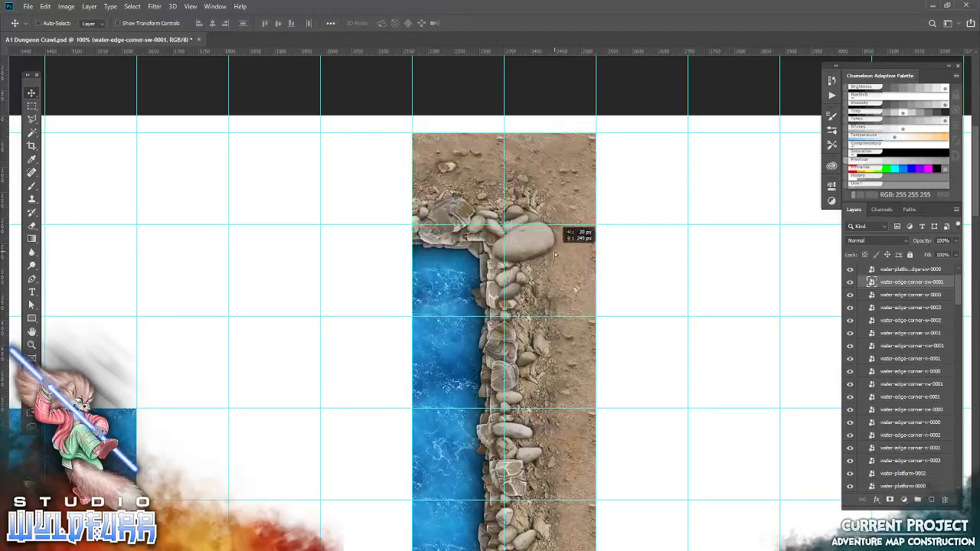
Step: Add a water-edge sw-0000 corner tile left of the top corner
{"action": "key", "text": "alt+Tab"}
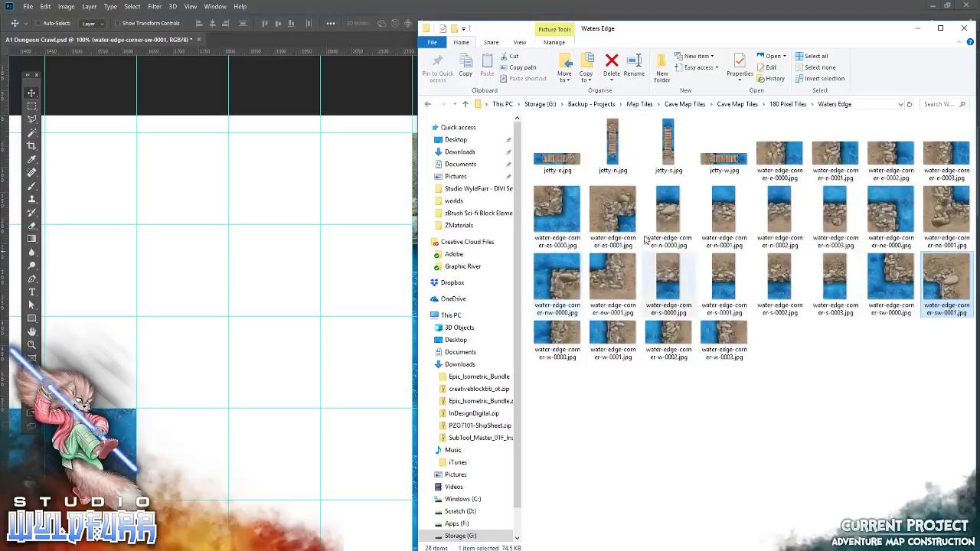
{"action": "mouse_move", "coordinate": [891, 280]}
{"action": "left_mouse_down"}
{"action": "mouse_move", "coordinate": [291, 257]}
{"action": "mouse_move", "coordinate": [339, 219]}
{"action": "left_mouse_up"}
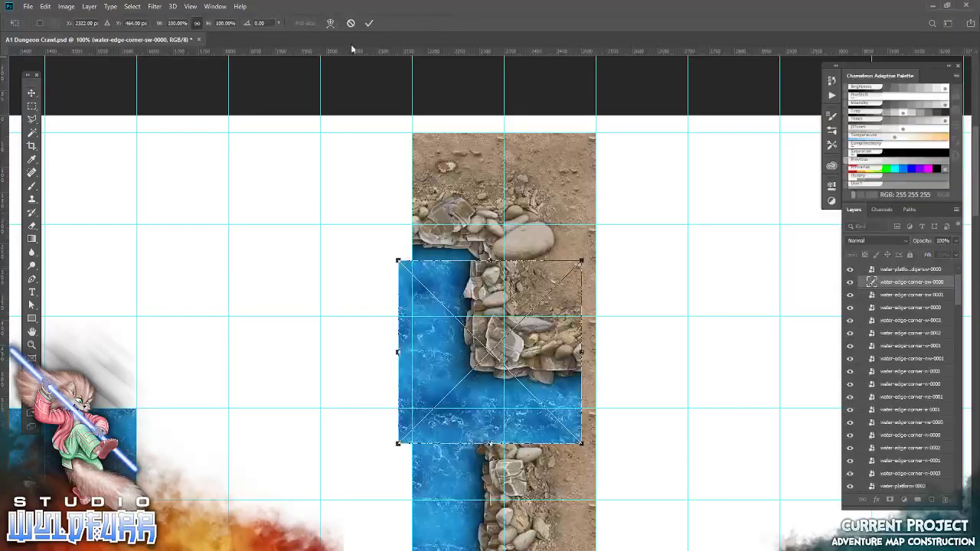
{"action": "left_click", "coordinate": [369, 24]}
{"action": "left_click_drag", "start_coordinate": [537, 375], "coordinate": [397, 261]}
Step: Place a water-edge w-0002 tile at the map's top edge
{"action": "key", "text": "alt+Tab"}
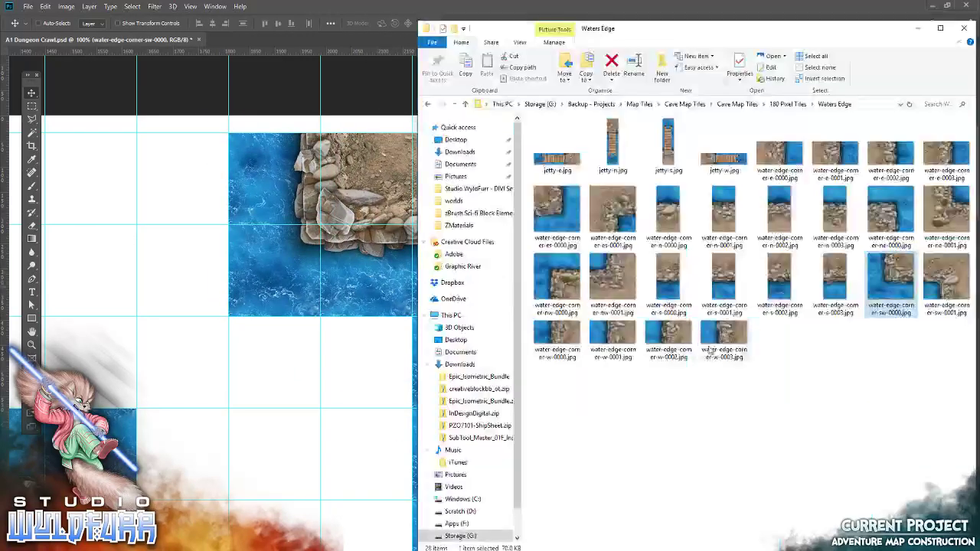
{"action": "left_click_drag", "start_coordinate": [671, 340], "coordinate": [293, 86]}
{"action": "left_click", "coordinate": [368, 23]}
{"action": "mouse_move", "coordinate": [466, 367]}
{"action": "left_mouse_down"}
{"action": "mouse_move", "coordinate": [269, 92]}
{"action": "mouse_move", "coordinate": [295, 100]}
{"action": "left_mouse_up"}
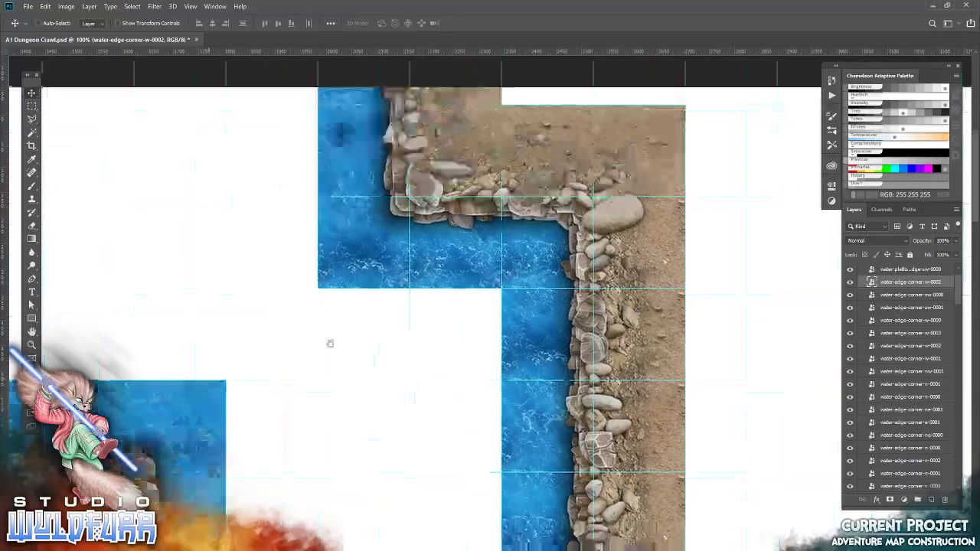
Step: Survey the map and open the Water Platforms tile folder
{"action": "left_click_drag", "start_coordinate": [330, 344], "coordinate": [637, 275]}
{"action": "left_click_drag", "start_coordinate": [418, 260], "coordinate": [812, 337]}
{"action": "mouse_move", "coordinate": [766, 429]}
{"action": "left_mouse_down"}
{"action": "mouse_move", "coordinate": [601, 215]}
{"action": "mouse_move", "coordinate": [516, 333]}
{"action": "left_mouse_up"}
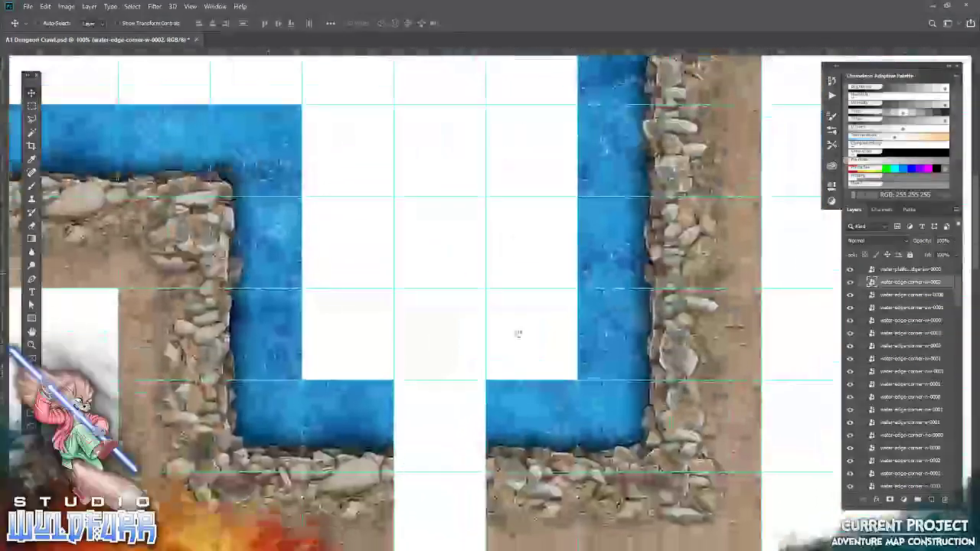
{"action": "key", "text": "alt+Tab"}
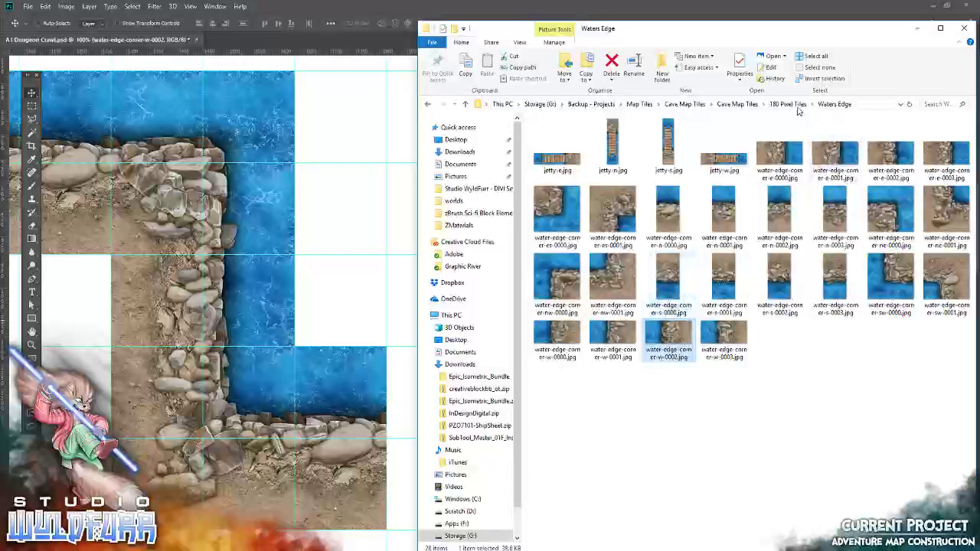
{"action": "left_click", "coordinate": [788, 104]}
{"action": "double_click", "coordinate": [573, 201]}
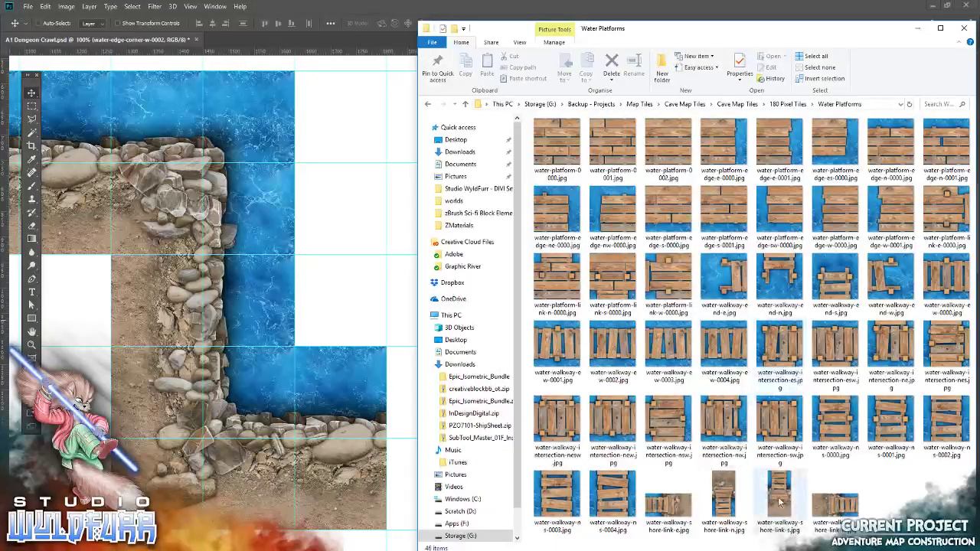
{"action": "mouse_move", "coordinate": [780, 494]}
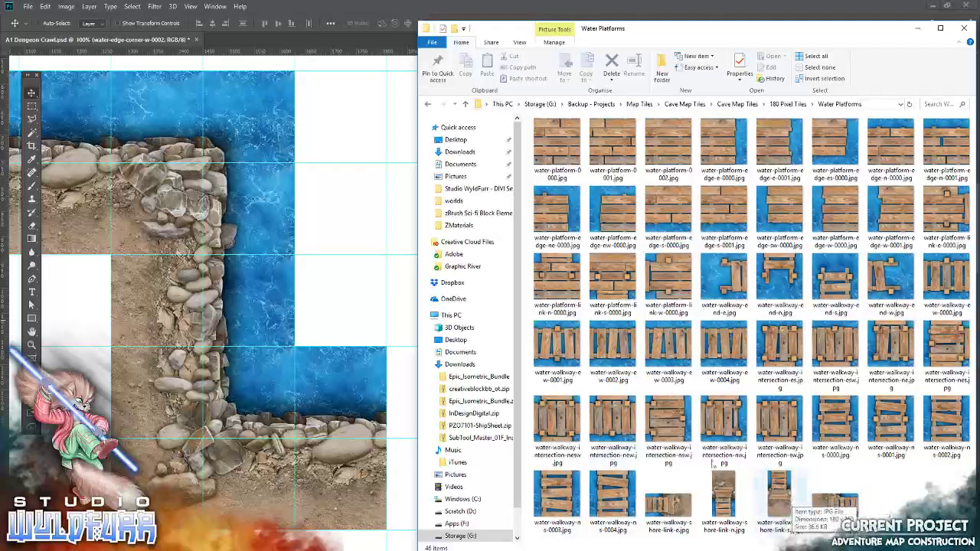
Step: Delete the water-edge-corner-w-0002 tile layer from the map
{"action": "left_click", "coordinate": [357, 321]}
{"action": "key", "text": "alt+Tab"}
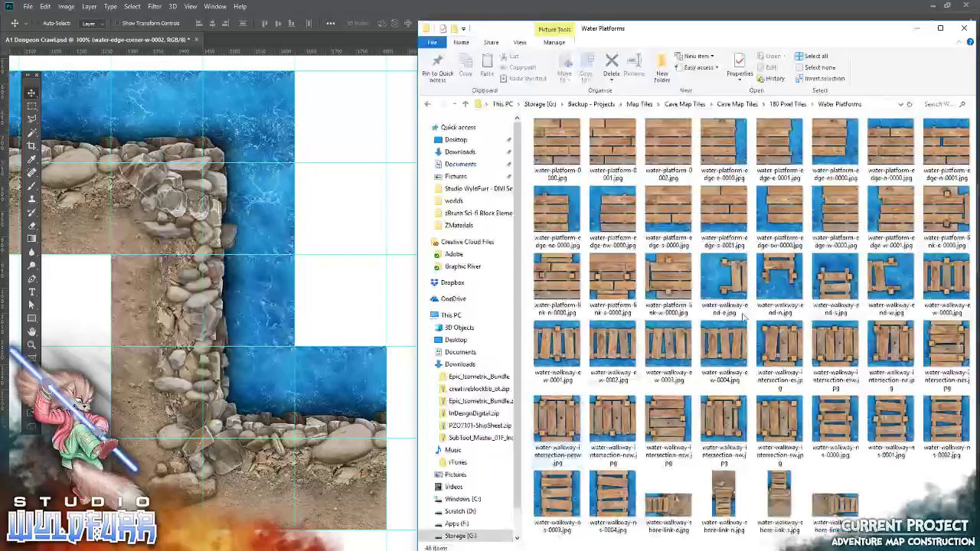
{"action": "left_click", "coordinate": [403, 234]}
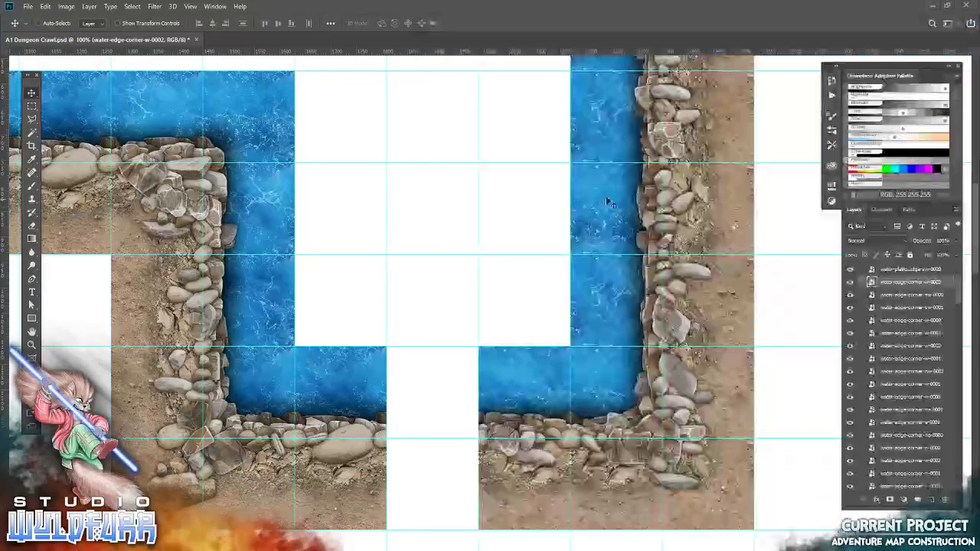
{"action": "right_click", "coordinate": [708, 199]}
{"action": "left_click", "coordinate": [739, 221]}
{"action": "mouse_move", "coordinate": [933, 354]}
{"action": "left_mouse_down"}
{"action": "mouse_move", "coordinate": [935, 499]}
{"action": "mouse_move", "coordinate": [947, 500]}
{"action": "left_mouse_up"}
Step: Place a water-walkway-shore-link-e tile on the upper-right shoreline
{"action": "key", "text": "alt+Tab"}
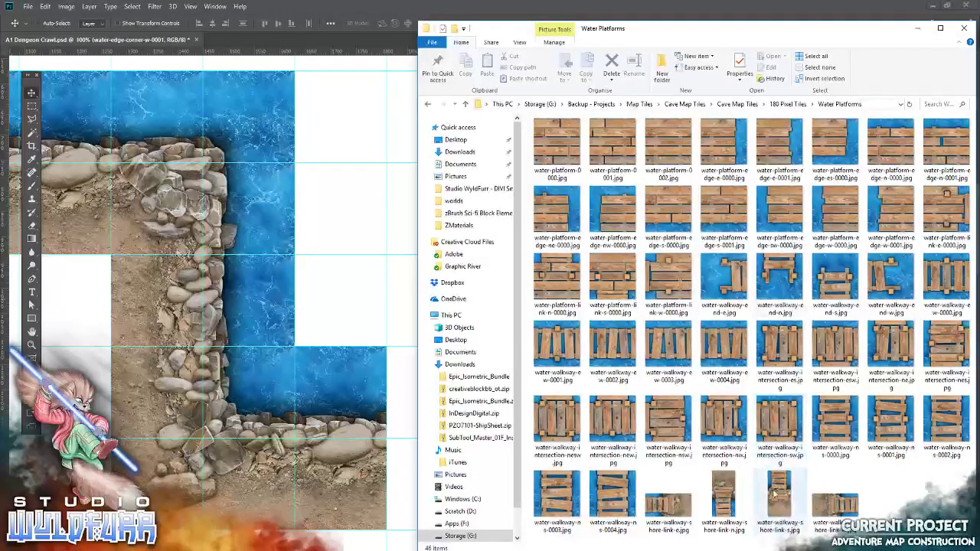
{"action": "left_click", "coordinate": [670, 504]}
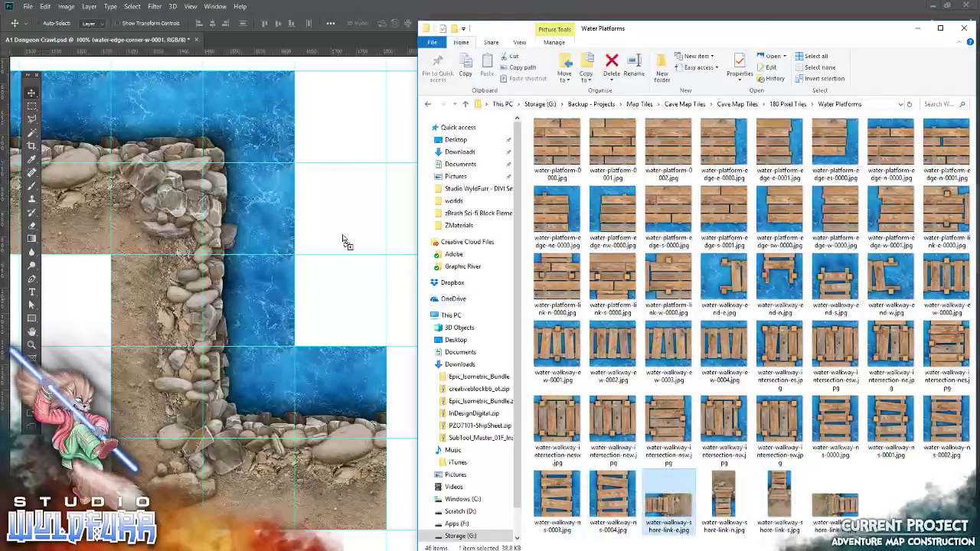
{"action": "left_click_drag", "start_coordinate": [670, 497], "coordinate": [344, 241]}
{"action": "left_click", "coordinate": [369, 23]}
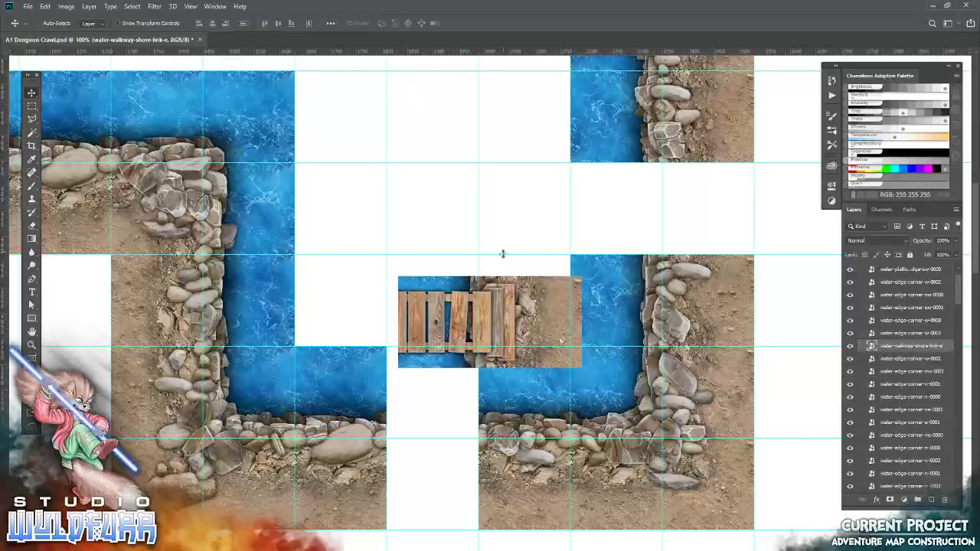
{"action": "mouse_move", "coordinate": [523, 326]}
{"action": "left_mouse_down"}
{"action": "mouse_move", "coordinate": [661, 202]}
{"action": "mouse_move", "coordinate": [689, 214]}
{"action": "left_mouse_up"}
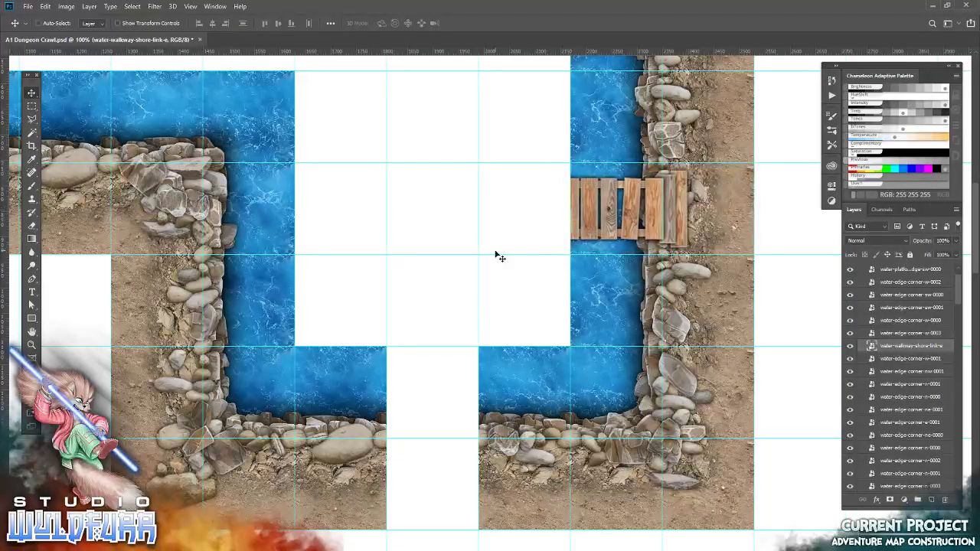
Step: Fill the bottom shoreline gap with a water-edge n-0002 tile
{"action": "key", "text": "alt+Tab"}
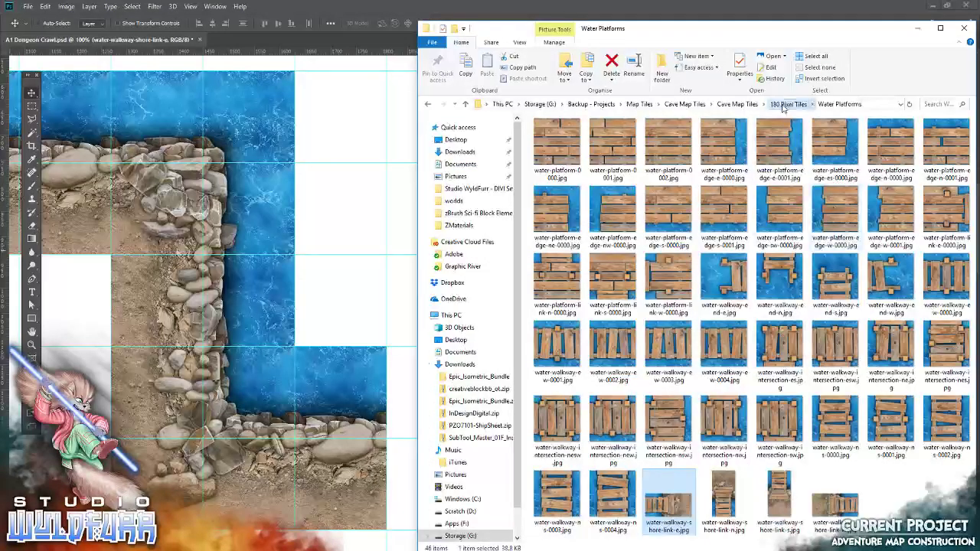
{"action": "left_click", "coordinate": [783, 108]}
{"action": "double_click", "coordinate": [566, 207]}
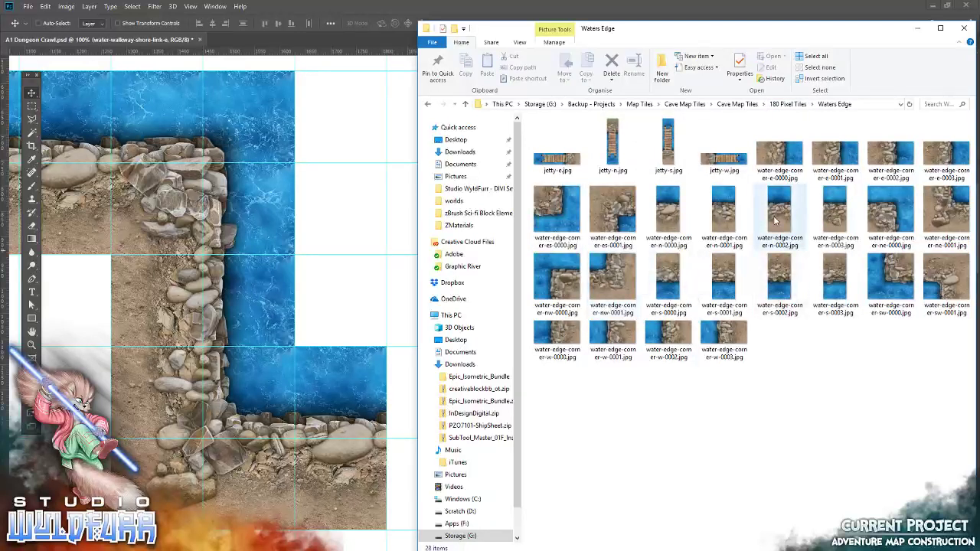
{"action": "left_click_drag", "start_coordinate": [775, 220], "coordinate": [361, 301]}
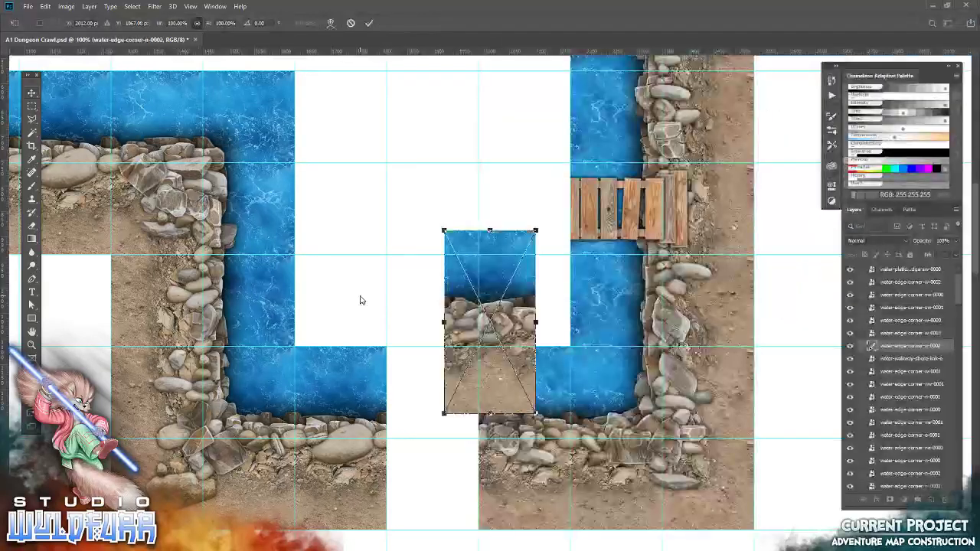
{"action": "left_click", "coordinate": [370, 24]}
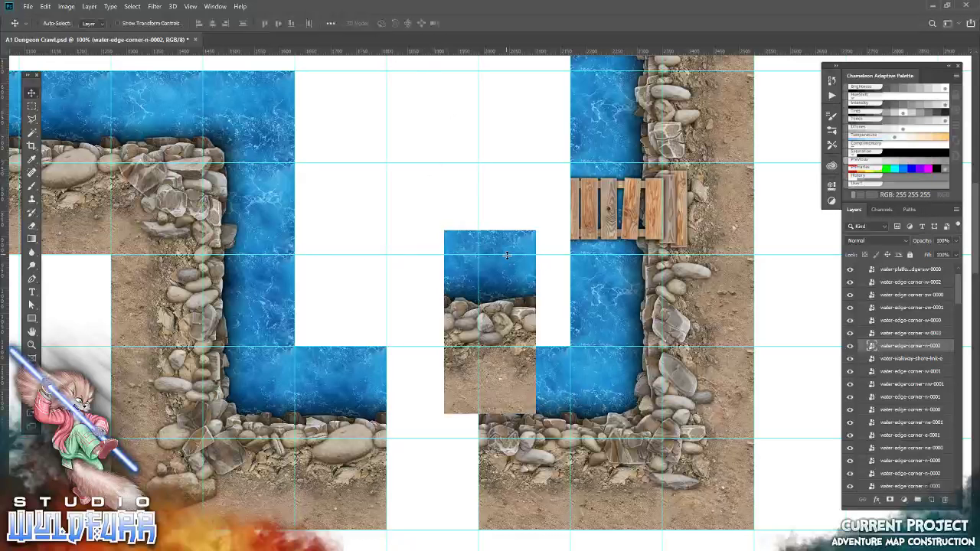
{"action": "left_click_drag", "start_coordinate": [518, 285], "coordinate": [457, 402]}
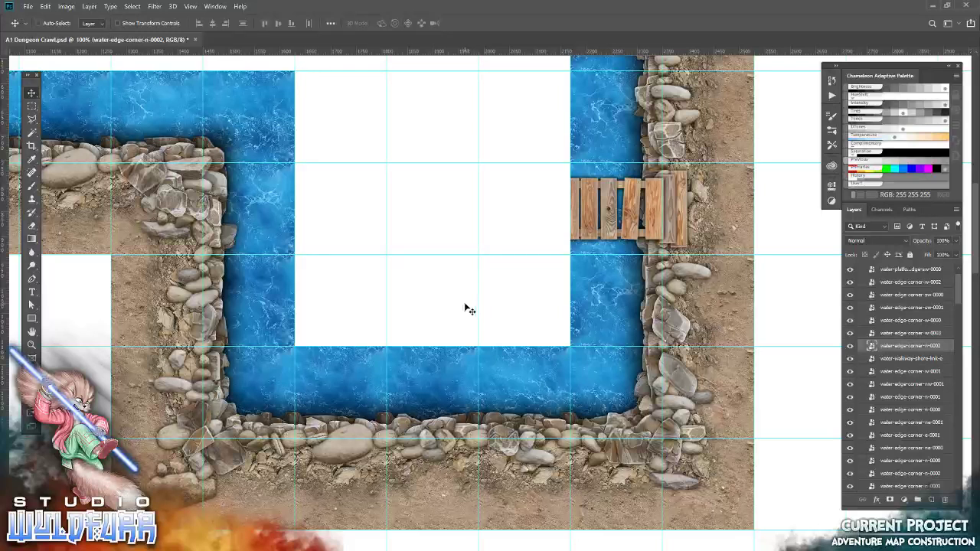
{"action": "left_click_drag", "start_coordinate": [408, 190], "coordinate": [650, 391]}
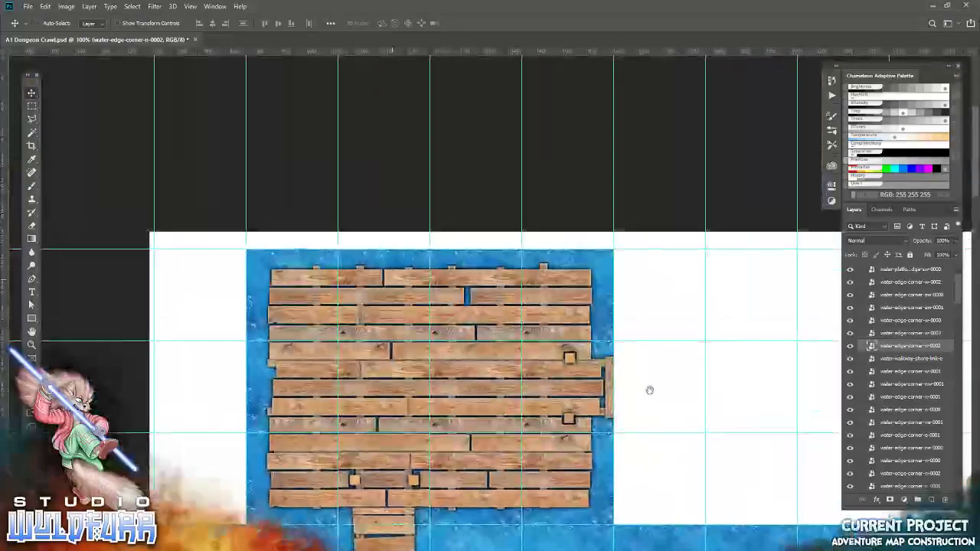
Step: Open the Water Platforms tile folder and fit the first platform tile against the shore walkway
{"action": "left_click_drag", "start_coordinate": [650, 390], "coordinate": [743, 330]}
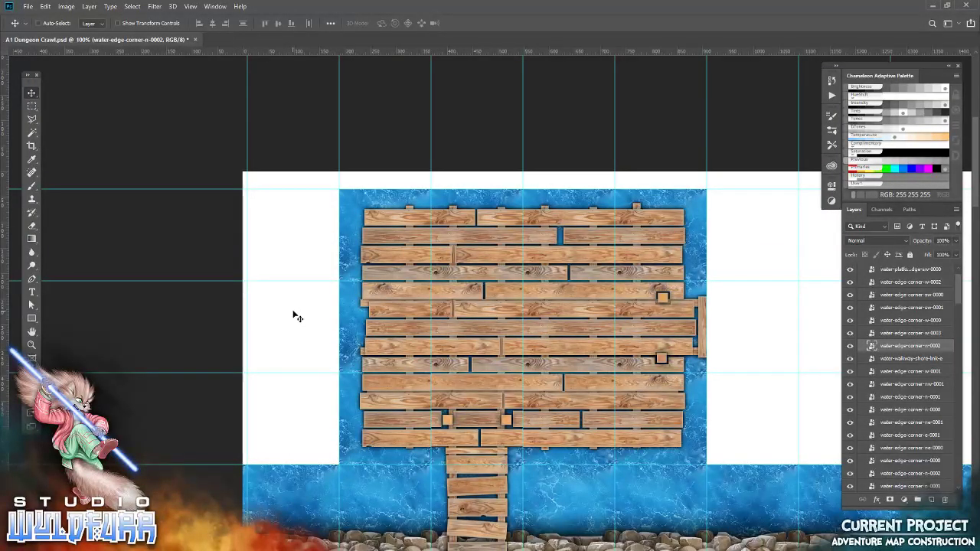
{"action": "mouse_move", "coordinate": [594, 339]}
{"action": "left_mouse_down"}
{"action": "mouse_move", "coordinate": [318, 360]}
{"action": "mouse_move", "coordinate": [384, 363]}
{"action": "mouse_move", "coordinate": [614, 313]}
{"action": "mouse_move", "coordinate": [385, 381]}
{"action": "left_mouse_up"}
{"action": "left_click_drag", "start_coordinate": [528, 367], "coordinate": [268, 153]}
{"action": "left_click_drag", "start_coordinate": [612, 383], "coordinate": [345, 192]}
{"action": "mouse_move", "coordinate": [651, 421]}
{"action": "left_mouse_down"}
{"action": "mouse_move", "coordinate": [474, 260]}
{"action": "mouse_move", "coordinate": [429, 368]}
{"action": "left_mouse_up"}
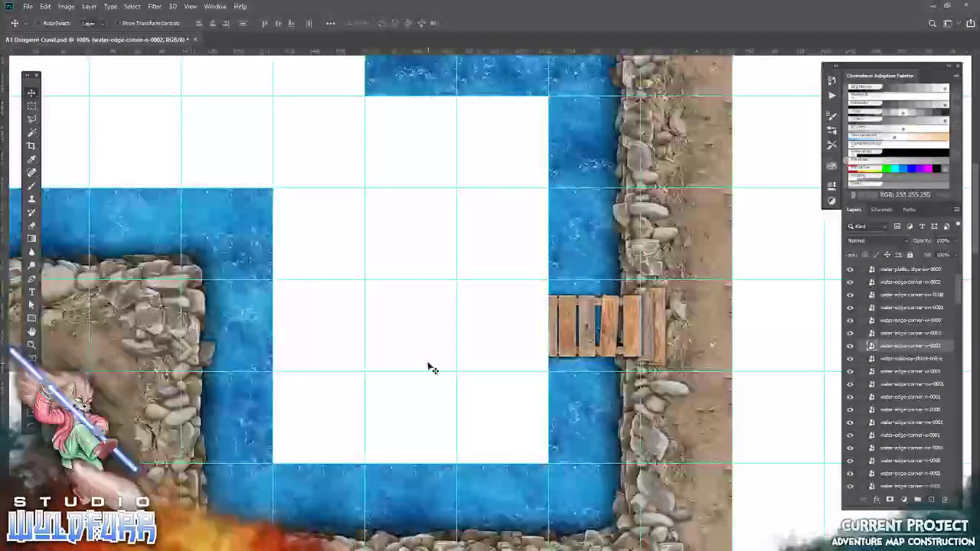
{"action": "key", "text": "alt+Tab"}
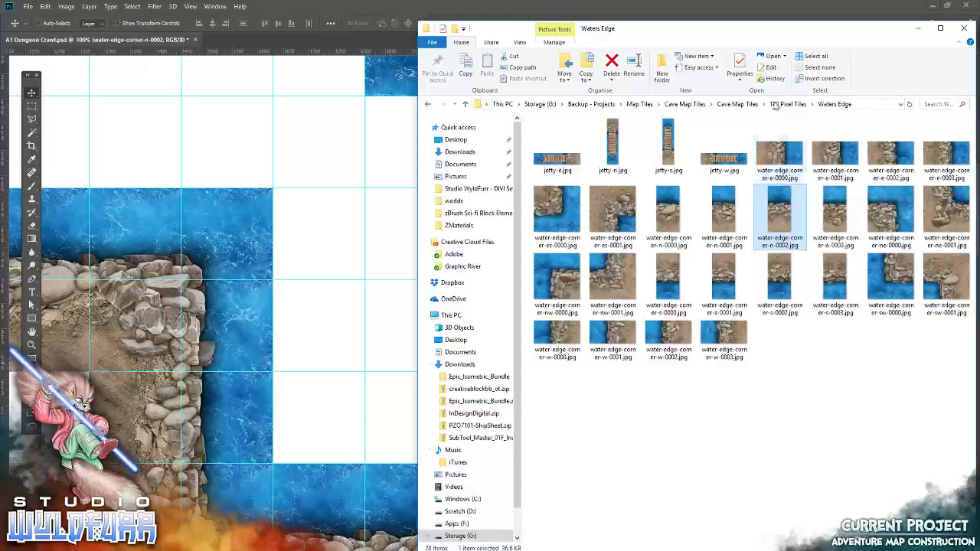
{"action": "key", "text": "alt+Up"}
{"action": "double_click", "coordinate": [567, 199]}
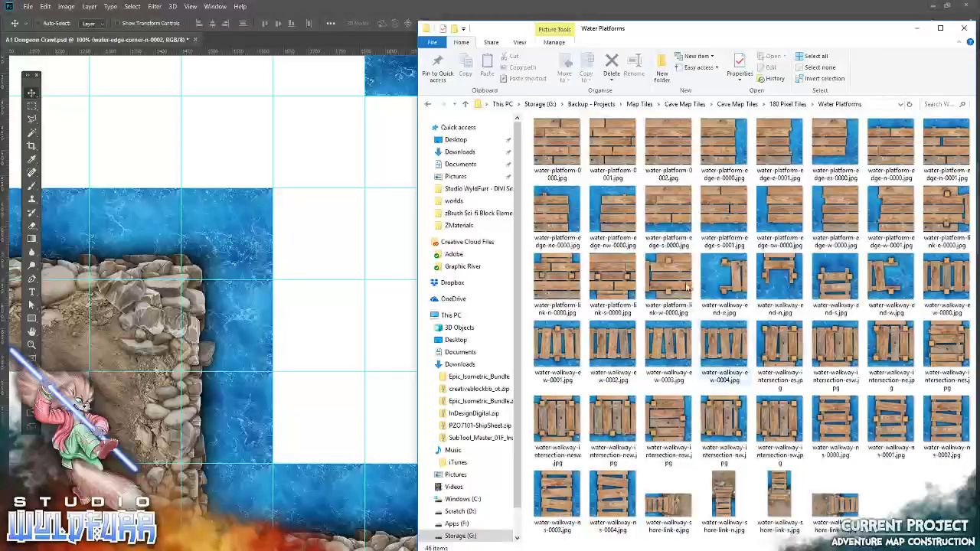
{"action": "mouse_move", "coordinate": [891, 344]}
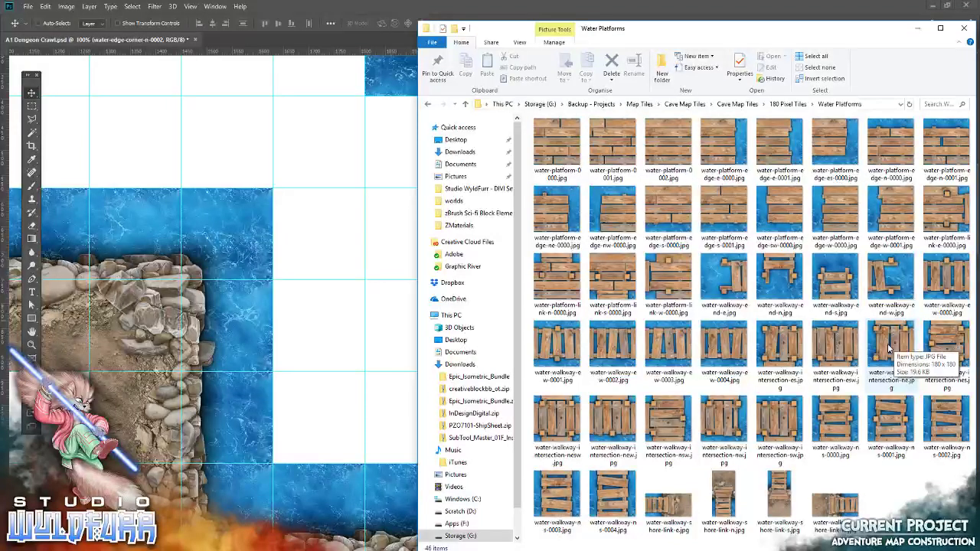
{"action": "left_click", "coordinate": [313, 298]}
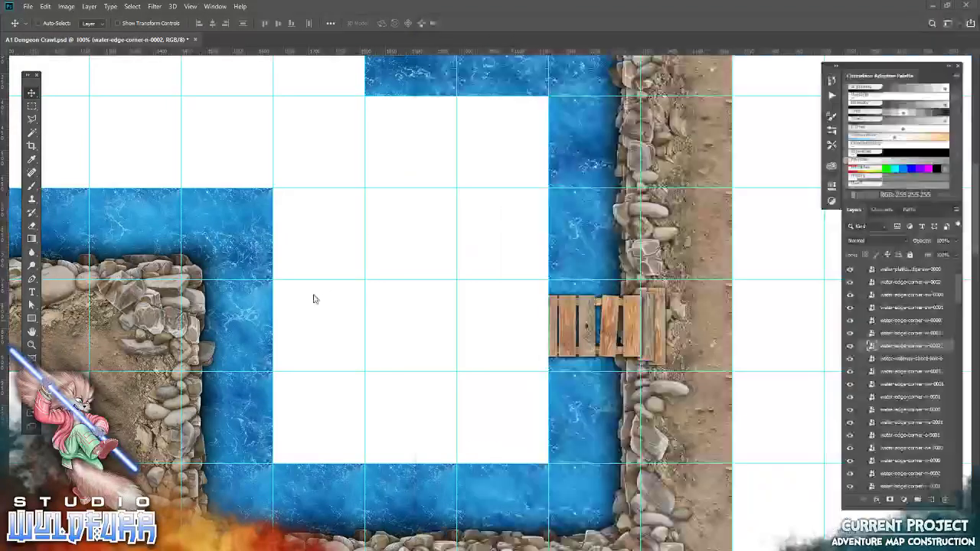
{"action": "key", "text": "Return"}
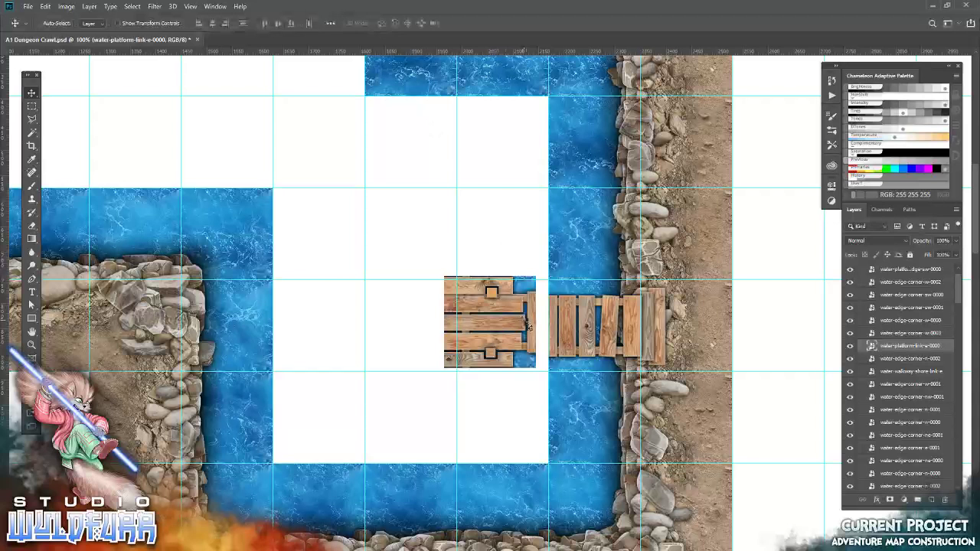
{"action": "left_click_drag", "start_coordinate": [527, 326], "coordinate": [534, 329]}
Step: Add water-platform-edge-es-0000 below the link platform and extend it with water-platform-edge-s-0001
{"action": "key", "text": "alt+Tab"}
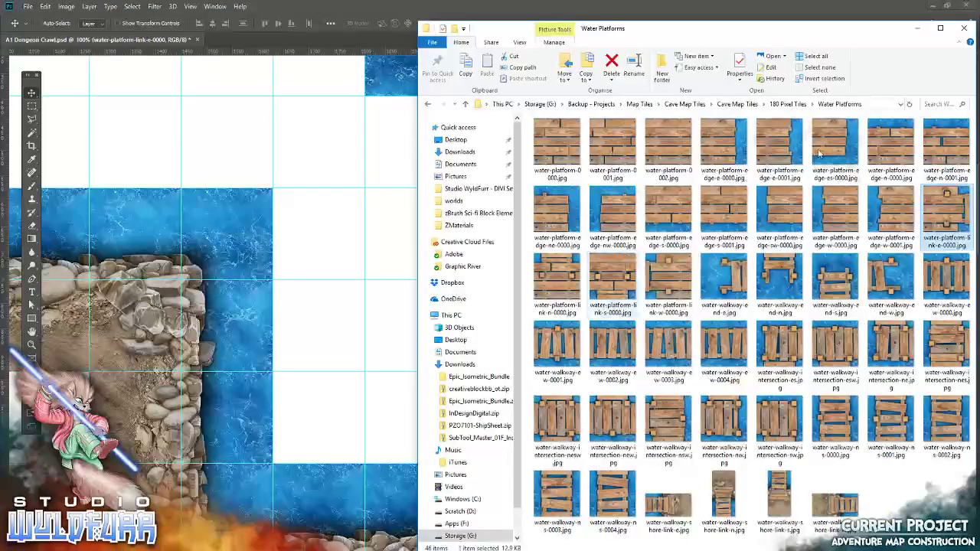
{"action": "left_click_drag", "start_coordinate": [818, 153], "coordinate": [490, 321]}
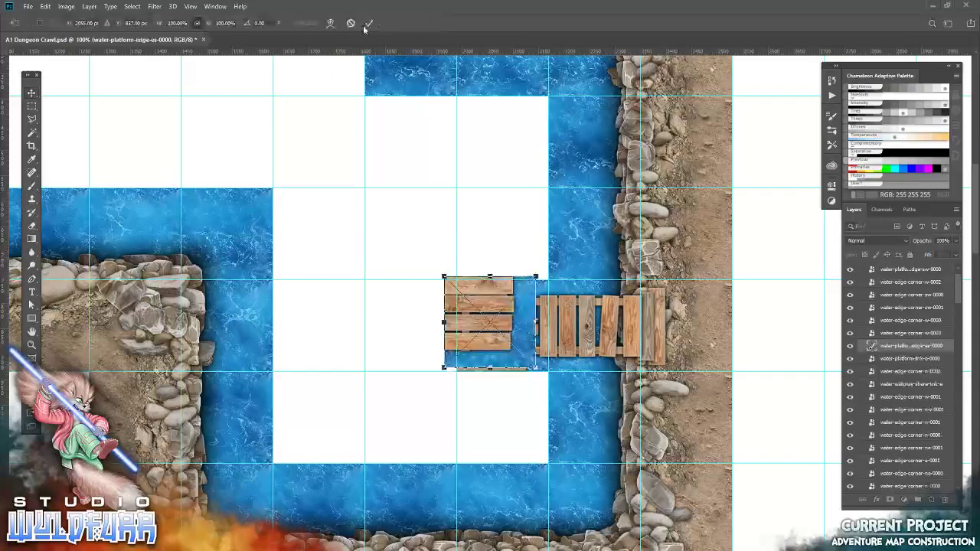
{"action": "left_click", "coordinate": [369, 23]}
{"action": "left_click_drag", "start_coordinate": [479, 307], "coordinate": [491, 406]}
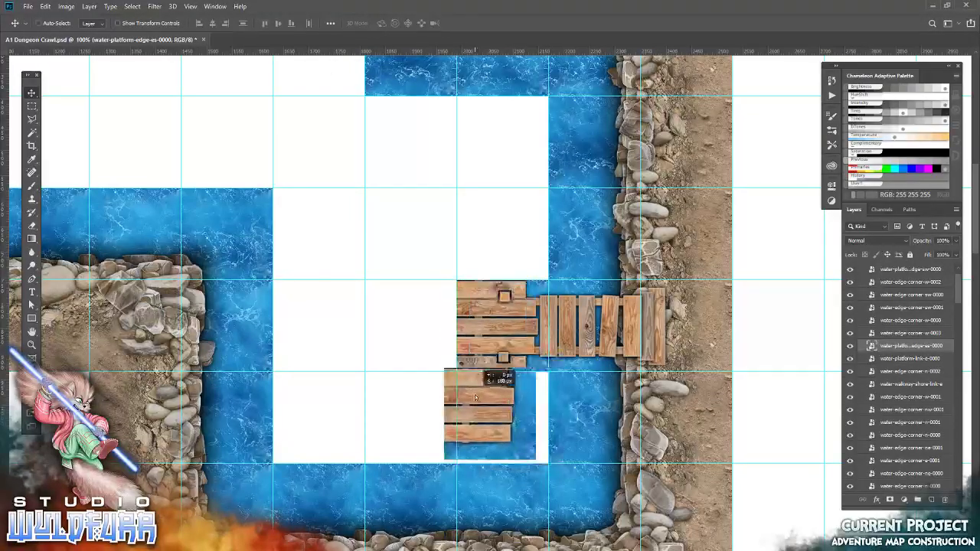
{"action": "key", "text": "alt+Tab"}
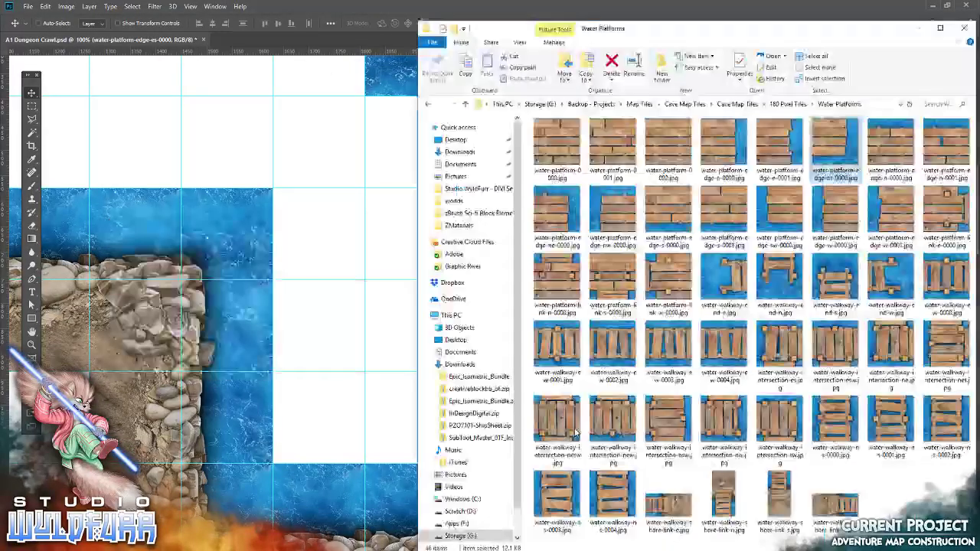
{"action": "left_click_drag", "start_coordinate": [715, 211], "coordinate": [330, 323]}
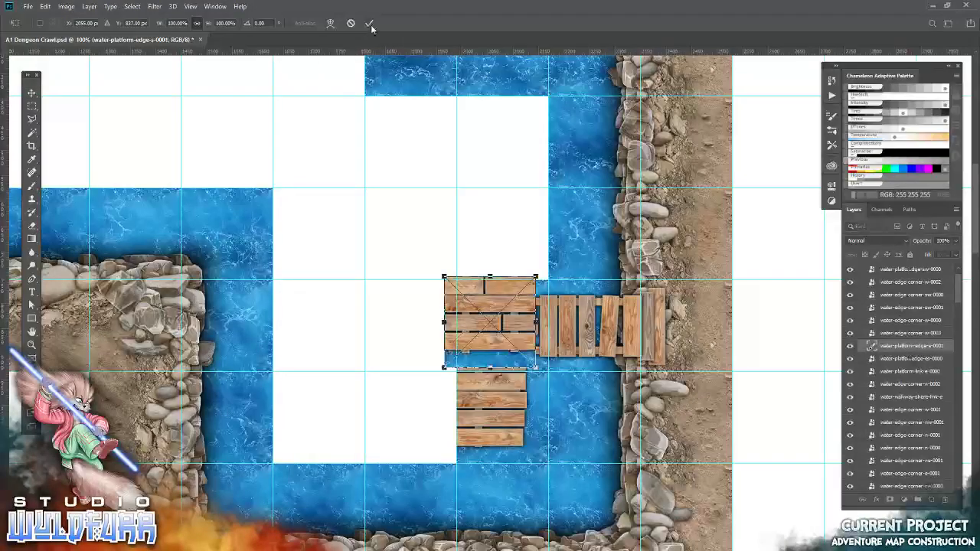
{"action": "left_click", "coordinate": [370, 23]}
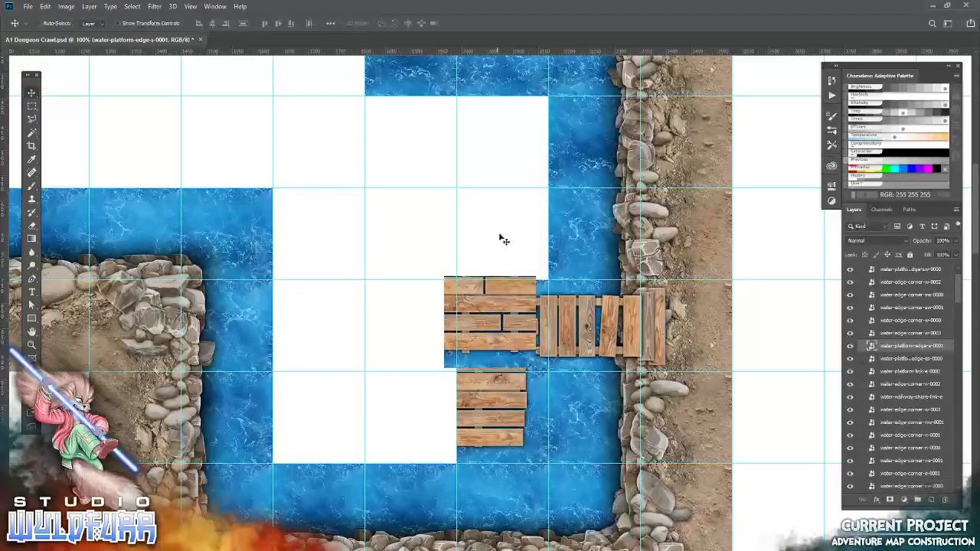
{"action": "left_click_drag", "start_coordinate": [476, 337], "coordinate": [424, 414]}
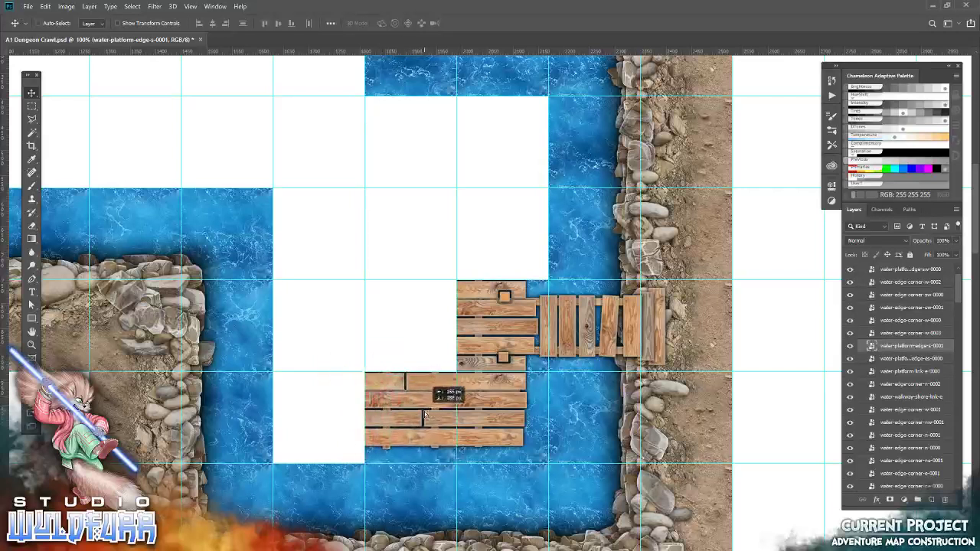
Step: Finish the lower platform's left end with an edge tile and water-platform-edge-w-0000 above it
{"action": "key", "text": "alt+Tab"}
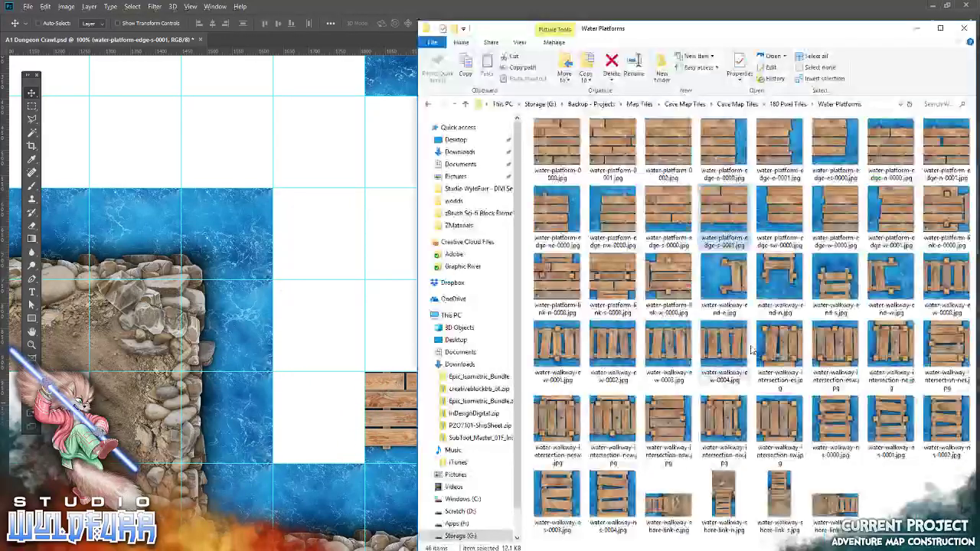
{"action": "left_click_drag", "start_coordinate": [724, 214], "coordinate": [299, 346]}
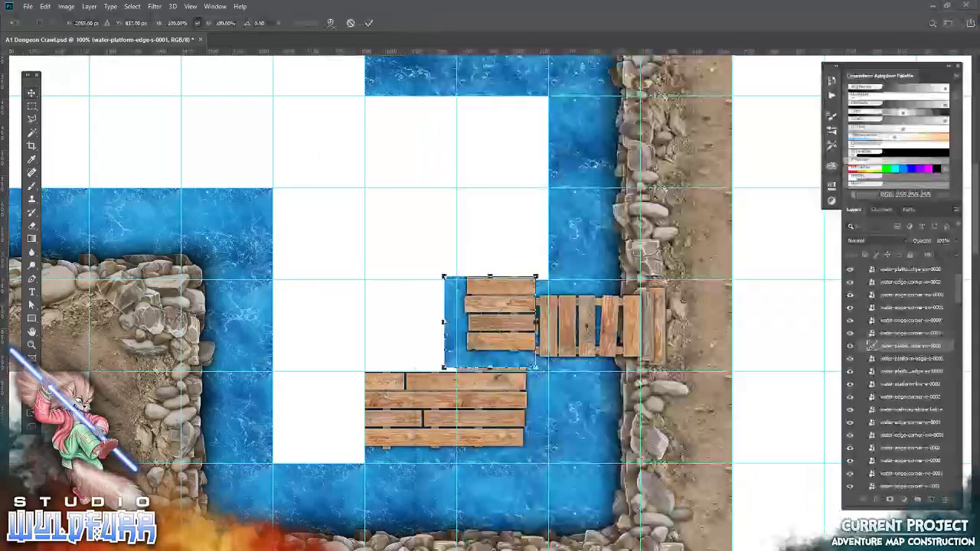
{"action": "left_click", "coordinate": [369, 22]}
{"action": "mouse_move", "coordinate": [528, 337]}
{"action": "left_mouse_down"}
{"action": "mouse_move", "coordinate": [355, 419]}
{"action": "mouse_move", "coordinate": [356, 431]}
{"action": "left_mouse_up"}
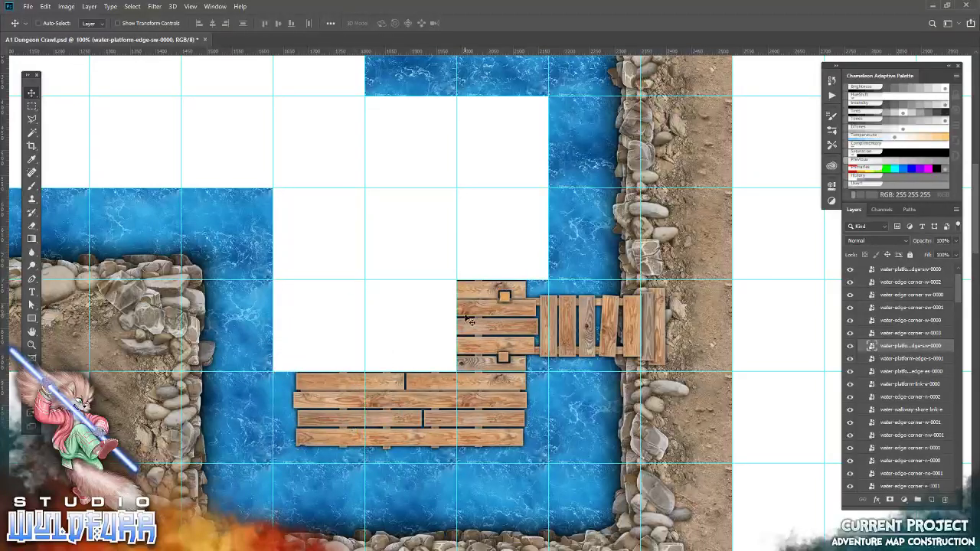
{"action": "key", "text": "alt+Tab"}
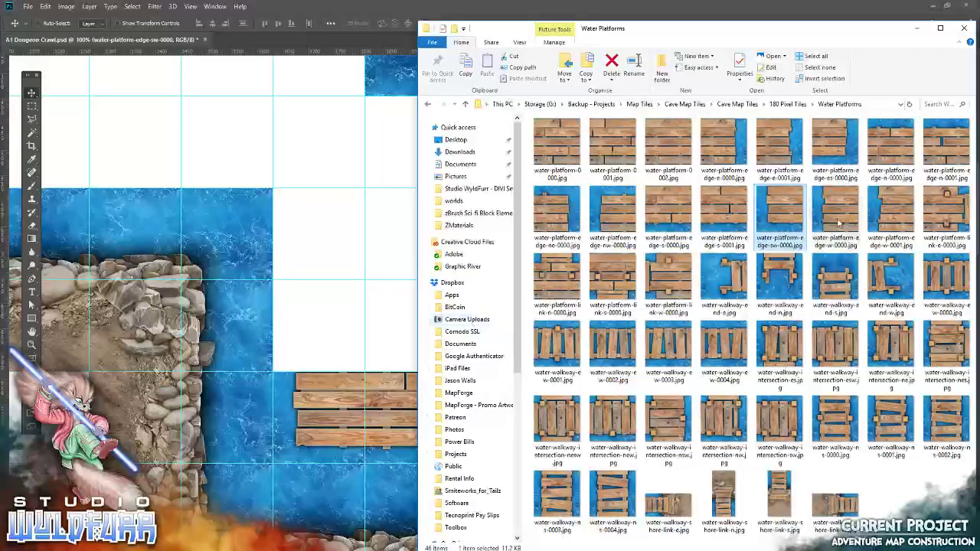
{"action": "left_click_drag", "start_coordinate": [846, 213], "coordinate": [328, 273]}
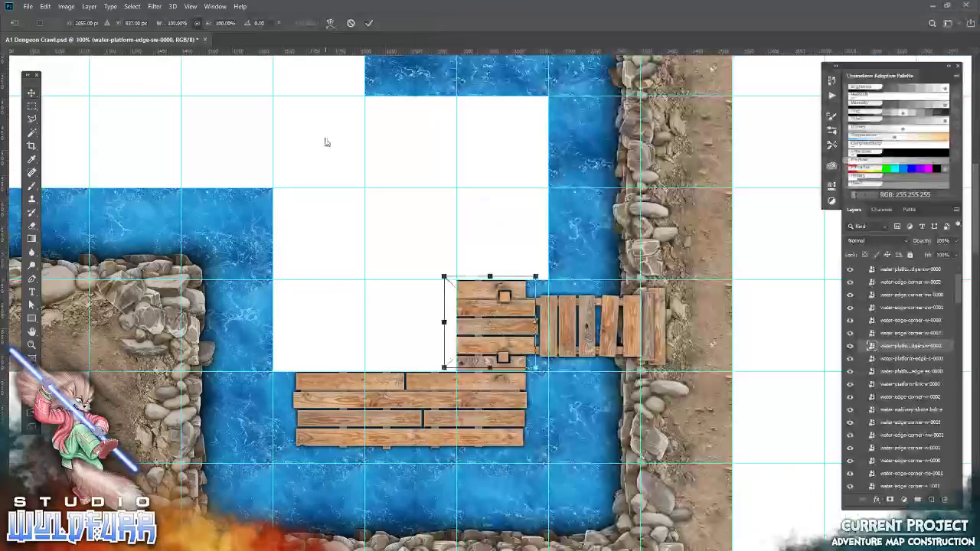
{"action": "left_click", "coordinate": [369, 22]}
{"action": "mouse_move", "coordinate": [508, 319]}
{"action": "left_mouse_down"}
{"action": "mouse_move", "coordinate": [329, 314]}
{"action": "mouse_move", "coordinate": [337, 321]}
{"action": "left_mouse_up"}
Step: Place a water-platform-link-w-0000 tile in the upper-left water
{"action": "key", "text": "alt+Tab"}
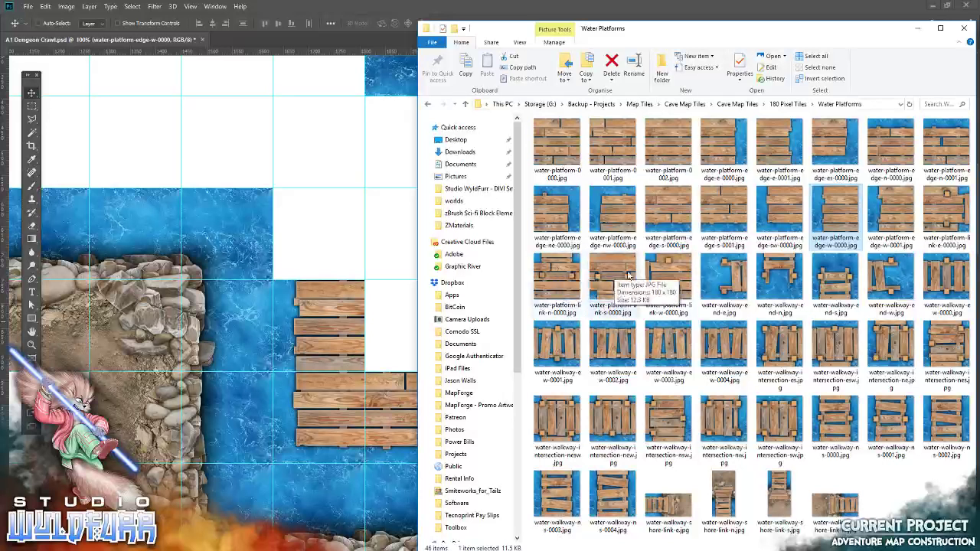
{"action": "left_click_drag", "start_coordinate": [668, 282], "coordinate": [490, 322]}
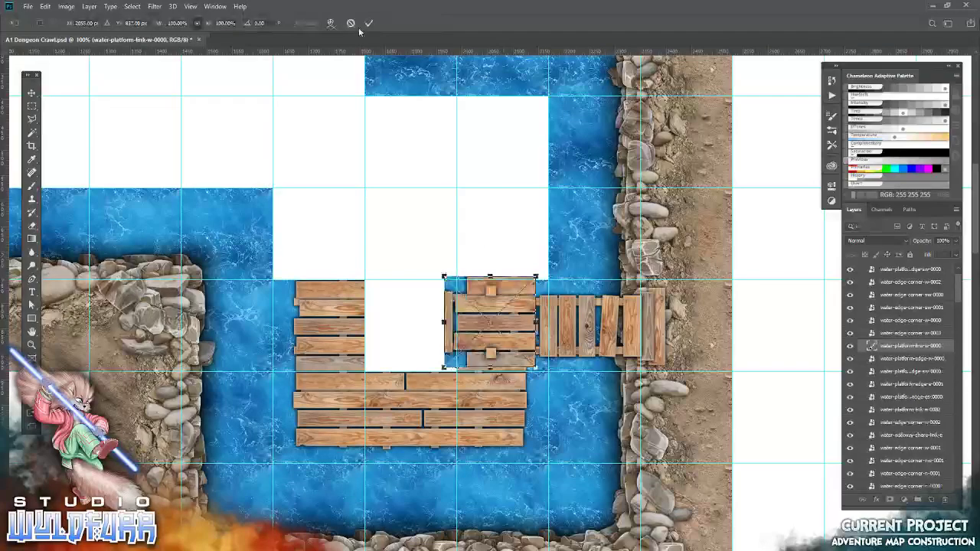
{"action": "left_click", "coordinate": [368, 23]}
{"action": "left_click_drag", "start_coordinate": [495, 324], "coordinate": [324, 150]}
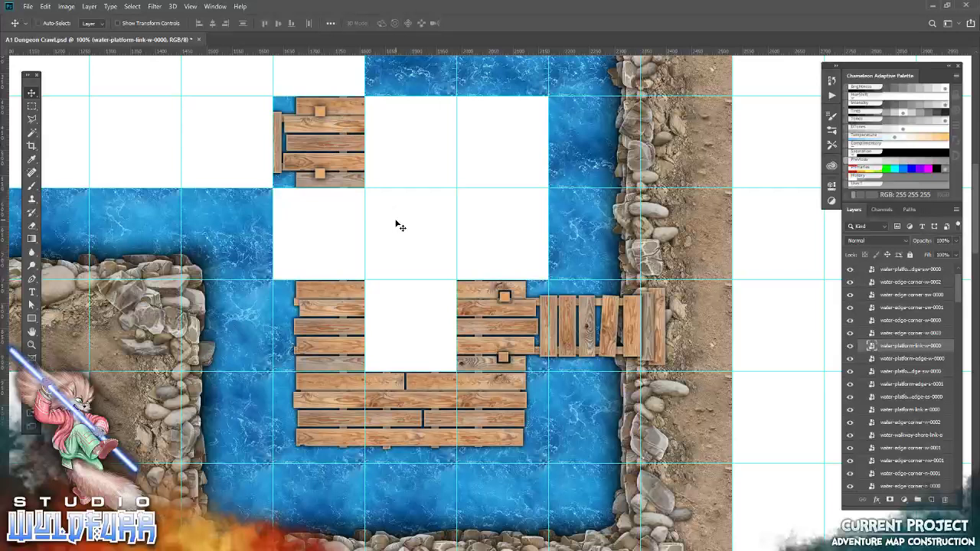
Step: Add water-platform-edge-w-0001 to the left plank column, then a water-platform-edge-sw-0000 tile above it
{"action": "key", "text": "alt+Tab"}
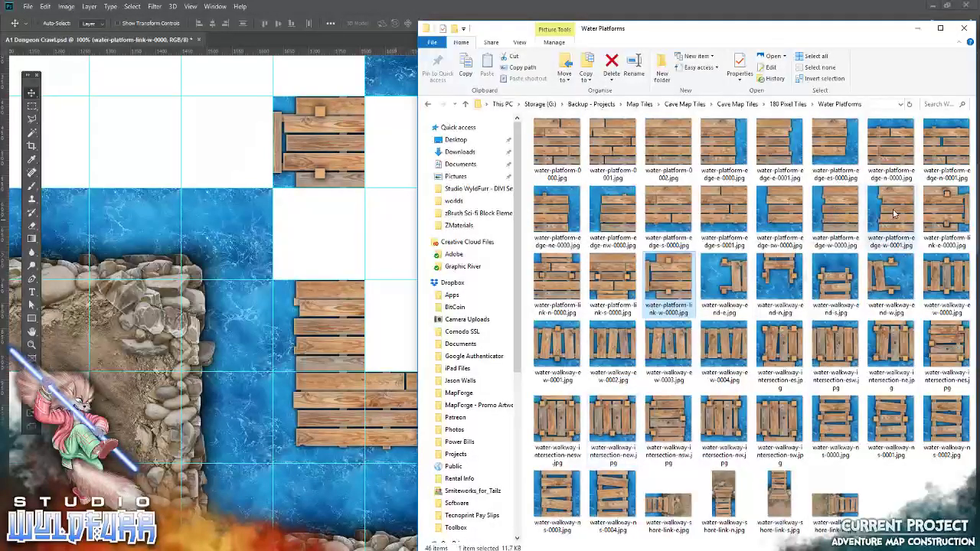
{"action": "mouse_move", "coordinate": [894, 214]}
{"action": "left_mouse_down"}
{"action": "mouse_move", "coordinate": [491, 322]}
{"action": "mouse_move", "coordinate": [325, 235]}
{"action": "left_mouse_up"}
{"action": "left_click", "coordinate": [367, 23]}
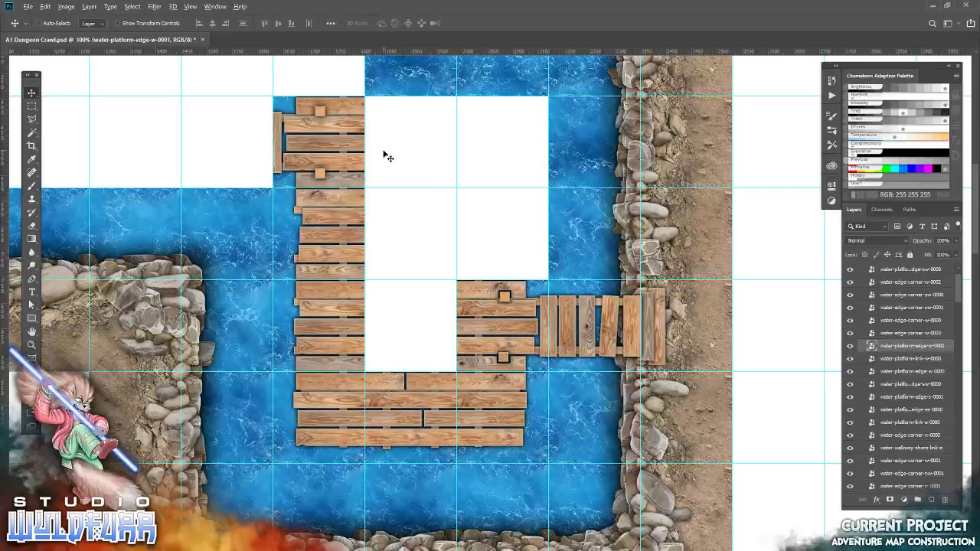
{"action": "key", "text": "alt+Tab"}
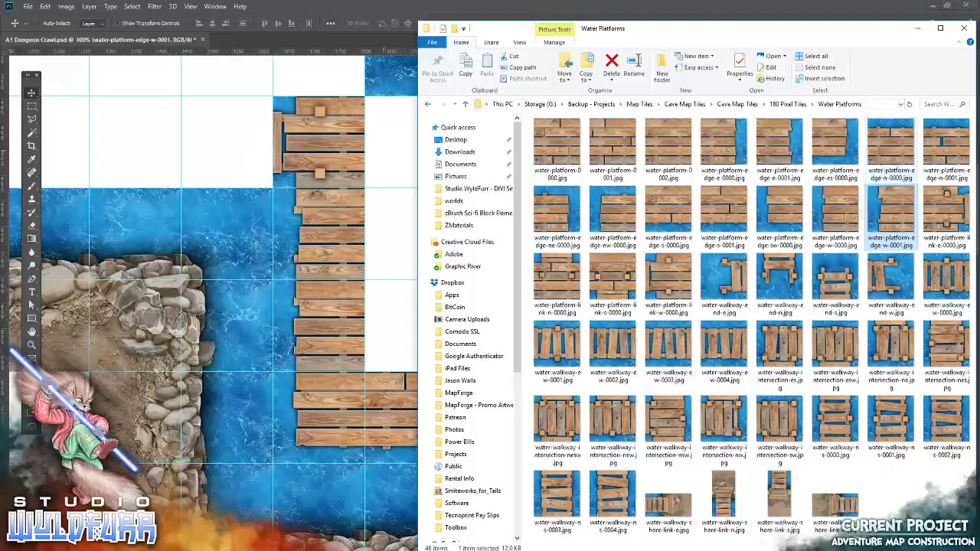
{"action": "key", "text": "alt+Tab"}
{"action": "left_click_drag", "start_coordinate": [393, 148], "coordinate": [396, 267]}
{"action": "key", "text": "alt+Tab"}
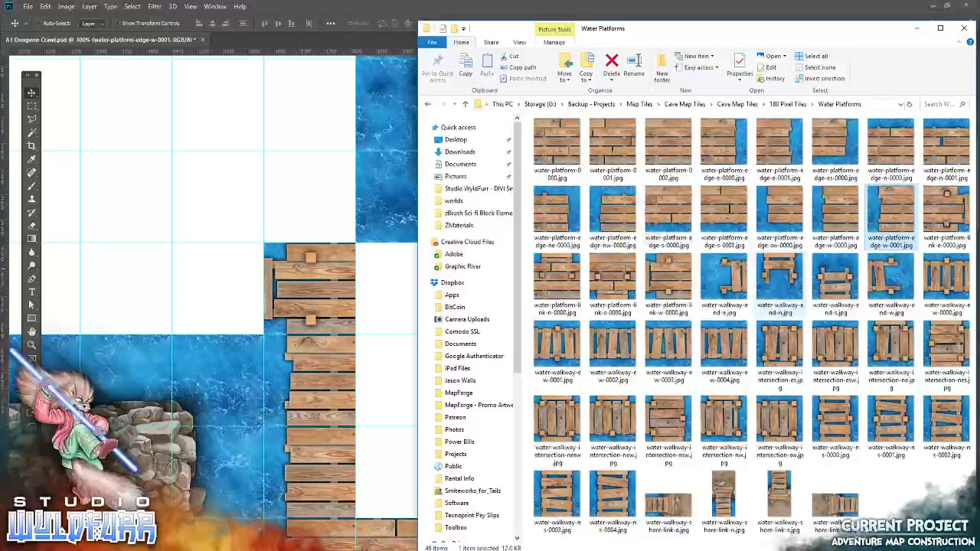
{"action": "left_click", "coordinate": [281, 192]}
{"action": "mouse_move", "coordinate": [281, 192]}
{"action": "left_mouse_down"}
{"action": "mouse_move", "coordinate": [490, 322]}
{"action": "mouse_move", "coordinate": [303, 183]}
{"action": "left_mouse_up"}
{"action": "key", "text": "Return"}
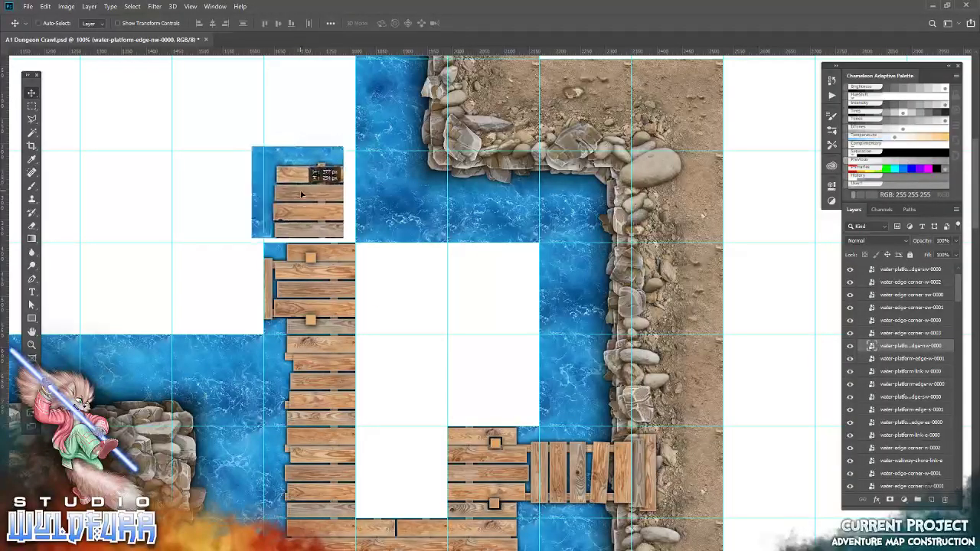
Step: Delete the water-edge-corner-sw-0000 layer and another overlapping water corner layer
{"action": "right_click", "coordinate": [385, 200]}
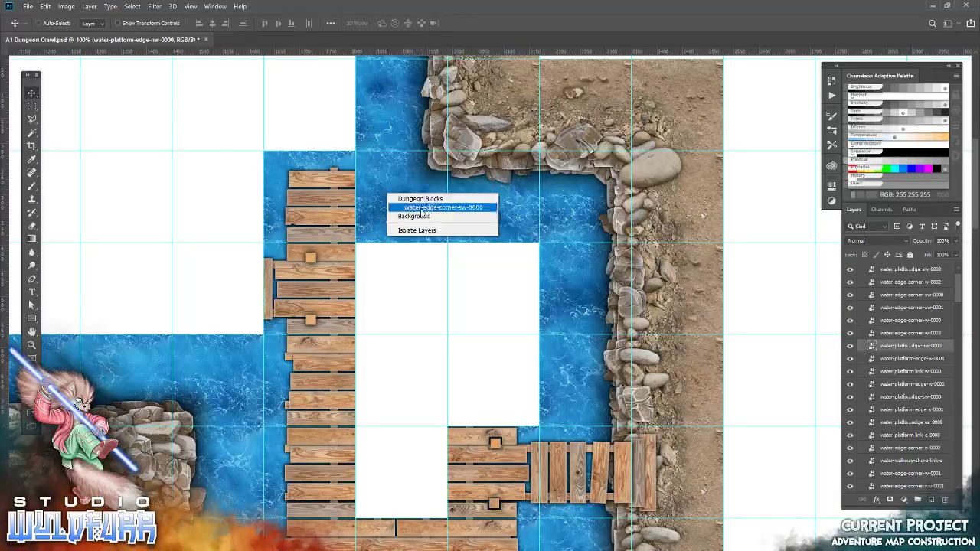
{"action": "left_click", "coordinate": [425, 211]}
{"action": "left_click_drag", "start_coordinate": [901, 295], "coordinate": [946, 500]}
{"action": "right_click", "coordinate": [592, 195]}
{"action": "left_click", "coordinate": [628, 204]}
{"action": "left_click_drag", "start_coordinate": [926, 284], "coordinate": [947, 500]}
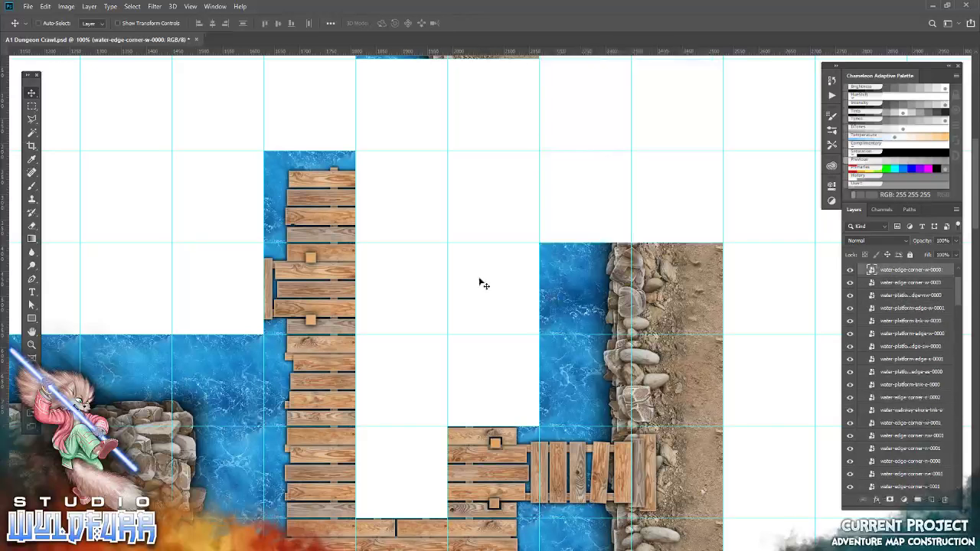
Step: Place a water-platform-edge-n-0001 tile at the top of the left platform
{"action": "key", "text": "alt+Tab"}
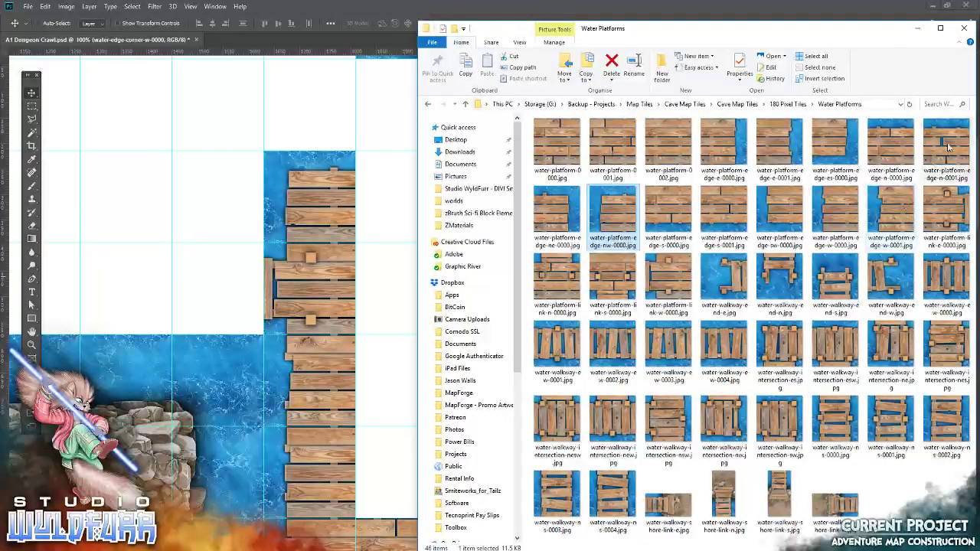
{"action": "left_click_drag", "start_coordinate": [940, 157], "coordinate": [230, 230]}
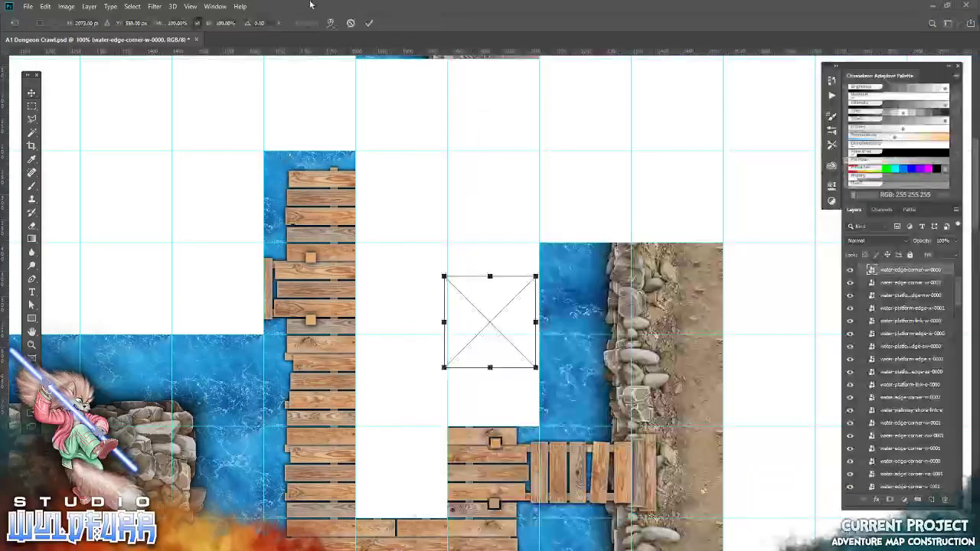
{"action": "left_click", "coordinate": [370, 23]}
{"action": "left_click_drag", "start_coordinate": [482, 302], "coordinate": [393, 177]}
Step: Delete the stray water-edge-corner-w-0002 tile and bring the jetty area into view
{"action": "scroll", "coordinate": [426, 116], "scroll_direction": "up", "scroll_amount": 3}
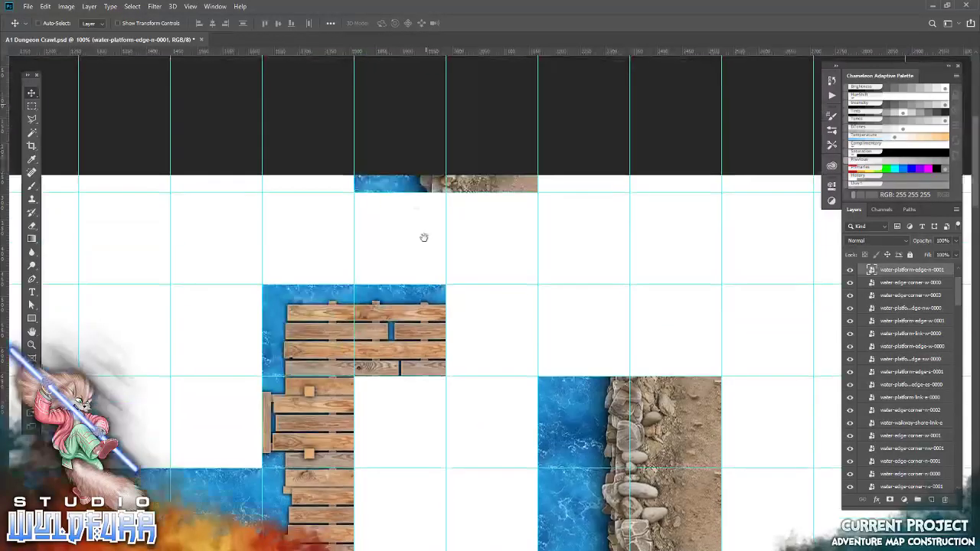
{"action": "right_click", "coordinate": [417, 186]}
{"action": "left_click", "coordinate": [449, 192]}
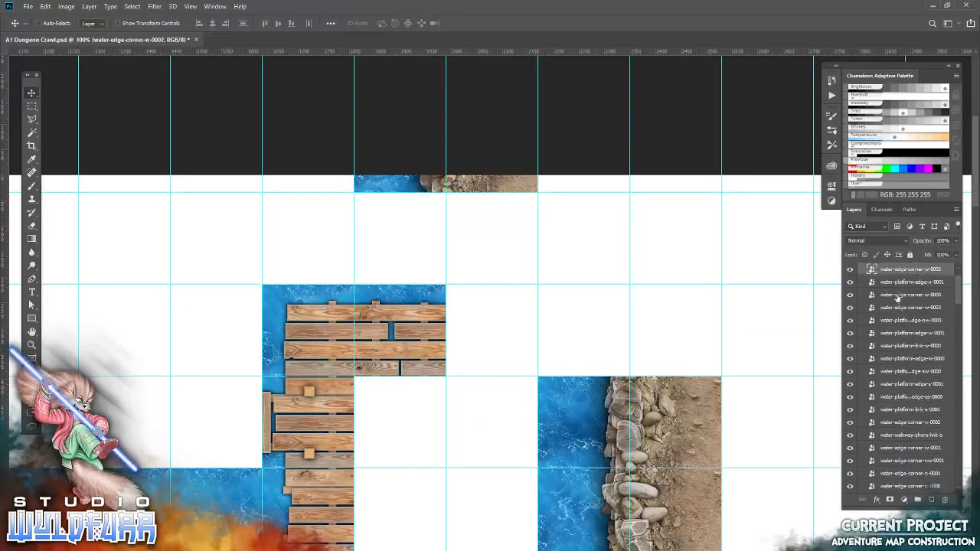
{"action": "left_click_drag", "start_coordinate": [905, 272], "coordinate": [948, 499]}
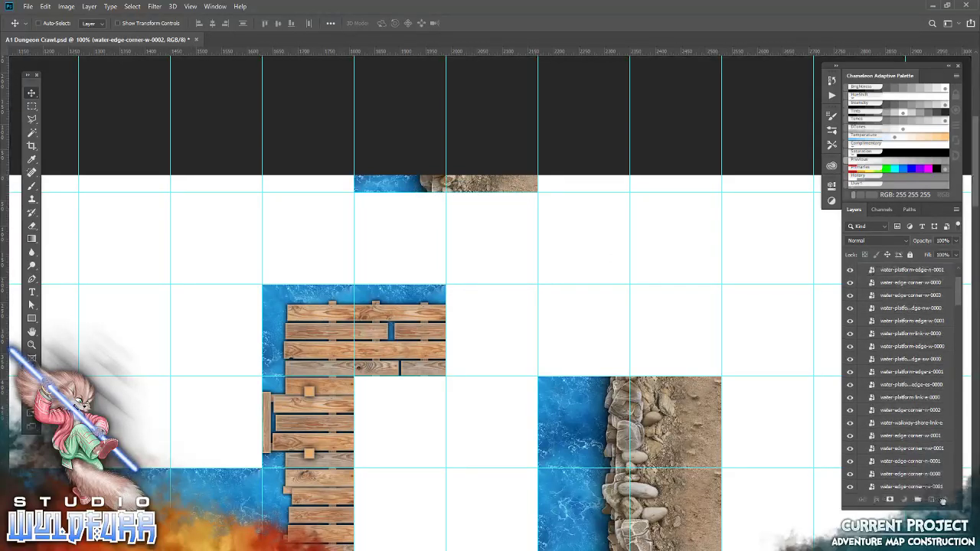
{"action": "left_click_drag", "start_coordinate": [484, 385], "coordinate": [403, 283]}
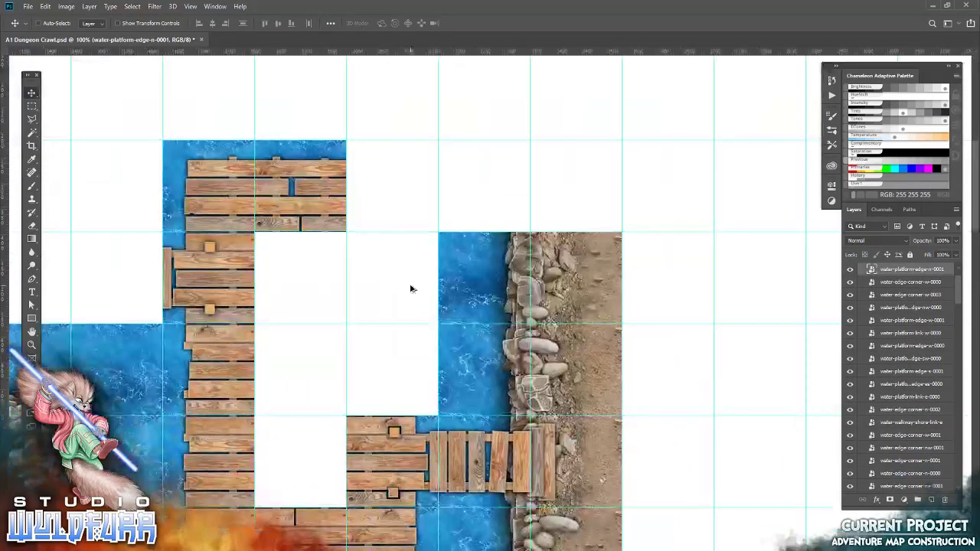
Step: Extend the top platform with a north-east edge tile and an east edge tile under its corner
{"action": "key", "text": "alt+Tab"}
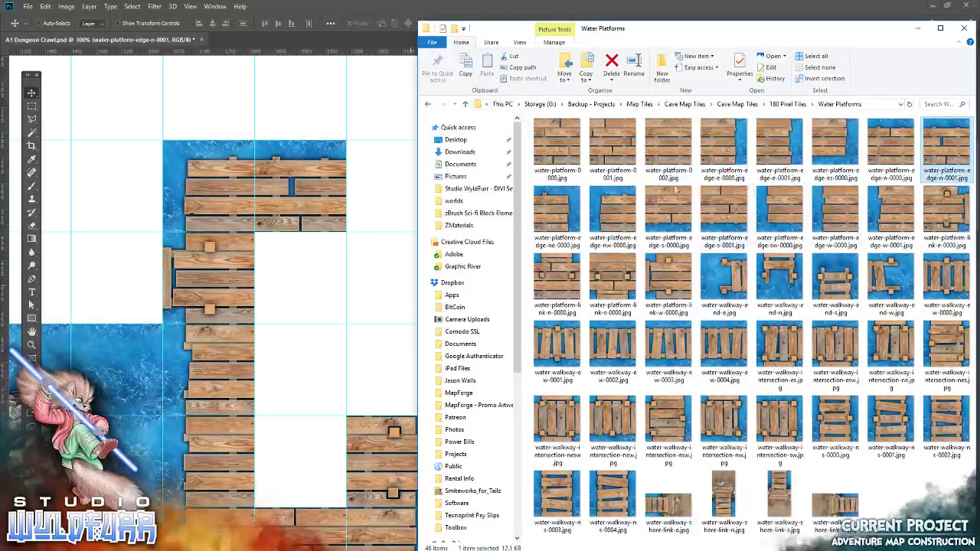
{"action": "mouse_move", "coordinate": [557, 214]}
{"action": "left_mouse_down"}
{"action": "mouse_move", "coordinate": [335, 255]}
{"action": "mouse_move", "coordinate": [339, 109]}
{"action": "left_mouse_up"}
{"action": "left_click", "coordinate": [368, 23]}
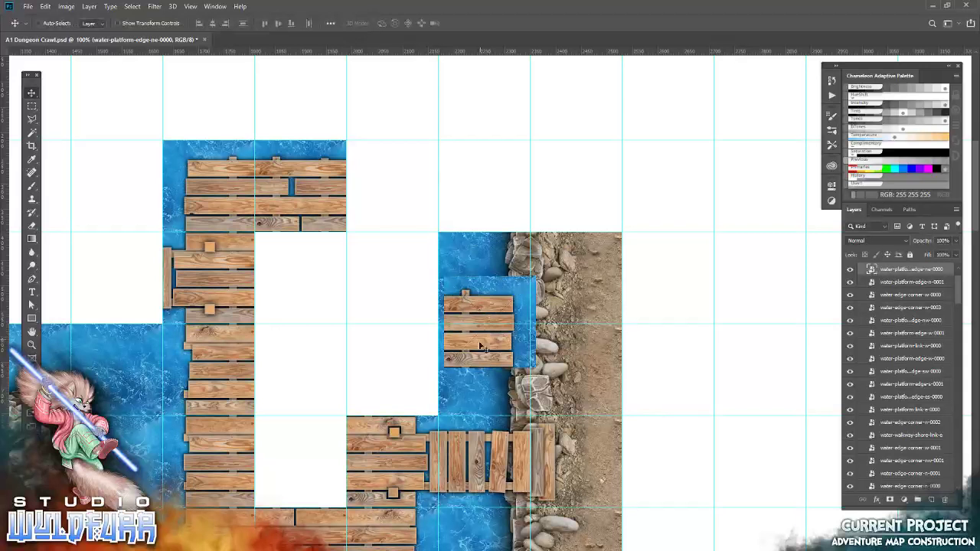
{"action": "left_click_drag", "start_coordinate": [480, 347], "coordinate": [385, 212]}
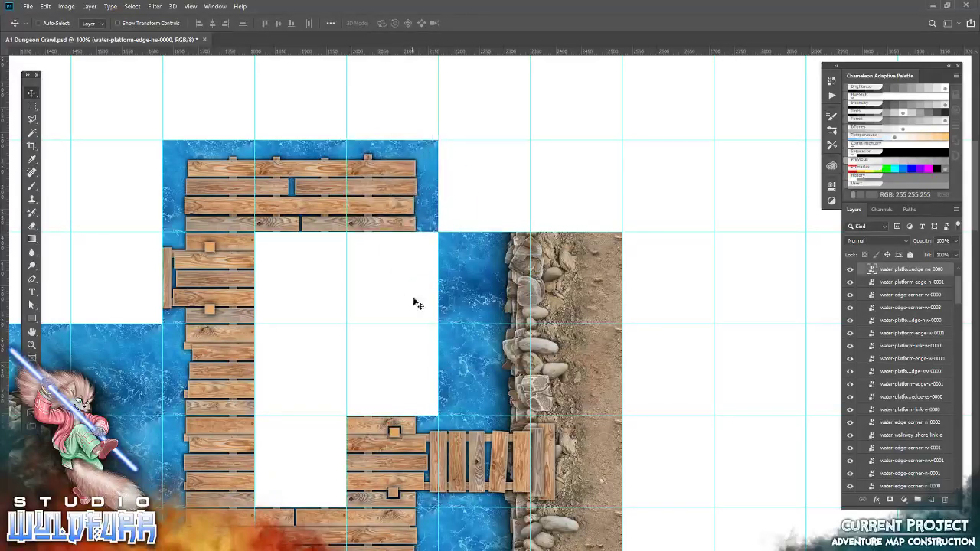
{"action": "key", "text": "alt+Tab"}
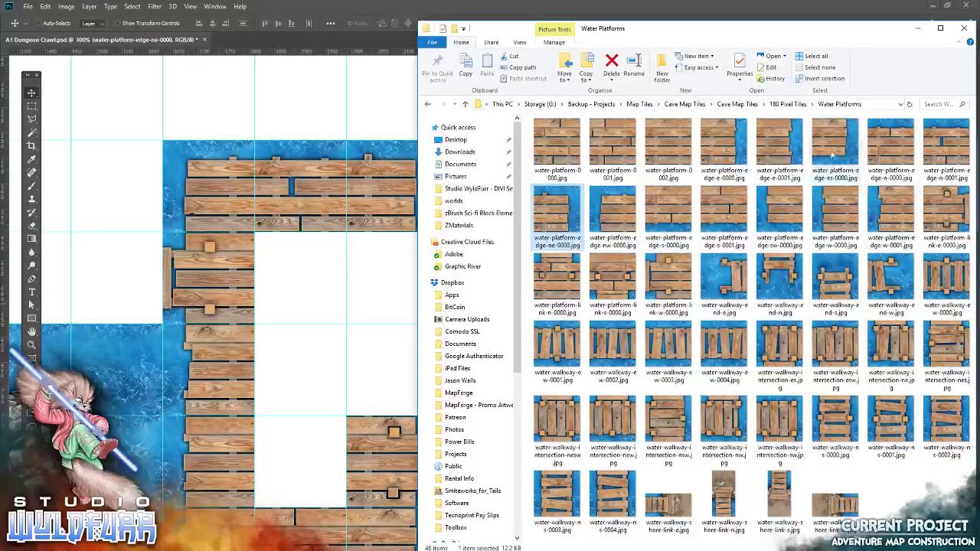
{"action": "mouse_move", "coordinate": [780, 149]}
{"action": "left_mouse_down"}
{"action": "mouse_move", "coordinate": [669, 168]}
{"action": "mouse_move", "coordinate": [487, 320]}
{"action": "left_mouse_up"}
{"action": "key", "text": "Return"}
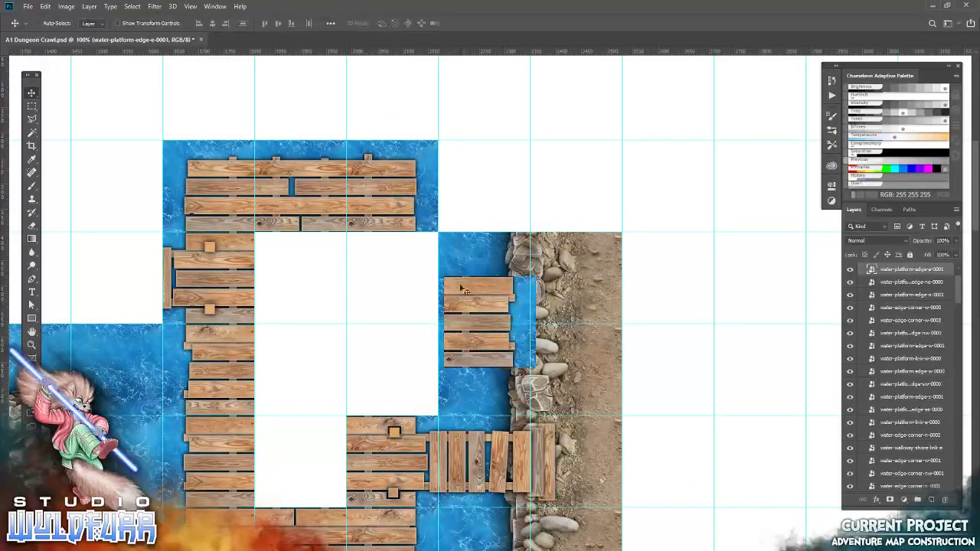
{"action": "left_click_drag", "start_coordinate": [457, 256], "coordinate": [370, 261]}
Step: Add another east edge tile down the right side and a plank tile in the white gap
{"action": "key", "text": "alt+Tab"}
{"action": "left_click_drag", "start_coordinate": [730, 145], "coordinate": [312, 262]}
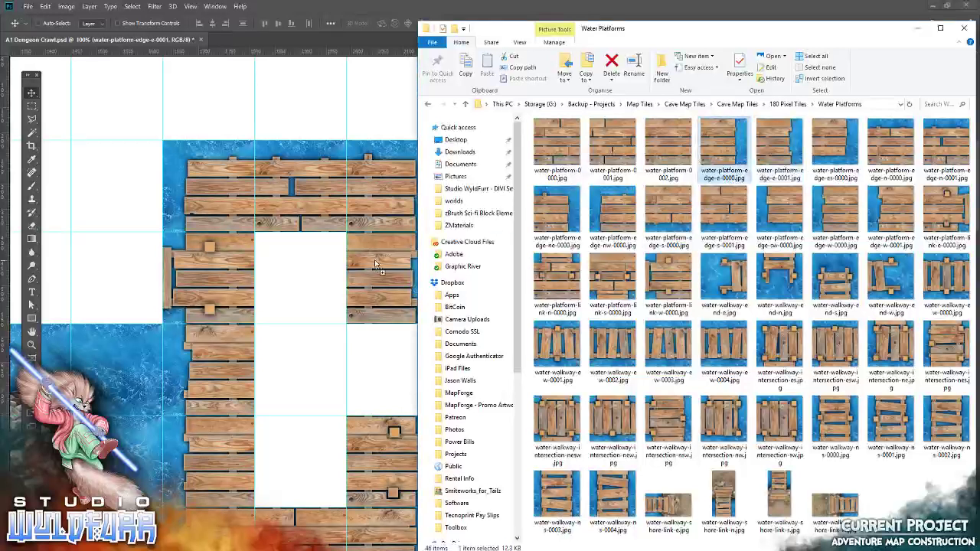
{"action": "left_click", "coordinate": [369, 23]}
{"action": "mouse_move", "coordinate": [500, 361]}
{"action": "left_mouse_down"}
{"action": "mouse_move", "coordinate": [386, 408]}
{"action": "mouse_move", "coordinate": [399, 410]}
{"action": "left_mouse_up"}
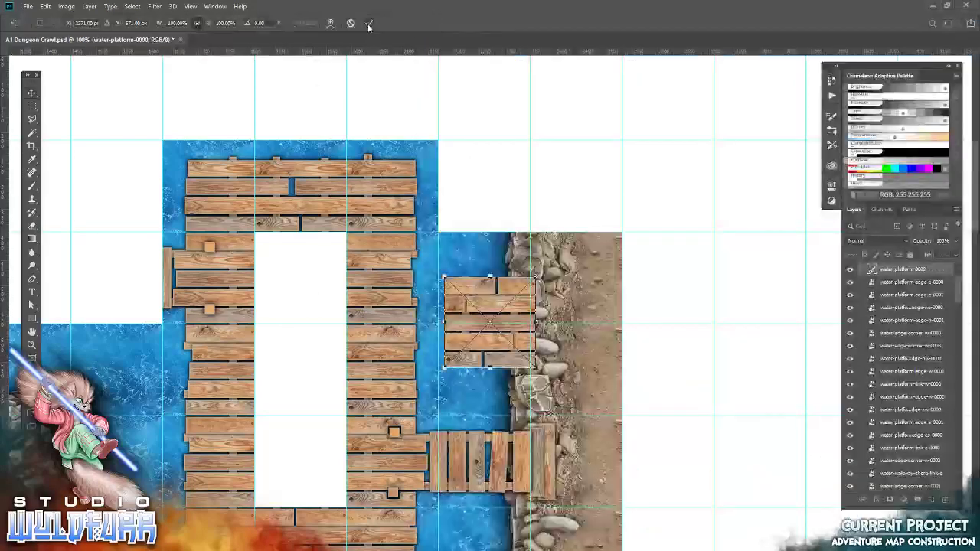
{"action": "mouse_move", "coordinate": [466, 295]}
{"action": "left_mouse_down"}
{"action": "mouse_move", "coordinate": [423, 272]}
{"action": "mouse_move", "coordinate": [281, 255]}
{"action": "left_mouse_up"}
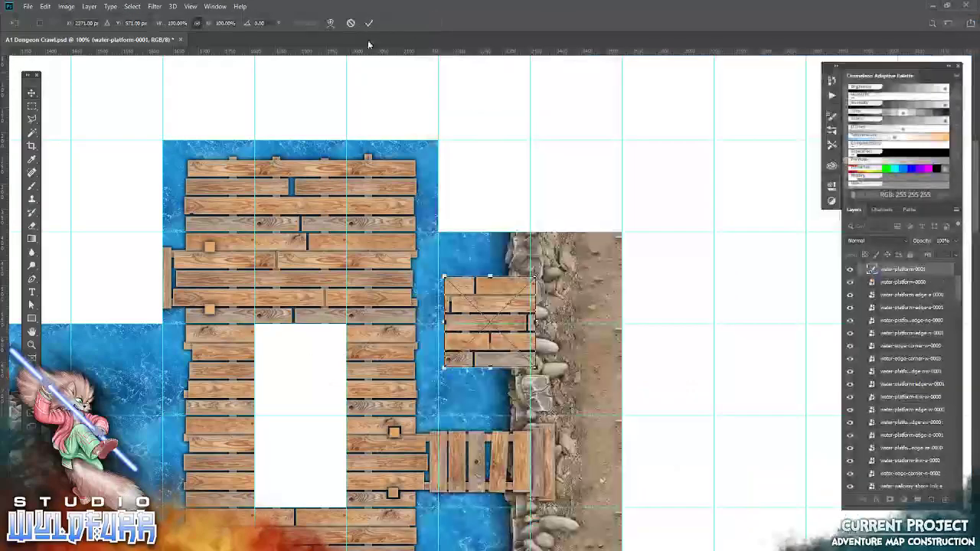
{"action": "left_click", "coordinate": [369, 23]}
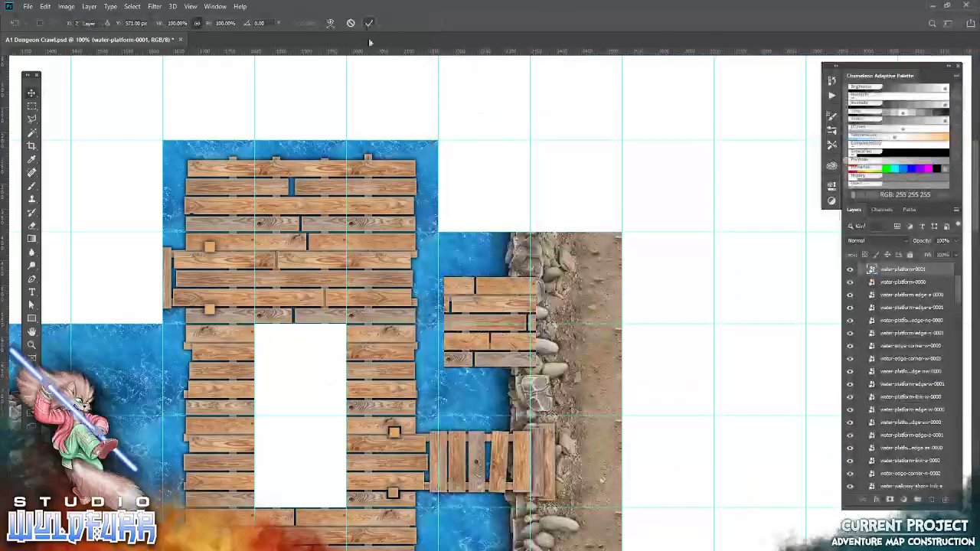
{"action": "mouse_move", "coordinate": [492, 344]}
{"action": "left_mouse_down"}
{"action": "mouse_move", "coordinate": [284, 453]}
{"action": "mouse_move", "coordinate": [303, 486]}
{"action": "left_mouse_up"}
Step: Fill the last deck gap with a water-platform-0002 plank tile
{"action": "key", "text": "alt+Tab"}
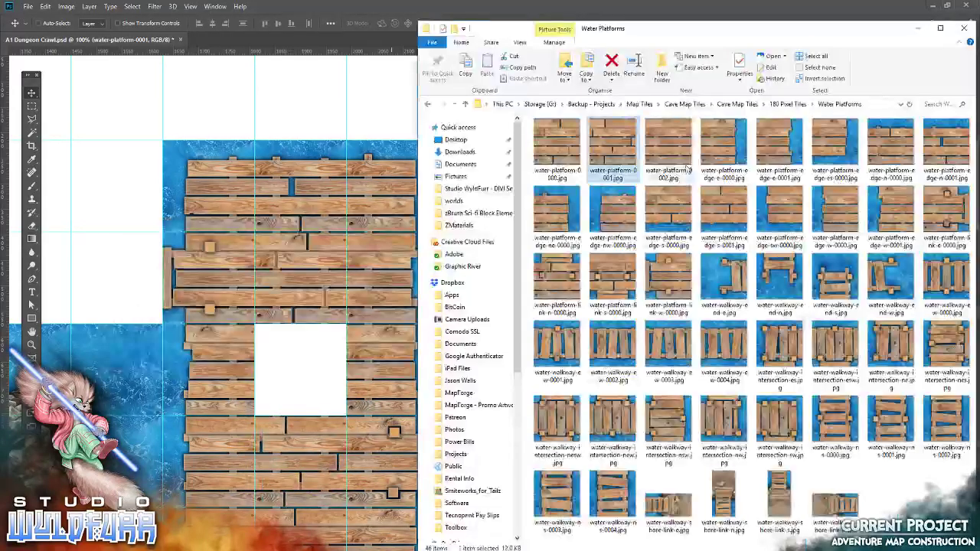
{"action": "left_click_drag", "start_coordinate": [687, 168], "coordinate": [325, 357]}
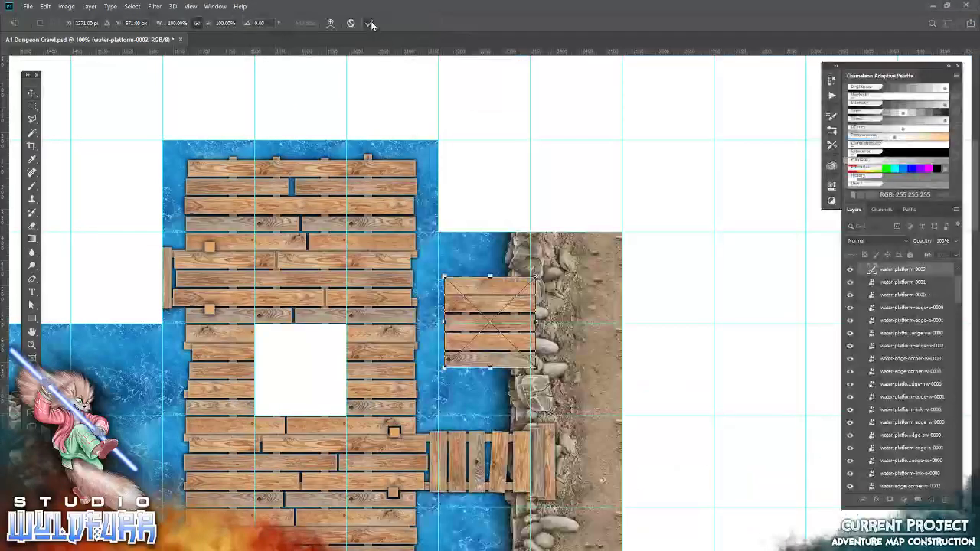
{"action": "left_click", "coordinate": [371, 24]}
{"action": "left_click_drag", "start_coordinate": [481, 358], "coordinate": [300, 407]}
{"action": "left_click_drag", "start_coordinate": [166, 360], "coordinate": [596, 387]}
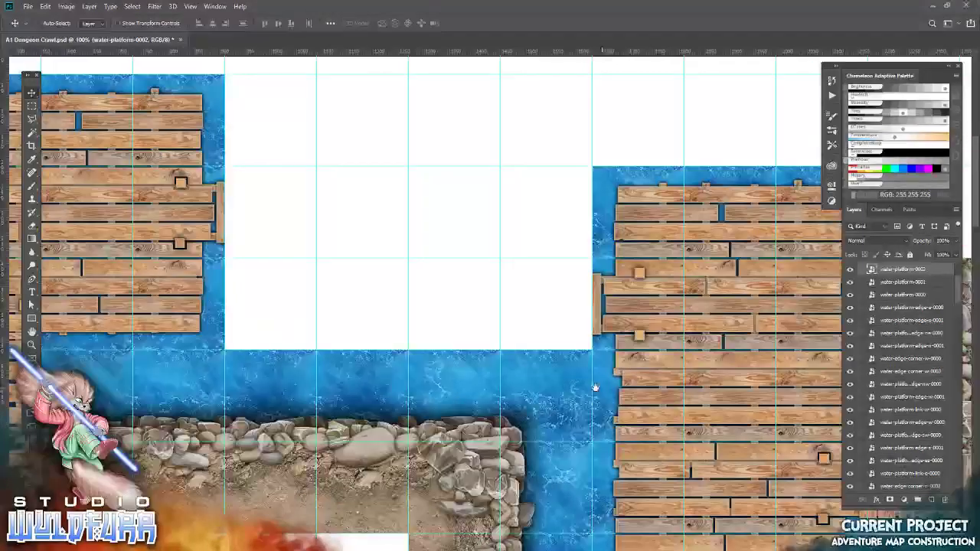
Step: Attach a platform link tile beside the left platform
{"action": "key", "text": "alt+Tab"}
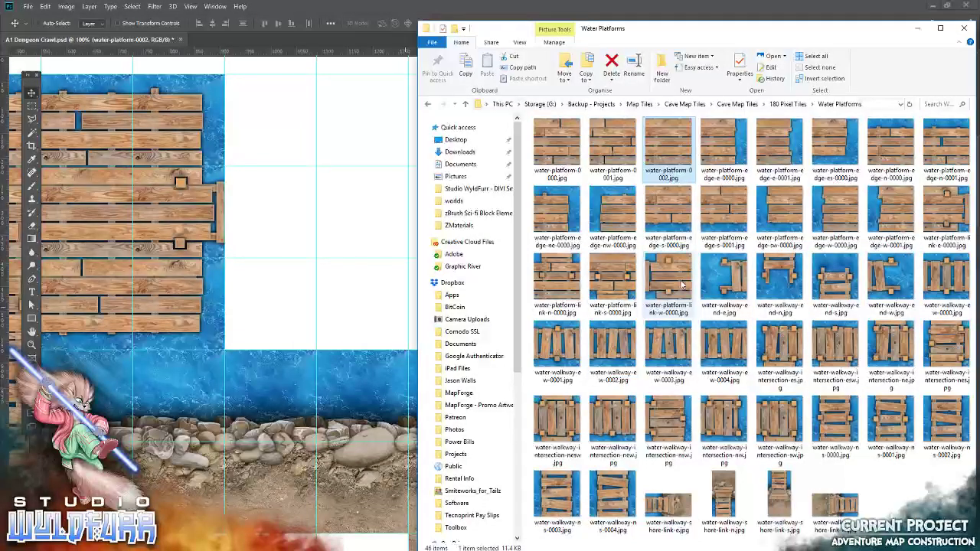
{"action": "left_click_drag", "start_coordinate": [615, 287], "coordinate": [282, 217]}
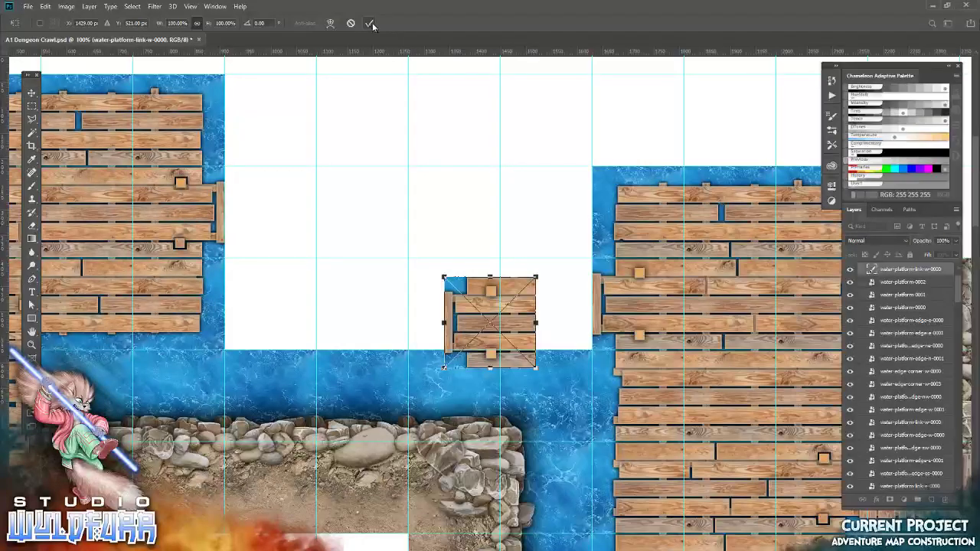
{"action": "left_click", "coordinate": [369, 23]}
{"action": "left_click_drag", "start_coordinate": [493, 338], "coordinate": [274, 226]}
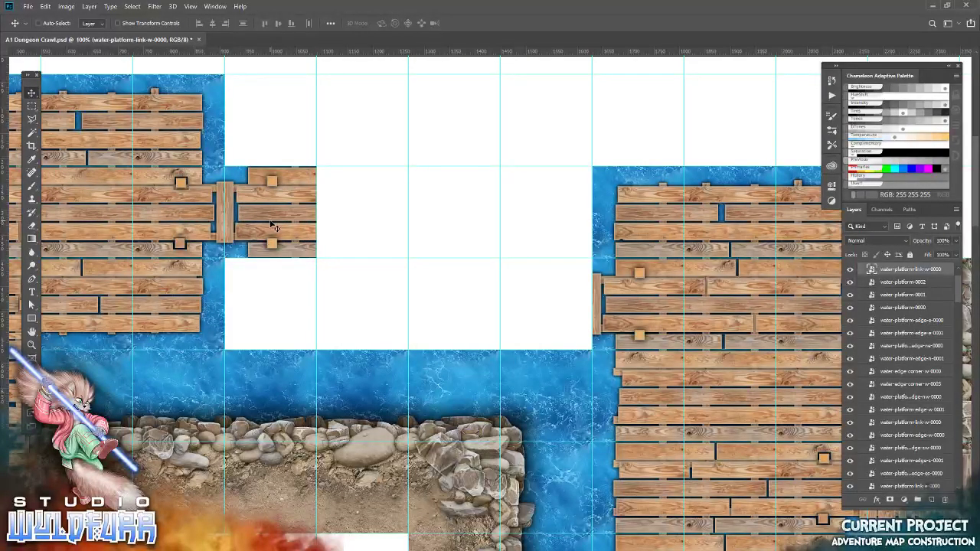
Step: Stack two walkway intersection tiles next to the right platform
{"action": "key", "text": "alt+Tab"}
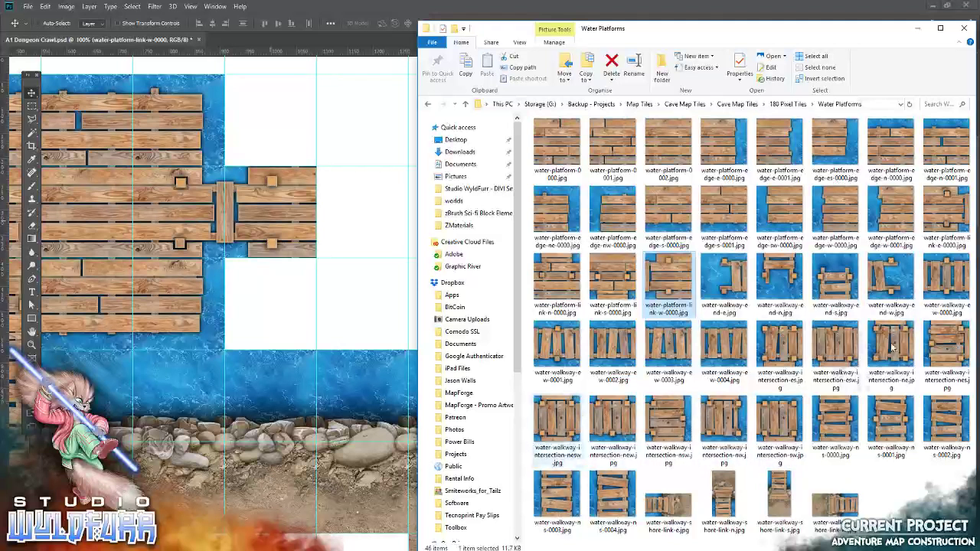
{"action": "left_click_drag", "start_coordinate": [900, 342], "coordinate": [330, 332]}
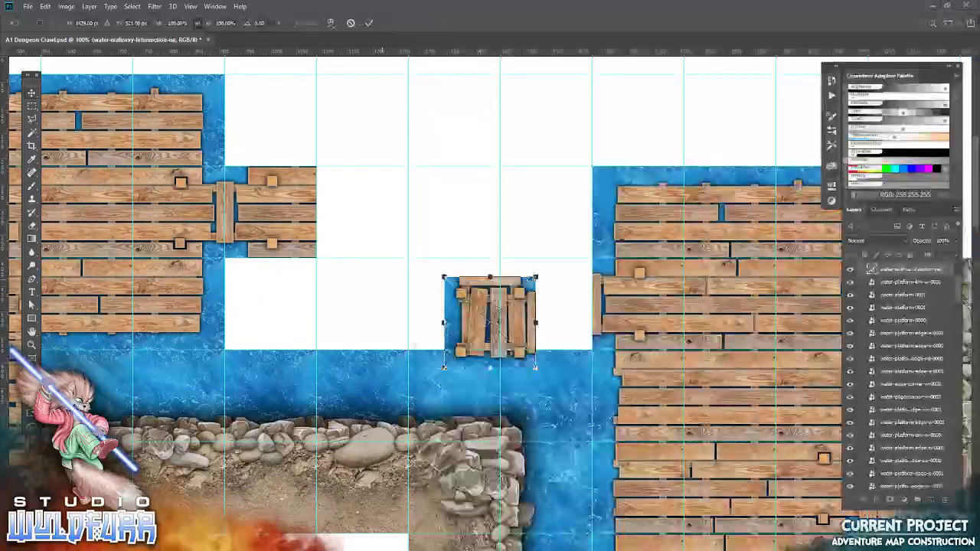
{"action": "left_click", "coordinate": [369, 22]}
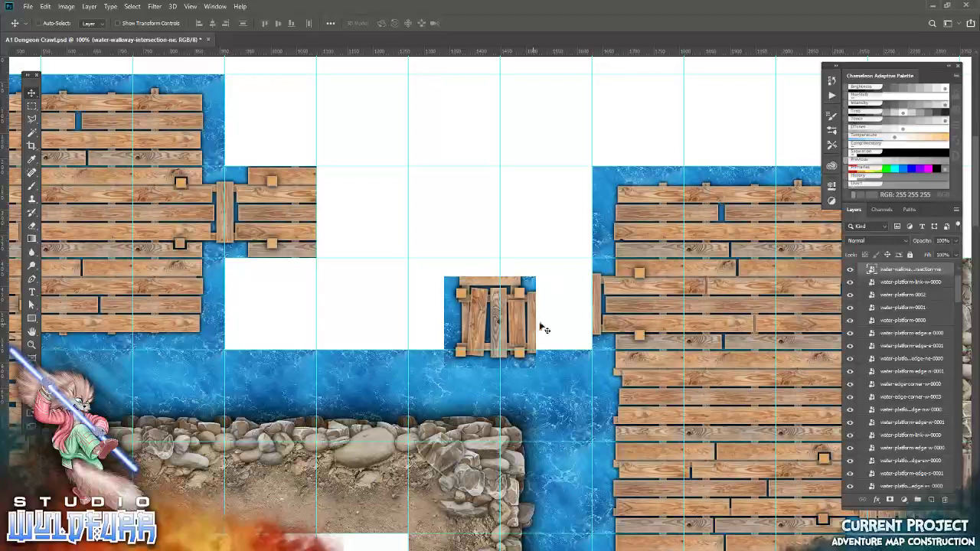
{"action": "left_click_drag", "start_coordinate": [540, 328], "coordinate": [588, 310]}
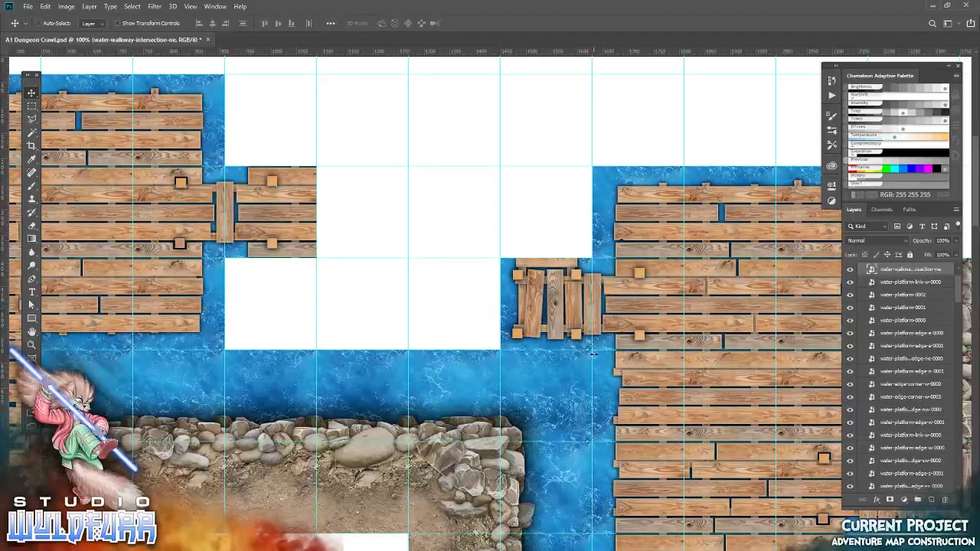
{"action": "key", "text": "alt+Tab"}
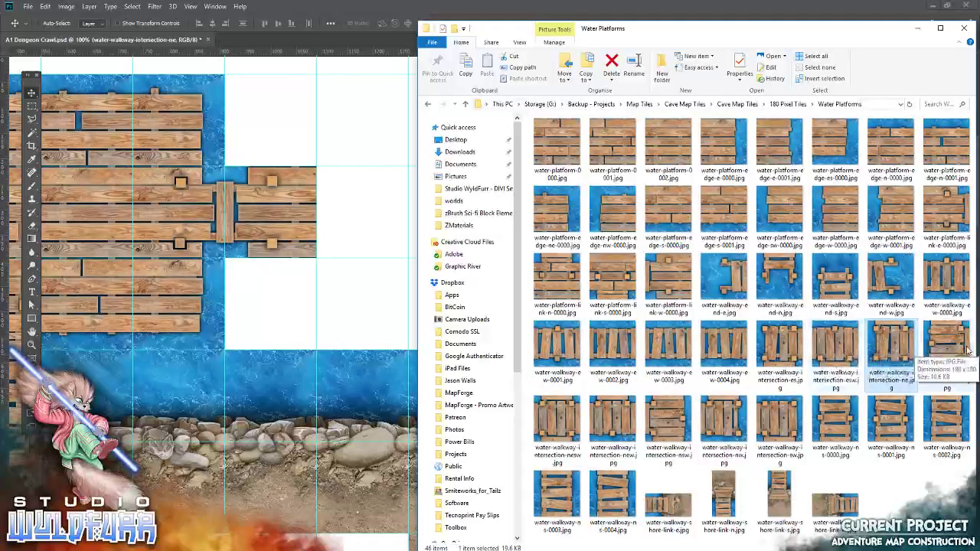
{"action": "left_click_drag", "start_coordinate": [891, 348], "coordinate": [325, 241]}
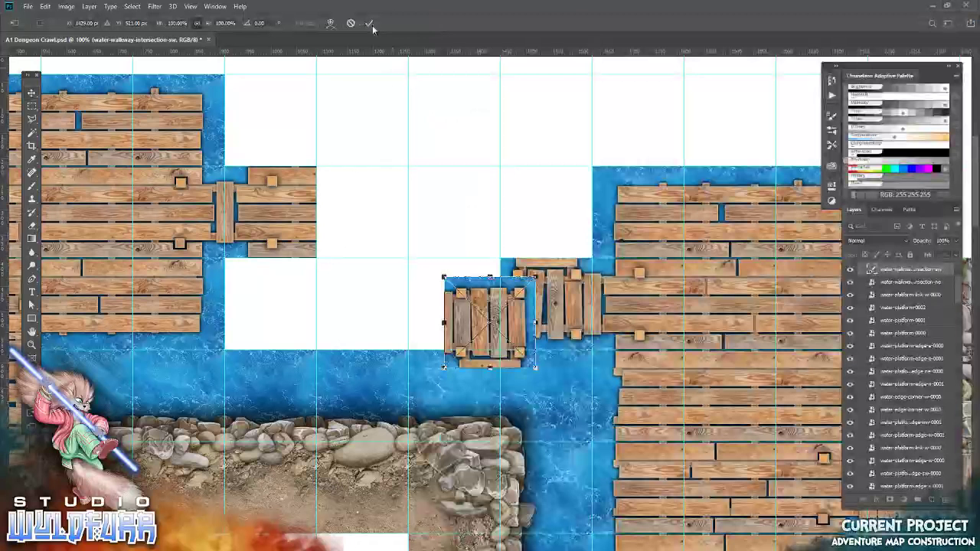
{"action": "key", "text": "Return"}
{"action": "mouse_move", "coordinate": [493, 326]}
{"action": "left_mouse_down"}
{"action": "mouse_move", "coordinate": [484, 180]}
{"action": "mouse_move", "coordinate": [536, 222]}
{"action": "left_mouse_up"}
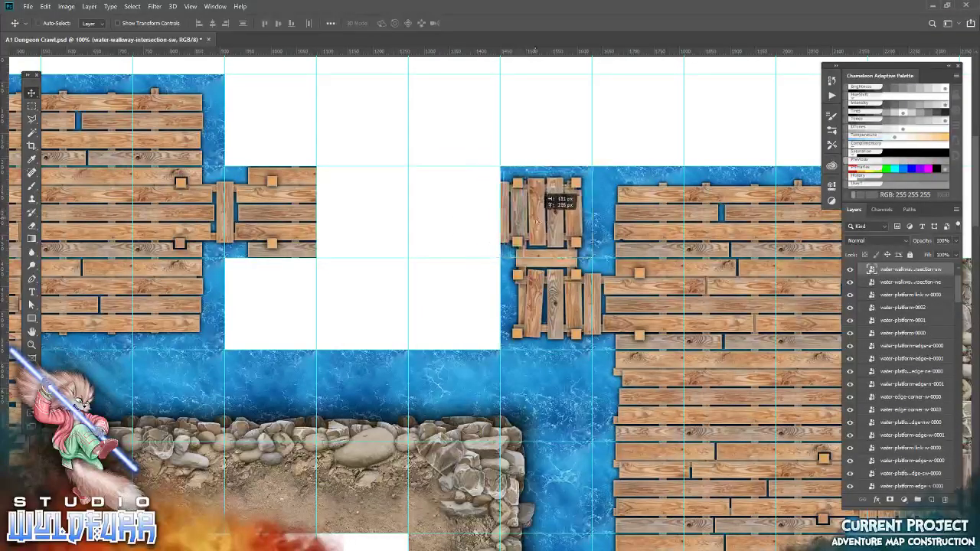
Step: Add water-platform-link-e-0000 by the right crossing and water-platform-edge-nw-0000 above the left link
{"action": "key", "text": "alt+Tab"}
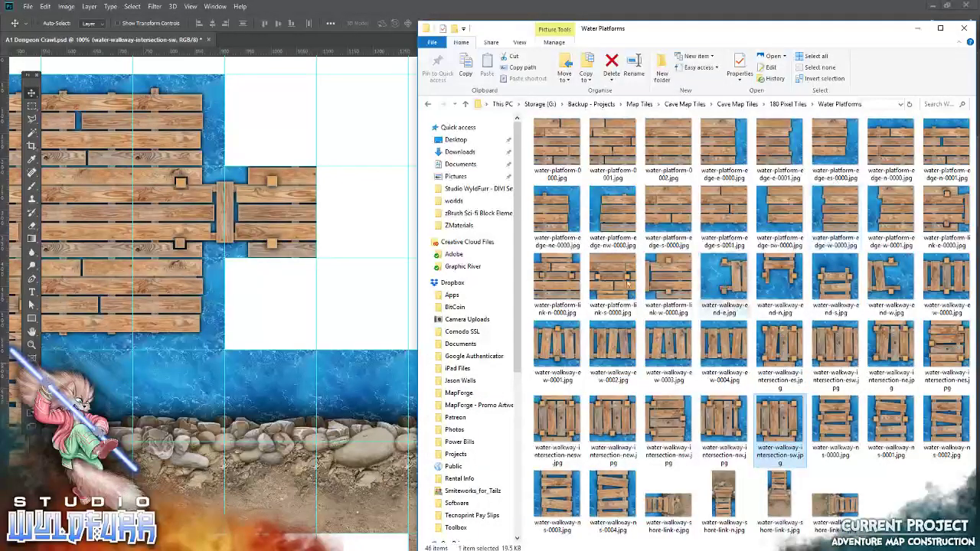
{"action": "mouse_move", "coordinate": [947, 213]}
{"action": "left_mouse_down"}
{"action": "mouse_move", "coordinate": [325, 242]}
{"action": "mouse_move", "coordinate": [482, 317]}
{"action": "mouse_move", "coordinate": [442, 201]}
{"action": "left_mouse_up"}
{"action": "key", "text": "Return"}
{"action": "key", "text": "alt+Tab"}
{"action": "left_click_drag", "start_coordinate": [680, 253], "coordinate": [341, 59]}
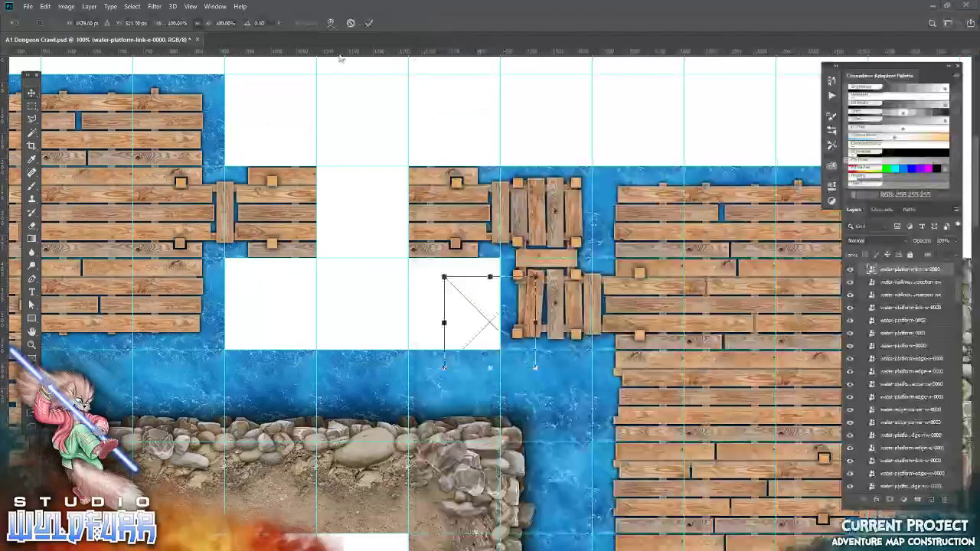
{"action": "key", "text": "Return"}
Step: Place two edge tiles along the top and a south-west edge tile in the left gap
{"action": "mouse_move", "coordinate": [493, 324]}
{"action": "left_mouse_down"}
{"action": "mouse_move", "coordinate": [274, 123]}
{"action": "mouse_move", "coordinate": [274, 109]}
{"action": "left_mouse_up"}
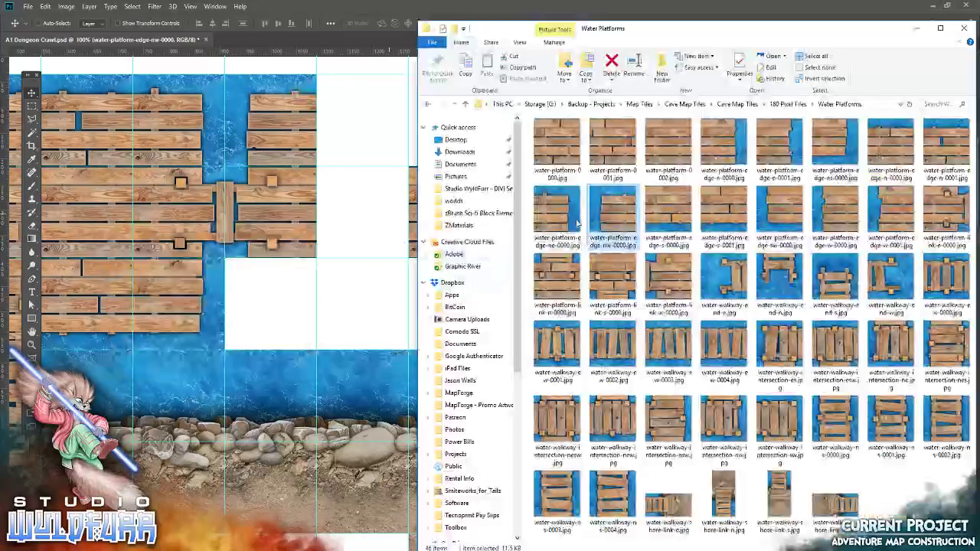
{"action": "mouse_move", "coordinate": [584, 230]}
{"action": "left_mouse_down"}
{"action": "mouse_move", "coordinate": [479, 321]}
{"action": "mouse_move", "coordinate": [442, 96]}
{"action": "left_mouse_up"}
{"action": "key", "text": "Return"}
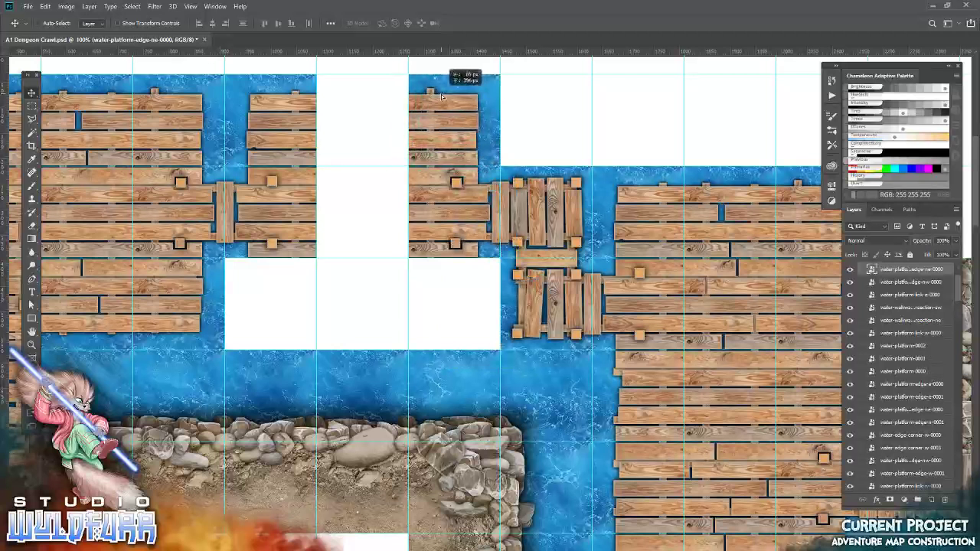
{"action": "key", "text": "alt+Tab"}
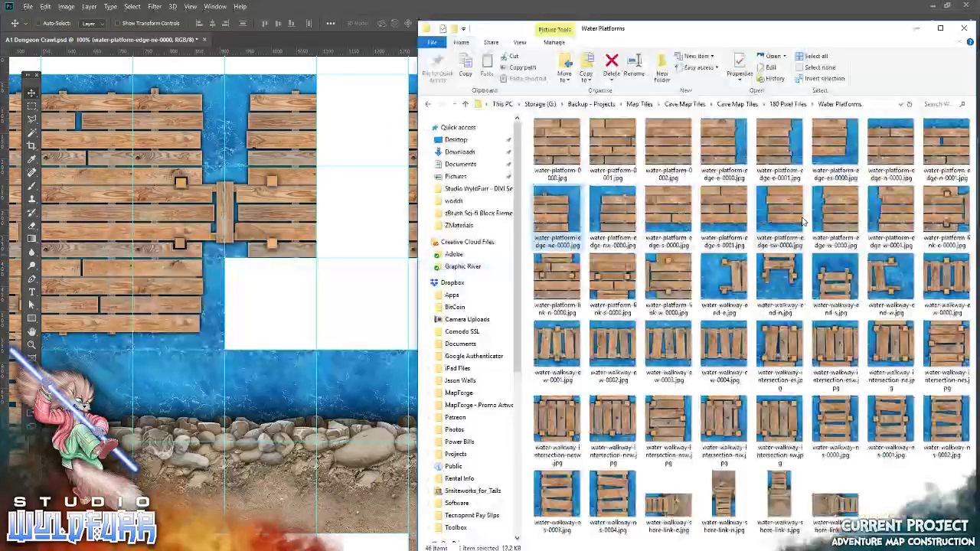
{"action": "left_click_drag", "start_coordinate": [804, 222], "coordinate": [490, 322]}
{"action": "left_click", "coordinate": [369, 23]}
{"action": "left_click_drag", "start_coordinate": [523, 296], "coordinate": [314, 277]}
Step: Fill gaps with water-platform-edge-es-0000 beside the walkway and a south-edge tile between platforms
{"action": "key", "text": "alt+Tab"}
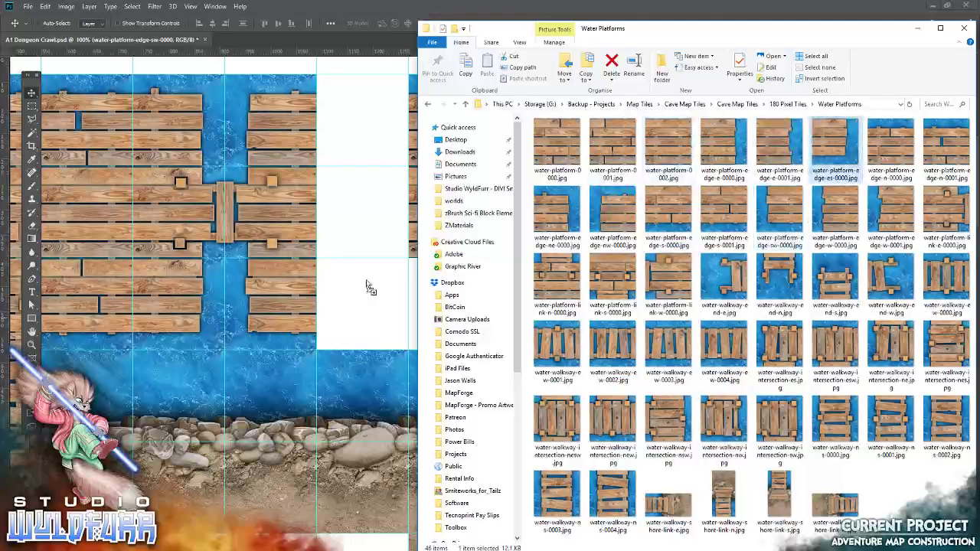
{"action": "left_click_drag", "start_coordinate": [835, 145], "coordinate": [479, 310]}
{"action": "key", "text": "Return"}
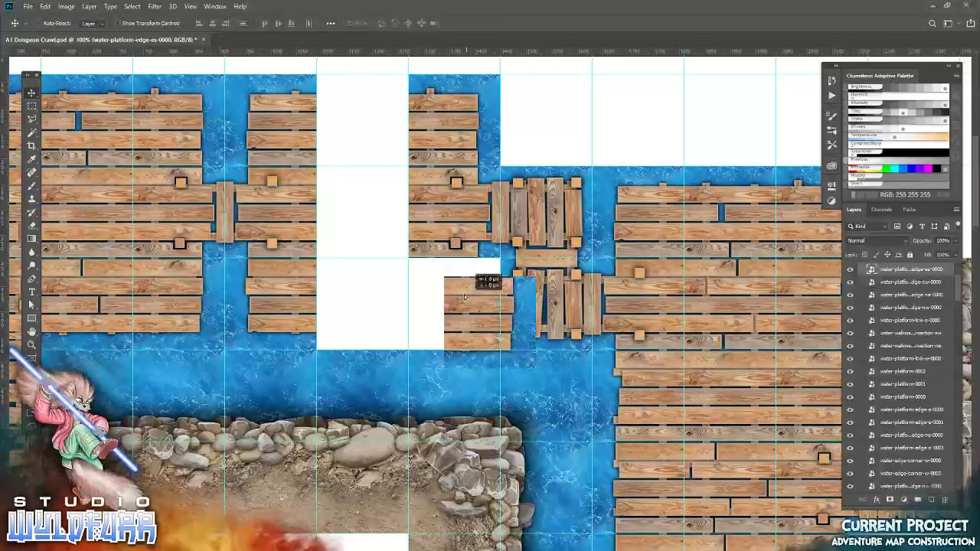
{"action": "left_click_drag", "start_coordinate": [464, 297], "coordinate": [428, 282]}
{"action": "key", "text": "alt+Tab"}
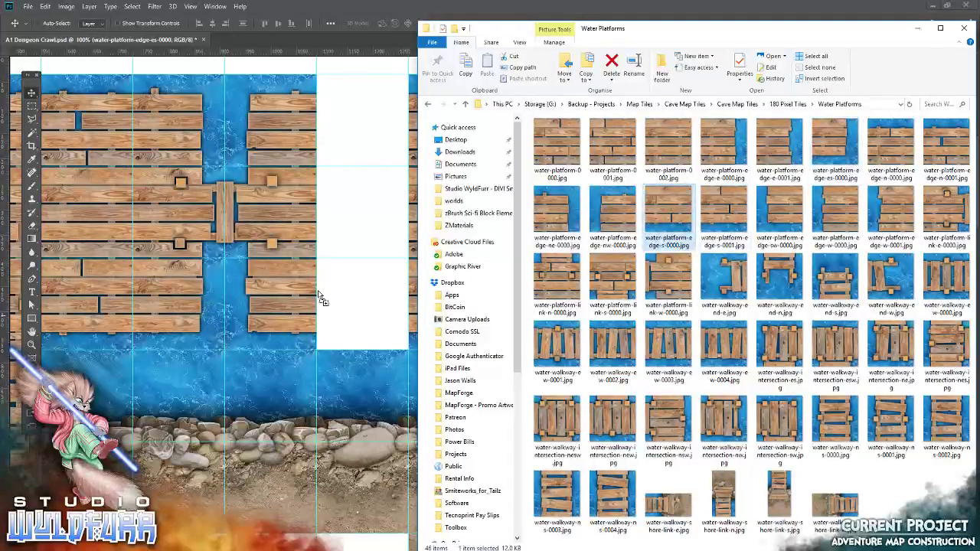
{"action": "left_click_drag", "start_coordinate": [674, 222], "coordinate": [349, 291]}
{"action": "left_click", "coordinate": [370, 23]}
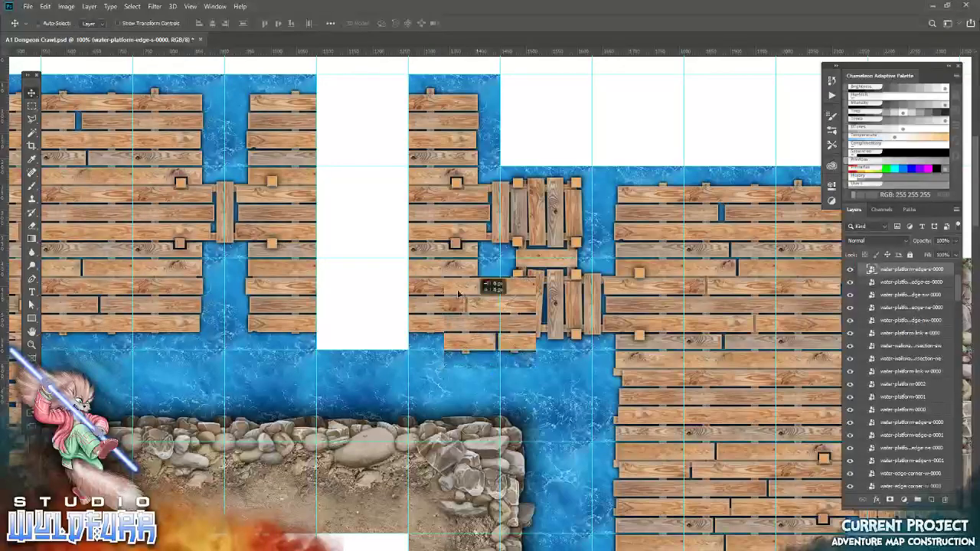
{"action": "left_click_drag", "start_coordinate": [482, 314], "coordinate": [355, 299]}
Step: Fill the top gap with a north-edge platform tile
{"action": "key", "text": "alt+Tab"}
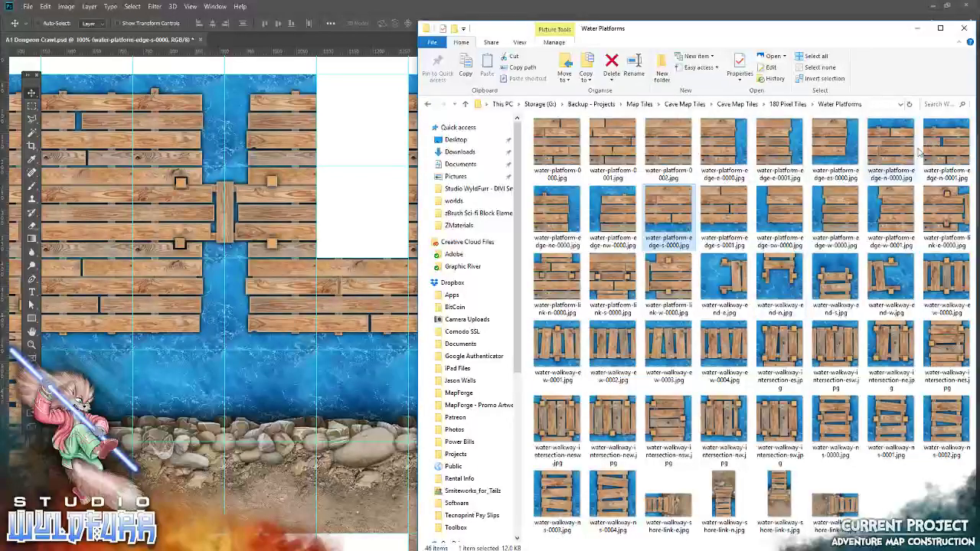
{"action": "left_click", "coordinate": [945, 146]}
{"action": "left_click_drag", "start_coordinate": [944, 149], "coordinate": [328, 171]}
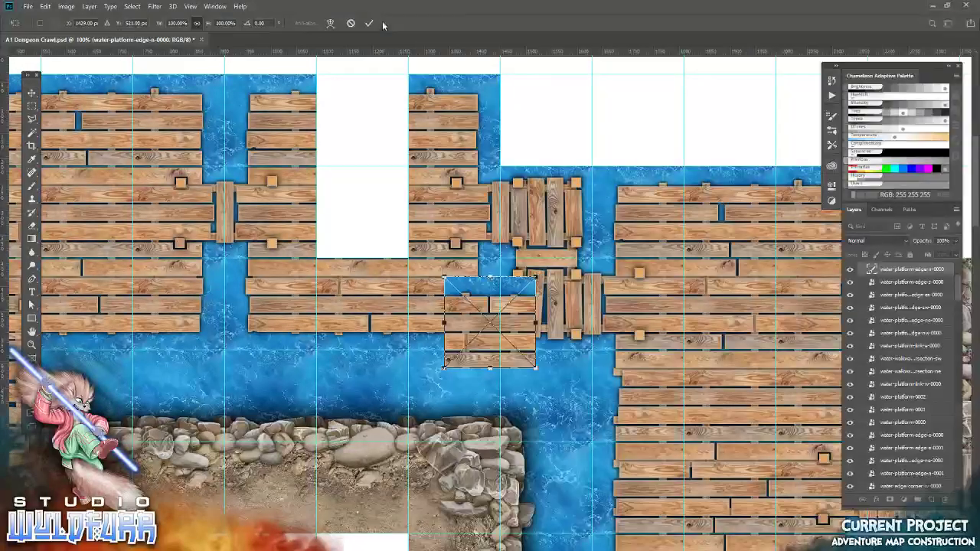
{"action": "left_click", "coordinate": [369, 23]}
{"action": "left_click_drag", "start_coordinate": [484, 356], "coordinate": [357, 153]}
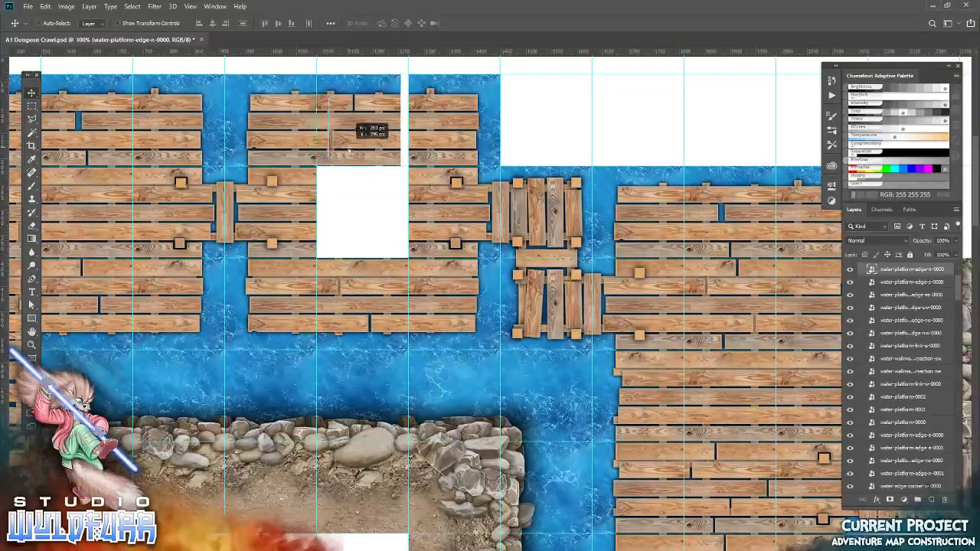
Step: Fill the middle deck's last gap with a water-platform-0000 plank tile and hide the guides
{"action": "key", "text": "alt+Tab"}
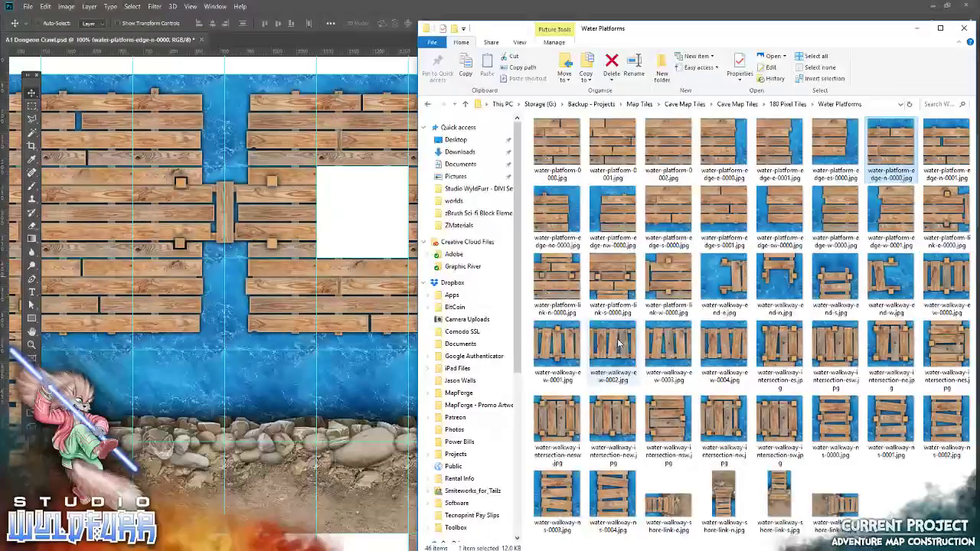
{"action": "left_click_drag", "start_coordinate": [681, 141], "coordinate": [350, 119]}
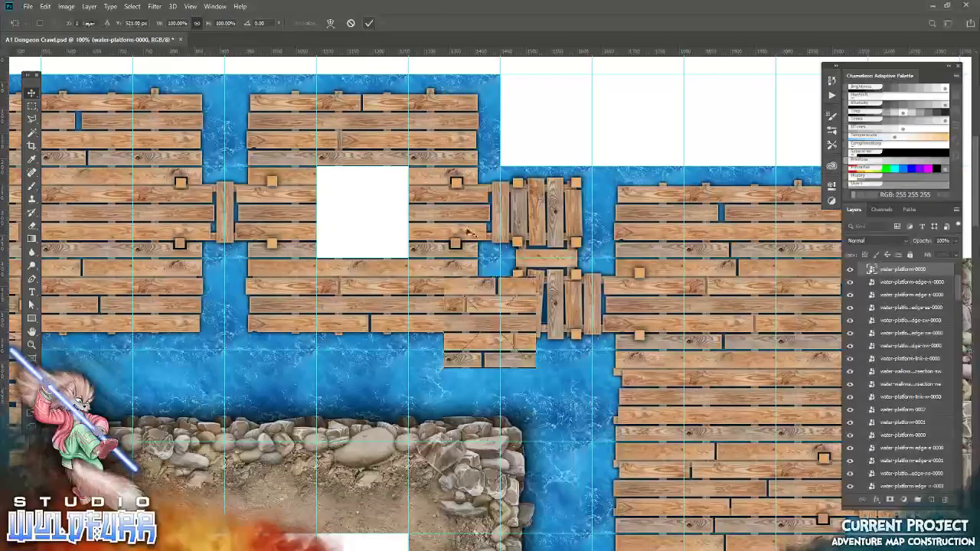
{"action": "left_click", "coordinate": [370, 23]}
{"action": "mouse_move", "coordinate": [479, 306]}
{"action": "left_mouse_down"}
{"action": "mouse_move", "coordinate": [363, 192]}
{"action": "mouse_move", "coordinate": [353, 203]}
{"action": "left_mouse_up"}
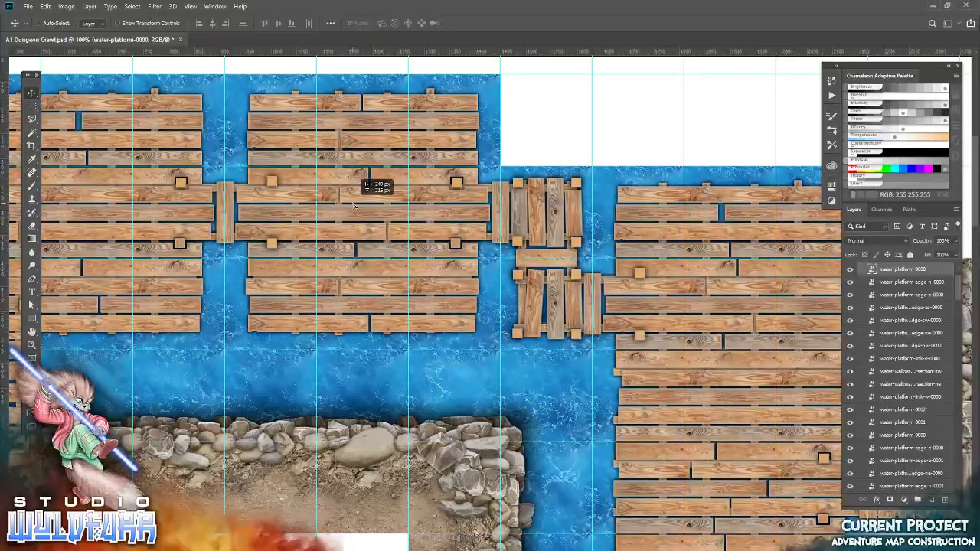
{"action": "key", "text": "ctrl+semicolon"}
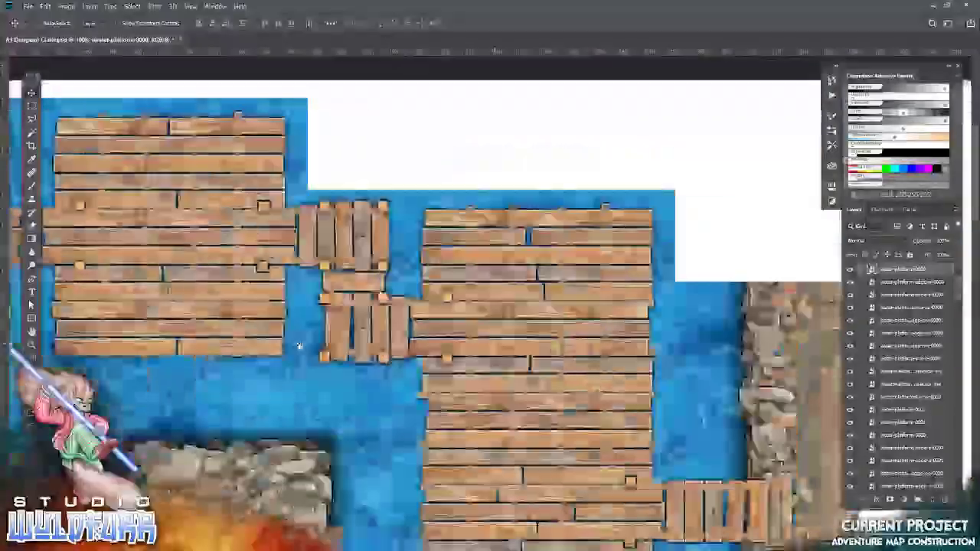
{"action": "key", "text": "alt+Tab"}
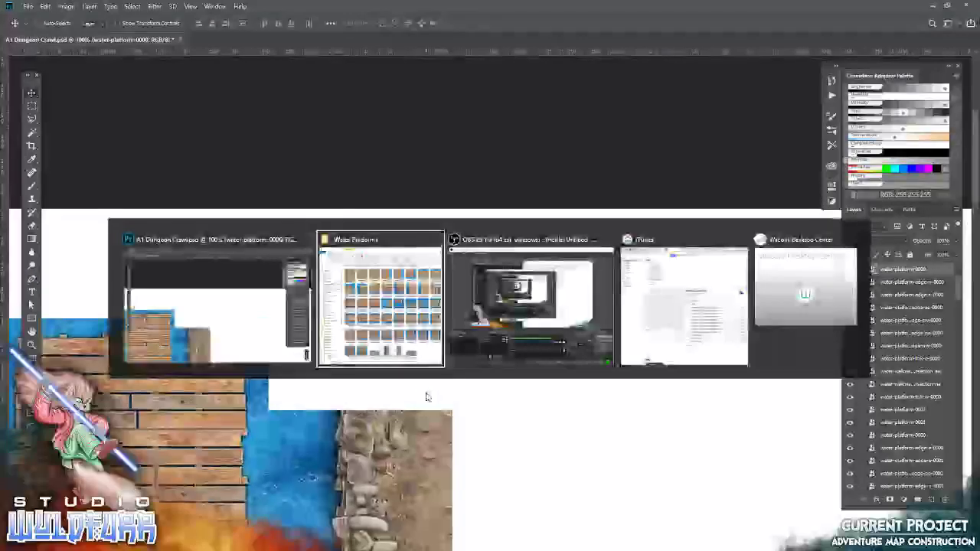
Step: From the Waters Edge folder, place a water-edge corner tile beside the existing shoreline
{"action": "left_click", "coordinate": [796, 104]}
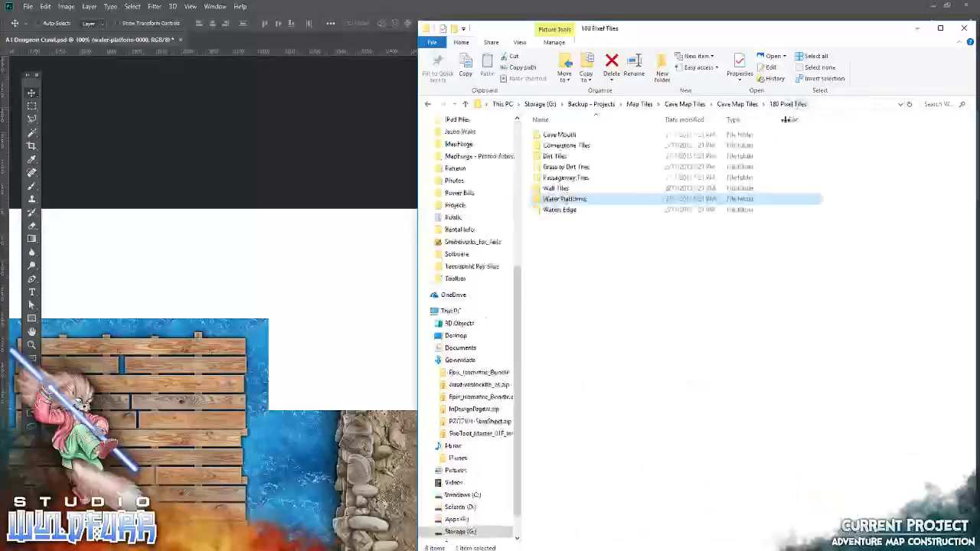
{"action": "double_click", "coordinate": [563, 209]}
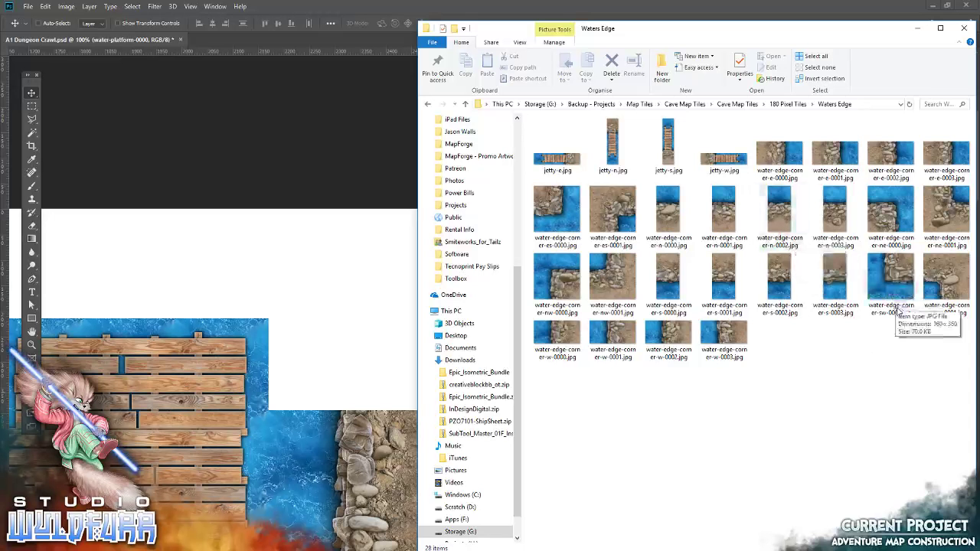
{"action": "mouse_move", "coordinate": [885, 280]}
{"action": "left_mouse_down"}
{"action": "mouse_move", "coordinate": [588, 302]}
{"action": "mouse_move", "coordinate": [467, 291]}
{"action": "mouse_move", "coordinate": [295, 361]}
{"action": "left_mouse_up"}
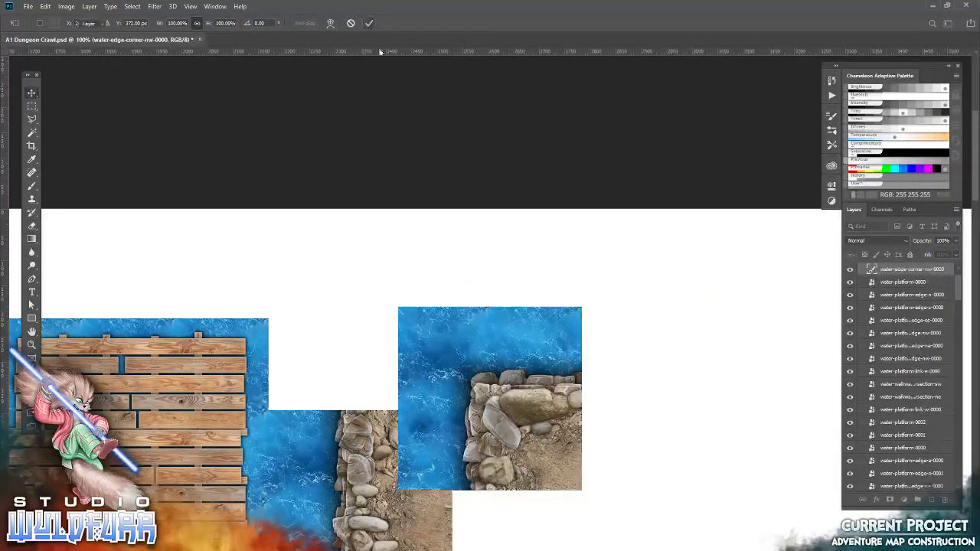
{"action": "left_click", "coordinate": [369, 22]}
{"action": "key", "text": "ctrl+semicolon"}
{"action": "mouse_move", "coordinate": [564, 474]}
{"action": "left_mouse_down"}
{"action": "mouse_move", "coordinate": [510, 387]}
{"action": "mouse_move", "coordinate": [438, 361]}
{"action": "mouse_move", "coordinate": [452, 372]}
{"action": "mouse_move", "coordinate": [437, 395]}
{"action": "left_mouse_up"}
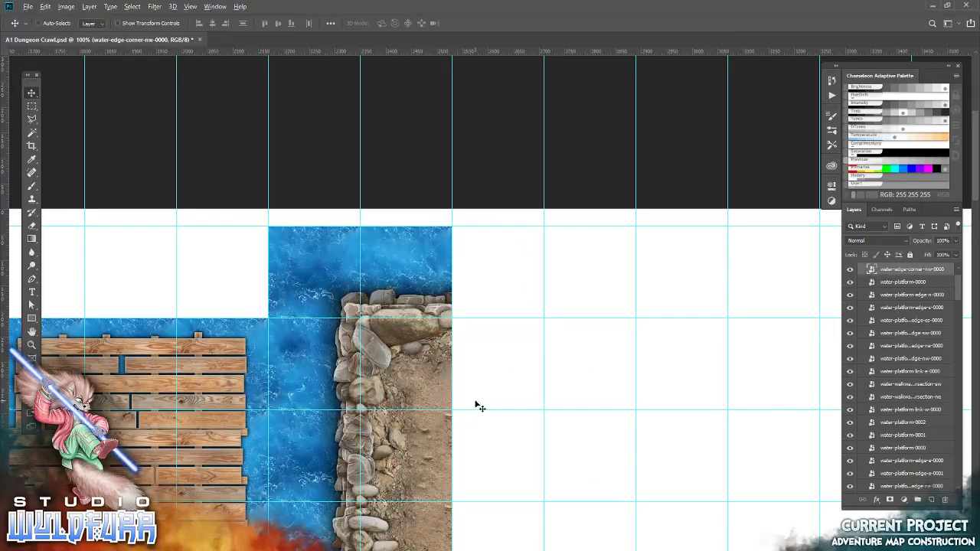
Step: Add a second corner tile and snap it up and right onto the grid
{"action": "key", "text": "alt+Tab"}
{"action": "left_click", "coordinate": [323, 260]}
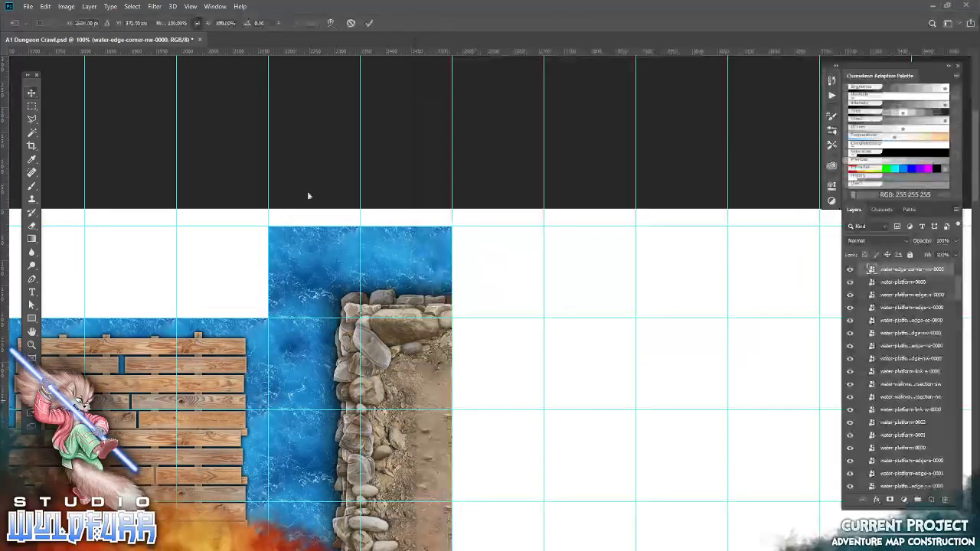
{"action": "left_click", "coordinate": [371, 23]}
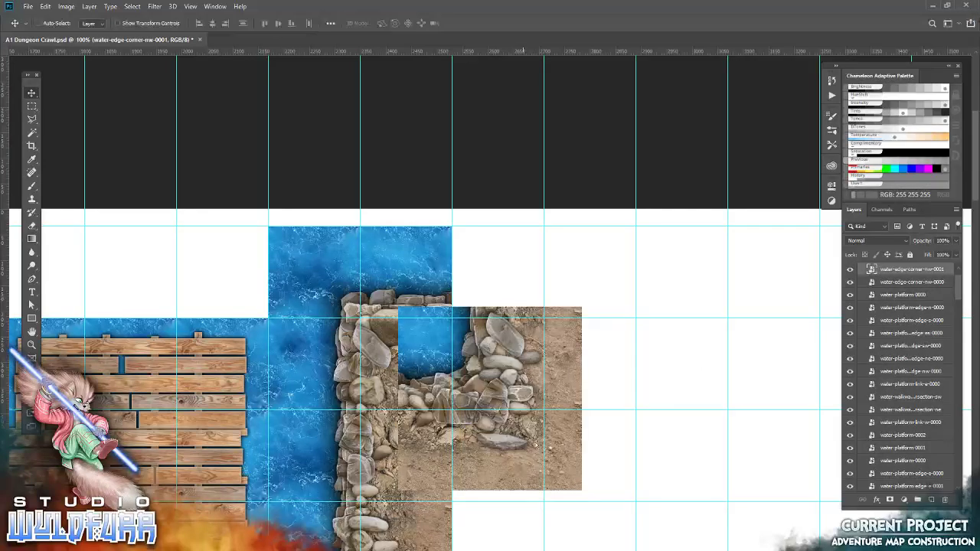
{"action": "left_click_drag", "start_coordinate": [533, 465], "coordinate": [577, 396]}
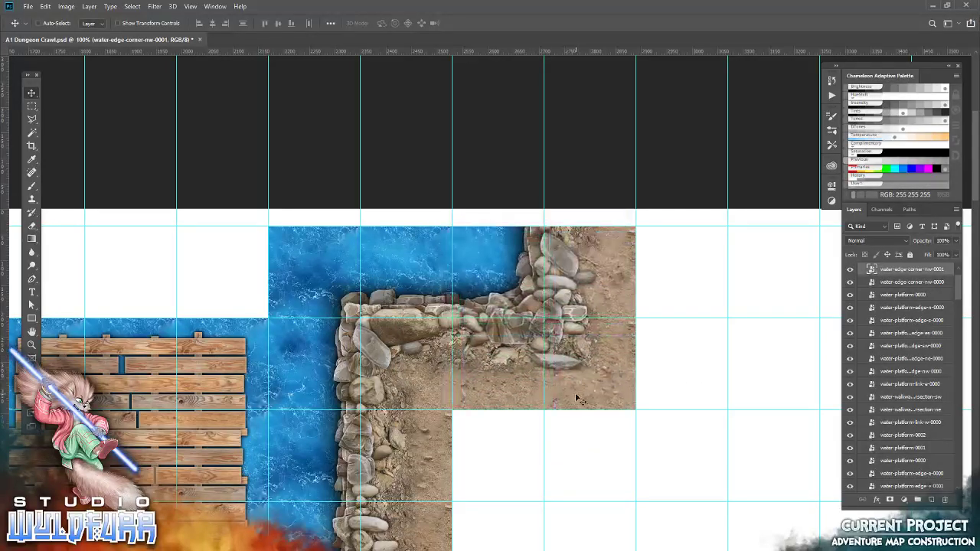
Step: Place the west water-edge tile at the top edge of the water
{"action": "key", "text": "alt+Tab"}
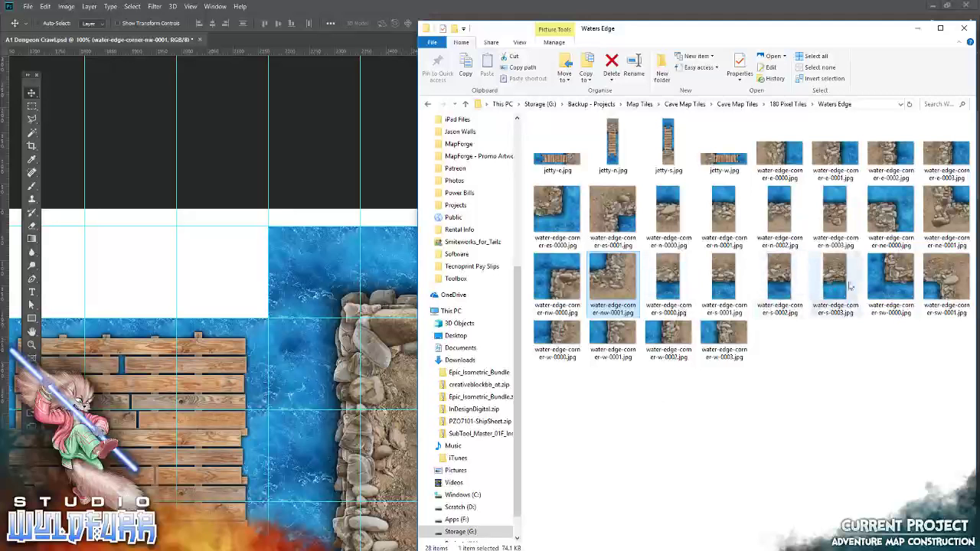
{"action": "mouse_move", "coordinate": [724, 337]}
{"action": "left_mouse_down"}
{"action": "mouse_move", "coordinate": [695, 338]}
{"action": "mouse_move", "coordinate": [376, 120]}
{"action": "left_mouse_up"}
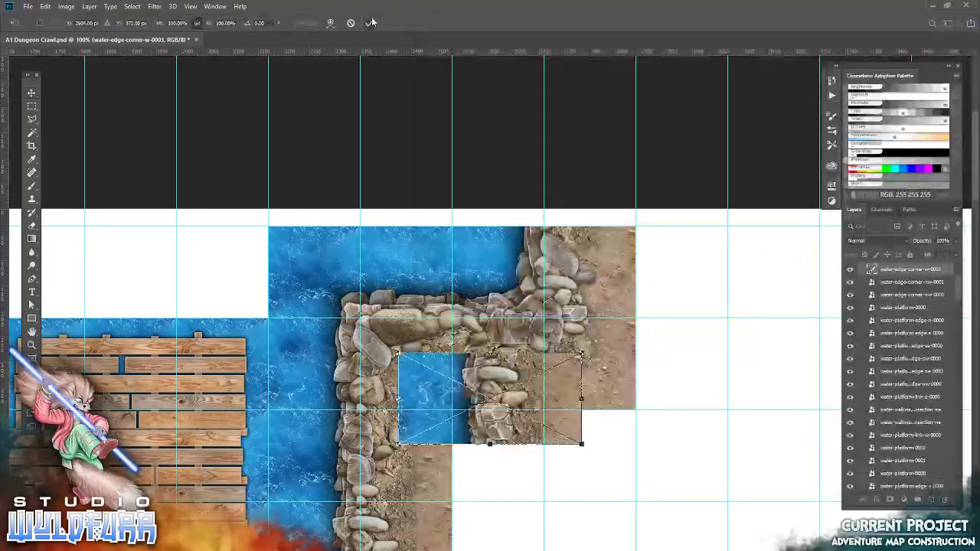
{"action": "left_click_drag", "start_coordinate": [588, 480], "coordinate": [651, 256]}
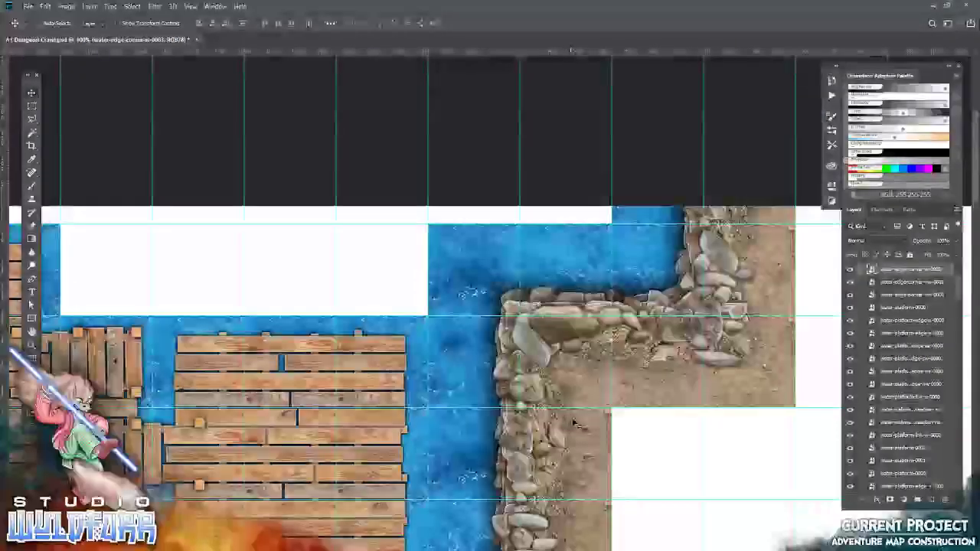
{"action": "right_click", "coordinate": [571, 454]}
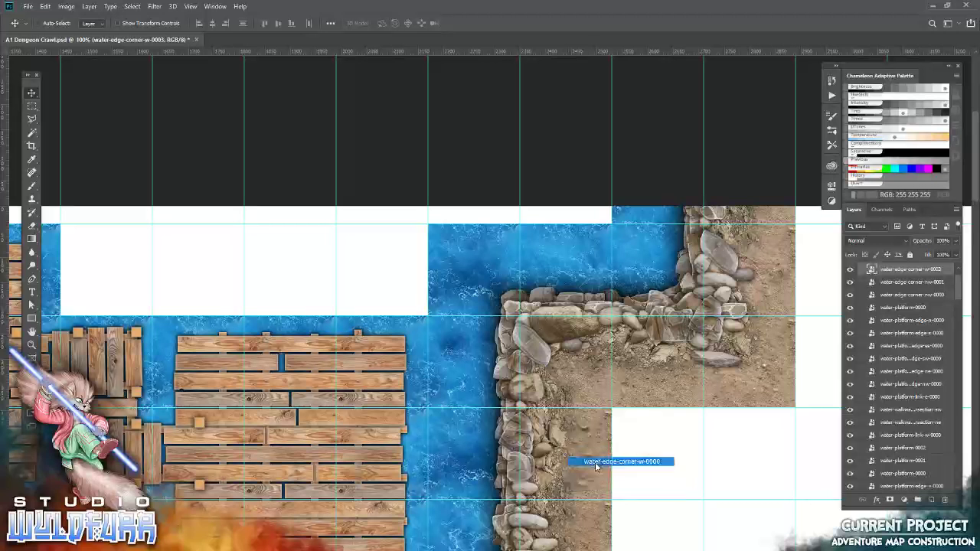
{"action": "left_click", "coordinate": [586, 460]}
{"action": "mouse_move", "coordinate": [639, 470]}
{"action": "left_mouse_down"}
{"action": "mouse_move", "coordinate": [444, 398]}
{"action": "mouse_move", "coordinate": [292, 379]}
{"action": "mouse_move", "coordinate": [465, 344]}
{"action": "left_mouse_up"}
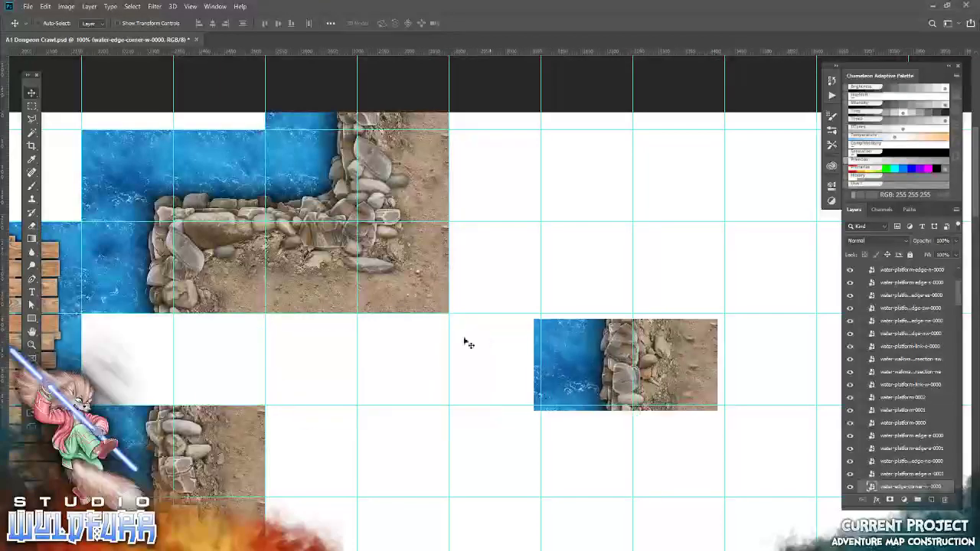
Step: Move the north-west corner tiles, including water-edge-corner-nw-0001, down one grid cell
{"action": "right_click", "coordinate": [236, 297]}
{"action": "left_click", "coordinate": [245, 304]}
{"action": "left_click_drag", "start_coordinate": [236, 296], "coordinate": [232, 383]}
{"action": "right_click", "coordinate": [297, 279]}
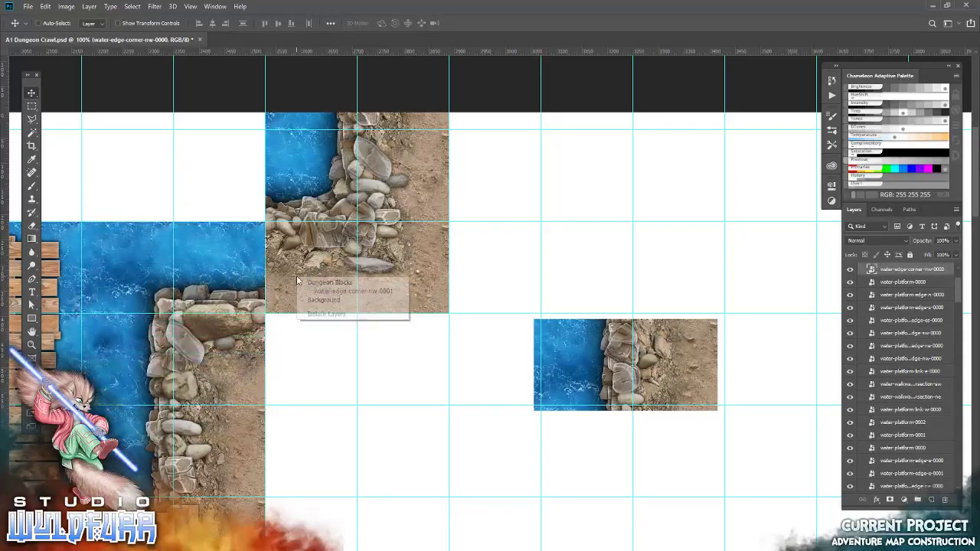
{"action": "left_click", "coordinate": [314, 292]}
{"action": "left_click_drag", "start_coordinate": [314, 292], "coordinate": [307, 374]}
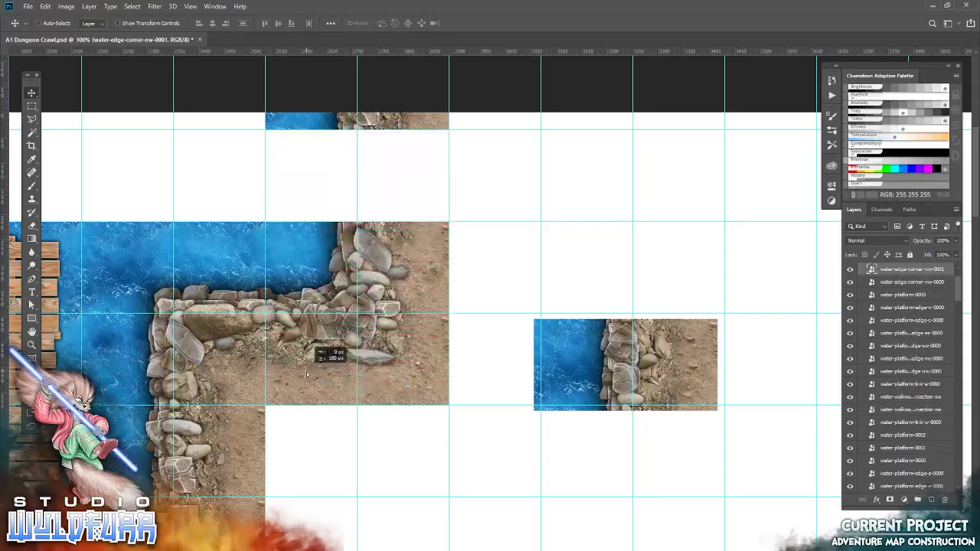
Step: Move water-edge-corner-w-0003 down and water-edge-corner-w-0000 up-left into the shoreline
{"action": "right_click", "coordinate": [396, 124]}
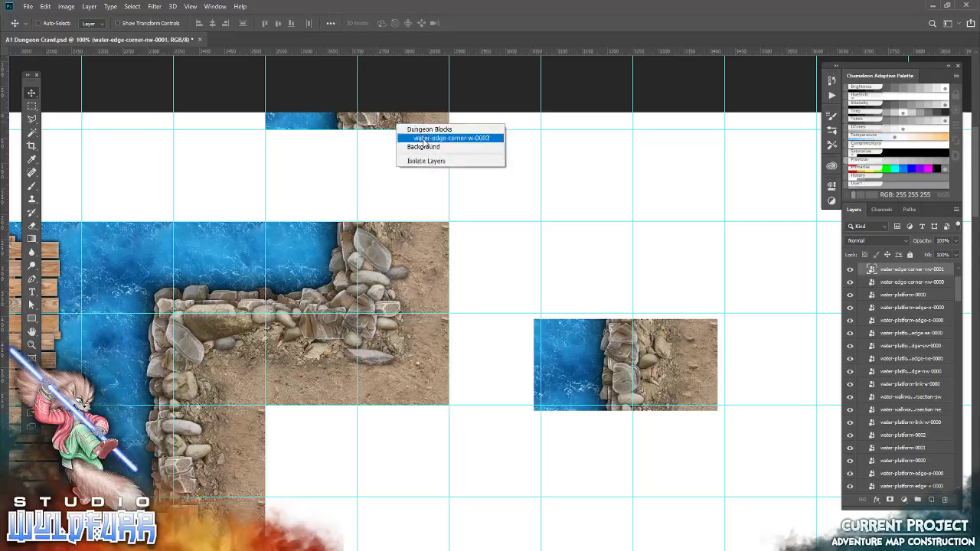
{"action": "left_click", "coordinate": [417, 138]}
{"action": "left_click_drag", "start_coordinate": [414, 153], "coordinate": [407, 243]}
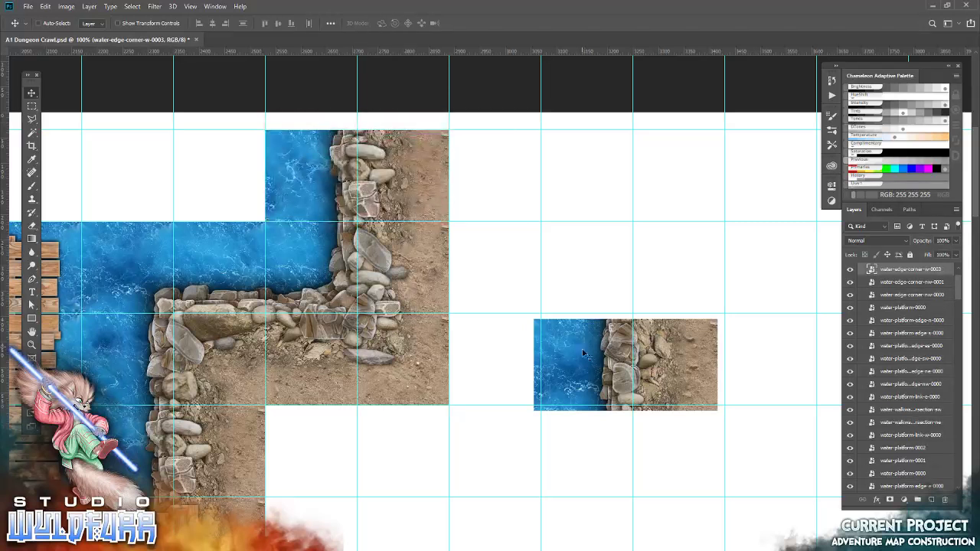
{"action": "right_click", "coordinate": [605, 372]}
{"action": "left_click", "coordinate": [636, 390]}
{"action": "mouse_move", "coordinate": [587, 350]}
{"action": "left_mouse_down"}
{"action": "mouse_move", "coordinate": [357, 108]}
{"action": "mouse_move", "coordinate": [308, 90]}
{"action": "left_mouse_up"}
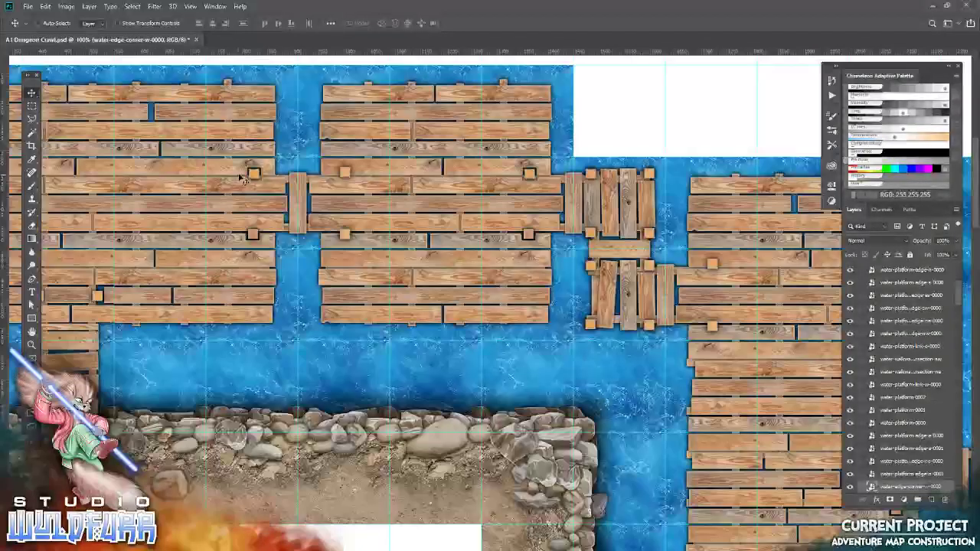
Step: Zoom out to fit the whole dungeon map on screen and save it via File > Save
{"action": "left_click", "coordinate": [31, 344]}
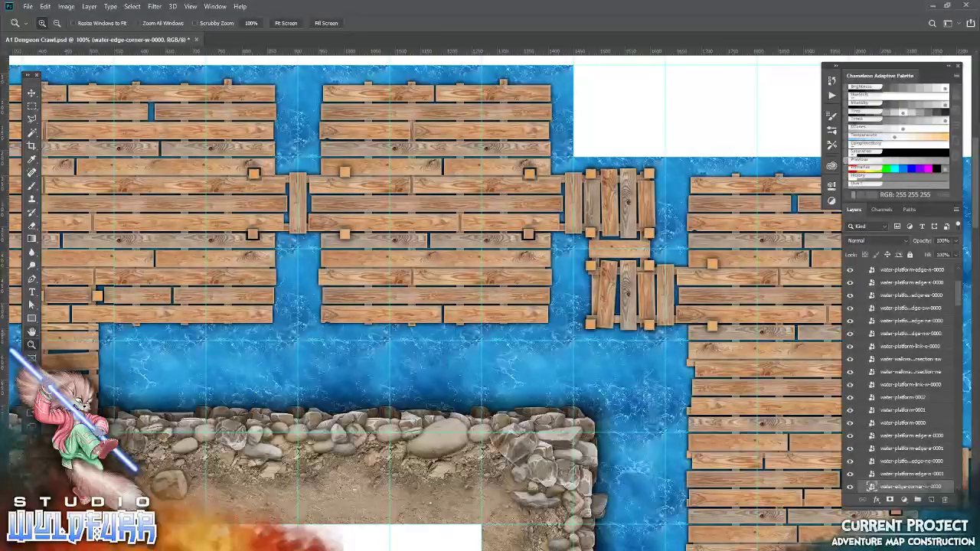
{"action": "left_click", "coordinate": [325, 23]}
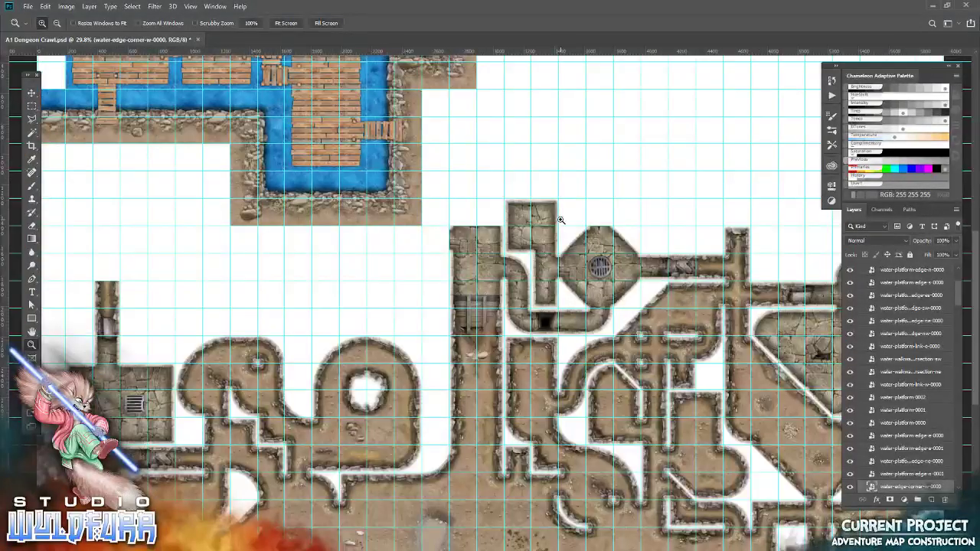
{"action": "left_click", "coordinate": [281, 24]}
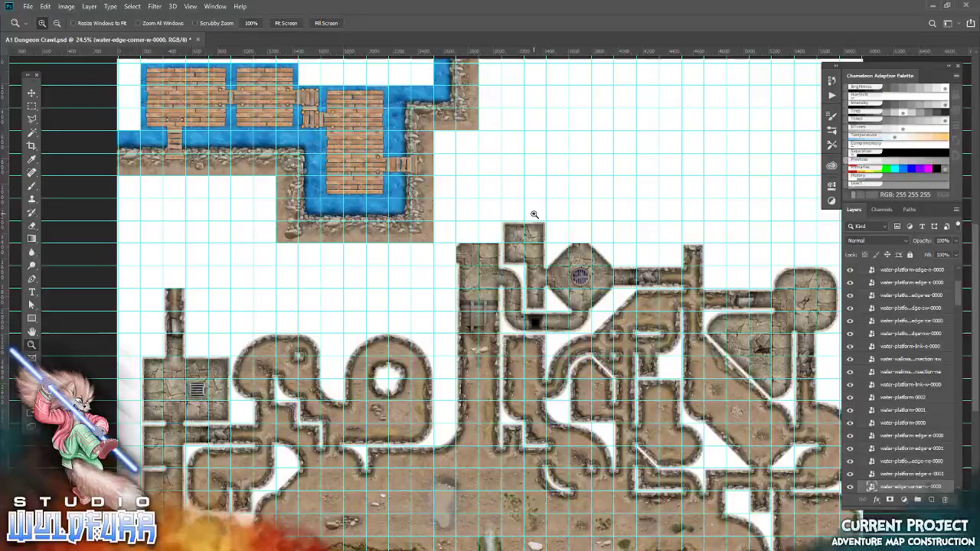
{"action": "left_click", "coordinate": [28, 6]}
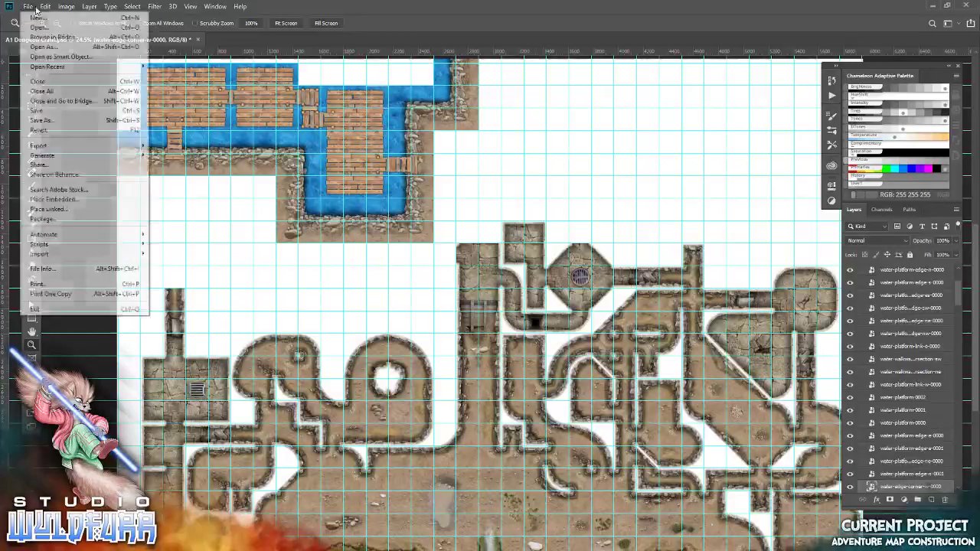
{"action": "left_click", "coordinate": [42, 112]}
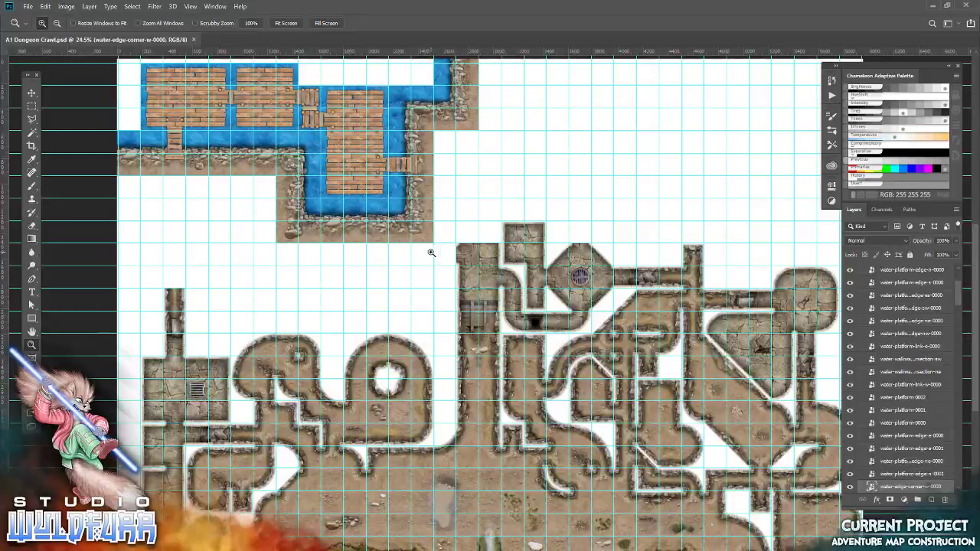
Step: Zoom to 100% on the water pool's lower corner and bring the Waters Edge tile folder forward
{"action": "left_click", "coordinate": [436, 246]}
{"action": "left_click", "coordinate": [436, 246]}
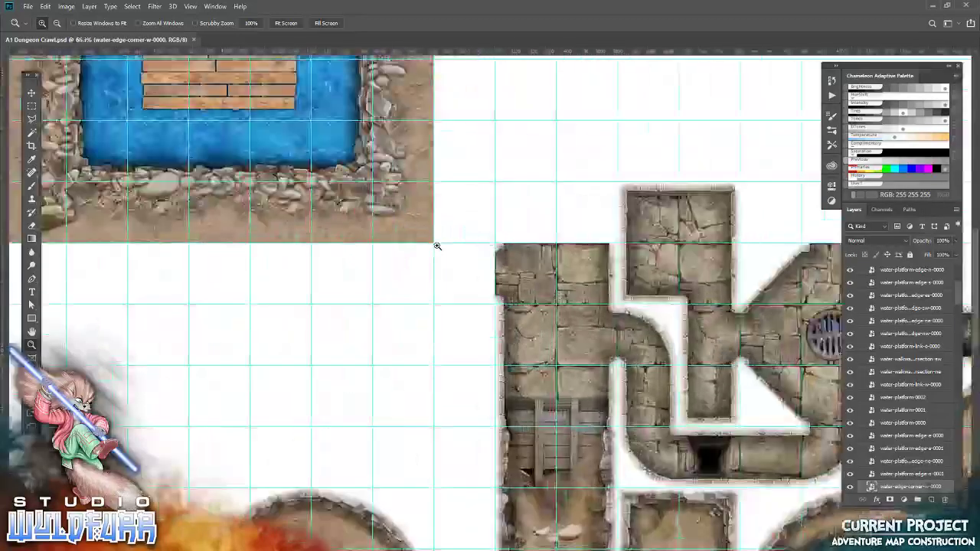
{"action": "left_click", "coordinate": [476, 222]}
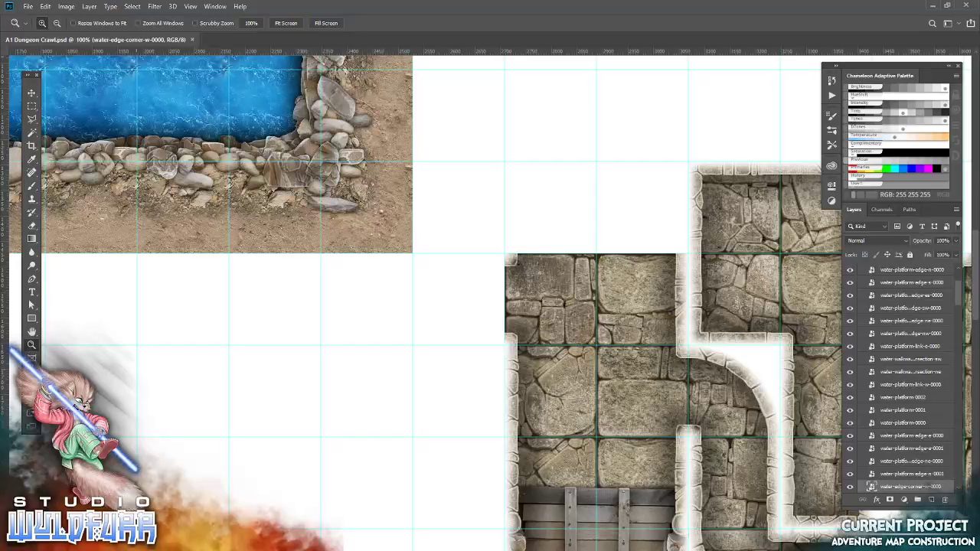
{"action": "key", "text": "alt+Tab"}
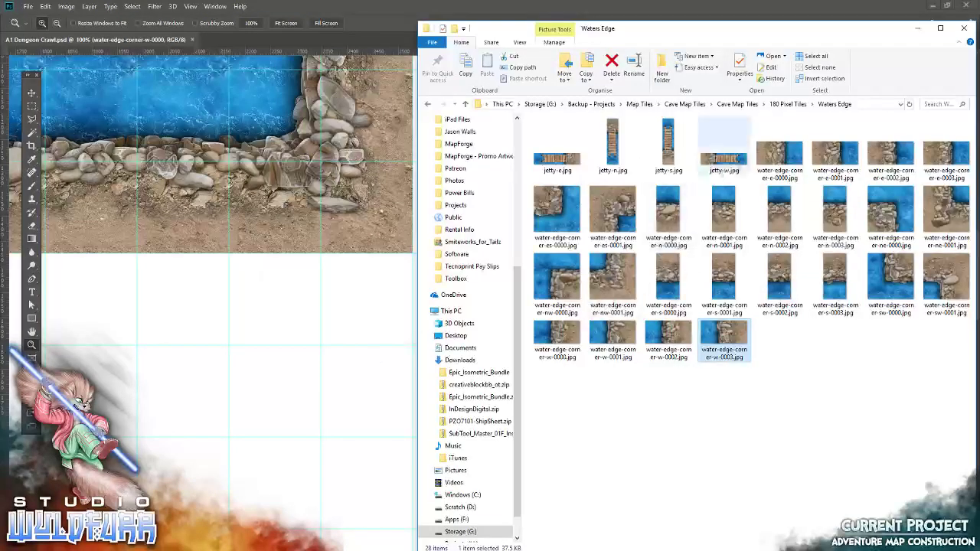
Step: Place 10ft-curve-wall-es from Wall Tiles against the dirt area below the pool
{"action": "left_click", "coordinate": [788, 103]}
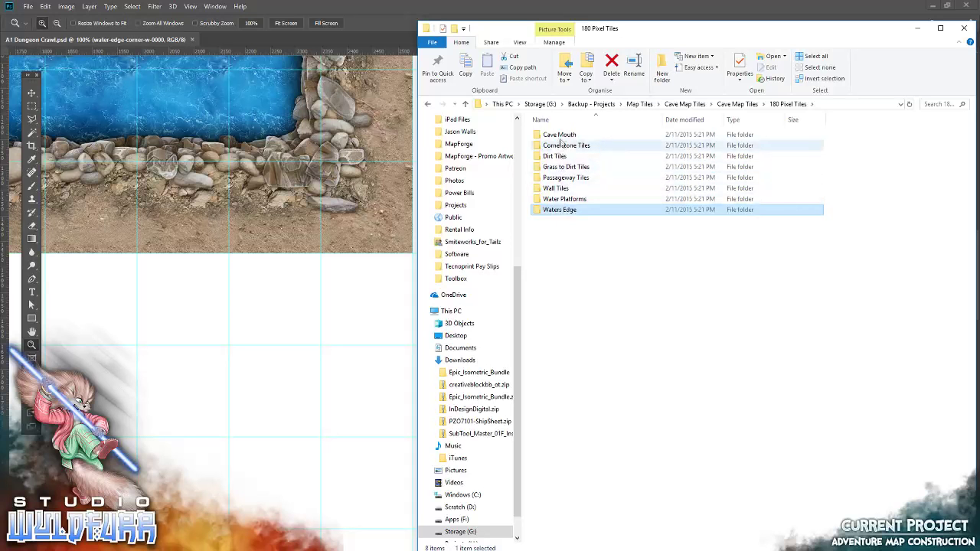
{"action": "double_click", "coordinate": [557, 188]}
{"action": "scroll", "coordinate": [684, 322], "scroll_direction": "down", "scroll_amount": 5}
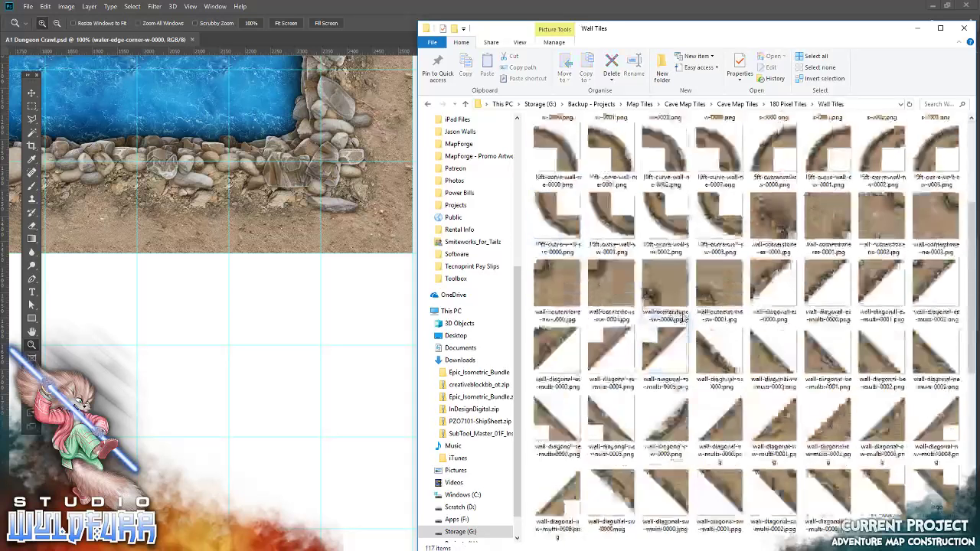
{"action": "scroll", "coordinate": [684, 318], "scroll_direction": "down", "scroll_amount": 3}
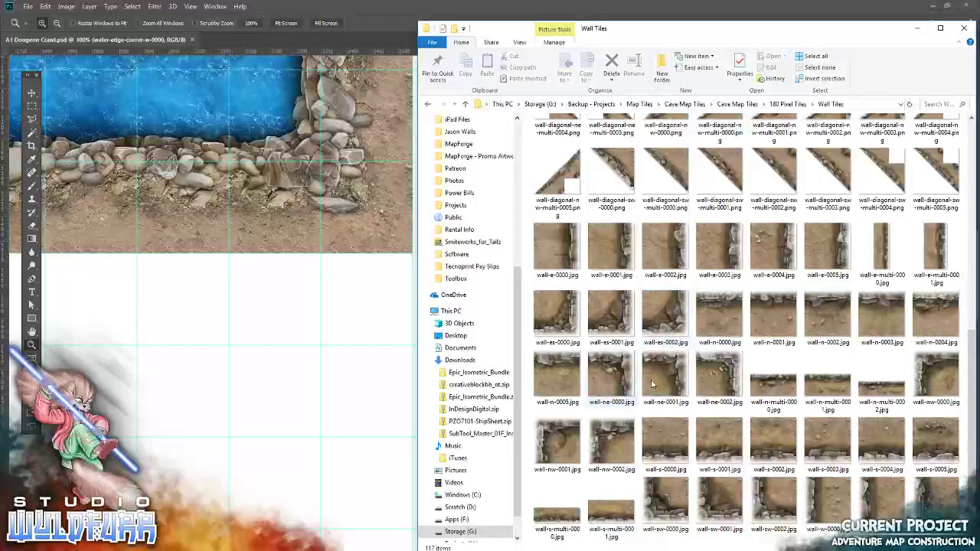
{"action": "scroll", "coordinate": [684, 314], "scroll_direction": "up", "scroll_amount": 8}
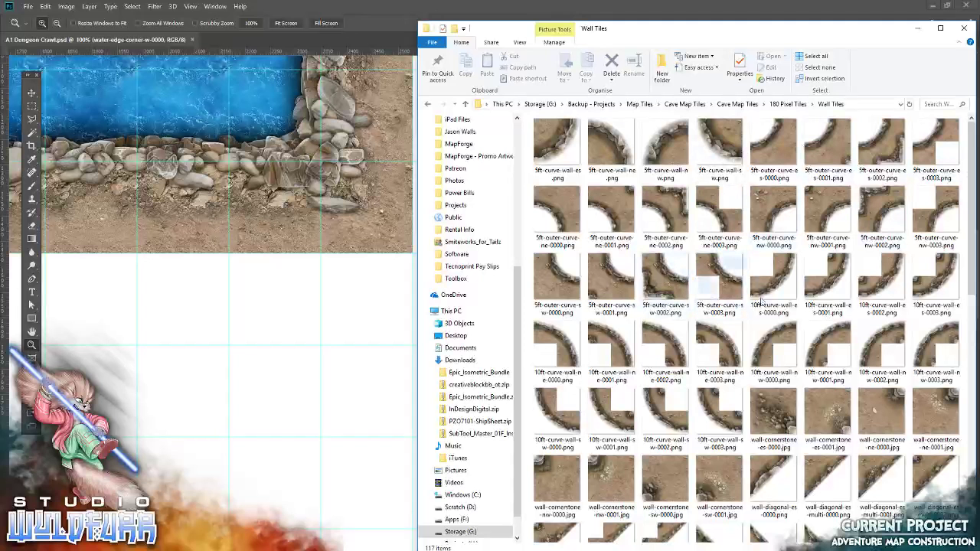
{"action": "left_click_drag", "start_coordinate": [776, 279], "coordinate": [298, 300]}
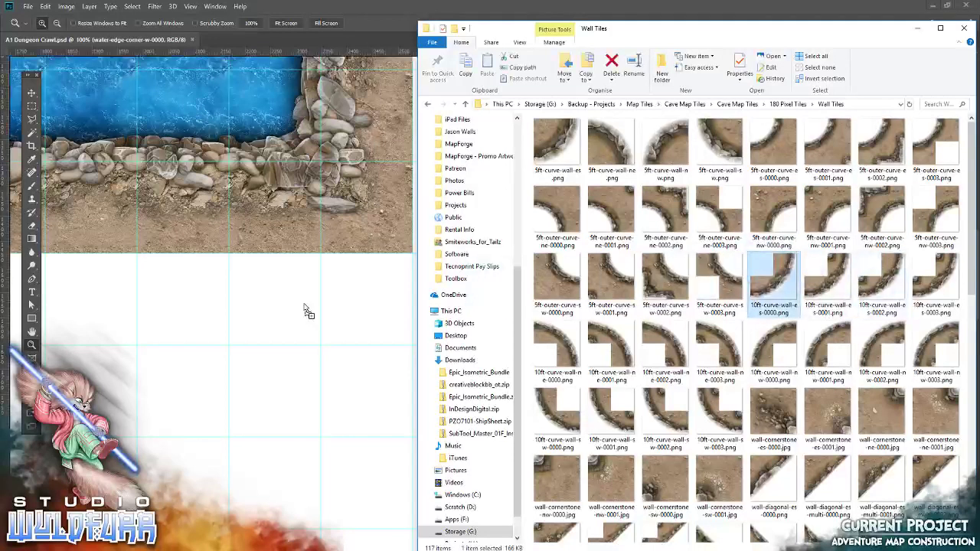
{"action": "left_click", "coordinate": [369, 23]}
{"action": "left_click", "coordinate": [31, 93]}
{"action": "left_click_drag", "start_coordinate": [477, 332], "coordinate": [404, 265]}
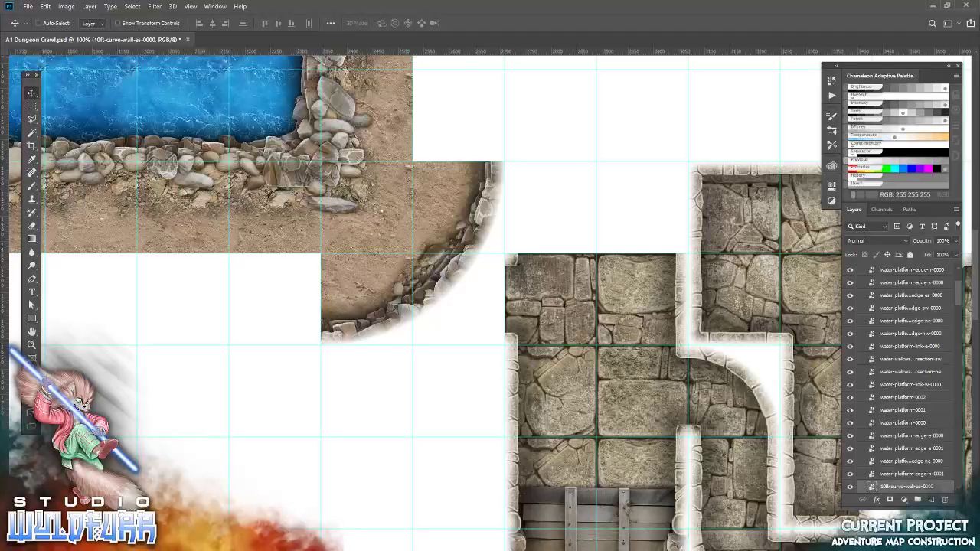
Step: Place the wall-s-multi-0000 tile and move it left to join the dirt room
{"action": "key", "text": "alt+Tab"}
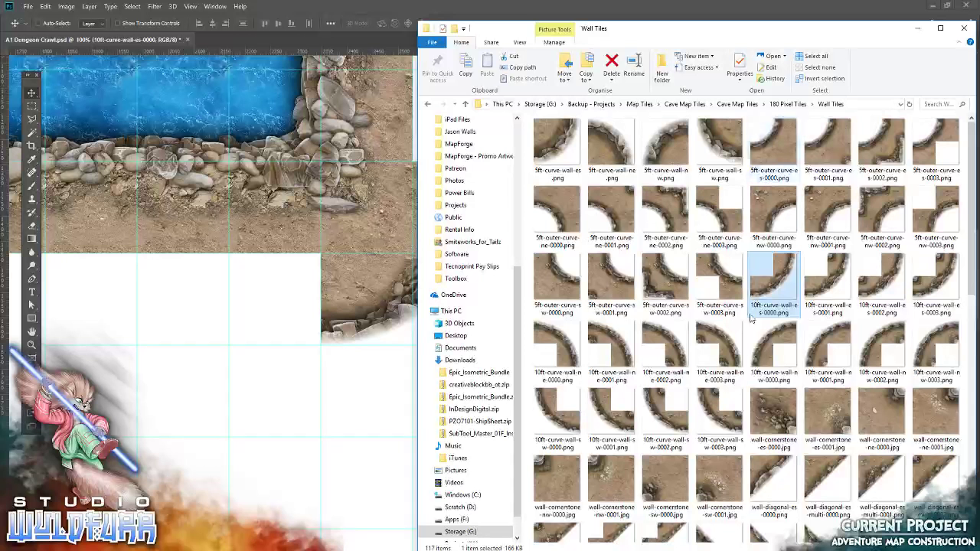
{"action": "scroll", "coordinate": [720, 360], "scroll_direction": "down", "scroll_amount": 5}
{"action": "scroll", "coordinate": [693, 387], "scroll_direction": "down", "scroll_amount": 4}
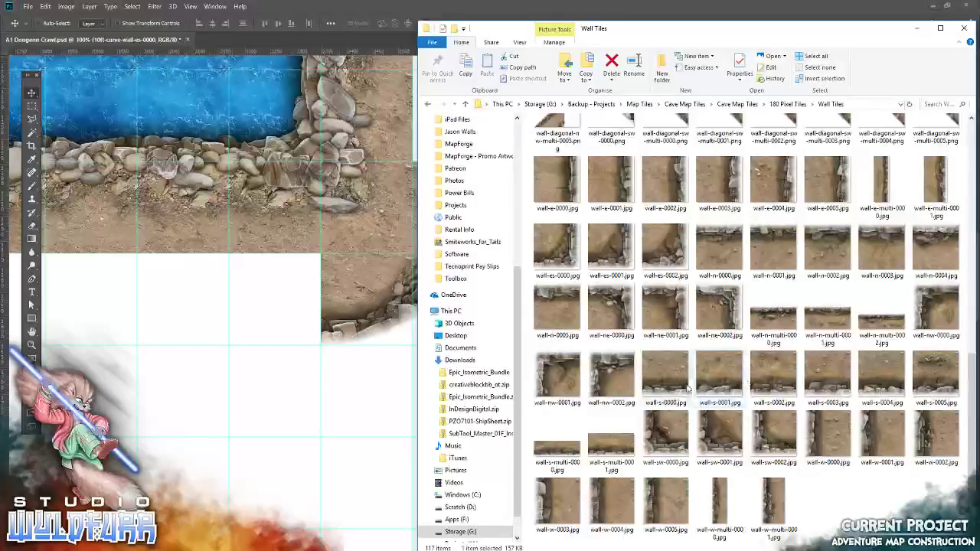
{"action": "left_click", "coordinate": [557, 440]}
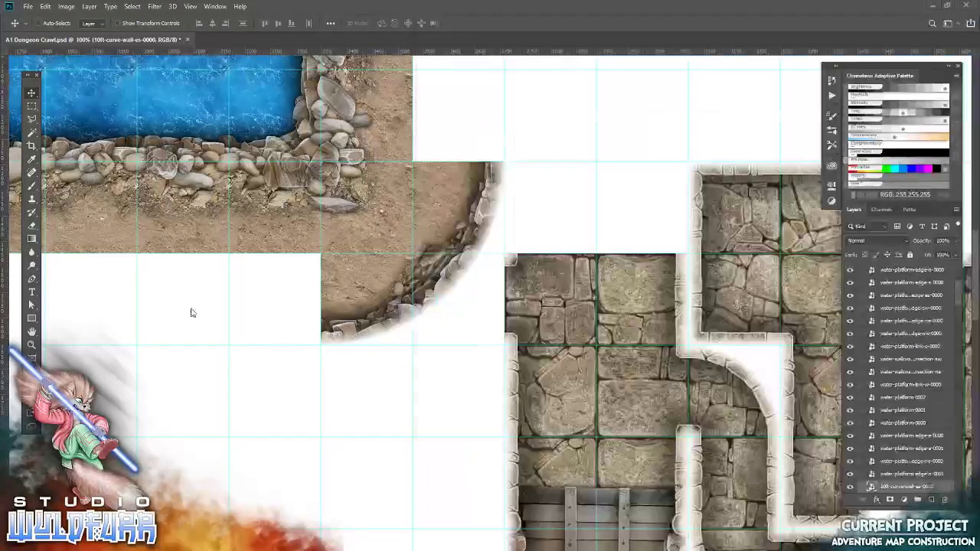
{"action": "left_click_drag", "start_coordinate": [515, 439], "coordinate": [192, 311]}
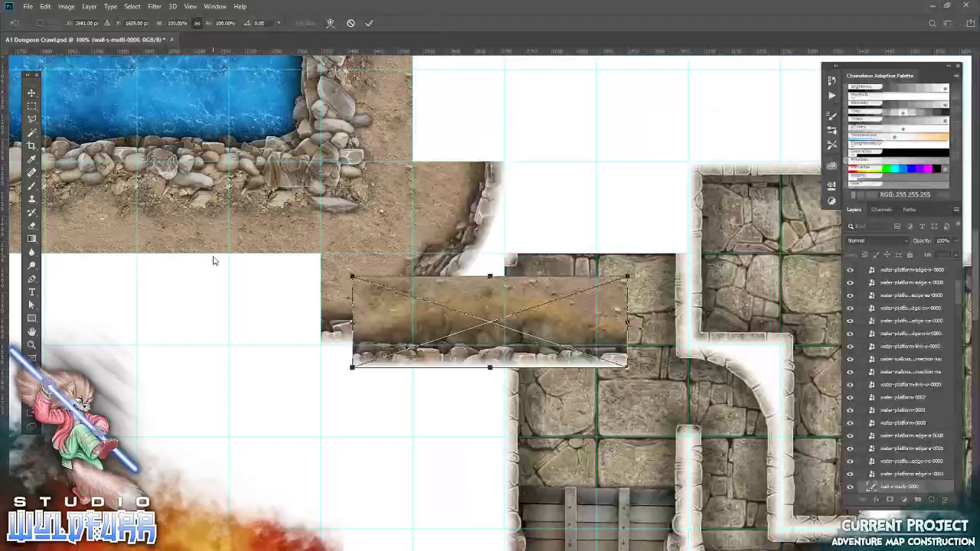
{"action": "left_click", "coordinate": [368, 23]}
{"action": "left_click_drag", "start_coordinate": [564, 334], "coordinate": [256, 308]}
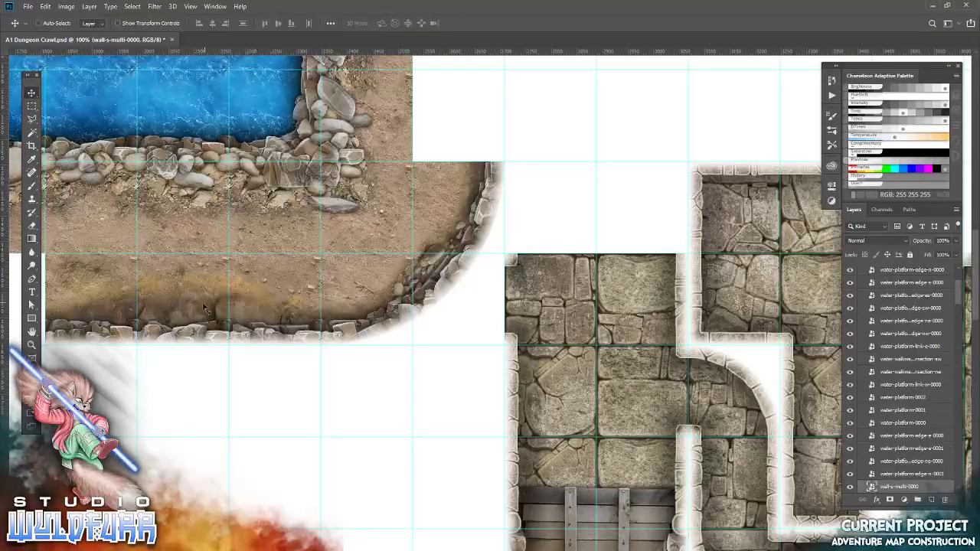
Step: Place the wall-e-multi-0000 tile along the dirt strip east of the pool
{"action": "mouse_move", "coordinate": [176, 308]}
{"action": "left_mouse_down"}
{"action": "mouse_move", "coordinate": [528, 283]}
{"action": "mouse_move", "coordinate": [579, 421]}
{"action": "left_mouse_up"}
{"action": "mouse_move", "coordinate": [394, 311]}
{"action": "left_mouse_down"}
{"action": "mouse_move", "coordinate": [572, 280]}
{"action": "mouse_move", "coordinate": [388, 409]}
{"action": "mouse_move", "coordinate": [210, 350]}
{"action": "left_mouse_up"}
{"action": "mouse_move", "coordinate": [521, 280]}
{"action": "left_mouse_down"}
{"action": "mouse_move", "coordinate": [308, 375]}
{"action": "mouse_move", "coordinate": [190, 387]}
{"action": "left_mouse_up"}
{"action": "left_click_drag", "start_coordinate": [536, 321], "coordinate": [344, 287]}
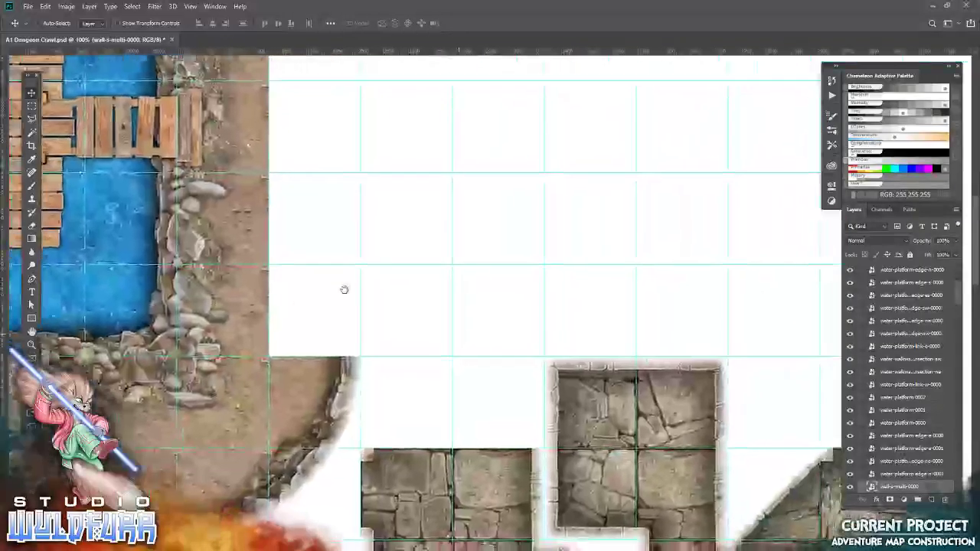
{"action": "key", "text": "alt+Tab"}
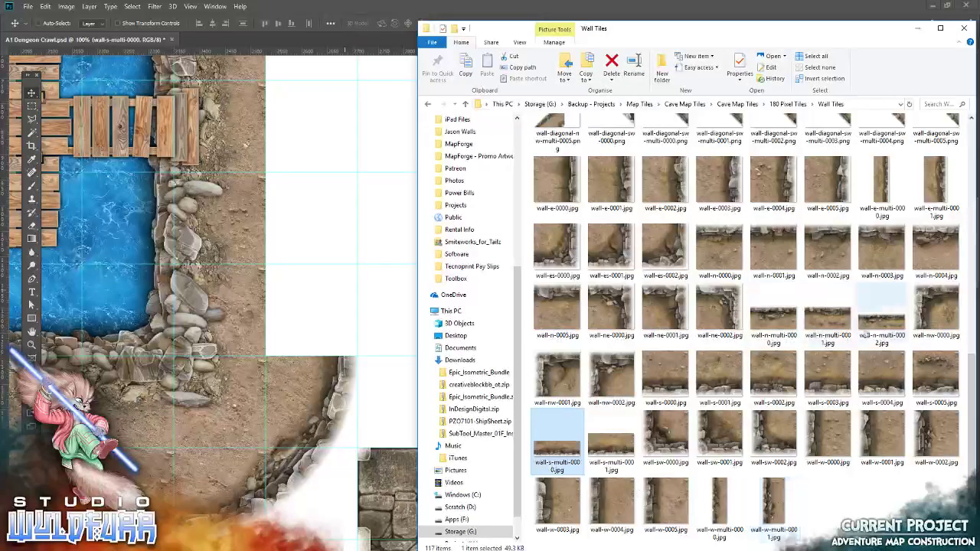
{"action": "left_click", "coordinate": [888, 300]}
{"action": "left_click_drag", "start_coordinate": [887, 299], "coordinate": [329, 155]}
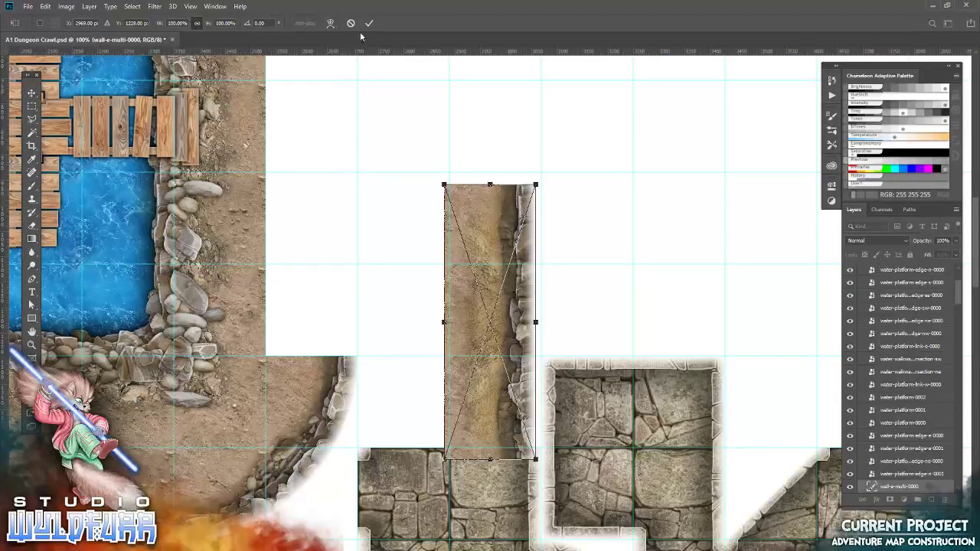
{"action": "left_click", "coordinate": [368, 23]}
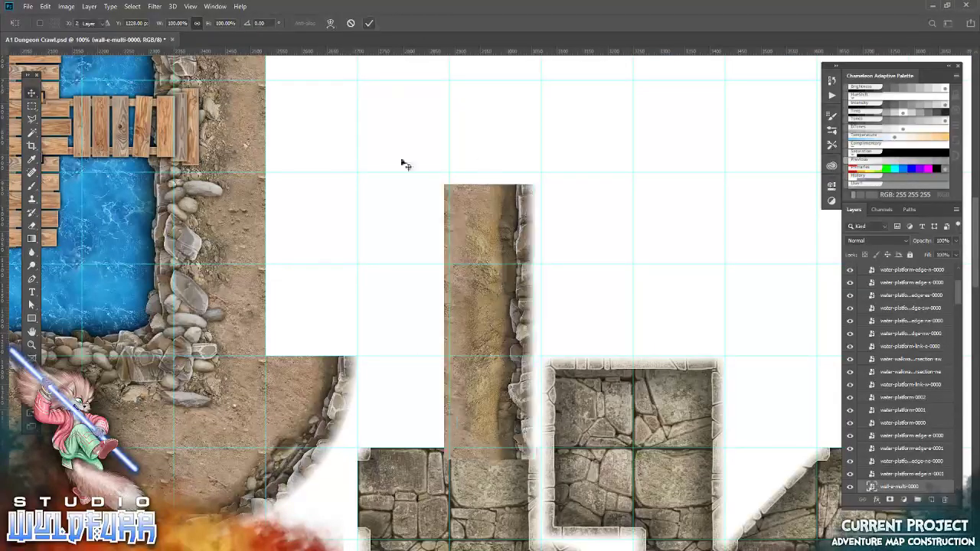
{"action": "left_click_drag", "start_coordinate": [487, 439], "coordinate": [309, 335]}
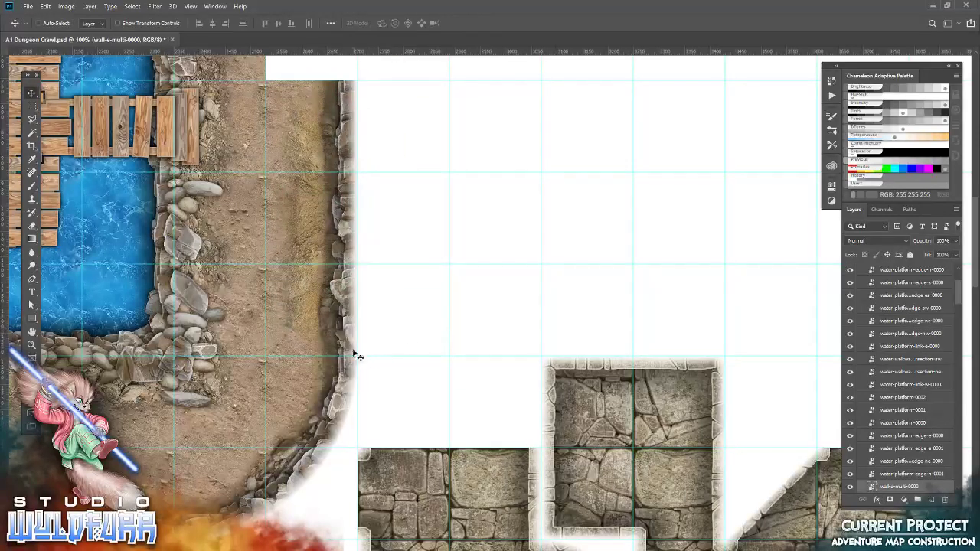
{"action": "scroll", "coordinate": [200, 401], "scroll_direction": "down", "scroll_amount": 5}
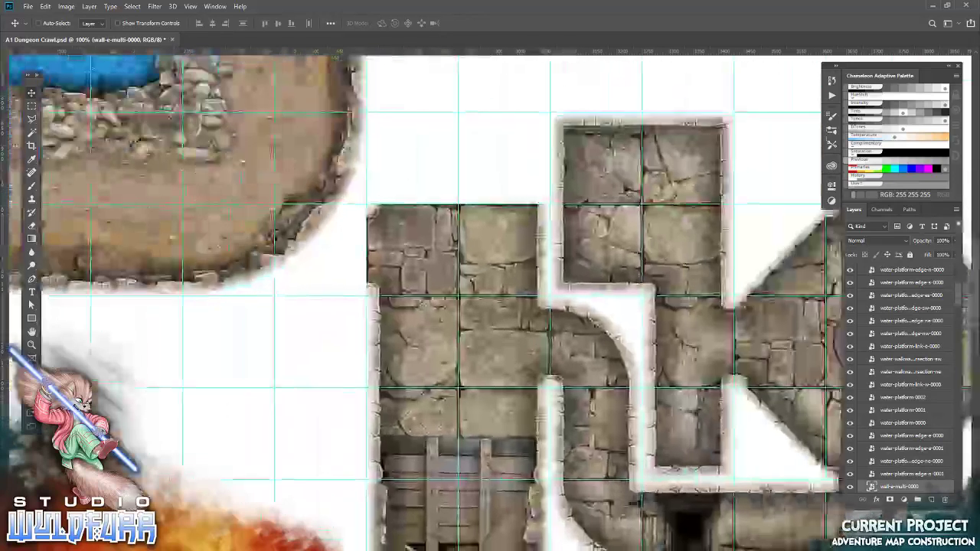
Step: Hide the doorway-tile-w layer and rename the layer wall-tile-w-0001
{"action": "right_click", "coordinate": [390, 222]}
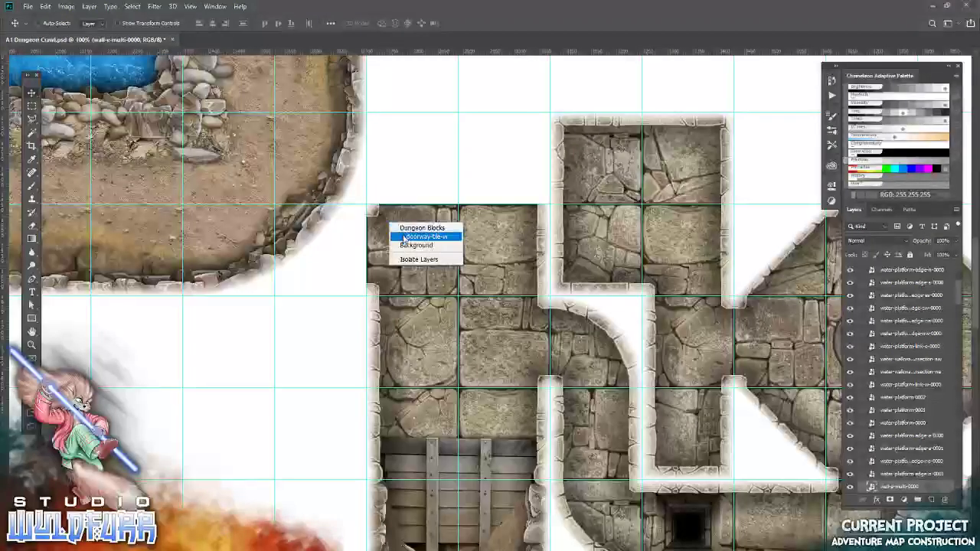
{"action": "left_click", "coordinate": [414, 236]}
{"action": "left_click", "coordinate": [852, 487]}
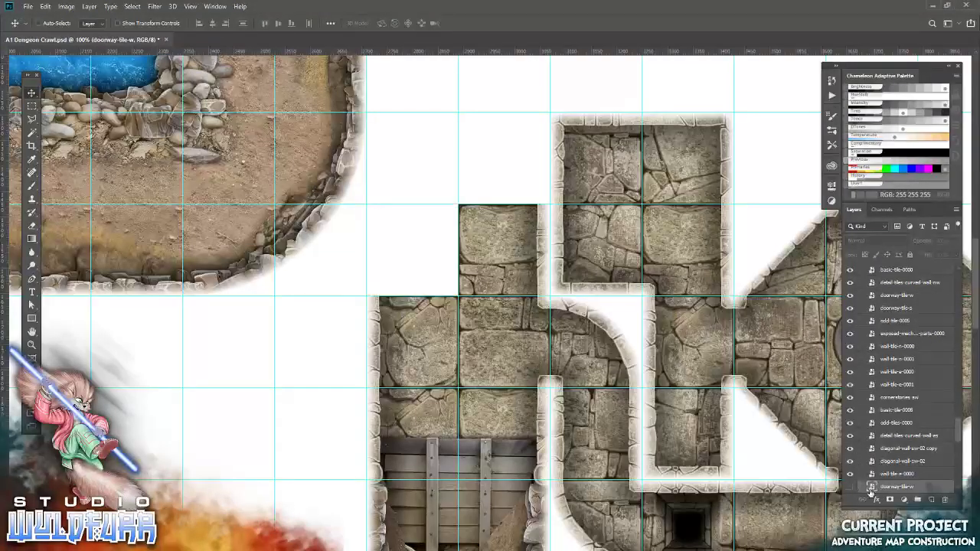
{"action": "double_click", "coordinate": [904, 487]}
{"action": "type", "text": "wall-tile-w-0001"}
{"action": "key", "text": "Return"}
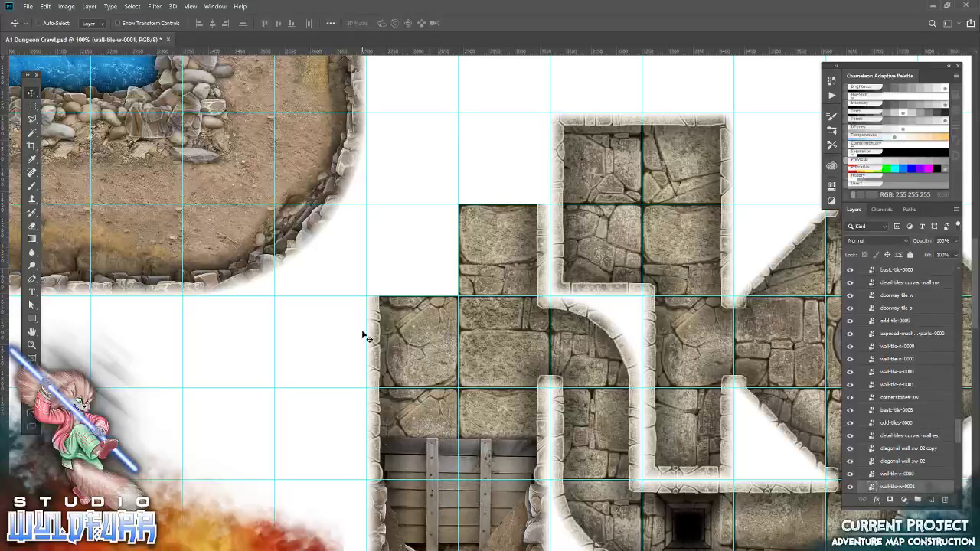
Step: Move the wall-tile-w-0001 stone tile up one grid square into the doorway's spot
{"action": "right_click", "coordinate": [419, 333]}
{"action": "left_click", "coordinate": [433, 344]}
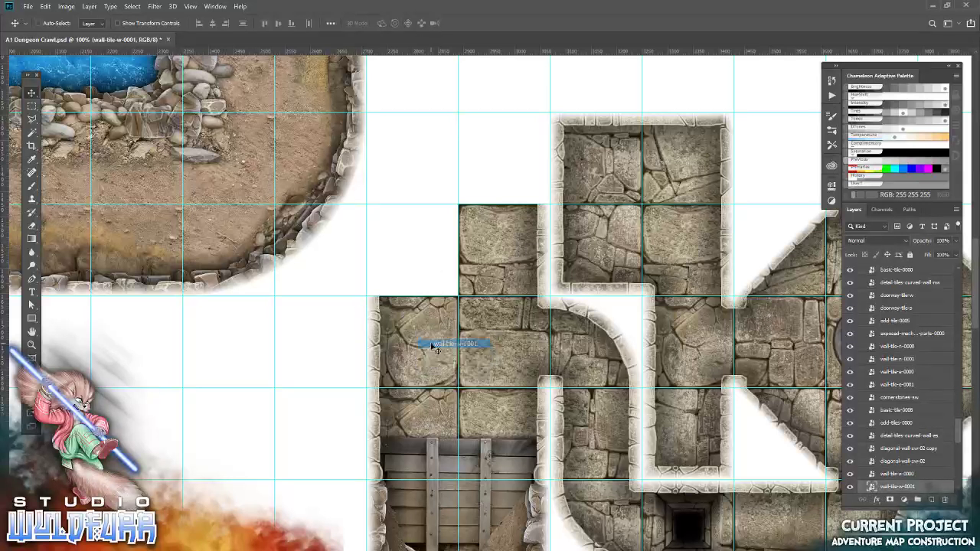
{"action": "left_click_drag", "start_coordinate": [431, 348], "coordinate": [426, 257]}
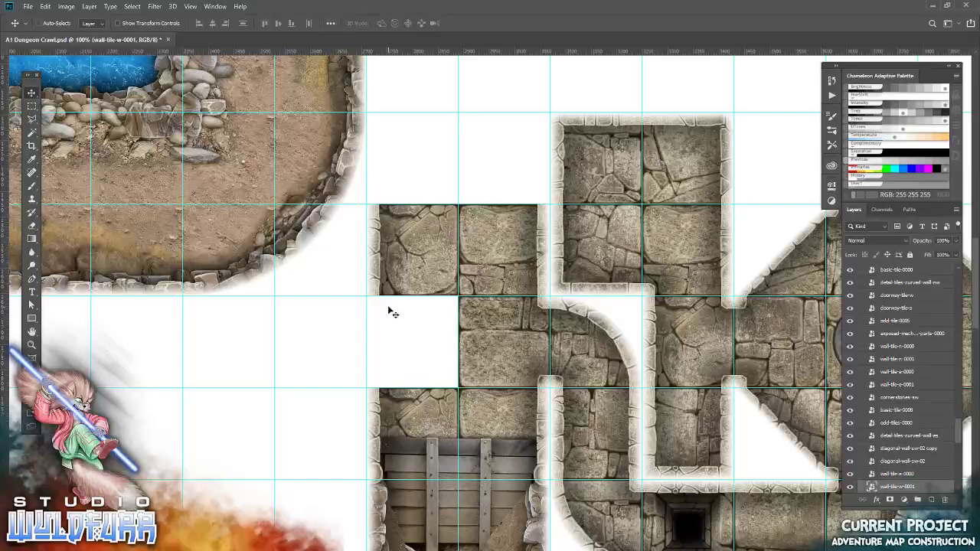
{"action": "key", "text": "alt+Tab"}
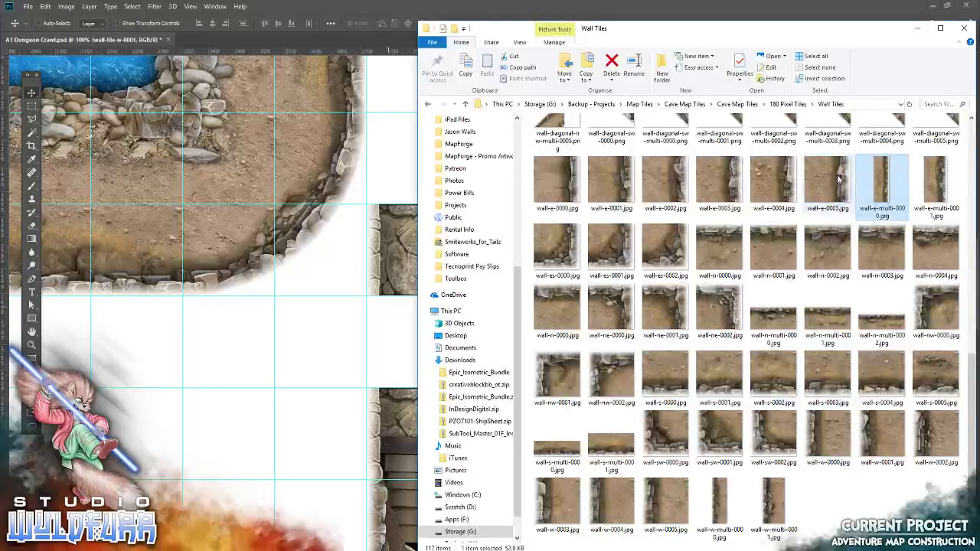
Step: Place a basic stone tile from Basic Tiles into the map's floor gap
{"action": "left_click", "coordinate": [796, 104]}
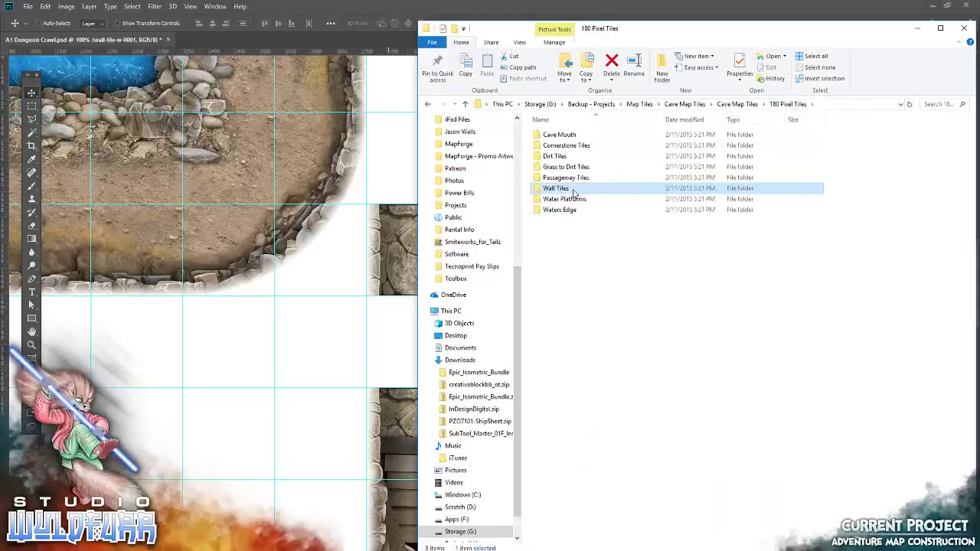
{"action": "left_click", "coordinate": [640, 104]}
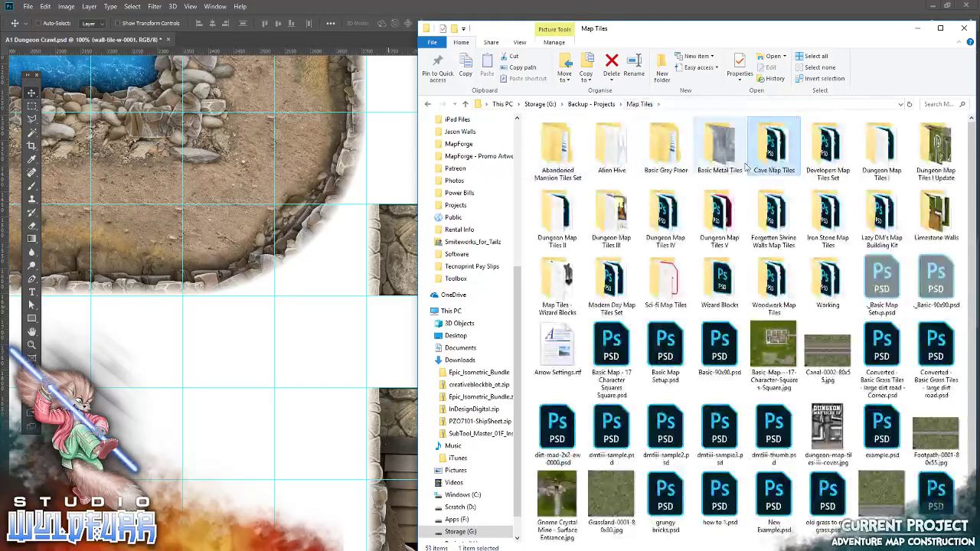
{"action": "double_click", "coordinate": [936, 154]}
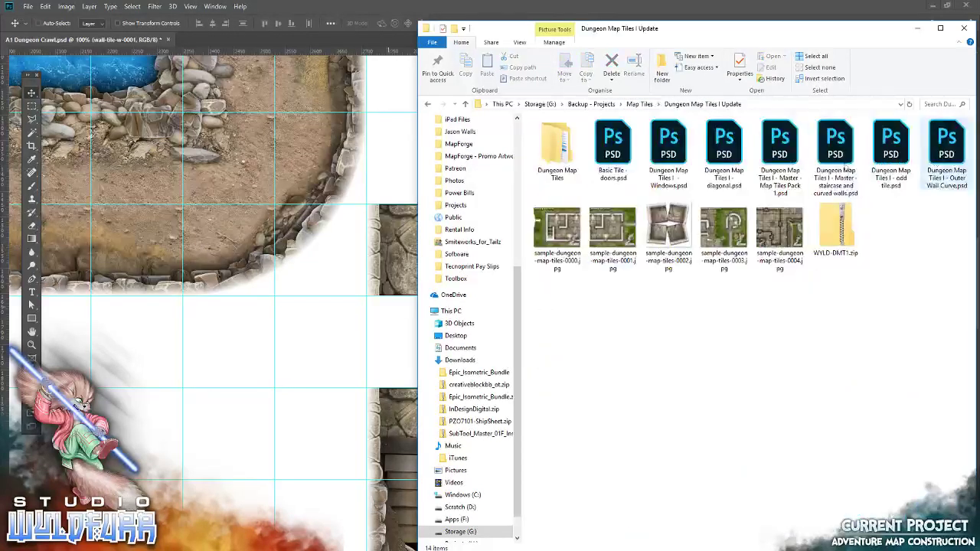
{"action": "double_click", "coordinate": [563, 153]}
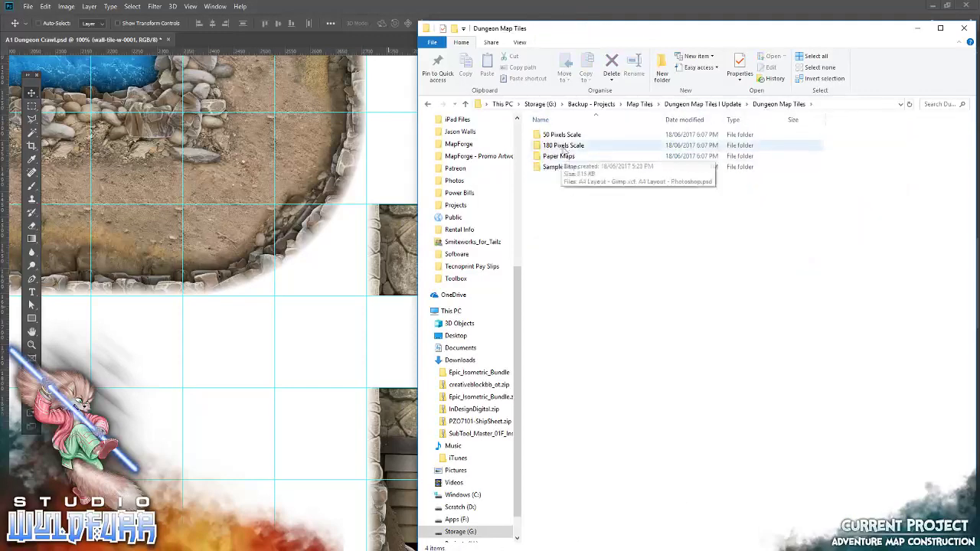
{"action": "double_click", "coordinate": [563, 145]}
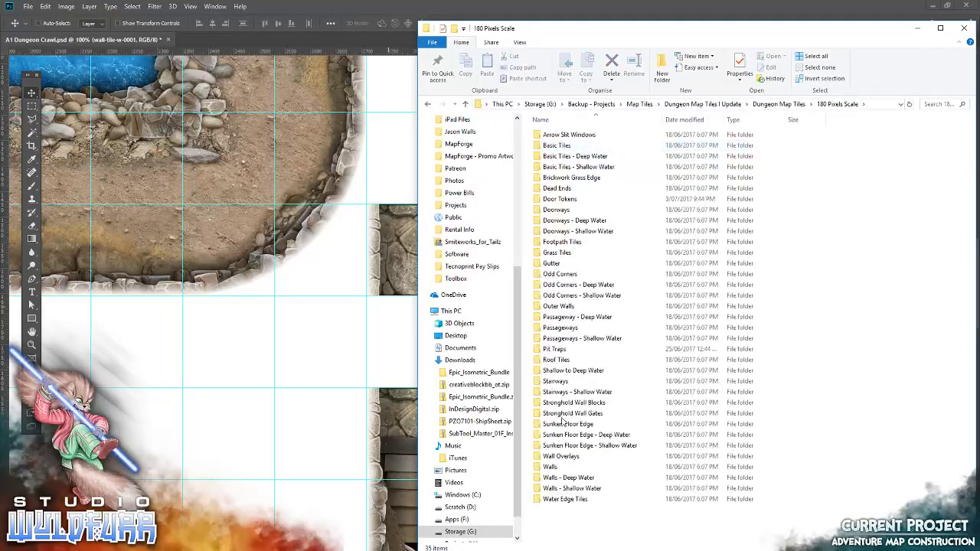
{"action": "double_click", "coordinate": [563, 145]}
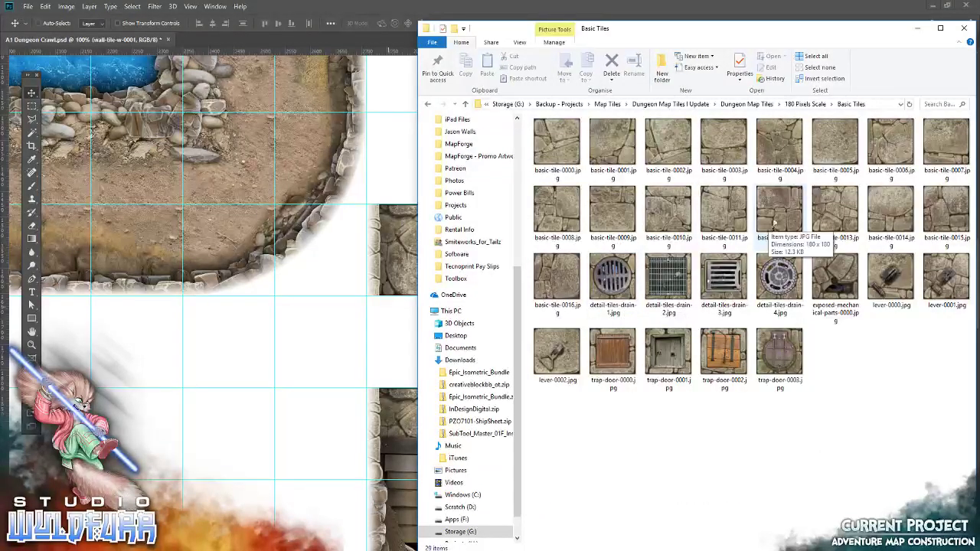
{"action": "left_click_drag", "start_coordinate": [771, 225], "coordinate": [313, 350]}
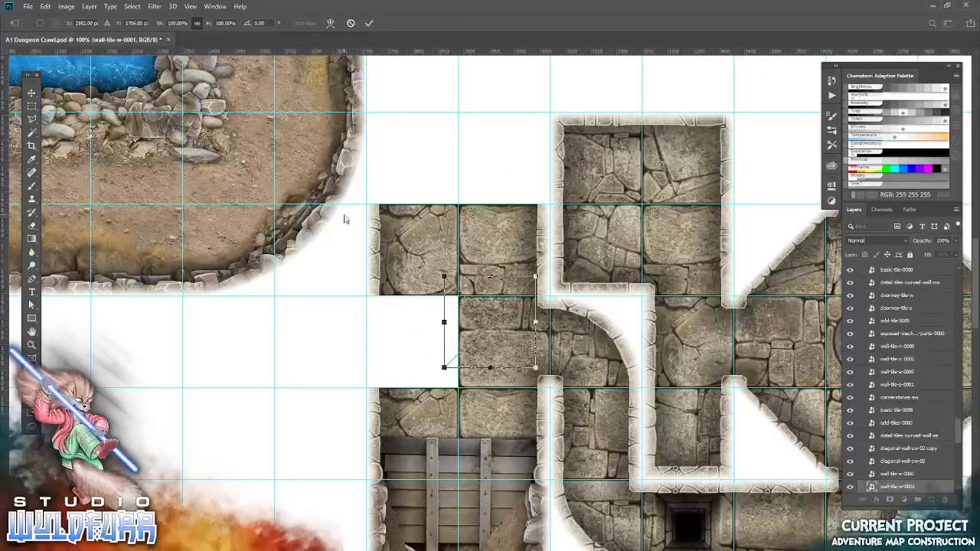
{"action": "left_click", "coordinate": [369, 23]}
{"action": "mouse_move", "coordinate": [517, 335]}
{"action": "left_mouse_down"}
{"action": "mouse_move", "coordinate": [425, 360]}
{"action": "mouse_move", "coordinate": [441, 357]}
{"action": "left_mouse_up"}
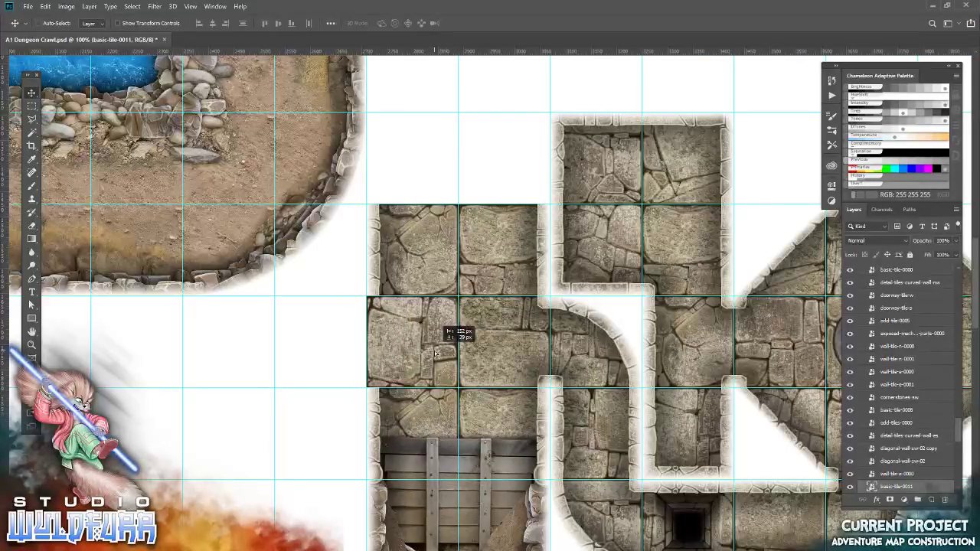
Step: Place the doorways-w overlay from Wall Overlays on the floor's west edge
{"action": "key", "text": "alt+Tab"}
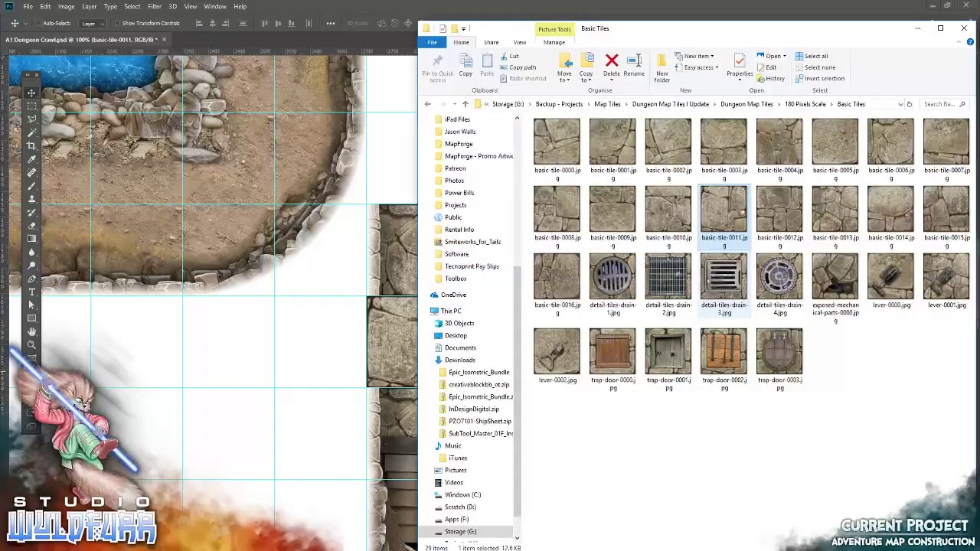
{"action": "key", "text": "BackSpace"}
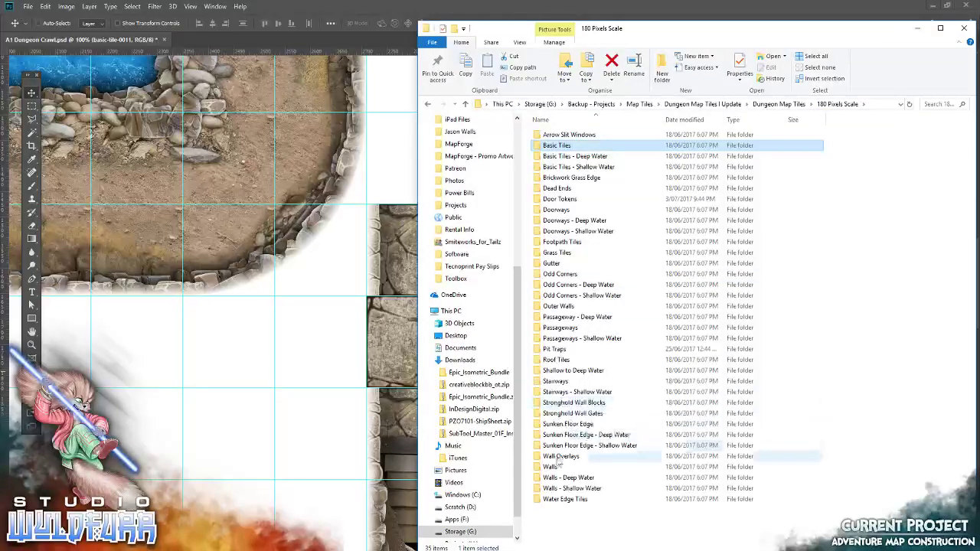
{"action": "double_click", "coordinate": [558, 456]}
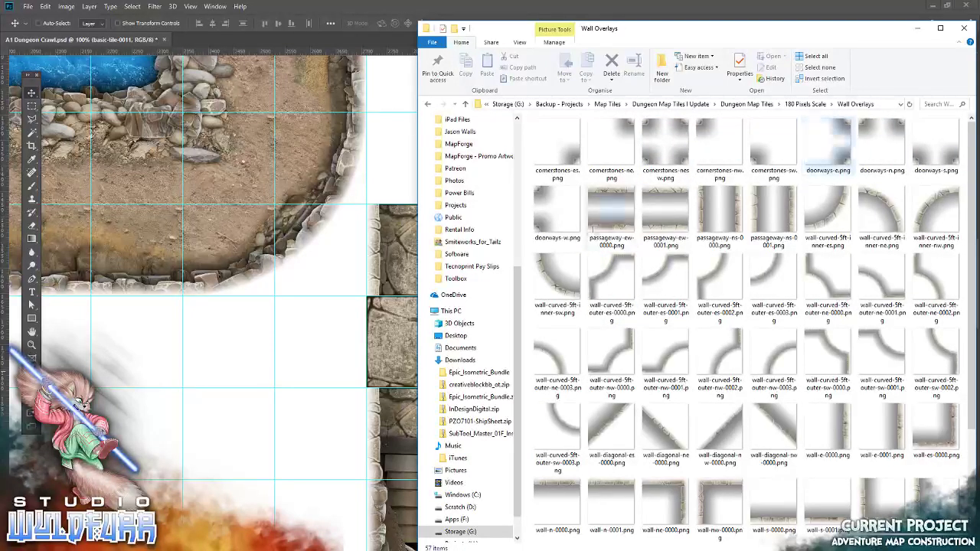
{"action": "left_click_drag", "start_coordinate": [557, 210], "coordinate": [490, 321]}
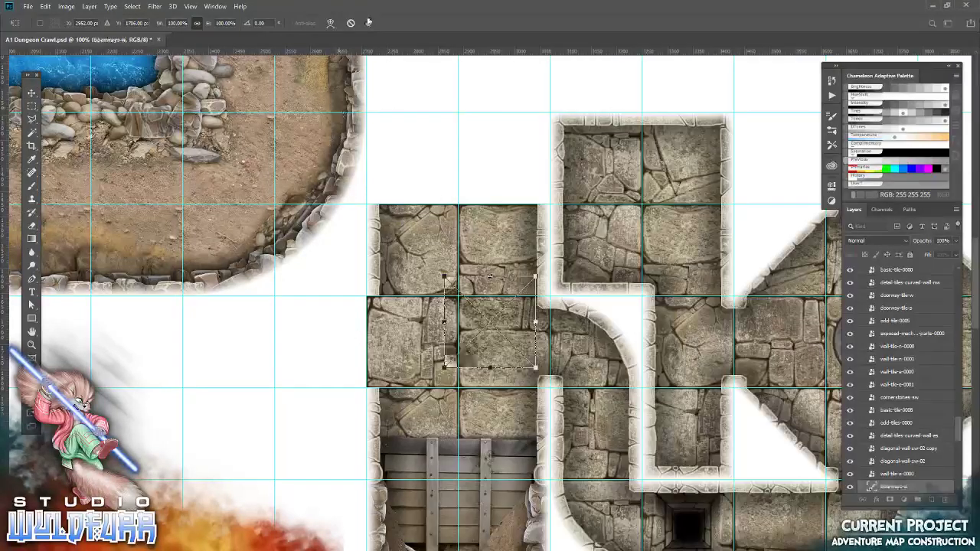
{"action": "left_click", "coordinate": [368, 23]}
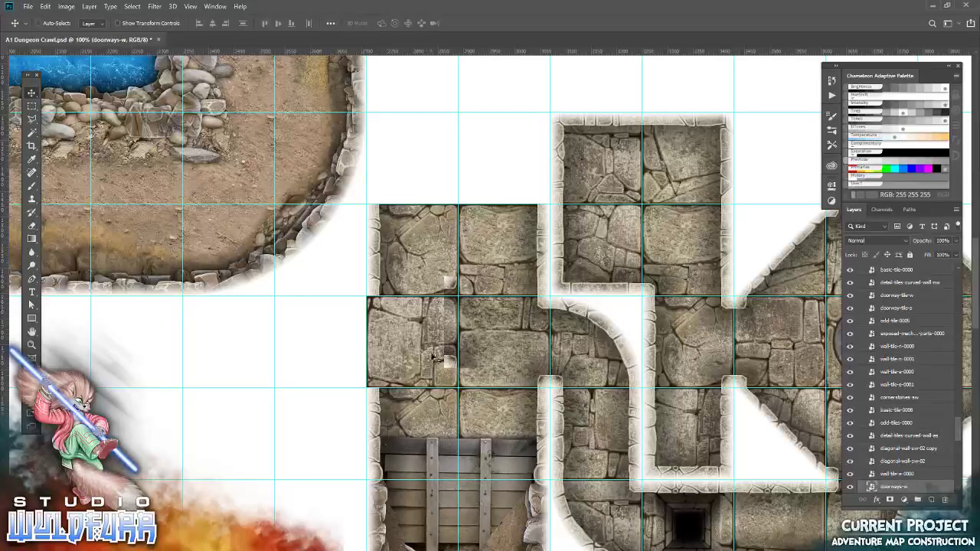
{"action": "left_click_drag", "start_coordinate": [449, 346], "coordinate": [367, 385]}
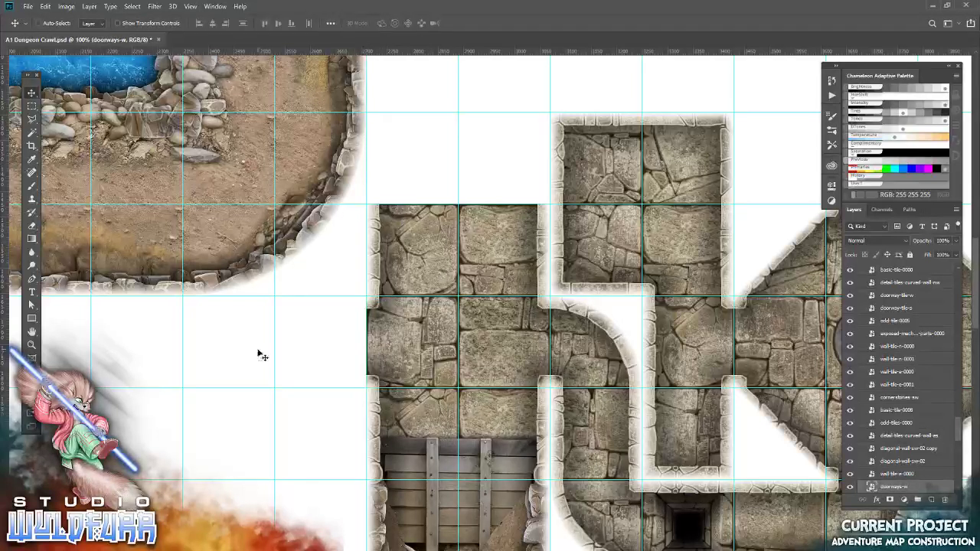
{"action": "mouse_move", "coordinate": [229, 368]}
{"action": "left_mouse_down"}
{"action": "mouse_move", "coordinate": [422, 302]}
{"action": "mouse_move", "coordinate": [488, 222]}
{"action": "mouse_move", "coordinate": [445, 188]}
{"action": "mouse_move", "coordinate": [445, 297]}
{"action": "left_mouse_up"}
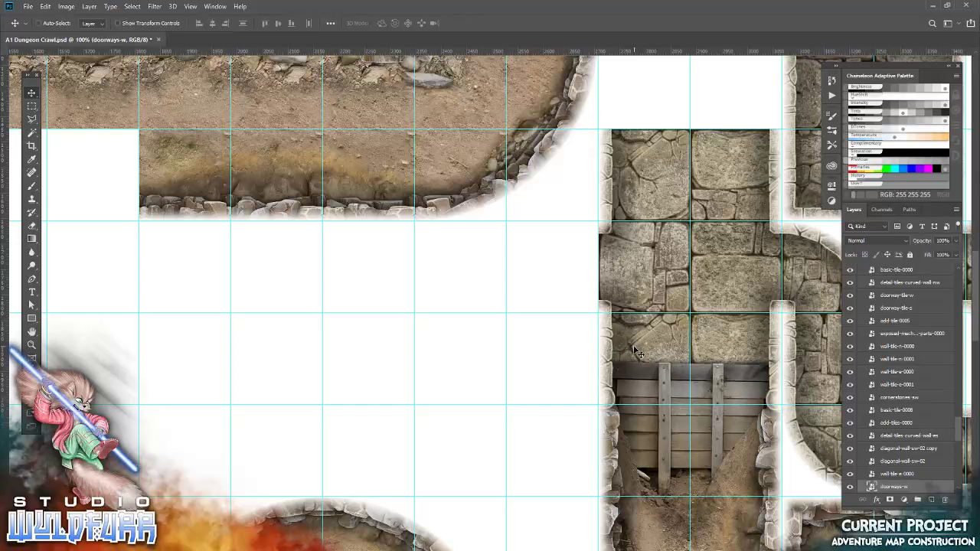
Step: Browse the Wall Overlays tiles and compare them against the map
{"action": "key", "text": "alt+Tab"}
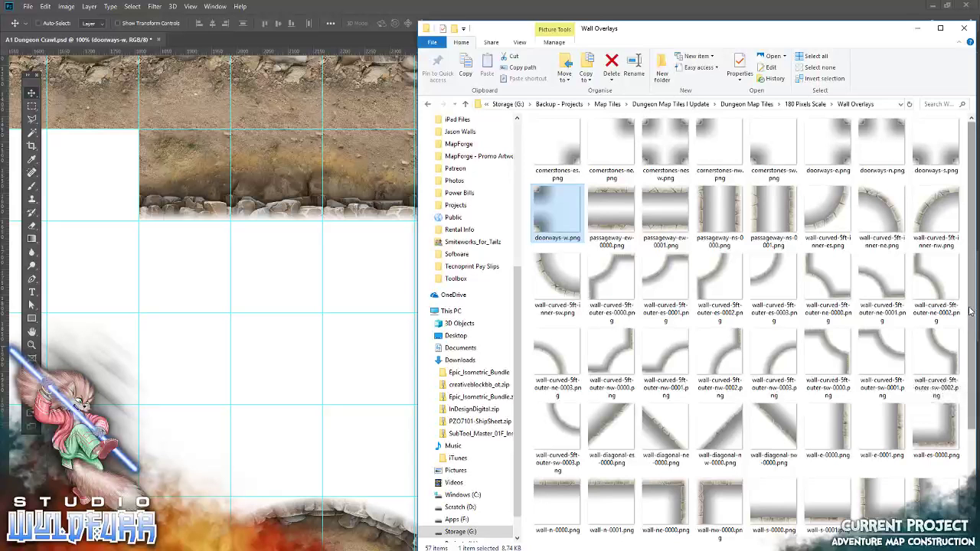
{"action": "scroll", "coordinate": [970, 310], "scroll_direction": "down", "scroll_amount": 3}
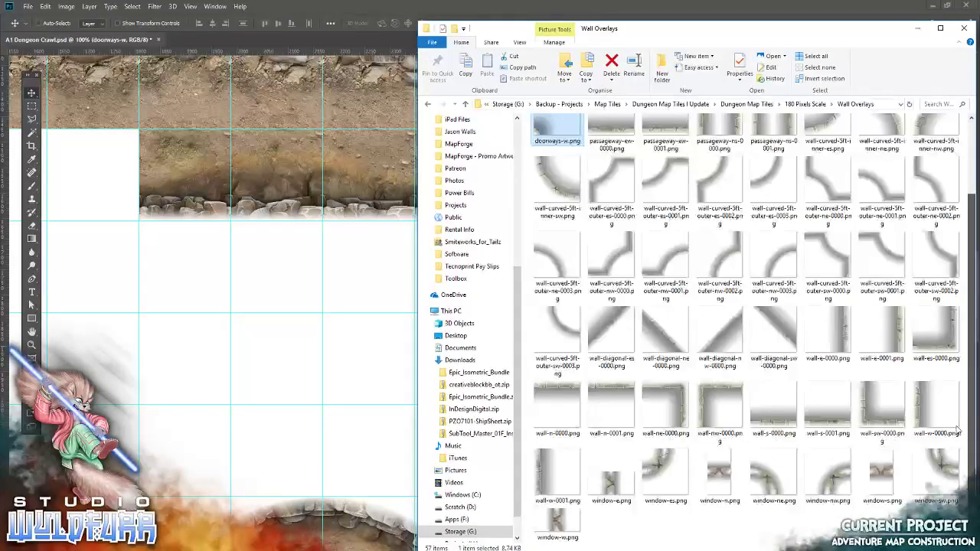
{"action": "scroll", "coordinate": [954, 406], "scroll_direction": "up", "scroll_amount": 3}
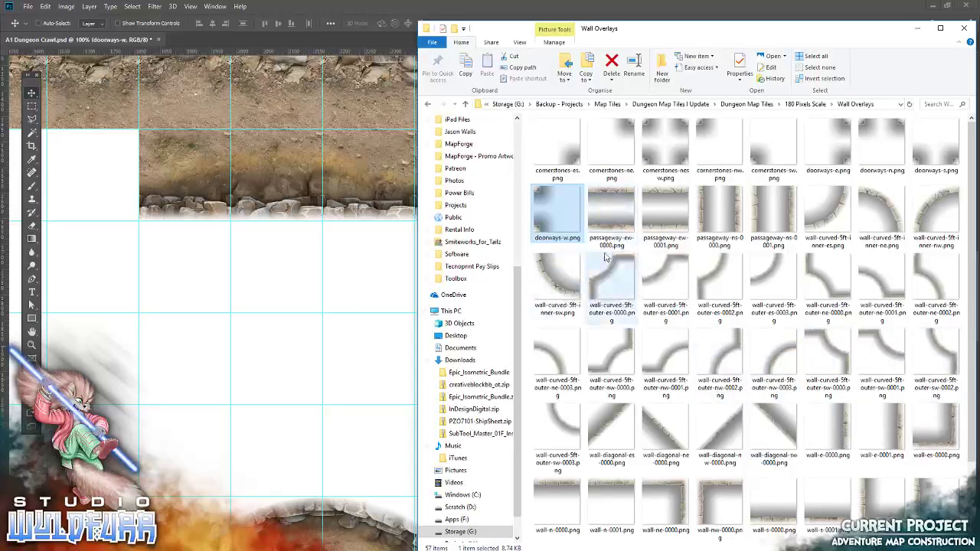
{"action": "left_click", "coordinate": [400, 276]}
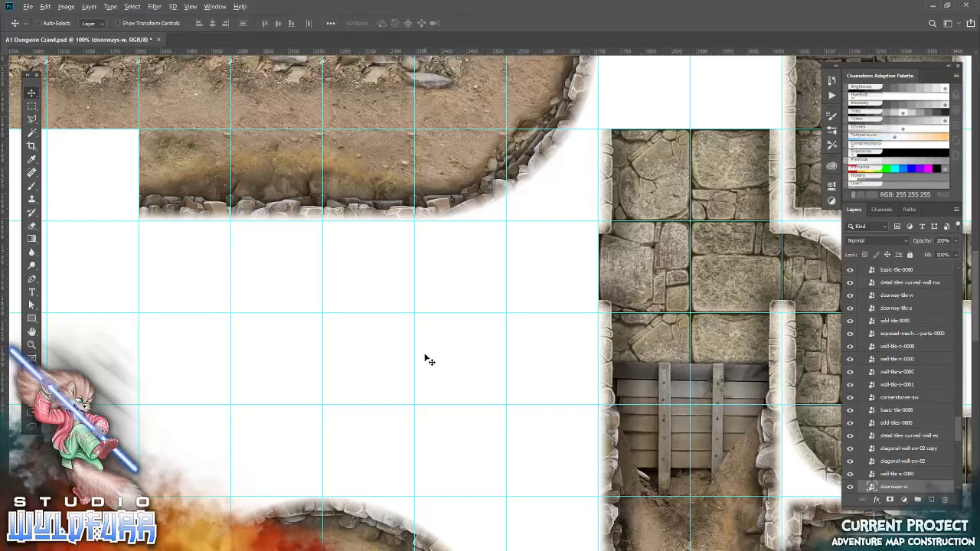
{"action": "key", "text": "alt+Tab"}
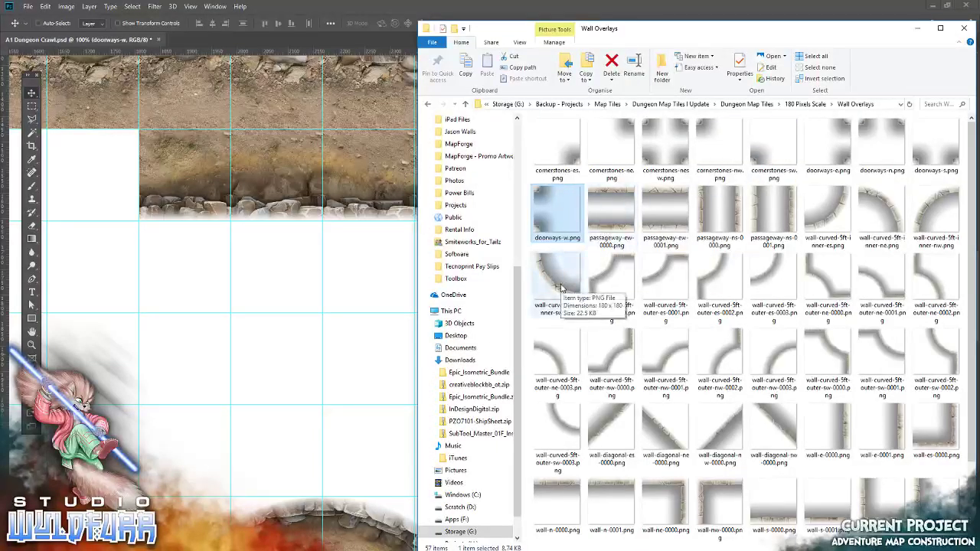
Step: Place the wall-curved-5ft-inner-sw and inner-es curves in the room's lower-left and lower-right cells
{"action": "left_click_drag", "start_coordinate": [561, 287], "coordinate": [354, 377]}
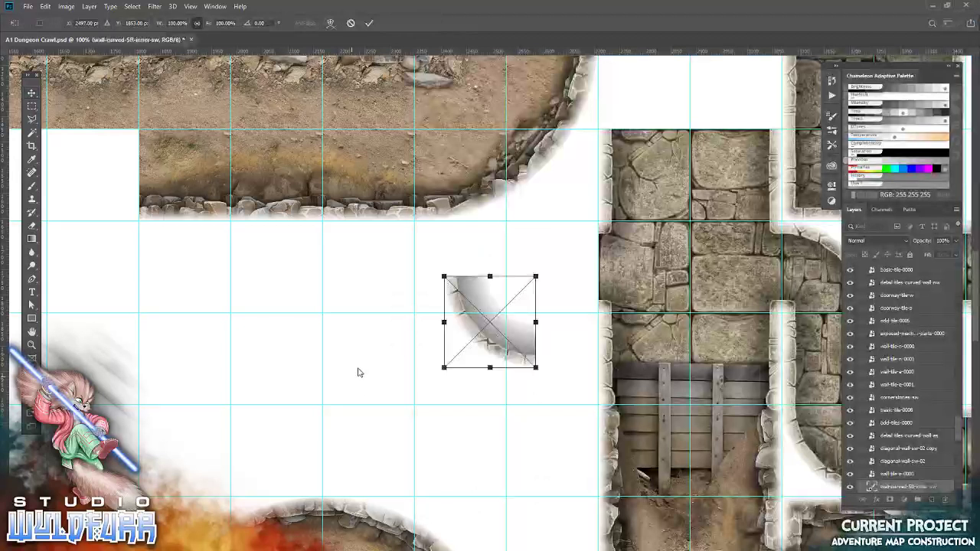
{"action": "left_click", "coordinate": [369, 23]}
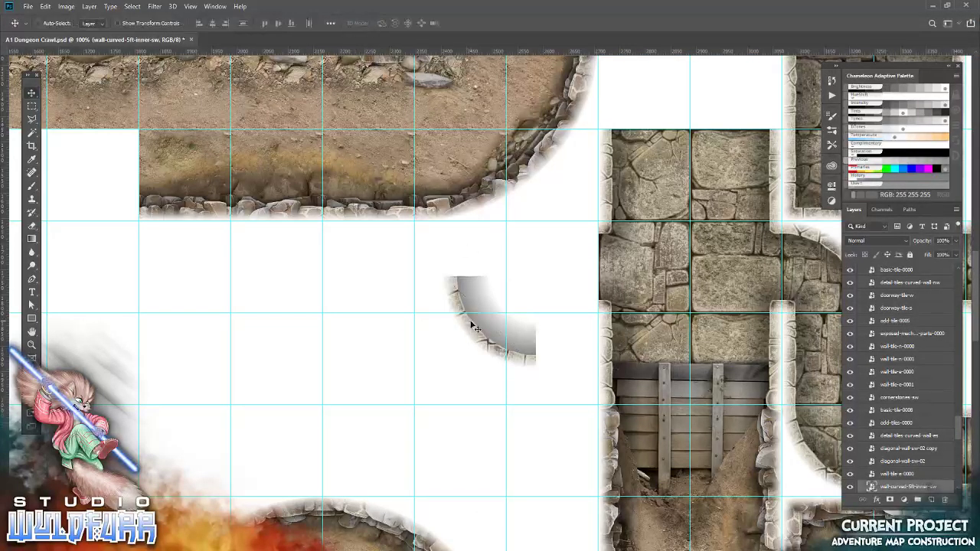
{"action": "left_click_drag", "start_coordinate": [484, 337], "coordinate": [350, 427]}
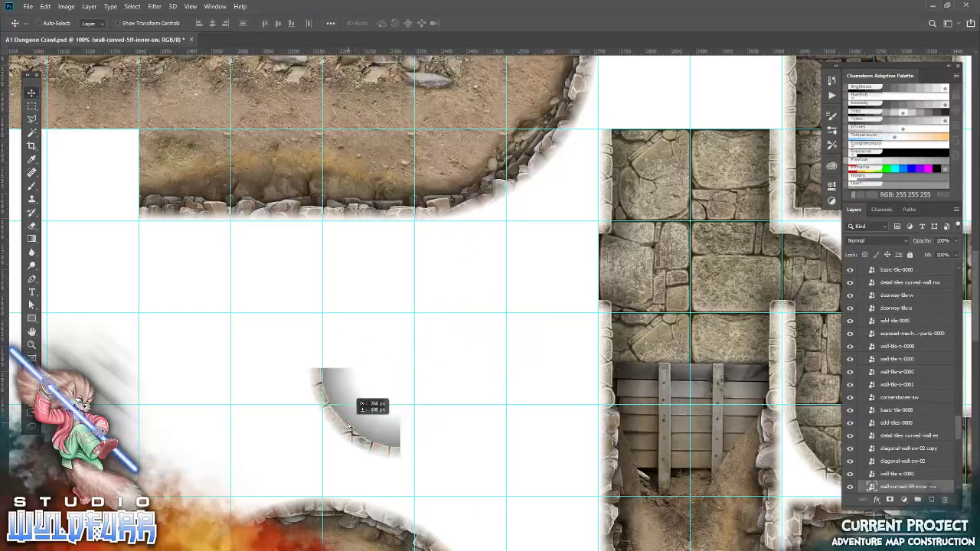
{"action": "left_click_drag", "start_coordinate": [347, 431], "coordinate": [271, 463]}
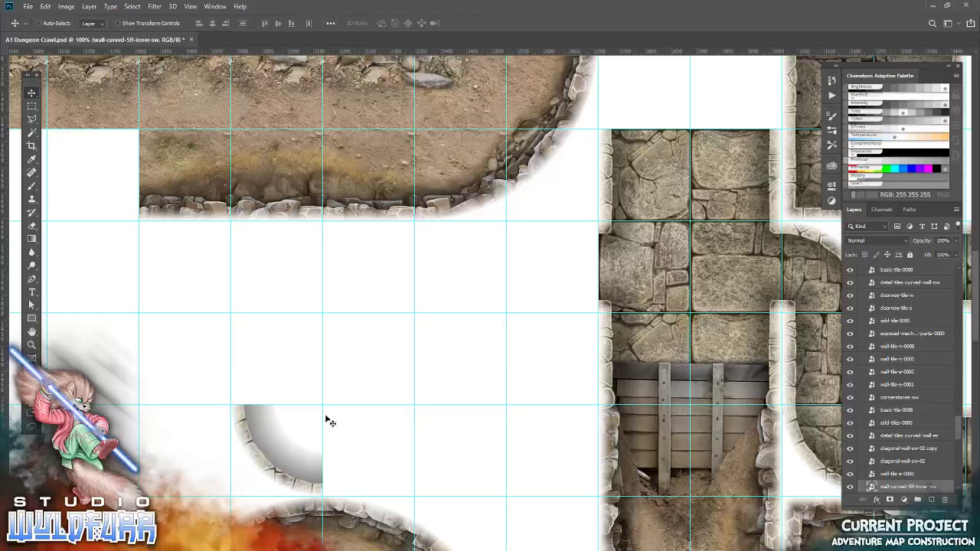
{"action": "key", "text": "alt+Tab"}
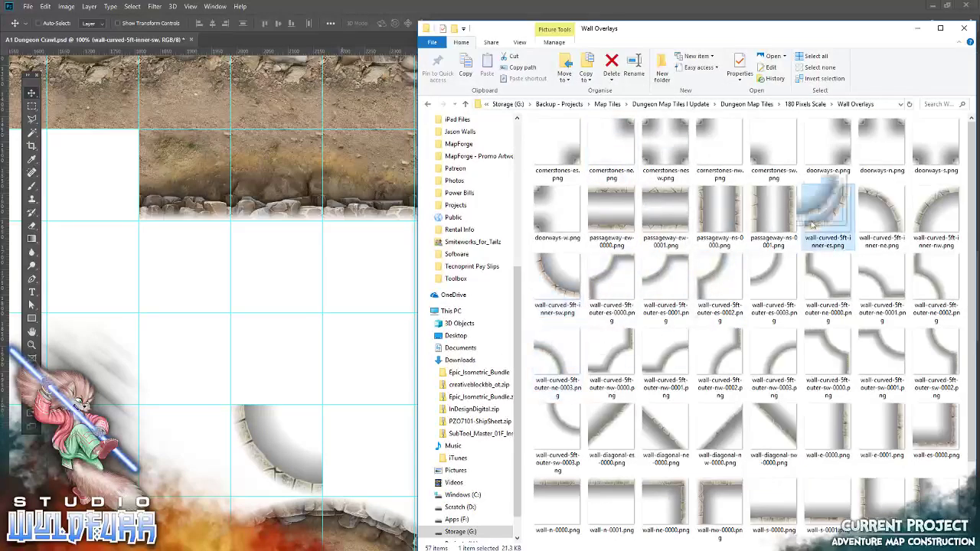
{"action": "left_click_drag", "start_coordinate": [844, 222], "coordinate": [332, 378]}
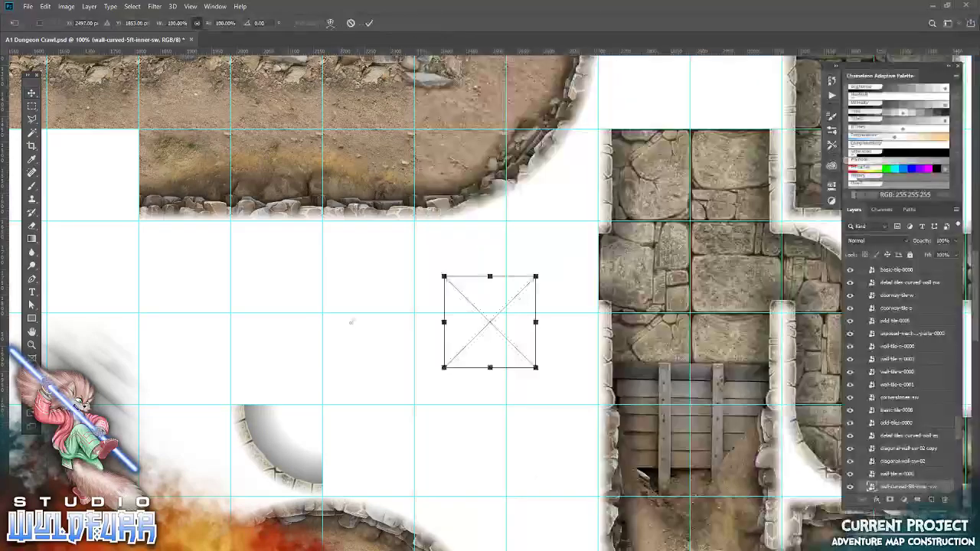
{"action": "left_click", "coordinate": [370, 24]}
{"action": "left_click_drag", "start_coordinate": [490, 352], "coordinate": [455, 478]}
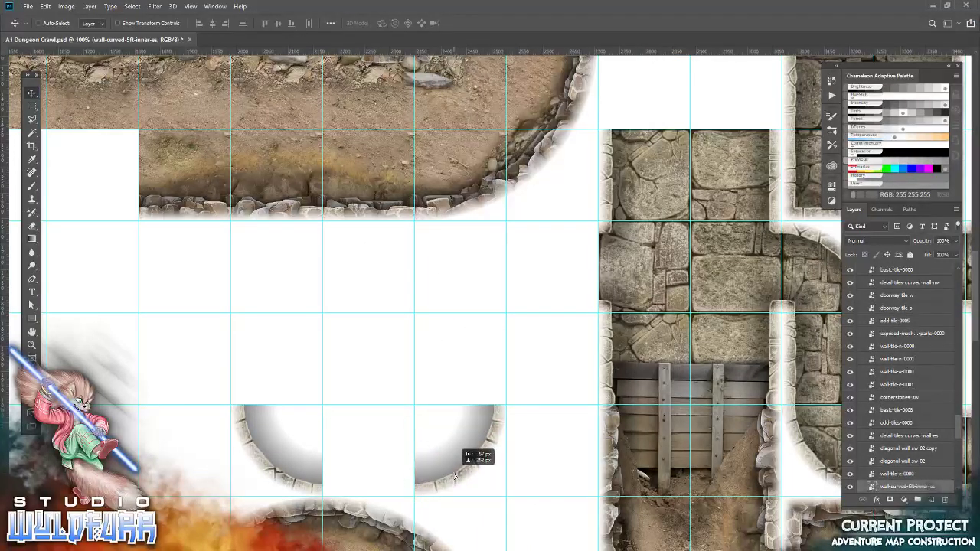
{"action": "key", "text": "alt+Tab"}
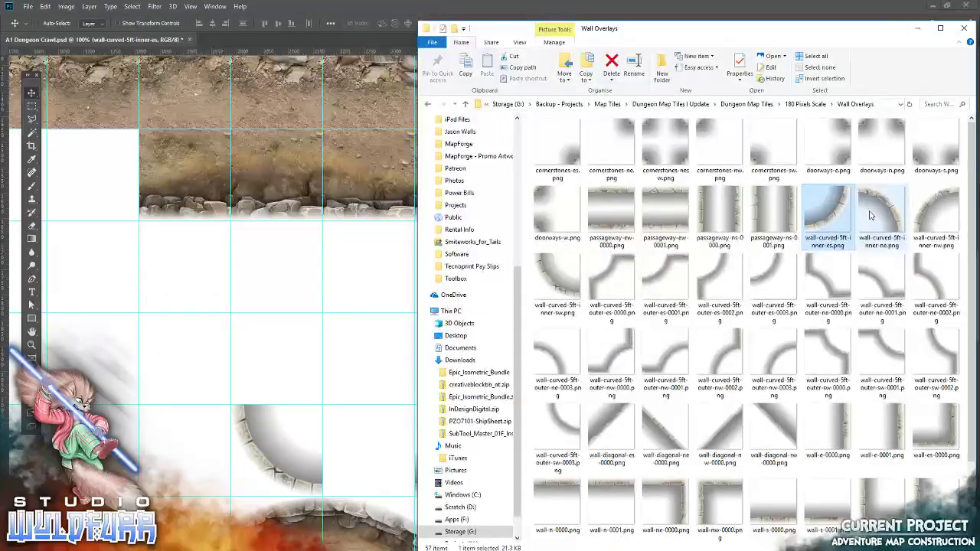
Step: Place the inner-ne and inner-nw curves in the room's upper-right and upper-left cells
{"action": "left_click_drag", "start_coordinate": [892, 214], "coordinate": [490, 321]}
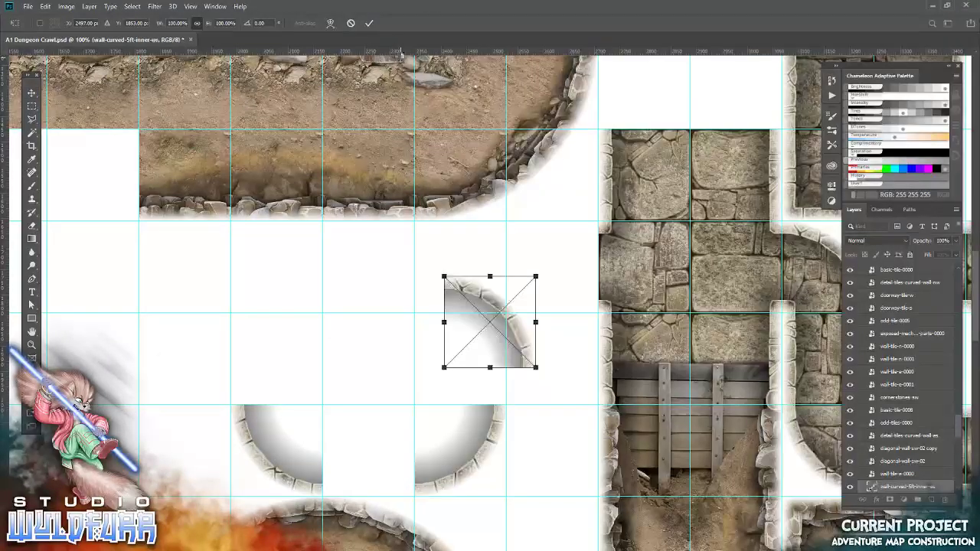
{"action": "left_click", "coordinate": [370, 23]}
{"action": "left_click_drag", "start_coordinate": [490, 353], "coordinate": [460, 299]}
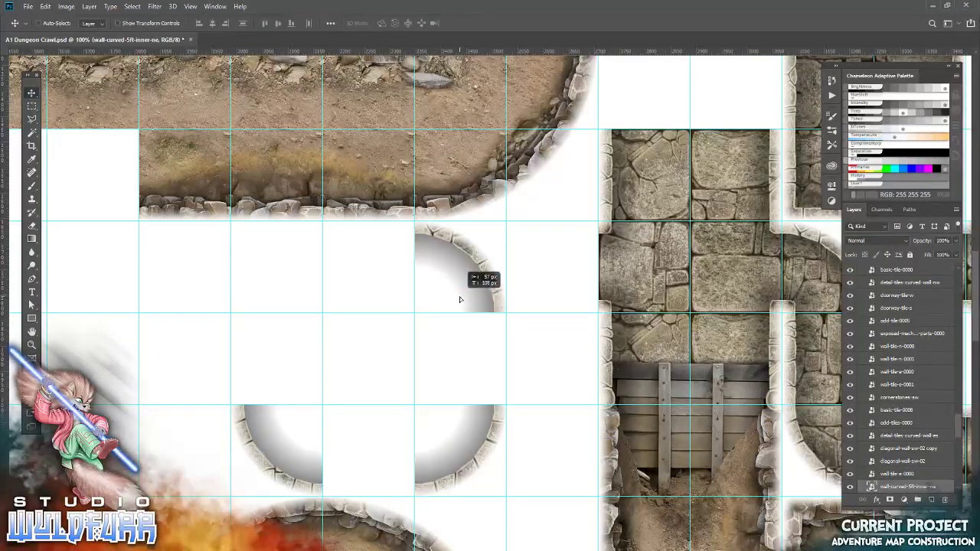
{"action": "key", "text": "alt+Tab"}
{"action": "left_click_drag", "start_coordinate": [936, 215], "coordinate": [291, 302]}
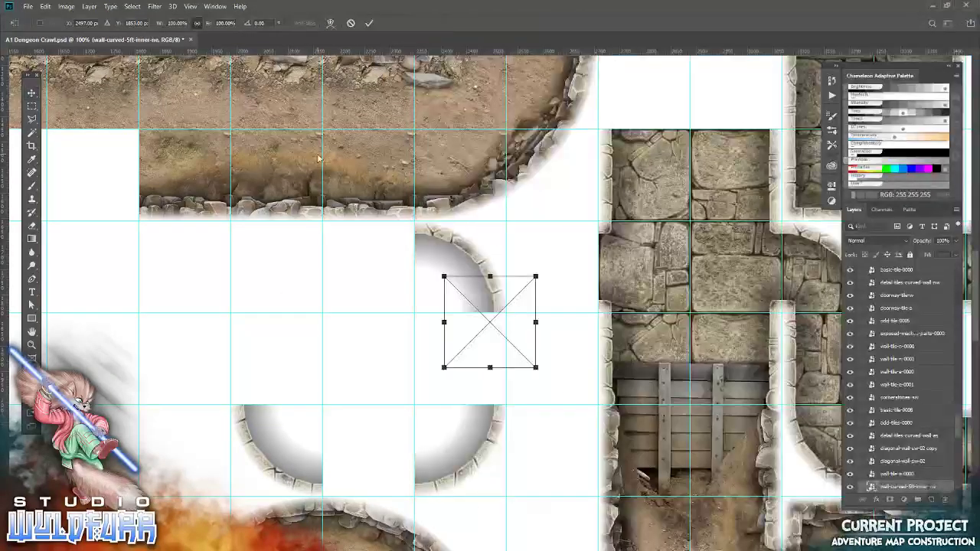
{"action": "left_click", "coordinate": [370, 23]}
{"action": "left_click_drag", "start_coordinate": [529, 346], "coordinate": [312, 288]}
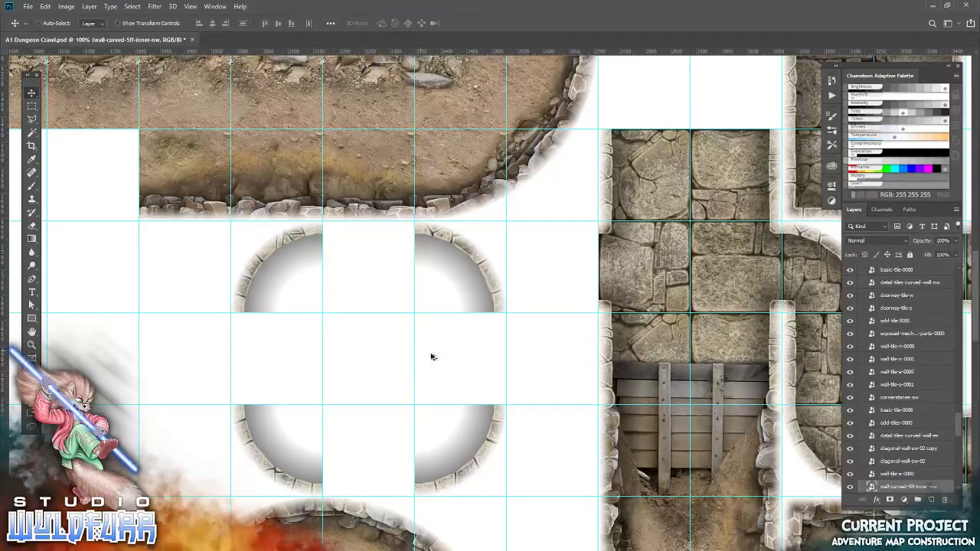
{"action": "key", "text": "alt+Tab"}
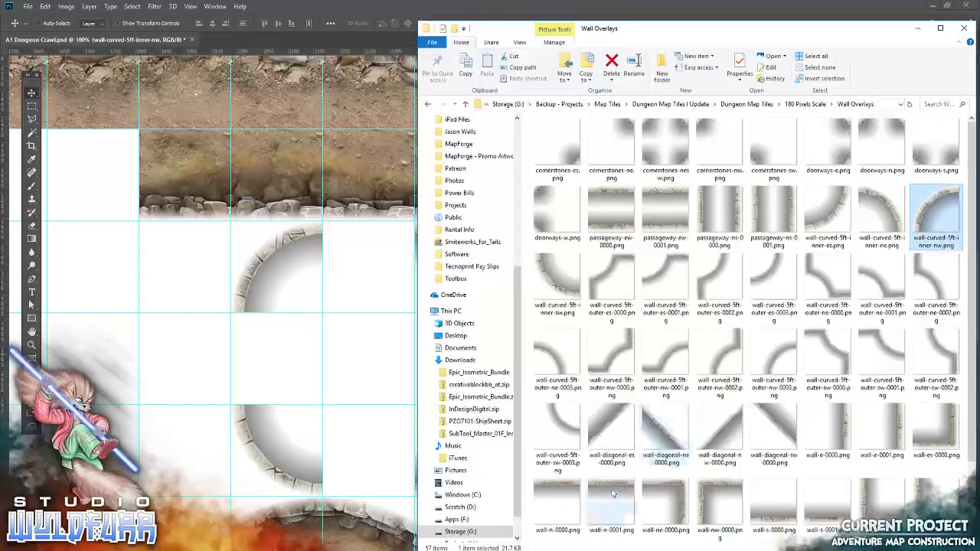
Step: Add wall-n-0001 between the top curves and wall-s-0000 below the lower arc
{"action": "left_click_drag", "start_coordinate": [613, 494], "coordinate": [317, 329]}
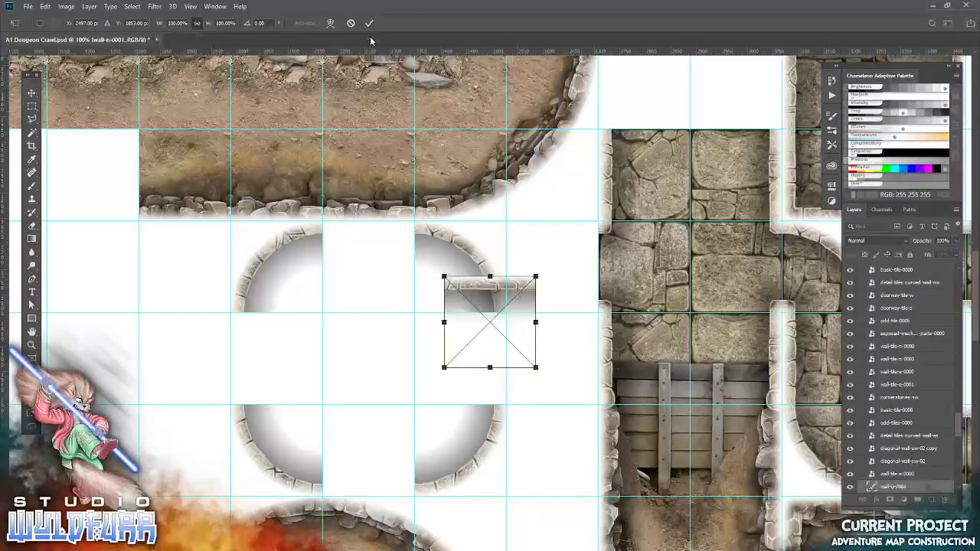
{"action": "key", "text": "Return"}
{"action": "left_click_drag", "start_coordinate": [497, 295], "coordinate": [375, 241]}
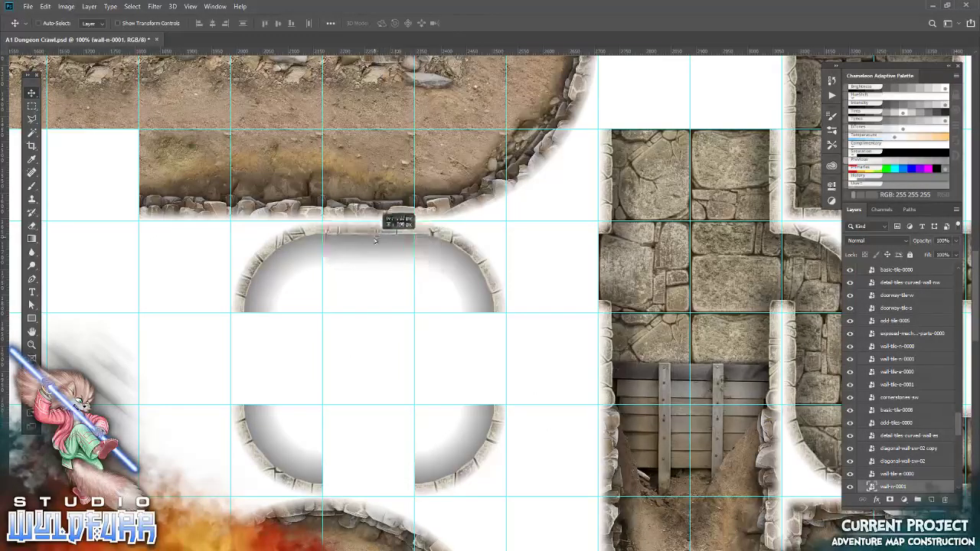
{"action": "key", "text": "alt+Tab"}
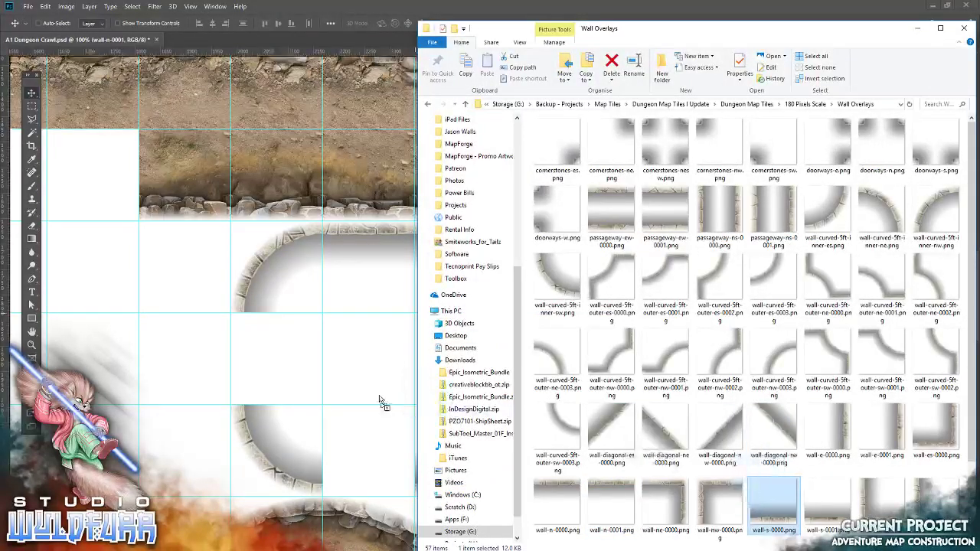
{"action": "left_click_drag", "start_coordinate": [793, 507], "coordinate": [383, 404]}
{"action": "left_click", "coordinate": [368, 23]}
{"action": "left_click_drag", "start_coordinate": [490, 351], "coordinate": [375, 477]}
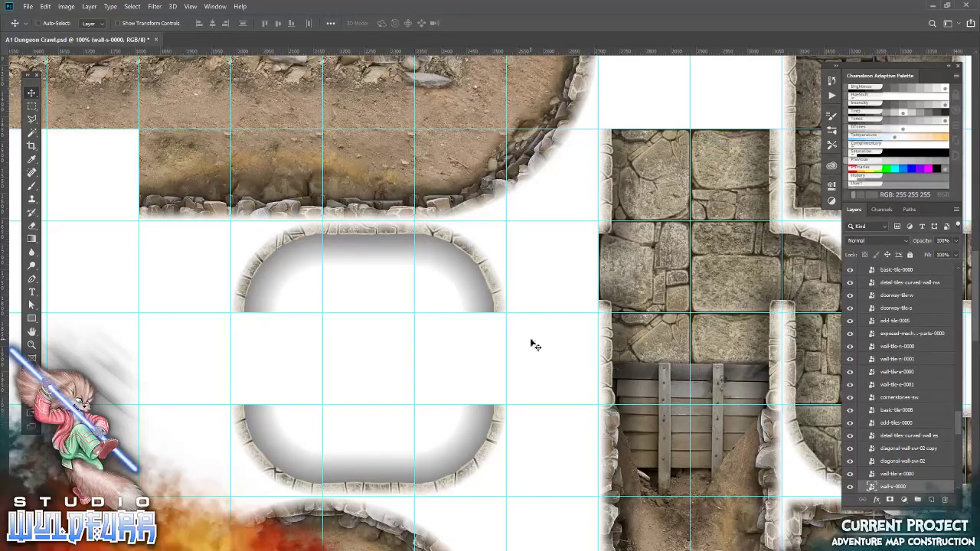
{"action": "key", "text": "alt+Tab"}
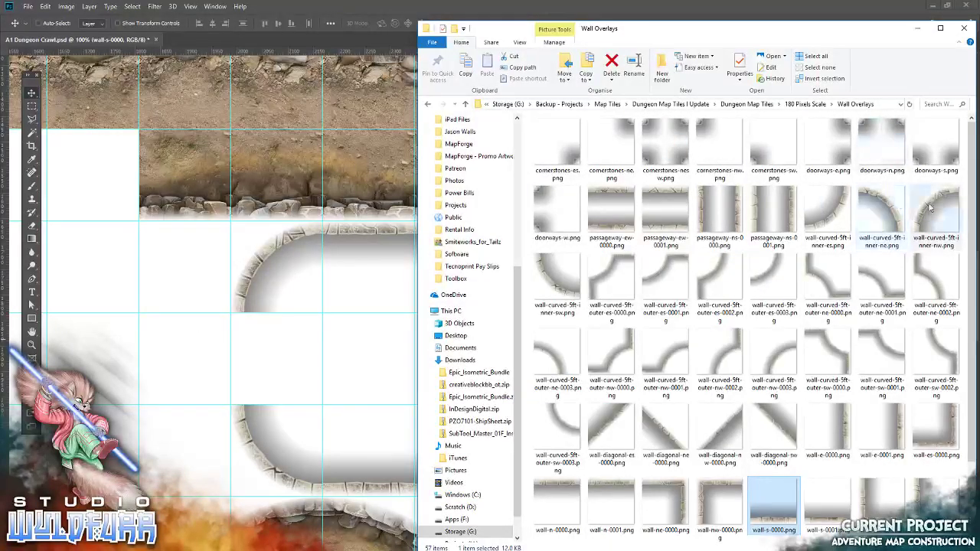
Step: Place wall-curved-5ft-inner-es and inner-nw curves beside the oval room
{"action": "scroll", "coordinate": [613, 291], "scroll_direction": "down", "scroll_amount": 1}
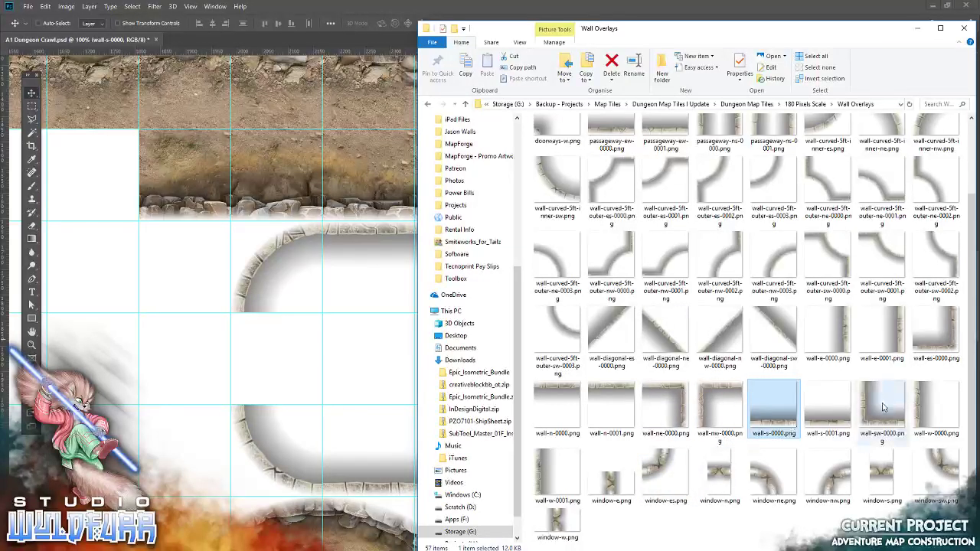
{"action": "scroll", "coordinate": [881, 398], "scroll_direction": "up", "scroll_amount": 1}
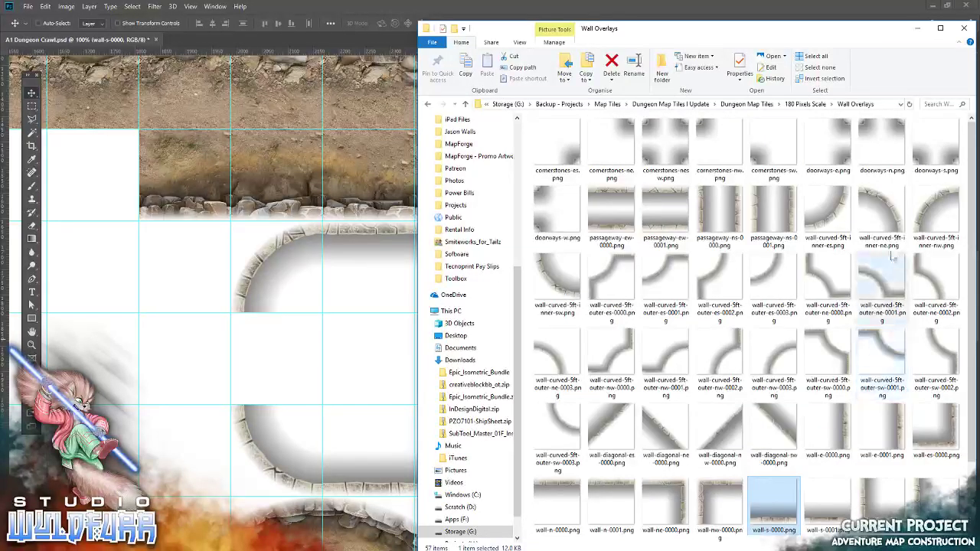
{"action": "left_click_drag", "start_coordinate": [831, 217], "coordinate": [291, 339]}
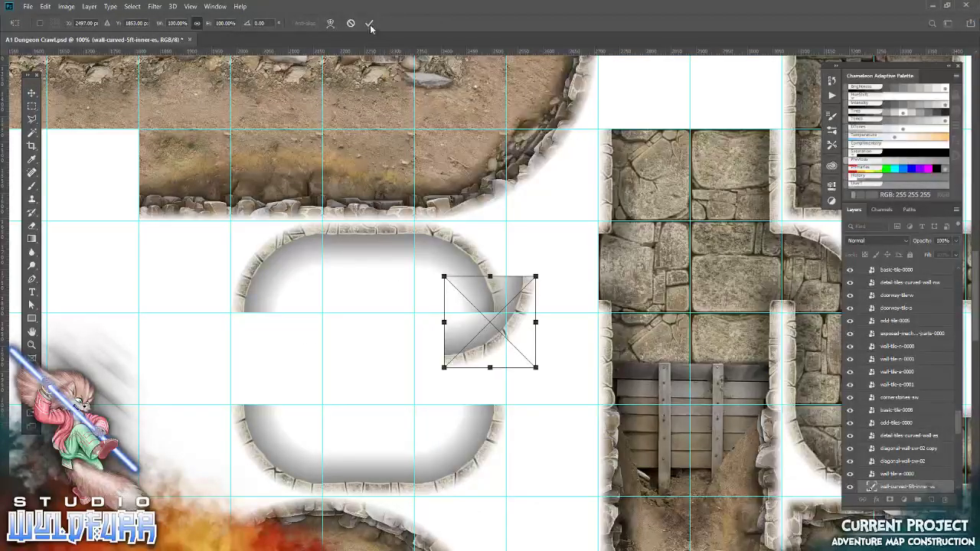
{"action": "left_click", "coordinate": [370, 24]}
{"action": "mouse_move", "coordinate": [527, 349]}
{"action": "left_mouse_down"}
{"action": "mouse_move", "coordinate": [600, 395]}
{"action": "mouse_move", "coordinate": [585, 383]}
{"action": "left_mouse_up"}
{"action": "key", "text": "alt+Tab"}
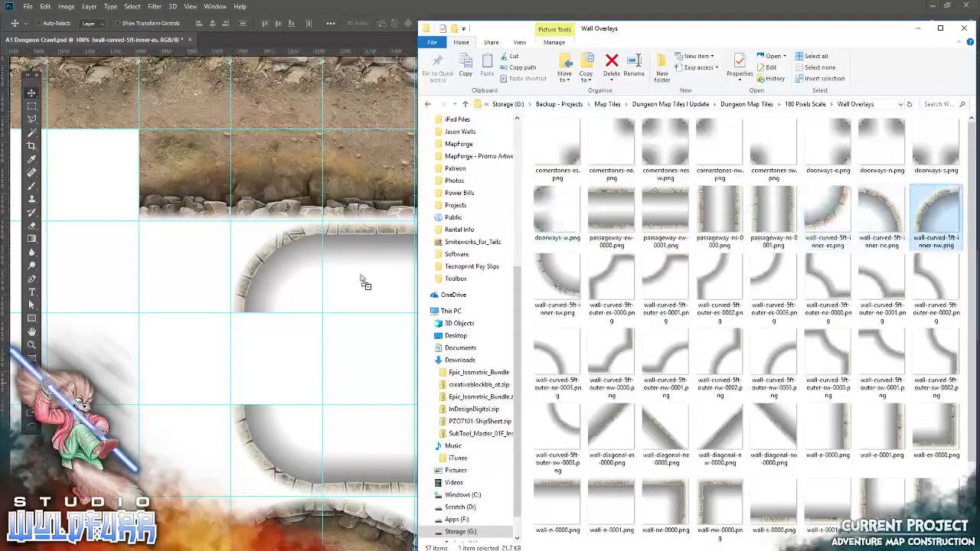
{"action": "left_click_drag", "start_coordinate": [936, 214], "coordinate": [367, 283]}
{"action": "left_click", "coordinate": [369, 23]}
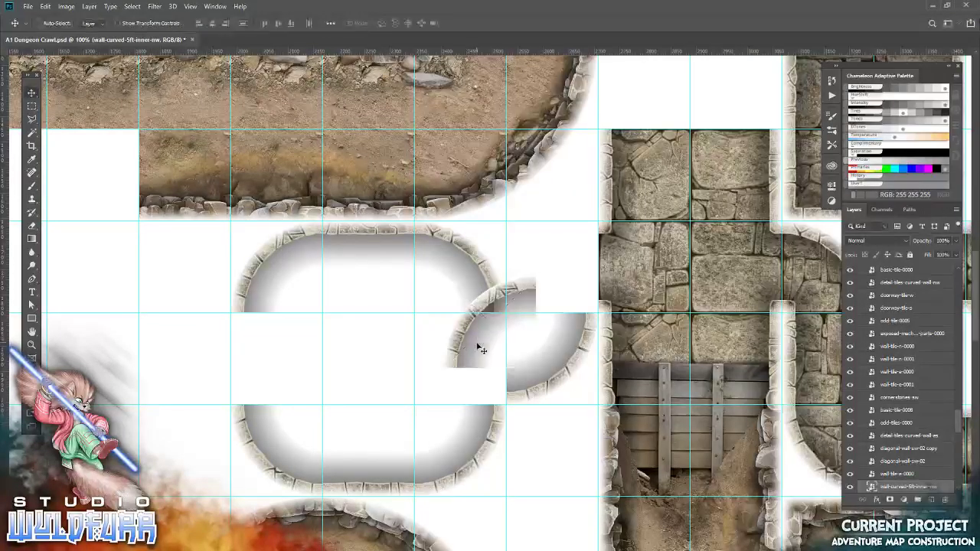
{"action": "left_click_drag", "start_coordinate": [481, 349], "coordinate": [539, 299]}
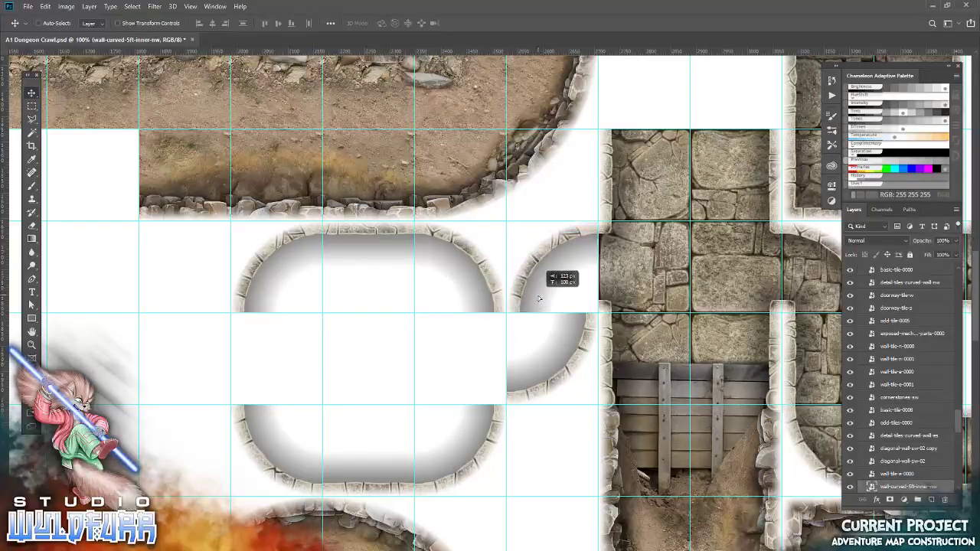
{"action": "key", "text": "alt+Tab"}
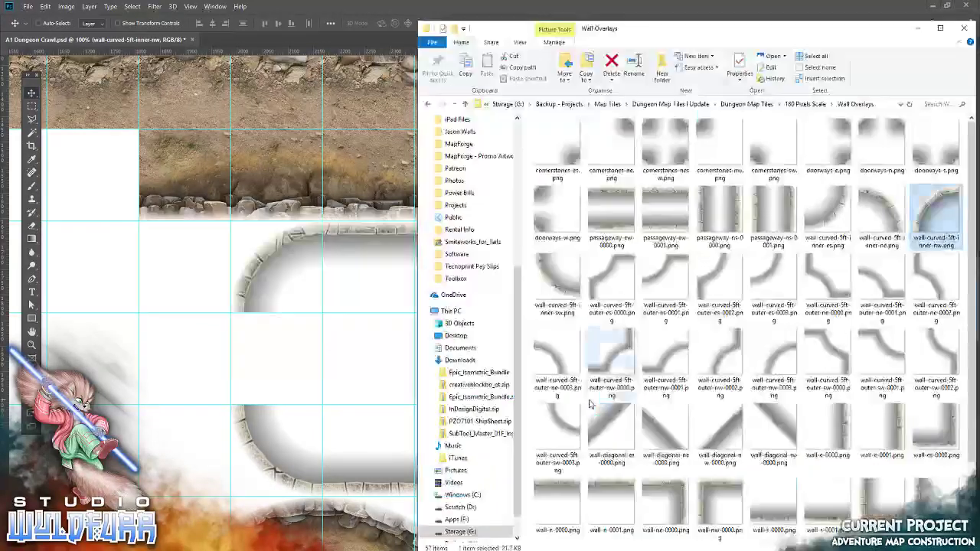
Step: Add the cornerstones-ne tile to the map
{"action": "left_click_drag", "start_coordinate": [627, 136], "coordinate": [760, 159]}
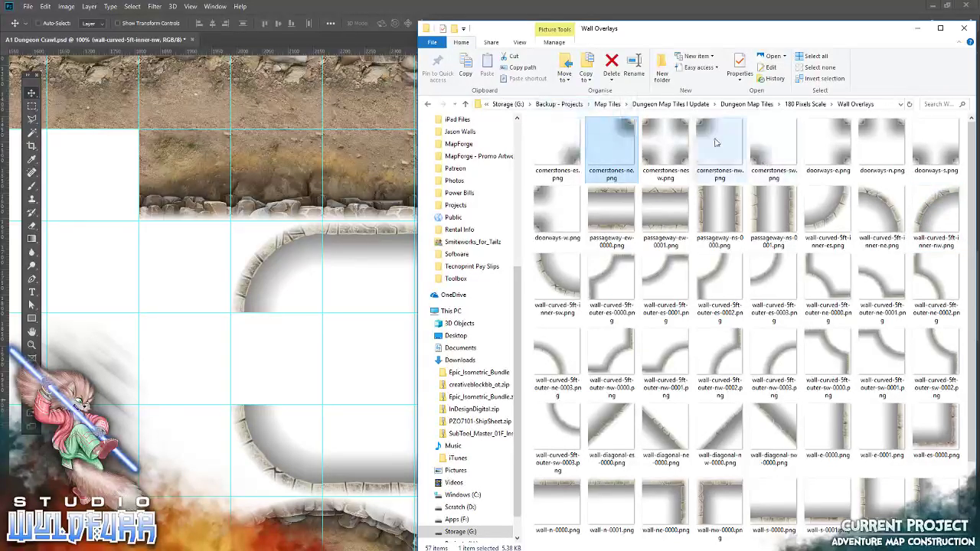
{"action": "left_click_drag", "start_coordinate": [761, 159], "coordinate": [491, 321]}
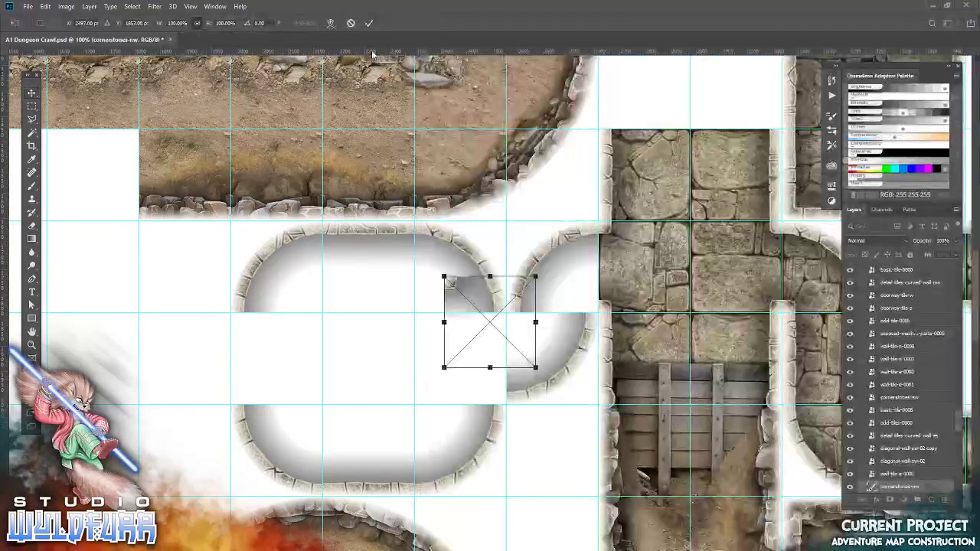
{"action": "left_click", "coordinate": [371, 25]}
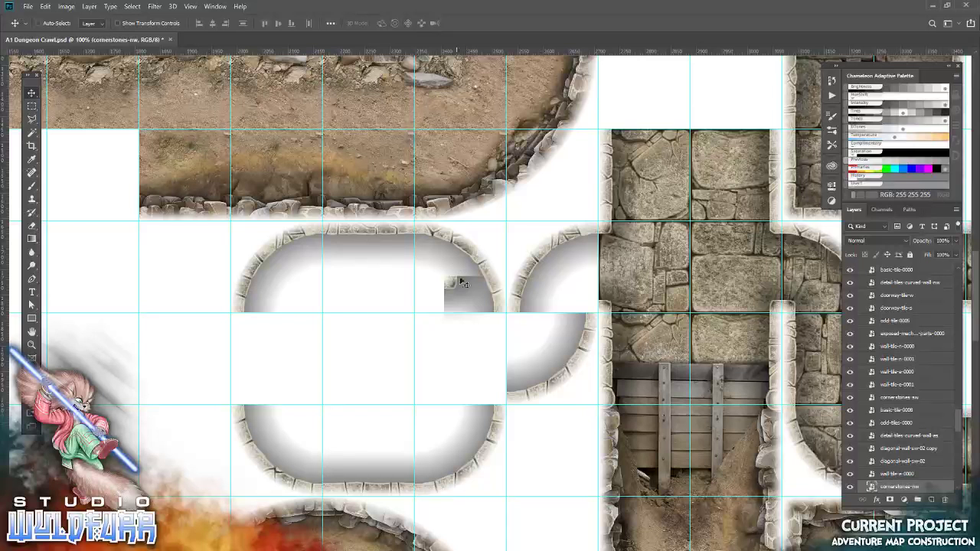
{"action": "left_click", "coordinate": [32, 346]}
{"action": "right_click", "coordinate": [486, 320]}
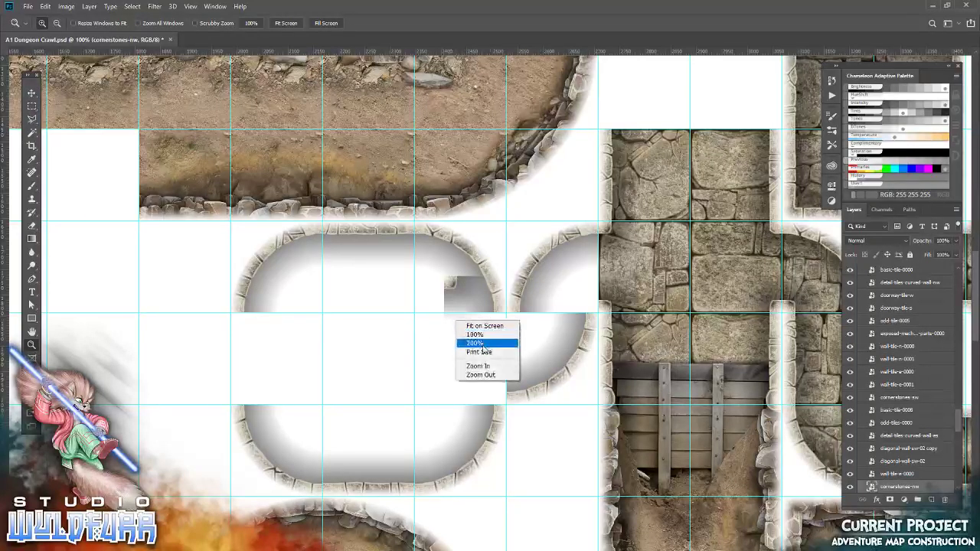
Step: At 200% zoom, fit cornerstones-ne tiles into the wall junctions
{"action": "left_click", "coordinate": [477, 343]}
{"action": "left_click", "coordinate": [31, 93]}
{"action": "left_click_drag", "start_coordinate": [411, 230], "coordinate": [545, 327]}
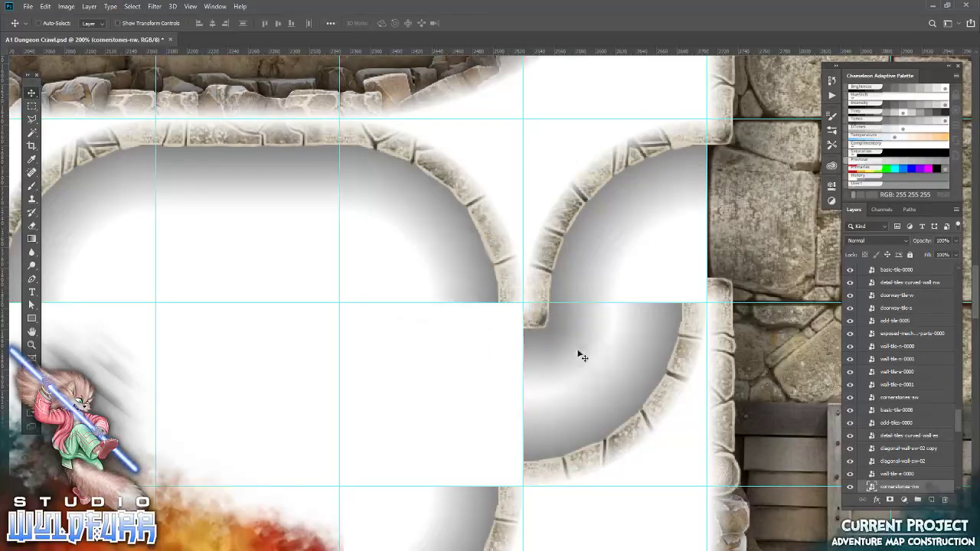
{"action": "key", "text": "alt+Tab"}
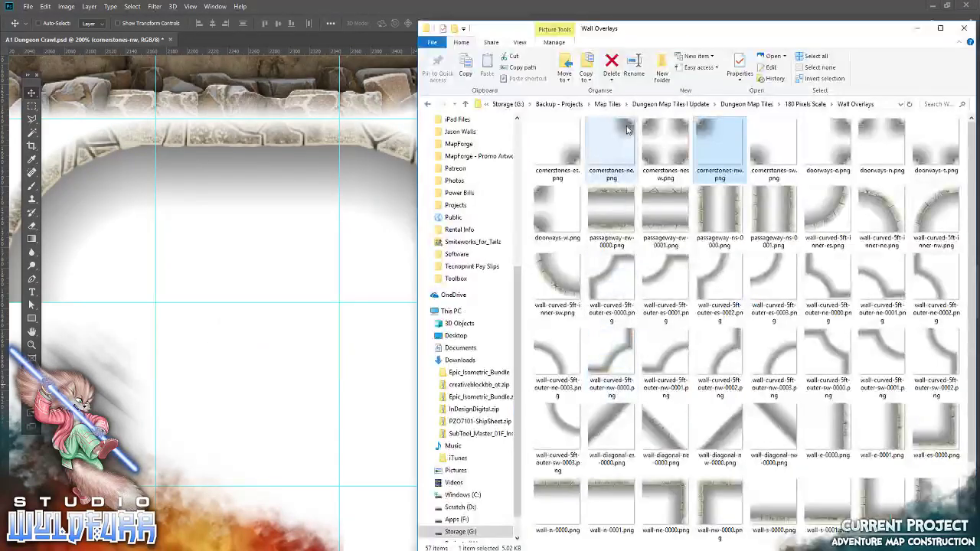
{"action": "left_click_drag", "start_coordinate": [331, 339], "coordinate": [492, 322]}
{"action": "key", "text": "Return"}
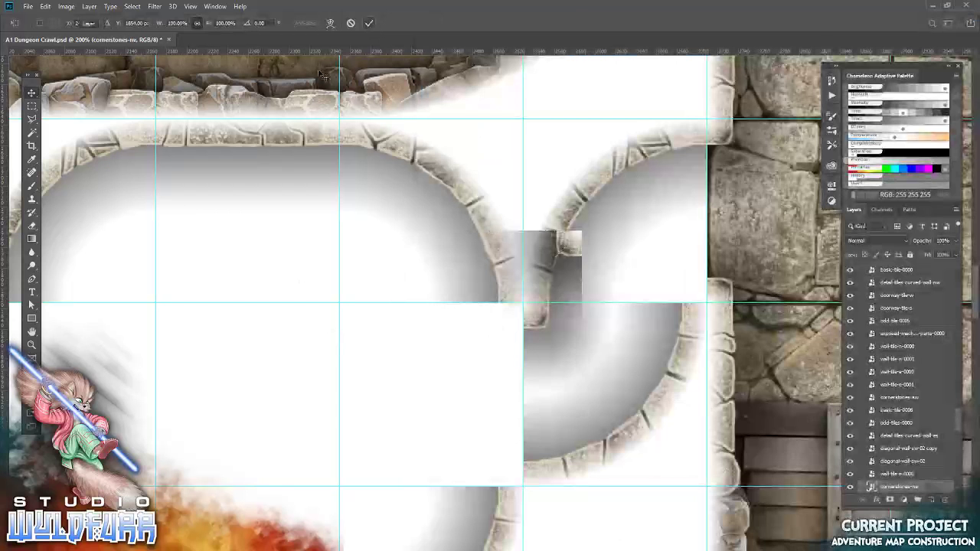
{"action": "left_click_drag", "start_coordinate": [551, 331], "coordinate": [501, 393]}
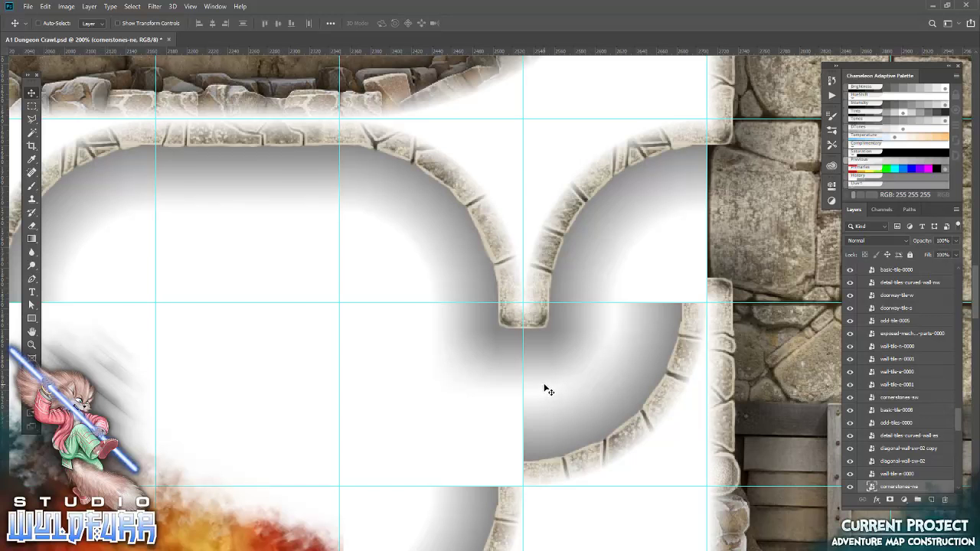
Step: Place a cornerstones-es tile on the wall edge and copy it to another corner
{"action": "key", "text": "alt+Tab"}
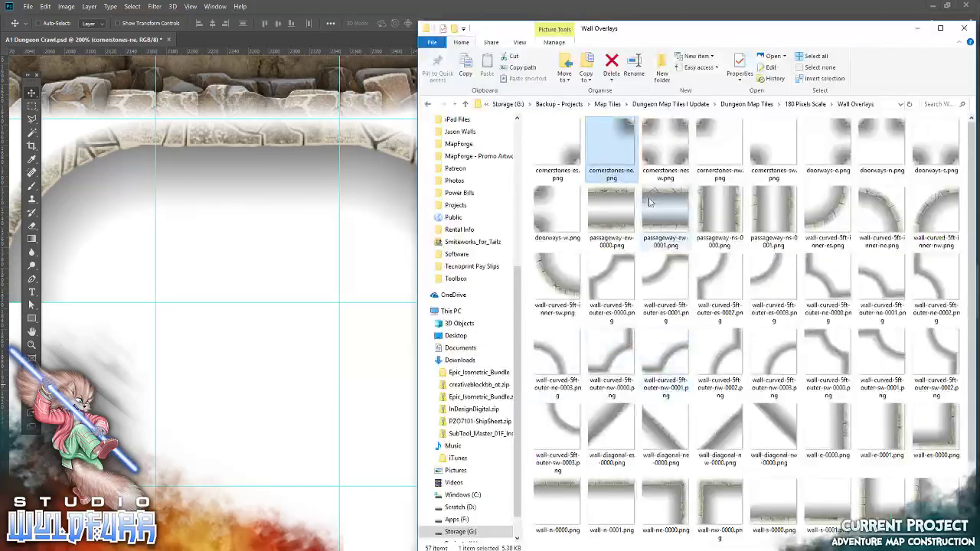
{"action": "left_click_drag", "start_coordinate": [556, 144], "coordinate": [324, 281]}
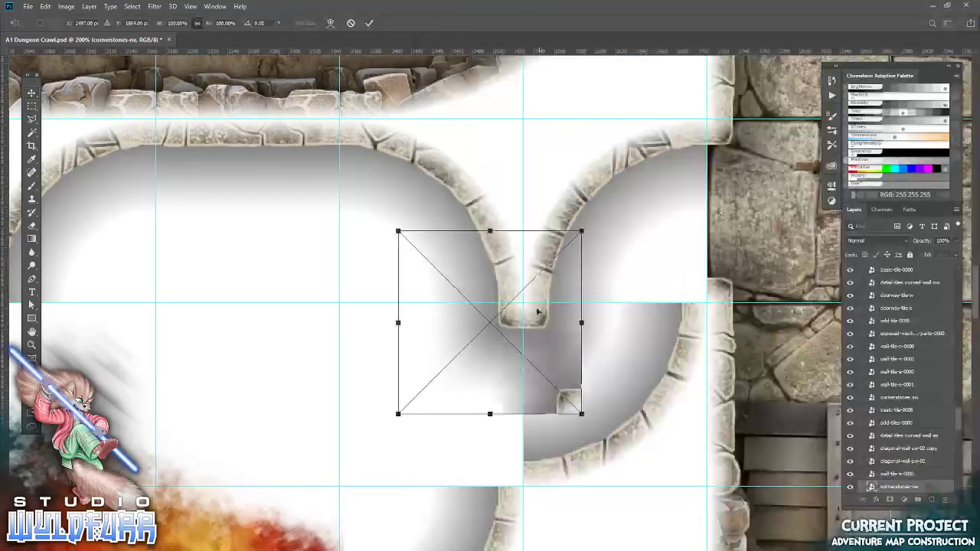
{"action": "left_click", "coordinate": [367, 24]}
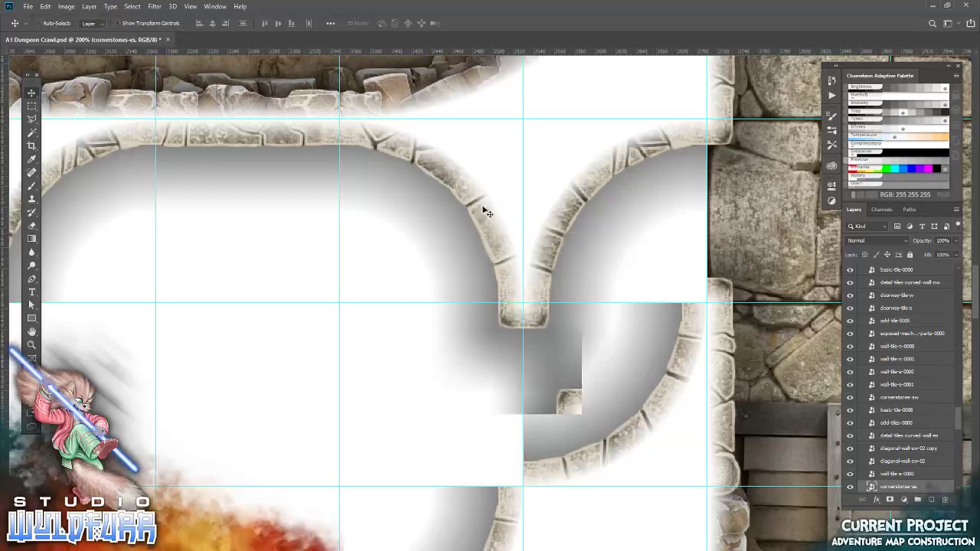
{"action": "left_click_drag", "start_coordinate": [560, 396], "coordinate": [684, 279]}
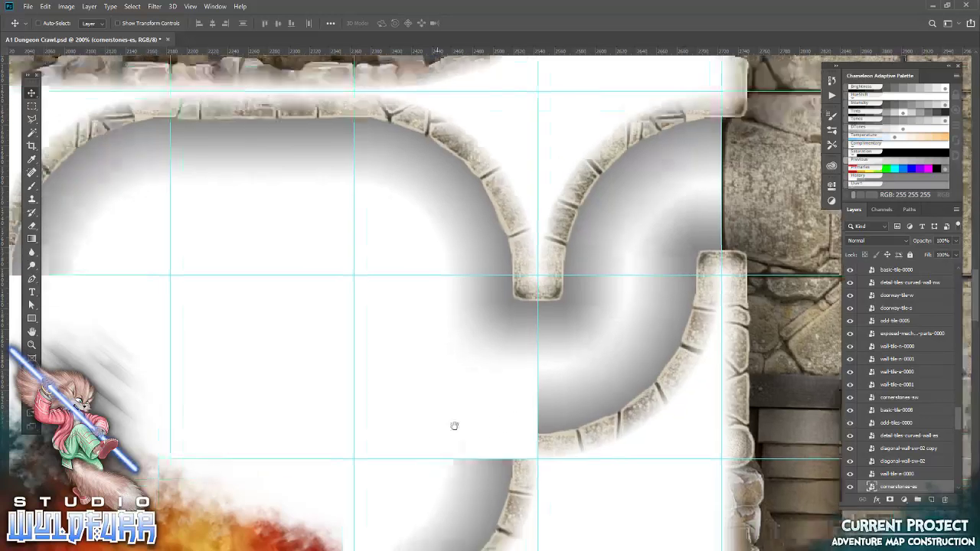
{"action": "left_click_drag", "start_coordinate": [454, 426], "coordinate": [560, 324]}
{"action": "left_click_drag", "start_coordinate": [737, 237], "coordinate": [629, 354]}
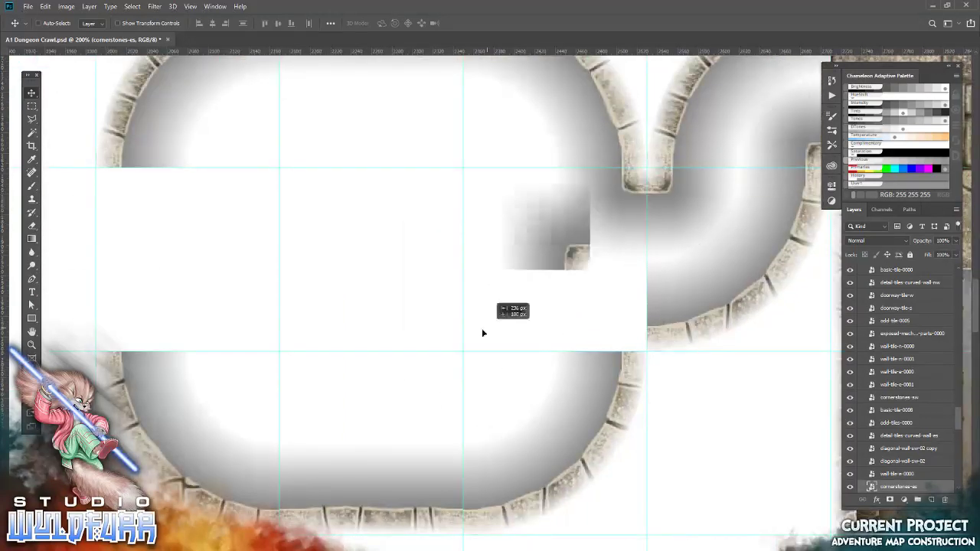
{"action": "left_click_drag", "start_coordinate": [628, 355], "coordinate": [637, 354]}
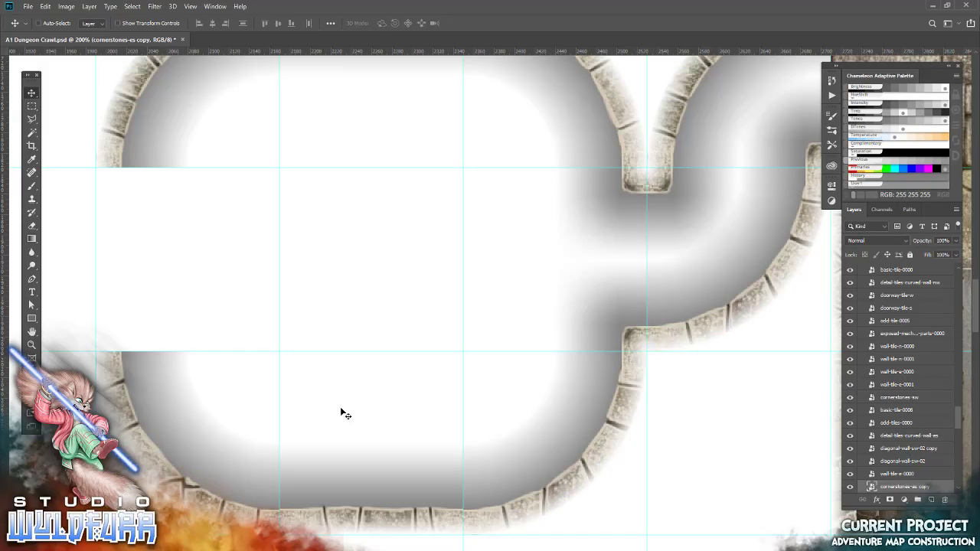
Step: Select wall-s-0000, then commit the new doorway tile and slide it left against the guide
{"action": "right_click", "coordinate": [429, 511]}
{"action": "left_click", "coordinate": [452, 527]}
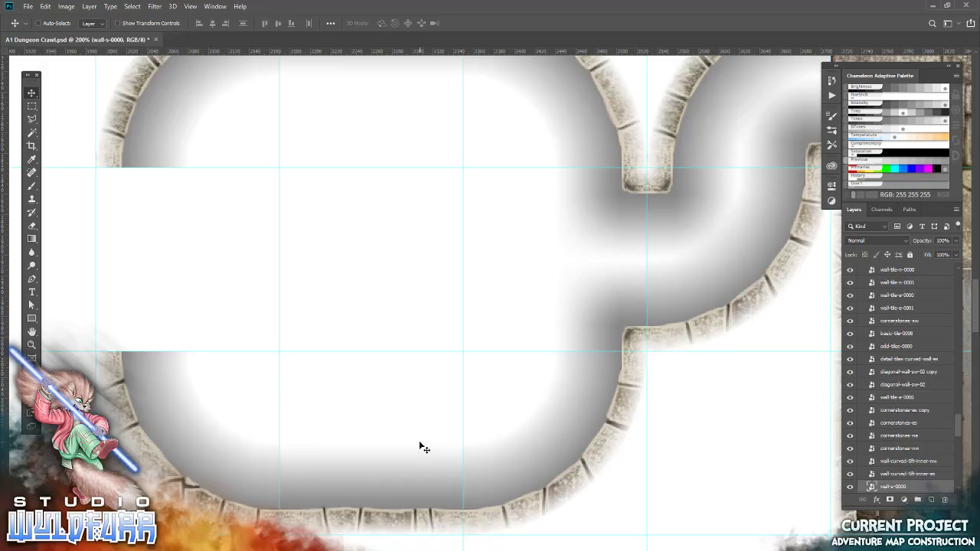
{"action": "left_click_drag", "start_coordinate": [373, 243], "coordinate": [378, 450]}
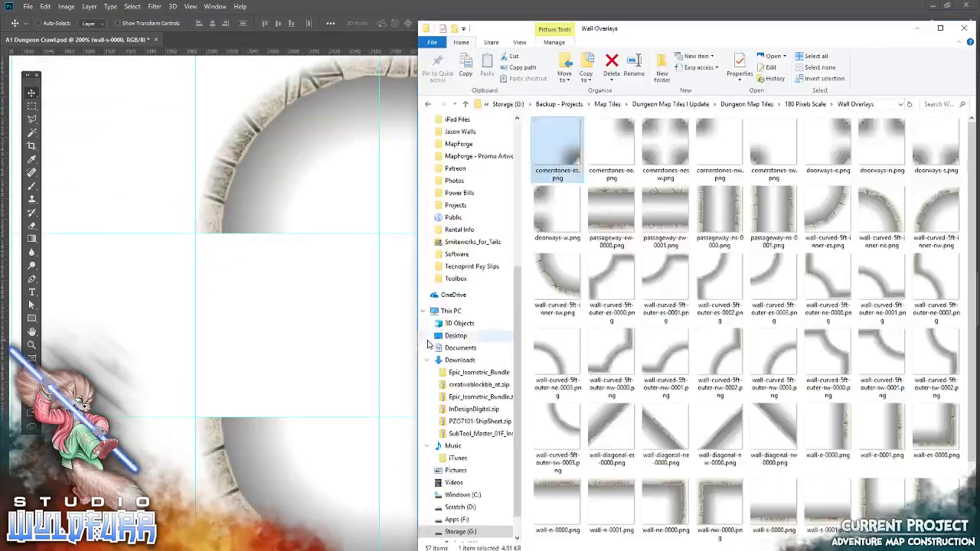
{"action": "left_click", "coordinate": [255, 310]}
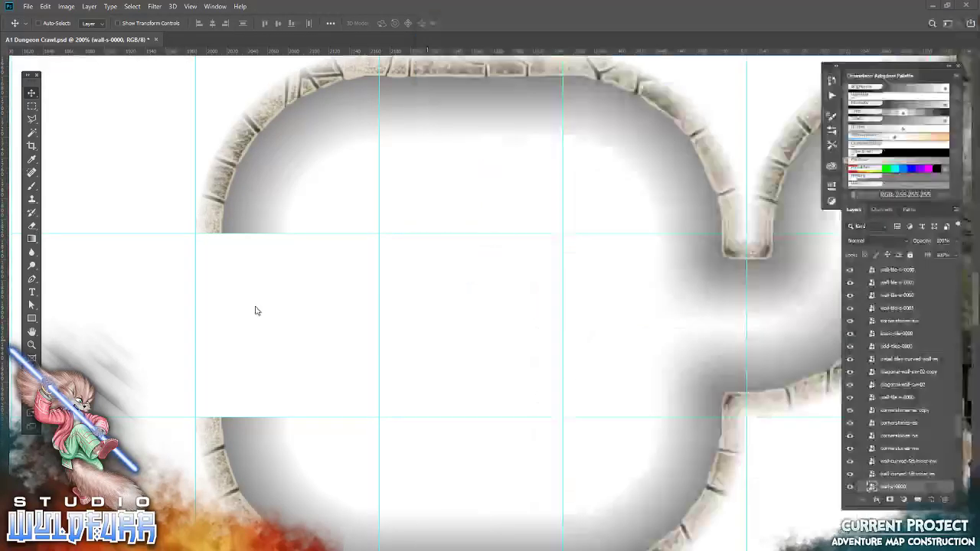
{"action": "left_click", "coordinate": [370, 23]}
{"action": "mouse_move", "coordinate": [423, 275]}
{"action": "left_mouse_down"}
{"action": "mouse_move", "coordinate": [359, 300]}
{"action": "mouse_move", "coordinate": [244, 279]}
{"action": "left_mouse_up"}
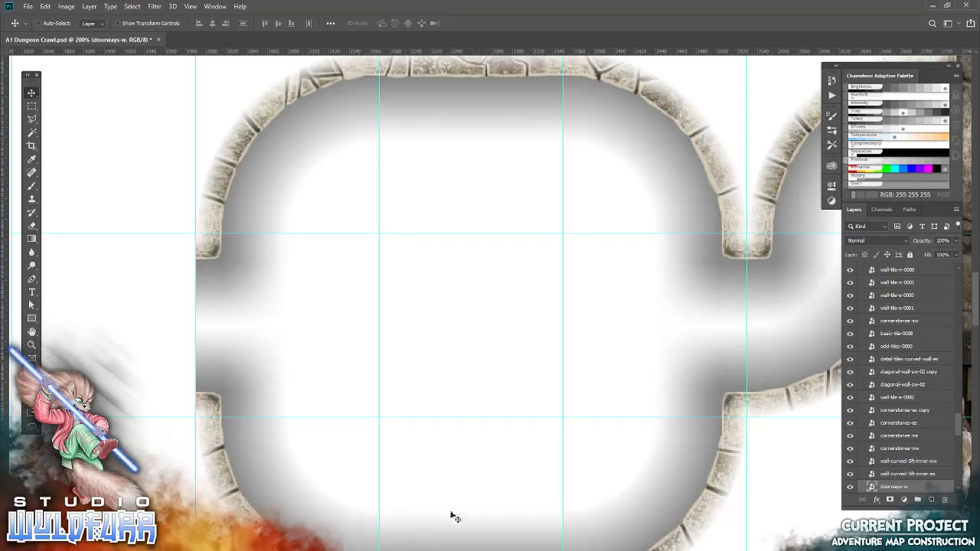
Step: Select the doorways-w layer, then open the Basic Tiles folder in Explorer
{"action": "right_click", "coordinate": [250, 516]}
{"action": "left_click", "coordinate": [291, 527]}
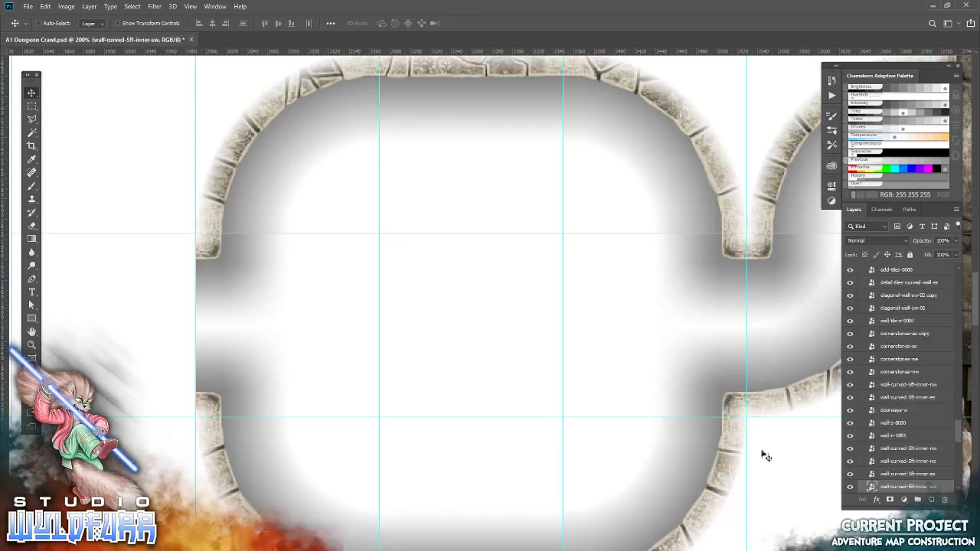
{"action": "left_click", "coordinate": [898, 412]}
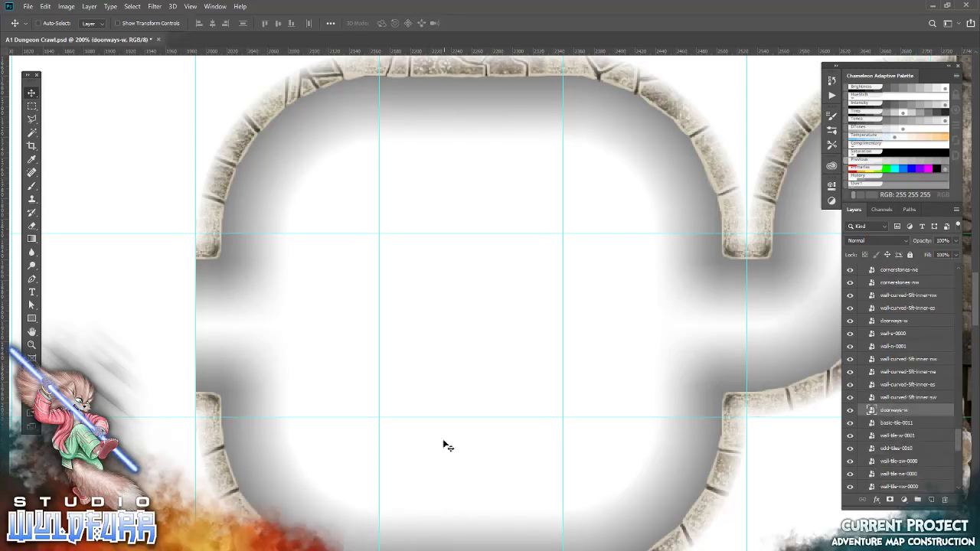
{"action": "key", "text": "alt+Tab"}
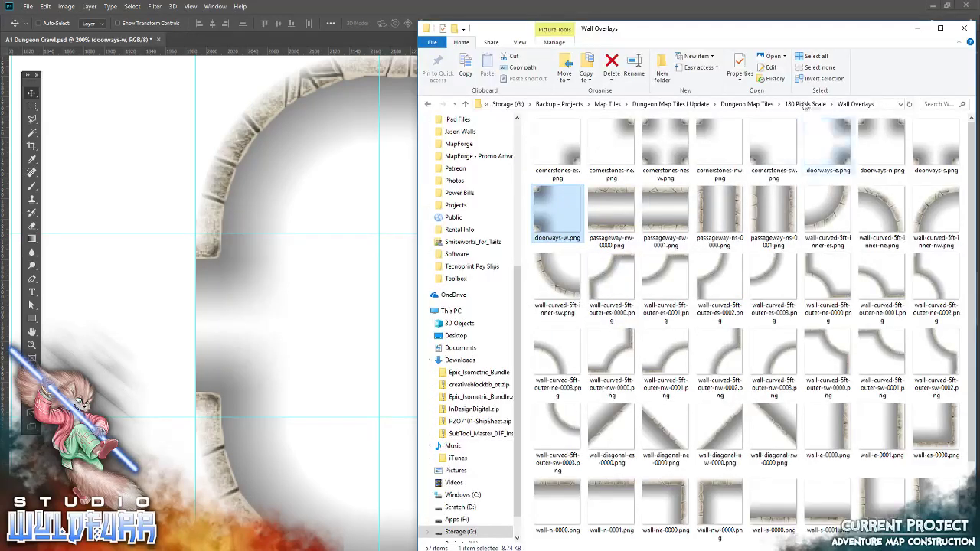
{"action": "left_click", "coordinate": [804, 106]}
{"action": "double_click", "coordinate": [565, 146]}
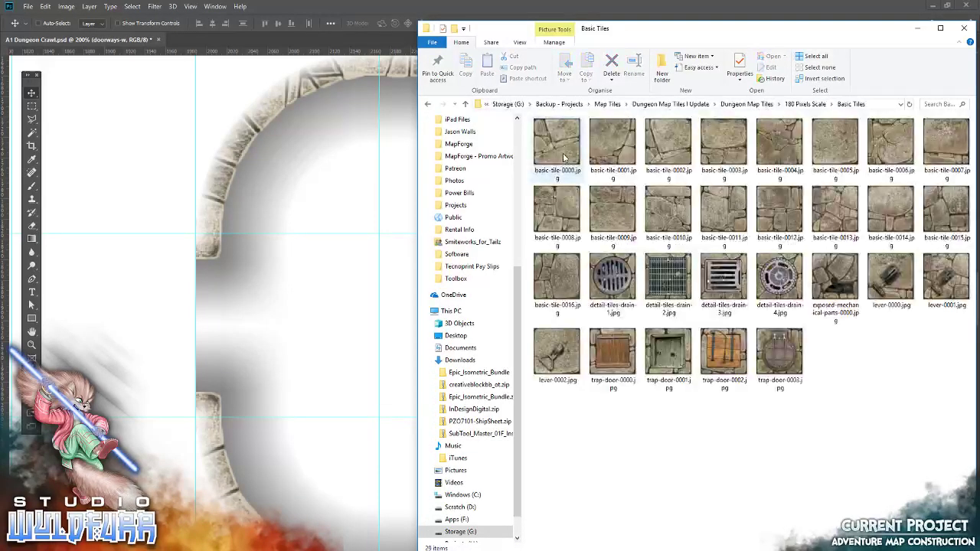
Step: Place basic-tile-0000 and basic-tile-0001 on the map and snap each into its guide cell
{"action": "left_click_drag", "start_coordinate": [506, 189], "coordinate": [298, 314]}
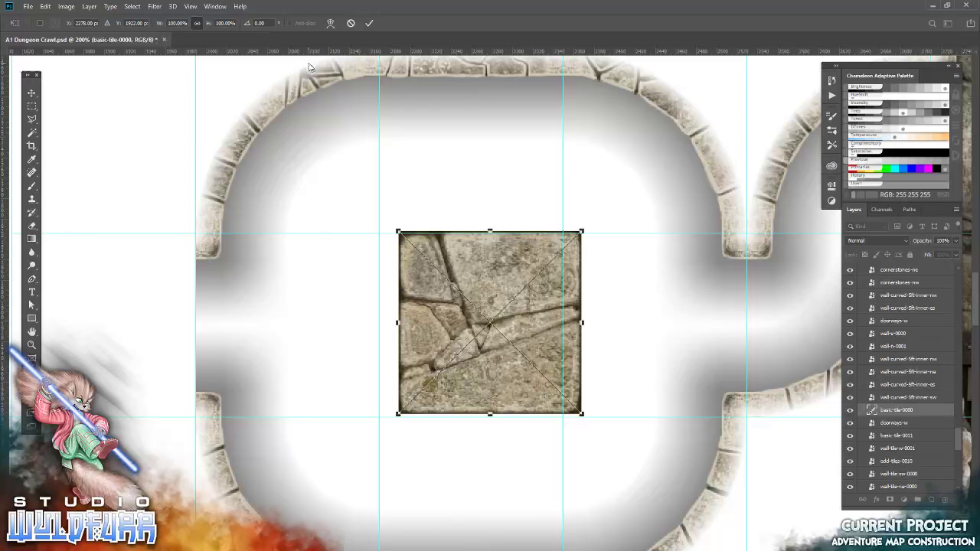
{"action": "left_click", "coordinate": [370, 23]}
{"action": "left_click_drag", "start_coordinate": [514, 309], "coordinate": [329, 330]}
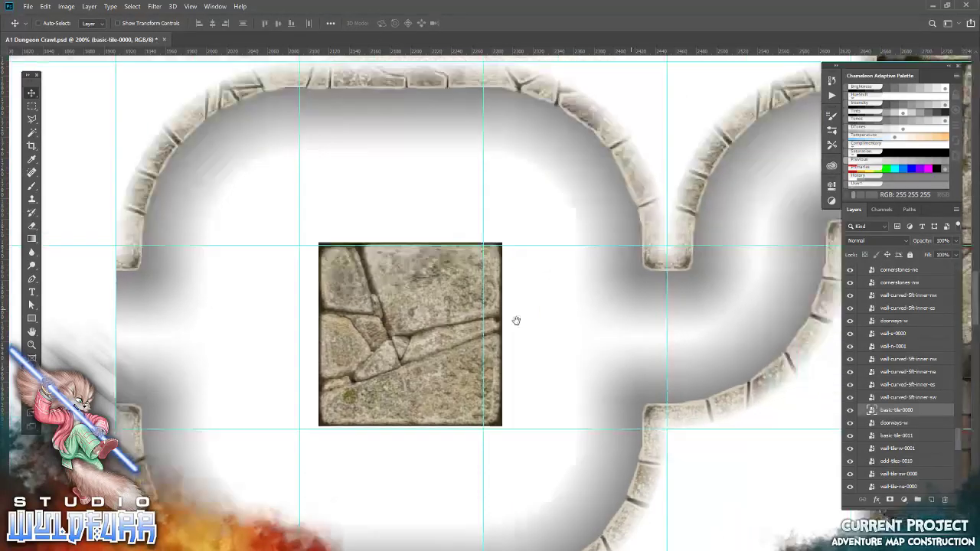
{"action": "left_click_drag", "start_coordinate": [231, 370], "coordinate": [558, 194]}
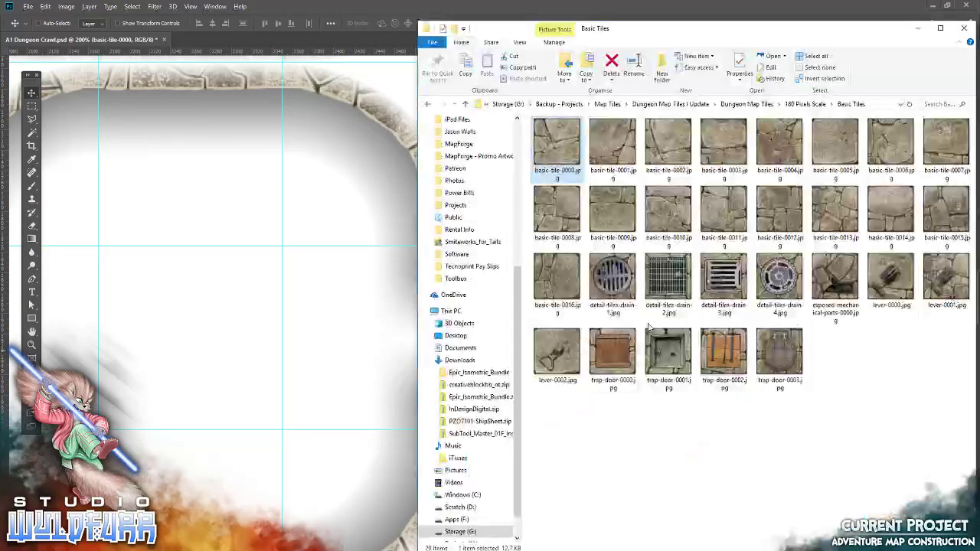
{"action": "left_click_drag", "start_coordinate": [612, 142], "coordinate": [278, 306]}
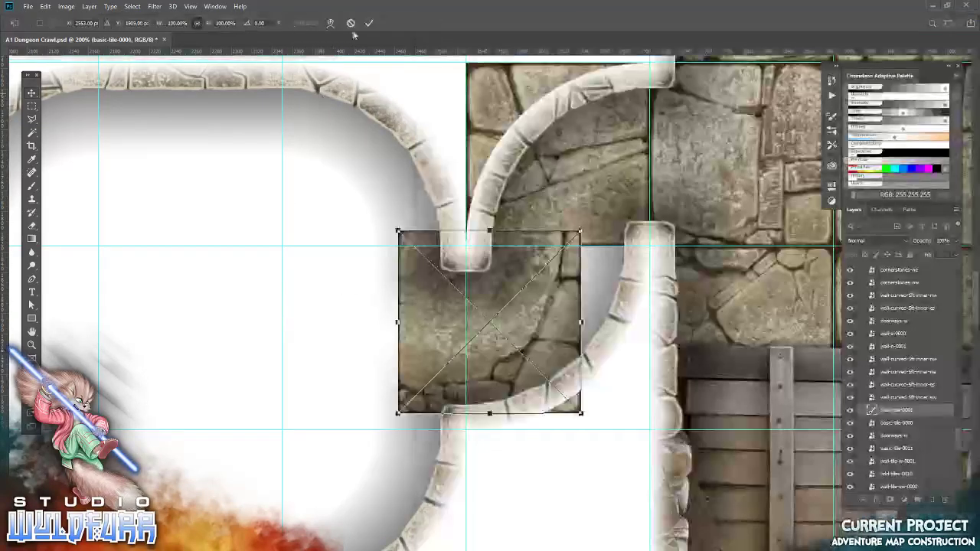
{"action": "left_click", "coordinate": [369, 25]}
{"action": "left_click_drag", "start_coordinate": [428, 356], "coordinate": [498, 371]}
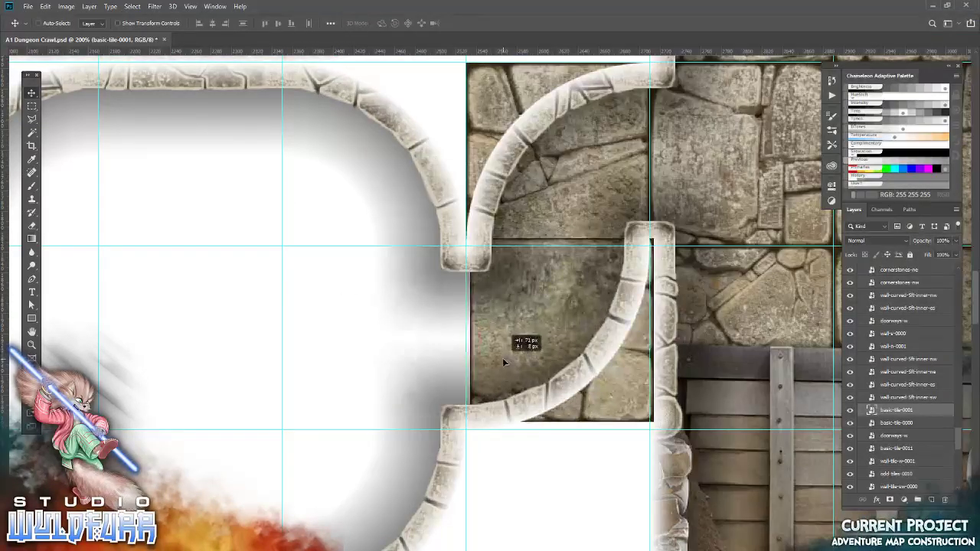
Step: Place basic-tile-0002 in the next floor cell and basic-tile-0003 in the top-left cell
{"action": "key", "text": "alt+Tab"}
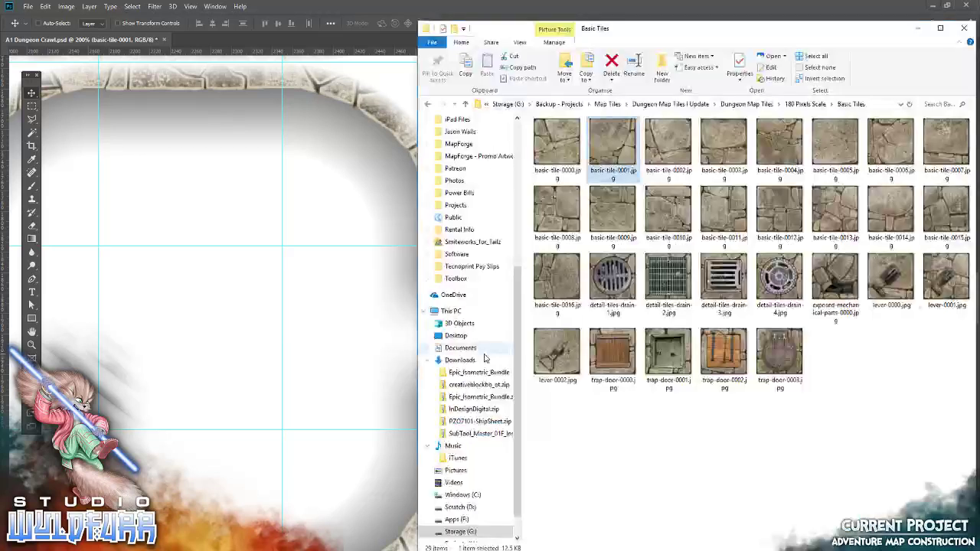
{"action": "left_click_drag", "start_coordinate": [668, 146], "coordinate": [317, 306]}
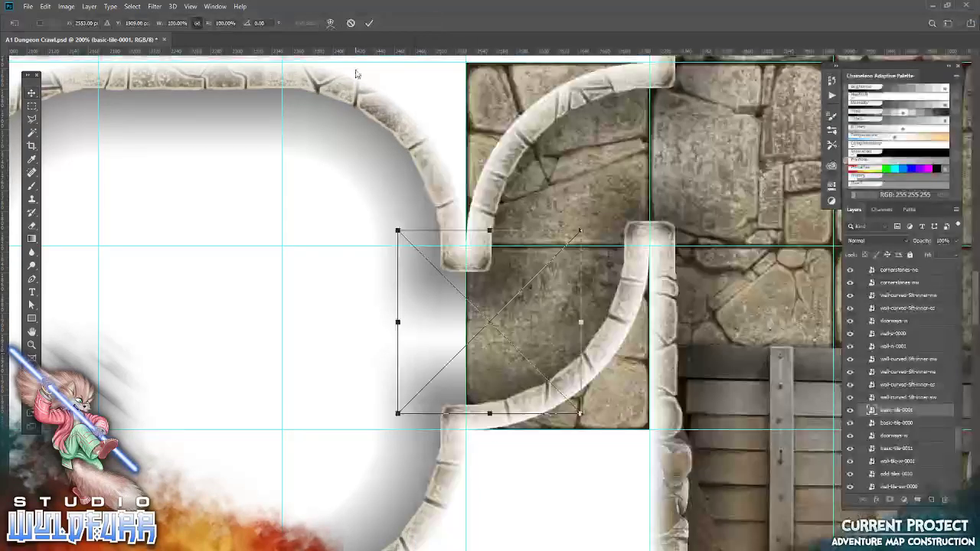
{"action": "left_click", "coordinate": [369, 23]}
{"action": "mouse_move", "coordinate": [525, 314]}
{"action": "left_mouse_down"}
{"action": "mouse_move", "coordinate": [396, 331]}
{"action": "mouse_move", "coordinate": [406, 331]}
{"action": "left_mouse_up"}
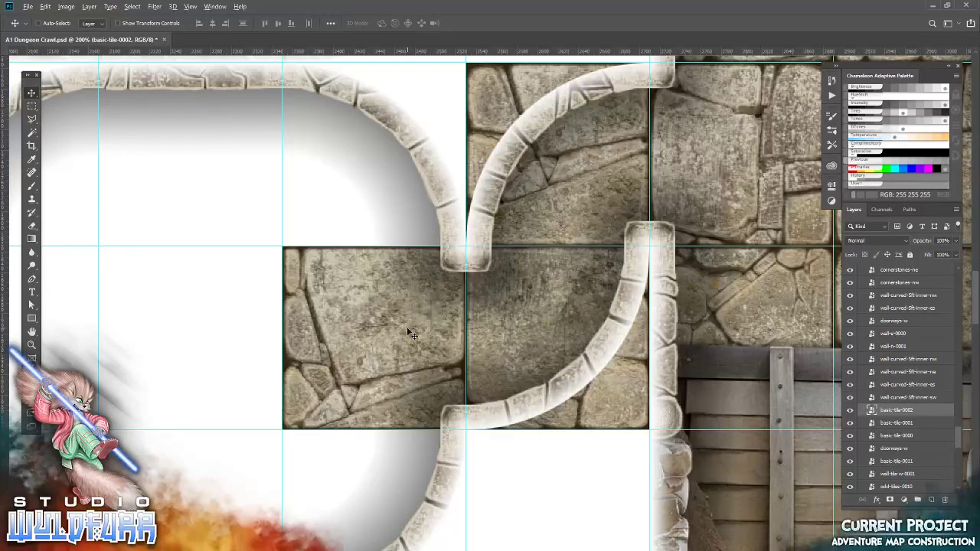
{"action": "key", "text": "alt+Tab"}
{"action": "left_click_drag", "start_coordinate": [728, 146], "coordinate": [354, 197]}
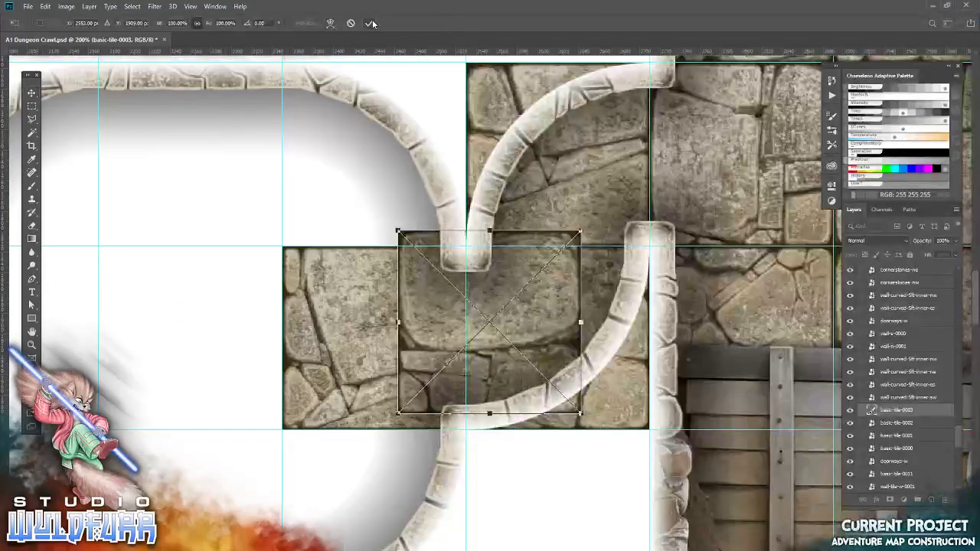
{"action": "left_click", "coordinate": [371, 23]}
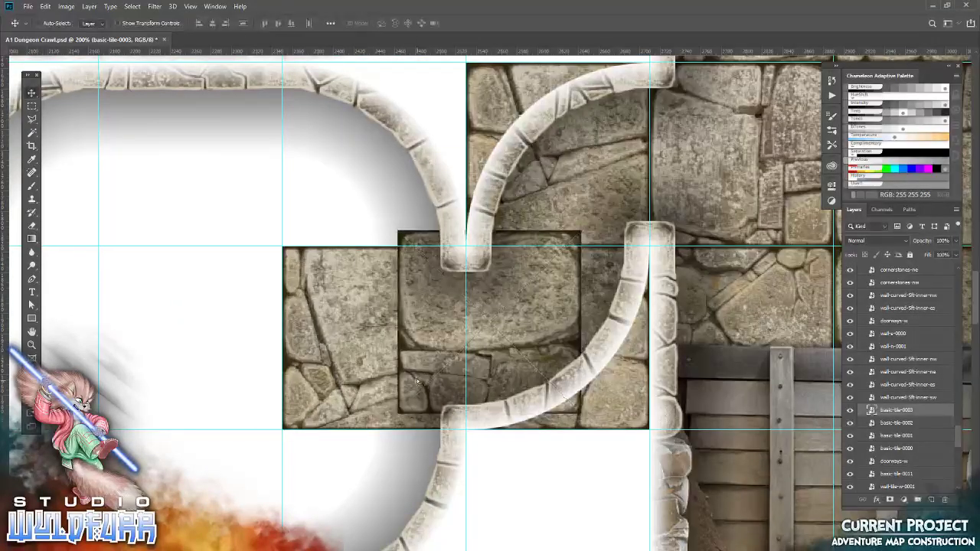
{"action": "left_click_drag", "start_coordinate": [420, 386], "coordinate": [304, 214]}
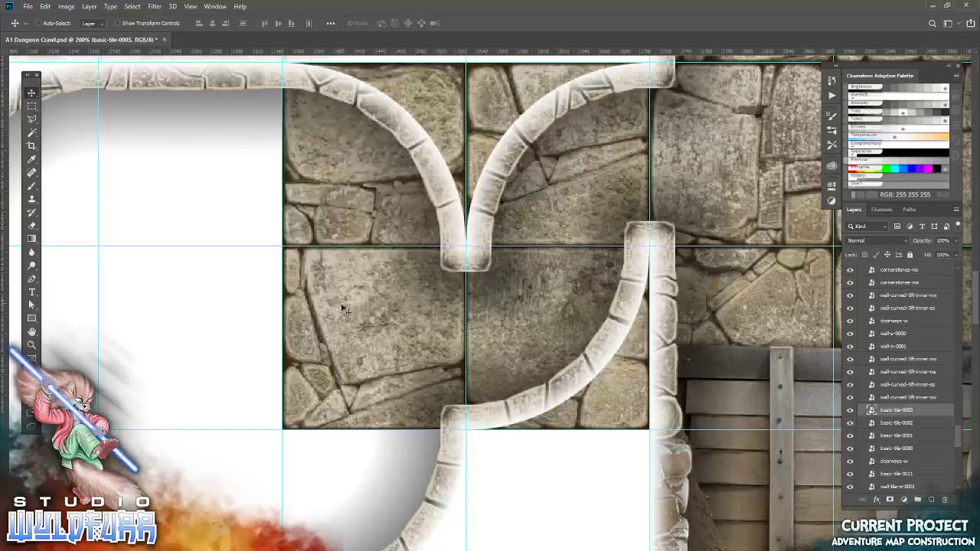
{"action": "scroll", "coordinate": [383, 260], "scroll_direction": "down", "scroll_amount": 5}
Step: Place basic-tile-0004 in its floor cell, nudged up one pixel onto the guide
{"action": "key", "text": "alt+Tab"}
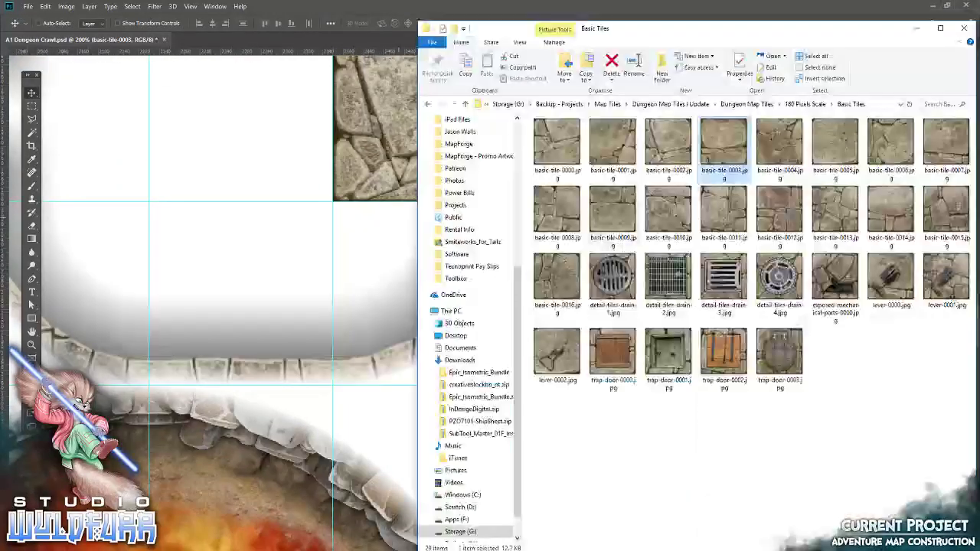
{"action": "left_click_drag", "start_coordinate": [780, 146], "coordinate": [490, 322]}
{"action": "left_click", "coordinate": [369, 23]}
{"action": "left_click_drag", "start_coordinate": [415, 262], "coordinate": [347, 233]}
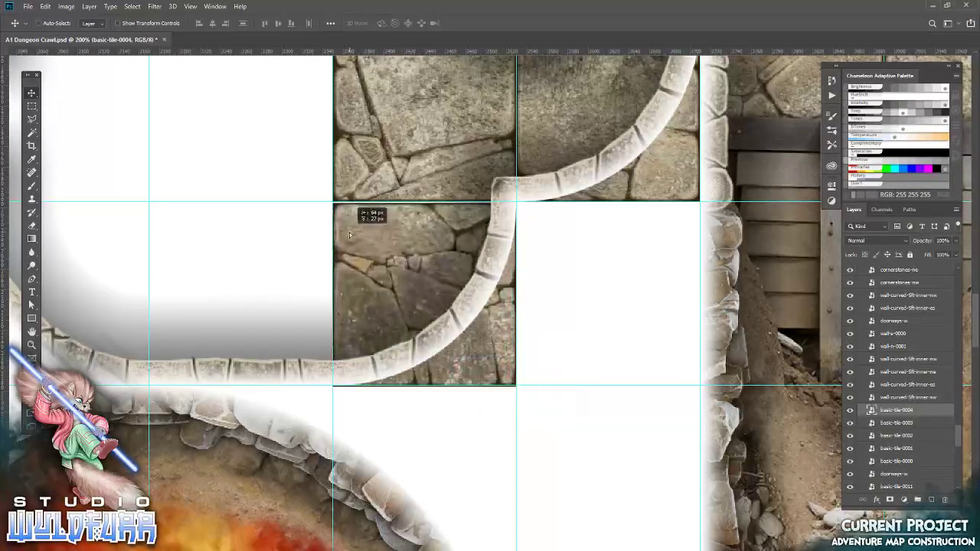
{"action": "key", "text": "Up"}
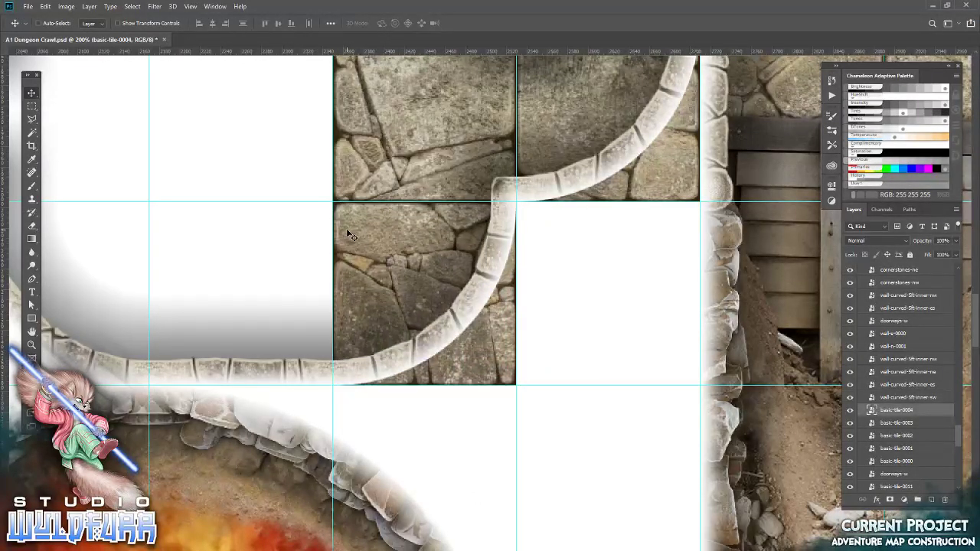
{"action": "mouse_move", "coordinate": [236, 253]}
{"action": "left_mouse_down"}
{"action": "mouse_move", "coordinate": [434, 313]}
{"action": "mouse_move", "coordinate": [452, 376]}
{"action": "left_mouse_up"}
{"action": "key", "text": "alt+Tab"}
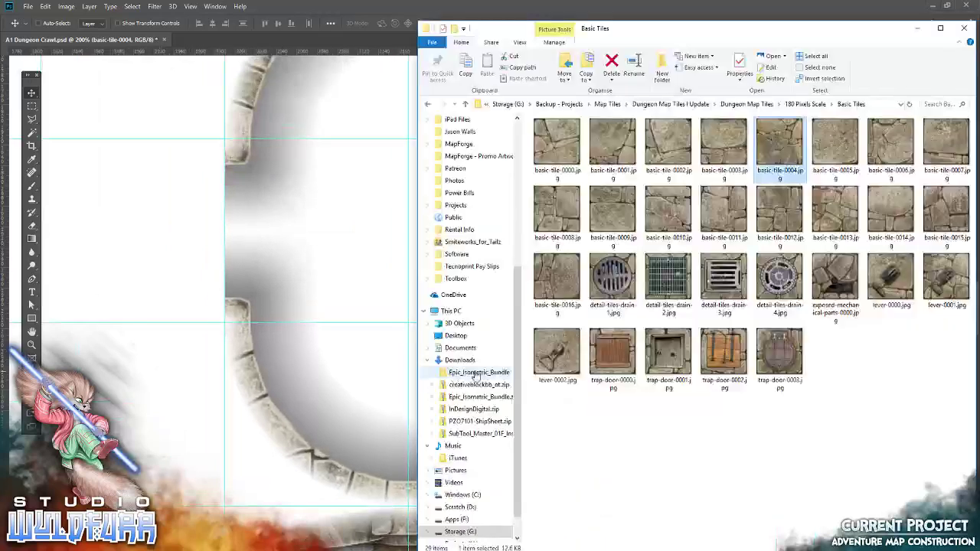
Step: Place basic-tile-0005 in its upper cell and basic-tile-0006 in the lower cell
{"action": "left_click_drag", "start_coordinate": [831, 164], "coordinate": [411, 275]}
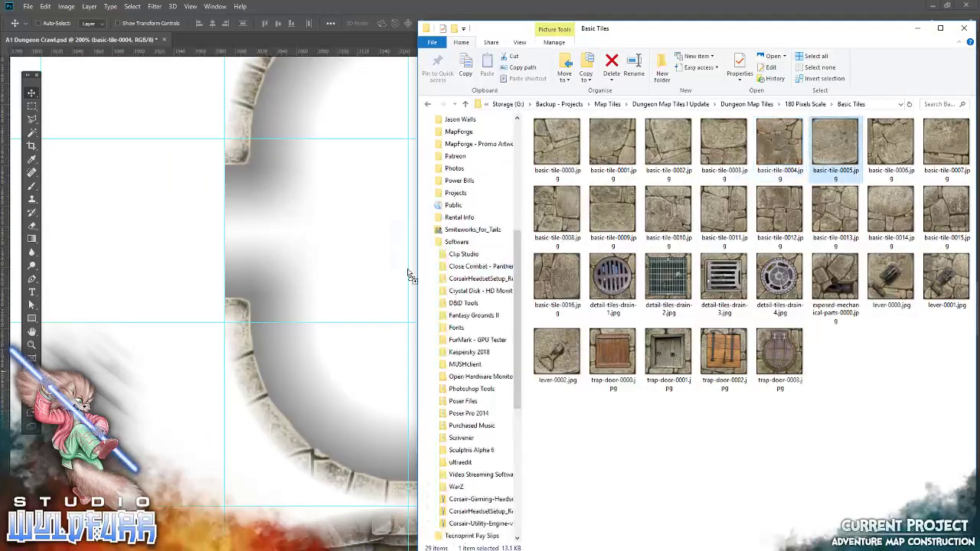
{"action": "left_click_drag", "start_coordinate": [340, 294], "coordinate": [363, 206]}
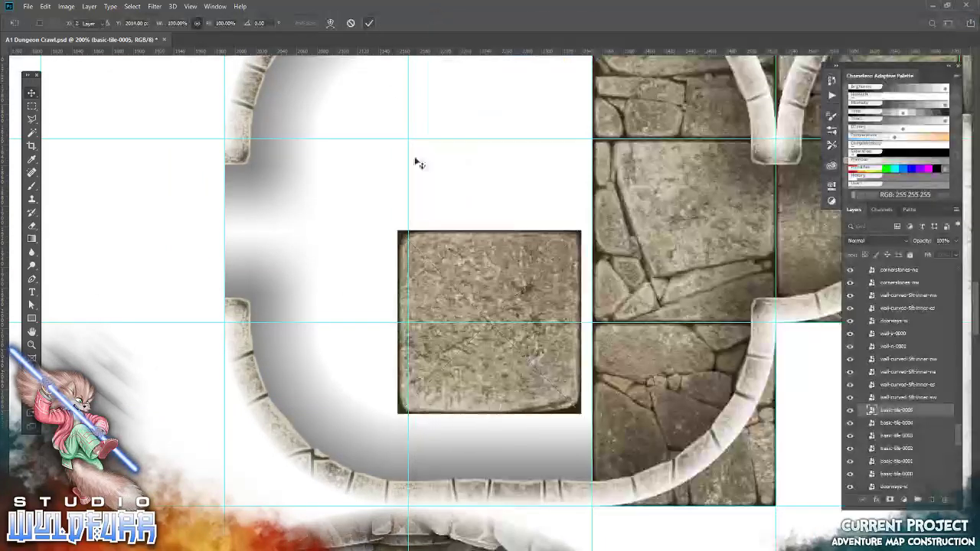
{"action": "key", "text": "Return"}
{"action": "left_click_drag", "start_coordinate": [443, 234], "coordinate": [437, 159]}
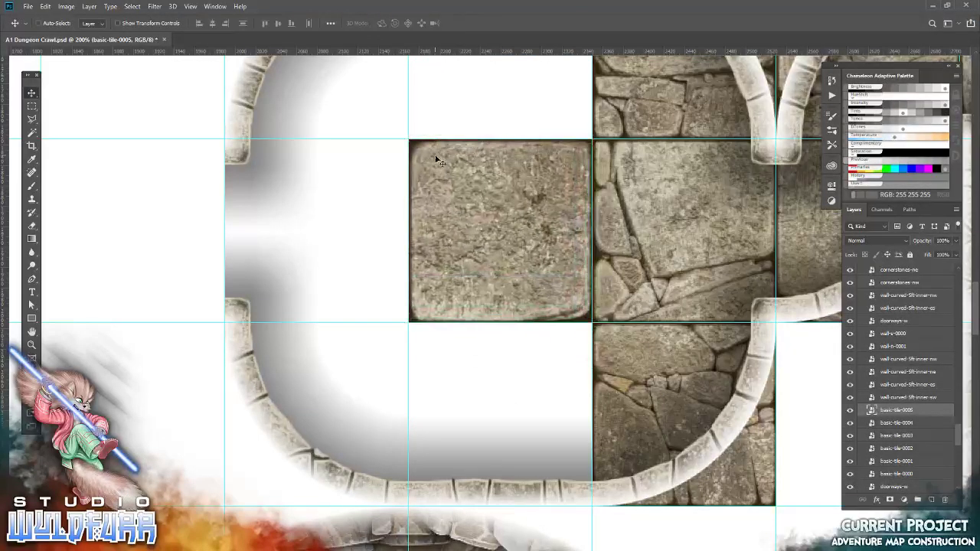
{"action": "key", "text": "alt+Tab"}
{"action": "left_click_drag", "start_coordinate": [890, 153], "coordinate": [350, 284]}
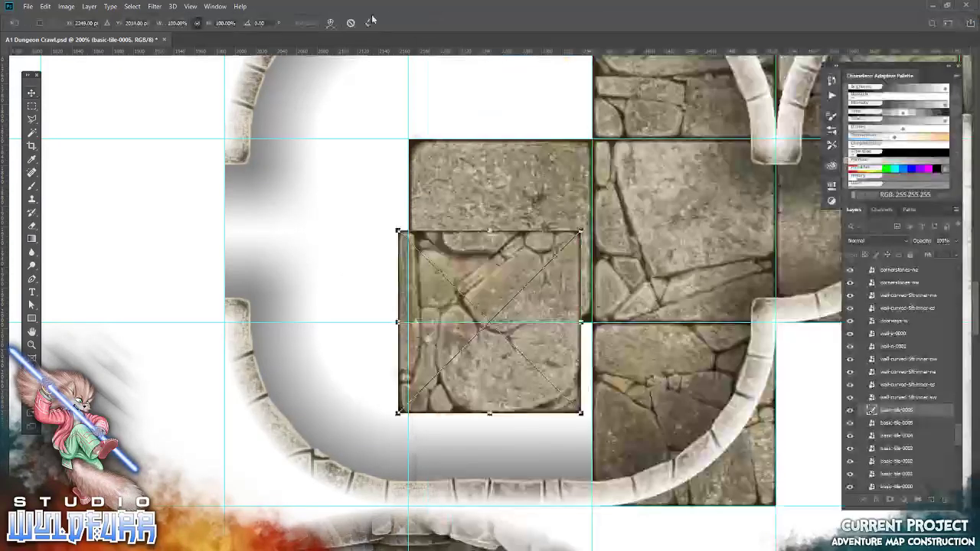
{"action": "left_click", "coordinate": [370, 22]}
{"action": "left_click_drag", "start_coordinate": [468, 261], "coordinate": [481, 354]}
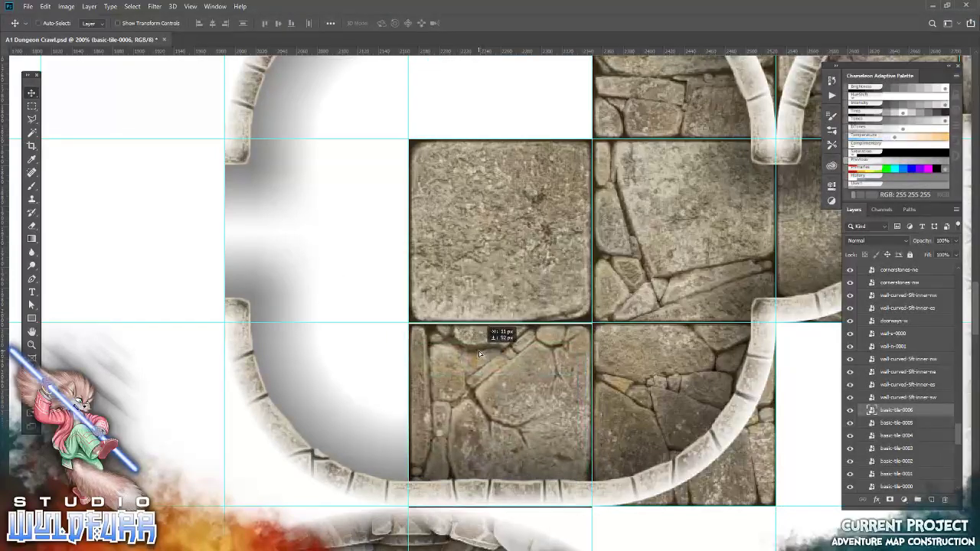
Step: Place basic-tile-0007 in the lower-left cell and basic-tile-0008 in the upper-left cell
{"action": "key", "text": "alt+Tab"}
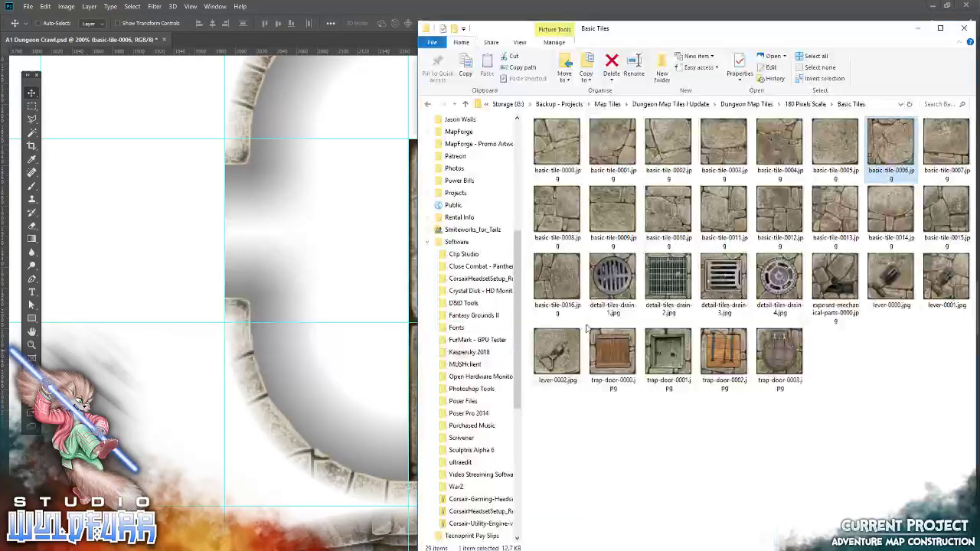
{"action": "key", "text": "Right"}
{"action": "left_click_drag", "start_coordinate": [398, 250], "coordinate": [383, 252]}
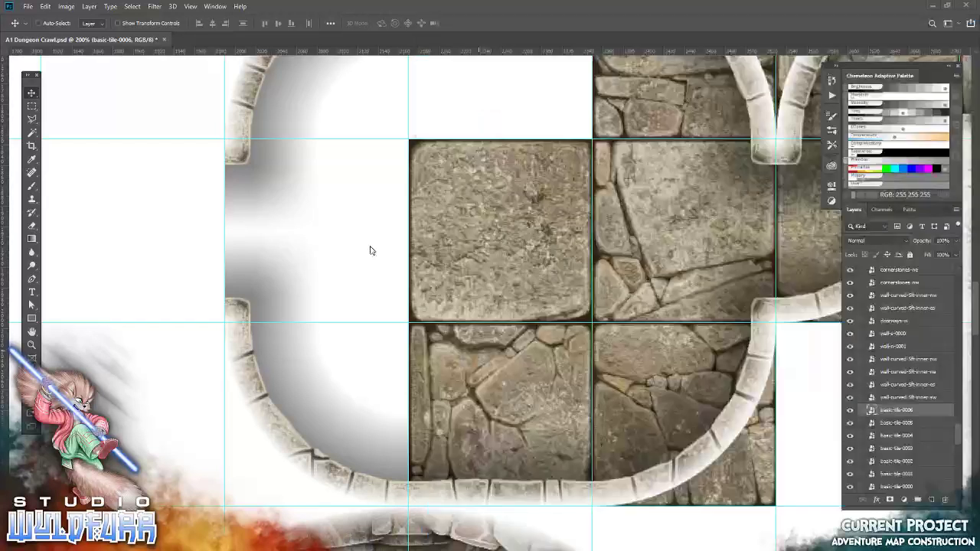
{"action": "left_click_drag", "start_coordinate": [491, 284], "coordinate": [323, 373]}
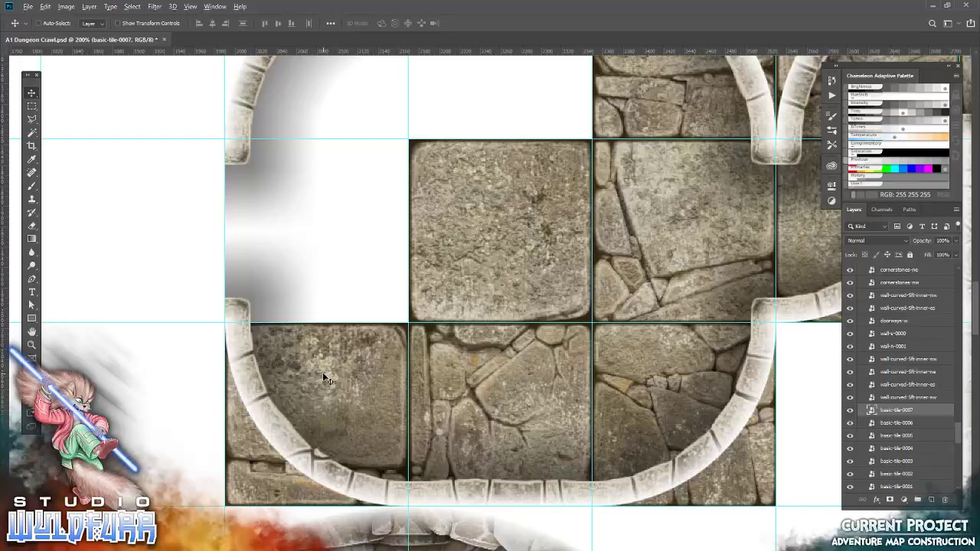
{"action": "key", "text": "alt+Tab"}
{"action": "left_click_drag", "start_coordinate": [557, 208], "coordinate": [410, 188]}
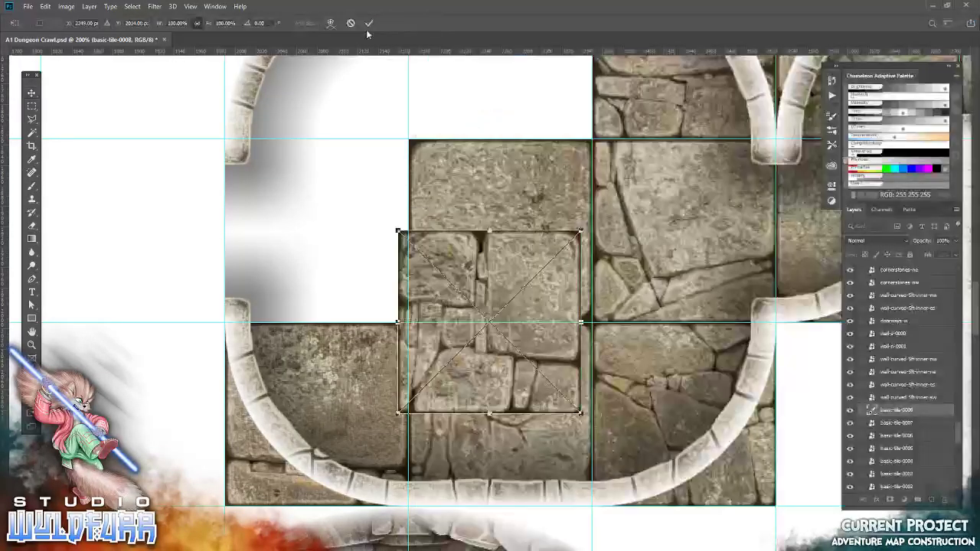
{"action": "left_click", "coordinate": [369, 24]}
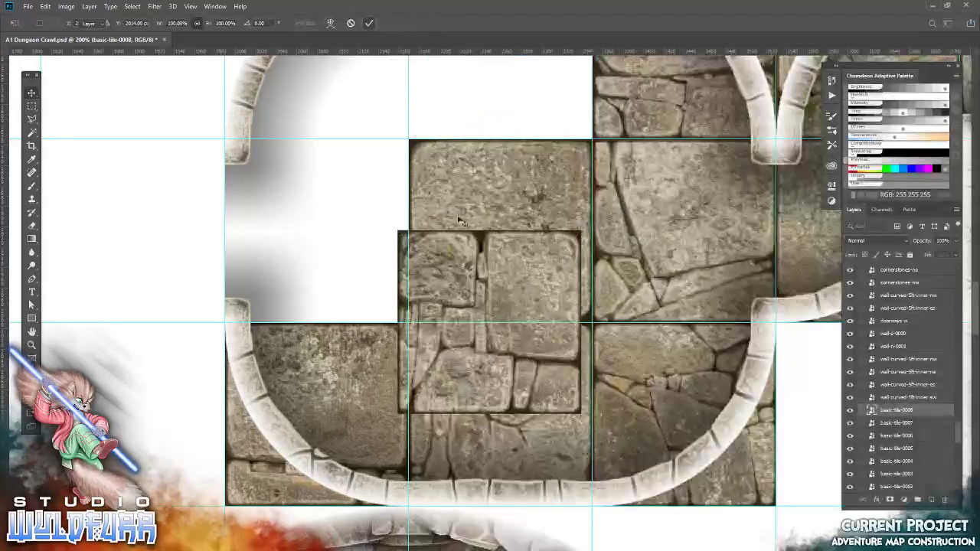
{"action": "mouse_move", "coordinate": [482, 270]}
{"action": "left_mouse_down"}
{"action": "mouse_move", "coordinate": [303, 175]}
{"action": "mouse_move", "coordinate": [309, 180]}
{"action": "left_mouse_up"}
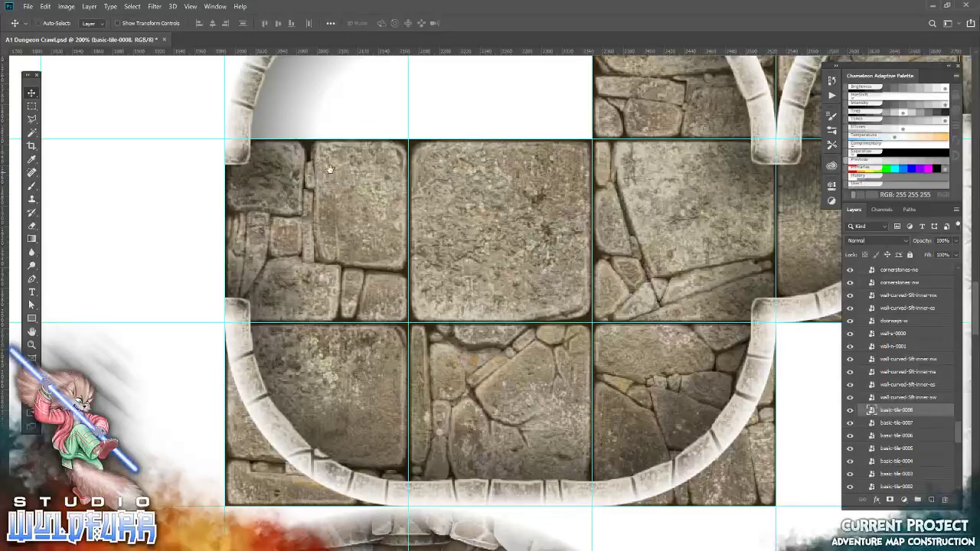
{"action": "scroll", "coordinate": [322, 275], "scroll_direction": "up", "scroll_amount": 3}
Step: Fill the empty gap cell with basic-tile-0009 and drop basic-tile-0010 onto the map
{"action": "key", "text": "alt+Tab"}
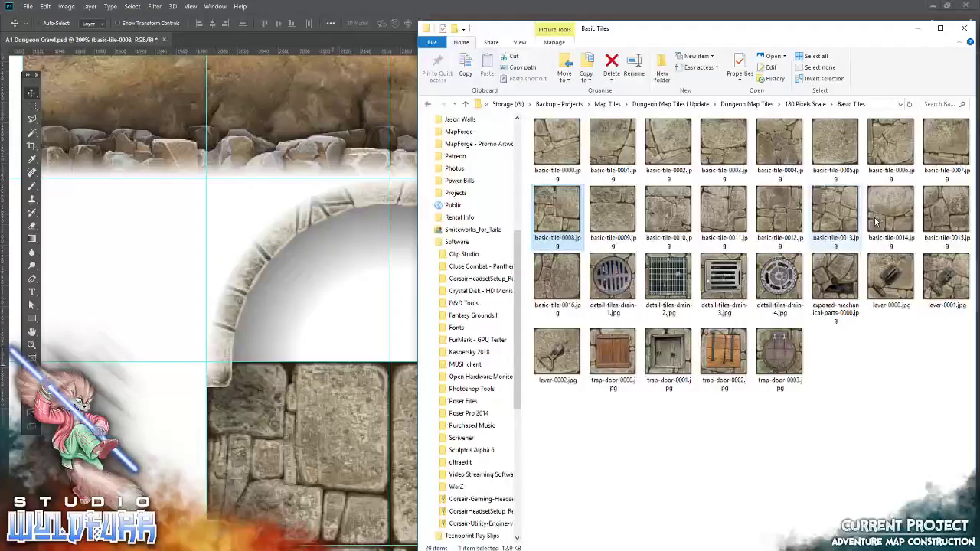
{"action": "left_click", "coordinate": [612, 228]}
{"action": "mouse_move", "coordinate": [612, 229]}
{"action": "left_mouse_down"}
{"action": "mouse_move", "coordinate": [479, 257]}
{"action": "mouse_move", "coordinate": [322, 230]}
{"action": "left_mouse_up"}
{"action": "key", "text": "Return"}
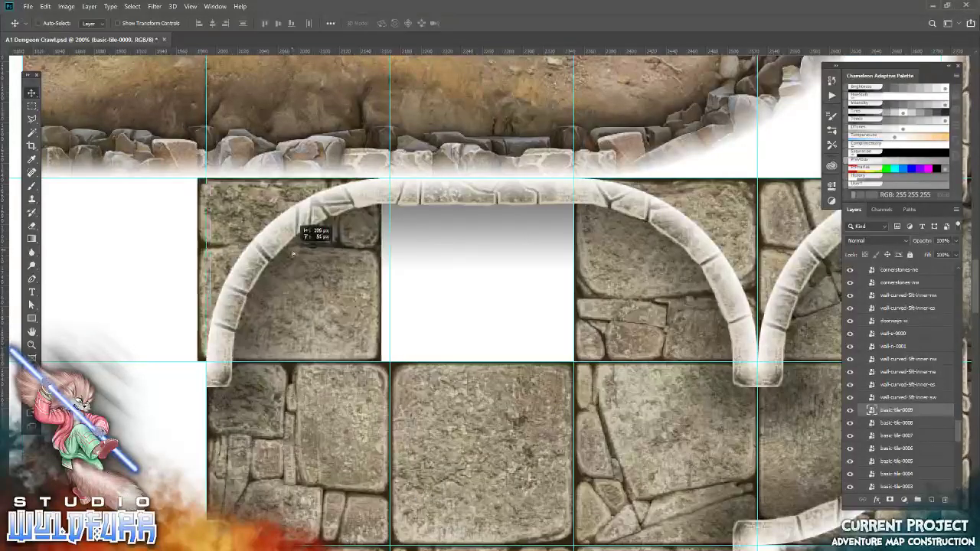
{"action": "key", "text": "alt+Tab"}
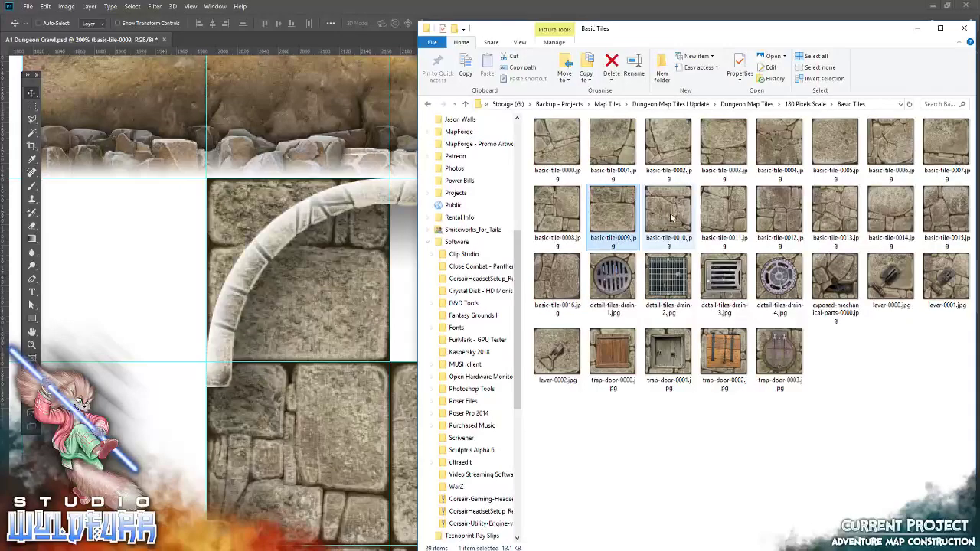
{"action": "left_click_drag", "start_coordinate": [620, 218], "coordinate": [282, 274]}
Step: Settle basic-tile-0010 in the top cell, then mask basic-tile-0009 outside the arch
{"action": "left_click", "coordinate": [369, 22]}
{"action": "mouse_move", "coordinate": [466, 242]}
{"action": "left_mouse_down"}
{"action": "mouse_move", "coordinate": [466, 219]}
{"action": "mouse_move", "coordinate": [458, 231]}
{"action": "left_mouse_up"}
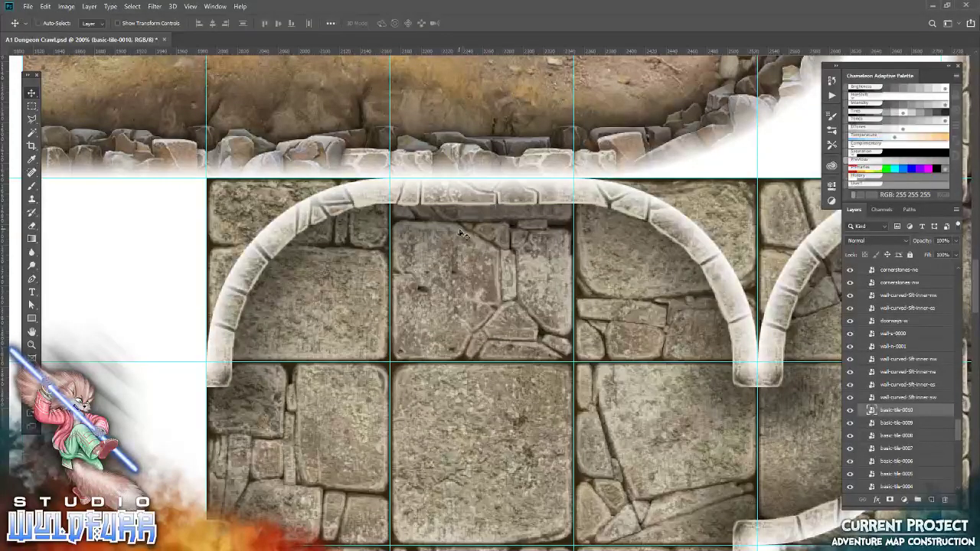
{"action": "right_click", "coordinate": [228, 212]}
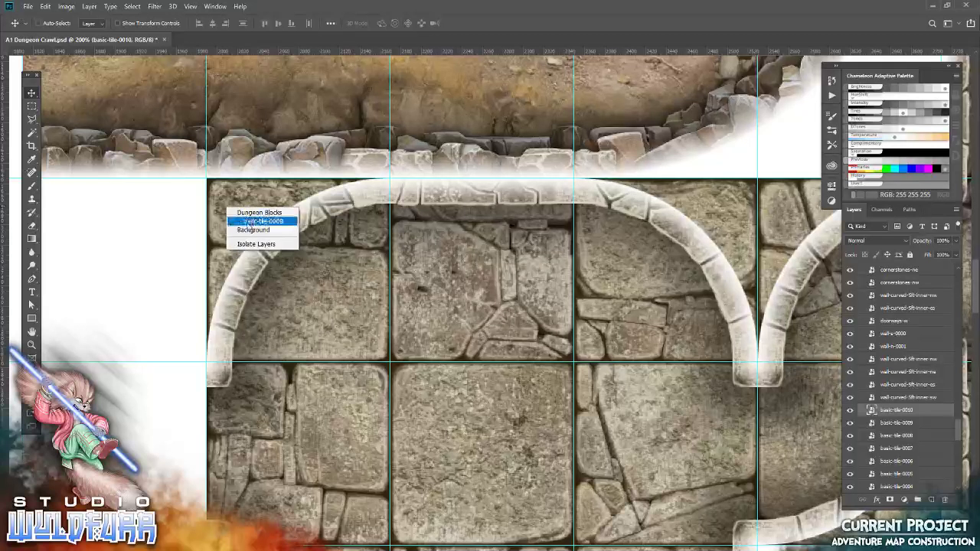
{"action": "left_click", "coordinate": [252, 220]}
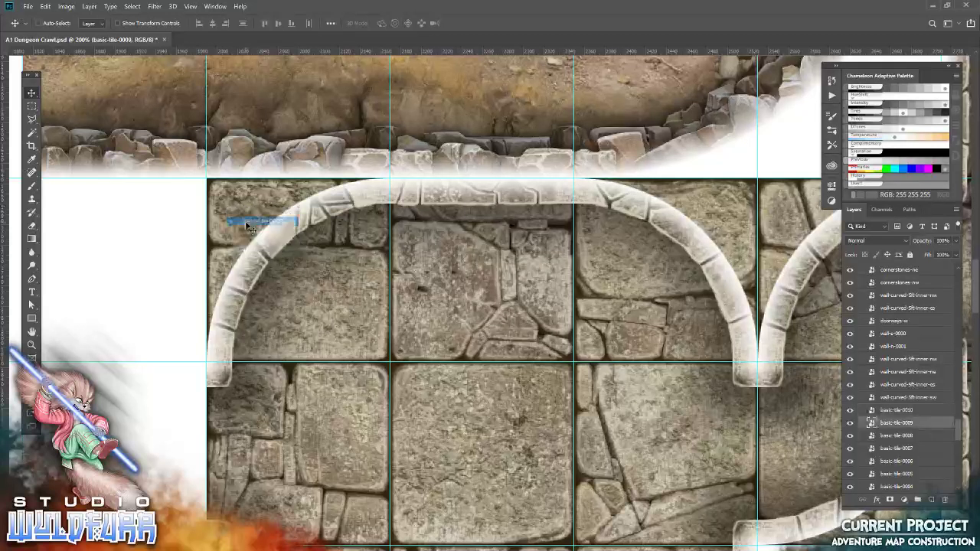
{"action": "left_click", "coordinate": [32, 119]}
{"action": "left_click", "coordinate": [385, 362]}
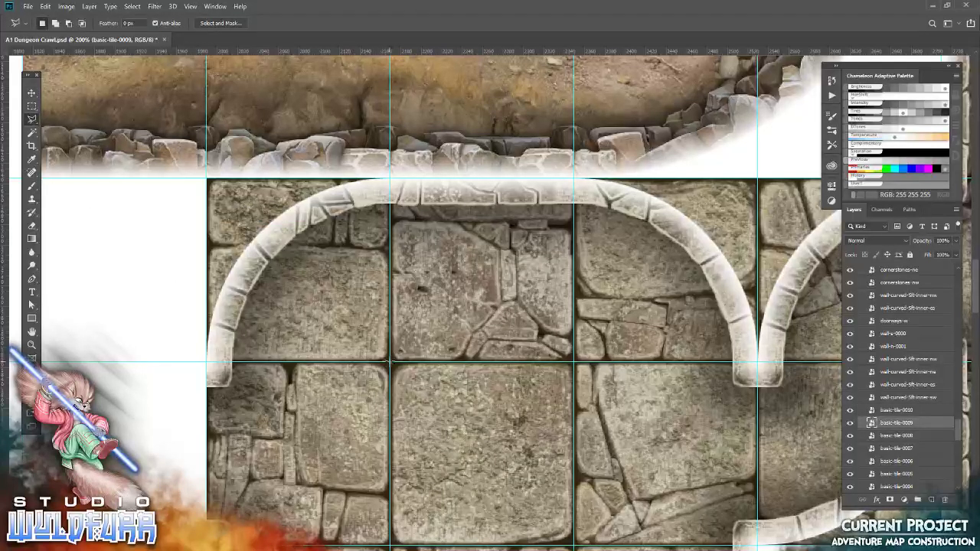
{"action": "left_click", "coordinate": [390, 187]}
{"action": "left_click", "coordinate": [350, 201]}
{"action": "left_click", "coordinate": [240, 281]}
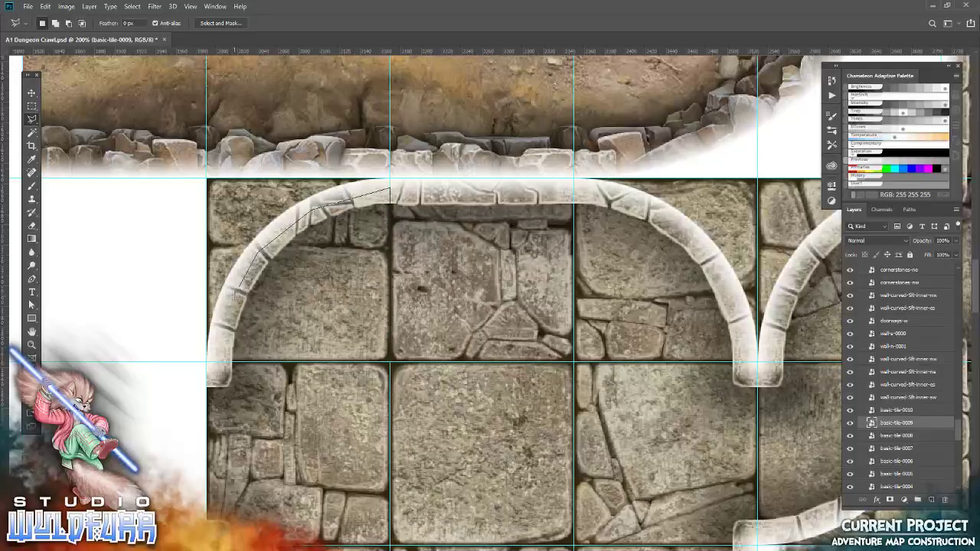
{"action": "left_click", "coordinate": [215, 359]}
{"action": "left_click", "coordinate": [390, 361]}
{"action": "left_click", "coordinate": [391, 187]}
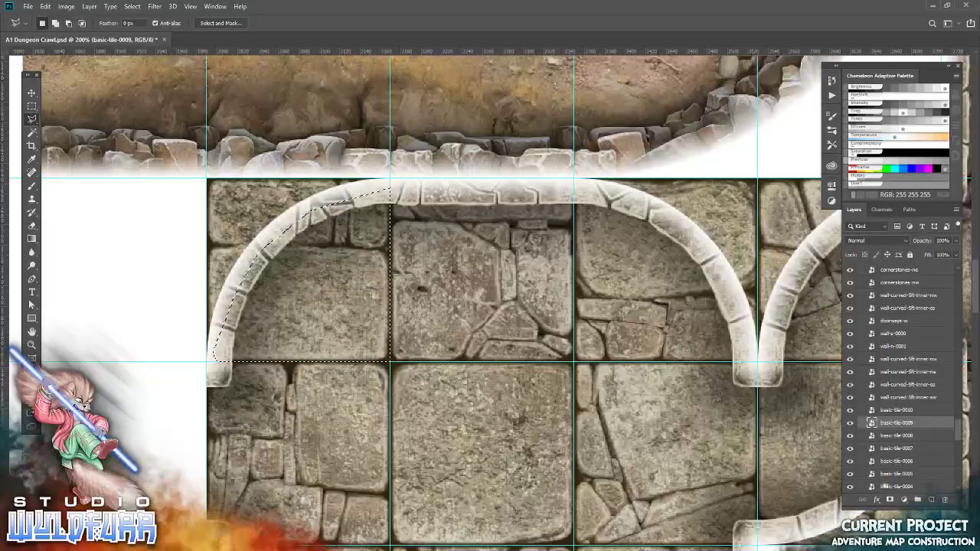
{"action": "left_click", "coordinate": [877, 499], "text": "alt"}
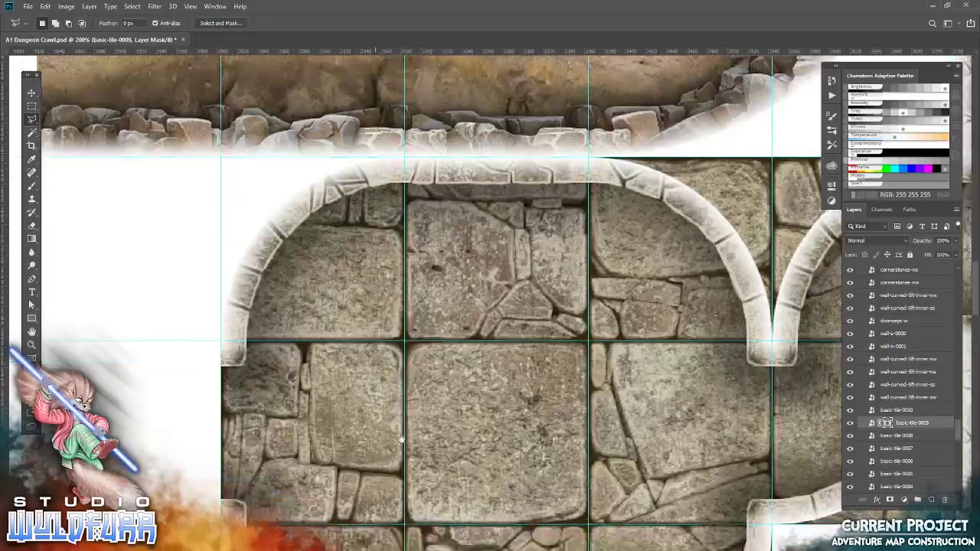
Step: Mask basic-tile-0007 so no stone shows outside the round room's curved wall
{"action": "left_click_drag", "start_coordinate": [661, 355], "coordinate": [536, 127]}
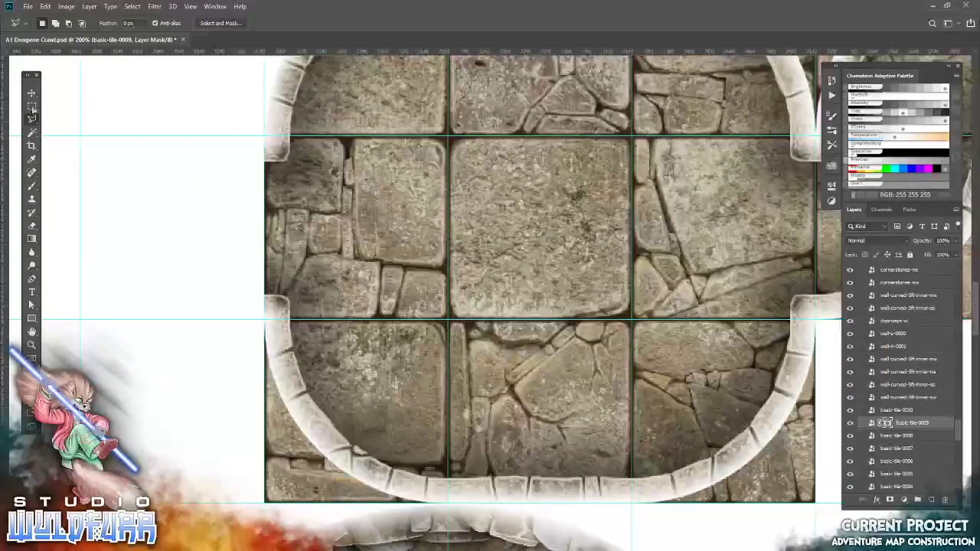
{"action": "left_click", "coordinate": [31, 93]}
{"action": "right_click", "coordinate": [272, 472]}
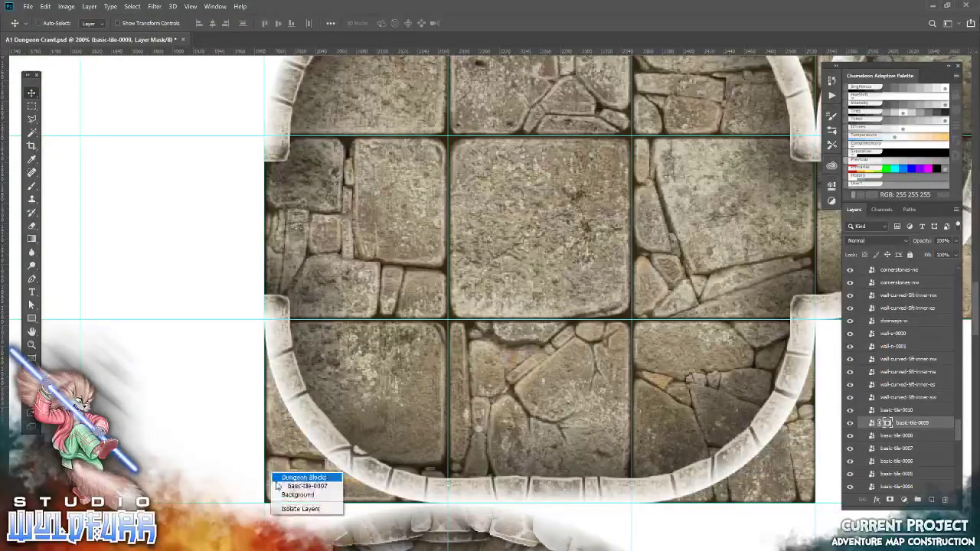
{"action": "left_click", "coordinate": [281, 487]}
{"action": "left_click", "coordinate": [32, 120]}
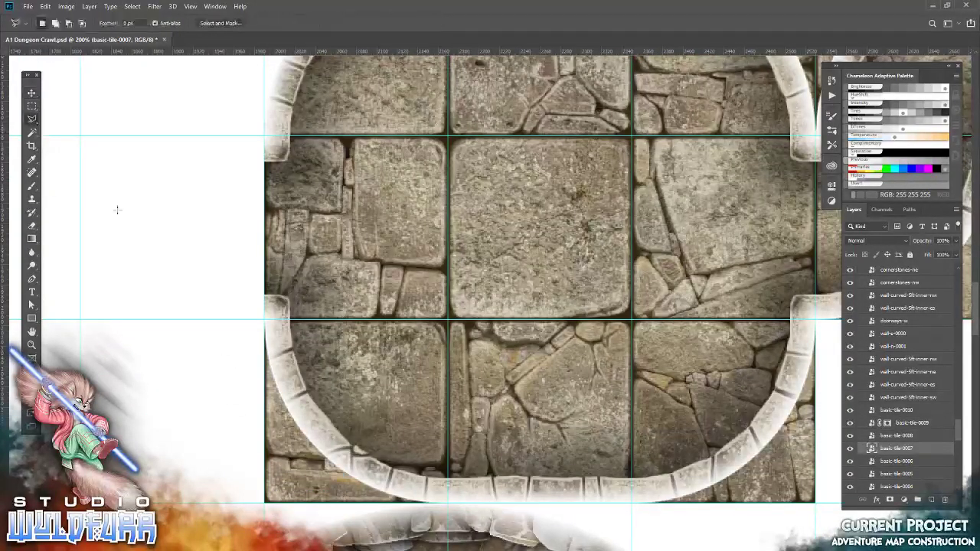
{"action": "left_click", "coordinate": [447, 319]}
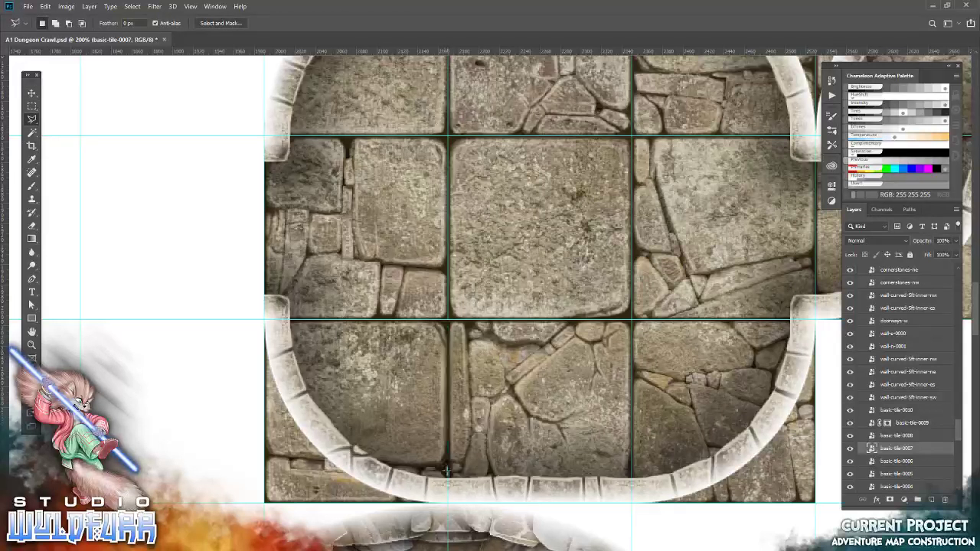
{"action": "left_click", "coordinate": [447, 492]}
{"action": "left_click", "coordinate": [354, 460]}
{"action": "left_click", "coordinate": [300, 397]}
{"action": "left_click", "coordinate": [276, 319]}
{"action": "left_click", "coordinate": [449, 321]}
{"action": "left_click", "coordinate": [890, 499]}
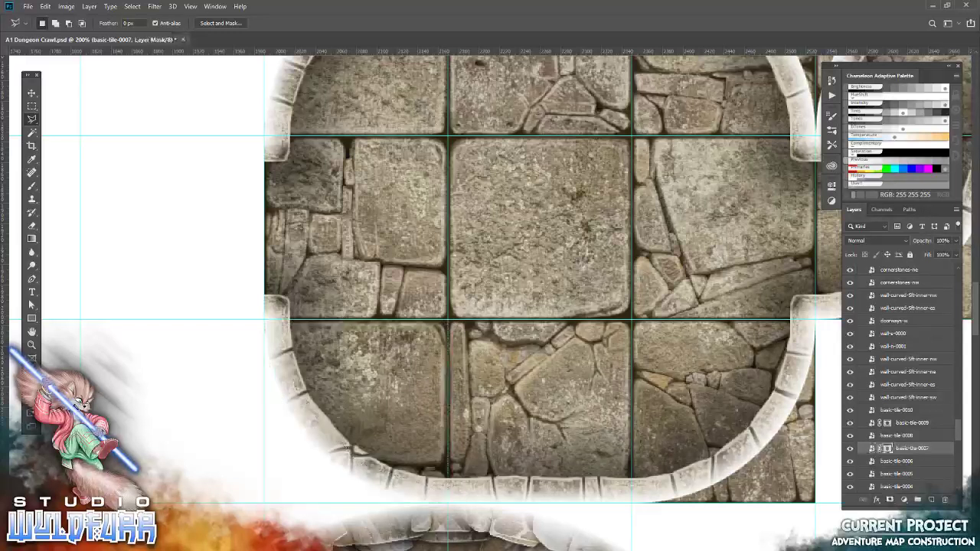
{"action": "left_click_drag", "start_coordinate": [667, 386], "coordinate": [129, 202]}
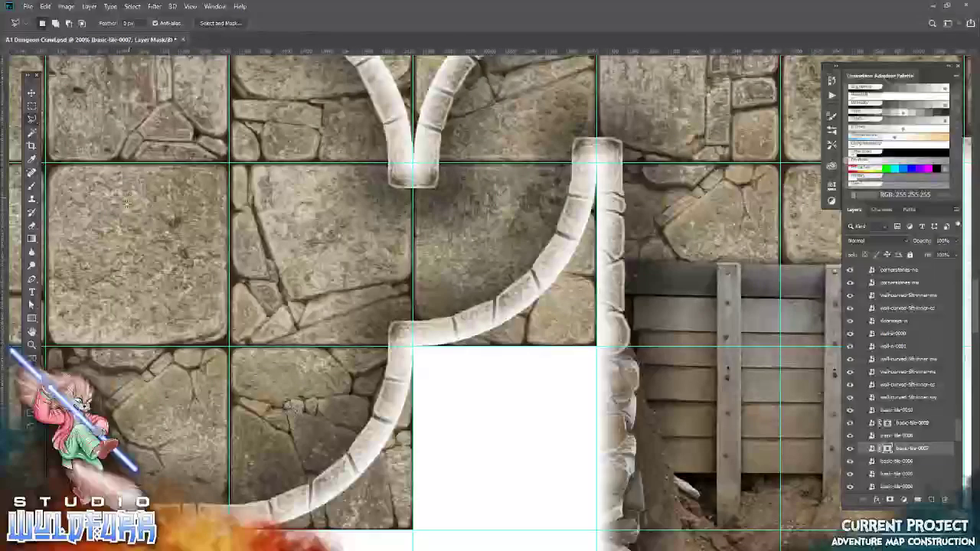
Step: Mask basic-tile-0004 along the lower curved wall, hiding the stone beyond it
{"action": "left_click", "coordinate": [32, 93]}
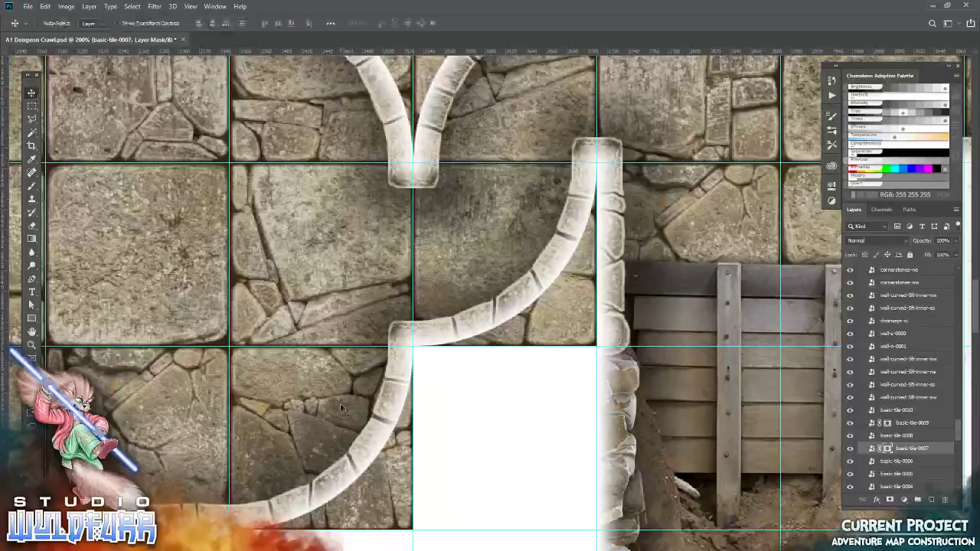
{"action": "right_click", "coordinate": [392, 511]}
{"action": "left_click", "coordinate": [425, 524]}
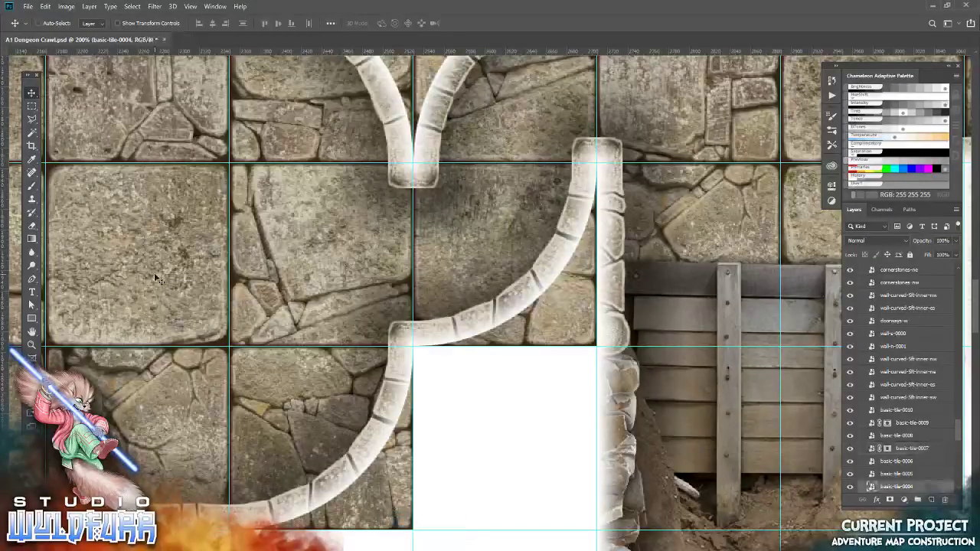
{"action": "left_click", "coordinate": [33, 119]}
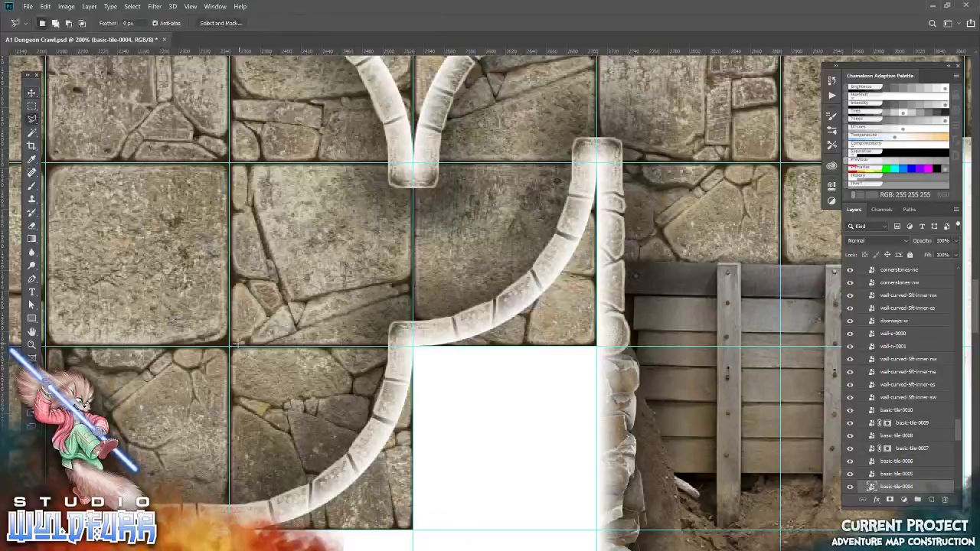
{"action": "mouse_move", "coordinate": [228, 345]}
{"action": "left_mouse_down"}
{"action": "mouse_move", "coordinate": [397, 347]}
{"action": "mouse_move", "coordinate": [323, 488]}
{"action": "mouse_move", "coordinate": [248, 517]}
{"action": "left_mouse_up"}
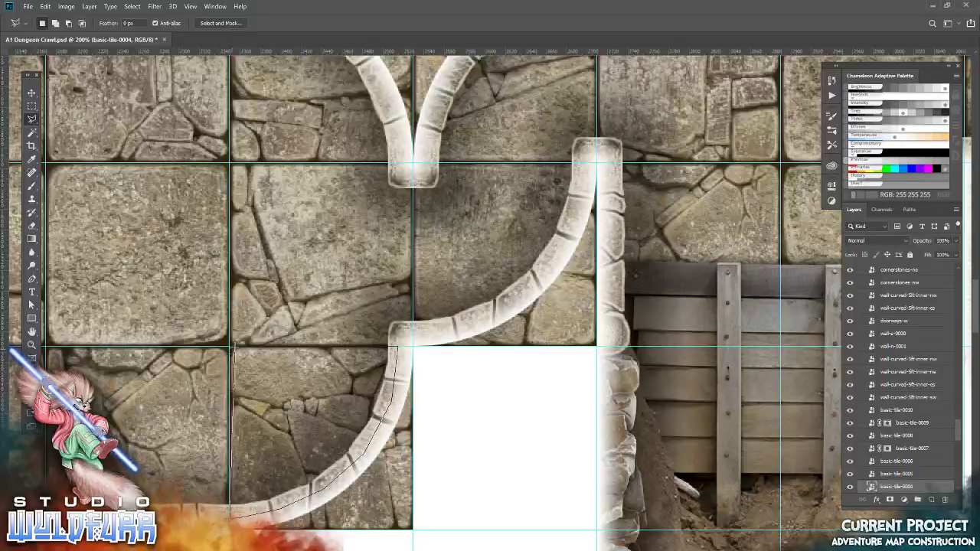
{"action": "left_click_drag", "start_coordinate": [230, 514], "coordinate": [228, 346]}
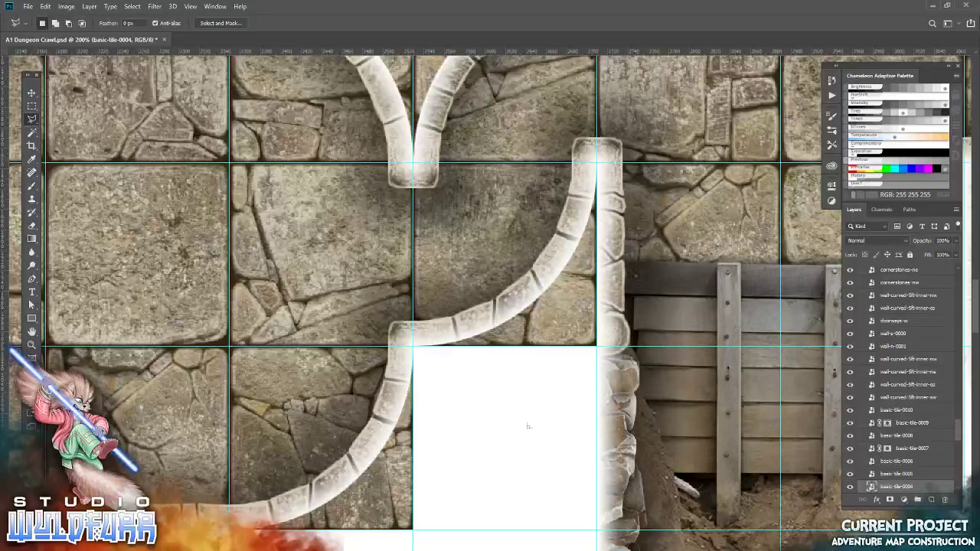
{"action": "left_click", "coordinate": [890, 499]}
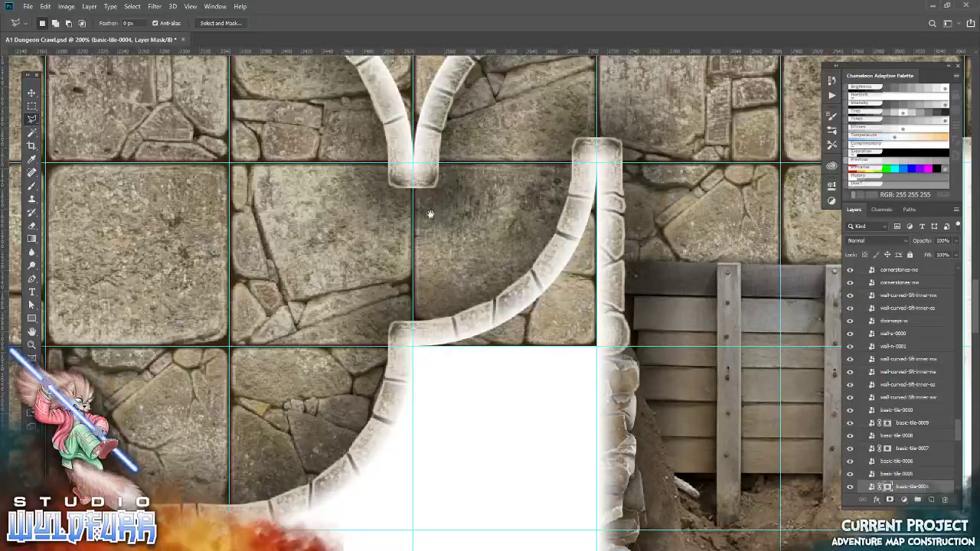
Step: Bring the next curved walls into view and make basic-tile-0001 the active layer
{"action": "left_click_drag", "start_coordinate": [431, 370], "coordinate": [359, 361]}
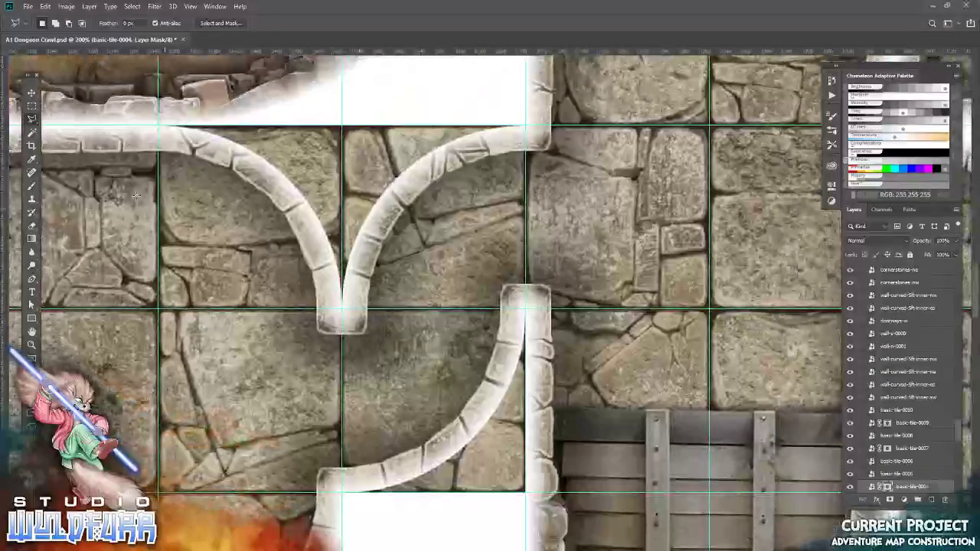
{"action": "key", "text": "v"}
{"action": "right_click", "coordinate": [500, 472]}
{"action": "left_click", "coordinate": [529, 485]}
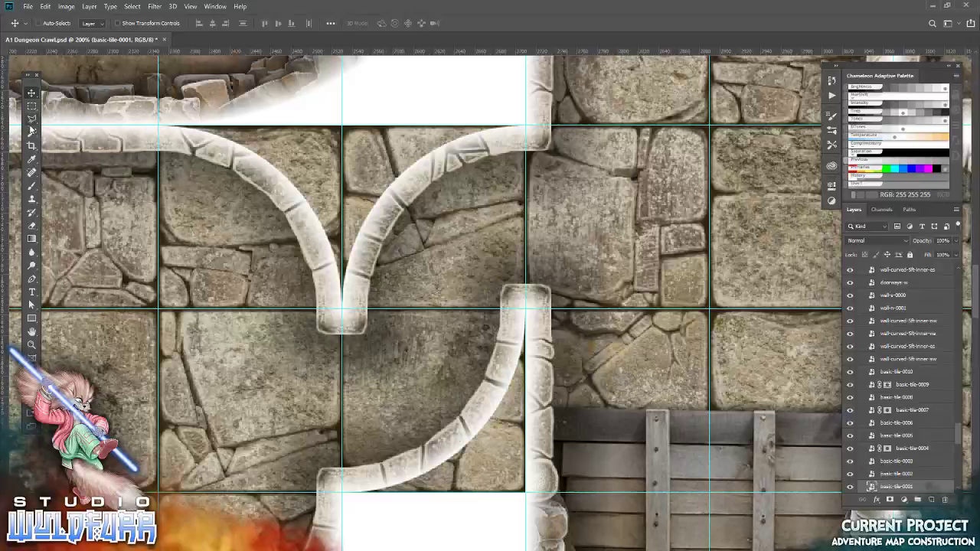
Step: Mask out the quarter-tile area of basic-tile-0001 beyond the curved wall
{"action": "key", "text": "l"}
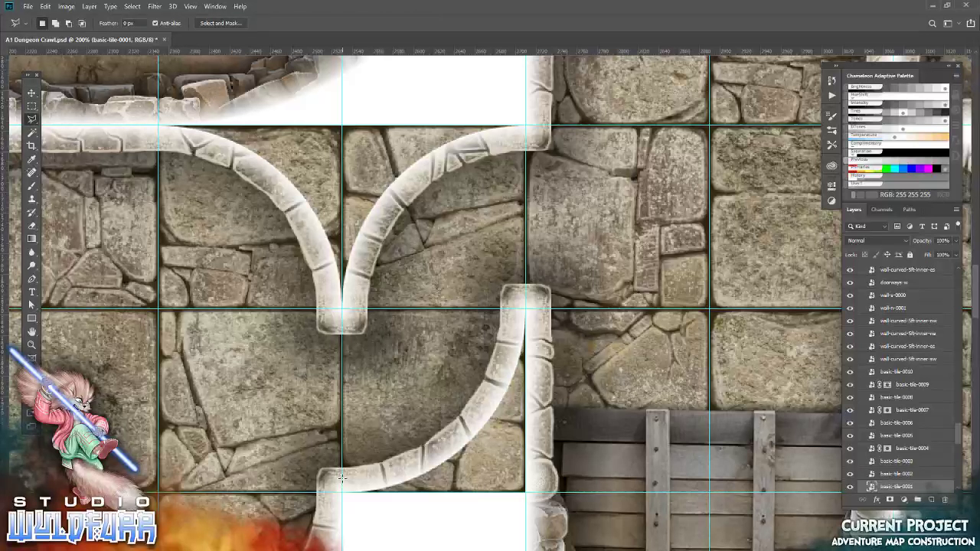
{"action": "mouse_move", "coordinate": [340, 478]}
{"action": "left_mouse_down"}
{"action": "mouse_move", "coordinate": [344, 309]}
{"action": "mouse_move", "coordinate": [503, 369]}
{"action": "mouse_move", "coordinate": [475, 426]}
{"action": "mouse_move", "coordinate": [439, 458]}
{"action": "mouse_move", "coordinate": [386, 475]}
{"action": "left_mouse_up"}
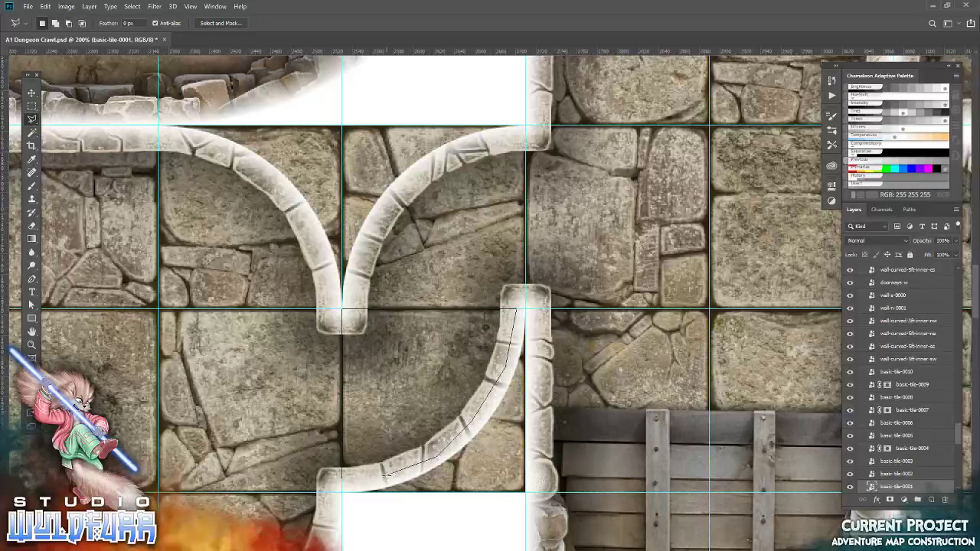
{"action": "left_click", "coordinate": [347, 482]}
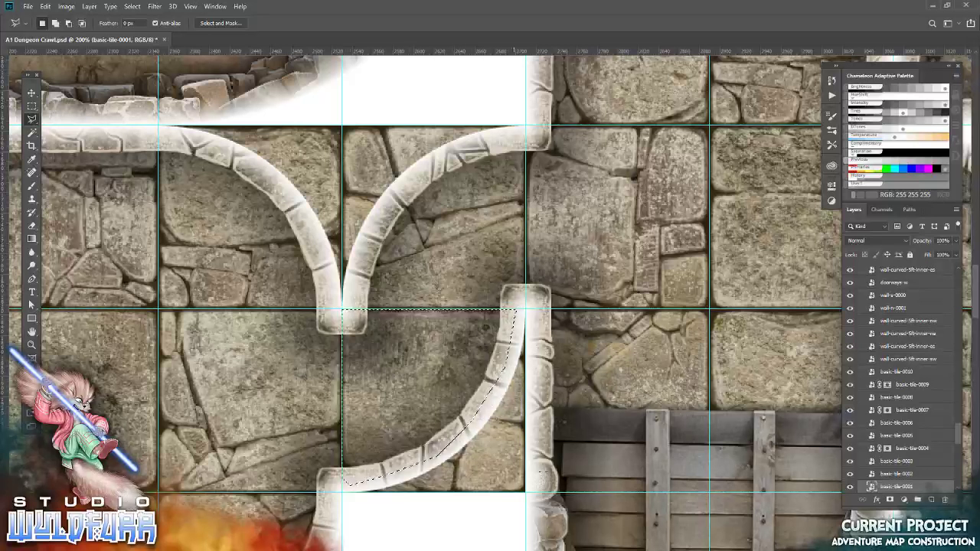
{"action": "left_click", "coordinate": [891, 500]}
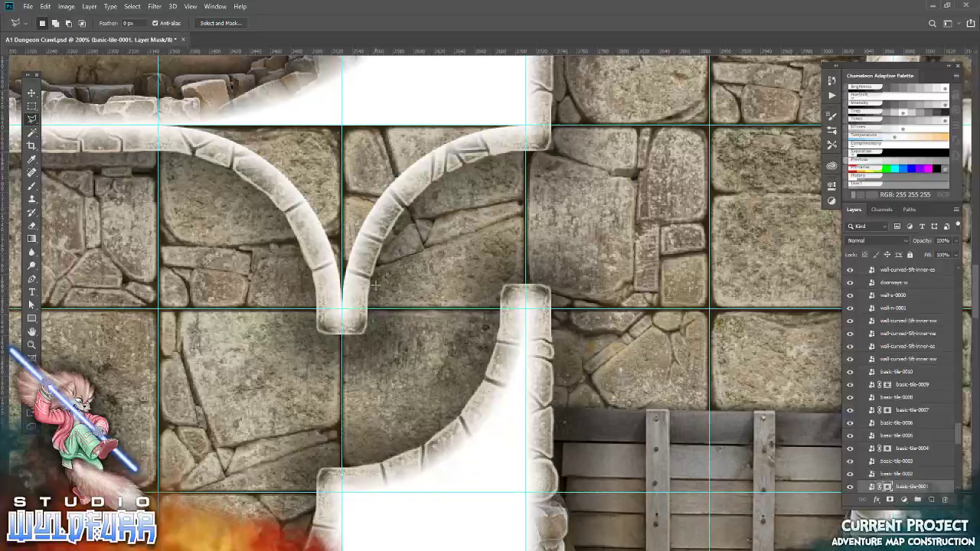
Step: Mask out the arc of basic-tile-0000 lying outside the curved wall
{"action": "left_click", "coordinate": [31, 93]}
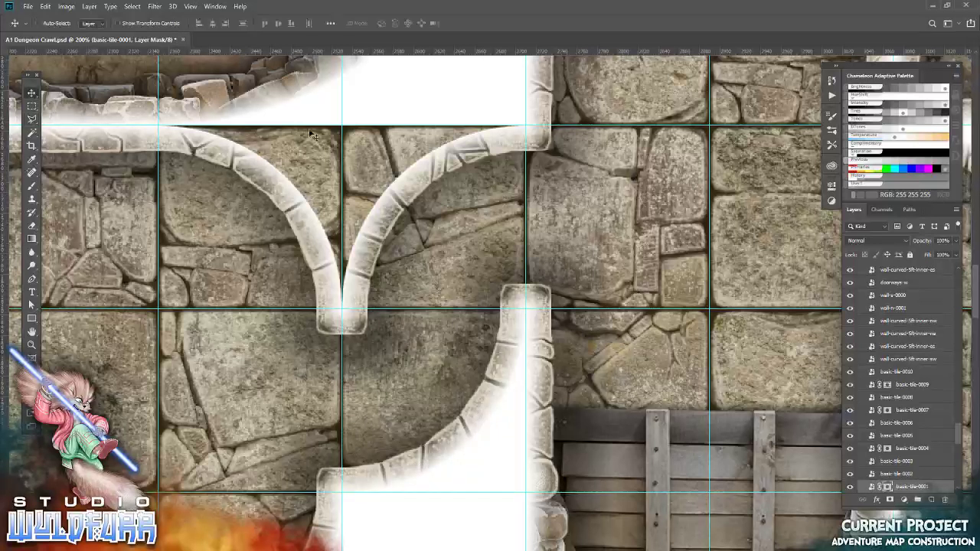
{"action": "right_click", "coordinate": [374, 141]}
{"action": "left_click", "coordinate": [408, 153]}
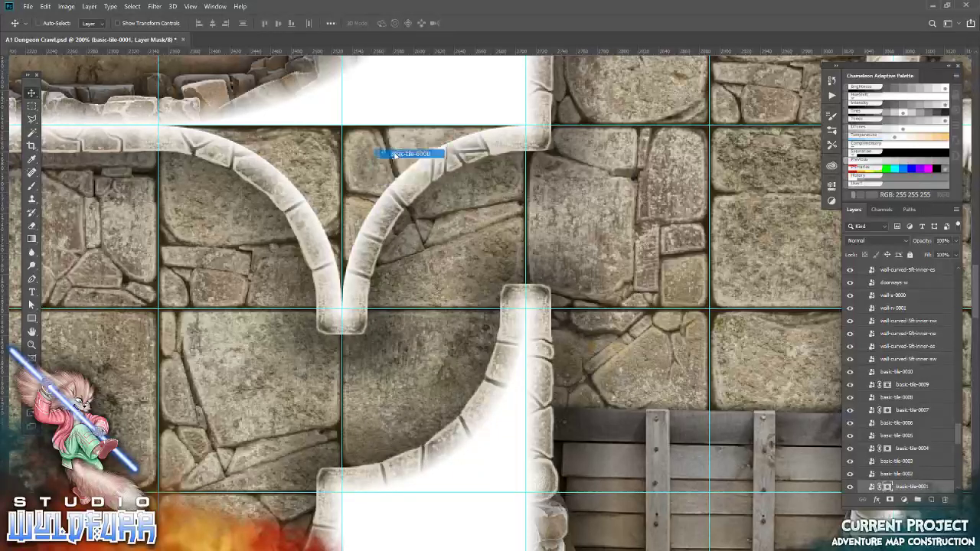
{"action": "left_click", "coordinate": [31, 119]}
{"action": "left_click", "coordinate": [525, 309]}
{"action": "left_click", "coordinate": [355, 309]}
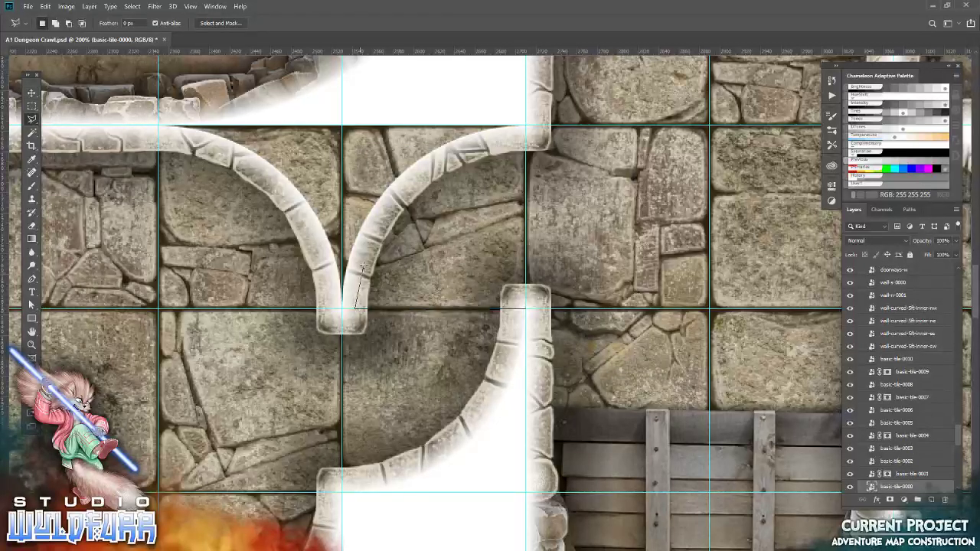
{"action": "left_click", "coordinate": [414, 177]}
{"action": "left_click", "coordinate": [450, 157]}
{"action": "left_click", "coordinate": [486, 144]}
{"action": "left_click", "coordinate": [525, 136]}
{"action": "left_click", "coordinate": [524, 309]}
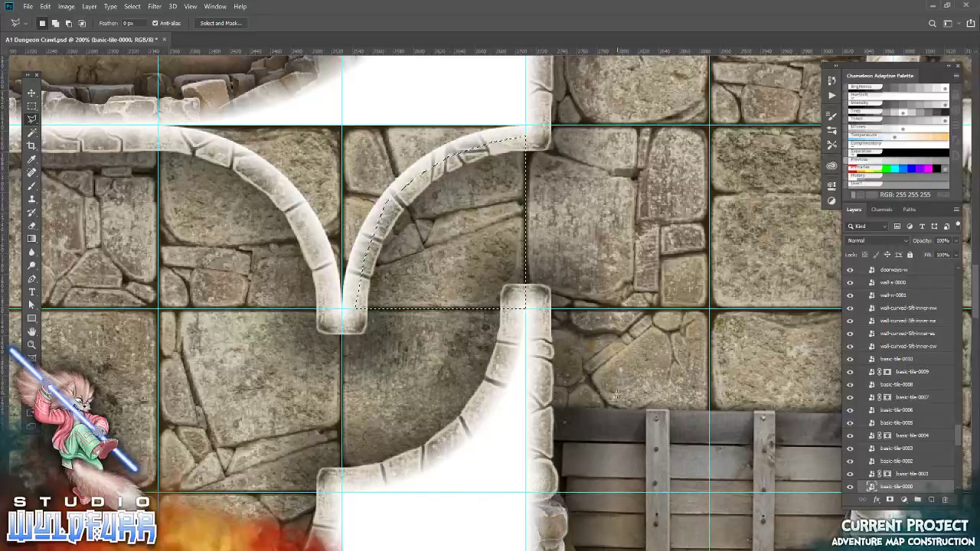
{"action": "left_click", "coordinate": [890, 499], "text": "alt"}
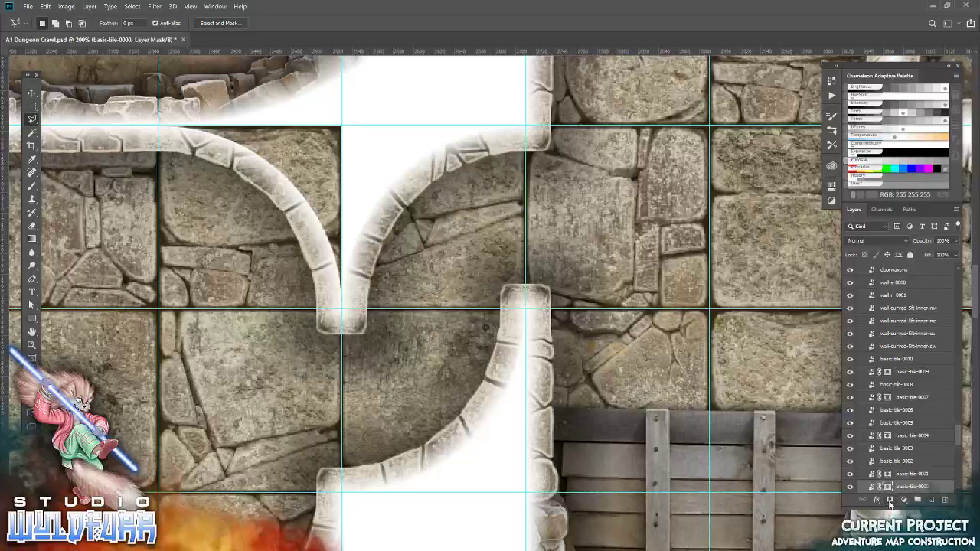
Step: Mask basic-tile-0003 so it stops at the upper-left wall's inner edge and horizontal guide
{"action": "key", "text": "v"}
{"action": "right_click", "coordinate": [328, 147]}
{"action": "left_click", "coordinate": [344, 159]}
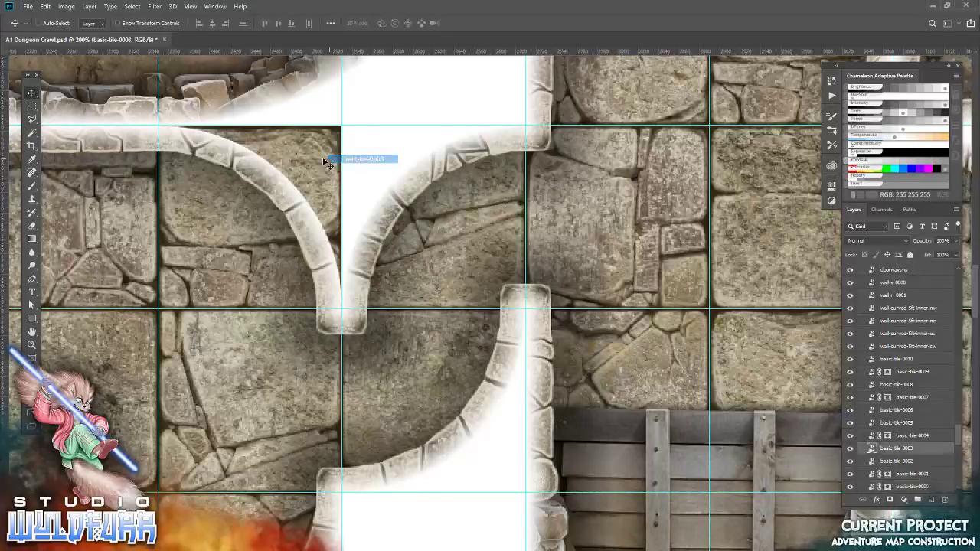
{"action": "left_click", "coordinate": [32, 119]}
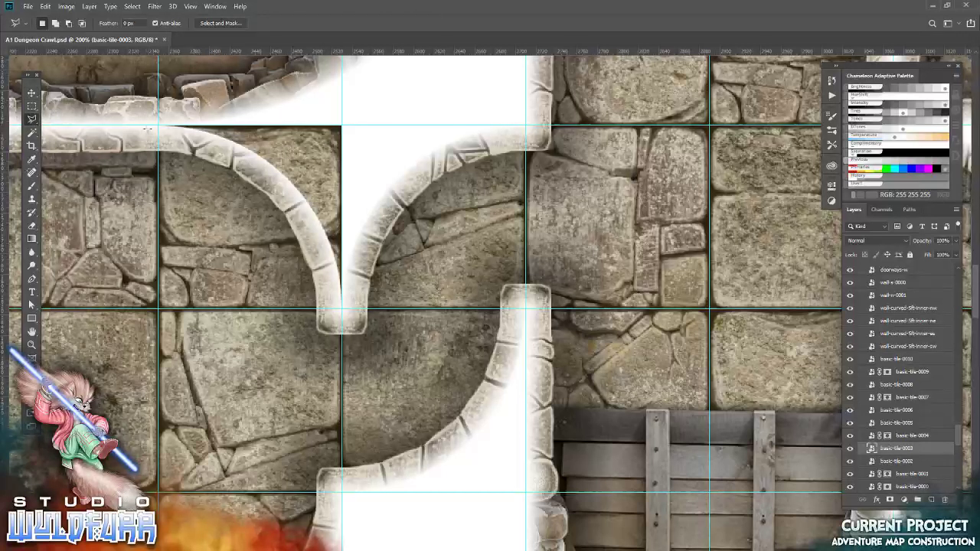
{"action": "left_click", "coordinate": [158, 139]}
{"action": "left_click_drag", "start_coordinate": [268, 178], "coordinate": [331, 289]}
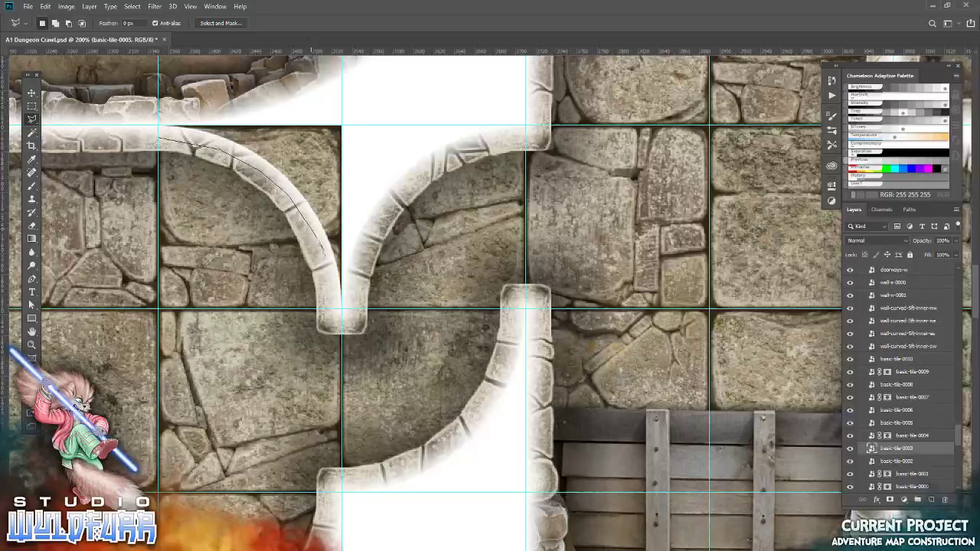
{"action": "left_click_drag", "start_coordinate": [329, 309], "coordinate": [184, 308]}
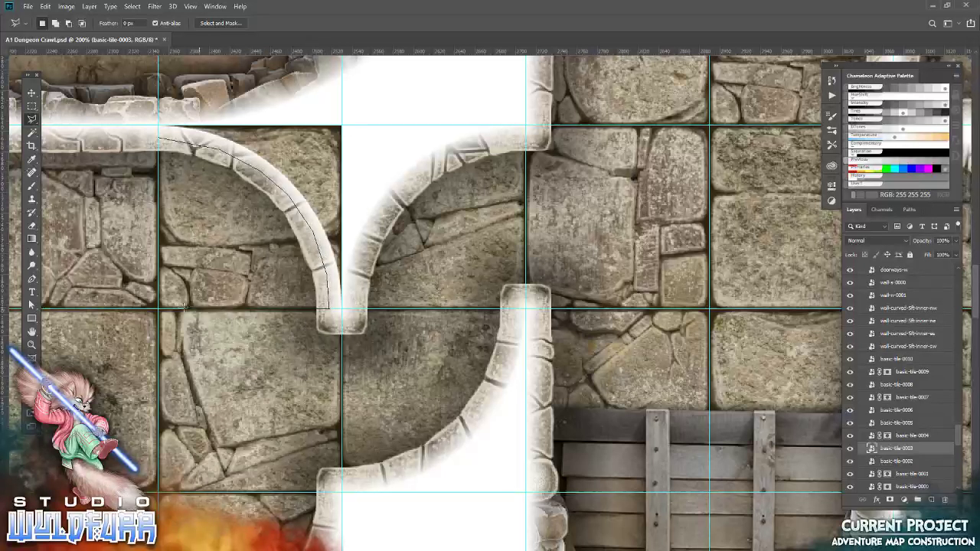
{"action": "left_click", "coordinate": [158, 139]}
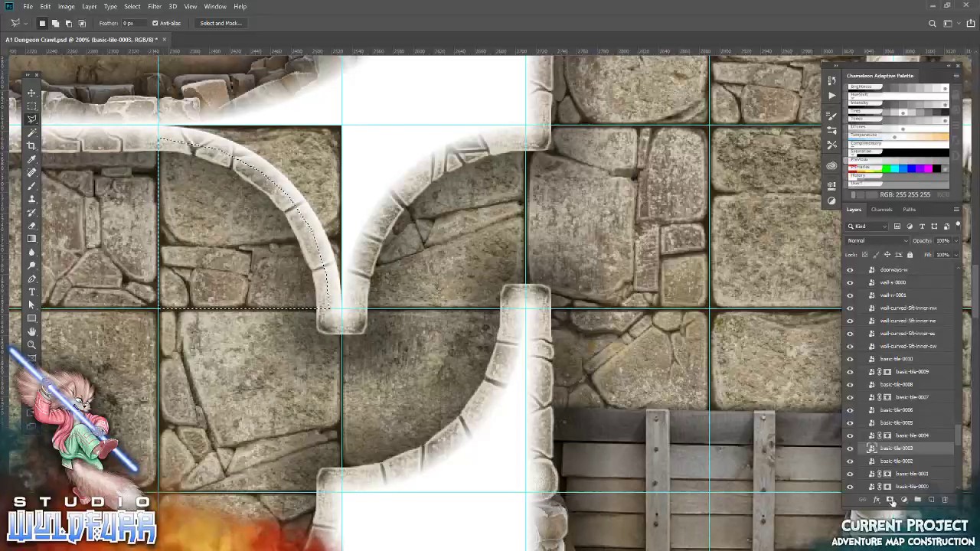
{"action": "left_click", "coordinate": [890, 499]}
{"action": "left_click", "coordinate": [31, 345]}
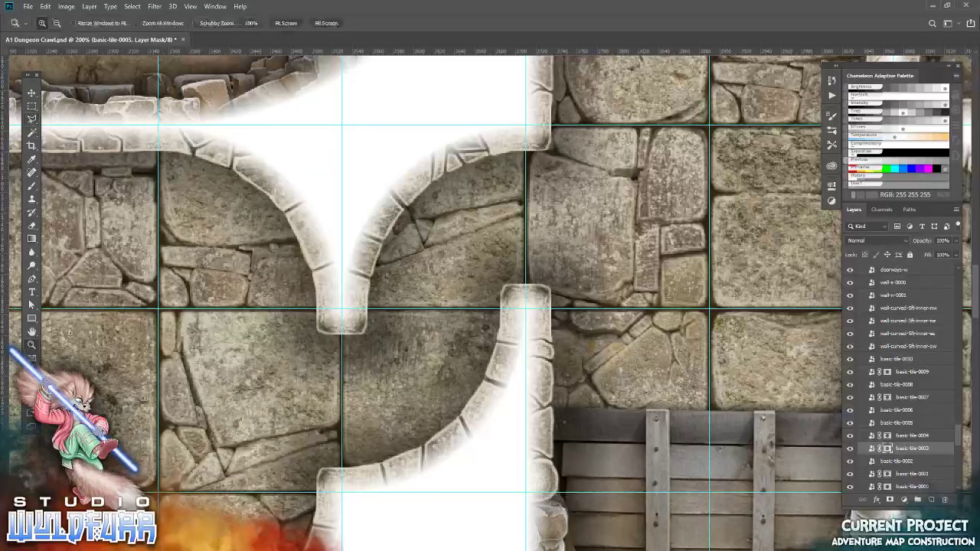
Step: Fit the whole dungeon map on screen, hide the grid, and save the document
{"action": "left_click", "coordinate": [285, 23]}
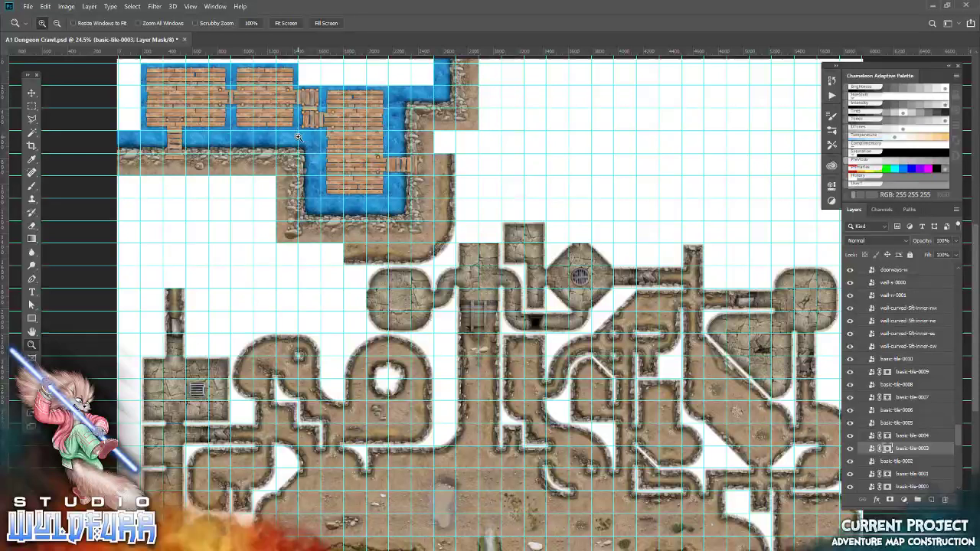
{"action": "key", "text": "ctrl+apostrophe"}
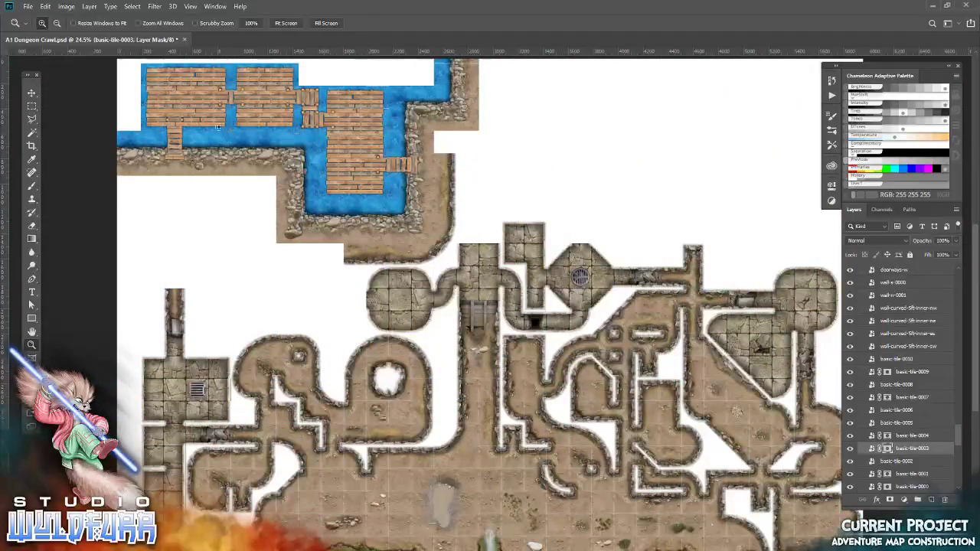
{"action": "left_click", "coordinate": [27, 11]}
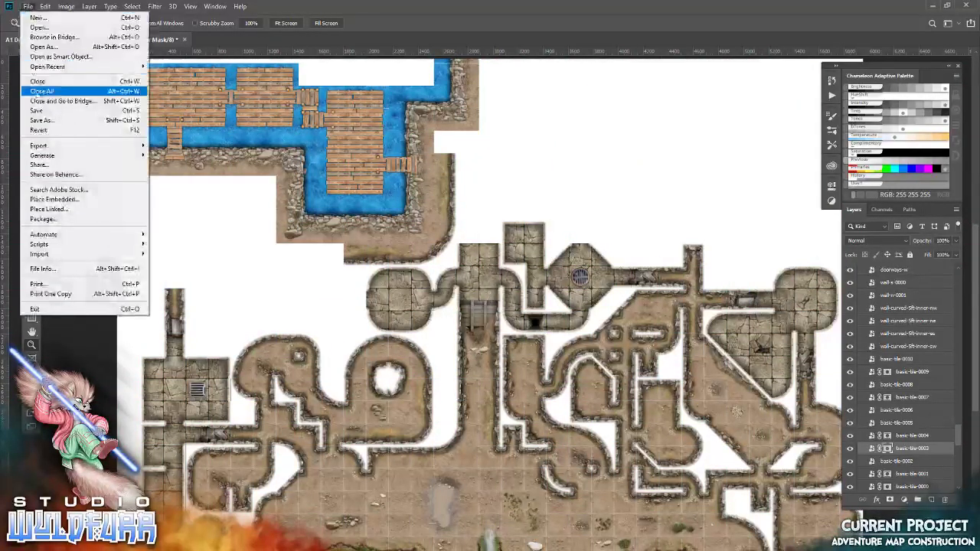
{"action": "left_click", "coordinate": [38, 111]}
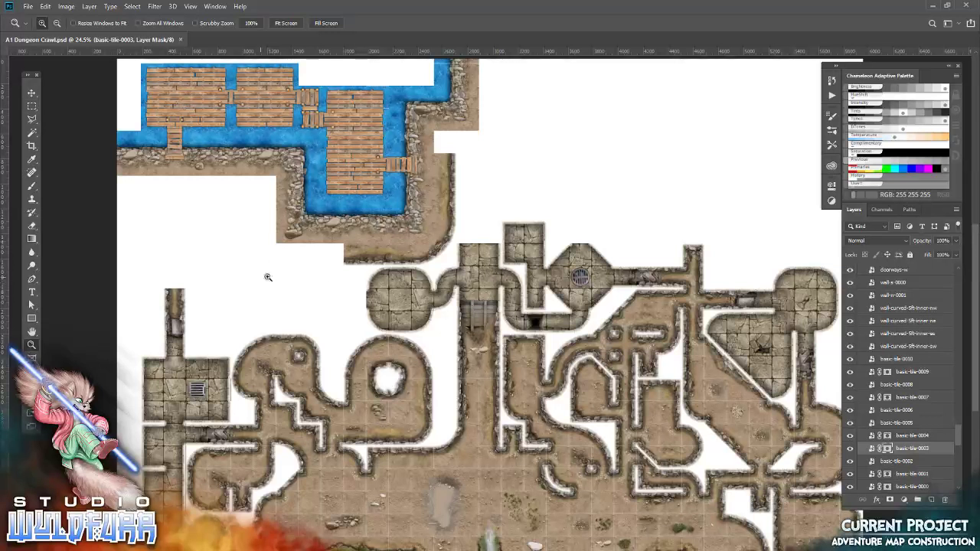
Step: Zoom back in on the stone rooms, show the grid again, and pan across the map
{"action": "left_click", "coordinate": [322, 274]}
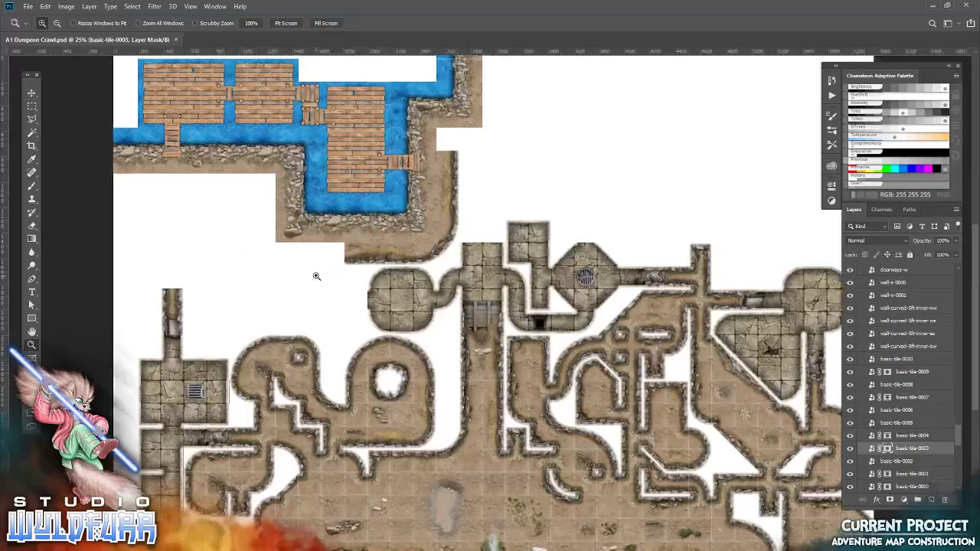
{"action": "left_click", "coordinate": [304, 257]}
{"action": "left_click", "coordinate": [298, 246]}
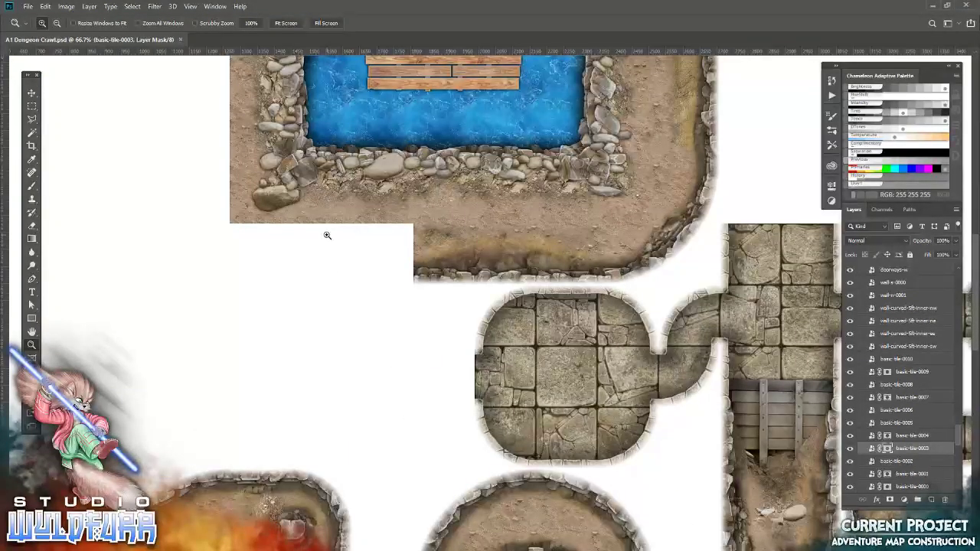
{"action": "key", "text": "ctrl+apostrophe"}
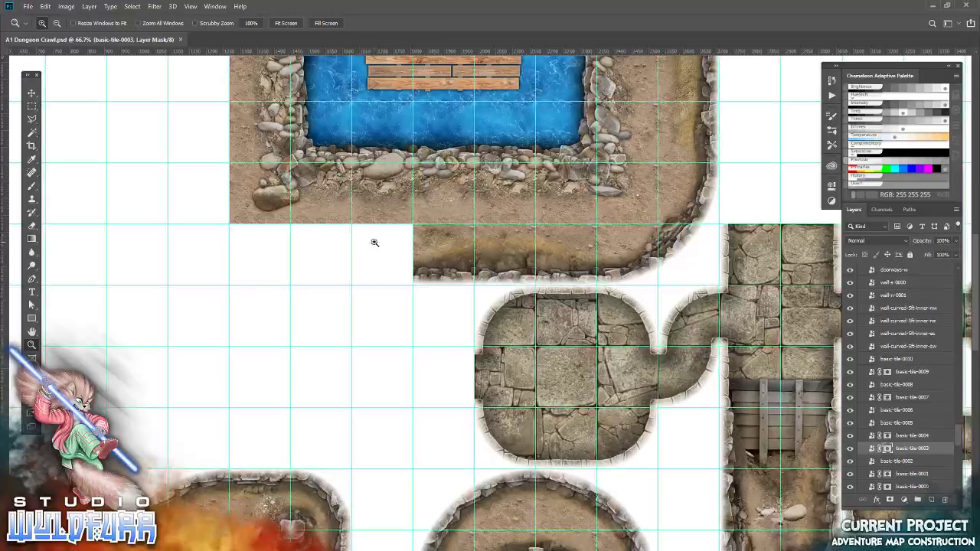
{"action": "left_click", "coordinate": [32, 92]}
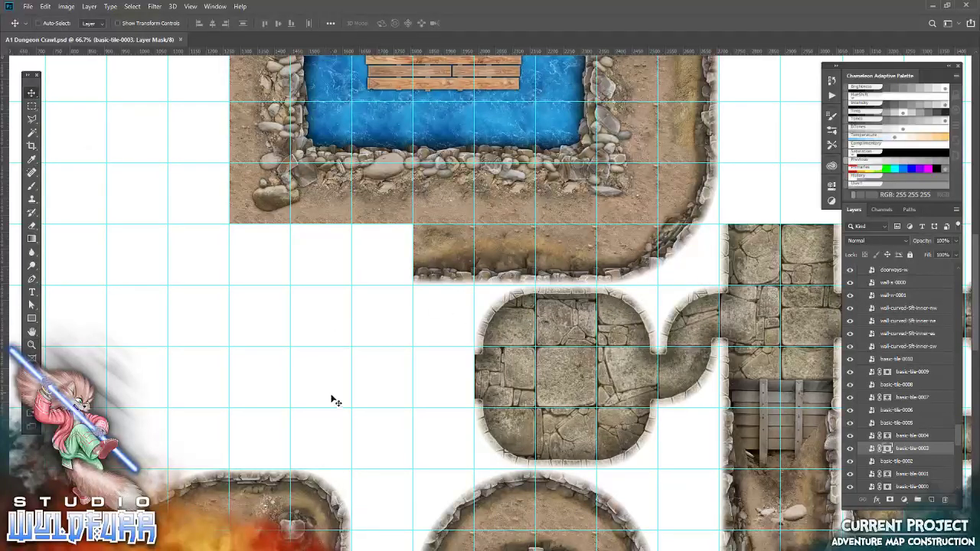
{"action": "left_click_drag", "start_coordinate": [271, 420], "coordinate": [477, 160]}
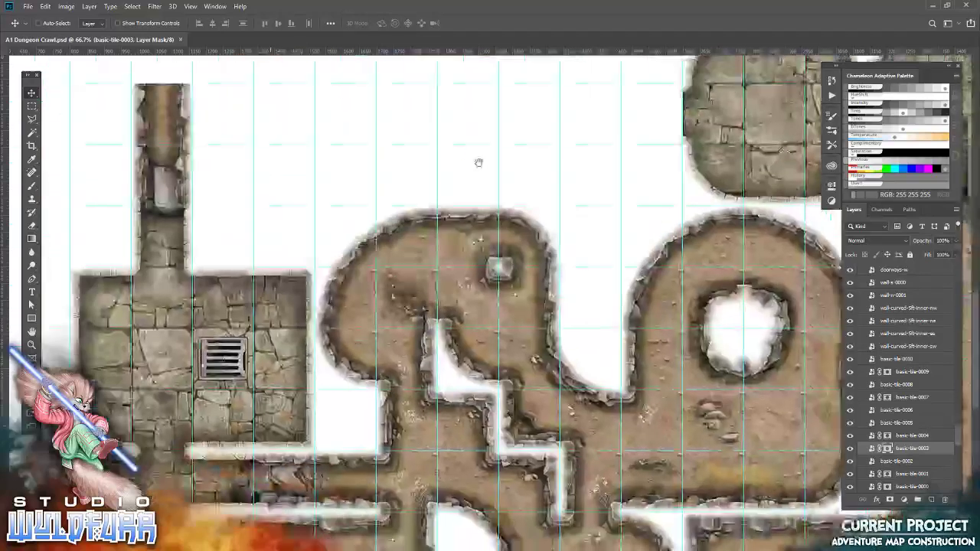
{"action": "scroll", "coordinate": [370, 285], "scroll_direction": "up", "scroll_amount": 2}
{"action": "scroll", "coordinate": [370, 286], "scroll_direction": "down", "scroll_amount": 2}
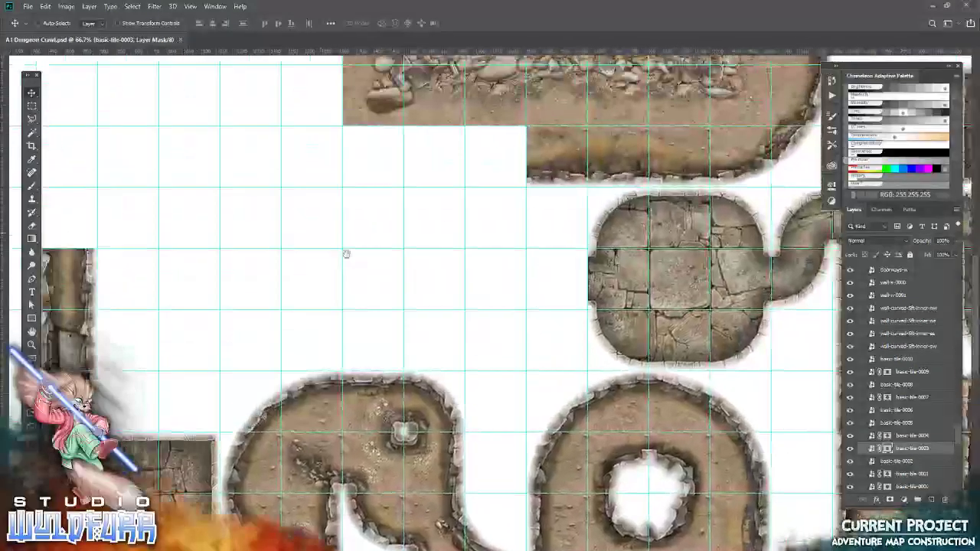
{"action": "scroll", "coordinate": [310, 231], "scroll_direction": "up", "scroll_amount": 2}
{"action": "scroll", "coordinate": [222, 232], "scroll_direction": "down", "scroll_amount": 2}
{"action": "scroll", "coordinate": [243, 265], "scroll_direction": "up", "scroll_amount": 2}
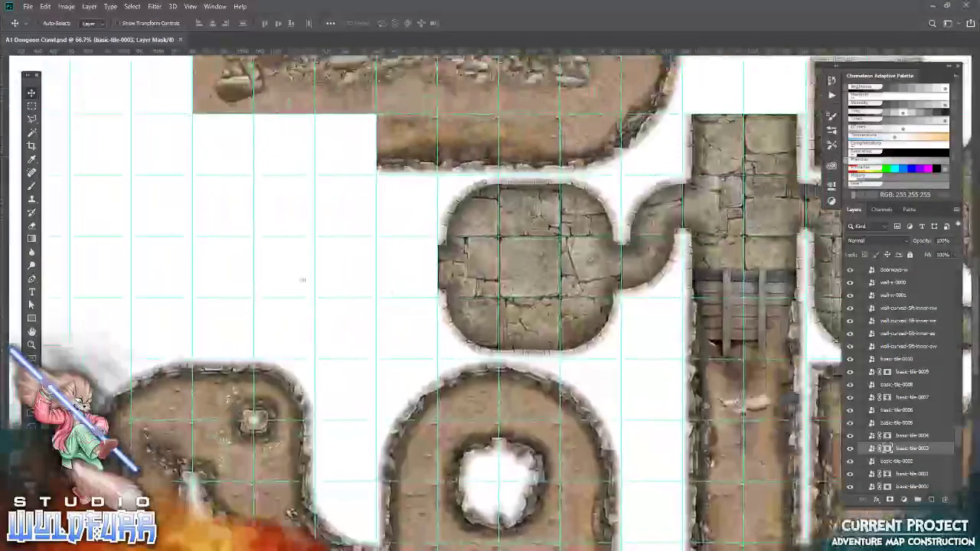
{"action": "key", "text": "alt+Tab"}
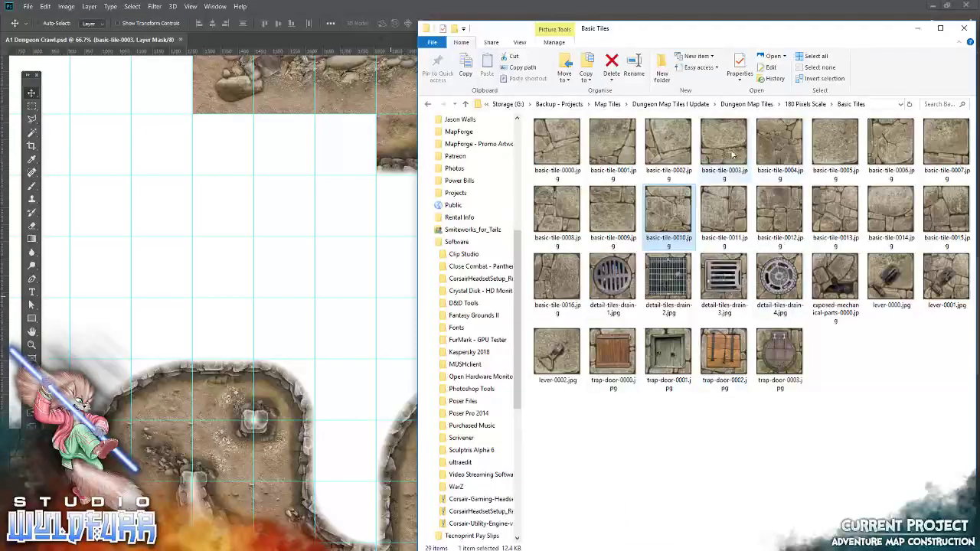
Step: Return to the map and select the water-platform-edge-sw-0000 layer
{"action": "left_click", "coordinate": [570, 152]}
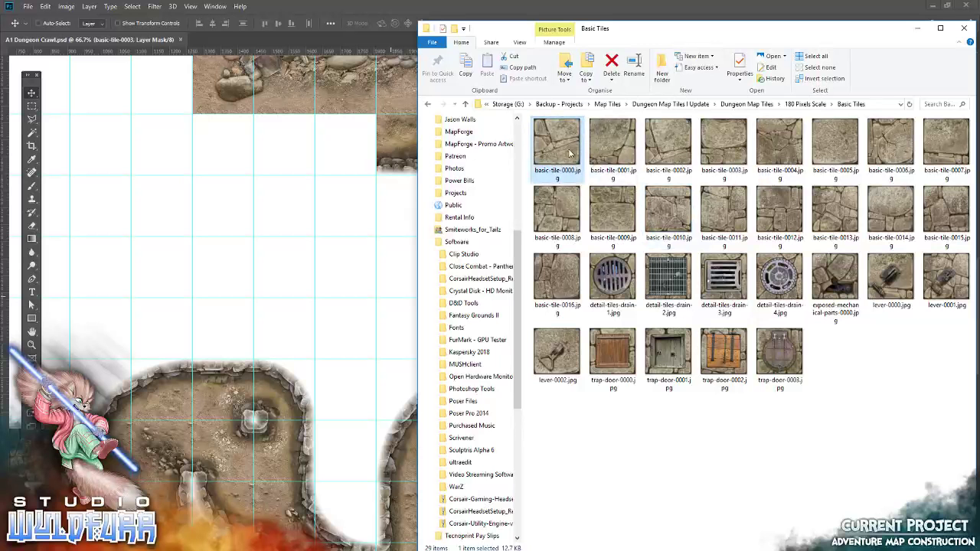
{"action": "left_click", "coordinate": [384, 258]}
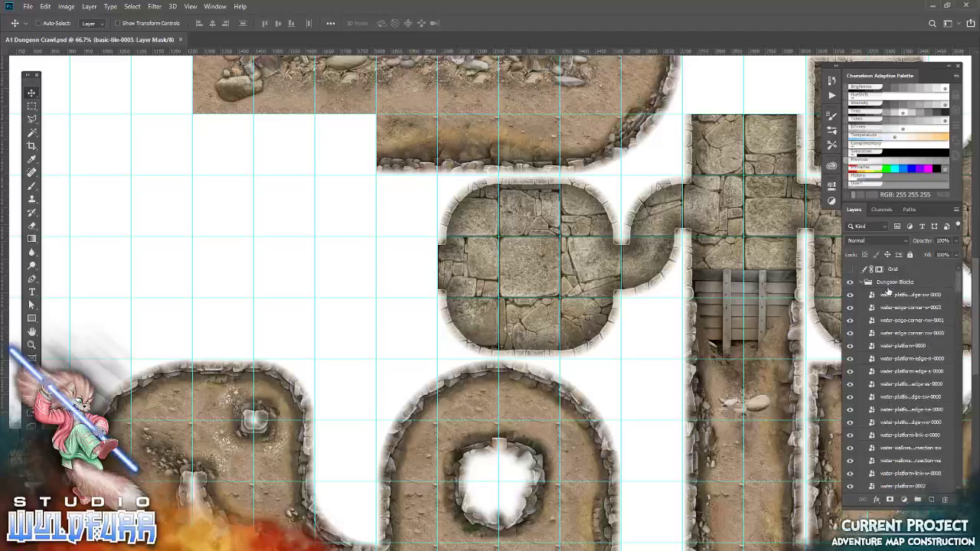
{"action": "left_click", "coordinate": [889, 297]}
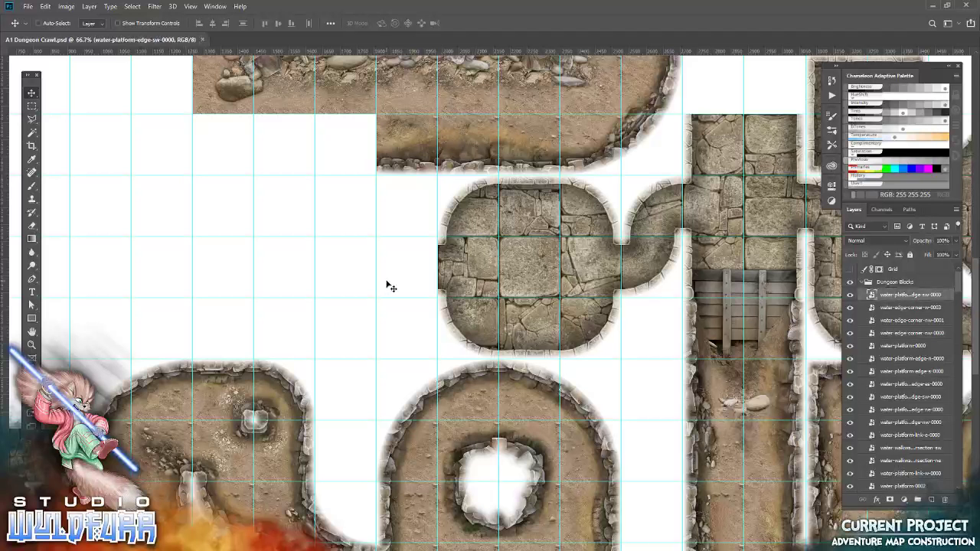
{"action": "key", "text": "alt+Tab"}
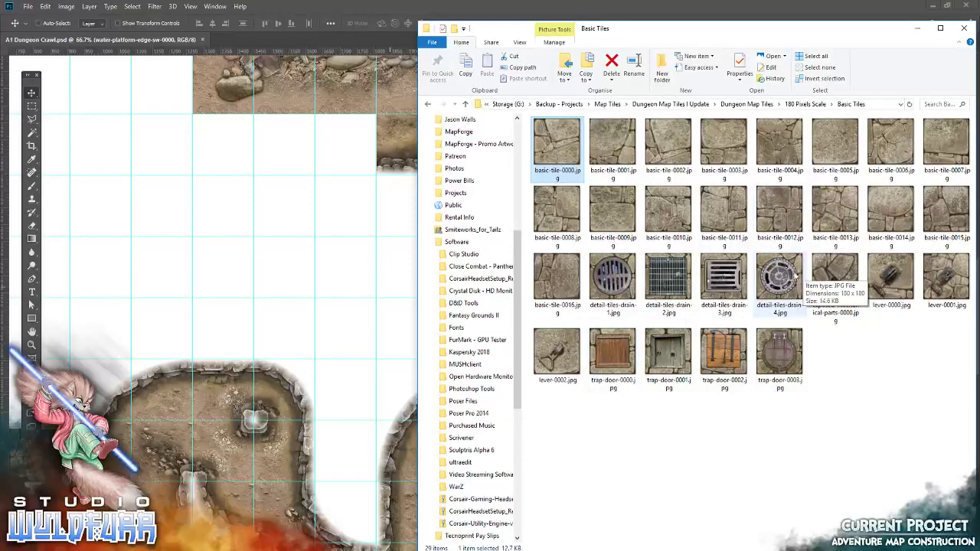
Step: Browse the Odd Corners folder, then open the 180-pixel Doorways tile folder
{"action": "left_click", "coordinate": [814, 104]}
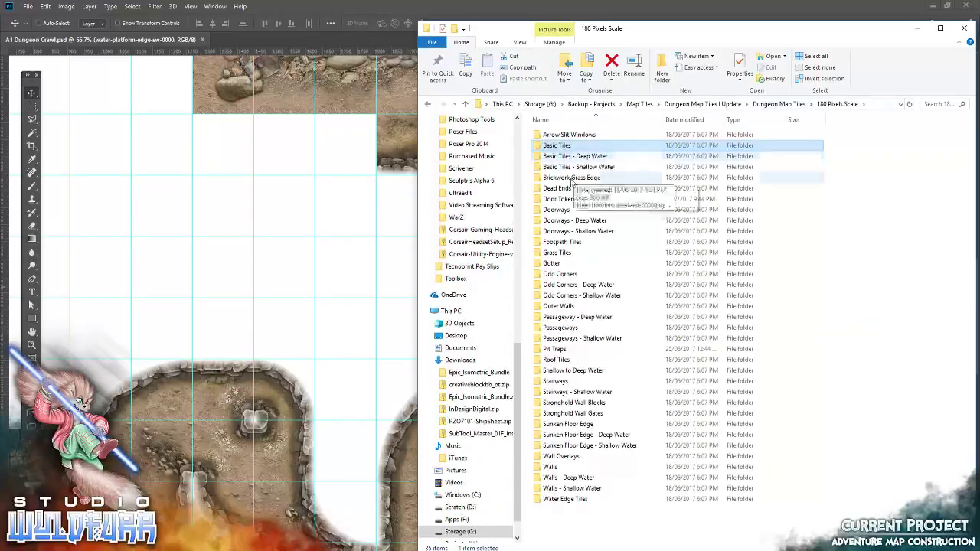
{"action": "mouse_move", "coordinate": [563, 299]}
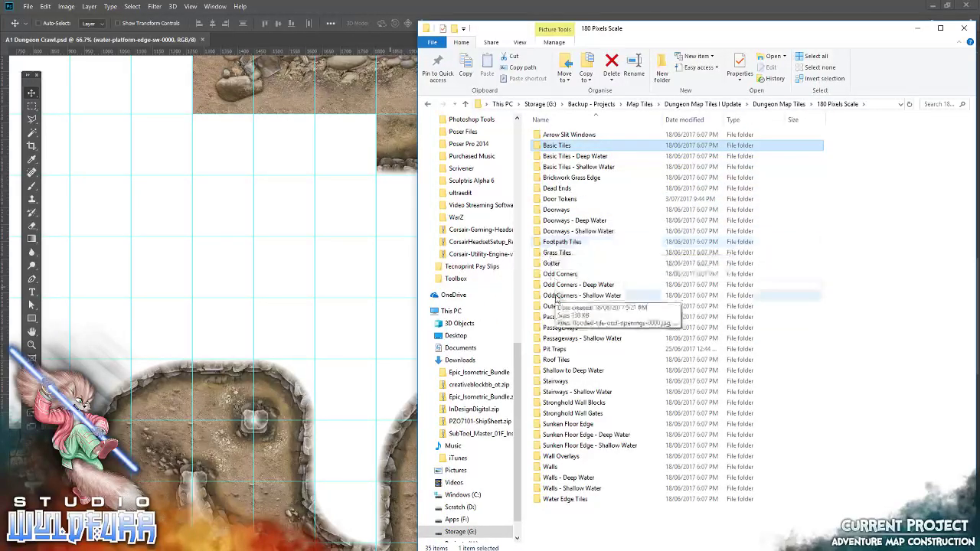
{"action": "double_click", "coordinate": [559, 274]}
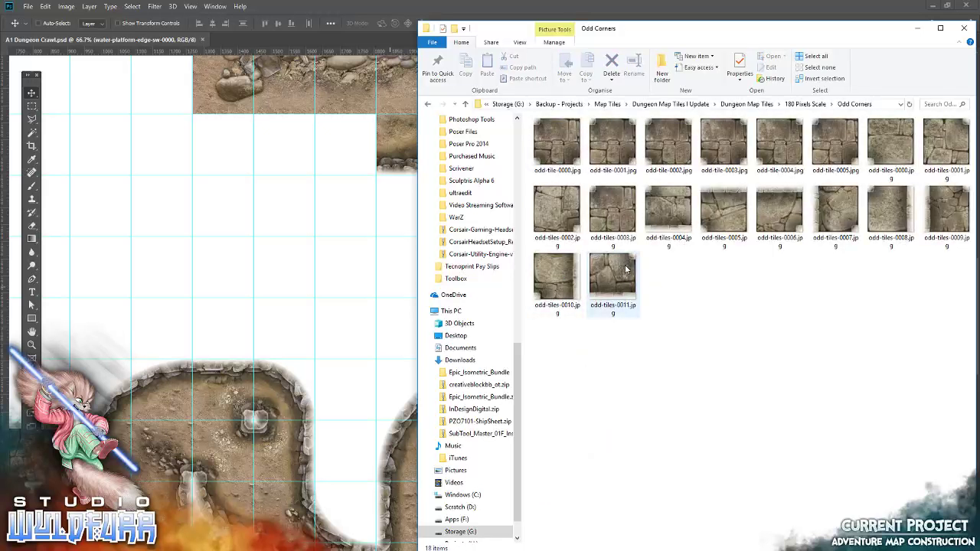
{"action": "key", "text": "alt+Tab"}
{"action": "key", "text": "alt+Tab"}
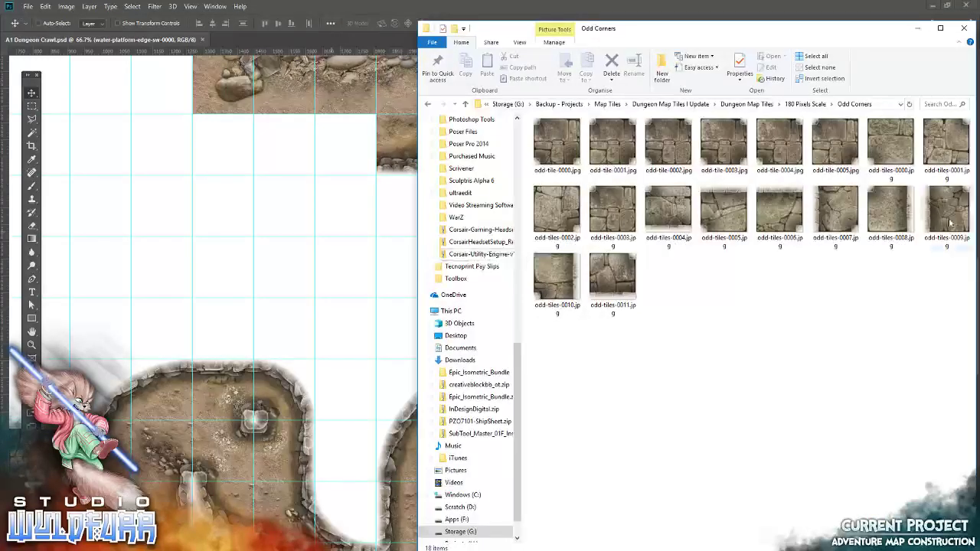
{"action": "left_click", "coordinate": [797, 108]}
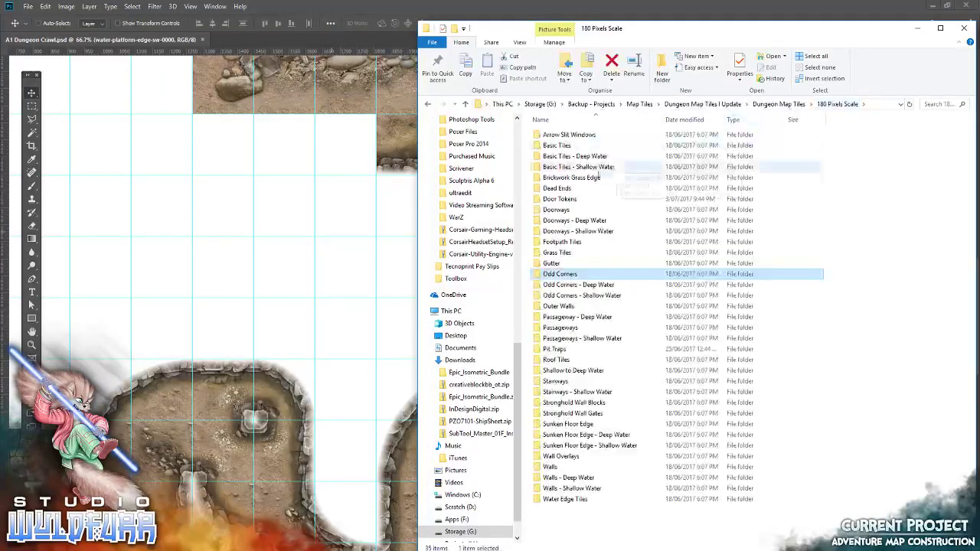
{"action": "double_click", "coordinate": [560, 217]}
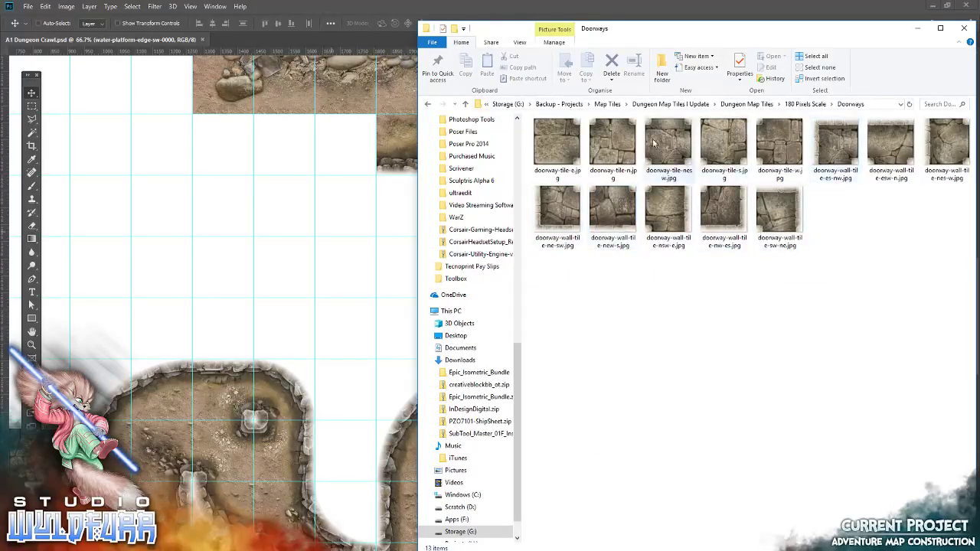
Step: Fit the doorway-wall-tile-nes-w against the stone room's left side, then check it at 200% zoom
{"action": "left_click_drag", "start_coordinate": [953, 135], "coordinate": [367, 230]}
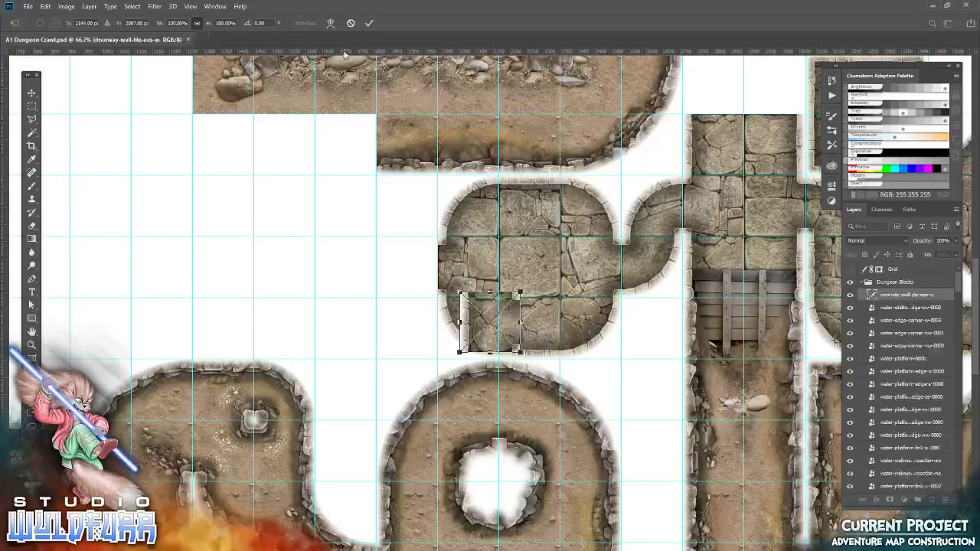
{"action": "left_click", "coordinate": [369, 23]}
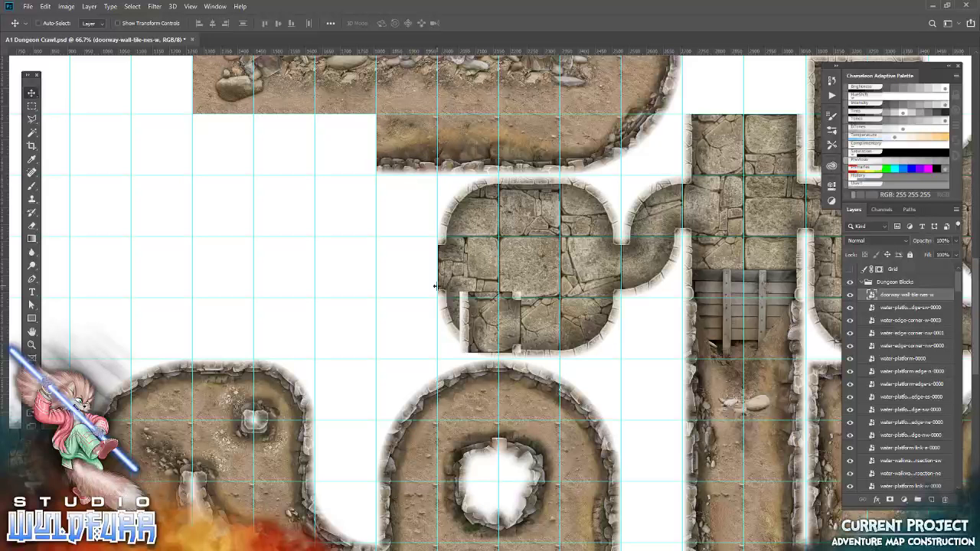
{"action": "left_click_drag", "start_coordinate": [477, 335], "coordinate": [390, 275]}
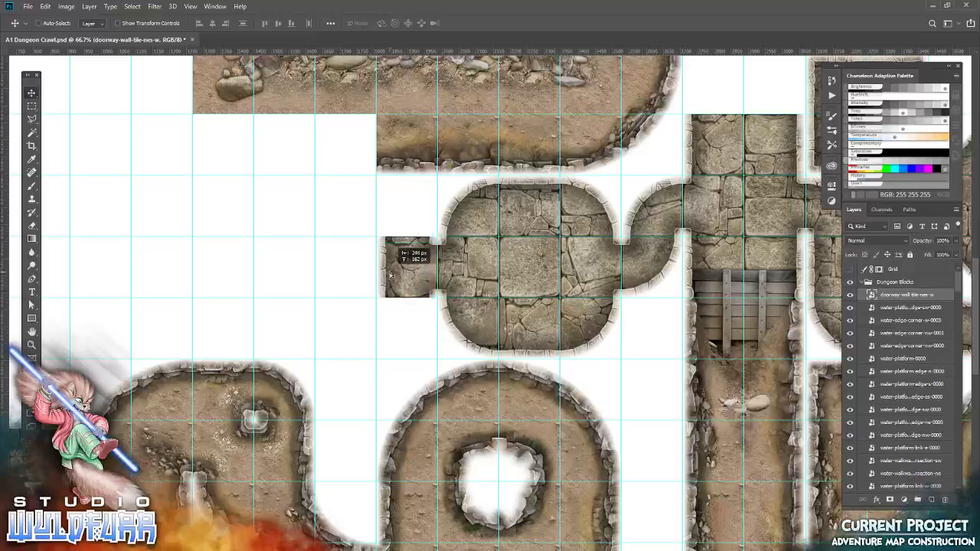
{"action": "key", "text": "z"}
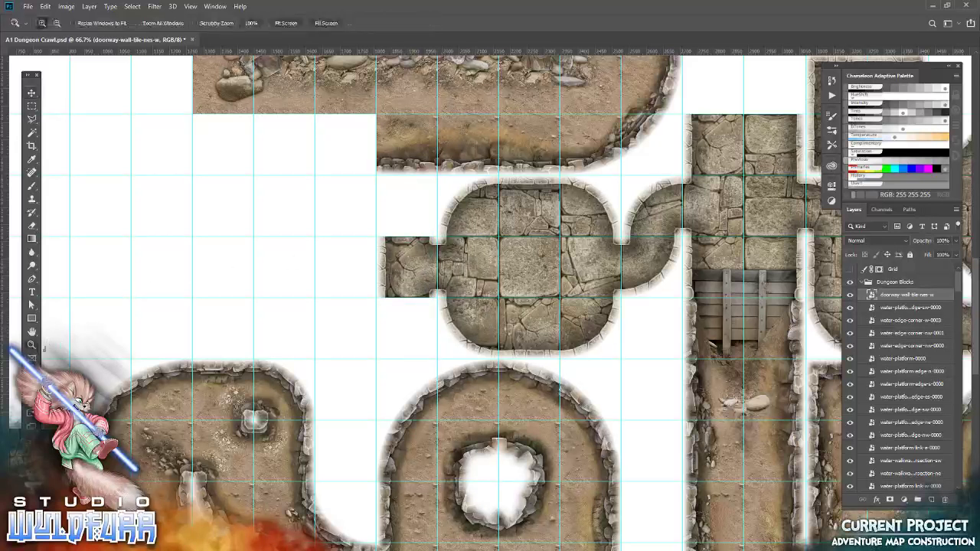
{"action": "right_click", "coordinate": [393, 284]}
{"action": "left_click", "coordinate": [416, 306]}
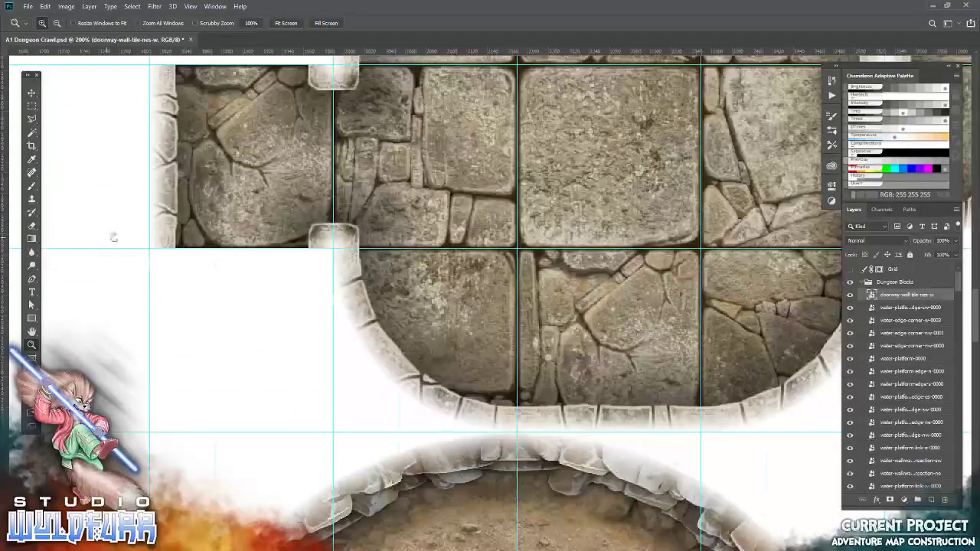
{"action": "left_click_drag", "start_coordinate": [114, 238], "coordinate": [516, 195]}
Step: Snap passageway-tile-ew-0001 from the Passageways folder into the centre corridor grid cell
{"action": "key", "text": "alt+Tab"}
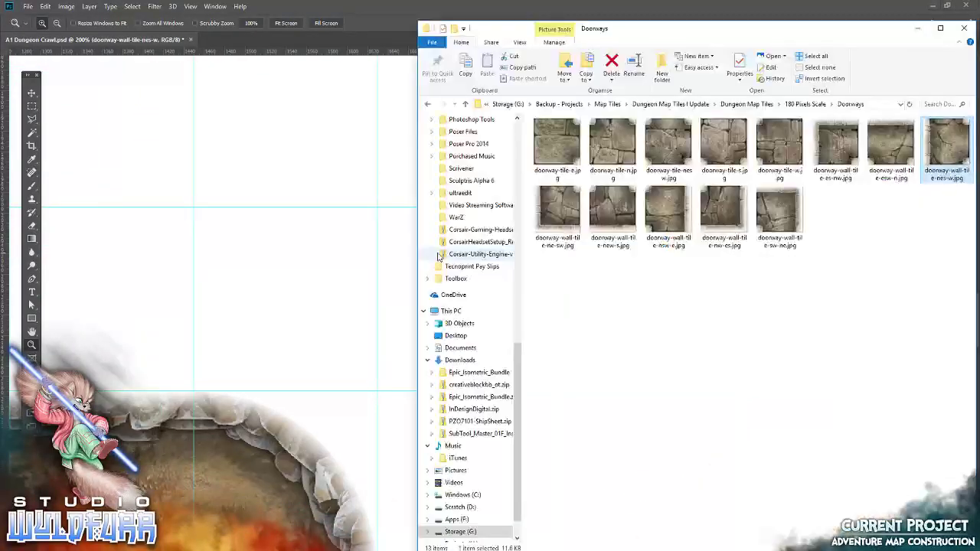
{"action": "left_click", "coordinate": [801, 105]}
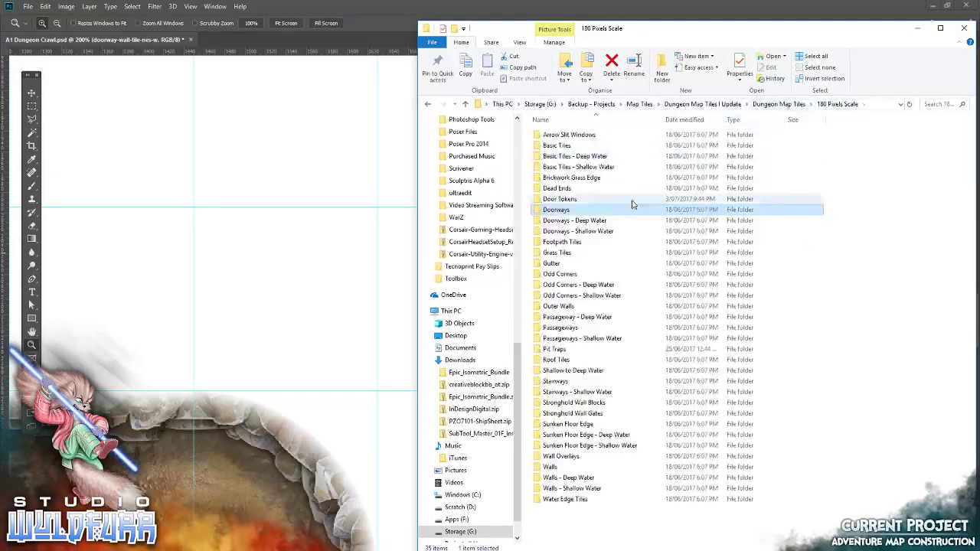
{"action": "double_click", "coordinate": [699, 327]}
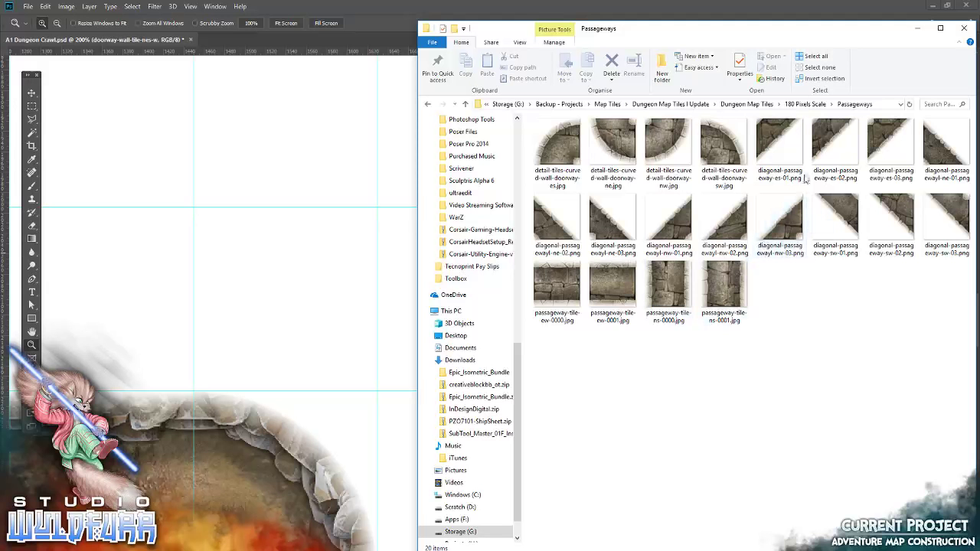
{"action": "left_click_drag", "start_coordinate": [602, 291], "coordinate": [230, 261]}
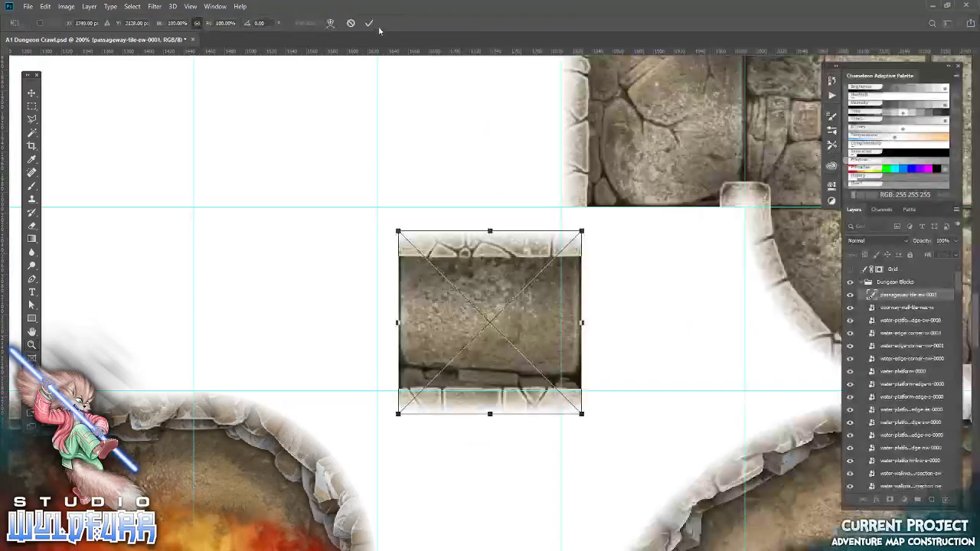
{"action": "left_click", "coordinate": [369, 23]}
{"action": "left_click", "coordinate": [32, 94]}
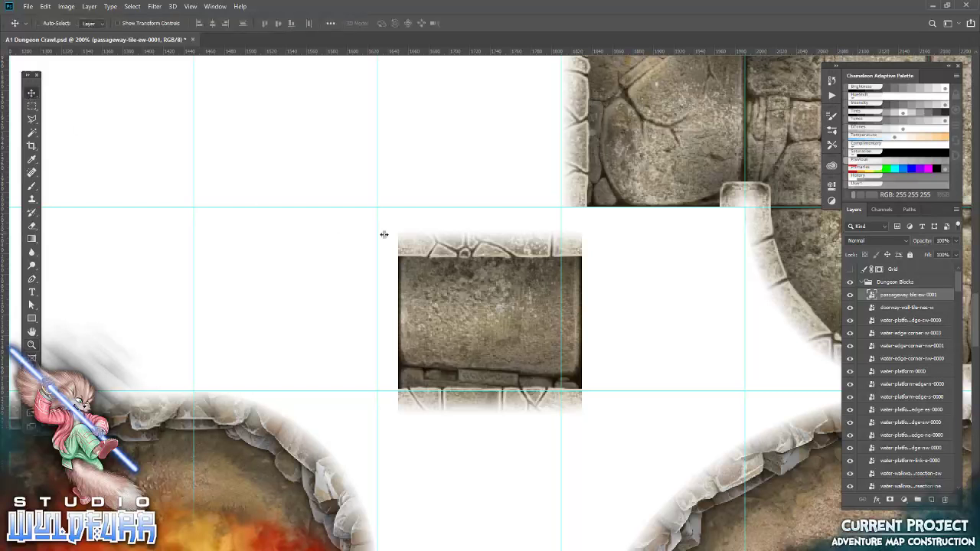
{"action": "left_click_drag", "start_coordinate": [517, 312], "coordinate": [484, 301]}
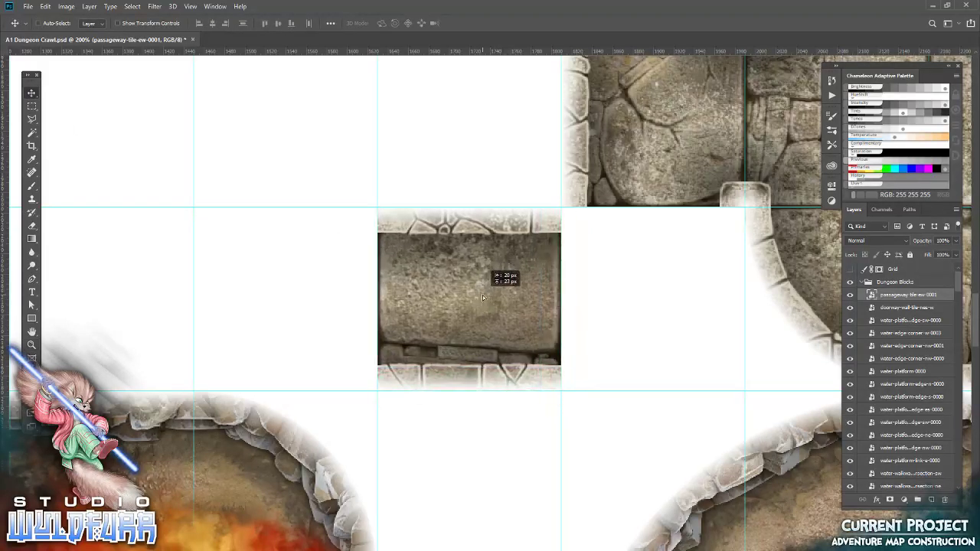
Step: Snap passageway-tile-ew-0000 into the corridor cell to its left
{"action": "key", "text": "alt+Tab"}
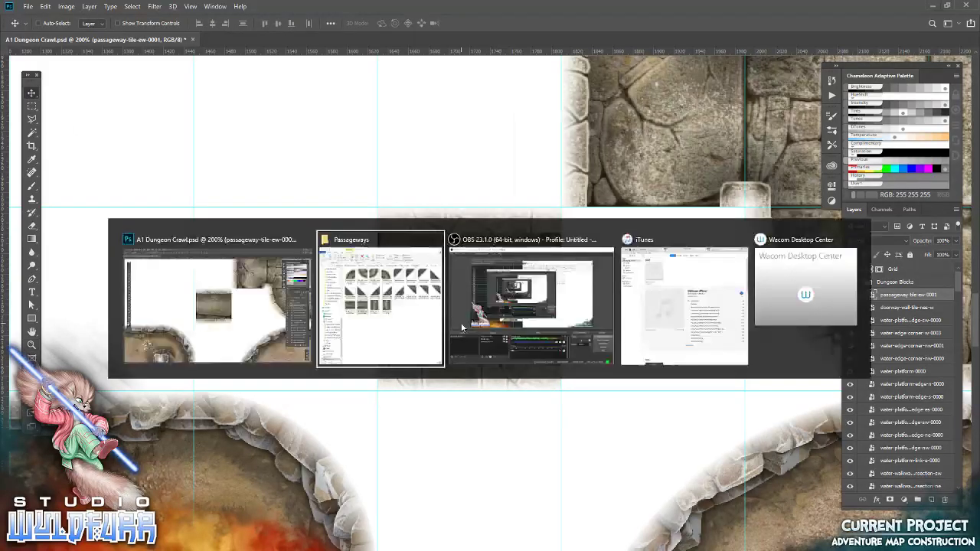
{"action": "left_click_drag", "start_coordinate": [557, 287], "coordinate": [224, 289]}
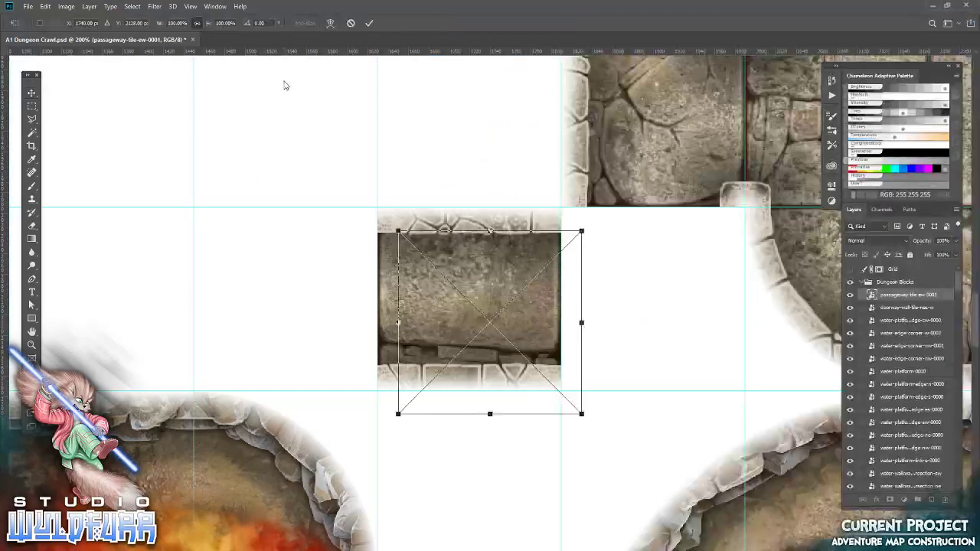
{"action": "key", "text": "Return"}
{"action": "left_click_drag", "start_coordinate": [469, 263], "coordinate": [99, 262]}
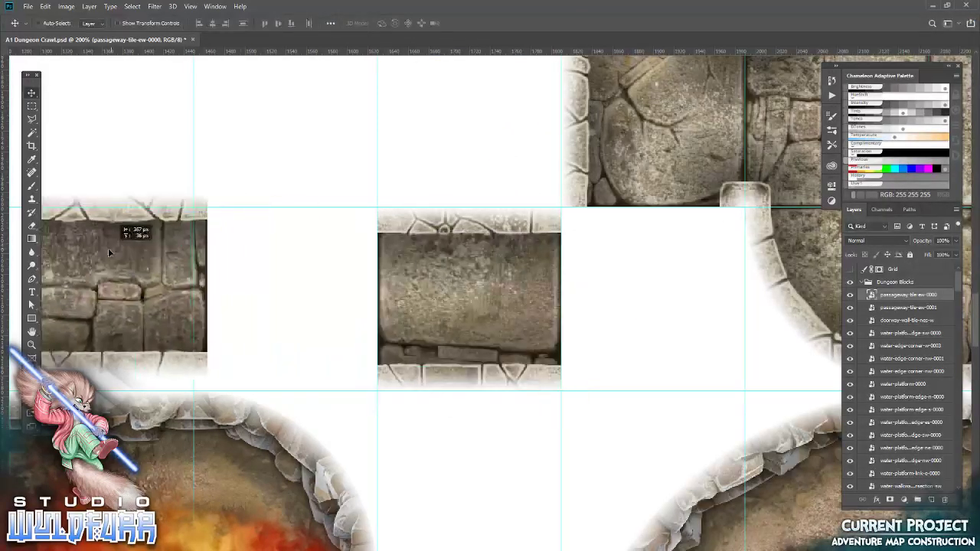
{"action": "key", "text": "alt+Tab"}
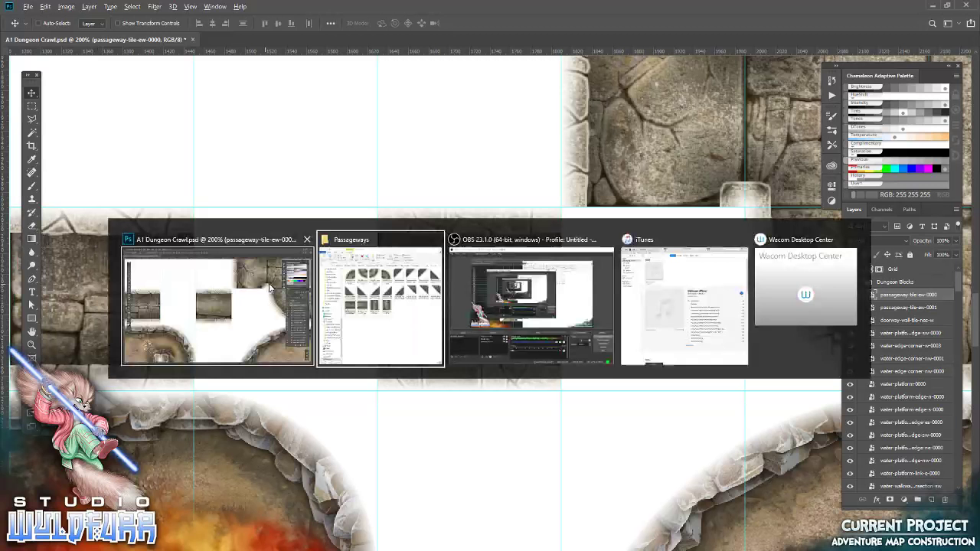
{"action": "left_click", "coordinate": [790, 106]}
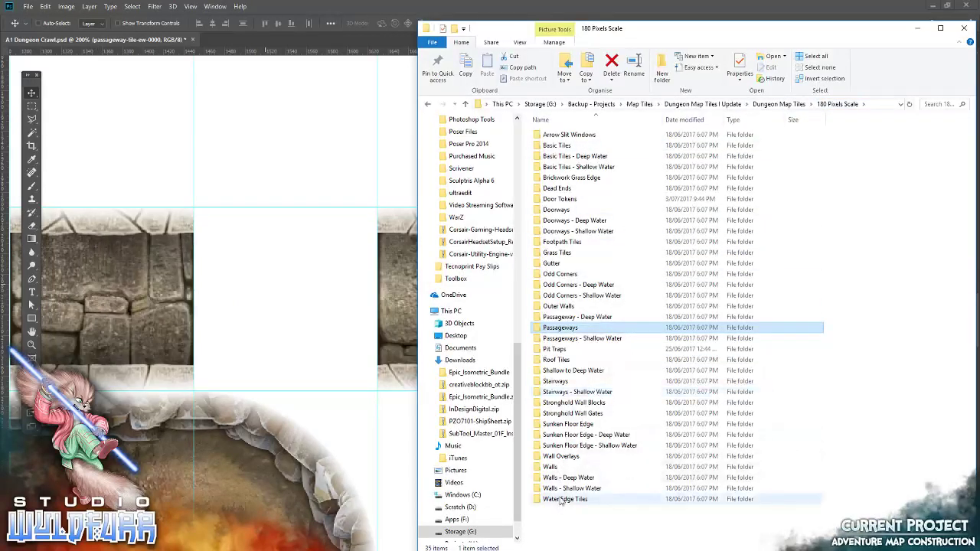
Step: Settle the wooden-plank pit-trap-a-0007 tile into the corridor grid cell
{"action": "double_click", "coordinate": [567, 349]}
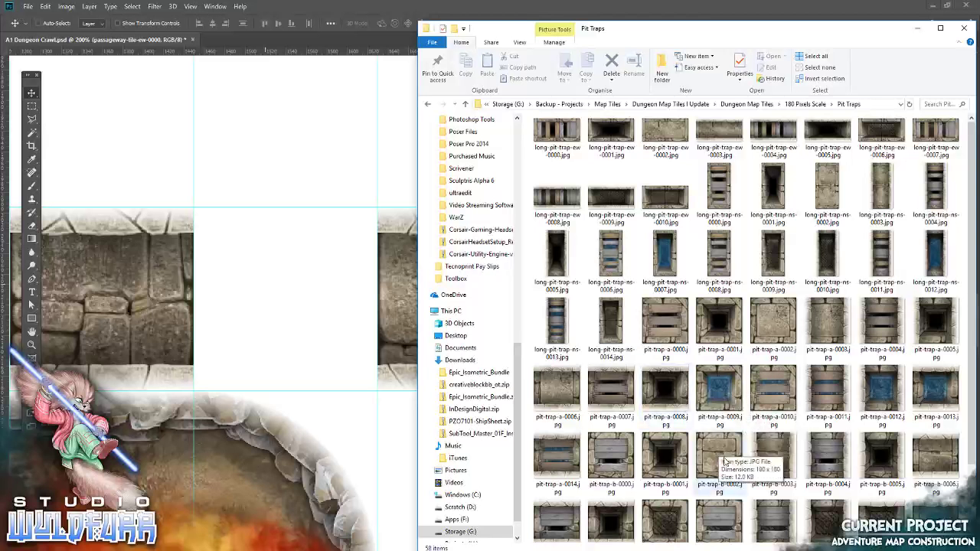
{"action": "scroll", "coordinate": [726, 461], "scroll_direction": "down", "scroll_amount": 2}
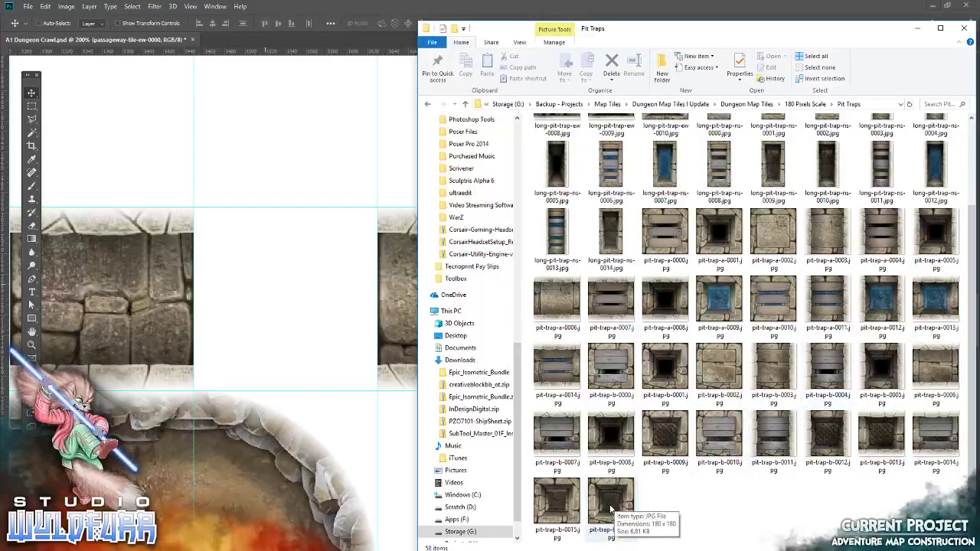
{"action": "left_click_drag", "start_coordinate": [619, 299], "coordinate": [258, 265]}
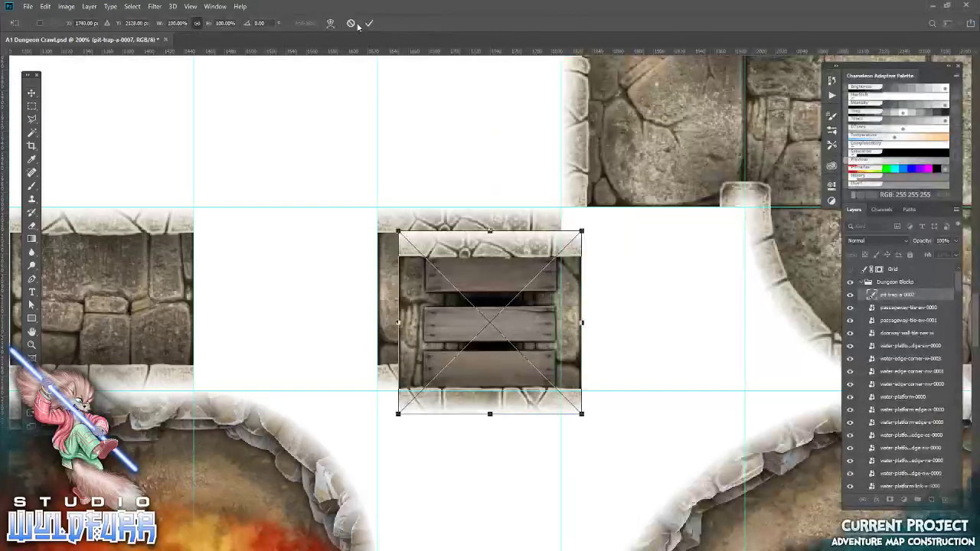
{"action": "left_click", "coordinate": [368, 24]}
{"action": "left_click_drag", "start_coordinate": [453, 273], "coordinate": [244, 242]}
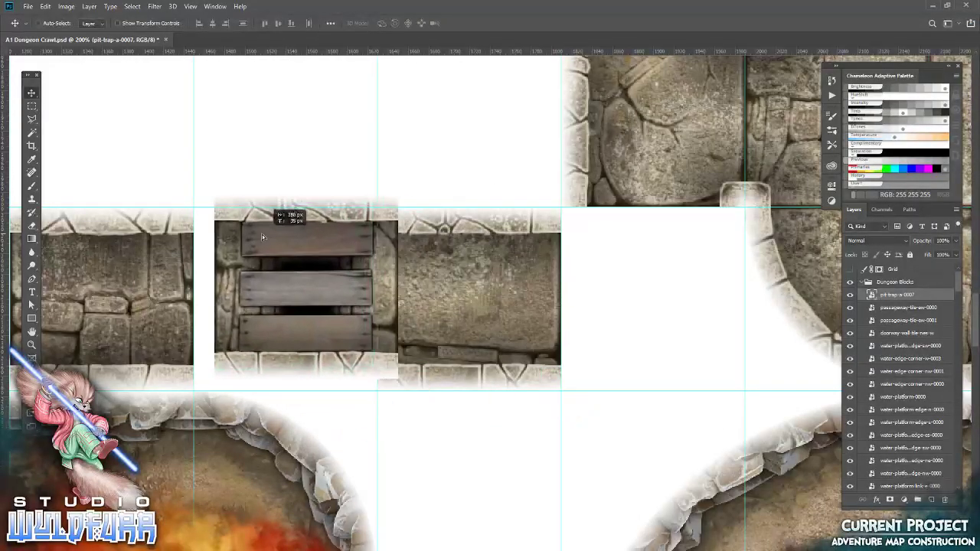
{"action": "left_click_drag", "start_coordinate": [244, 241], "coordinate": [246, 240]}
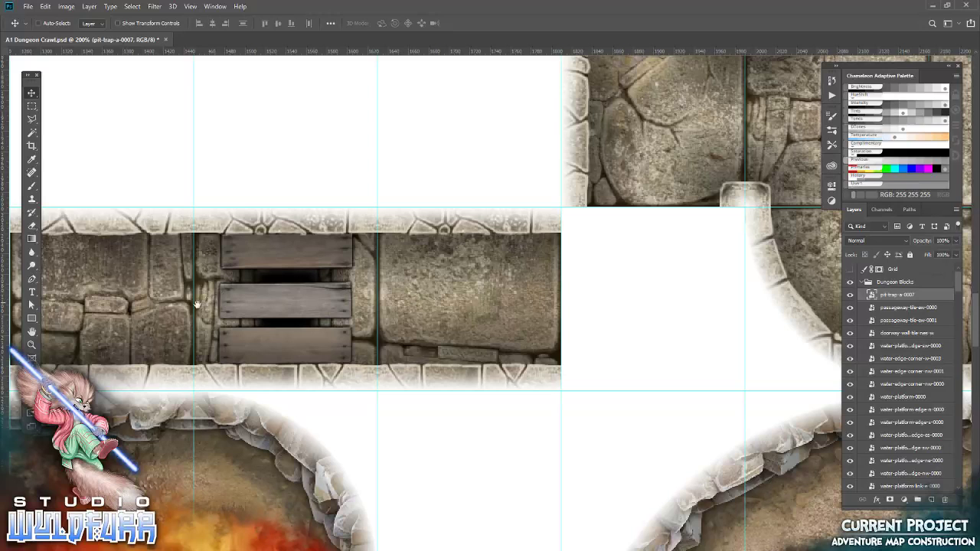
{"action": "scroll", "coordinate": [212, 299], "scroll_direction": "right", "scroll_amount": 5}
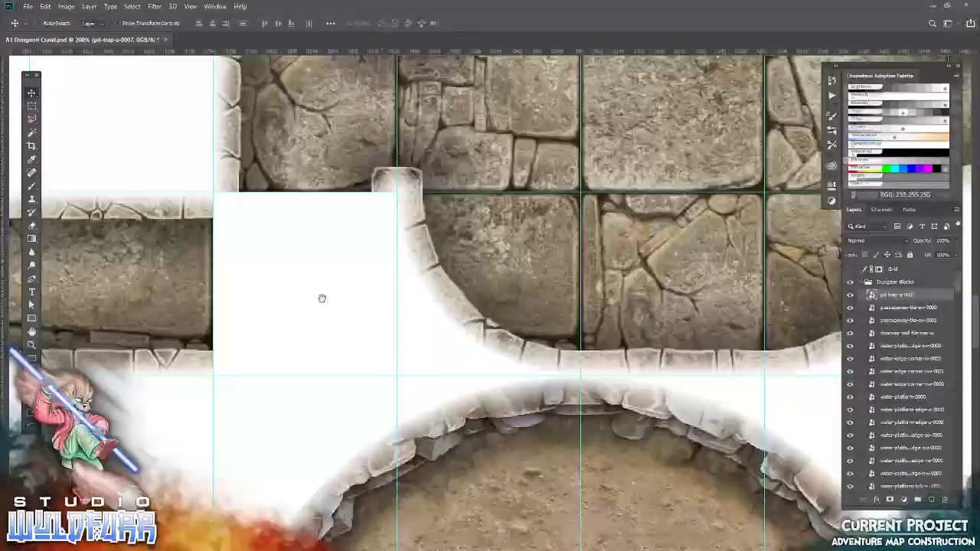
Step: Return File Explorer to the 180 Pixels Scale tile category folders
{"action": "key", "text": "alt+Tab"}
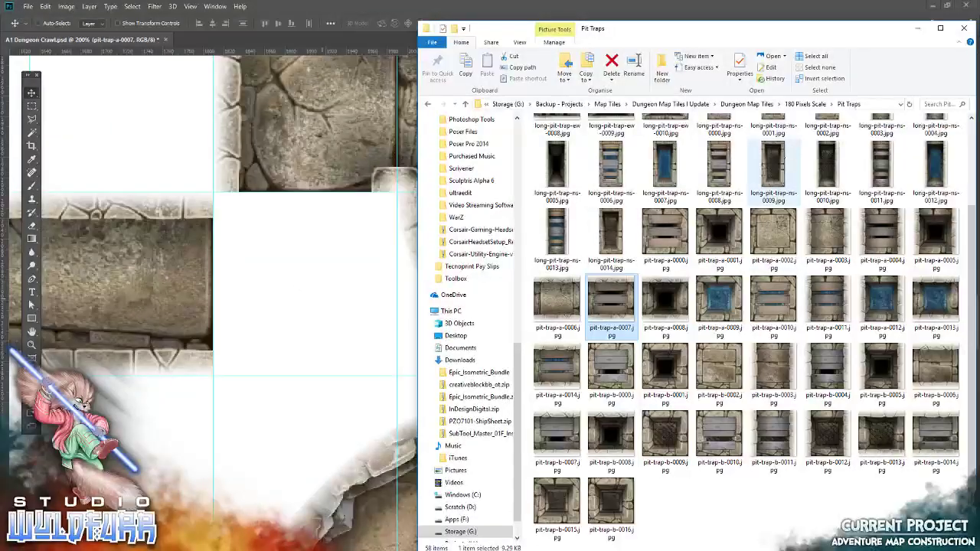
{"action": "left_click", "coordinate": [810, 103]}
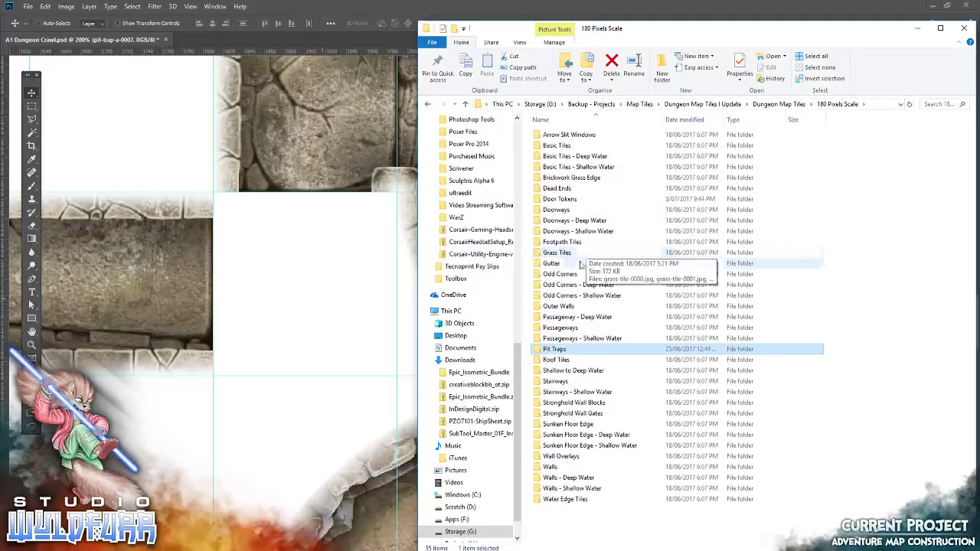
{"action": "left_click", "coordinate": [573, 328]}
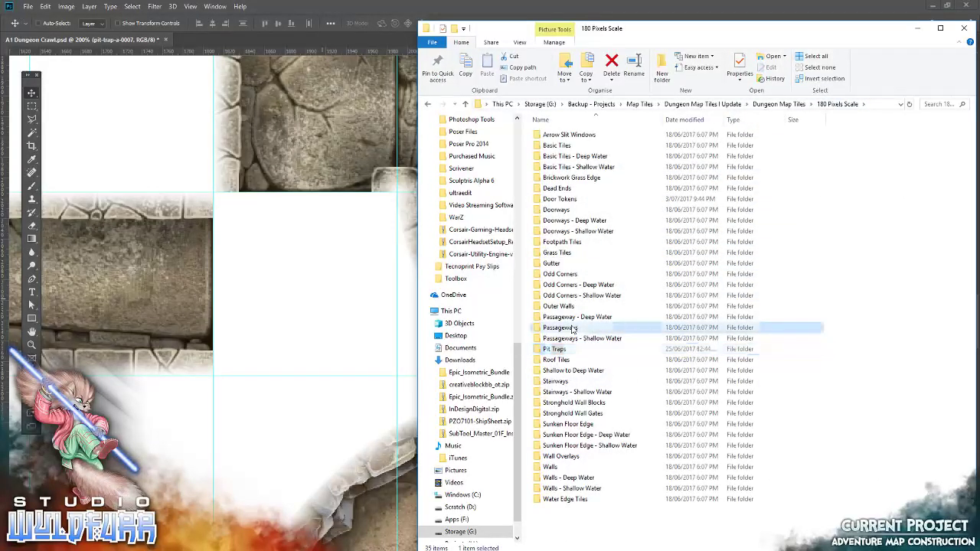
{"action": "double_click", "coordinate": [573, 328]}
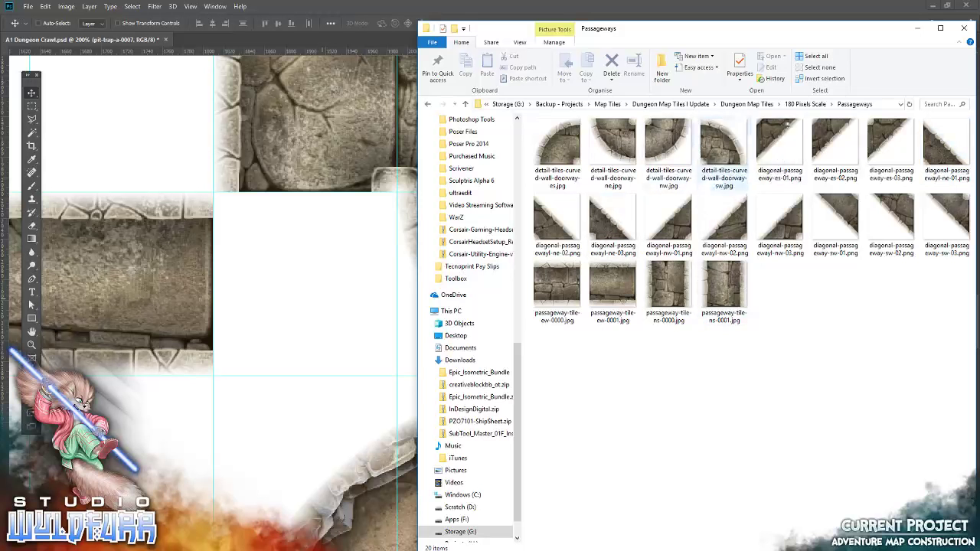
{"action": "left_click", "coordinate": [813, 104]}
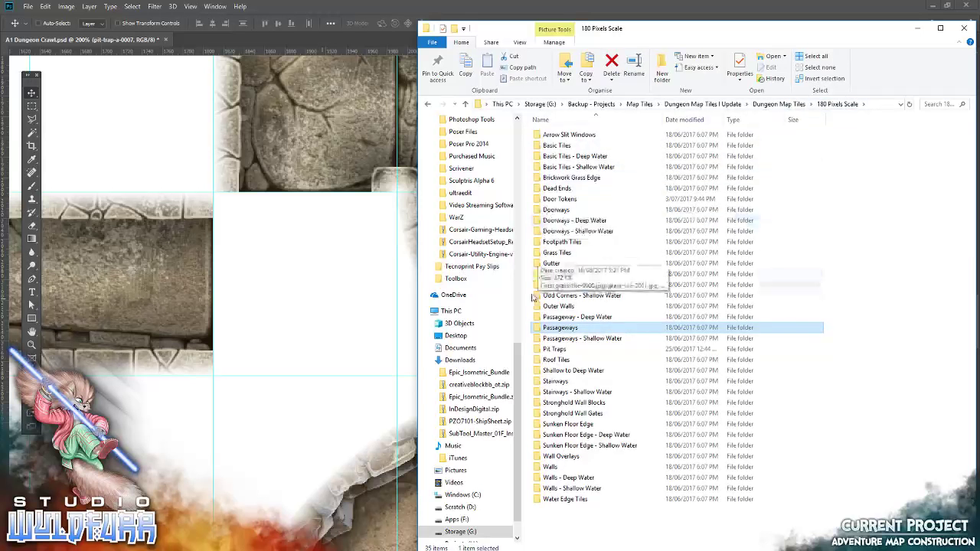
Step: Fit wall-tile-es-0000 from the Walls folder into the empty cell by the curved wall
{"action": "left_click", "coordinate": [550, 468]}
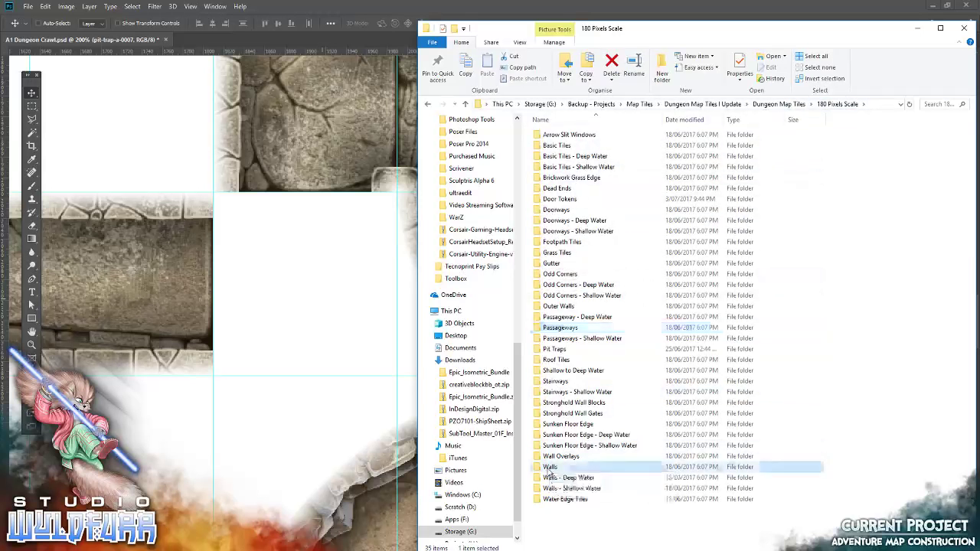
{"action": "double_click", "coordinate": [550, 468]}
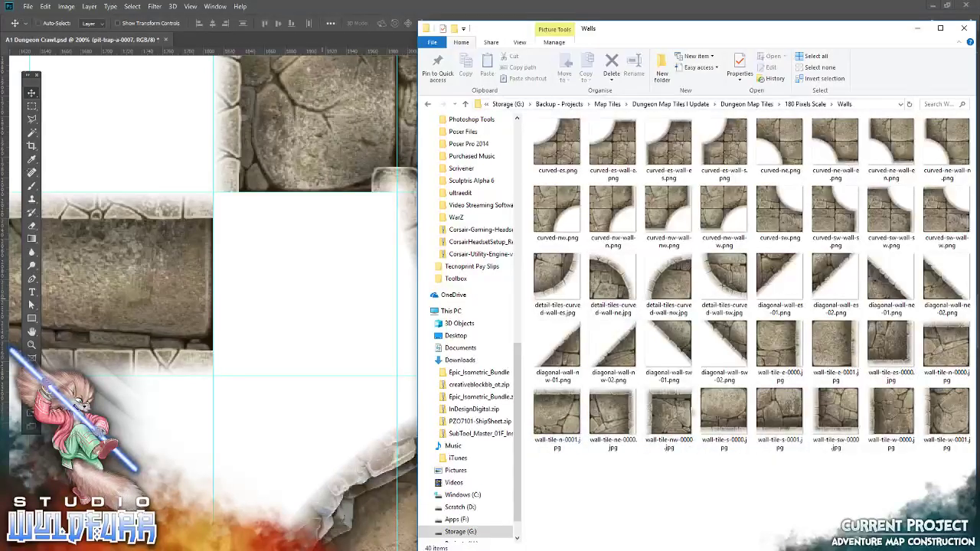
{"action": "left_click_drag", "start_coordinate": [897, 347], "coordinate": [263, 291]}
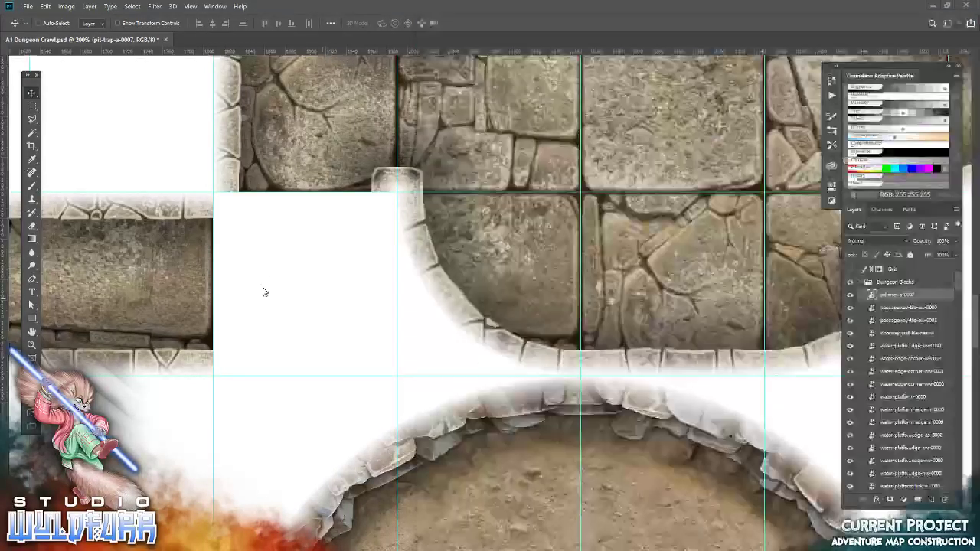
{"action": "left_click", "coordinate": [370, 23]}
{"action": "left_click_drag", "start_coordinate": [440, 260], "coordinate": [252, 220]}
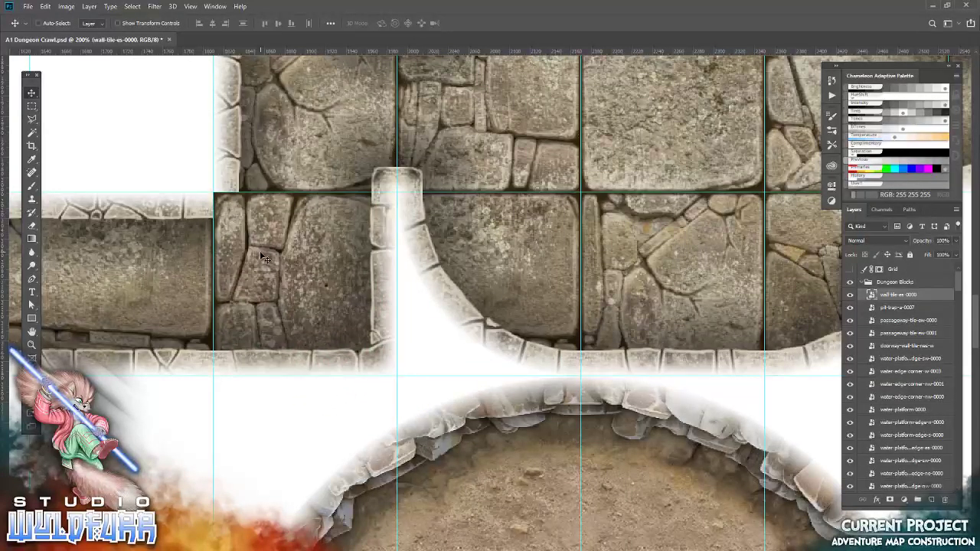
Step: Fit wall-tile-ne-0000 into the top-left empty grid cell
{"action": "key", "text": "alt+Tab"}
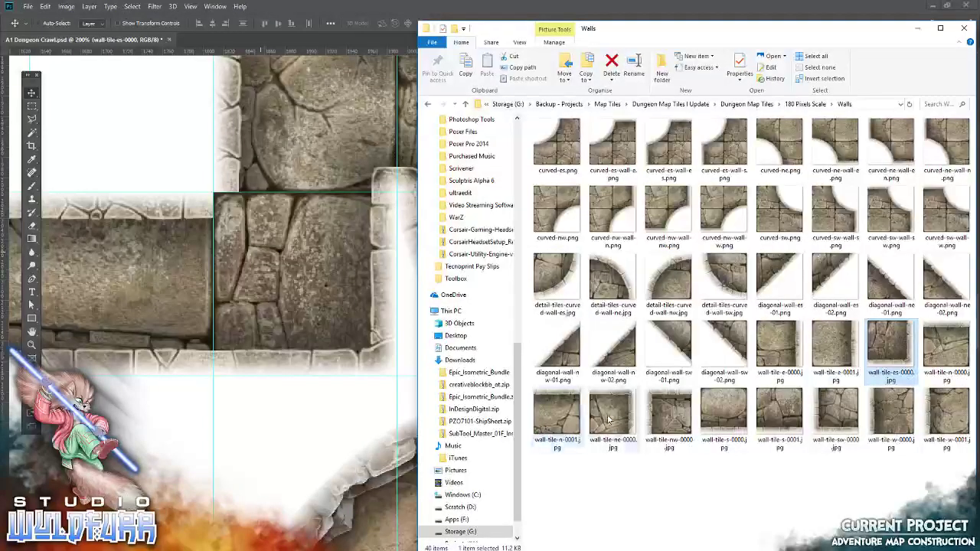
{"action": "left_click_drag", "start_coordinate": [609, 417], "coordinate": [258, 157]}
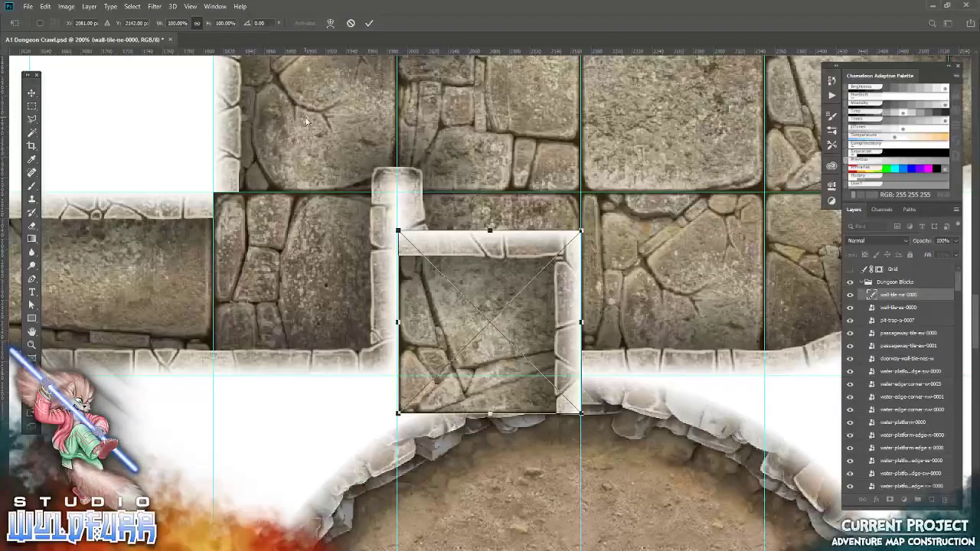
{"action": "scroll", "coordinate": [305, 122], "scroll_direction": "up", "scroll_amount": 5}
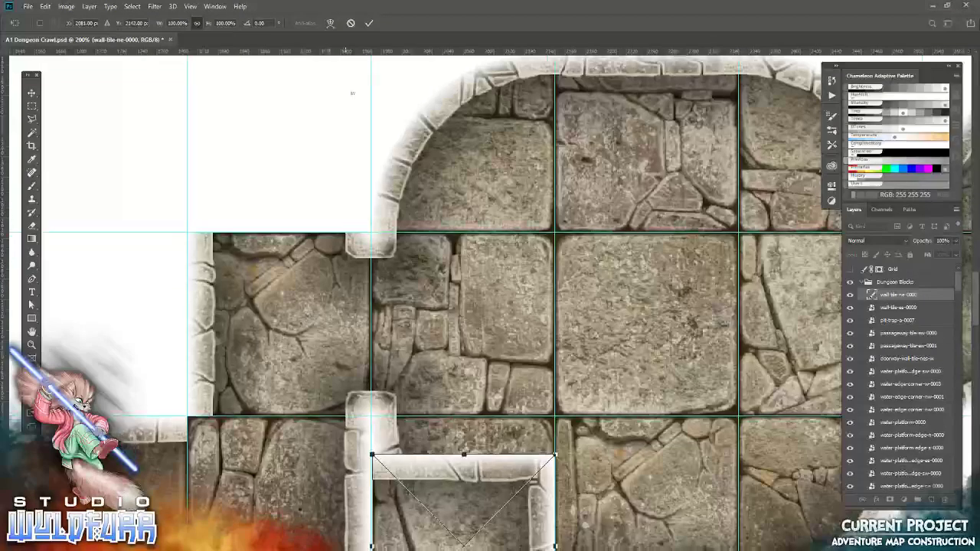
{"action": "left_click", "coordinate": [369, 23]}
{"action": "mouse_move", "coordinate": [423, 467]}
{"action": "left_mouse_down"}
{"action": "mouse_move", "coordinate": [251, 220]}
{"action": "mouse_move", "coordinate": [225, 217]}
{"action": "left_mouse_up"}
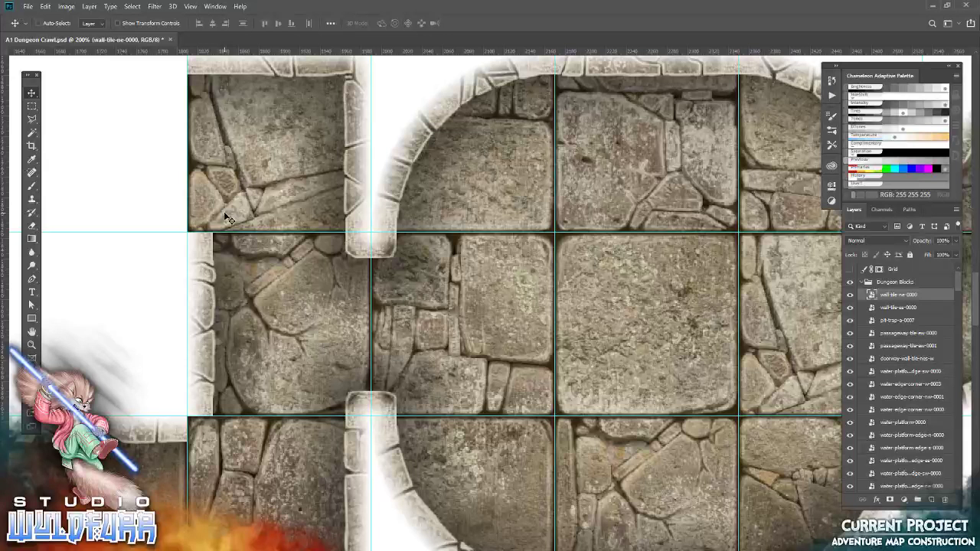
{"action": "key", "text": "alt+Tab"}
{"action": "left_click", "coordinate": [804, 104]}
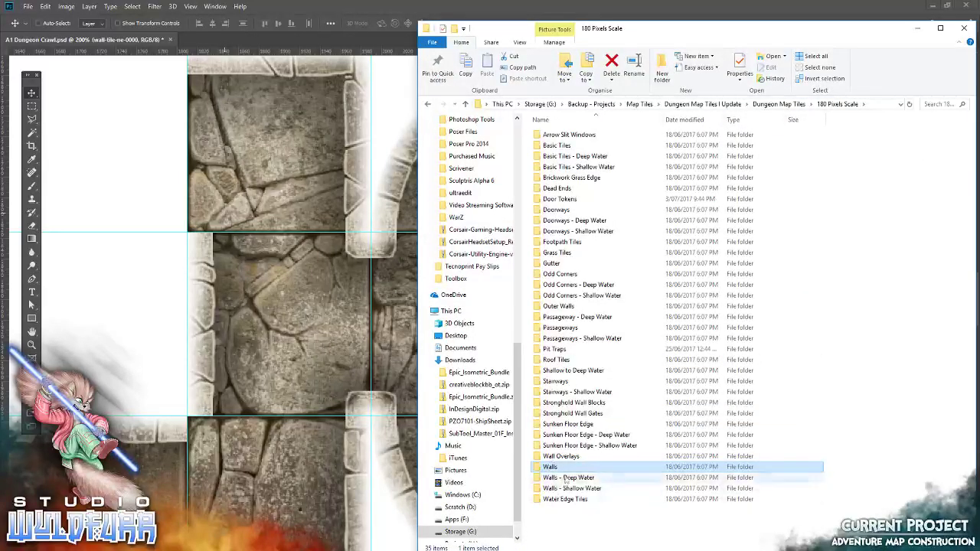
Step: Add the cornerstones-sw and cornerstones-nw overlays, fitting cornerstones-nw onto the wall corner
{"action": "double_click", "coordinate": [564, 459]}
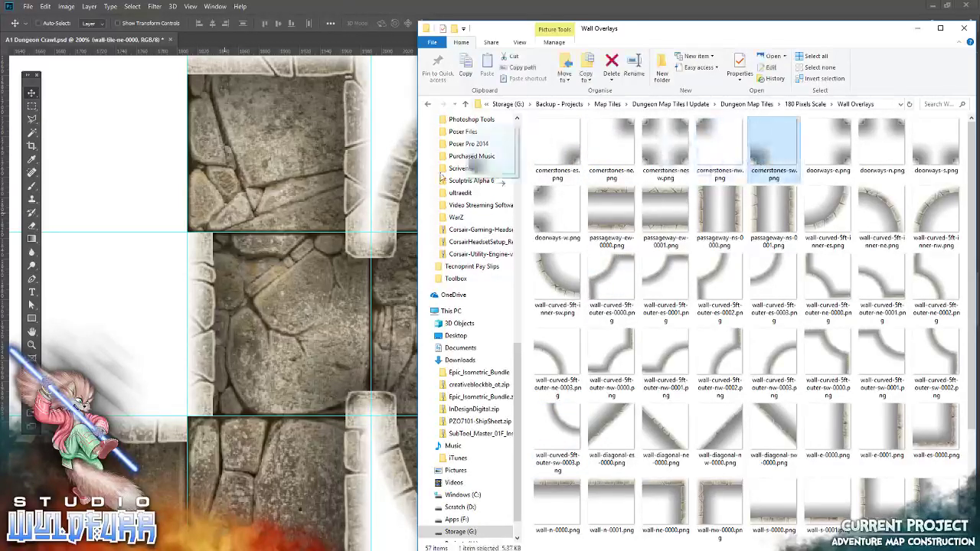
{"action": "left_click", "coordinate": [245, 178]}
{"action": "mouse_move", "coordinate": [412, 326]}
{"action": "left_mouse_down"}
{"action": "mouse_move", "coordinate": [412, 354]}
{"action": "mouse_move", "coordinate": [206, 191]}
{"action": "left_mouse_up"}
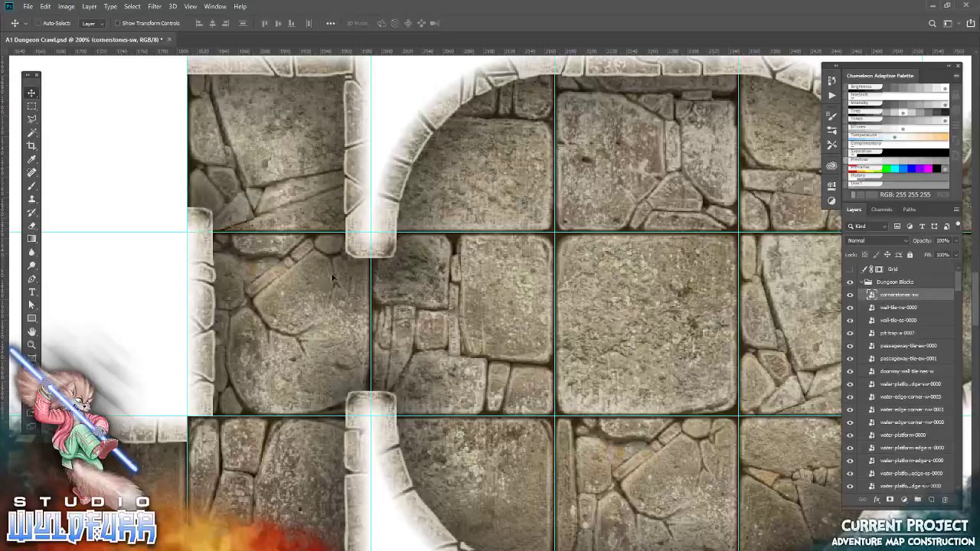
{"action": "key", "text": "alt+Tab"}
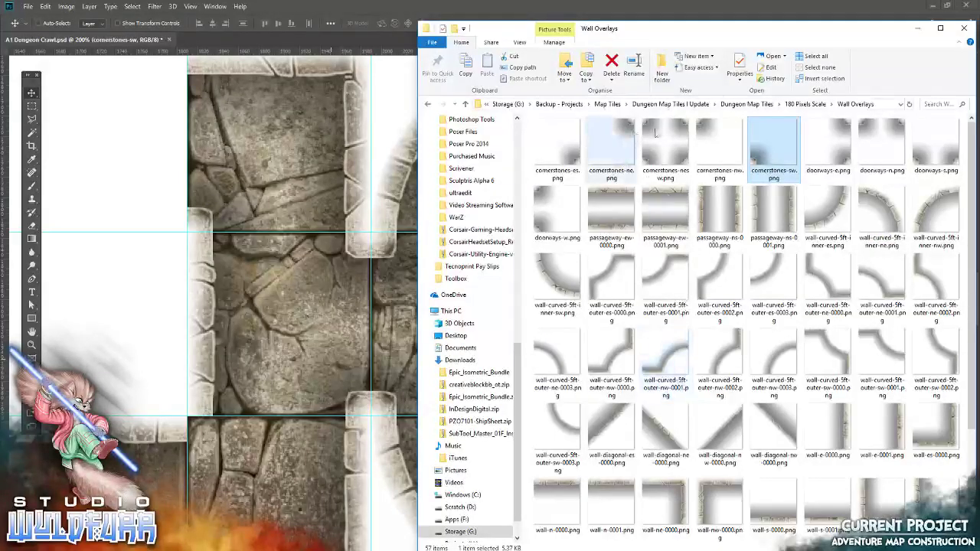
{"action": "left_click_drag", "start_coordinate": [655, 134], "coordinate": [490, 322]}
{"action": "left_click", "coordinate": [368, 23]}
{"action": "mouse_move", "coordinate": [409, 244]}
{"action": "left_mouse_down"}
{"action": "mouse_move", "coordinate": [225, 456]}
{"action": "mouse_move", "coordinate": [223, 447]}
{"action": "left_mouse_up"}
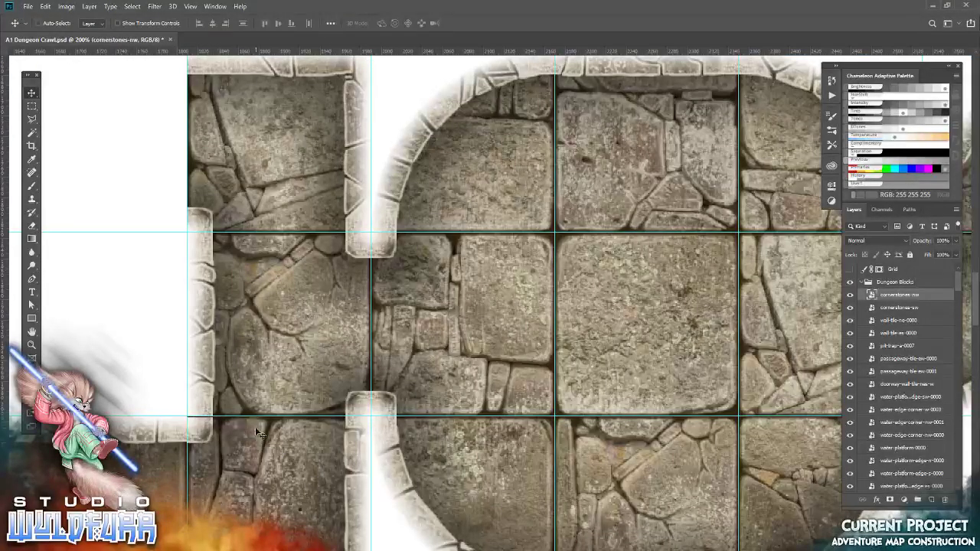
Step: Pan the map to review the arch tiles and the empty grid beside the room
{"action": "left_click_drag", "start_coordinate": [164, 389], "coordinate": [496, 352]}
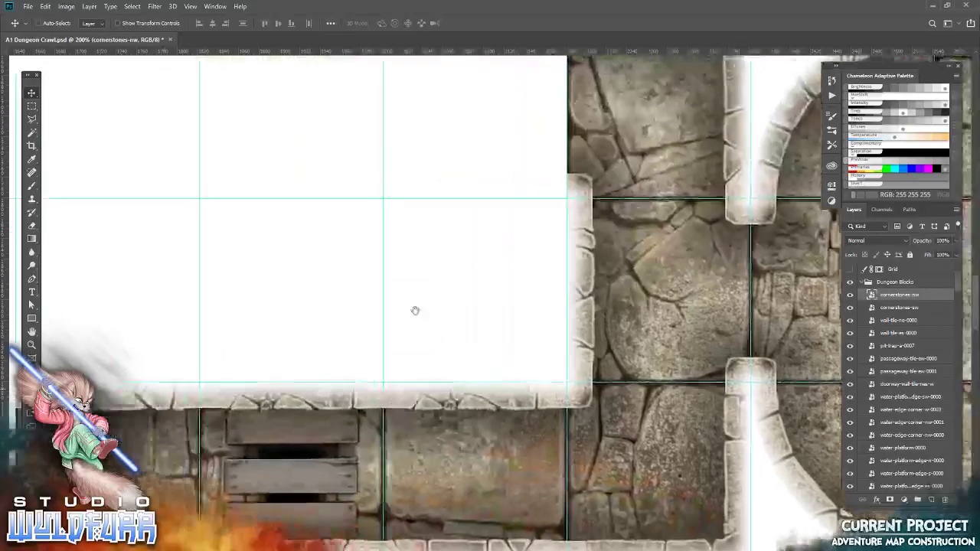
{"action": "mouse_move", "coordinate": [249, 301]}
{"action": "left_mouse_down"}
{"action": "mouse_move", "coordinate": [543, 258]}
{"action": "mouse_move", "coordinate": [302, 219]}
{"action": "left_mouse_up"}
{"action": "mouse_move", "coordinate": [424, 212]}
{"action": "left_mouse_down"}
{"action": "mouse_move", "coordinate": [392, 330]}
{"action": "mouse_move", "coordinate": [455, 385]}
{"action": "mouse_move", "coordinate": [458, 273]}
{"action": "mouse_move", "coordinate": [411, 470]}
{"action": "mouse_move", "coordinate": [451, 310]}
{"action": "mouse_move", "coordinate": [344, 396]}
{"action": "mouse_move", "coordinate": [412, 326]}
{"action": "mouse_move", "coordinate": [407, 336]}
{"action": "left_mouse_up"}
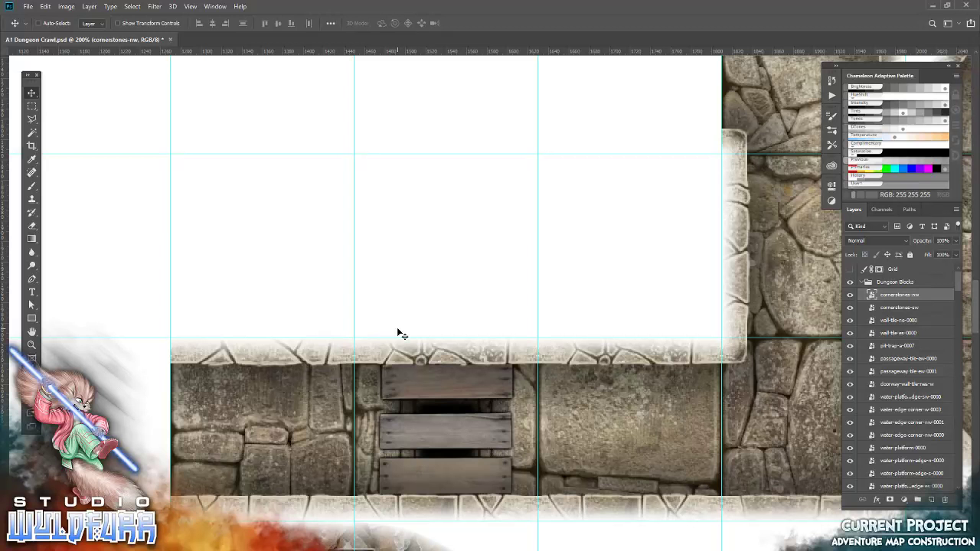
{"action": "mouse_move", "coordinate": [574, 232]}
{"action": "left_mouse_down"}
{"action": "mouse_move", "coordinate": [449, 357]}
{"action": "mouse_move", "coordinate": [445, 254]}
{"action": "left_mouse_up"}
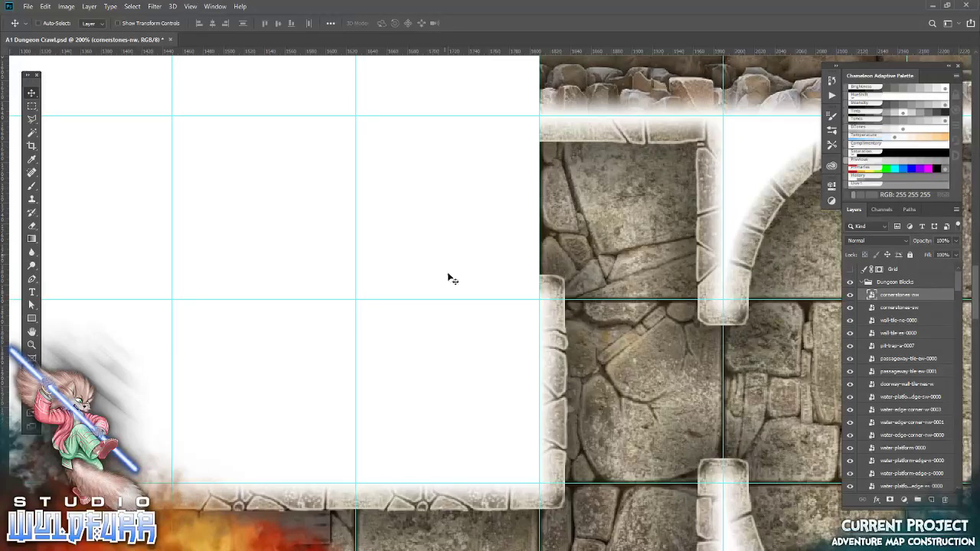
{"action": "key", "text": "alt+Tab"}
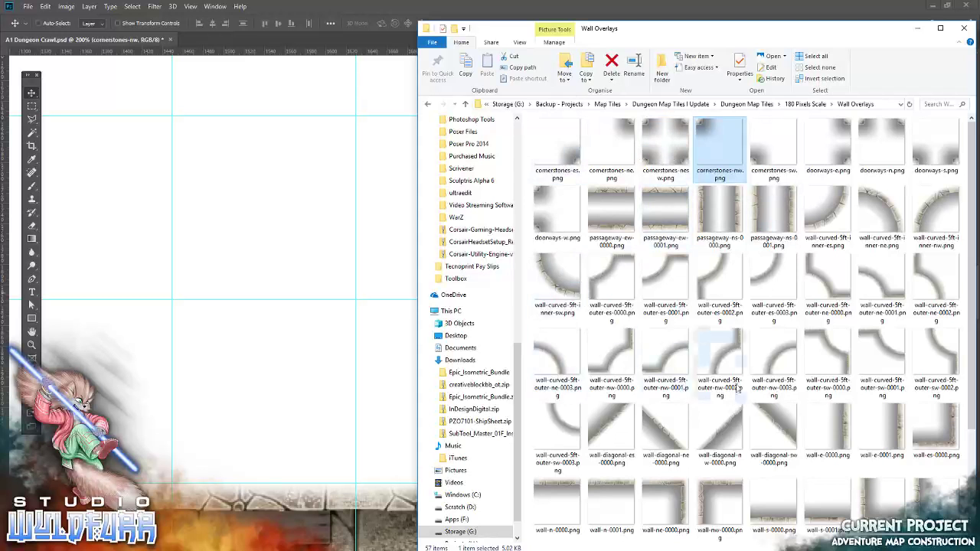
Step: Fill two empty cells with basic-tile-0016 and basic-tile-0015, the latter upper-left
{"action": "left_click", "coordinate": [810, 104]}
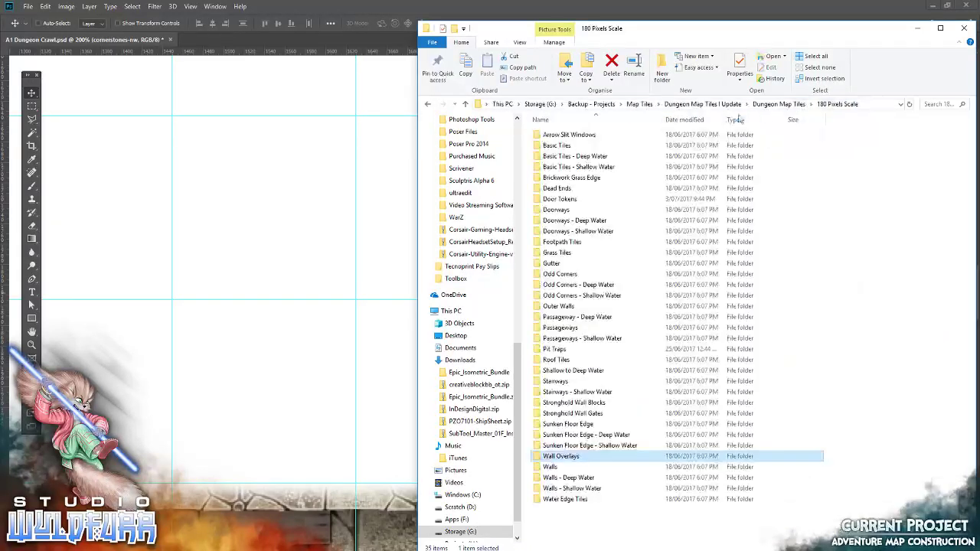
{"action": "double_click", "coordinate": [557, 145]}
{"action": "left_click_drag", "start_coordinate": [580, 299], "coordinate": [269, 324]}
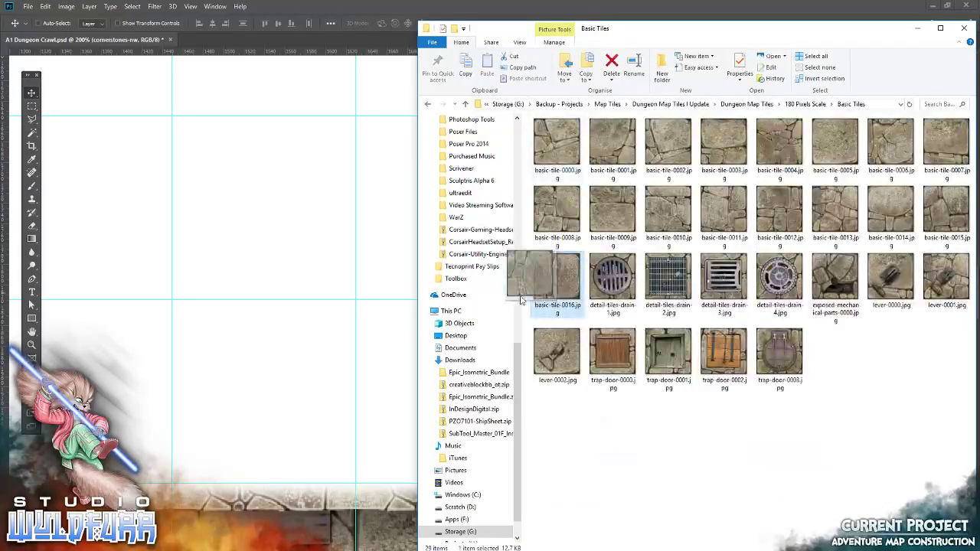
{"action": "left_click", "coordinate": [367, 23]}
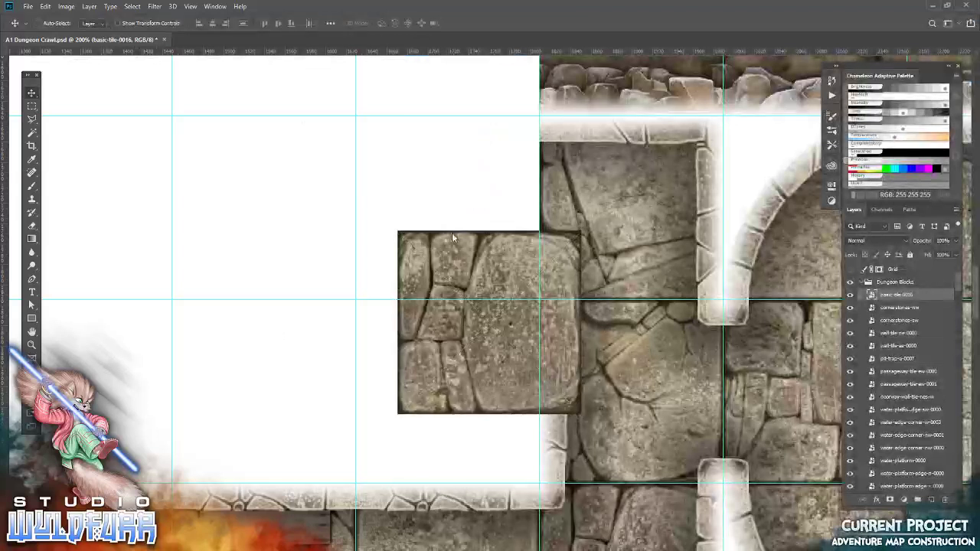
{"action": "left_click_drag", "start_coordinate": [462, 360], "coordinate": [419, 429]}
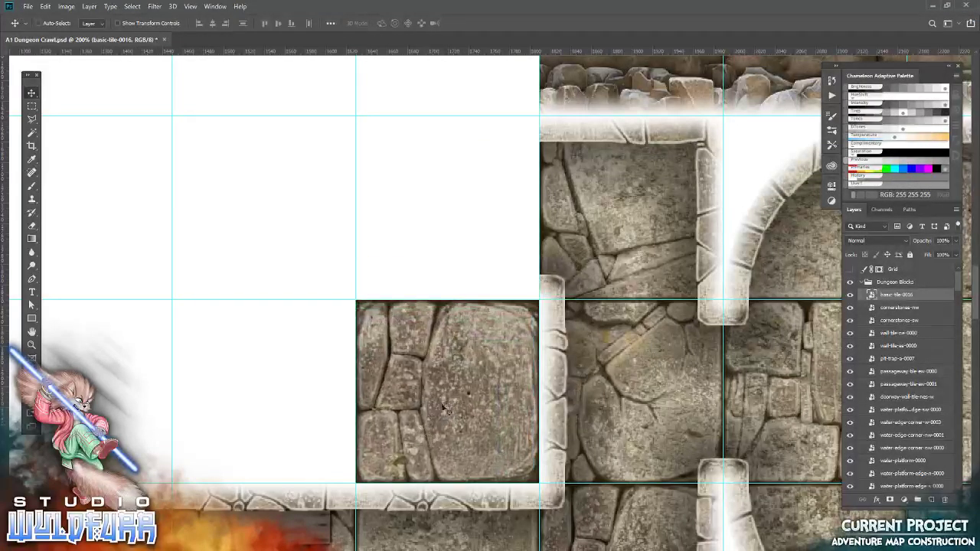
{"action": "key", "text": "alt+Tab"}
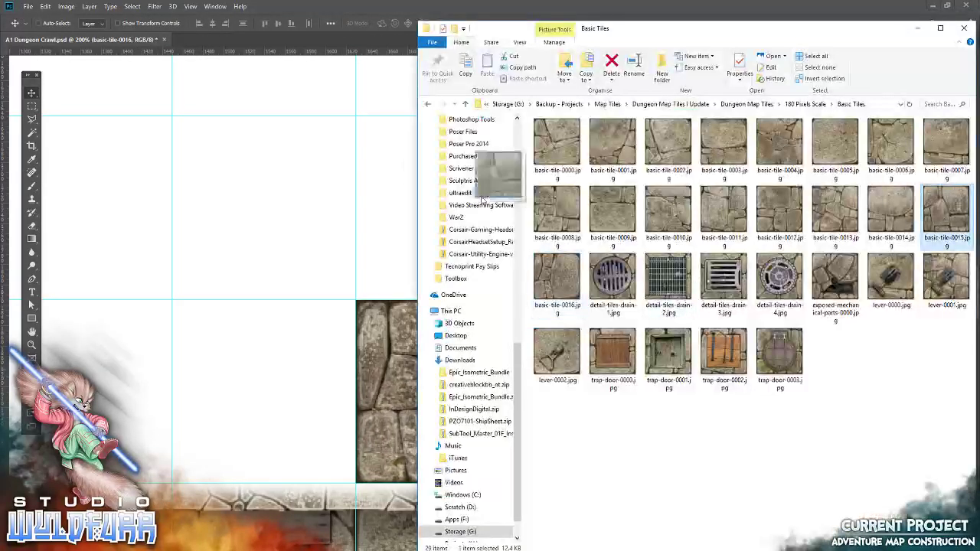
{"action": "left_click_drag", "start_coordinate": [946, 223], "coordinate": [291, 164]}
{"action": "left_click_drag", "start_coordinate": [427, 230], "coordinate": [201, 148]}
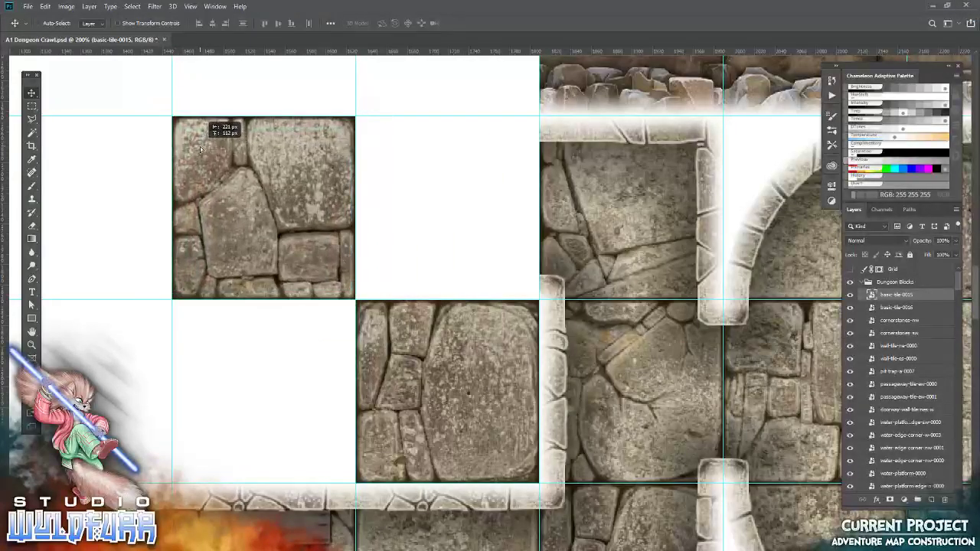
Step: Fill the upper-right cell with basic-tile-0013 and the last cell with basic-tile-0011
{"action": "key", "text": "alt+Tab"}
{"action": "left_click_drag", "start_coordinate": [852, 222], "coordinate": [317, 222]}
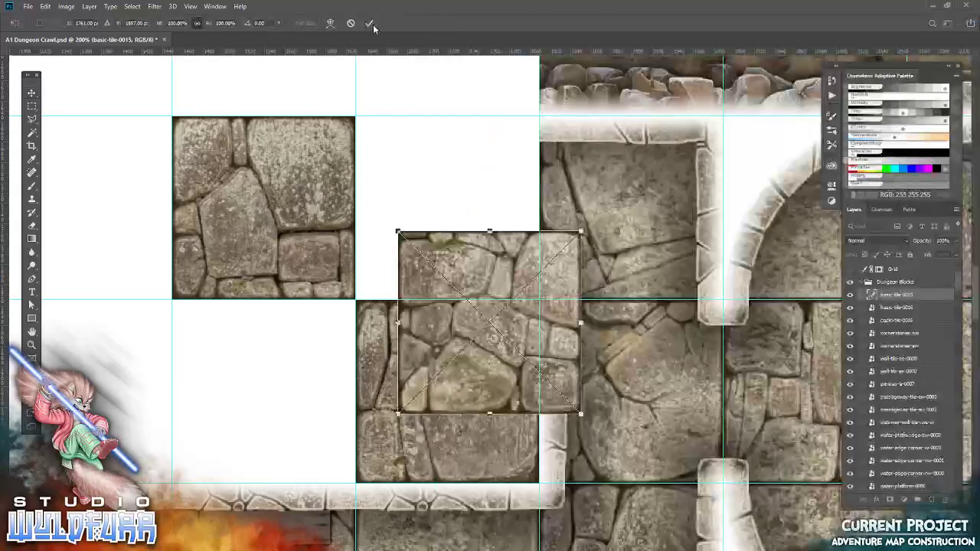
{"action": "left_click", "coordinate": [369, 23]}
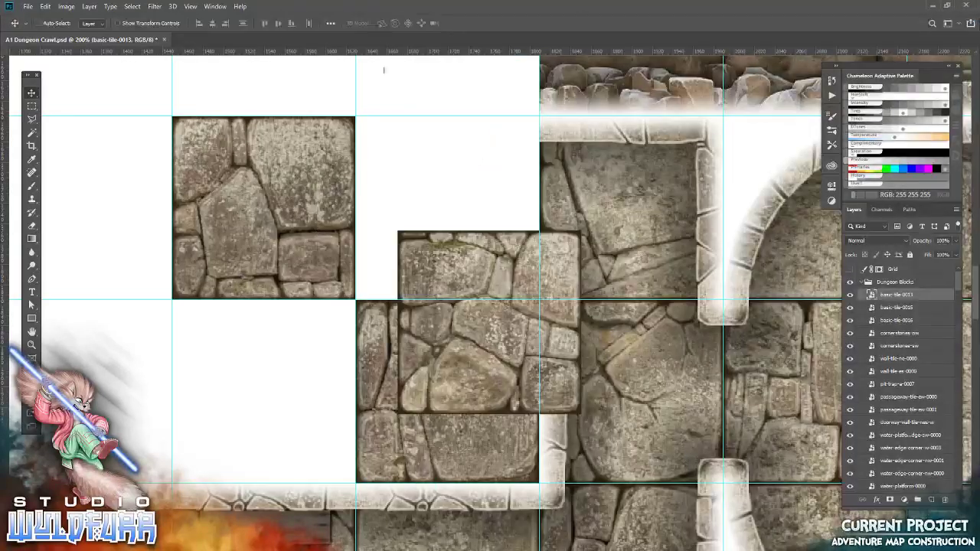
{"action": "left_click_drag", "start_coordinate": [419, 226], "coordinate": [391, 120]}
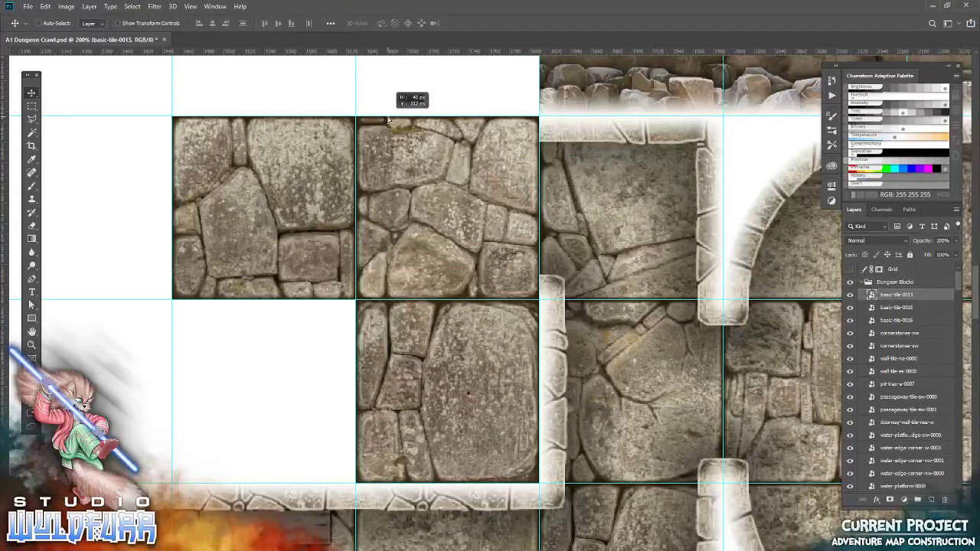
{"action": "key", "text": "alt+Tab"}
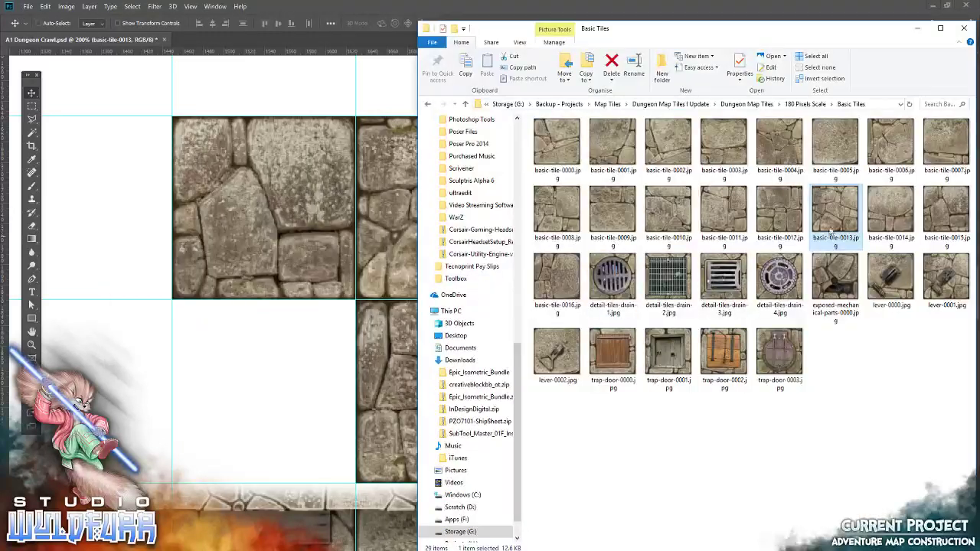
{"action": "left_click_drag", "start_coordinate": [724, 217], "coordinate": [488, 323]}
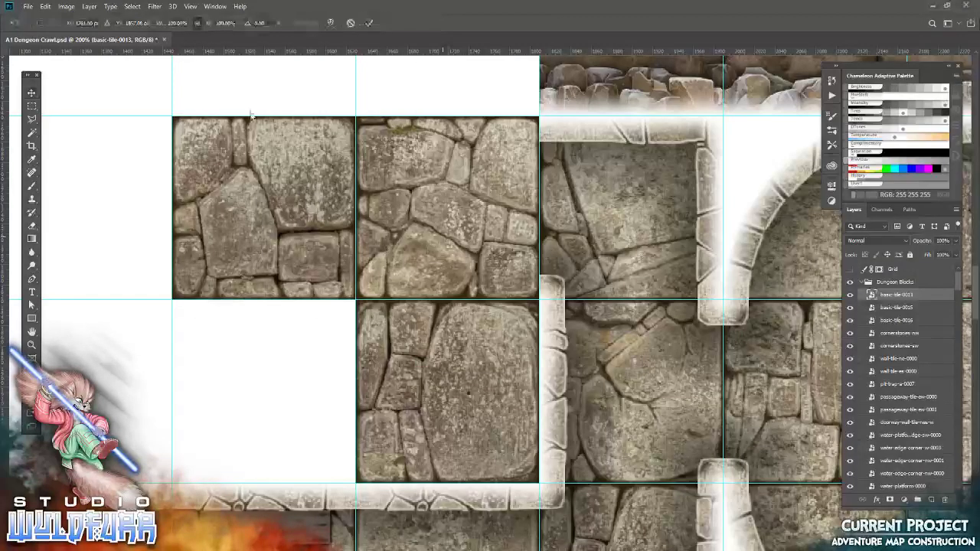
{"action": "left_click", "coordinate": [370, 23]}
{"action": "left_click_drag", "start_coordinate": [585, 255], "coordinate": [360, 320]}
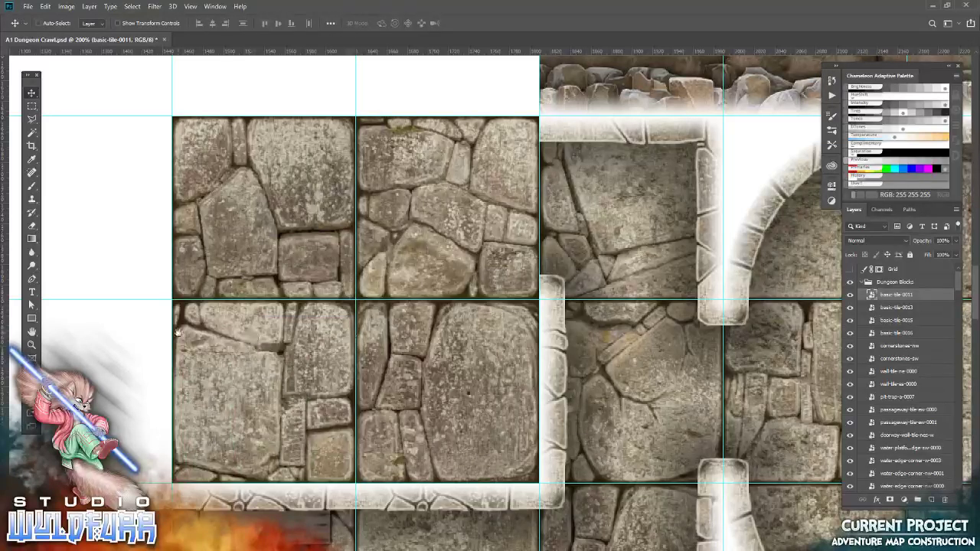
{"action": "scroll", "coordinate": [376, 315], "scroll_direction": "left", "scroll_amount": 5}
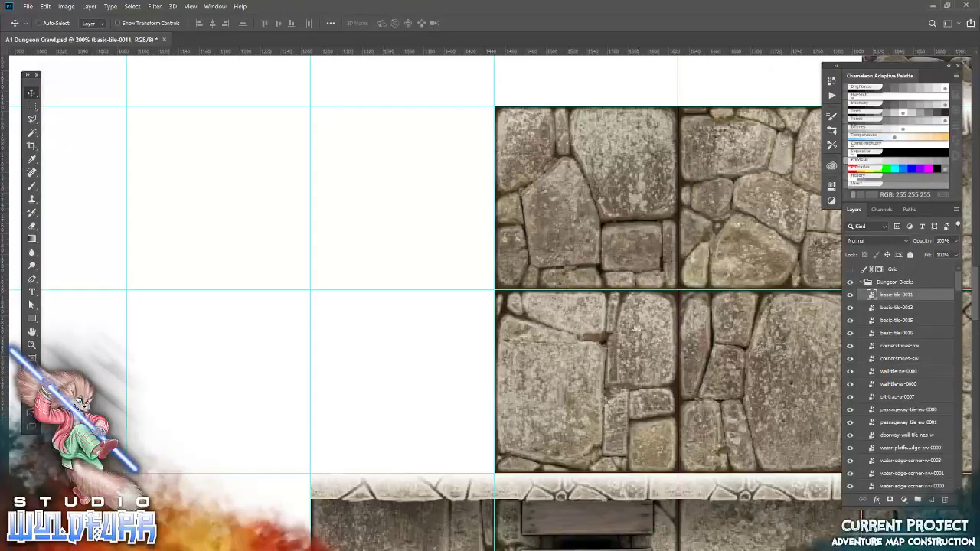
{"action": "scroll", "coordinate": [391, 310], "scroll_direction": "right", "scroll_amount": 5}
Step: Navigate File Explorer via the Walls folder to the Wall Overlays folder
{"action": "key", "text": "alt+Tab"}
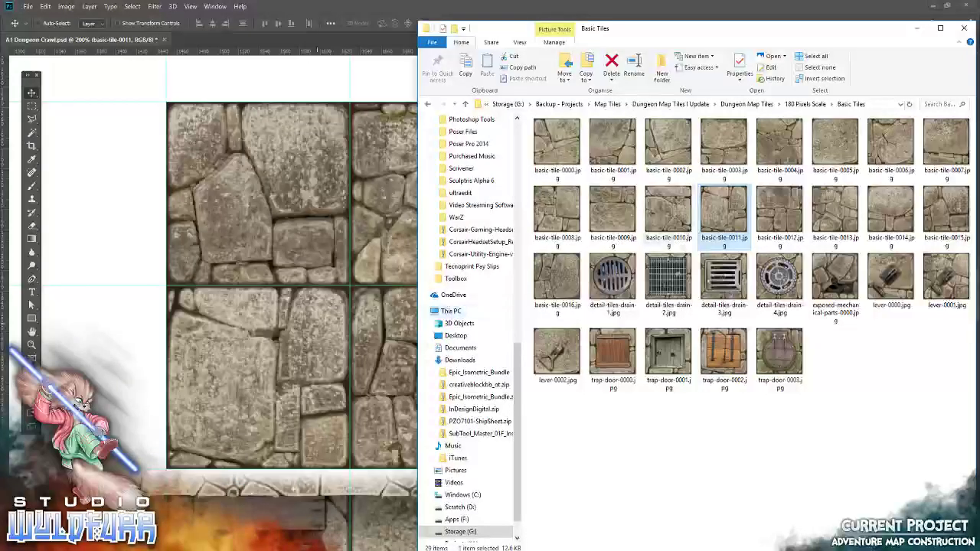
{"action": "left_click", "coordinate": [814, 105]}
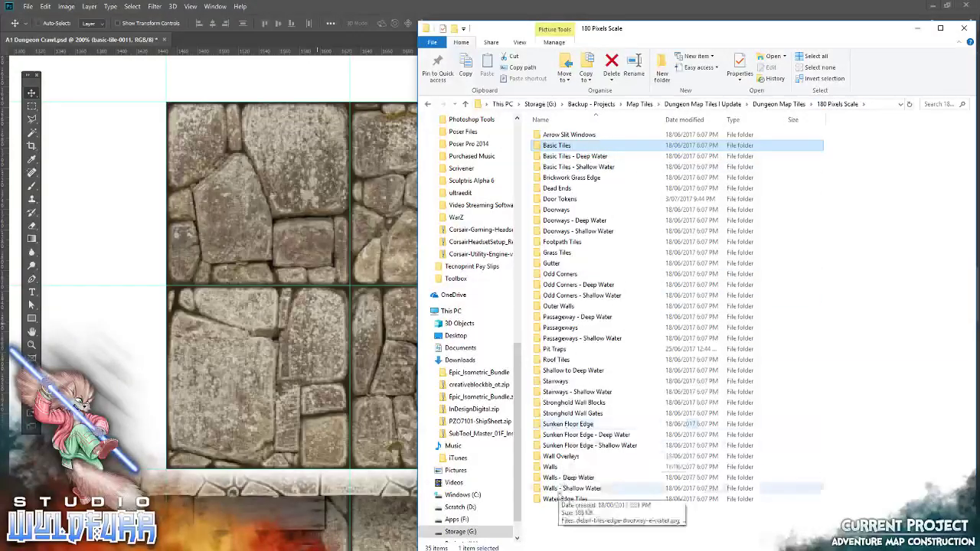
{"action": "double_click", "coordinate": [551, 467]}
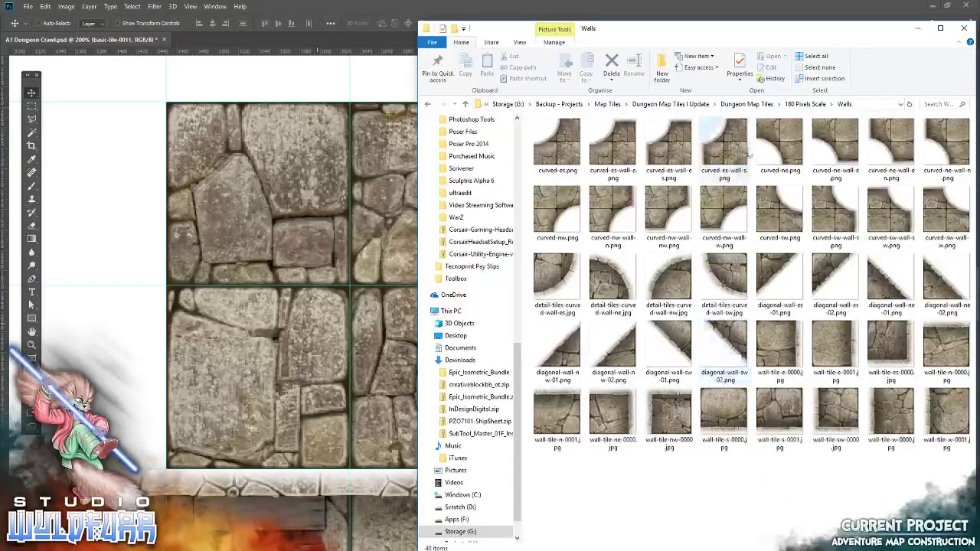
{"action": "left_click", "coordinate": [792, 106]}
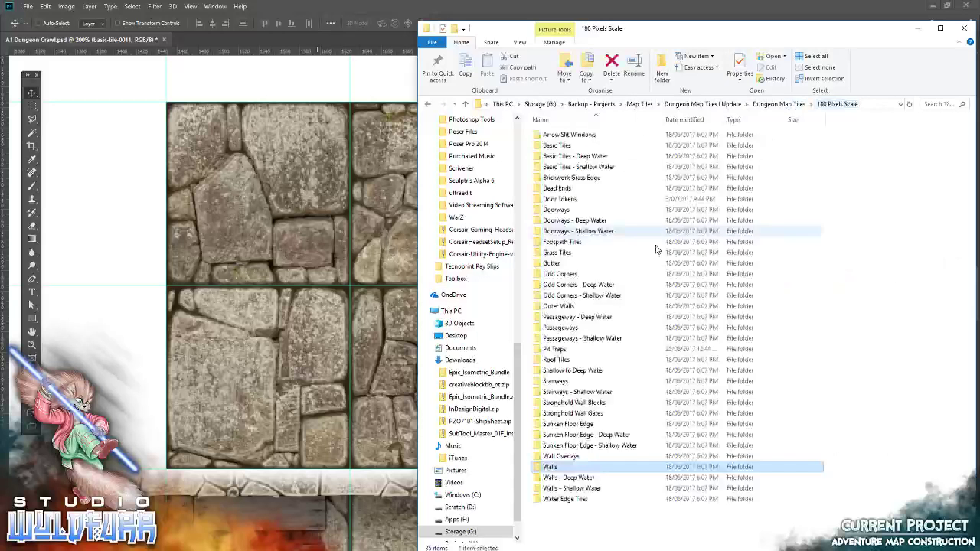
{"action": "double_click", "coordinate": [566, 458]}
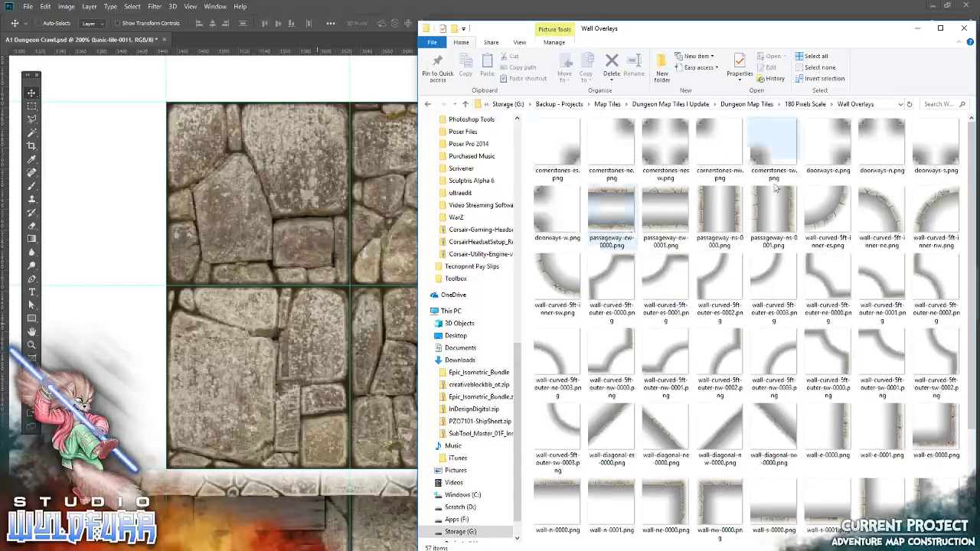
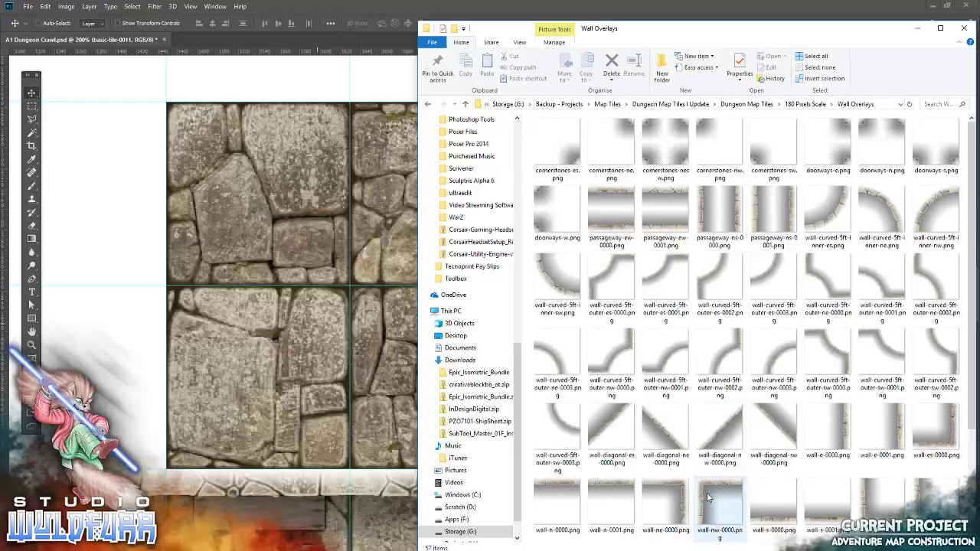
Step: Place wall-nw-0000 in the top-left cell and wall-n-0001 in the top-centre cell
{"action": "left_click_drag", "start_coordinate": [709, 498], "coordinate": [337, 46]}
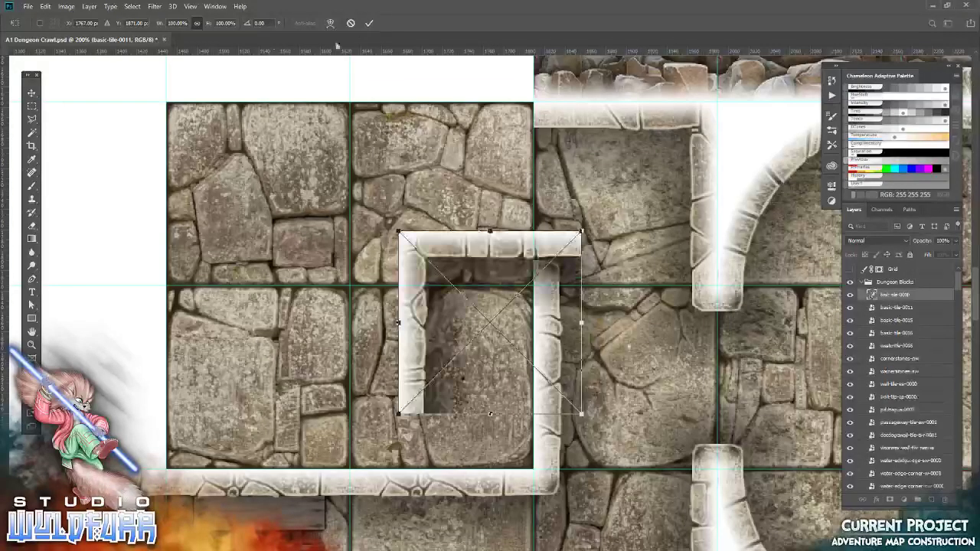
{"action": "left_click", "coordinate": [374, 24]}
{"action": "left_click_drag", "start_coordinate": [456, 236], "coordinate": [222, 104]}
{"action": "key", "text": "alt+Tab"}
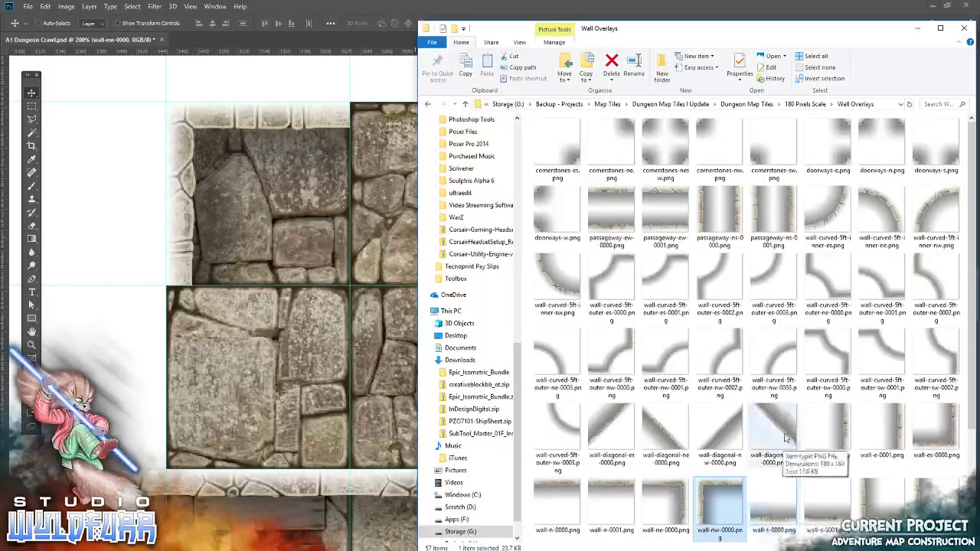
{"action": "left_click_drag", "start_coordinate": [611, 505], "coordinate": [283, 222]}
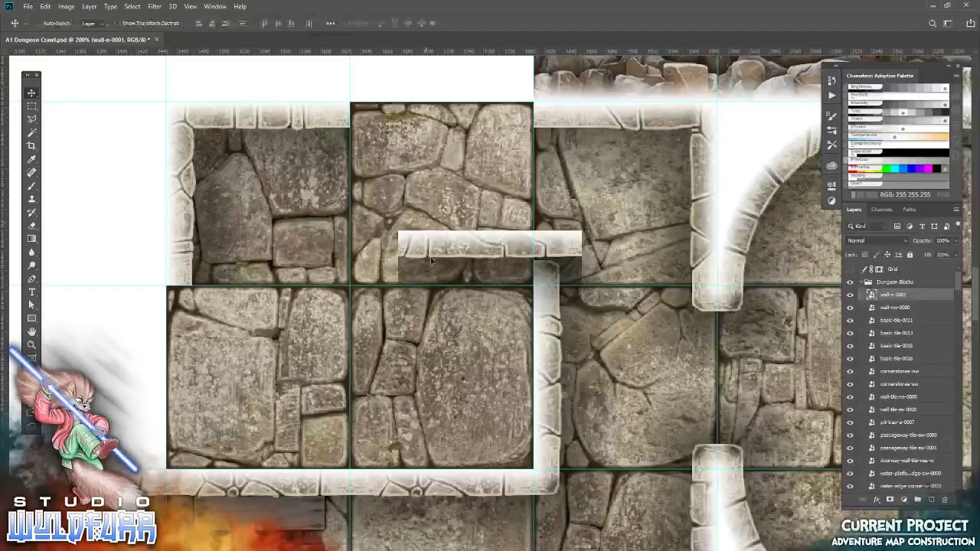
{"action": "mouse_move", "coordinate": [431, 261]}
{"action": "left_mouse_down"}
{"action": "mouse_move", "coordinate": [388, 163]}
{"action": "mouse_move", "coordinate": [387, 135]}
{"action": "left_mouse_up"}
Step: Add the cornerstones-es overlay at the room's inner corner
{"action": "key", "text": "alt+Tab"}
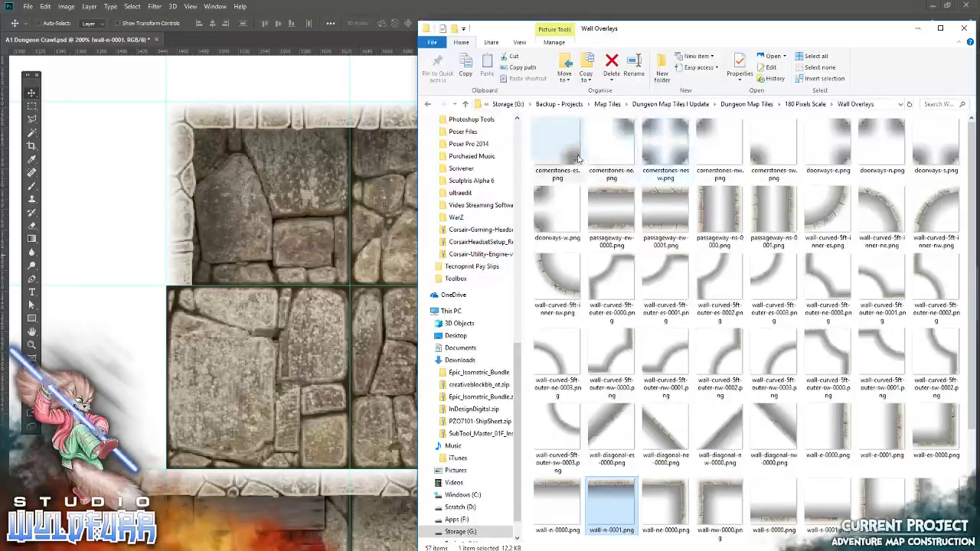
{"action": "left_click_drag", "start_coordinate": [558, 146], "coordinate": [490, 322]}
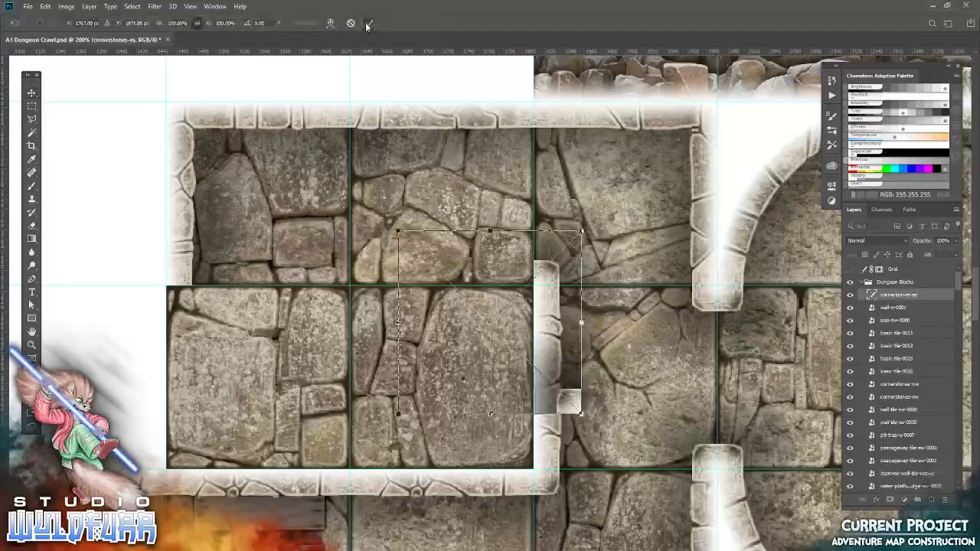
{"action": "left_click", "coordinate": [368, 23]}
{"action": "left_click_drag", "start_coordinate": [574, 399], "coordinate": [527, 265]}
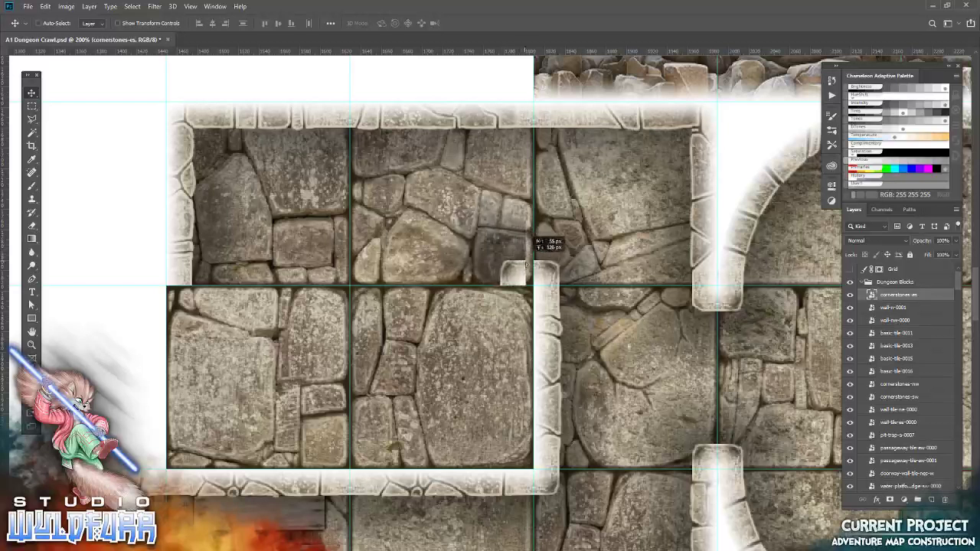
Step: Rotate the corner wall 1.70 degrees, then undo and delete the misplaced L-shaped wall tile
{"action": "key", "text": "alt+Tab"}
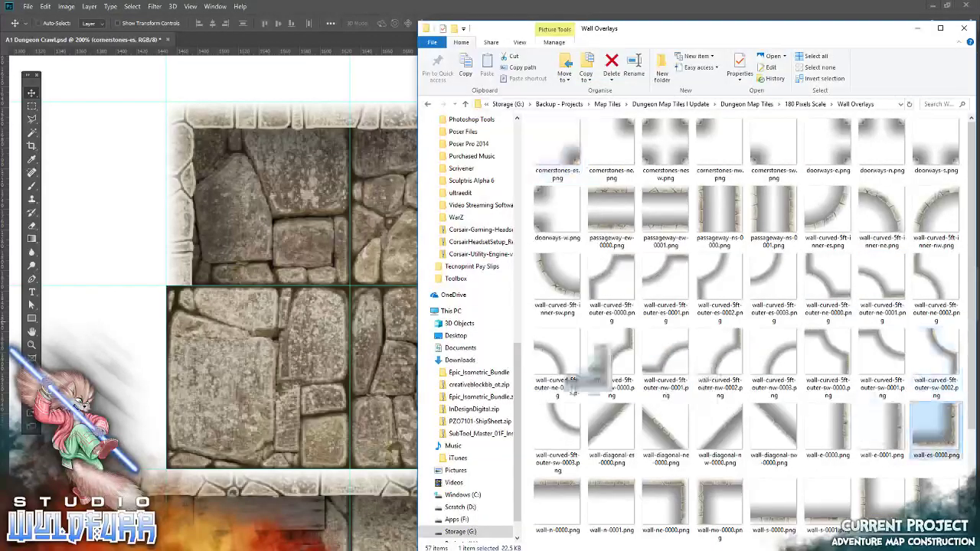
{"action": "left_click", "coordinate": [332, 340]}
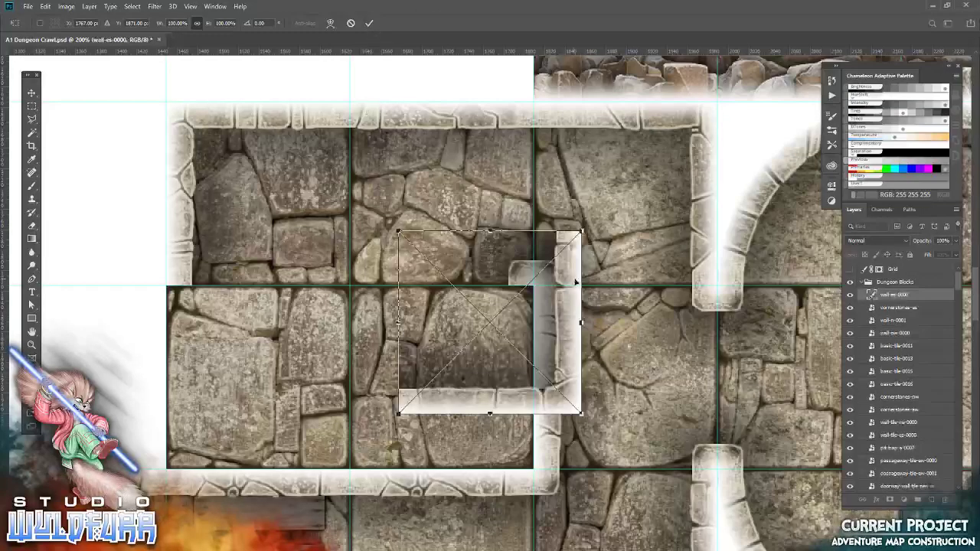
{"action": "left_click_drag", "start_coordinate": [601, 351], "coordinate": [600, 355]}
{"action": "left_click", "coordinate": [370, 23]}
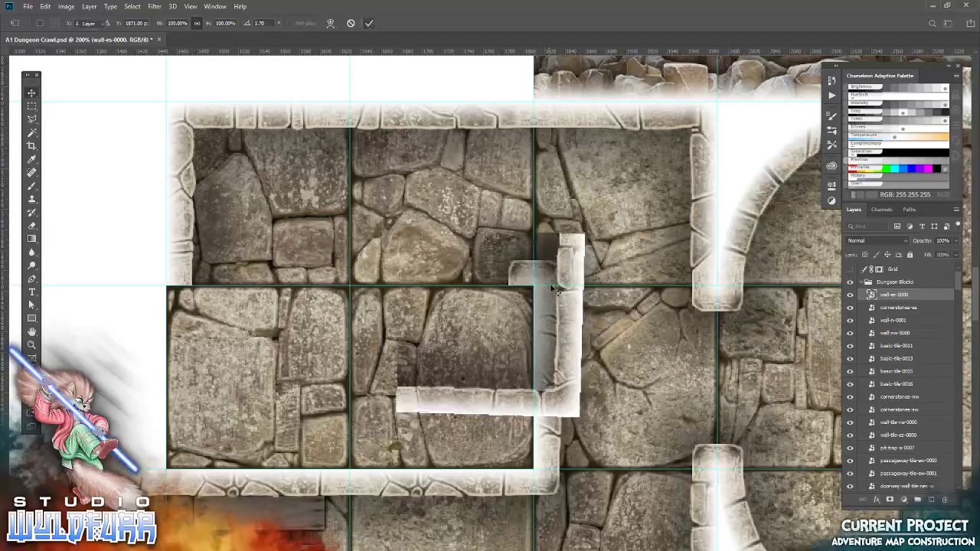
{"action": "left_click_drag", "start_coordinate": [567, 322], "coordinate": [498, 373]}
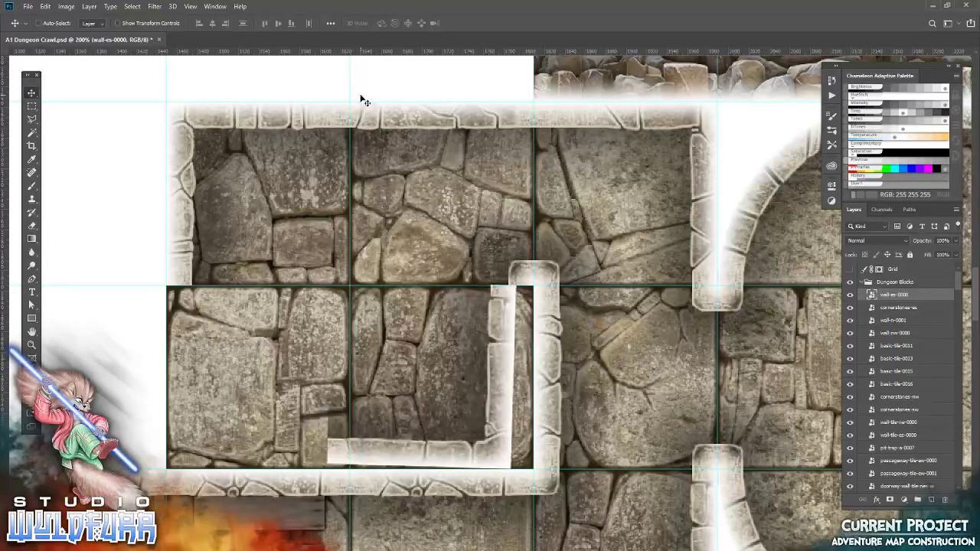
{"action": "key", "text": "ctrl+z"}
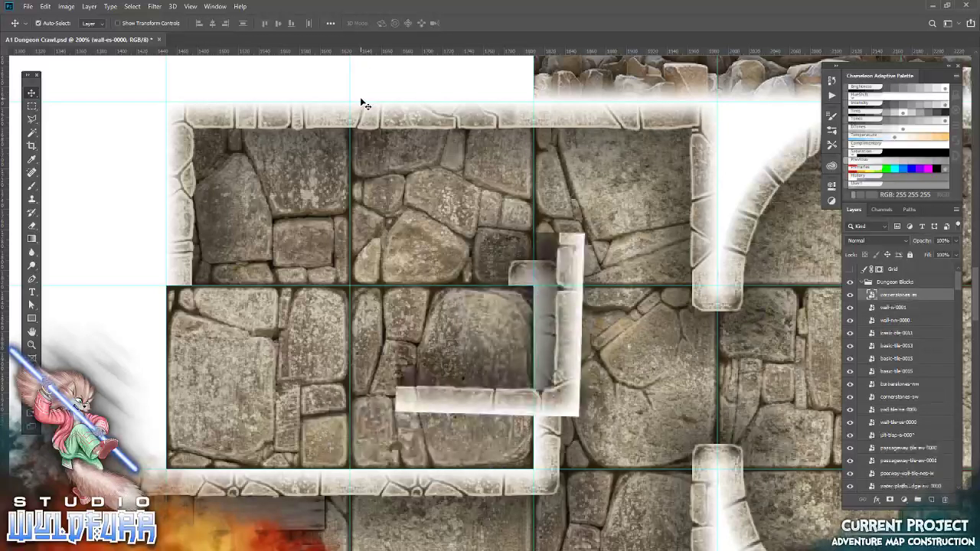
{"action": "key", "text": "Delete"}
{"action": "key", "text": "alt+Tab"}
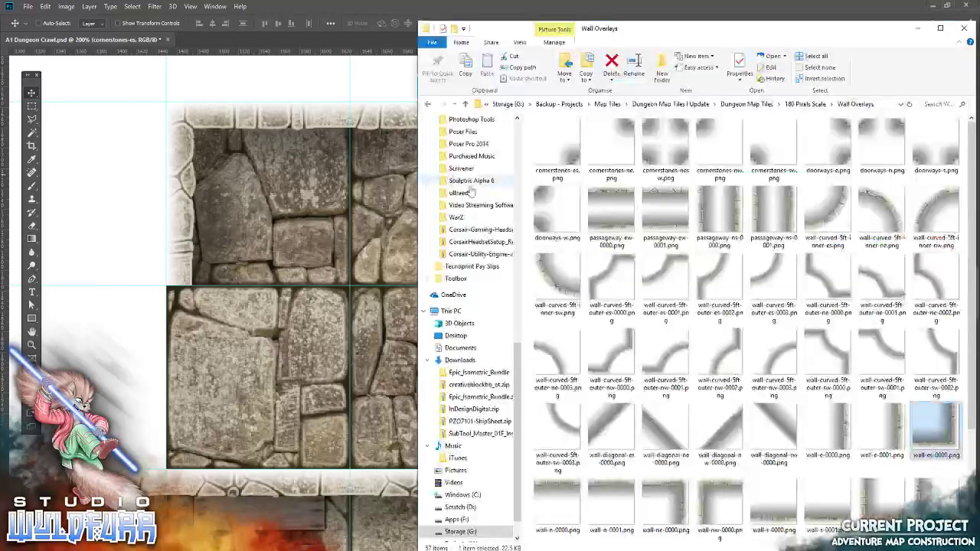
Step: Place wall-es-0000 at the grid corner and wall-s-0001 in the lower-left tile
{"action": "mouse_move", "coordinate": [936, 433]}
{"action": "left_mouse_down"}
{"action": "mouse_move", "coordinate": [756, 383]}
{"action": "mouse_move", "coordinate": [383, 330]}
{"action": "left_mouse_up"}
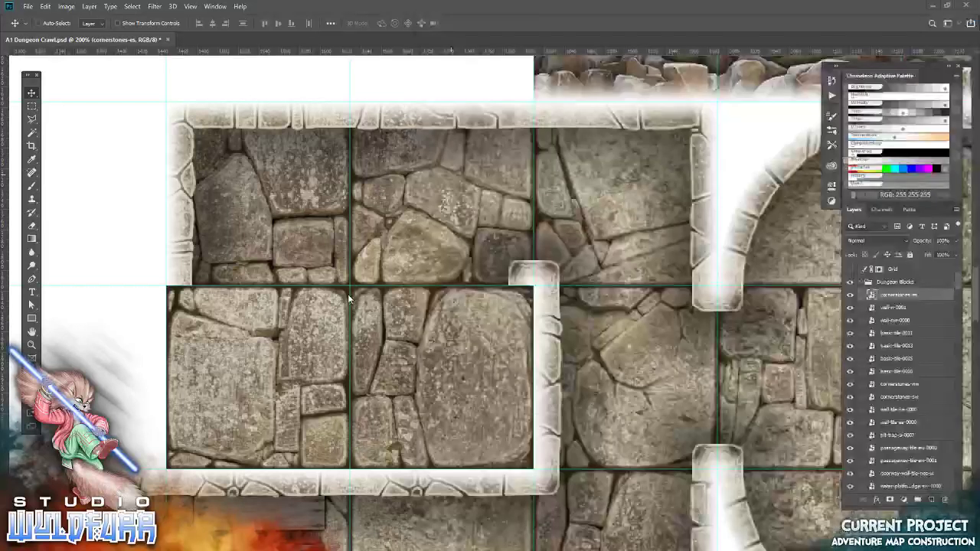
{"action": "left_click_drag", "start_coordinate": [573, 353], "coordinate": [532, 396]}
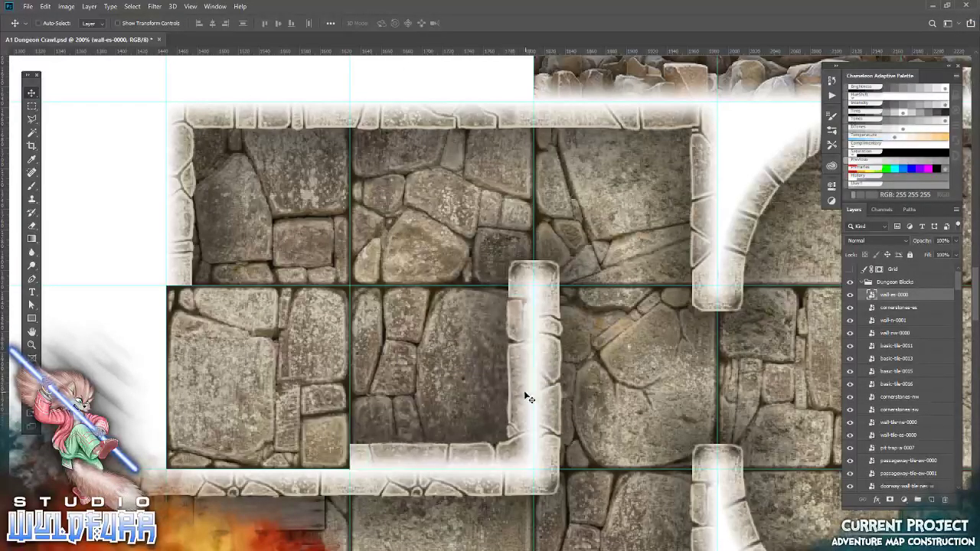
{"action": "key", "text": "alt+Tab"}
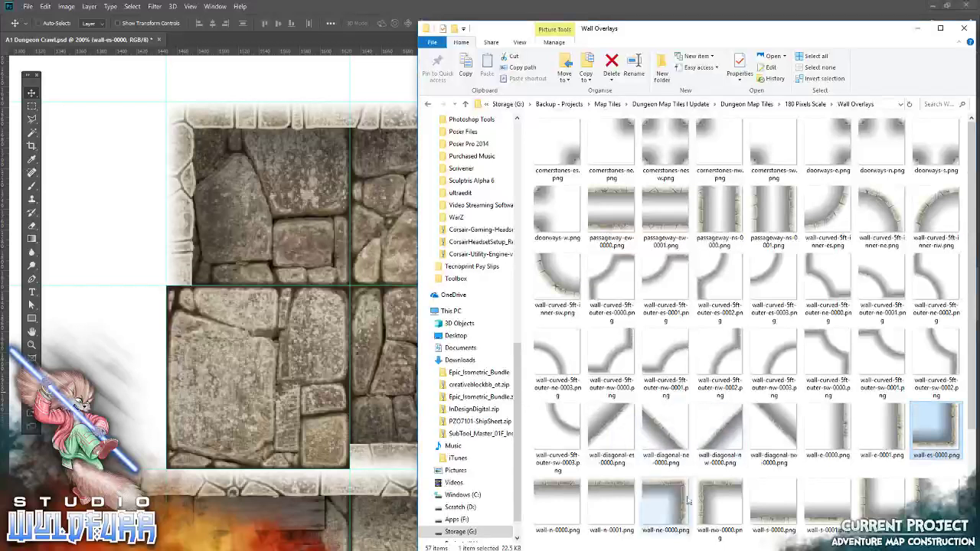
{"action": "left_click_drag", "start_coordinate": [827, 506], "coordinate": [491, 322]}
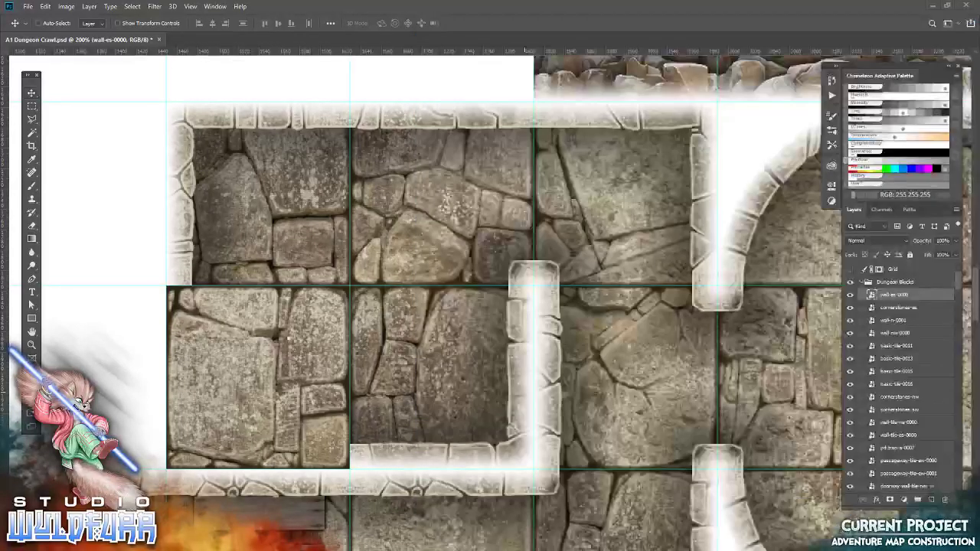
{"action": "left_click", "coordinate": [369, 23]}
{"action": "mouse_move", "coordinate": [485, 327]}
{"action": "left_mouse_down"}
{"action": "mouse_move", "coordinate": [261, 360]}
{"action": "mouse_move", "coordinate": [251, 378]}
{"action": "left_mouse_up"}
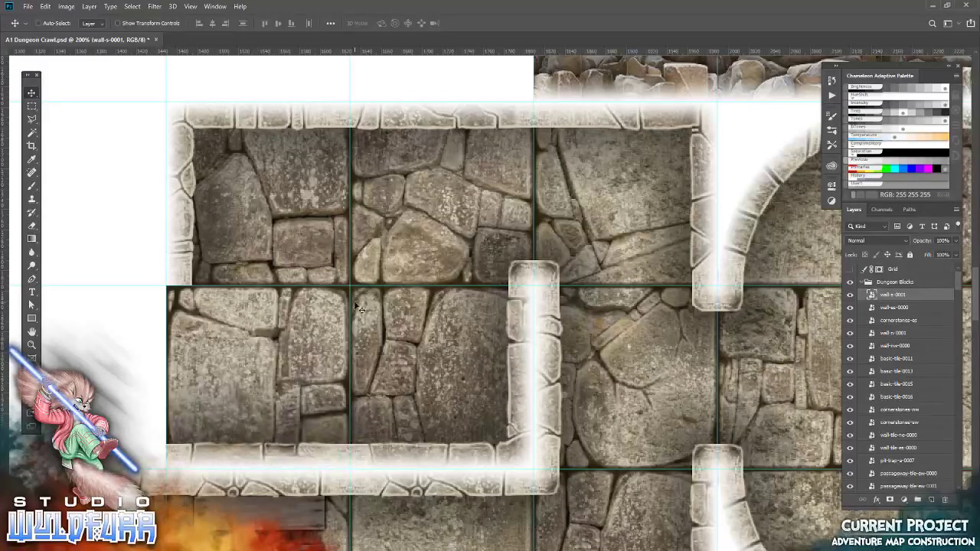
Step: Add the cornerstones-nw overlay into the room corner
{"action": "key", "text": "alt+Tab"}
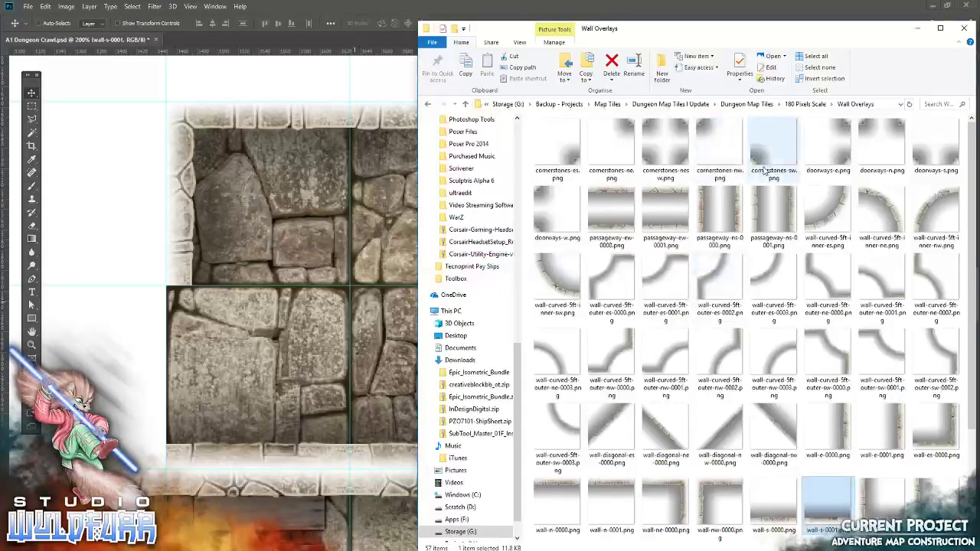
{"action": "left_click_drag", "start_coordinate": [720, 145], "coordinate": [410, 242]}
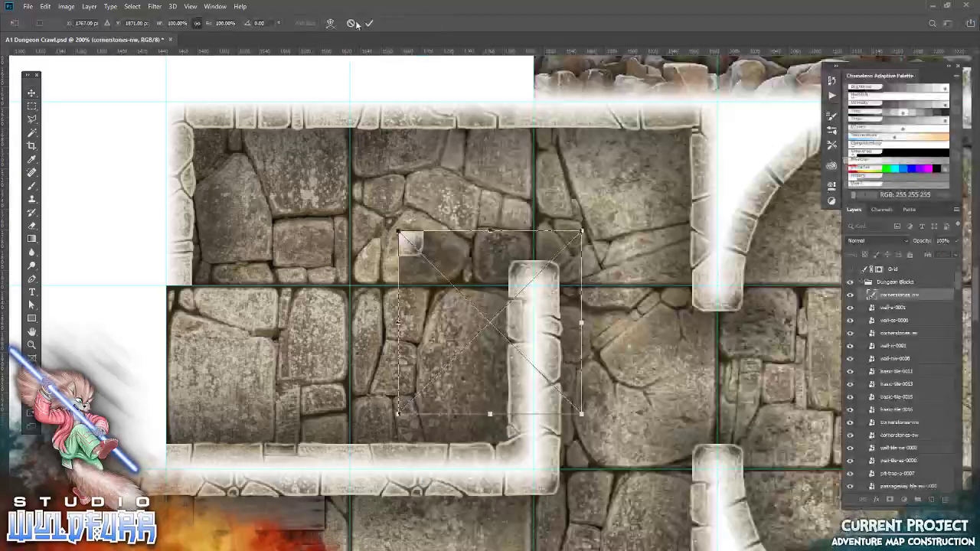
{"action": "key", "text": "Return"}
{"action": "left_click_drag", "start_coordinate": [454, 250], "coordinate": [184, 307]}
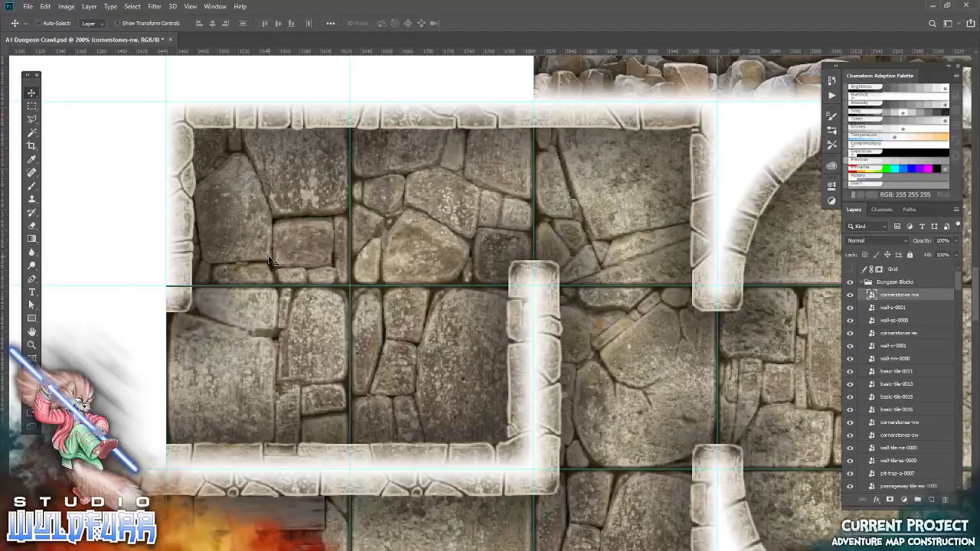
Step: Pan across the empty canvas and zoom the map out to 100%
{"action": "mouse_move", "coordinate": [285, 258]}
{"action": "left_mouse_down"}
{"action": "mouse_move", "coordinate": [554, 272]}
{"action": "mouse_move", "coordinate": [510, 215]}
{"action": "mouse_move", "coordinate": [304, 160]}
{"action": "mouse_move", "coordinate": [202, 256]}
{"action": "mouse_move", "coordinate": [153, 284]}
{"action": "left_mouse_up"}
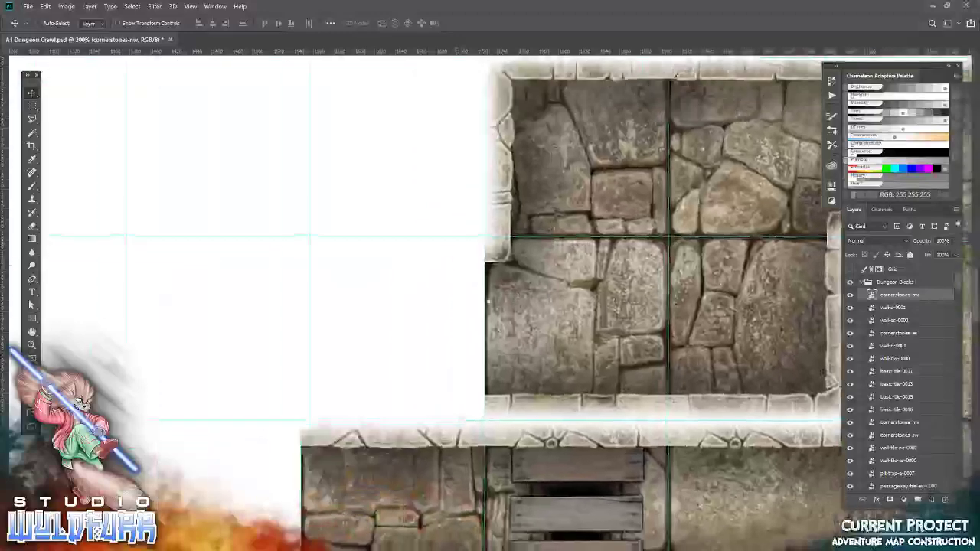
{"action": "mouse_move", "coordinate": [527, 297]}
{"action": "left_mouse_down"}
{"action": "mouse_move", "coordinate": [525, 393]}
{"action": "mouse_move", "coordinate": [556, 384]}
{"action": "mouse_move", "coordinate": [602, 392]}
{"action": "left_mouse_up"}
{"action": "key", "text": "z"}
{"action": "left_click", "coordinate": [363, 346], "text": "alt"}
{"action": "mouse_move", "coordinate": [510, 304]}
{"action": "left_mouse_down"}
{"action": "mouse_move", "coordinate": [442, 403]}
{"action": "mouse_move", "coordinate": [235, 240]}
{"action": "mouse_move", "coordinate": [383, 280]}
{"action": "mouse_move", "coordinate": [471, 355]}
{"action": "left_mouse_up"}
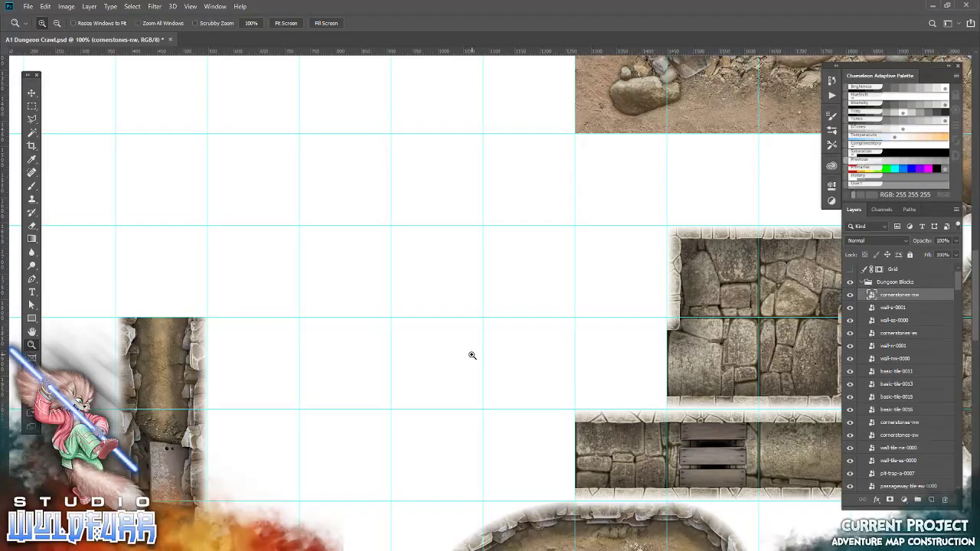
Step: Browse the Outer Walls and Gutter tile folders under 180 Pixels Scale
{"action": "mouse_move", "coordinate": [662, 219]}
{"action": "left_mouse_down"}
{"action": "mouse_move", "coordinate": [394, 324]}
{"action": "mouse_move", "coordinate": [346, 329]}
{"action": "left_mouse_up"}
{"action": "key", "text": "alt+Tab"}
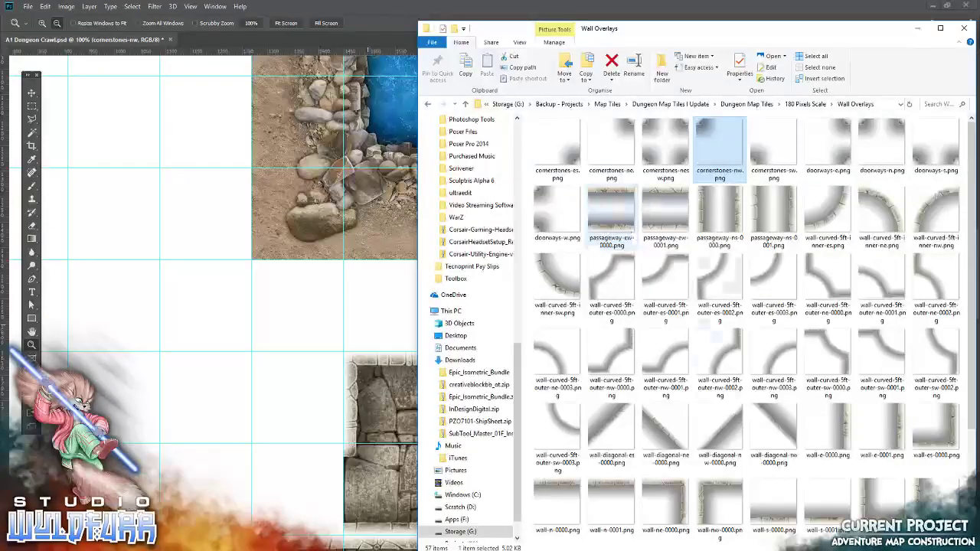
{"action": "left_click", "coordinate": [806, 104]}
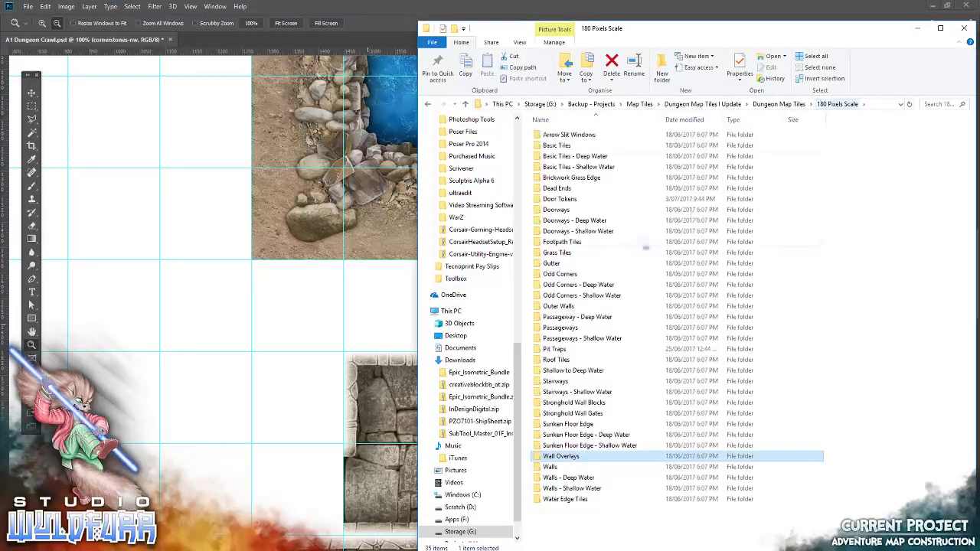
{"action": "double_click", "coordinate": [567, 310]}
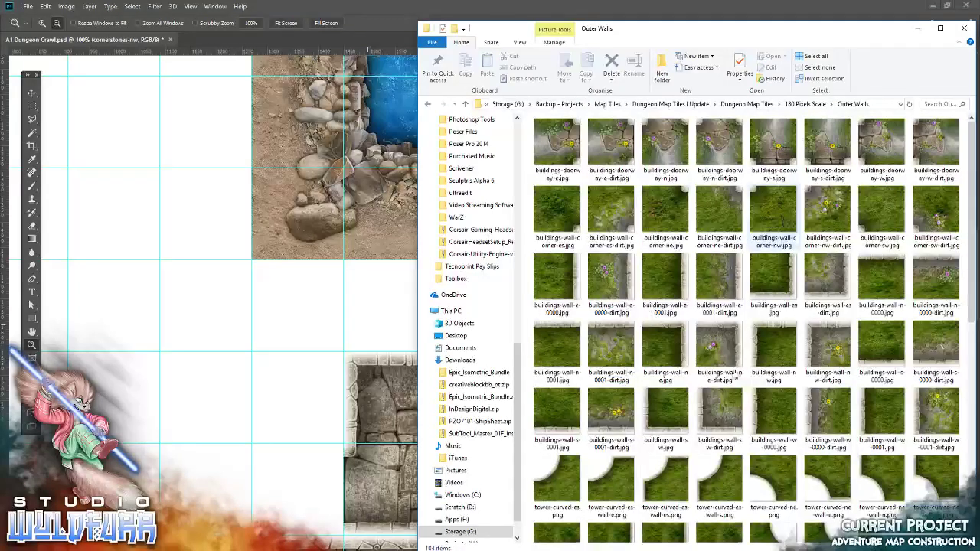
{"action": "scroll", "coordinate": [749, 418], "scroll_direction": "down", "scroll_amount": 5}
{"action": "scroll", "coordinate": [753, 392], "scroll_direction": "up", "scroll_amount": 5}
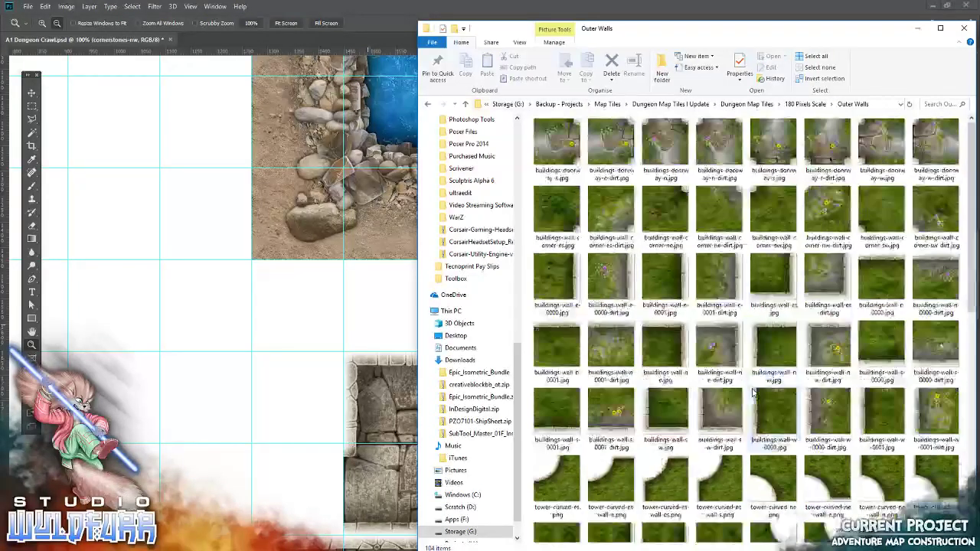
{"action": "left_click", "coordinate": [797, 105]}
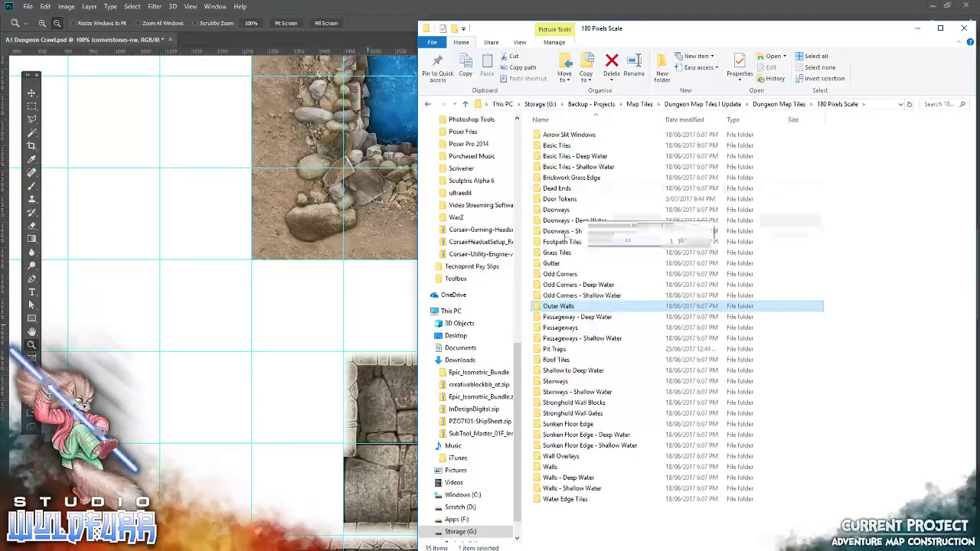
{"action": "double_click", "coordinate": [553, 263]}
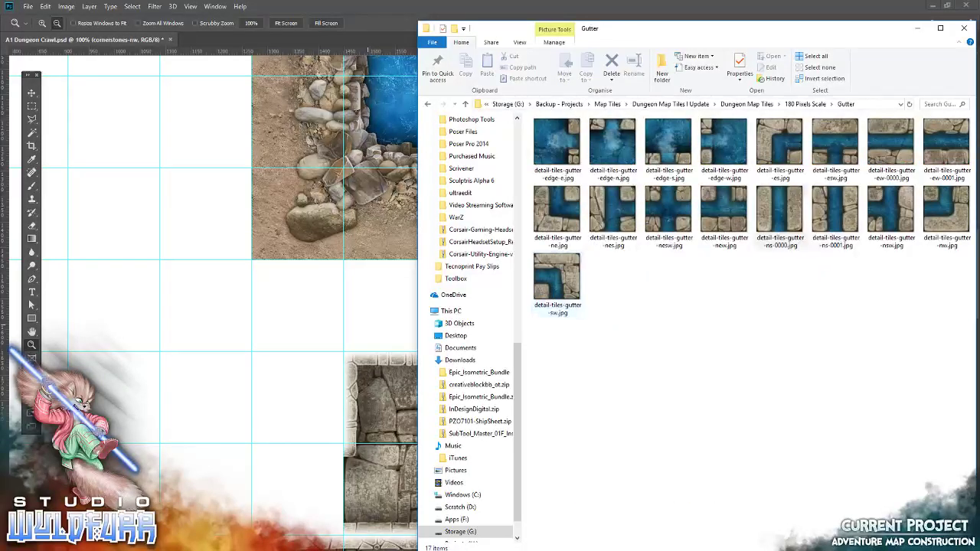
Step: Look through the Dungeon Map Tiles 180 Pixels Scale Water Edge Tiles folder
{"action": "left_click", "coordinate": [748, 105]}
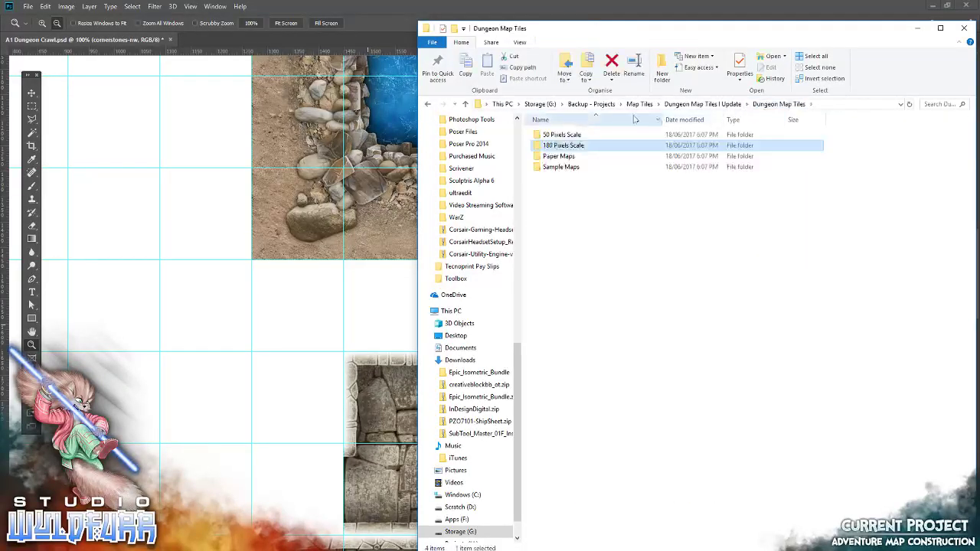
{"action": "left_click", "coordinate": [720, 106]}
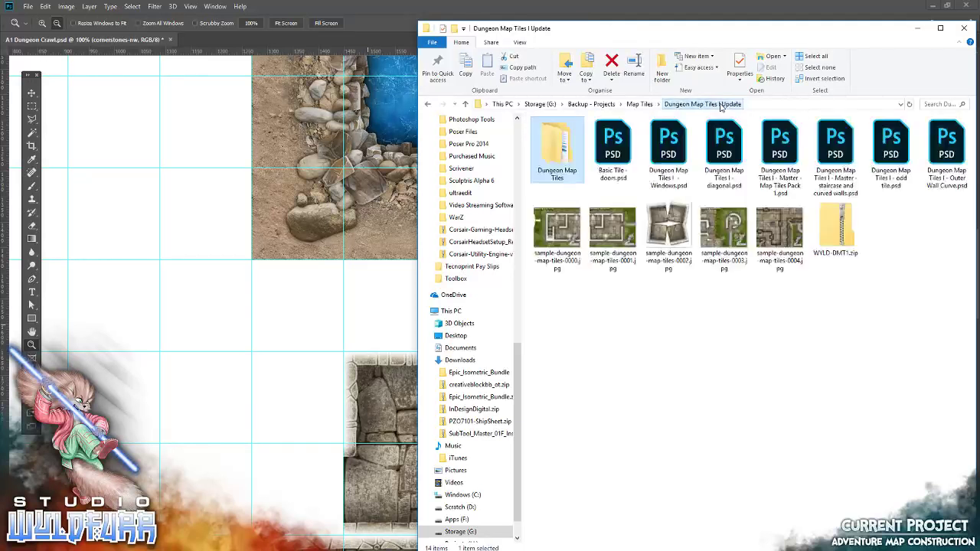
{"action": "double_click", "coordinate": [557, 167]}
{"action": "double_click", "coordinate": [557, 145]}
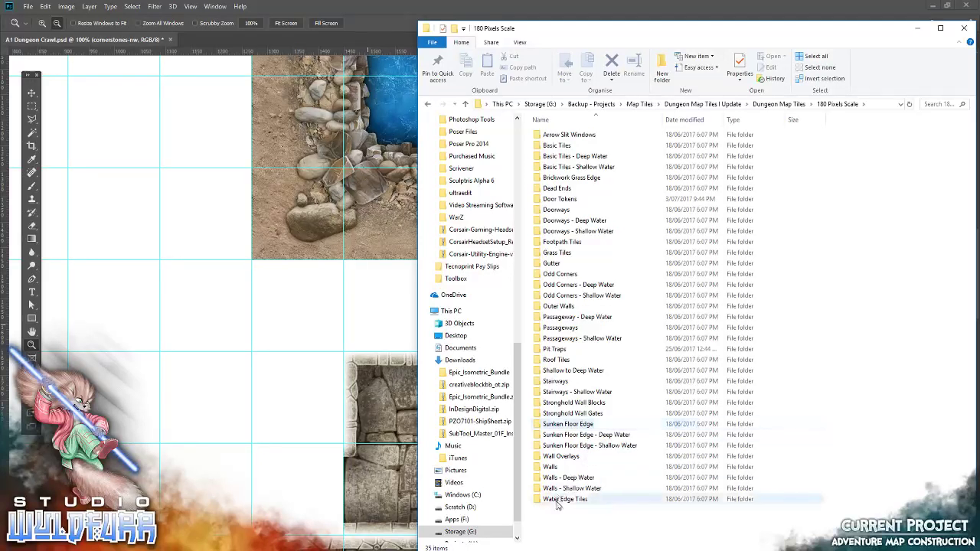
{"action": "double_click", "coordinate": [558, 502]}
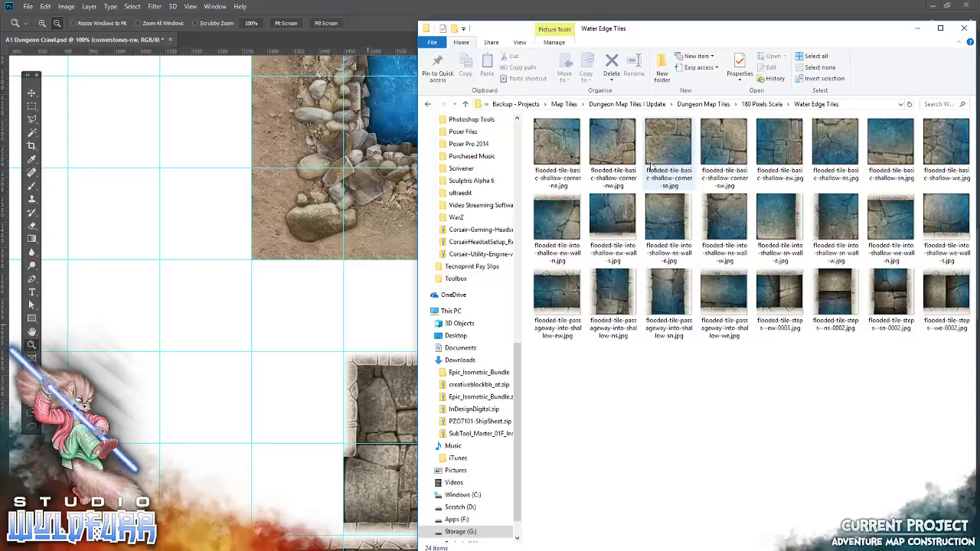
{"action": "left_click", "coordinate": [776, 105]}
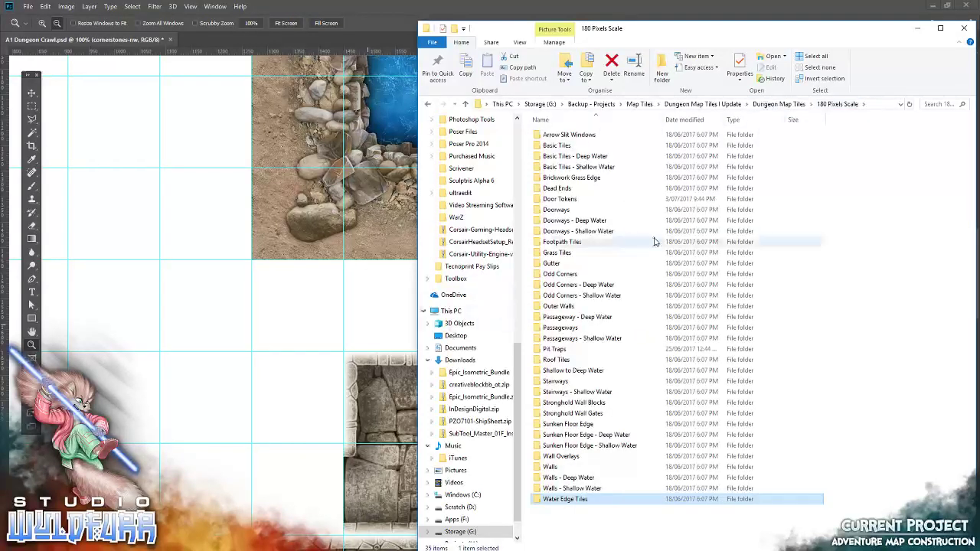
Step: Check the map's wall tiles, then open Cave Map Tiles > 180 Pixel Tiles > Wall Tiles
{"action": "left_click", "coordinate": [259, 467]}
{"action": "left_click_drag", "start_coordinate": [346, 368], "coordinate": [539, 201]}
{"action": "left_click_drag", "start_coordinate": [366, 352], "coordinate": [324, 409]}
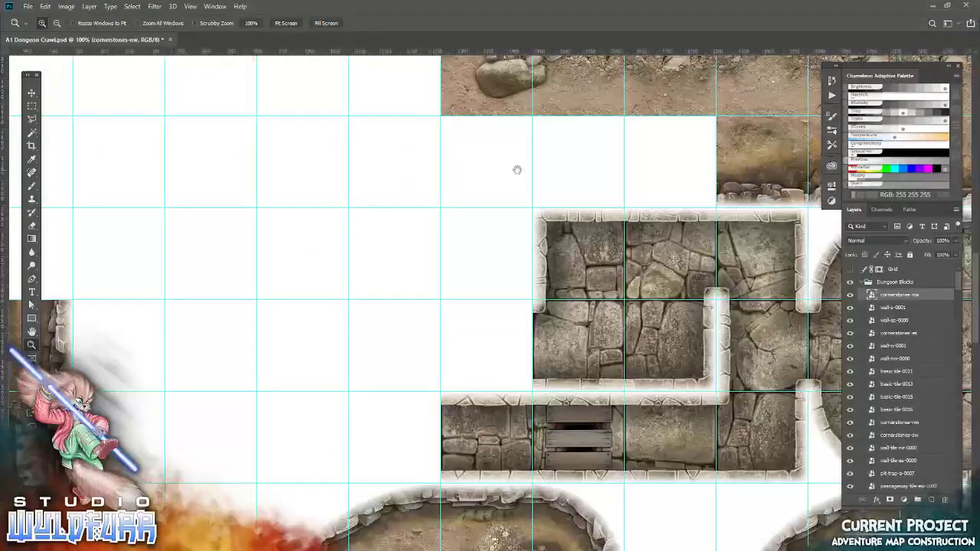
{"action": "key", "text": "alt+Tab"}
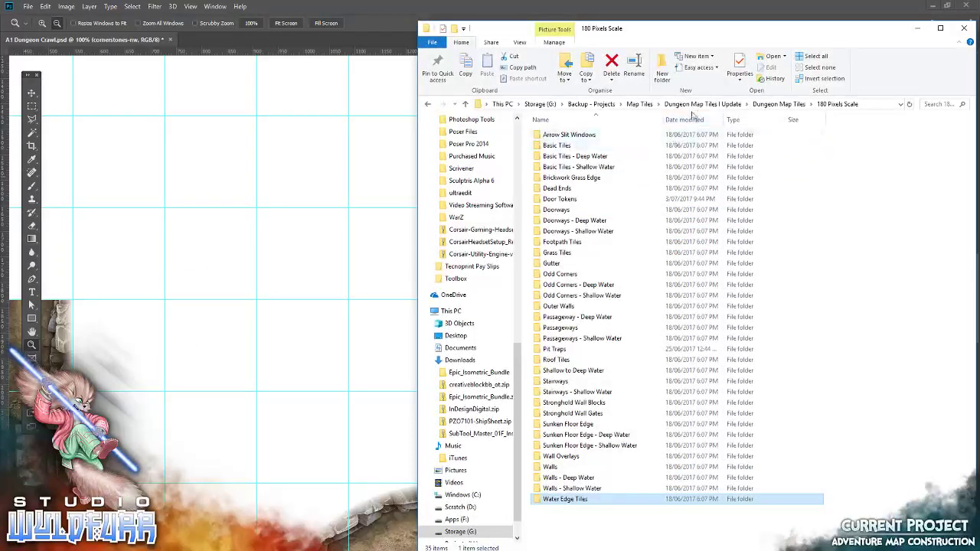
{"action": "left_click", "coordinate": [638, 105]}
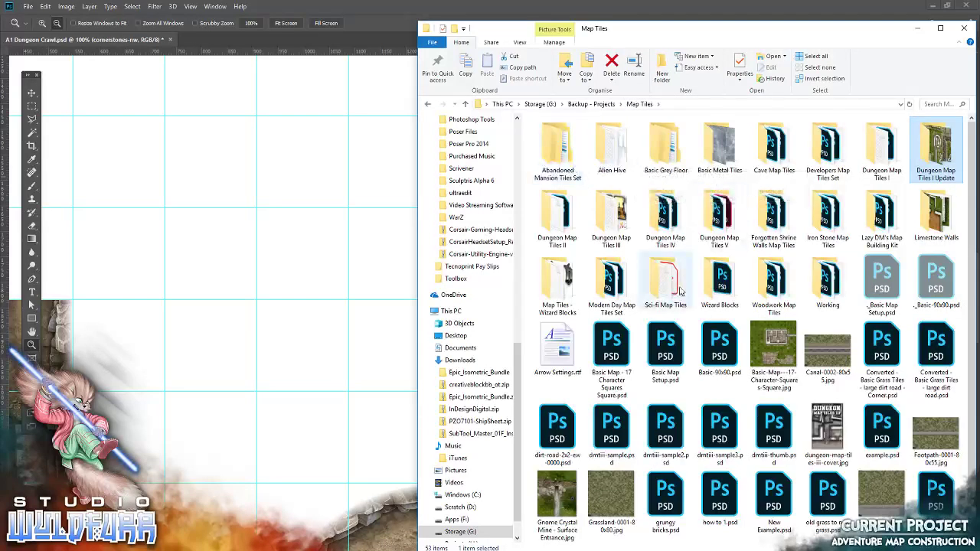
{"action": "double_click", "coordinate": [774, 146]}
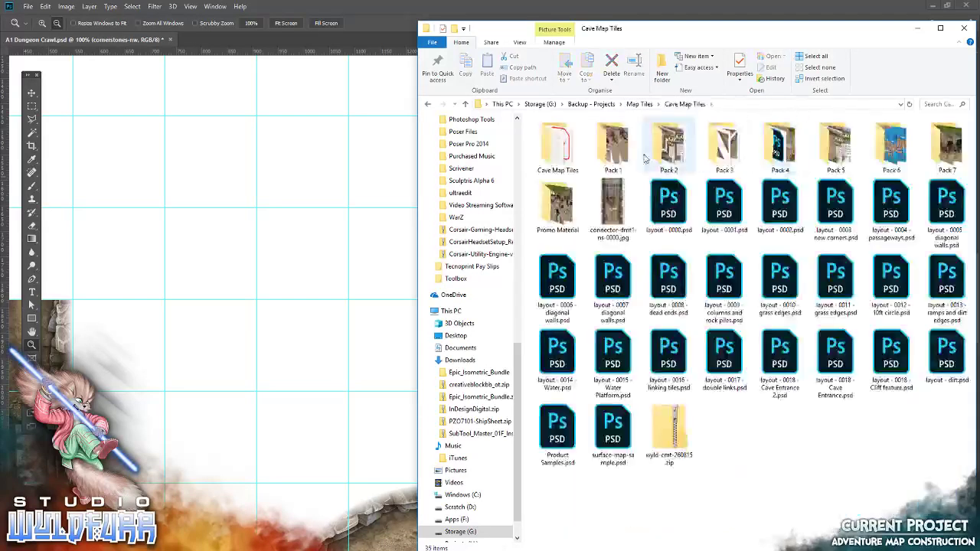
{"action": "double_click", "coordinate": [576, 156]}
{"action": "double_click", "coordinate": [571, 145]}
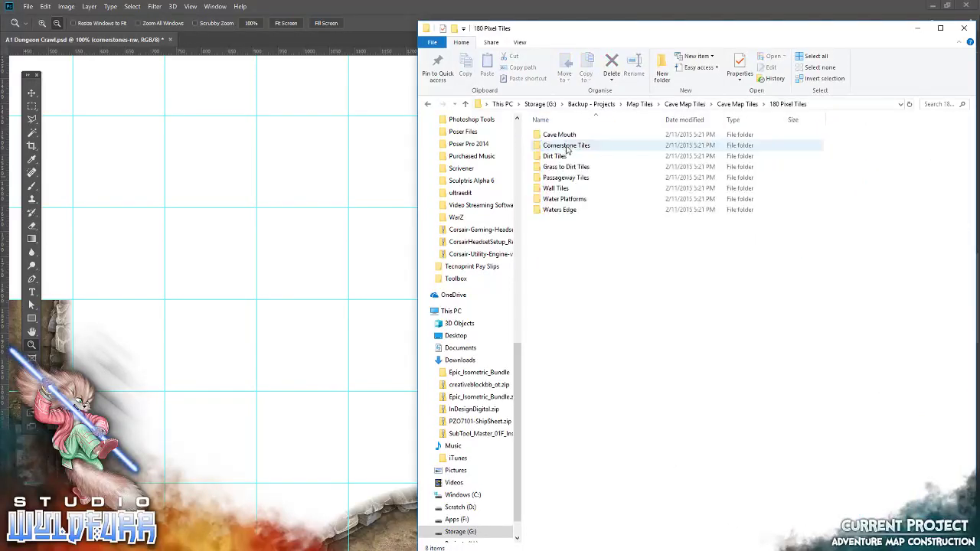
{"action": "double_click", "coordinate": [558, 189]}
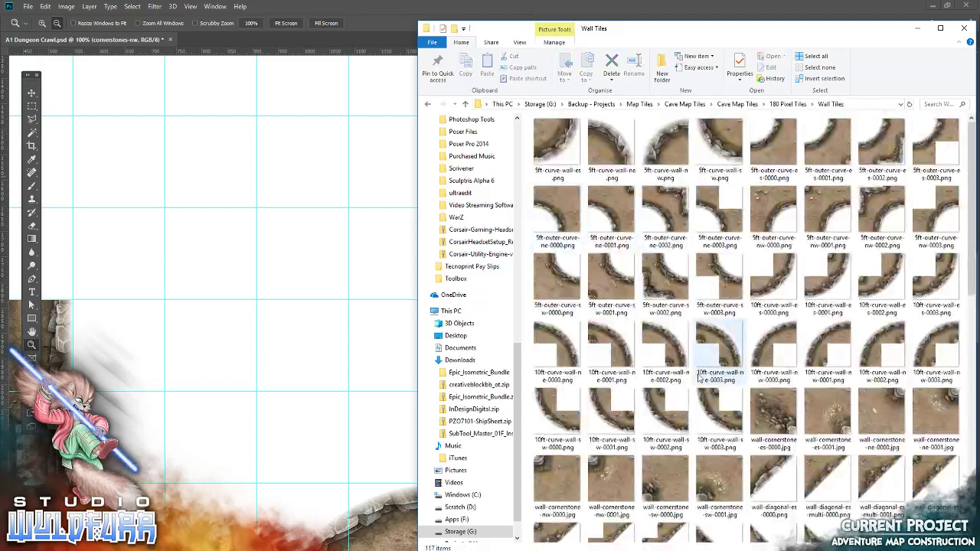
{"action": "scroll", "coordinate": [699, 375], "scroll_direction": "down", "scroll_amount": 5}
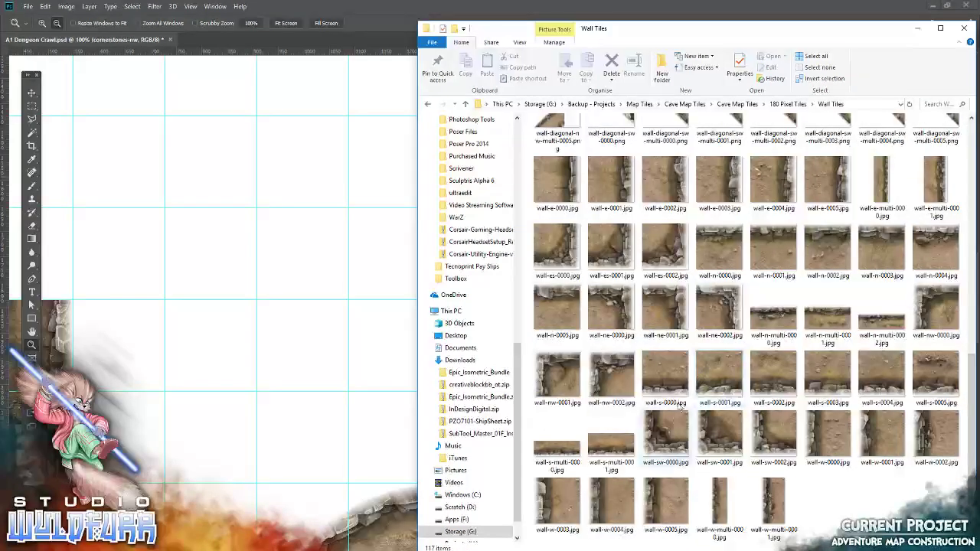
Step: Place wall-s-0000 and wall-s-0002 in the empty top-row cells above the room
{"action": "left_click_drag", "start_coordinate": [670, 392], "coordinate": [322, 237]}
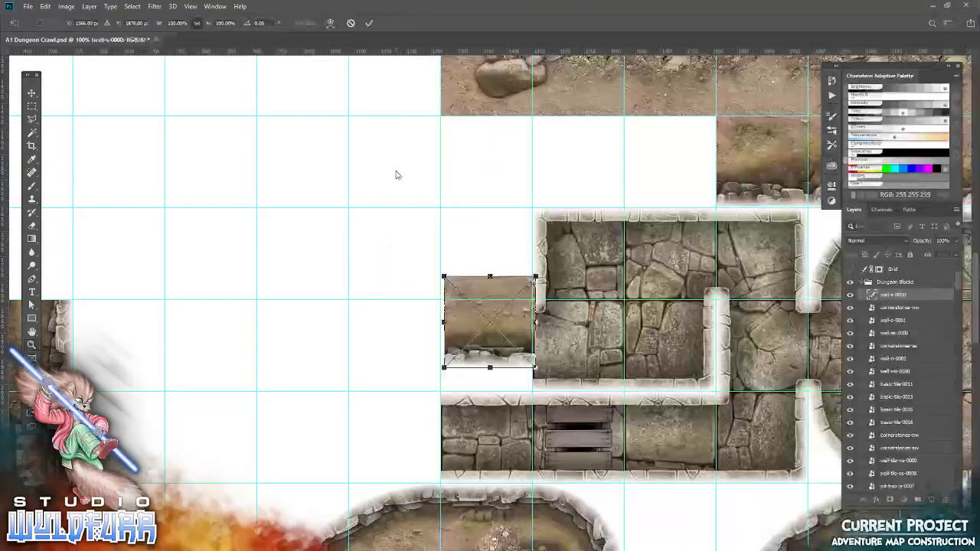
{"action": "left_click", "coordinate": [368, 24]}
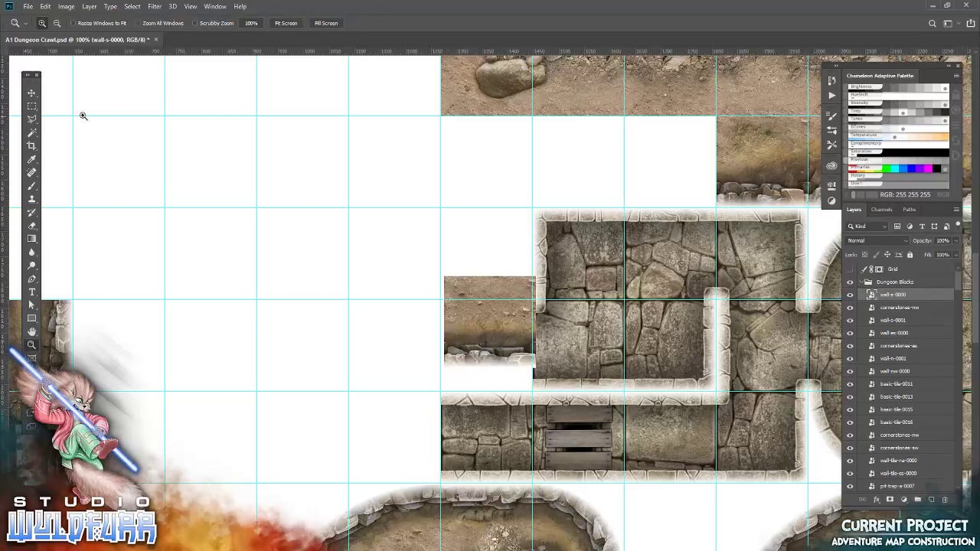
{"action": "left_click", "coordinate": [32, 93]}
{"action": "left_click_drag", "start_coordinate": [469, 342], "coordinate": [643, 182]}
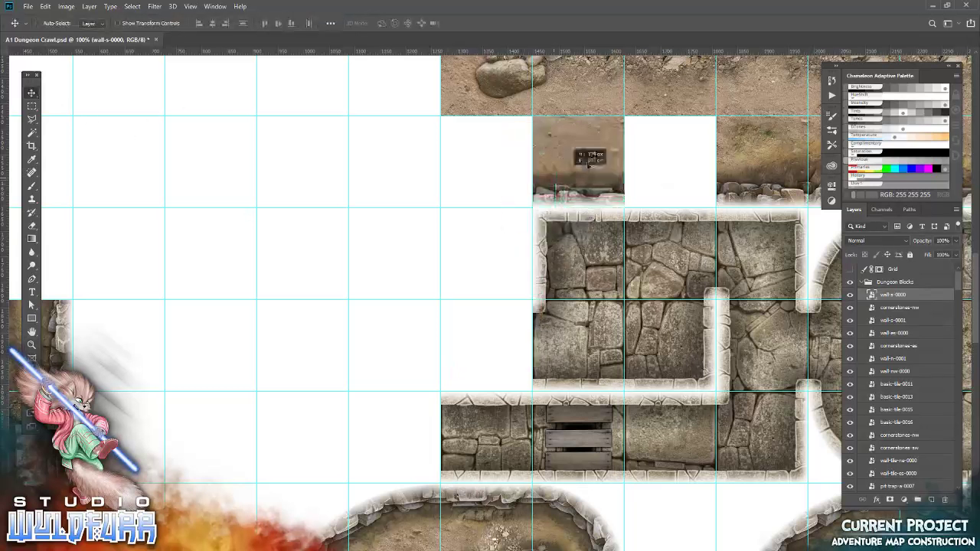
{"action": "key", "text": "alt+Tab"}
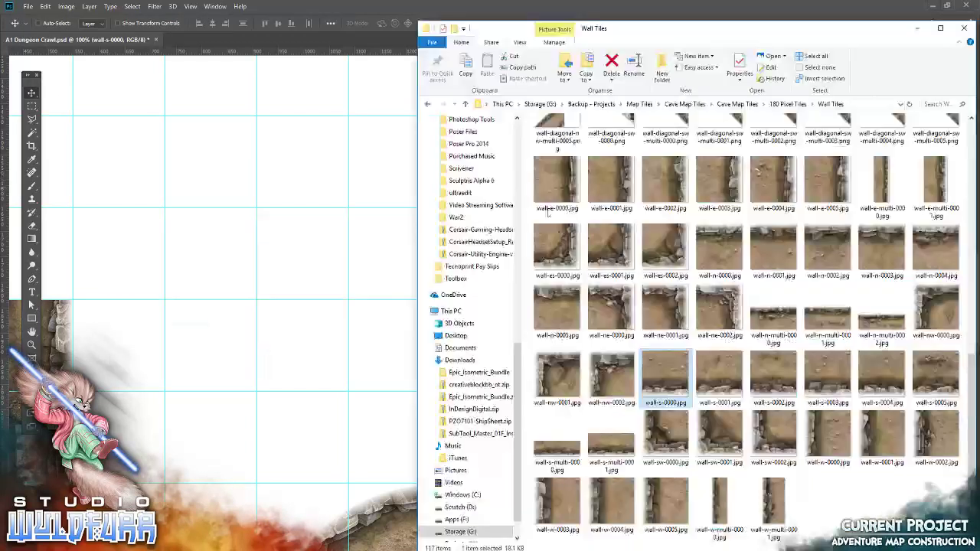
{"action": "left_click_drag", "start_coordinate": [772, 387], "coordinate": [385, 222]}
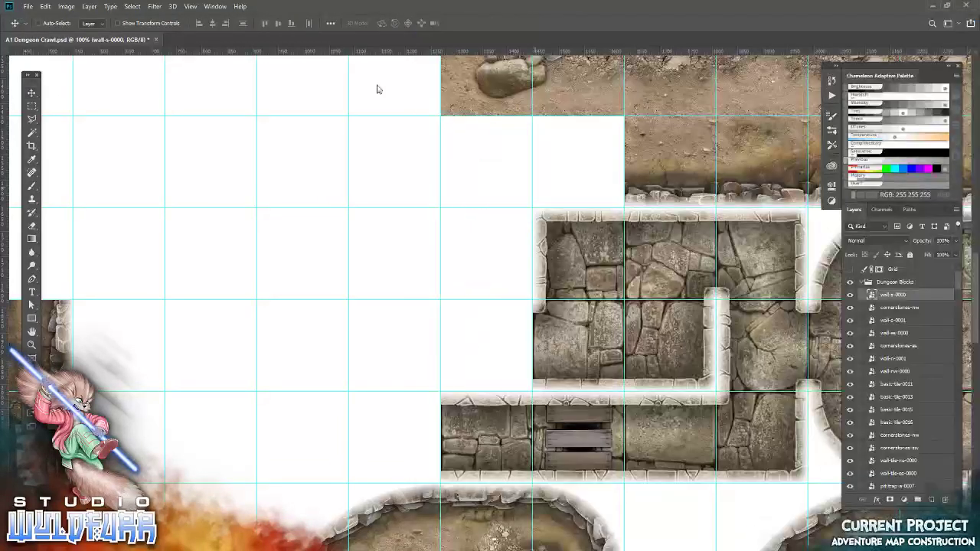
{"action": "left_click", "coordinate": [371, 24]}
{"action": "left_click_drag", "start_coordinate": [472, 350], "coordinate": [559, 192]}
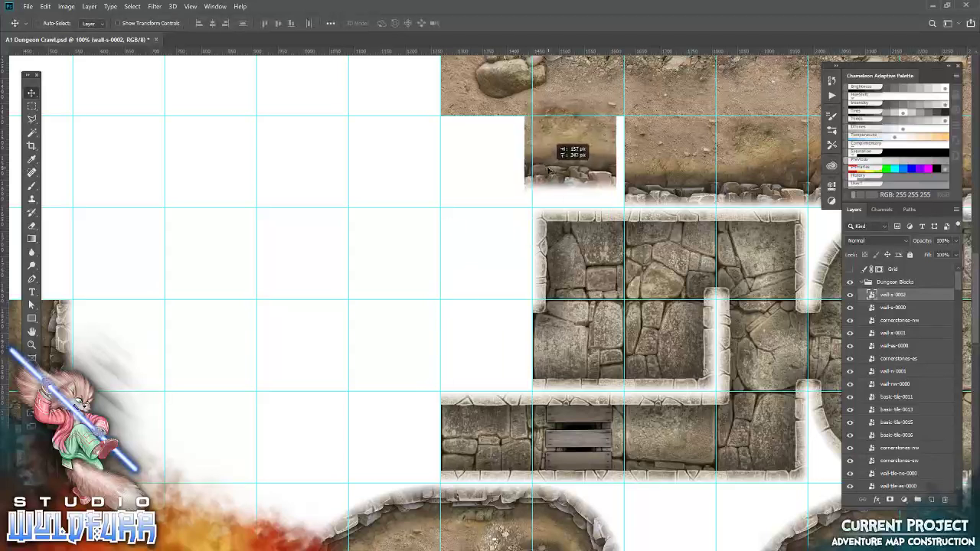
Step: Fill the last top-row gap with wall-s-0004 and extend the strip left with wall-s-0005
{"action": "key", "text": "alt+Tab"}
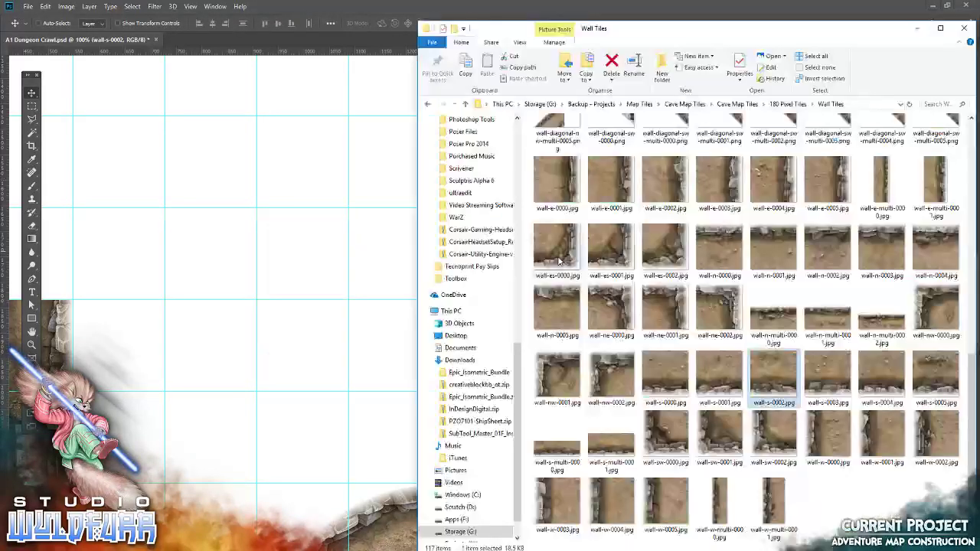
{"action": "left_click_drag", "start_coordinate": [879, 385], "coordinate": [337, 220]}
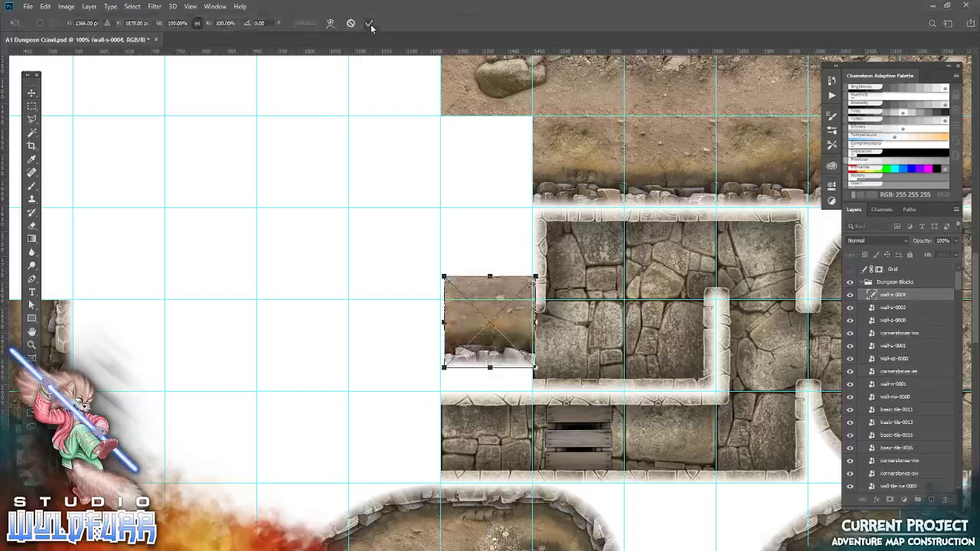
{"action": "left_click", "coordinate": [371, 25]}
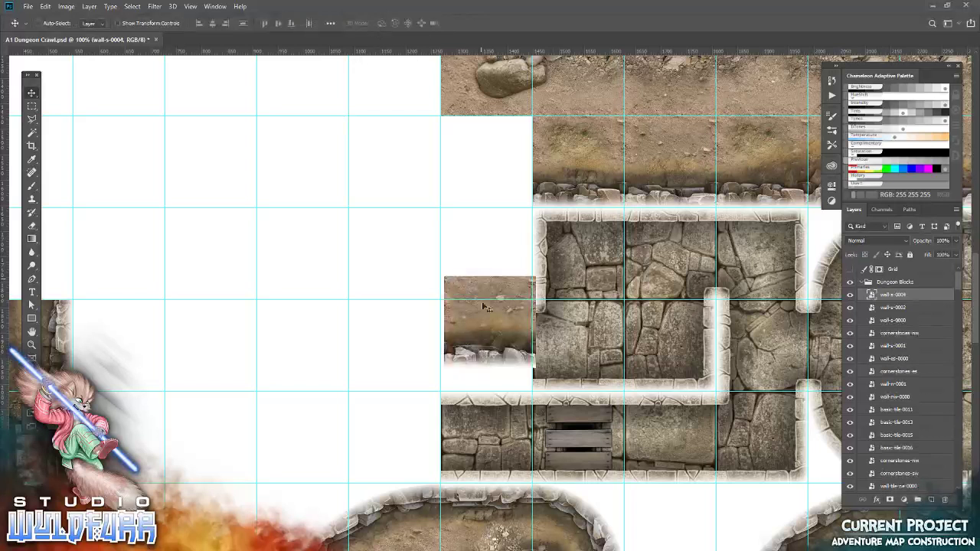
{"action": "left_click_drag", "start_coordinate": [484, 333], "coordinate": [481, 174]}
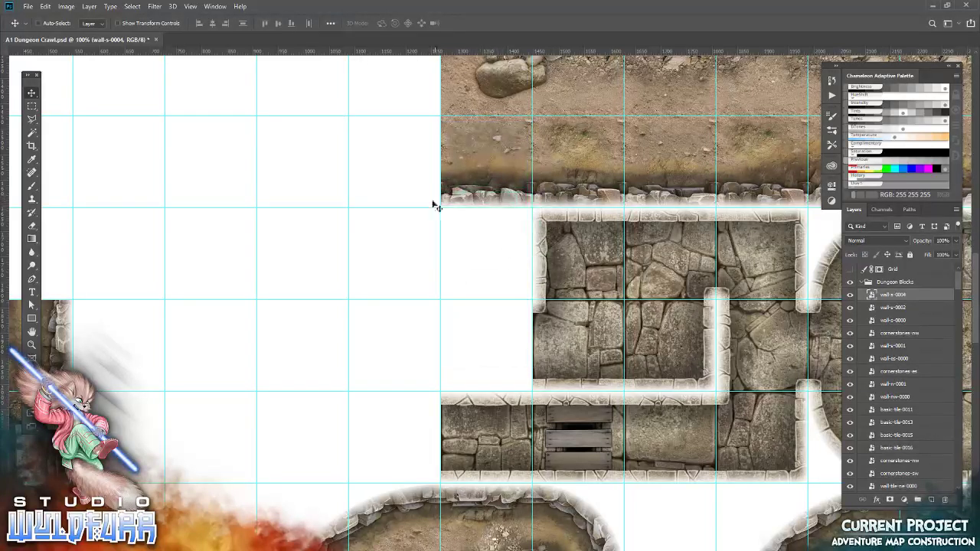
{"action": "scroll", "coordinate": [458, 209], "scroll_direction": "up", "scroll_amount": 3}
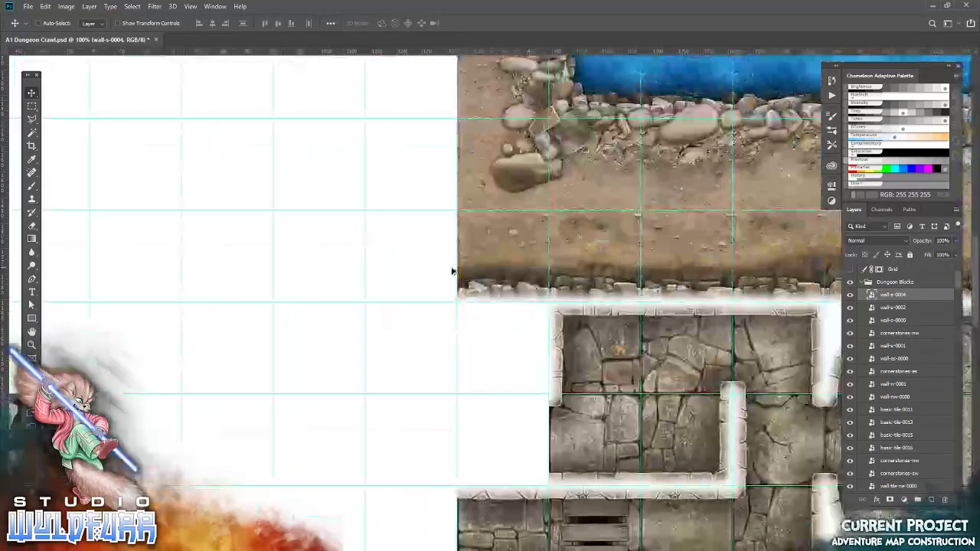
{"action": "key", "text": "alt+Tab"}
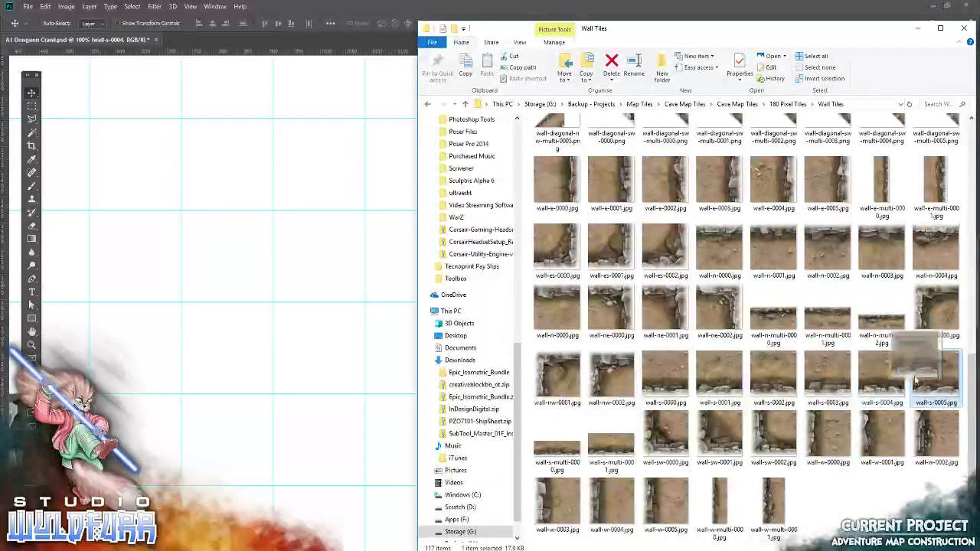
{"action": "left_click", "coordinate": [267, 251]}
{"action": "left_click", "coordinate": [369, 23]}
{"action": "left_click_drag", "start_coordinate": [499, 352], "coordinate": [417, 286]}
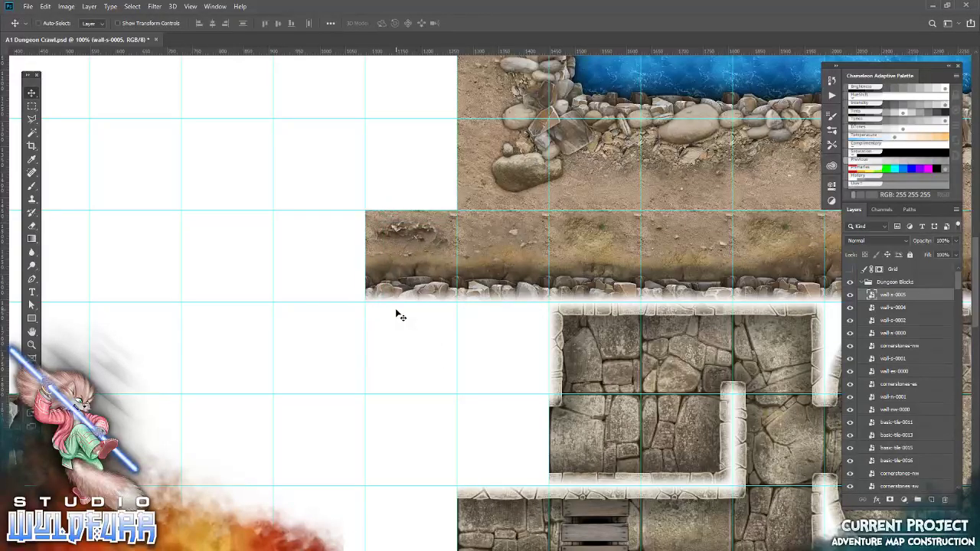
{"action": "left_click_drag", "start_coordinate": [184, 339], "coordinate": [466, 327]}
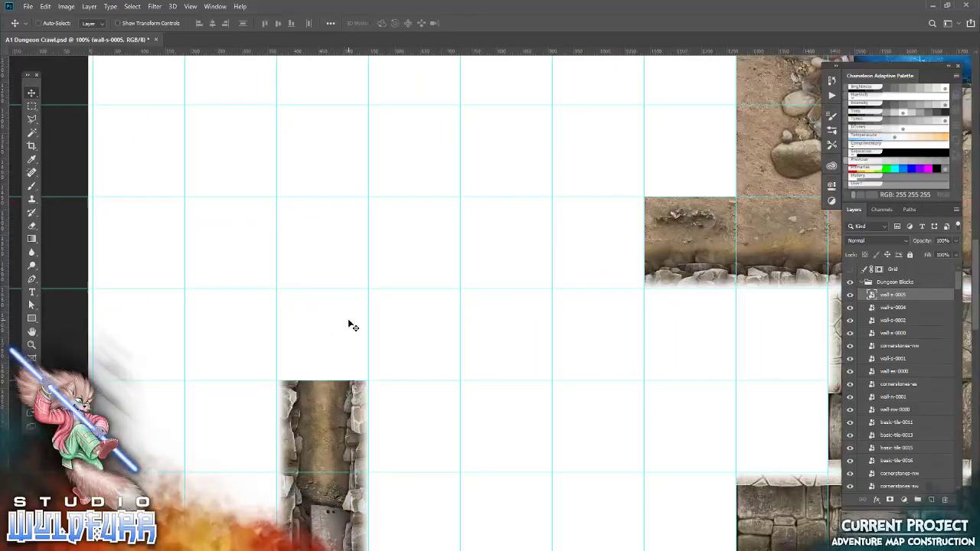
Step: Add another wall-s-0000 tile up-left into the wall row
{"action": "key", "text": "alt+Tab"}
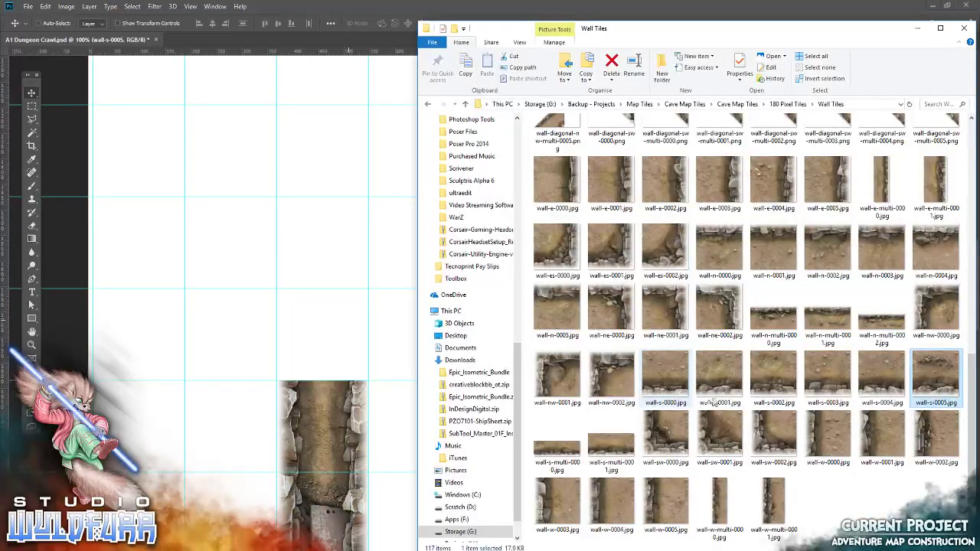
{"action": "left_click_drag", "start_coordinate": [676, 393], "coordinate": [352, 253]}
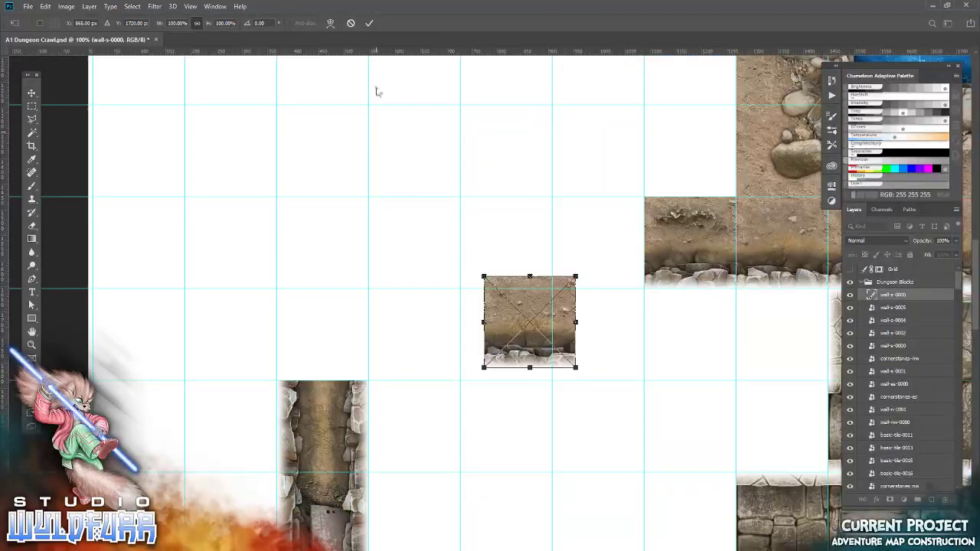
{"action": "left_click", "coordinate": [369, 23]}
{"action": "mouse_move", "coordinate": [515, 354]}
{"action": "left_mouse_down"}
{"action": "mouse_move", "coordinate": [394, 270]}
{"action": "mouse_move", "coordinate": [484, 272]}
{"action": "left_mouse_up"}
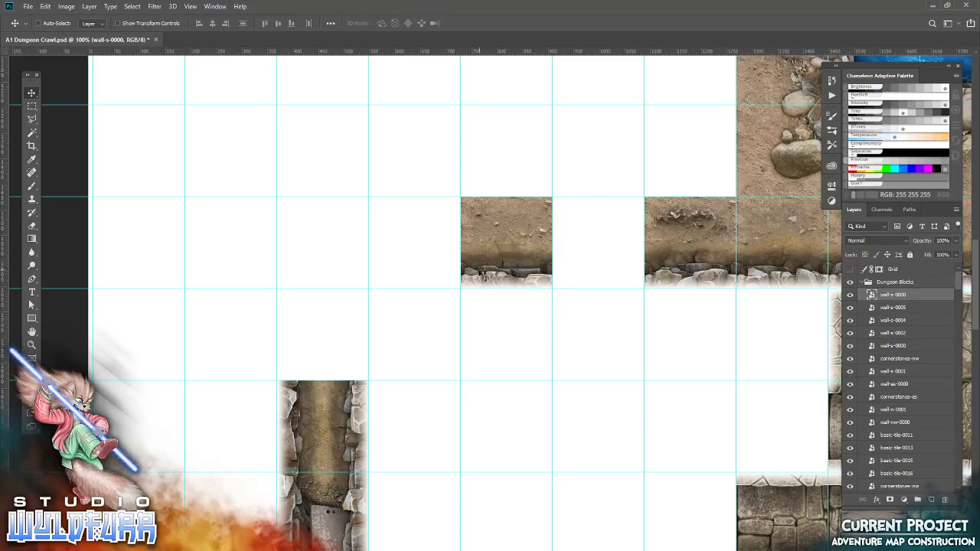
Step: Place the 5ft-curve-wall-sw tile above the vertical passage
{"action": "key", "text": "alt+Tab"}
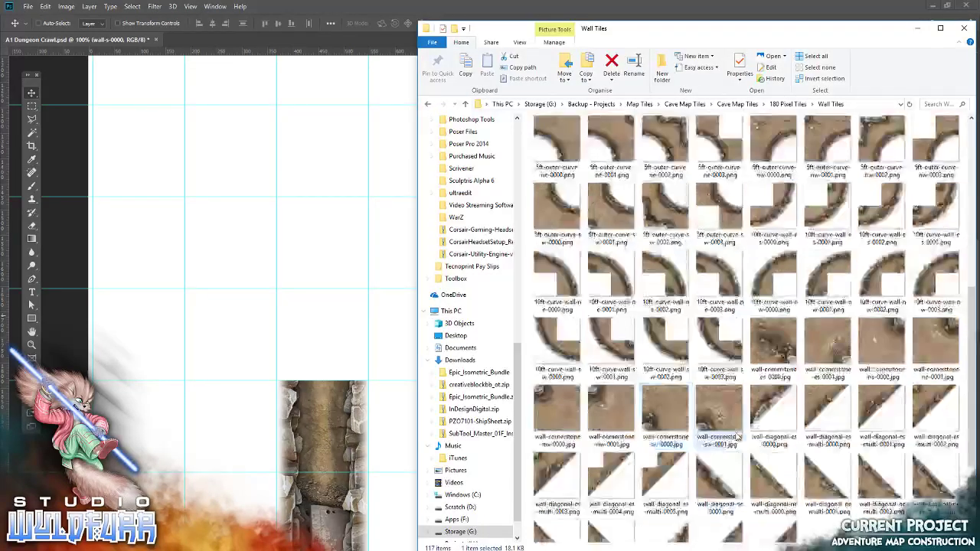
{"action": "scroll", "coordinate": [739, 437], "scroll_direction": "up", "scroll_amount": 1}
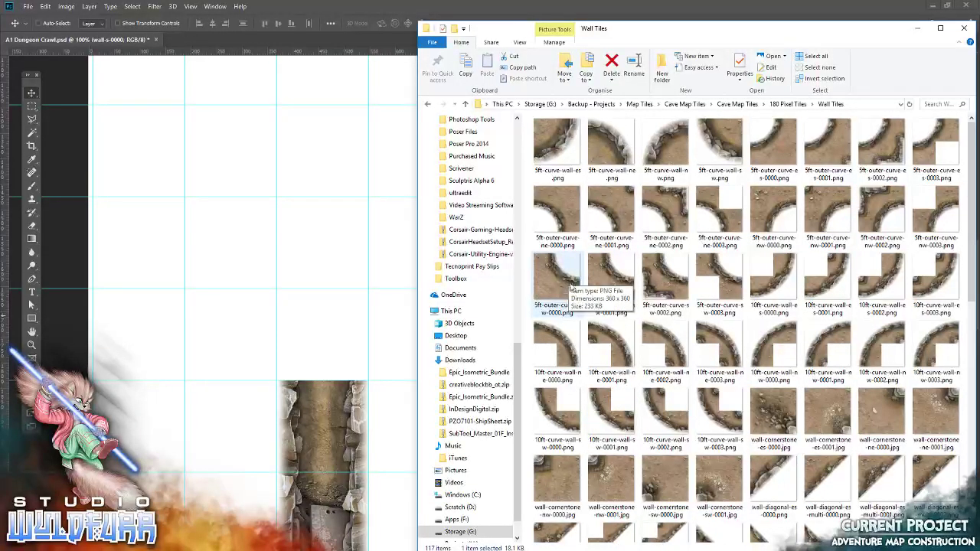
{"action": "mouse_move", "coordinate": [611, 349]}
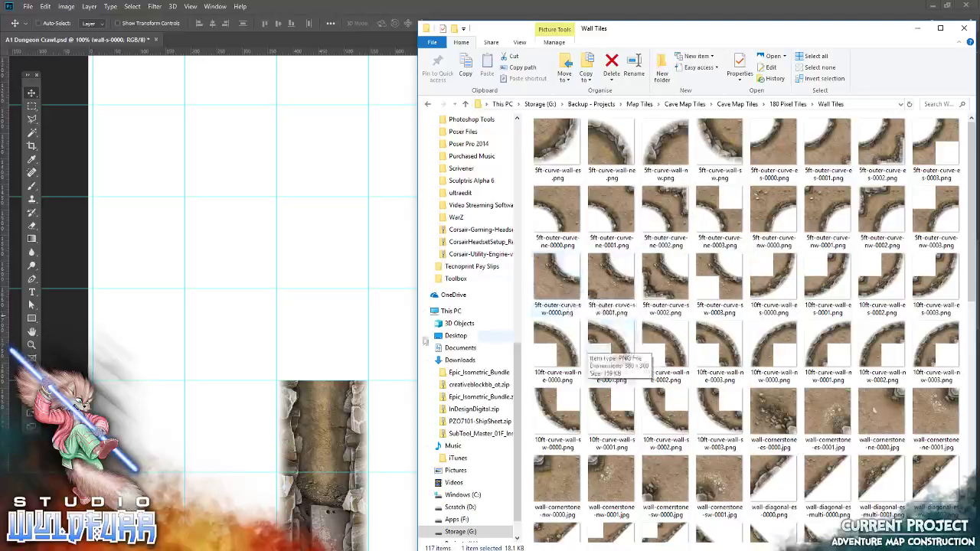
{"action": "left_click", "coordinate": [438, 288]}
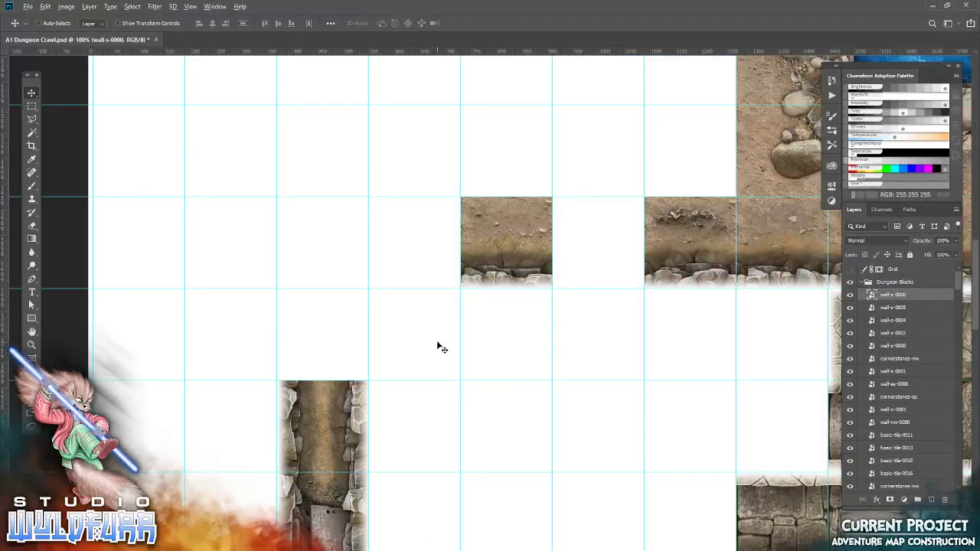
{"action": "key", "text": "alt+Tab"}
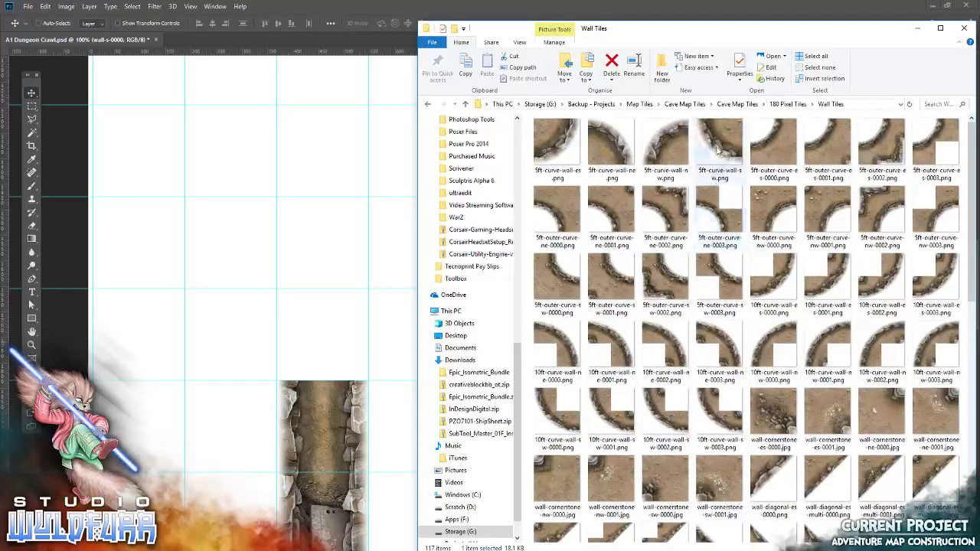
{"action": "left_click_drag", "start_coordinate": [717, 150], "coordinate": [286, 300]}
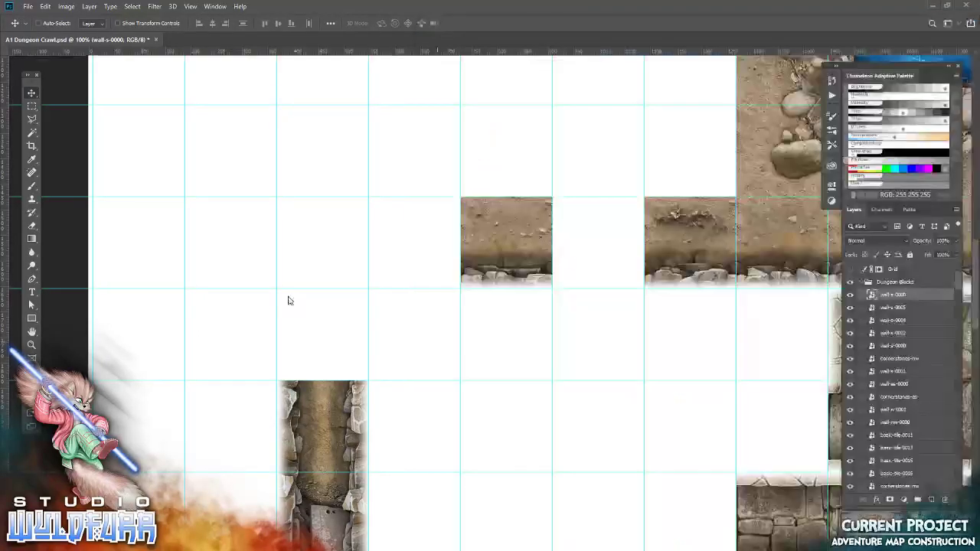
{"action": "left_click", "coordinate": [369, 23]}
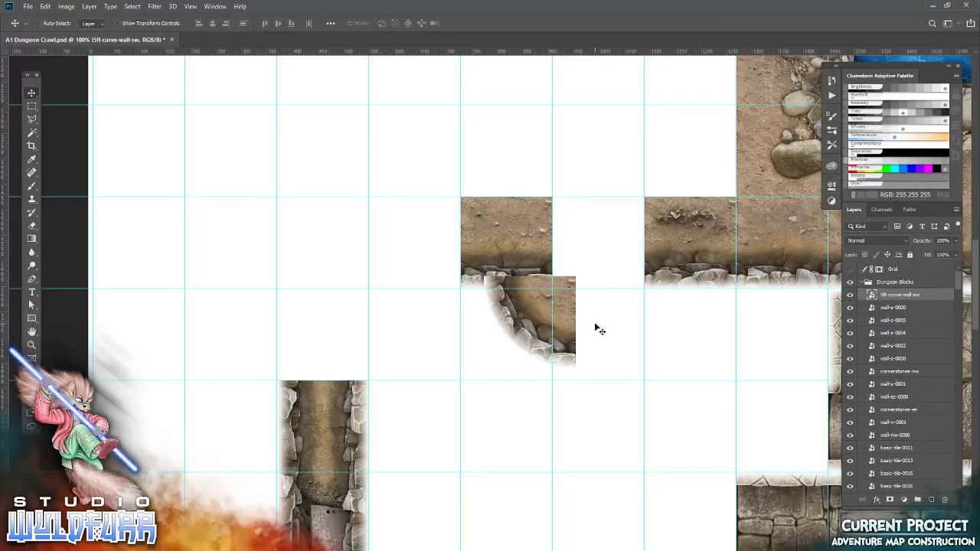
{"action": "left_click_drag", "start_coordinate": [596, 326], "coordinate": [296, 340]}
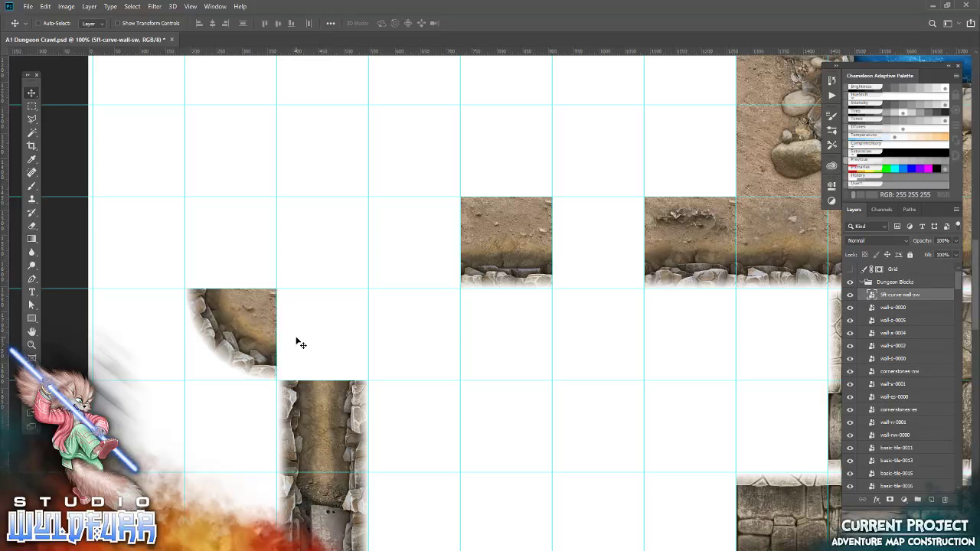
Step: Place cornerstones-0015 from Cornerstone Tiles next to the curved wall and zoom in on it
{"action": "key", "text": "alt+Tab"}
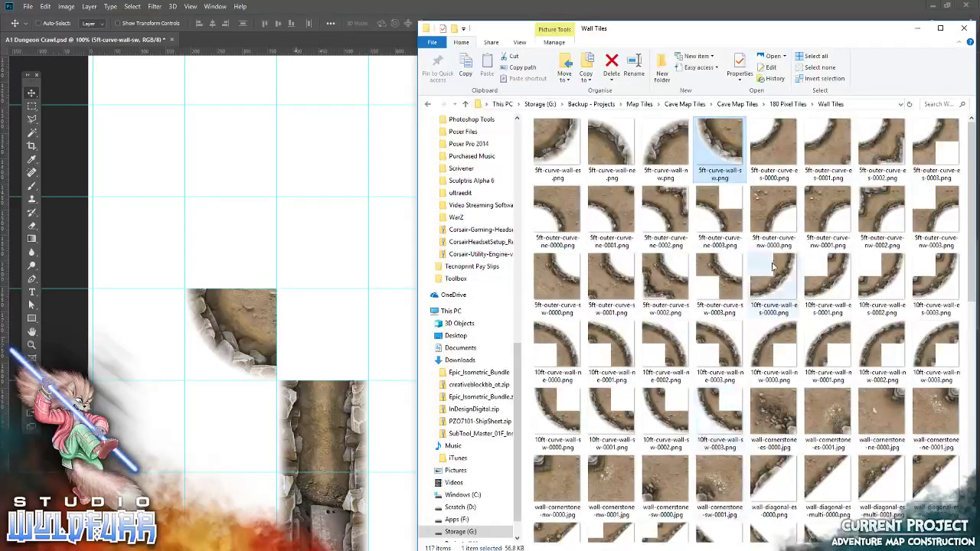
{"action": "left_click", "coordinate": [788, 104]}
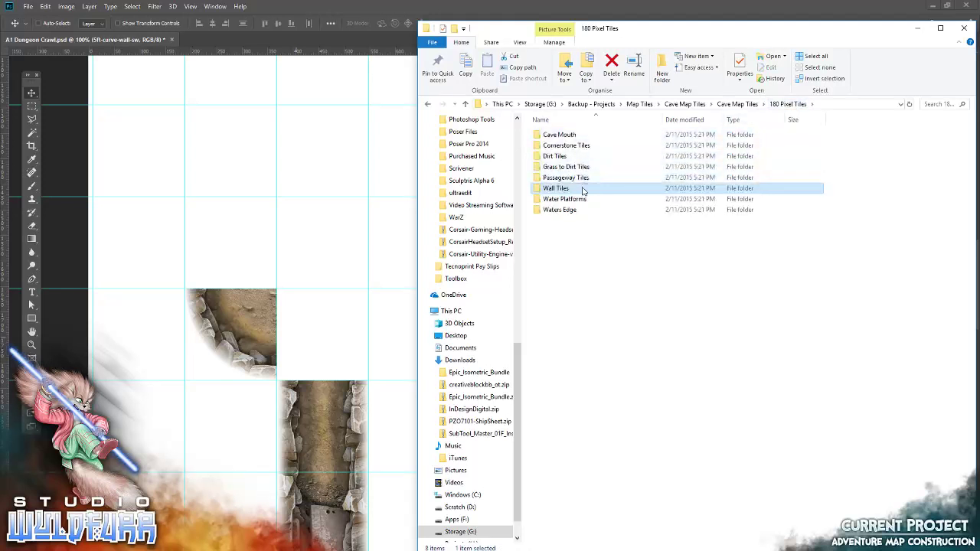
{"action": "double_click", "coordinate": [575, 147]}
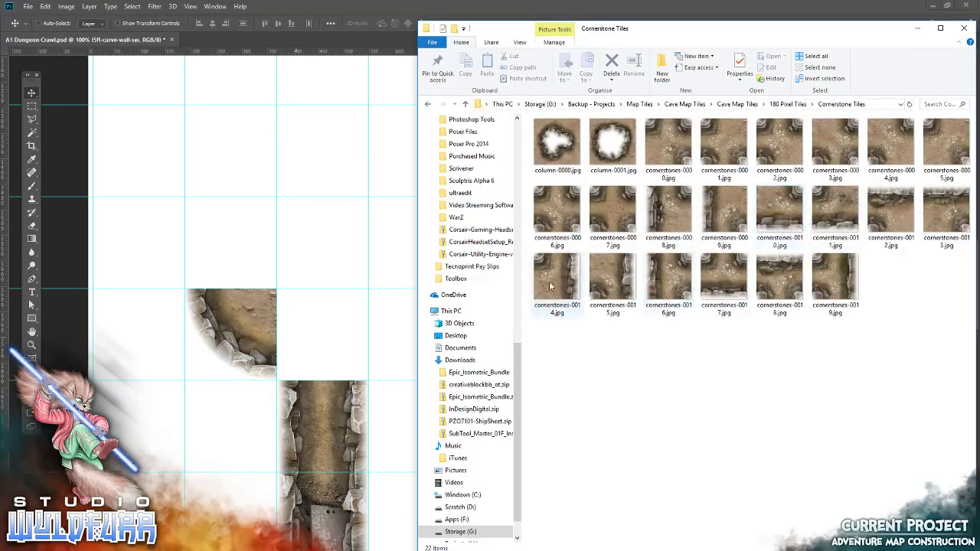
{"action": "left_click_drag", "start_coordinate": [612, 285], "coordinate": [311, 207]}
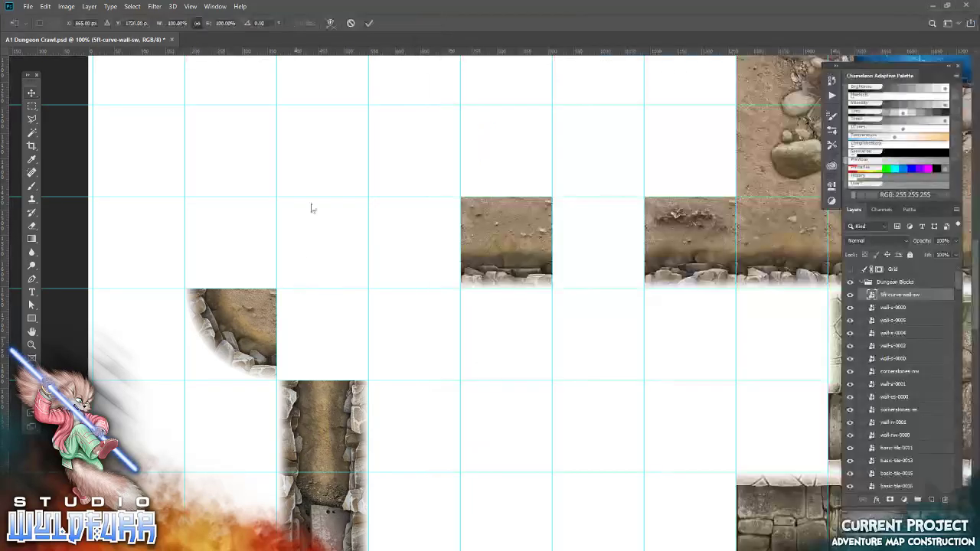
{"action": "left_click", "coordinate": [370, 23]}
{"action": "mouse_move", "coordinate": [605, 342]}
{"action": "left_mouse_down"}
{"action": "mouse_move", "coordinate": [377, 344]}
{"action": "mouse_move", "coordinate": [395, 351]}
{"action": "left_mouse_up"}
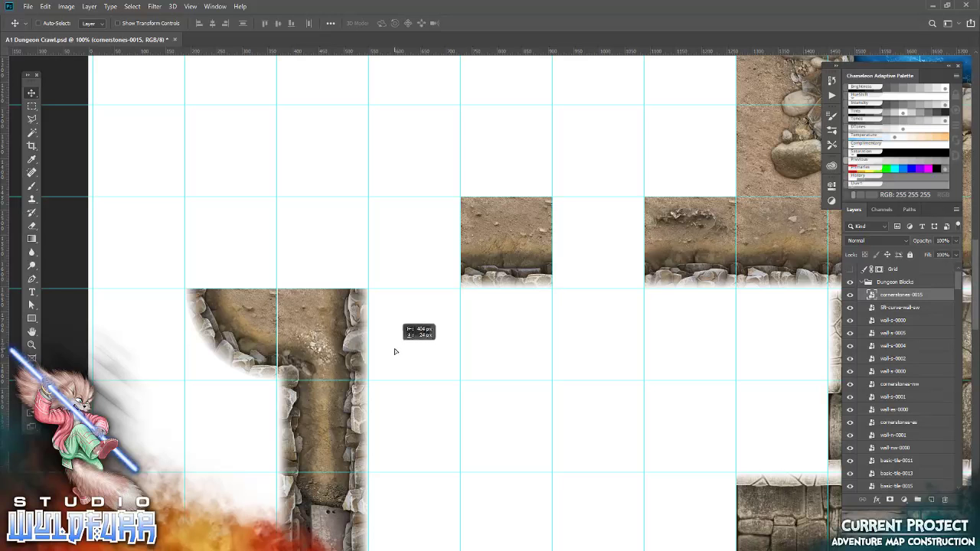
{"action": "key", "text": "z"}
{"action": "left_click", "coordinate": [262, 309]}
{"action": "left_click", "coordinate": [263, 309]}
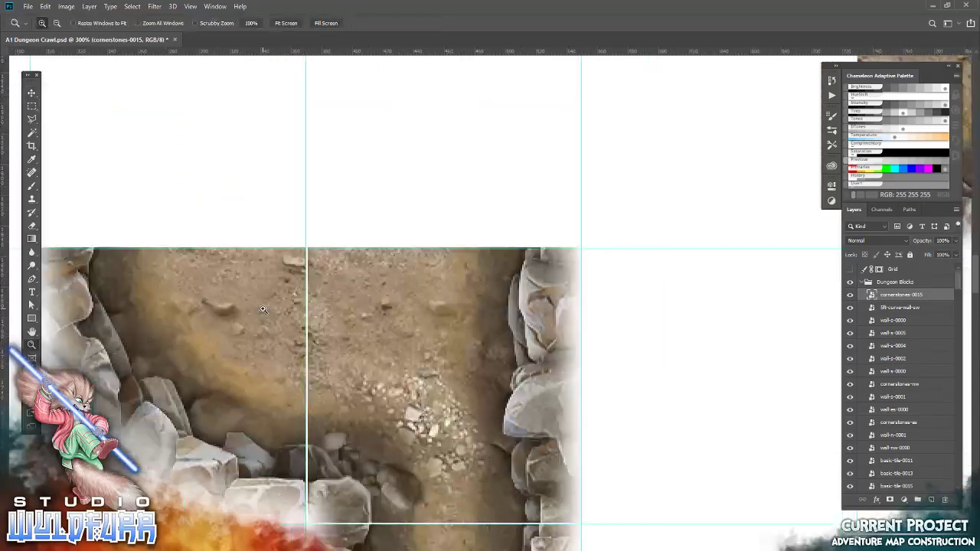
Step: Nudge the cornerstone tile down and select the 5ft-curve-wall-sw layer beneath it
{"action": "key", "text": "v"}
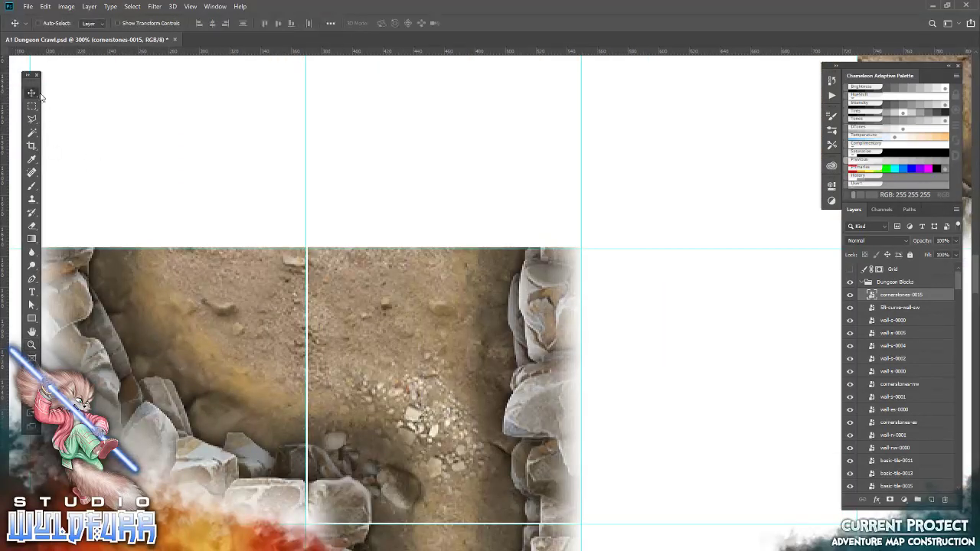
{"action": "key", "text": "Down"}
{"action": "key", "text": "Down"}
{"action": "right_click", "coordinate": [268, 263]}
{"action": "left_click", "coordinate": [294, 278]}
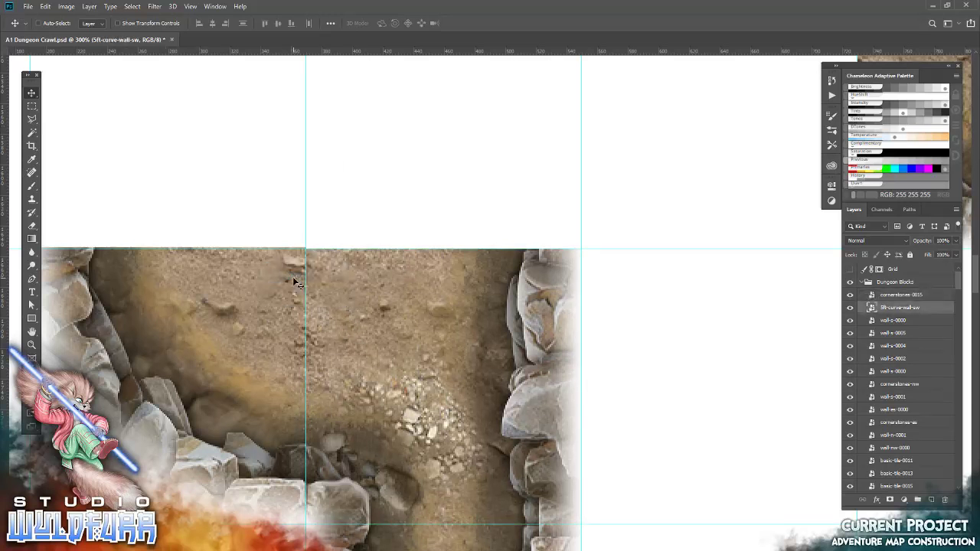
{"action": "key", "text": "ctrl+comma"}
{"action": "key", "text": "ctrl+comma"}
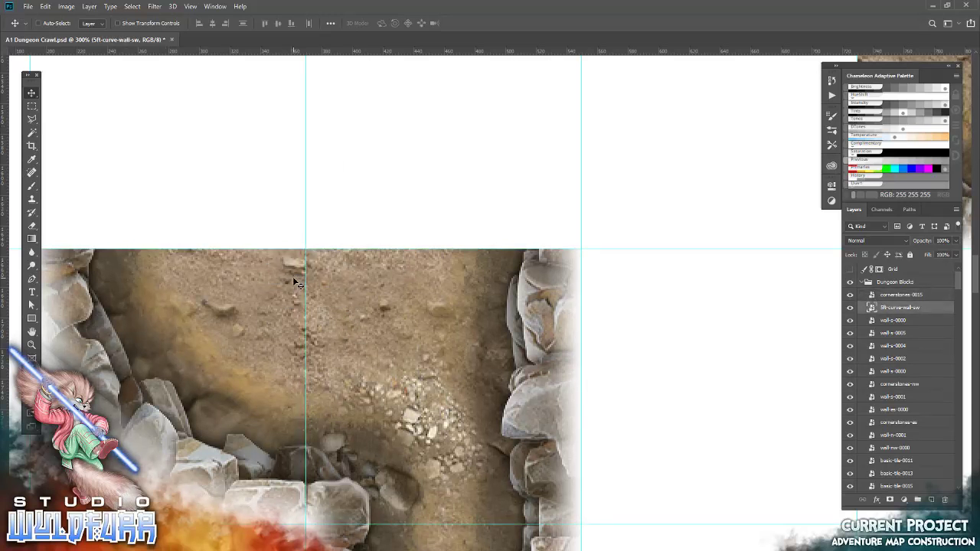
{"action": "mouse_move", "coordinate": [442, 228]}
{"action": "left_mouse_down"}
{"action": "mouse_move", "coordinate": [350, 324]}
{"action": "mouse_move", "coordinate": [339, 320]}
{"action": "left_mouse_up"}
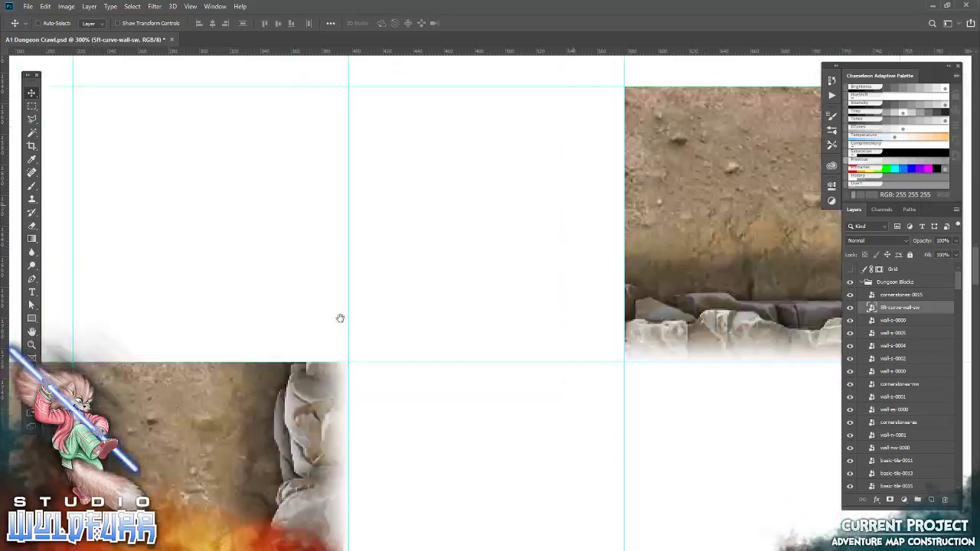
Step: Place the wall-s-0000 tile from Wall Tiles into the empty top-row slot
{"action": "key", "text": "alt+Tab"}
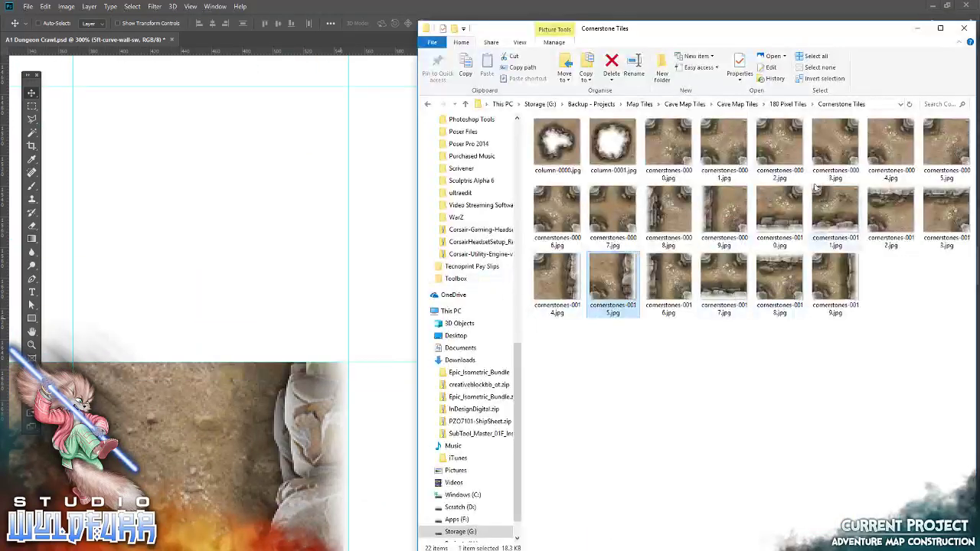
{"action": "left_click", "coordinate": [797, 104]}
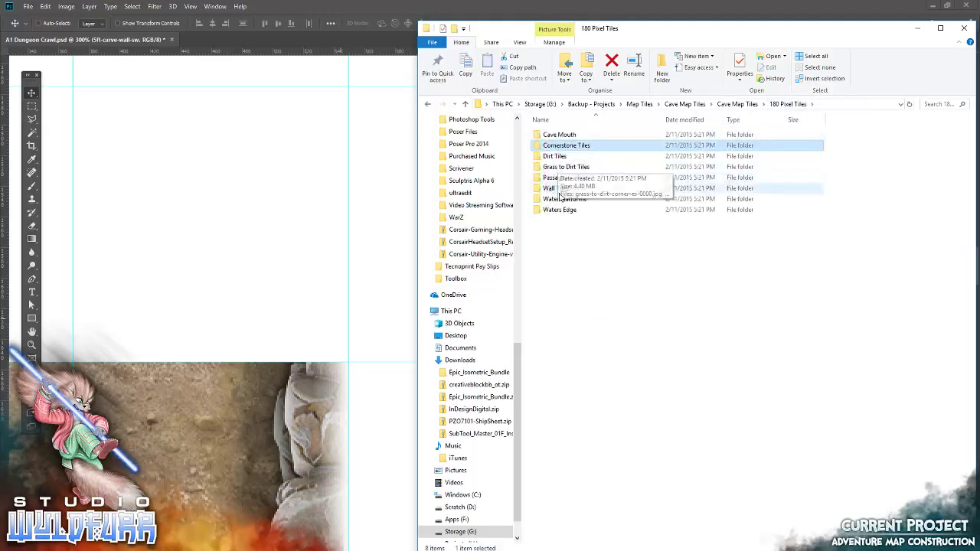
{"action": "double_click", "coordinate": [562, 188]}
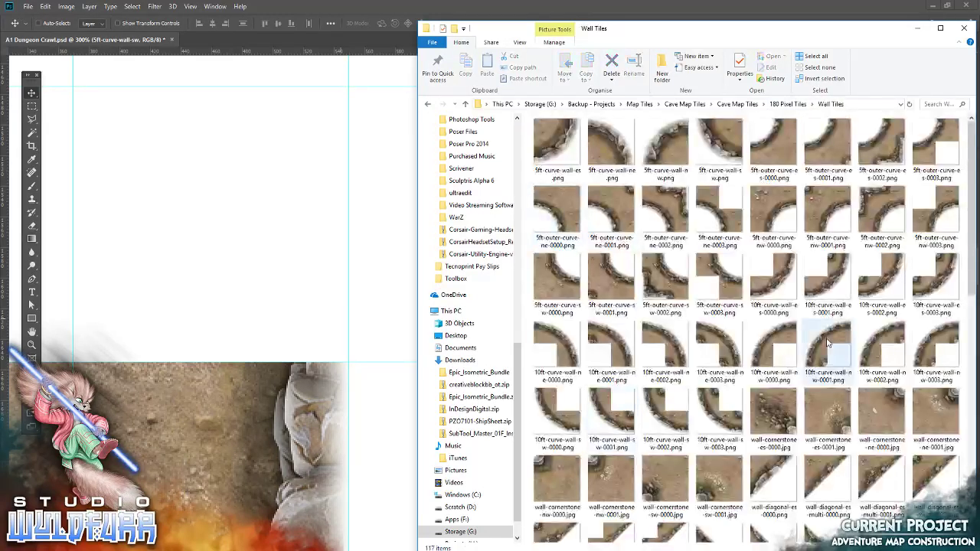
{"action": "scroll", "coordinate": [787, 414], "scroll_direction": "down", "scroll_amount": 5}
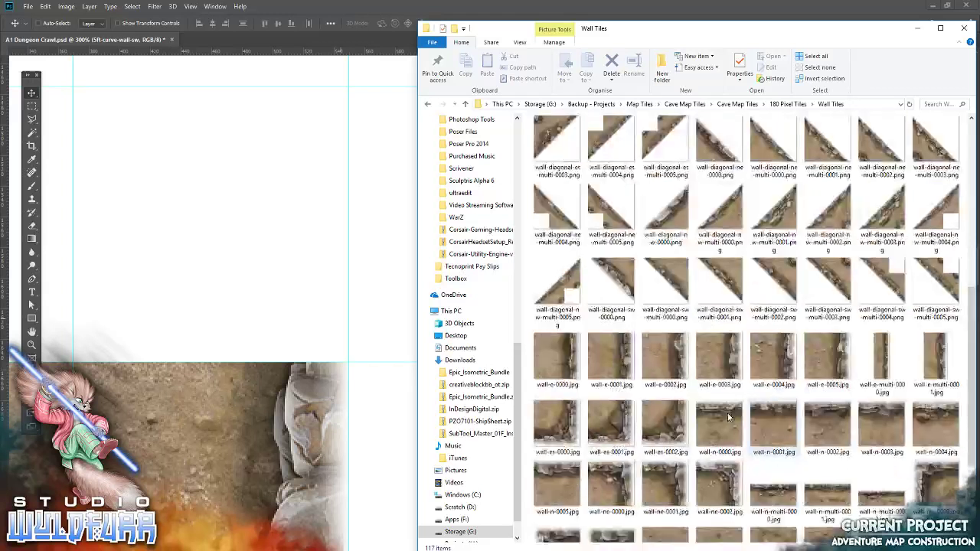
{"action": "scroll", "coordinate": [745, 415], "scroll_direction": "down", "scroll_amount": 3}
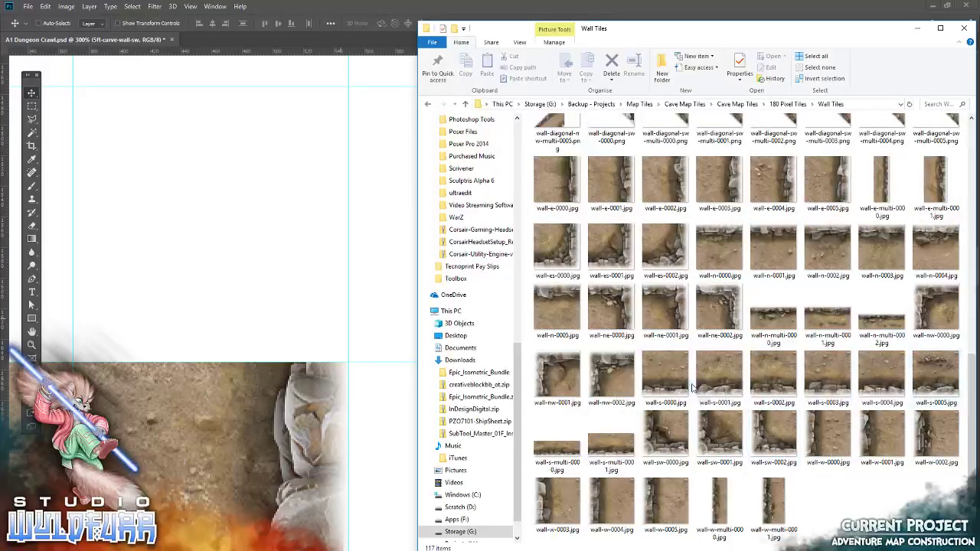
{"action": "left_click_drag", "start_coordinate": [666, 376], "coordinate": [291, 307]}
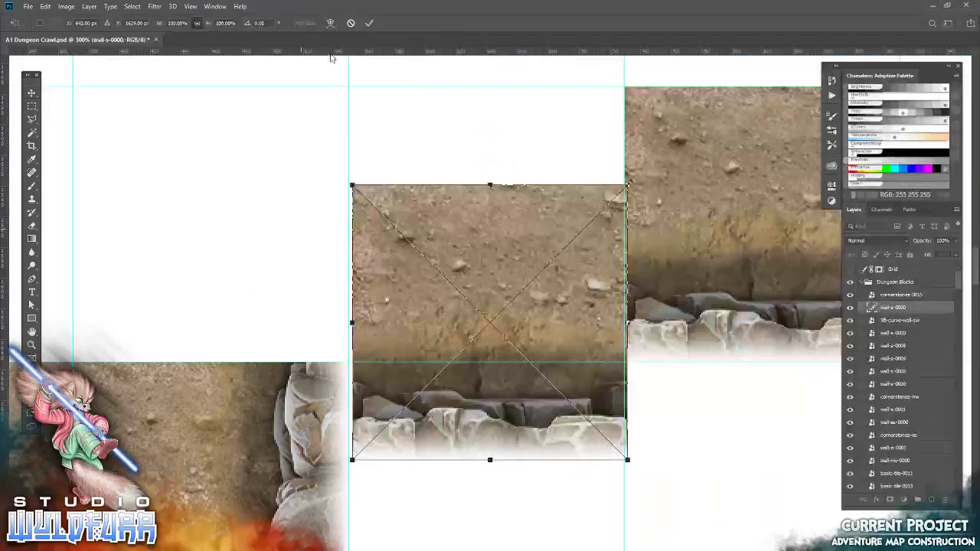
{"action": "left_click", "coordinate": [369, 22]}
{"action": "left_click_drag", "start_coordinate": [456, 274], "coordinate": [456, 177]}
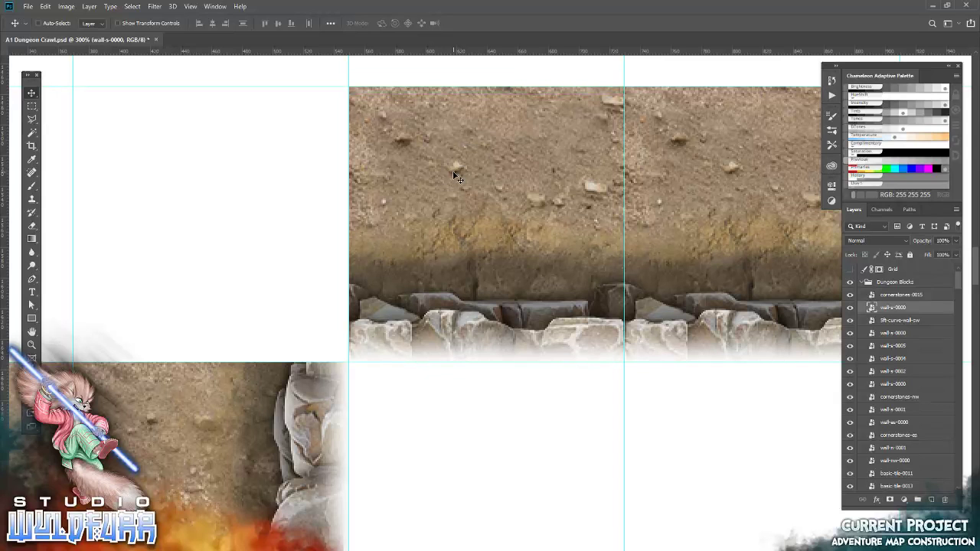
Step: Place the wall-cornerstone-es-0000 tile in the corner beside the new wall
{"action": "key", "text": "alt+Tab"}
{"action": "scroll", "coordinate": [780, 277], "scroll_direction": "up", "scroll_amount": 3}
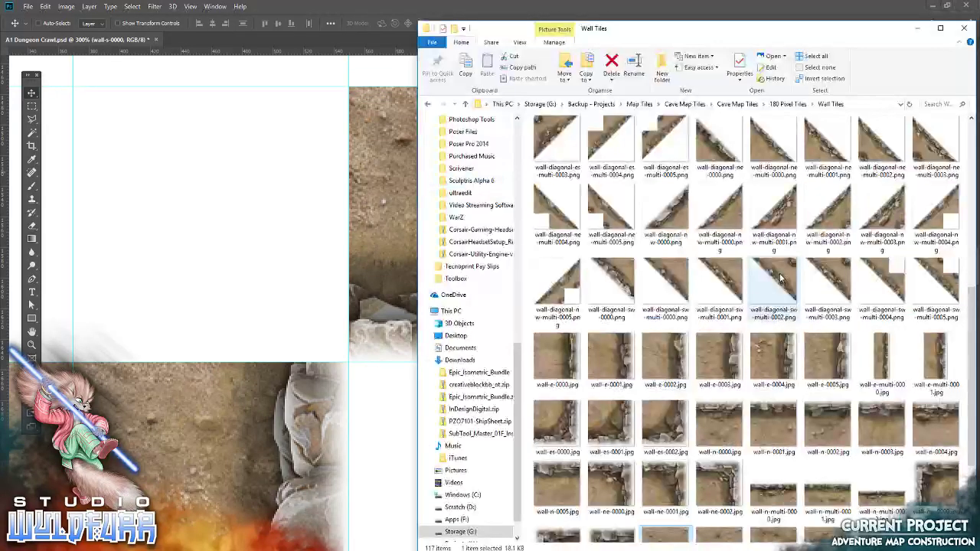
{"action": "scroll", "coordinate": [781, 277], "scroll_direction": "up", "scroll_amount": 3}
{"action": "left_click_drag", "start_coordinate": [774, 418], "coordinate": [301, 240]}
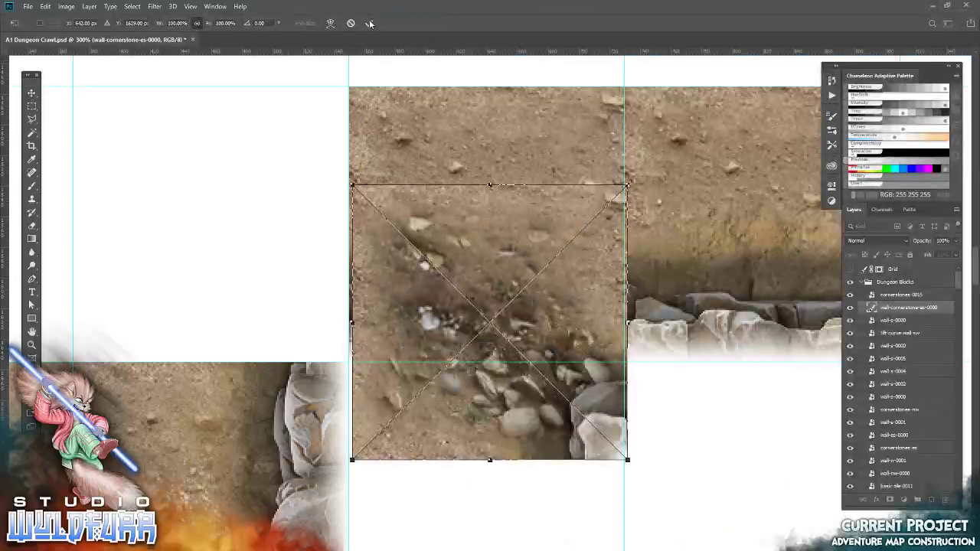
{"action": "left_click", "coordinate": [369, 23]}
{"action": "mouse_move", "coordinate": [571, 423]}
{"action": "left_mouse_down"}
{"action": "mouse_move", "coordinate": [288, 325]}
{"action": "mouse_move", "coordinate": [301, 332]}
{"action": "left_mouse_up"}
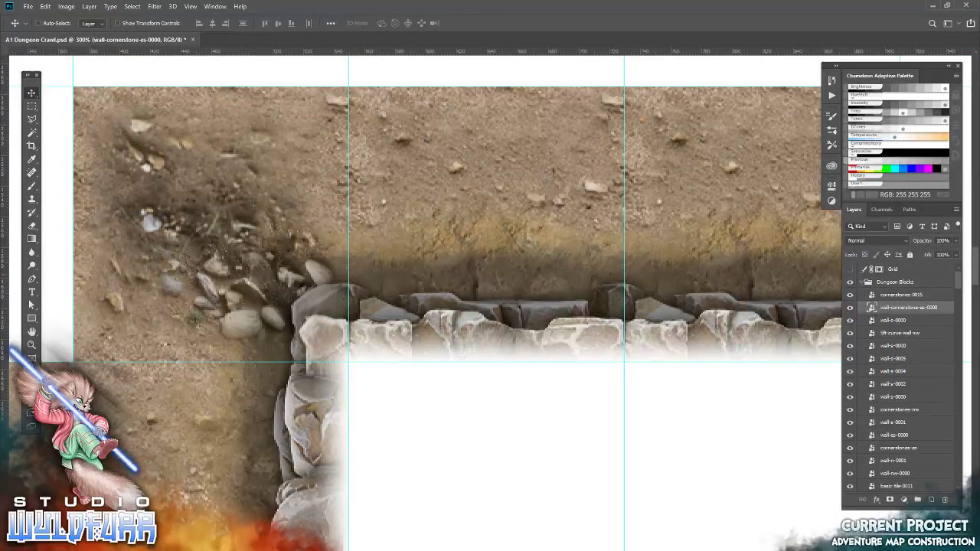
{"action": "scroll", "coordinate": [490, 307], "scroll_direction": "left", "scroll_amount": 5}
Step: Place the wall-diagonal-sw-0000 tile into the left cell of the passage
{"action": "key", "text": "alt+Tab"}
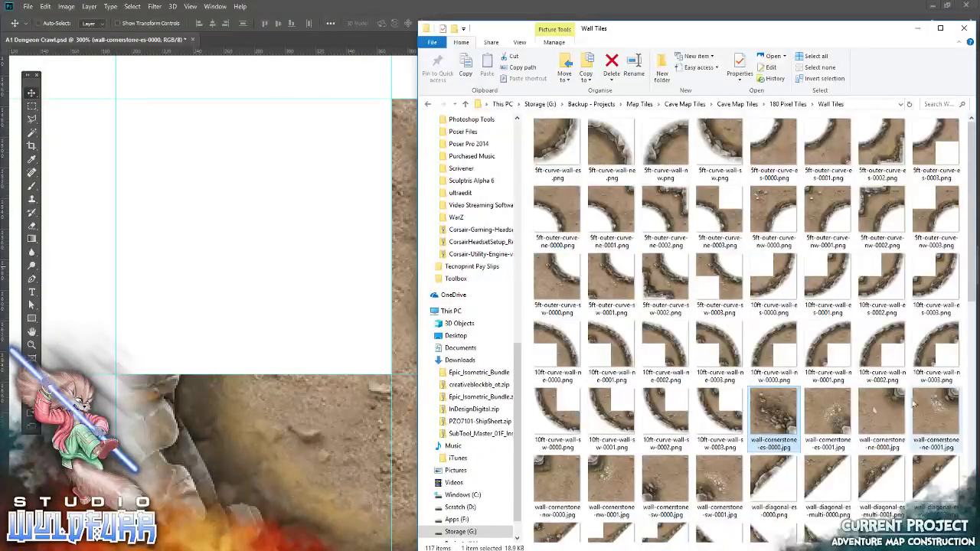
{"action": "mouse_move", "coordinate": [827, 418]}
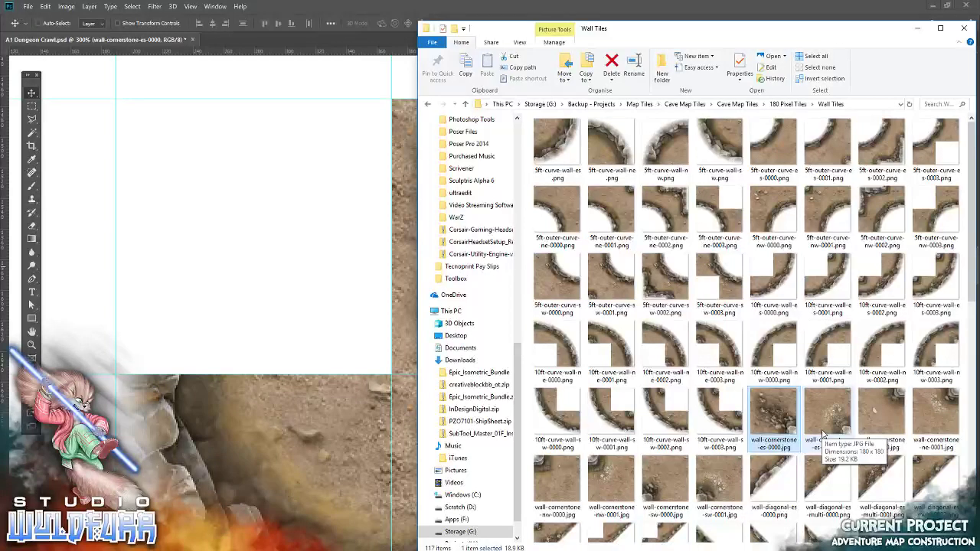
{"action": "scroll", "coordinate": [823, 434], "scroll_direction": "down", "scroll_amount": 3}
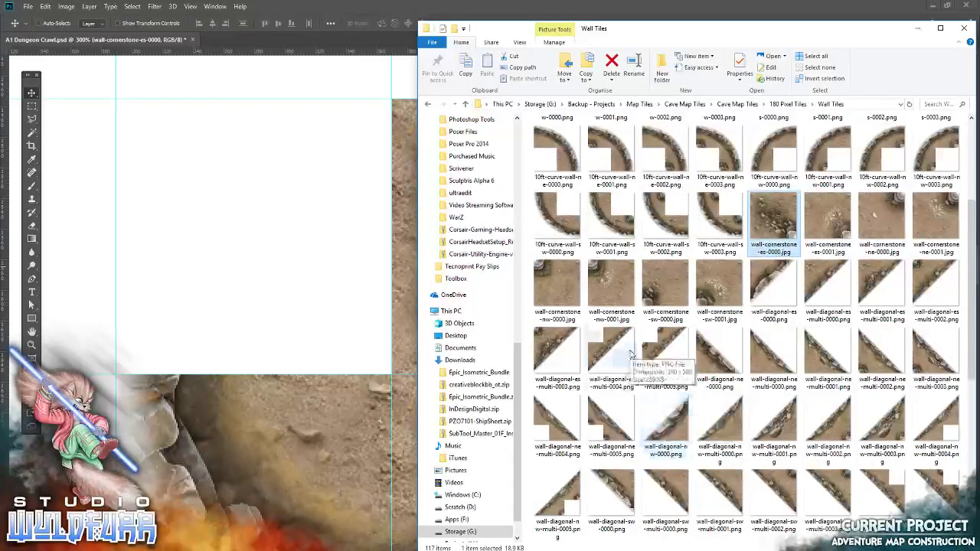
{"action": "scroll", "coordinate": [670, 383], "scroll_direction": "down", "scroll_amount": 6}
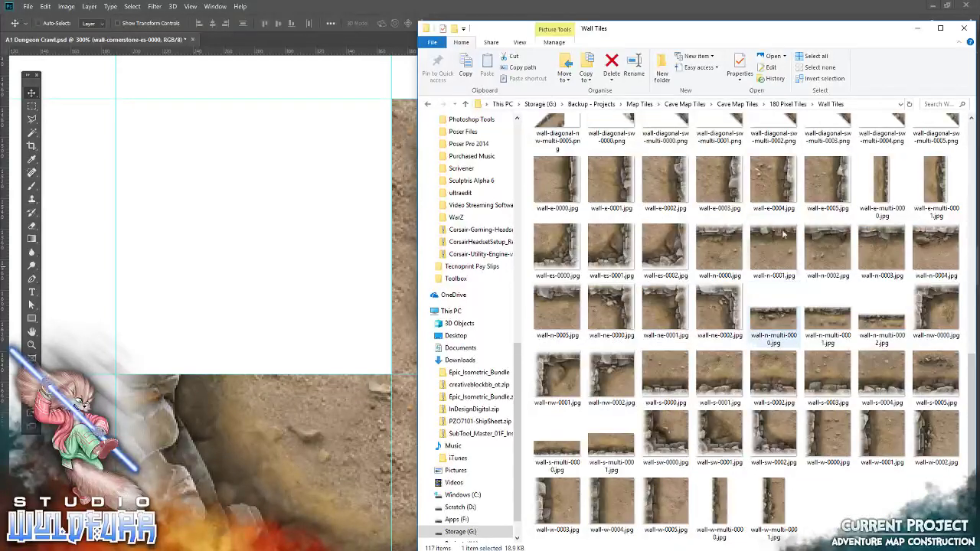
{"action": "scroll", "coordinate": [773, 295], "scroll_direction": "up", "scroll_amount": 3}
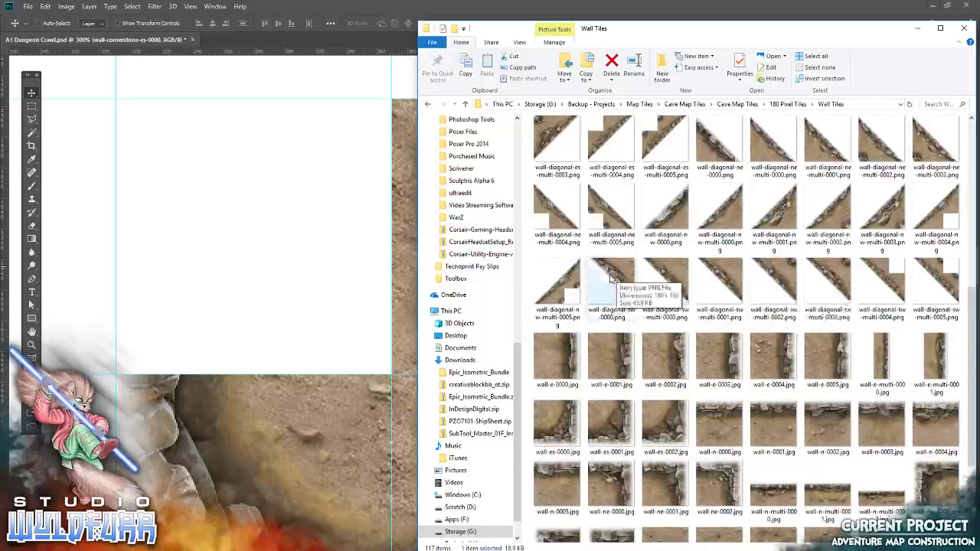
{"action": "left_click_drag", "start_coordinate": [623, 283], "coordinate": [306, 252]}
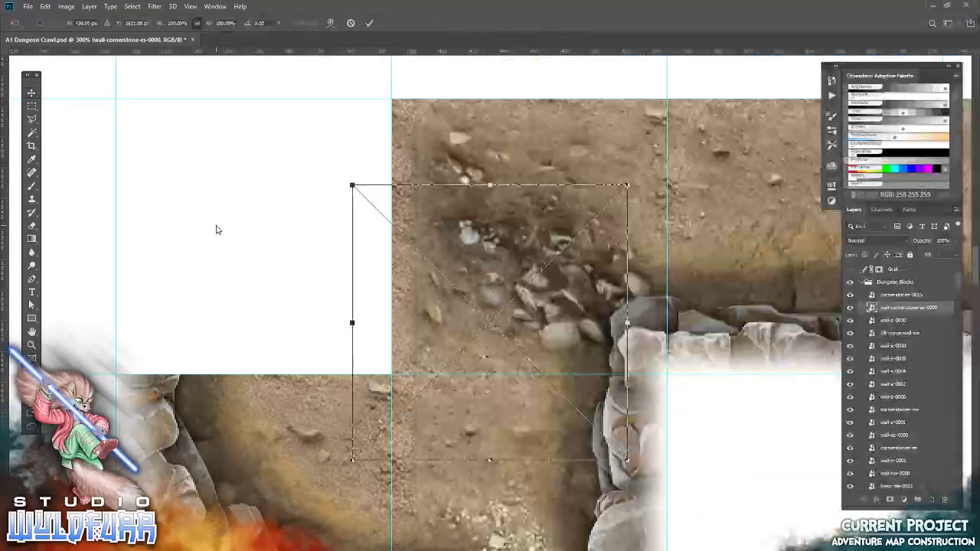
{"action": "left_click_drag", "start_coordinate": [210, 191], "coordinate": [458, 249]}
{"action": "mouse_move", "coordinate": [738, 335]}
{"action": "left_mouse_down"}
{"action": "mouse_move", "coordinate": [285, 229]}
{"action": "mouse_move", "coordinate": [225, 251]}
{"action": "left_mouse_up"}
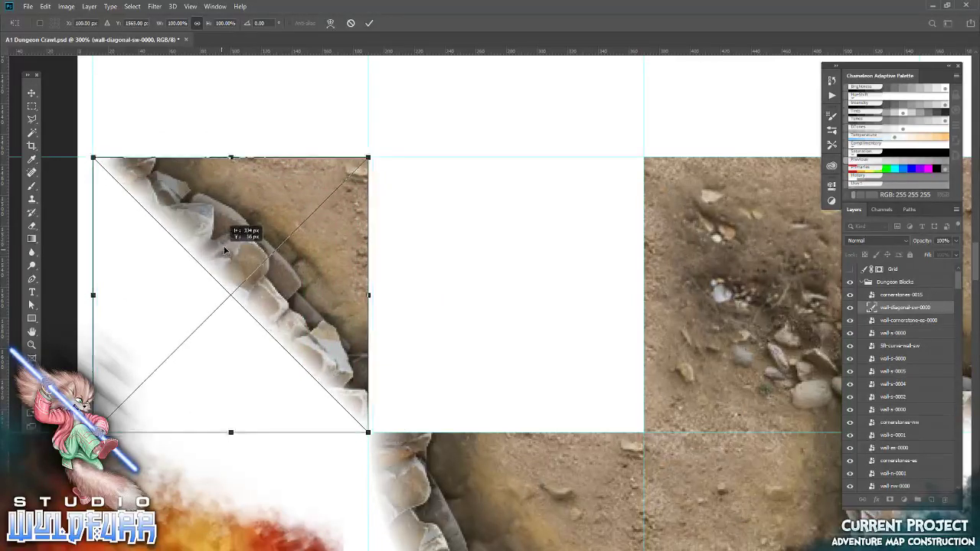
{"action": "key", "text": "alt+Tab"}
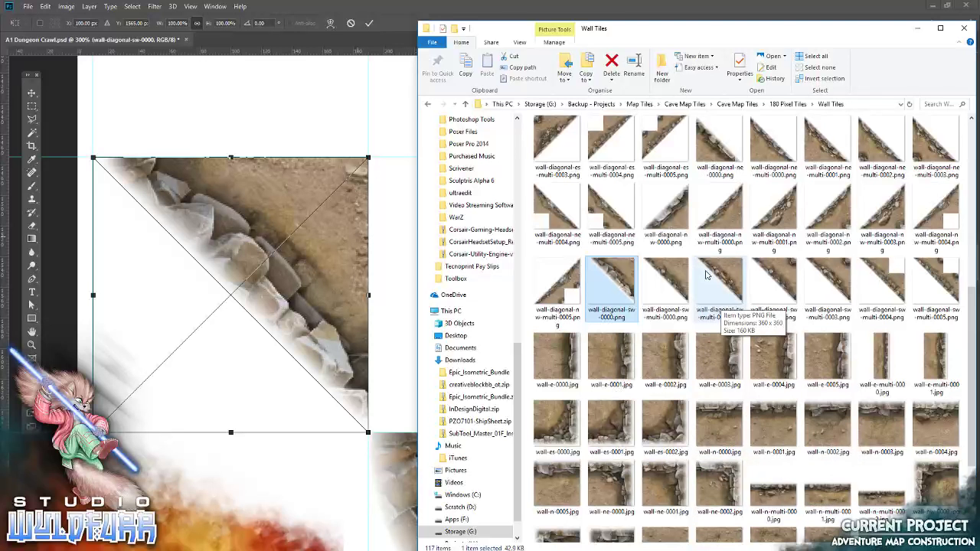
{"action": "scroll", "coordinate": [706, 274], "scroll_direction": "up", "scroll_amount": 5}
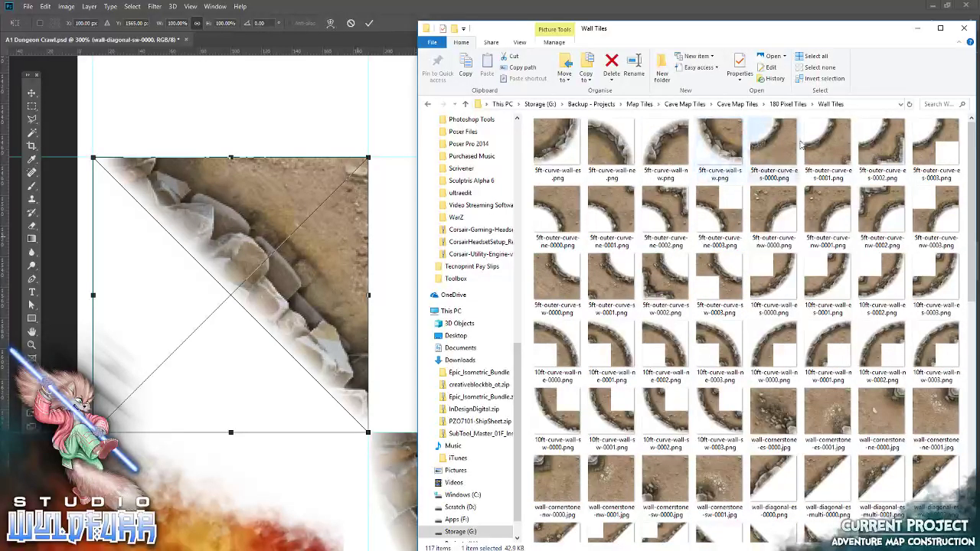
{"action": "left_click", "coordinate": [563, 227]}
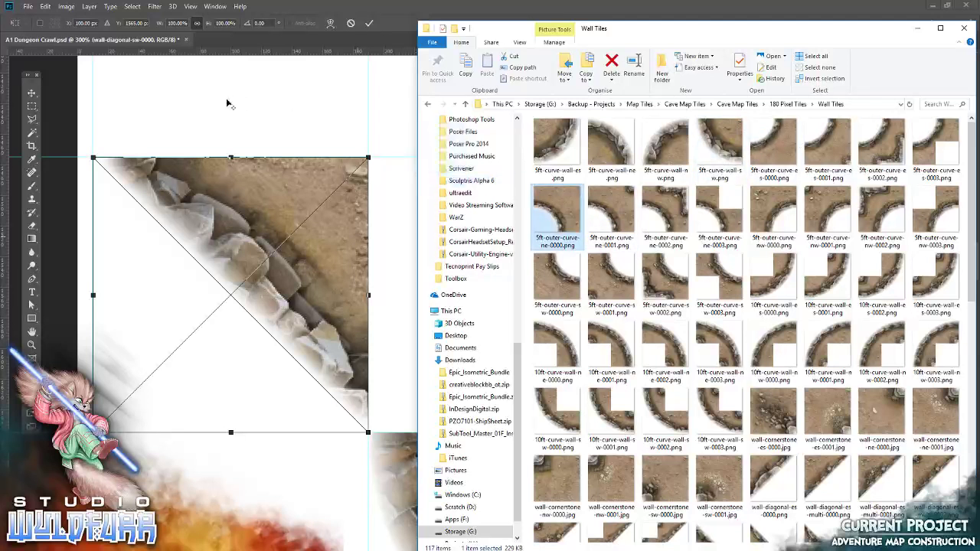
{"action": "left_click", "coordinate": [371, 21]}
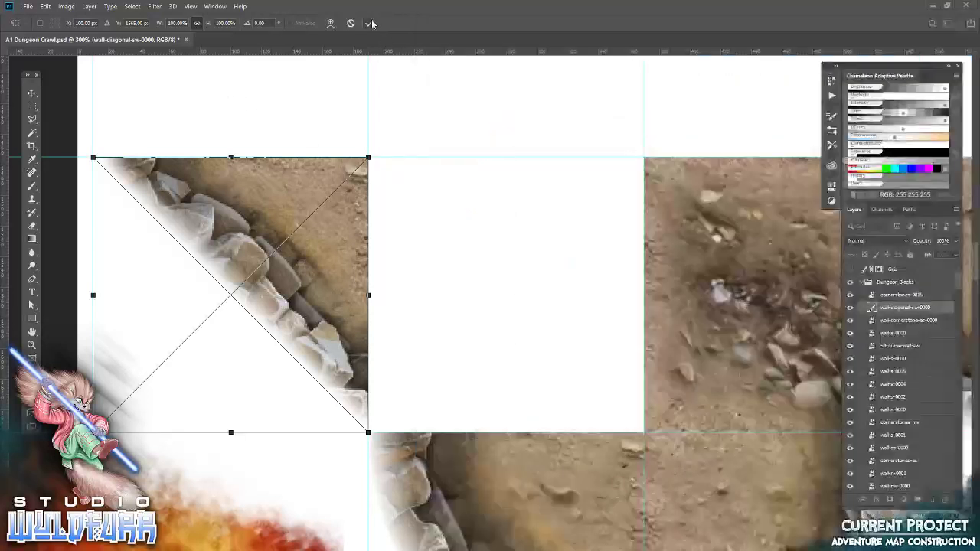
Step: Place the 5ft-outer-curve-ne-0000 curved wall tile and shift it down one cell
{"action": "key", "text": "alt+Tab"}
{"action": "left_click_drag", "start_coordinate": [564, 221], "coordinate": [284, 148]}
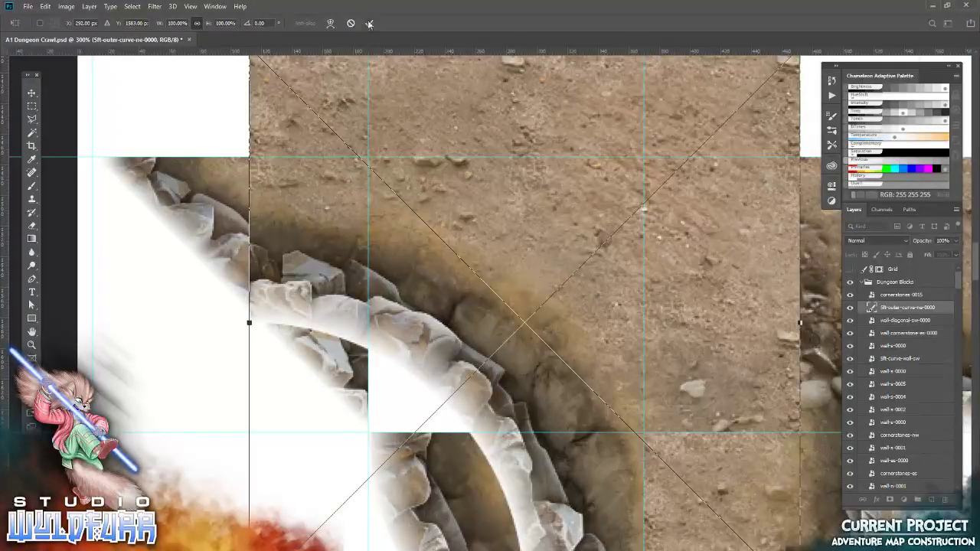
{"action": "left_click", "coordinate": [369, 24]}
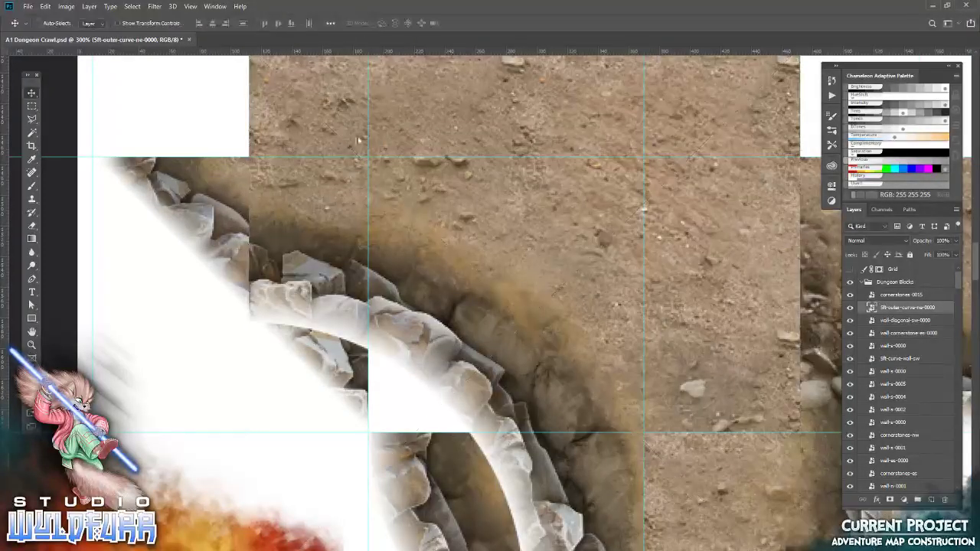
{"action": "left_click_drag", "start_coordinate": [424, 281], "coordinate": [253, 86]}
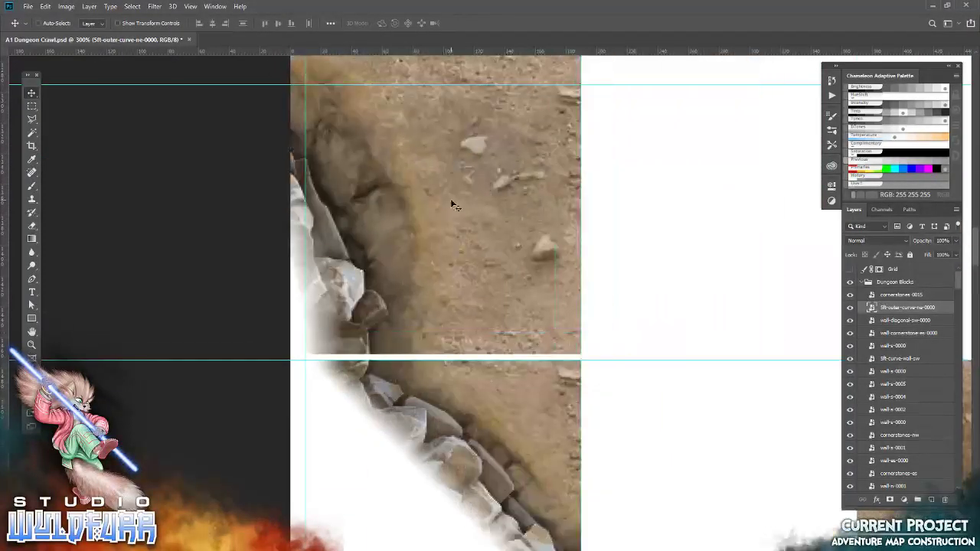
{"action": "left_click_drag", "start_coordinate": [455, 224], "coordinate": [460, 239]}
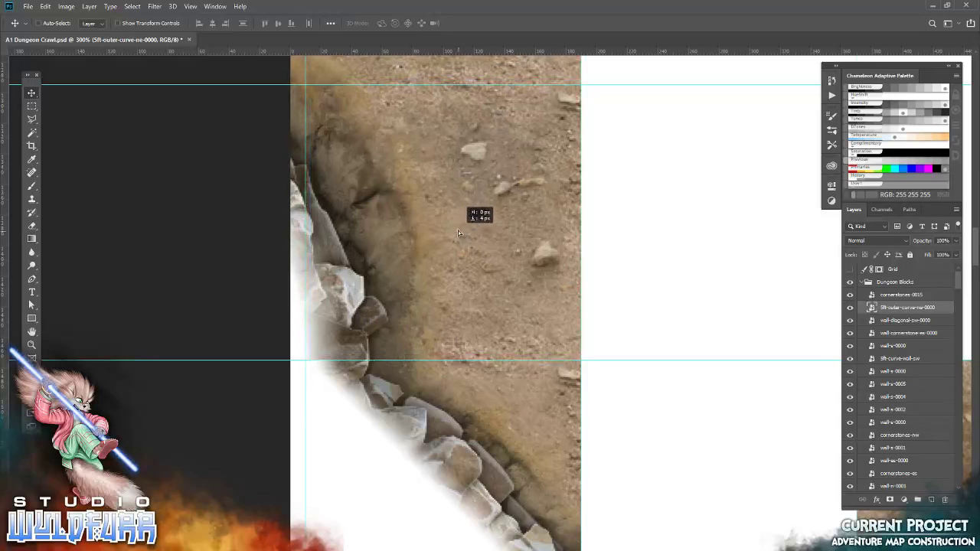
{"action": "mouse_move", "coordinate": [460, 239]}
{"action": "left_mouse_down"}
{"action": "mouse_move", "coordinate": [459, 431]}
{"action": "mouse_move", "coordinate": [499, 374]}
{"action": "mouse_move", "coordinate": [309, 155]}
{"action": "mouse_move", "coordinate": [221, 118]}
{"action": "left_mouse_up"}
{"action": "left_click_drag", "start_coordinate": [344, 285], "coordinate": [475, 253]}
Step: Place wall-cornerstone-sw-0001 at the passage corner and view the map at 100%
{"action": "key", "text": "alt+Tab"}
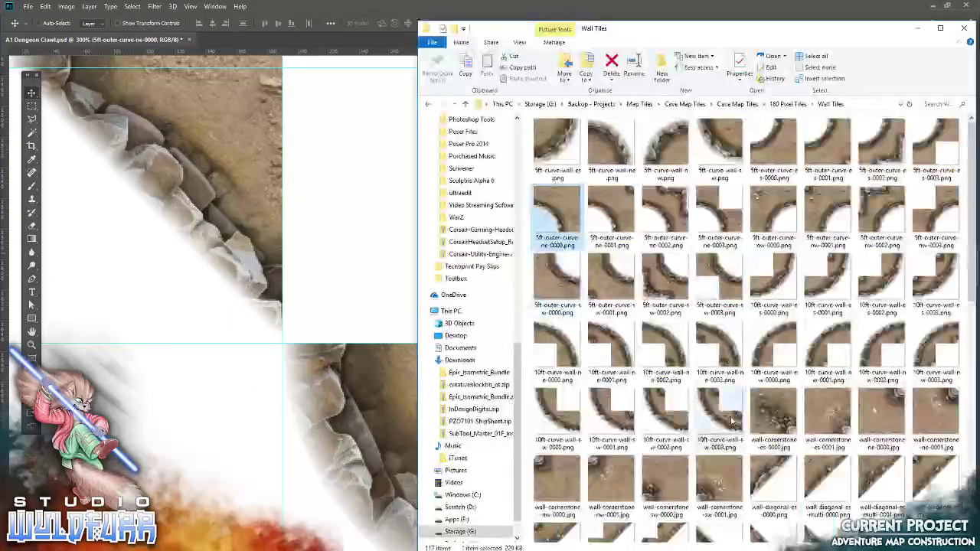
{"action": "mouse_move", "coordinate": [720, 481]}
{"action": "left_mouse_down"}
{"action": "mouse_move", "coordinate": [481, 399]}
{"action": "mouse_move", "coordinate": [489, 322]}
{"action": "left_mouse_up"}
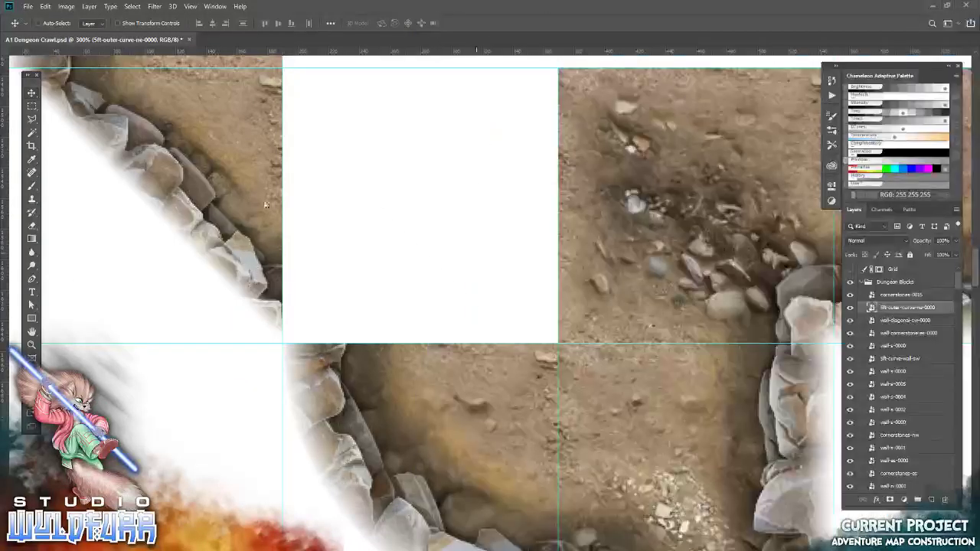
{"action": "key", "text": "Return"}
{"action": "left_click_drag", "start_coordinate": [434, 221], "coordinate": [364, 112]}
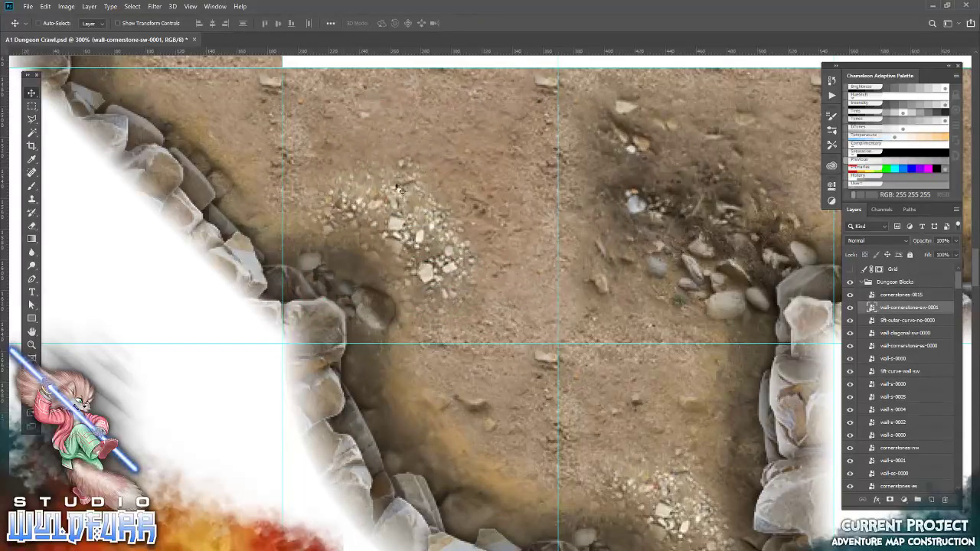
{"action": "left_click_drag", "start_coordinate": [427, 172], "coordinate": [291, 144]}
{"action": "scroll", "coordinate": [291, 144], "scroll_direction": "down", "scroll_amount": 5}
{"action": "scroll", "coordinate": [291, 144], "scroll_direction": "up", "scroll_amount": 5}
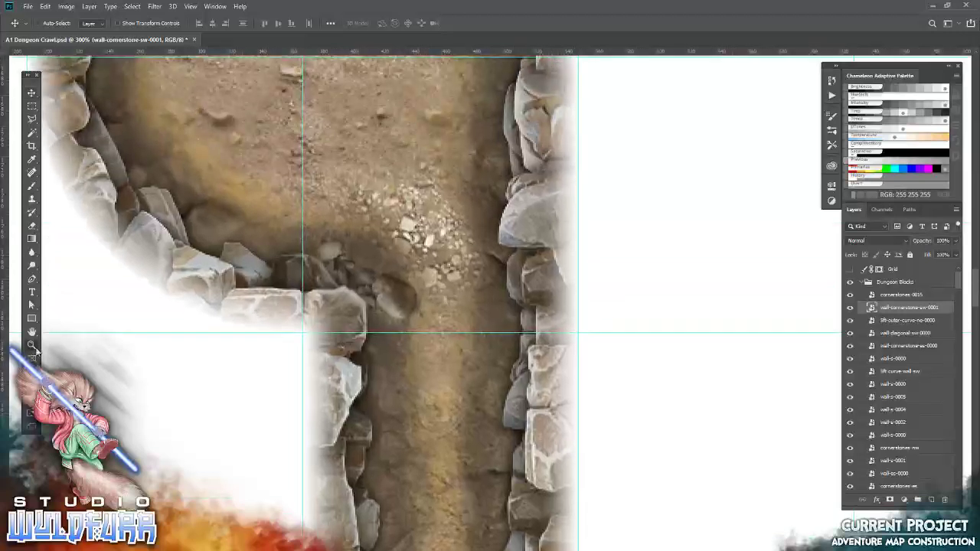
{"action": "double_click", "coordinate": [33, 345]}
{"action": "left_click_drag", "start_coordinate": [477, 265], "coordinate": [149, 308]}
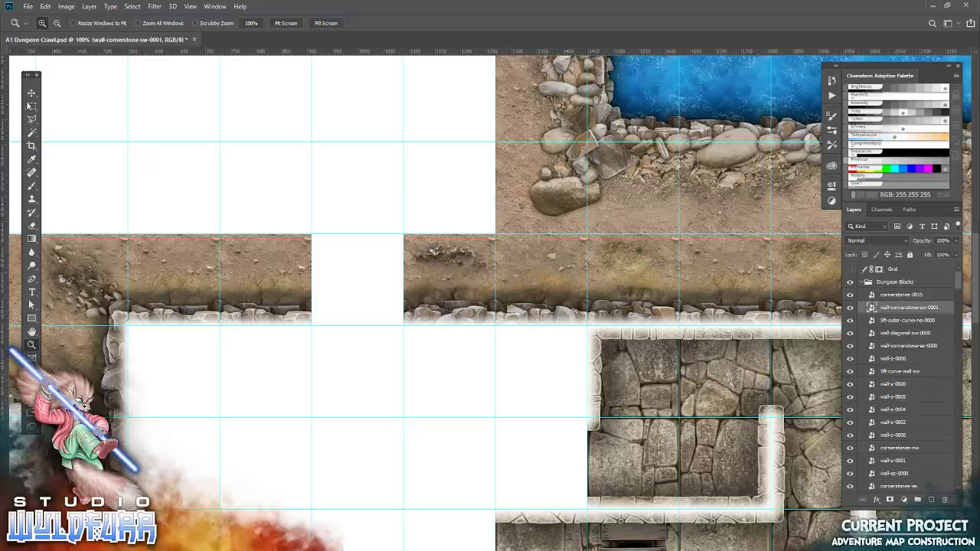
Step: Shift the wall-s-0004 and wall-s-0005 tiles along the upper wall row, leaving one empty cell
{"action": "key", "text": "v"}
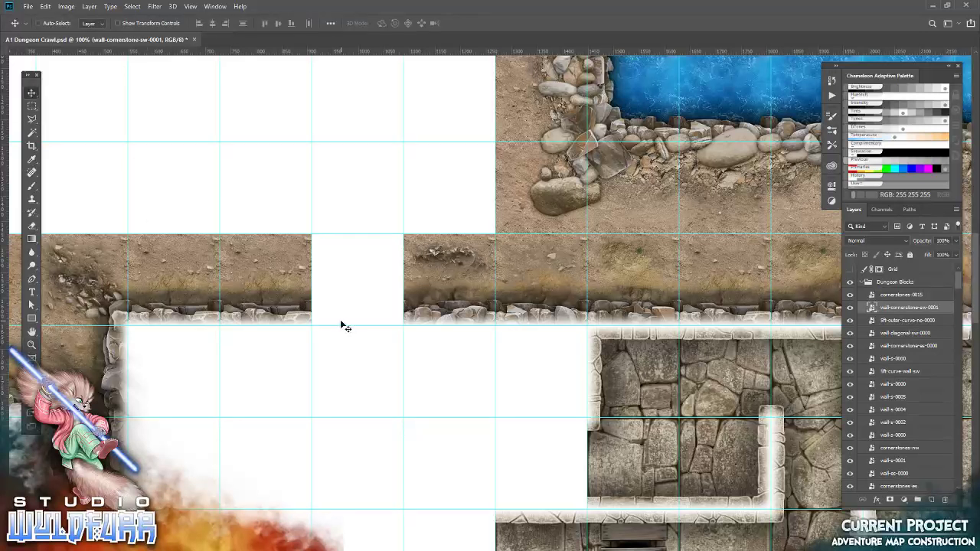
{"action": "right_click", "coordinate": [525, 273]}
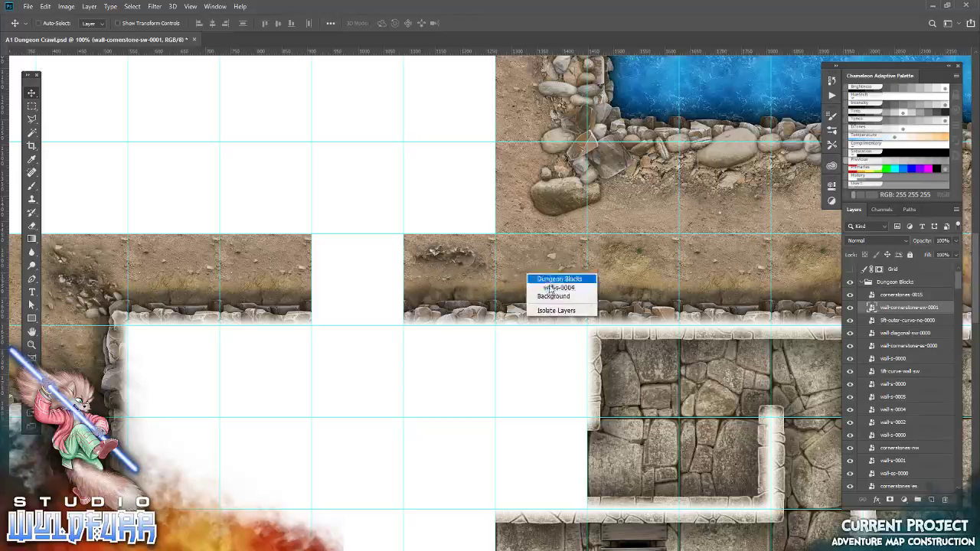
{"action": "left_click", "coordinate": [549, 287]}
{"action": "left_click_drag", "start_coordinate": [552, 281], "coordinate": [372, 273]}
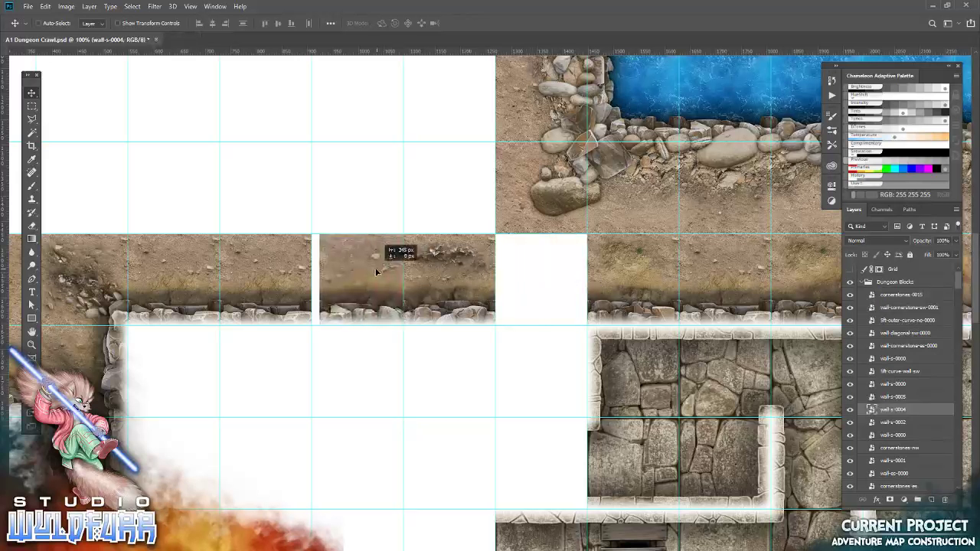
{"action": "right_click", "coordinate": [465, 285]}
{"action": "left_click", "coordinate": [473, 287]}
{"action": "left_click_drag", "start_coordinate": [473, 287], "coordinate": [553, 305]}
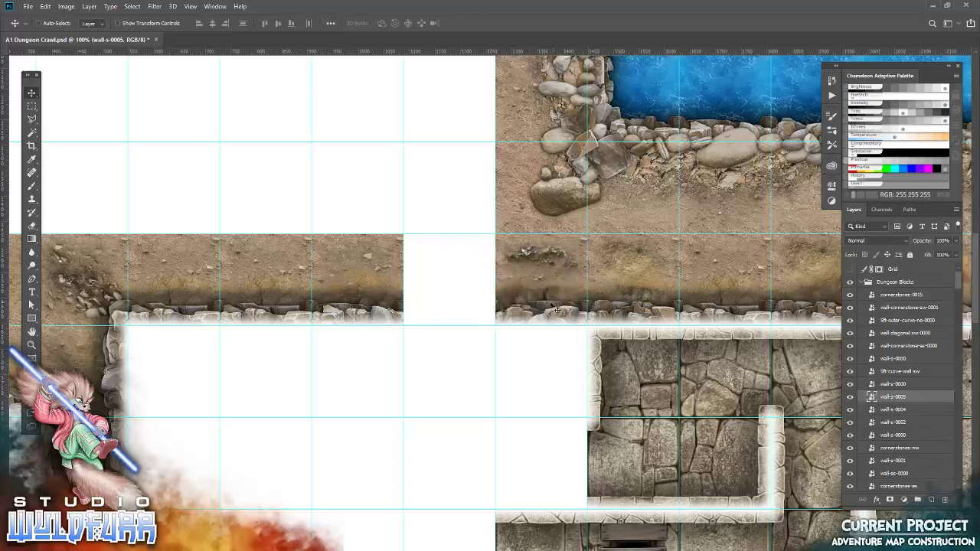
{"action": "right_click", "coordinate": [377, 281]}
{"action": "left_click_drag", "start_coordinate": [389, 291], "coordinate": [467, 293]}
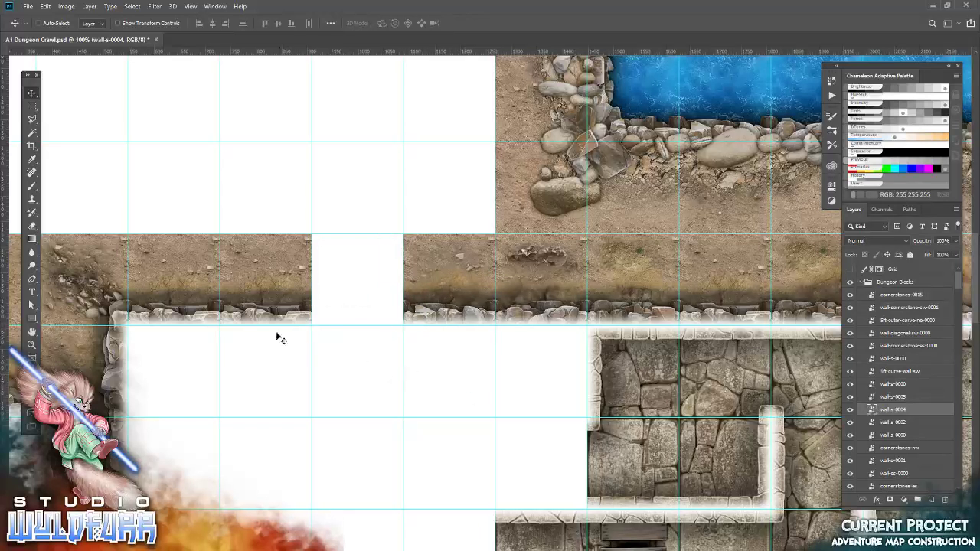
{"action": "key", "text": "alt+Tab"}
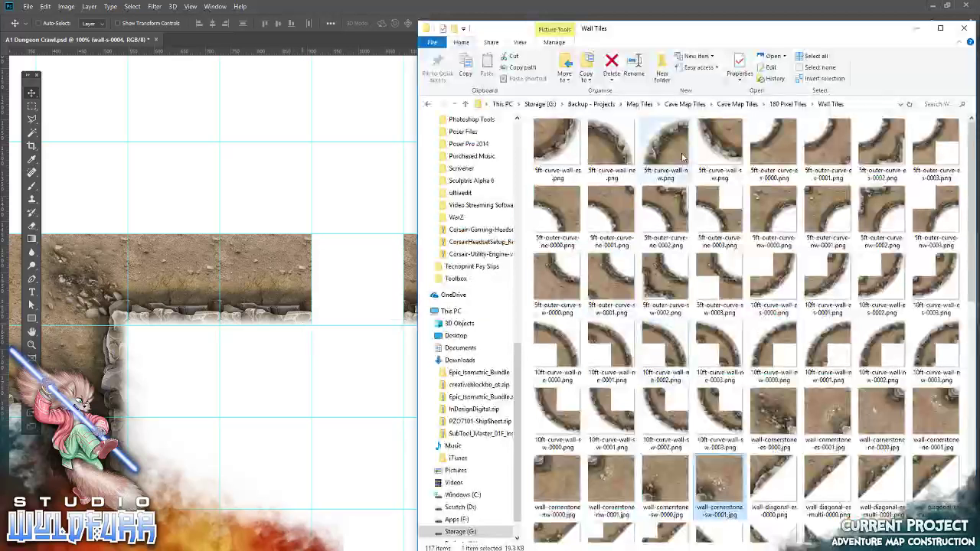
Step: Browse to Dungeon Map Tiles I Update > Dungeon Map Tiles > 180 Pixels Scale > Wall Overlays
{"action": "left_click", "coordinate": [788, 104]}
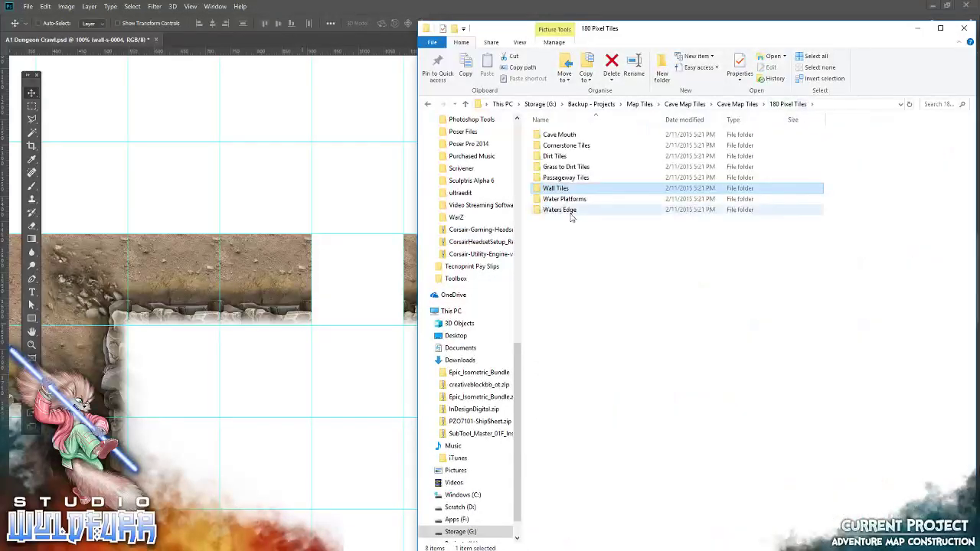
{"action": "left_click", "coordinate": [639, 104]}
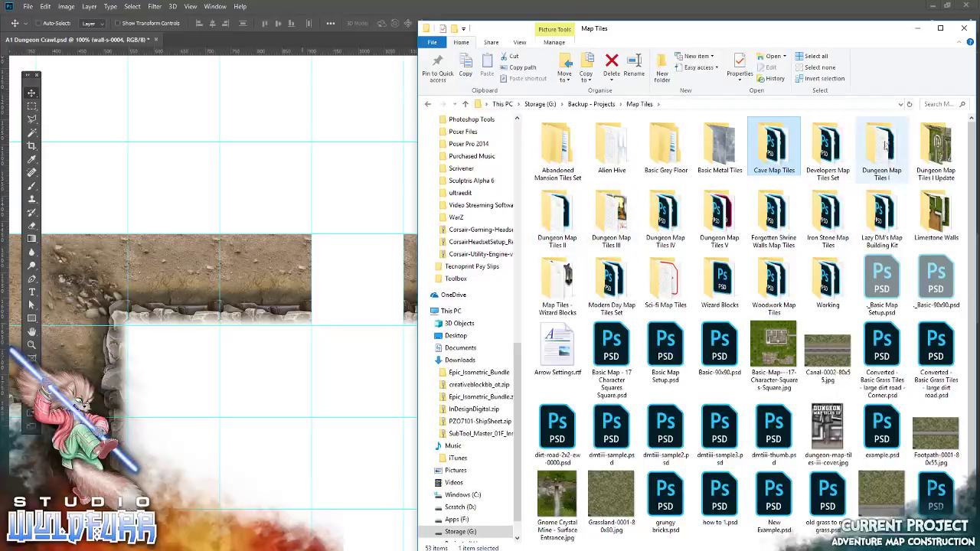
{"action": "double_click", "coordinate": [881, 147]}
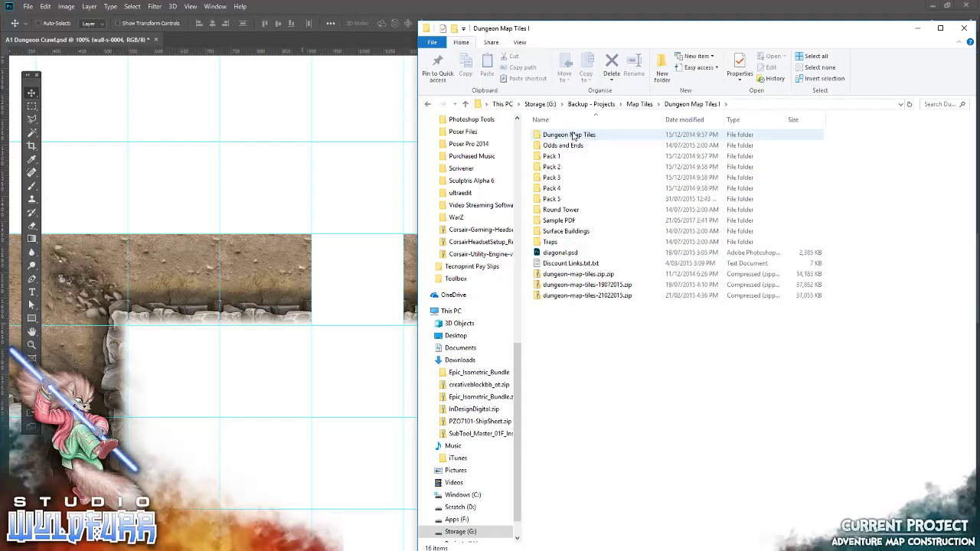
{"action": "double_click", "coordinate": [573, 136]}
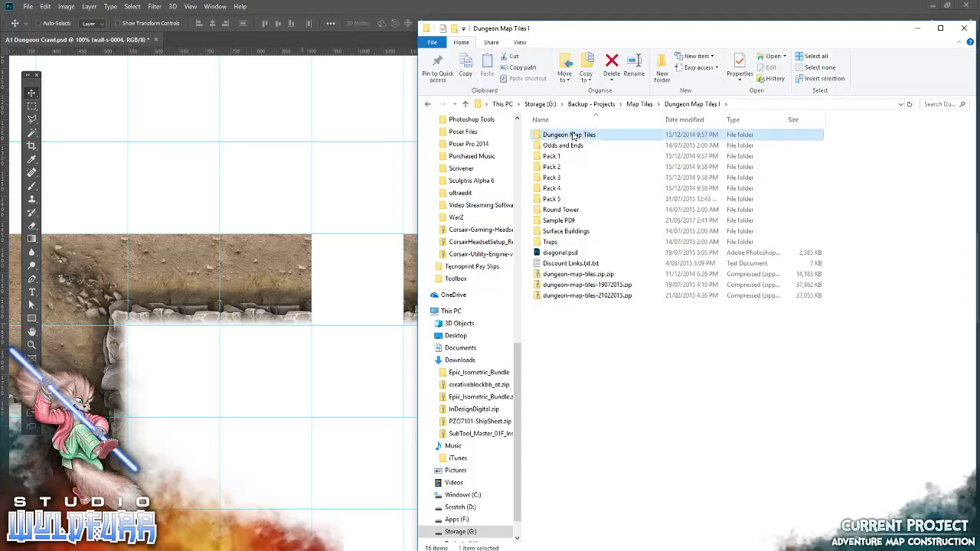
{"action": "left_click", "coordinate": [642, 105]}
{"action": "double_click", "coordinate": [935, 145]}
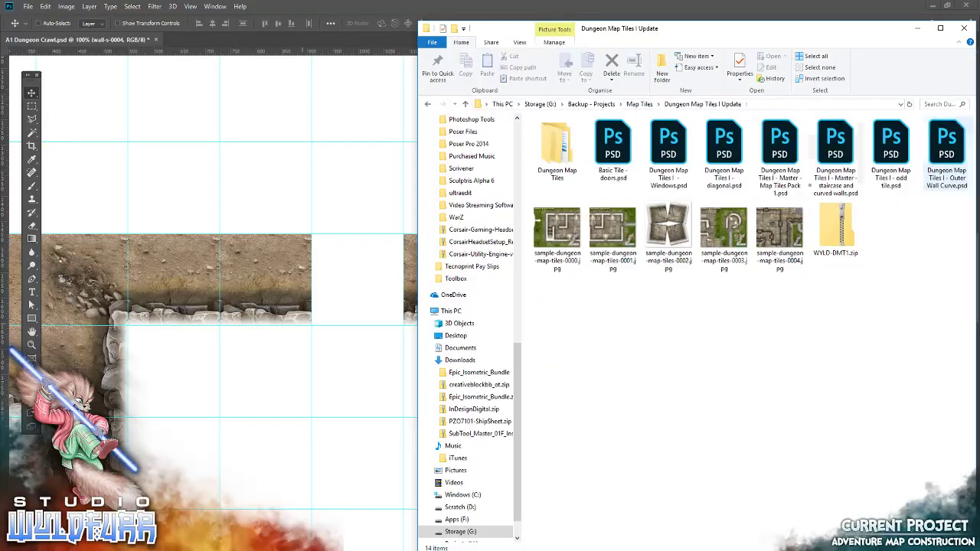
{"action": "double_click", "coordinate": [557, 157]}
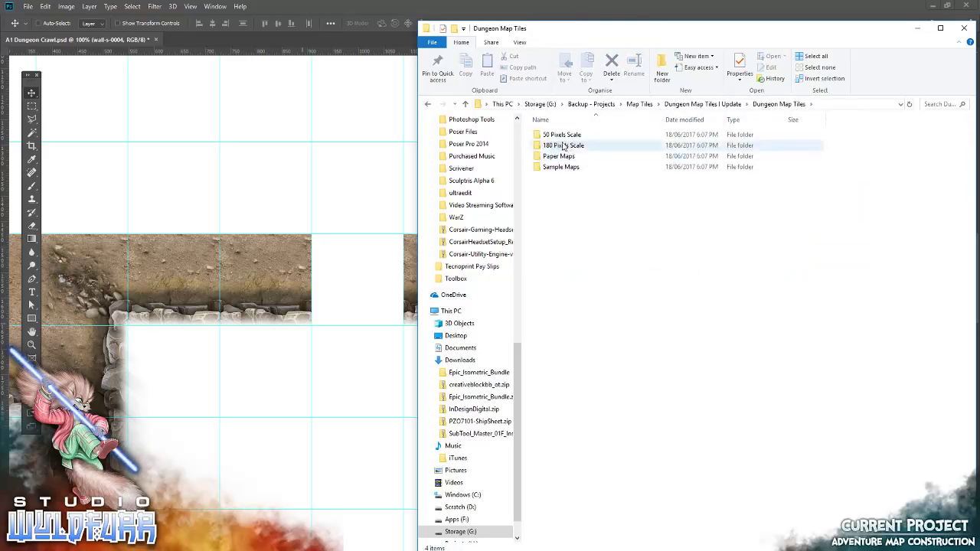
{"action": "double_click", "coordinate": [563, 146]}
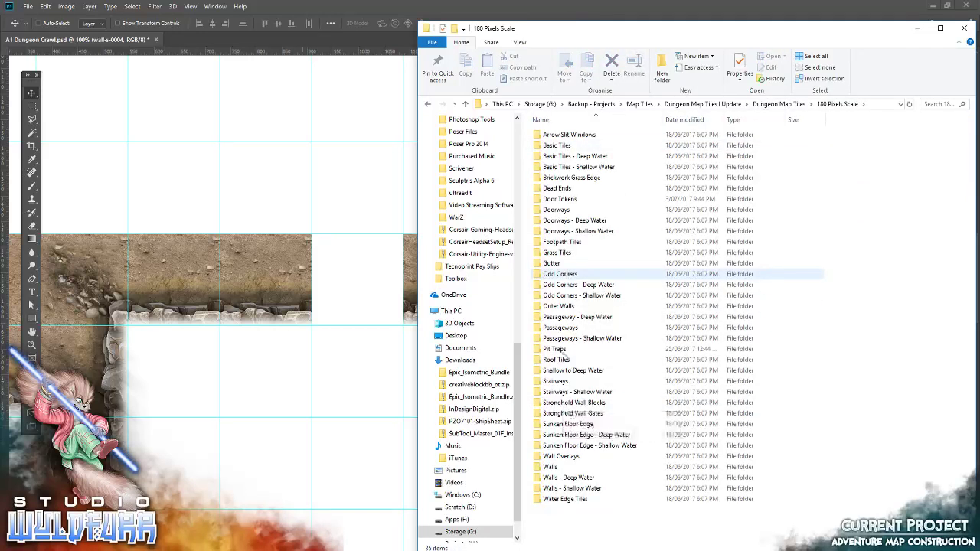
{"action": "double_click", "coordinate": [559, 456]}
{"action": "scroll", "coordinate": [647, 314], "scroll_direction": "down", "scroll_amount": 1}
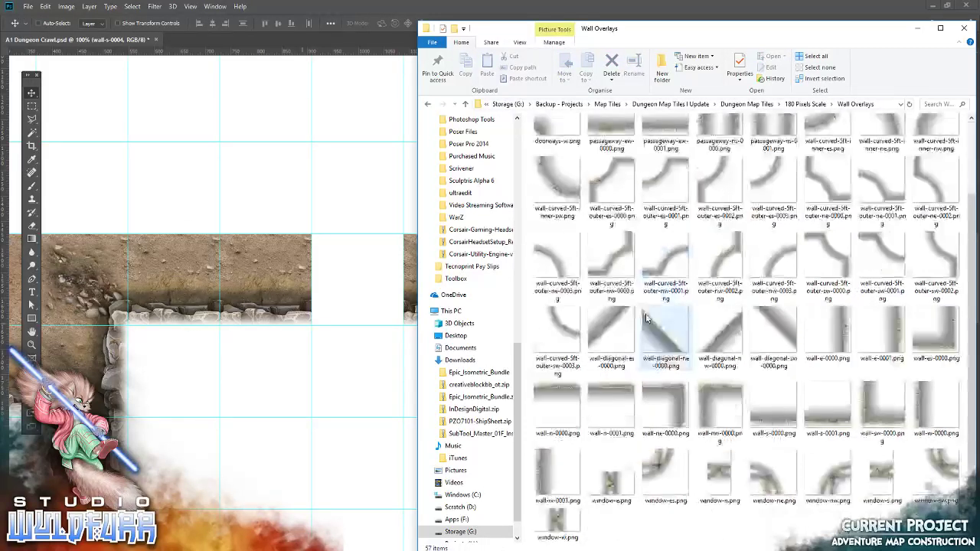
Step: Place the window-ne and window-nw arch overlays on the wall strip, window-ne topmost in Dungeon Blocks
{"action": "mouse_move", "coordinate": [770, 481]}
{"action": "left_mouse_down"}
{"action": "mouse_move", "coordinate": [355, 302]}
{"action": "mouse_move", "coordinate": [490, 322]}
{"action": "left_mouse_up"}
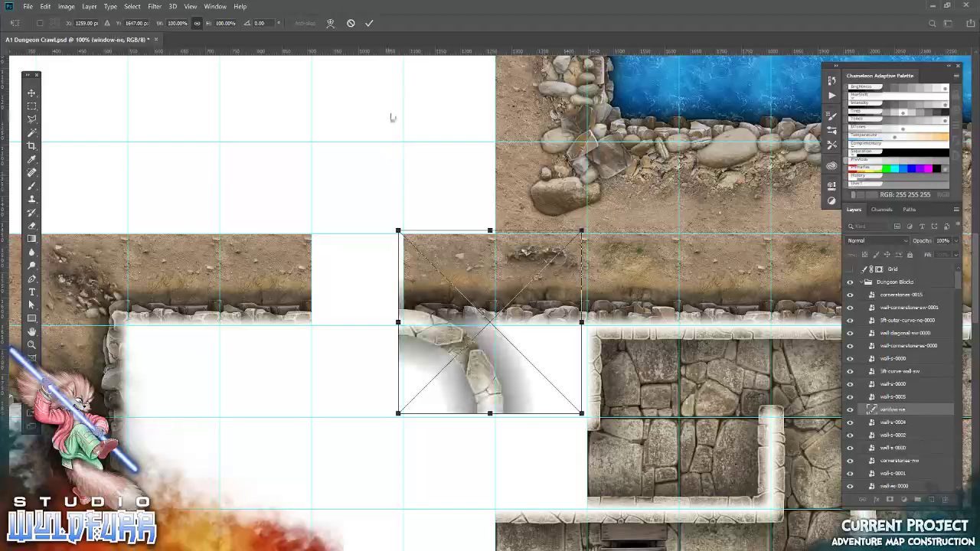
{"action": "left_click", "coordinate": [370, 24]}
{"action": "mouse_move", "coordinate": [460, 387]}
{"action": "left_mouse_down"}
{"action": "mouse_move", "coordinate": [457, 305]}
{"action": "mouse_move", "coordinate": [470, 305]}
{"action": "left_mouse_up"}
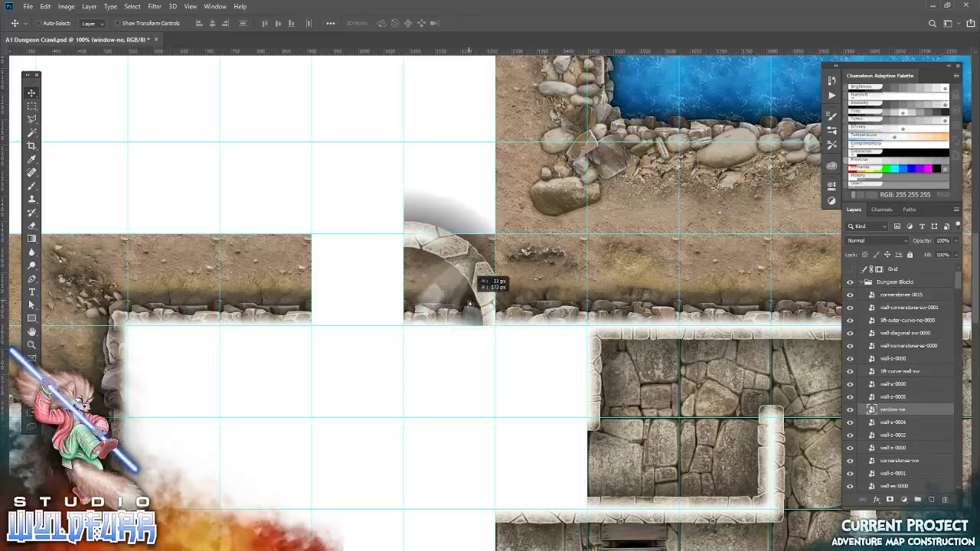
{"action": "left_click_drag", "start_coordinate": [469, 305], "coordinate": [474, 305]}
{"action": "left_click_drag", "start_coordinate": [898, 410], "coordinate": [886, 295]}
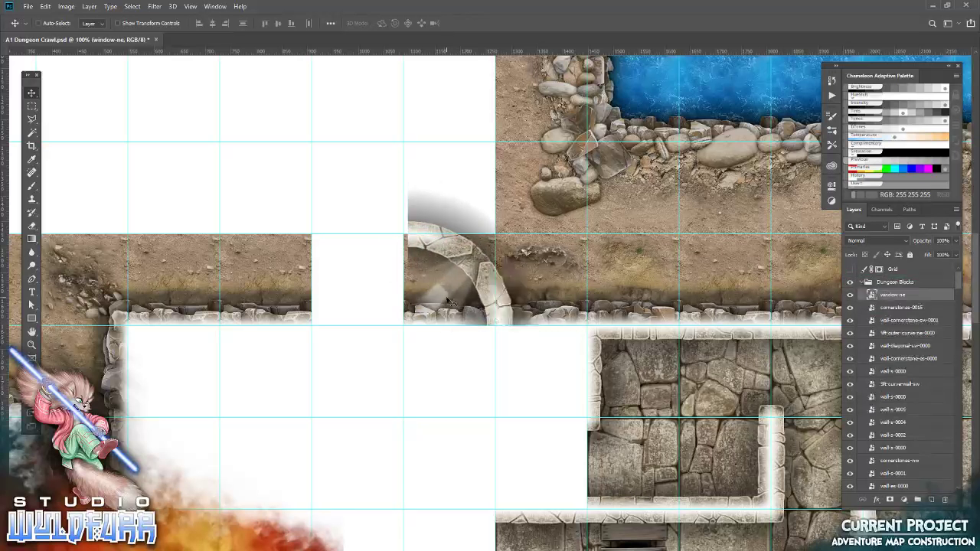
{"action": "key", "text": "alt+Tab"}
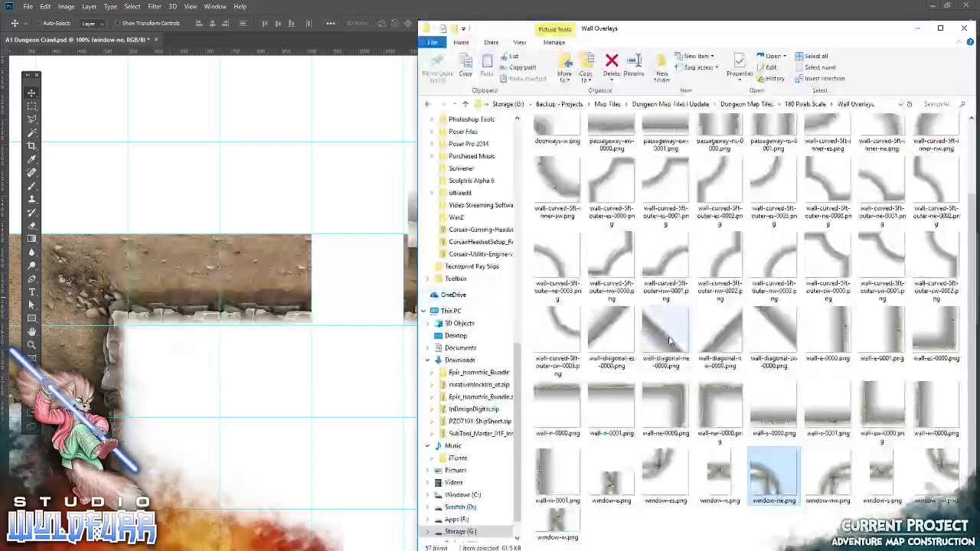
{"action": "left_click_drag", "start_coordinate": [834, 481], "coordinate": [303, 88]}
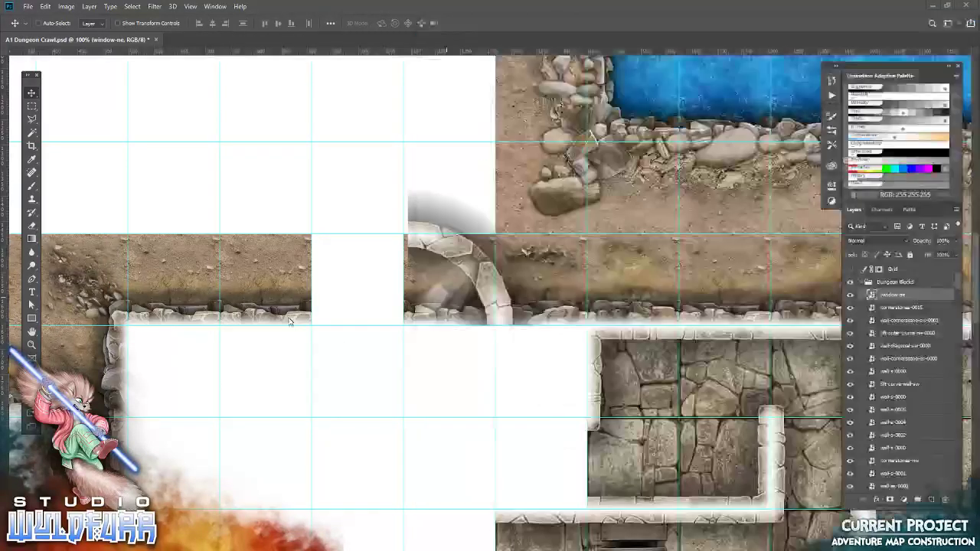
{"action": "left_click", "coordinate": [368, 24]}
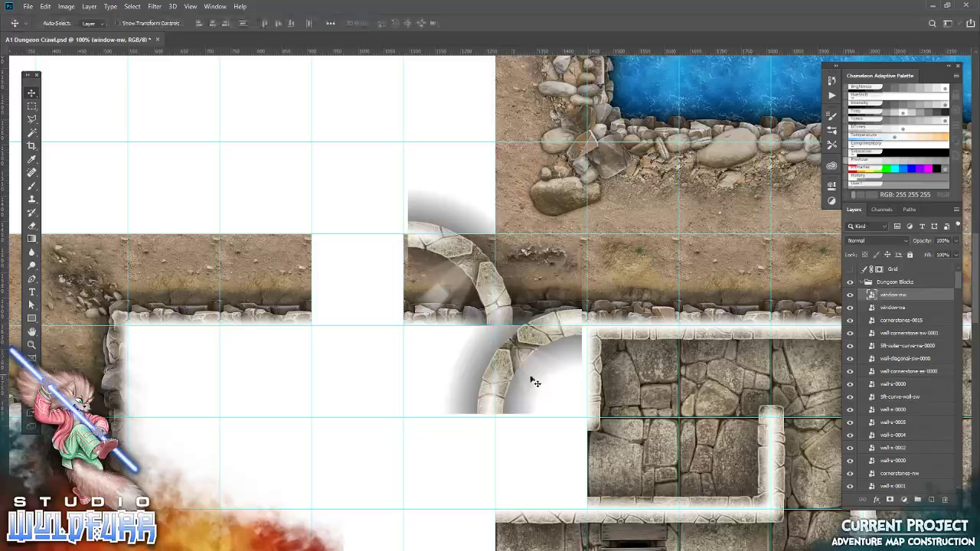
{"action": "mouse_move", "coordinate": [520, 372]}
{"action": "left_mouse_down"}
{"action": "mouse_move", "coordinate": [340, 288]}
{"action": "mouse_move", "coordinate": [264, 284]}
{"action": "left_mouse_up"}
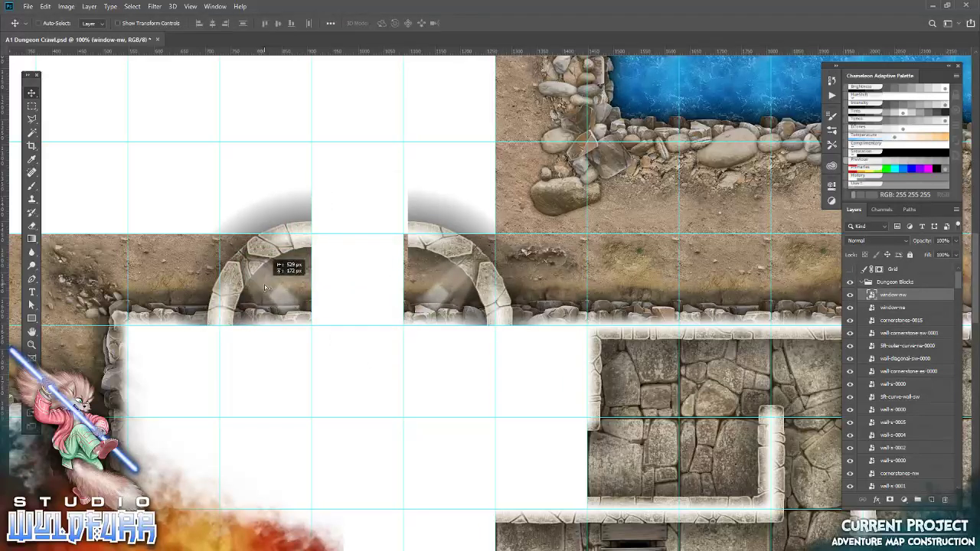
Step: Align the window-ne arch to the left edge of the empty wall cell, then deselect
{"action": "left_click", "coordinate": [900, 308]}
{"action": "left_click", "coordinate": [34, 106]}
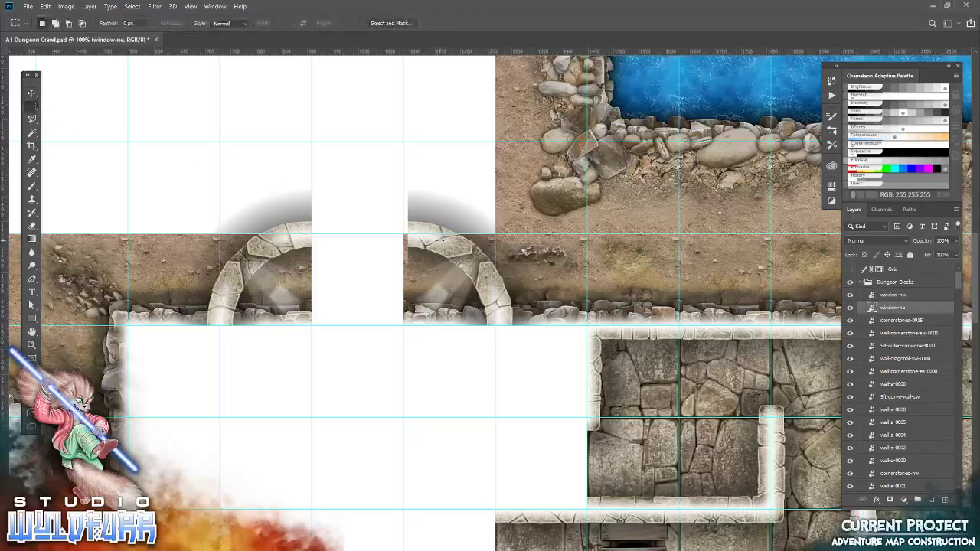
{"action": "left_click_drag", "start_coordinate": [414, 308], "coordinate": [404, 325]}
{"action": "left_click", "coordinate": [32, 92]}
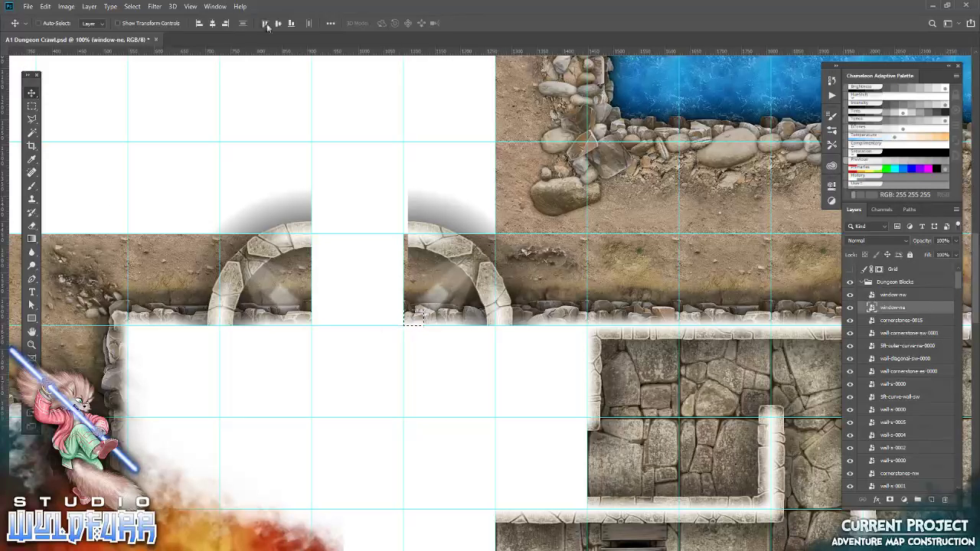
{"action": "left_click", "coordinate": [198, 23]}
{"action": "left_click", "coordinate": [140, 6]}
{"action": "left_click", "coordinate": [142, 25]}
Step: Place the window-n overlay into the gap between the two arches
{"action": "key", "text": "alt+Tab"}
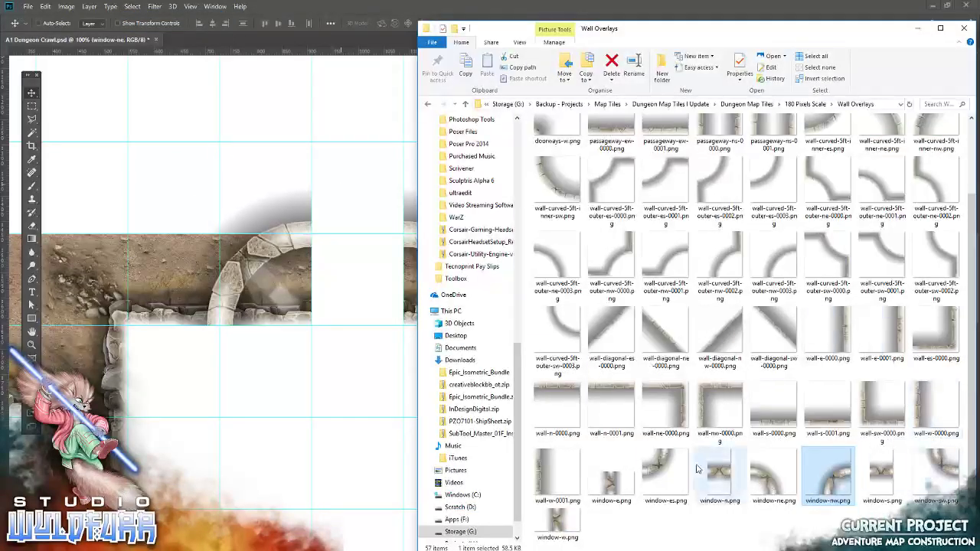
{"action": "scroll", "coordinate": [665, 452], "scroll_direction": "up", "scroll_amount": 2}
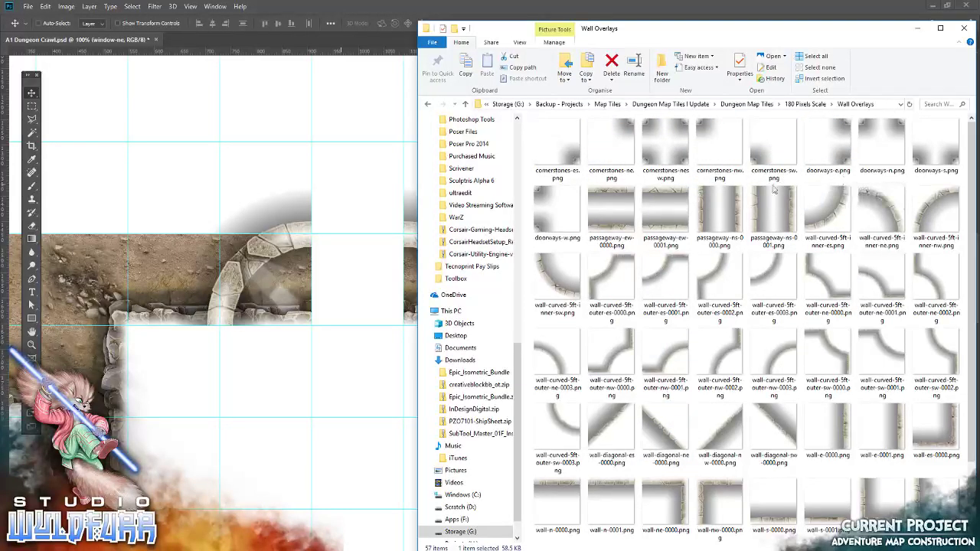
{"action": "scroll", "coordinate": [720, 337], "scroll_direction": "down", "scroll_amount": 2}
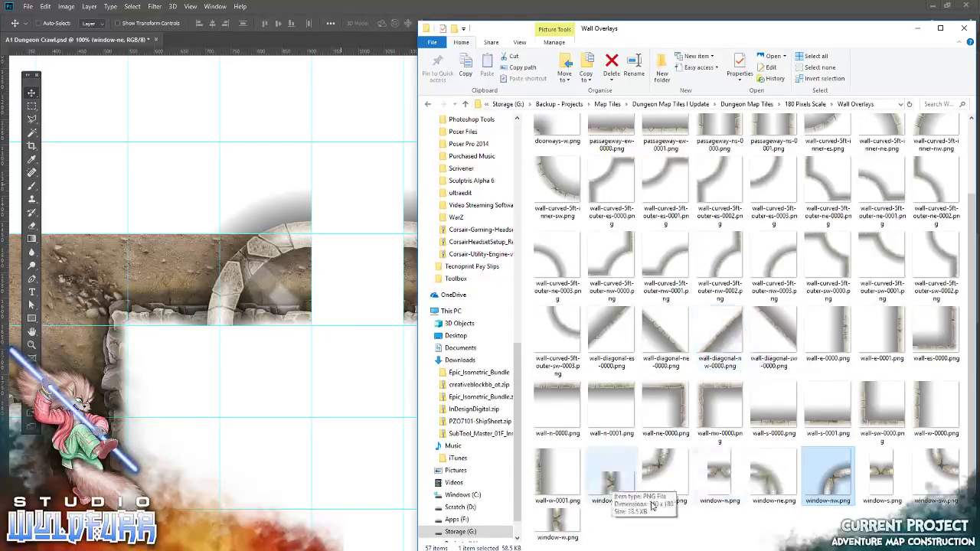
{"action": "mouse_move", "coordinate": [720, 479]}
{"action": "left_mouse_down"}
{"action": "mouse_move", "coordinate": [274, 352]}
{"action": "mouse_move", "coordinate": [324, 184]}
{"action": "left_mouse_up"}
{"action": "left_click", "coordinate": [368, 23]}
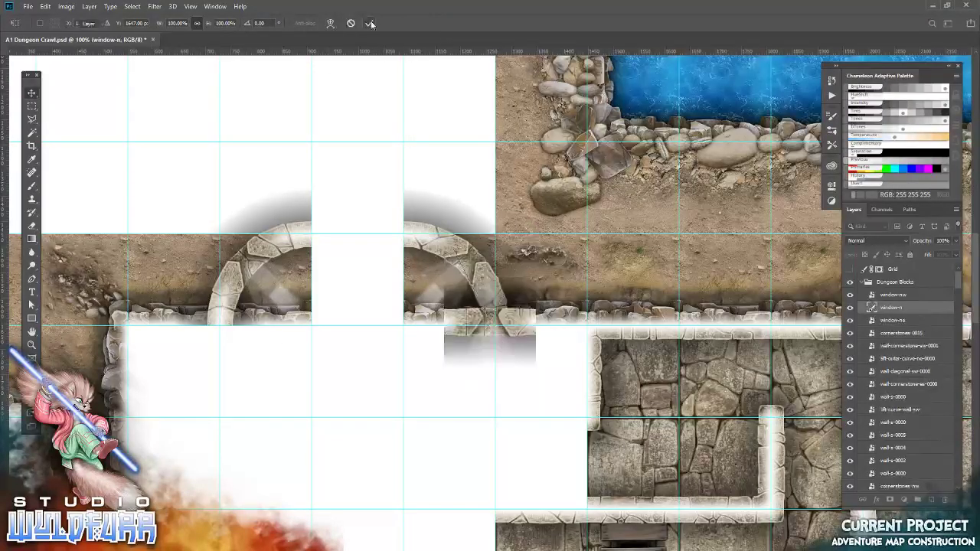
{"action": "mouse_move", "coordinate": [465, 266]}
{"action": "left_mouse_down"}
{"action": "mouse_move", "coordinate": [390, 274]}
{"action": "mouse_move", "coordinate": [390, 265]}
{"action": "left_mouse_up"}
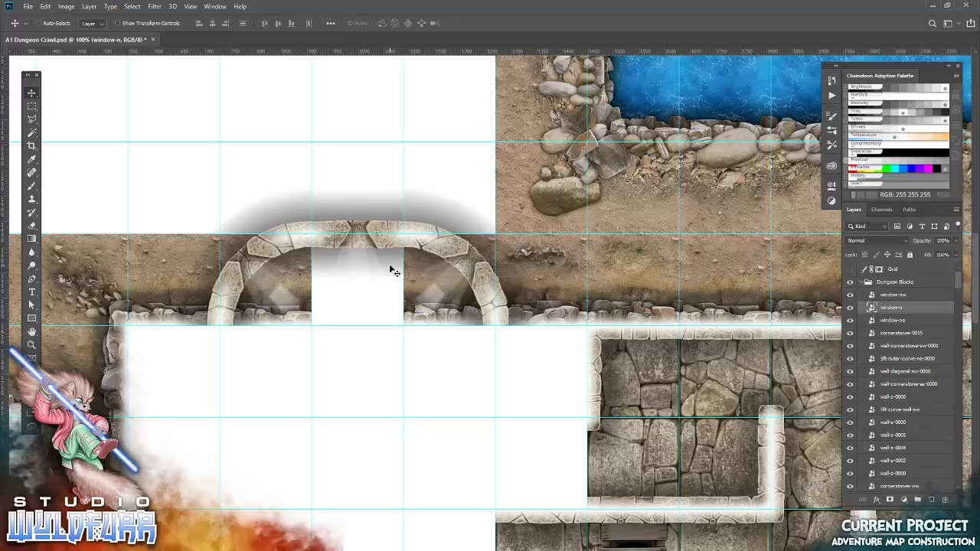
{"action": "key", "text": "alt+Tab"}
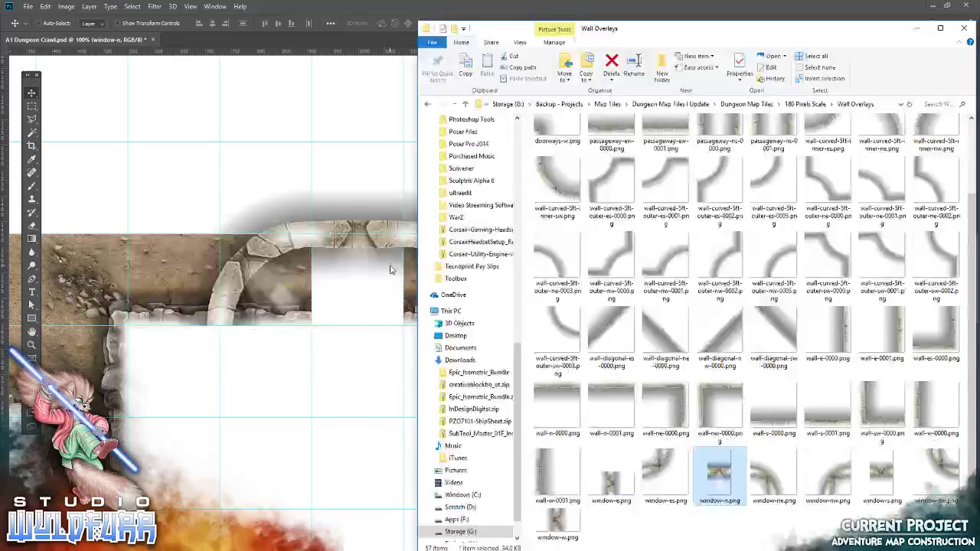
{"action": "left_click", "coordinate": [799, 102]}
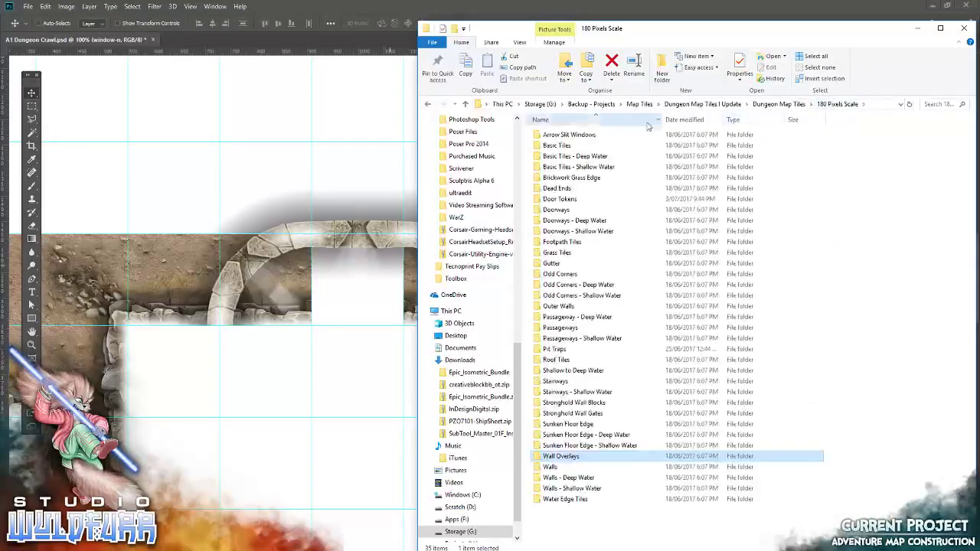
Step: Place basic-tile-0009 beneath the arch overlays under the arch's left side
{"action": "left_click", "coordinate": [565, 147]}
{"action": "double_click", "coordinate": [566, 148]}
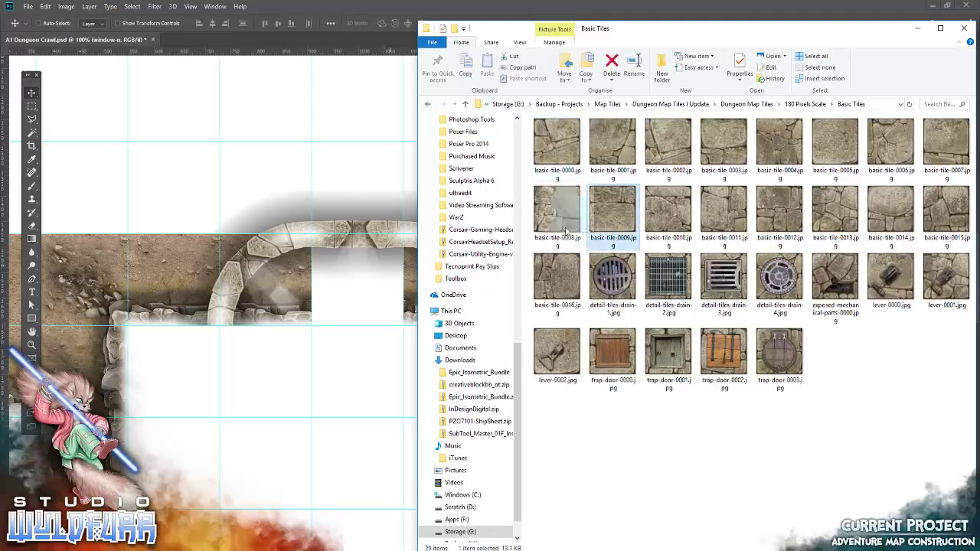
{"action": "left_click_drag", "start_coordinate": [613, 208], "coordinate": [490, 322]}
{"action": "left_click", "coordinate": [370, 23]}
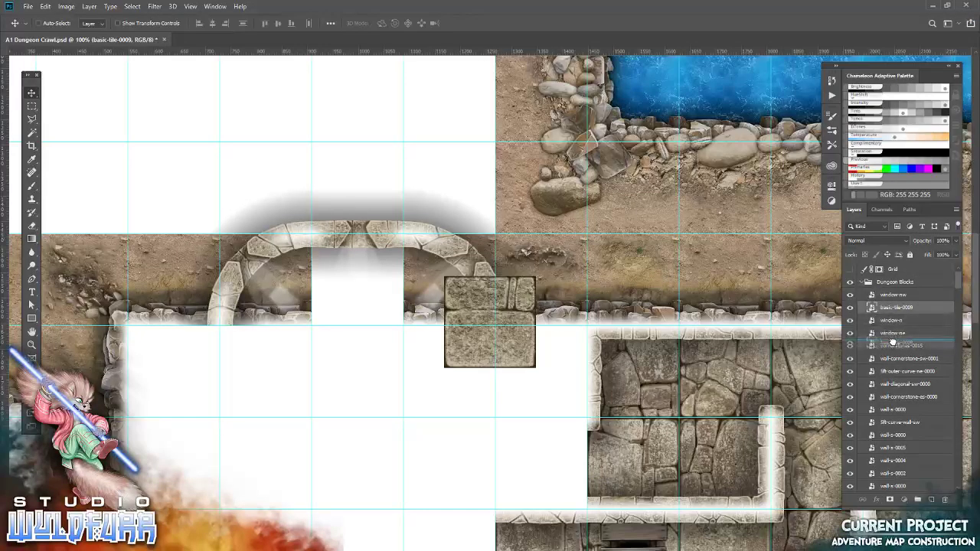
{"action": "left_click_drag", "start_coordinate": [889, 307], "coordinate": [893, 340]}
{"action": "mouse_move", "coordinate": [478, 366]}
{"action": "left_mouse_down"}
{"action": "mouse_move", "coordinate": [253, 320]}
{"action": "mouse_move", "coordinate": [268, 312]}
{"action": "left_mouse_up"}
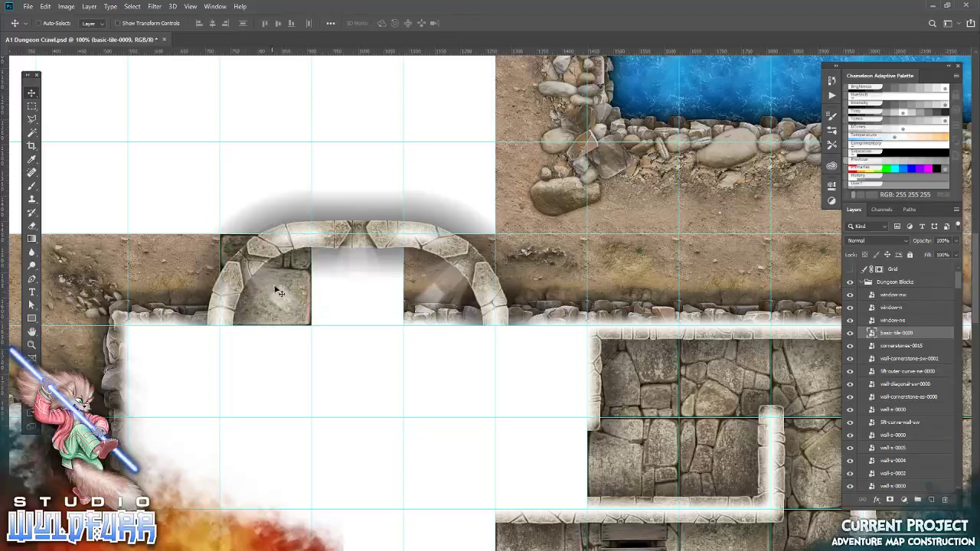
Step: Add basic-tile-0010 and basic-tile-0012 in the arch opening, then zoom in on the arch
{"action": "key", "text": "alt+Tab"}
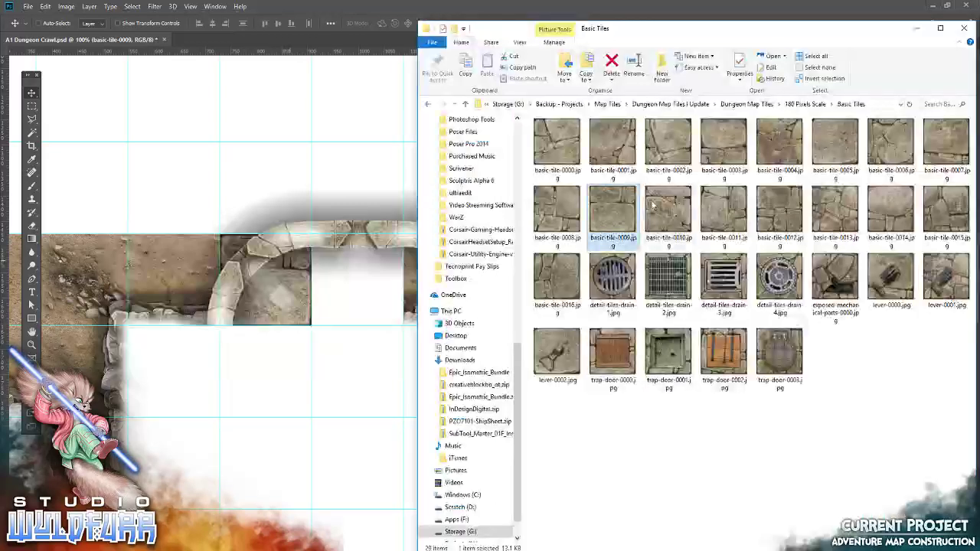
{"action": "left_click_drag", "start_coordinate": [671, 216], "coordinate": [340, 284]}
{"action": "left_click", "coordinate": [370, 23]}
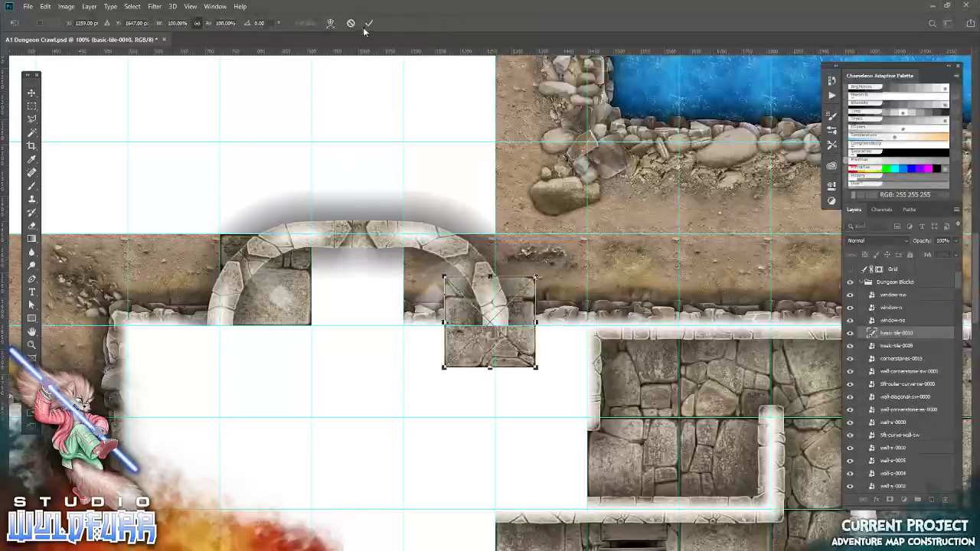
{"action": "left_click_drag", "start_coordinate": [467, 355], "coordinate": [335, 318]}
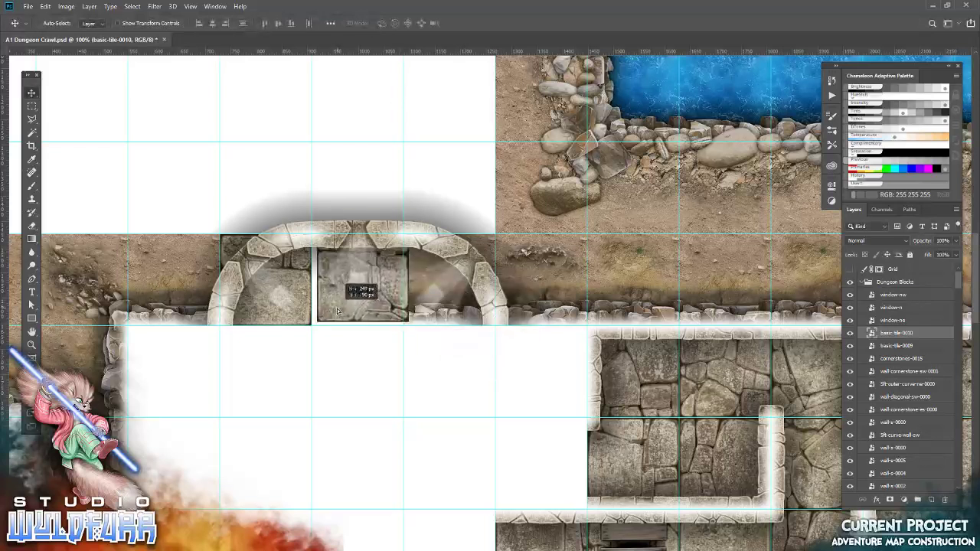
{"action": "key", "text": "alt+Tab"}
{"action": "mouse_move", "coordinate": [780, 215]}
{"action": "left_mouse_down"}
{"action": "mouse_move", "coordinate": [369, 297]}
{"action": "mouse_move", "coordinate": [491, 322]}
{"action": "mouse_move", "coordinate": [426, 318]}
{"action": "left_mouse_up"}
{"action": "left_click", "coordinate": [371, 24]}
{"action": "key", "text": "Down"}
{"action": "key", "text": "Down"}
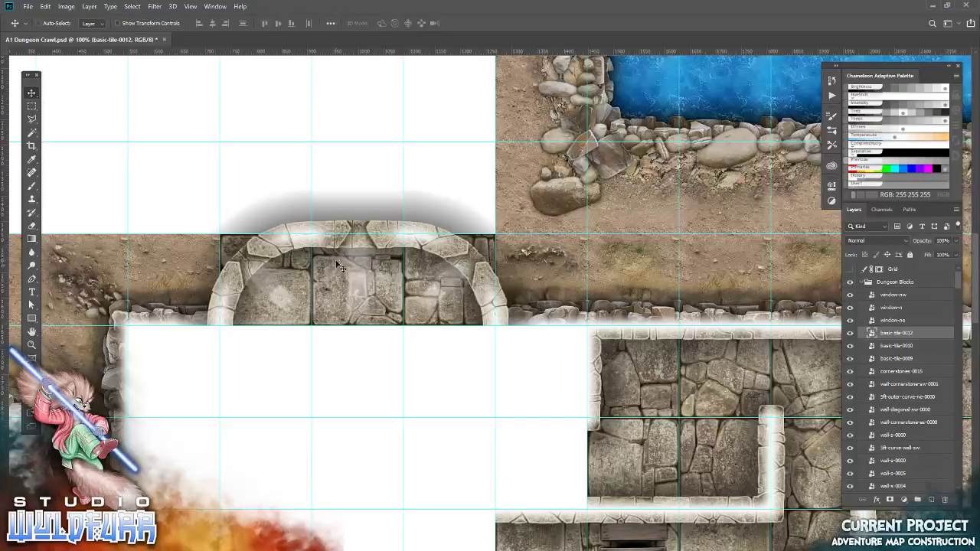
{"action": "left_click", "coordinate": [32, 347]}
{"action": "left_click", "coordinate": [270, 292]}
{"action": "left_click", "coordinate": [270, 292]}
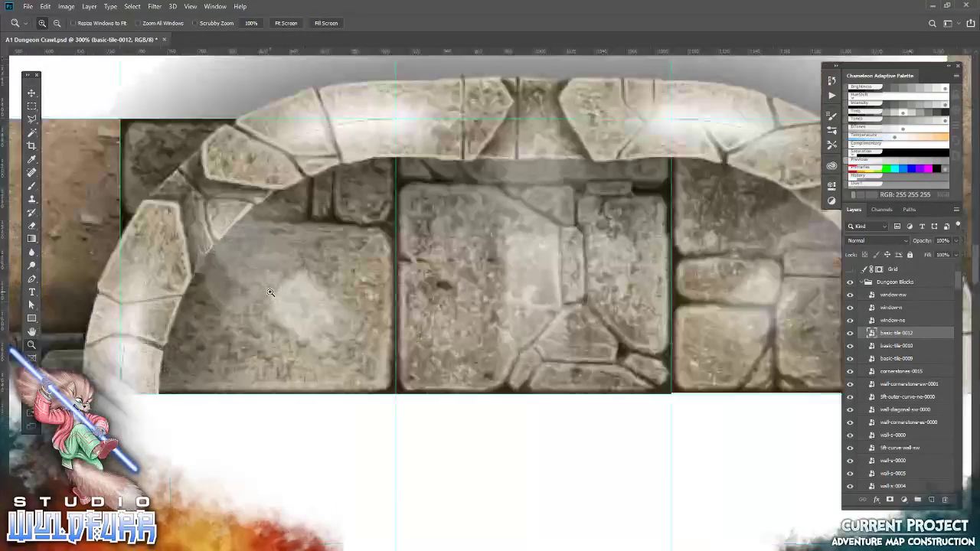
Step: Mask the right floor tile basic-tile-0012 to the arch's inner curved edge
{"action": "left_click", "coordinate": [32, 119]}
{"action": "left_click_drag", "start_coordinate": [556, 276], "coordinate": [235, 319]}
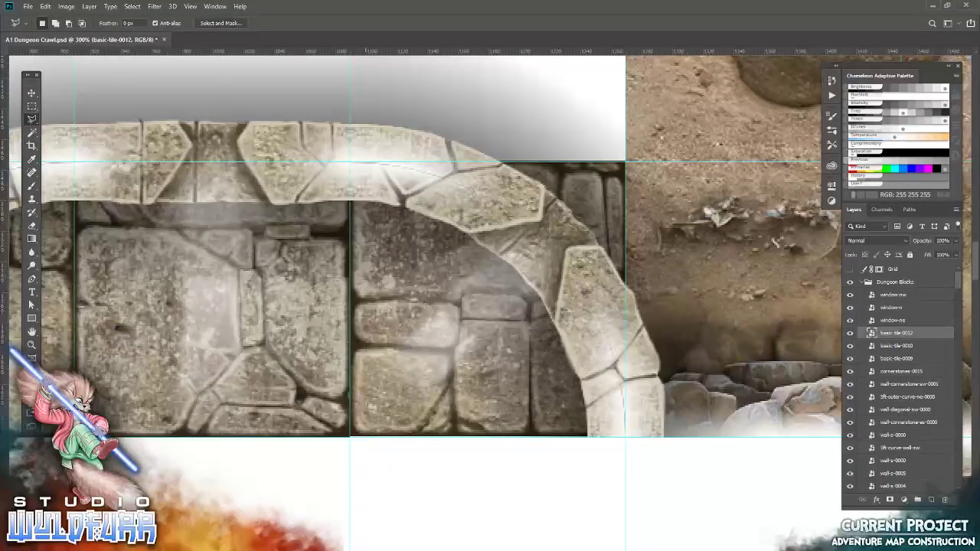
{"action": "left_click", "coordinate": [32, 93]}
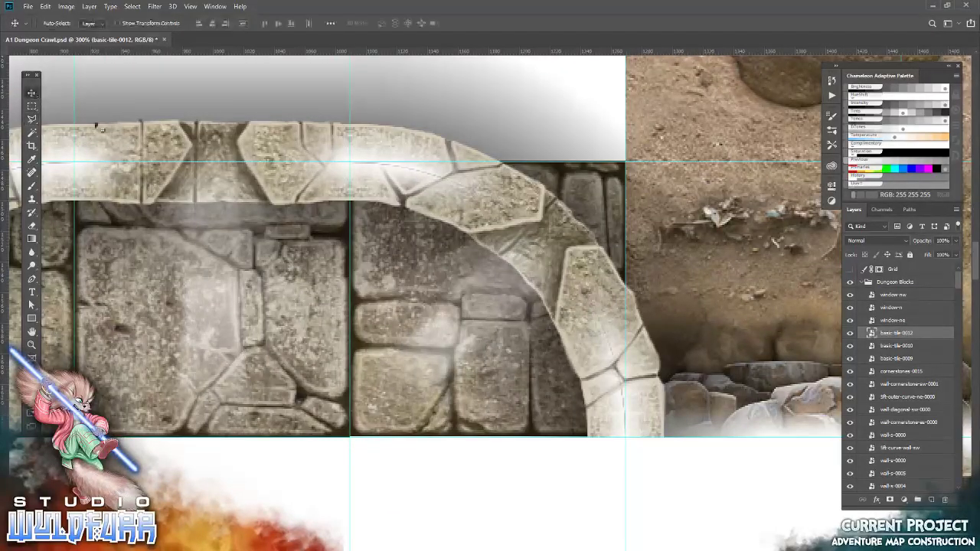
{"action": "key", "text": "Down"}
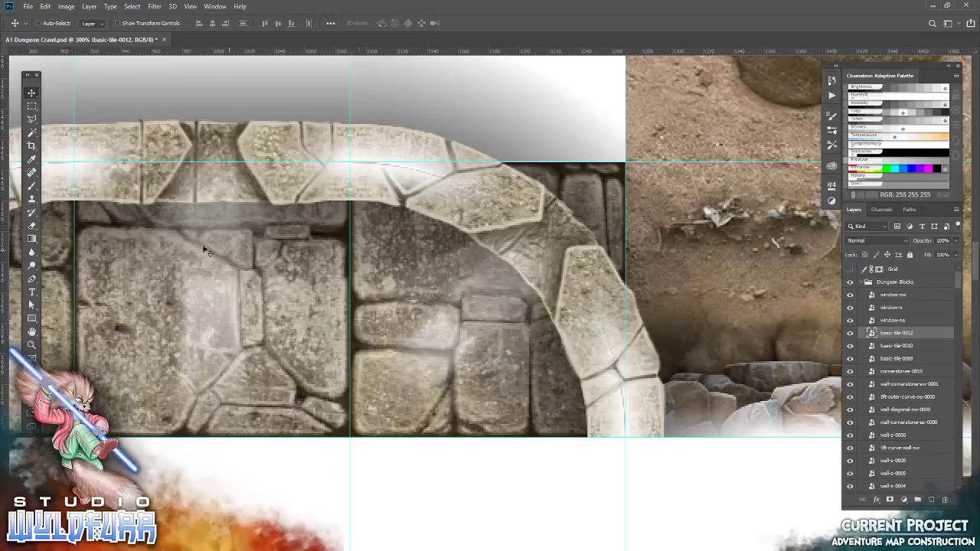
{"action": "left_click", "coordinate": [31, 119]}
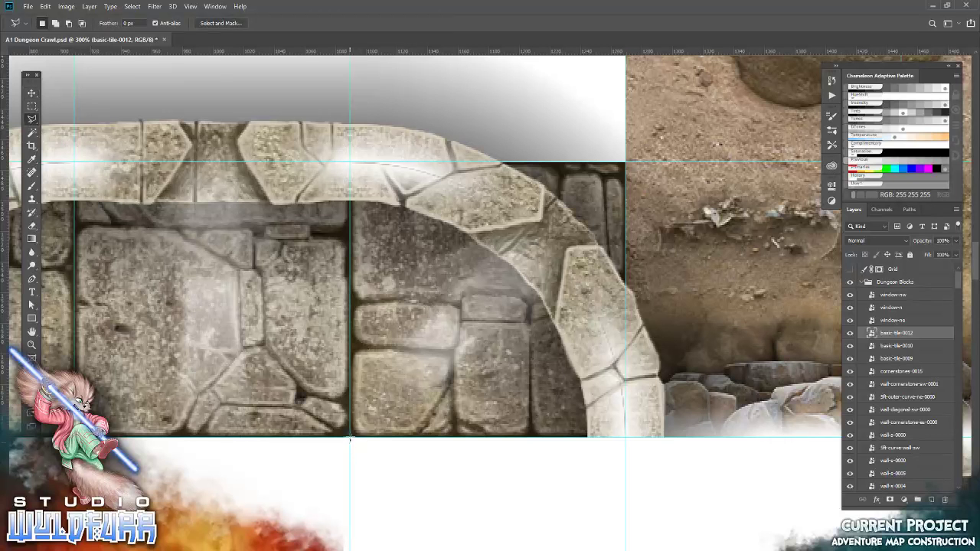
{"action": "left_click", "coordinate": [354, 441]}
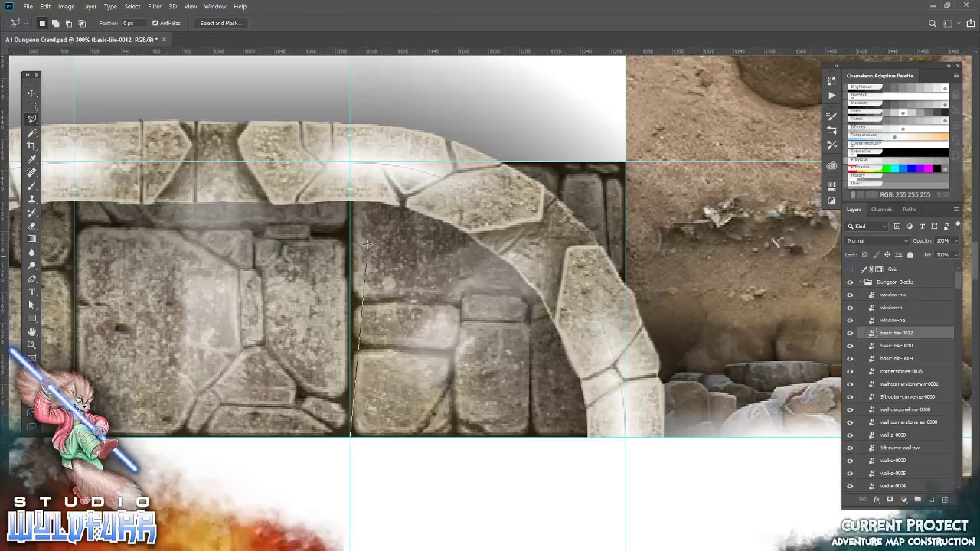
{"action": "left_click", "coordinate": [350, 172]}
{"action": "left_click", "coordinate": [478, 204]}
{"action": "left_click", "coordinate": [547, 261]}
{"action": "left_click", "coordinate": [604, 438]}
{"action": "left_click", "coordinate": [355, 442]}
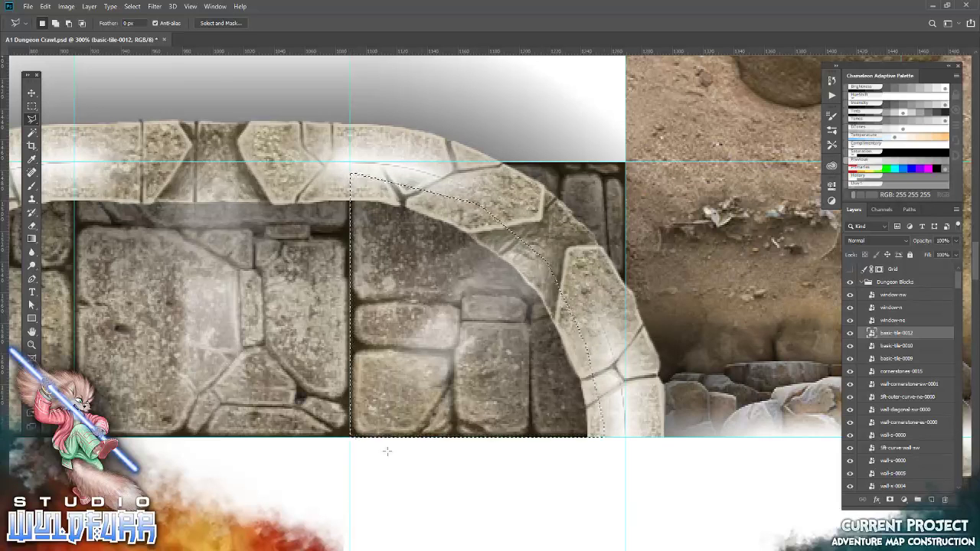
{"action": "left_click", "coordinate": [890, 499]}
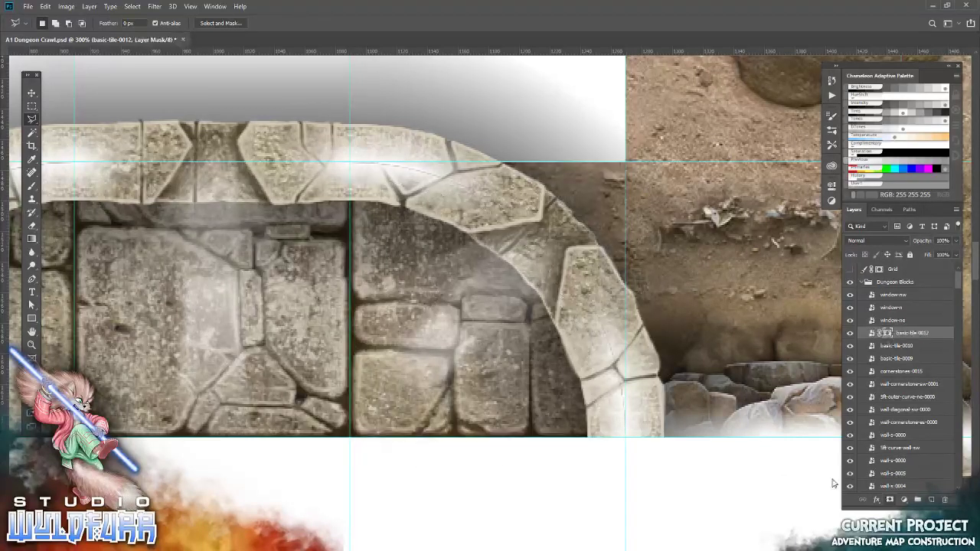
Step: Mask the left floor tile basic-tile-0009 so it stops at the arch curve
{"action": "left_click_drag", "start_coordinate": [201, 296], "coordinate": [469, 331]}
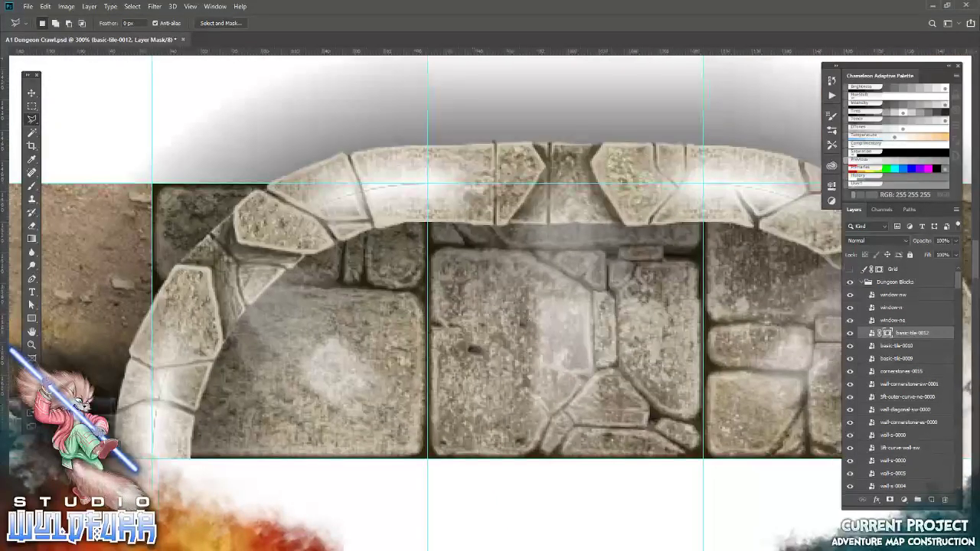
{"action": "left_click", "coordinate": [32, 92]}
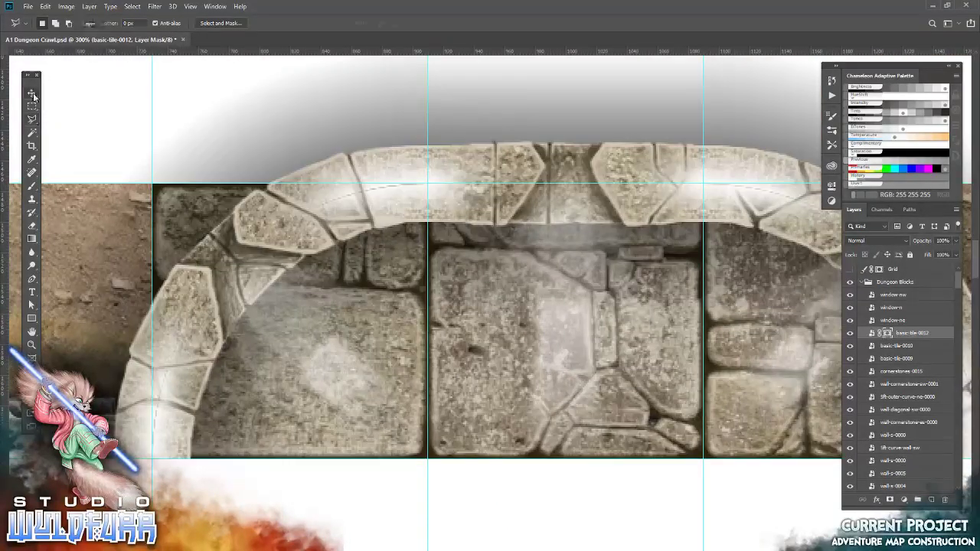
{"action": "right_click", "coordinate": [340, 394]}
{"action": "left_click", "coordinate": [381, 418]}
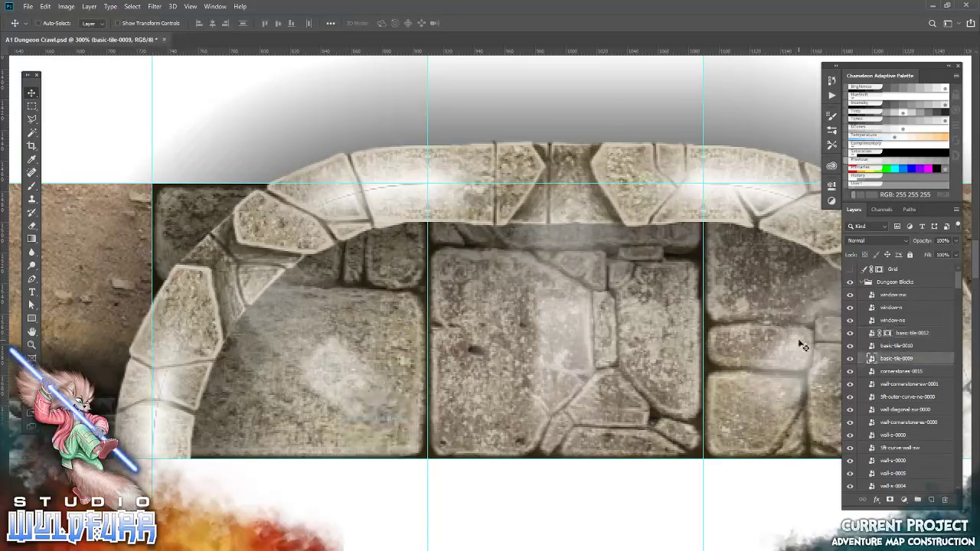
{"action": "left_click", "coordinate": [851, 360]}
{"action": "left_click", "coordinate": [850, 359]}
{"action": "key", "text": "alt+Tab"}
{"action": "key", "text": "alt+Tab"}
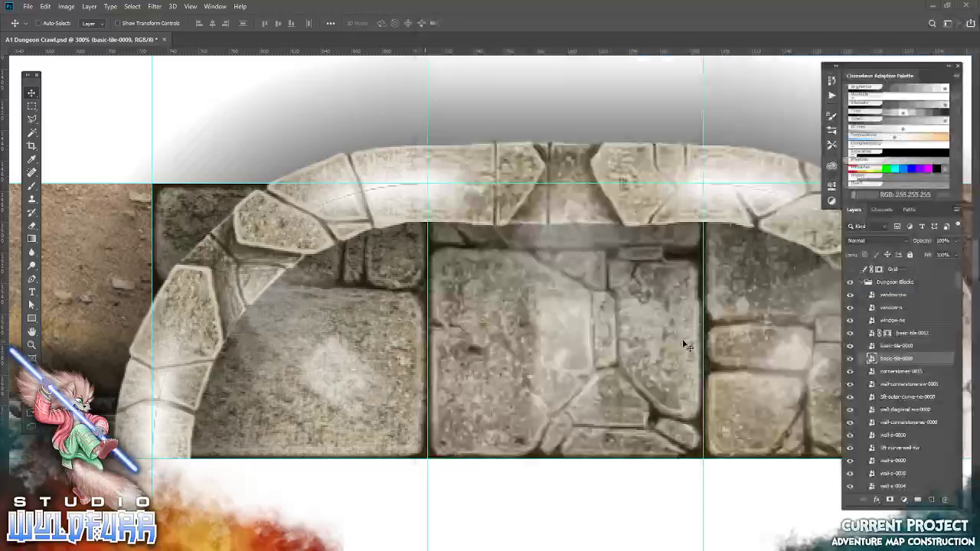
{"action": "left_click", "coordinate": [35, 121]}
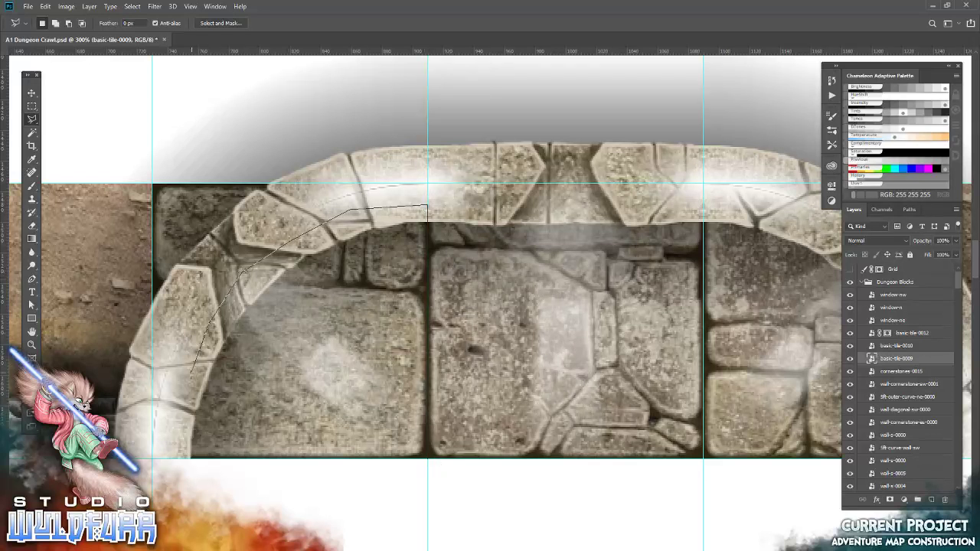
{"action": "left_click", "coordinate": [179, 458]}
{"action": "double_click", "coordinate": [427, 458]}
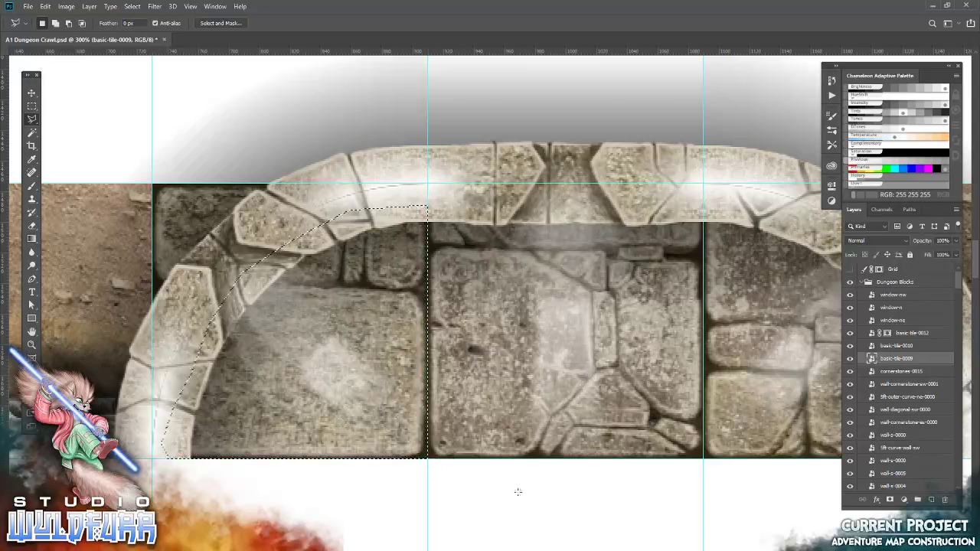
{"action": "left_click", "coordinate": [890, 500]}
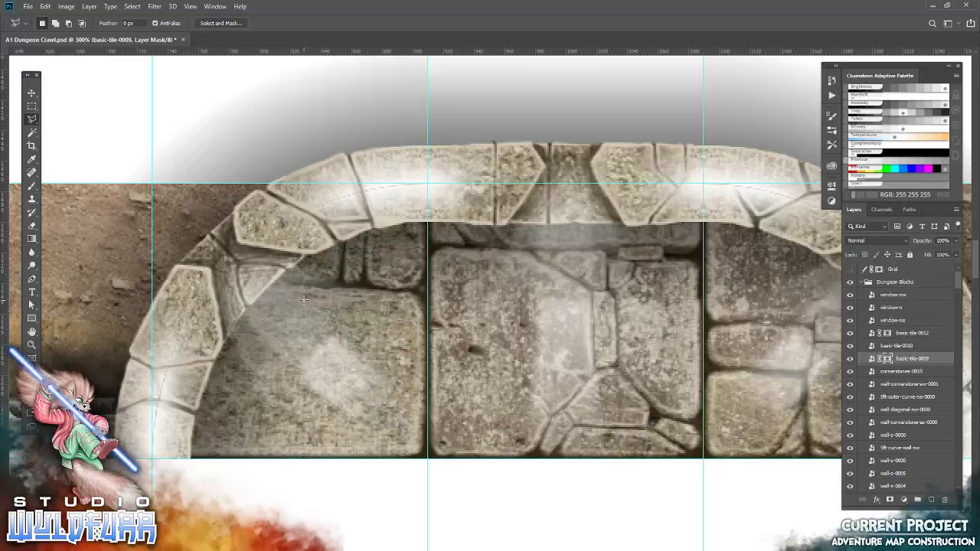
{"action": "left_click_drag", "start_coordinate": [312, 186], "coordinate": [304, 419]}
{"action": "left_click", "coordinate": [31, 93]}
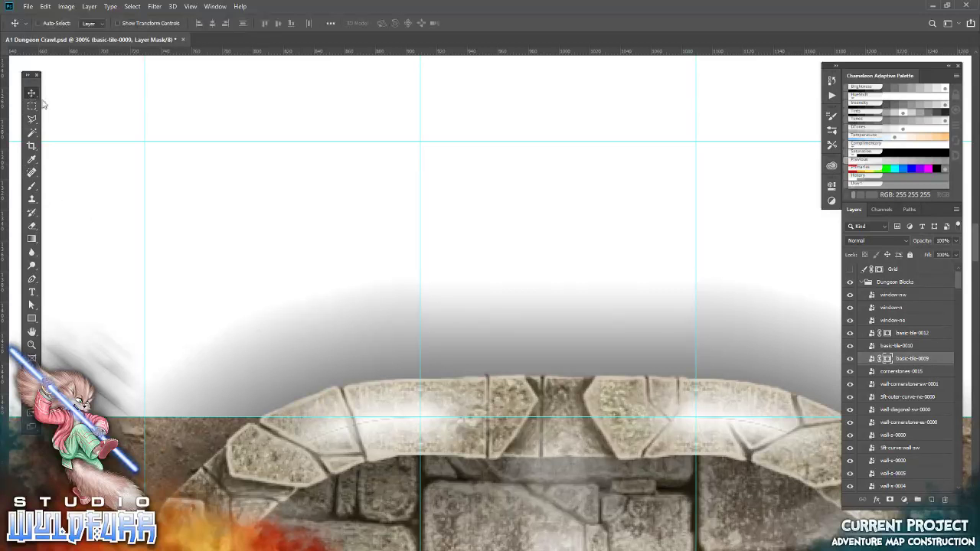
Step: Open the Cave Map Tiles > 180 Pixel Tiles > Dirt Tiles folder in File Explorer
{"action": "key", "text": "alt+Tab"}
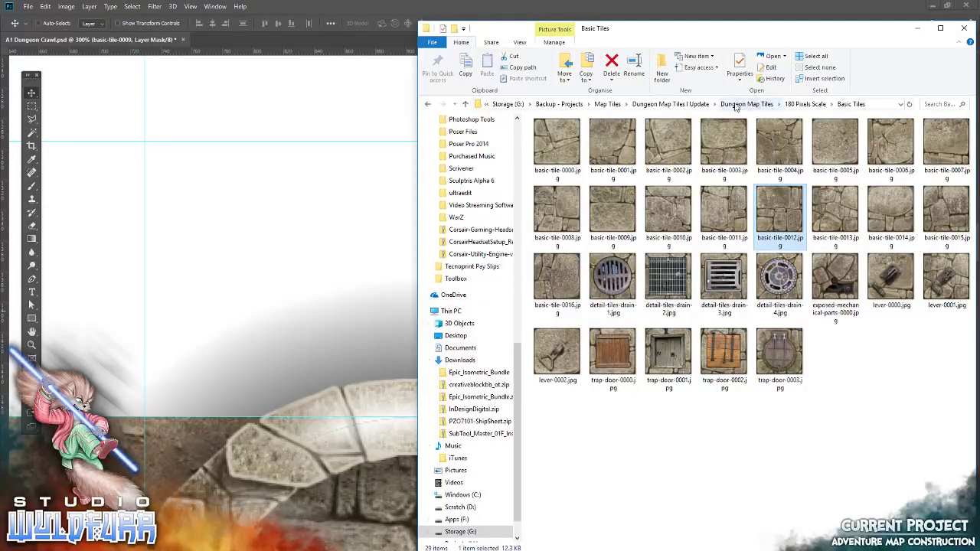
{"action": "left_click", "coordinate": [605, 104]}
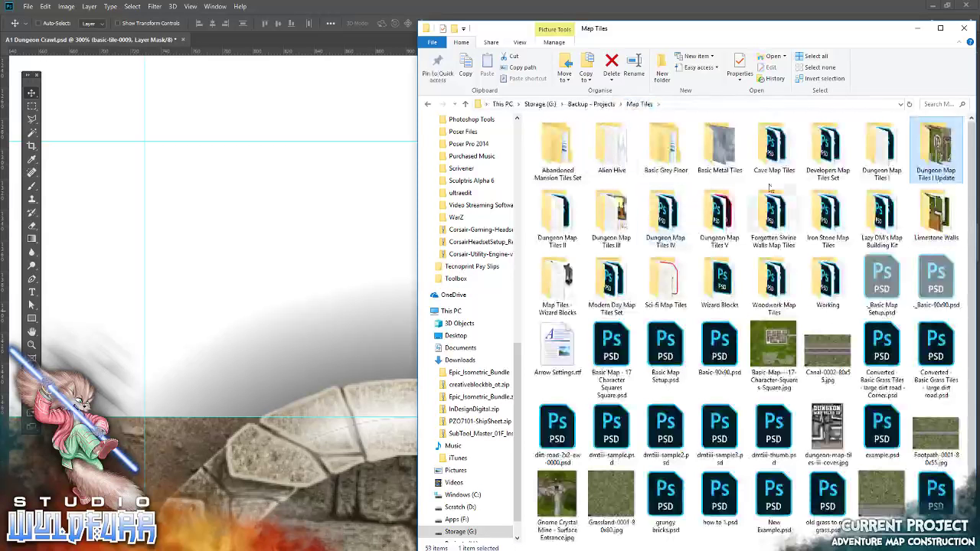
{"action": "double_click", "coordinate": [762, 150]}
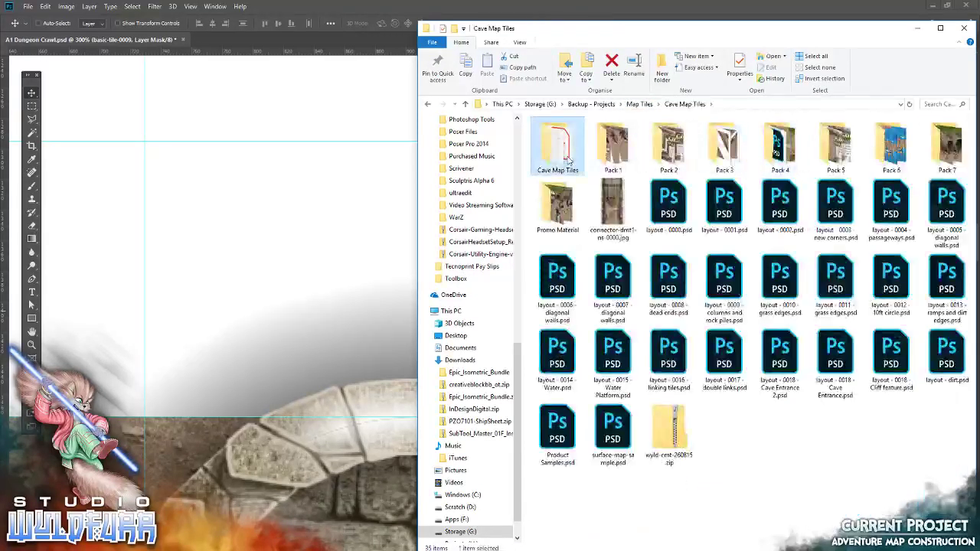
{"action": "double_click", "coordinate": [561, 148]}
{"action": "double_click", "coordinate": [564, 146]}
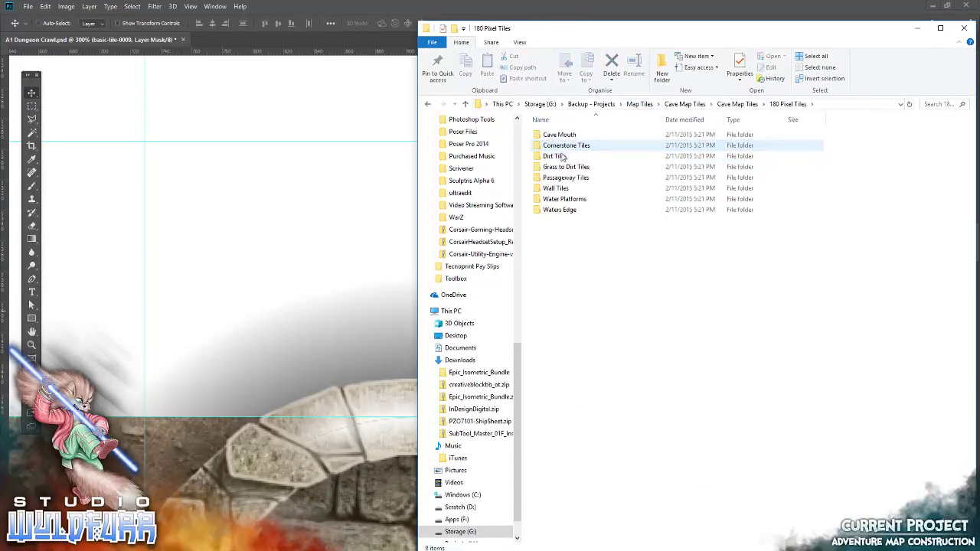
{"action": "double_click", "coordinate": [559, 156]}
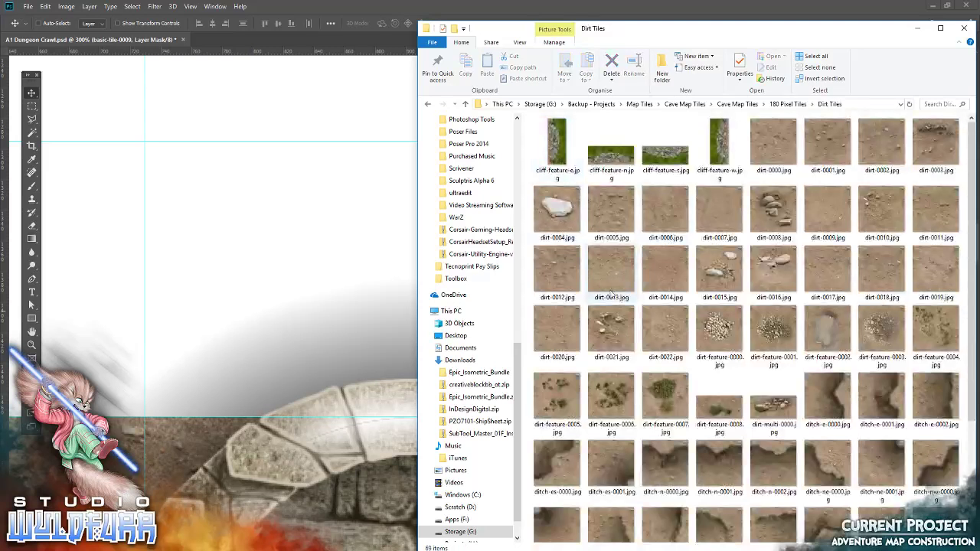
Step: Place dirt-0021 and dirt-0019 side by side on the guides above the arch
{"action": "left_click_drag", "start_coordinate": [611, 340], "coordinate": [306, 260]}
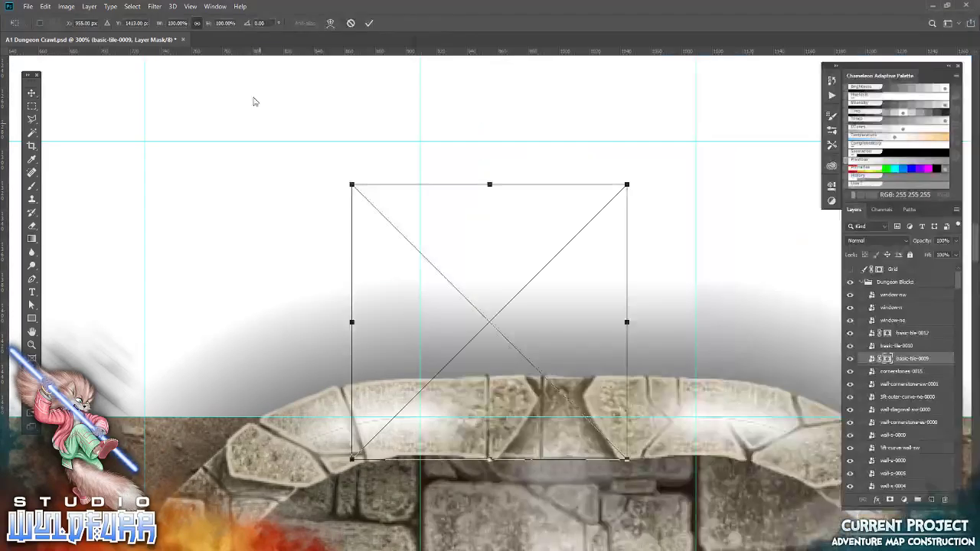
{"action": "key", "text": "Return"}
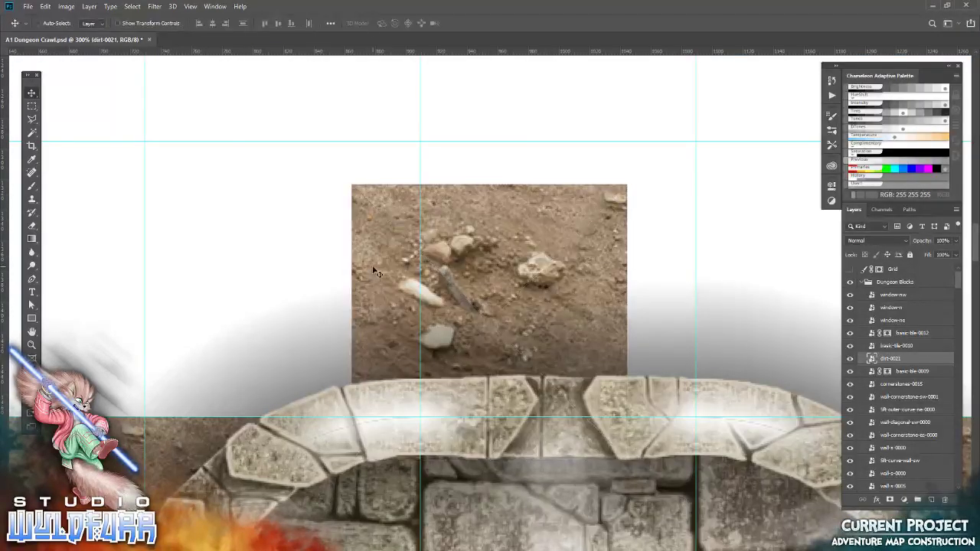
{"action": "left_click_drag", "start_coordinate": [490, 306], "coordinate": [293, 260]}
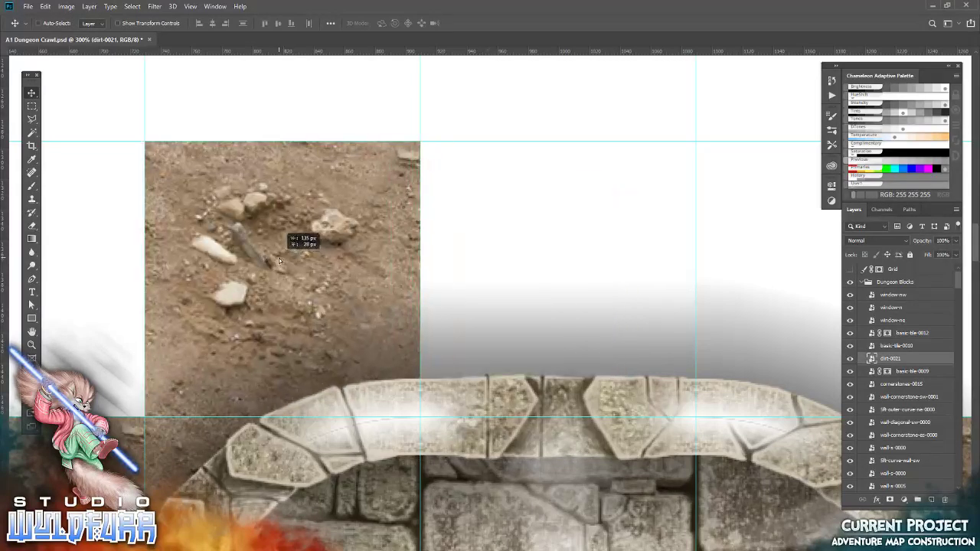
{"action": "key", "text": "alt+Tab"}
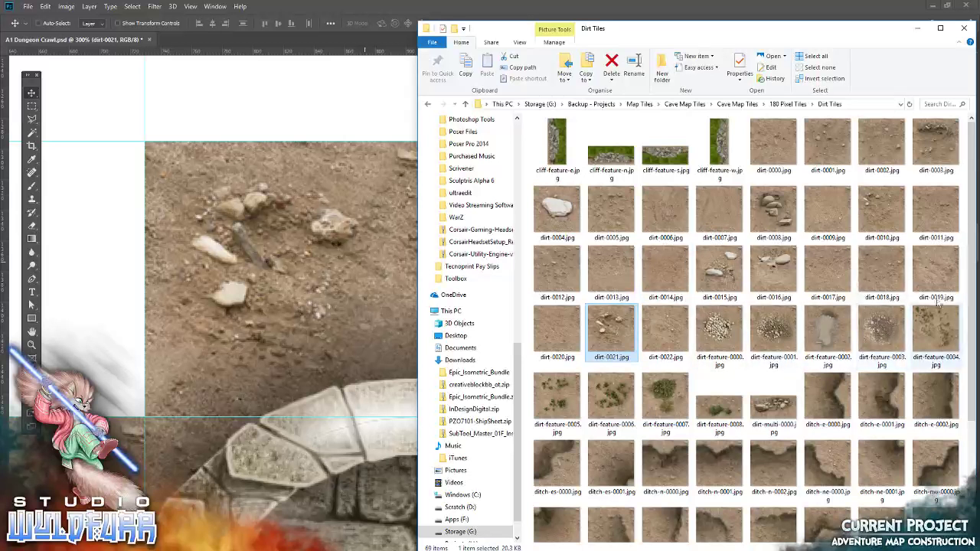
{"action": "left_click_drag", "start_coordinate": [612, 329], "coordinate": [490, 322]}
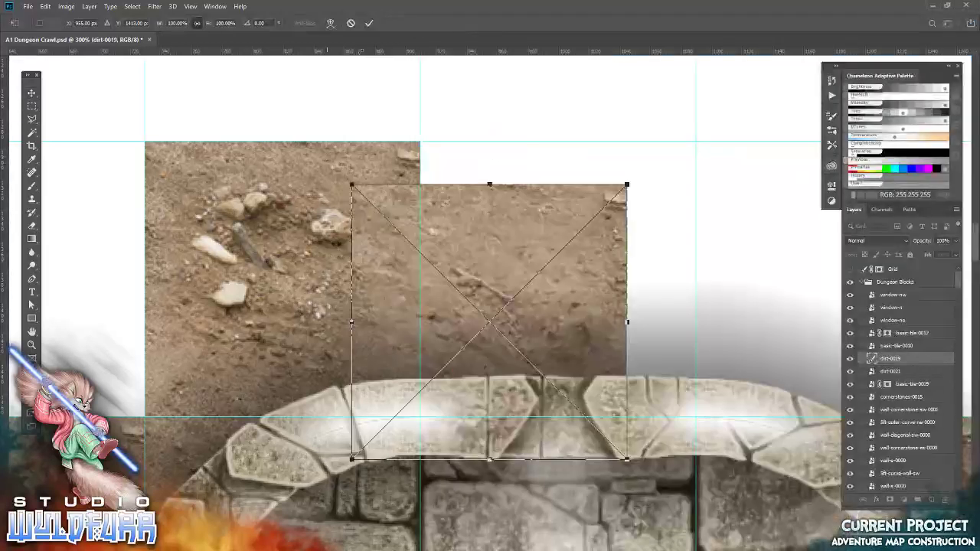
{"action": "key", "text": "Return"}
{"action": "mouse_move", "coordinate": [382, 223]}
{"action": "left_mouse_down"}
{"action": "mouse_move", "coordinate": [494, 213]}
{"action": "mouse_move", "coordinate": [456, 188]}
{"action": "left_mouse_up"}
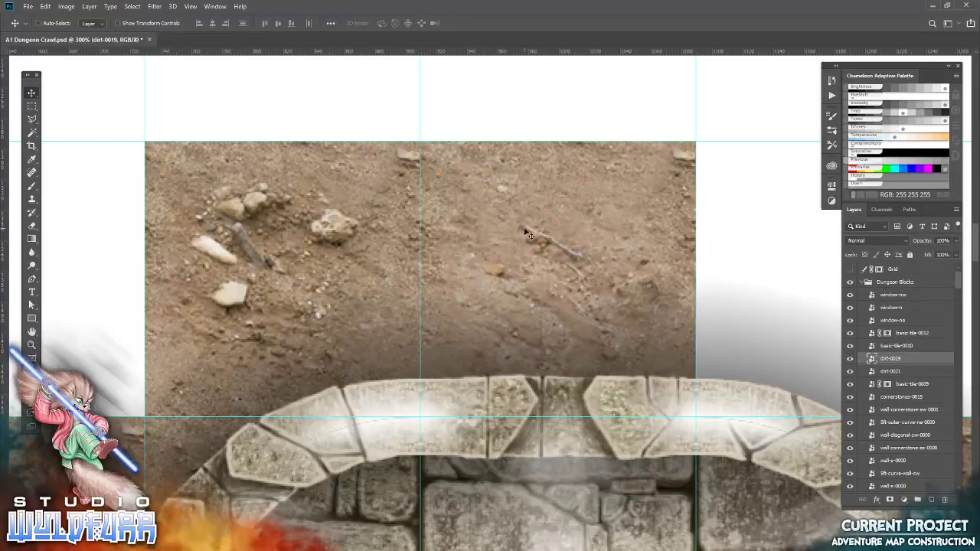
{"action": "scroll", "coordinate": [677, 223], "scroll_direction": "right", "scroll_amount": 5}
Step: Discard a stray dirt-0021 placement and set dirt-0008 in the next cell of the row
{"action": "key", "text": "alt+Tab"}
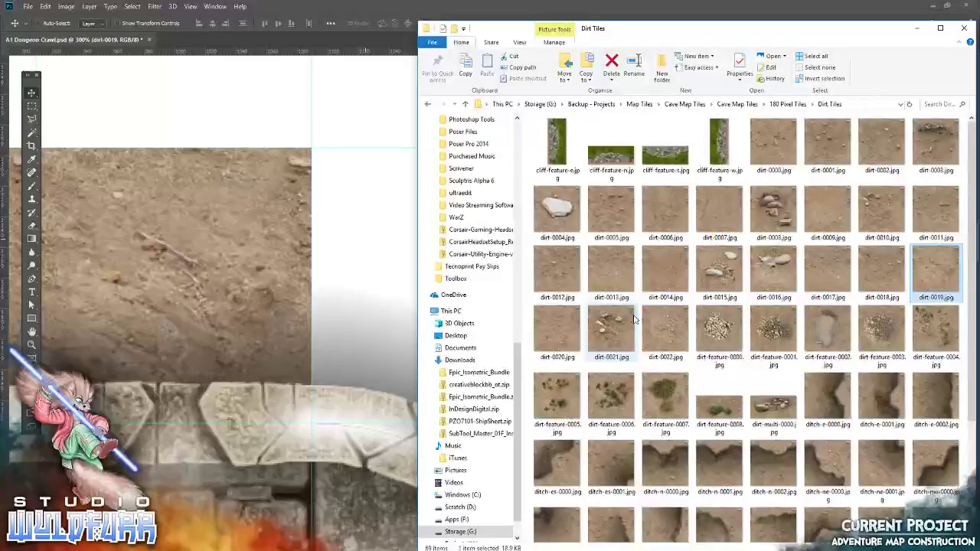
{"action": "left_click", "coordinate": [604, 334]}
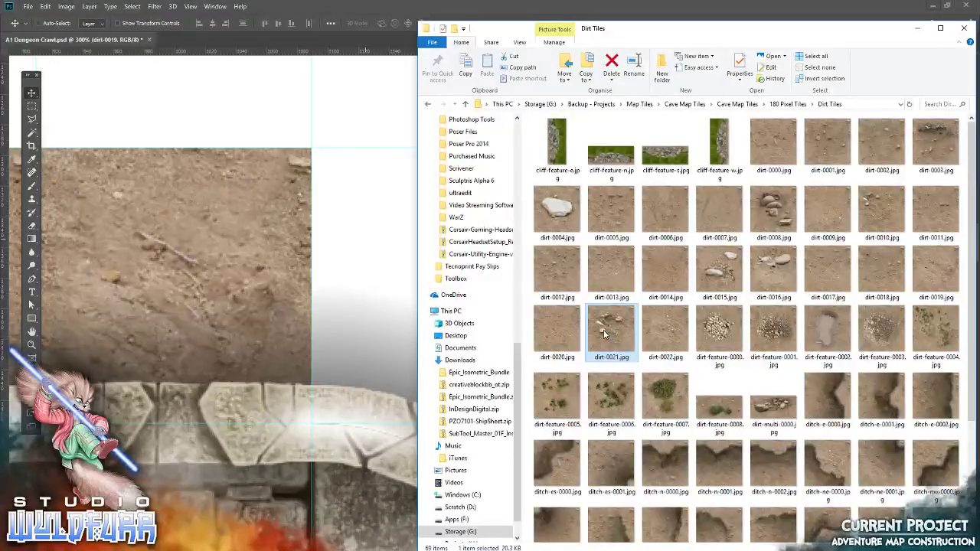
{"action": "left_click_drag", "start_coordinate": [328, 295], "coordinate": [455, 278]}
{"action": "left_click_drag", "start_coordinate": [259, 266], "coordinate": [252, 268]}
{"action": "key", "text": "Escape"}
{"action": "key", "text": "alt+Tab"}
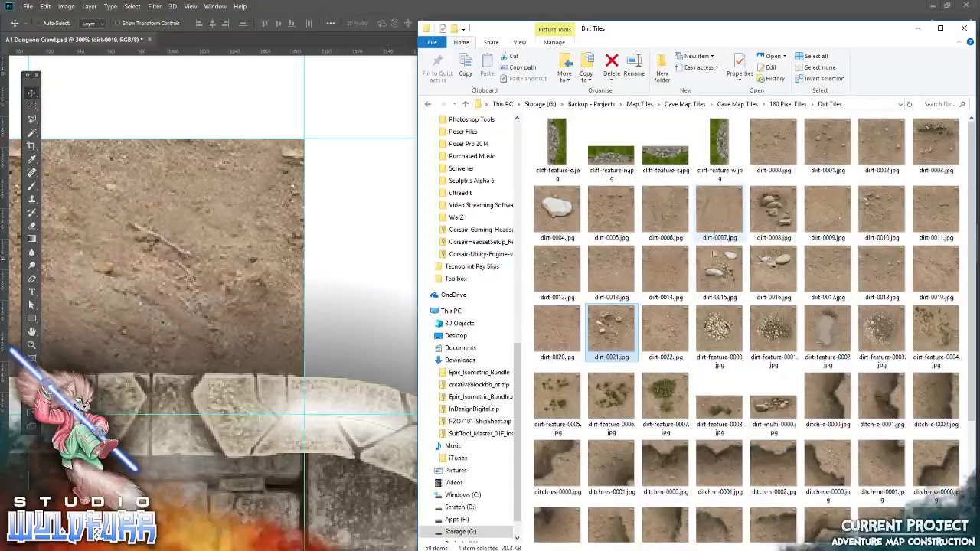
{"action": "left_click_drag", "start_coordinate": [785, 230], "coordinate": [340, 225]}
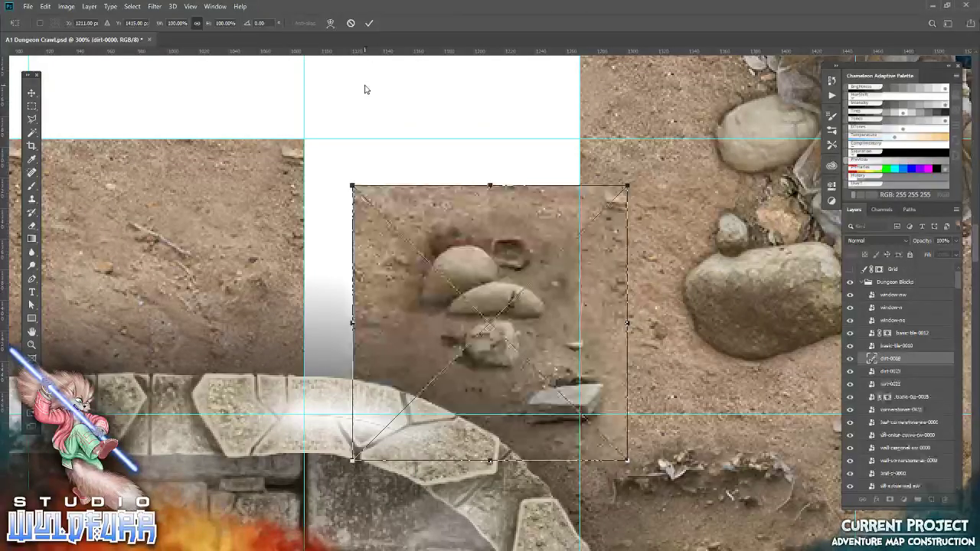
{"action": "left_click", "coordinate": [374, 24]}
{"action": "left_click_drag", "start_coordinate": [411, 186], "coordinate": [366, 177]}
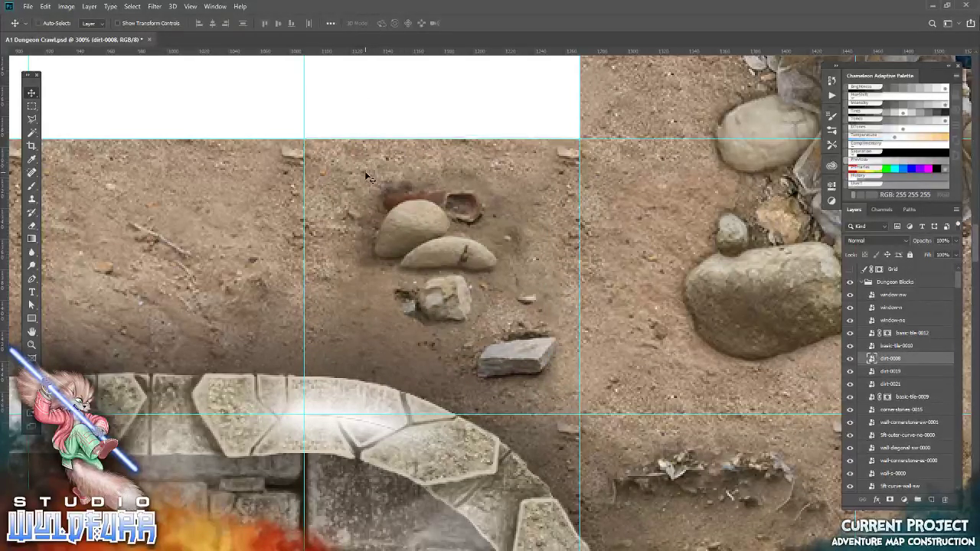
Step: Zoom out to show the whole arch and water area
{"action": "scroll", "coordinate": [397, 181], "scroll_direction": "up", "scroll_amount": 2}
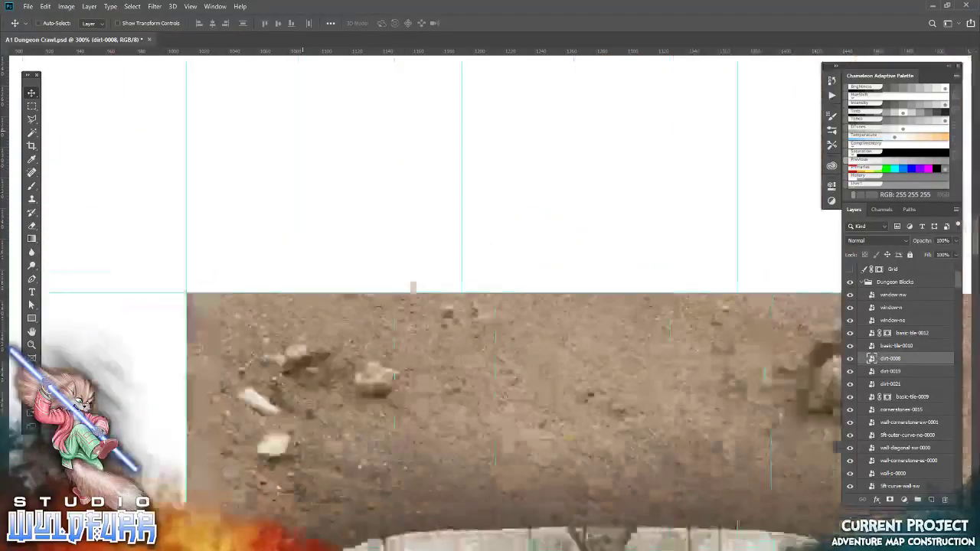
{"action": "scroll", "coordinate": [397, 181], "scroll_direction": "down", "scroll_amount": 3}
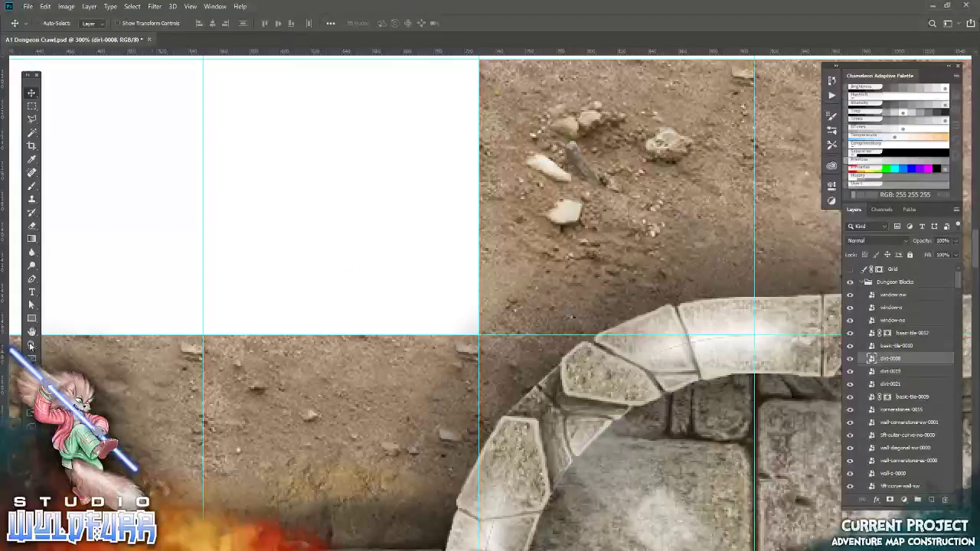
{"action": "left_click", "coordinate": [32, 345]}
{"action": "left_click", "coordinate": [347, 349], "text": "alt"}
{"action": "left_click_drag", "start_coordinate": [613, 348], "coordinate": [347, 348]}
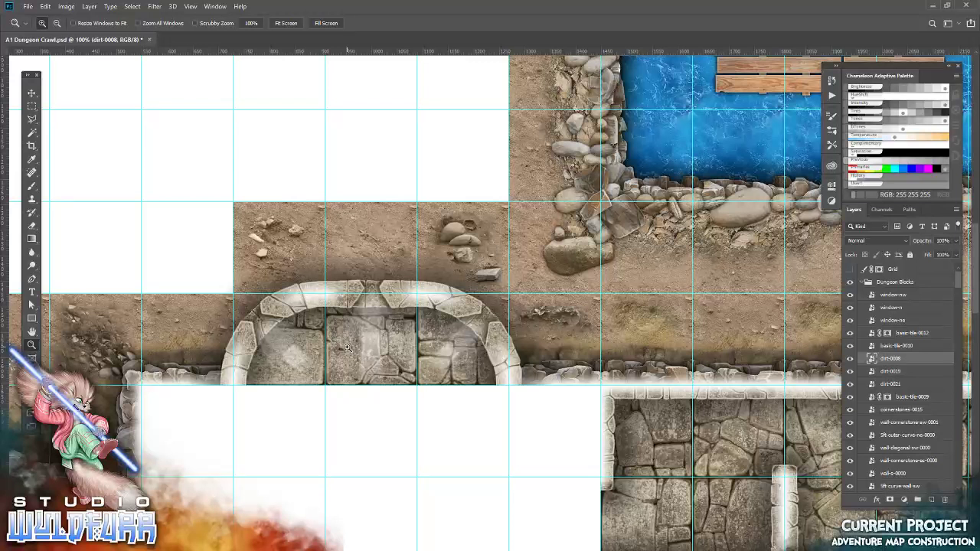
Step: Draw a small rectangular selection at the arch's left foot and add a horizontal guide there
{"action": "left_click", "coordinate": [31, 107]}
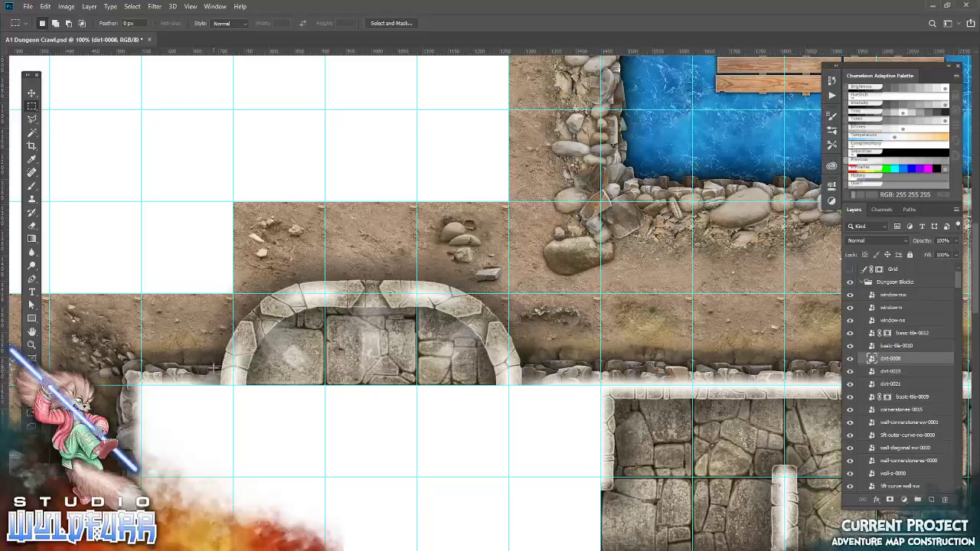
{"action": "left_click_drag", "start_coordinate": [212, 366], "coordinate": [234, 386]}
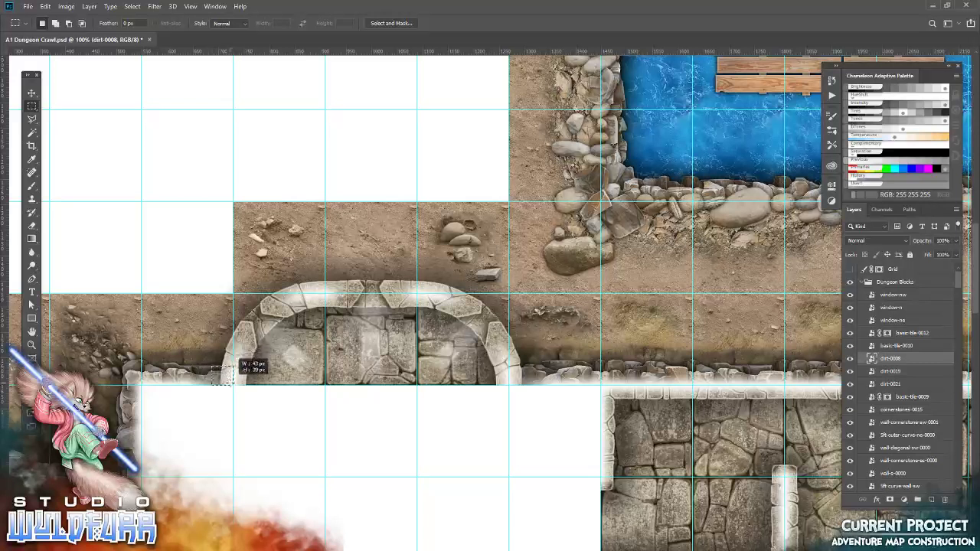
{"action": "left_click_drag", "start_coordinate": [176, 312], "coordinate": [199, 327]}
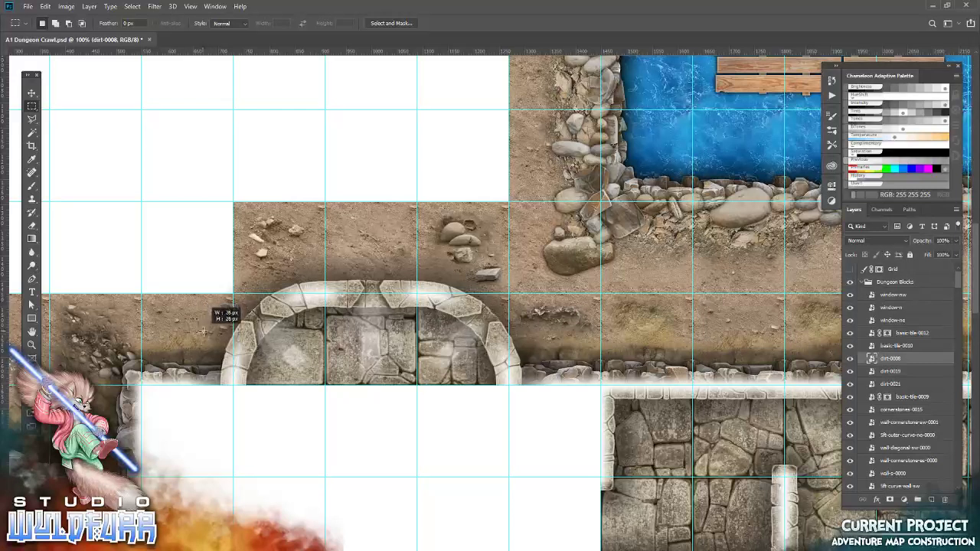
{"action": "left_click_drag", "start_coordinate": [198, 328], "coordinate": [227, 380]}
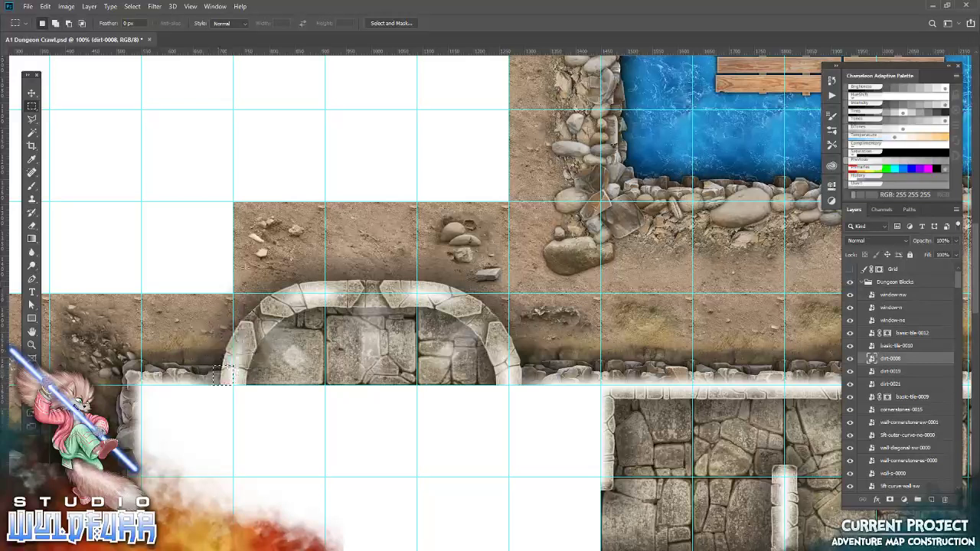
{"action": "left_click_drag", "start_coordinate": [236, 53], "coordinate": [227, 366]}
{"action": "left_click", "coordinate": [132, 6]}
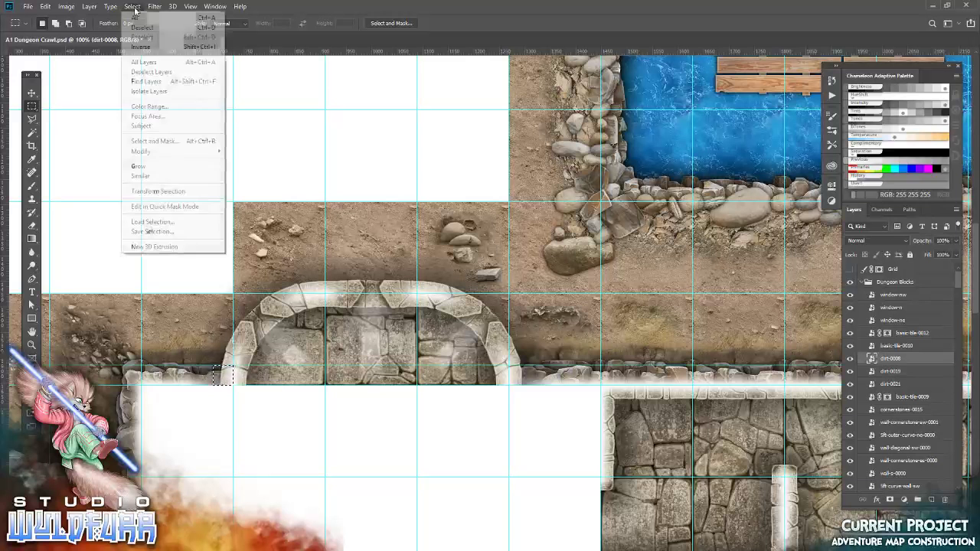
Step: Deselect, then mask window-nw and fade the arch's left foot with a gradient
{"action": "left_click", "coordinate": [142, 27]}
{"action": "left_click", "coordinate": [31, 93]}
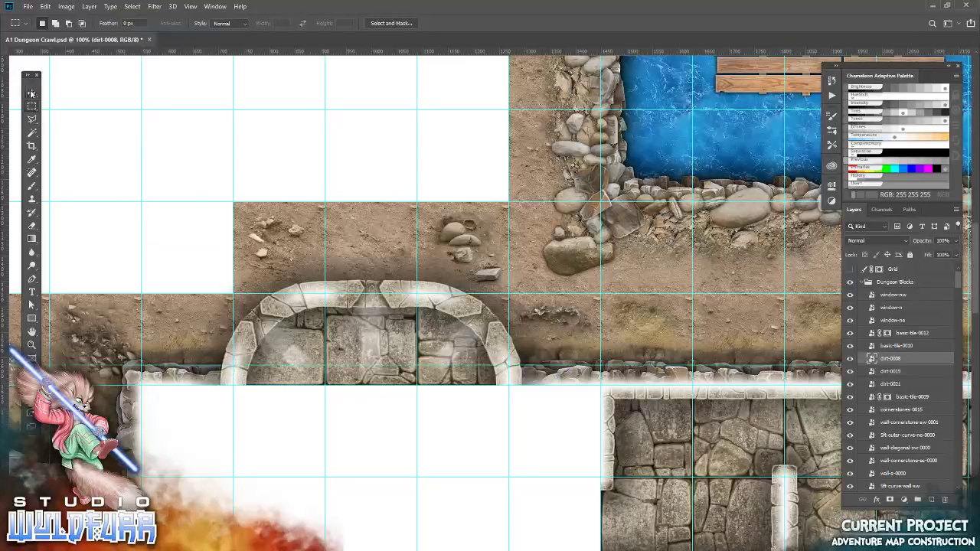
{"action": "right_click", "coordinate": [242, 327]}
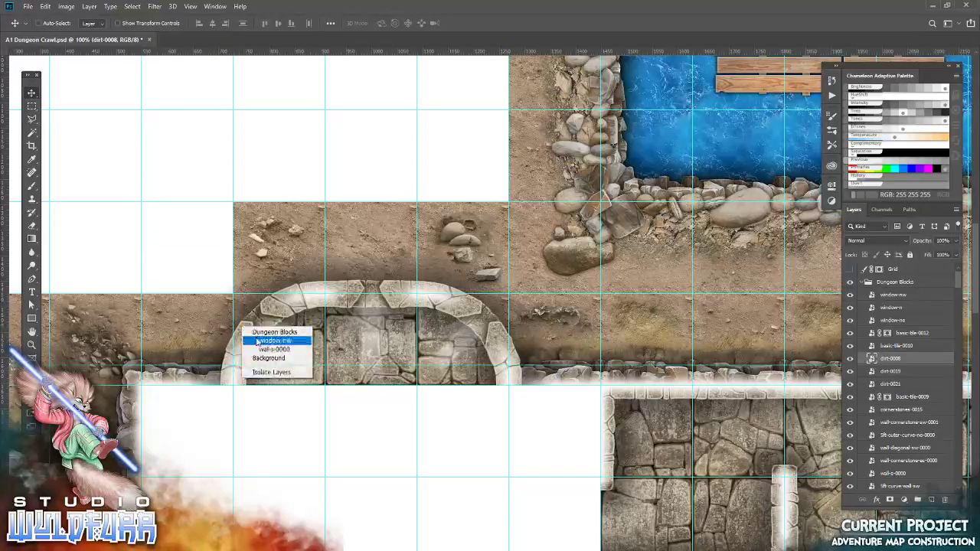
{"action": "left_click", "coordinate": [261, 342]}
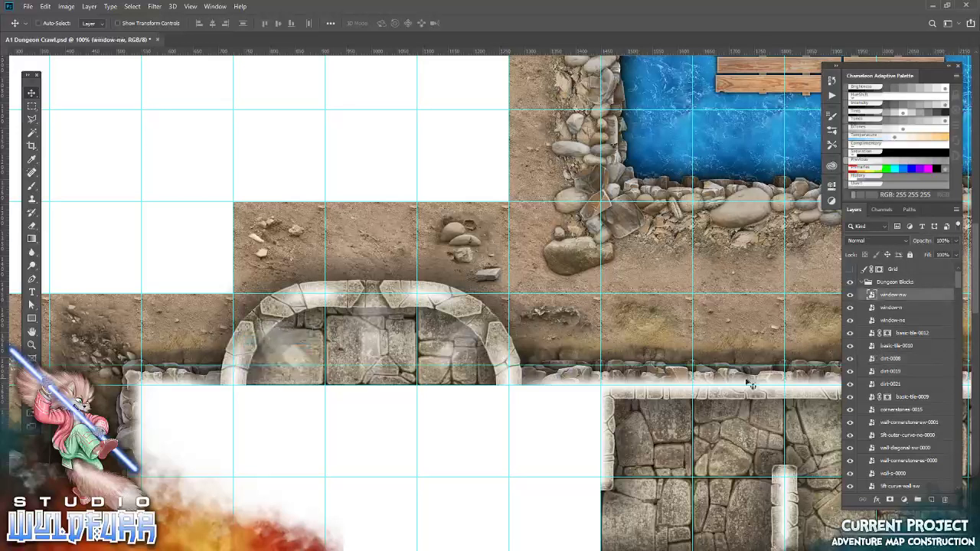
{"action": "left_click", "coordinate": [849, 295]}
{"action": "left_click", "coordinate": [32, 238]}
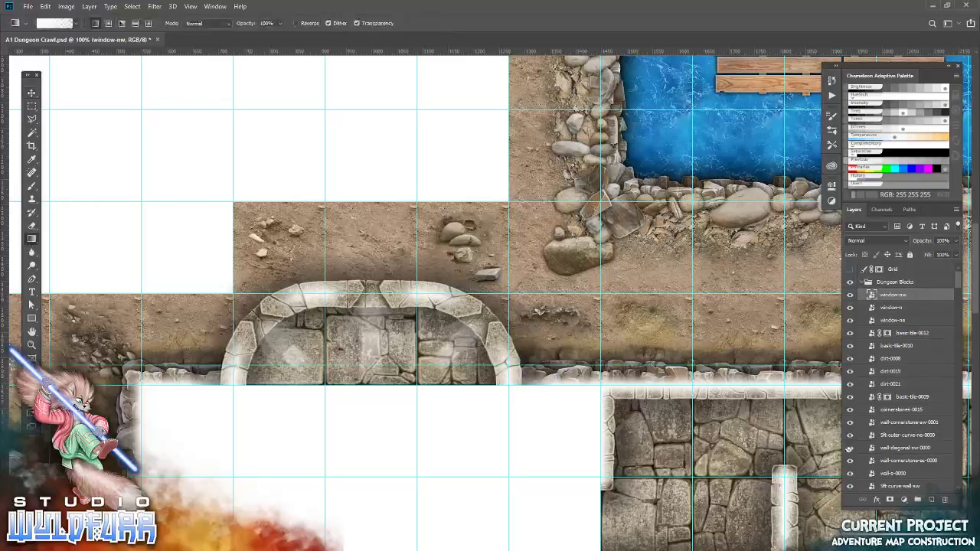
{"action": "left_click", "coordinate": [890, 500]}
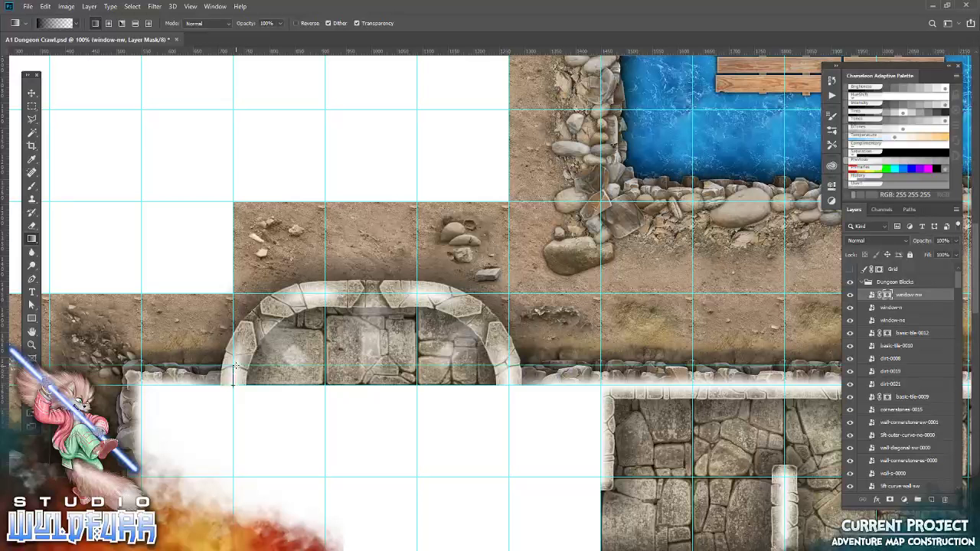
{"action": "left_click_drag", "start_coordinate": [234, 371], "coordinate": [236, 366]}
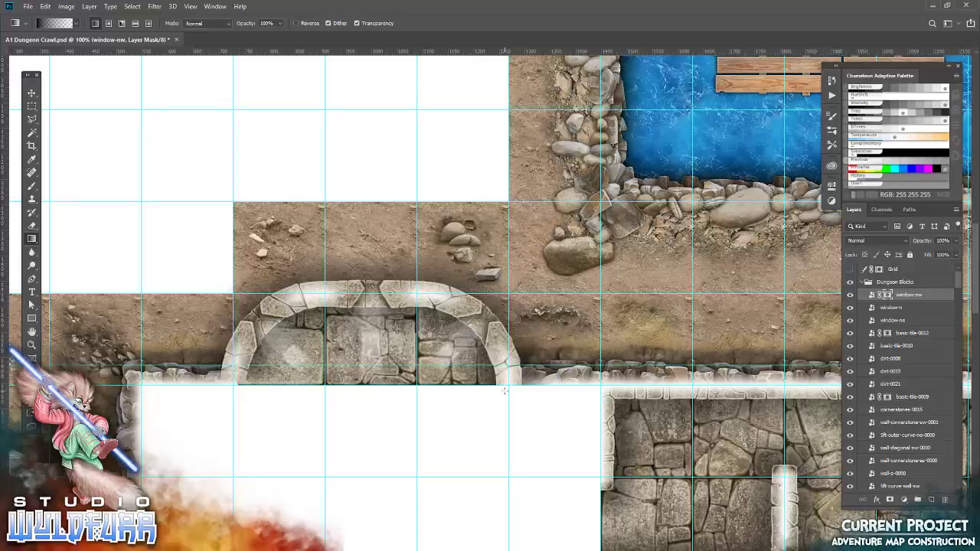
Step: Mask window-ne and fade the arch's right foot with a gradient
{"action": "left_click", "coordinate": [31, 93]}
{"action": "right_click", "coordinate": [517, 379]}
{"action": "left_click", "coordinate": [540, 394]}
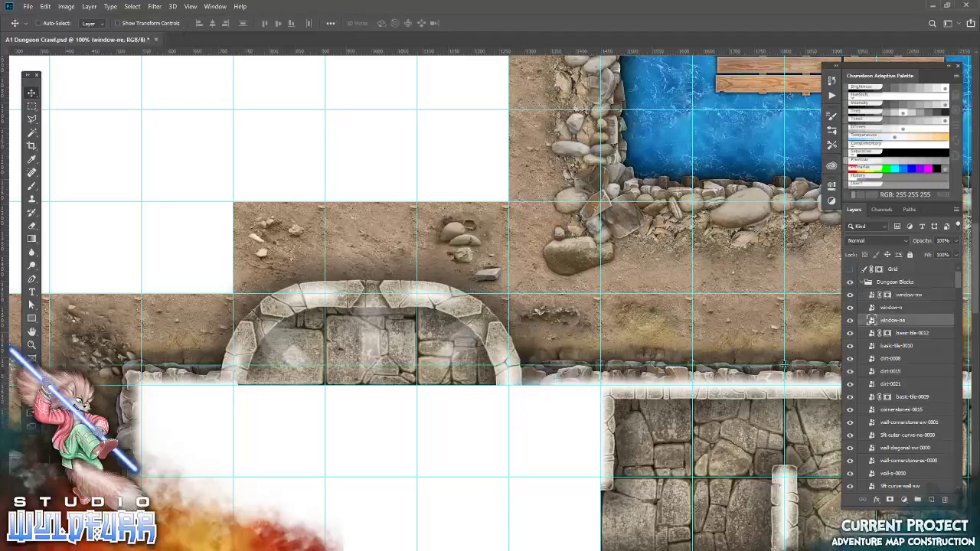
{"action": "left_click", "coordinate": [850, 322]}
{"action": "left_click", "coordinate": [889, 499]}
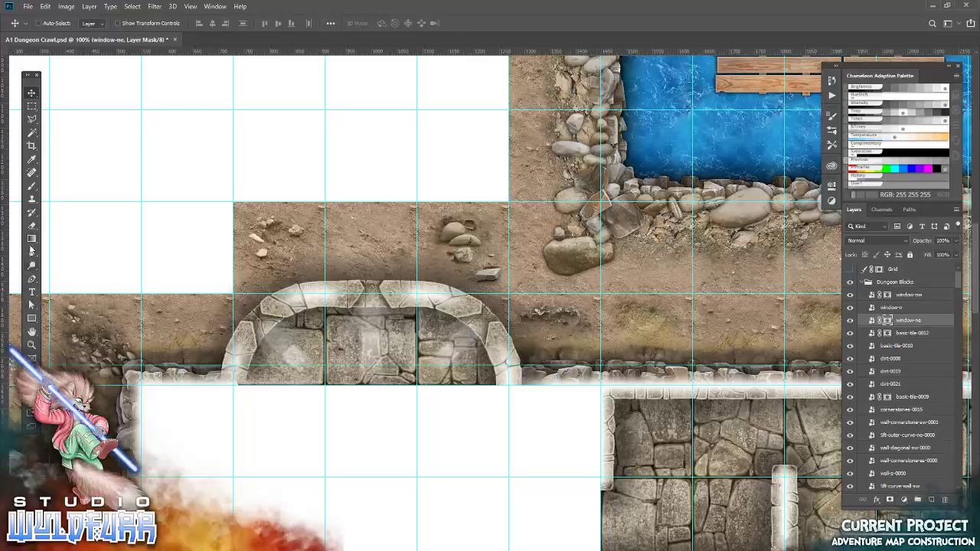
{"action": "left_click", "coordinate": [32, 239]}
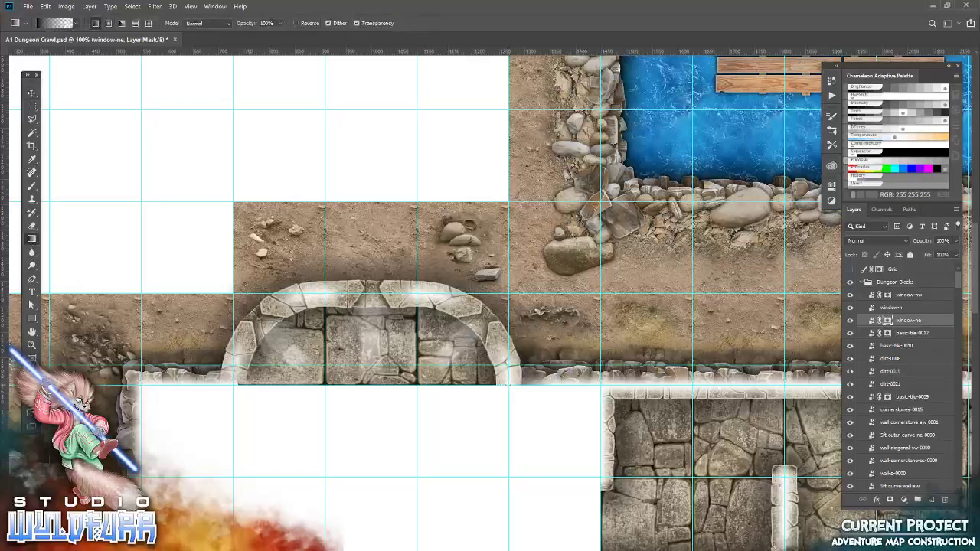
{"action": "left_click_drag", "start_coordinate": [508, 366], "coordinate": [501, 380]}
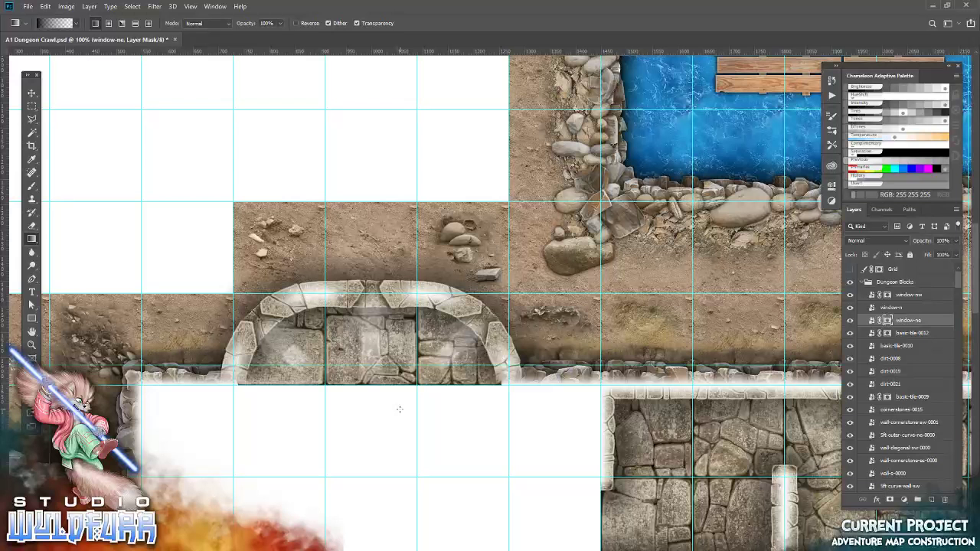
{"action": "left_click", "coordinate": [32, 93]}
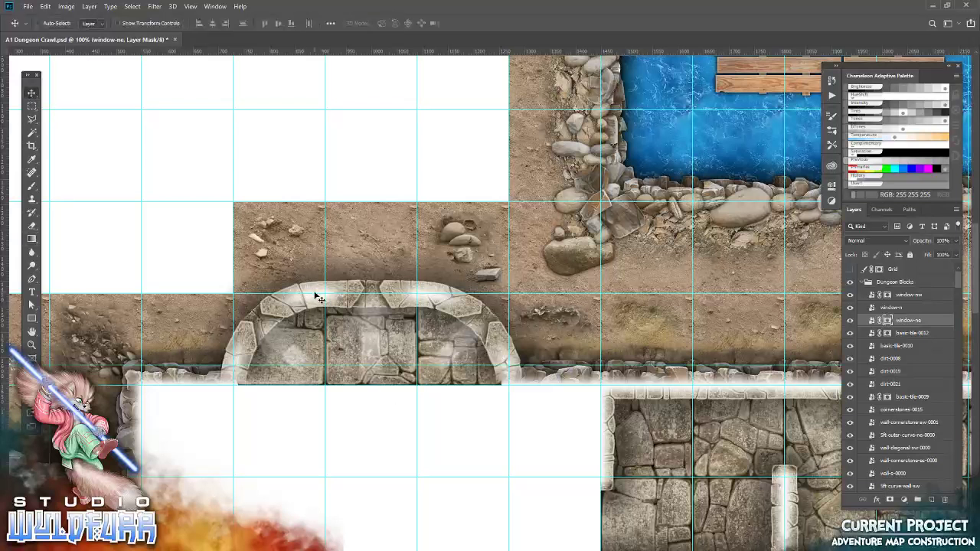
{"action": "left_click_drag", "start_coordinate": [344, 366], "coordinate": [380, 57]}
{"action": "key", "text": "ctrl+z"}
Step: Draw a roughly 360 px circular selection around the arch's left half, checking layer coverage
{"action": "right_click", "coordinate": [32, 106]}
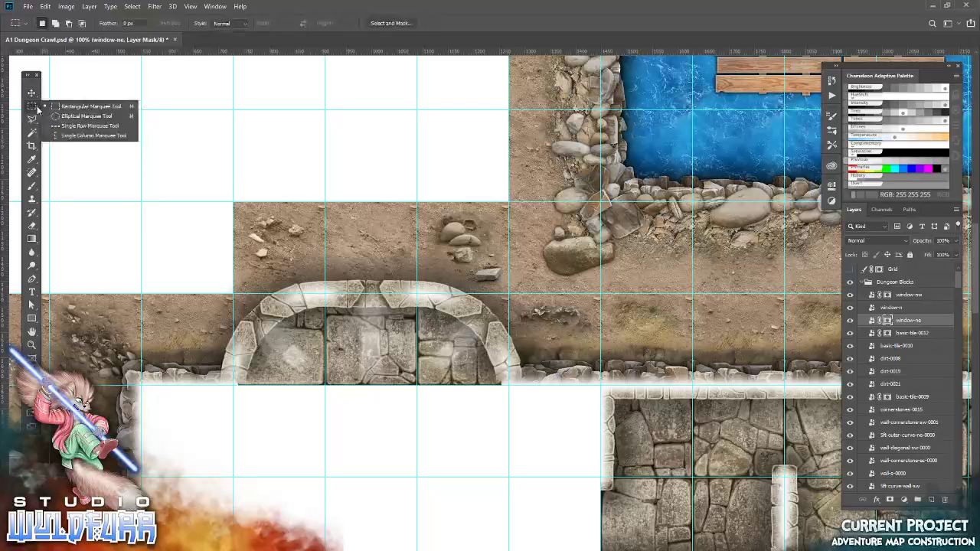
{"action": "left_click", "coordinate": [76, 115]}
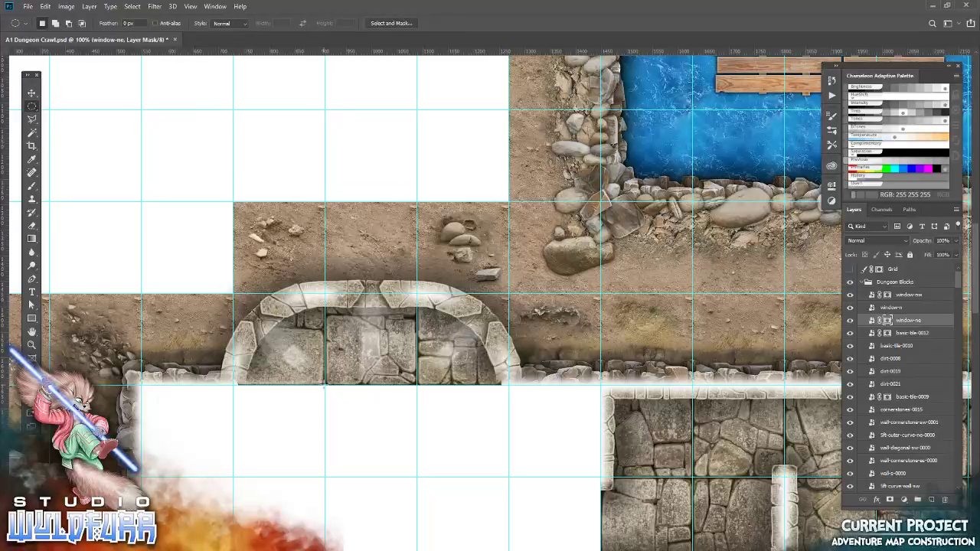
{"action": "left_click_drag", "start_coordinate": [324, 387], "coordinate": [281, 346]}
{"action": "key", "text": "shift"}
{"action": "left_click_drag", "start_coordinate": [281, 346], "coordinate": [232, 295]}
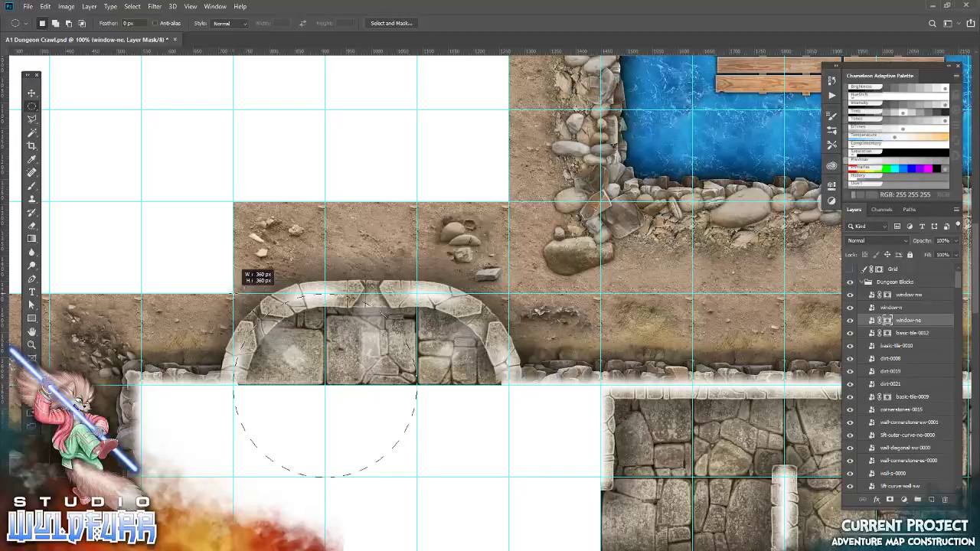
{"action": "left_click_drag", "start_coordinate": [233, 294], "coordinate": [233, 294]}
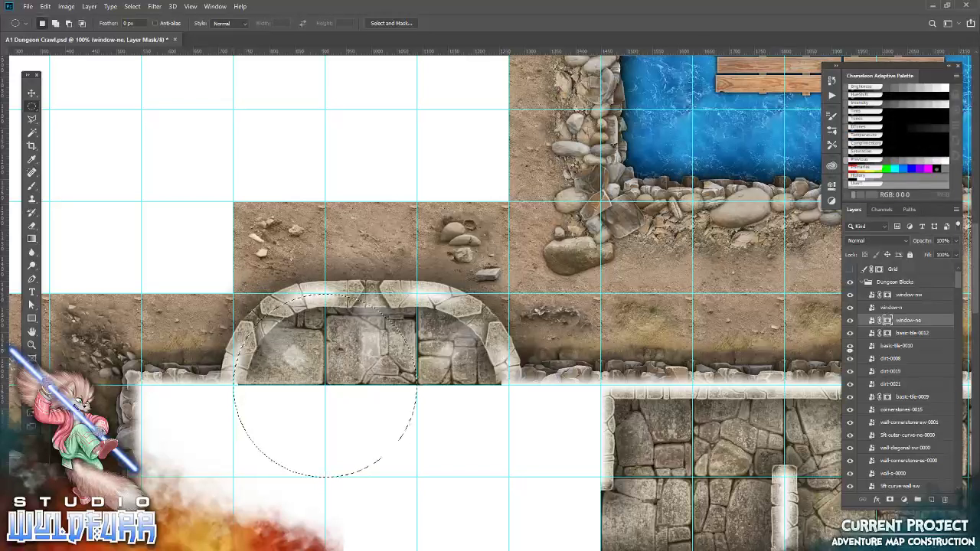
{"action": "left_click", "coordinate": [851, 320]}
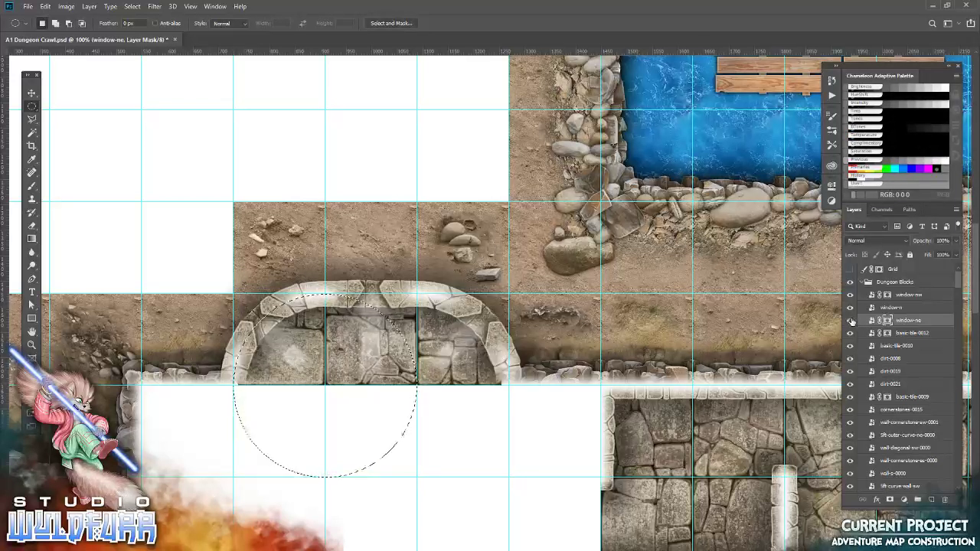
{"action": "left_click", "coordinate": [852, 334]}
{"action": "left_click", "coordinate": [851, 334]}
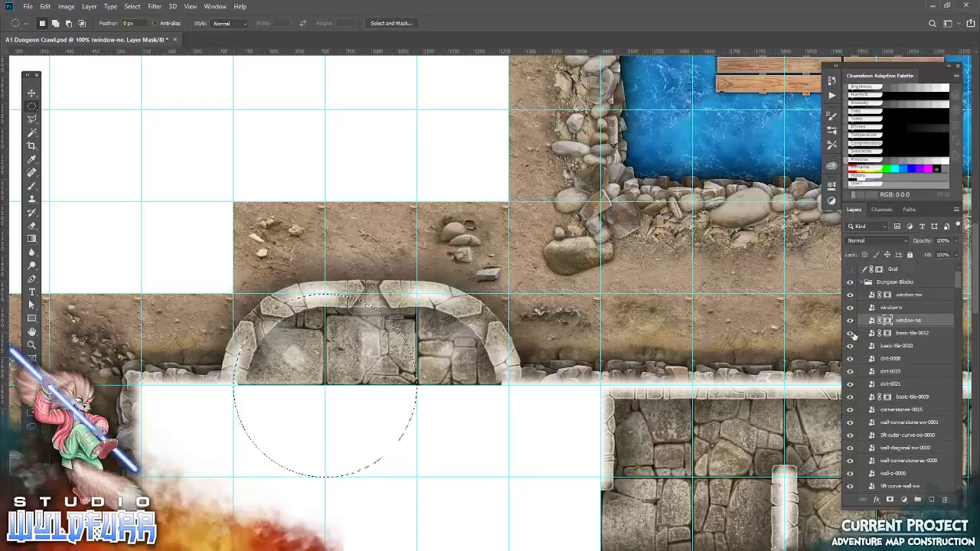
{"action": "left_click", "coordinate": [851, 334]}
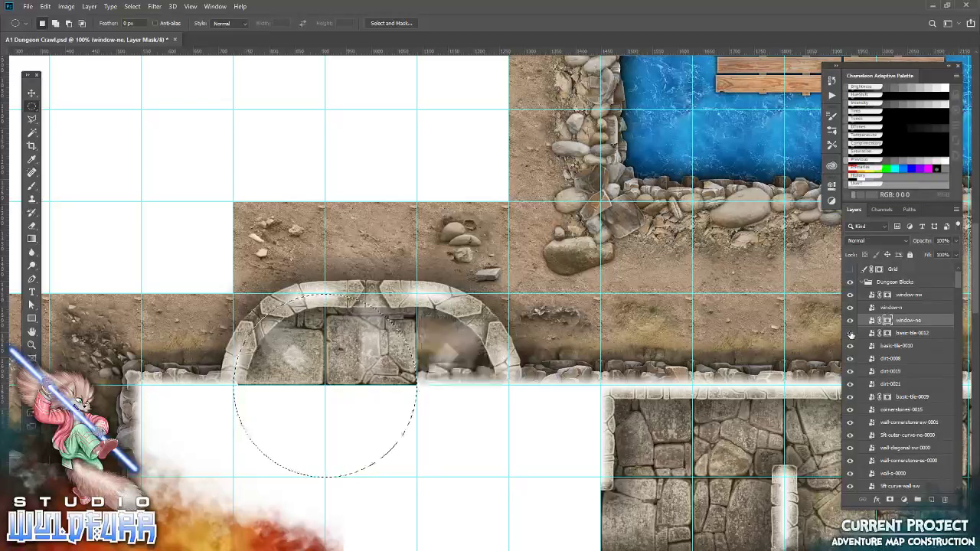
{"action": "left_click", "coordinate": [850, 294]}
{"action": "left_click", "coordinate": [850, 295]}
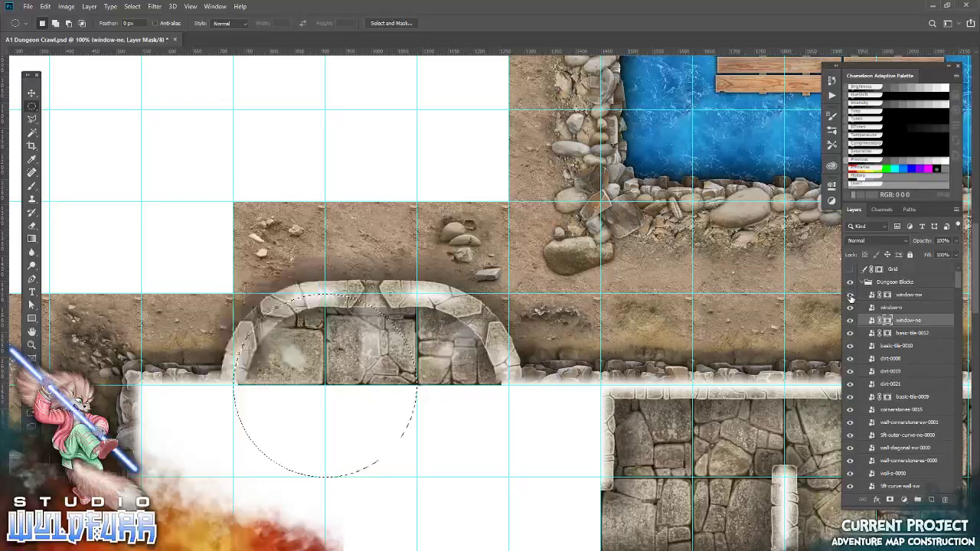
{"action": "left_click", "coordinate": [851, 295]}
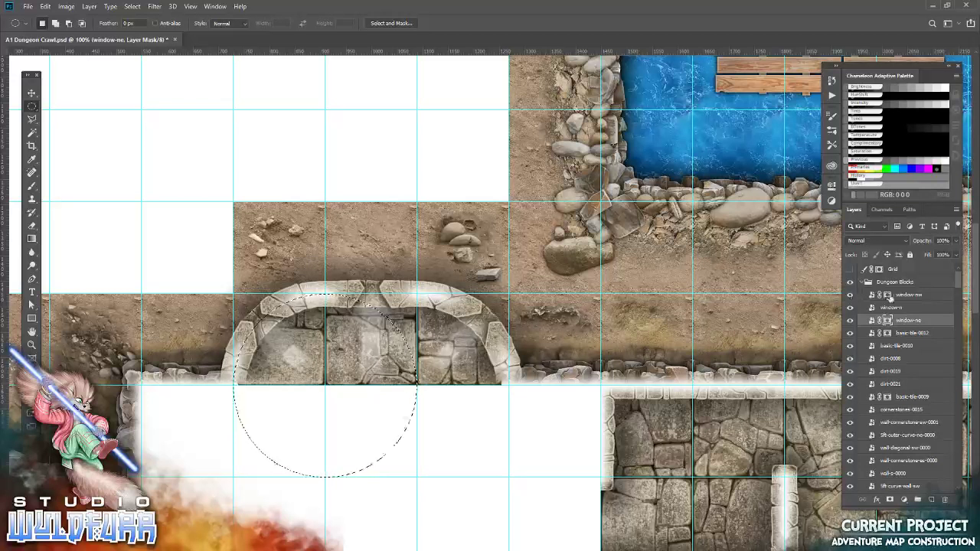
Step: Fill window-nw's layer mask with White inside the circular selection
{"action": "left_click", "coordinate": [890, 295]}
{"action": "left_click", "coordinate": [46, 6]}
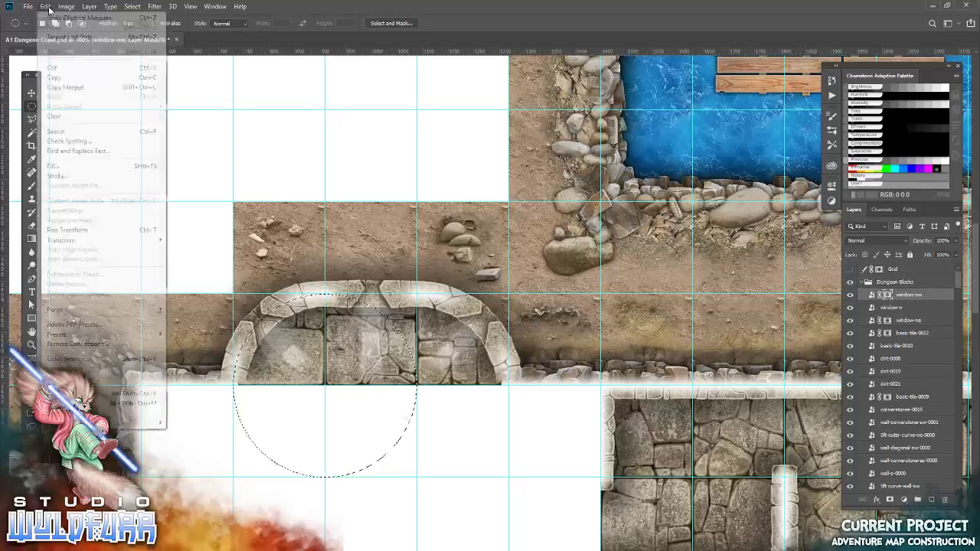
{"action": "left_click", "coordinate": [58, 164]}
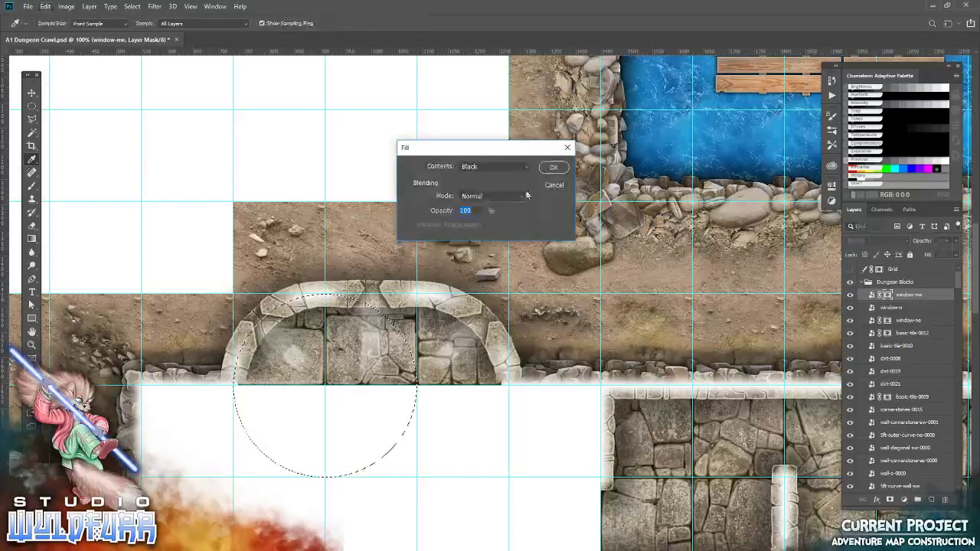
{"action": "left_click", "coordinate": [490, 166]}
{"action": "left_click", "coordinate": [471, 263]}
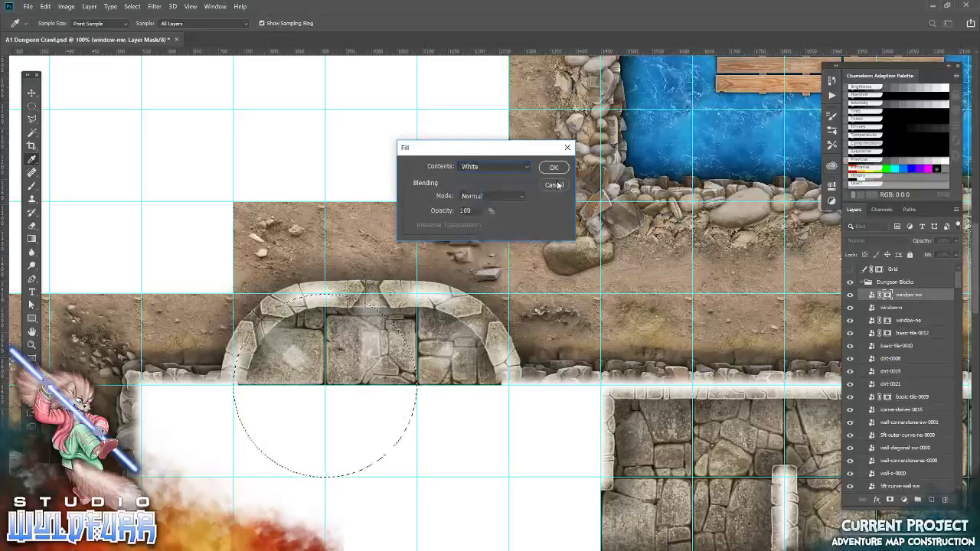
{"action": "left_click", "coordinate": [553, 167]}
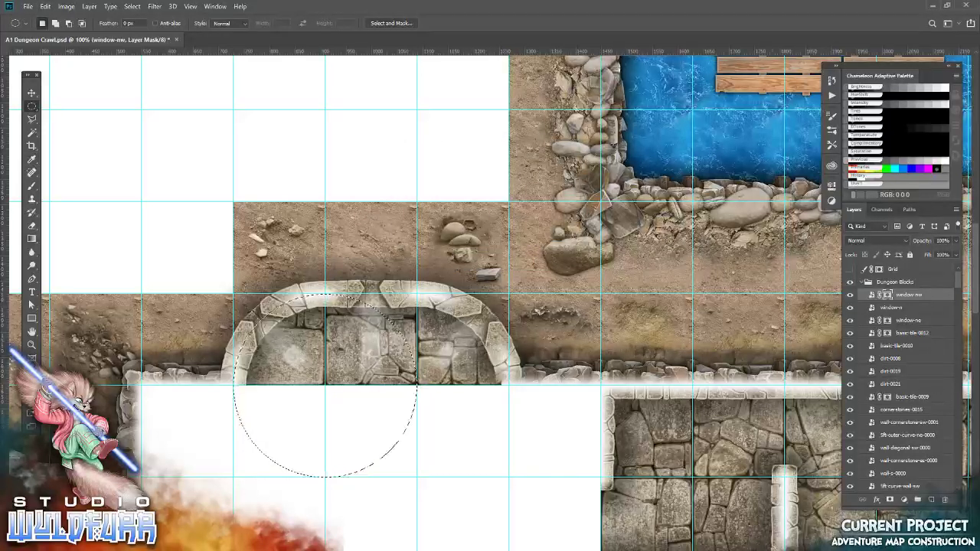
{"action": "left_click", "coordinate": [850, 321]}
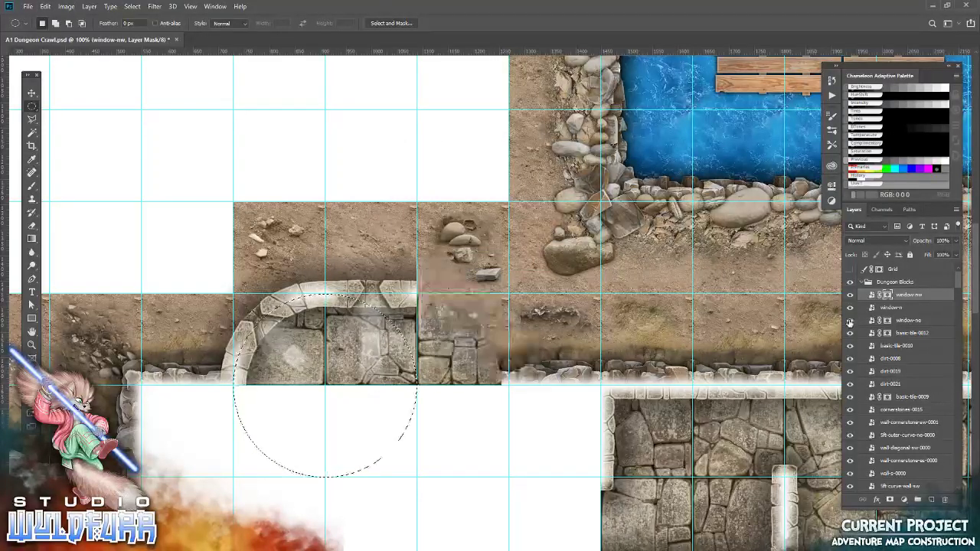
{"action": "left_click", "coordinate": [886, 321]}
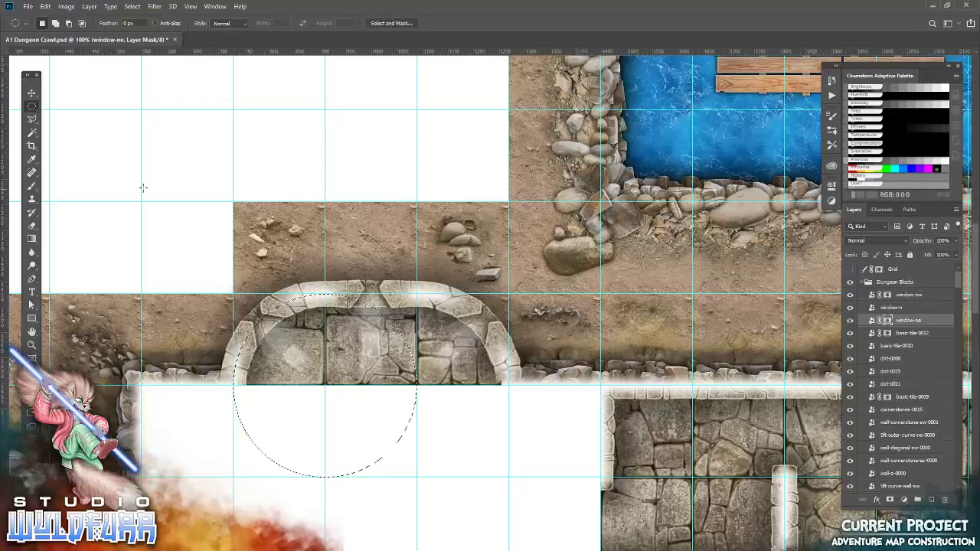
Step: Fill window-ne's mask with White within the shifted circle, deselect, and hide the guides
{"action": "left_click_drag", "start_coordinate": [421, 390], "coordinate": [509, 295]}
{"action": "key", "text": "ctrl+d"}
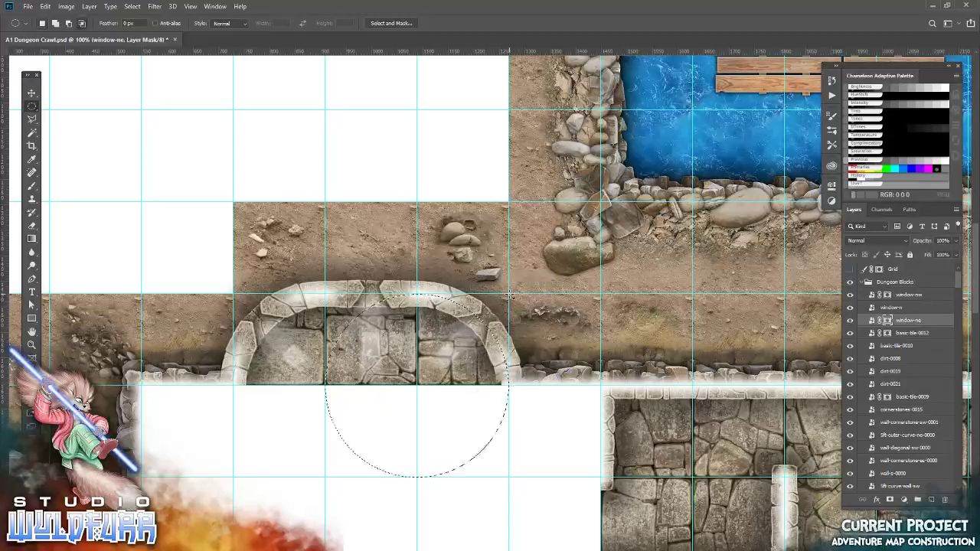
{"action": "left_click", "coordinate": [46, 7]}
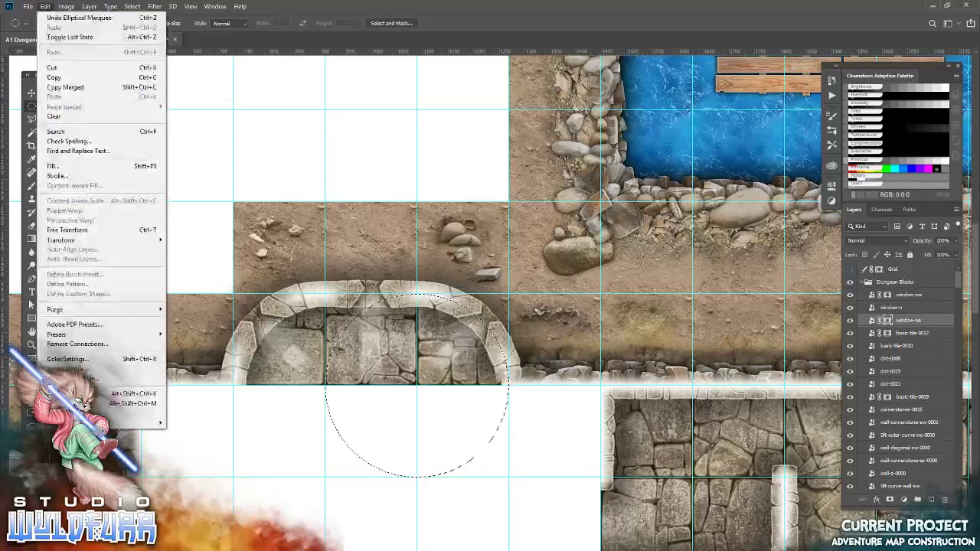
{"action": "left_click", "coordinate": [52, 167]}
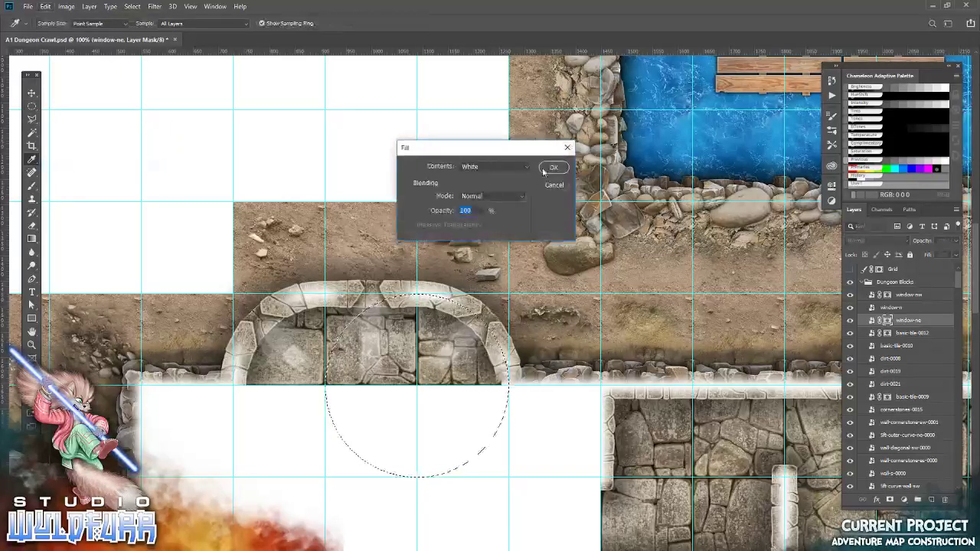
{"action": "left_click", "coordinate": [554, 167]}
{"action": "left_click", "coordinate": [133, 6]}
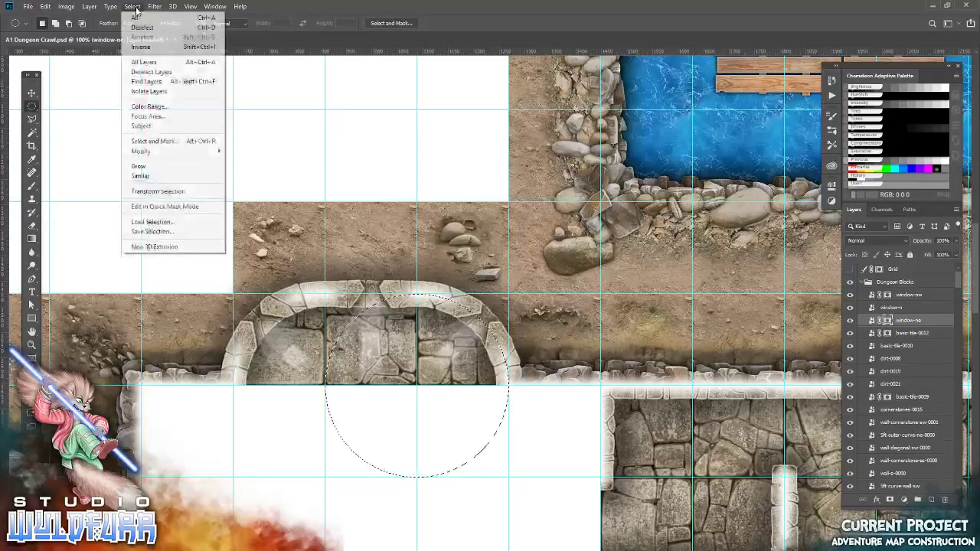
{"action": "left_click", "coordinate": [146, 27]}
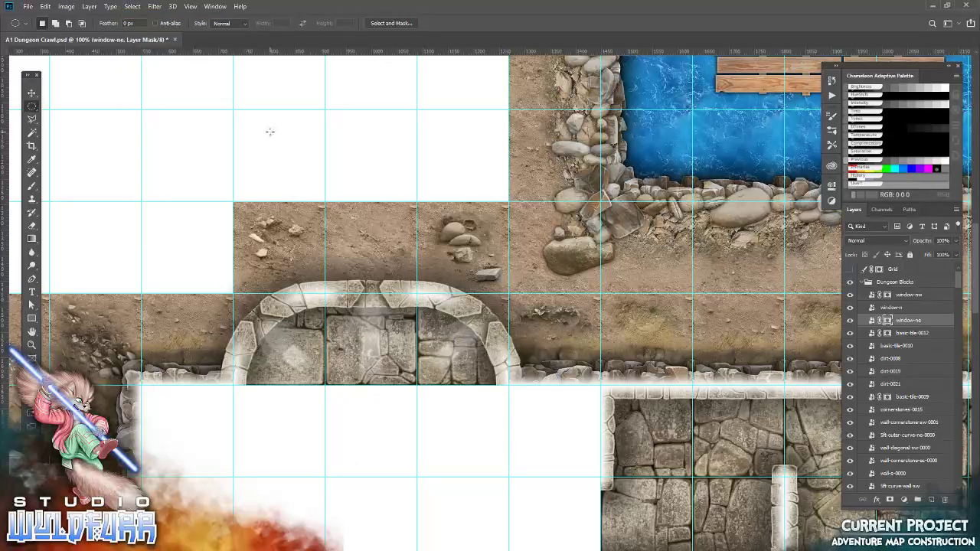
{"action": "key", "text": "ctrl+semicolon"}
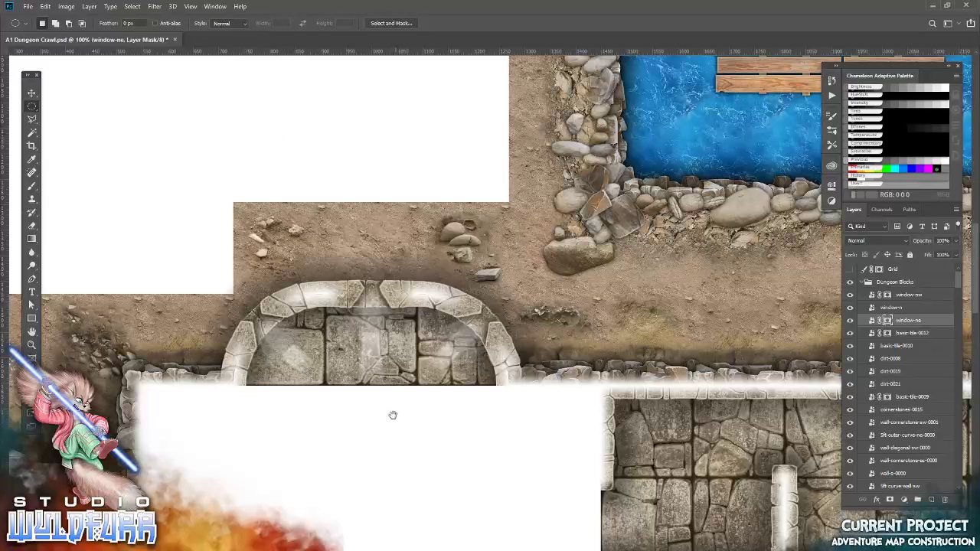
Step: Pan down to the empty room below the arch with guides showing, then switch to Explorer
{"action": "left_click_drag", "start_coordinate": [392, 413], "coordinate": [335, 221]}
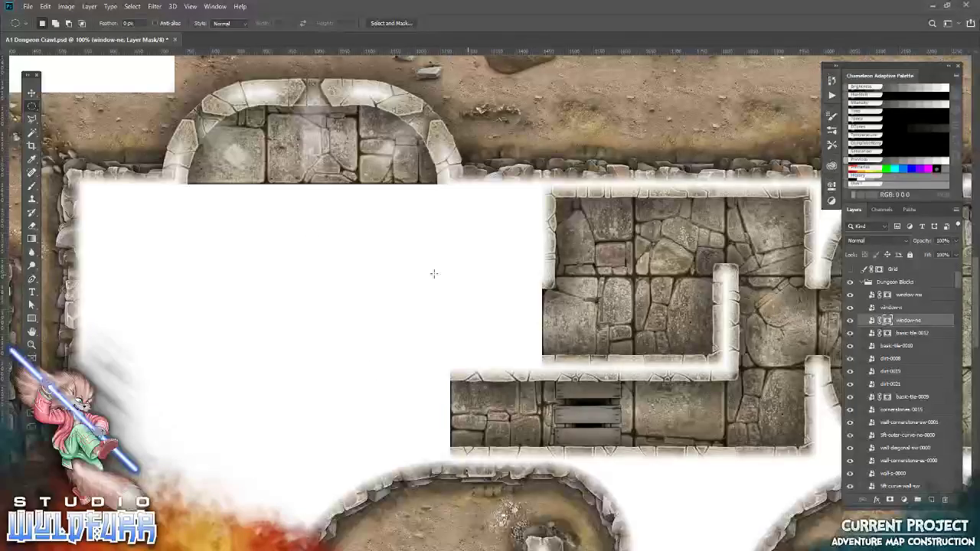
{"action": "key", "text": "ctrl+apostrophe"}
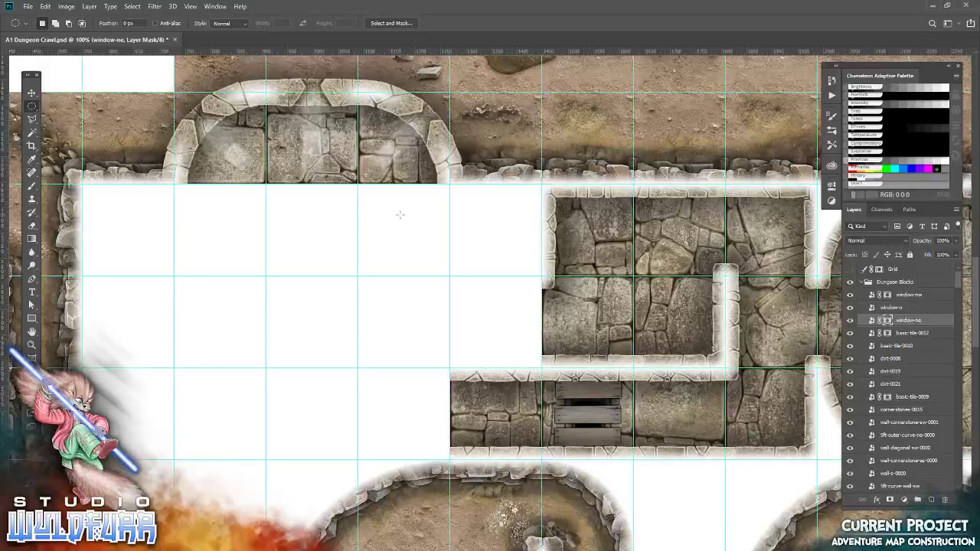
{"action": "left_click", "coordinate": [32, 92]}
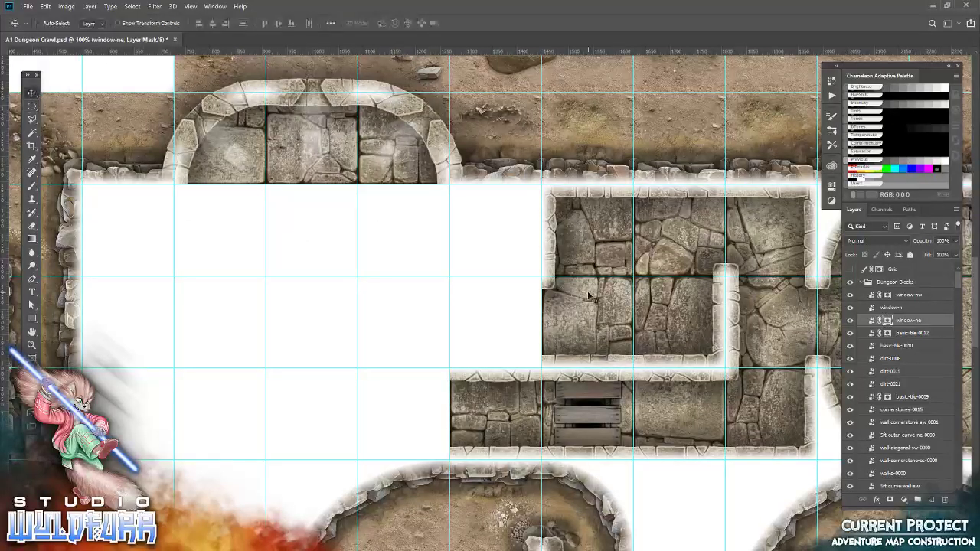
{"action": "key", "text": "alt+Tab"}
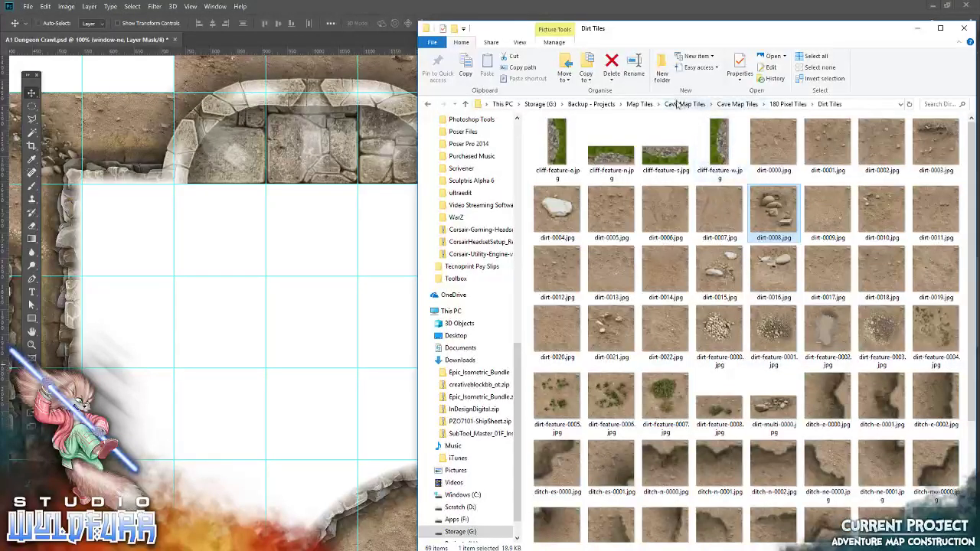
Step: Browse to Dungeon Map Tiles I Update > 180 Pixels Scale > Basic Tiles and drag in basic-tile-0016
{"action": "left_click", "coordinate": [644, 105]}
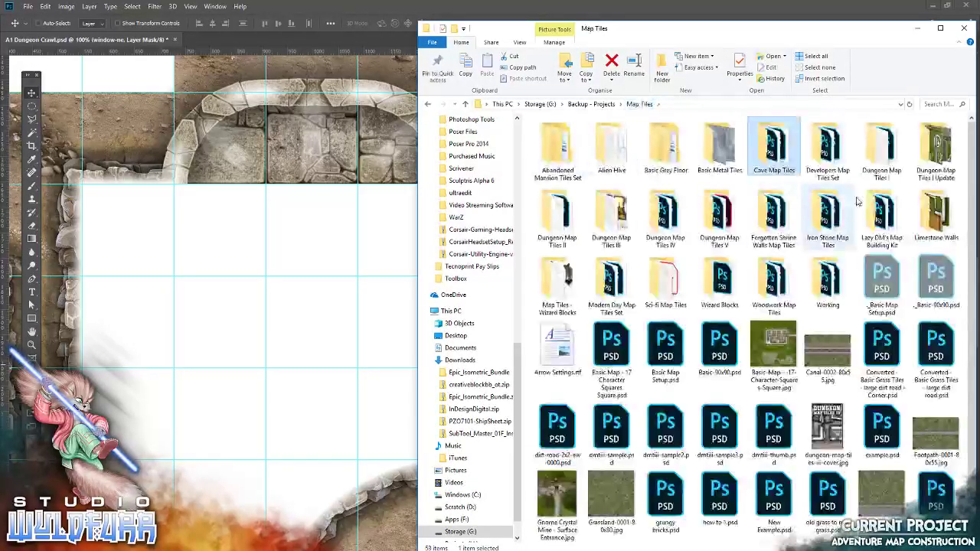
{"action": "double_click", "coordinate": [936, 150]}
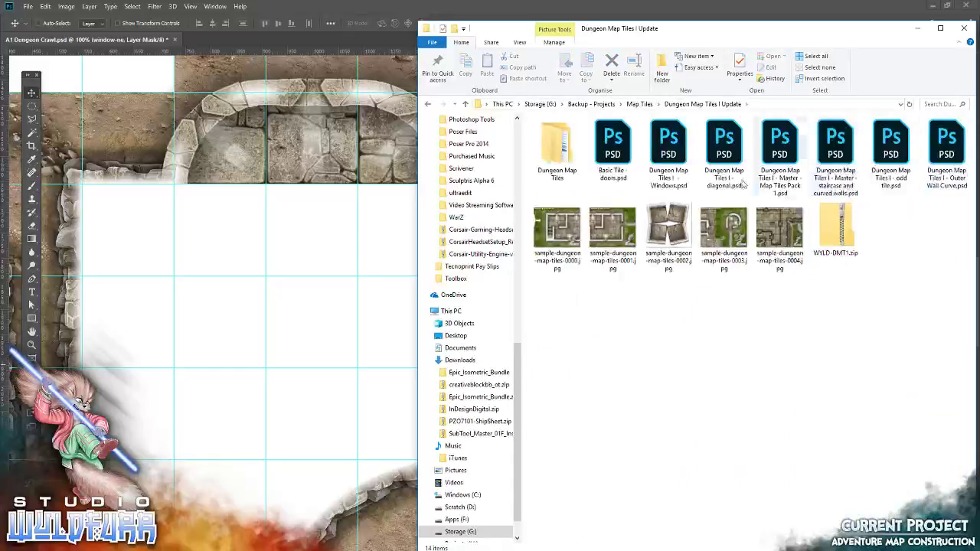
{"action": "double_click", "coordinate": [558, 150]}
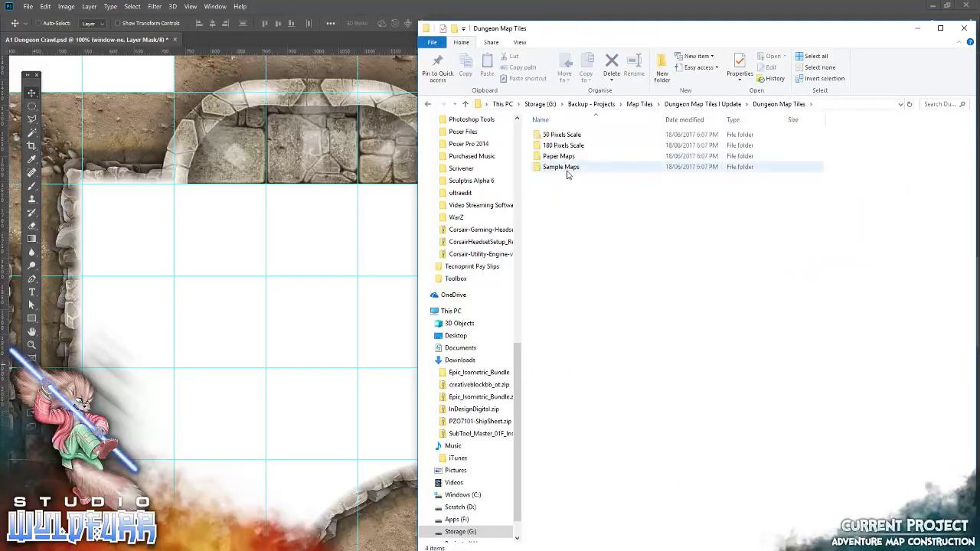
{"action": "left_click", "coordinate": [565, 147]}
{"action": "double_click", "coordinate": [564, 147]}
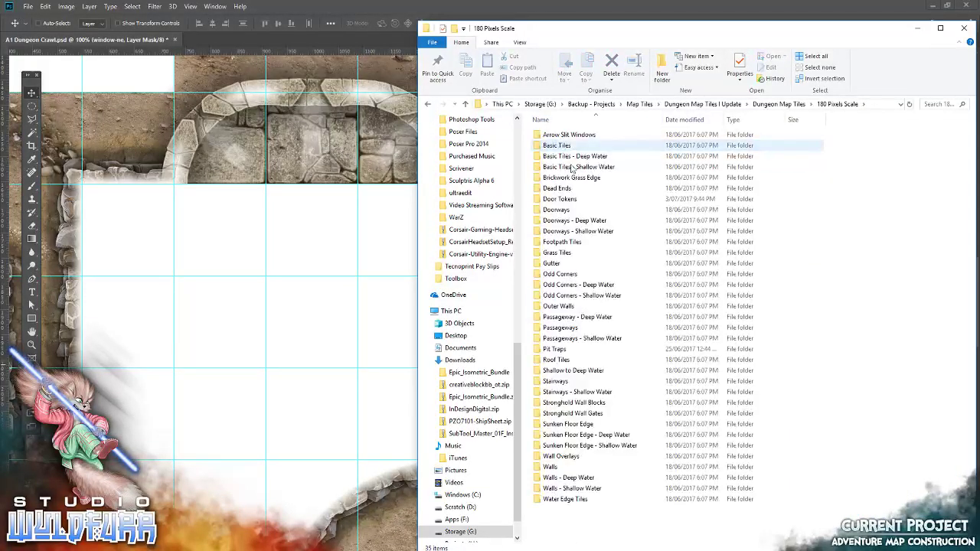
{"action": "double_click", "coordinate": [563, 147]}
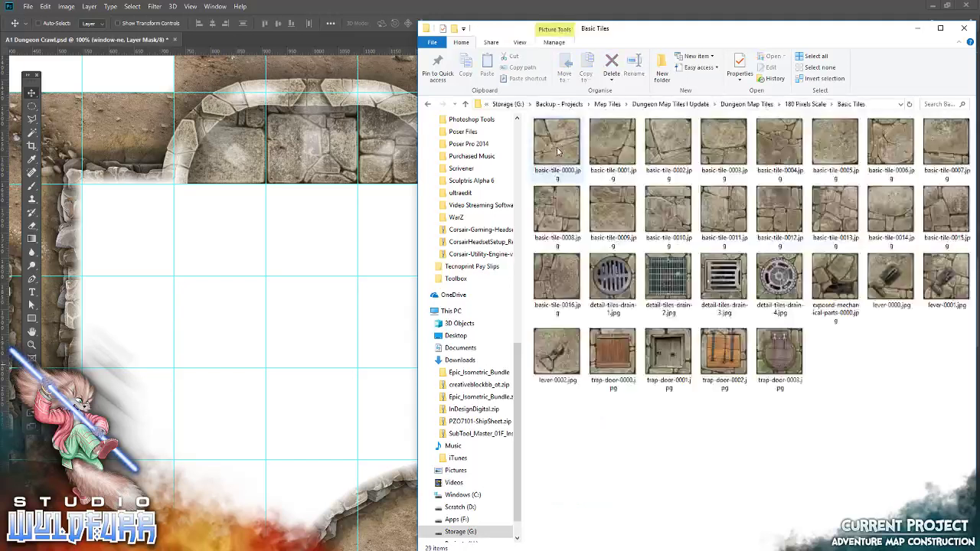
{"action": "left_click_drag", "start_coordinate": [541, 283], "coordinate": [214, 246]}
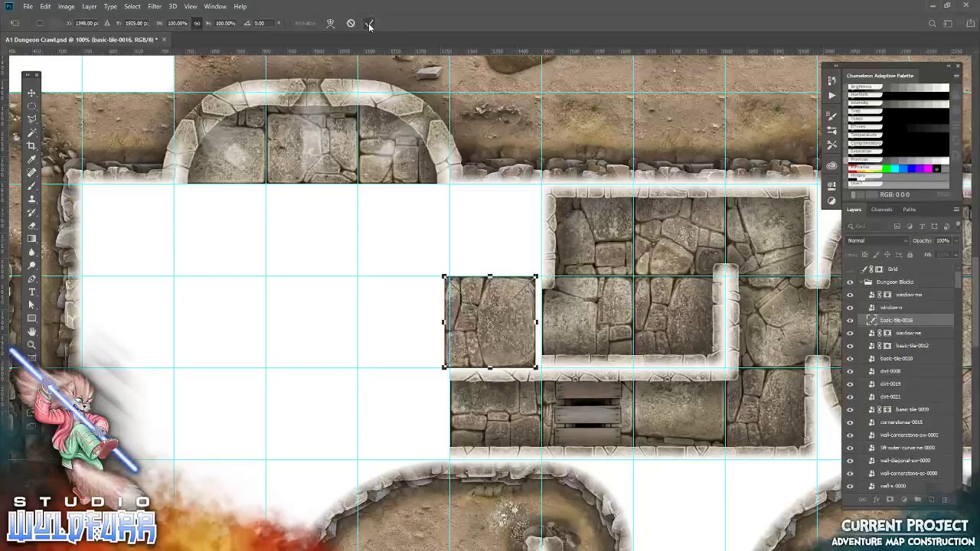
Step: Commit basic-tile-0016, zoom to 200%, and position it in its grid cell
{"action": "left_click", "coordinate": [370, 25]}
{"action": "left_click", "coordinate": [31, 344]}
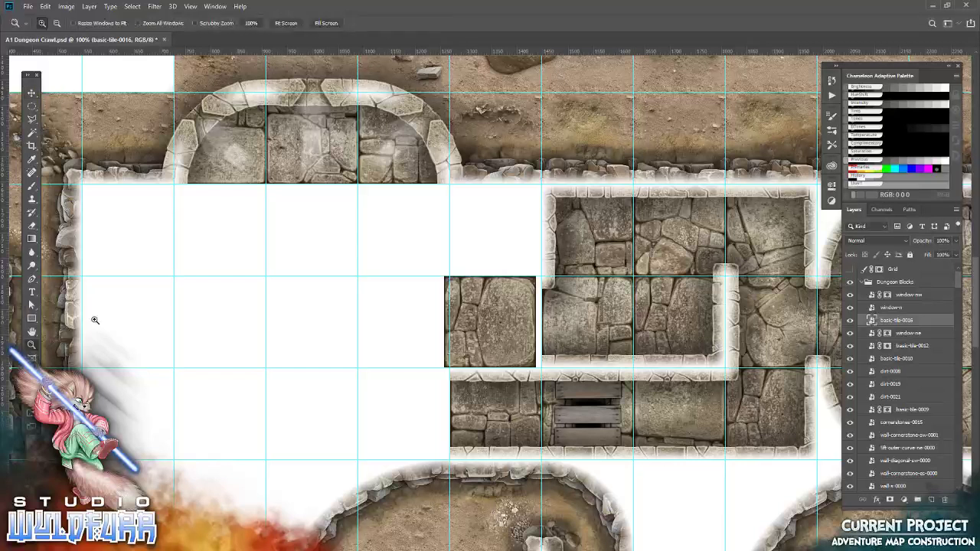
{"action": "right_click", "coordinate": [276, 221]}
{"action": "left_click", "coordinate": [297, 245]}
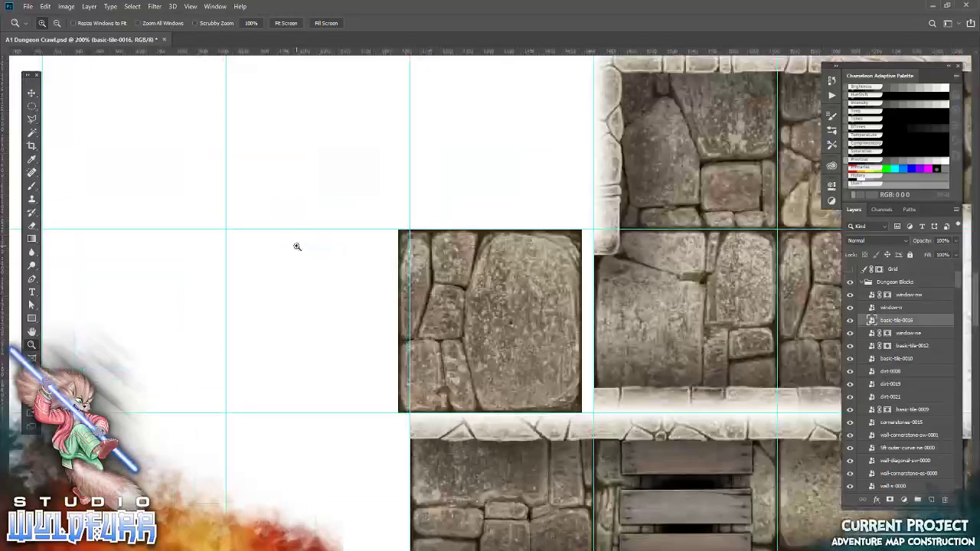
{"action": "left_click", "coordinate": [32, 93]}
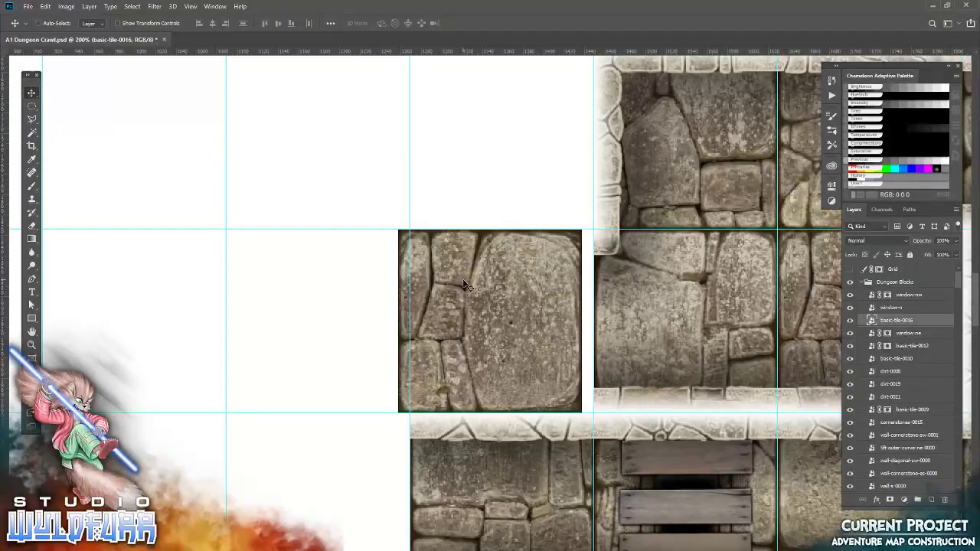
{"action": "mouse_move", "coordinate": [472, 318]}
{"action": "left_mouse_down"}
{"action": "mouse_move", "coordinate": [590, 305]}
{"action": "mouse_move", "coordinate": [525, 274]}
{"action": "mouse_move", "coordinate": [363, 269]}
{"action": "left_mouse_up"}
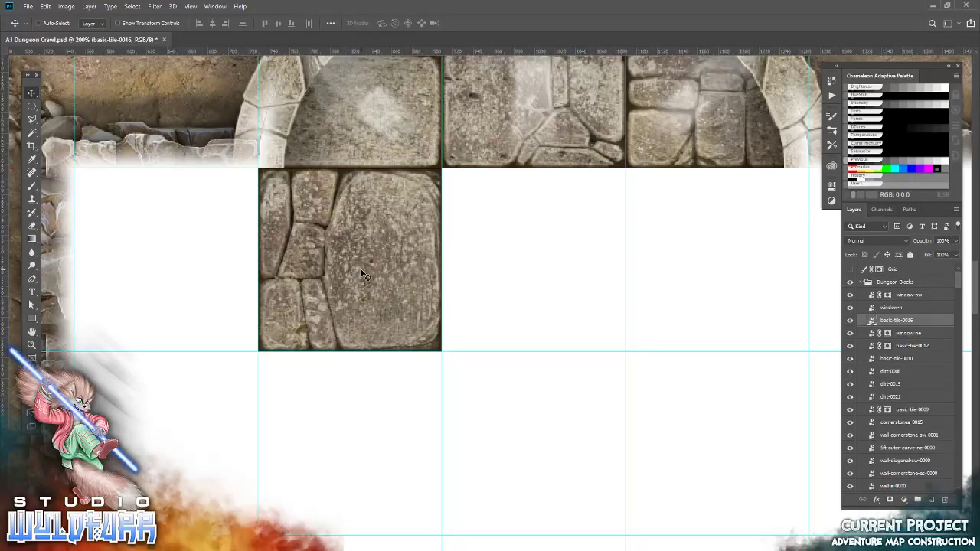
{"action": "left_click_drag", "start_coordinate": [551, 281], "coordinate": [338, 269]}
Step: Add basic-tile-0014 and basic-tile-0012 to complete the first row of floor
{"action": "key", "text": "alt+Tab"}
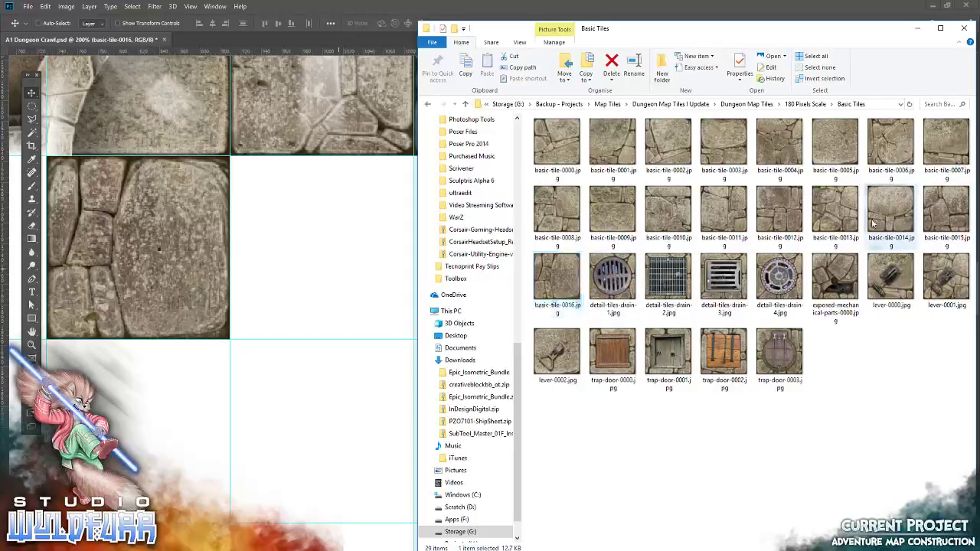
{"action": "left_click_drag", "start_coordinate": [891, 210], "coordinate": [258, 253]}
{"action": "left_click", "coordinate": [367, 22]}
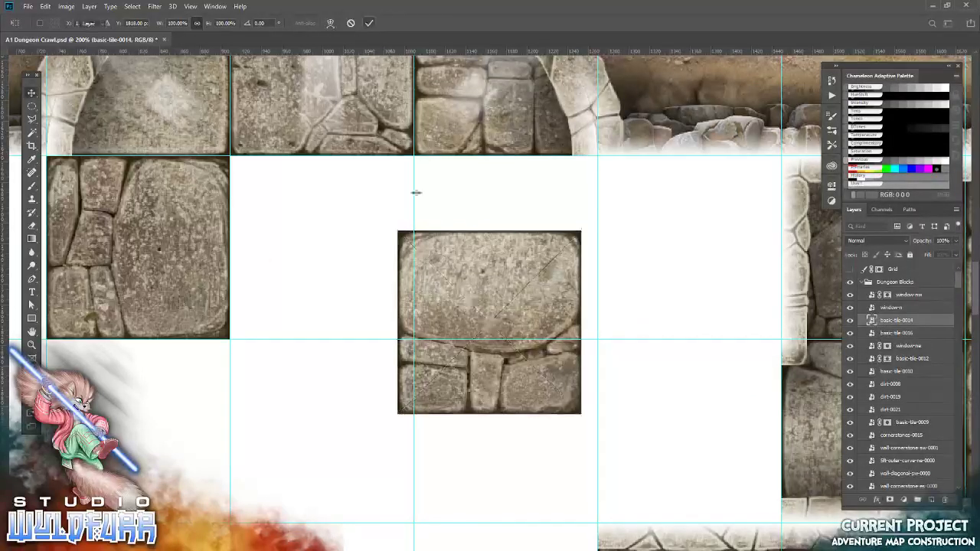
{"action": "left_click_drag", "start_coordinate": [441, 254], "coordinate": [275, 181]}
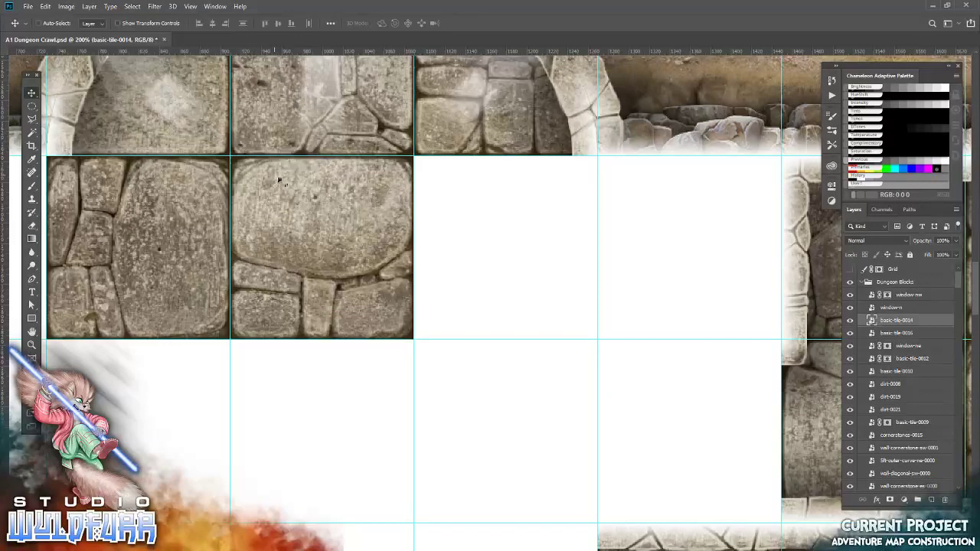
{"action": "key", "text": "alt+Tab"}
{"action": "left_click_drag", "start_coordinate": [780, 211], "coordinate": [321, 249]}
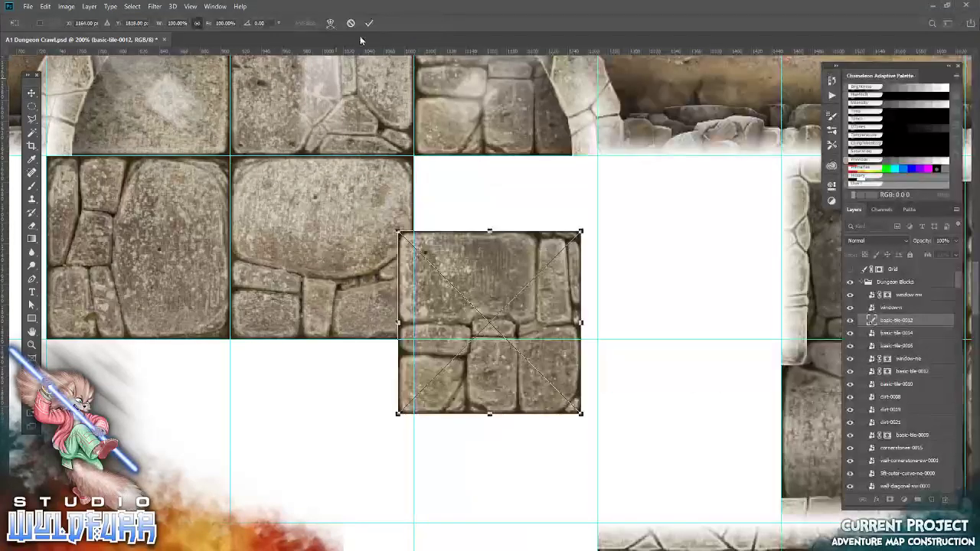
{"action": "left_click", "coordinate": [369, 22]}
{"action": "left_click_drag", "start_coordinate": [474, 277], "coordinate": [490, 203]}
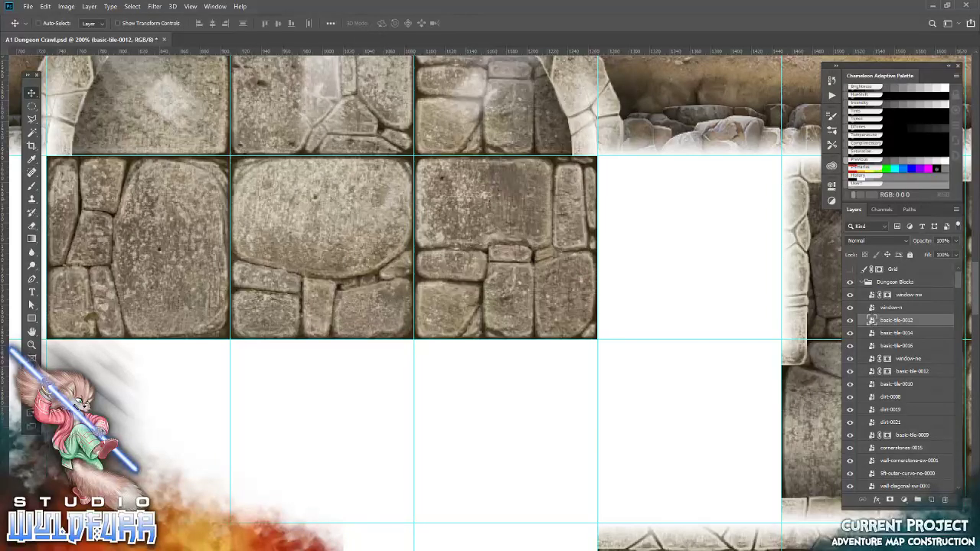
Step: Place basic-tile-0013 in the first cell of the second row
{"action": "left_click_drag", "start_coordinate": [336, 415], "coordinate": [409, 322]}
{"action": "key", "text": "alt+Tab"}
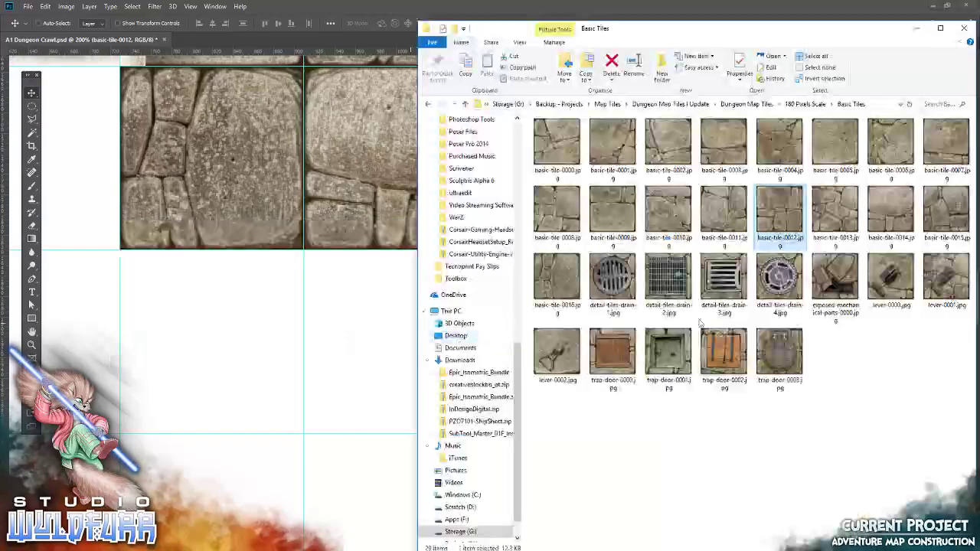
{"action": "left_click_drag", "start_coordinate": [835, 211], "coordinate": [215, 310]}
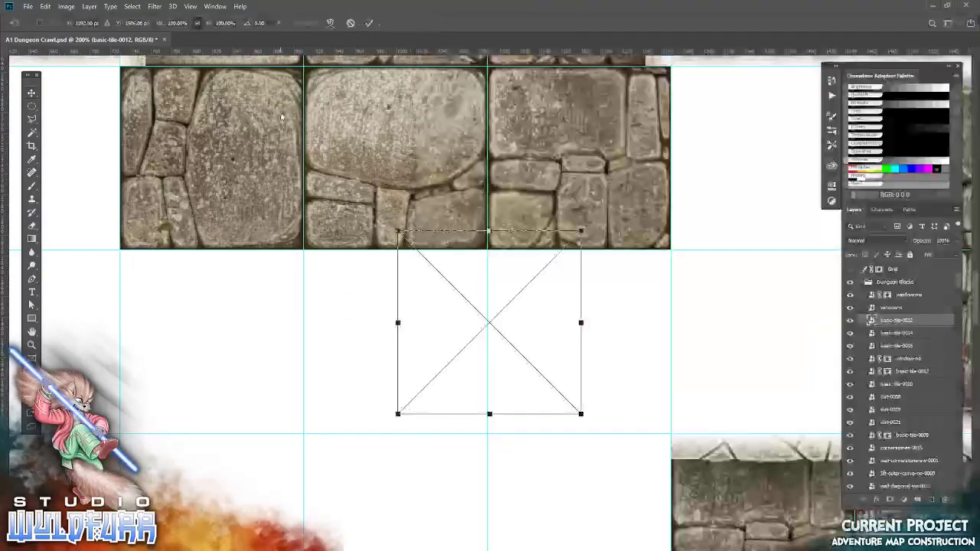
{"action": "left_click", "coordinate": [368, 23]}
{"action": "left_click_drag", "start_coordinate": [438, 295], "coordinate": [160, 315]}
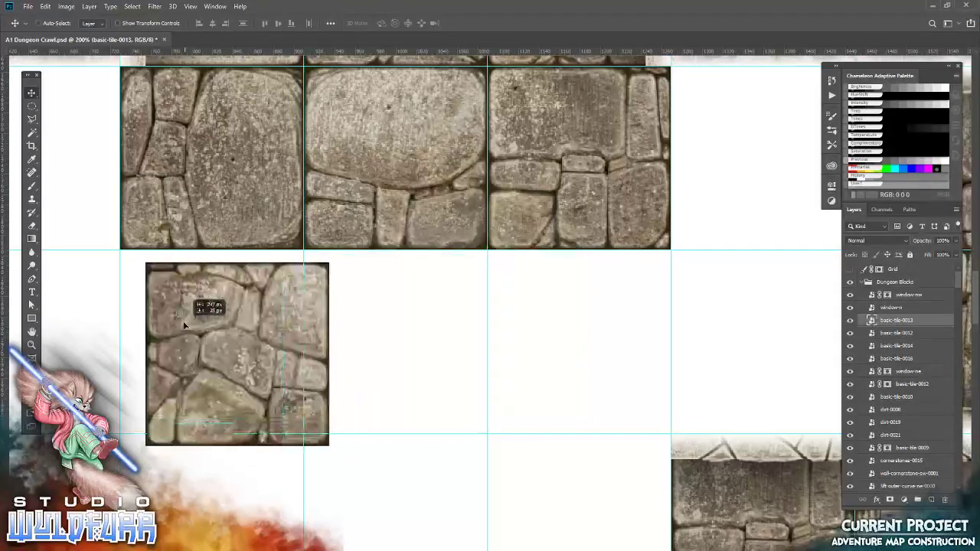
Step: Add basic-tile-0011 and basic-tile-0009 to finish the second row
{"action": "key", "text": "alt+Tab"}
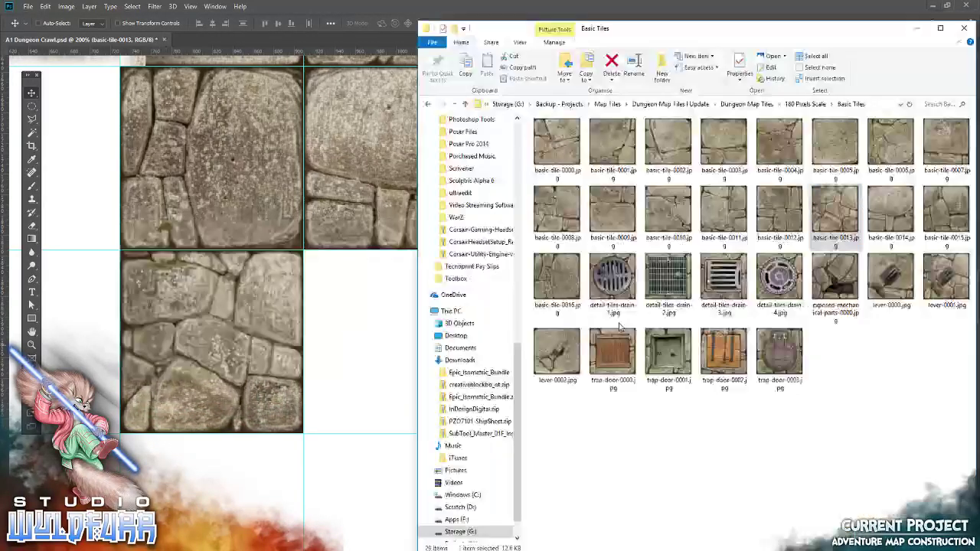
{"action": "mouse_move", "coordinate": [891, 211]}
{"action": "left_mouse_down"}
{"action": "mouse_move", "coordinate": [304, 312]}
{"action": "mouse_move", "coordinate": [321, 306]}
{"action": "left_mouse_up"}
{"action": "mouse_move", "coordinate": [724, 211]}
{"action": "left_mouse_down"}
{"action": "mouse_move", "coordinate": [475, 269]}
{"action": "mouse_move", "coordinate": [489, 321]}
{"action": "left_mouse_up"}
{"action": "left_click", "coordinate": [369, 23]}
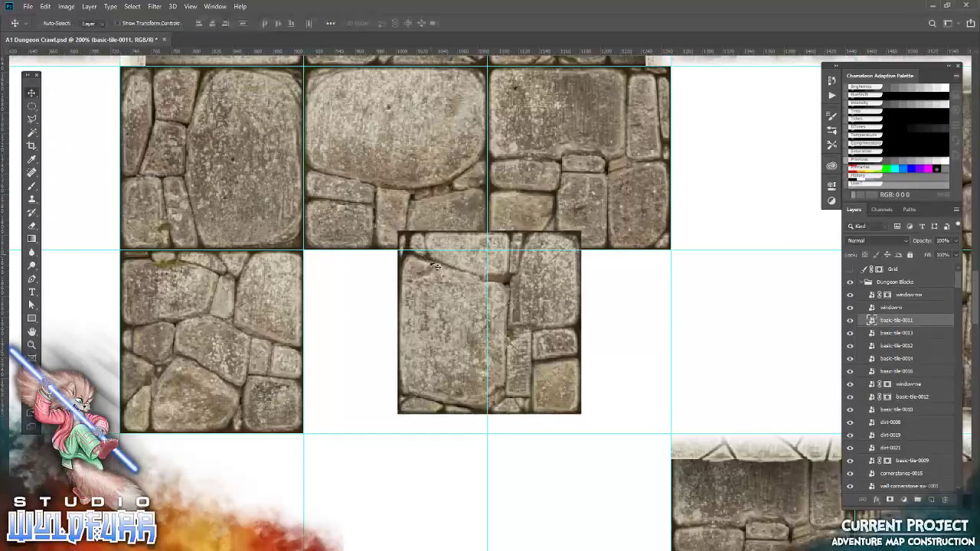
{"action": "left_click_drag", "start_coordinate": [434, 267], "coordinate": [333, 288]}
{"action": "key", "text": "alt+Tab"}
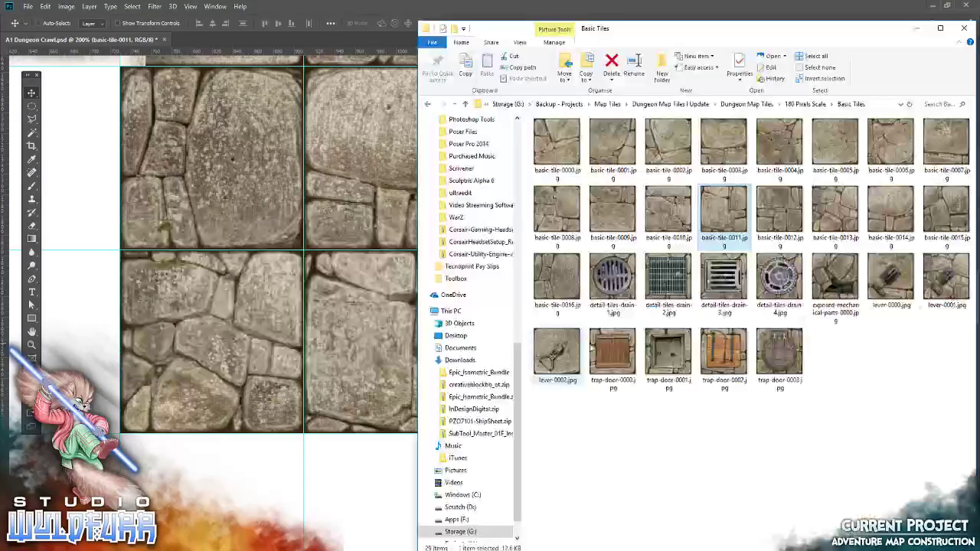
{"action": "left_click_drag", "start_coordinate": [612, 209], "coordinate": [489, 322]}
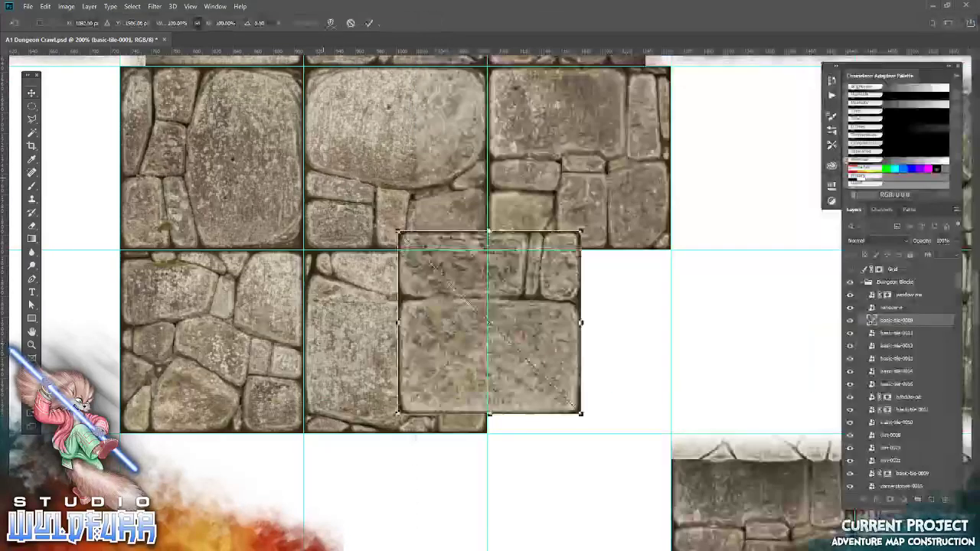
{"action": "left_click", "coordinate": [369, 23]}
{"action": "left_click_drag", "start_coordinate": [458, 331], "coordinate": [548, 350]}
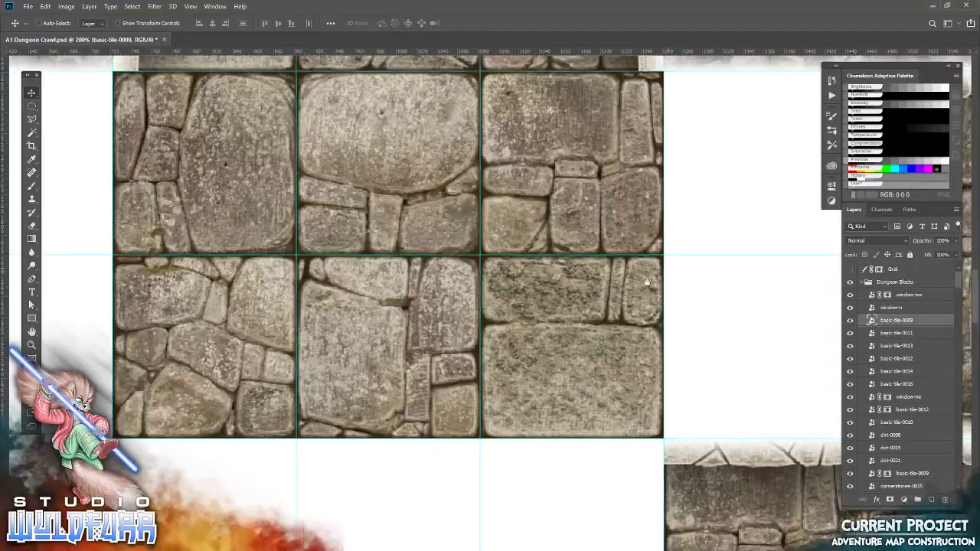
Step: Set basic-tile-0008 in the empty cell beside the wall, then return Explorer to 180 Pixels Scale
{"action": "left_click_drag", "start_coordinate": [548, 349], "coordinate": [355, 340]}
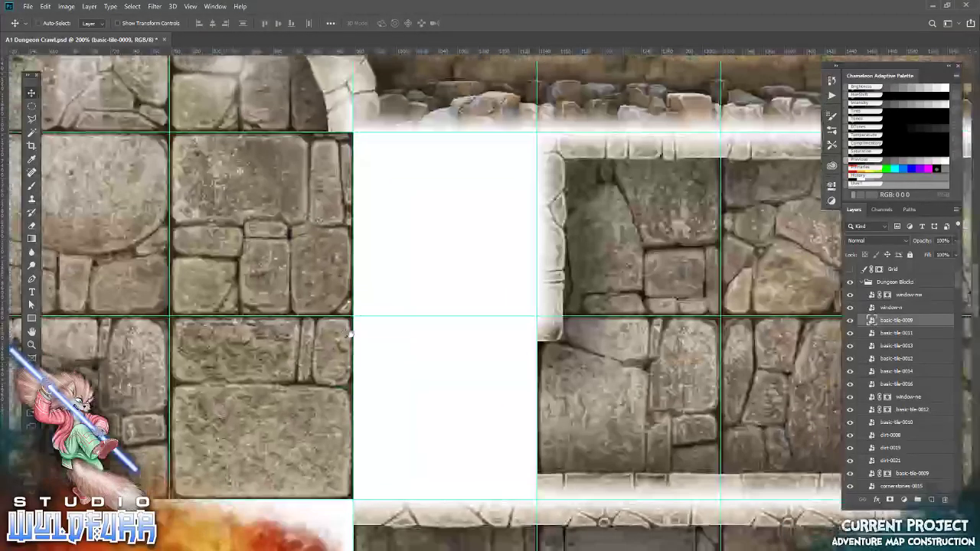
{"action": "key", "text": "alt+Tab"}
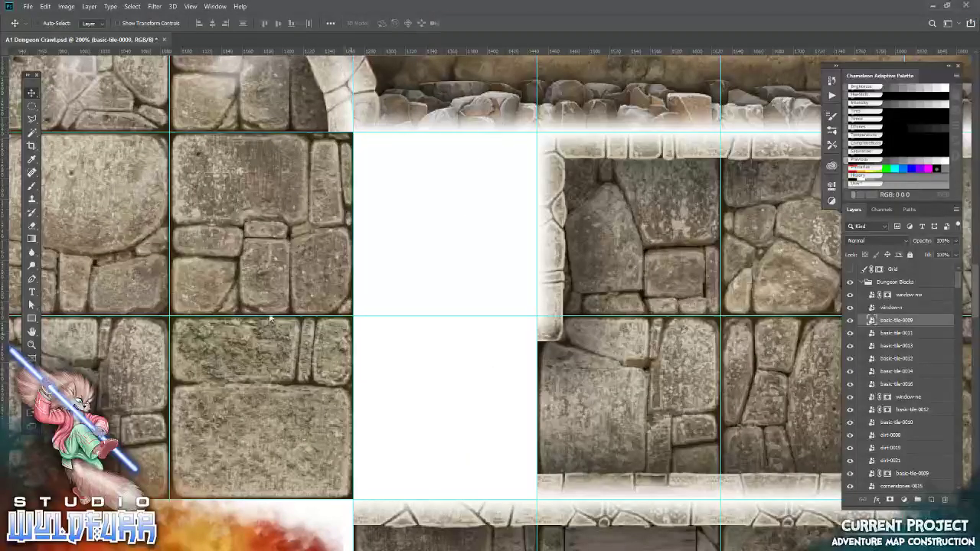
{"action": "left_click_drag", "start_coordinate": [564, 221], "coordinate": [490, 322]}
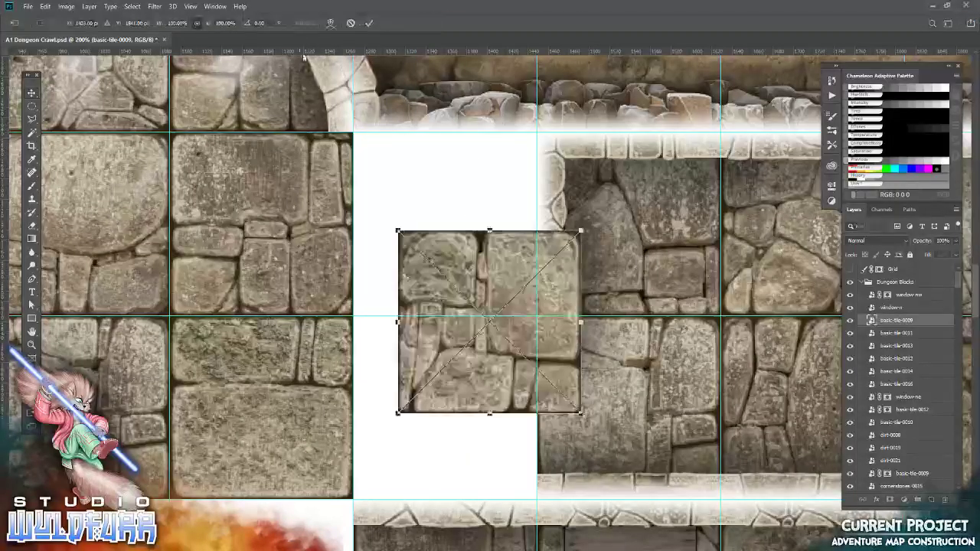
{"action": "left_click", "coordinate": [367, 24]}
{"action": "mouse_move", "coordinate": [442, 369]}
{"action": "left_mouse_down"}
{"action": "mouse_move", "coordinate": [404, 416]}
{"action": "mouse_move", "coordinate": [402, 455]}
{"action": "left_mouse_up"}
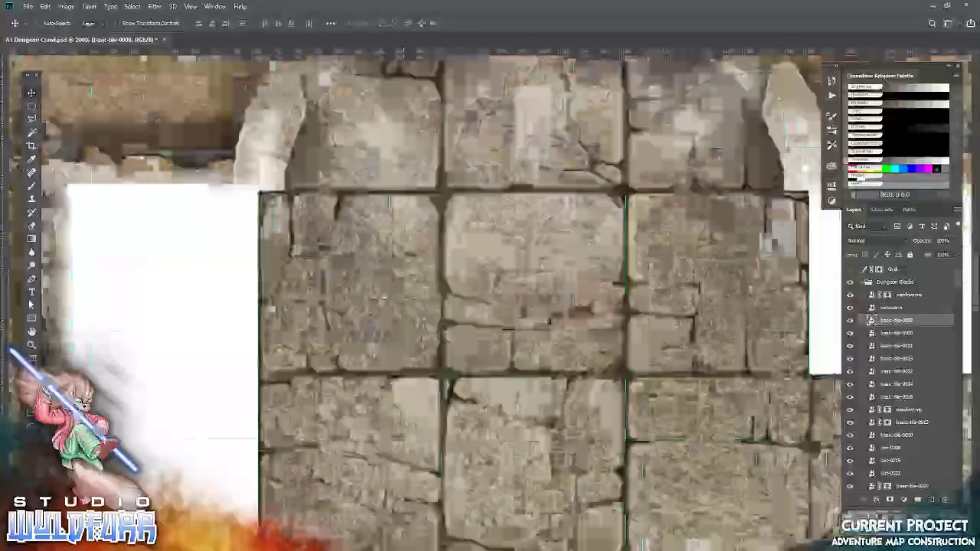
{"action": "left_click_drag", "start_coordinate": [213, 414], "coordinate": [552, 383]}
{"action": "left_click_drag", "start_coordinate": [302, 378], "coordinate": [340, 304]}
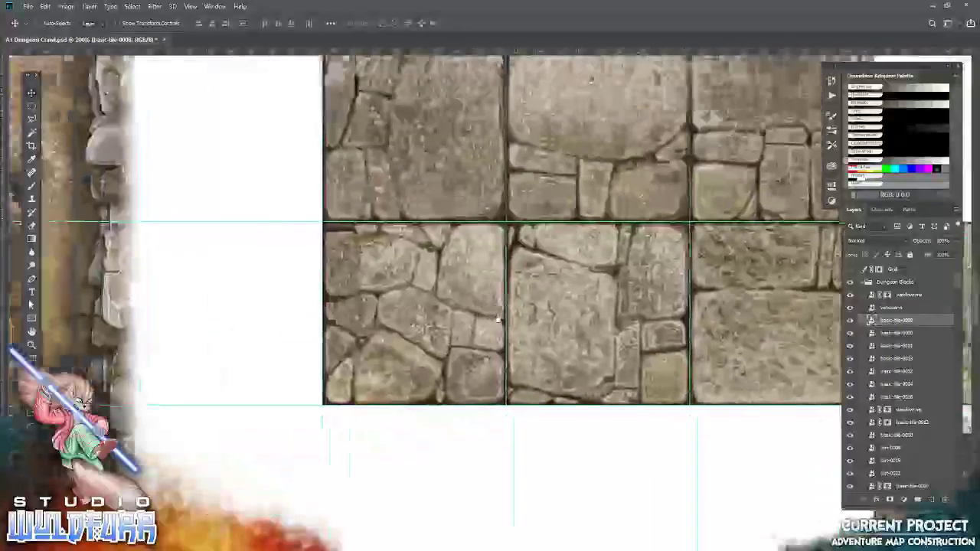
{"action": "key", "text": "alt+Tab"}
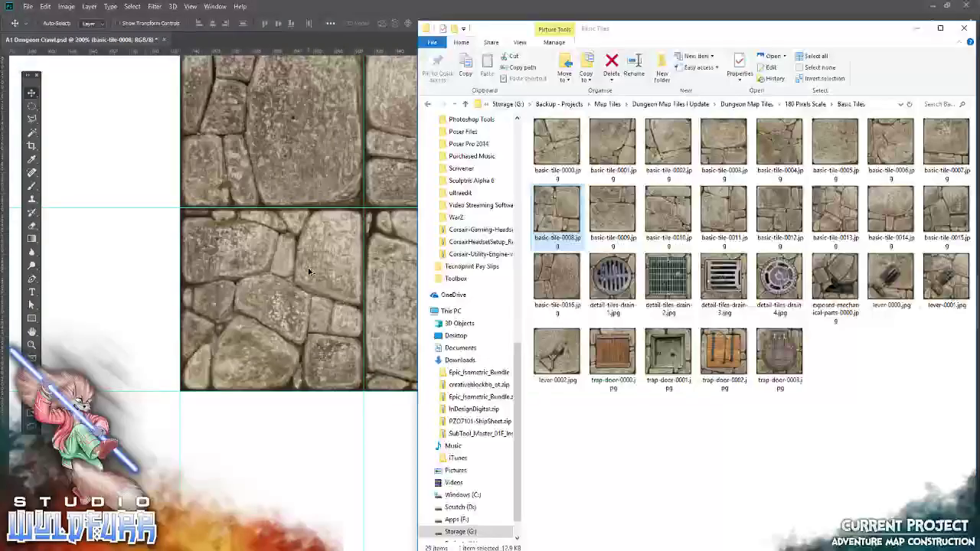
{"action": "key", "text": "alt+Left"}
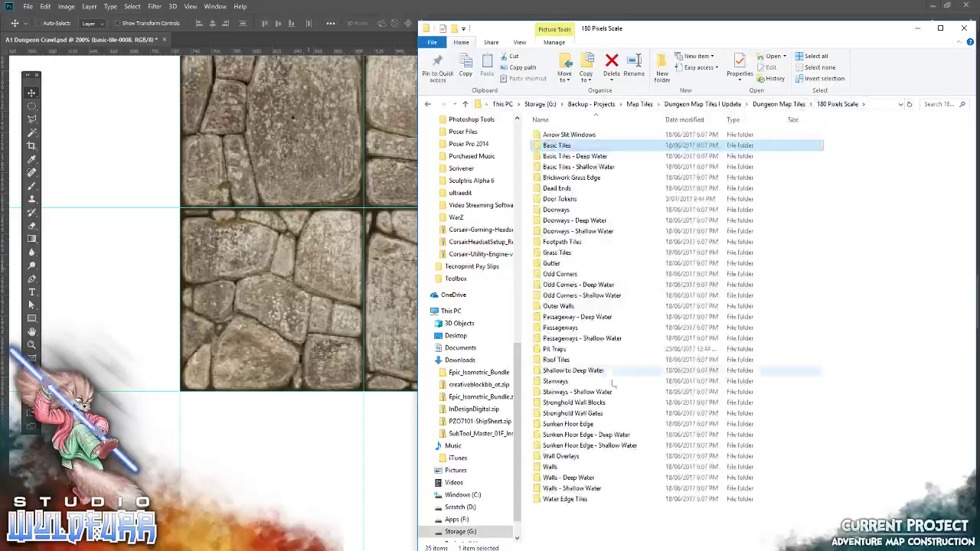
Step: Lay wall-curved-5ft-inner-sw over the lower-left floor tile, nudged left, and select basic-tile-0013
{"action": "double_click", "coordinate": [562, 456]}
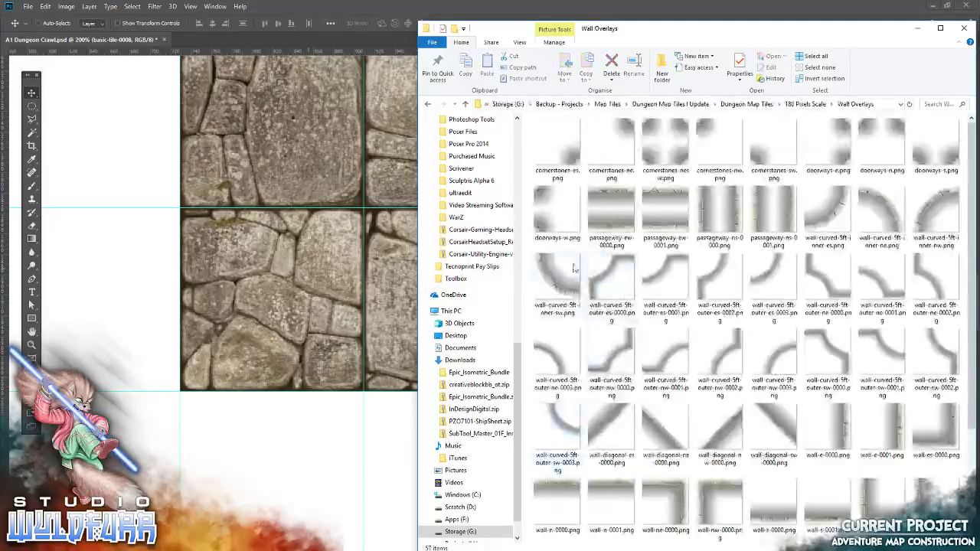
{"action": "left_click_drag", "start_coordinate": [557, 285], "coordinate": [225, 315]}
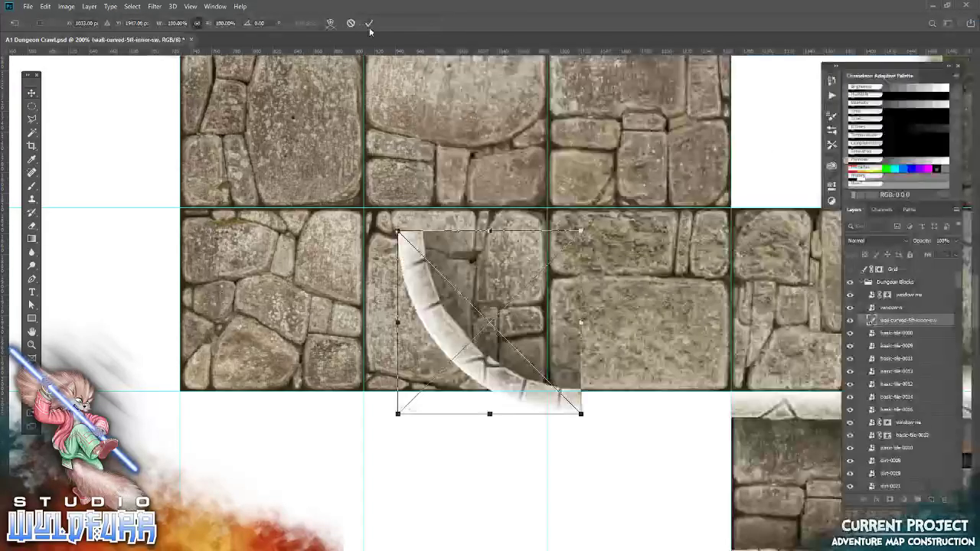
{"action": "left_click", "coordinate": [368, 23]}
{"action": "left_click_drag", "start_coordinate": [459, 281], "coordinate": [250, 301]}
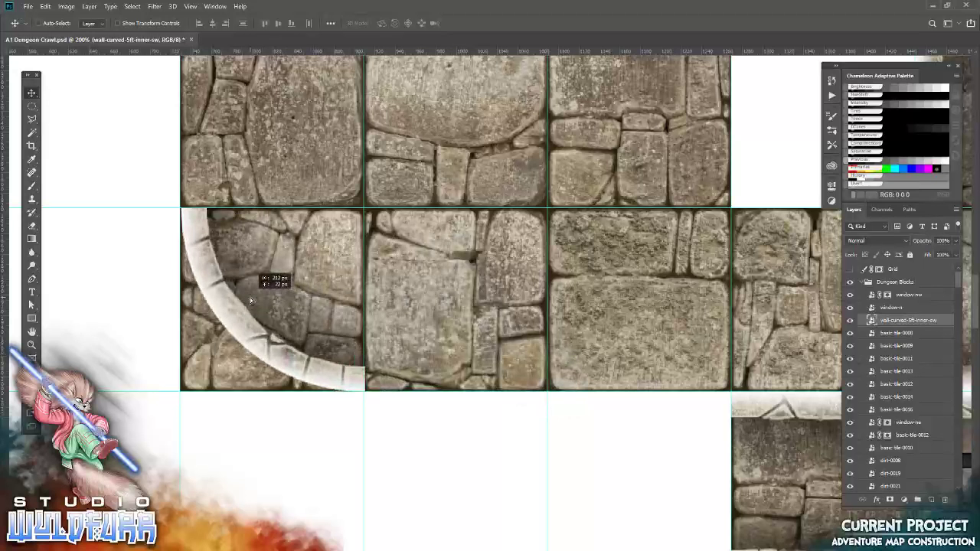
{"action": "key", "text": "Left"}
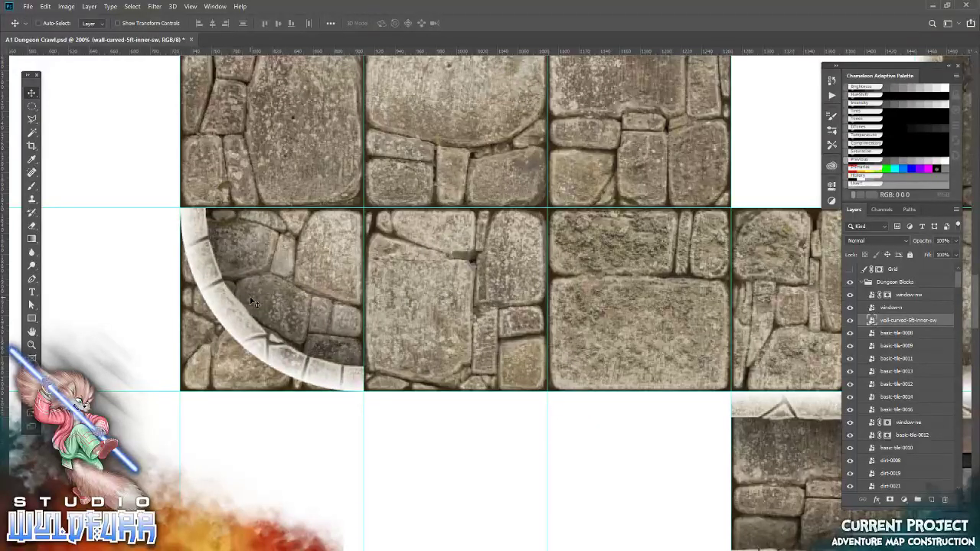
{"action": "right_click", "coordinate": [330, 255]}
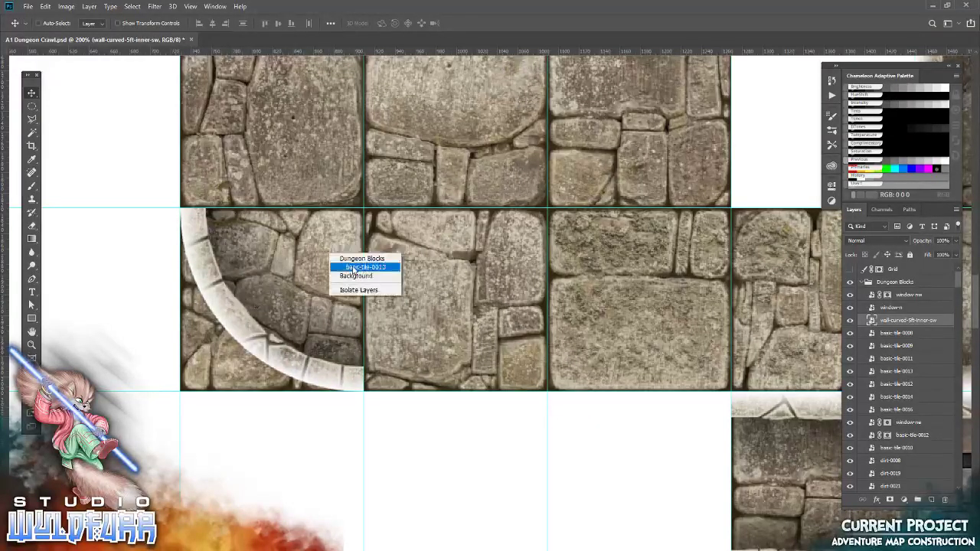
{"action": "left_click", "coordinate": [354, 267]}
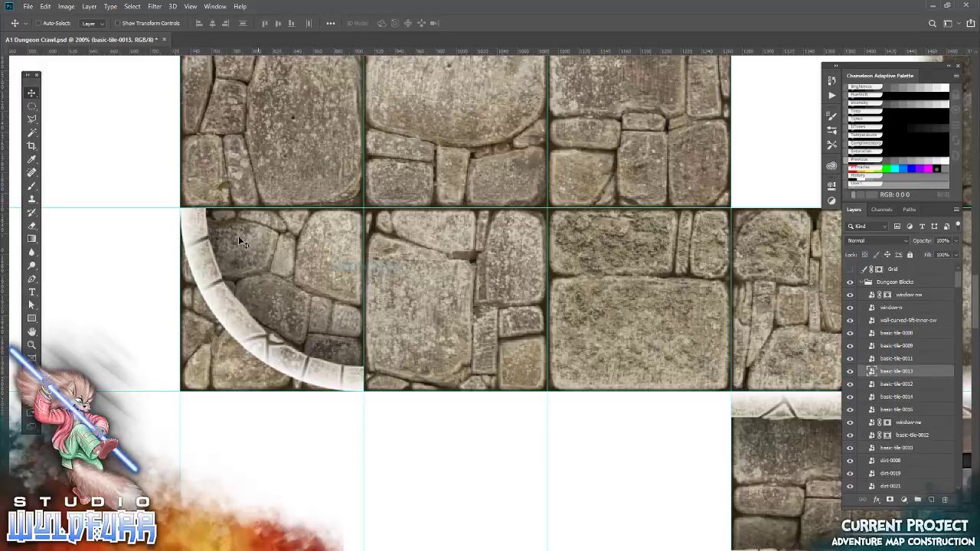
{"action": "left_click", "coordinate": [32, 121]}
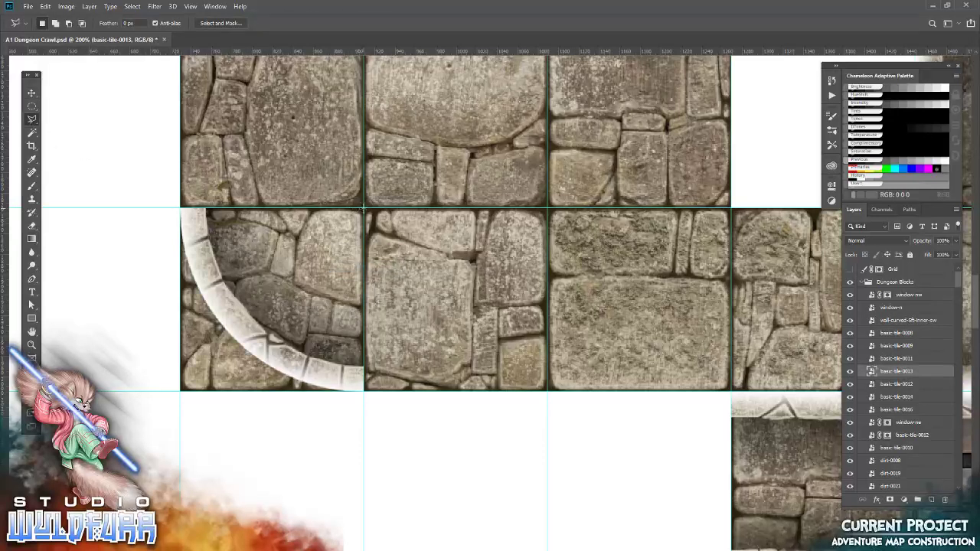
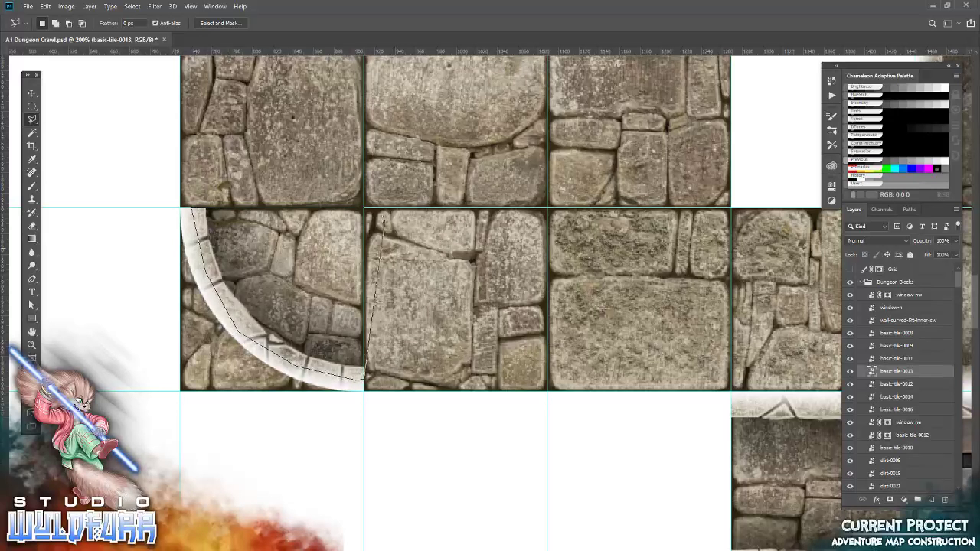
Step: Mask the stone tile to its curved selection and place the west wall in the left tile
{"action": "left_click", "coordinate": [890, 499]}
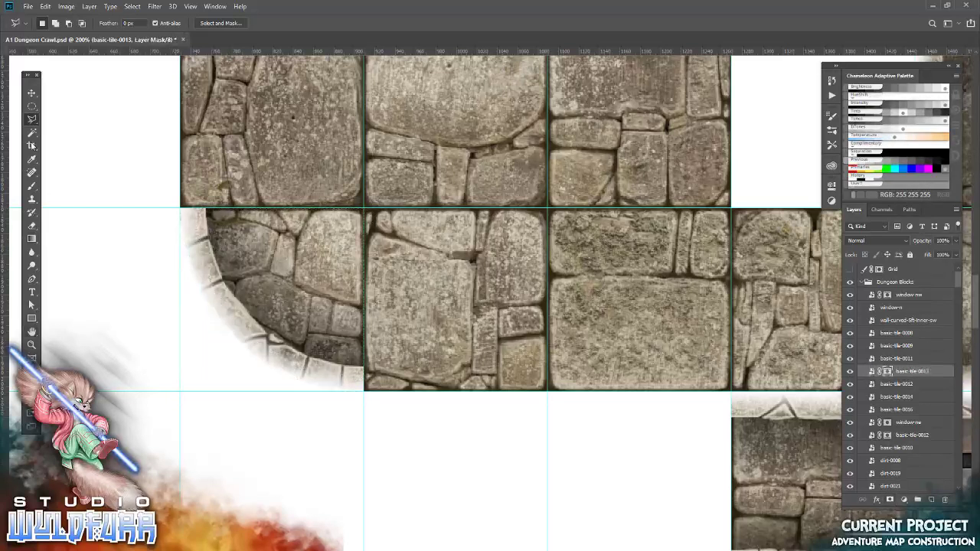
{"action": "left_click", "coordinate": [31, 93]}
{"action": "left_click_drag", "start_coordinate": [89, 109], "coordinate": [130, 290]}
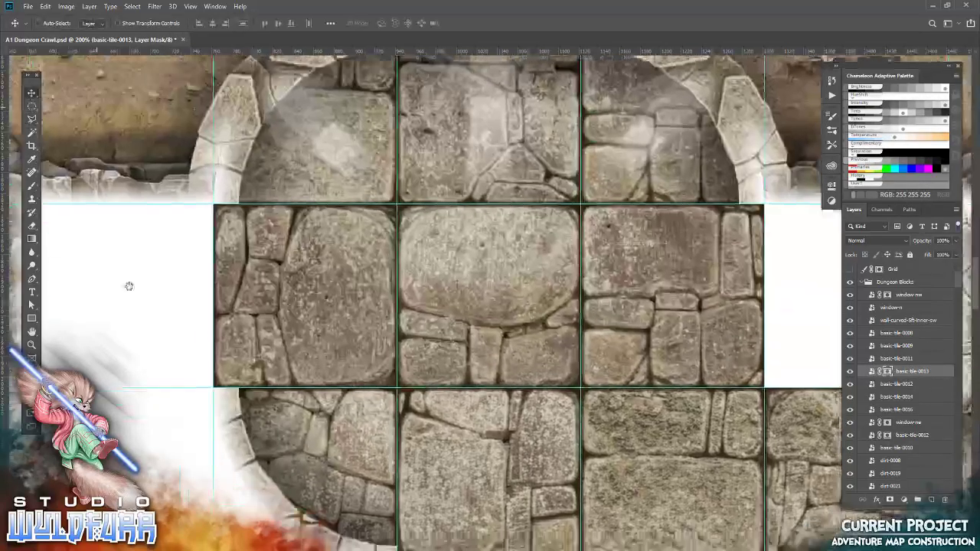
{"action": "key", "text": "alt+Tab"}
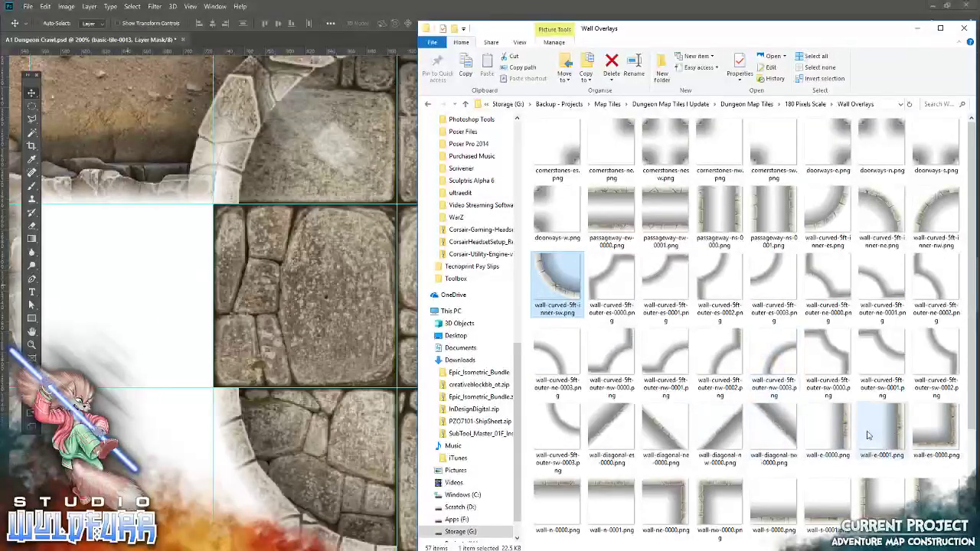
{"action": "scroll", "coordinate": [868, 436], "scroll_direction": "down", "scroll_amount": 2}
{"action": "mouse_move", "coordinate": [557, 475]}
{"action": "left_mouse_down"}
{"action": "mouse_move", "coordinate": [345, 354]}
{"action": "mouse_move", "coordinate": [489, 297]}
{"action": "left_mouse_up"}
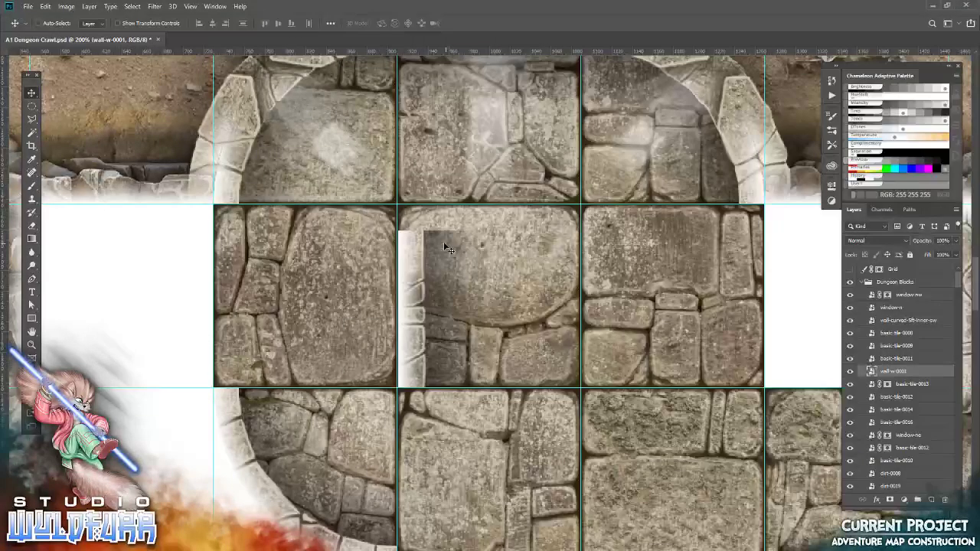
{"action": "left_click_drag", "start_coordinate": [449, 249], "coordinate": [263, 256]}
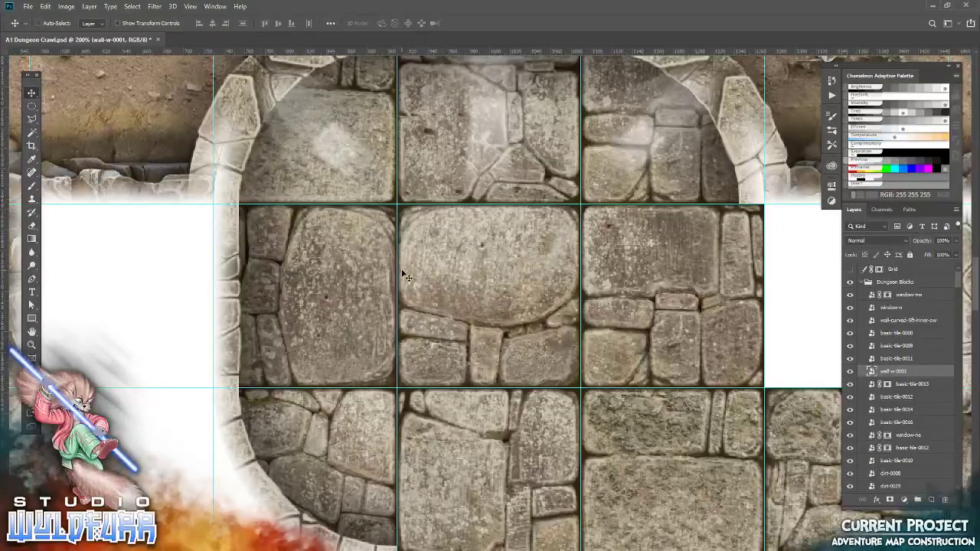
Step: Place the wall-e-0001 east wall on the upper tile's edge, nudged right to close the gap
{"action": "left_click_drag", "start_coordinate": [725, 382], "coordinate": [322, 295]}
{"action": "key", "text": "alt+Tab"}
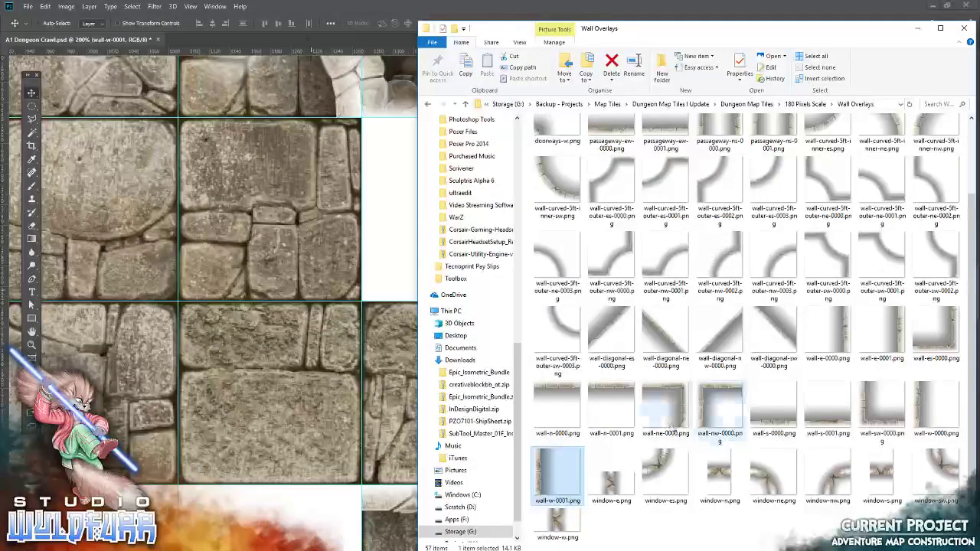
{"action": "left_click_drag", "start_coordinate": [828, 329], "coordinate": [298, 86]}
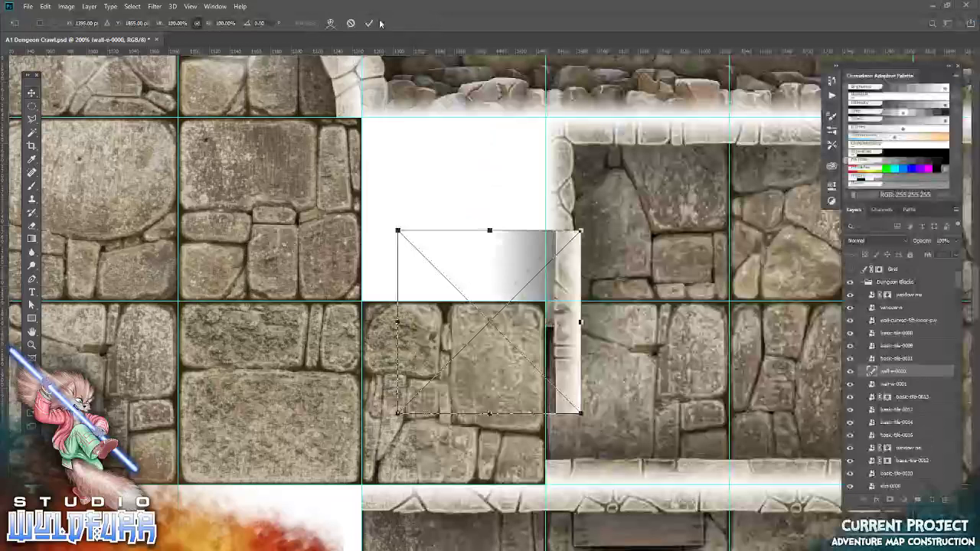
{"action": "left_click", "coordinate": [369, 23]}
{"action": "mouse_move", "coordinate": [518, 247]}
{"action": "left_mouse_down"}
{"action": "mouse_move", "coordinate": [300, 153]}
{"action": "mouse_move", "coordinate": [291, 136]}
{"action": "left_mouse_up"}
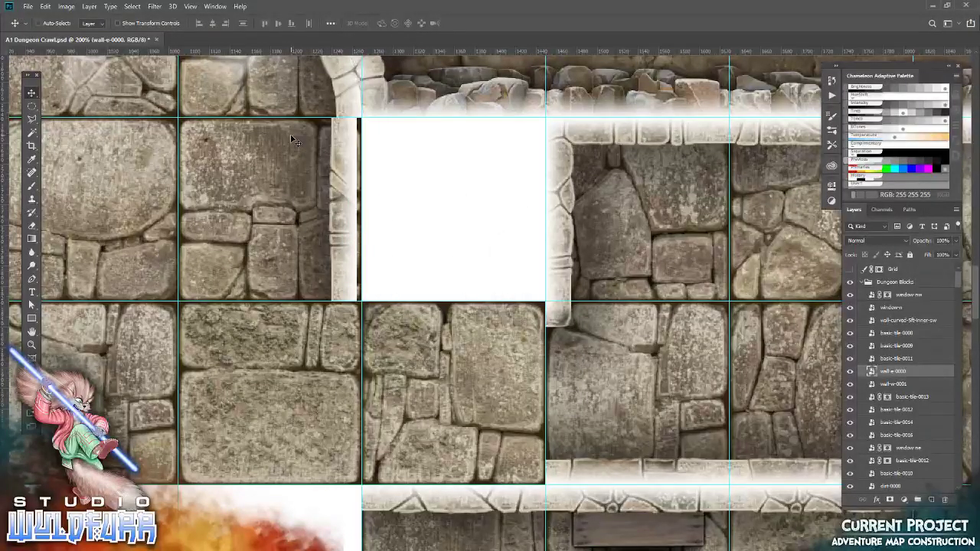
{"action": "key", "text": "Right"}
{"action": "key", "text": "Right"}
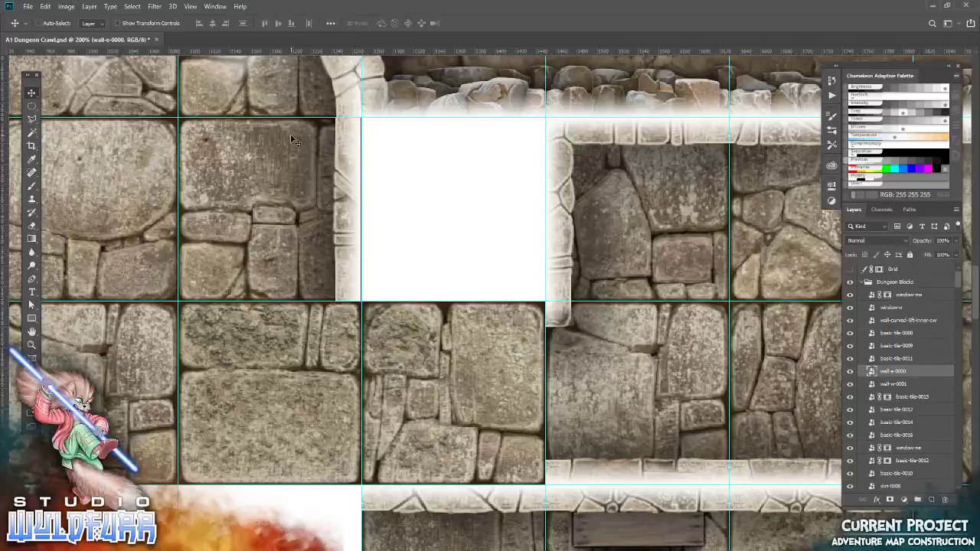
Step: Place wall-s-0000 along the tile's bottom edge, with its layer at the group's top
{"action": "left_click_drag", "start_coordinate": [282, 288], "coordinate": [239, 169]}
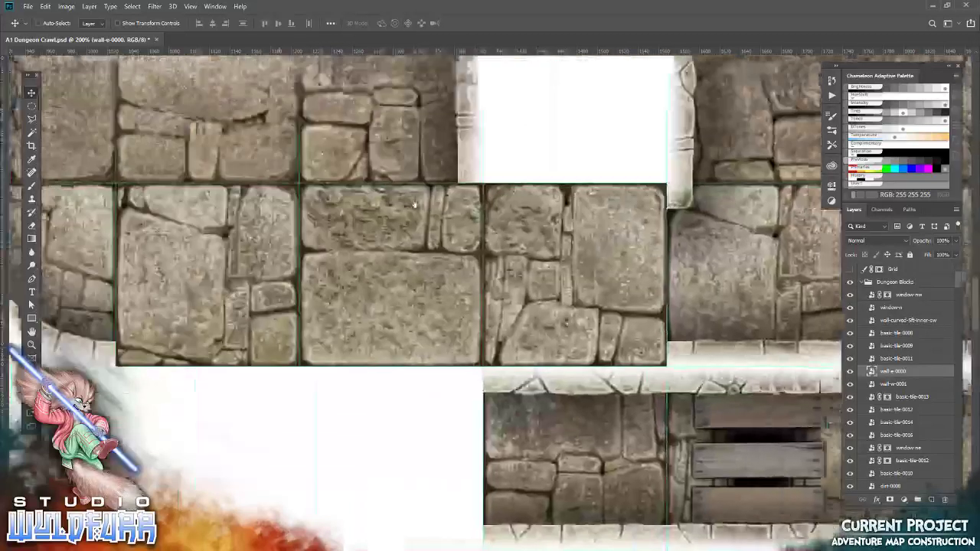
{"action": "key", "text": "alt+Tab"}
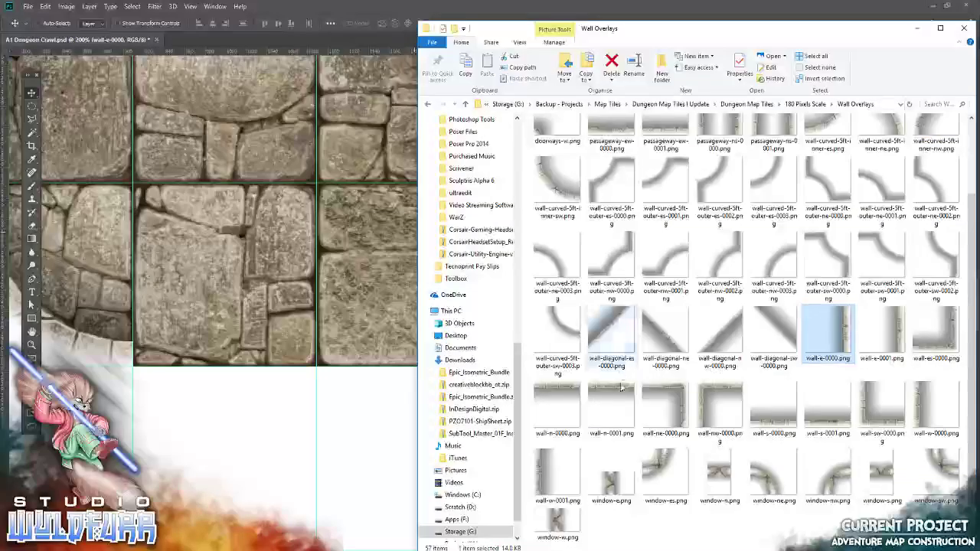
{"action": "left_click", "coordinate": [775, 429]}
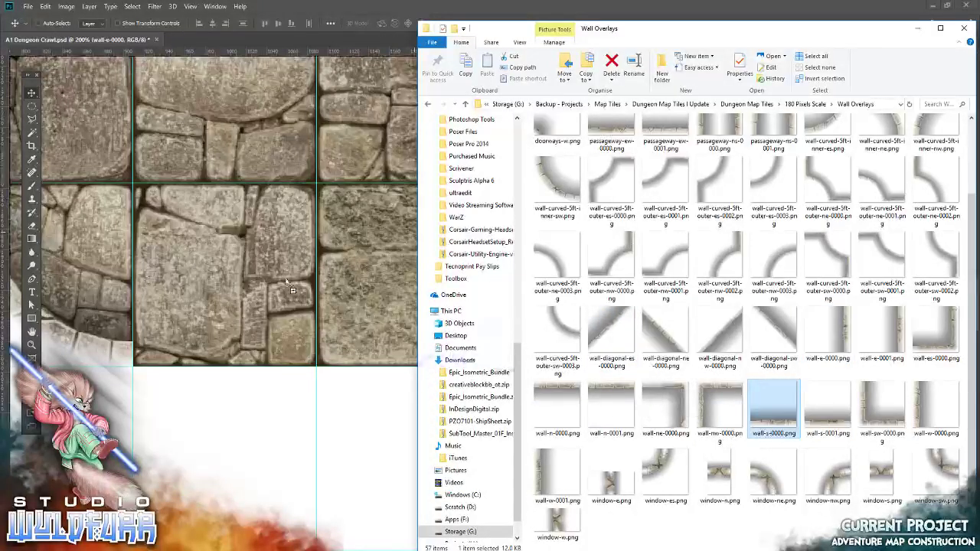
{"action": "left_click_drag", "start_coordinate": [775, 429], "coordinate": [368, 306]}
{"action": "left_click", "coordinate": [370, 24]}
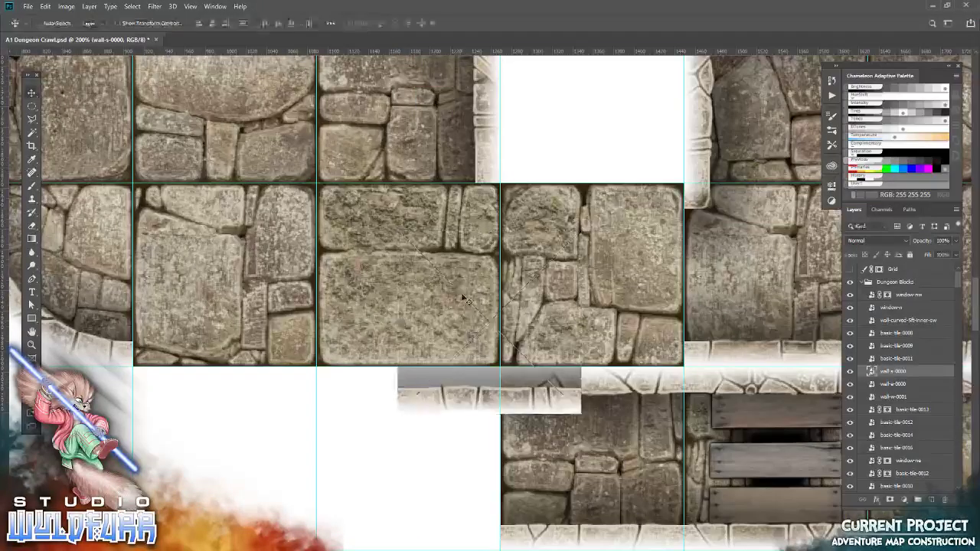
{"action": "left_click_drag", "start_coordinate": [483, 402], "coordinate": [347, 330]}
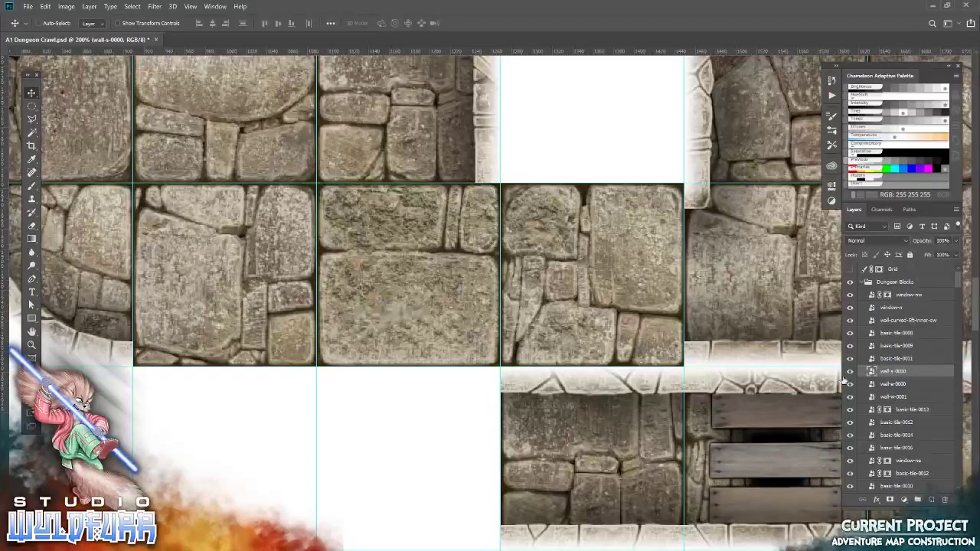
{"action": "left_click_drag", "start_coordinate": [883, 372], "coordinate": [910, 283]}
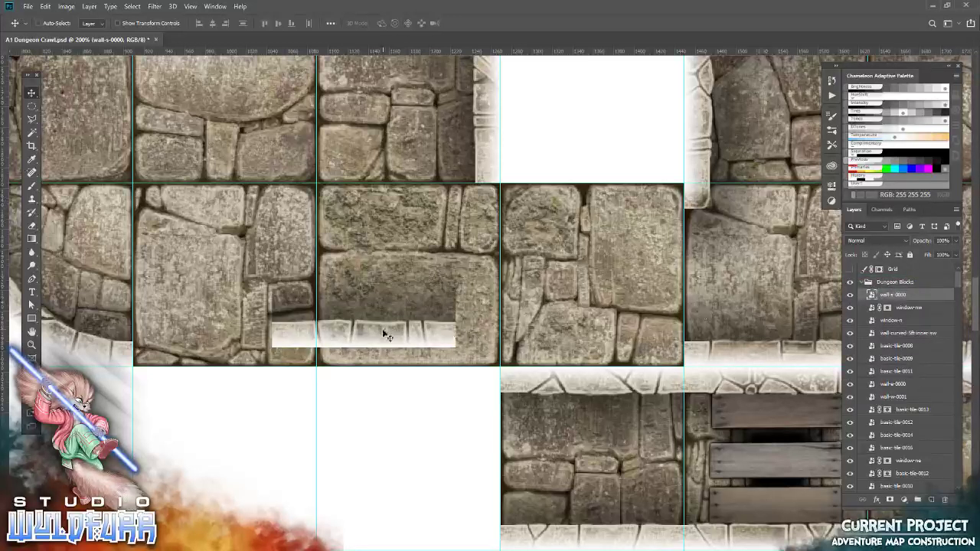
{"action": "left_click_drag", "start_coordinate": [387, 336], "coordinate": [244, 352]}
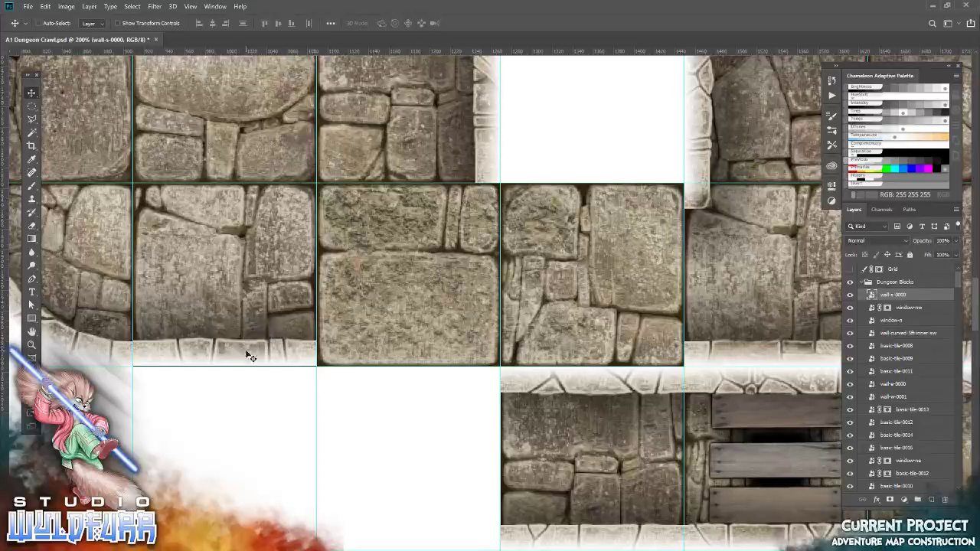
Step: Add the second south wall wall-s-0001 and drop the east-west passageway image onto the map
{"action": "key", "text": "alt+Tab"}
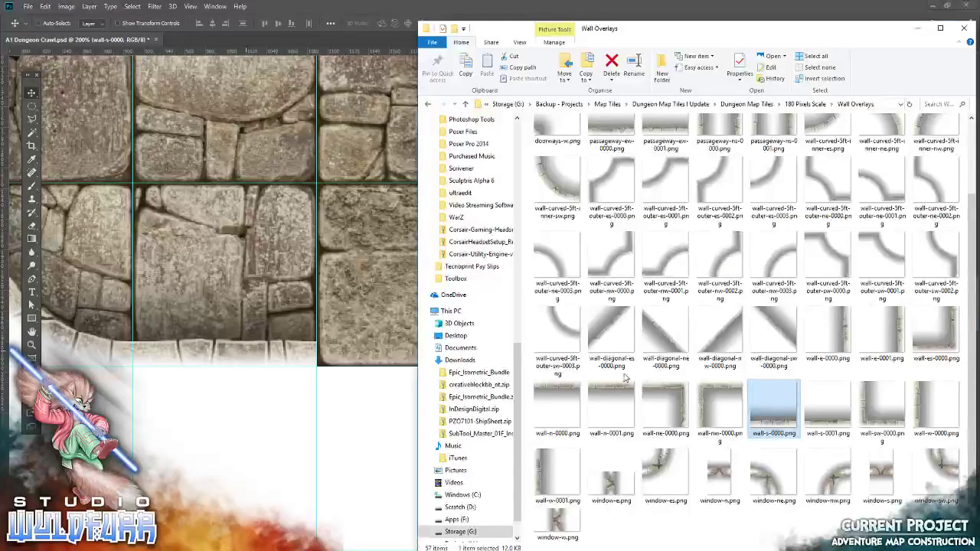
{"action": "mouse_move", "coordinate": [827, 406]}
{"action": "left_mouse_down"}
{"action": "mouse_move", "coordinate": [448, 368]}
{"action": "mouse_move", "coordinate": [363, 346]}
{"action": "left_mouse_up"}
{"action": "key", "text": "Return"}
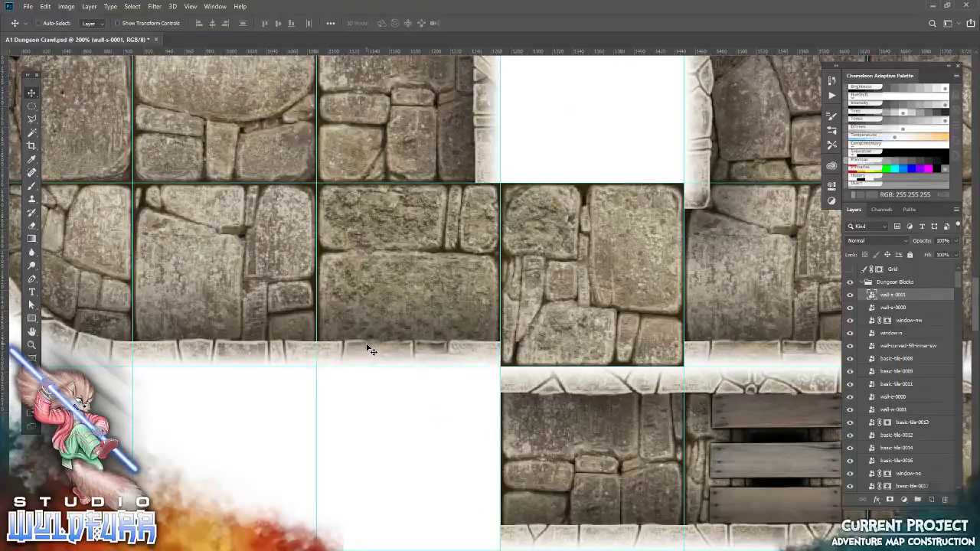
{"action": "key", "text": "alt+Tab"}
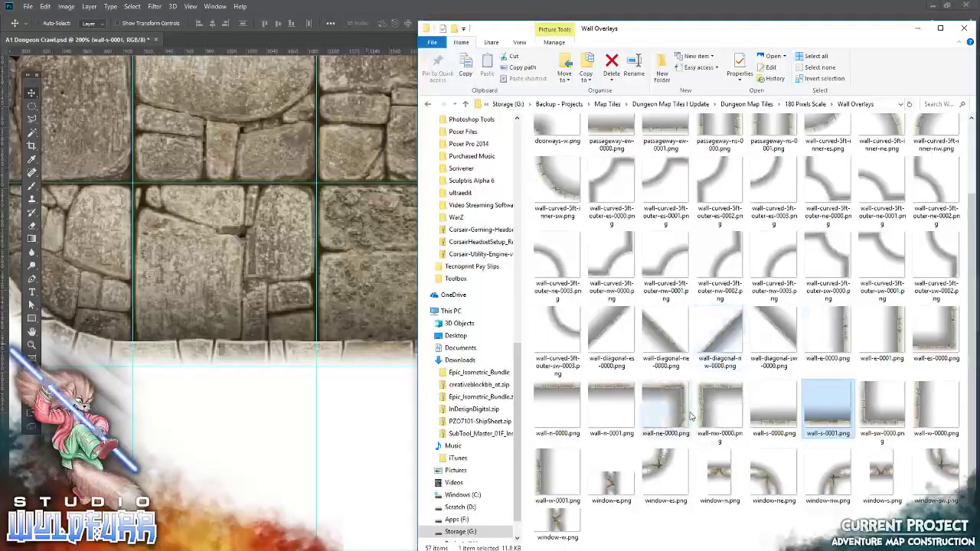
{"action": "scroll", "coordinate": [806, 374], "scroll_direction": "up", "scroll_amount": 3}
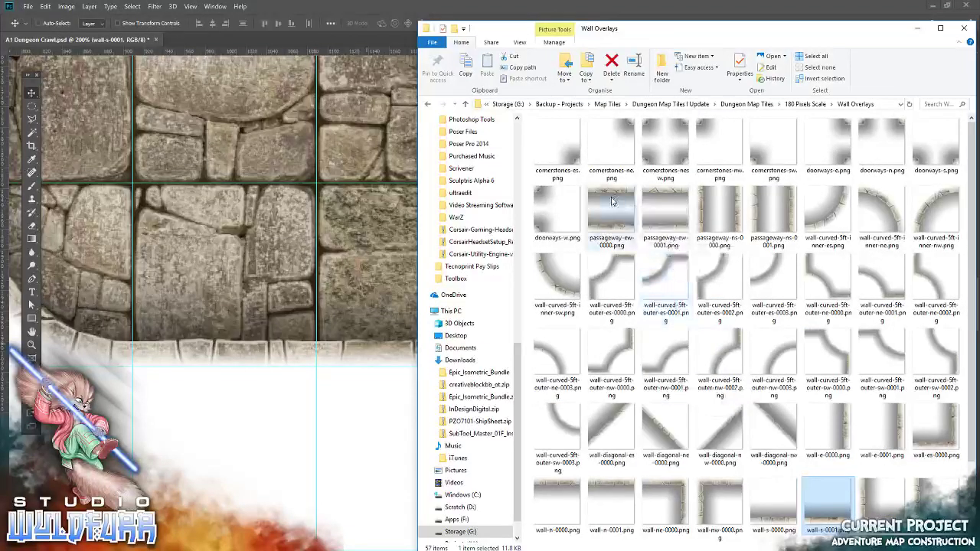
{"action": "left_click_drag", "start_coordinate": [666, 244], "coordinate": [230, 230]}
Step: Set the passageway over the gap between rooms and put cornerstones-ne at the passage corner
{"action": "left_click", "coordinate": [368, 23]}
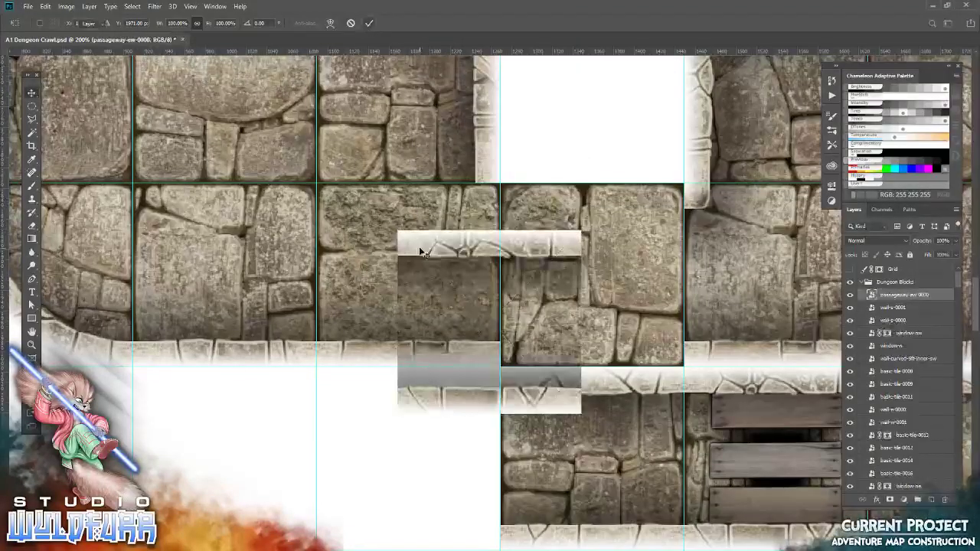
{"action": "left_click_drag", "start_coordinate": [425, 260], "coordinate": [531, 236]}
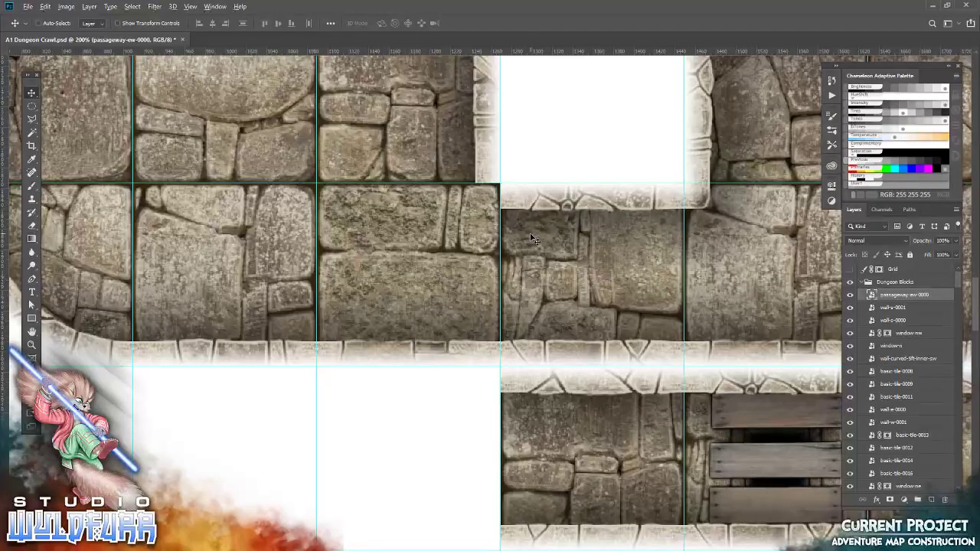
{"action": "key", "text": "alt+Tab"}
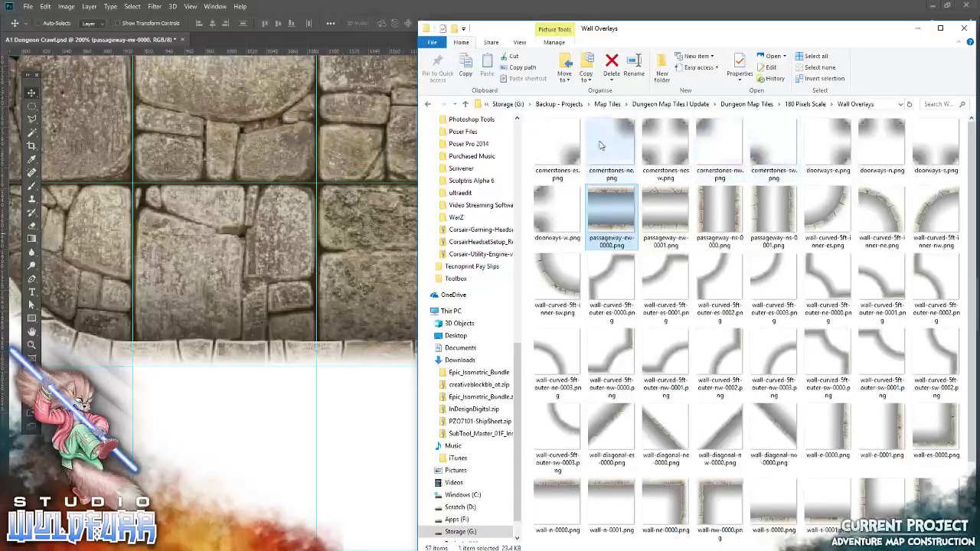
{"action": "left_click_drag", "start_coordinate": [610, 146], "coordinate": [490, 322]}
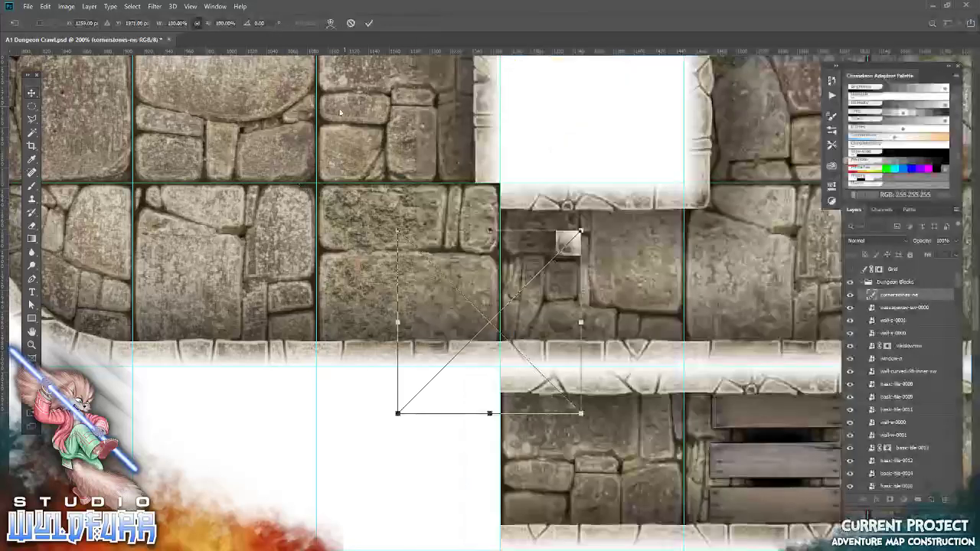
{"action": "key", "text": "Return"}
{"action": "mouse_move", "coordinate": [577, 261]}
{"action": "left_mouse_down"}
{"action": "mouse_move", "coordinate": [473, 221]}
{"action": "mouse_move", "coordinate": [496, 213]}
{"action": "left_mouse_up"}
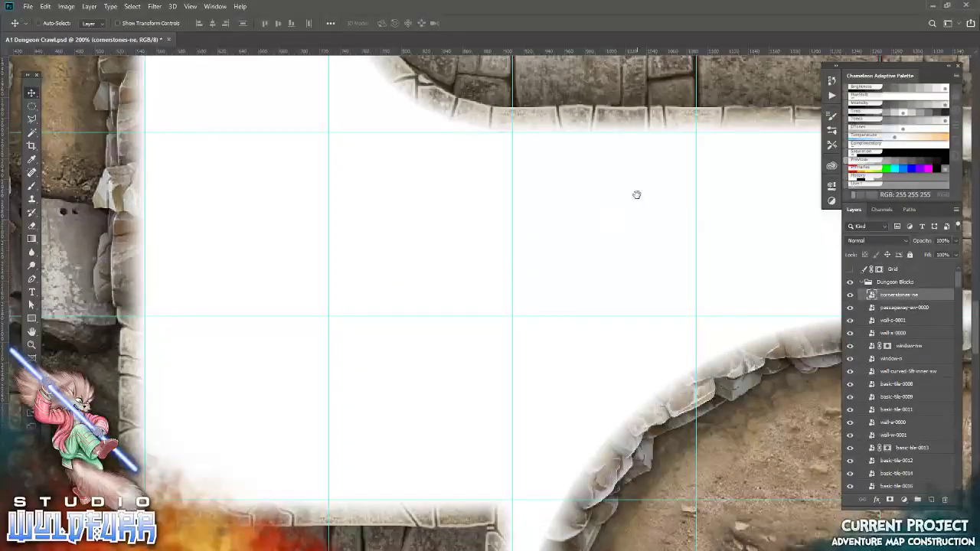
Step: Select basic-tile-0011 and try lowering it in the layer stack, then undo the reorder
{"action": "left_click_drag", "start_coordinate": [636, 195], "coordinate": [513, 285]}
{"action": "right_click", "coordinate": [484, 213]}
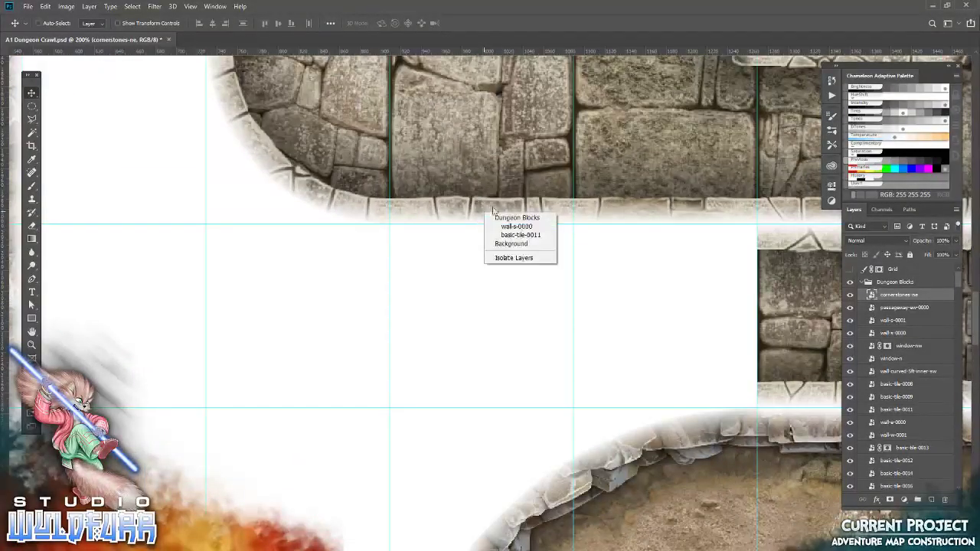
{"action": "left_click", "coordinate": [519, 235]}
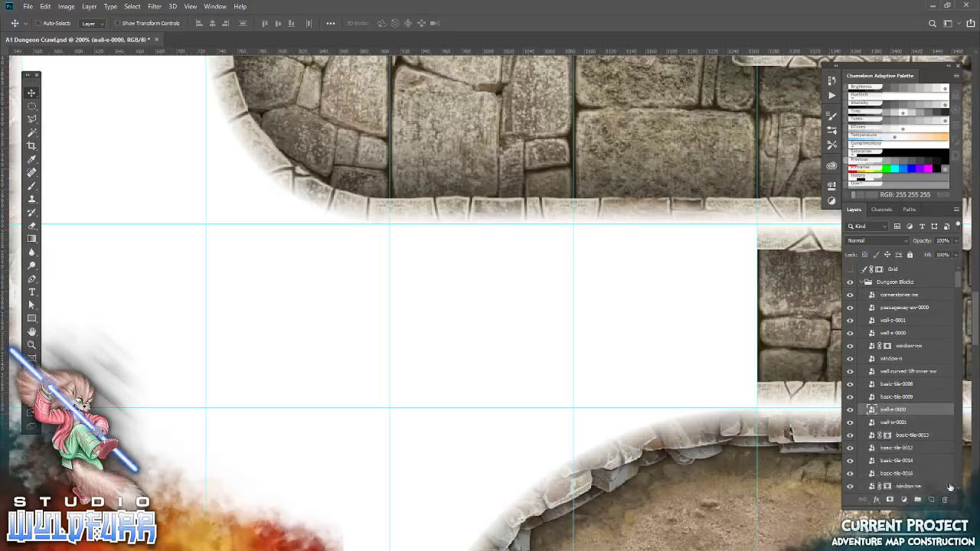
{"action": "left_click_drag", "start_coordinate": [932, 423], "coordinate": [919, 490]}
{"action": "left_click", "coordinate": [46, 7]}
{"action": "left_click", "coordinate": [62, 18]}
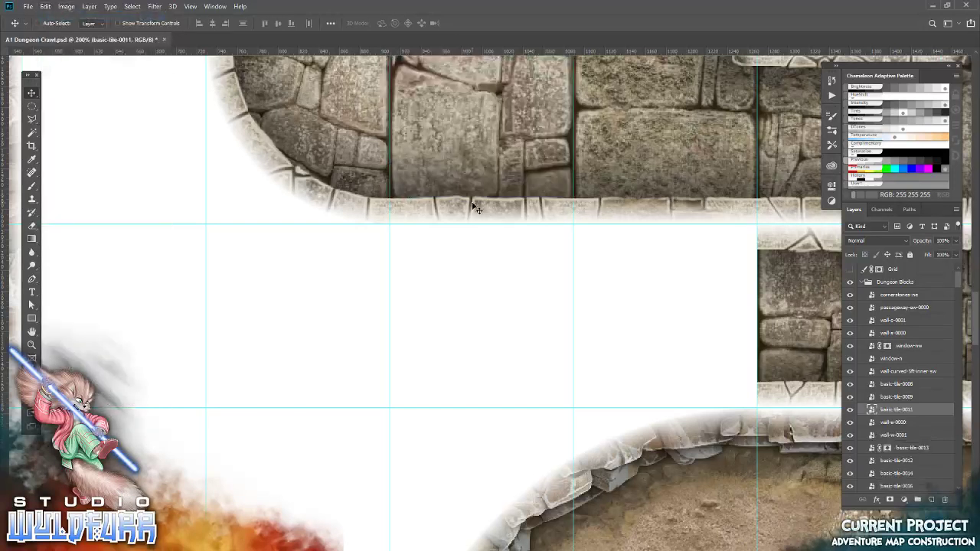
{"action": "right_click", "coordinate": [473, 207]}
{"action": "left_click", "coordinate": [517, 227]}
Step: Delete the wall-s-0000 south arch and place the doorways-s overlay on the top row
{"action": "right_click", "coordinate": [520, 206]}
{"action": "left_click", "coordinate": [541, 218]}
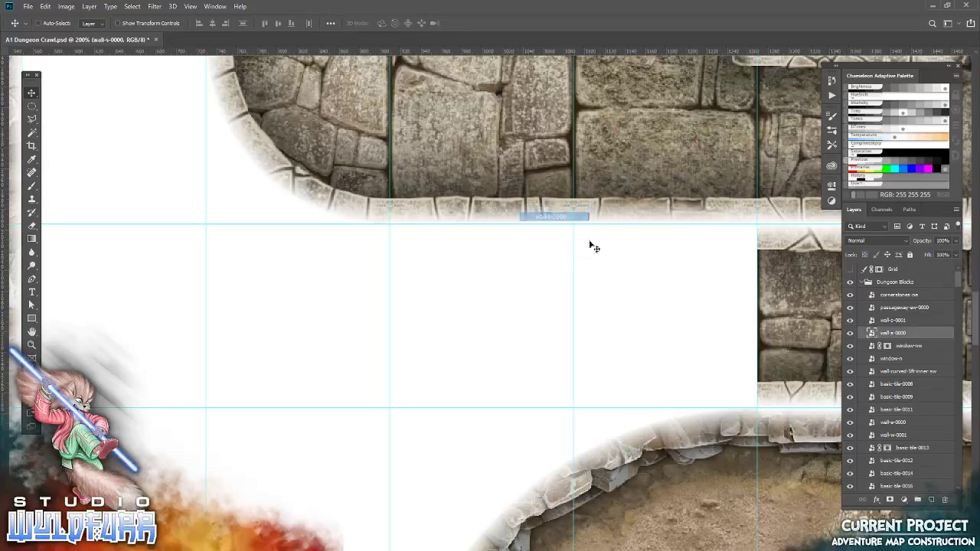
{"action": "key", "text": "Delete"}
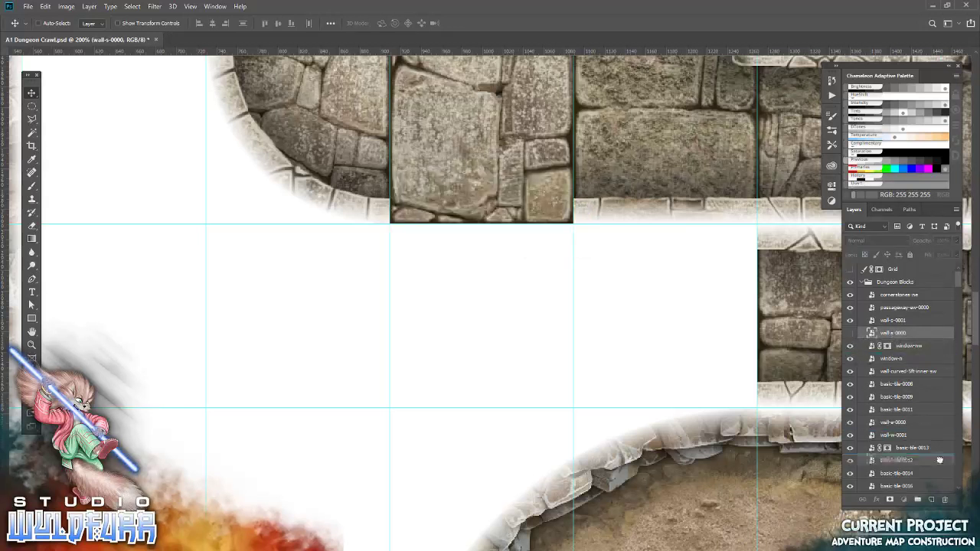
{"action": "key", "text": "alt+Tab"}
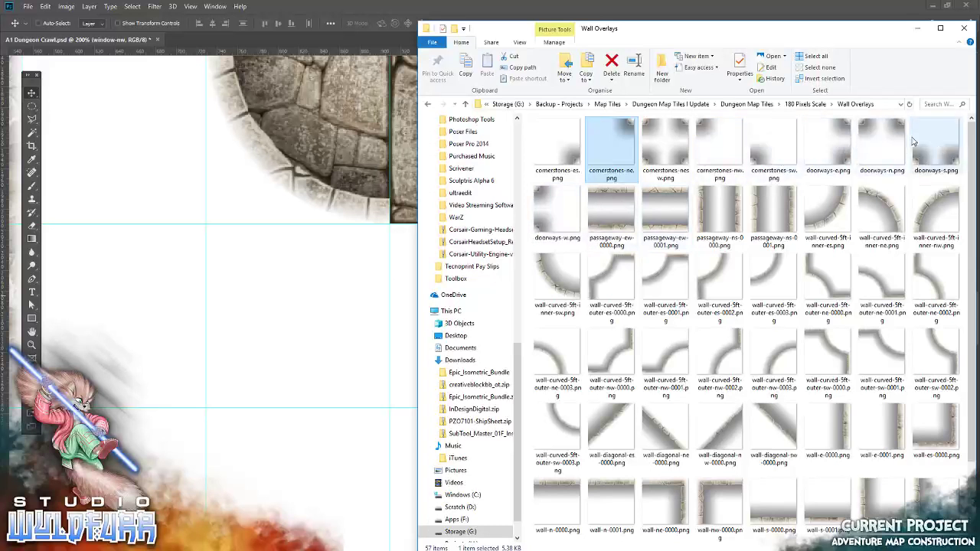
{"action": "left_click_drag", "start_coordinate": [936, 145], "coordinate": [385, 157]}
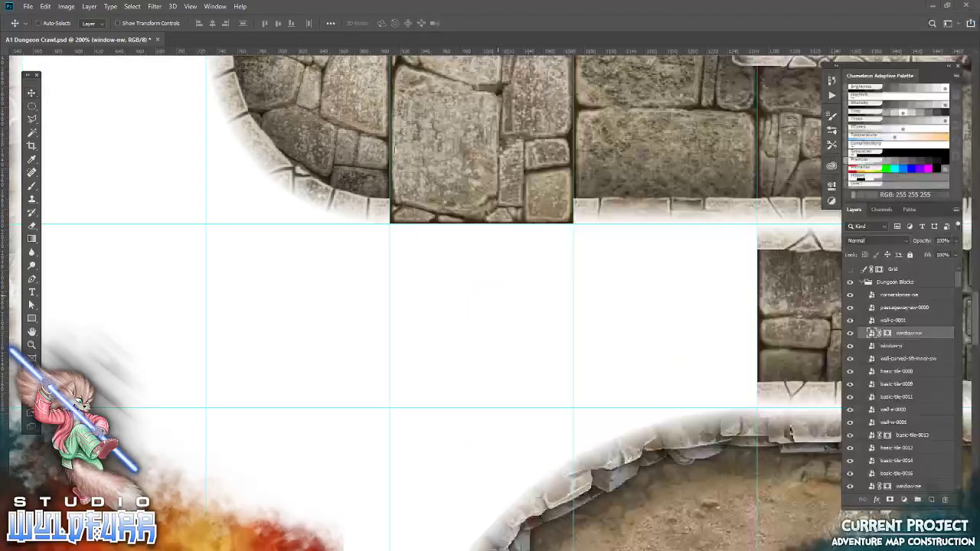
{"action": "left_click", "coordinate": [369, 23]}
{"action": "left_click_drag", "start_coordinate": [420, 380], "coordinate": [418, 191]}
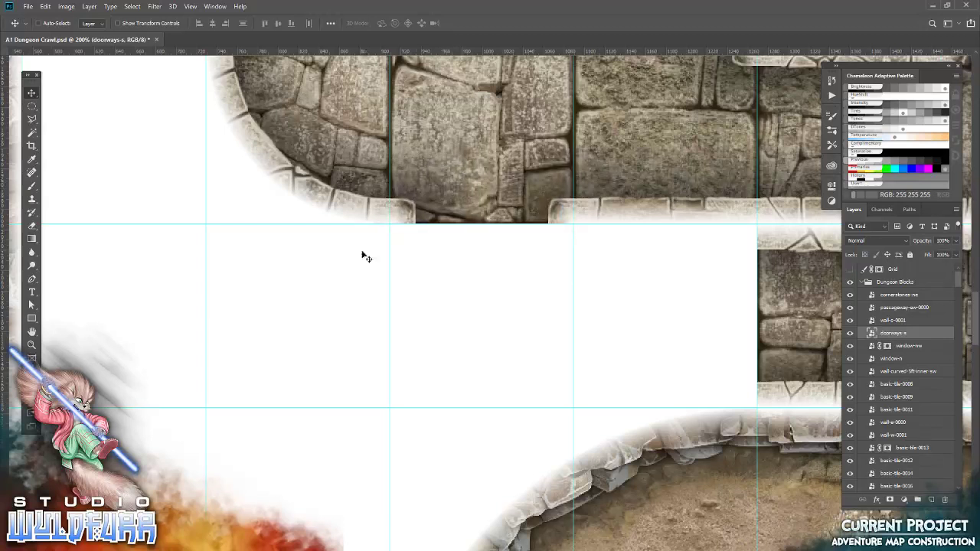
{"action": "scroll", "coordinate": [293, 351], "scroll_direction": "down", "scroll_amount": 3}
{"action": "scroll", "coordinate": [427, 258], "scroll_direction": "right", "scroll_amount": 3}
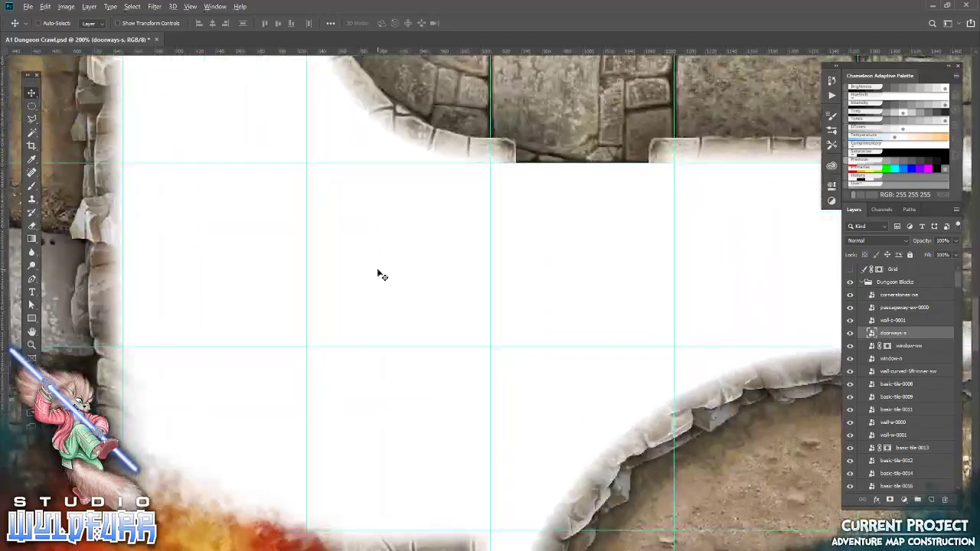
{"action": "key", "text": "alt+Tab"}
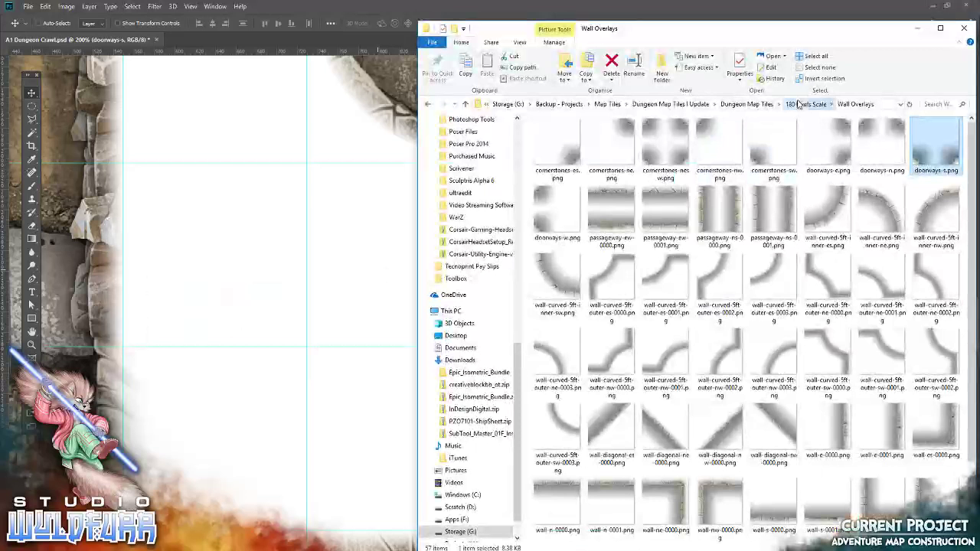
Step: Place basic-tile-0000 into a grid cell; try basic-tile-0002 in the left cell, then delete it
{"action": "left_click", "coordinate": [799, 104]}
{"action": "double_click", "coordinate": [583, 146]}
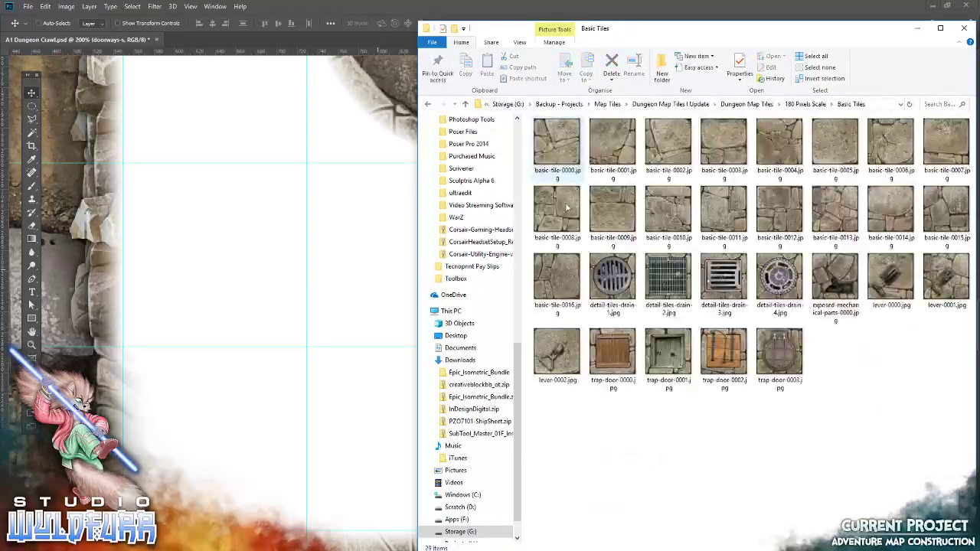
{"action": "left_click_drag", "start_coordinate": [548, 142], "coordinate": [197, 219]}
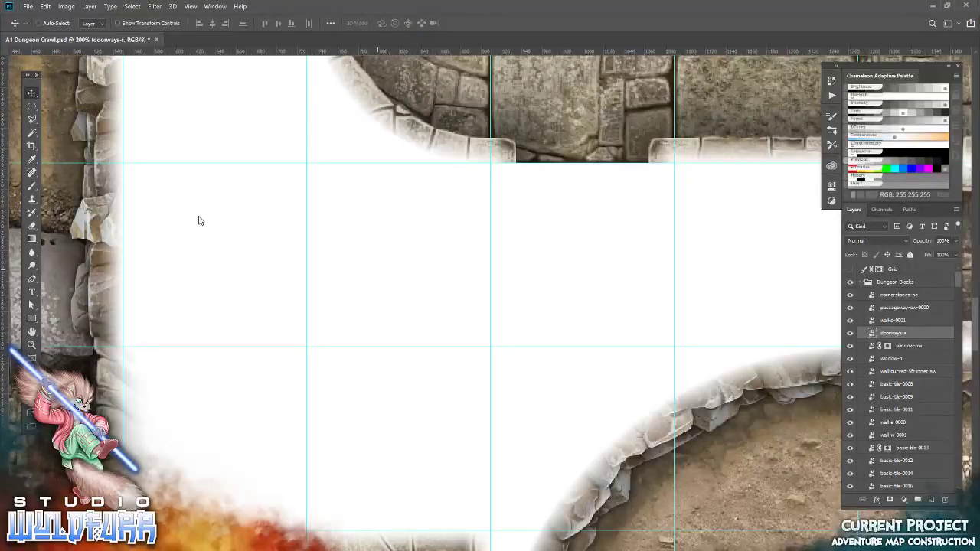
{"action": "left_click", "coordinate": [367, 23]}
{"action": "left_click_drag", "start_coordinate": [412, 276], "coordinate": [324, 209]}
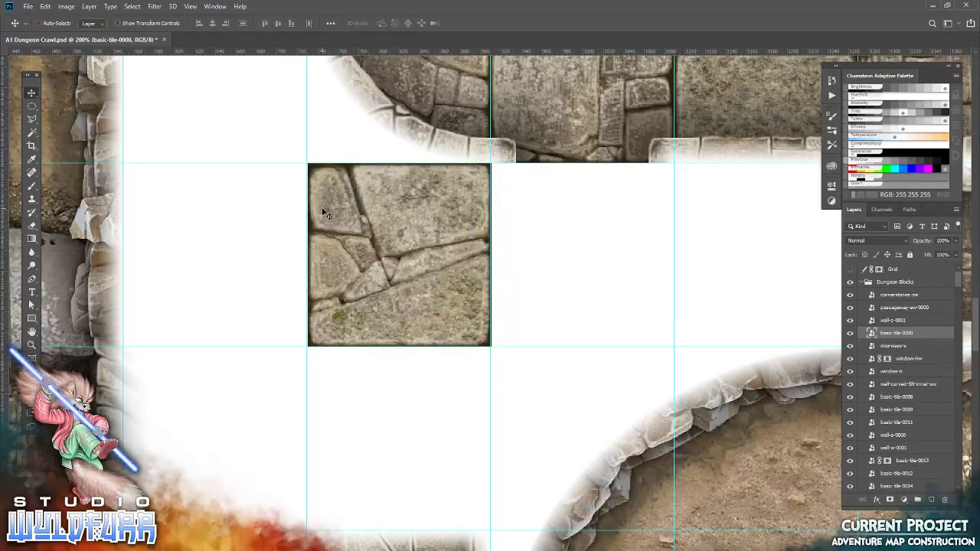
{"action": "key", "text": "alt+Tab"}
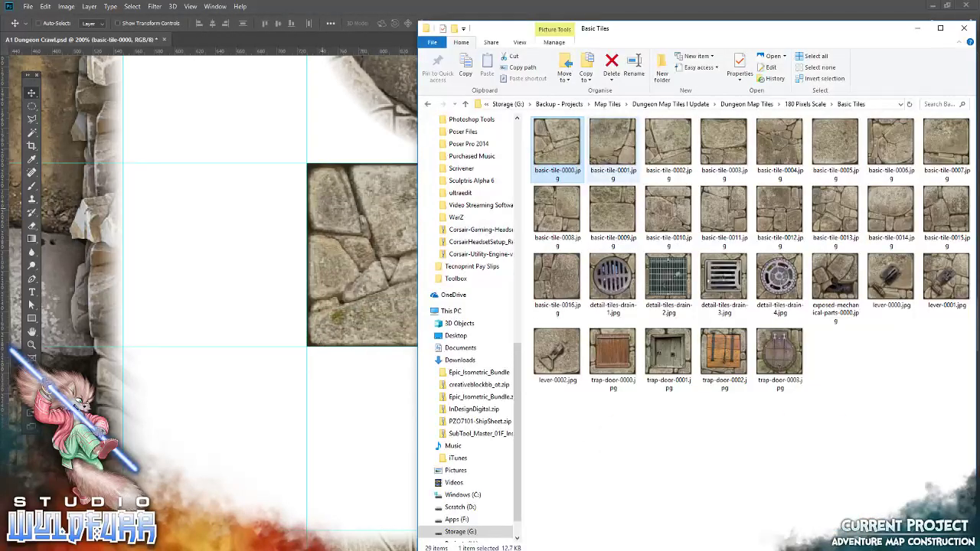
{"action": "left_click_drag", "start_coordinate": [668, 145], "coordinate": [219, 237]}
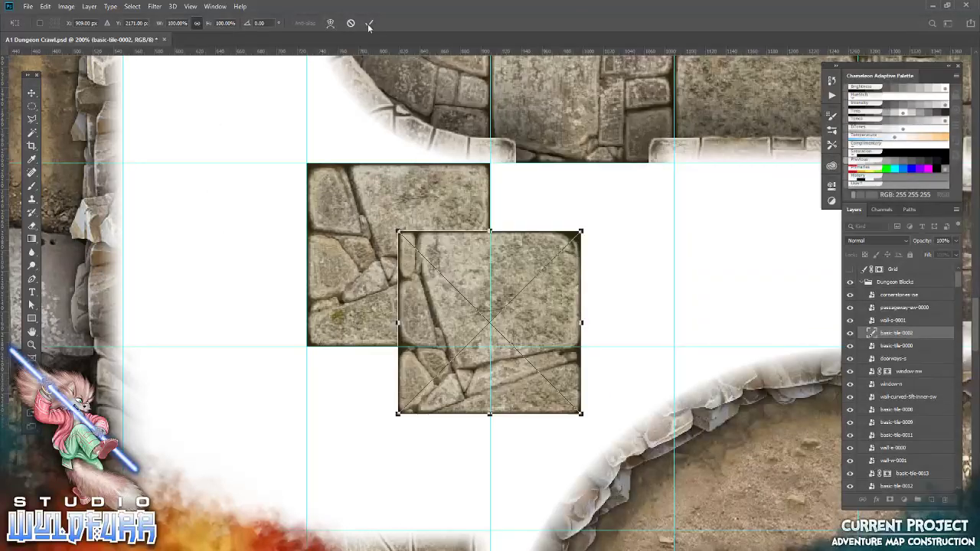
{"action": "left_click", "coordinate": [368, 25]}
{"action": "left_click_drag", "start_coordinate": [434, 262], "coordinate": [150, 191]}
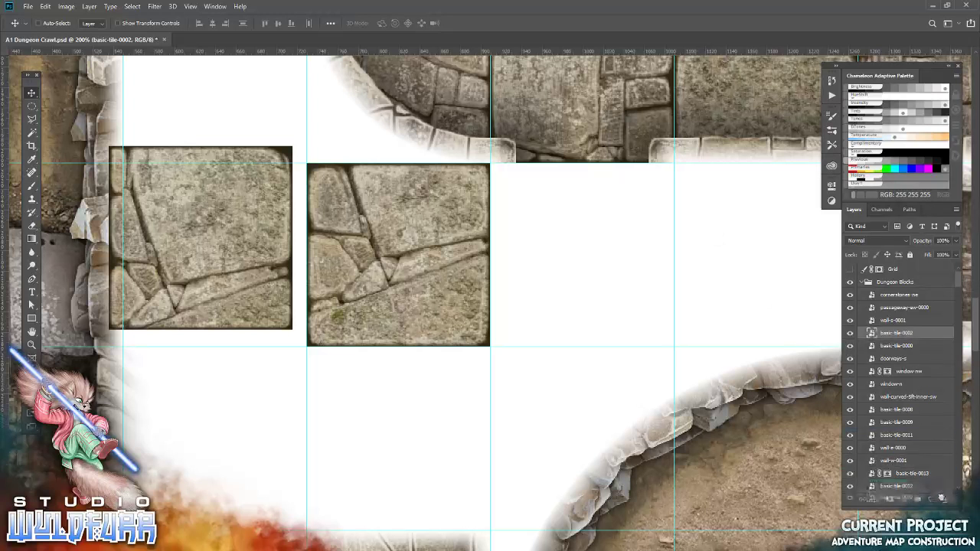
{"action": "left_click_drag", "start_coordinate": [936, 333], "coordinate": [944, 499]}
Step: Fill the left cell with another stone tile and the lower-left cell with basic-tile-0006
{"action": "key", "text": "alt+Tab"}
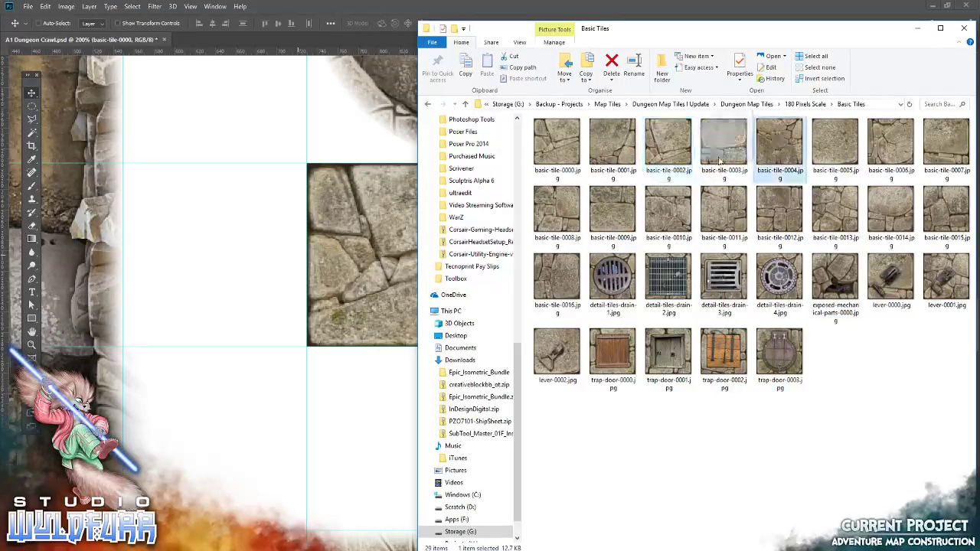
{"action": "left_click_drag", "start_coordinate": [743, 161], "coordinate": [186, 207]}
{"action": "left_click", "coordinate": [371, 23]}
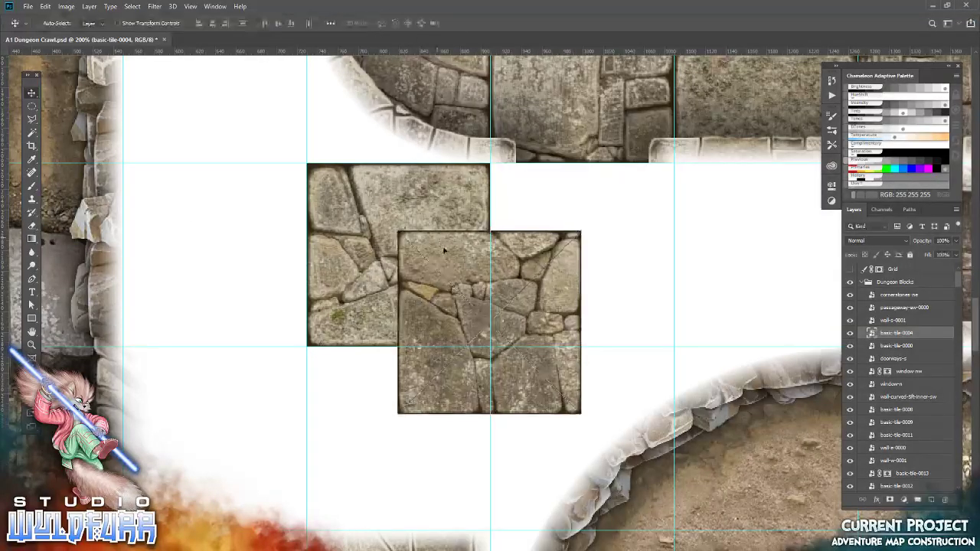
{"action": "left_click_drag", "start_coordinate": [442, 264], "coordinate": [166, 198]}
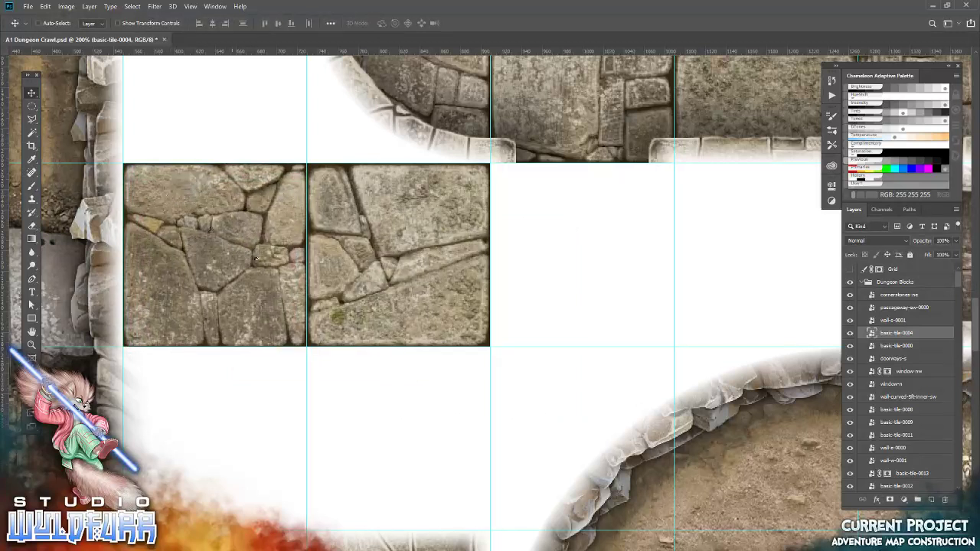
{"action": "key", "text": "alt+Tab"}
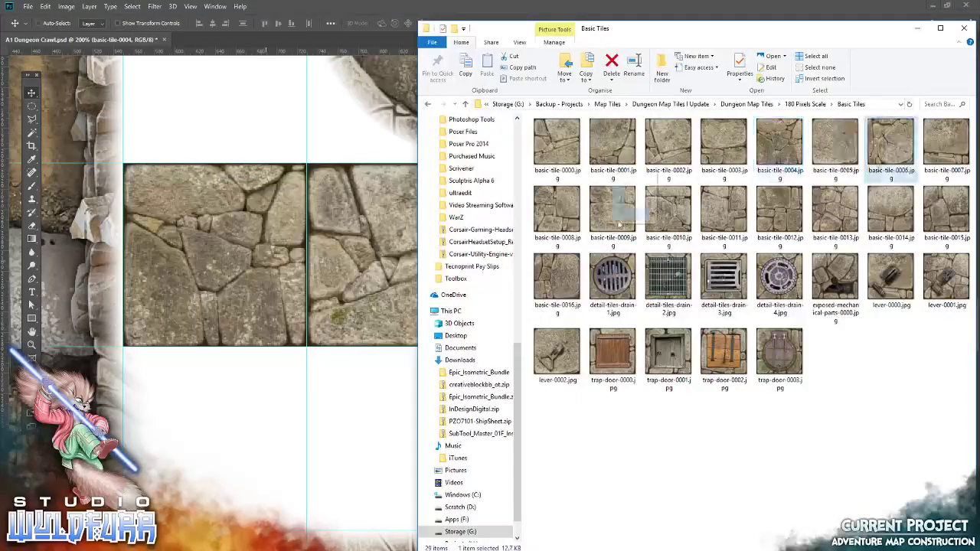
{"action": "left_click_drag", "start_coordinate": [780, 142], "coordinate": [234, 303]}
{"action": "left_click", "coordinate": [369, 23]}
{"action": "mouse_move", "coordinate": [425, 257]}
{"action": "left_mouse_down"}
{"action": "mouse_move", "coordinate": [147, 382]}
{"action": "mouse_move", "coordinate": [151, 374]}
{"action": "left_mouse_up"}
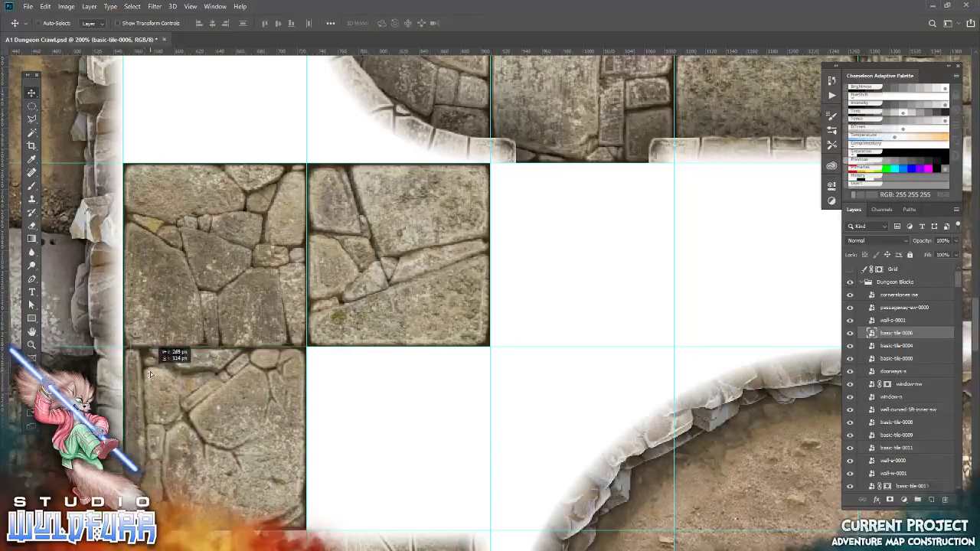
Step: Put basic-tile-0005 in the lower middle cell and basic-tile-0016 in the right cell, nudged up
{"action": "key", "text": "alt+Tab"}
{"action": "mouse_move", "coordinate": [836, 142]}
{"action": "left_mouse_down"}
{"action": "mouse_move", "coordinate": [253, 317]}
{"action": "mouse_move", "coordinate": [488, 319]}
{"action": "left_mouse_up"}
{"action": "left_click", "coordinate": [371, 23]}
{"action": "left_click_drag", "start_coordinate": [419, 290], "coordinate": [353, 373]}
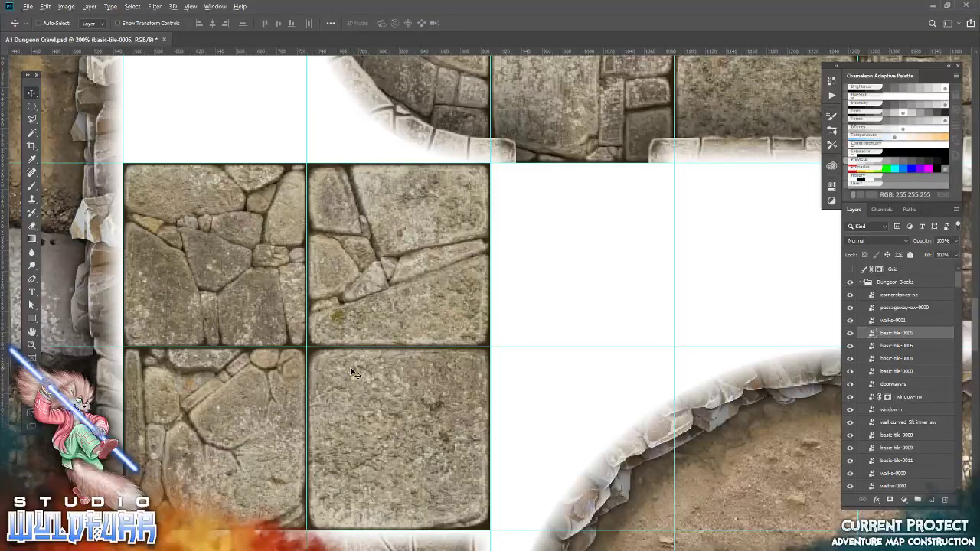
{"action": "key", "text": "alt+Tab"}
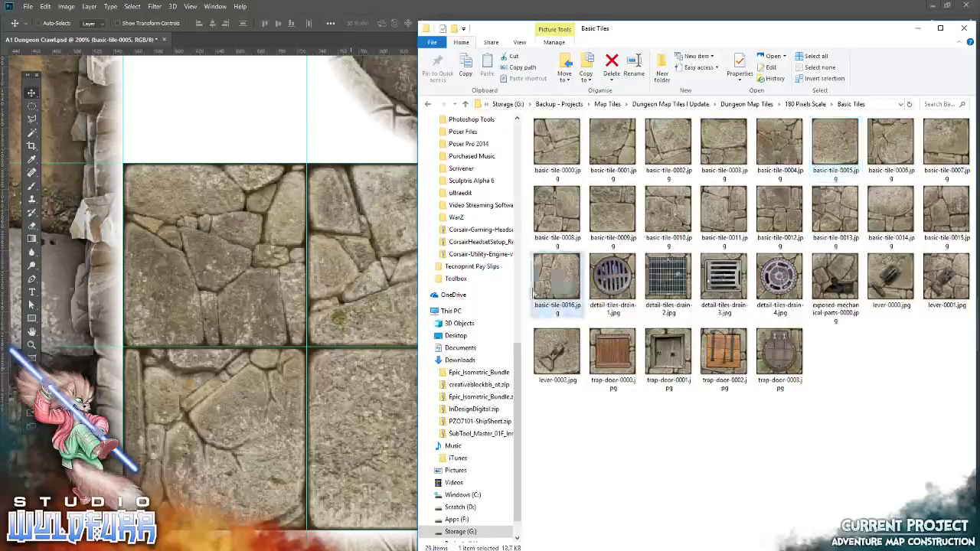
{"action": "left_click_drag", "start_coordinate": [557, 284], "coordinate": [322, 68]}
{"action": "left_click", "coordinate": [368, 23]}
{"action": "mouse_move", "coordinate": [439, 249]}
{"action": "left_mouse_down"}
{"action": "mouse_move", "coordinate": [533, 195]}
{"action": "mouse_move", "coordinate": [532, 183]}
{"action": "left_mouse_up"}
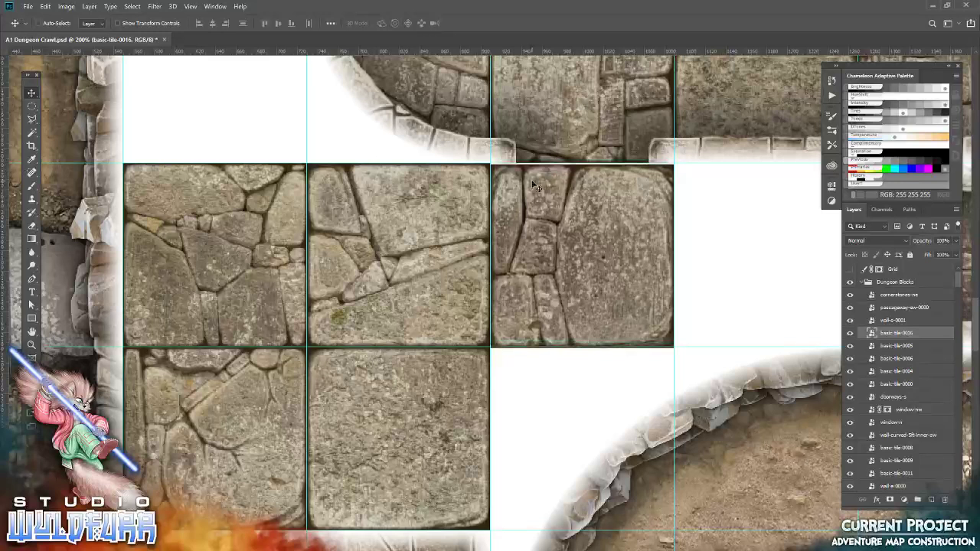
{"action": "key", "text": "Up"}
{"action": "key", "text": "Up"}
Step: Put basic-tile-0013 in the empty cell beside the left tile, nudged left onto the grid
{"action": "left_click_drag", "start_coordinate": [700, 194], "coordinate": [348, 228]}
{"action": "key", "text": "alt+Tab"}
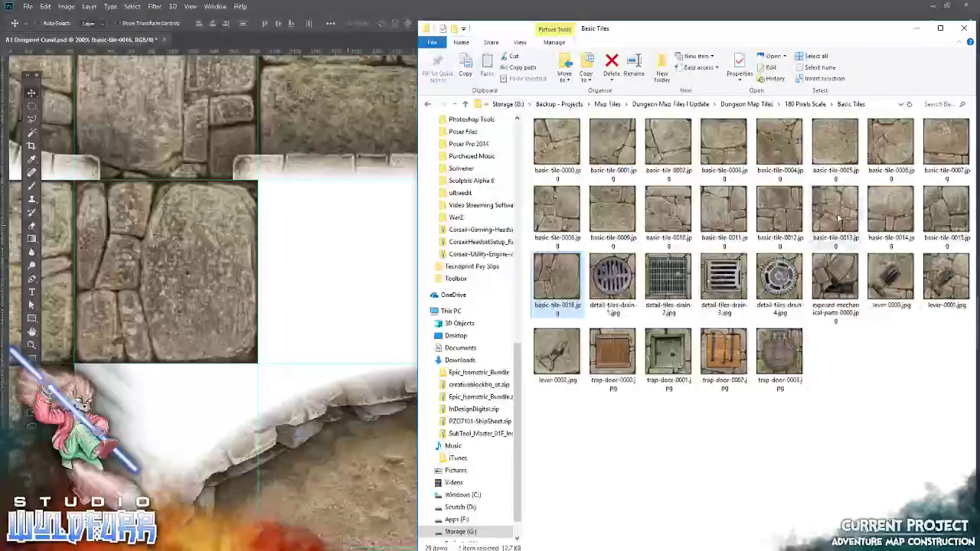
{"action": "left_click_drag", "start_coordinate": [839, 220], "coordinate": [229, 115]}
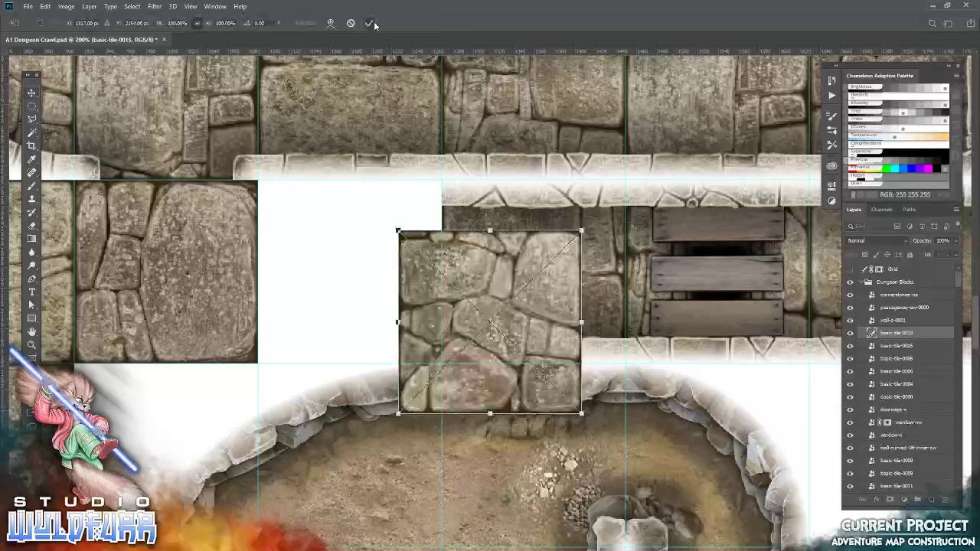
{"action": "left_click", "coordinate": [370, 23]}
{"action": "left_click_drag", "start_coordinate": [498, 251], "coordinate": [363, 202]}
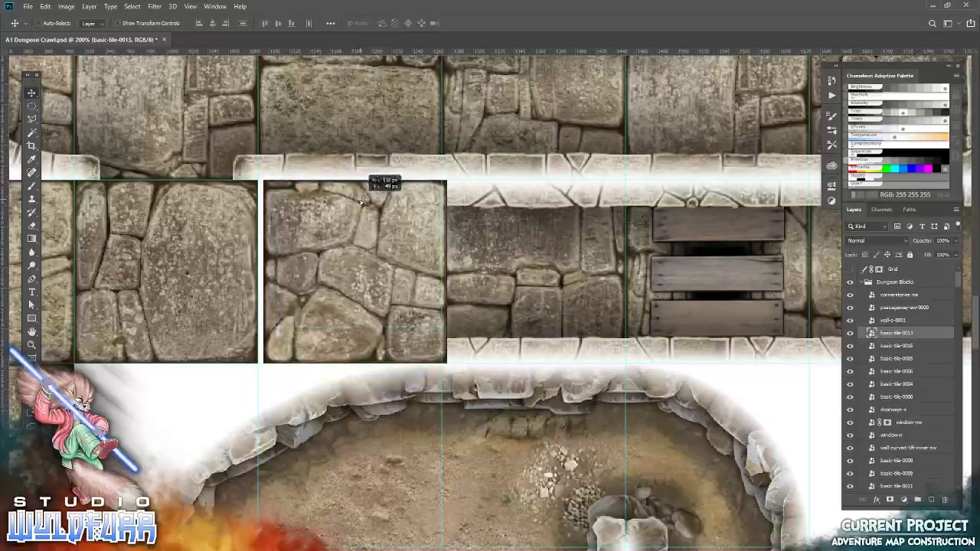
{"action": "key", "text": "Left"}
{"action": "key", "text": "Left"}
{"action": "key", "text": "Left"}
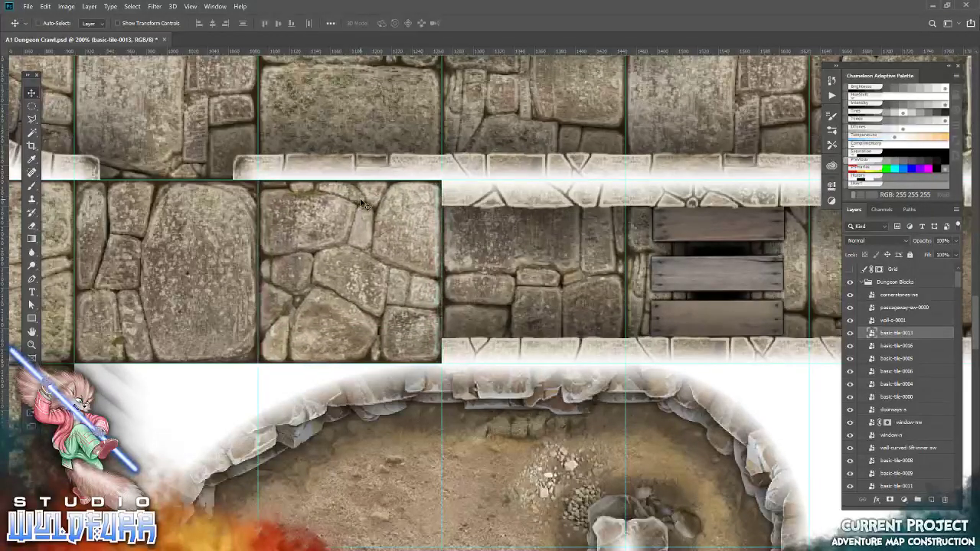
{"action": "key", "text": "alt+Tab"}
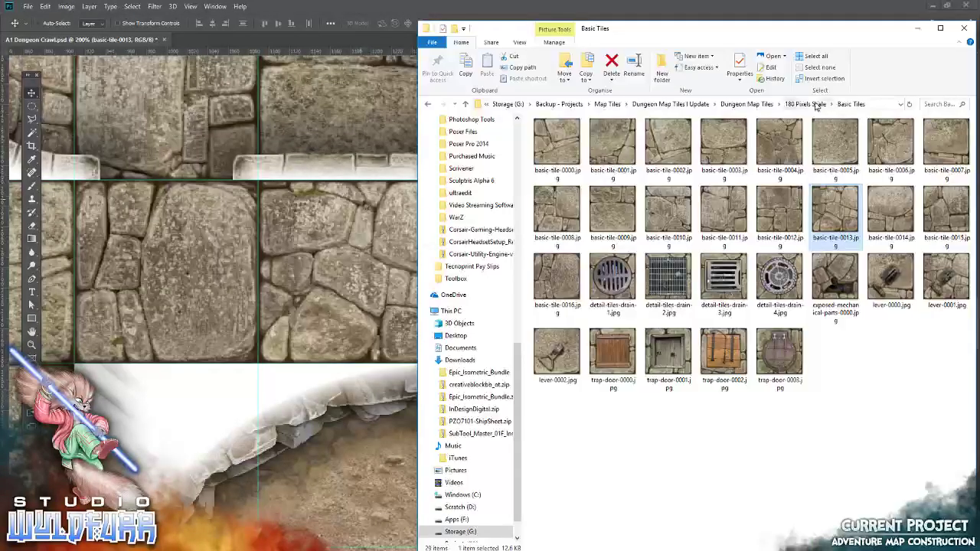
{"action": "left_click", "coordinate": [817, 105]}
Step: Try the passageway-ew-0001 overlay over the new tiles, then delete it
{"action": "left_click", "coordinate": [576, 460]}
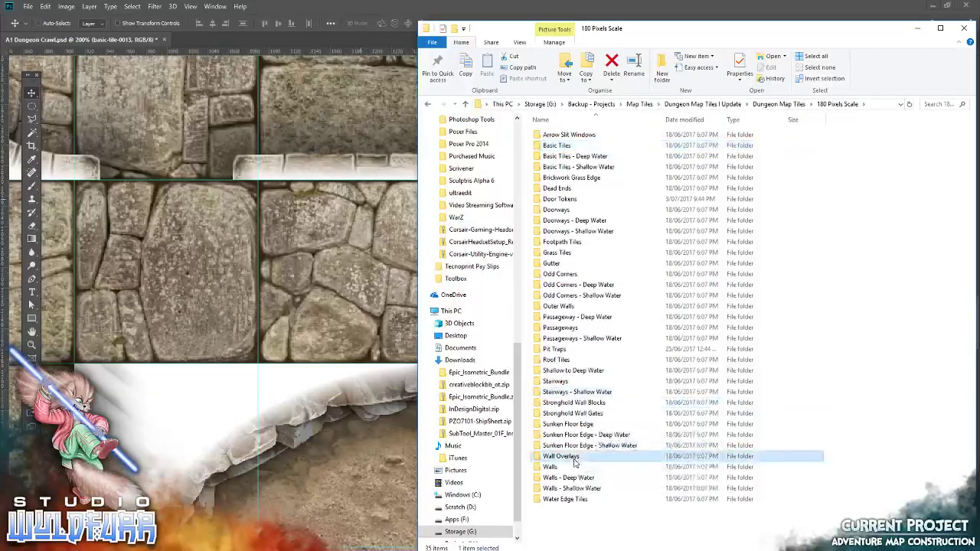
{"action": "double_click", "coordinate": [576, 459]}
{"action": "left_click", "coordinate": [649, 217]}
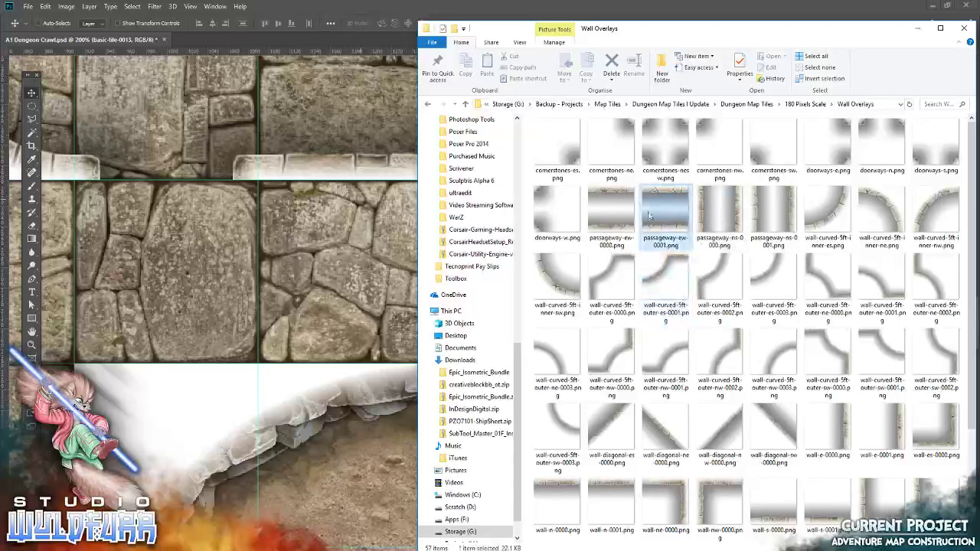
{"action": "left_click_drag", "start_coordinate": [650, 217], "coordinate": [307, 144]}
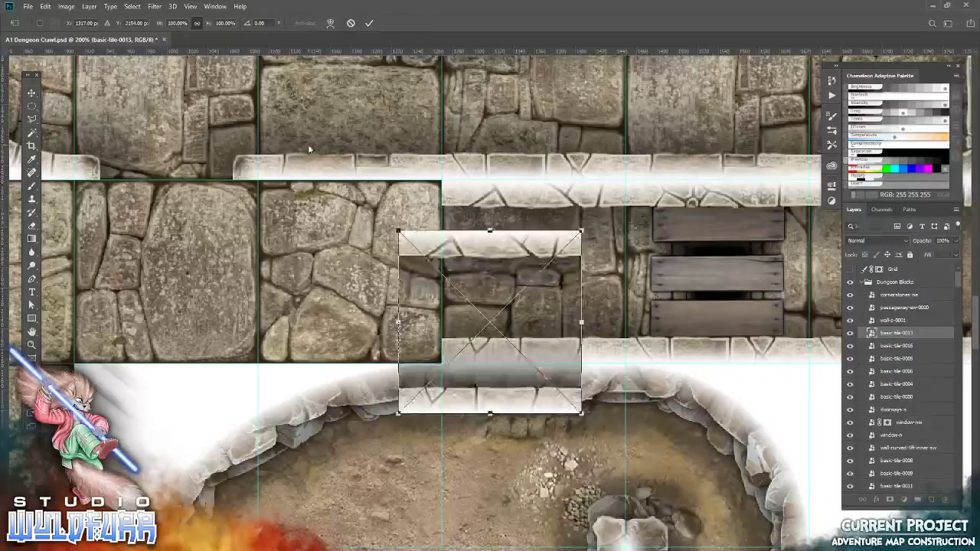
{"action": "left_click", "coordinate": [369, 23]}
{"action": "mouse_move", "coordinate": [583, 300]}
{"action": "left_mouse_down"}
{"action": "mouse_move", "coordinate": [301, 277]}
{"action": "mouse_move", "coordinate": [414, 276]}
{"action": "mouse_move", "coordinate": [405, 272]}
{"action": "left_mouse_up"}
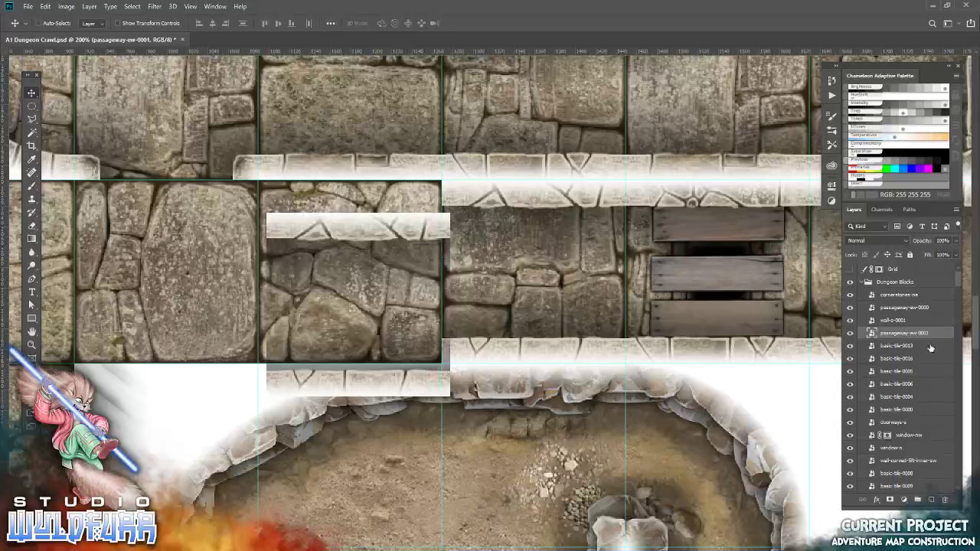
{"action": "left_click_drag", "start_coordinate": [921, 335], "coordinate": [944, 501]}
{"action": "key", "text": "alt+Tab"}
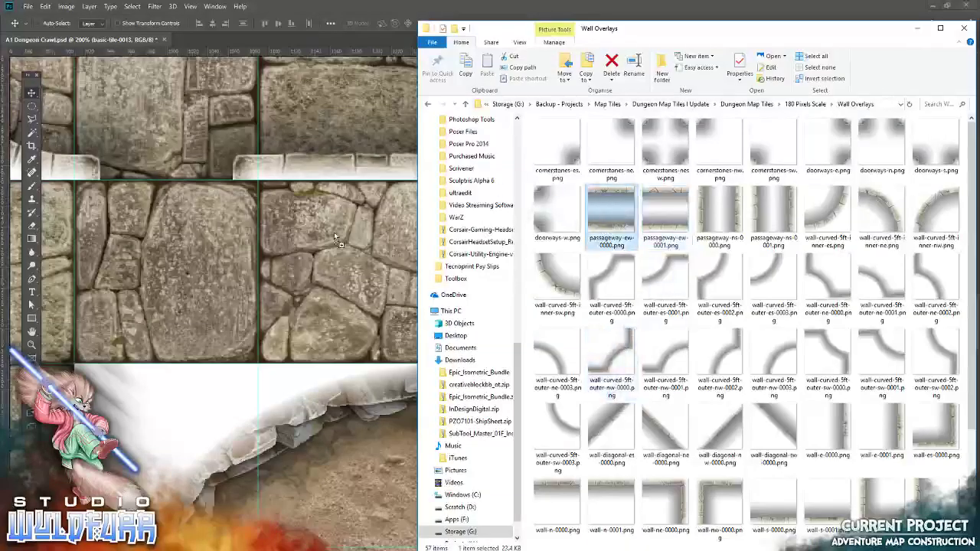
Step: Place the passageway-ew-0000 wall tile spanning the new stone tiles
{"action": "left_click_drag", "start_coordinate": [395, 233], "coordinate": [396, 232]}
{"action": "left_click", "coordinate": [368, 25]}
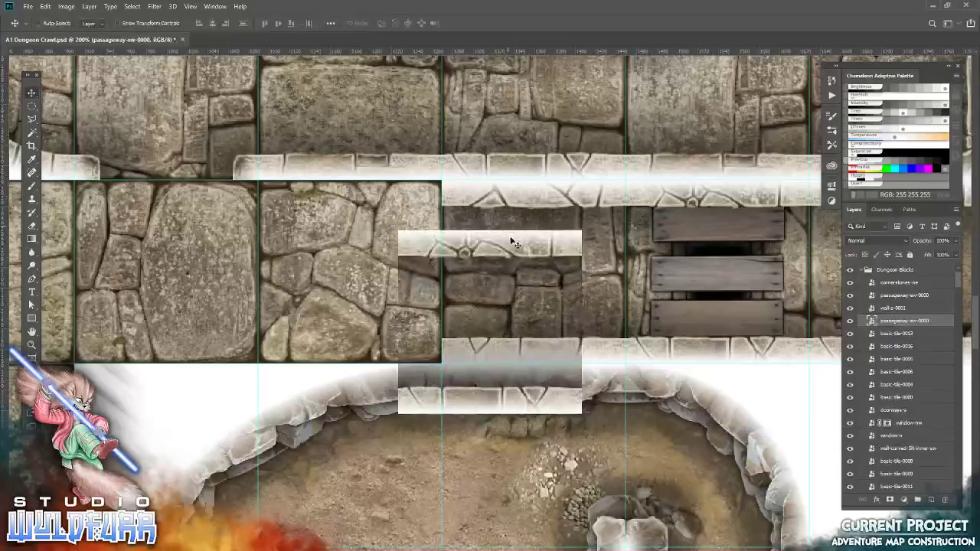
{"action": "left_click_drag", "start_coordinate": [511, 245], "coordinate": [368, 202]}
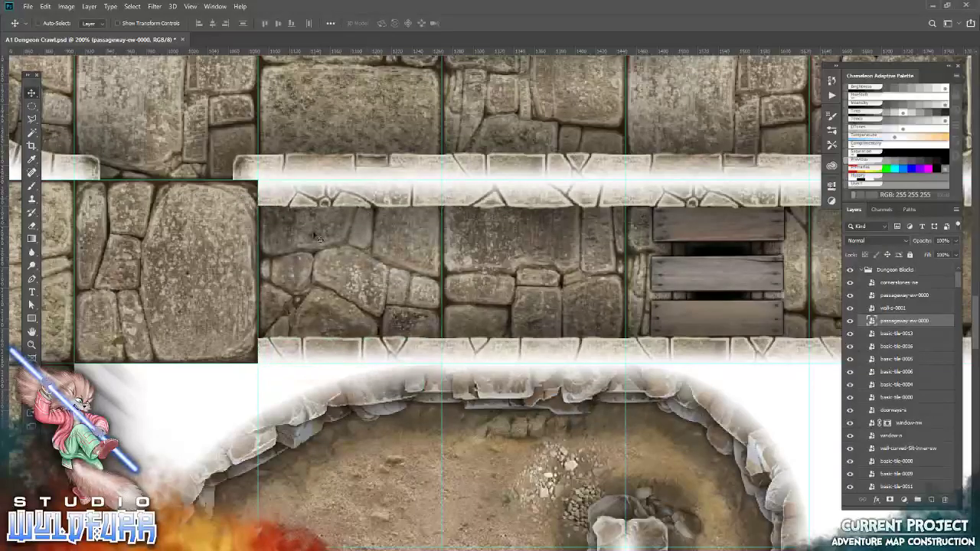
{"action": "key", "text": "ctrl+z"}
{"action": "key", "text": "alt+Tab"}
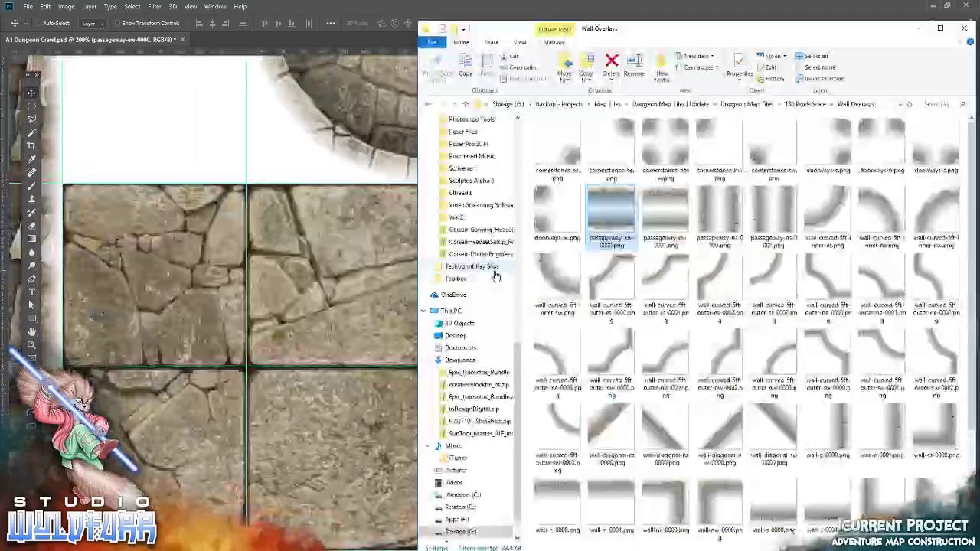
{"action": "scroll", "coordinate": [742, 422], "scroll_direction": "down", "scroll_amount": 1}
Step: Add wall-s-0000 along the room's bottom edge and wall-nw-0000 in its left cell
{"action": "left_click", "coordinate": [773, 410]}
{"action": "left_click_drag", "start_coordinate": [774, 406], "coordinate": [325, 325]}
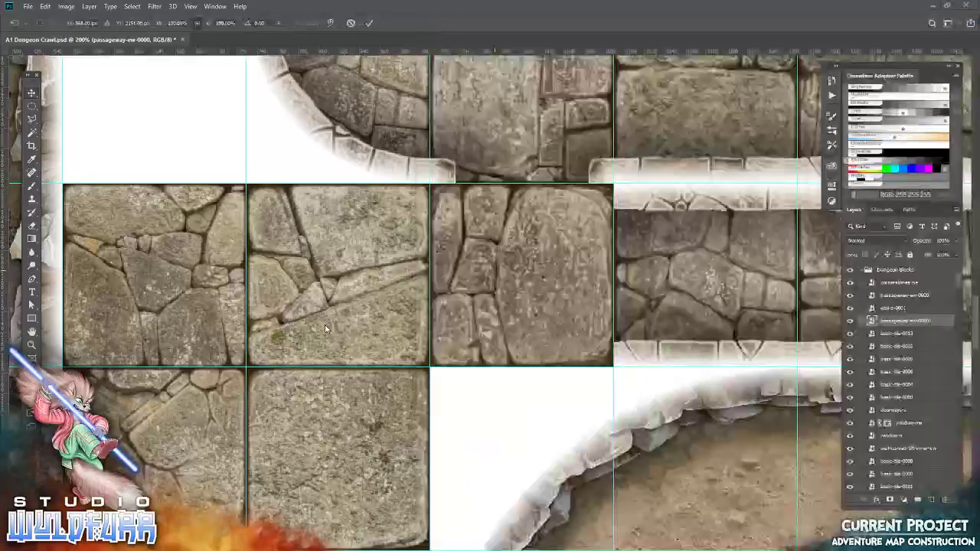
{"action": "left_click", "coordinate": [370, 25]}
{"action": "left_click_drag", "start_coordinate": [501, 404], "coordinate": [533, 359]}
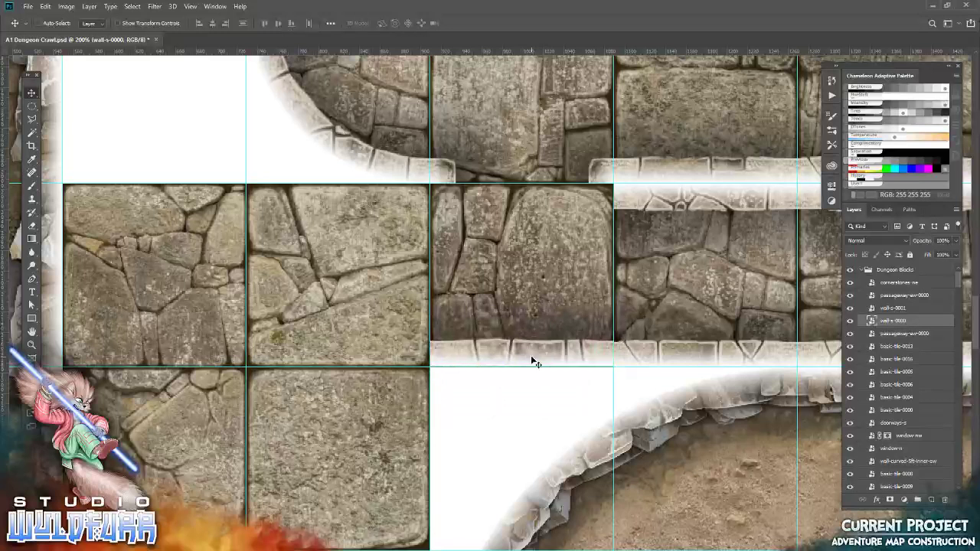
{"action": "key", "text": "alt+Tab"}
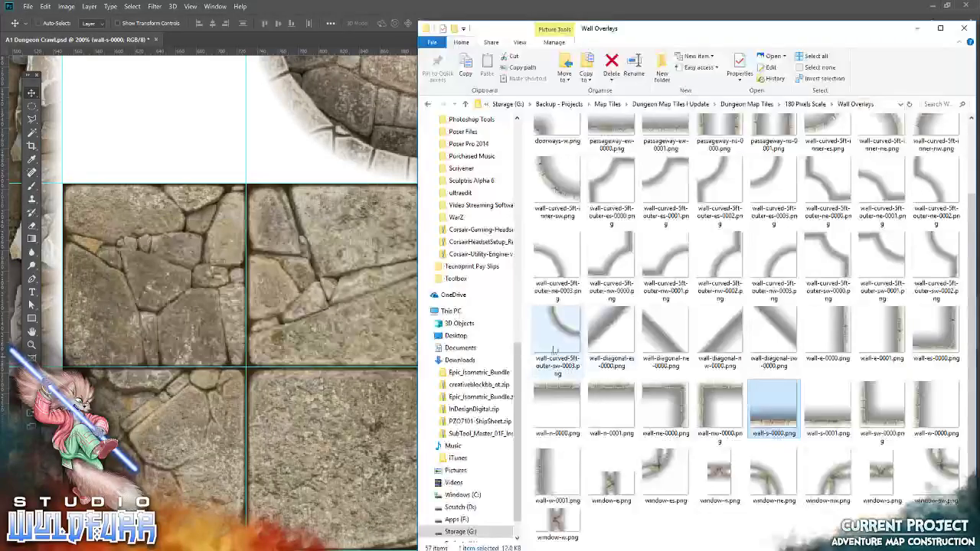
{"action": "mouse_move", "coordinate": [720, 409]}
{"action": "left_mouse_down"}
{"action": "mouse_move", "coordinate": [248, 250]}
{"action": "mouse_move", "coordinate": [498, 318]}
{"action": "left_mouse_up"}
{"action": "key", "text": "Return"}
{"action": "left_click_drag", "start_coordinate": [367, 236], "coordinate": [82, 201]}
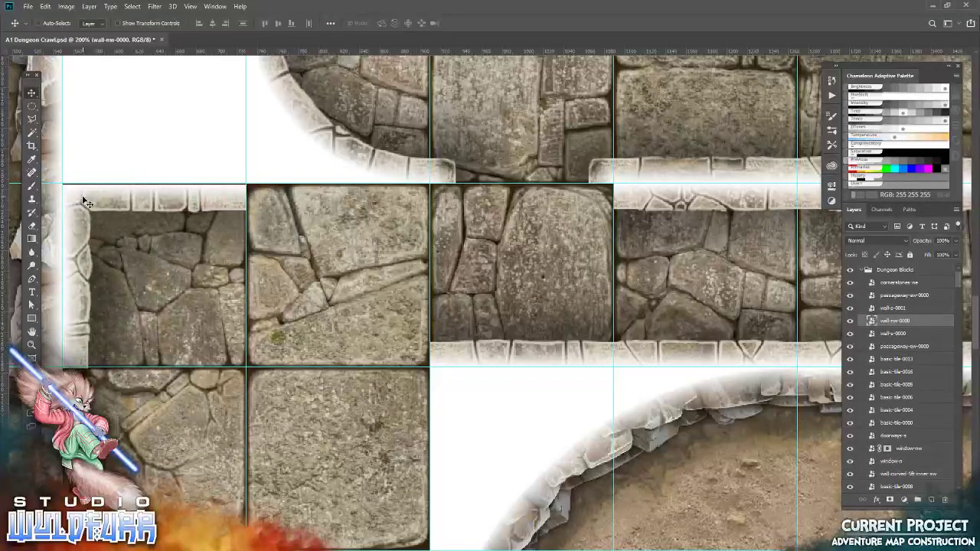
Step: Add the wall-sw-0000 corner at bottom-left and wall-es-0000 in the bottom cell
{"action": "key", "text": "alt+Tab"}
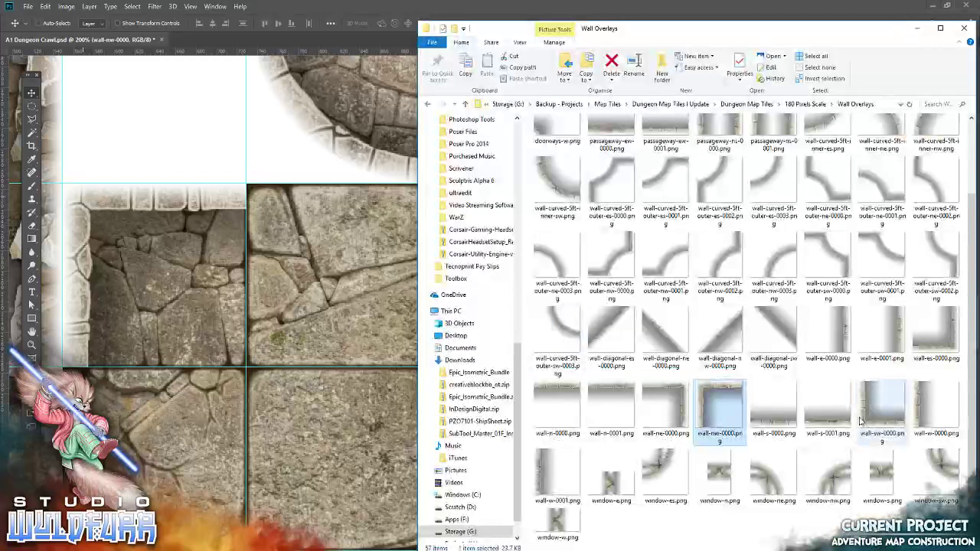
{"action": "left_click_drag", "start_coordinate": [861, 421], "coordinate": [188, 375]}
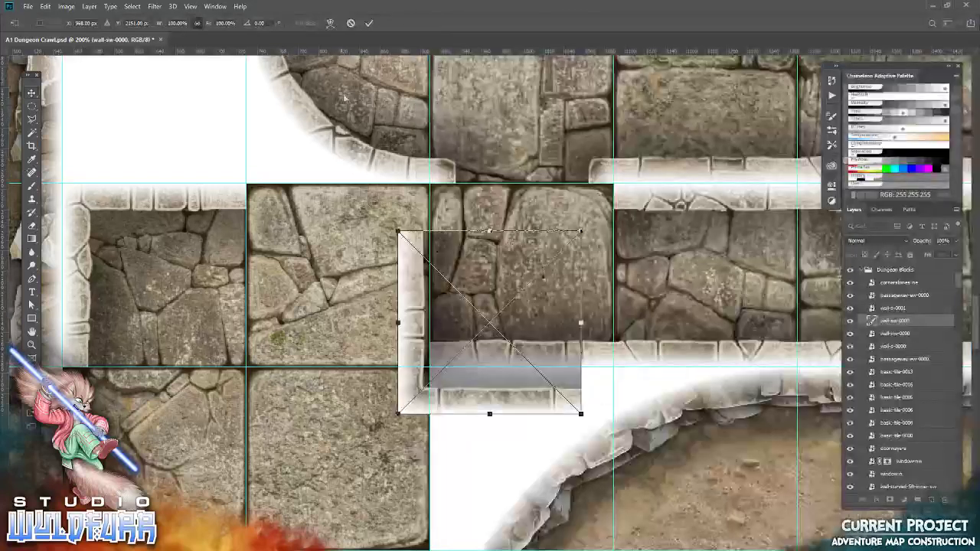
{"action": "key", "text": "Return"}
{"action": "mouse_move", "coordinate": [490, 291]}
{"action": "left_mouse_down"}
{"action": "mouse_move", "coordinate": [154, 423]}
{"action": "mouse_move", "coordinate": [167, 448]}
{"action": "left_mouse_up"}
{"action": "key", "text": "alt+Tab"}
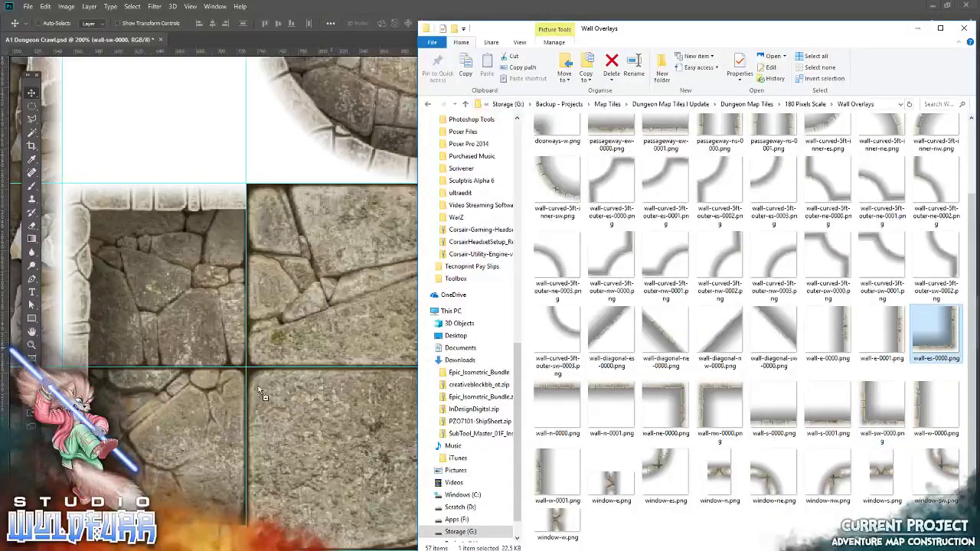
{"action": "left_click_drag", "start_coordinate": [936, 343], "coordinate": [306, 306]}
{"action": "left_click", "coordinate": [371, 24]}
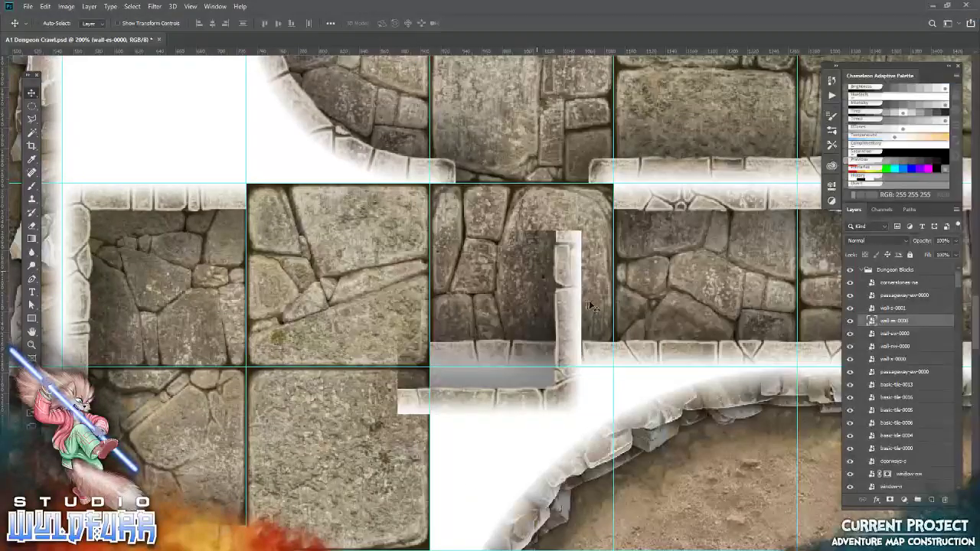
{"action": "left_click_drag", "start_coordinate": [584, 314], "coordinate": [434, 446]}
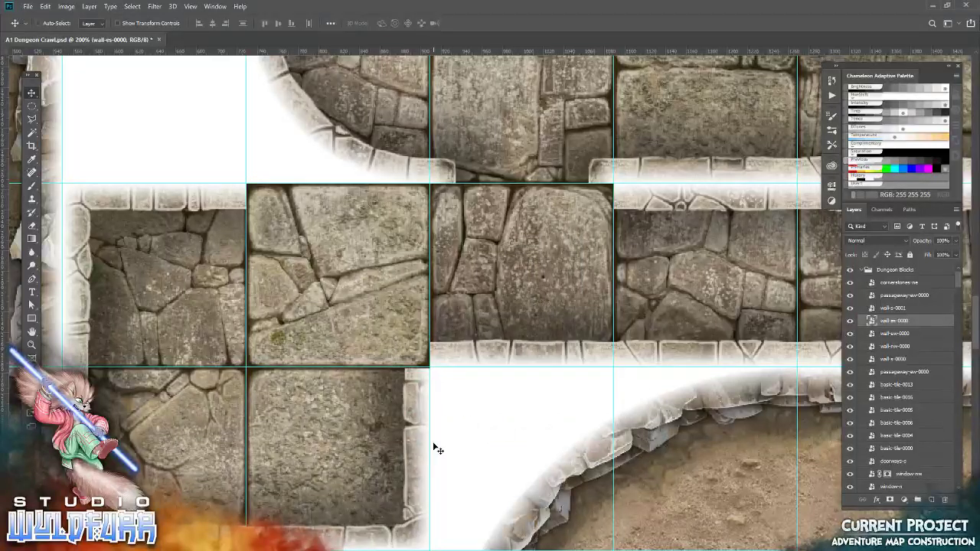
Step: Put cornerstones-es on the wall junction and doorways-n in the room's top wall
{"action": "key", "text": "alt+Tab"}
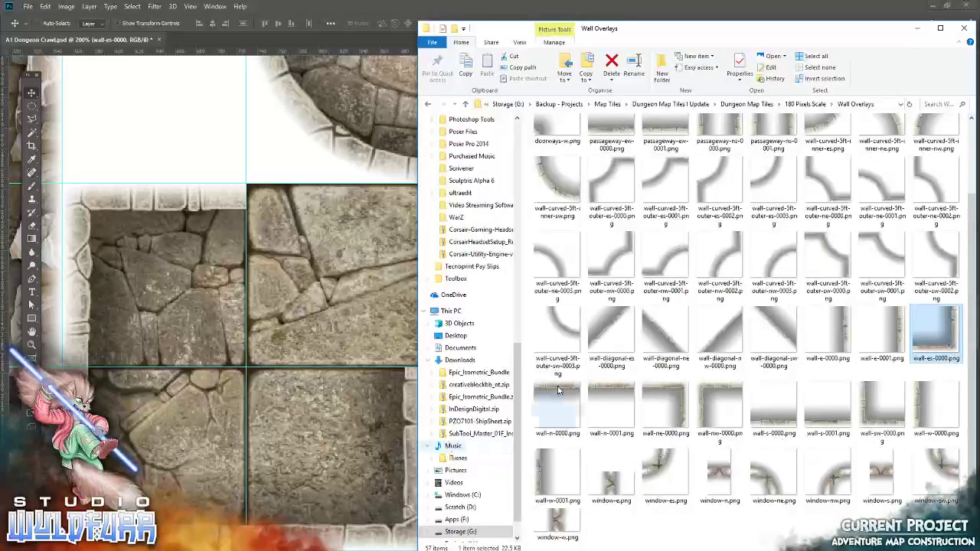
{"action": "scroll", "coordinate": [695, 343], "scroll_direction": "up", "scroll_amount": 2}
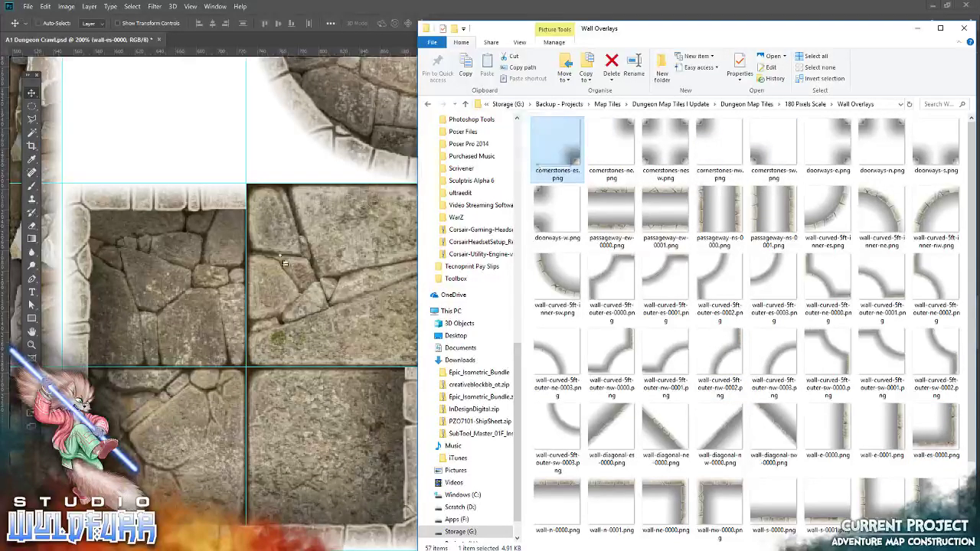
{"action": "left_click_drag", "start_coordinate": [575, 156], "coordinate": [274, 266]}
{"action": "left_click", "coordinate": [369, 23]}
{"action": "left_click_drag", "start_coordinate": [526, 397], "coordinate": [406, 363]}
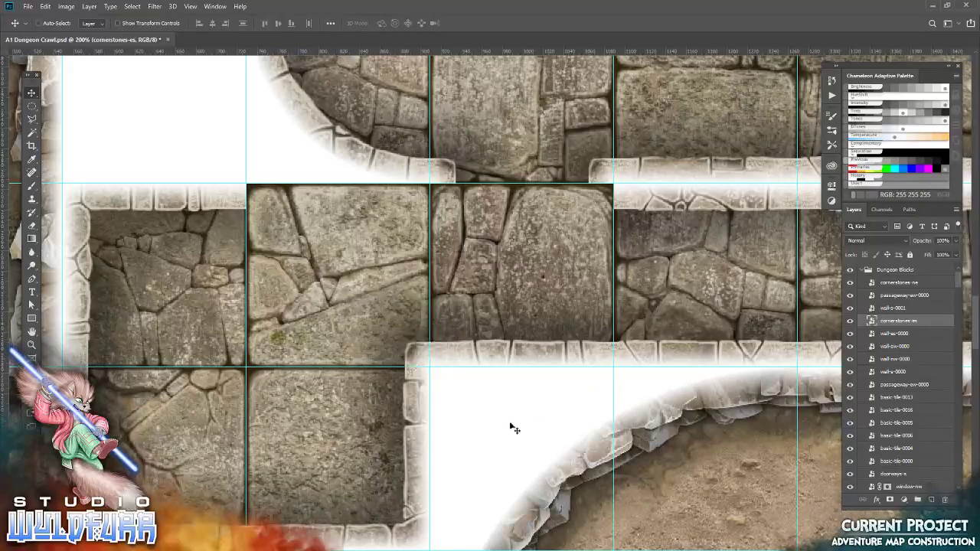
{"action": "key", "text": "alt+Tab"}
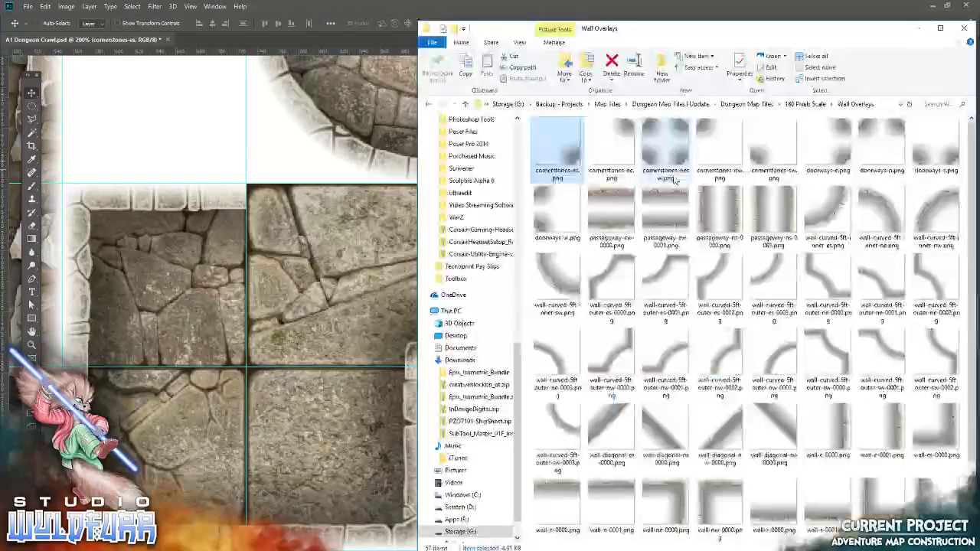
{"action": "left_click_drag", "start_coordinate": [870, 144], "coordinate": [306, 154]}
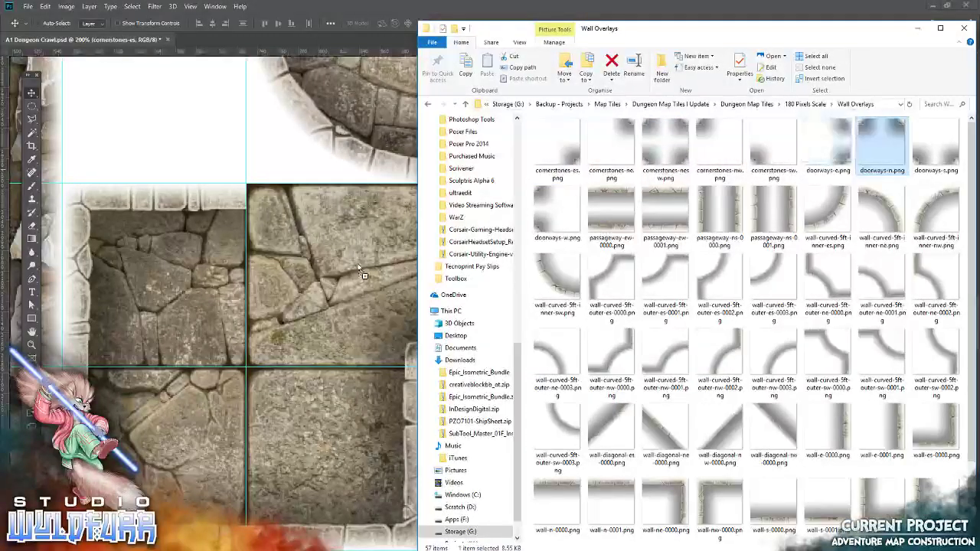
{"action": "left_click", "coordinate": [369, 23]}
{"action": "left_click_drag", "start_coordinate": [486, 259], "coordinate": [515, 208]}
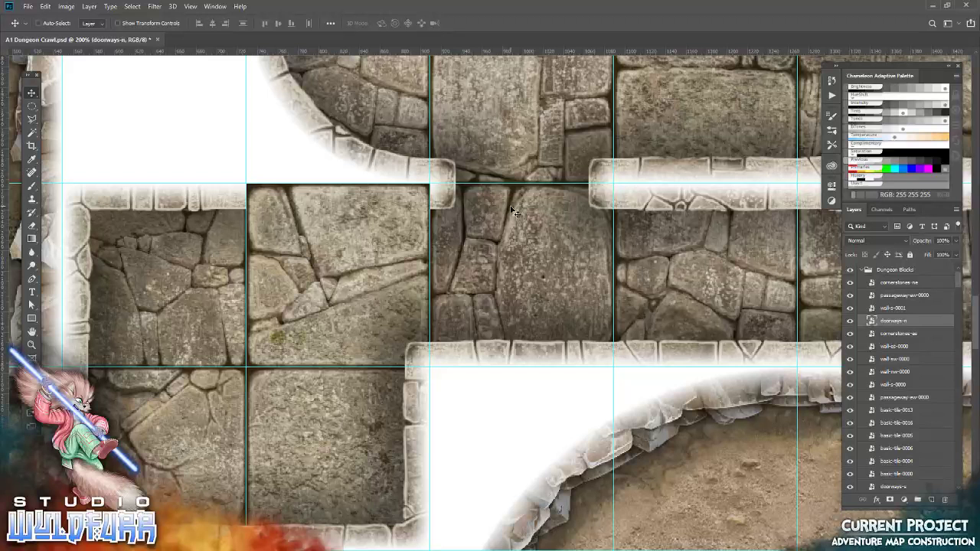
Step: Add the wall-n-0001 north wall along the top-left edge and view the map at 100%
{"action": "key", "text": "alt+Tab"}
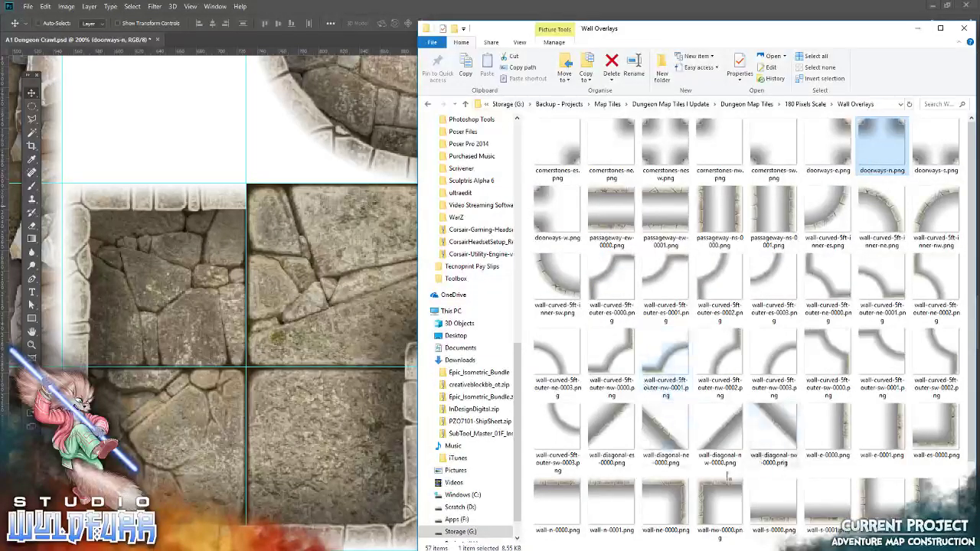
{"action": "left_click", "coordinate": [230, 272]}
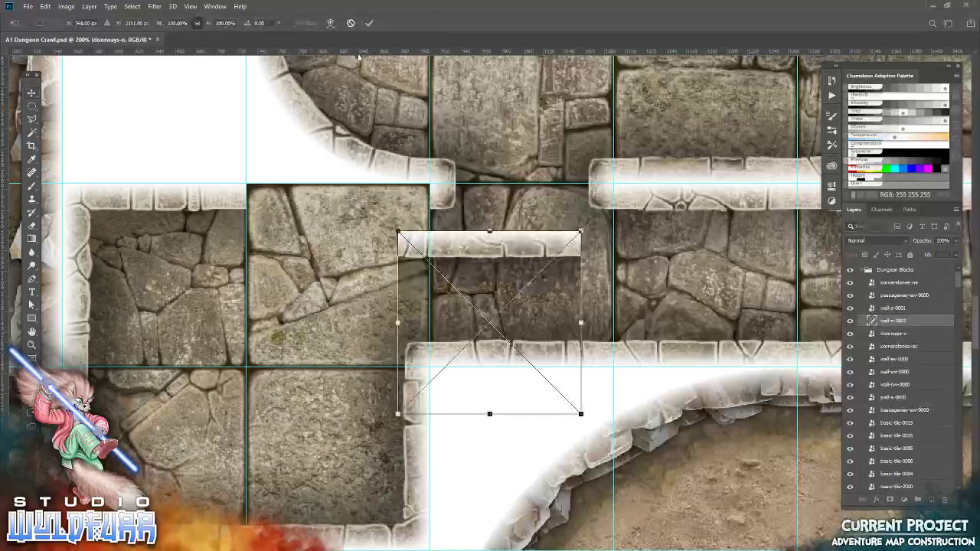
{"action": "left_click", "coordinate": [368, 25]}
{"action": "left_click_drag", "start_coordinate": [481, 253], "coordinate": [329, 207]}
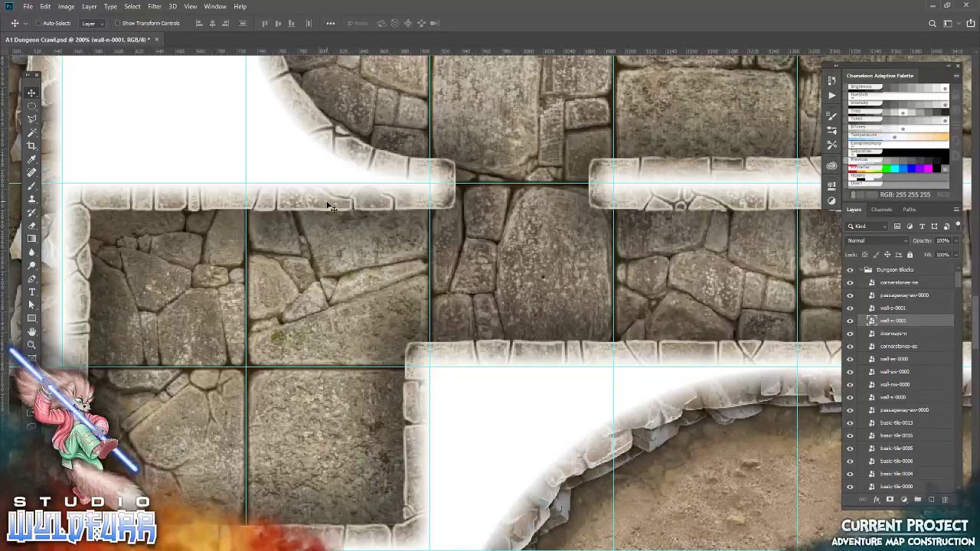
{"action": "double_click", "coordinate": [32, 345]}
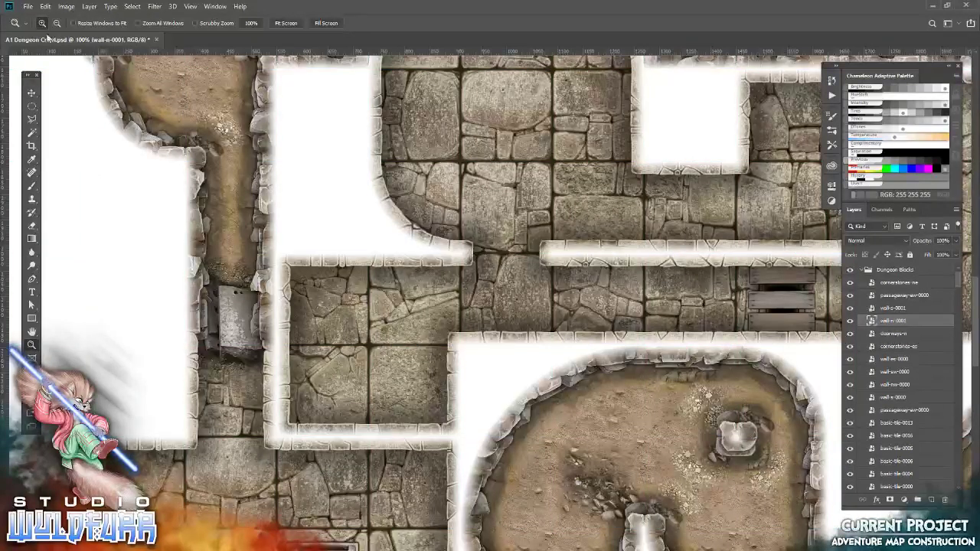
Step: Save the dungeon map, then pan around to inspect the dirt cave gap and stone rooms
{"action": "left_click", "coordinate": [27, 6]}
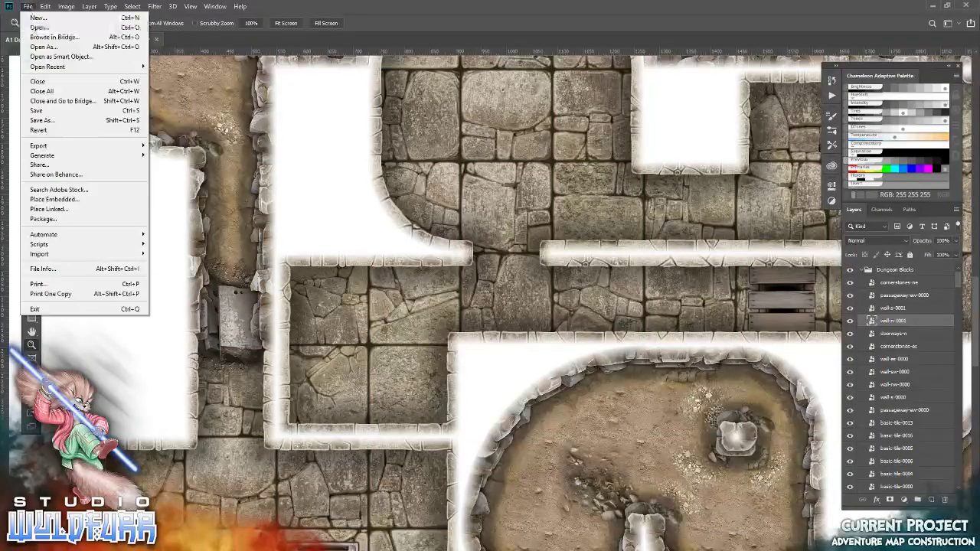
{"action": "left_click", "coordinate": [36, 112]}
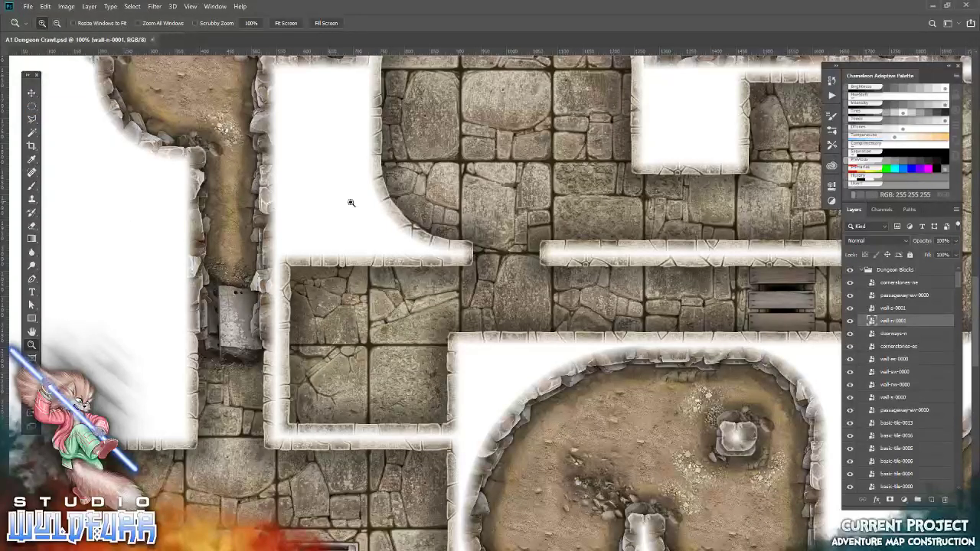
{"action": "left_click_drag", "start_coordinate": [434, 231], "coordinate": [426, 330]}
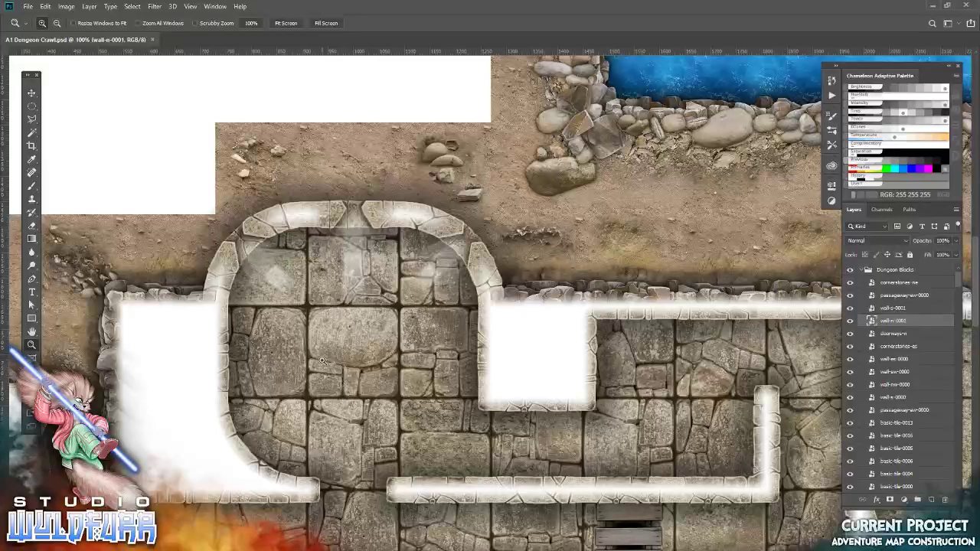
{"action": "mouse_move", "coordinate": [525, 373]}
{"action": "left_mouse_down"}
{"action": "mouse_move", "coordinate": [252, 344]}
{"action": "mouse_move", "coordinate": [321, 247]}
{"action": "mouse_move", "coordinate": [444, 161]}
{"action": "left_mouse_up"}
{"action": "left_click_drag", "start_coordinate": [291, 314], "coordinate": [495, 299]}
{"action": "left_click_drag", "start_coordinate": [662, 310], "coordinate": [321, 294]}
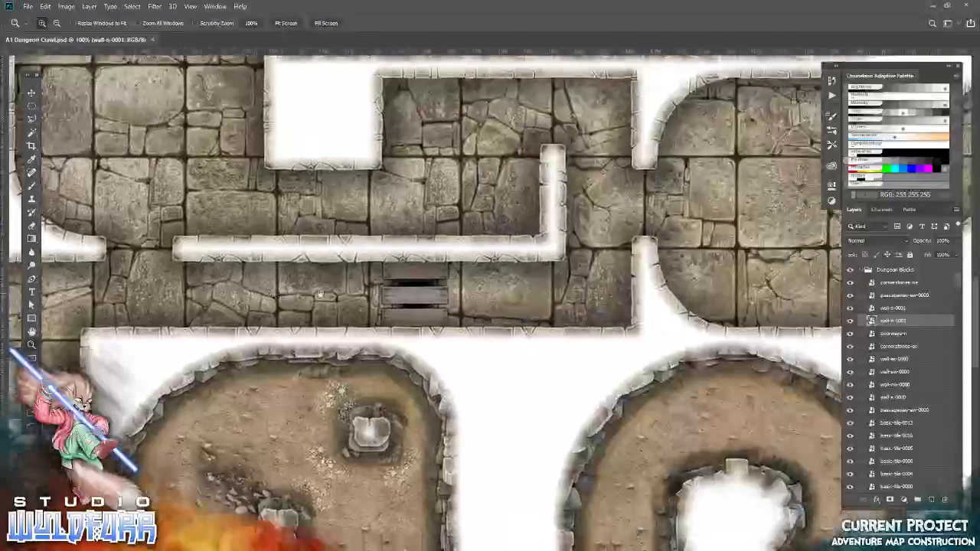
{"action": "mouse_move", "coordinate": [598, 320]}
{"action": "left_mouse_down"}
{"action": "mouse_move", "coordinate": [327, 282]}
{"action": "mouse_move", "coordinate": [348, 335]}
{"action": "left_mouse_up"}
{"action": "left_click_drag", "start_coordinate": [229, 337], "coordinate": [739, 367]}
{"action": "mouse_move", "coordinate": [306, 306]}
{"action": "left_mouse_down"}
{"action": "mouse_move", "coordinate": [490, 322]}
{"action": "mouse_move", "coordinate": [583, 490]}
{"action": "left_mouse_up"}
{"action": "mouse_move", "coordinate": [387, 333]}
{"action": "left_mouse_down"}
{"action": "mouse_move", "coordinate": [364, 518]}
{"action": "mouse_move", "coordinate": [438, 397]}
{"action": "left_mouse_up"}
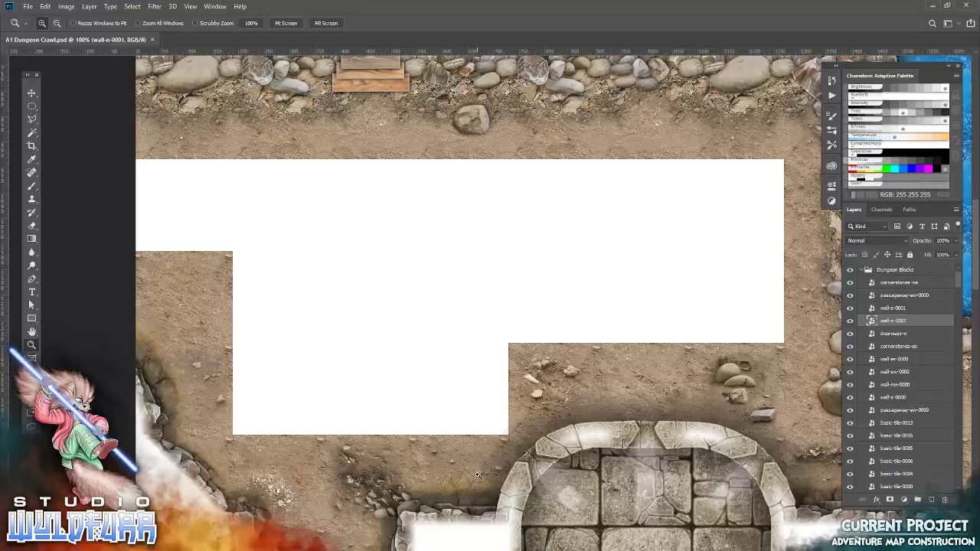
Step: Show the grid and browse to Cave Map Tiles > 180 Pixel Tiles > Dirt Tiles
{"action": "key", "text": "ctrl+semicolon"}
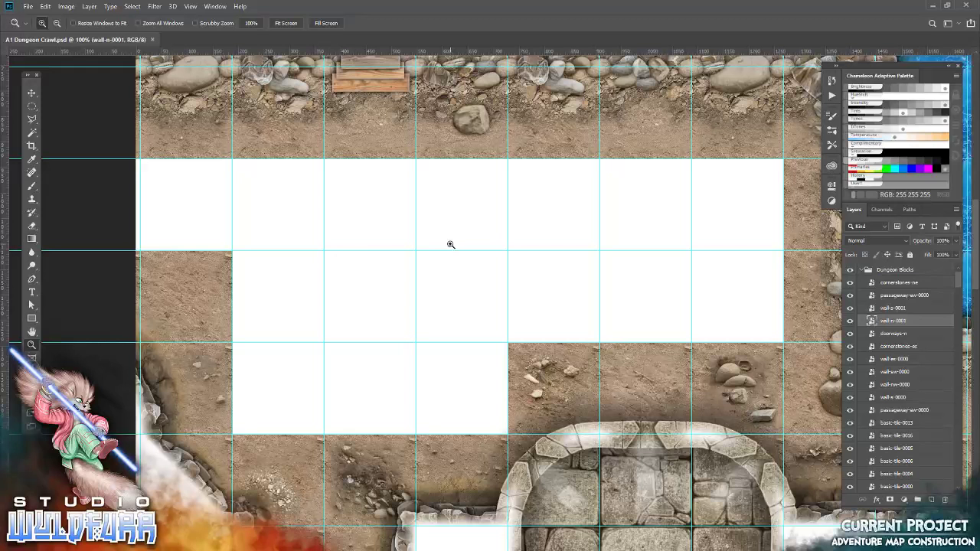
{"action": "key", "text": "alt+Tab"}
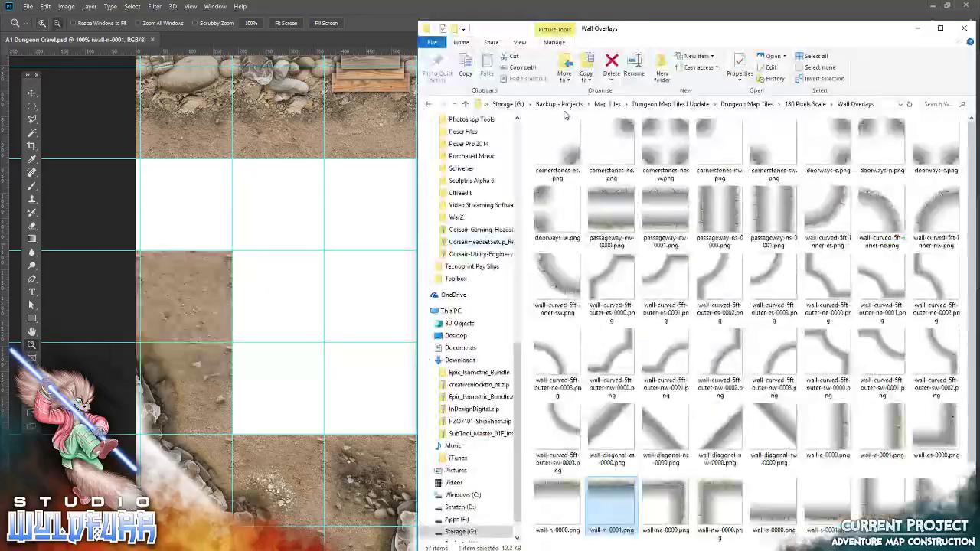
{"action": "left_click", "coordinate": [601, 105]}
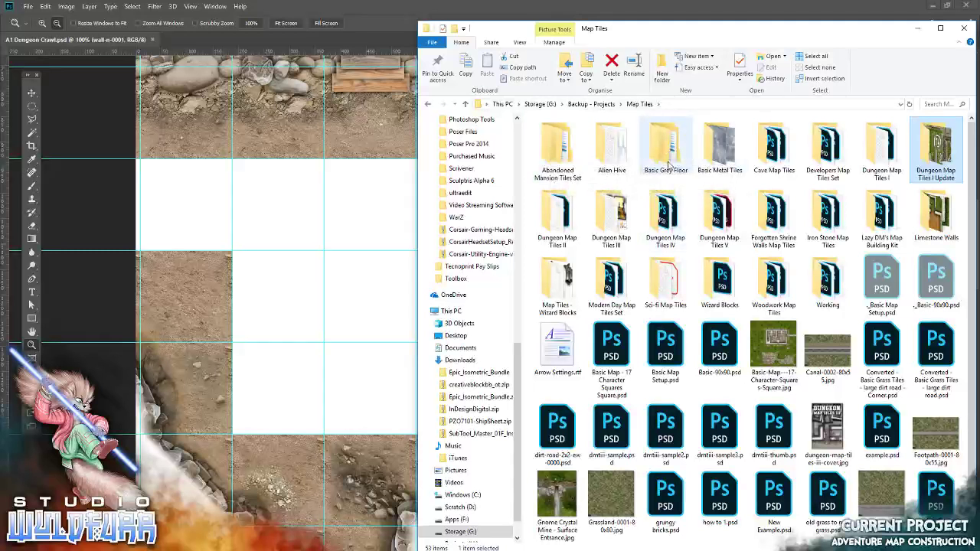
{"action": "double_click", "coordinate": [774, 145]}
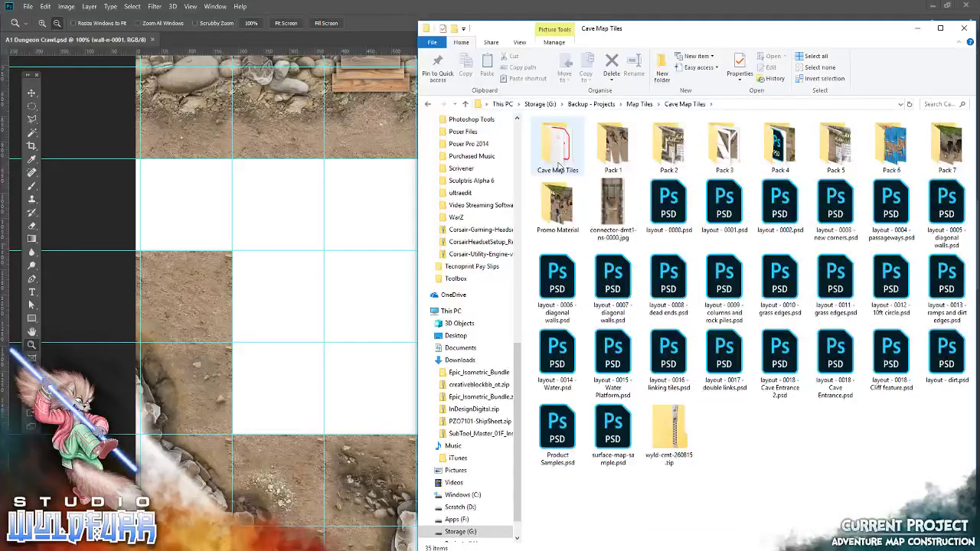
{"action": "double_click", "coordinate": [562, 167]}
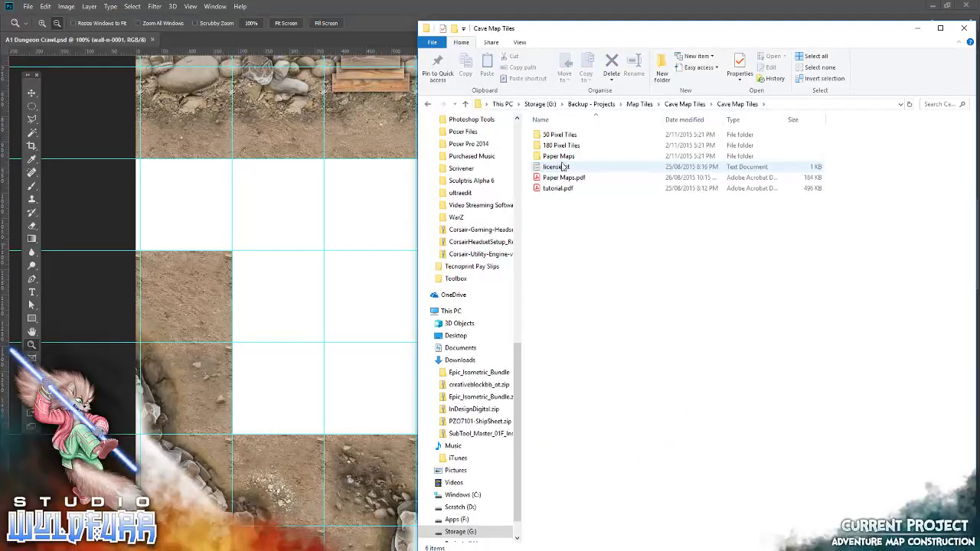
{"action": "double_click", "coordinate": [563, 146]}
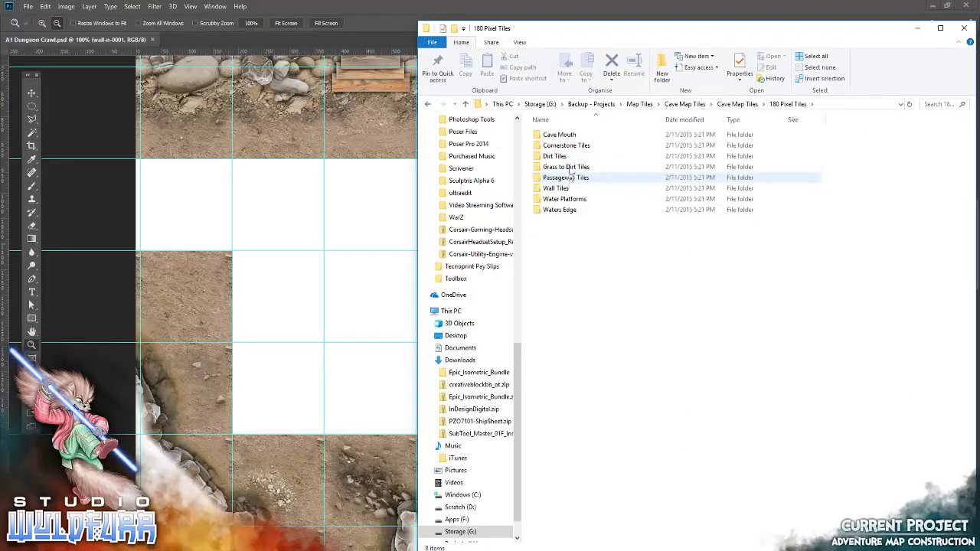
{"action": "double_click", "coordinate": [559, 157]}
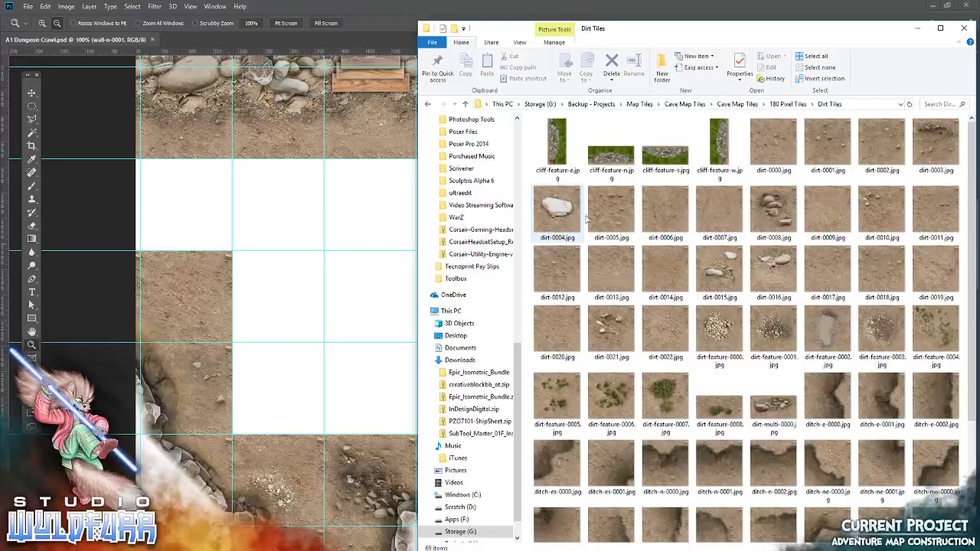
Step: Place dirt-0005 and dirt-0020 tiles onto the map in empty grid cells
{"action": "left_click_drag", "start_coordinate": [611, 211], "coordinate": [298, 242]}
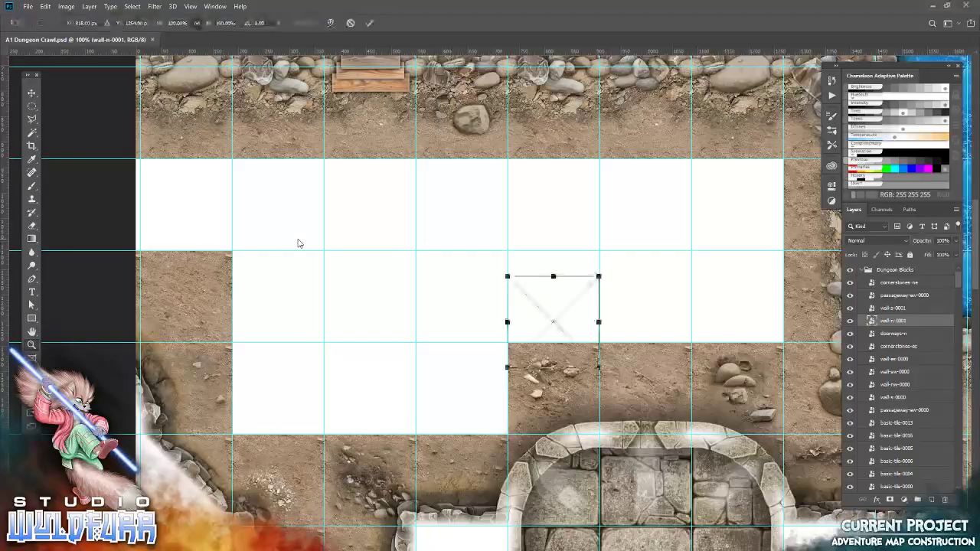
{"action": "left_click", "coordinate": [369, 25]}
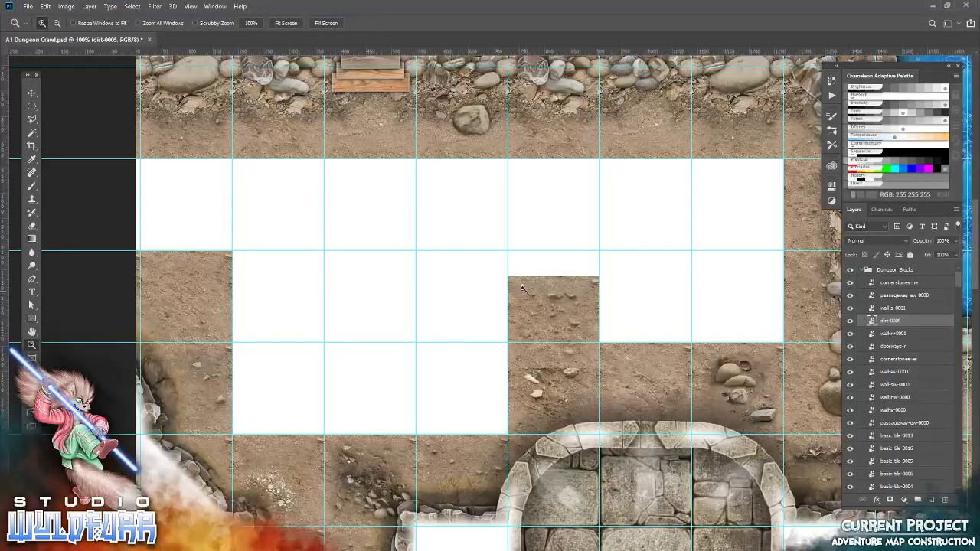
{"action": "left_click", "coordinate": [31, 92]}
{"action": "mouse_move", "coordinate": [525, 296]}
{"action": "left_mouse_down"}
{"action": "mouse_move", "coordinate": [86, 197]}
{"action": "mouse_move", "coordinate": [255, 212]}
{"action": "left_mouse_up"}
{"action": "key", "text": "alt+Tab"}
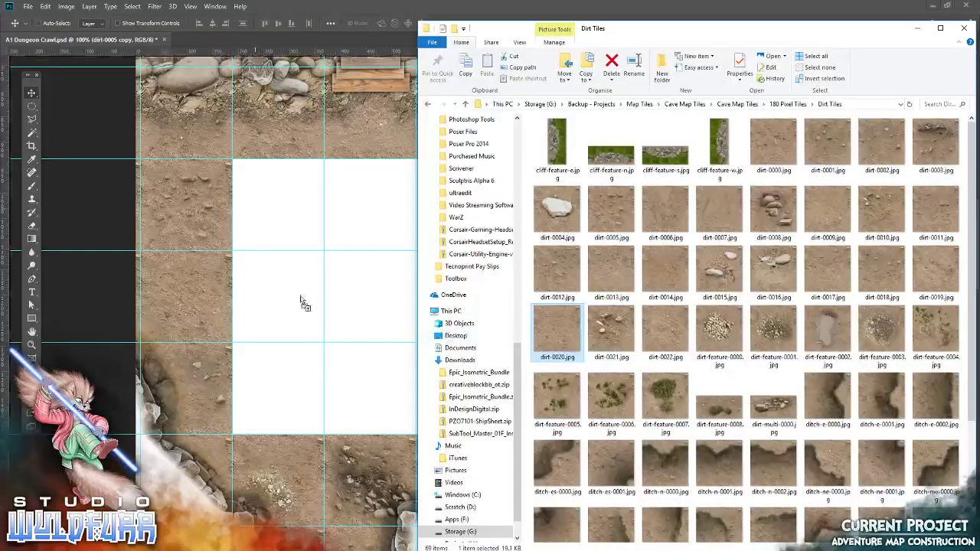
{"action": "left_click_drag", "start_coordinate": [563, 346], "coordinate": [302, 301]}
{"action": "left_click", "coordinate": [368, 26]}
{"action": "mouse_move", "coordinate": [540, 264]}
{"action": "left_mouse_down"}
{"action": "mouse_move", "coordinate": [514, 284]}
{"action": "mouse_move", "coordinate": [245, 308]}
{"action": "left_mouse_up"}
Step: Zoom to 200% and align the dirt tile in the middle-left grid cell
{"action": "left_click", "coordinate": [31, 345]}
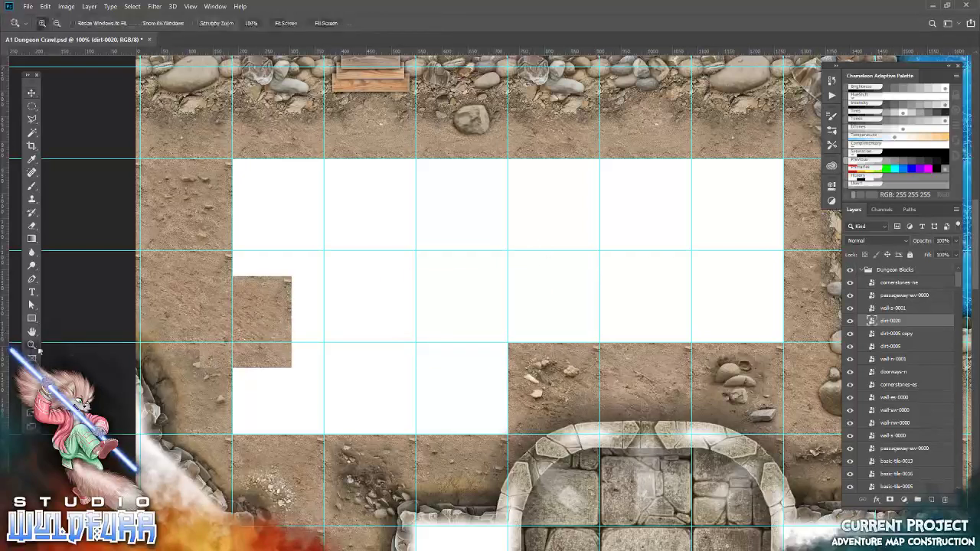
{"action": "right_click", "coordinate": [328, 356]}
{"action": "left_click", "coordinate": [339, 388]}
{"action": "key", "text": "v"}
{"action": "left_click_drag", "start_coordinate": [115, 213], "coordinate": [349, 83]}
{"action": "mouse_move", "coordinate": [300, 169]}
{"action": "left_mouse_down"}
{"action": "mouse_move", "coordinate": [327, 315]}
{"action": "mouse_move", "coordinate": [360, 301]}
{"action": "left_mouse_up"}
{"action": "key", "text": "Up"}
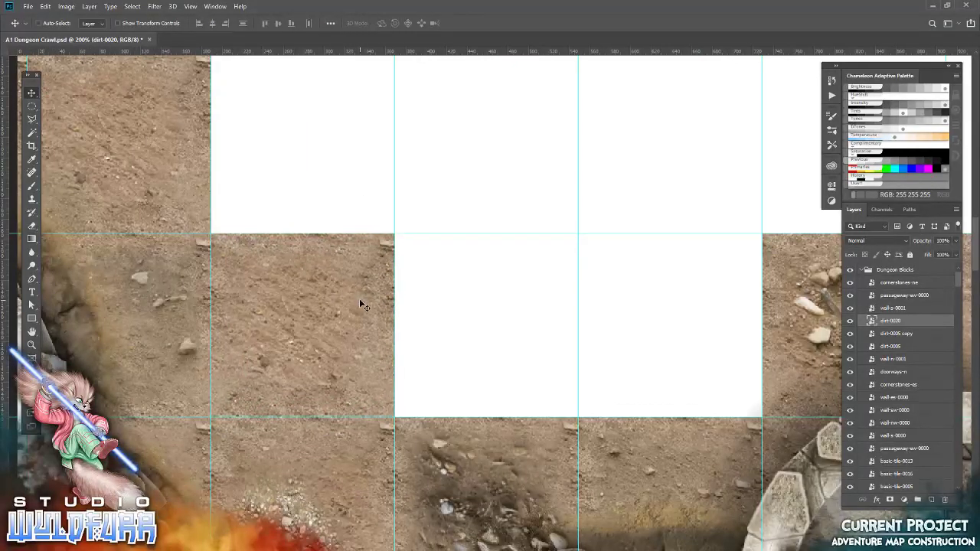
Step: Place dirt-0021 and dirt-0022 tiles into empty cells, aligned to the grid
{"action": "key", "text": "alt+Tab"}
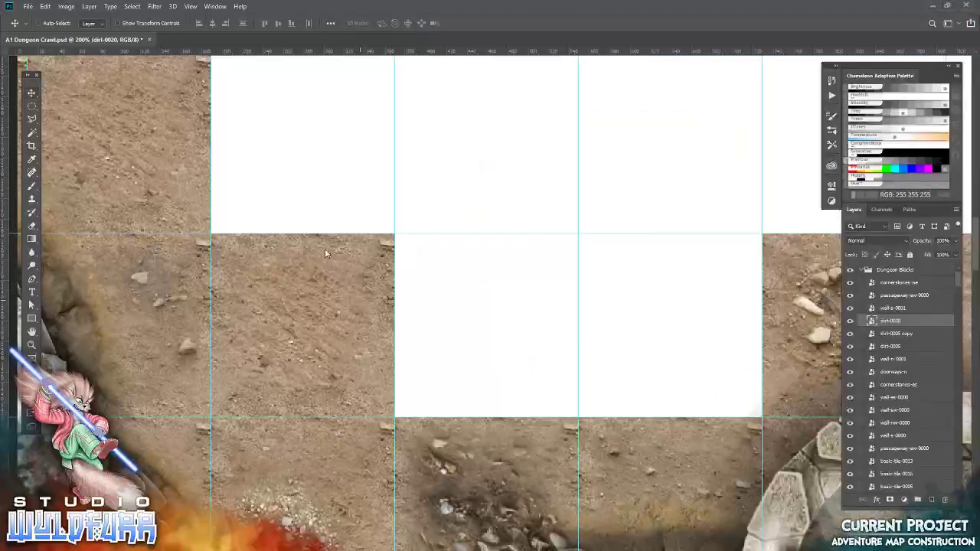
{"action": "left_click_drag", "start_coordinate": [612, 330], "coordinate": [494, 322]}
{"action": "left_click_drag", "start_coordinate": [324, 96], "coordinate": [340, 361]}
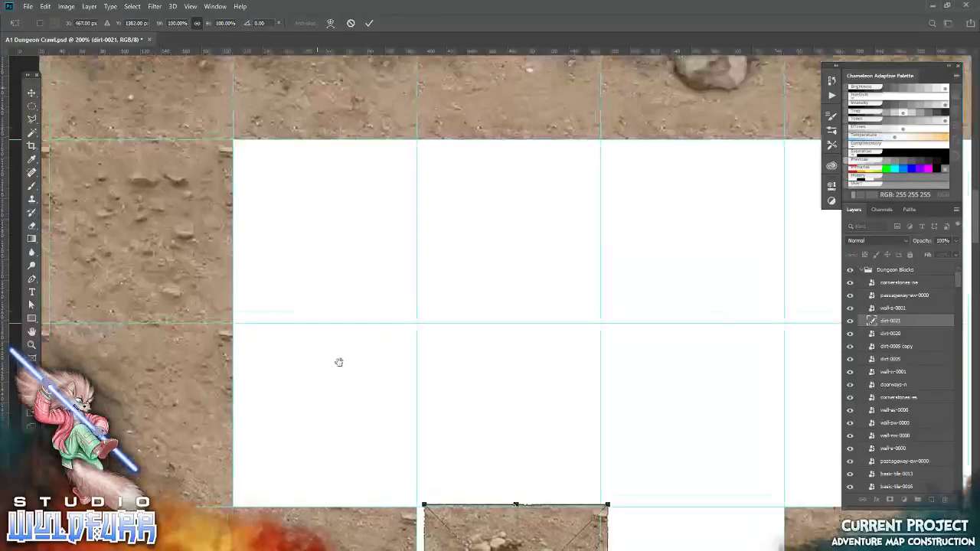
{"action": "left_click", "coordinate": [32, 92]}
{"action": "left_click_drag", "start_coordinate": [432, 458], "coordinate": [325, 320]}
{"action": "key", "text": "alt+Tab"}
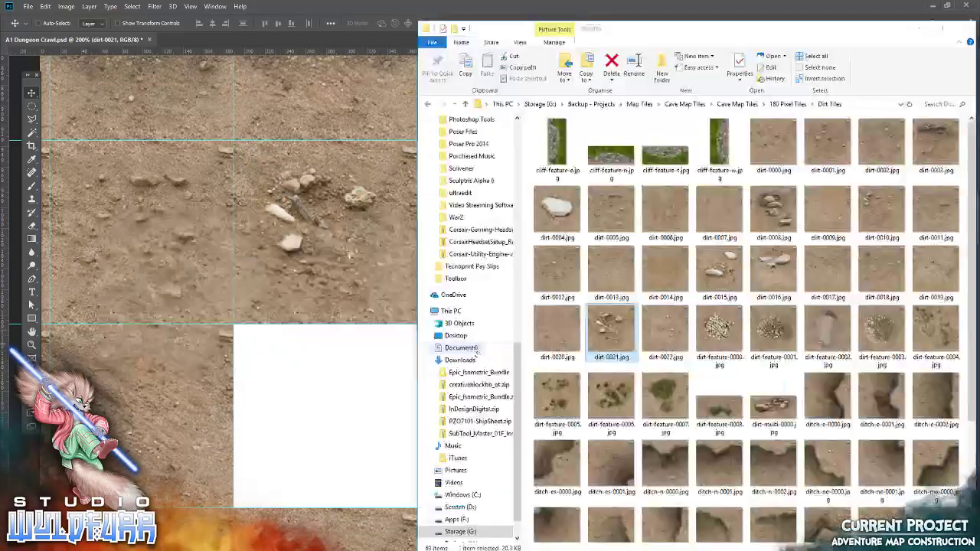
{"action": "mouse_move", "coordinate": [665, 332]}
{"action": "left_mouse_down"}
{"action": "mouse_move", "coordinate": [344, 349]}
{"action": "mouse_move", "coordinate": [506, 320]}
{"action": "left_mouse_up"}
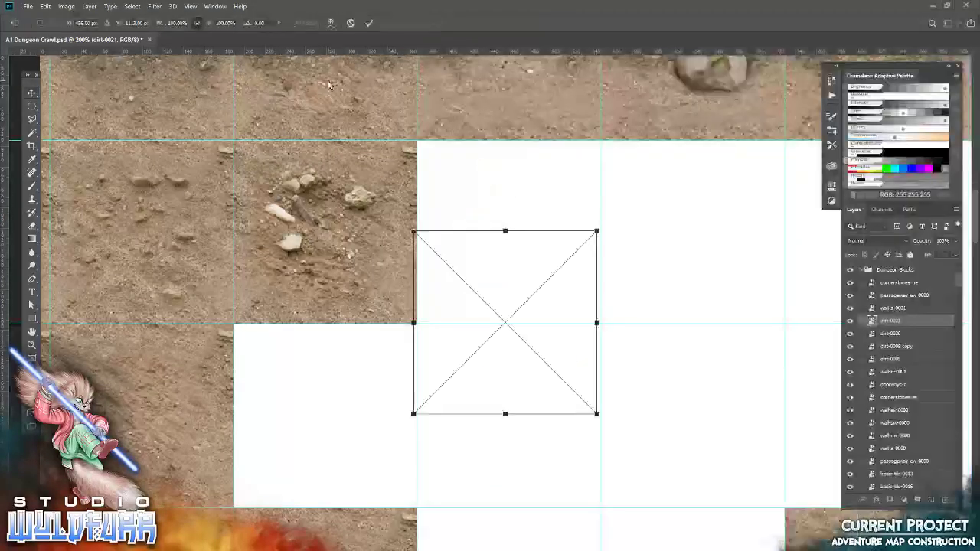
{"action": "key", "text": "Return"}
{"action": "left_click_drag", "start_coordinate": [466, 272], "coordinate": [321, 344]}
{"action": "key", "text": "Left"}
{"action": "left_click_drag", "start_coordinate": [579, 315], "coordinate": [333, 269]}
Step: Fill the top-left empty cell and the cell below with dirt-0000 and dirt-0001
{"action": "key", "text": "alt+Tab"}
{"action": "left_click_drag", "start_coordinate": [773, 142], "coordinate": [291, 192]}
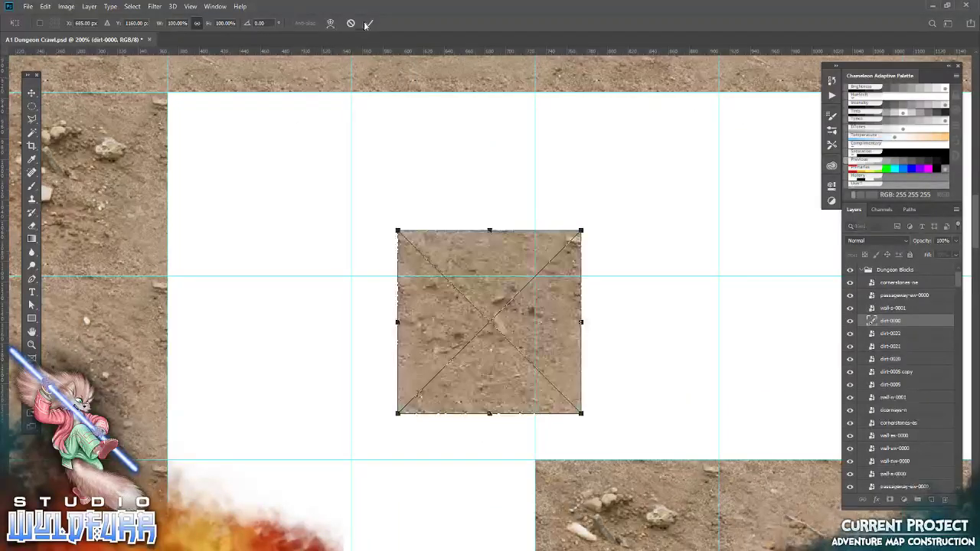
{"action": "left_click", "coordinate": [367, 24]}
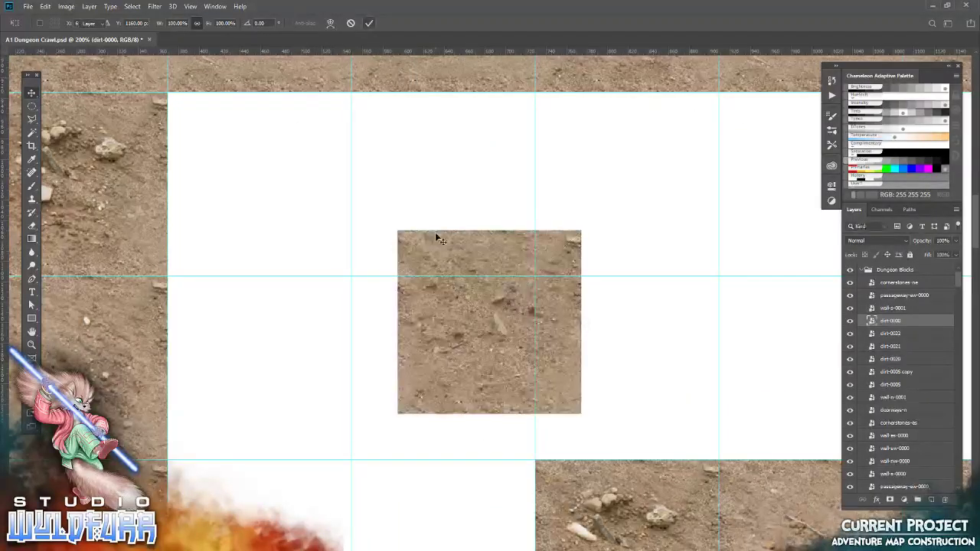
{"action": "left_click_drag", "start_coordinate": [437, 235], "coordinate": [214, 119]}
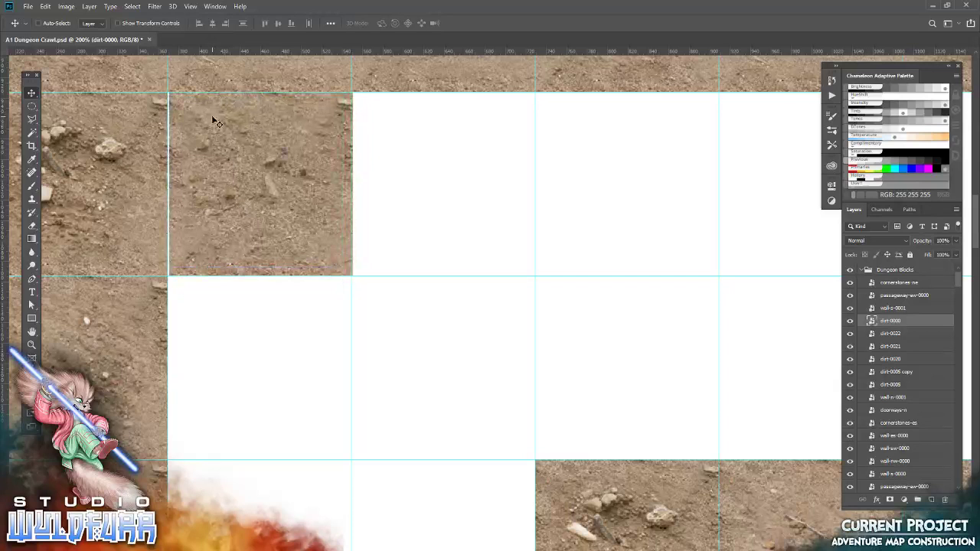
{"action": "key", "text": "alt+Tab"}
{"action": "left_click_drag", "start_coordinate": [828, 142], "coordinate": [299, 280]}
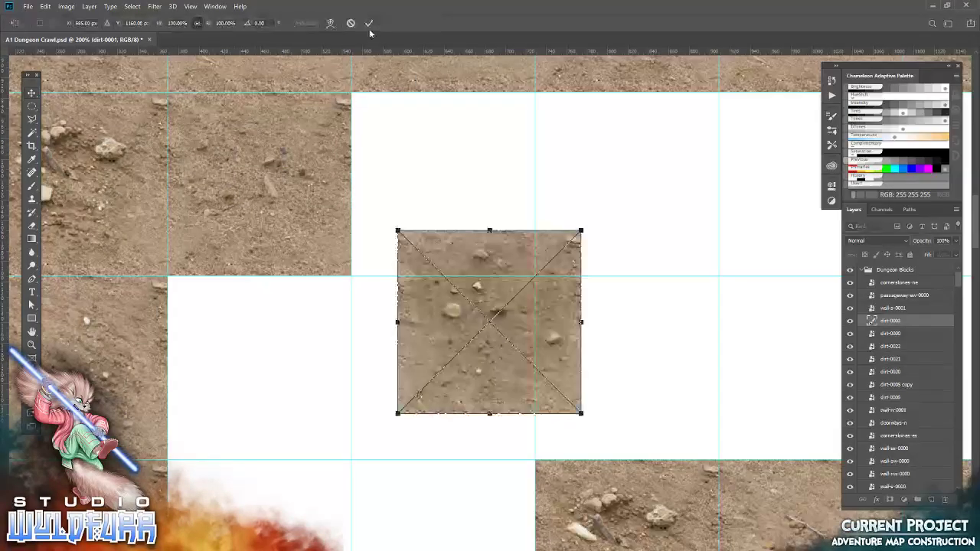
{"action": "left_click", "coordinate": [369, 24]}
{"action": "left_click_drag", "start_coordinate": [459, 253], "coordinate": [242, 294]}
{"action": "scroll", "coordinate": [307, 276], "scroll_direction": "down", "scroll_amount": 3}
Step: Place dirt-0002 and dirt-0005 tiles into further empty grid cells
{"action": "key", "text": "alt+Tab"}
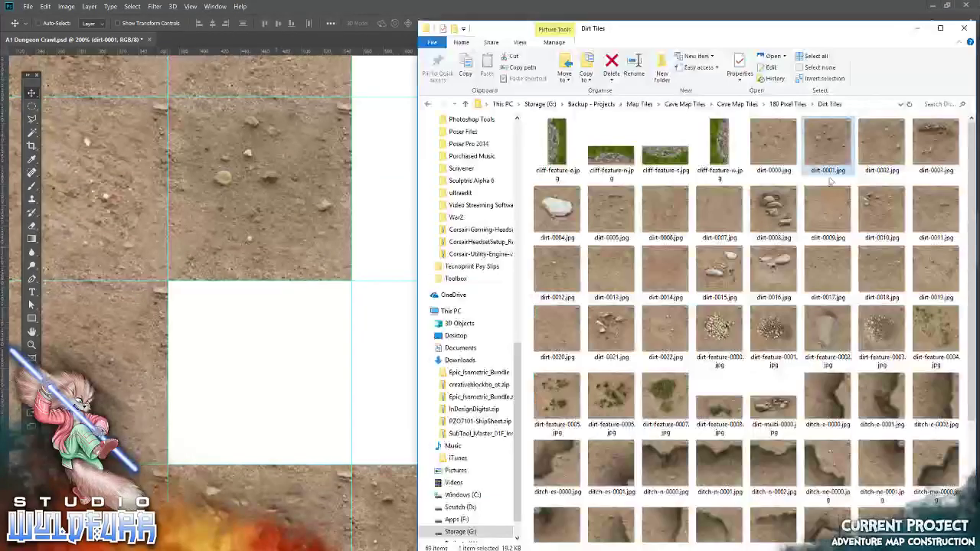
{"action": "left_click_drag", "start_coordinate": [889, 149], "coordinate": [291, 170]}
{"action": "key", "text": "Return"}
{"action": "mouse_move", "coordinate": [448, 252]}
{"action": "left_mouse_down"}
{"action": "mouse_move", "coordinate": [218, 308]}
{"action": "mouse_move", "coordinate": [228, 308]}
{"action": "left_mouse_up"}
{"action": "key", "text": "alt+Tab"}
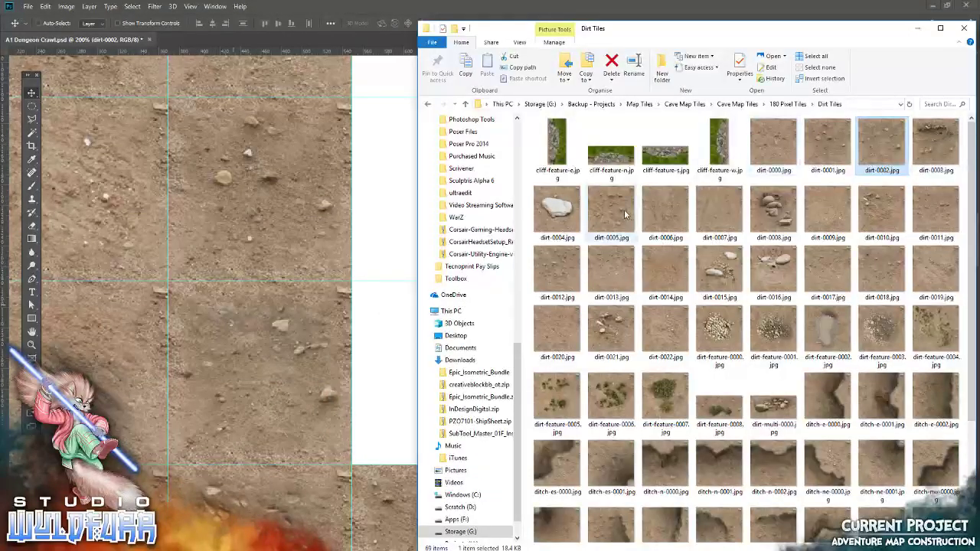
{"action": "left_click", "coordinate": [314, 276]}
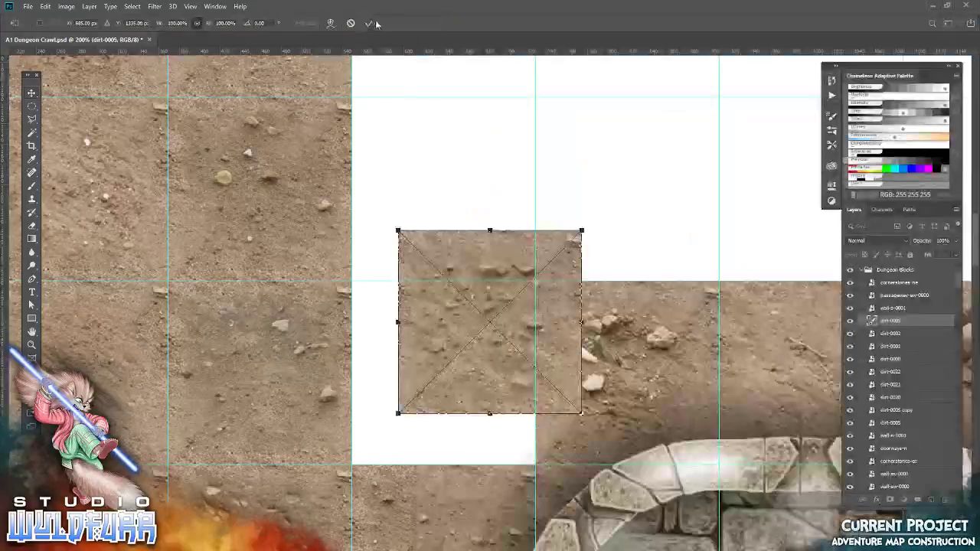
{"action": "left_click", "coordinate": [368, 22]}
{"action": "left_click_drag", "start_coordinate": [433, 240], "coordinate": [387, 289]}
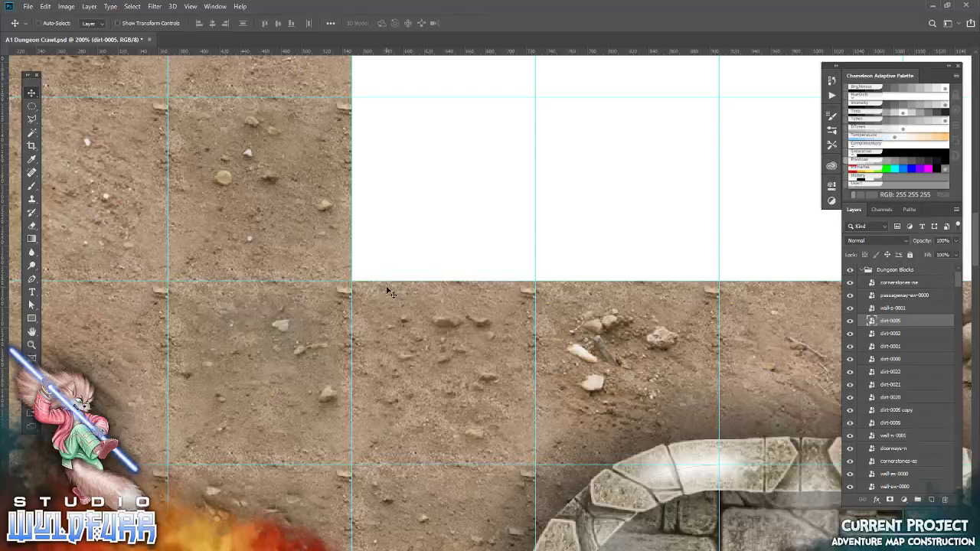
{"action": "key", "text": "alt+Tab"}
Step: Place the dirt-0006 tile into its grid cell up and to the left
{"action": "left_click_drag", "start_coordinate": [672, 212], "coordinate": [490, 322]}
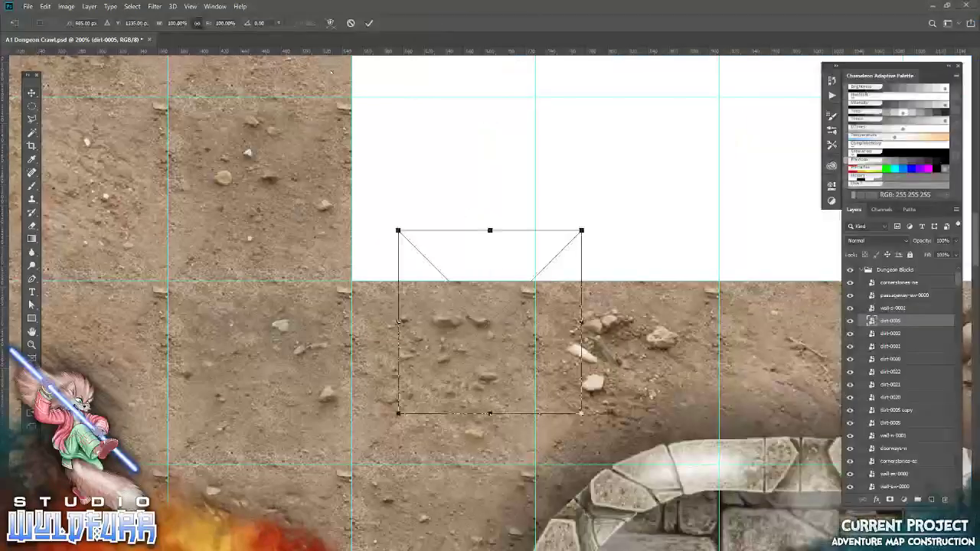
{"action": "left_click", "coordinate": [366, 22]}
{"action": "left_click_drag", "start_coordinate": [411, 244], "coordinate": [364, 112]}
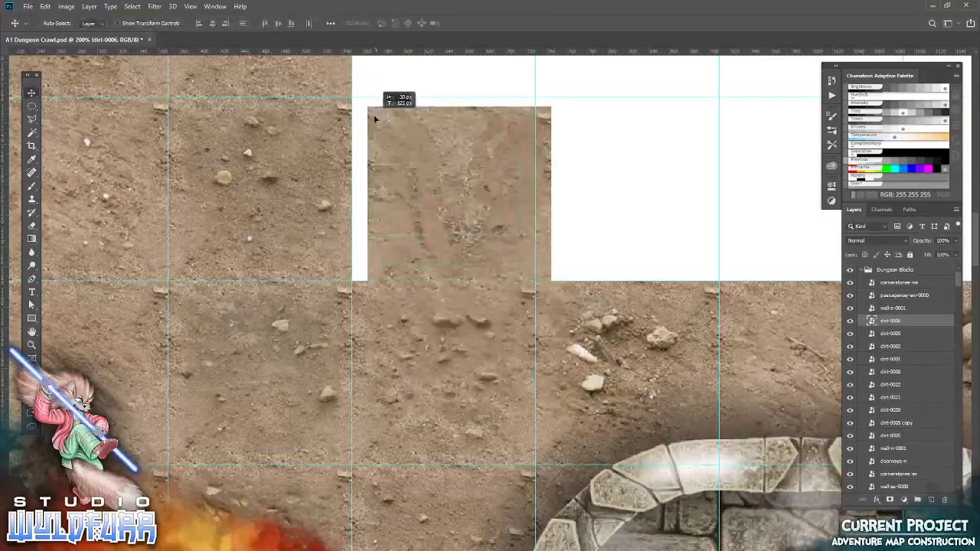
{"action": "scroll", "coordinate": [365, 112], "scroll_direction": "right", "scroll_amount": 5}
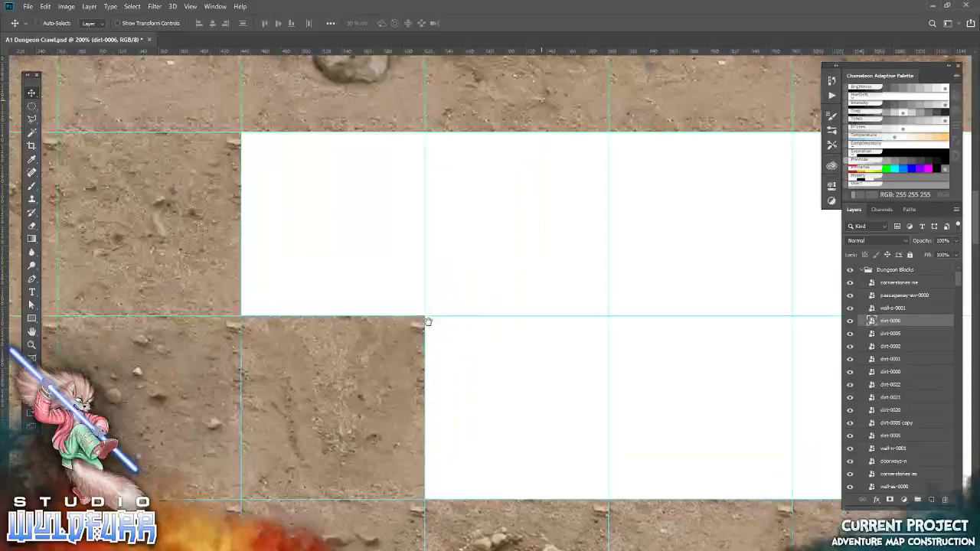
Step: Place dirt-0007 and dirt-0009 tiles into empty cells, including the top-left one
{"action": "key", "text": "alt+Tab"}
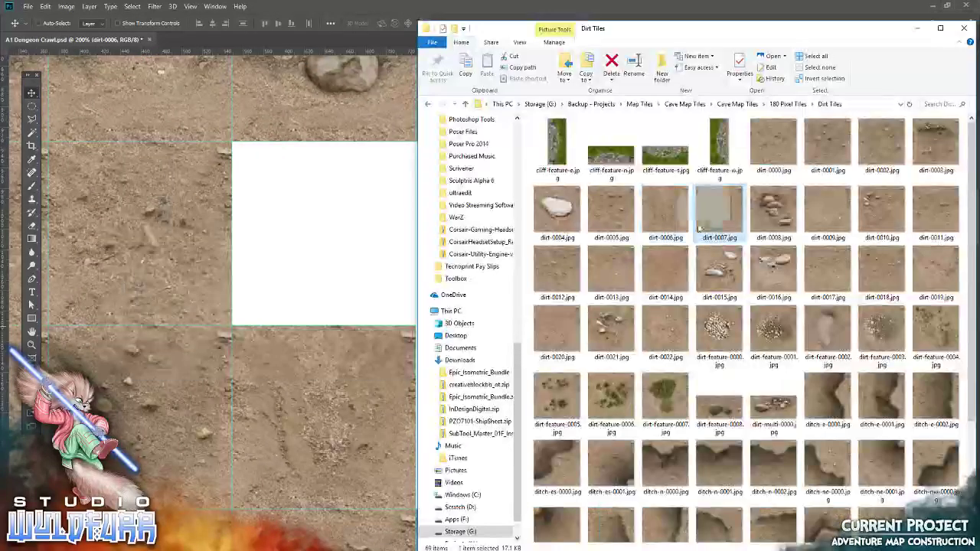
{"action": "left_click_drag", "start_coordinate": [720, 214], "coordinate": [332, 233]}
{"action": "left_click", "coordinate": [368, 23]}
{"action": "left_click_drag", "start_coordinate": [456, 231], "coordinate": [288, 149]}
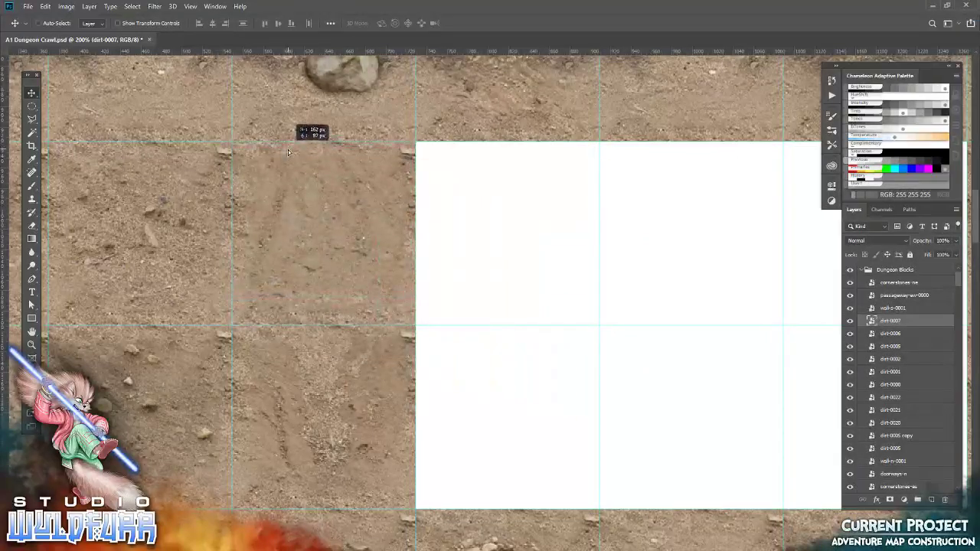
{"action": "left_click_drag", "start_coordinate": [495, 209], "coordinate": [274, 166]}
{"action": "key", "text": "alt+Tab"}
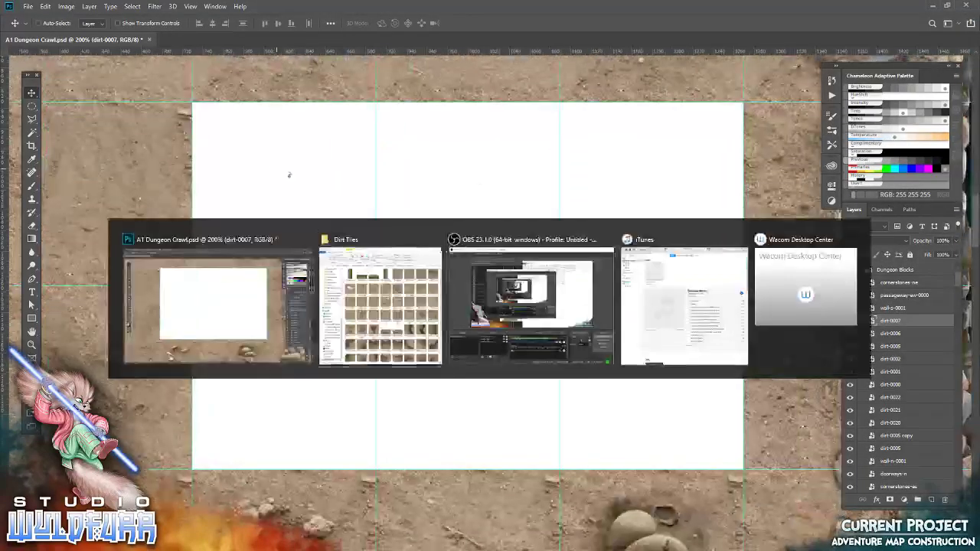
{"action": "left_click_drag", "start_coordinate": [810, 237], "coordinate": [296, 213]}
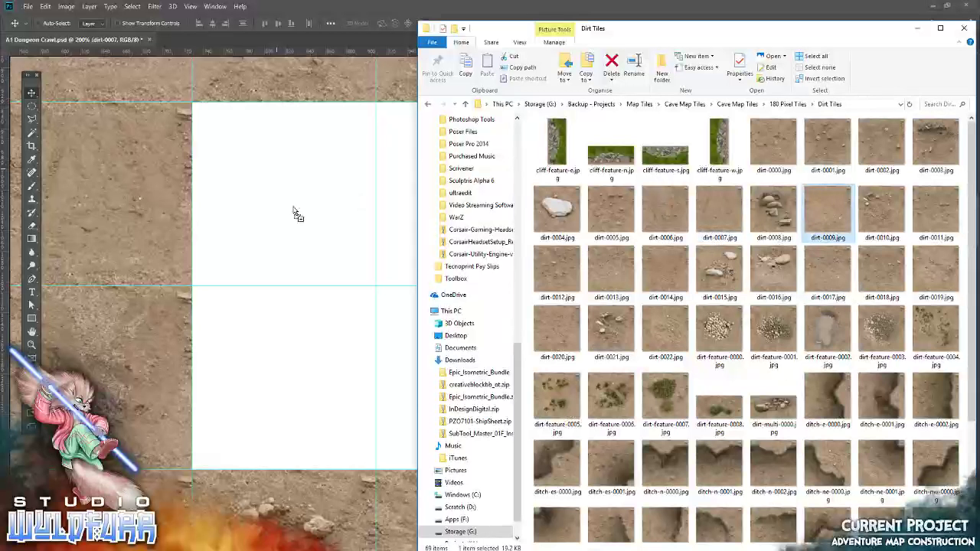
{"action": "left_click", "coordinate": [369, 23]}
{"action": "left_click_drag", "start_coordinate": [457, 224], "coordinate": [252, 99]}
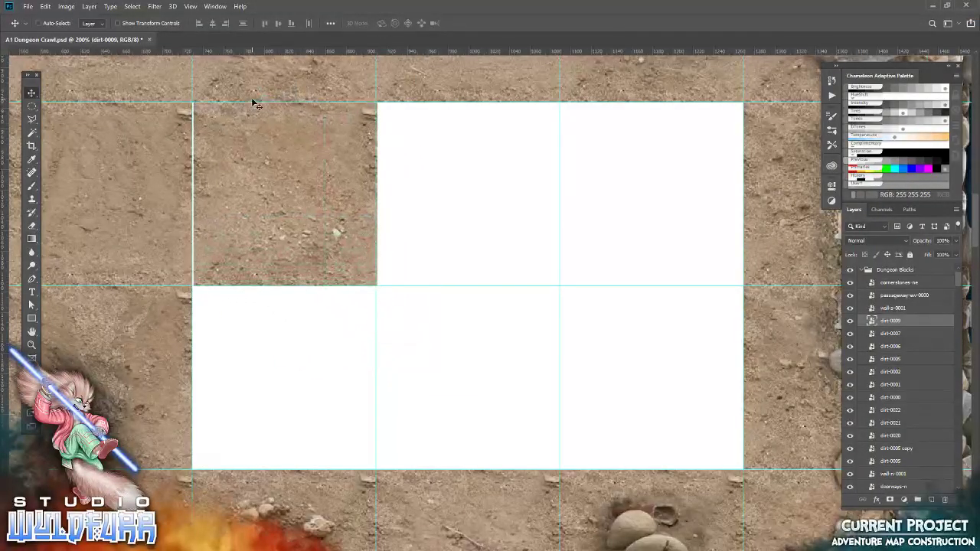
Step: Fill the lower empty cells with dirt-0010 and dirt-0011 tiles
{"action": "key", "text": "alt+Tab"}
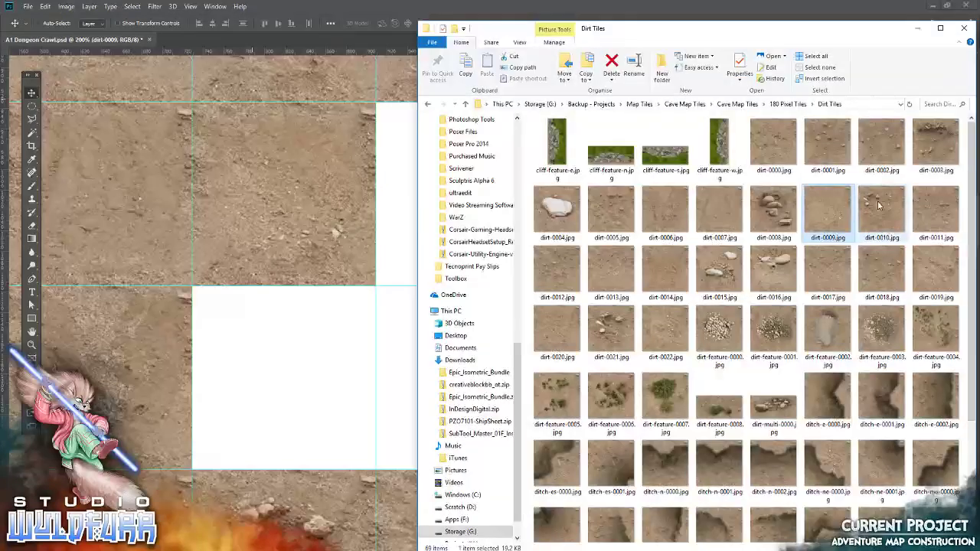
{"action": "left_click_drag", "start_coordinate": [827, 211], "coordinate": [298, 327]}
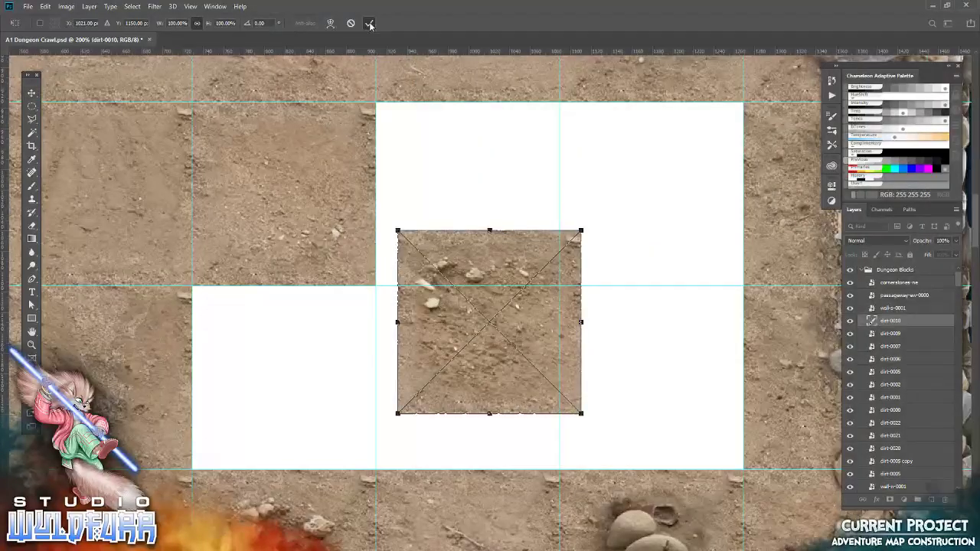
{"action": "key", "text": "Return"}
{"action": "left_click_drag", "start_coordinate": [449, 226], "coordinate": [248, 279]}
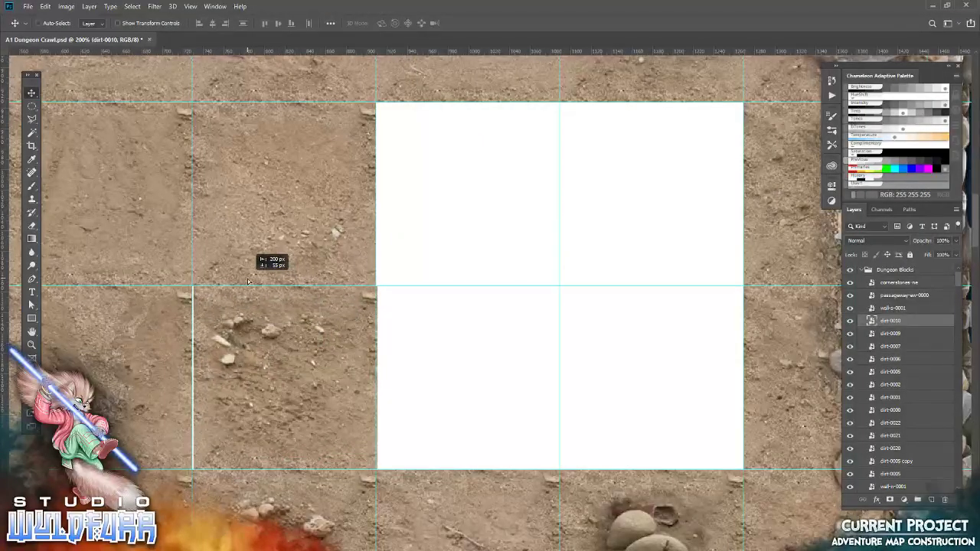
{"action": "key", "text": "alt+Tab"}
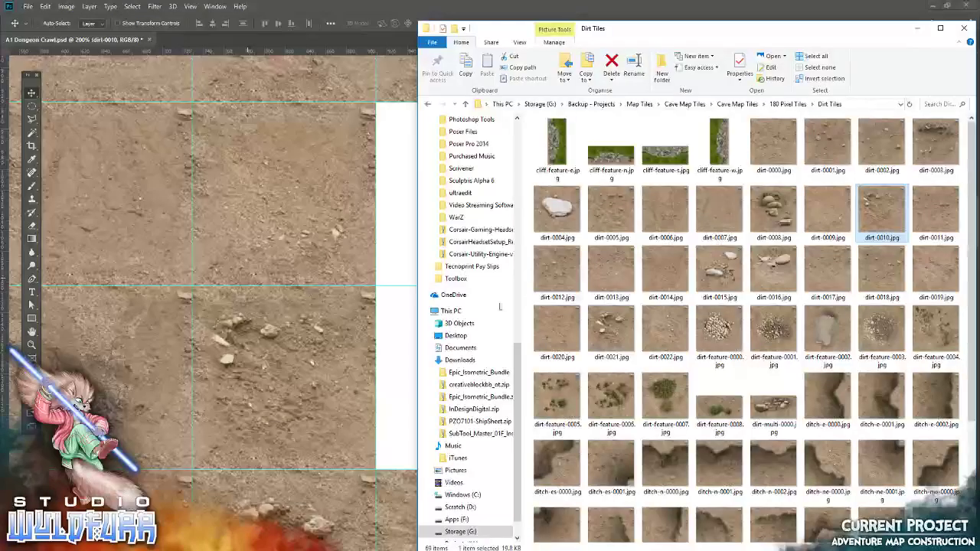
{"action": "left_click_drag", "start_coordinate": [936, 211], "coordinate": [273, 246]}
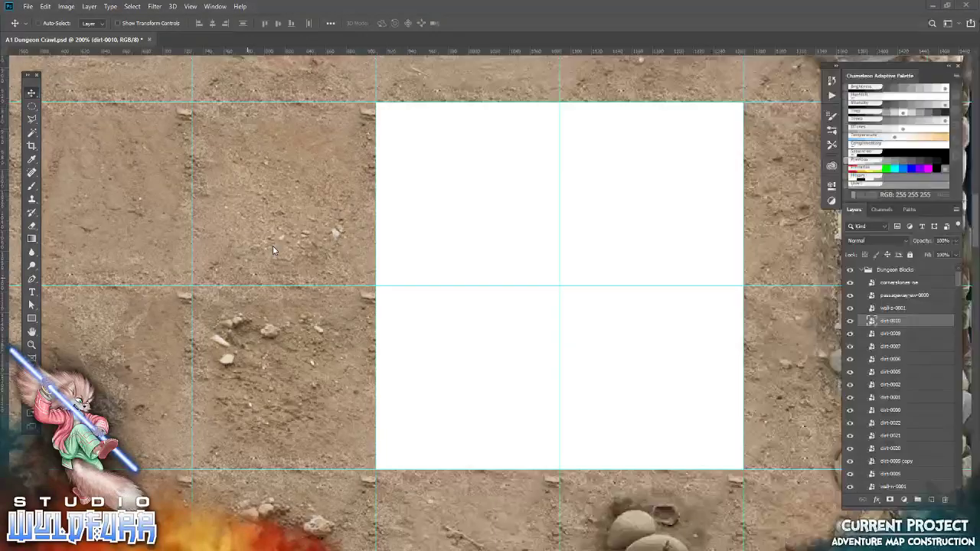
{"action": "left_click", "coordinate": [370, 23]}
{"action": "left_click_drag", "start_coordinate": [424, 235], "coordinate": [402, 291]}
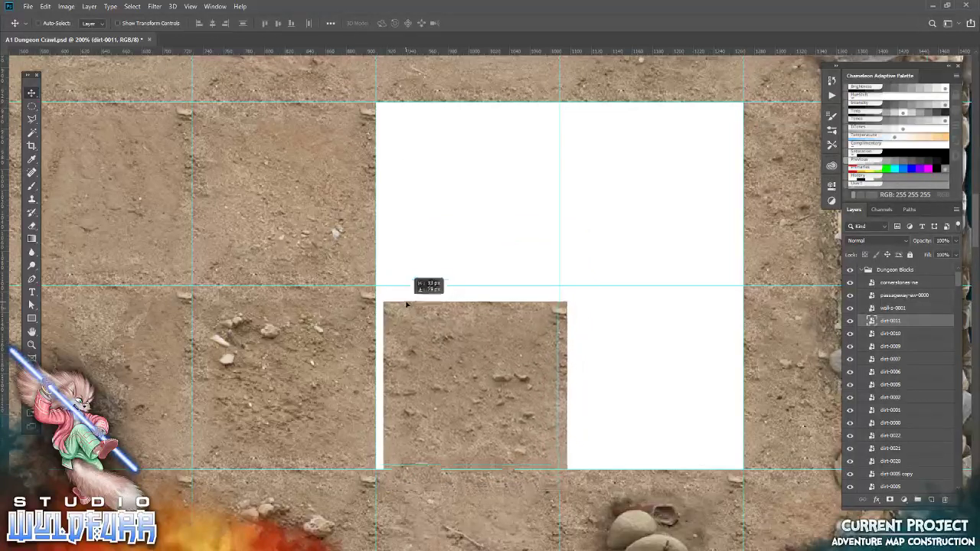
Step: Place dirt-0012 and dirt-0013 into the upper empty cells near the water
{"action": "key", "text": "alt+Tab"}
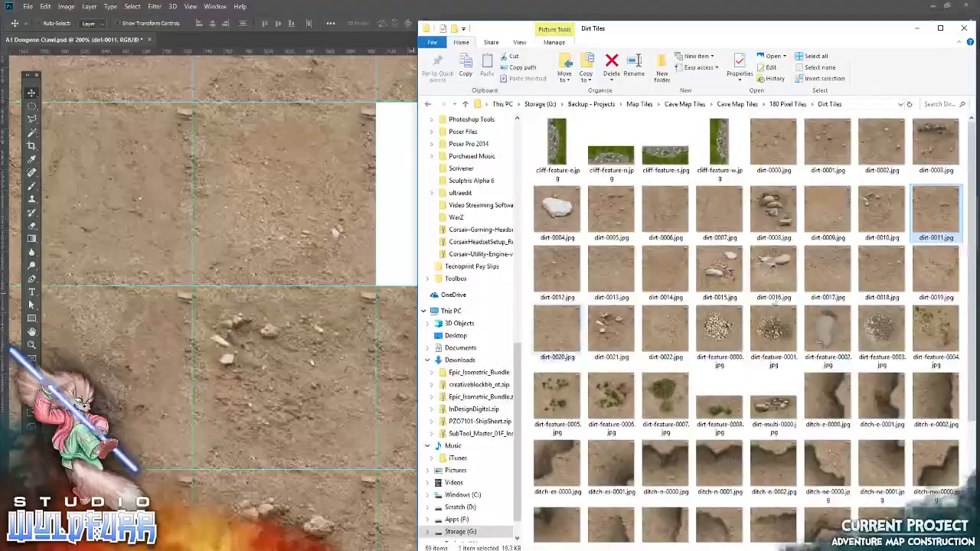
{"action": "left_click_drag", "start_coordinate": [547, 275], "coordinate": [491, 321]}
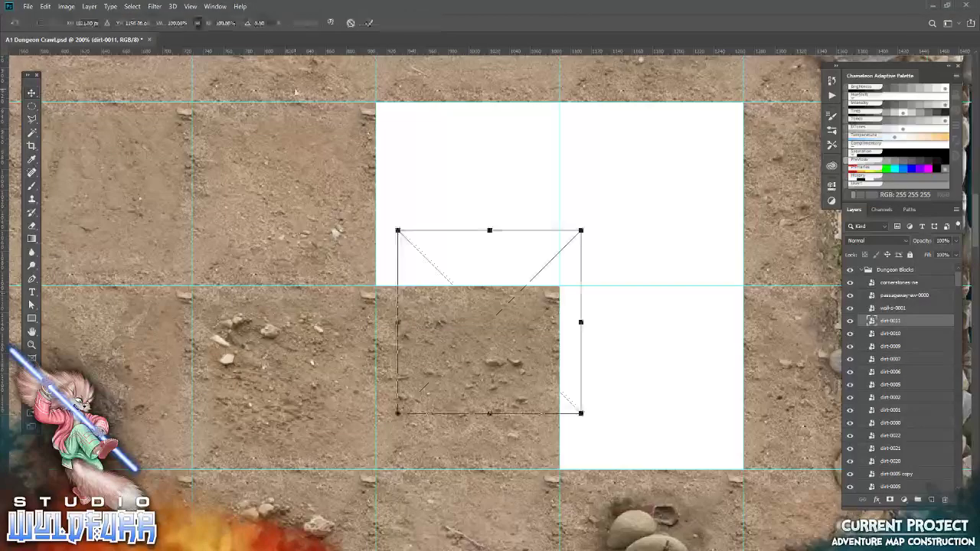
{"action": "left_click", "coordinate": [370, 23]}
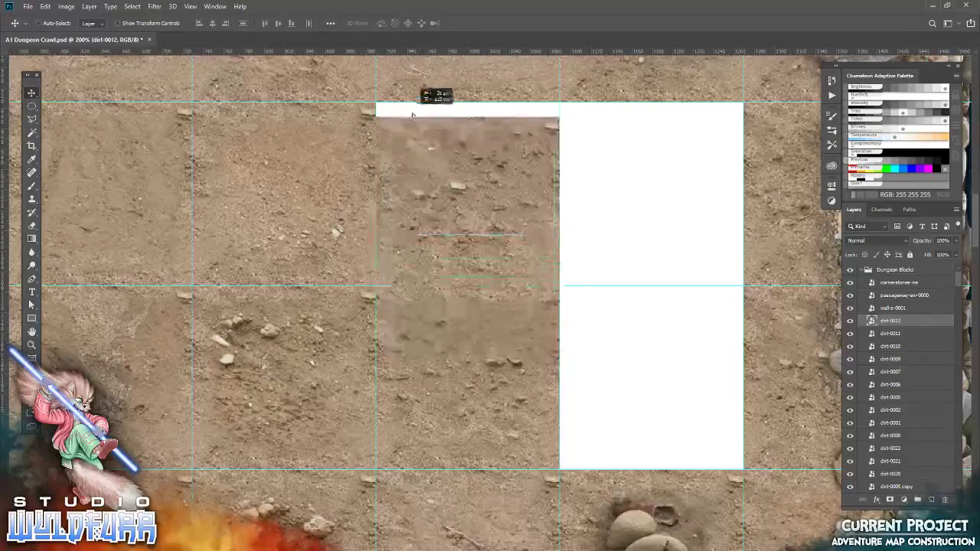
{"action": "left_click_drag", "start_coordinate": [431, 220], "coordinate": [409, 94]}
{"action": "left_click_drag", "start_coordinate": [618, 208], "coordinate": [333, 235]}
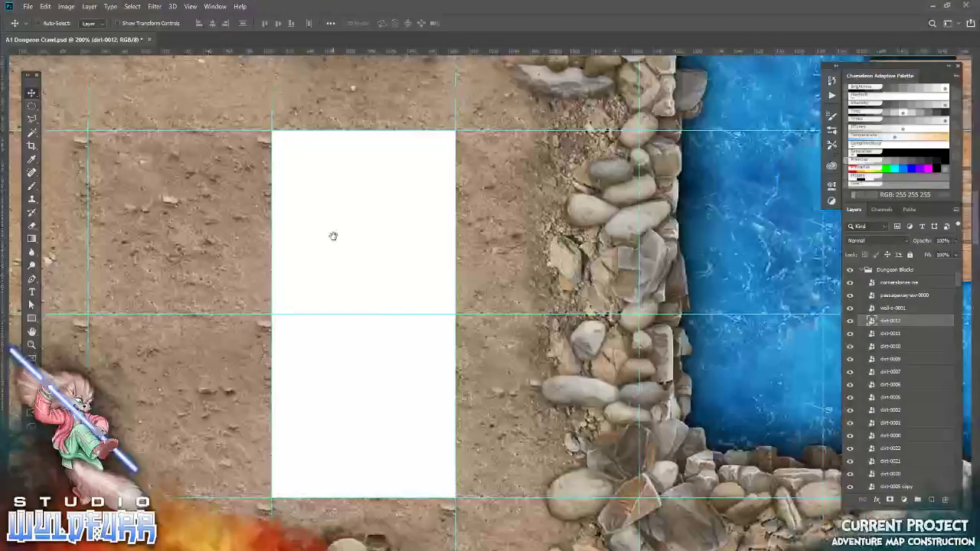
{"action": "key", "text": "alt+Tab"}
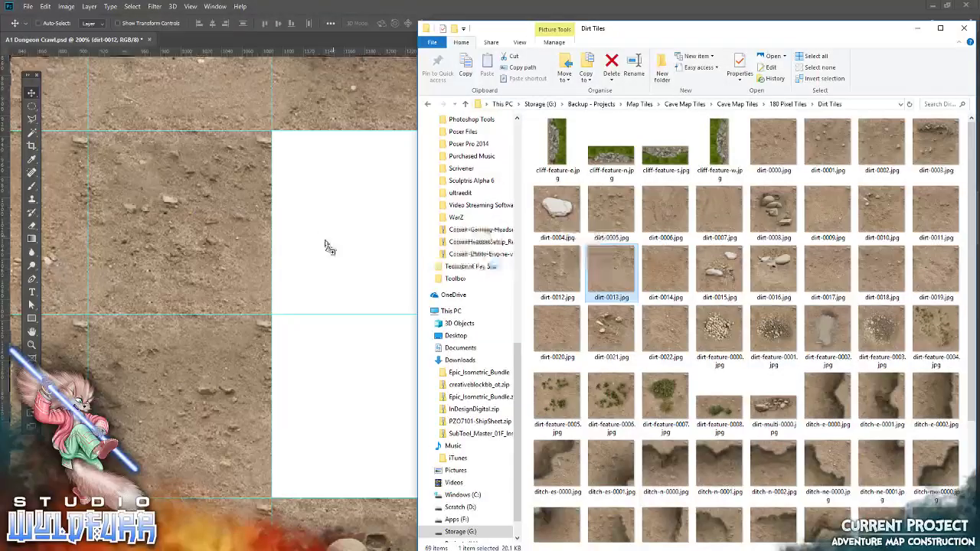
{"action": "left_click_drag", "start_coordinate": [614, 268], "coordinate": [488, 323]}
{"action": "left_click", "coordinate": [370, 23]}
{"action": "left_click_drag", "start_coordinate": [414, 249], "coordinate": [290, 151]}
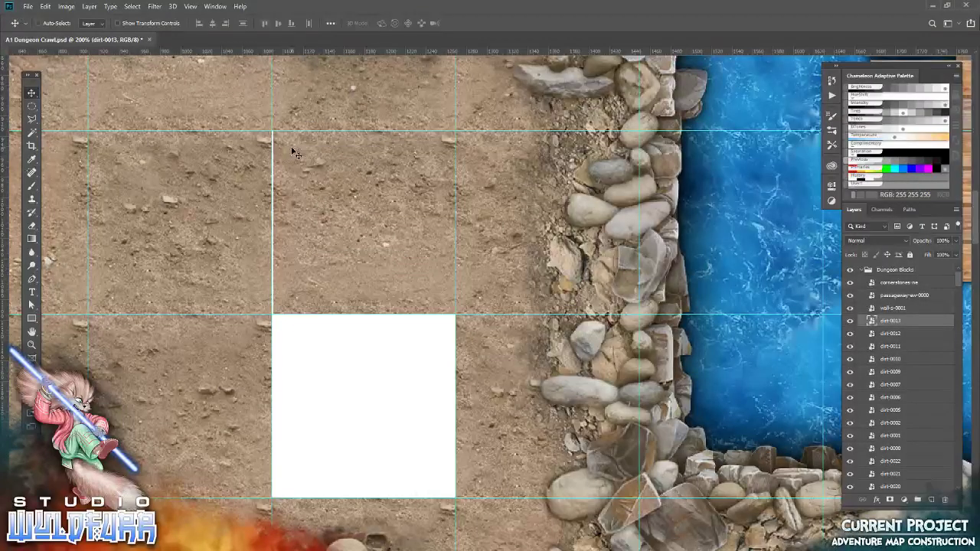
Step: Fill the last empty cell with dirt-0014 and zoom out
{"action": "key", "text": "alt+Tab"}
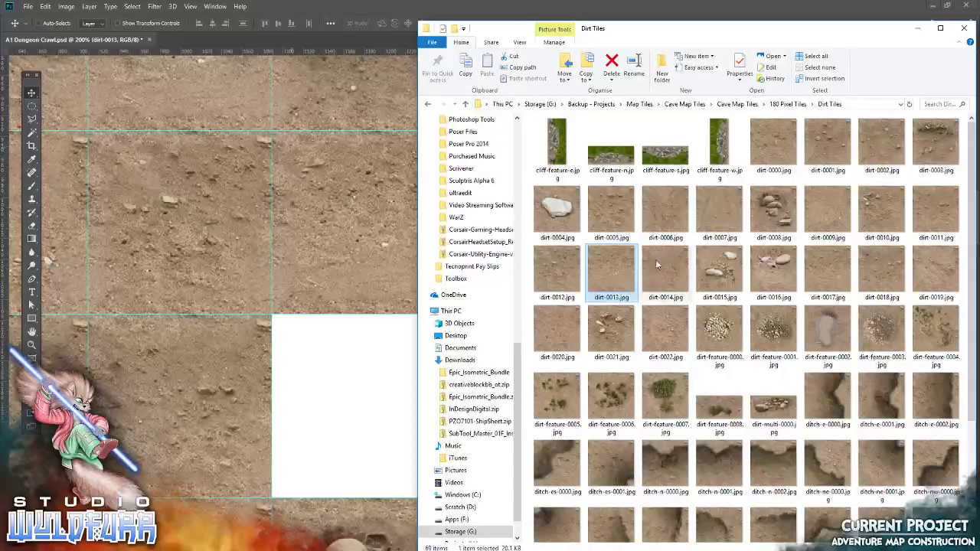
{"action": "left_click_drag", "start_coordinate": [613, 272], "coordinate": [489, 322]}
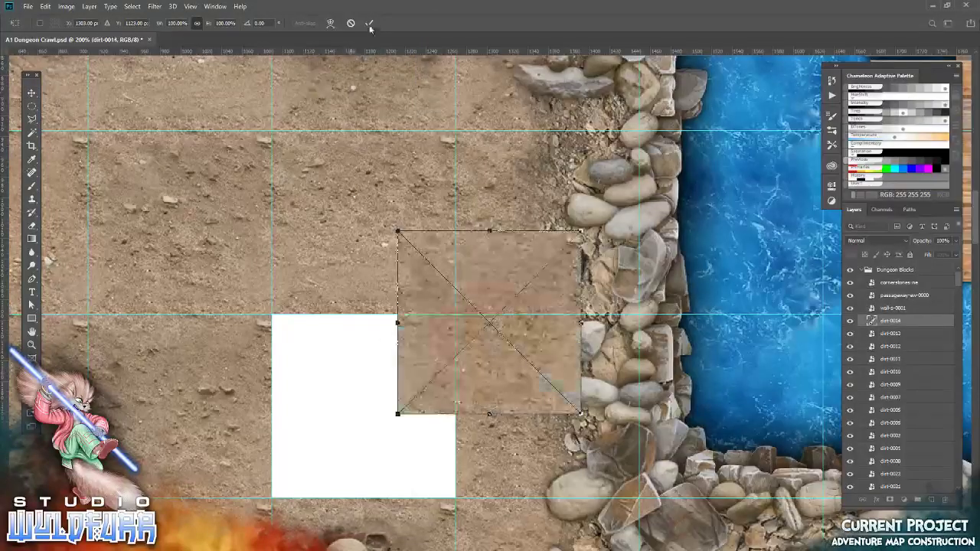
{"action": "left_click", "coordinate": [369, 23]}
{"action": "mouse_move", "coordinate": [413, 237]}
{"action": "left_mouse_down"}
{"action": "mouse_move", "coordinate": [326, 320]}
{"action": "mouse_move", "coordinate": [293, 334]}
{"action": "left_mouse_up"}
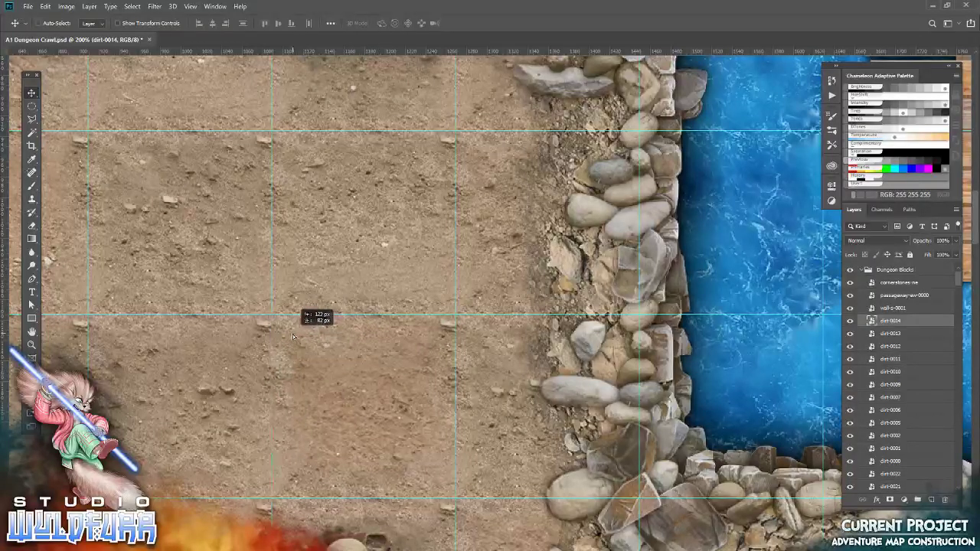
{"action": "double_click", "coordinate": [32, 345]}
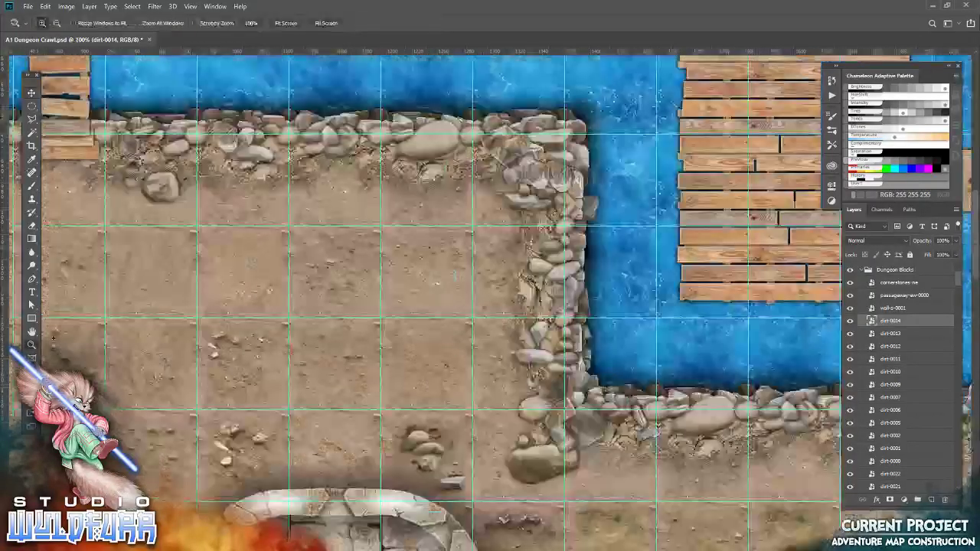
Step: Fit the whole dungeon map on screen to review the finished cave floor
{"action": "left_click", "coordinate": [286, 23]}
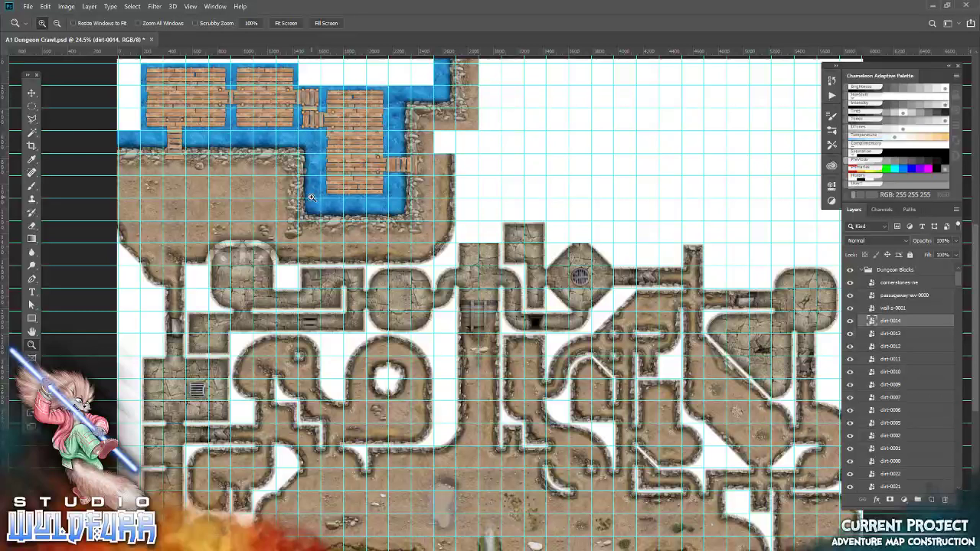
{"action": "left_click", "coordinate": [27, 7]}
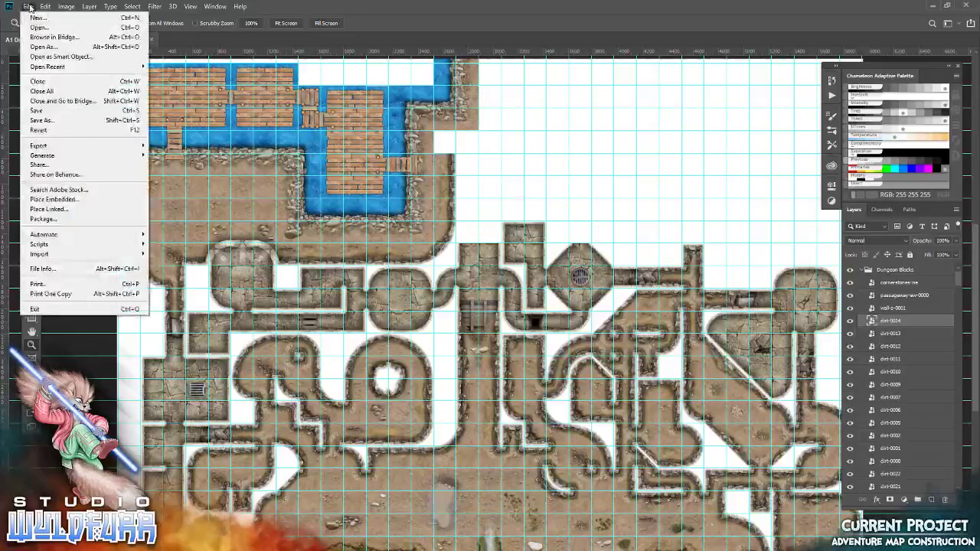
Step: Save the map and add a 'GOOD NIGHT!' text layer above it
{"action": "left_click", "coordinate": [38, 108]}
{"action": "left_click", "coordinate": [32, 292]}
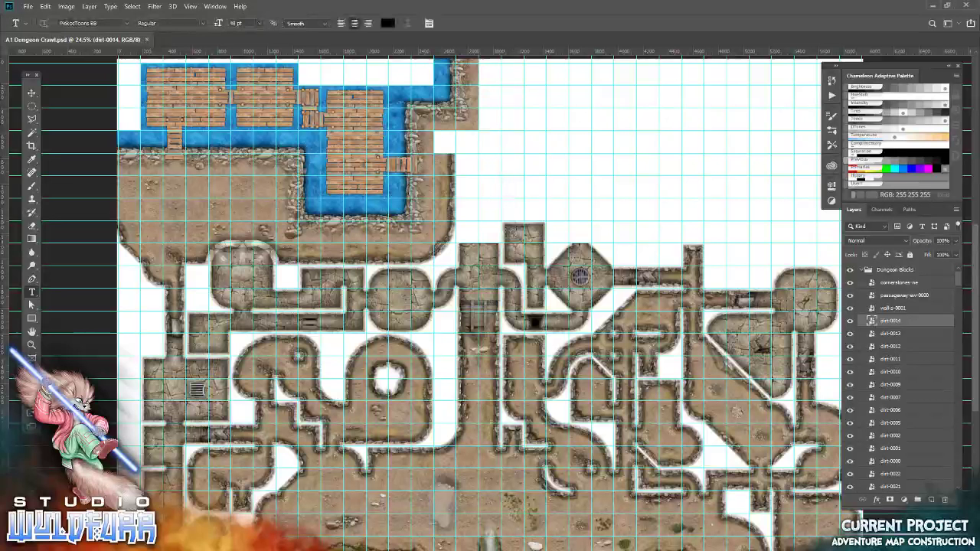
{"action": "left_click", "coordinate": [555, 207]}
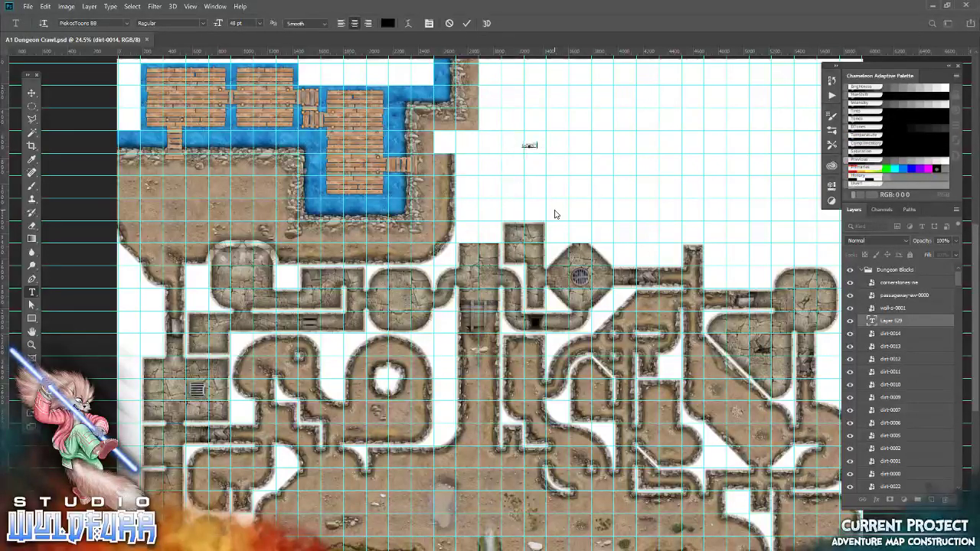
{"action": "type", "text": "one"}
{"action": "left_click", "coordinate": [32, 92]}
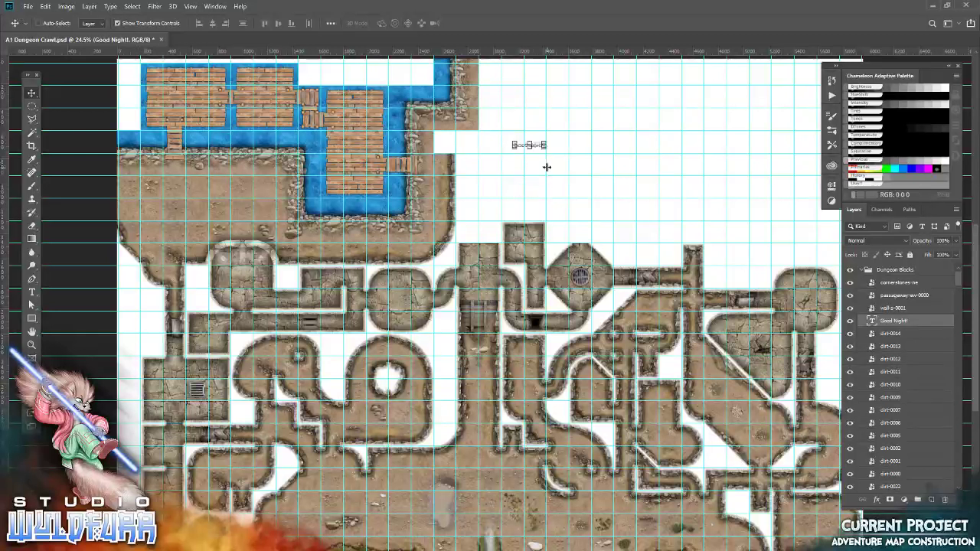
Step: Enlarge the caption, place it beside the docks, and hide the grid lines
{"action": "left_click_drag", "start_coordinate": [561, 166], "coordinate": [823, 245]}
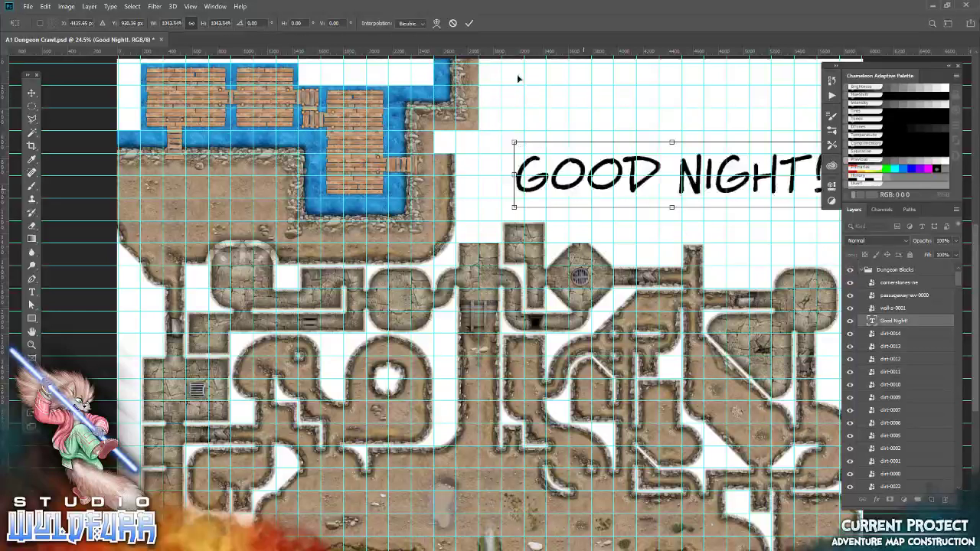
{"action": "left_click", "coordinate": [469, 23]}
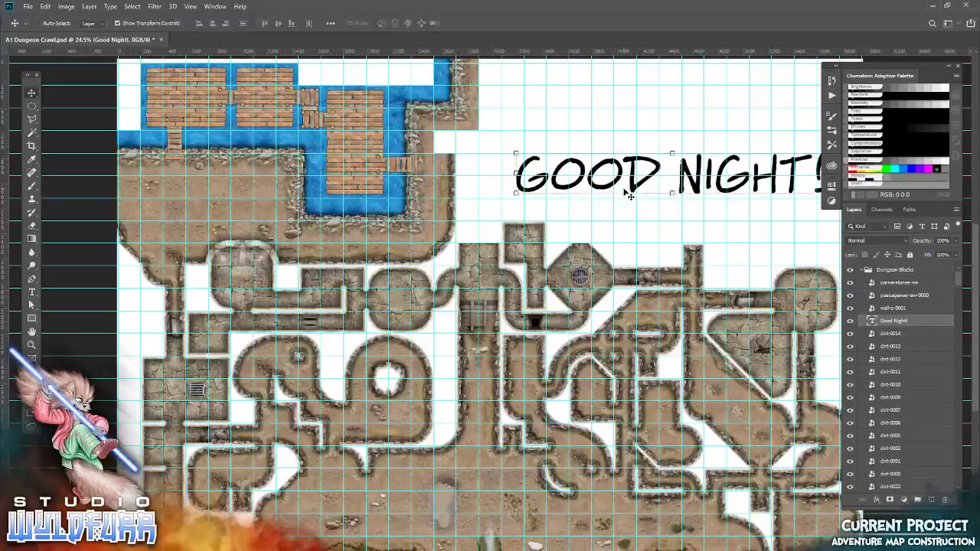
{"action": "left_click_drag", "start_coordinate": [627, 193], "coordinate": [576, 206]}
{"action": "key", "text": "ctrl+h"}
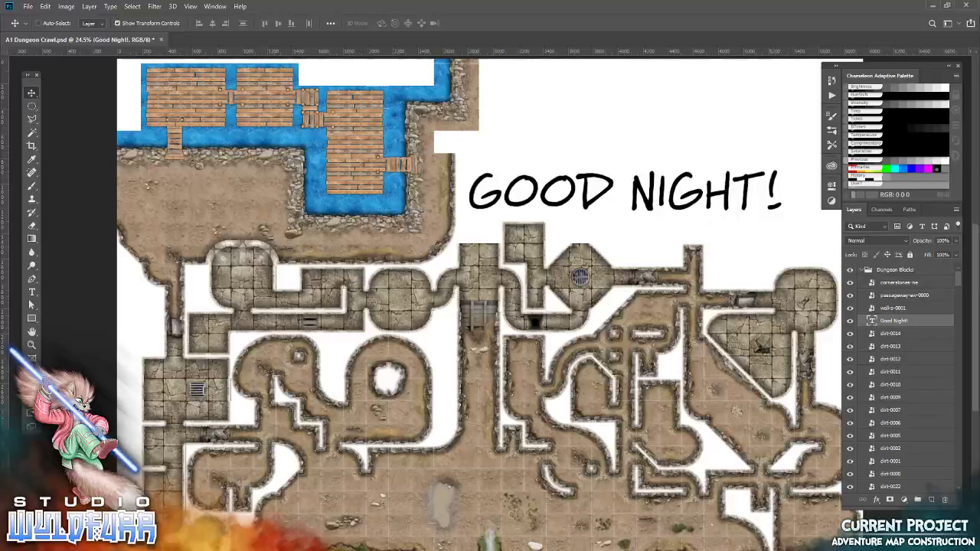
Step: Switch to the OBS Studio window showing the Desktop Stream scene
{"action": "key", "text": "alt+Tab"}
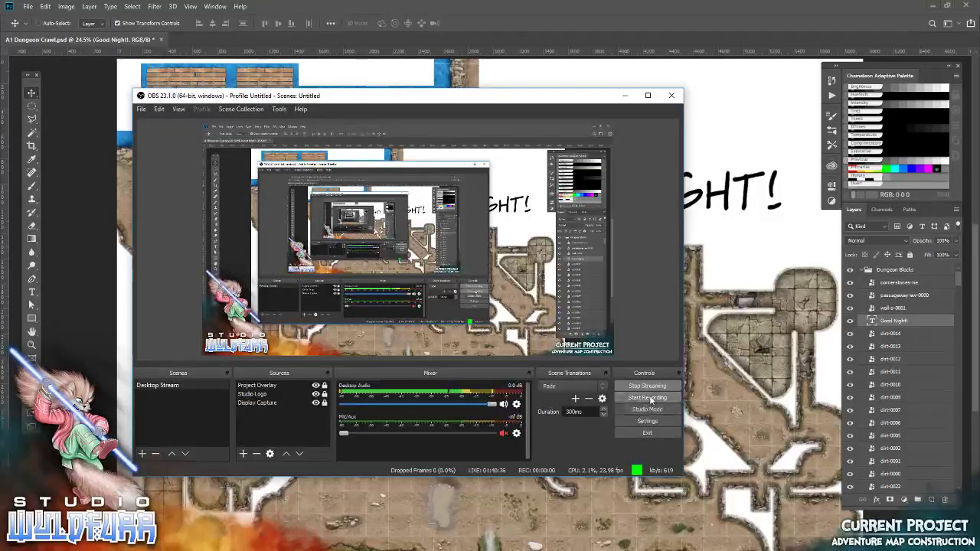